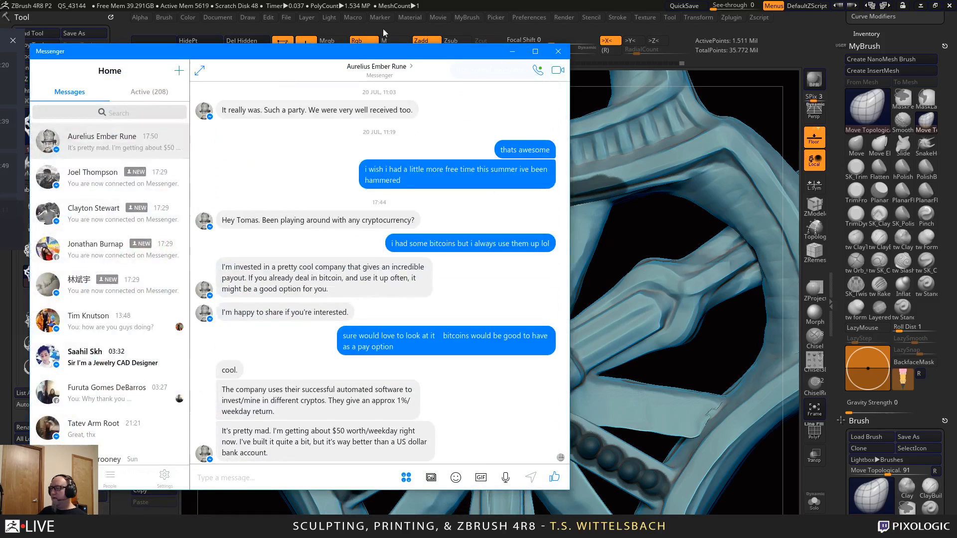
Move the Messenger window off the canvas and dismiss the on-screen keyboard
drag(416, 52, 0, 18)
click(6, 18)
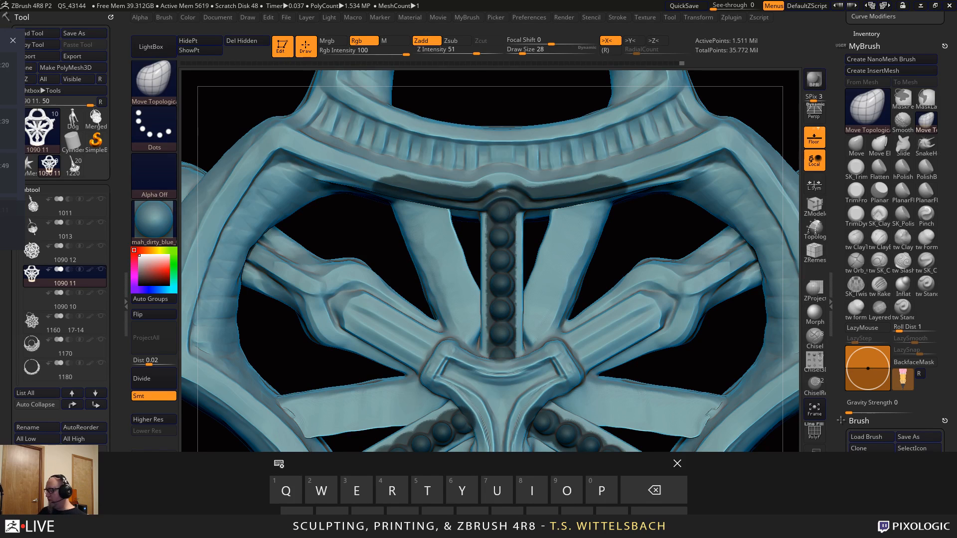
click(680, 463)
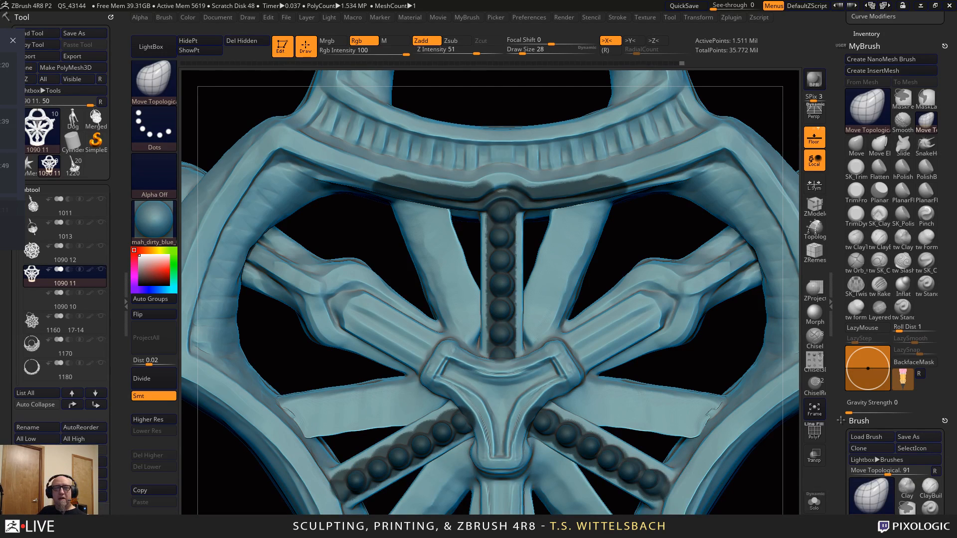
Bring the Twitch window over the canvas to check the Pixologic stream chat, and move it off the screen again
drag(956, 128, 668, 88)
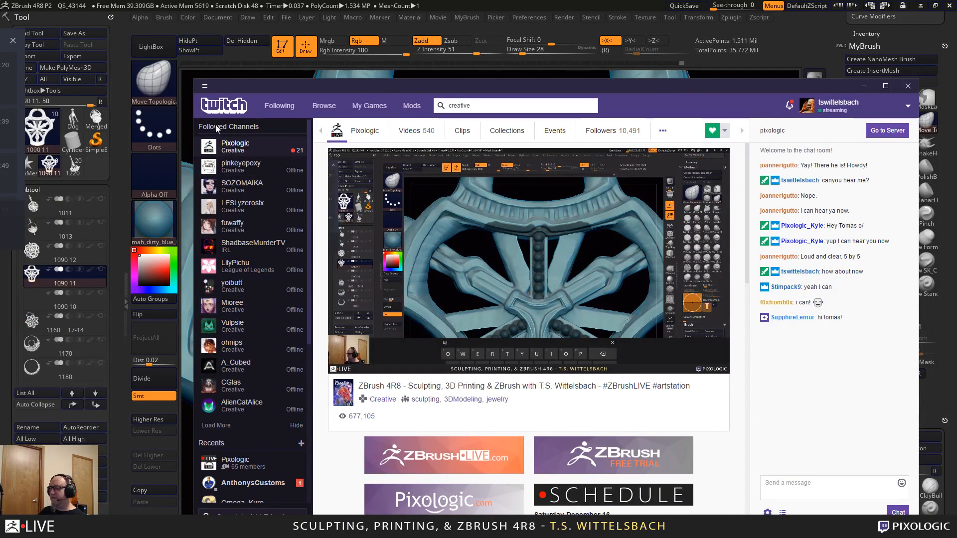
mouse_move(713, 91)
mouse_down()
mouse_move(629, 85)
mouse_move(617, 74)
mouse_up()
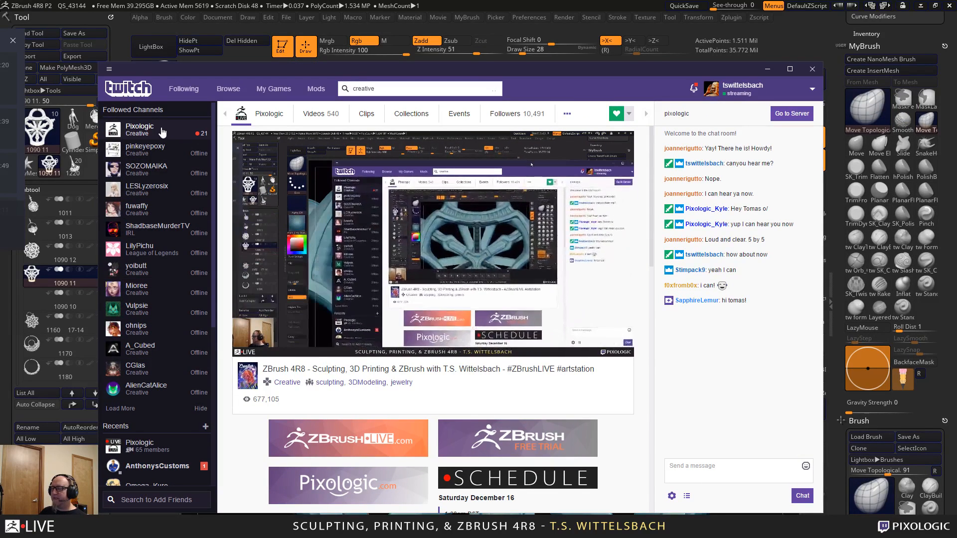
drag(653, 73, 0, 68)
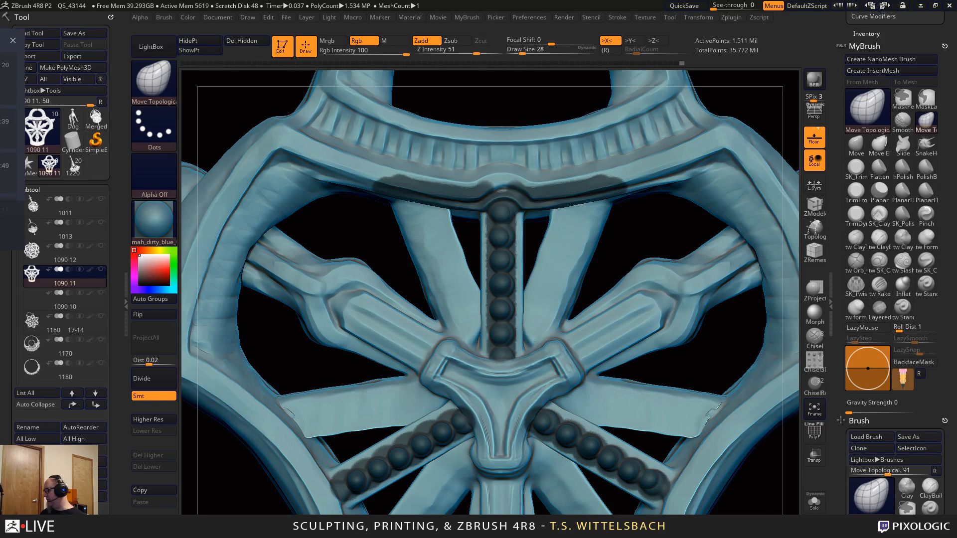
Switch to the tw ClayTubes brush and add clay beside the upper row of beads on the pendant's plain side
drag(759, 501, 693, 448)
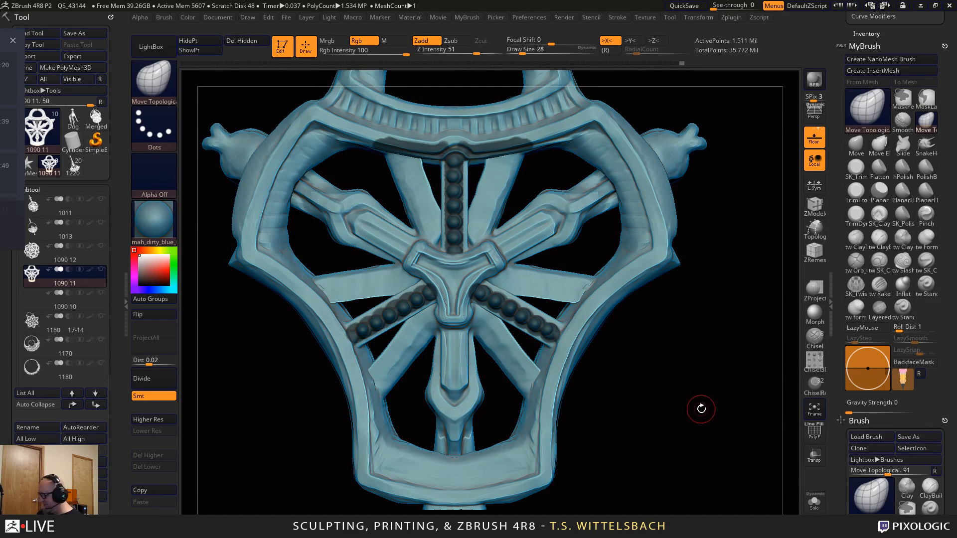
drag(705, 404, 620, 418)
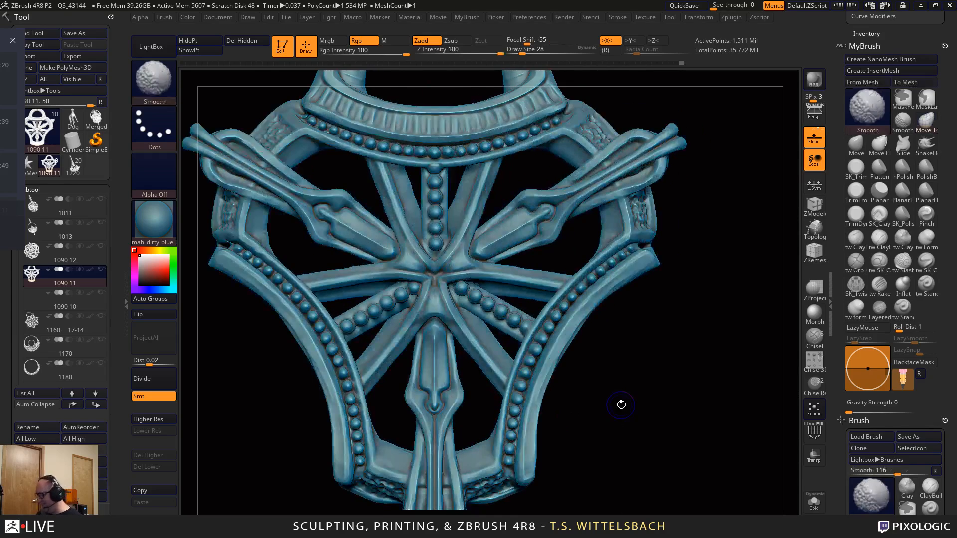
alt+drag(664, 360, 695, 431)
alt+drag(693, 368, 712, 366)
drag(707, 421, 611, 404)
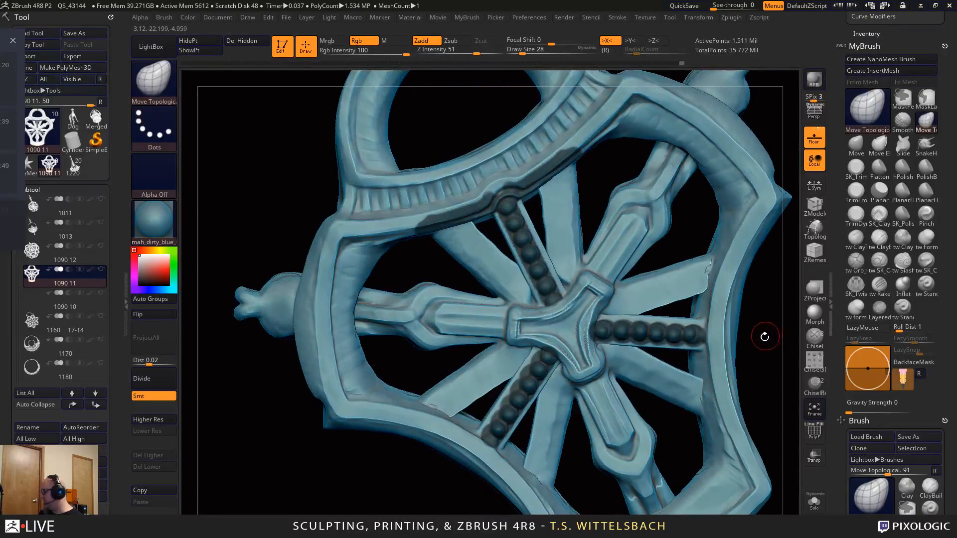
shift+drag(765, 338, 765, 334)
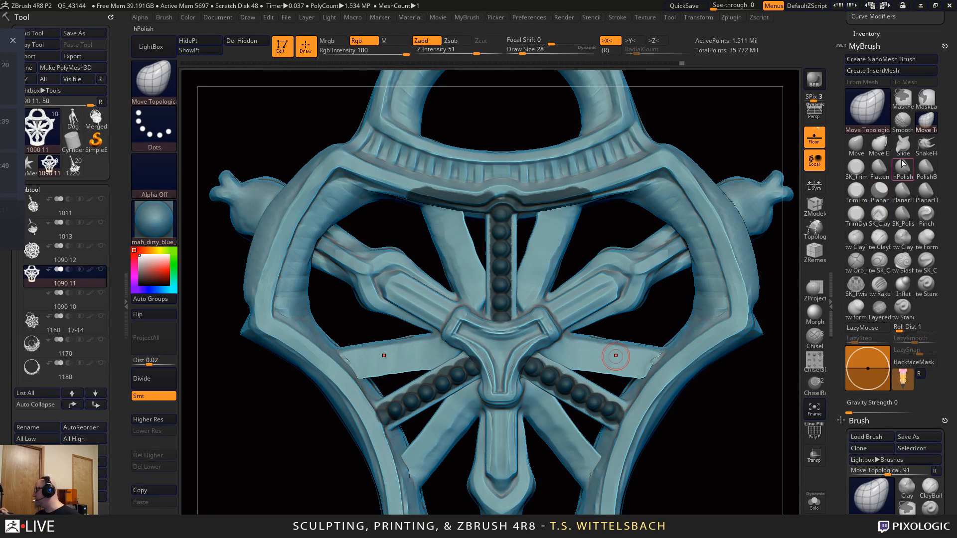
click(857, 237)
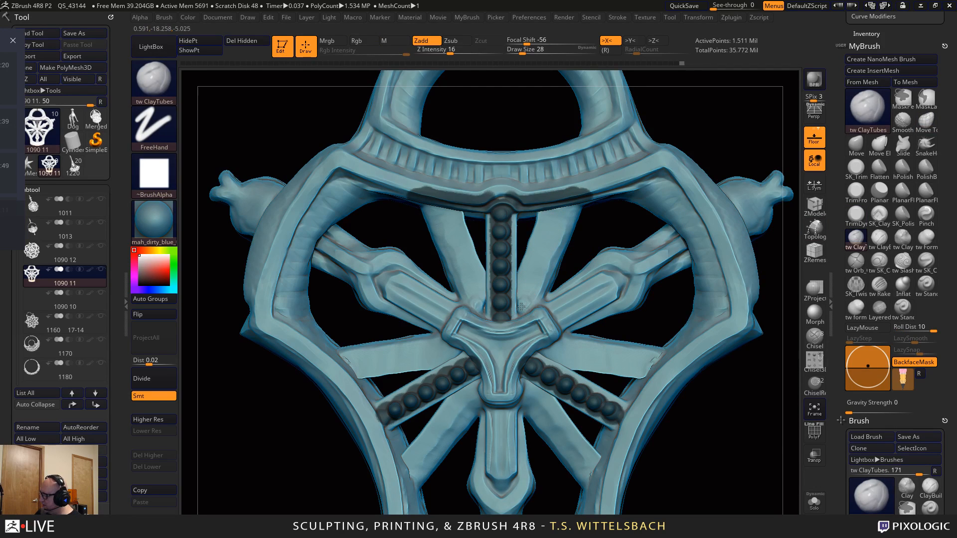
key(shift)
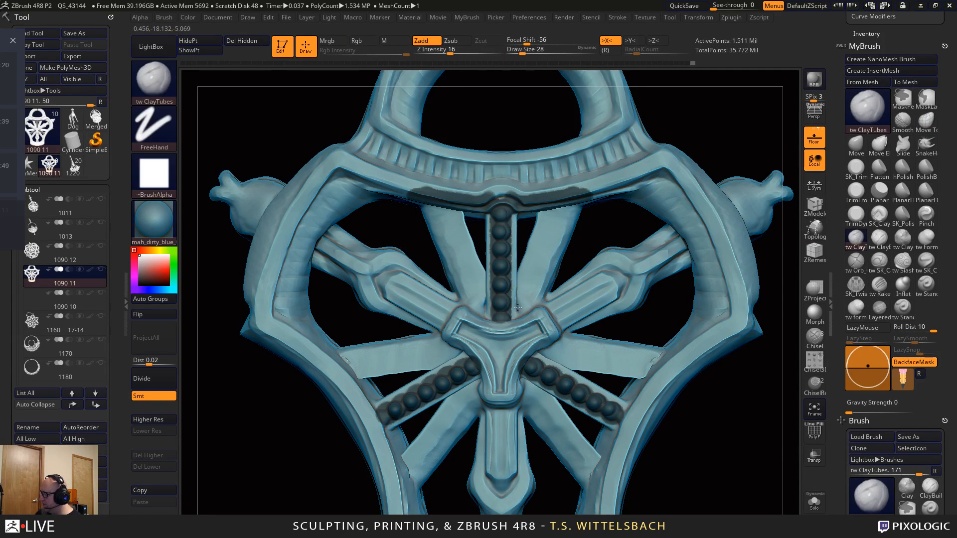
drag(518, 312, 519, 295)
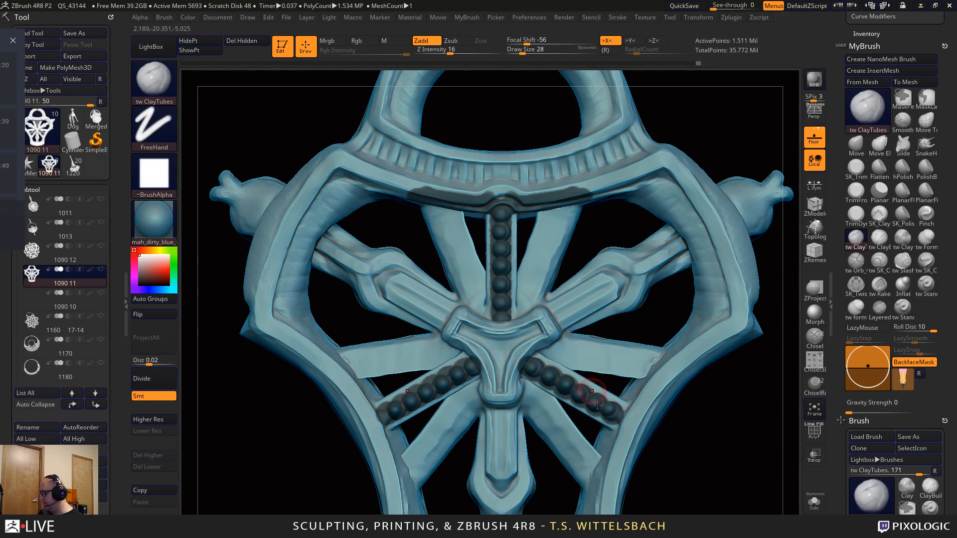
On the pendant's ornate side, build up and smooth the inner faces of the two spokes flanking the upper bead row
drag(722, 465, 625, 468)
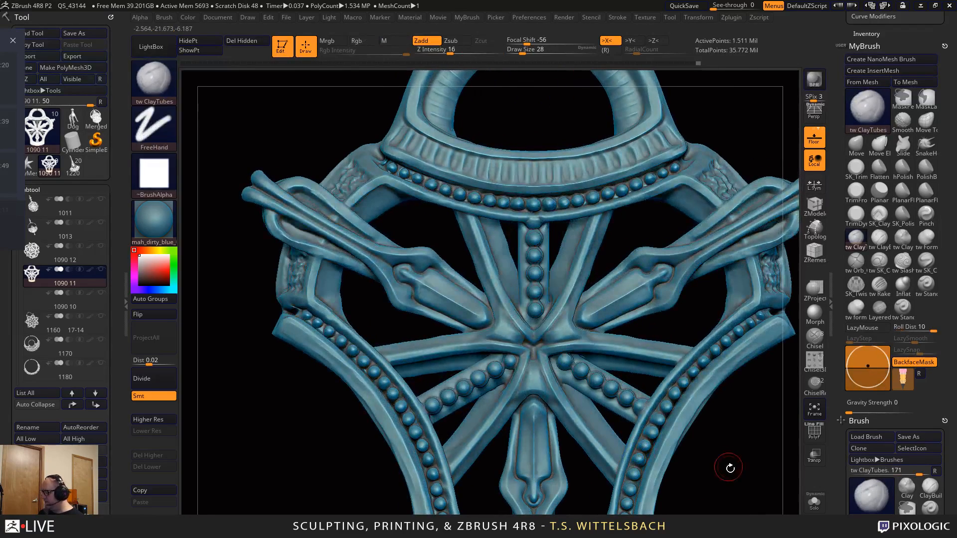
alt+drag(707, 455, 701, 434)
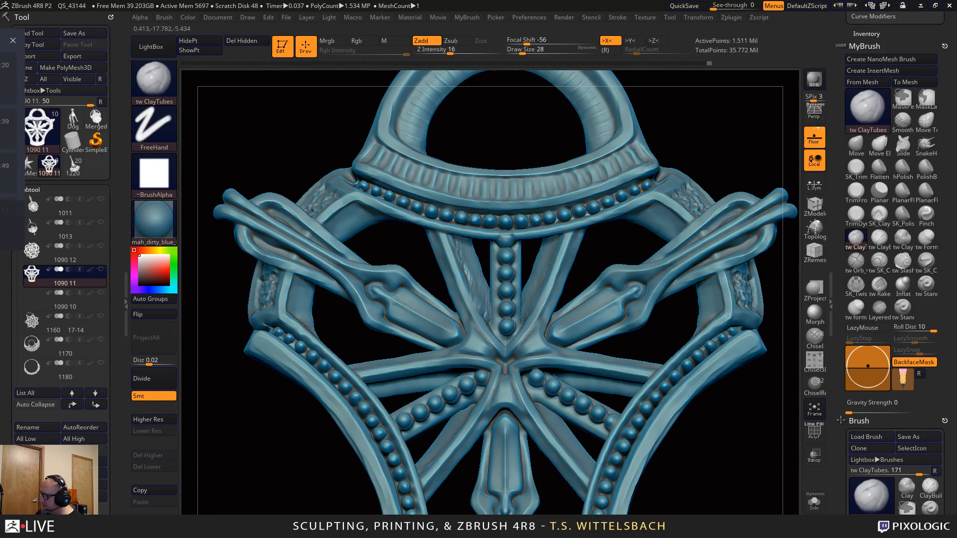
key(shift)
drag(460, 249, 457, 227)
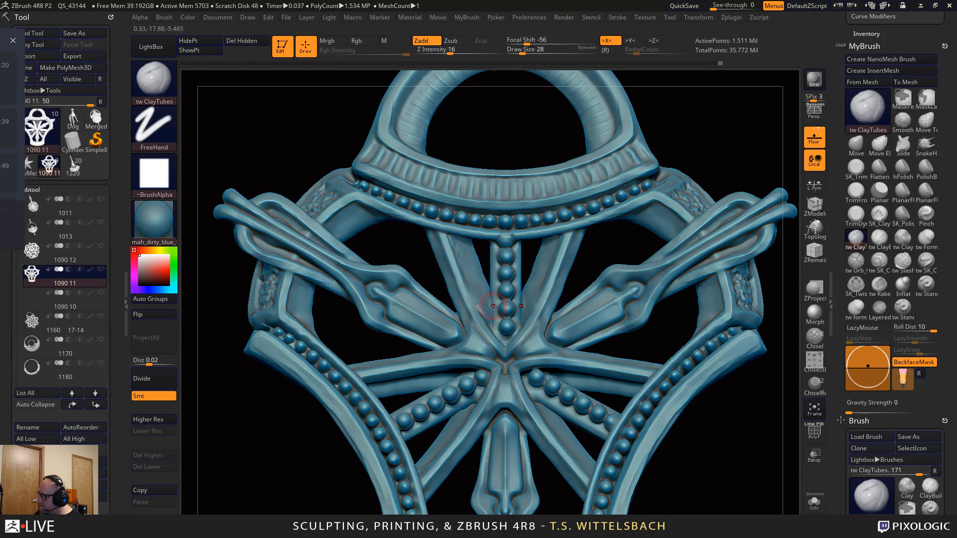
drag(493, 307, 492, 316)
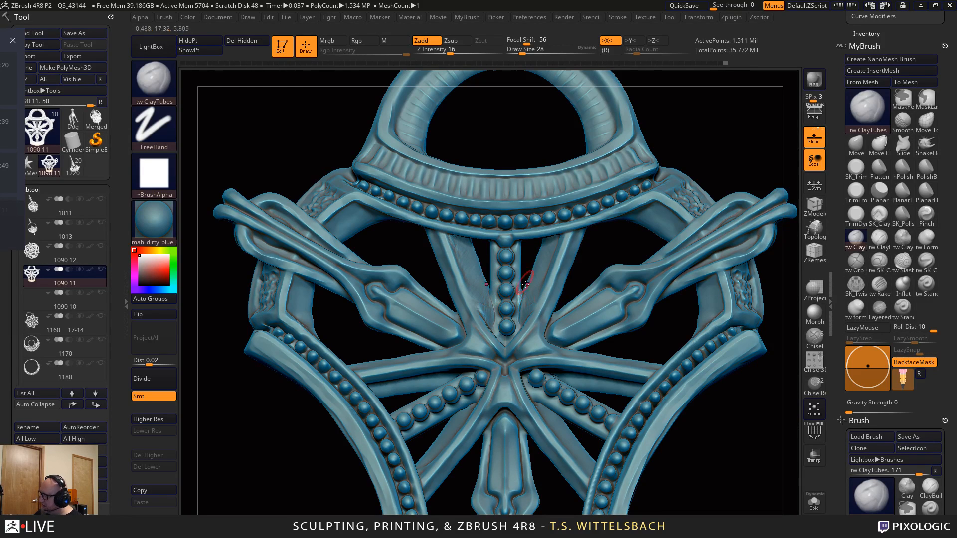
mouse_move(523, 303)
shift+mouse_down()
mouse_move(524, 323)
mouse_move(517, 295)
mouse_move(526, 315)
mouse_move(485, 267)
mouse_move(468, 294)
mouse_move(476, 312)
shift+mouse_up()
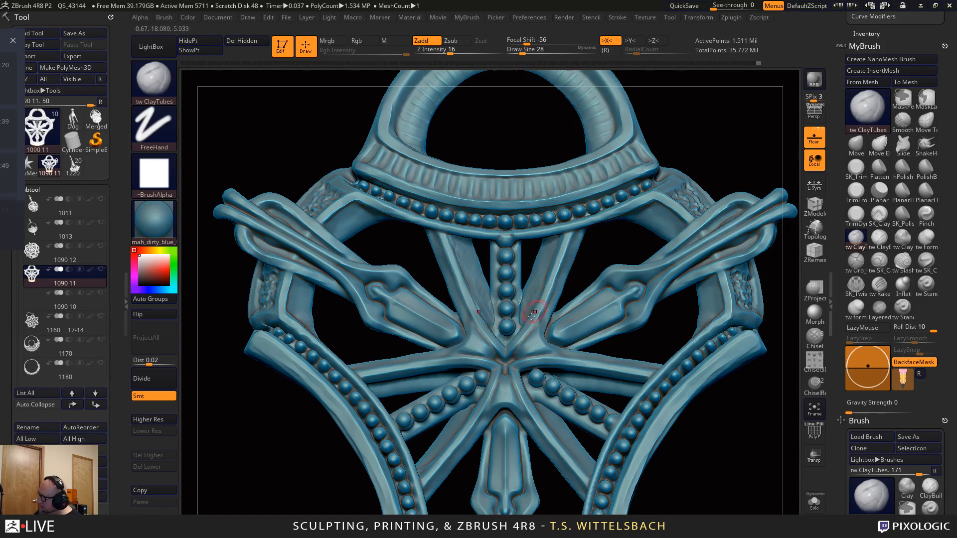
Refine the surfaces between the upper bead row and its flanking spokes with more ClayTubes strokes and smoothing
drag(519, 342, 567, 237)
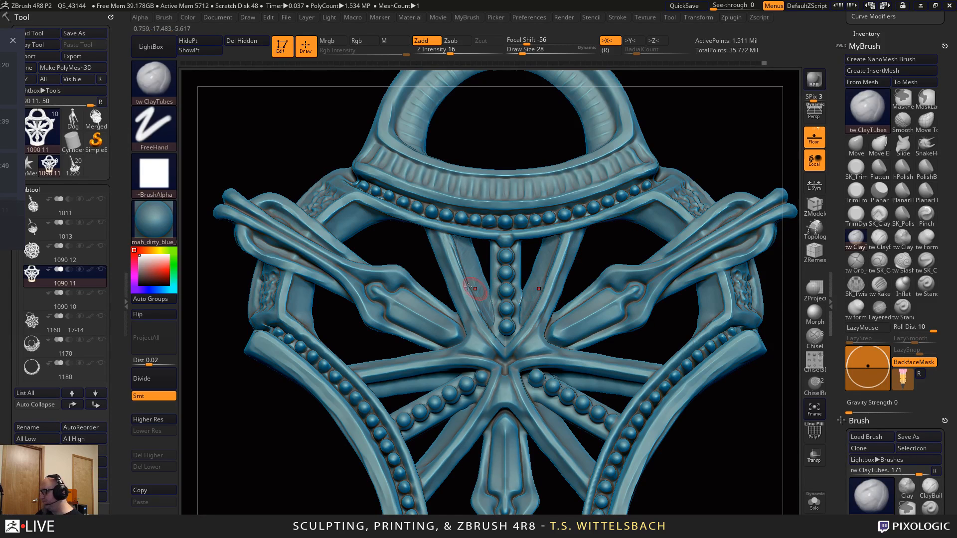
mouse_move(469, 279)
shift+mouse_down()
mouse_move(455, 248)
mouse_move(462, 271)
shift+mouse_up()
mouse_move(484, 335)
mouse_down()
mouse_move(445, 242)
mouse_move(459, 291)
mouse_move(495, 339)
mouse_up()
mouse_move(625, 343)
mouse_down()
mouse_move(648, 330)
mouse_move(657, 351)
mouse_move(633, 344)
mouse_up()
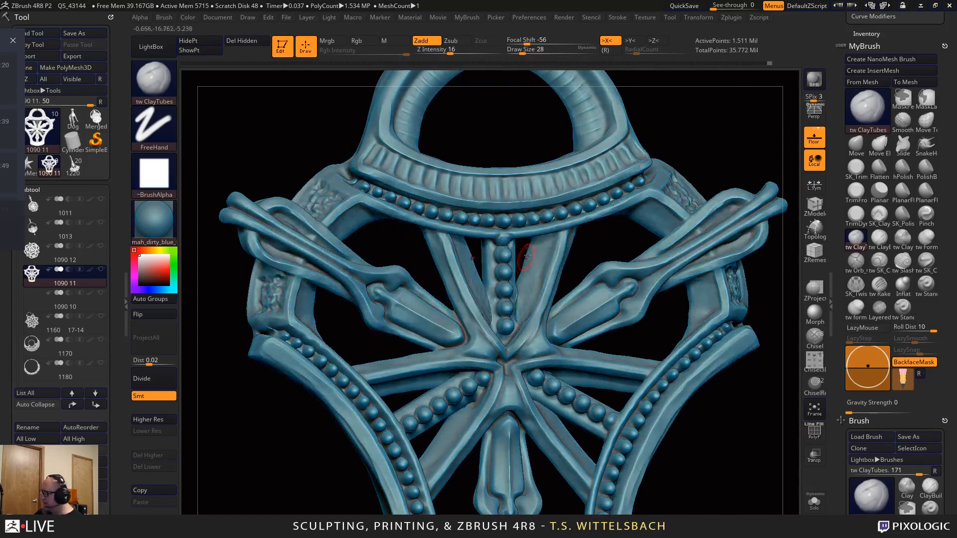
mouse_move(534, 250)
mouse_down()
mouse_move(523, 294)
mouse_move(538, 244)
mouse_move(557, 239)
mouse_move(524, 302)
mouse_up()
Add ClayTubes strokes to the recessed face between the lateral spoke and the lower diagonal bead row
mouse_move(715, 451)
mouse_down()
mouse_move(697, 391)
mouse_move(531, 311)
mouse_move(543, 313)
mouse_up()
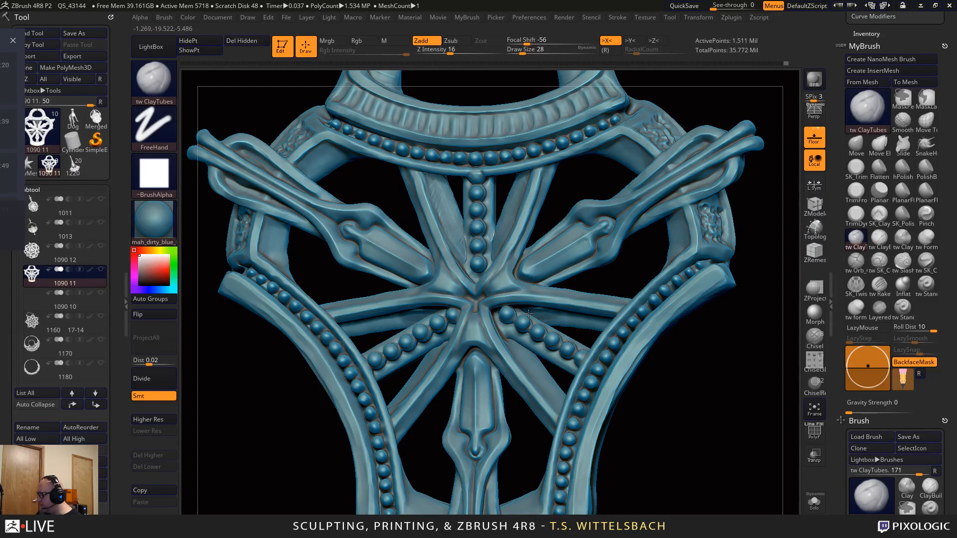
drag(669, 376, 675, 381)
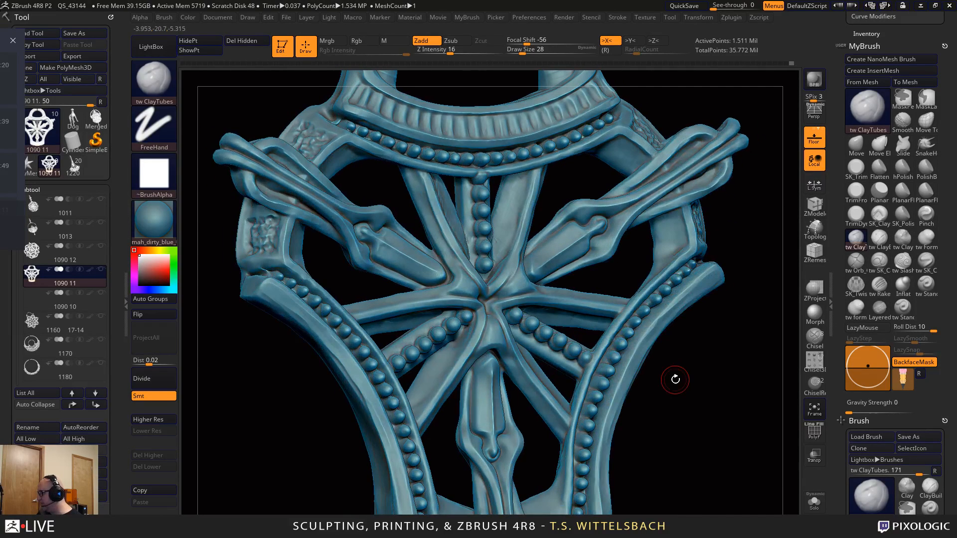
drag(533, 315, 595, 321)
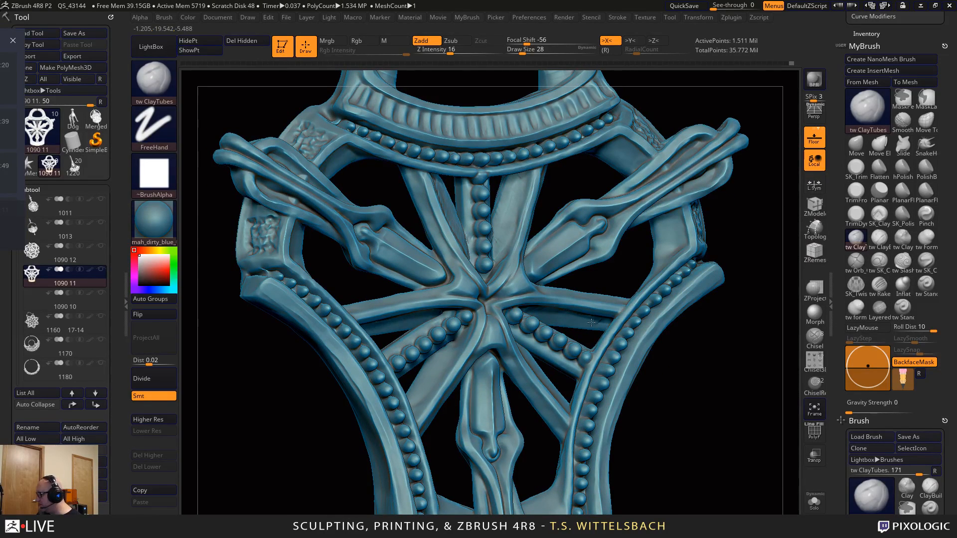
mouse_move(673, 329)
mouse_down()
mouse_move(720, 334)
mouse_move(702, 324)
mouse_up()
drag(588, 327, 574, 328)
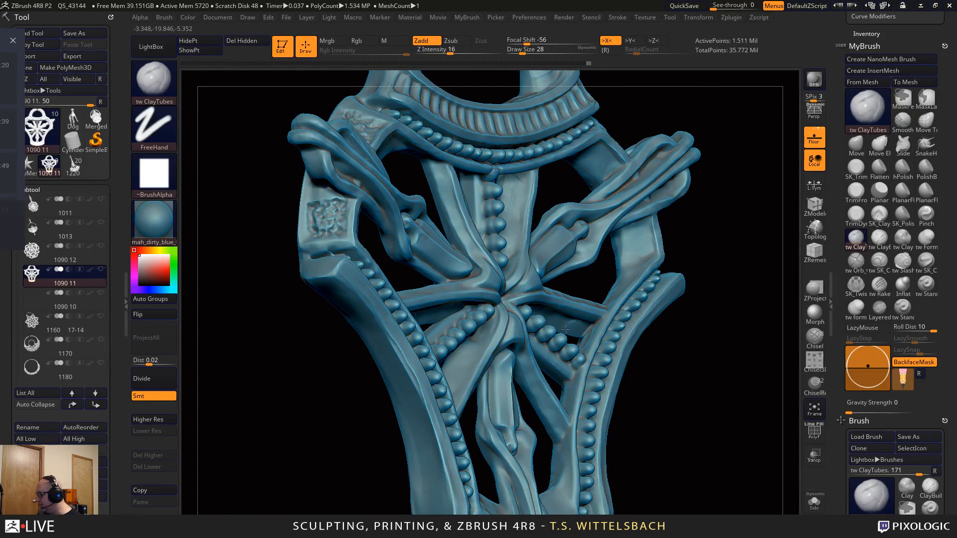
Build up the spoke face beside the diagonal bead row from several angles, and smooth the added clay
mouse_move(685, 327)
mouse_down()
mouse_move(689, 472)
mouse_move(703, 242)
mouse_move(685, 247)
mouse_up()
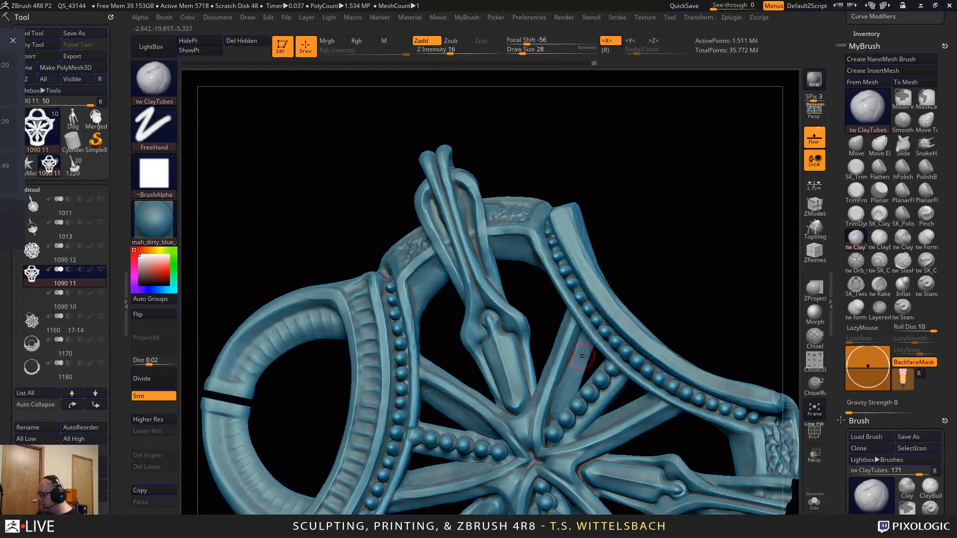
mouse_move(591, 345)
mouse_down()
mouse_move(551, 414)
mouse_move(570, 371)
mouse_up()
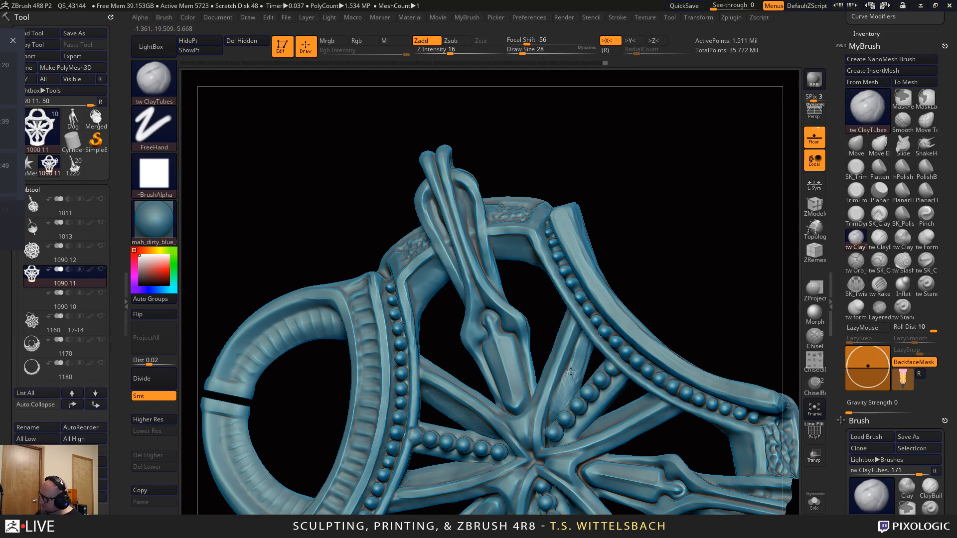
drag(643, 274, 585, 362)
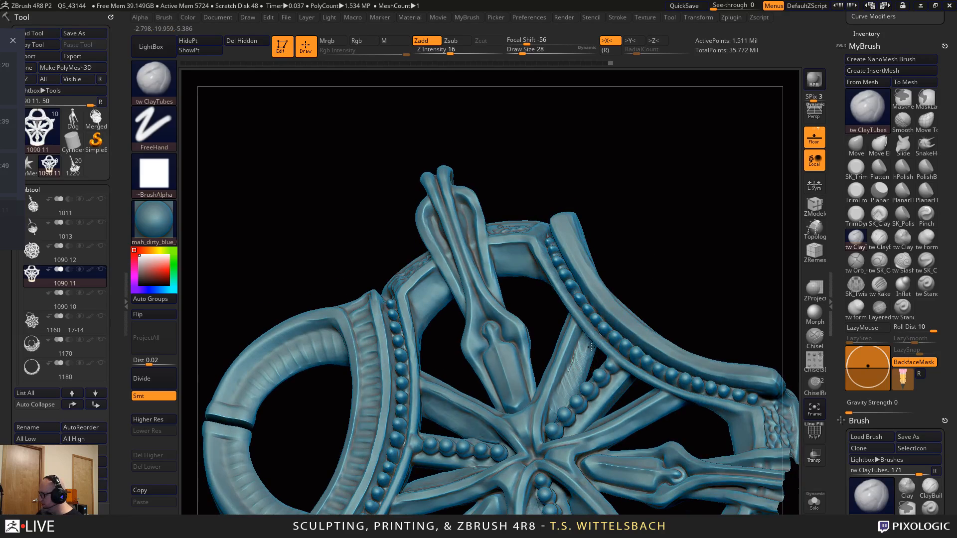
mouse_move(673, 274)
mouse_down()
mouse_move(705, 229)
mouse_move(703, 210)
mouse_up()
drag(586, 344, 582, 371)
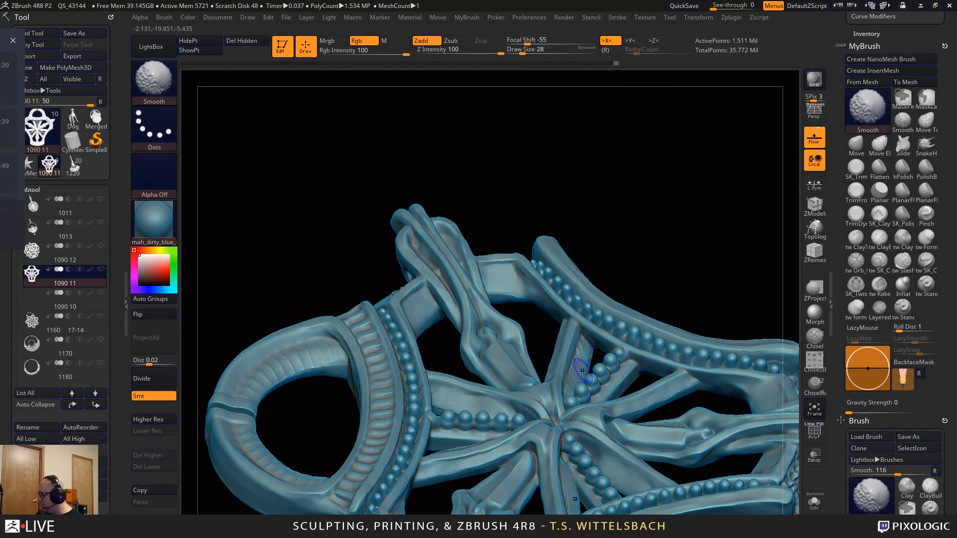
mouse_move(677, 278)
mouse_down()
mouse_move(718, 293)
mouse_move(689, 284)
mouse_move(705, 264)
mouse_move(686, 256)
mouse_move(722, 289)
mouse_move(720, 280)
mouse_up()
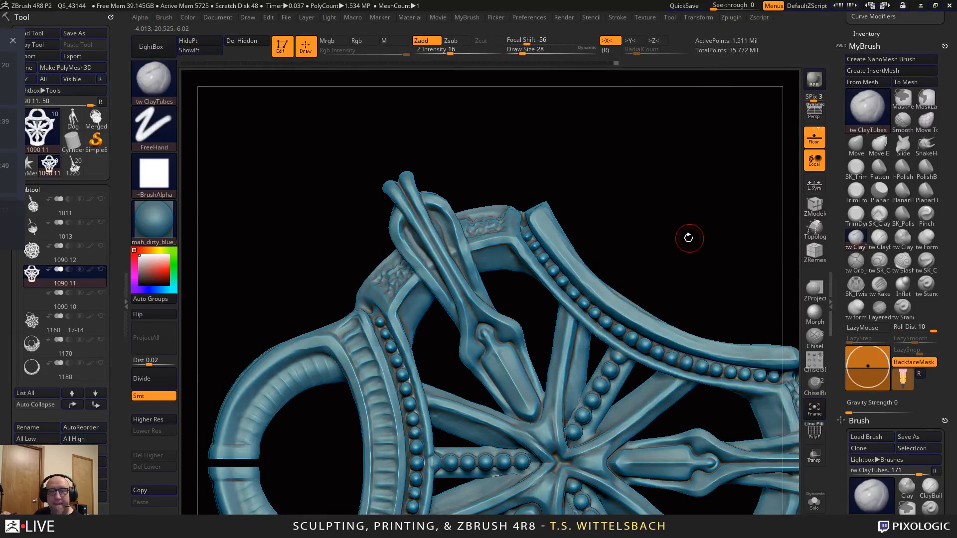
Layer ClayTubes strokes over the flat spokes on both sides of the diagonal bead rows on the pendant's plain side
drag(689, 238, 575, 182)
alt+drag(661, 505, 634, 443)
ctrl+right_drag(667, 464, 668, 476)
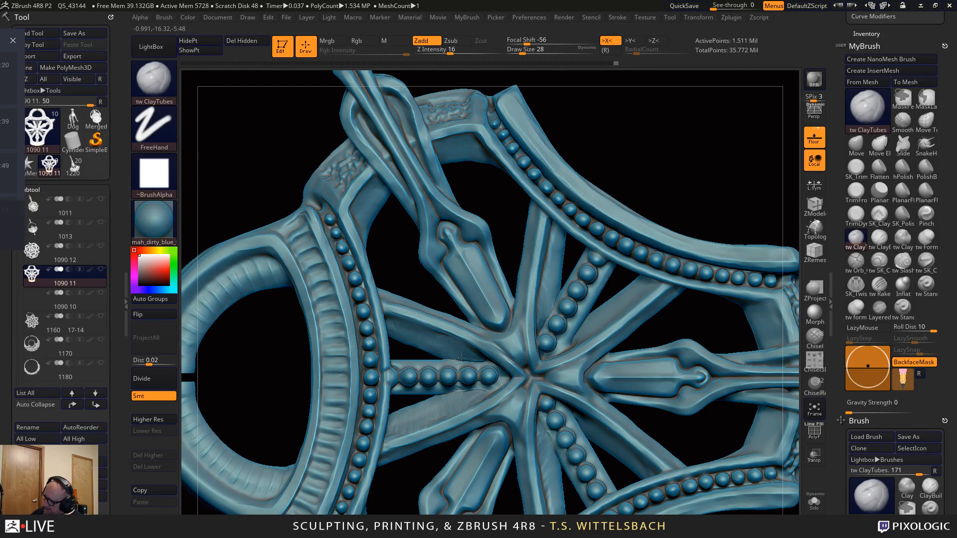
mouse_move(731, 139)
mouse_down()
mouse_move(658, 171)
mouse_move(680, 227)
mouse_move(778, 201)
mouse_move(761, 192)
mouse_up()
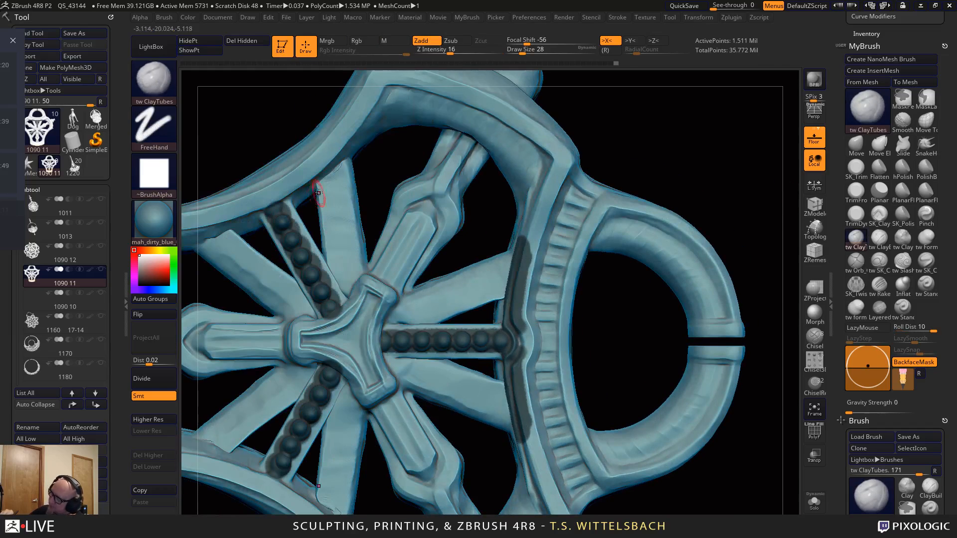
mouse_move(325, 201)
mouse_down()
mouse_move(332, 230)
mouse_move(355, 172)
mouse_move(334, 192)
mouse_move(344, 237)
mouse_move(328, 252)
mouse_up()
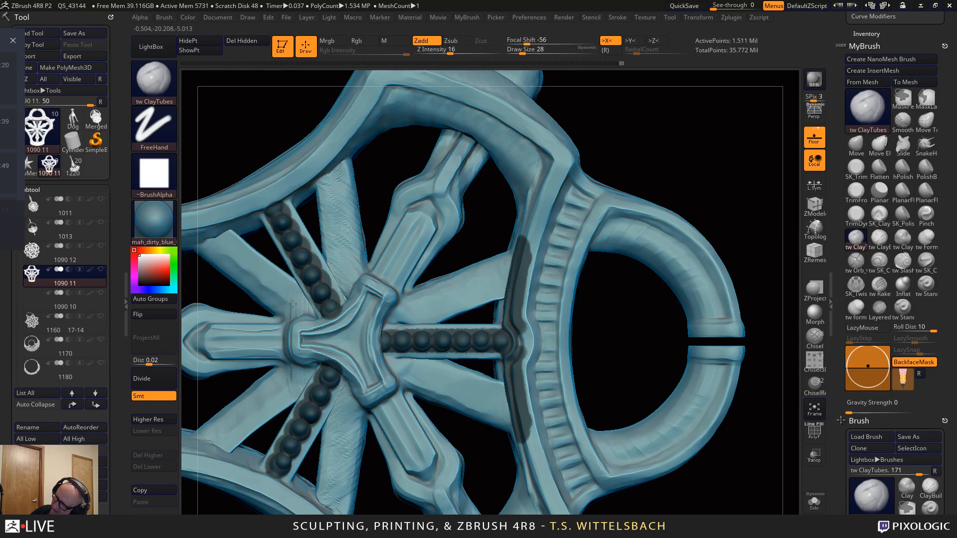
mouse_move(293, 304)
mouse_down()
mouse_move(286, 284)
mouse_move(275, 297)
mouse_move(257, 292)
mouse_move(245, 254)
mouse_move(214, 235)
mouse_up()
Build up the flat spokes flanking the upper diagonal bead row on the plain side with ClayTubes strokes from several angles
mouse_move(493, 232)
alt+mouse_down()
mouse_move(544, 287)
mouse_move(701, 153)
mouse_move(688, 156)
alt+mouse_up()
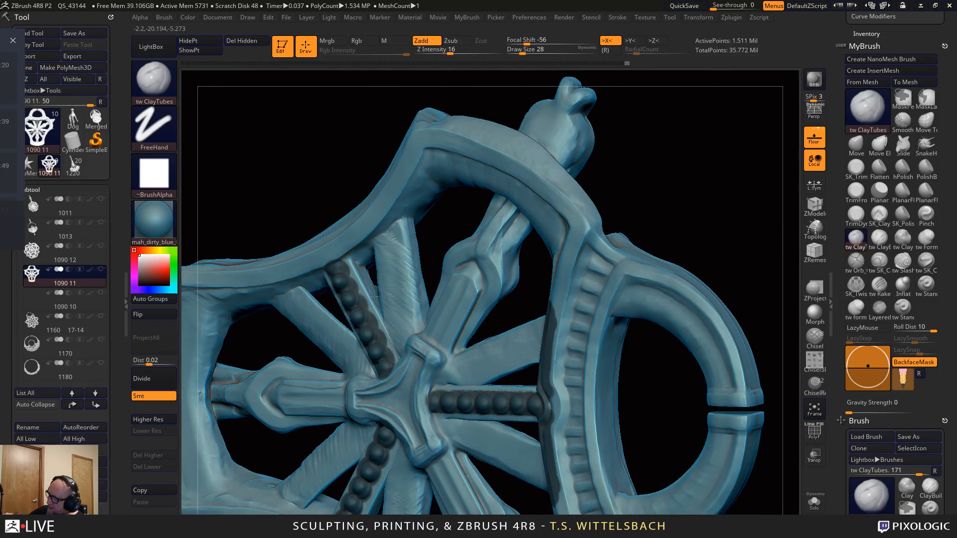
mouse_move(373, 293)
mouse_down()
mouse_move(359, 267)
mouse_move(379, 305)
mouse_up()
mouse_move(618, 131)
mouse_down()
mouse_move(706, 113)
mouse_move(690, 115)
mouse_up()
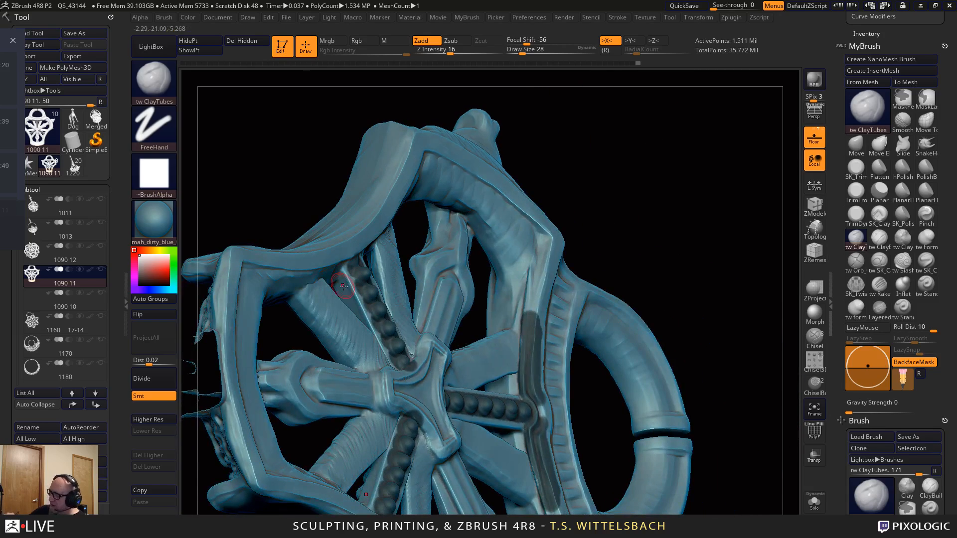
drag(337, 274, 370, 334)
mouse_move(538, 114)
mouse_down()
mouse_move(618, 100)
mouse_move(596, 101)
mouse_up()
mouse_move(356, 310)
mouse_down()
mouse_move(366, 324)
mouse_move(343, 270)
mouse_up()
drag(618, 102, 672, 96)
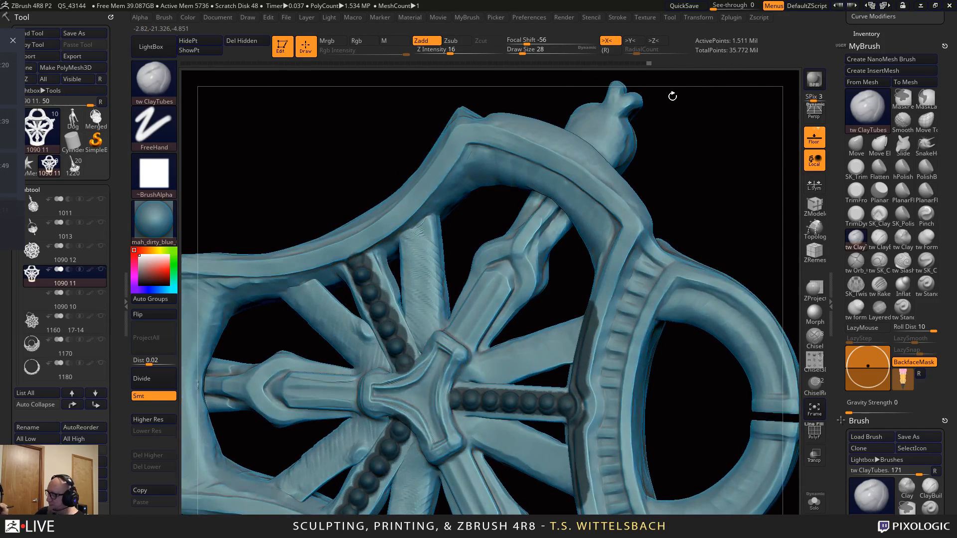
Add ClayTubes strokes where the spokes beside the upper diagonal bead row meet the outer frame
drag(411, 314, 386, 258)
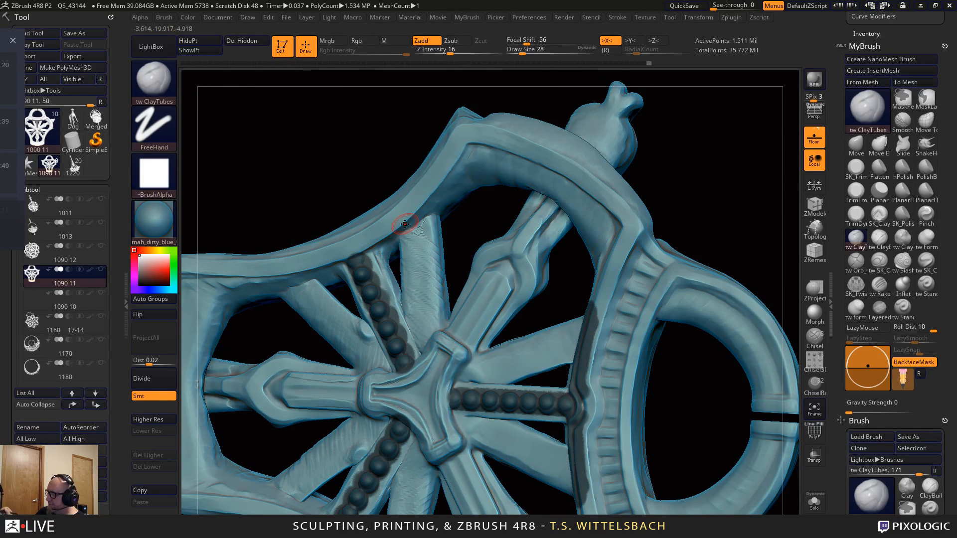
right_drag(405, 224, 394, 227)
drag(385, 269, 388, 250)
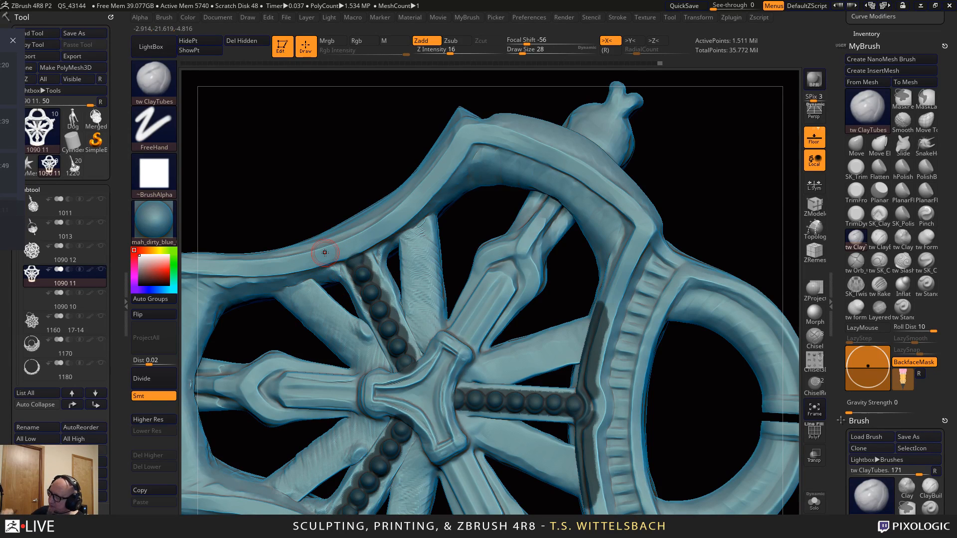
mouse_move(713, 88)
mouse_down()
mouse_move(729, 113)
mouse_move(724, 101)
mouse_up()
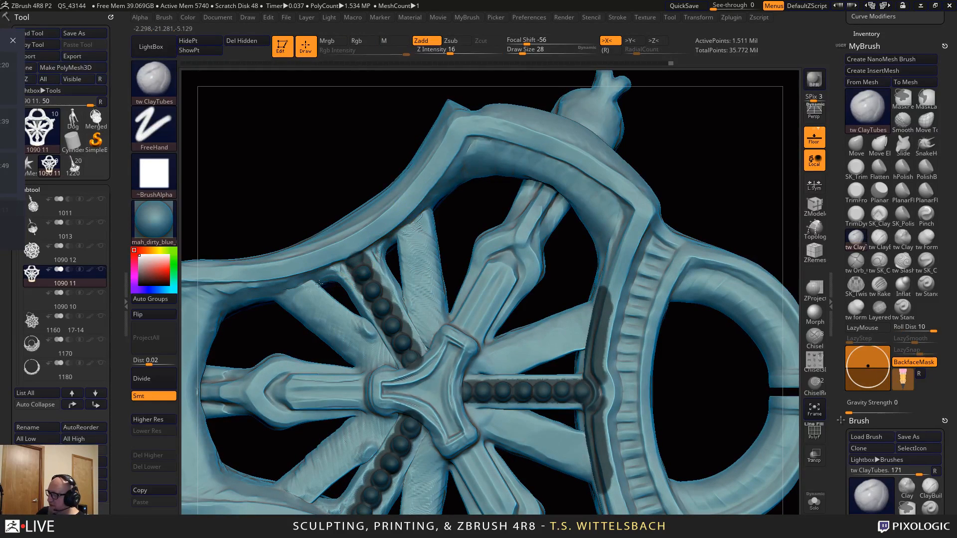
mouse_move(323, 278)
mouse_down()
mouse_move(312, 283)
mouse_move(333, 274)
mouse_move(309, 285)
mouse_move(333, 273)
mouse_up()
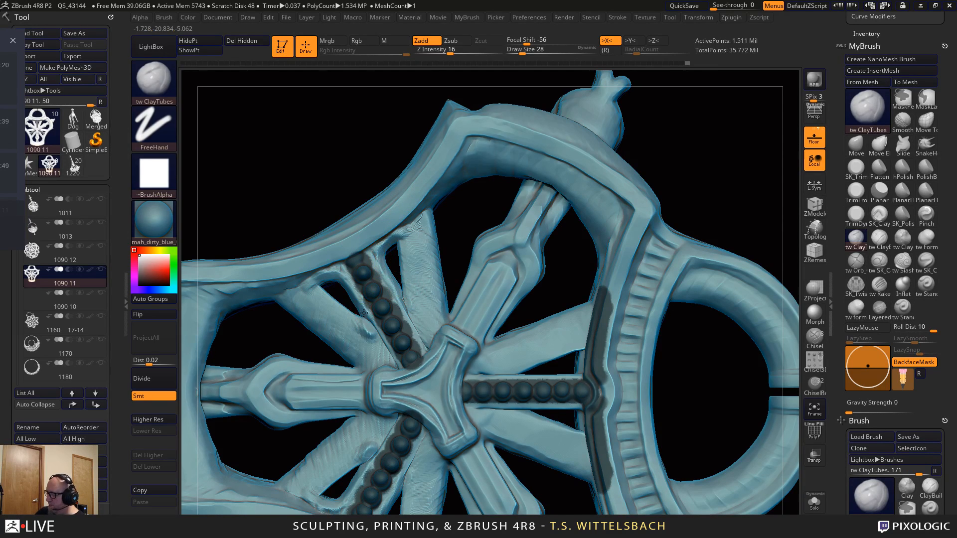
Thicken the recessed faces around the upper diagonal bead row on the pendant's beaded side with ClayTubes strokes
drag(733, 128, 659, 233)
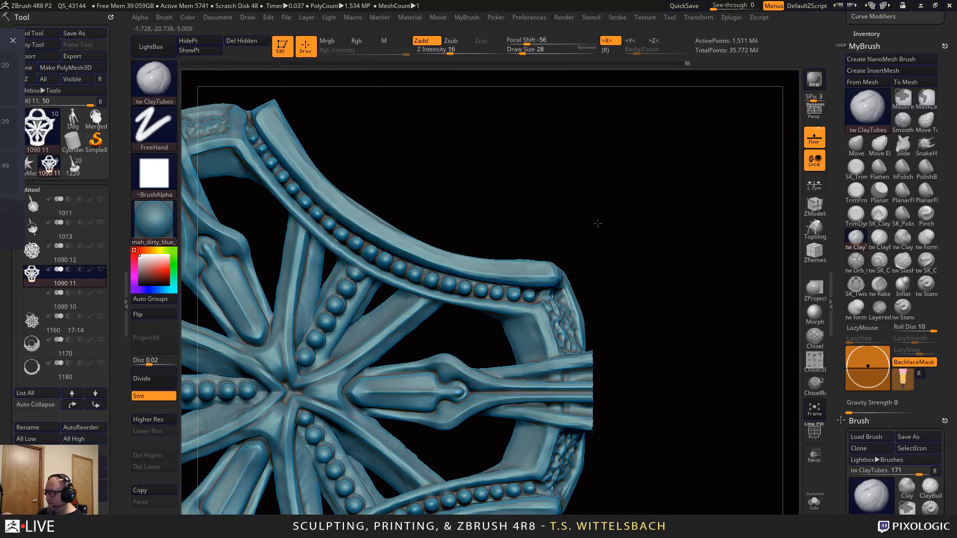
alt+drag(547, 227, 682, 213)
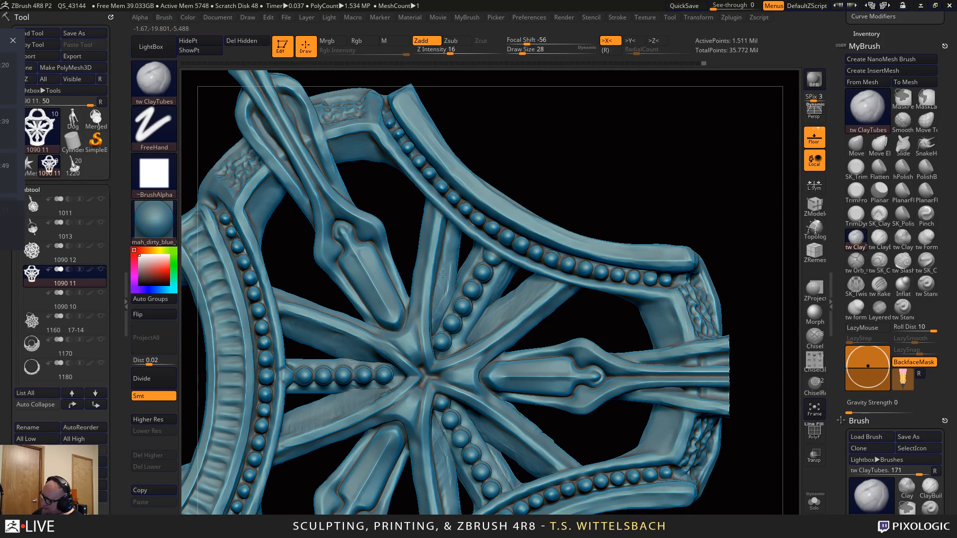
drag(562, 165, 569, 75)
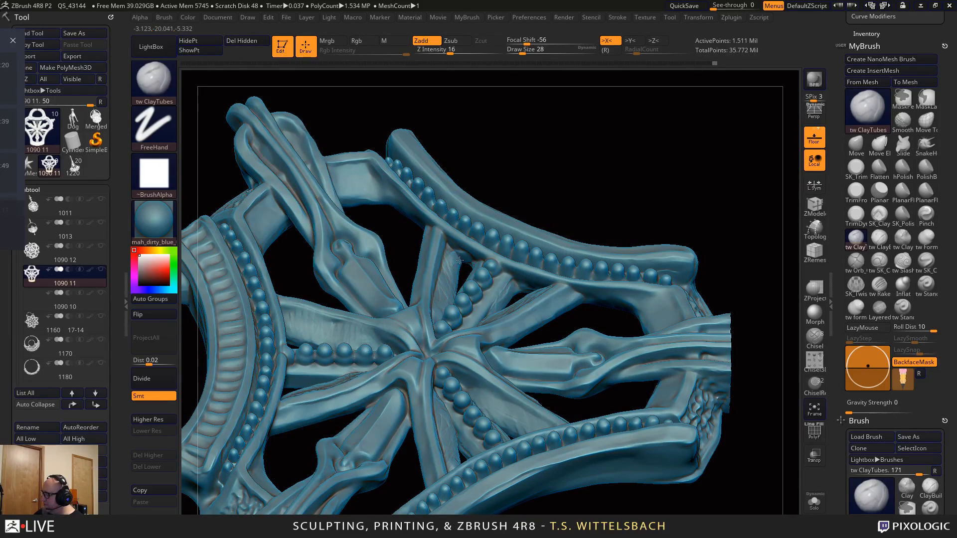
drag(632, 205, 616, 219)
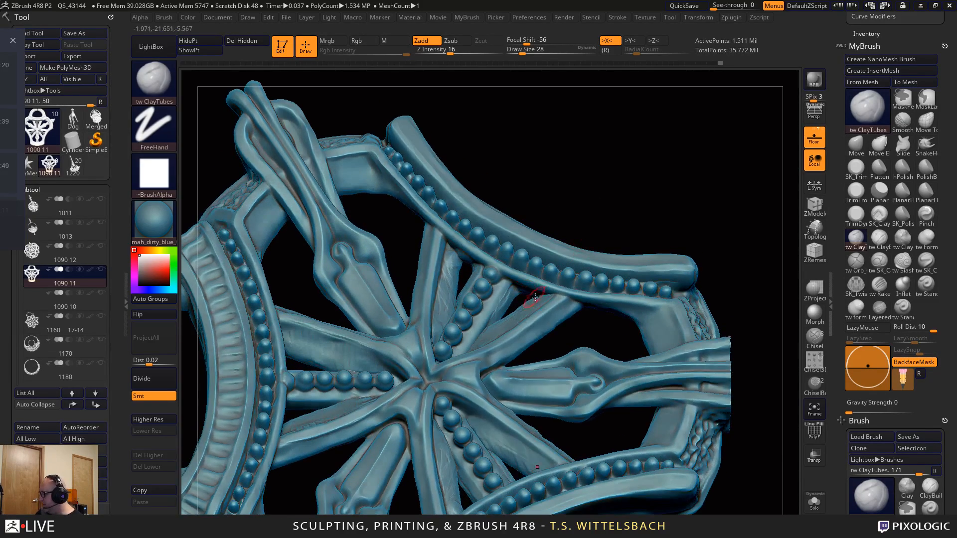
mouse_move(690, 172)
mouse_down()
mouse_move(731, 164)
mouse_move(702, 164)
mouse_up()
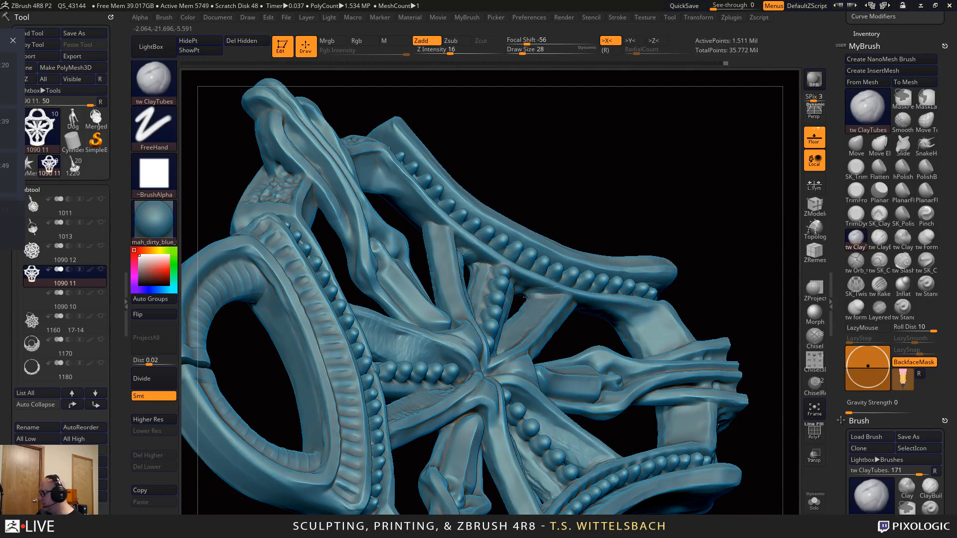
Fill the surface between the upper diagonal bead row and the adjoining spoke with more clay, and even it out
mouse_move(680, 182)
mouse_down()
mouse_move(692, 199)
mouse_move(675, 195)
mouse_up()
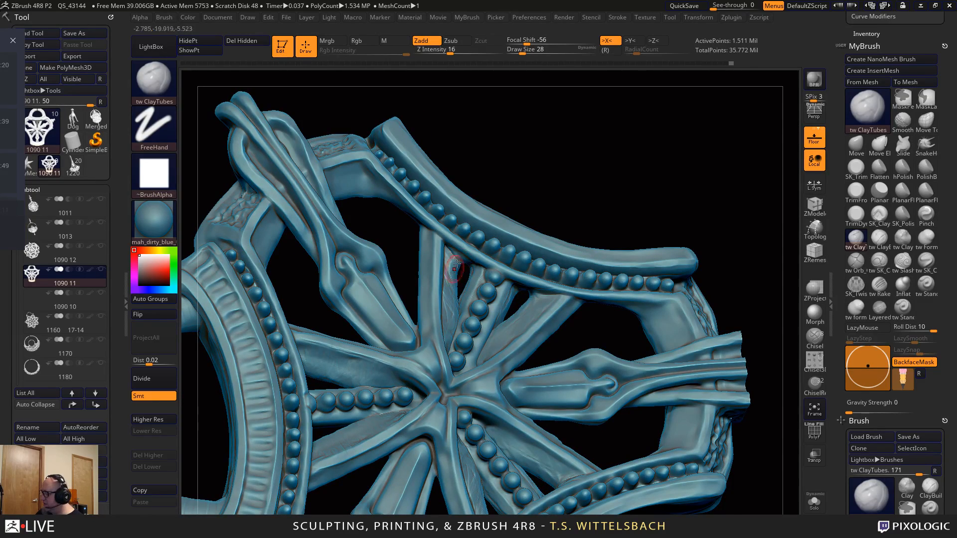
drag(737, 171, 729, 184)
drag(756, 498, 742, 448)
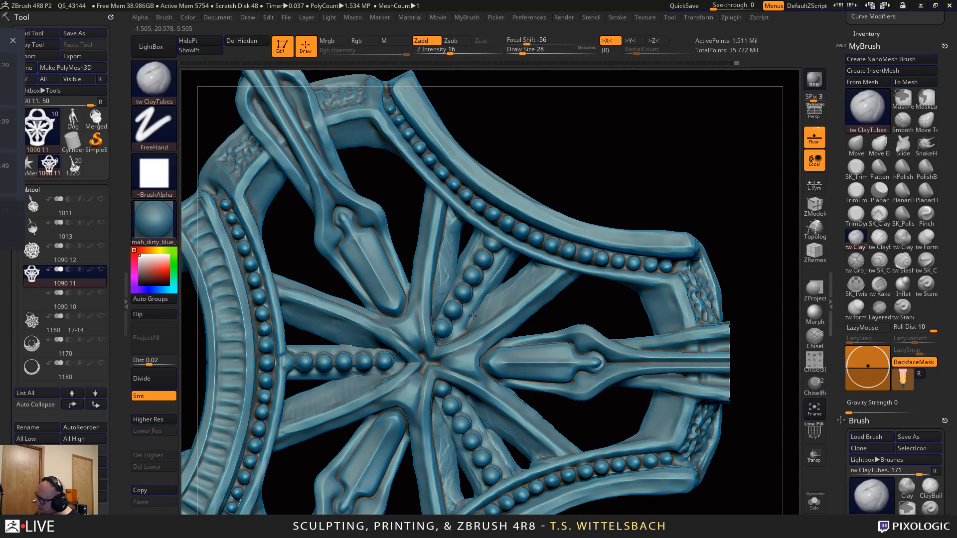
drag(473, 317, 496, 290)
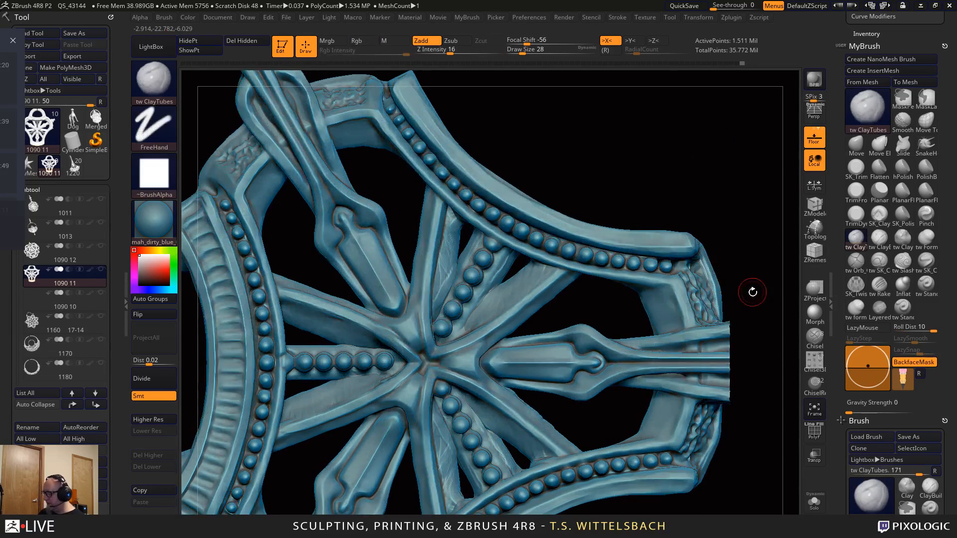
Measure the widths across the spokes and bead rows with the Transpose line, and return to the ClayTubes brush
alt+drag(752, 291, 581, 277)
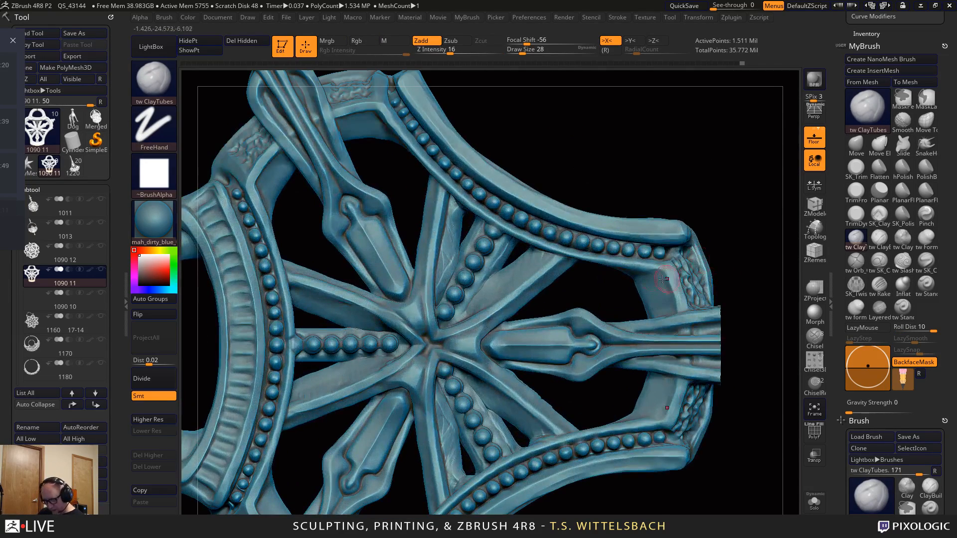
key(w)
mouse_move(502, 275)
mouse_down()
mouse_move(566, 376)
mouse_move(547, 385)
mouse_up()
drag(524, 257, 560, 300)
mouse_move(460, 226)
mouse_down()
mouse_move(432, 209)
mouse_move(394, 209)
mouse_up()
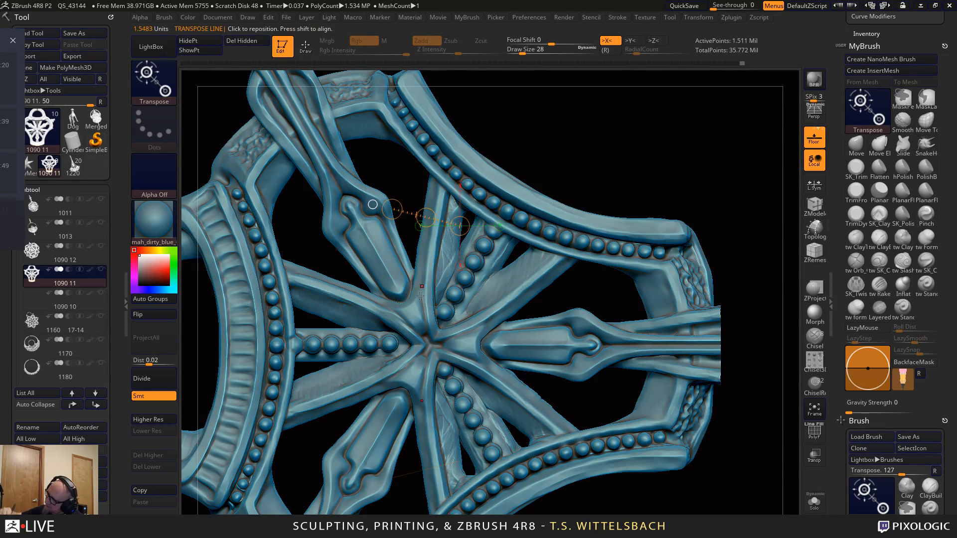
drag(394, 307, 406, 336)
drag(476, 229, 525, 265)
alt+drag(610, 143, 629, 180)
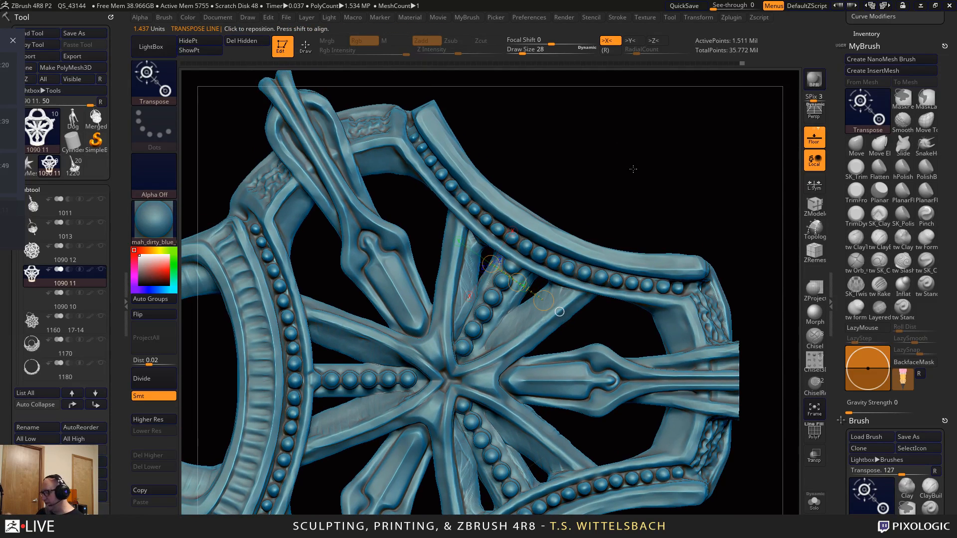
drag(336, 365, 338, 416)
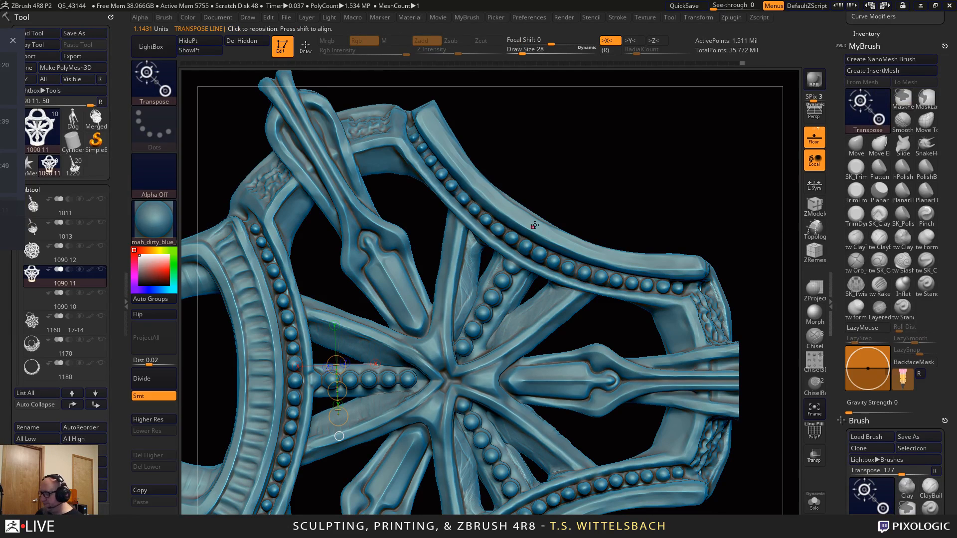
key(q)
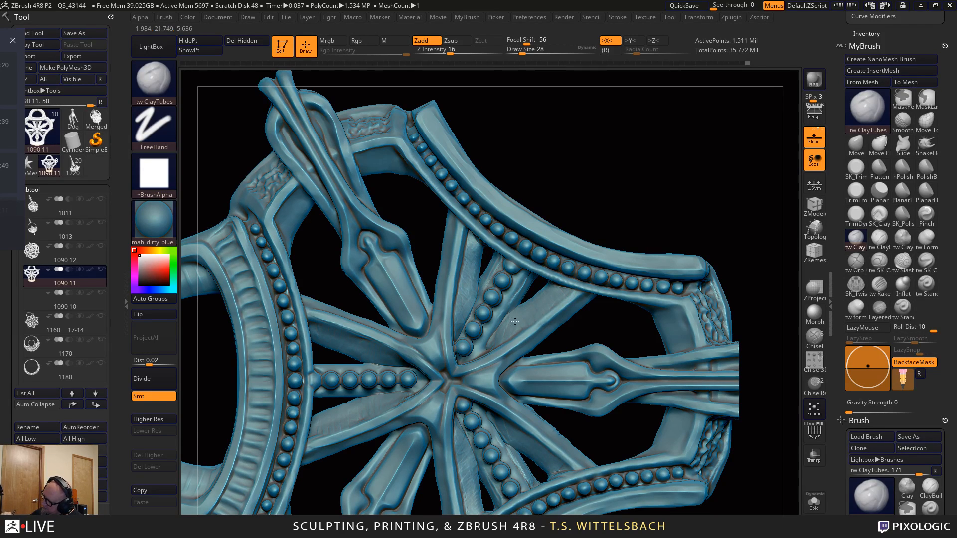
Build up the inner spoke faces beside the horizontal bead row on the beaded side with ClayTubes strokes
alt+drag(647, 186, 658, 102)
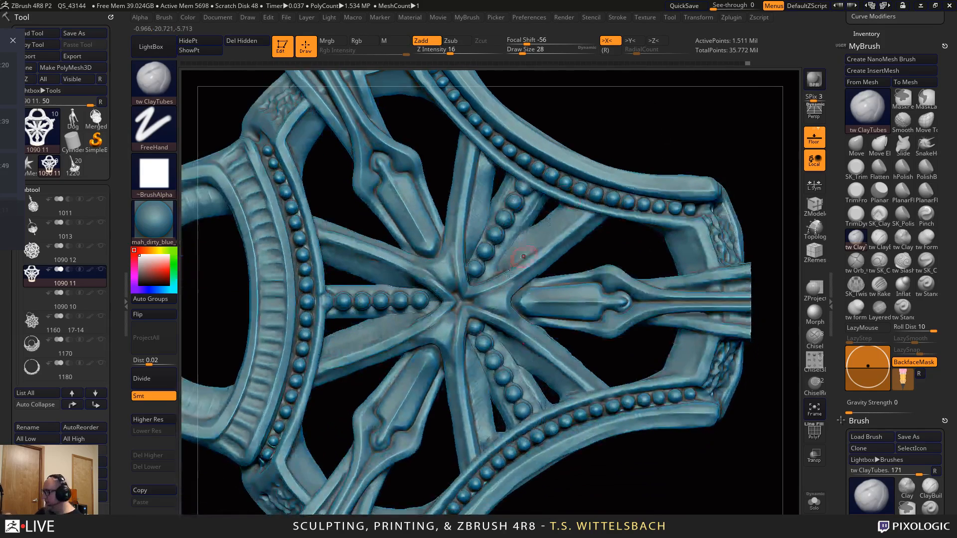
alt+drag(565, 508, 619, 494)
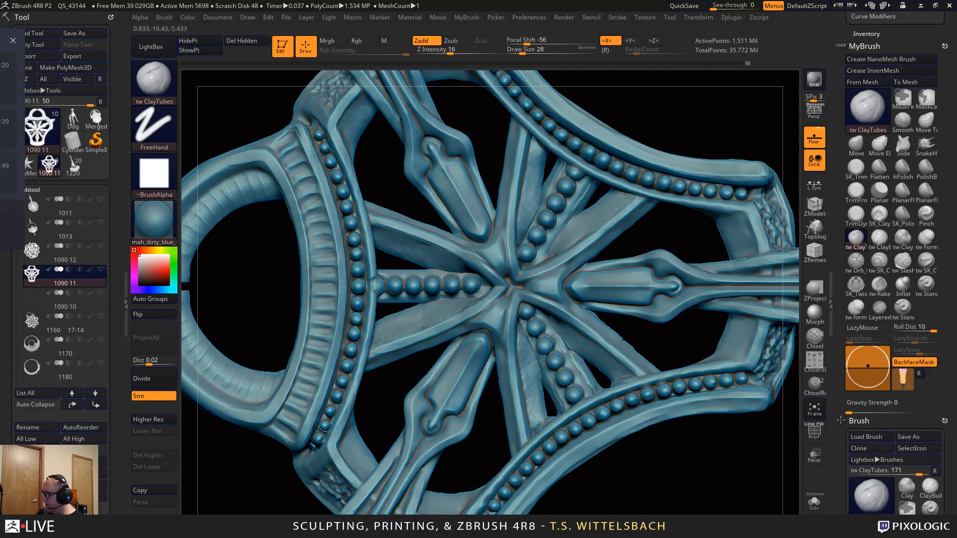
mouse_move(485, 453)
mouse_down()
mouse_move(376, 325)
mouse_move(388, 313)
mouse_up()
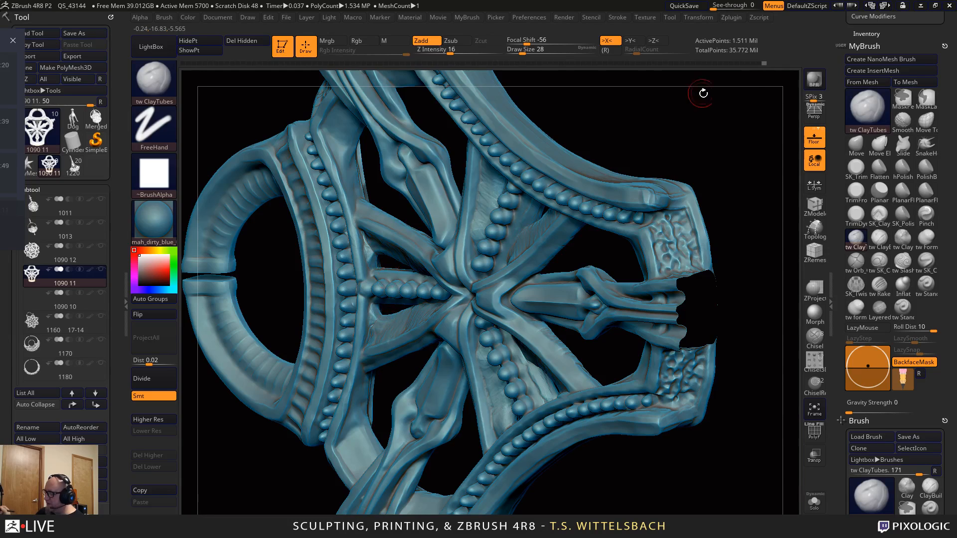
drag(703, 93, 637, 126)
drag(392, 316, 402, 314)
drag(358, 265, 381, 258)
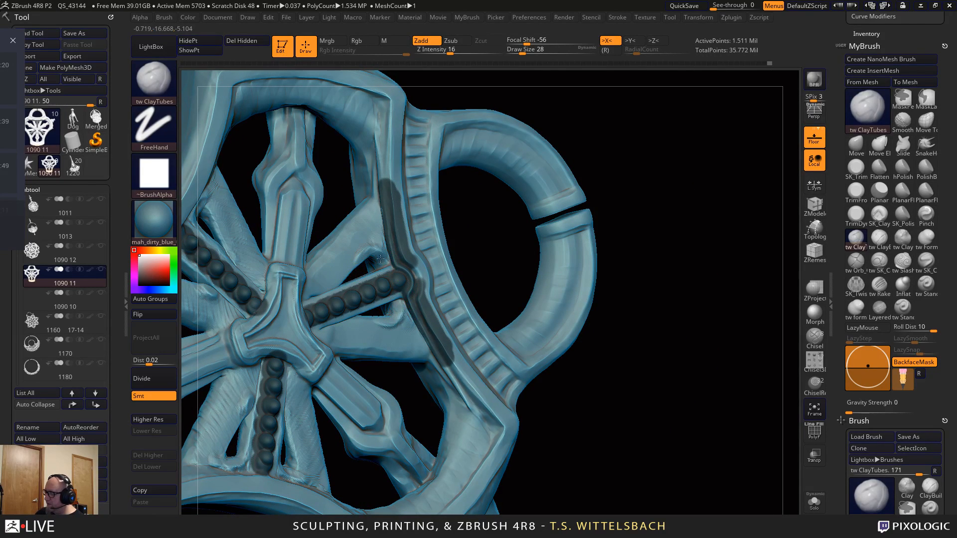
Layer ClayTubes strokes over the plain side's flat spokes around the lower diagonal and horizontal bead rows to narrow the gaps
drag(633, 172, 795, 399)
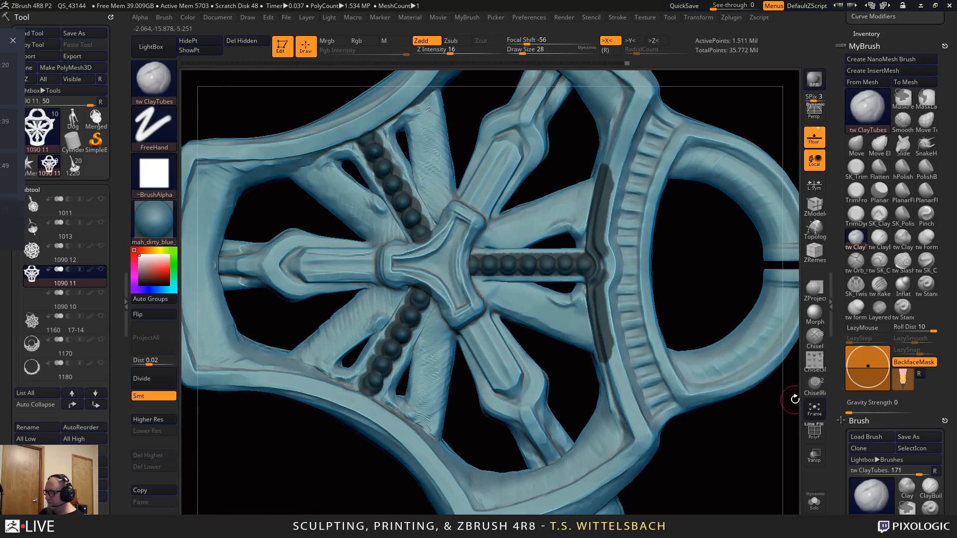
drag(409, 408, 386, 399)
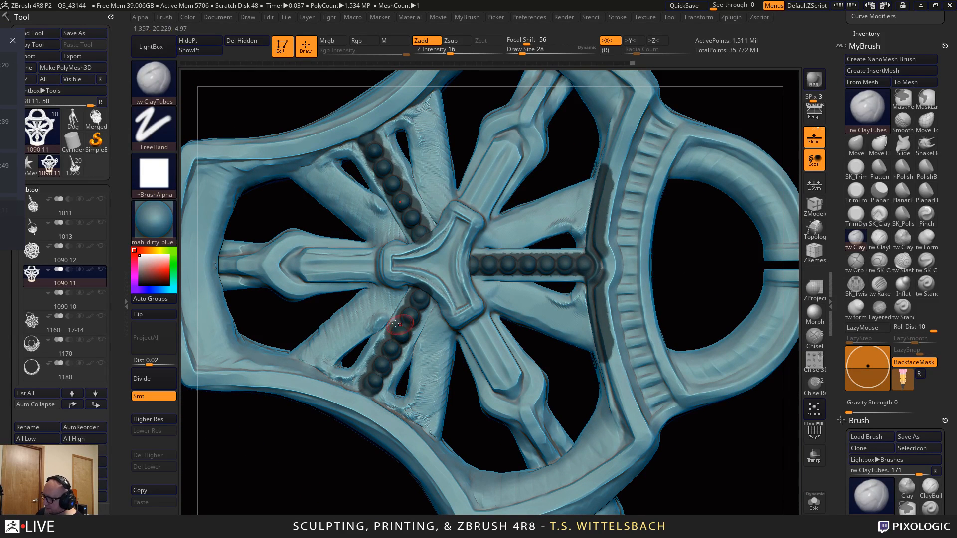
mouse_move(338, 362)
mouse_down()
mouse_move(342, 368)
mouse_move(354, 336)
mouse_up()
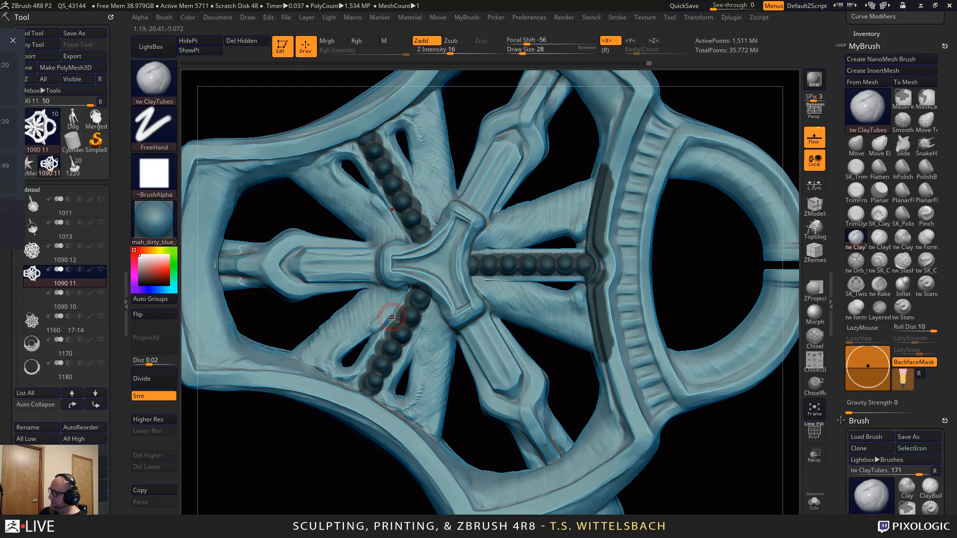
alt+drag(736, 483, 678, 488)
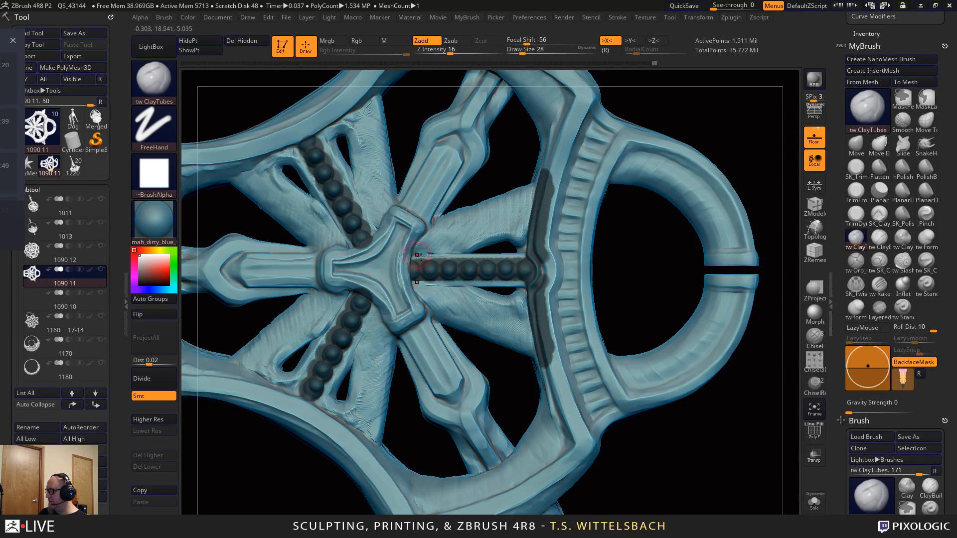
Build up and smooth the recessed surfaces beside the diagonal bead rows on the beaded side, and check the whole pendant
drag(646, 224, 590, 456)
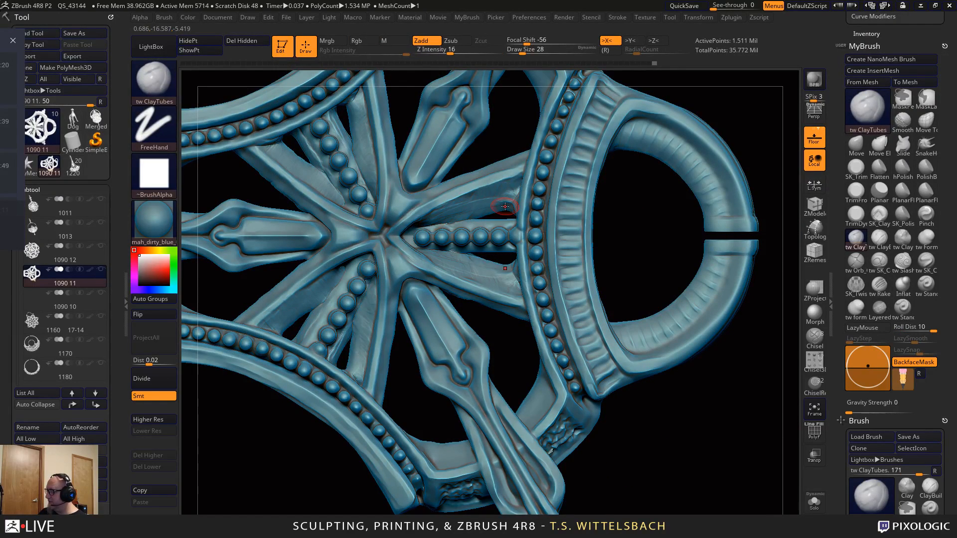
alt+drag(634, 418, 723, 427)
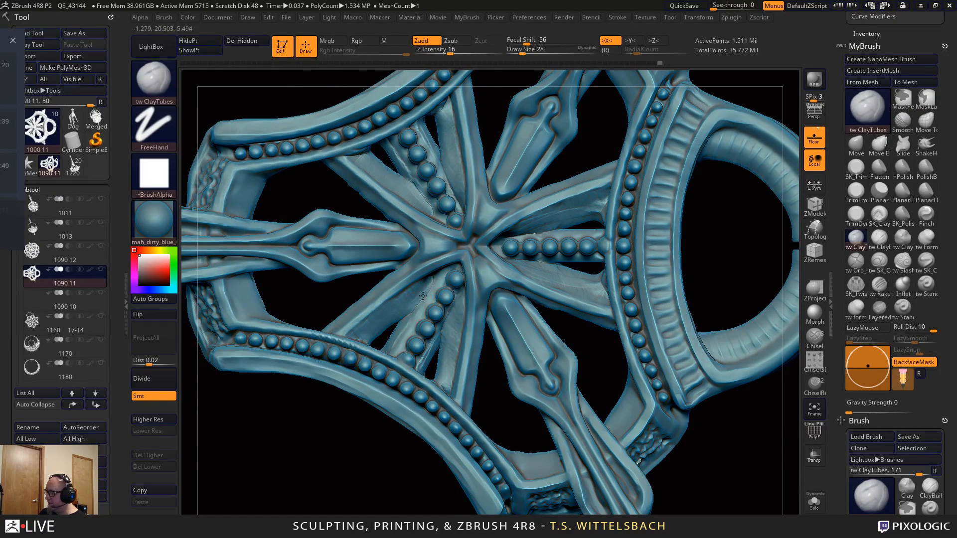
drag(409, 304, 437, 333)
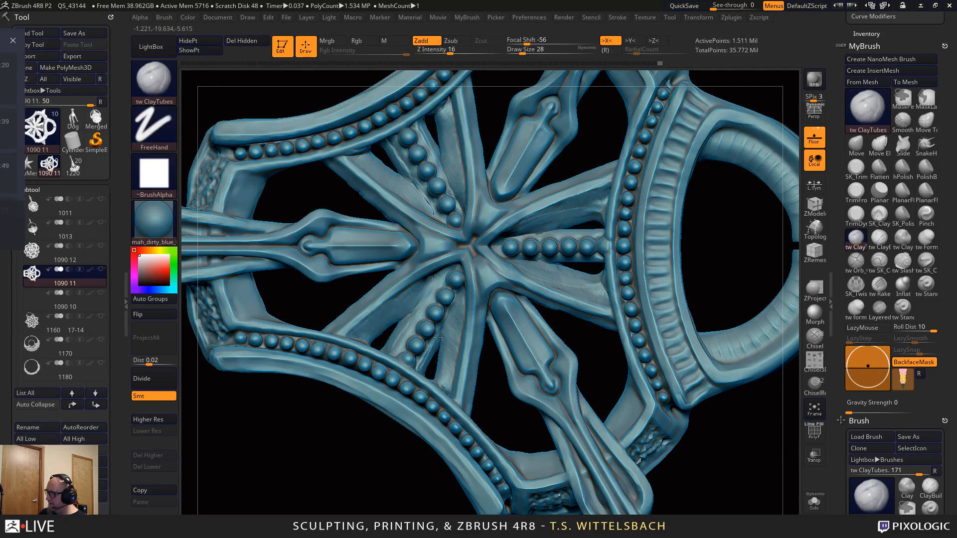
drag(428, 293, 401, 324)
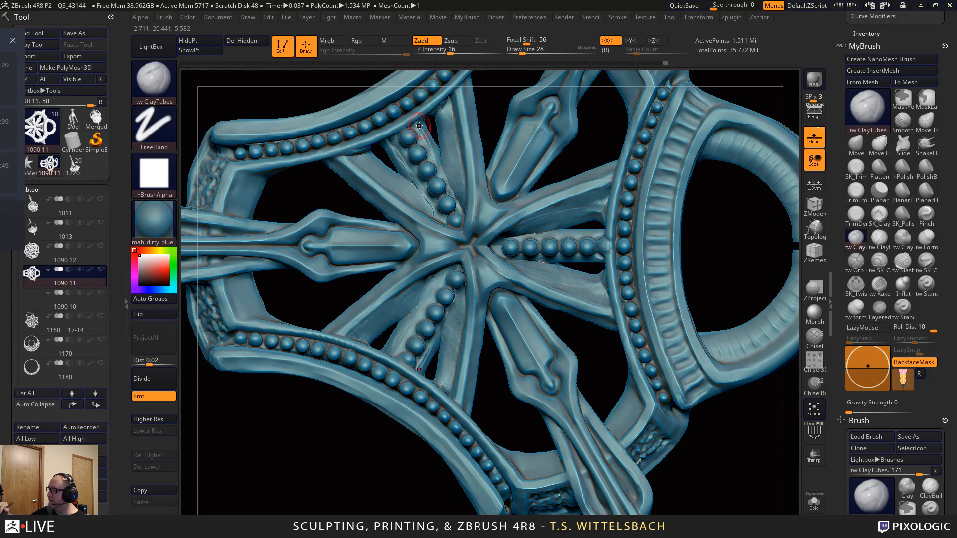
key(shift)
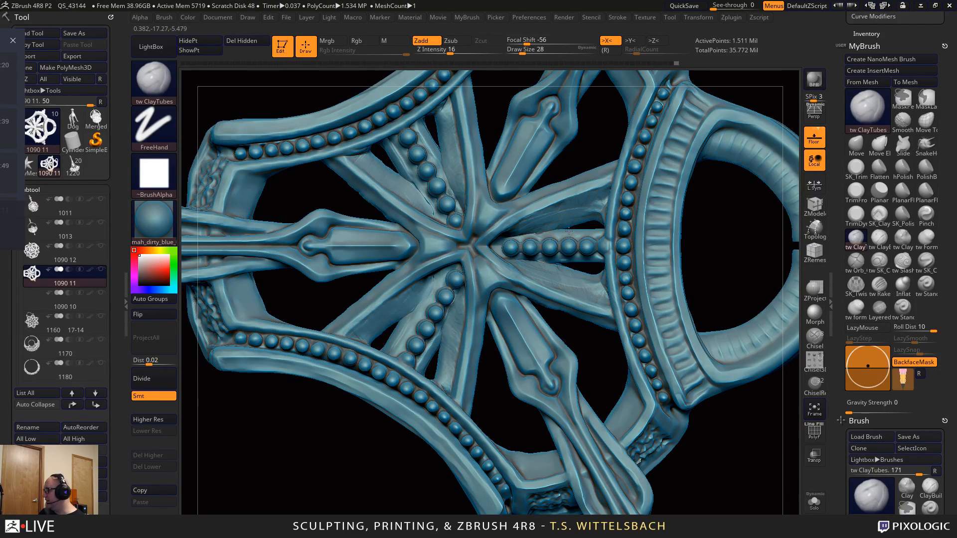
mouse_move(734, 463)
mouse_down()
mouse_move(726, 447)
mouse_move(763, 399)
mouse_move(741, 261)
mouse_up()
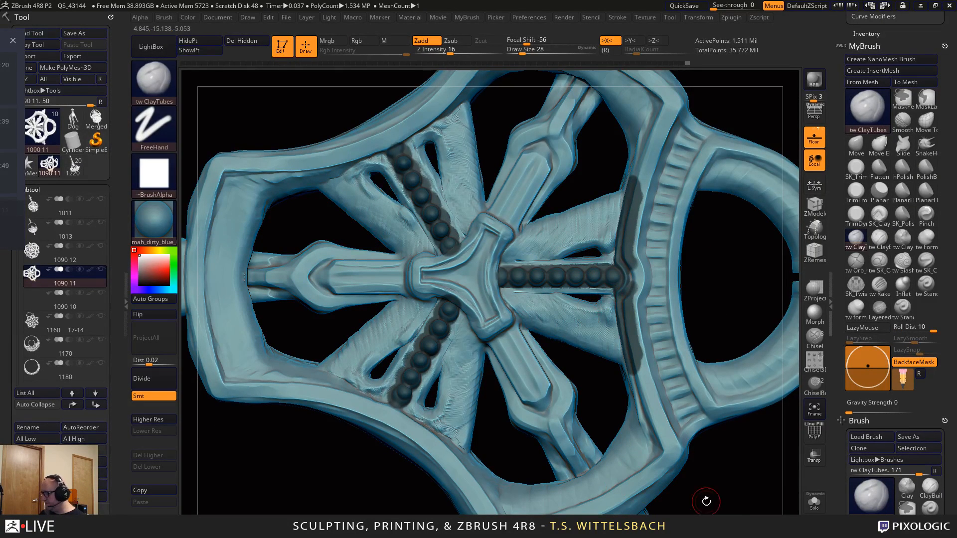
alt+drag(706, 501, 718, 389)
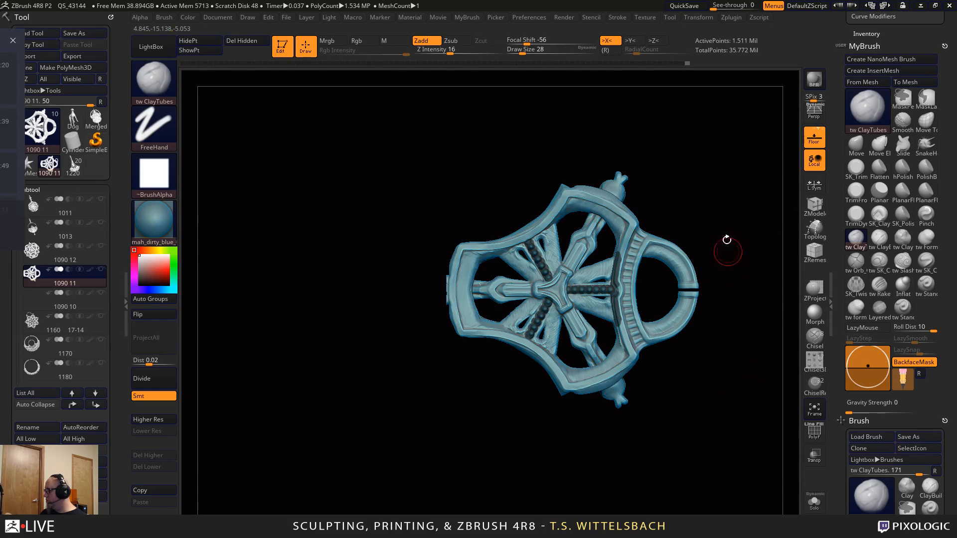
Build up the spoke faces beside the diagonal bead rows on the beaded side with ClayTubes, smooth them, and inspect both sides
drag(729, 246, 643, 423)
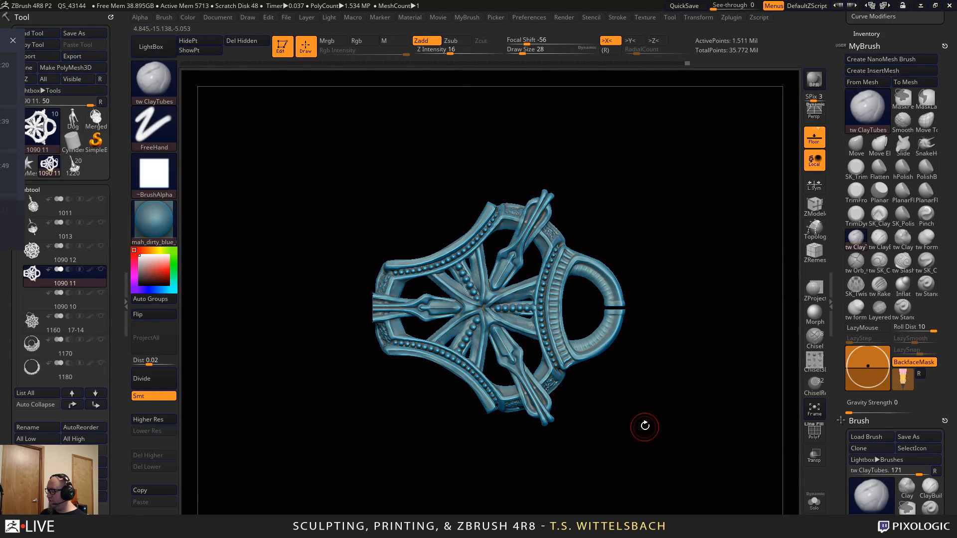
alt+drag(669, 367, 709, 413)
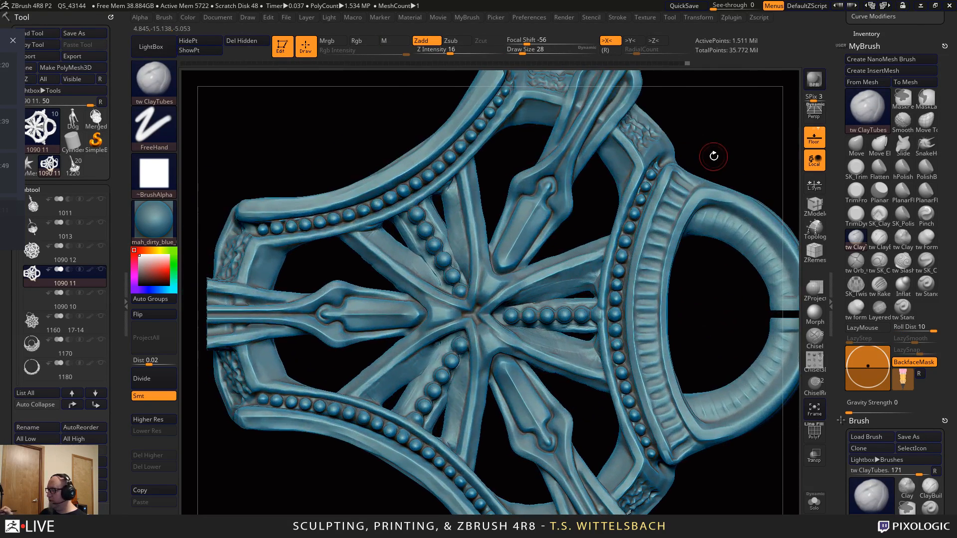
drag(494, 171, 504, 145)
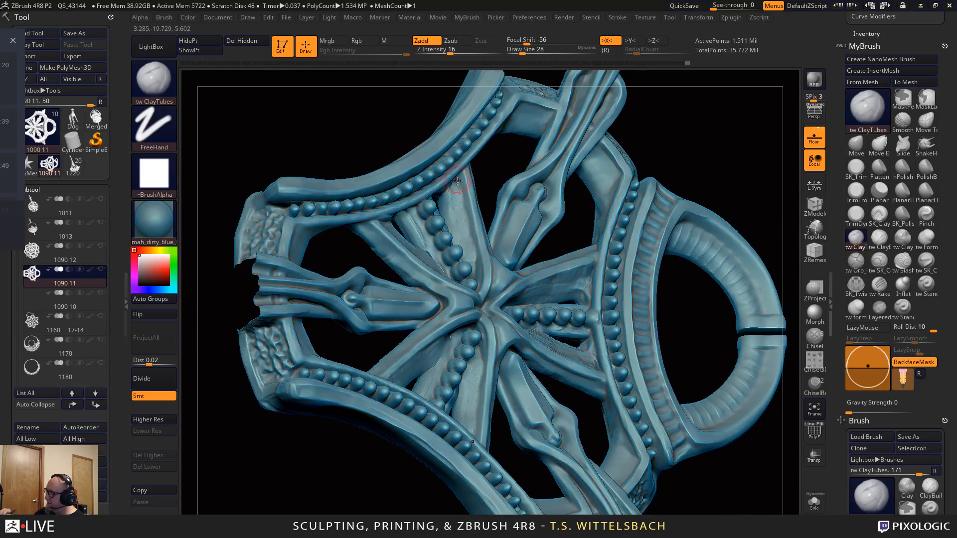
right_drag(479, 188, 445, 220)
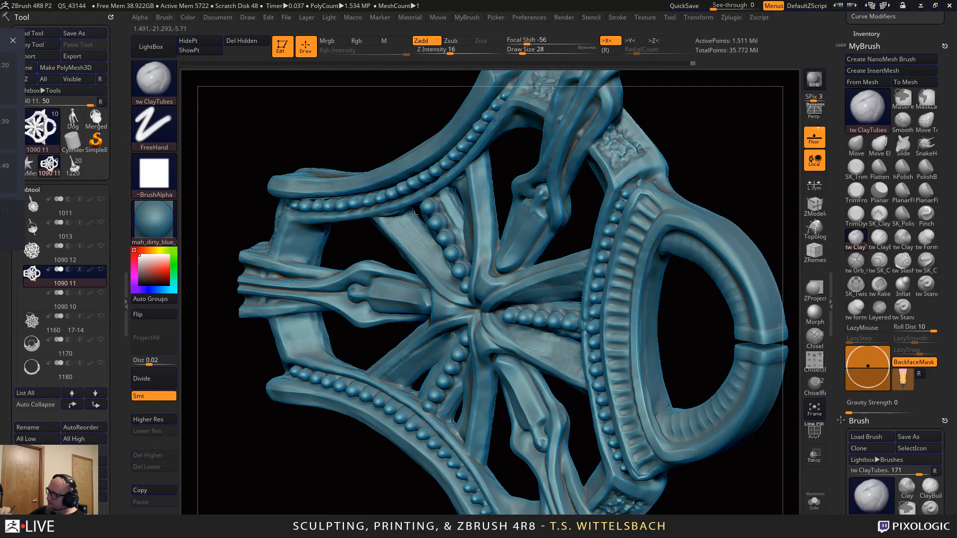
right_drag(695, 154, 707, 124)
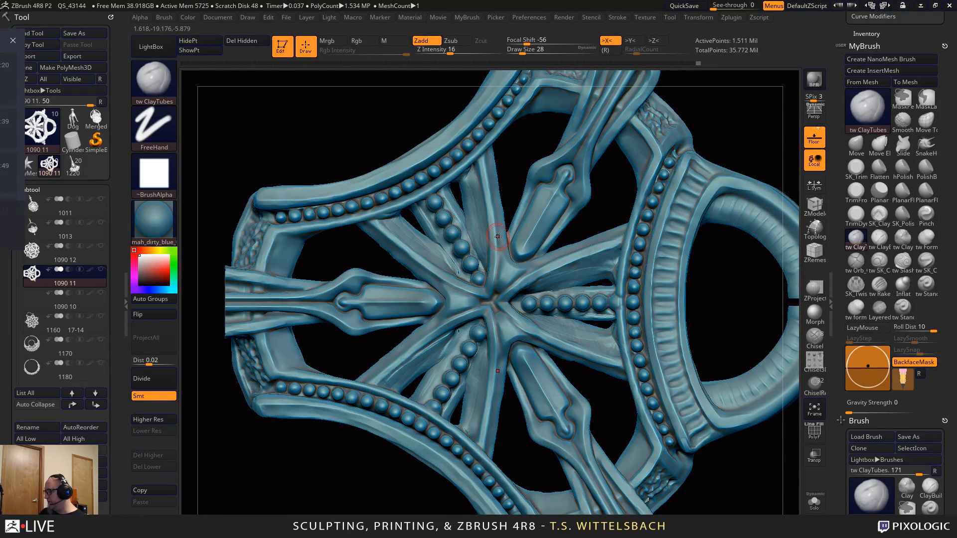
key(shift)
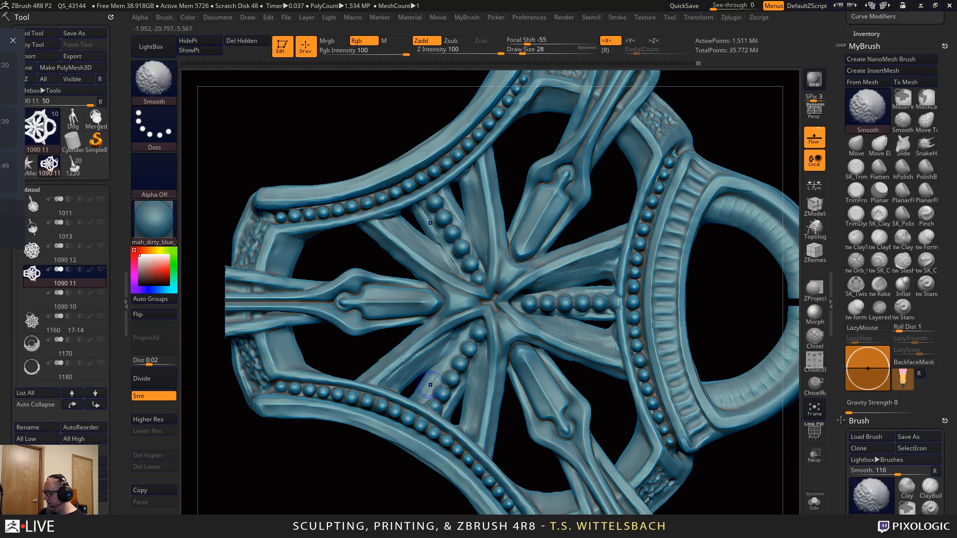
shift+drag(434, 383, 474, 380)
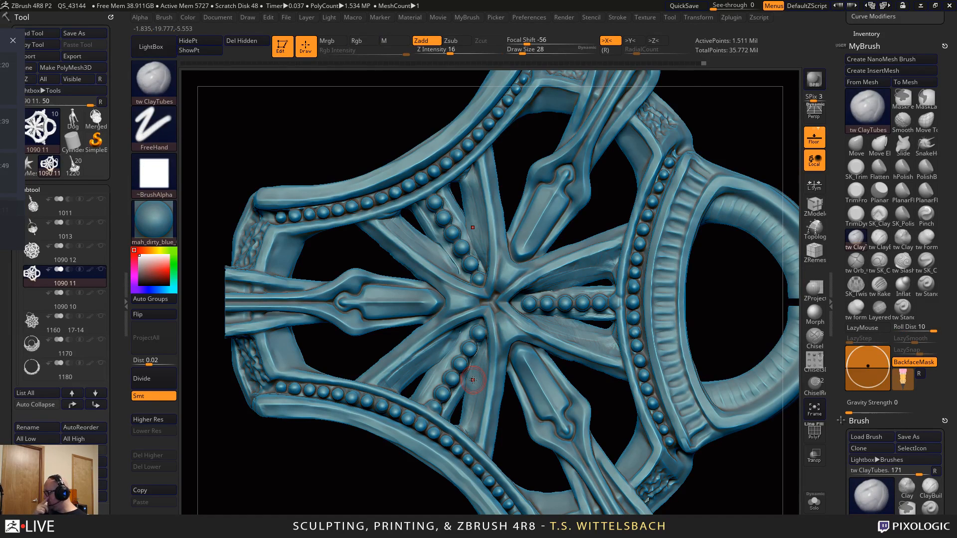
drag(751, 494, 731, 424)
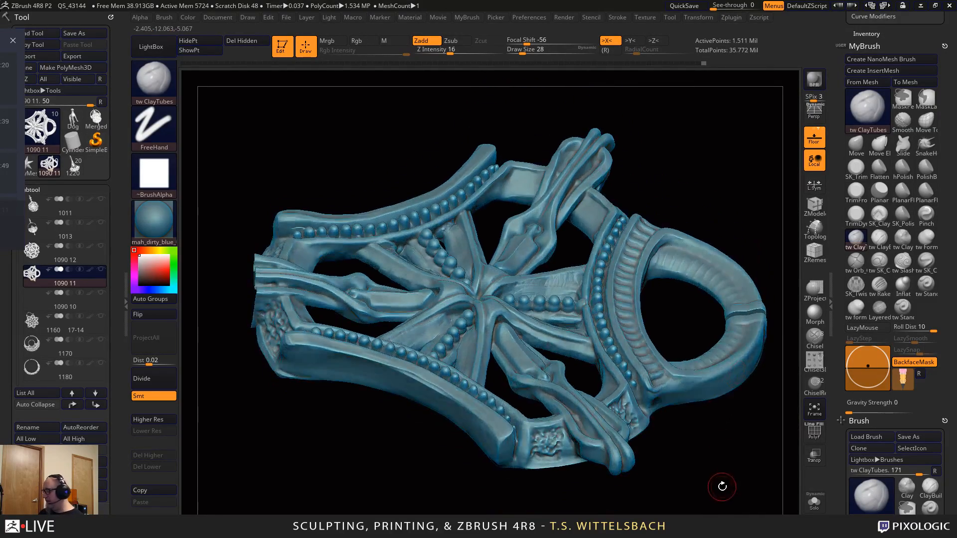
drag(723, 487, 316, 278)
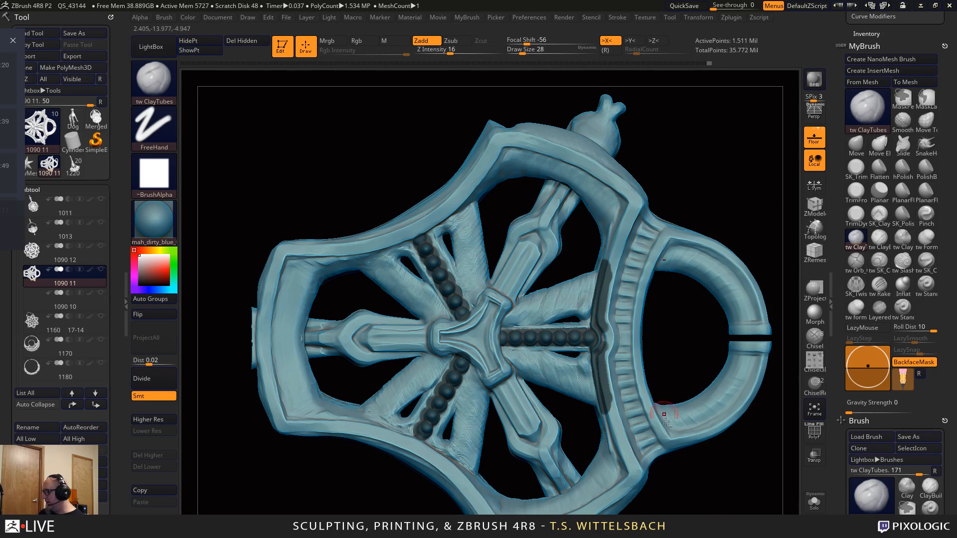
Clear the mask on the pendant and unhide the rest of the mesh, including the long beaded shaft
ctrl+right_drag(660, 412, 692, 388)
mouse_move(688, 385)
ctrl+mouse_down()
mouse_move(701, 415)
mouse_move(697, 439)
mouse_move(658, 458)
mouse_move(675, 442)
mouse_move(687, 378)
ctrl+mouse_up()
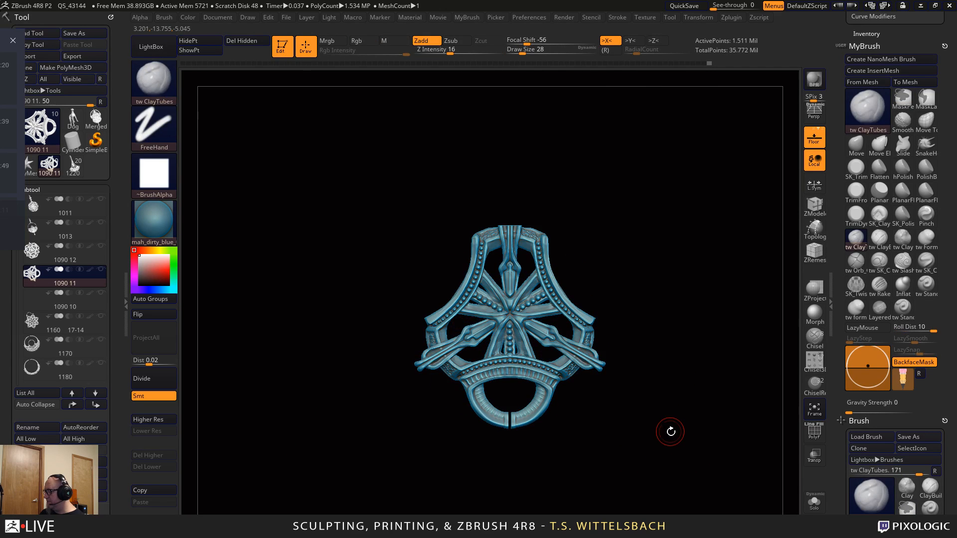
ctrl+shift+click(683, 329)
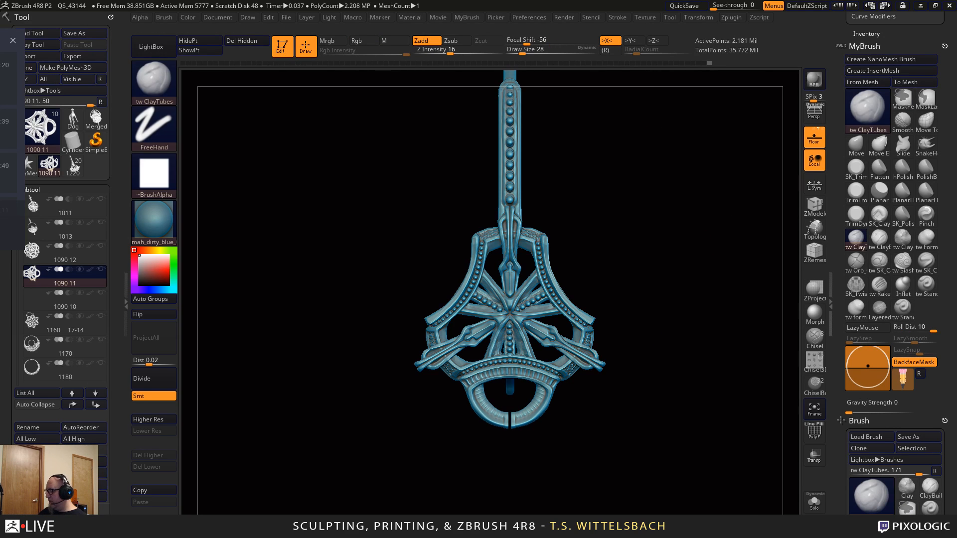
Remesh the whole unmasked piece with DynaMesh and frame it
drag(735, 510, 664, 498)
alt+drag(663, 351, 671, 427)
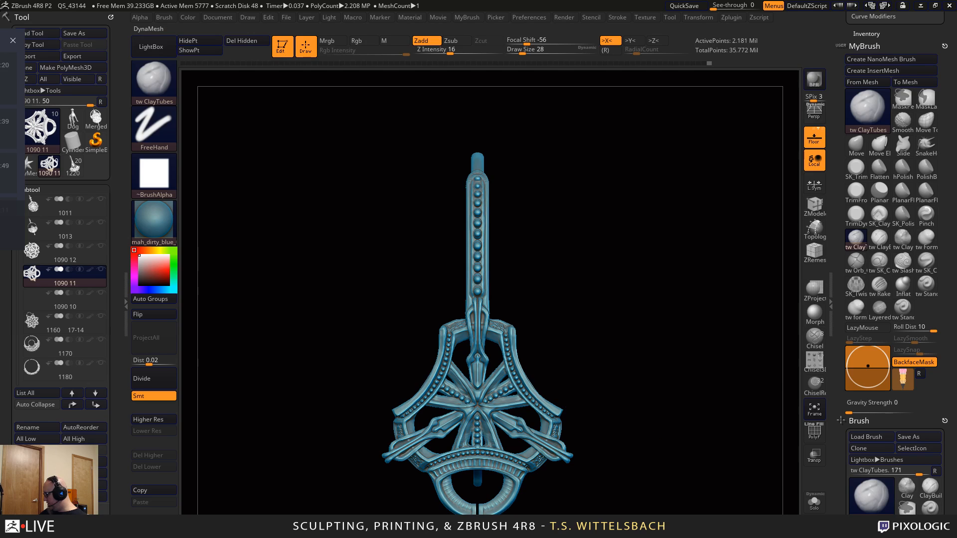
alt+drag(702, 493, 714, 418)
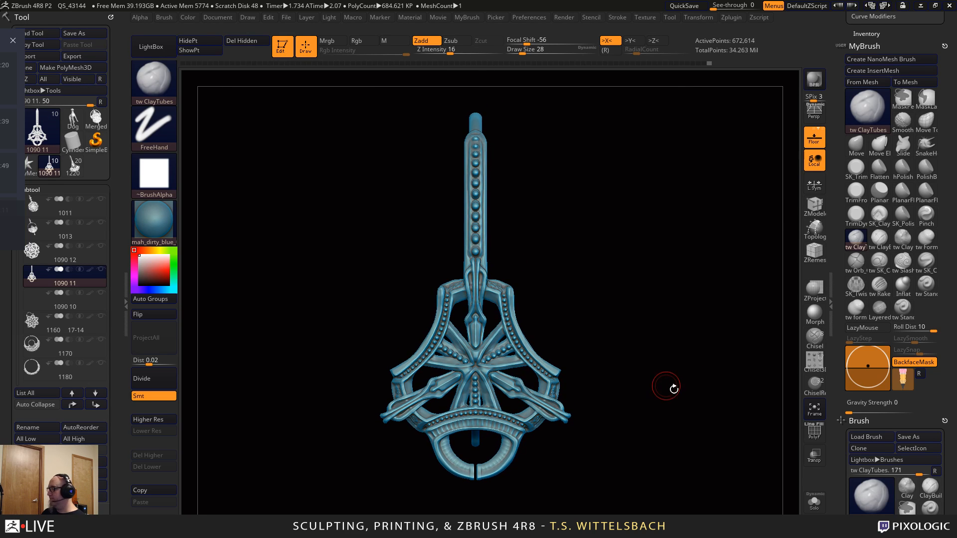
key(f)
Smooth the plain side's spokes beside the vertical bead row, and subdivide the remeshed piece once
alt+drag(682, 413, 705, 447)
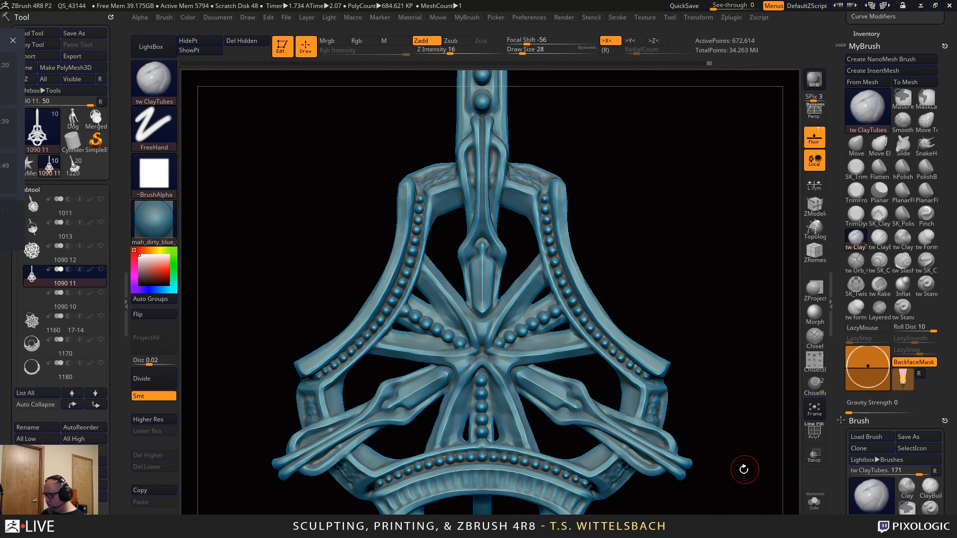
mouse_move(744, 466)
mouse_down()
mouse_move(644, 479)
mouse_move(636, 470)
mouse_up()
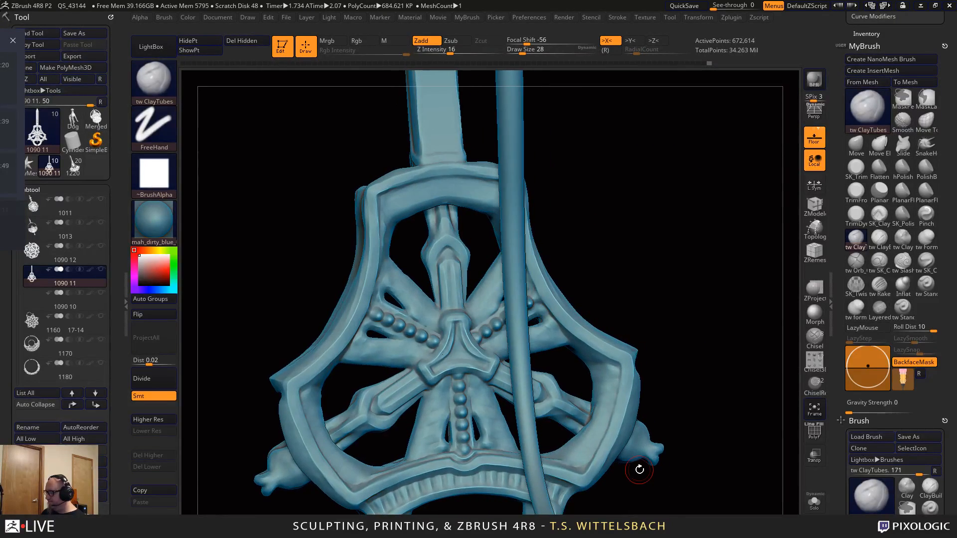
key(shift)
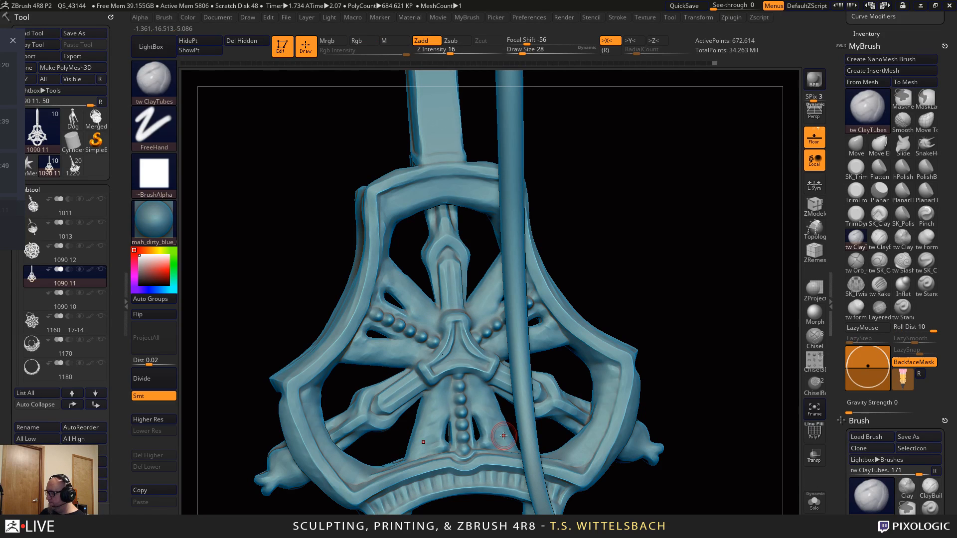
alt+drag(702, 476, 673, 399)
mouse_move(673, 399)
mouse_down()
mouse_move(724, 400)
mouse_move(705, 385)
mouse_up()
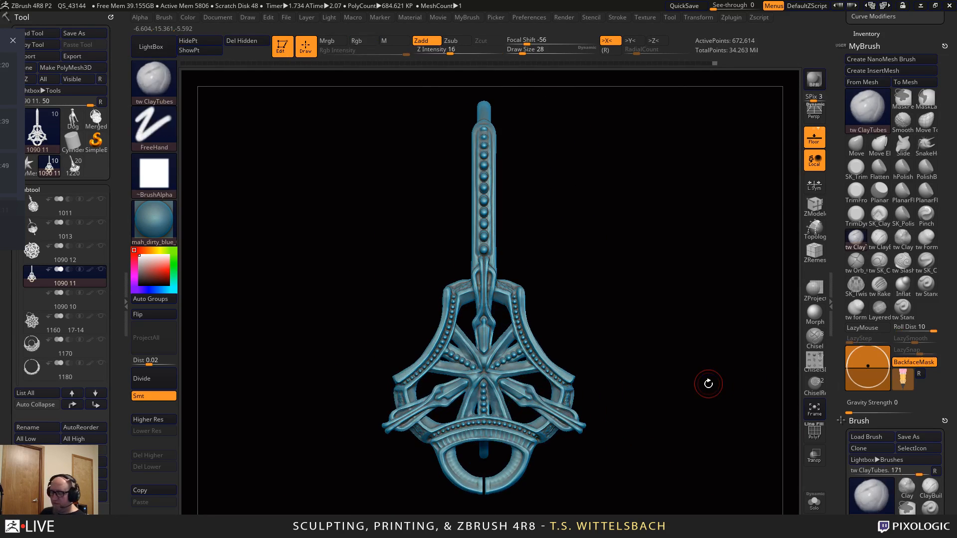
click(148, 382)
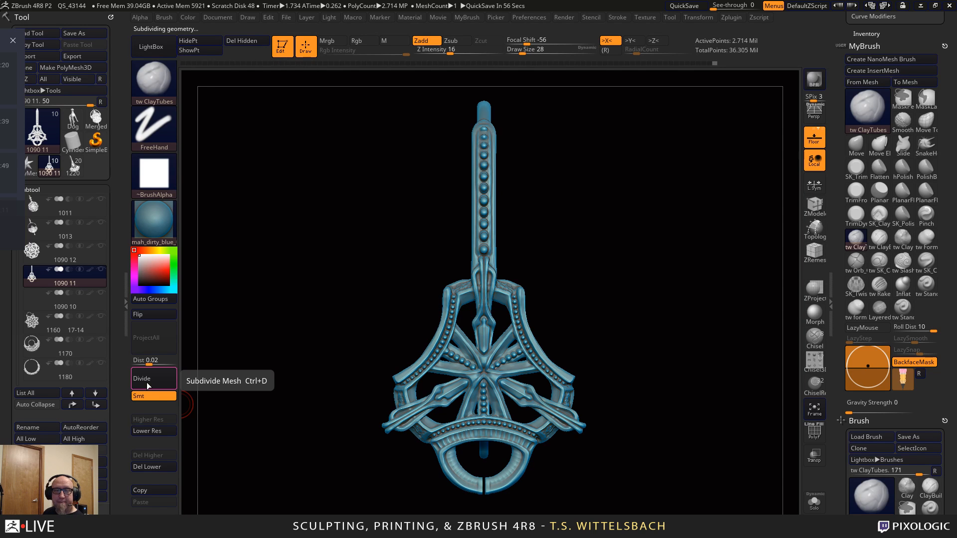
Carve the recessed faces beside all three bead rows on the beaded side with ClayTubes strokes, defining the spoke edges, and smooth them
alt+drag(635, 256, 683, 329)
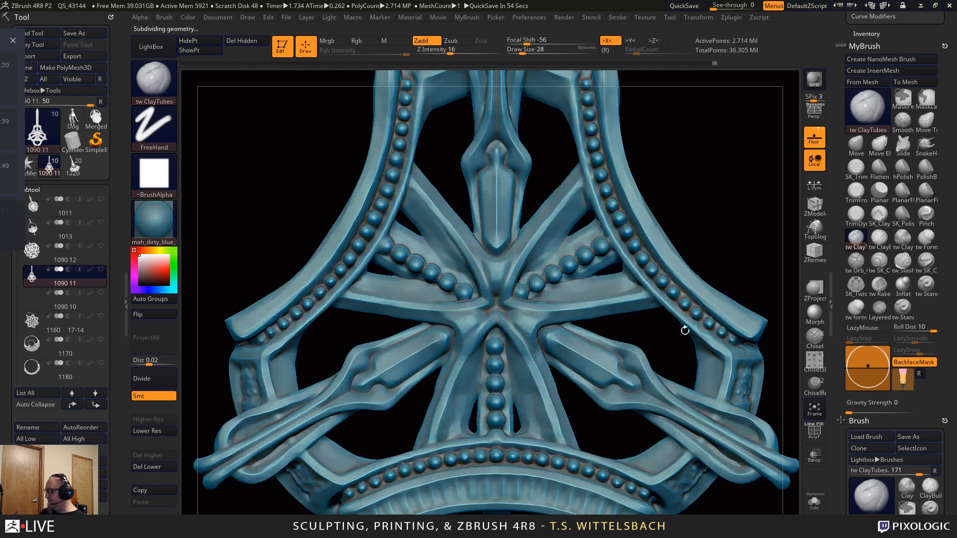
shift+drag(713, 196, 641, 186)
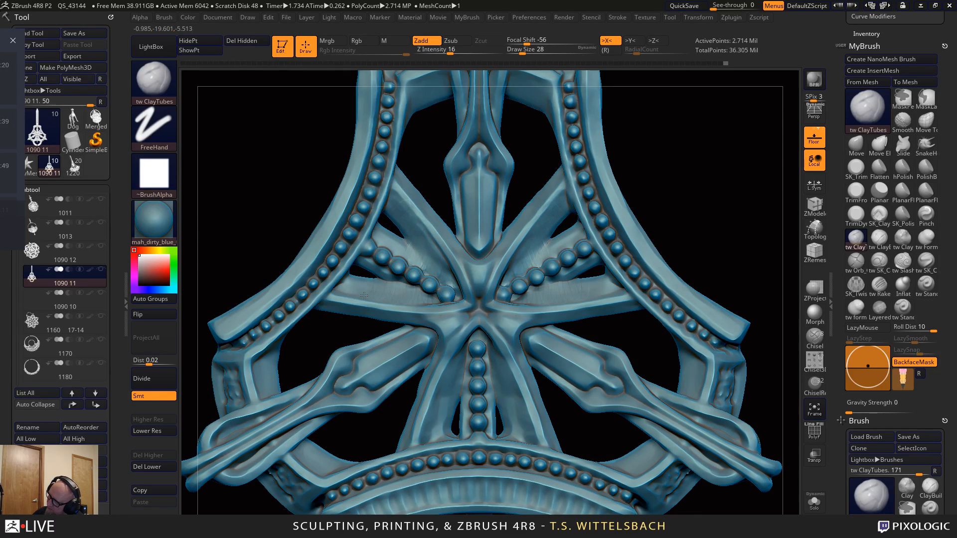
alt+drag(762, 207, 735, 161)
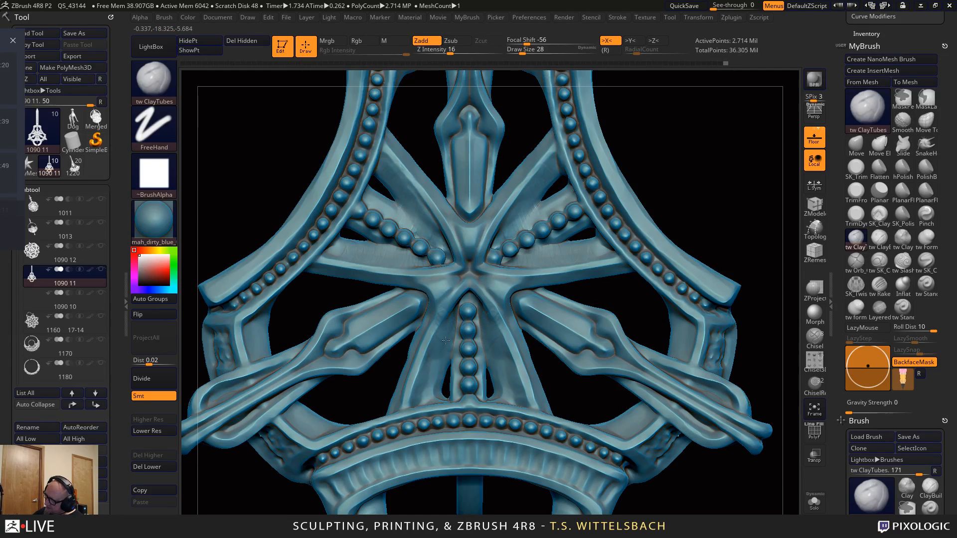
drag(444, 294, 417, 376)
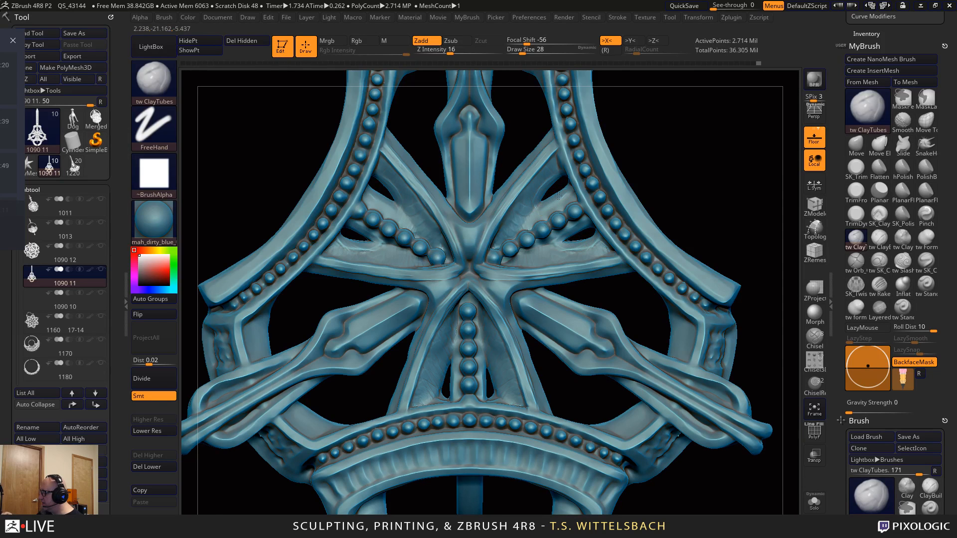
mouse_move(710, 212)
alt+mouse_down()
mouse_move(693, 119)
mouse_move(674, 113)
alt+mouse_up()
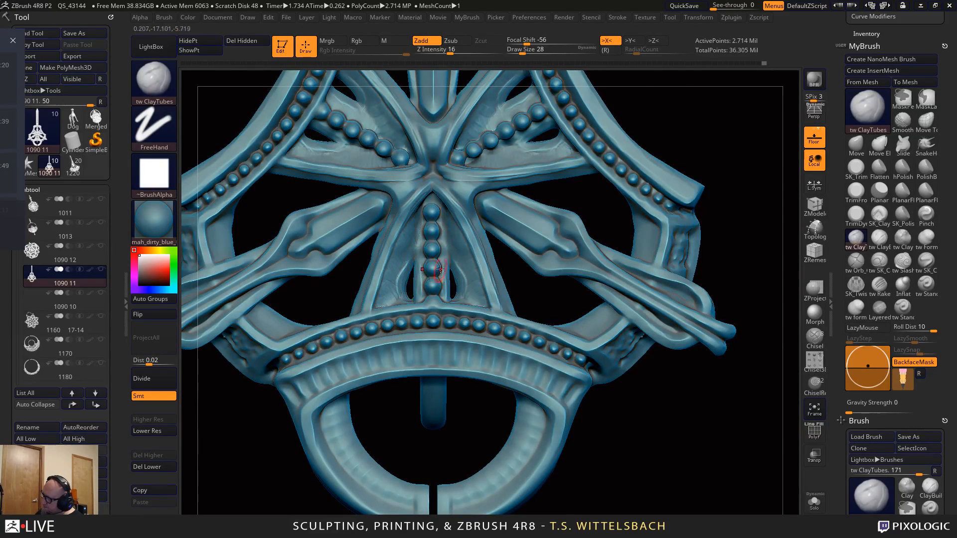
alt+drag(615, 446, 676, 537)
mouse_move(475, 238)
shift+mouse_down()
mouse_move(447, 226)
mouse_move(450, 204)
shift+mouse_up()
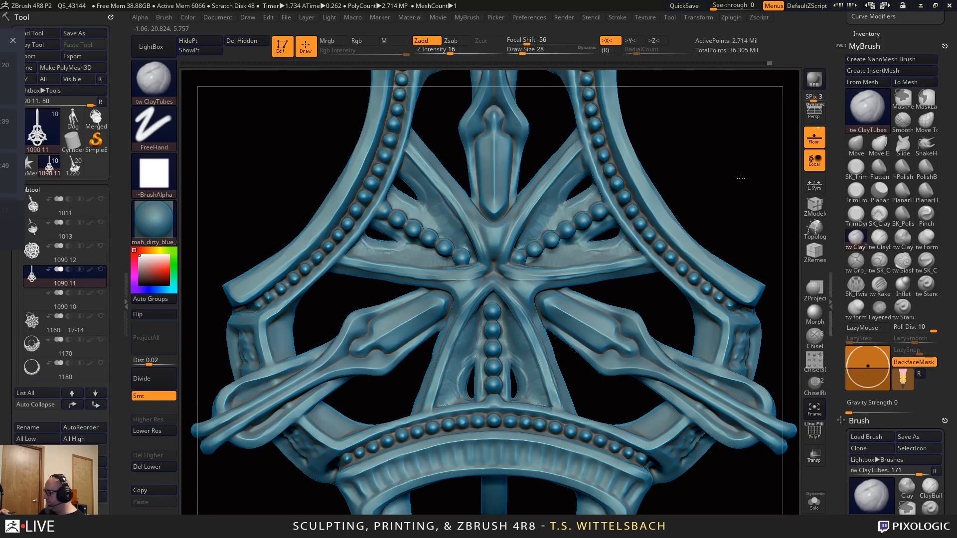
Refine and smooth the recessed faces along the upper diagonal and vertical bead rows on the beaded side, checking the overall silhouette
alt+drag(739, 178, 554, 50)
mouse_move(616, 440)
alt+mouse_down()
mouse_move(638, 478)
mouse_move(604, 327)
mouse_move(607, 427)
alt+mouse_up()
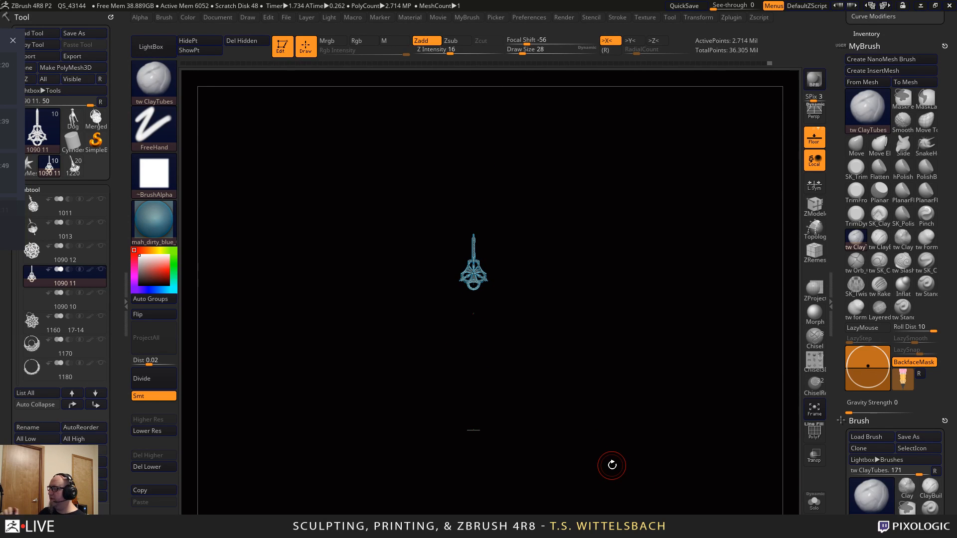
alt+drag(586, 247, 643, 504)
alt+drag(644, 309, 730, 511)
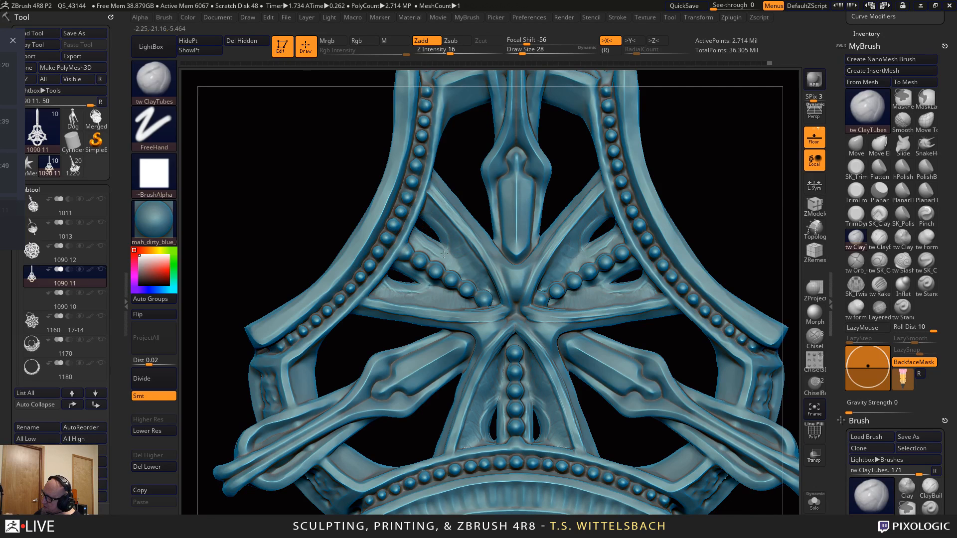
mouse_move(428, 241)
mouse_down()
mouse_move(419, 232)
mouse_move(437, 249)
mouse_move(439, 222)
mouse_move(419, 239)
mouse_move(430, 219)
mouse_move(444, 239)
mouse_up()
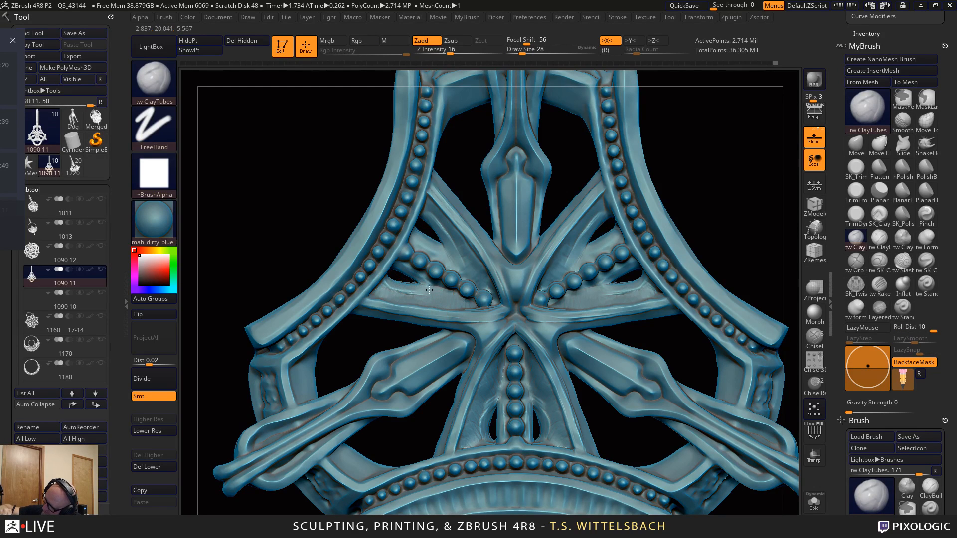
mouse_move(429, 290)
mouse_down()
mouse_move(380, 277)
mouse_move(432, 296)
mouse_up()
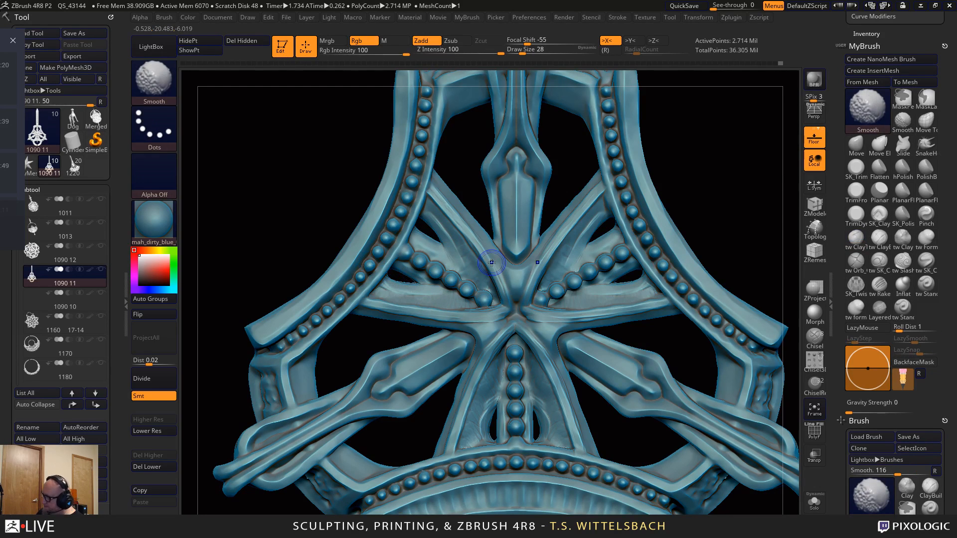
drag(570, 253, 606, 216)
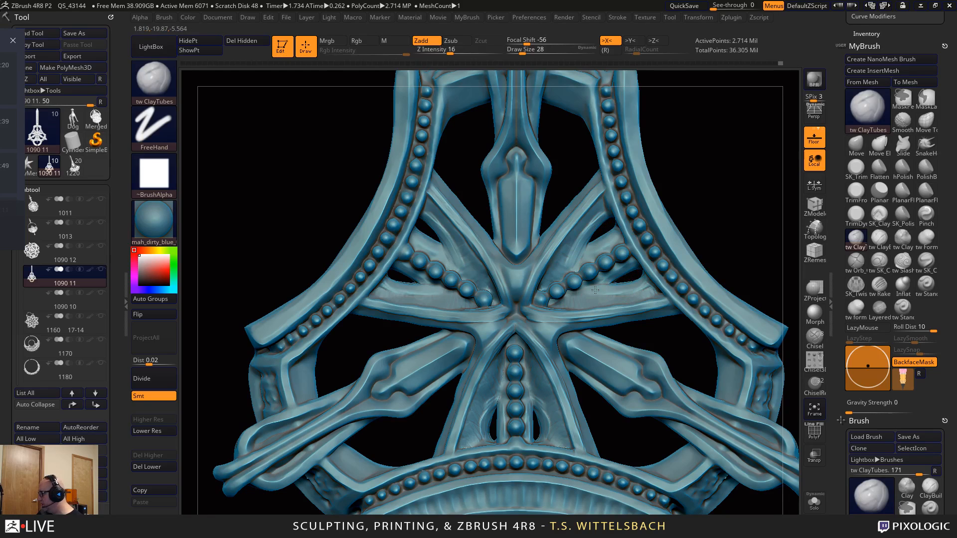
alt+drag(611, 431, 609, 329)
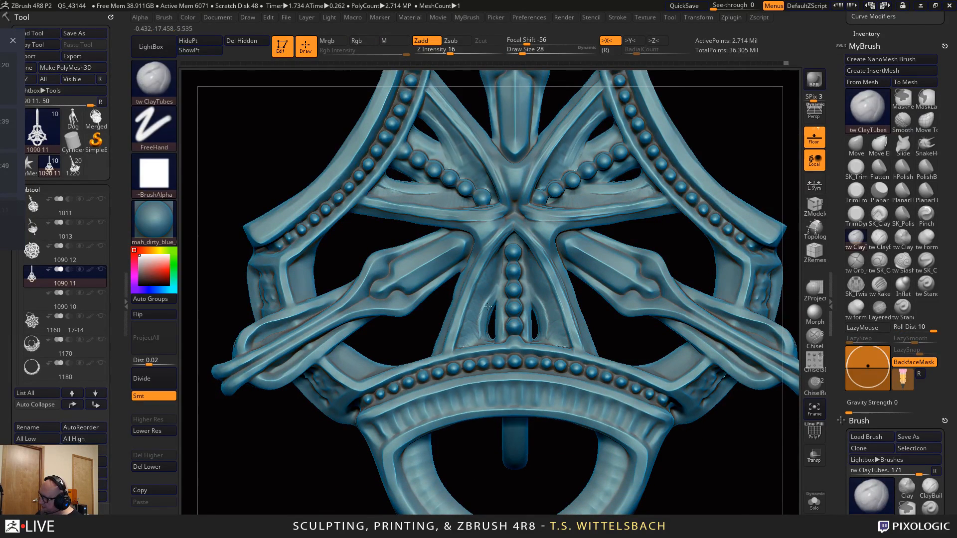
alt+drag(653, 476, 658, 413)
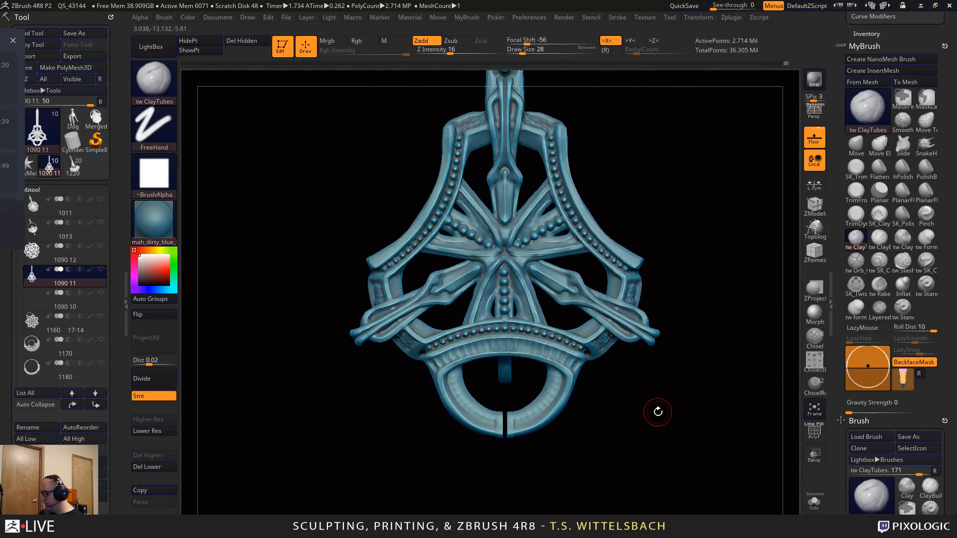
Define the central three-pointed emblem's raised rim and the outer edges of the bead-row spokes on the plain side with ClayTubes strokes
alt+drag(699, 383, 677, 446)
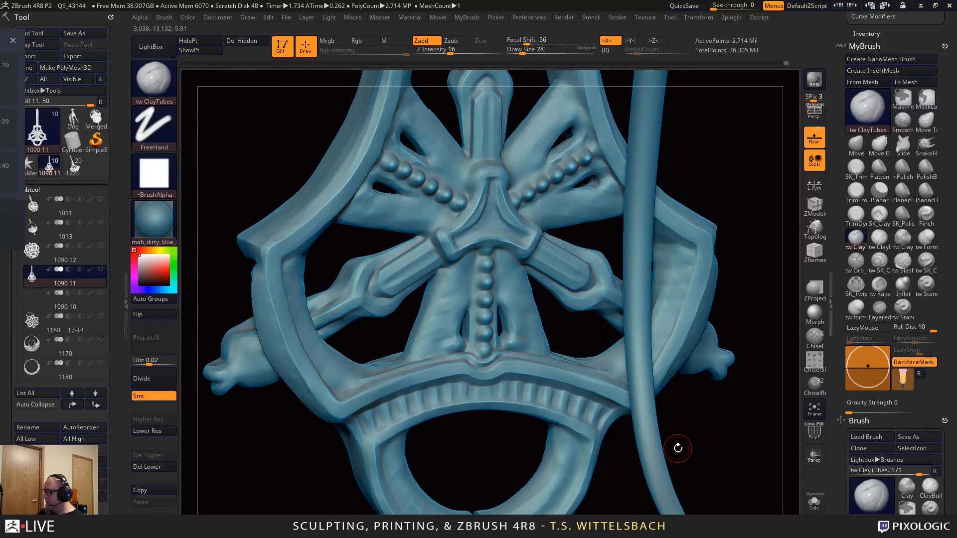
mouse_move(493, 172)
mouse_down()
mouse_move(484, 171)
mouse_move(453, 228)
mouse_move(456, 245)
mouse_move(491, 240)
mouse_up()
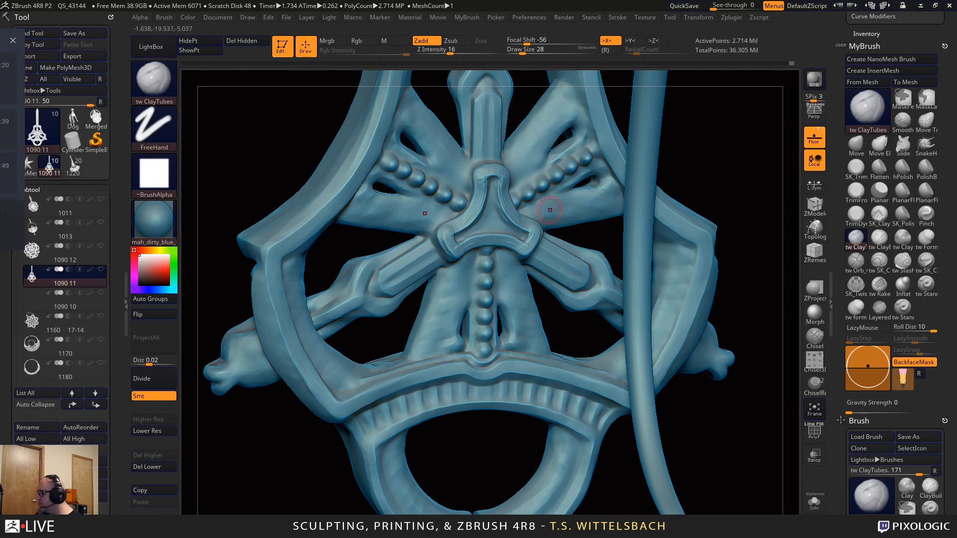
drag(745, 131, 701, 154)
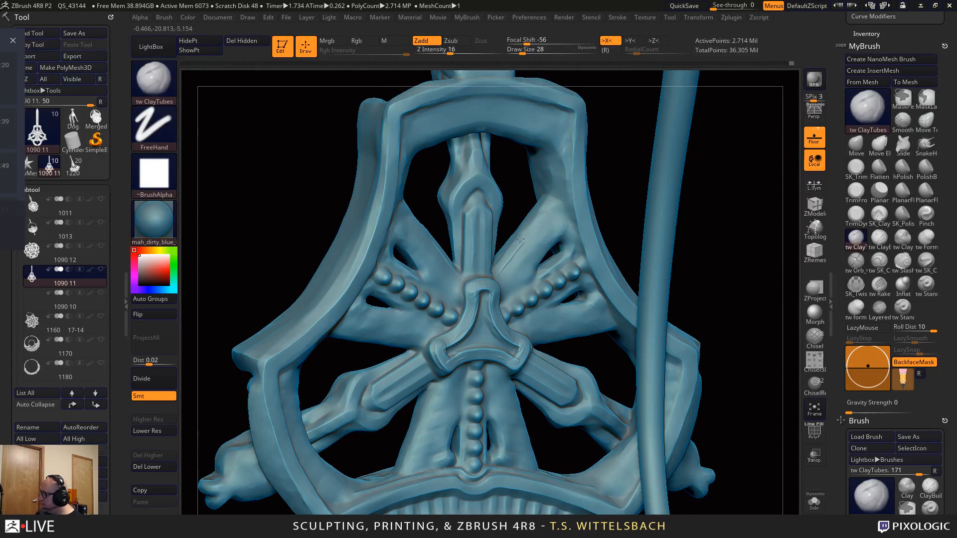
drag(520, 239, 547, 202)
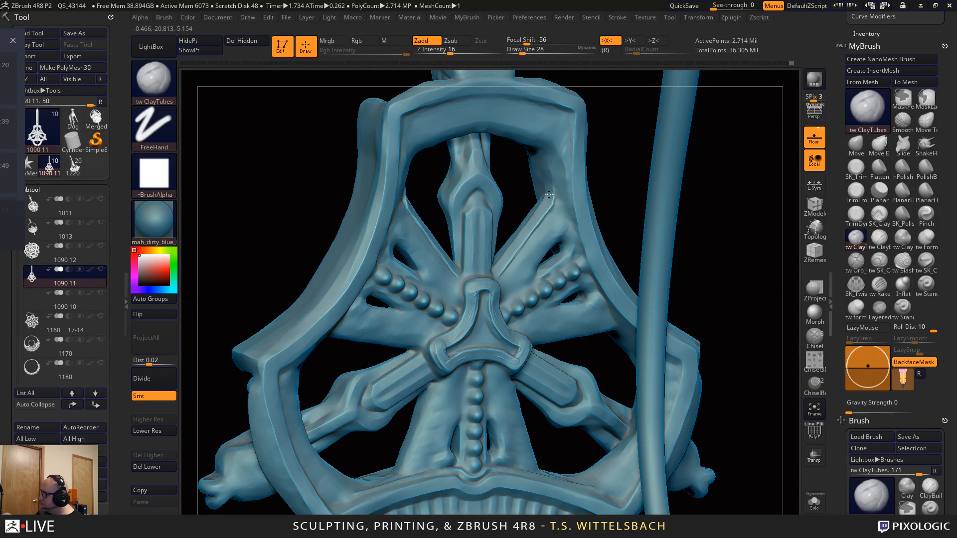
drag(728, 192, 723, 163)
mouse_move(701, 235)
mouse_down()
mouse_move(658, 155)
mouse_move(732, 256)
mouse_move(519, 241)
mouse_up()
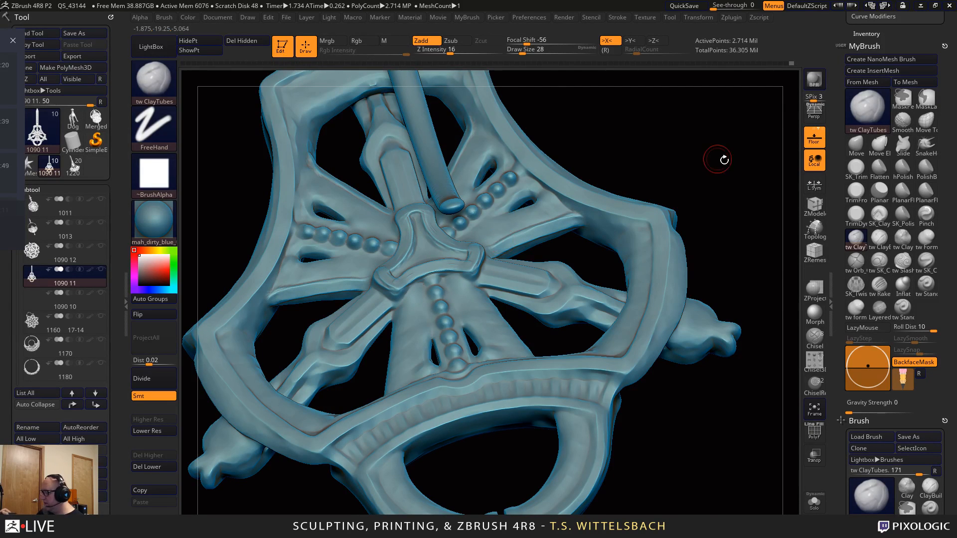
drag(718, 158, 735, 175)
drag(417, 358, 420, 401)
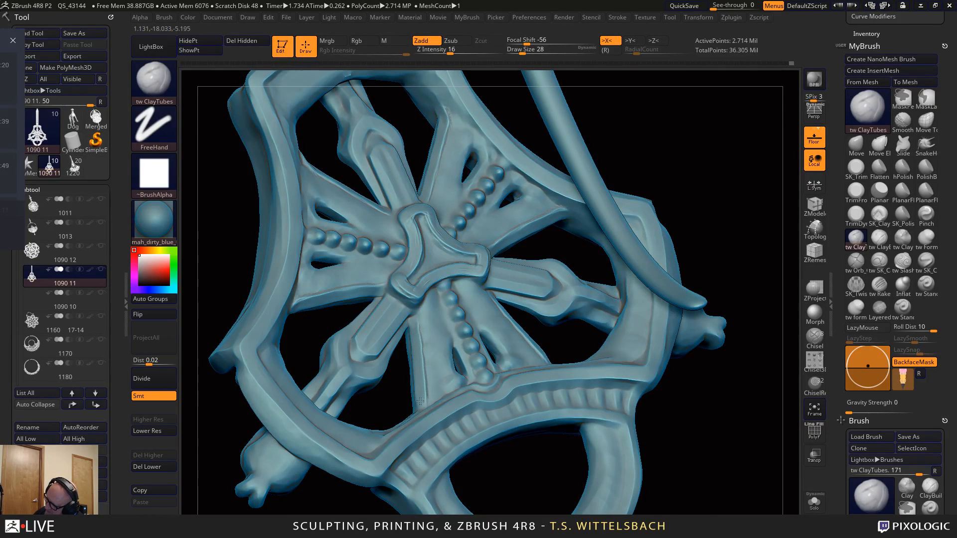
Refine the outer edges of the bead-row spokes around the centre of the beaded side with ClayTubes strokes
drag(718, 172, 717, 416)
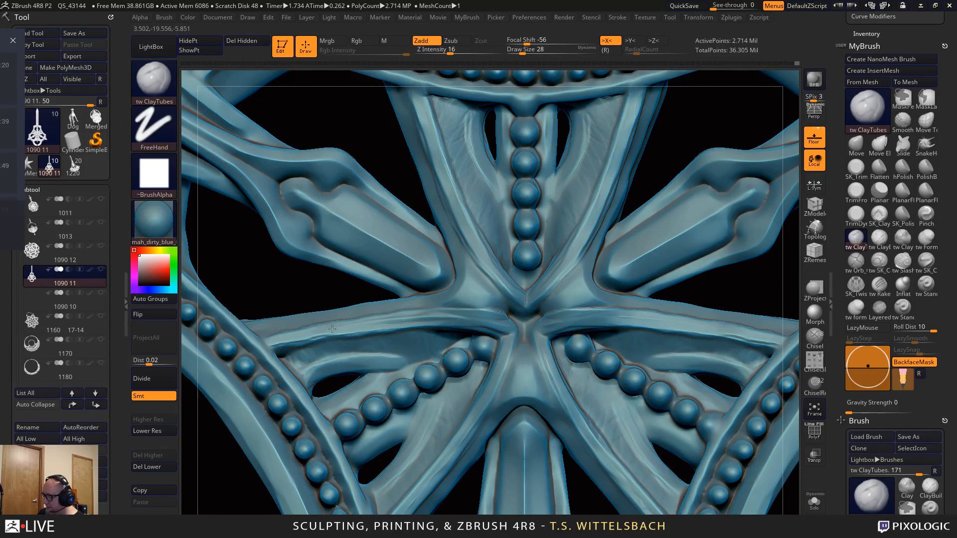
drag(332, 329, 456, 319)
mouse_move(505, 328)
mouse_down()
mouse_move(464, 430)
mouse_move(414, 501)
mouse_move(385, 512)
mouse_up()
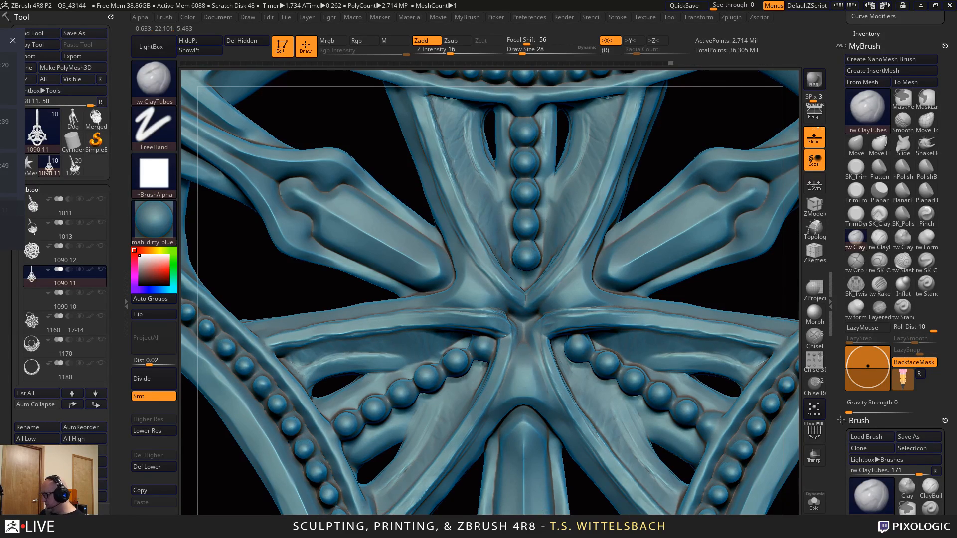
alt+drag(603, 493, 545, 453)
Isolate the ring and spoked frame from a side view by hiding the curved hook and the serrated section beyond the frame
drag(730, 185, 691, 386)
mouse_move(691, 386)
alt+mouse_down()
mouse_move(623, 159)
mouse_move(688, 135)
alt+mouse_up()
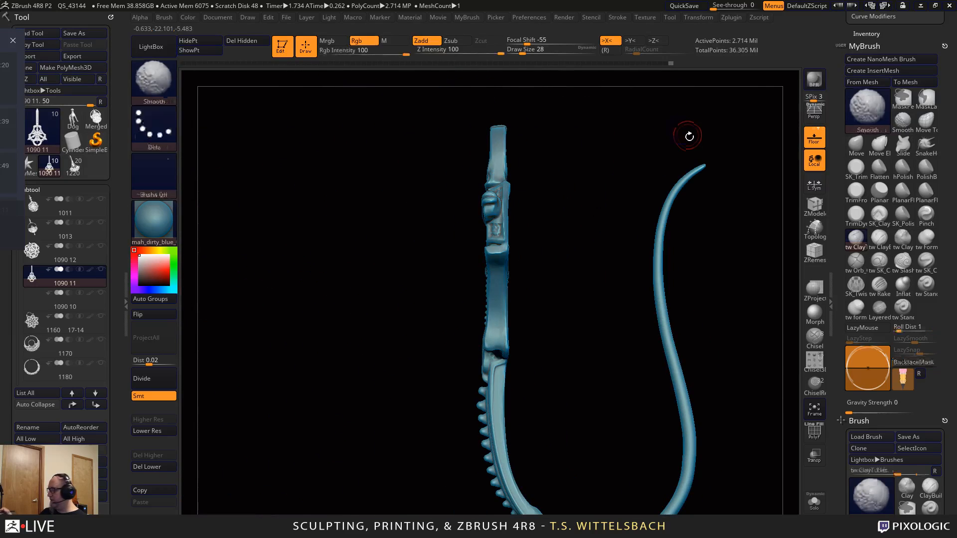
mouse_move(733, 304)
alt+mouse_down()
mouse_move(642, 256)
mouse_move(632, 224)
alt+mouse_up()
mouse_move(606, 115)
ctrl+shift+mouse_down()
mouse_move(425, 479)
mouse_move(410, 481)
ctrl+shift+mouse_up()
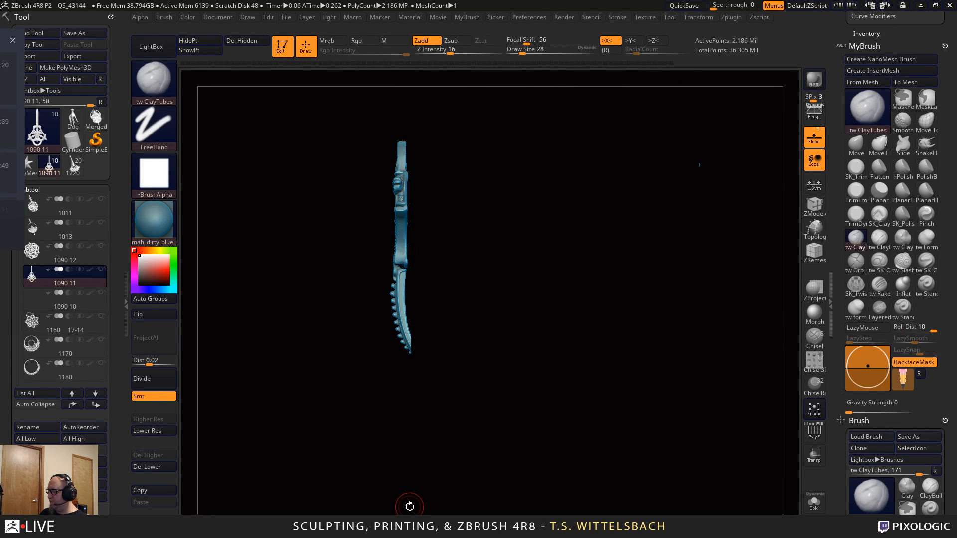
mouse_move(314, 493)
mouse_down()
mouse_move(357, 408)
mouse_move(329, 487)
mouse_move(452, 267)
mouse_up()
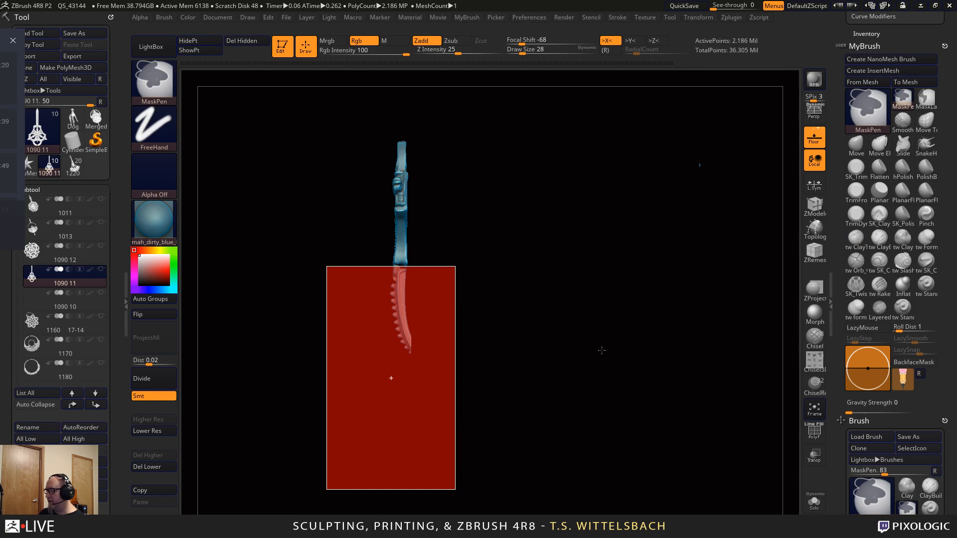
shift+drag(613, 349, 721, 461)
Carve the flutes across the middle of the ridged band below the ring and smooth the adjoining end of the vertical spoke
alt+drag(652, 155, 657, 126)
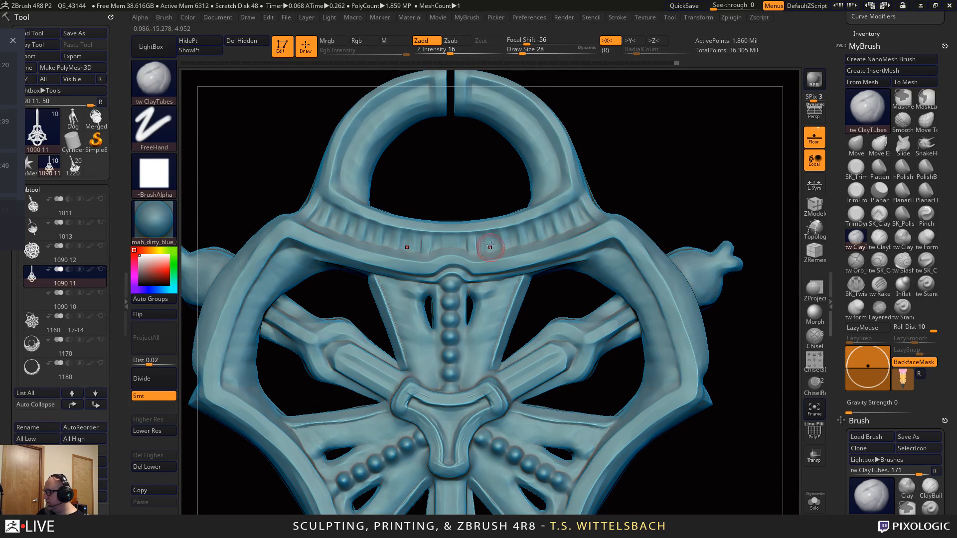
mouse_move(453, 235)
mouse_down()
mouse_move(454, 252)
mouse_move(507, 248)
mouse_move(574, 226)
mouse_move(545, 241)
mouse_move(515, 239)
mouse_move(516, 247)
mouse_move(456, 249)
mouse_up()
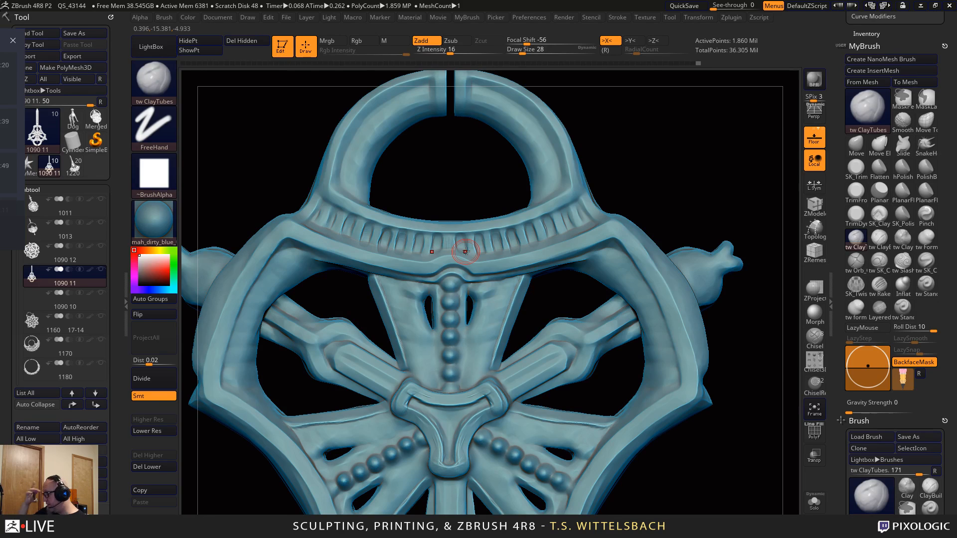
mouse_move(487, 291)
shift+mouse_down()
mouse_move(475, 323)
mouse_move(481, 292)
mouse_move(492, 293)
mouse_move(482, 300)
mouse_move(481, 289)
mouse_move(507, 285)
mouse_move(504, 300)
shift+mouse_up()
Shape the surfaces around the outer slots of the diagonal bead-row spokes with ClayTubes and smooth them where they meet the frame
mouse_move(682, 457)
alt+mouse_down()
mouse_move(663, 318)
mouse_move(649, 311)
mouse_move(625, 332)
alt+mouse_up()
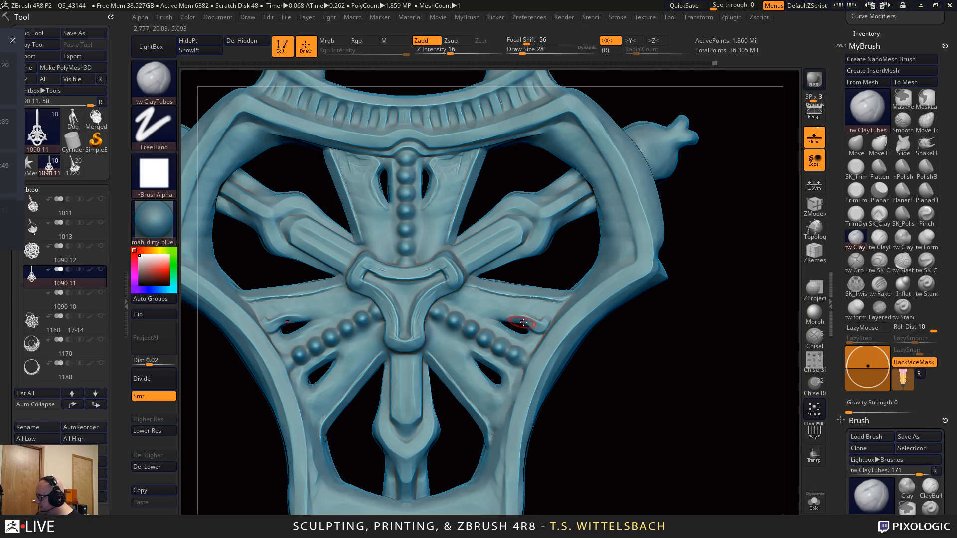
mouse_move(541, 328)
mouse_down()
mouse_move(551, 307)
mouse_move(541, 323)
mouse_move(521, 317)
mouse_move(504, 327)
mouse_up()
alt+drag(583, 432, 628, 337)
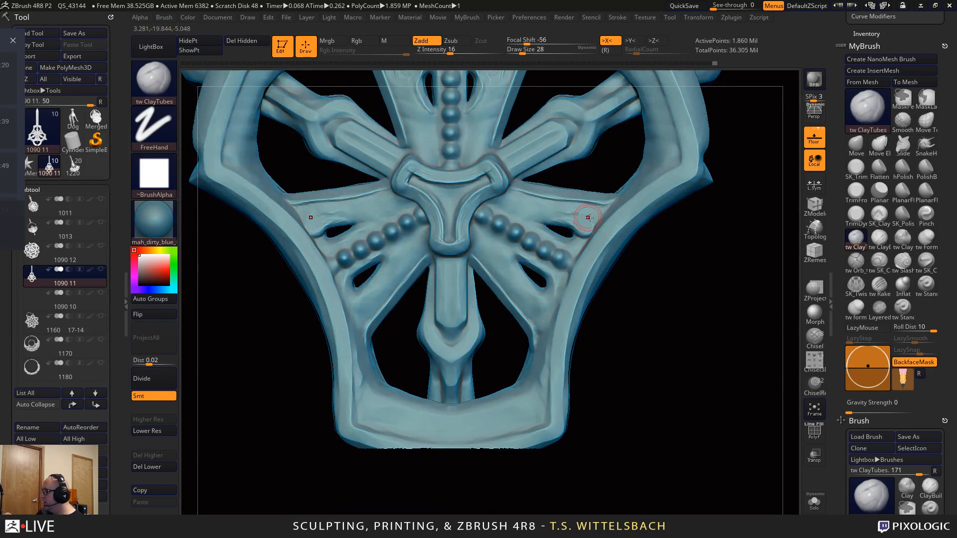
mouse_move(588, 219)
shift+mouse_down()
mouse_move(560, 214)
mouse_move(591, 207)
shift+mouse_up()
Build up the diagonal spokes between the inner slots and the narrow end of the frame, and smooth the joins
mouse_move(389, 261)
mouse_down()
mouse_move(353, 296)
mouse_move(352, 324)
mouse_move(368, 288)
mouse_up()
mouse_move(377, 275)
mouse_down()
mouse_move(351, 315)
mouse_move(360, 321)
mouse_move(373, 292)
mouse_move(355, 310)
mouse_move(378, 281)
mouse_move(379, 293)
mouse_move(360, 302)
mouse_move(371, 314)
mouse_move(379, 295)
mouse_up()
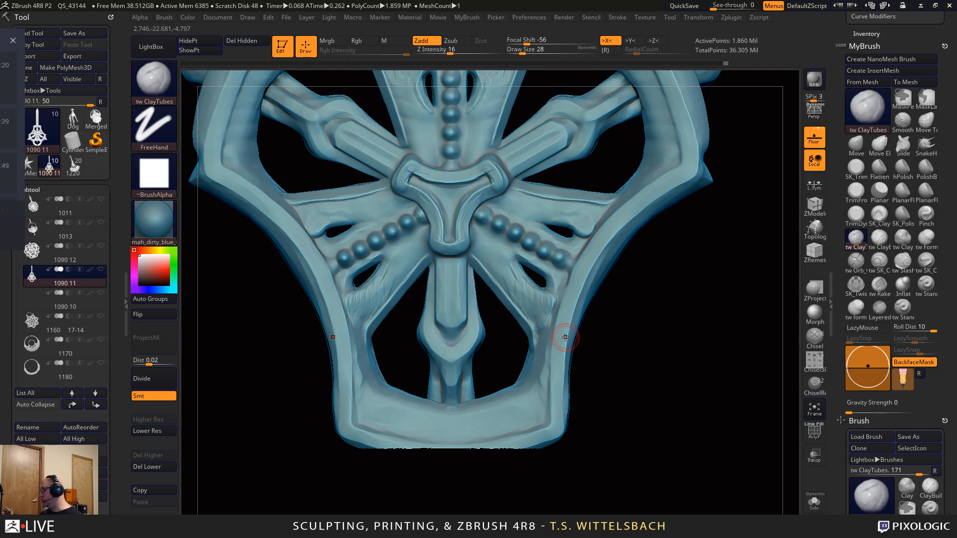
alt+drag(613, 301, 633, 342)
shift+drag(563, 355, 566, 349)
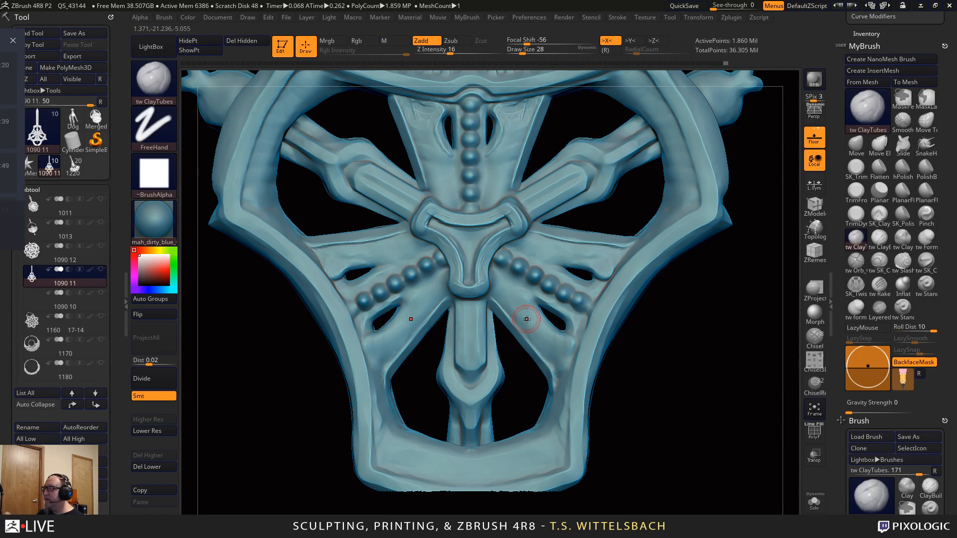
Switch the smoothing brush to Smooth Stronger, drop one subdivision level, and smooth the bead-row spokes' flat faces
click(903, 120)
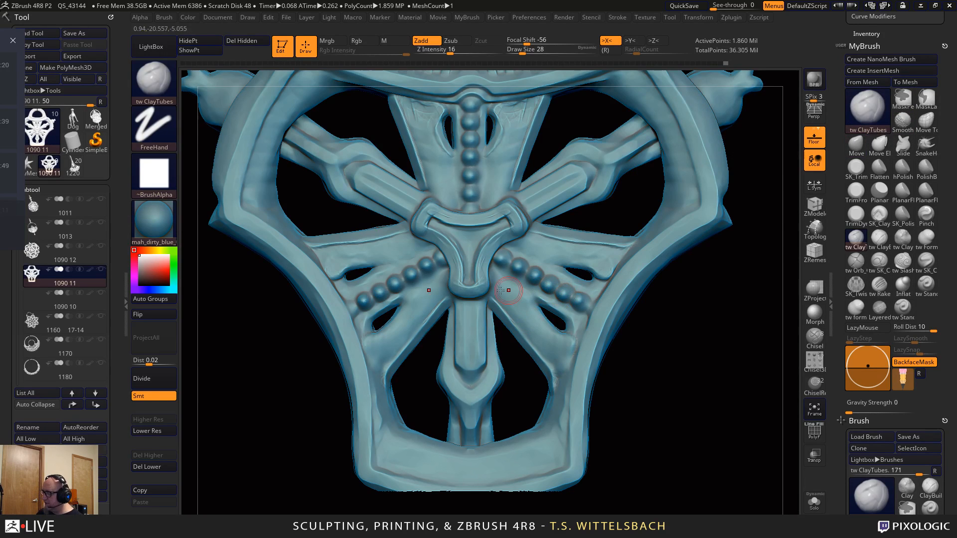
key(shift)
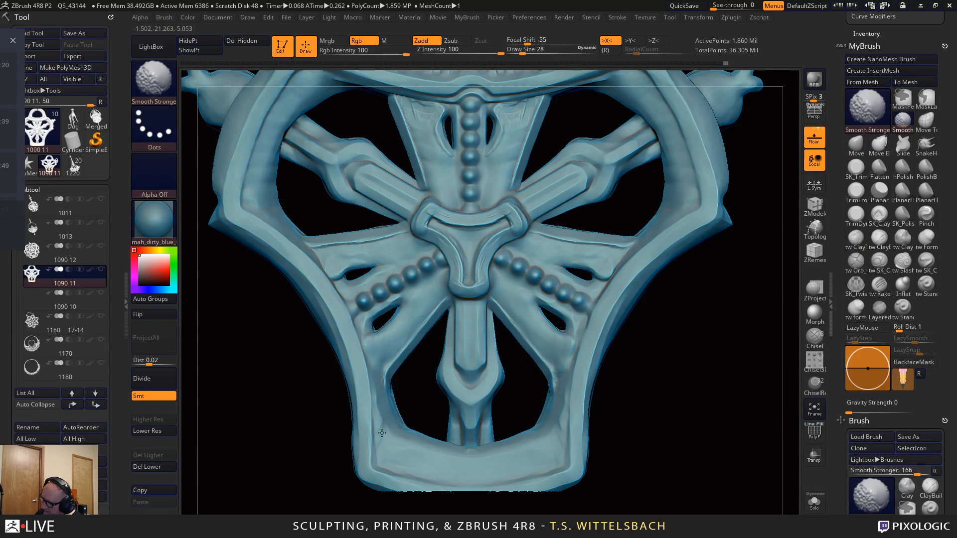
click(160, 432)
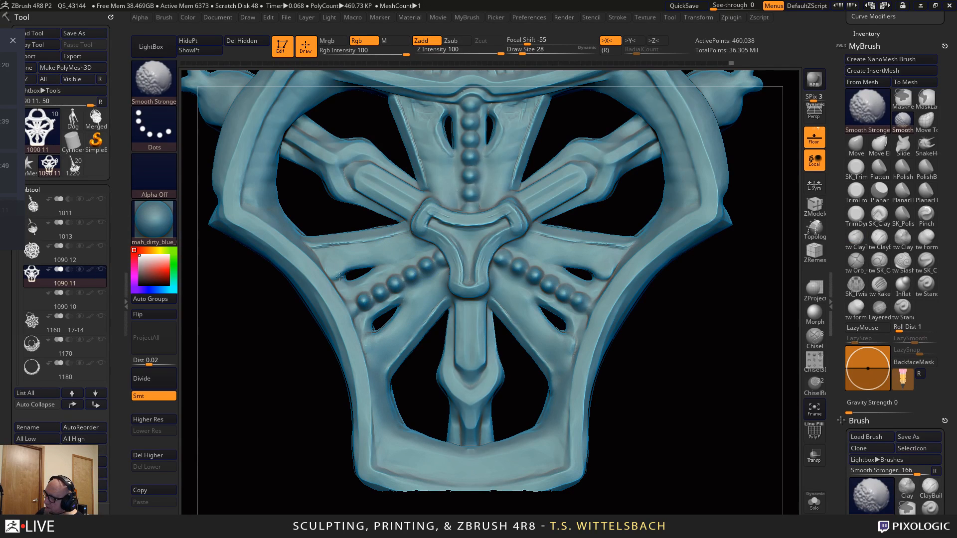
mouse_move(339, 277)
shift+mouse_down()
mouse_move(323, 265)
mouse_move(401, 237)
shift+mouse_up()
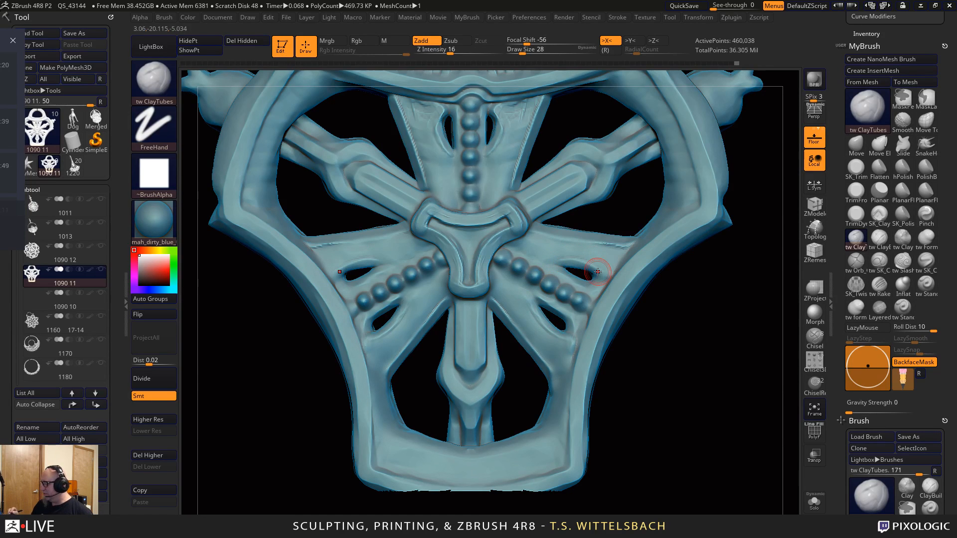
Sculpt recessed centres with raised rims on the three blade-shaped spokes and sharpen the central emblem using ClayTubes
mouse_move(623, 337)
alt+mouse_down()
mouse_move(693, 348)
mouse_move(691, 356)
alt+mouse_up()
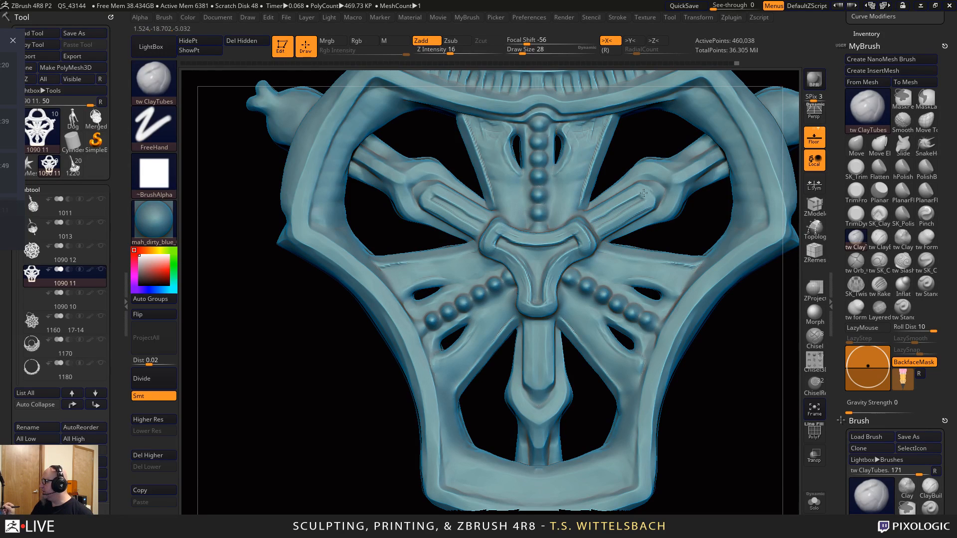
drag(515, 243, 559, 243)
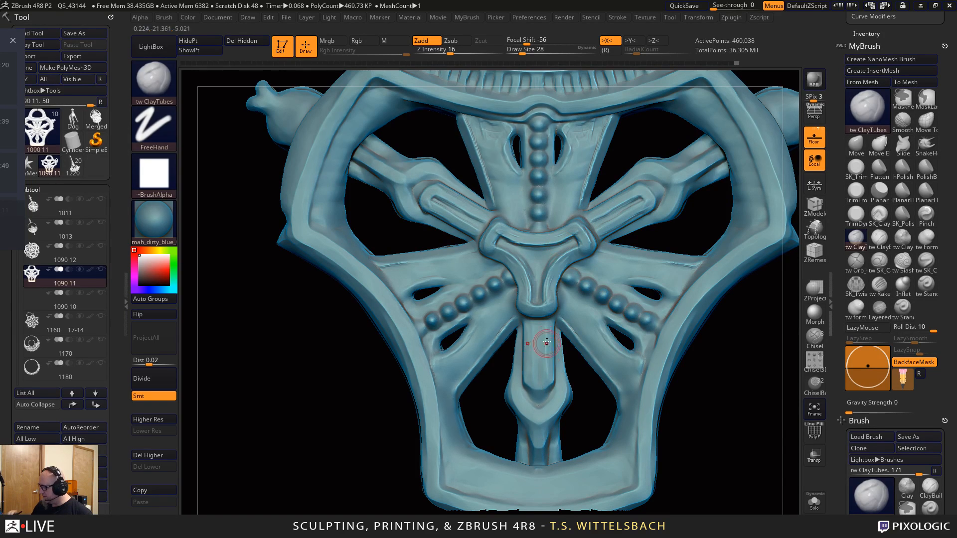
mouse_move(545, 344)
mouse_down()
mouse_move(547, 326)
mouse_move(548, 380)
mouse_up()
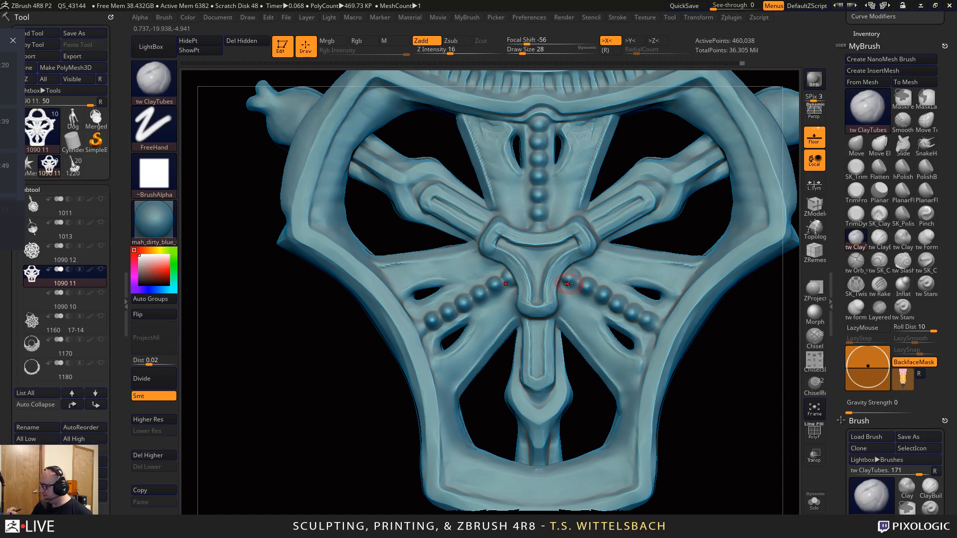
drag(535, 326, 530, 356)
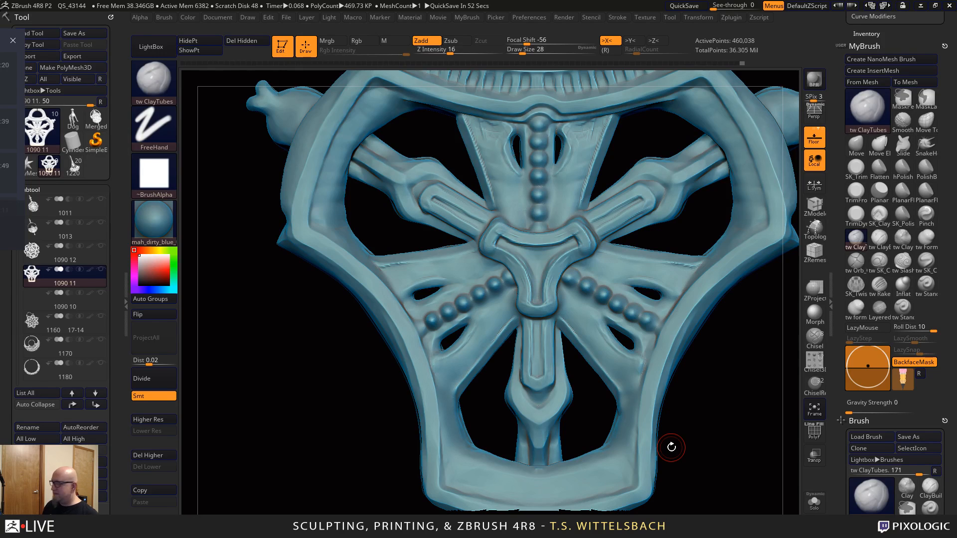
Return to the higher subdivision level and round out the beads in all three rows on the plain side with Inflat
drag(718, 421, 684, 416)
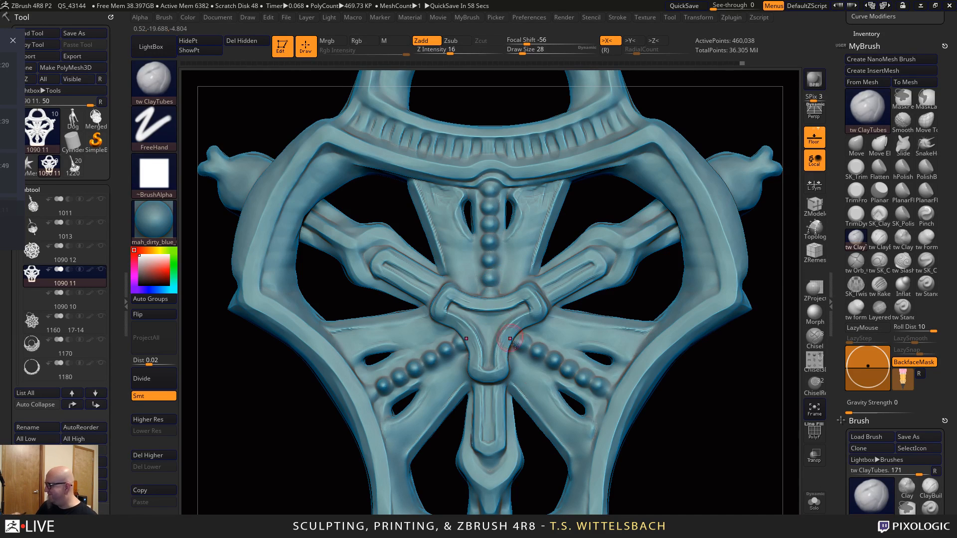
click(164, 419)
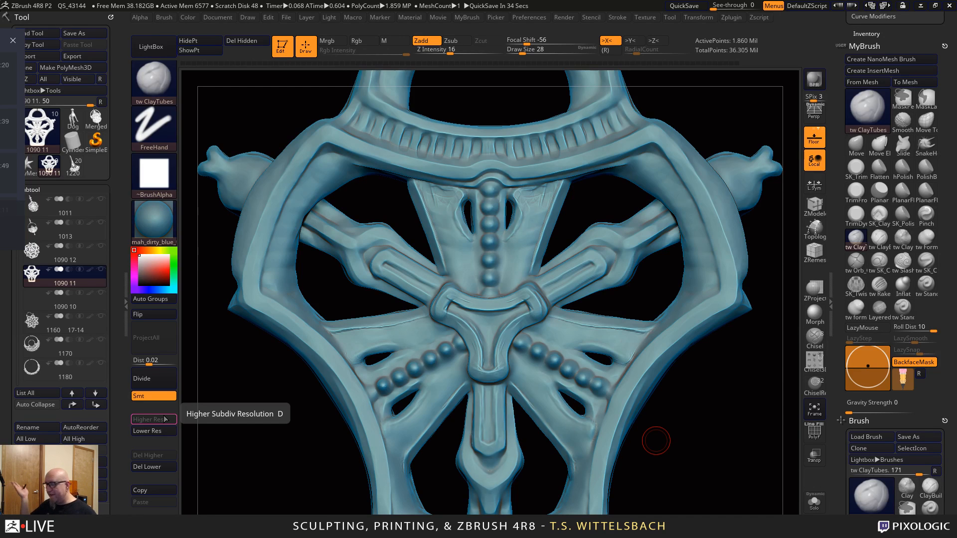
drag(675, 423, 683, 401)
drag(730, 124, 711, 145)
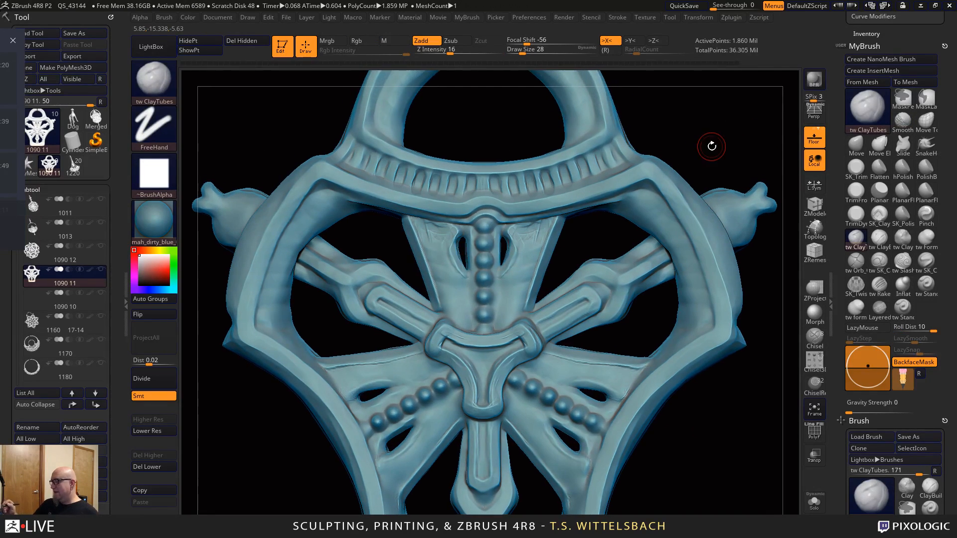
click(903, 284)
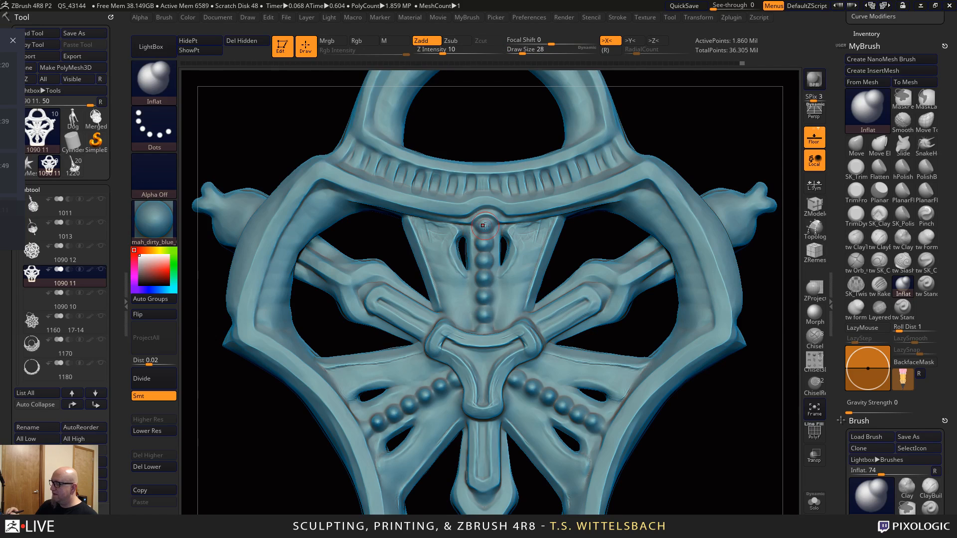
drag(486, 226, 500, 238)
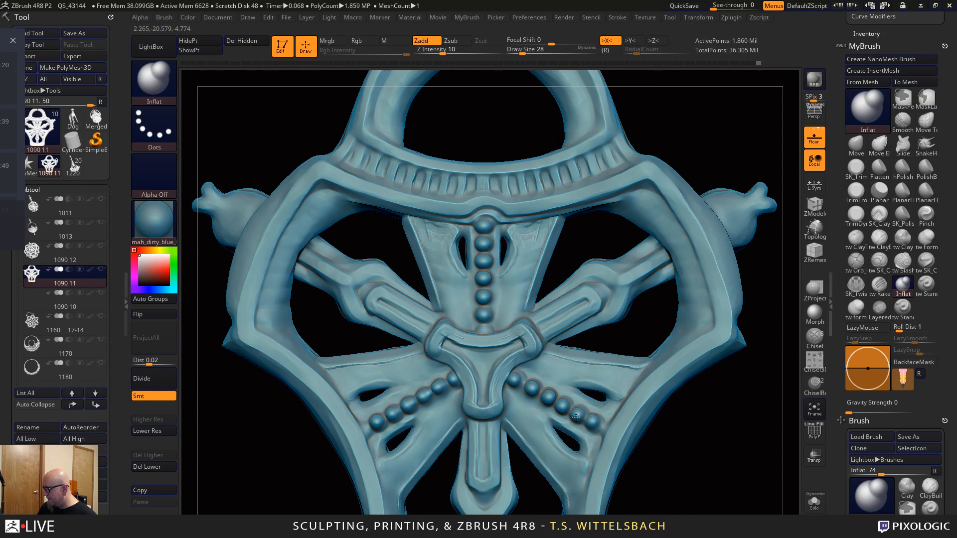
Add ClayTubes contour strokes to the diagonal spoke faces around the slots beside the bead rows
mouse_move(638, 454)
mouse_down()
mouse_move(709, 391)
mouse_move(666, 396)
mouse_move(692, 412)
mouse_move(705, 494)
mouse_move(729, 432)
mouse_move(726, 448)
mouse_up()
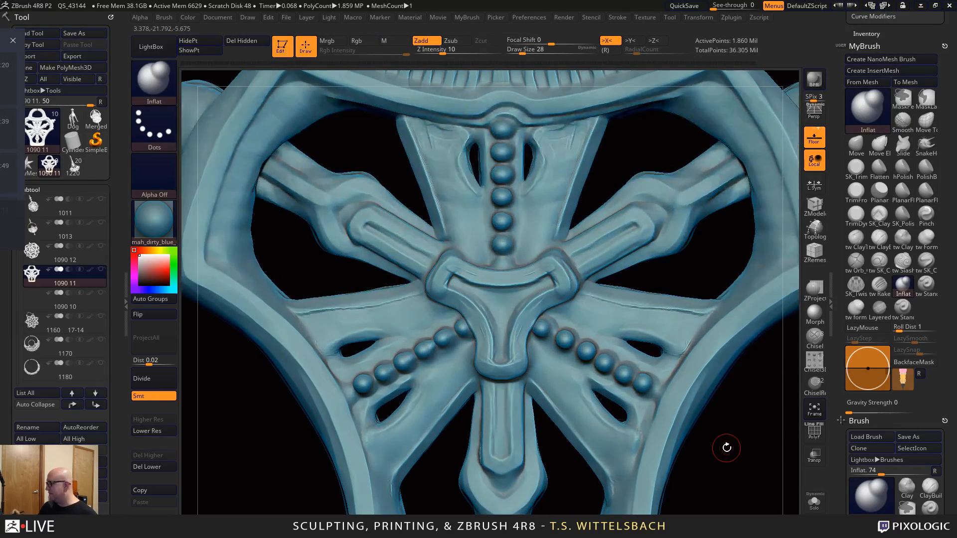
click(857, 239)
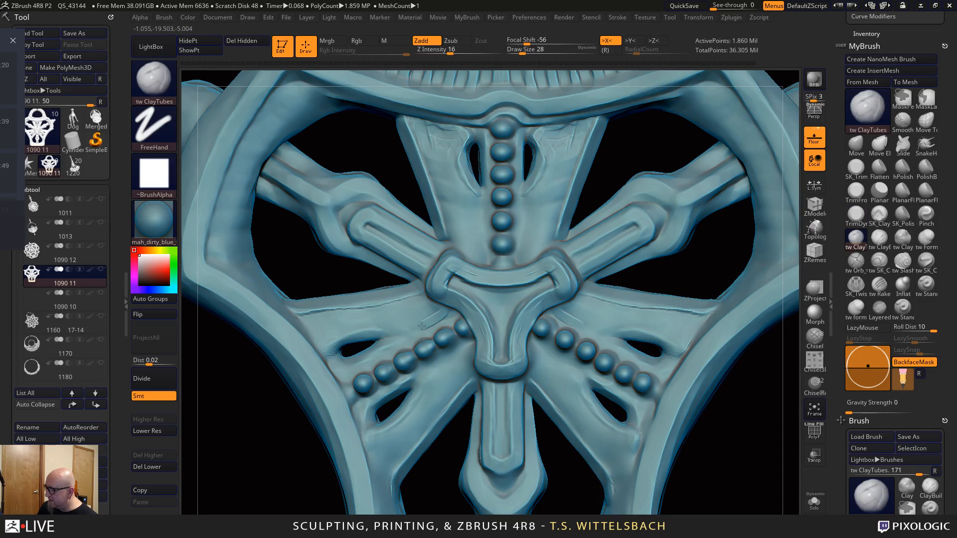
mouse_move(452, 313)
mouse_down()
mouse_move(393, 332)
mouse_move(376, 328)
mouse_up()
mouse_move(384, 340)
mouse_down()
mouse_move(429, 332)
mouse_move(415, 404)
mouse_move(424, 379)
mouse_move(451, 362)
mouse_up()
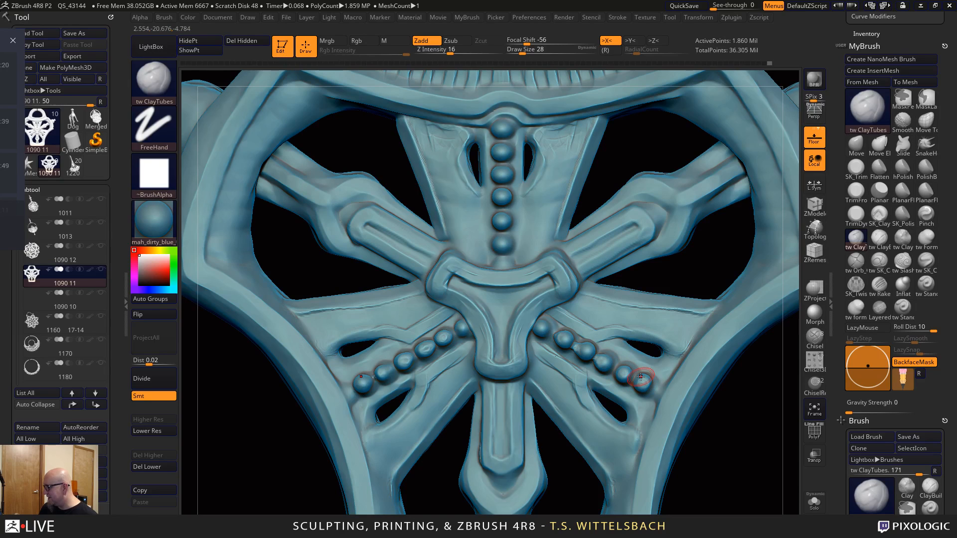
Smooth down the two lower diagonal bead rows with Smooth Stronger and flatten them into the spoke faces with TrimFront
key(shift)
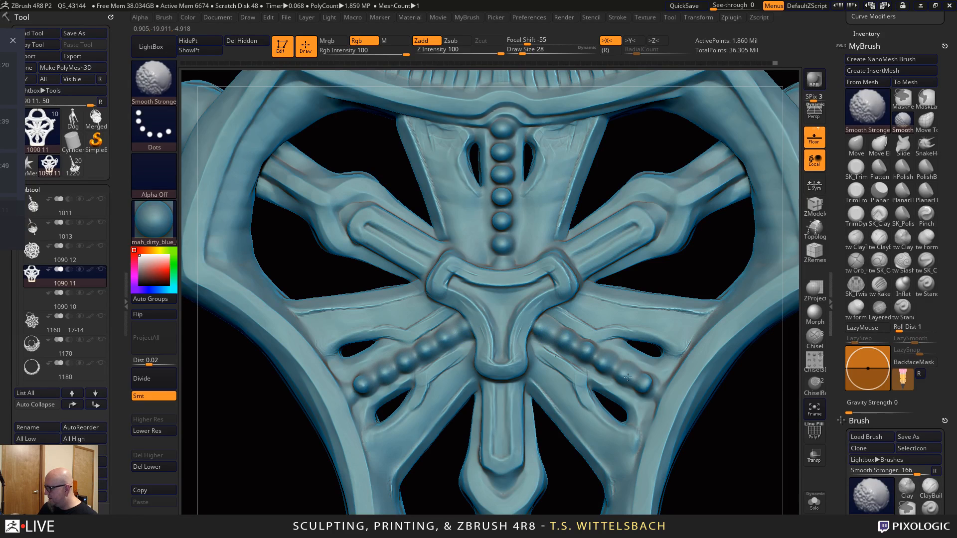
drag(628, 377, 643, 387)
shift+drag(587, 352, 579, 340)
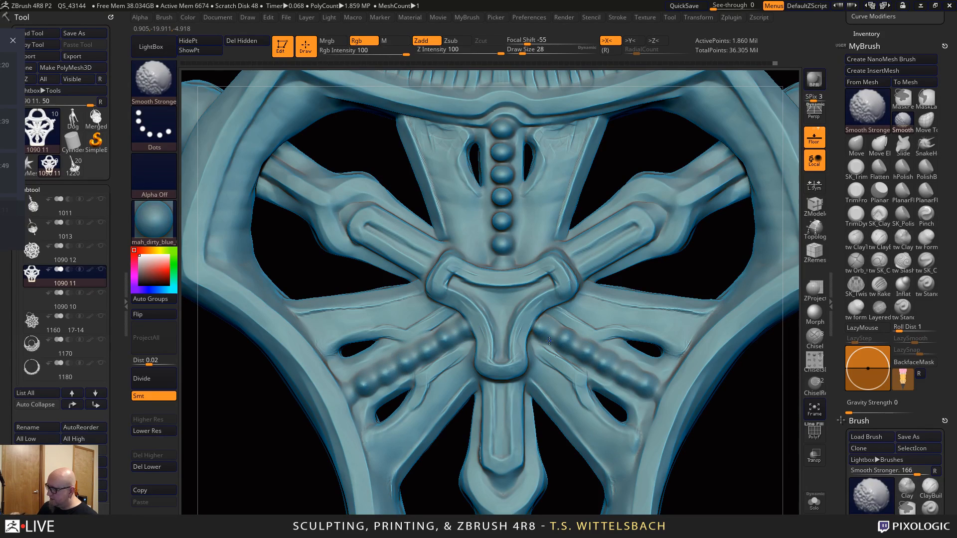
click(880, 191)
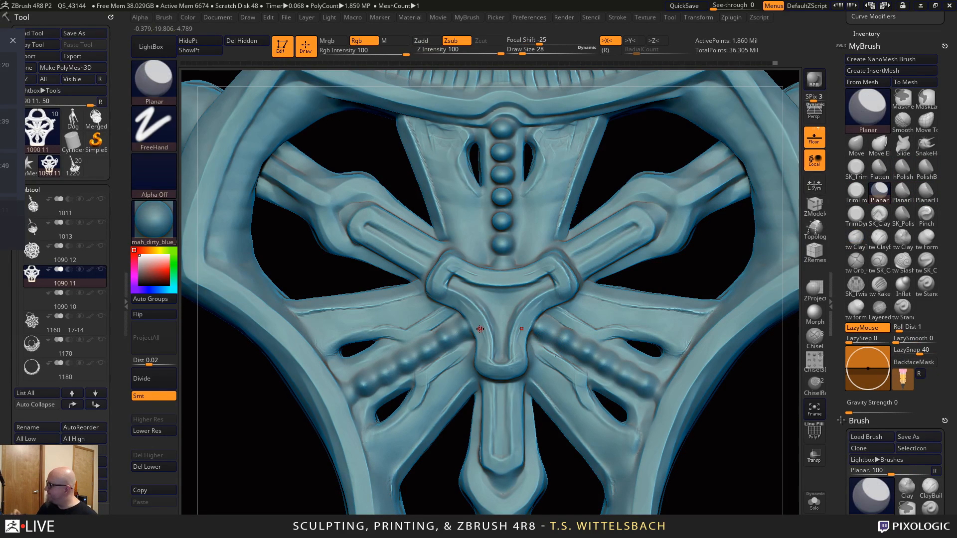
key(shift)
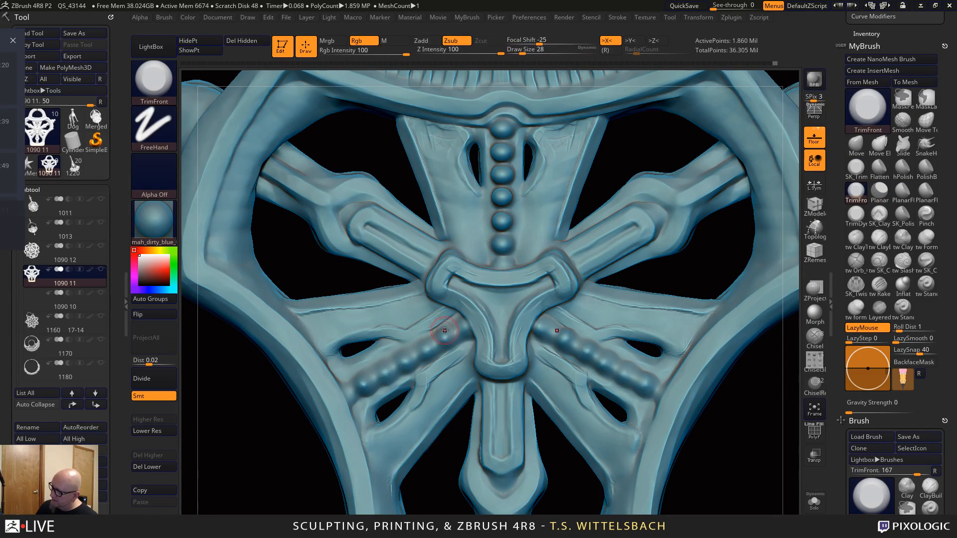
mouse_move(445, 330)
mouse_down()
mouse_move(355, 387)
mouse_move(417, 352)
mouse_up()
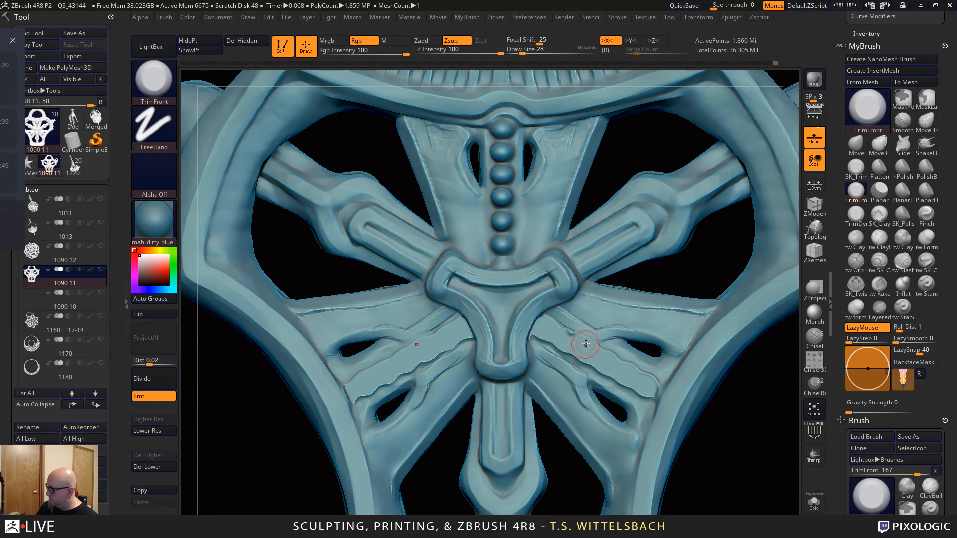
mouse_move(572, 332)
shift+mouse_down()
mouse_move(539, 341)
mouse_move(561, 320)
mouse_move(596, 369)
mouse_move(648, 390)
shift+mouse_up()
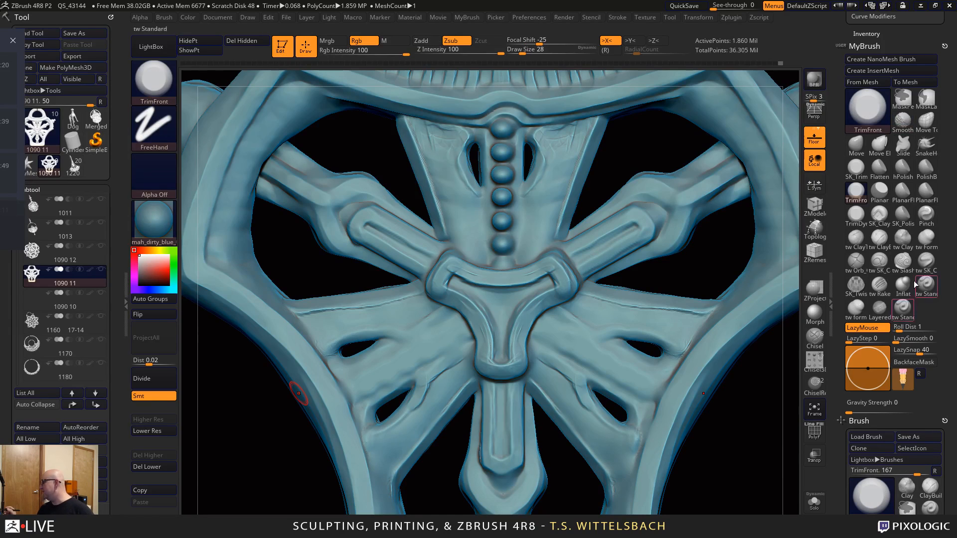
Set up the tw FormSoft brush with Z Intensity 100, Draw Size 26 and Focal Shift -72
click(930, 243)
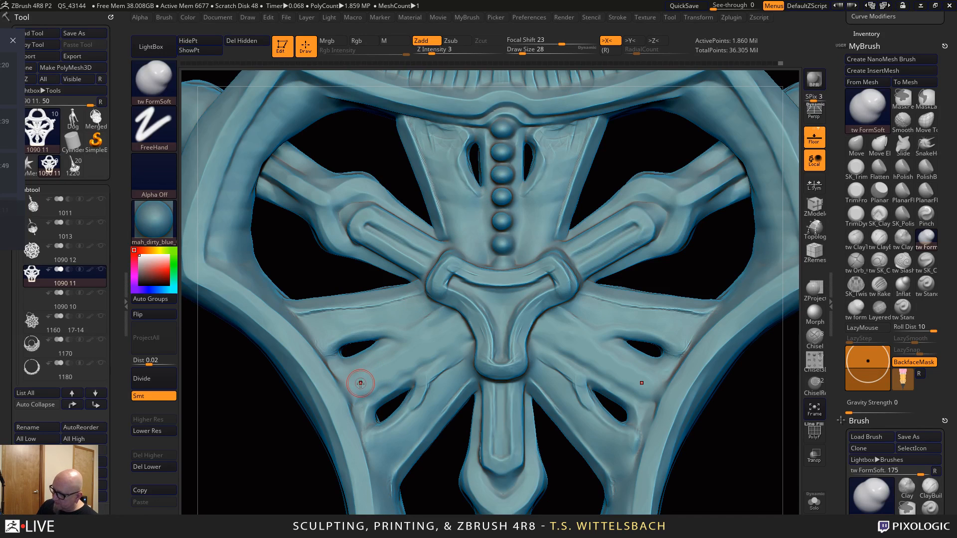
drag(432, 51, 504, 49)
key(space)
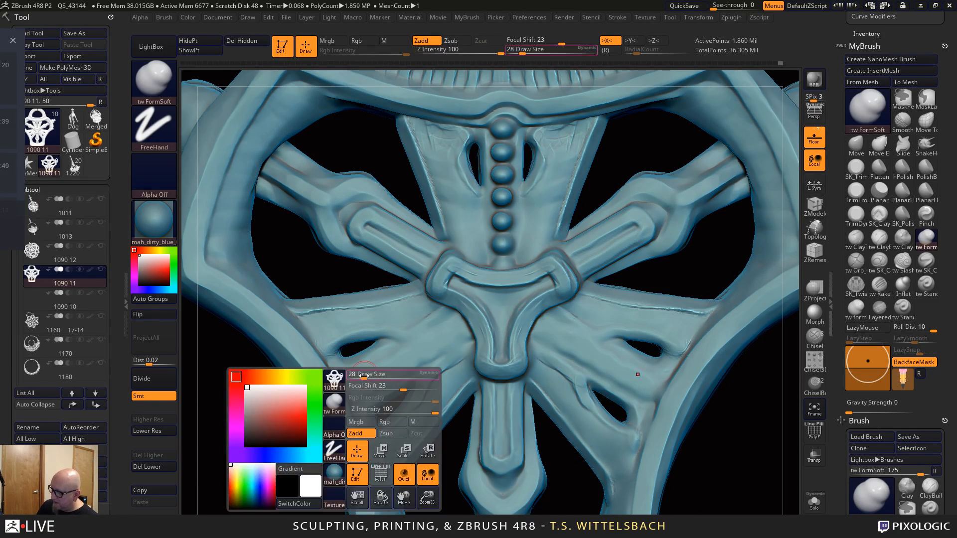
drag(365, 376, 382, 367)
key(space)
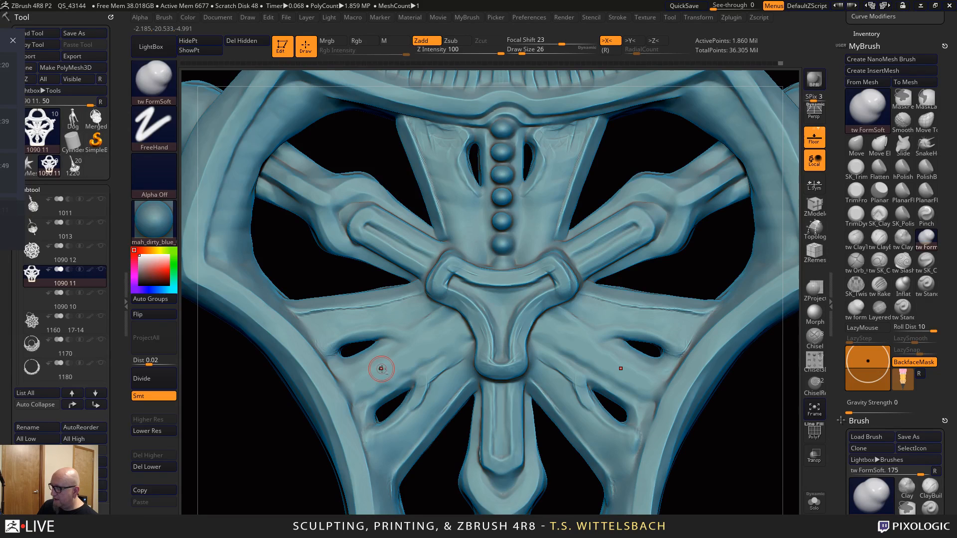
key(space)
drag(422, 379, 396, 383)
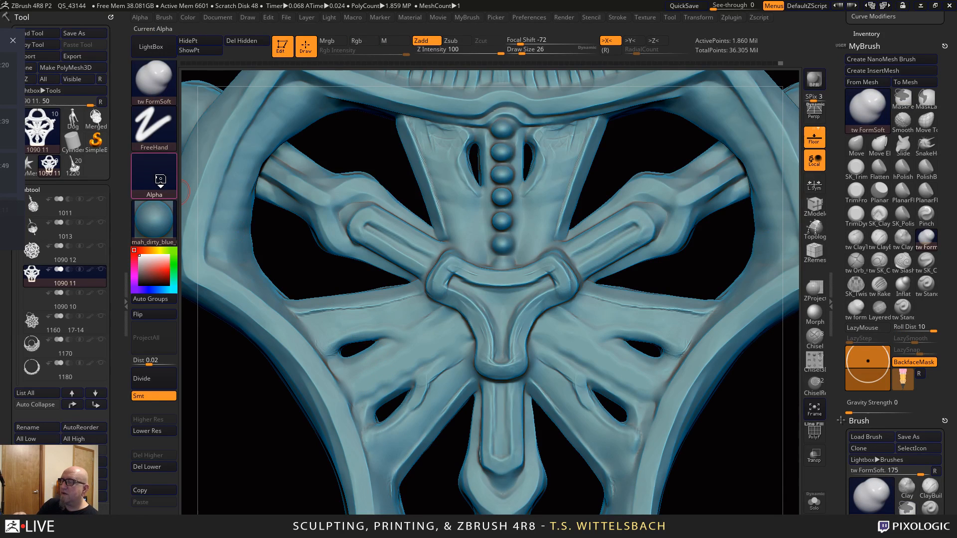
Using Alpha 48 at Draw Size 16, stamp six evenly spaced beads along each lower diagonal spoke and soften them with Smooth Stronger
click(159, 179)
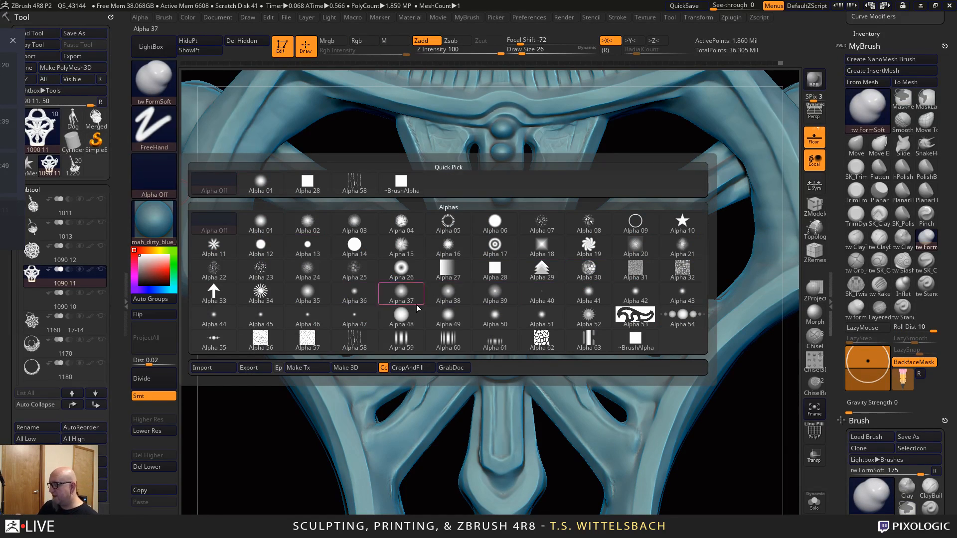
click(402, 315)
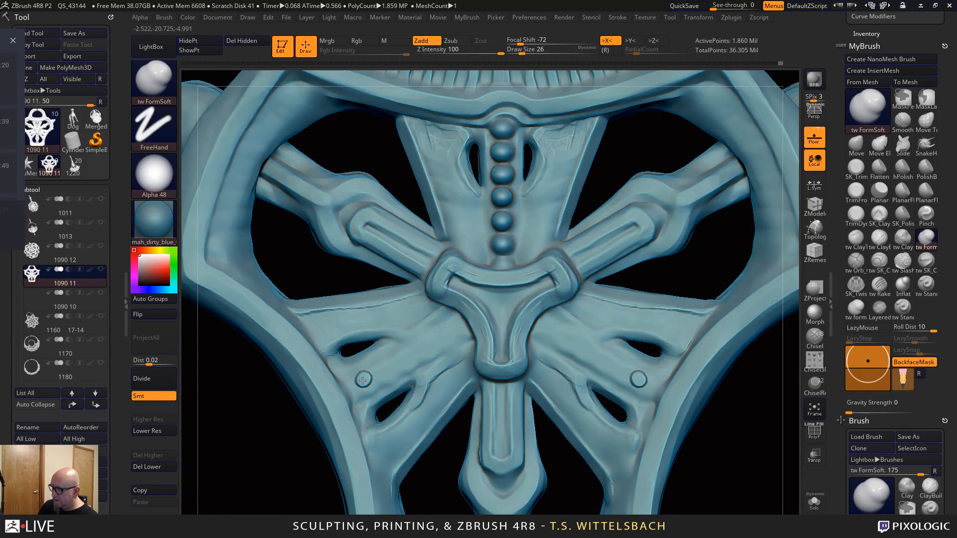
key(space)
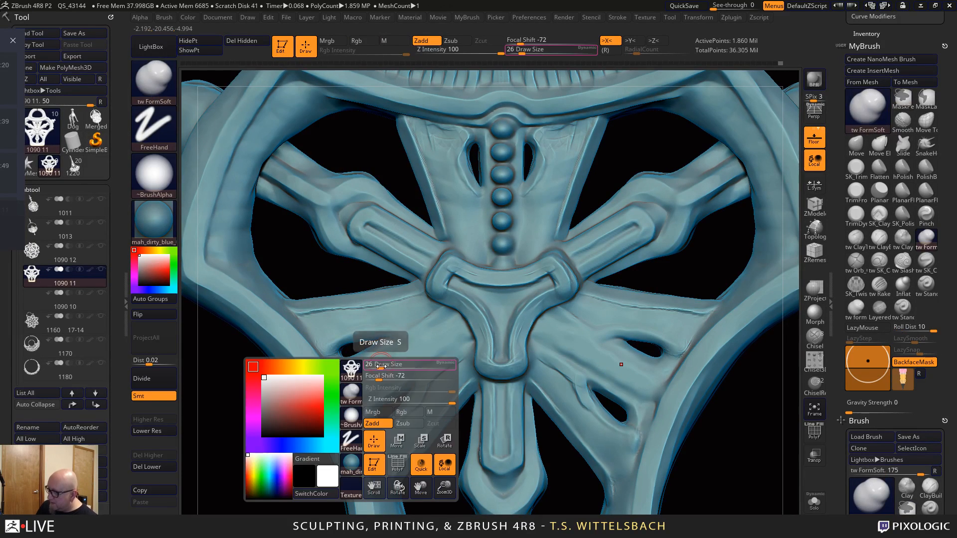
drag(382, 367, 380, 367)
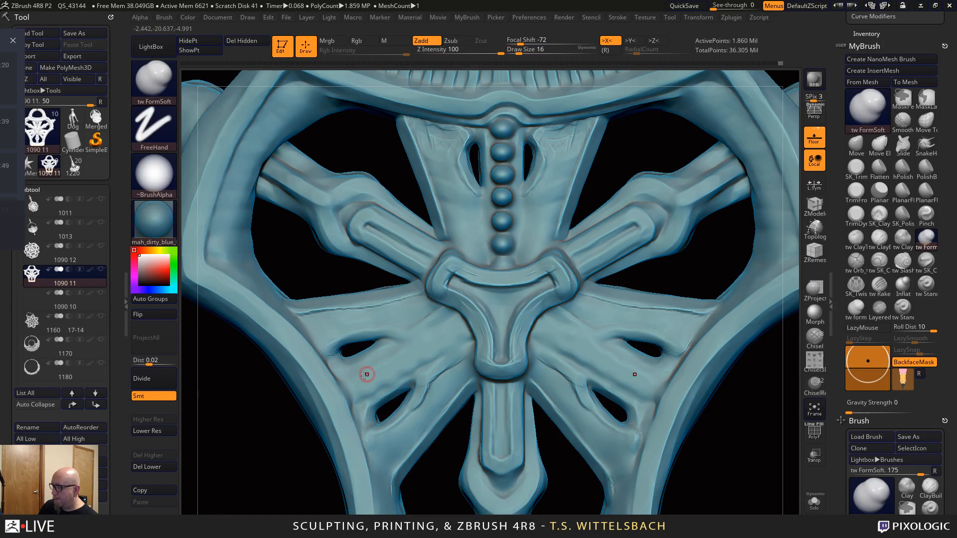
drag(363, 377, 426, 343)
drag(446, 332, 447, 331)
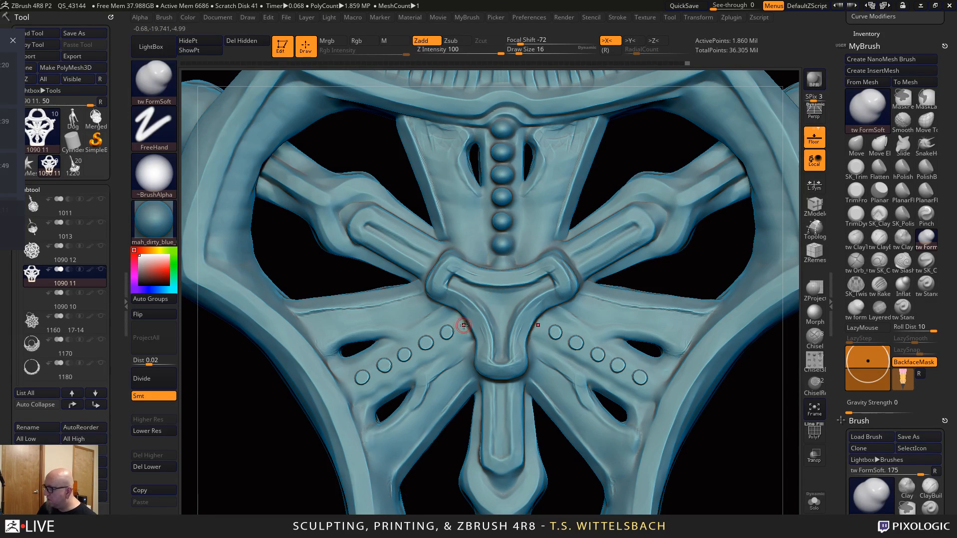
drag(462, 323, 465, 323)
key(shift)
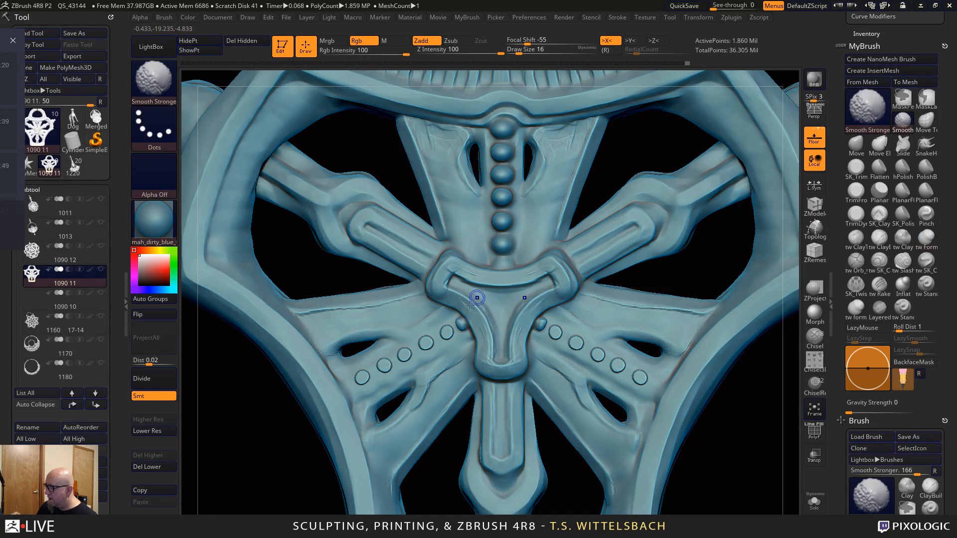
shift+drag(414, 351, 349, 388)
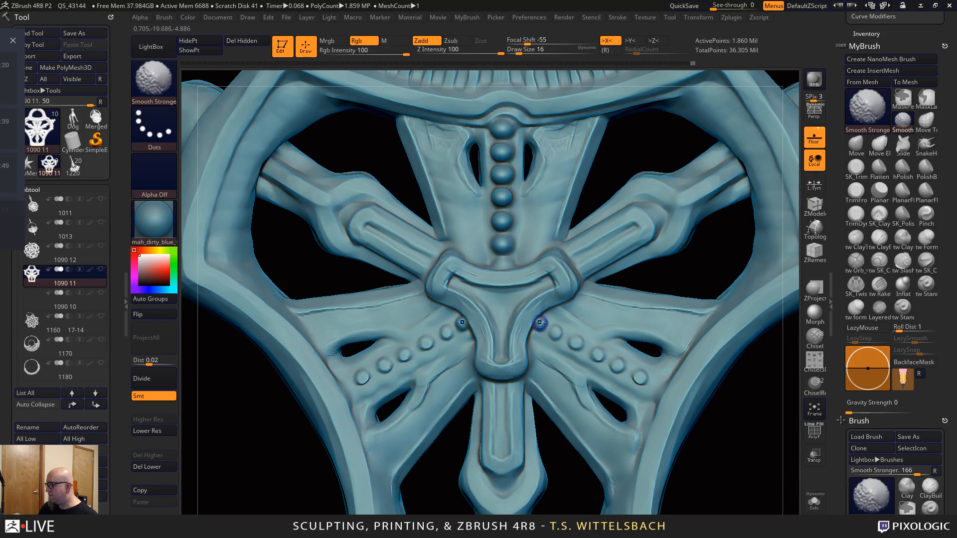
Swell the stamped beads on the diagonal spokes into round balls using Inflat at Draw Size 34
click(903, 285)
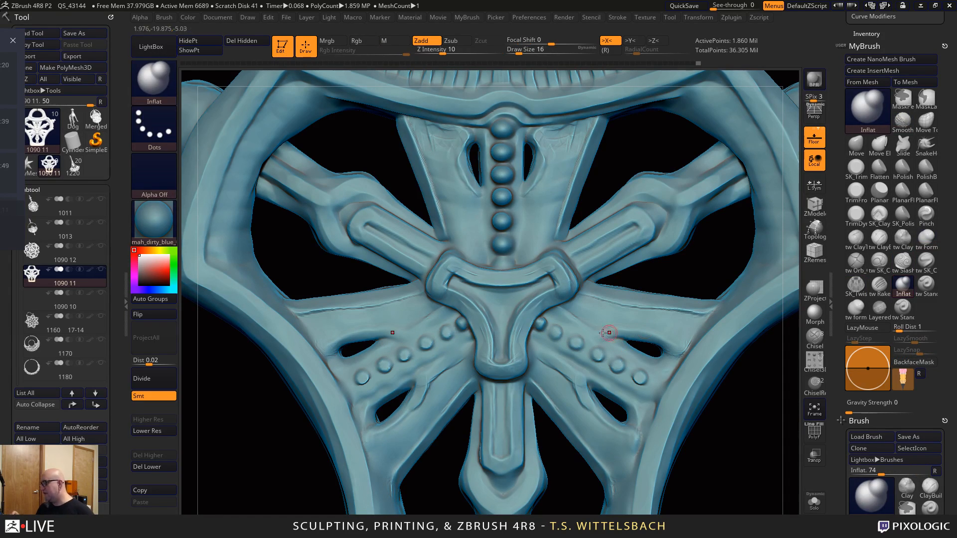
key(space)
drag(358, 376, 391, 378)
click(361, 379)
key(space)
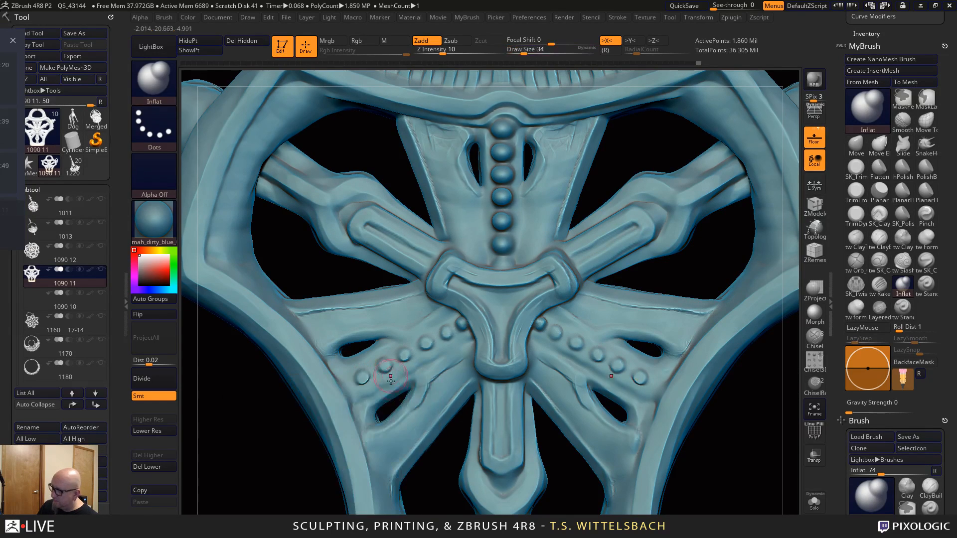
click(362, 379)
click(363, 379)
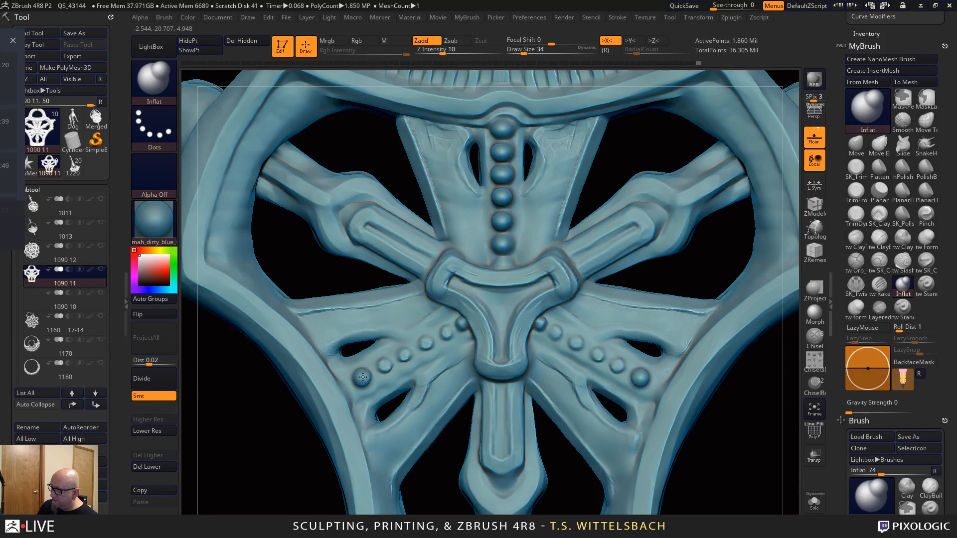
click(386, 365)
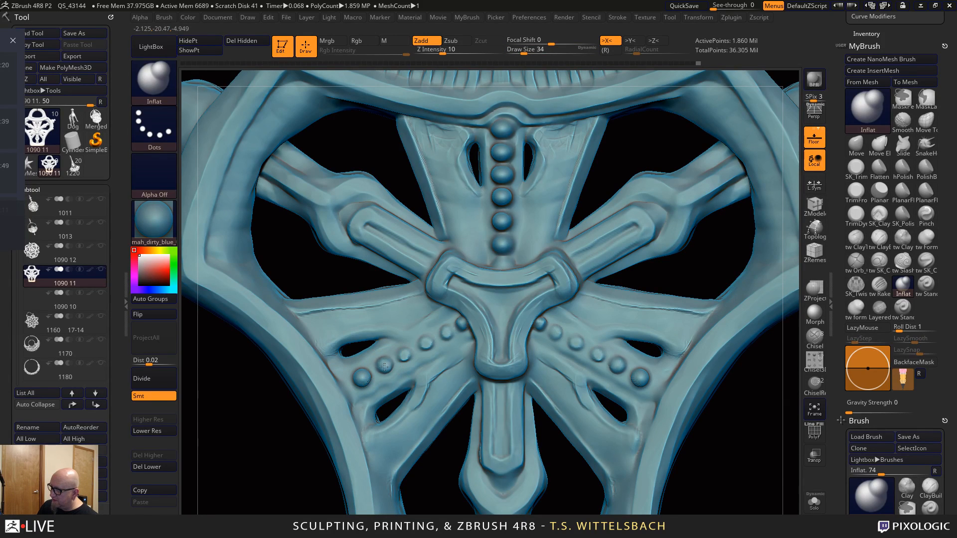
click(406, 352)
click(425, 344)
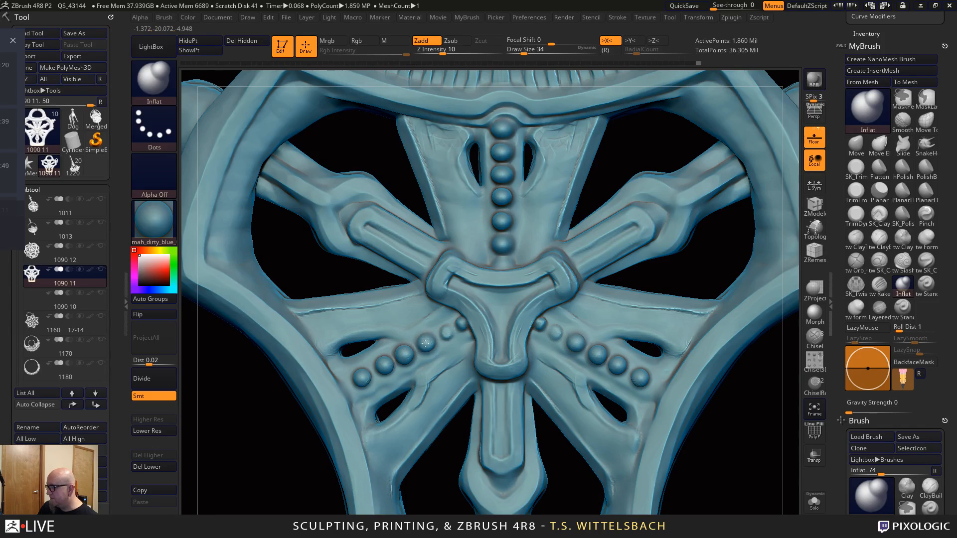
click(448, 332)
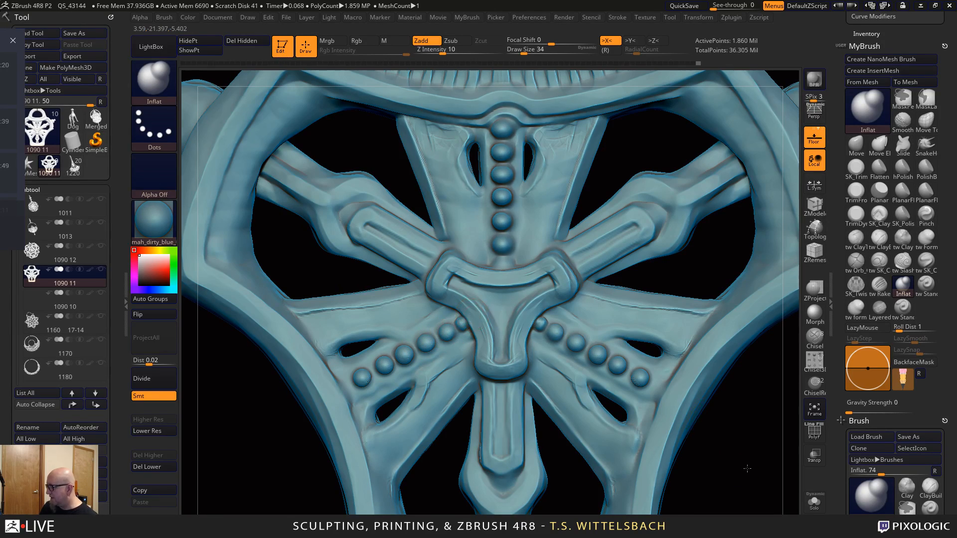
Smooth the diagonal bead rows with Smooth Stronger and inflate each bead again to even out their round shape
drag(747, 468, 584, 361)
drag(758, 444, 724, 511)
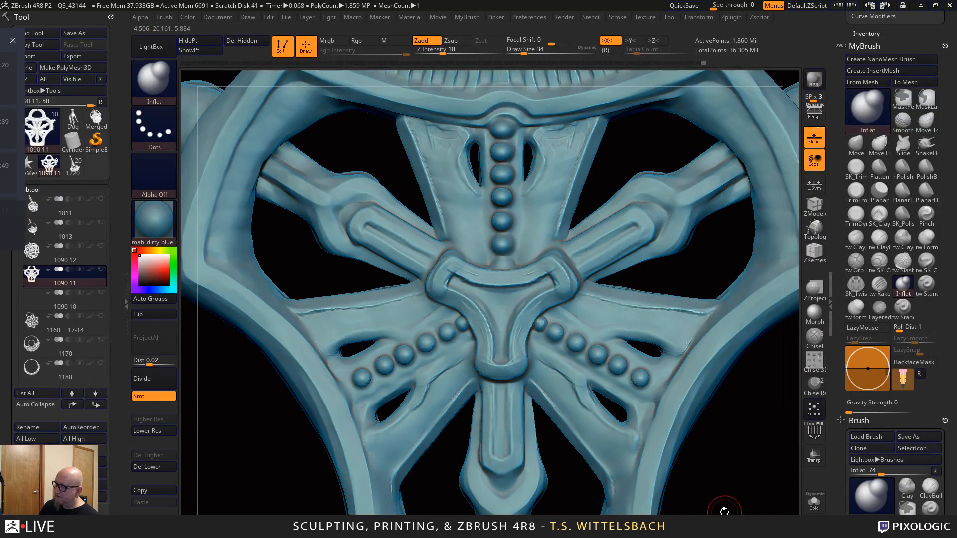
key(shift)
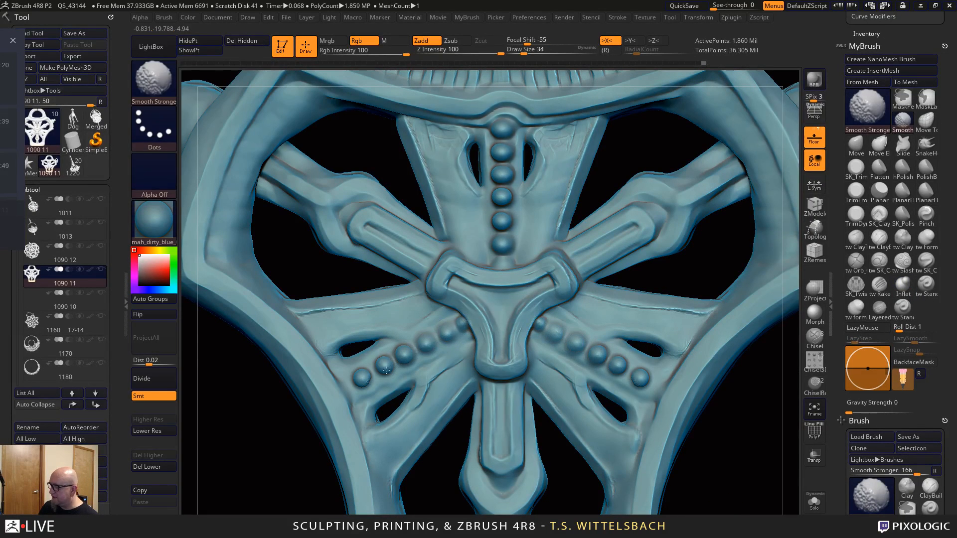
shift+drag(435, 341, 360, 378)
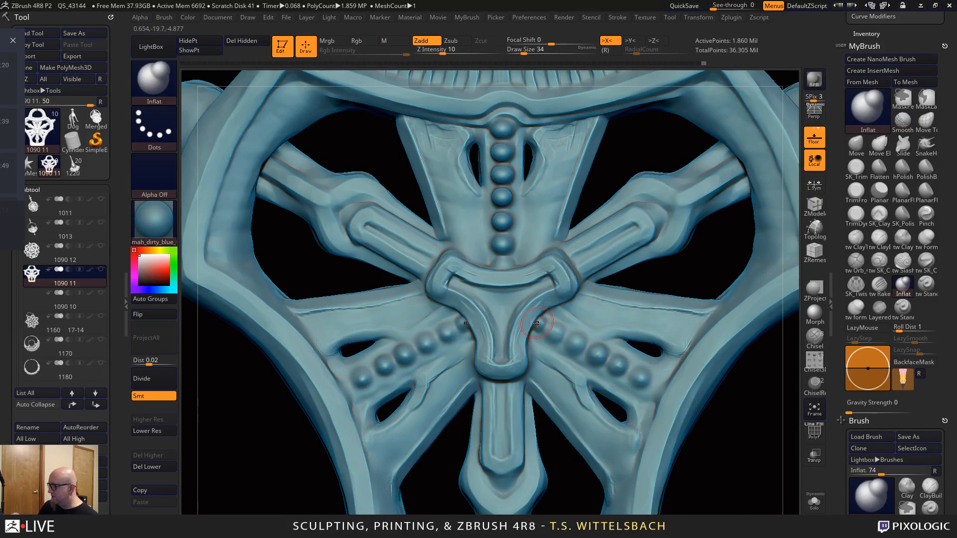
drag(537, 324, 603, 353)
click(618, 368)
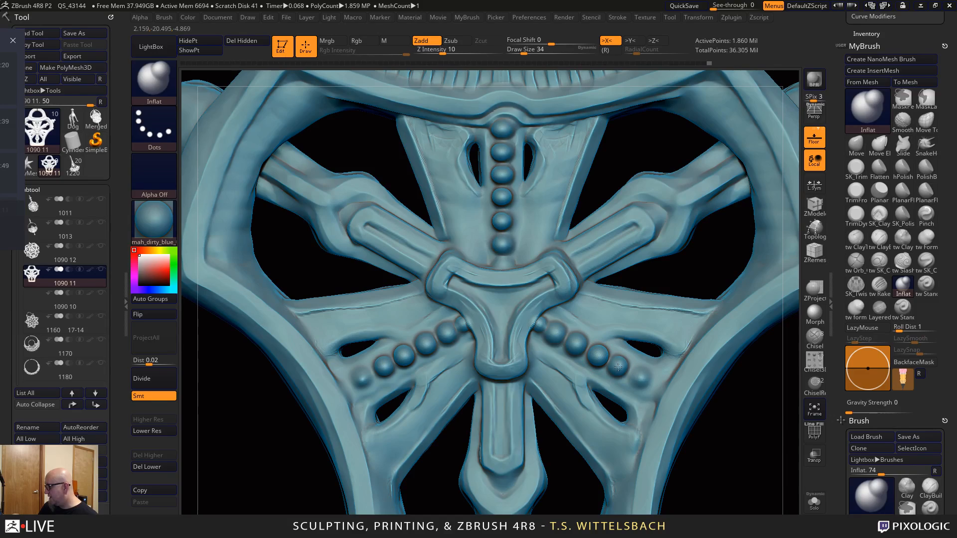
click(640, 379)
mouse_move(718, 444)
mouse_down()
mouse_move(734, 463)
mouse_move(746, 384)
mouse_move(712, 465)
mouse_up()
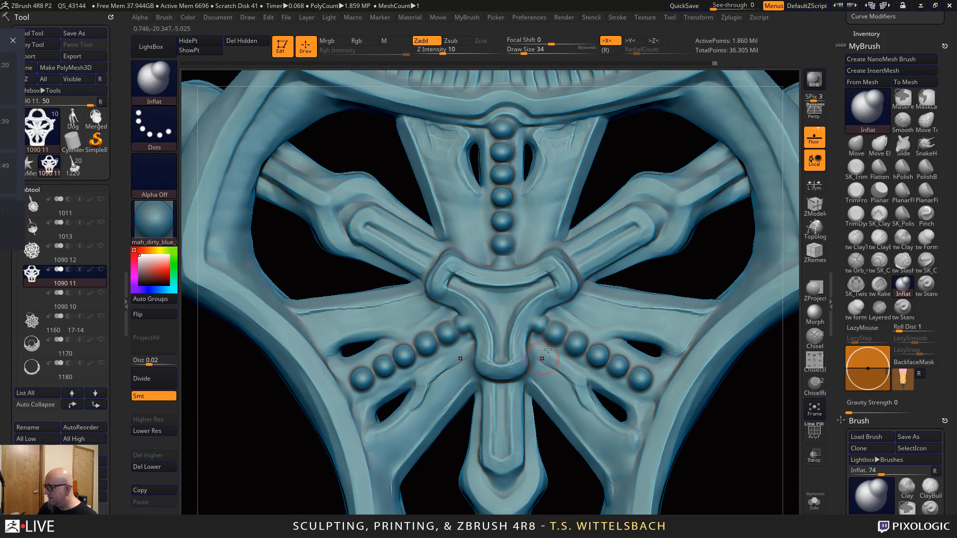
Build up the raised rims of the central emblem, including its upper corners and lower prong, with ClayTubes
click(857, 238)
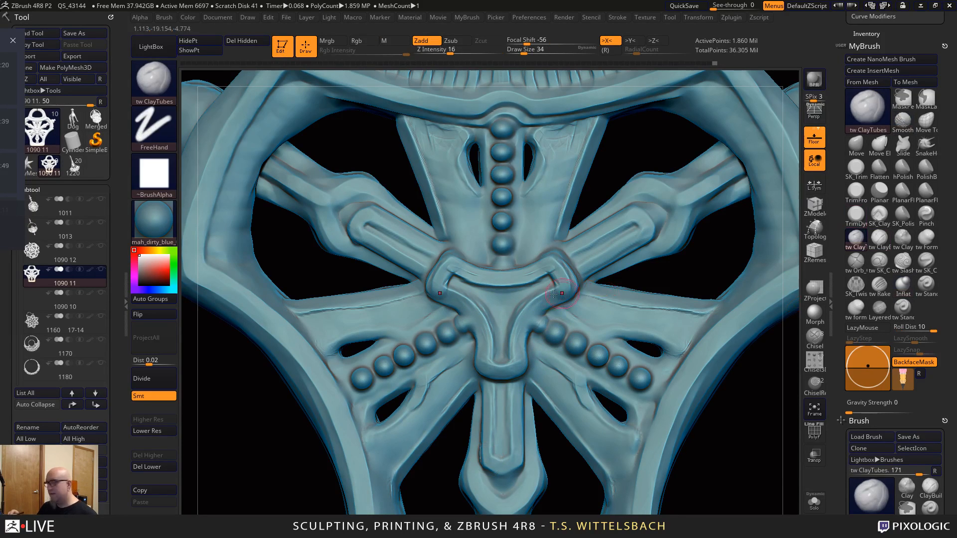
mouse_move(557, 293)
mouse_down()
mouse_move(519, 345)
mouse_move(563, 291)
mouse_move(548, 273)
mouse_move(513, 279)
mouse_move(558, 261)
mouse_up()
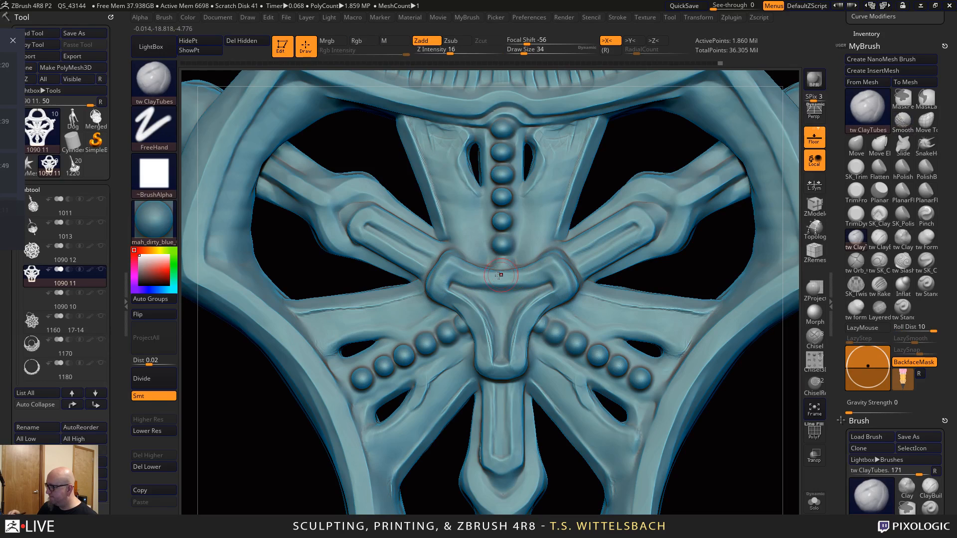
mouse_move(501, 275)
mouse_down()
mouse_move(558, 264)
mouse_move(561, 275)
mouse_move(520, 367)
mouse_up()
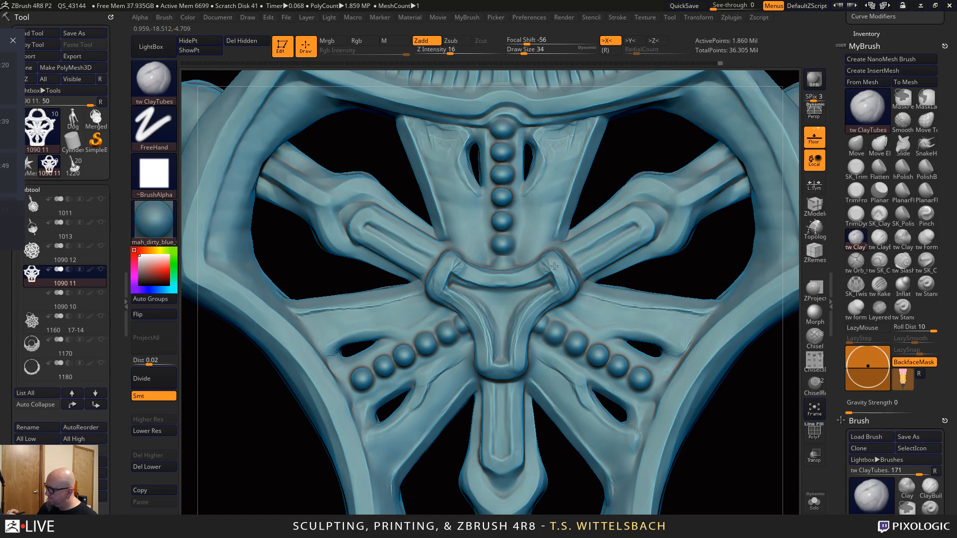
mouse_move(554, 267)
mouse_down()
mouse_move(518, 276)
mouse_move(566, 274)
mouse_move(545, 299)
mouse_up()
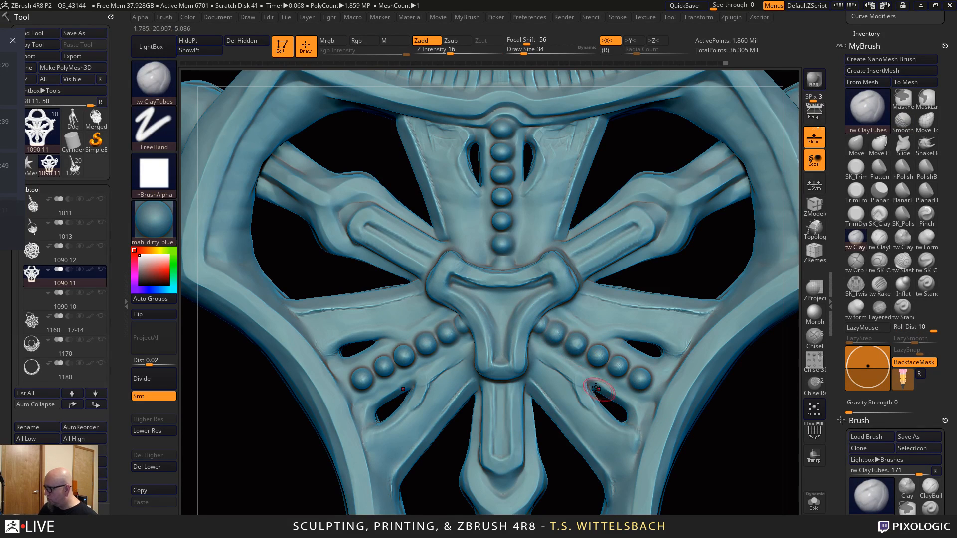
Add raised ClayTubes contour bands around the slots on the diagonal spokes and the upper bead-row spoke
mouse_move(455, 356)
mouse_down()
mouse_move(432, 371)
mouse_move(407, 414)
mouse_move(364, 432)
mouse_up()
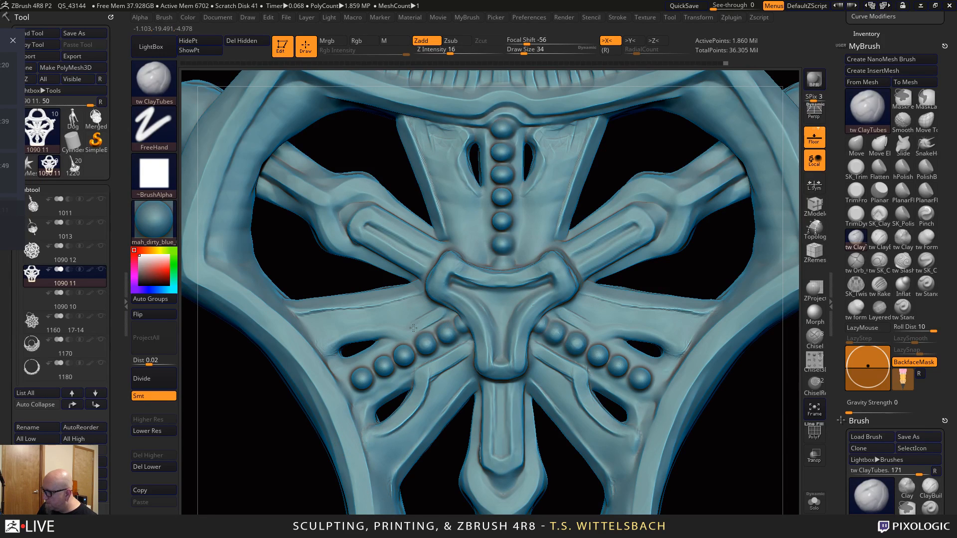
mouse_move(411, 327)
mouse_down()
mouse_move(329, 344)
mouse_move(410, 327)
mouse_up()
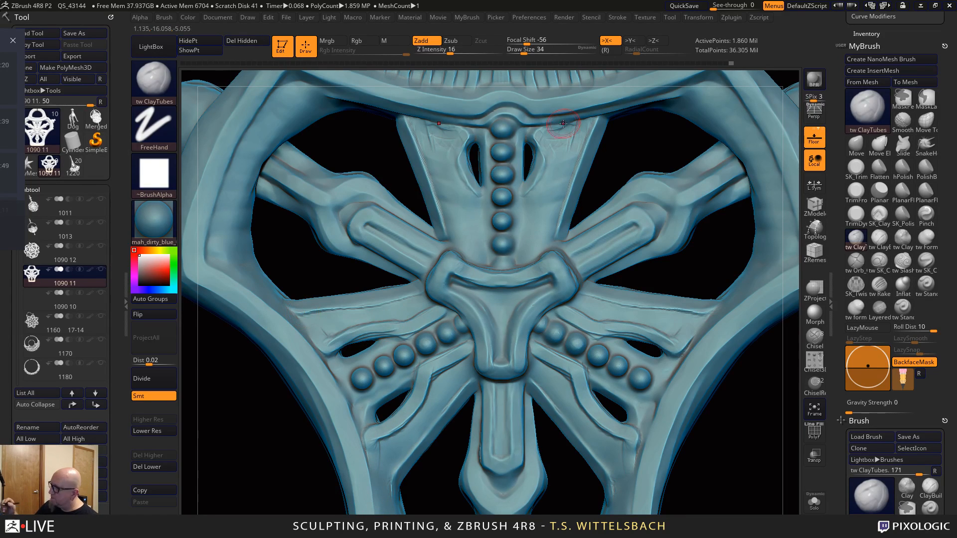
mouse_move(544, 134)
mouse_down()
mouse_move(525, 245)
mouse_move(523, 212)
mouse_up()
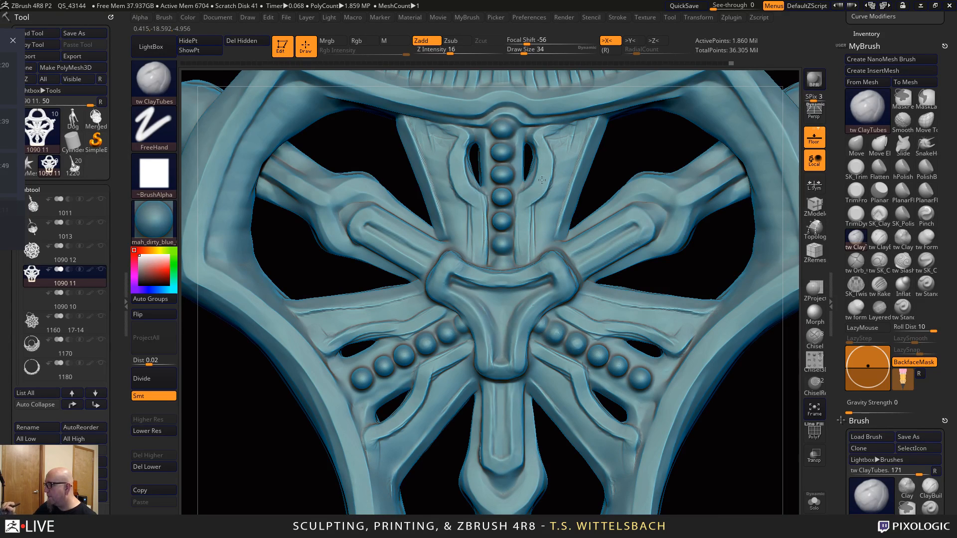
Smooth the spoke faces and the central emblem's upper rim with Smooth Stronger, touching up the spoke surfaces with ClayTubes
key(shift)
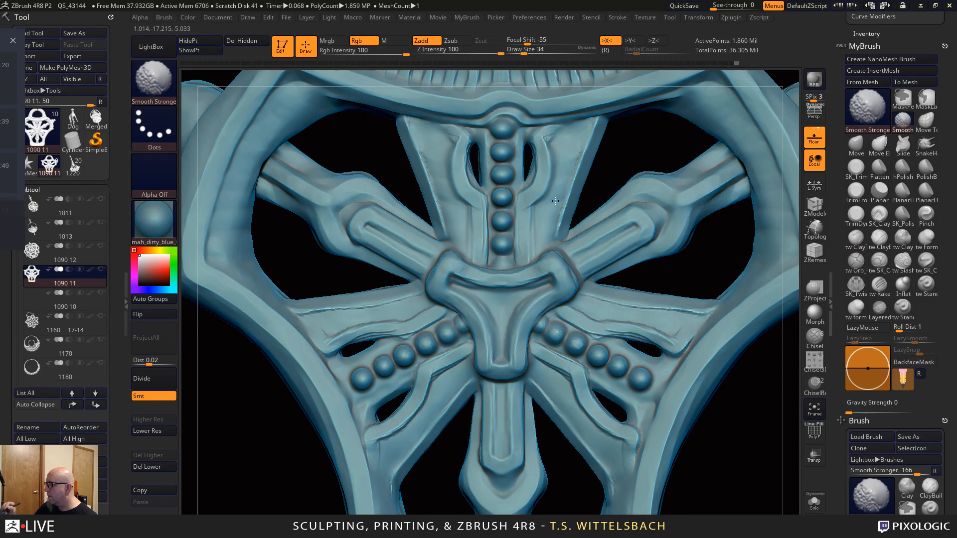
shift+drag(555, 200, 579, 162)
drag(399, 126, 441, 232)
shift+drag(330, 333, 456, 294)
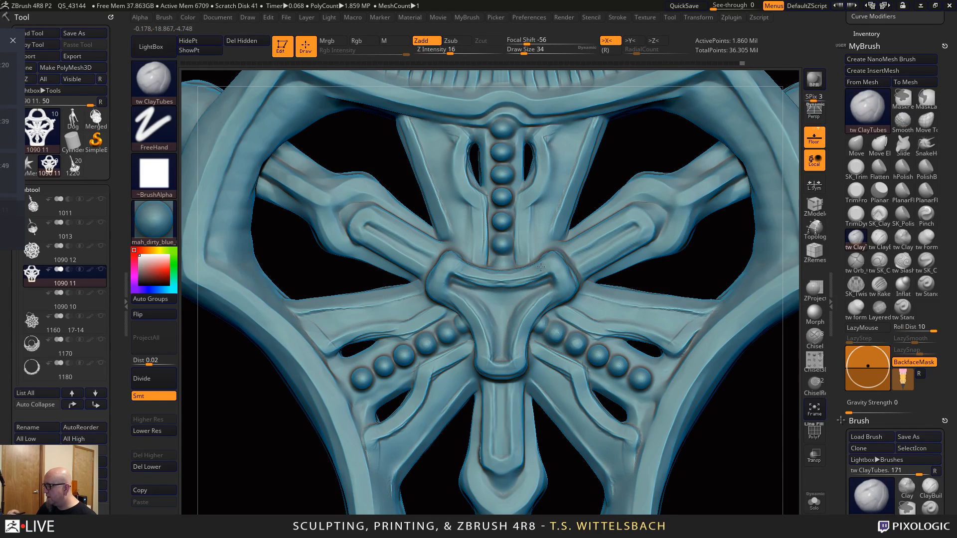
key(shift)
mouse_move(485, 285)
shift+mouse_down()
mouse_move(623, 225)
mouse_move(641, 229)
mouse_move(612, 255)
shift+mouse_up()
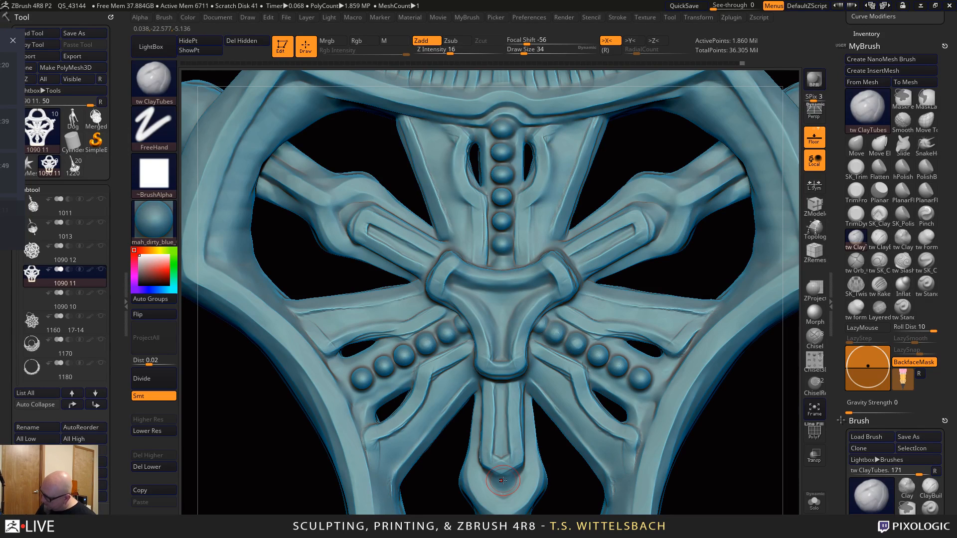
Sculpt radial flutes around the recessed band of the lower ring on the pendant's reverse side with ClayTubes
alt+drag(745, 460, 687, 221)
alt+drag(666, 437, 663, 427)
drag(677, 474, 694, 465)
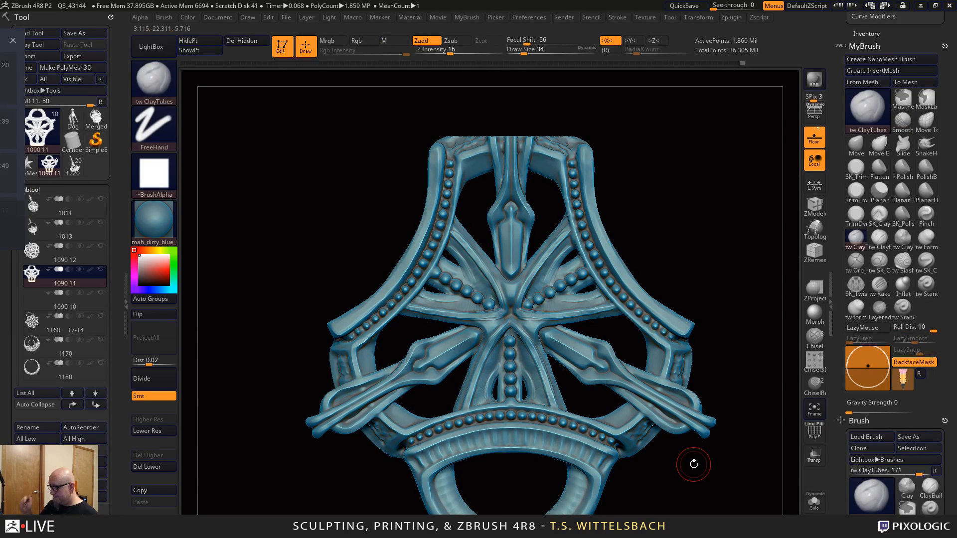
alt+drag(694, 464, 660, 333)
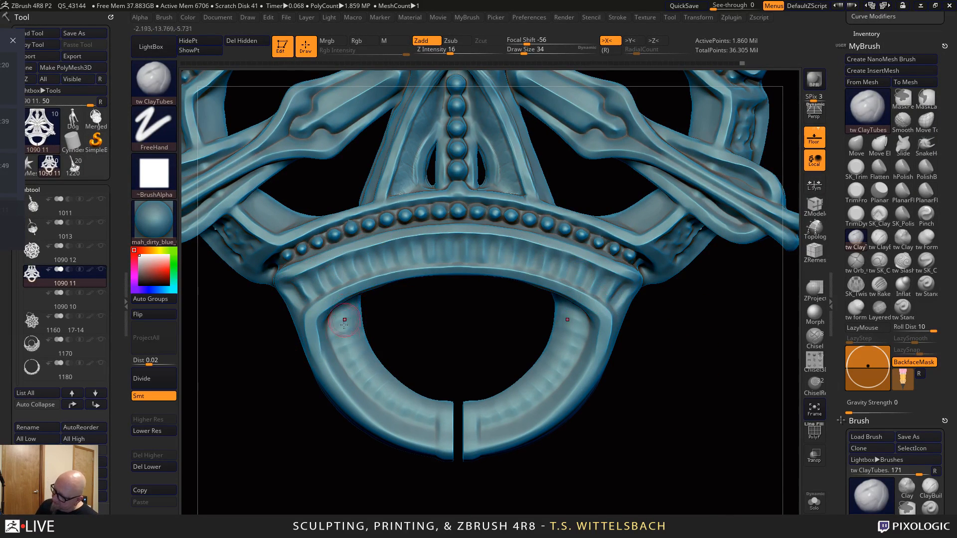
mouse_move(537, 469)
alt+mouse_down()
mouse_move(619, 471)
mouse_move(618, 481)
alt+mouse_up()
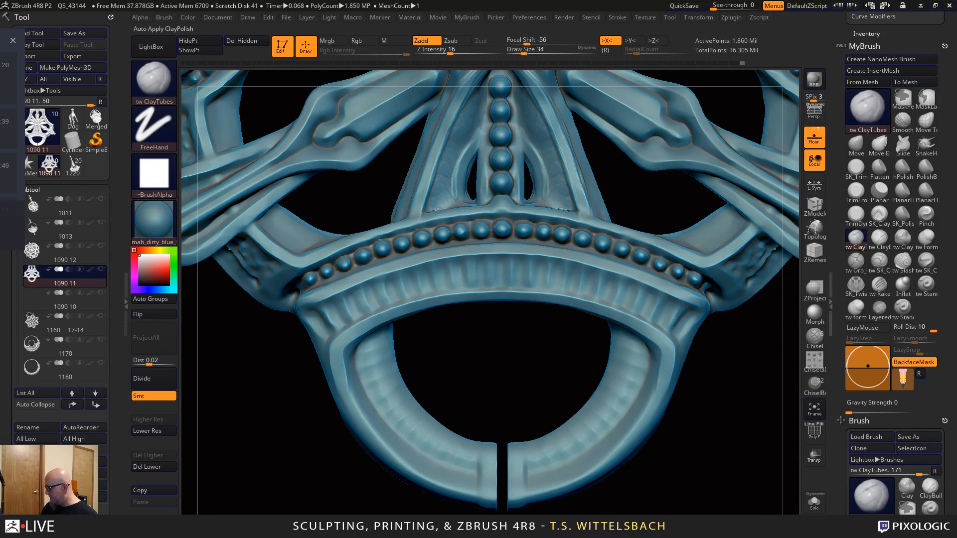
alt+drag(664, 441, 675, 389)
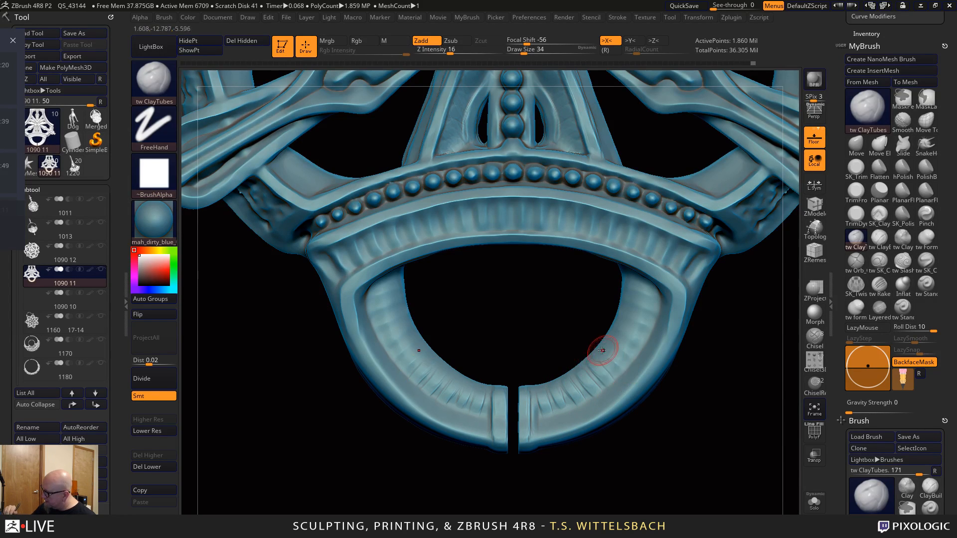
drag(625, 355, 646, 362)
mouse_move(616, 331)
mouse_down()
mouse_move(641, 340)
mouse_move(650, 315)
mouse_up()
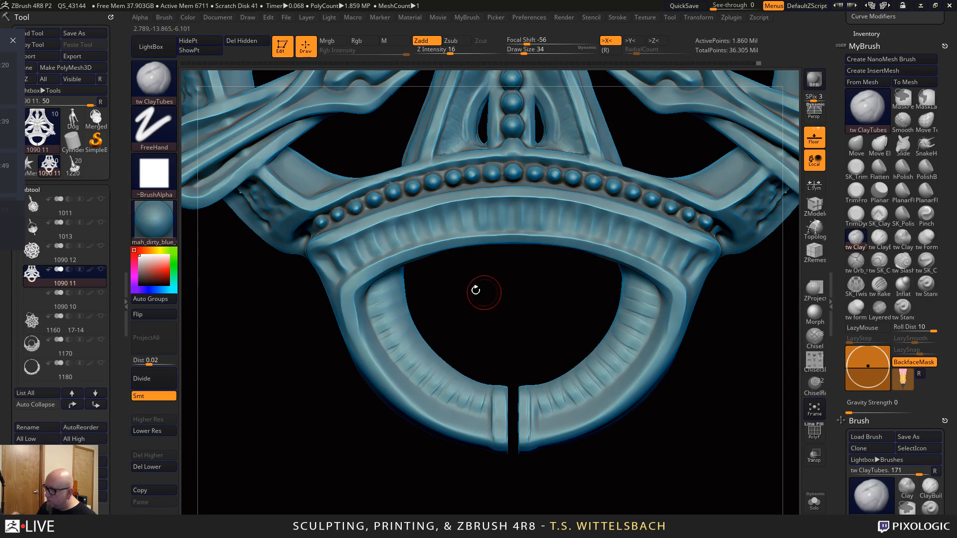
mouse_move(379, 310)
mouse_down()
mouse_move(401, 302)
mouse_move(410, 317)
mouse_move(396, 355)
mouse_move(413, 357)
mouse_move(405, 366)
mouse_move(424, 371)
mouse_move(430, 389)
mouse_move(453, 389)
mouse_move(445, 402)
mouse_move(462, 404)
mouse_up()
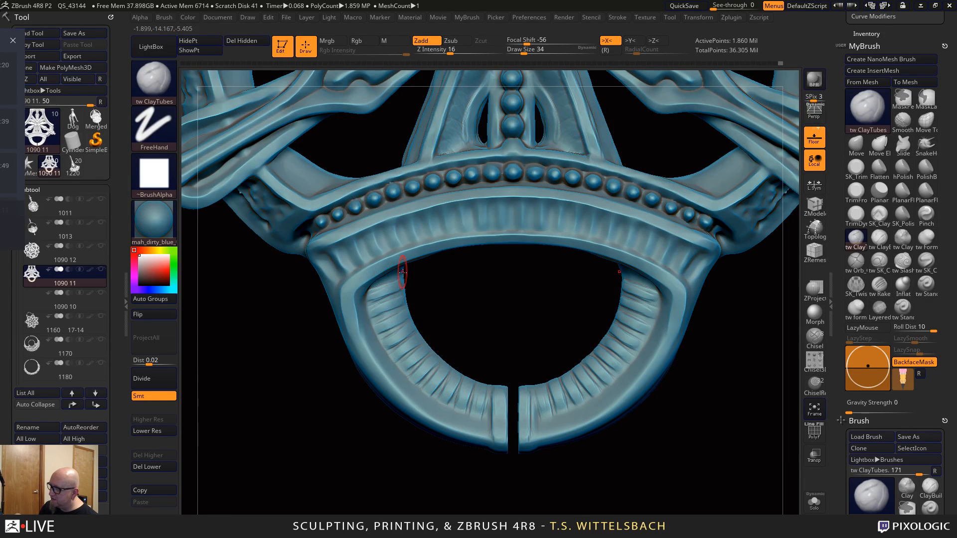
key(shift)
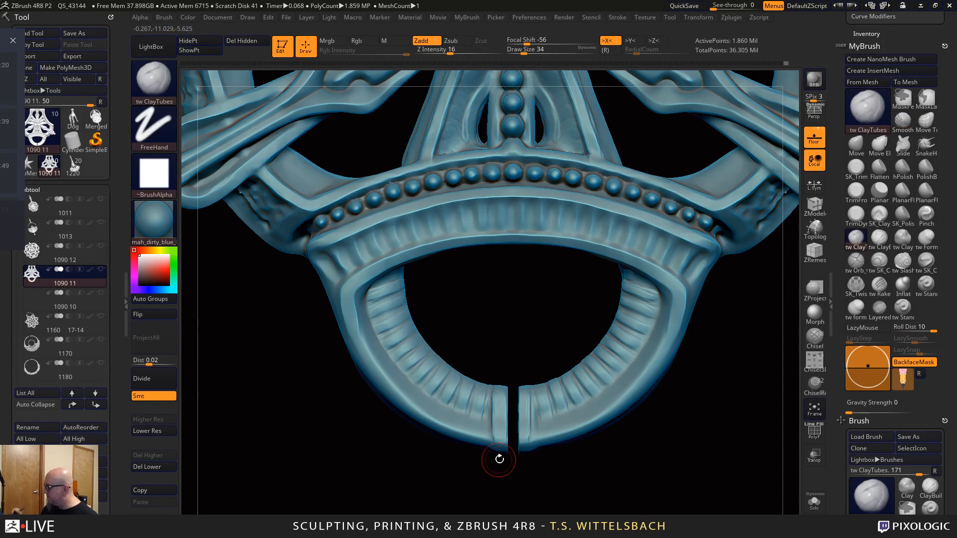
Sharpen the flutes of the lower ring with the Pinch brush at Draw Size 34 and Z Intensity 20
click(929, 215)
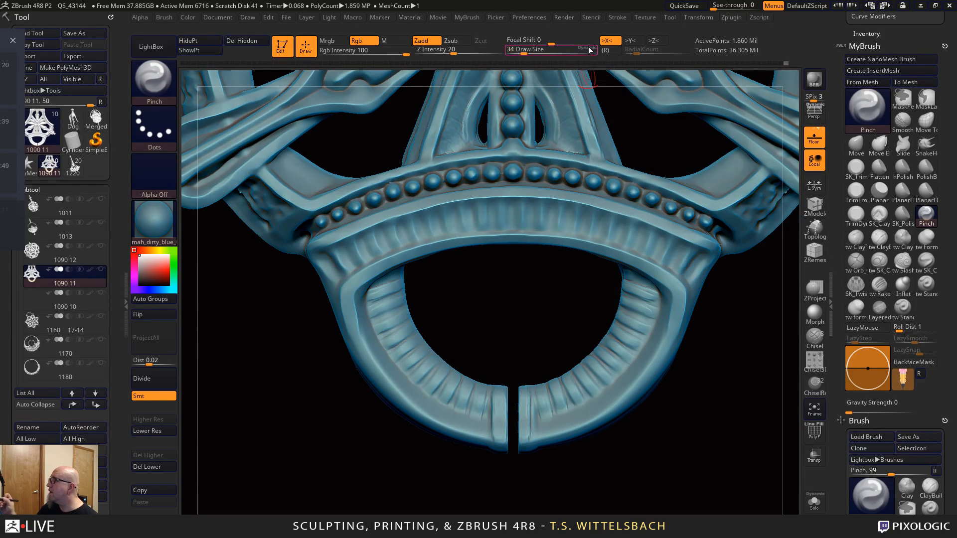
drag(475, 308, 484, 306)
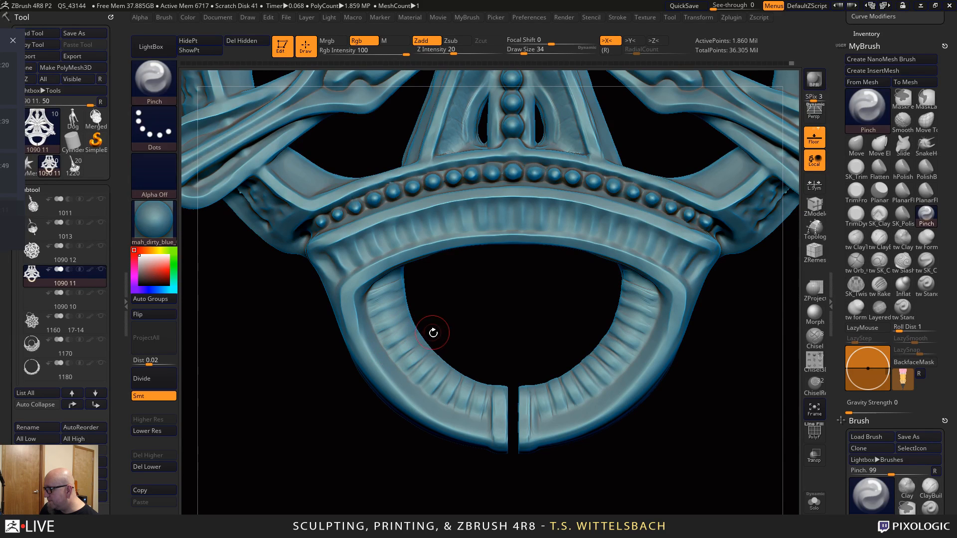
mouse_move(452, 368)
mouse_down()
mouse_move(446, 392)
mouse_move(468, 413)
mouse_up()
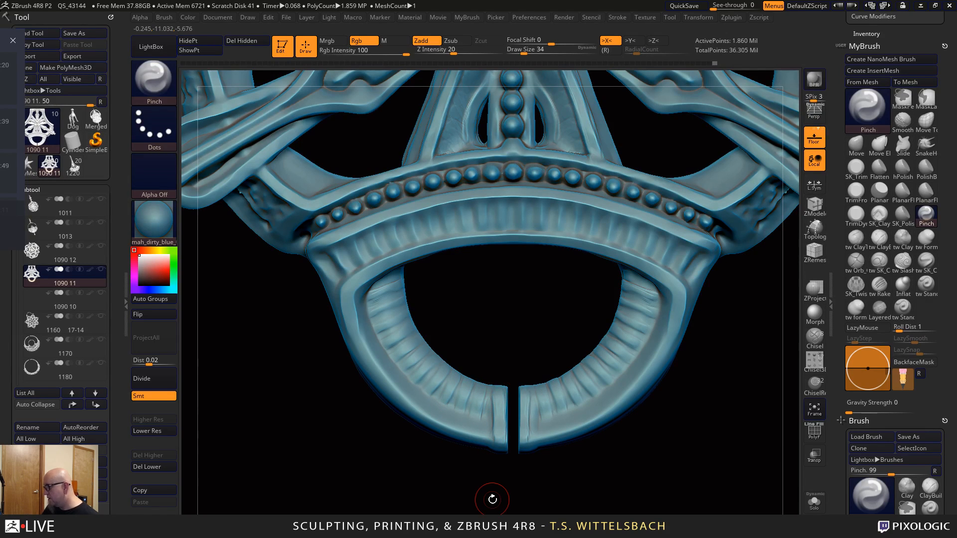
Plump the flutes on the lower ring and arched band with Inflat at Z Intensity 8 and Draw Size 21
click(904, 284)
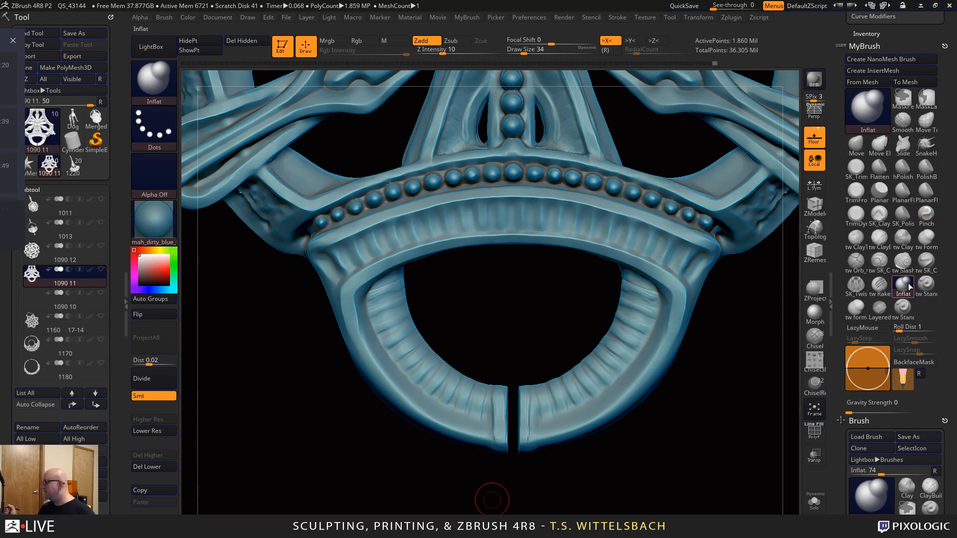
drag(445, 52, 441, 53)
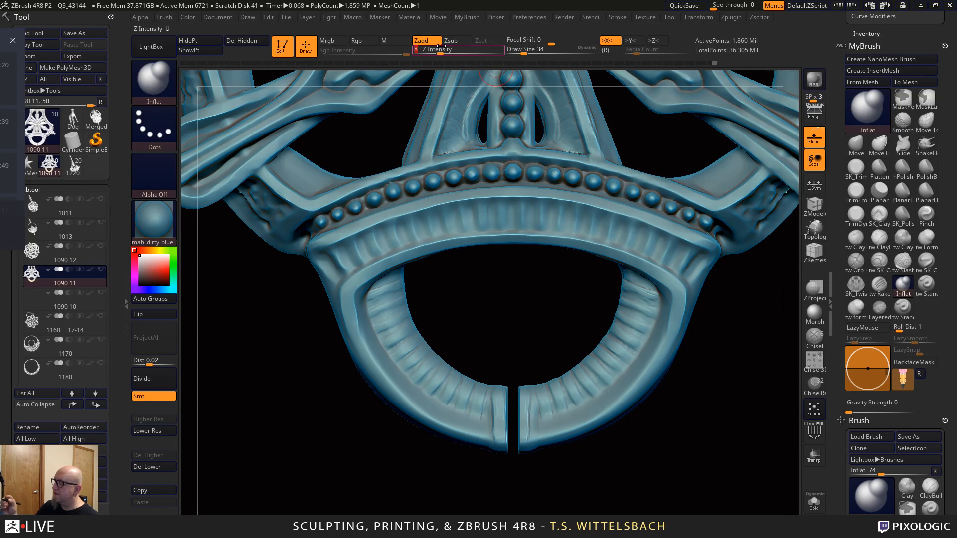
key(space)
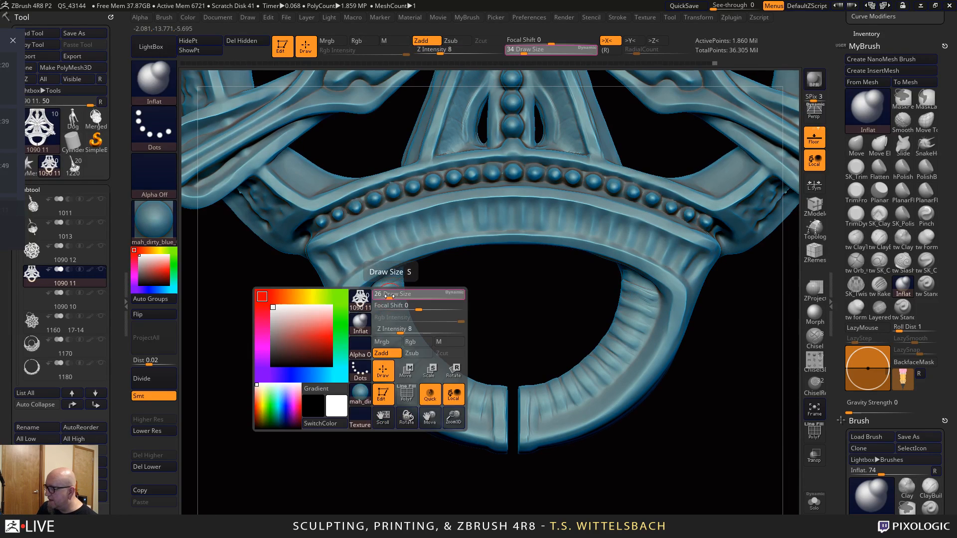
drag(391, 296, 387, 295)
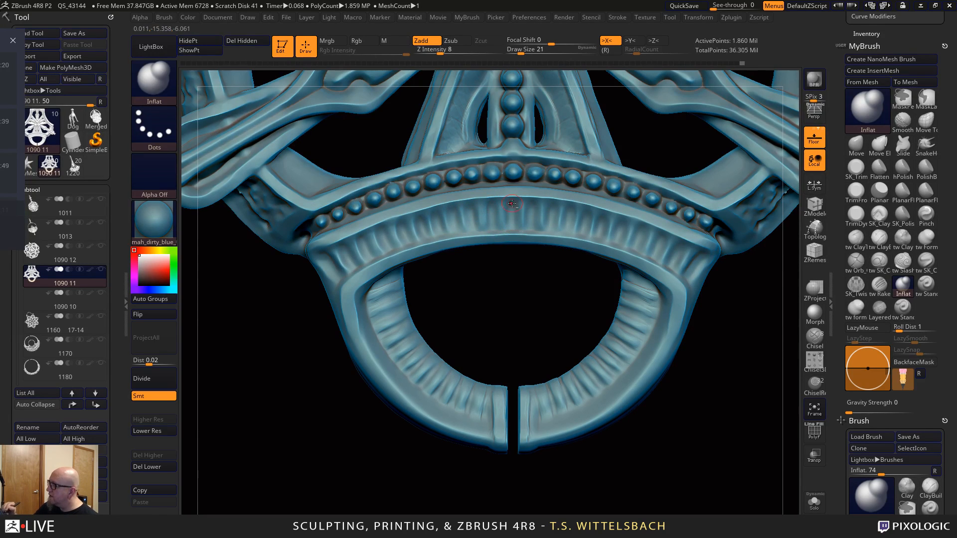
Examine the pendant's front and back, and measure across an upper diagonal spoke with a Transpose line
alt+drag(732, 481, 673, 310)
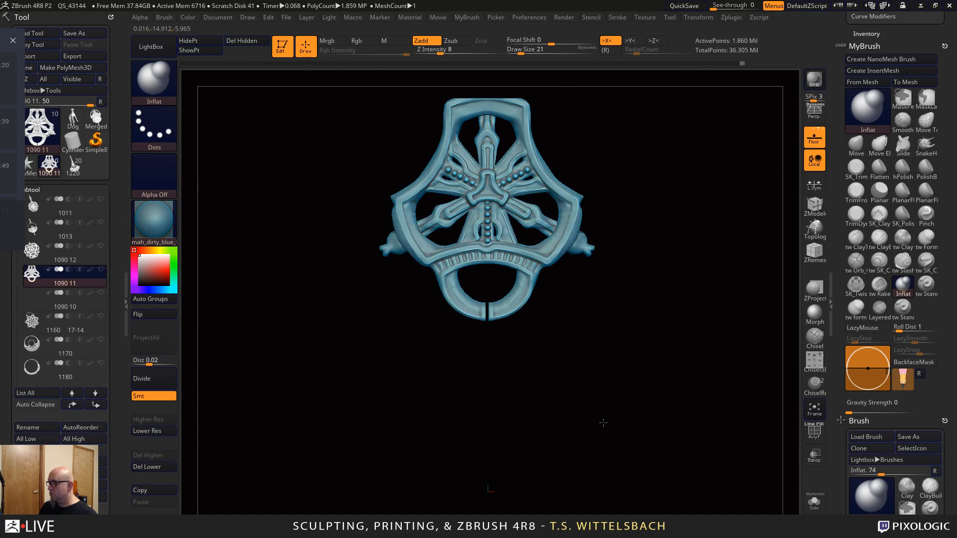
mouse_move(603, 402)
mouse_down()
mouse_move(626, 439)
mouse_move(642, 358)
mouse_move(636, 330)
mouse_up()
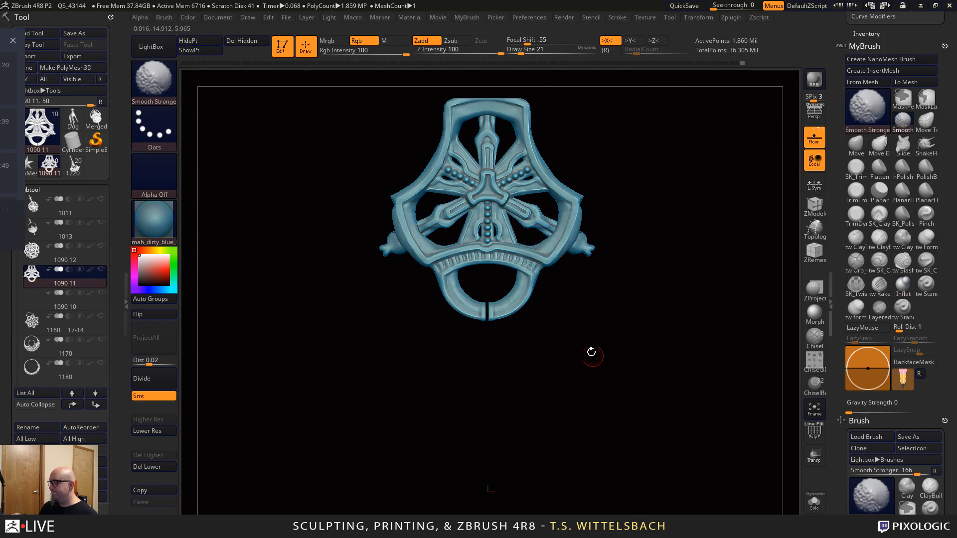
drag(440, 388, 573, 389)
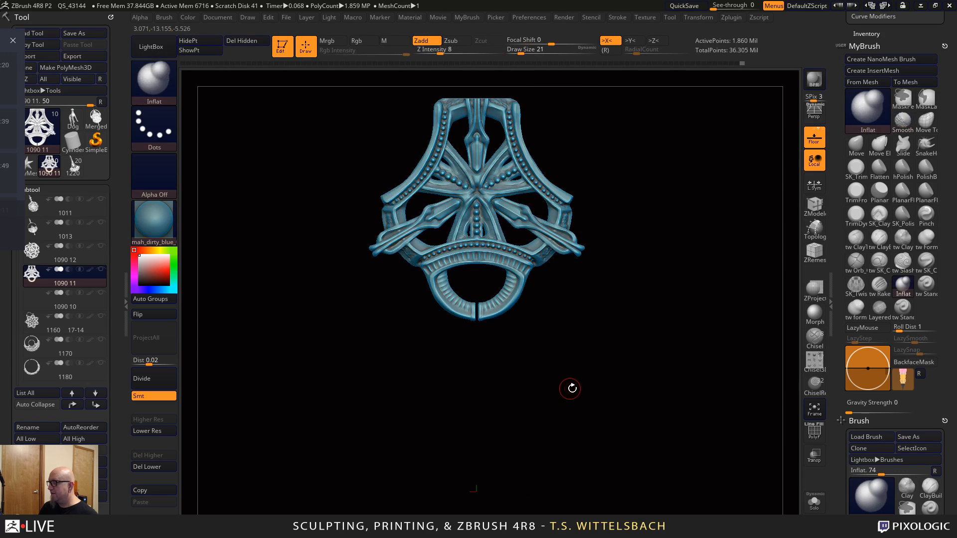
alt+drag(613, 309, 614, 445)
alt+drag(642, 370, 737, 315)
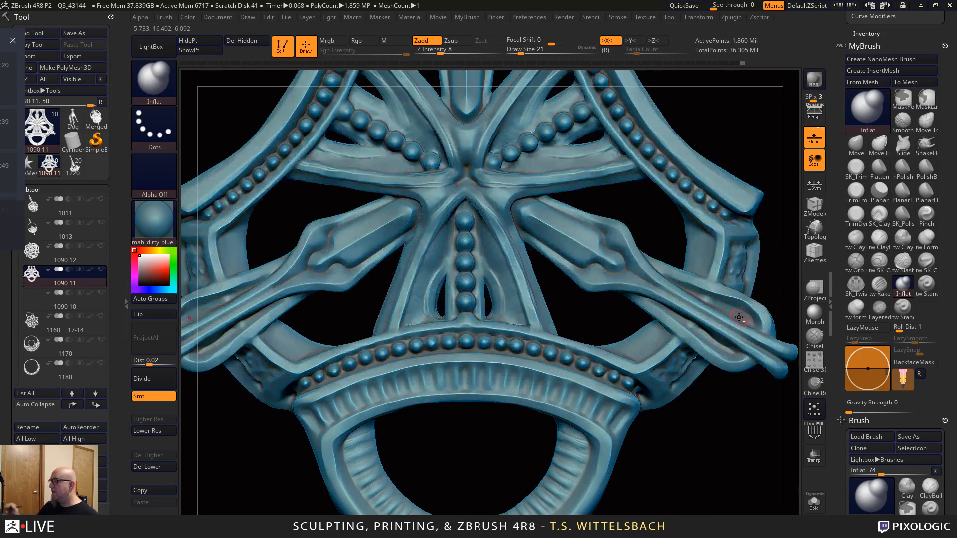
alt+drag(742, 118, 625, 292)
key(w)
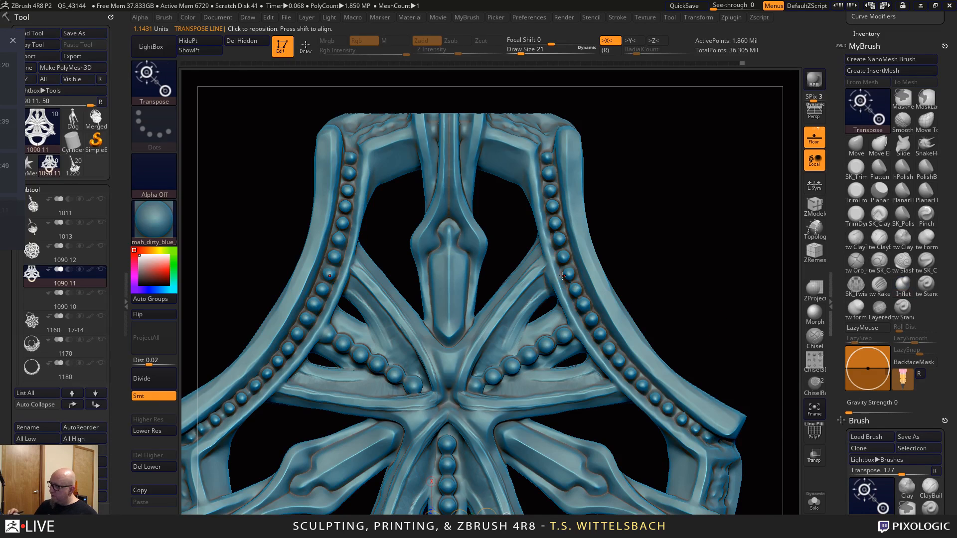
mouse_move(507, 283)
mouse_down()
mouse_move(557, 328)
mouse_move(542, 302)
mouse_move(508, 298)
mouse_move(546, 325)
mouse_move(565, 321)
mouse_move(559, 333)
mouse_move(535, 296)
mouse_up()
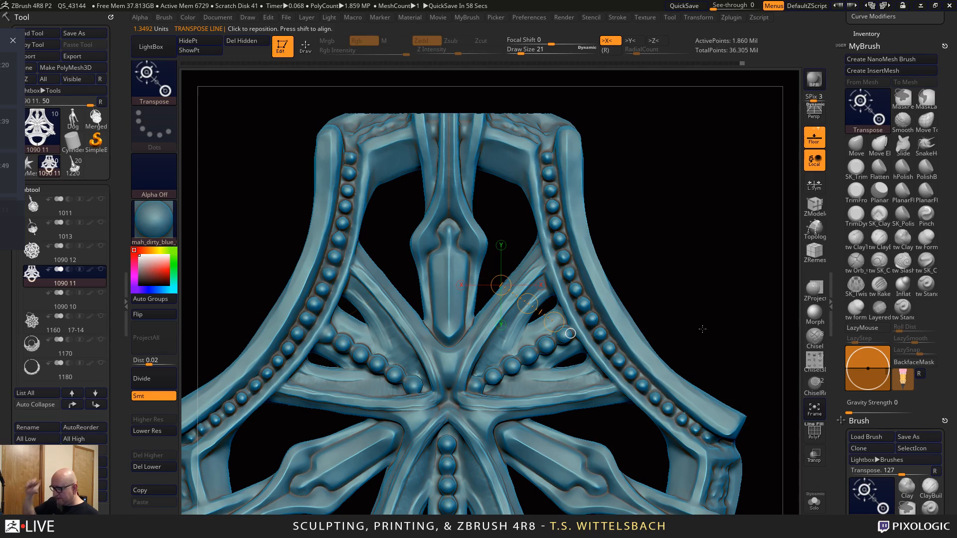
alt+drag(724, 330, 688, 341)
Unhide the rest of subtool 1090 11 and merge it with subtool 1090 12
ctrl+shift+click(691, 350)
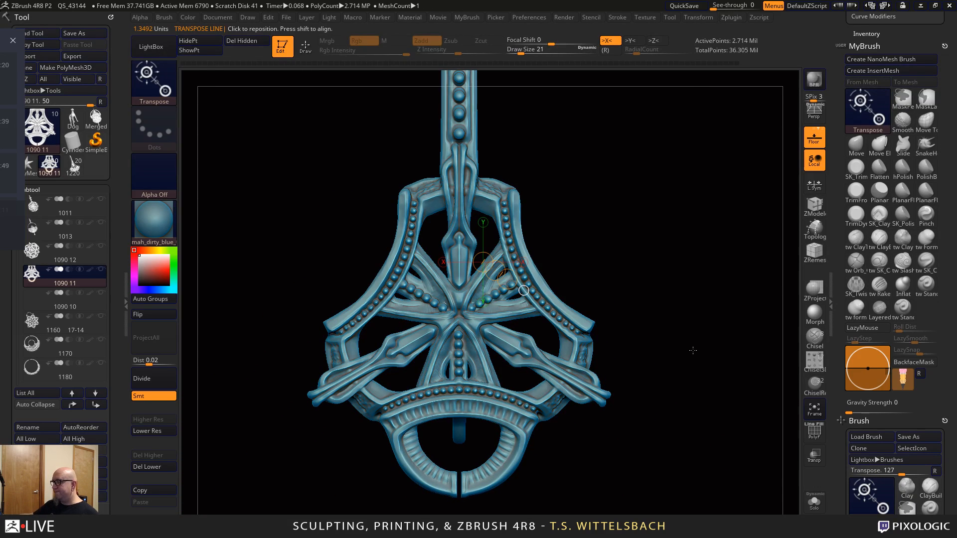
drag(648, 454, 458, 465)
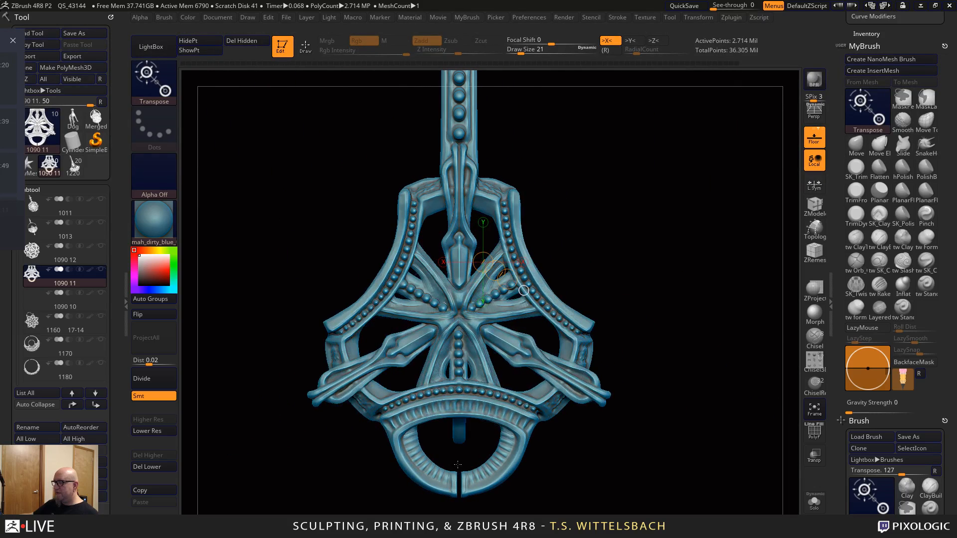
click(31, 252)
key(f)
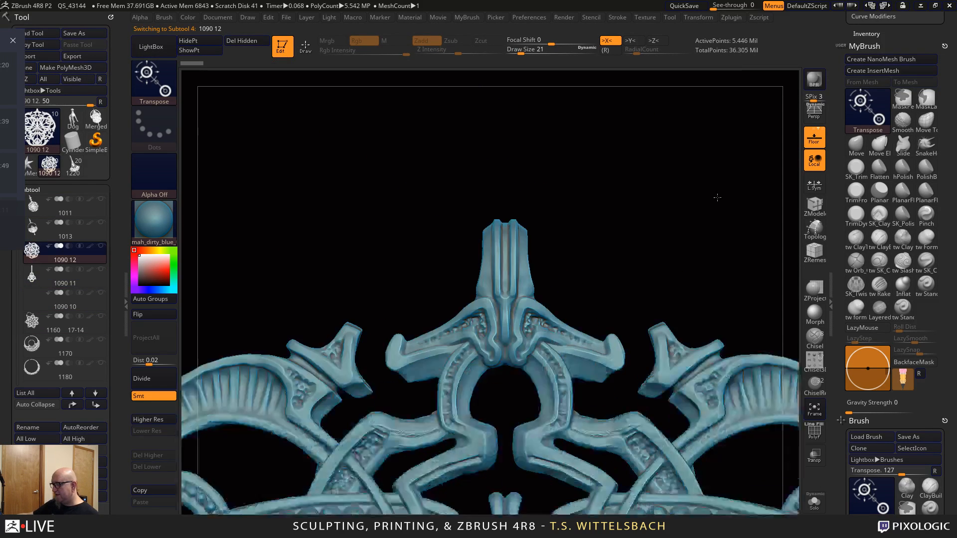
alt+drag(766, 400, 786, 448)
alt+drag(764, 514, 715, 514)
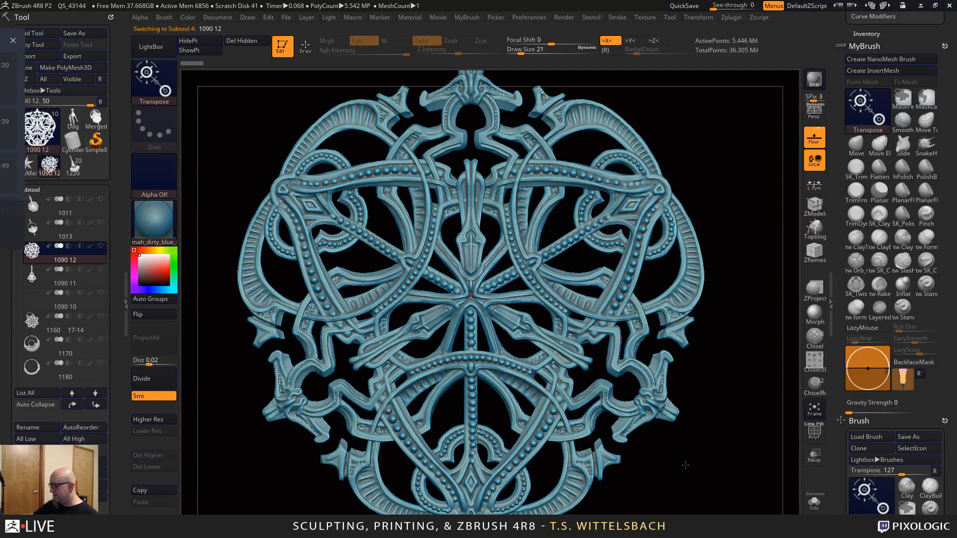
alt+drag(736, 405, 734, 417)
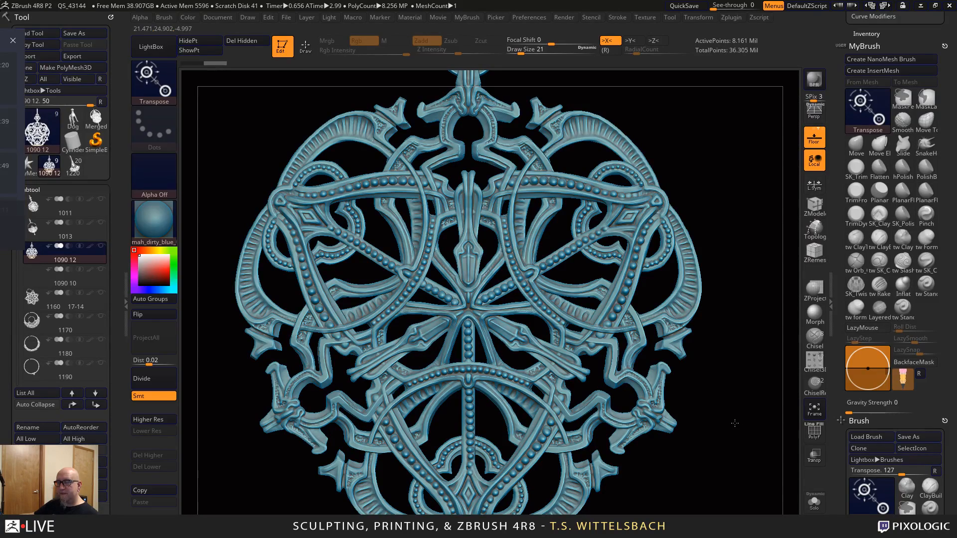
Examine the merged ornament from both sides, checking its interlaced bands, bead rows and the link to the pendant above
alt+drag(734, 424, 737, 432)
alt+drag(740, 354, 741, 442)
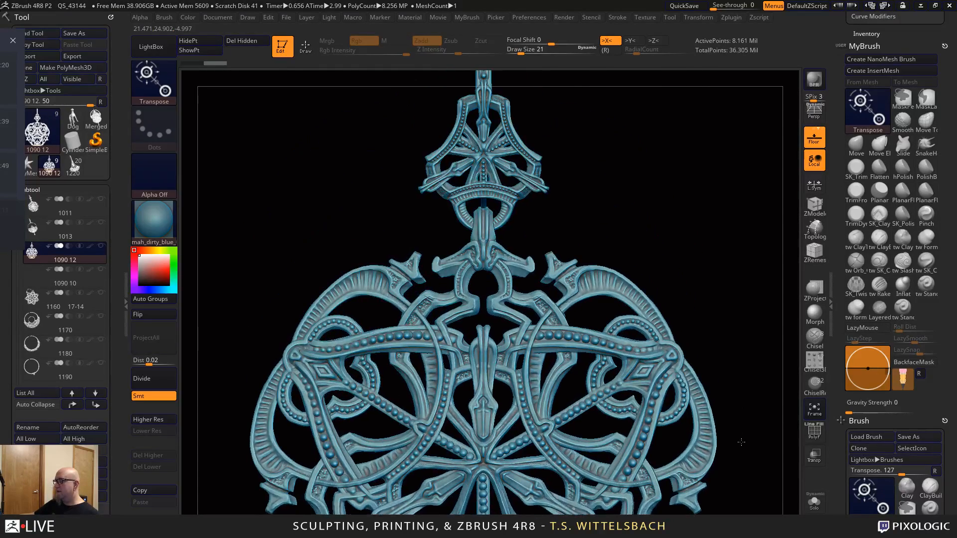
alt+drag(783, 315, 785, 422)
drag(738, 402, 707, 240)
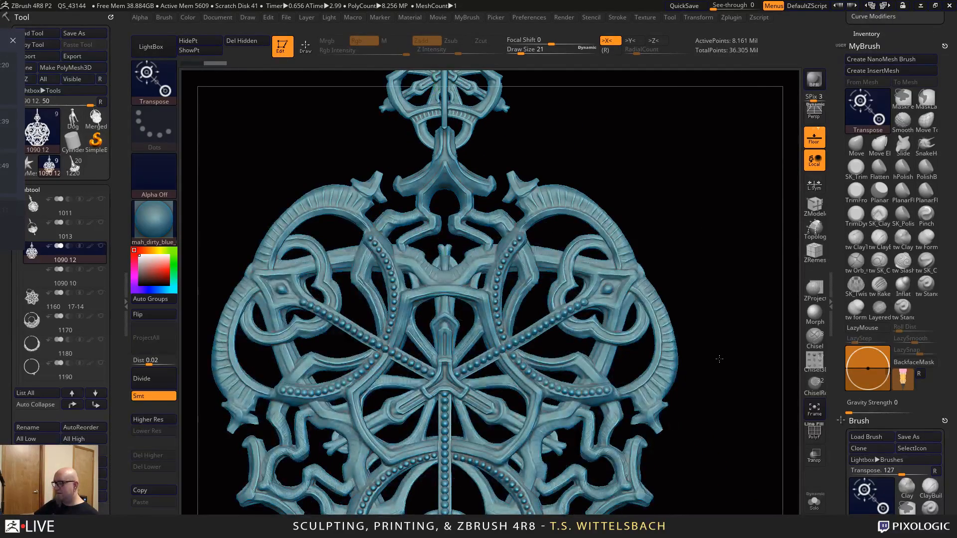
alt+drag(719, 359, 723, 265)
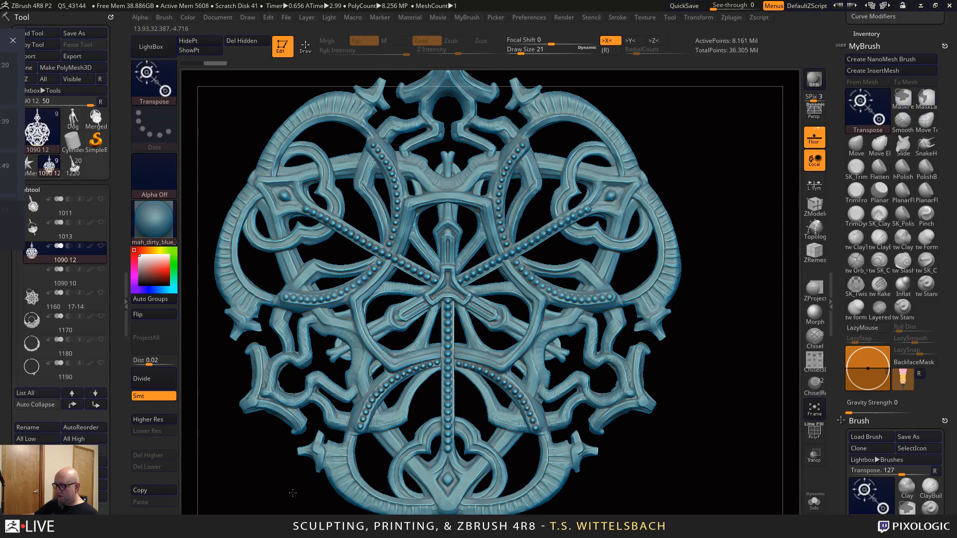
alt+drag(682, 425, 697, 476)
alt+drag(770, 490, 767, 420)
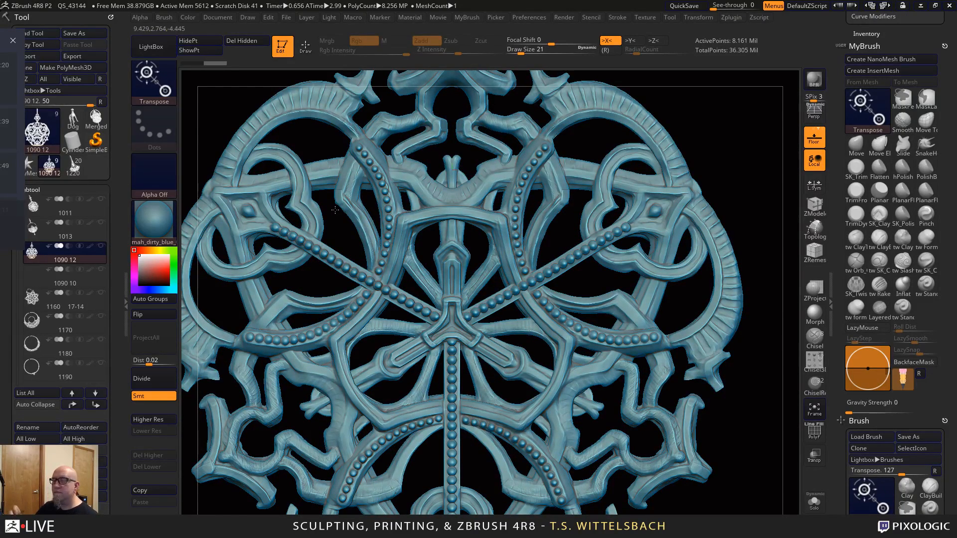
Work over the spokes radiating from the central emblem with the tw ClayTubes brush and smooth their surfaces
click(855, 240)
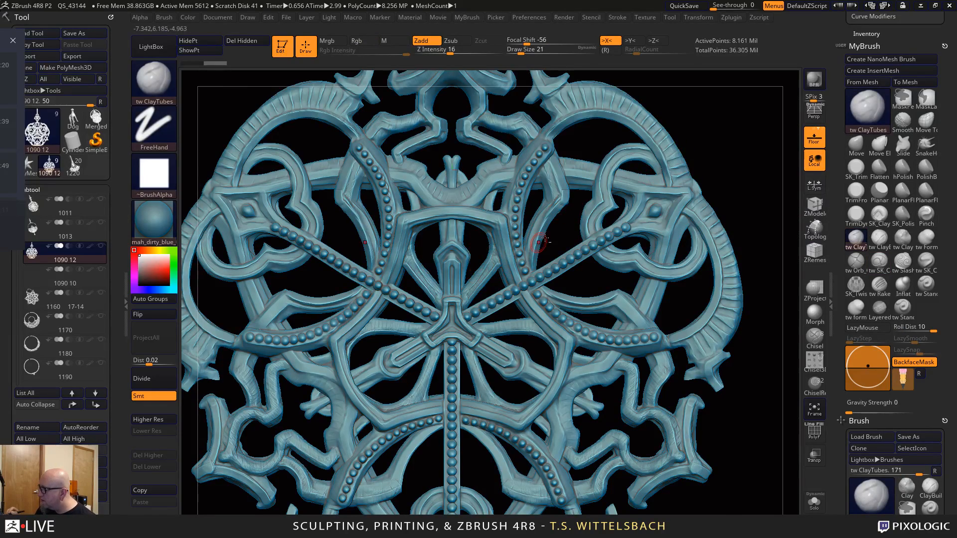
alt+drag(717, 226, 696, 378)
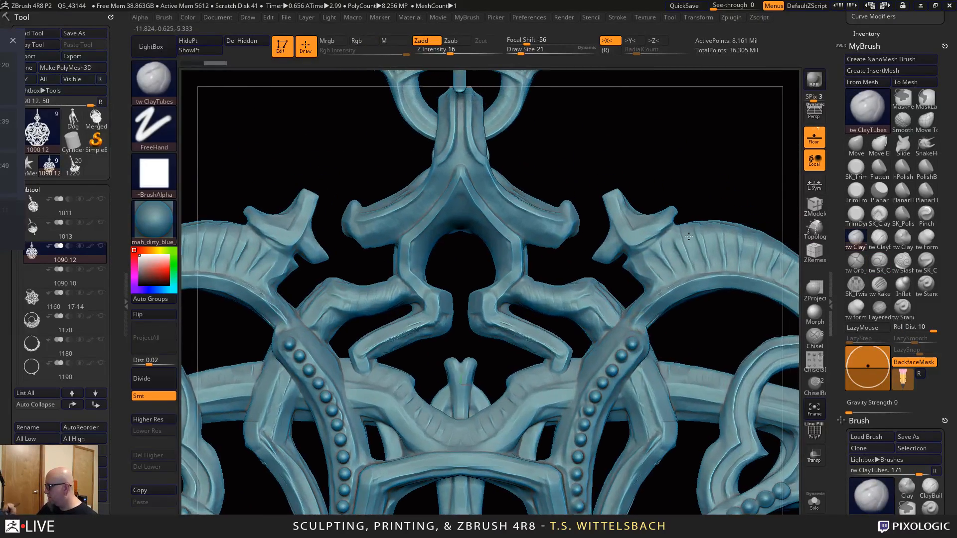
alt+drag(708, 319, 660, 316)
alt+drag(667, 264, 663, 209)
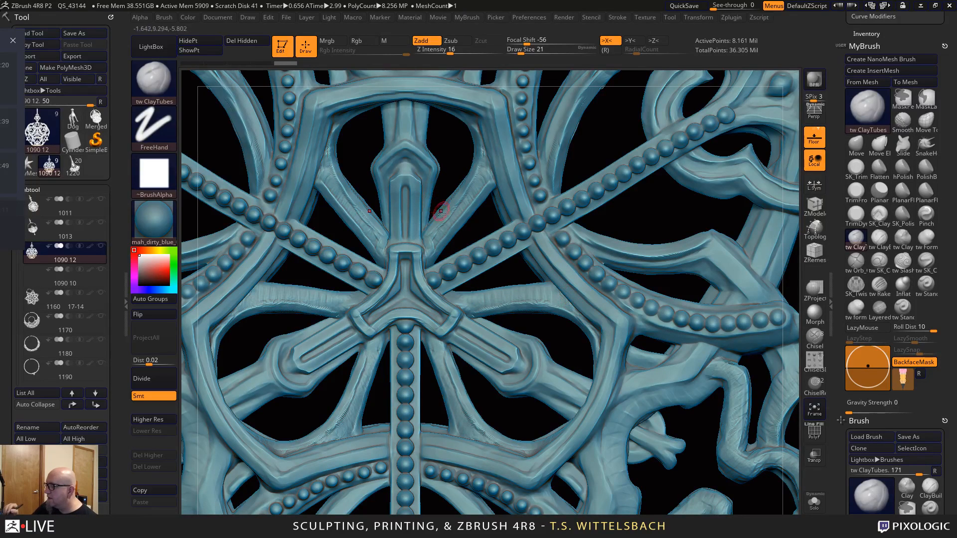
key(shift)
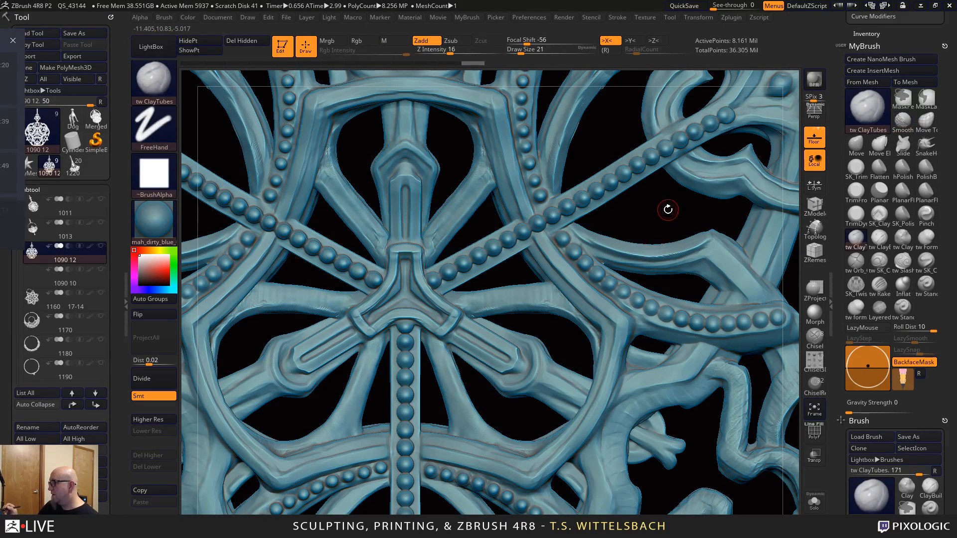
alt+drag(668, 209, 567, 123)
alt+drag(589, 417, 692, 395)
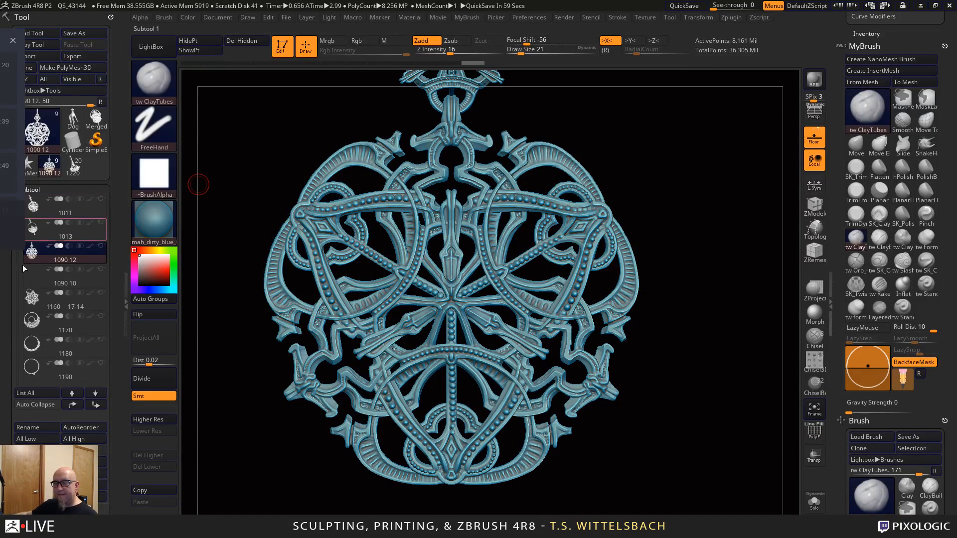
Delete the leftover subtool 1090 10
click(65, 277)
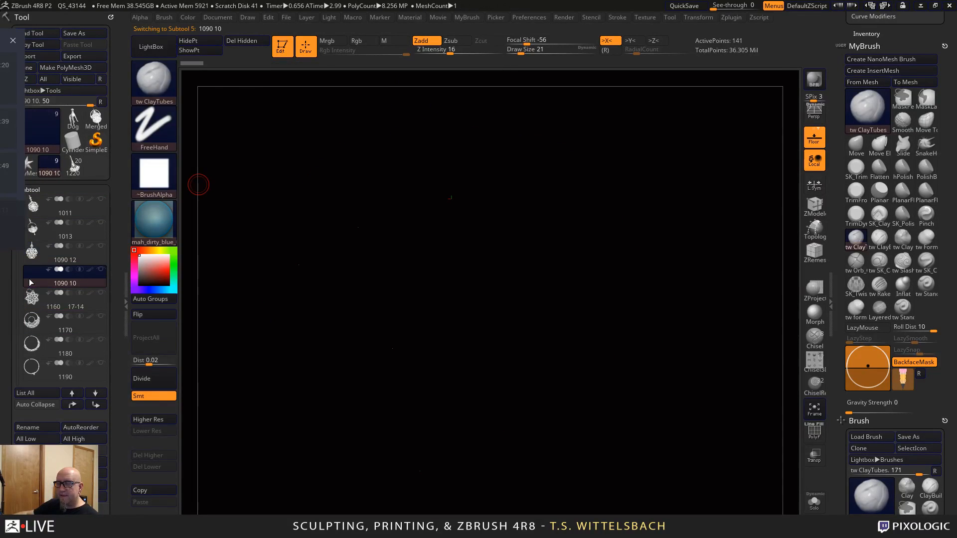
click(814, 411)
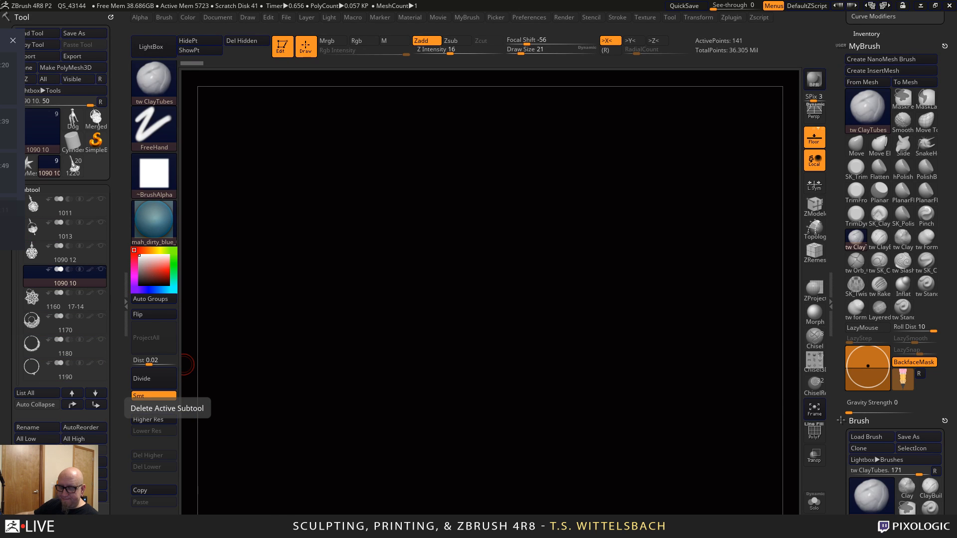
click(37, 491)
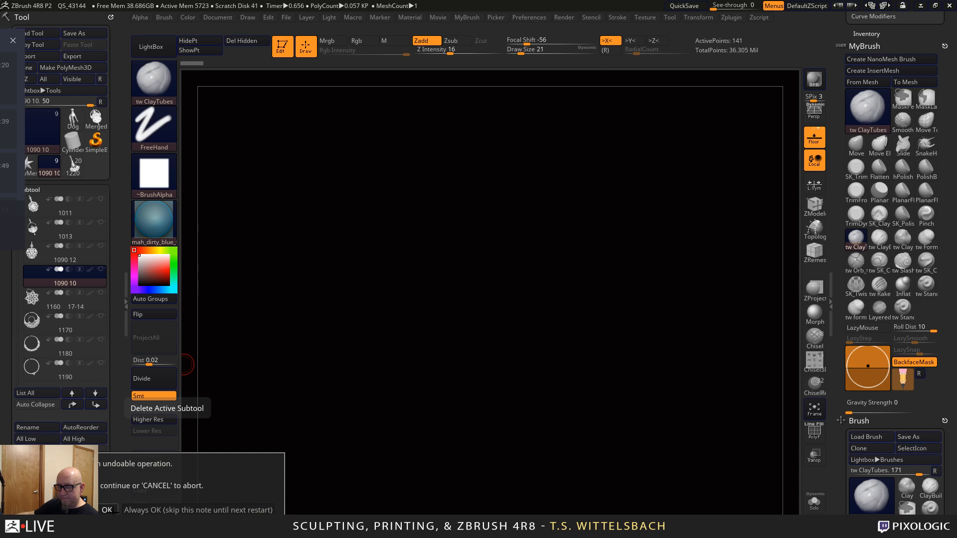
click(108, 510)
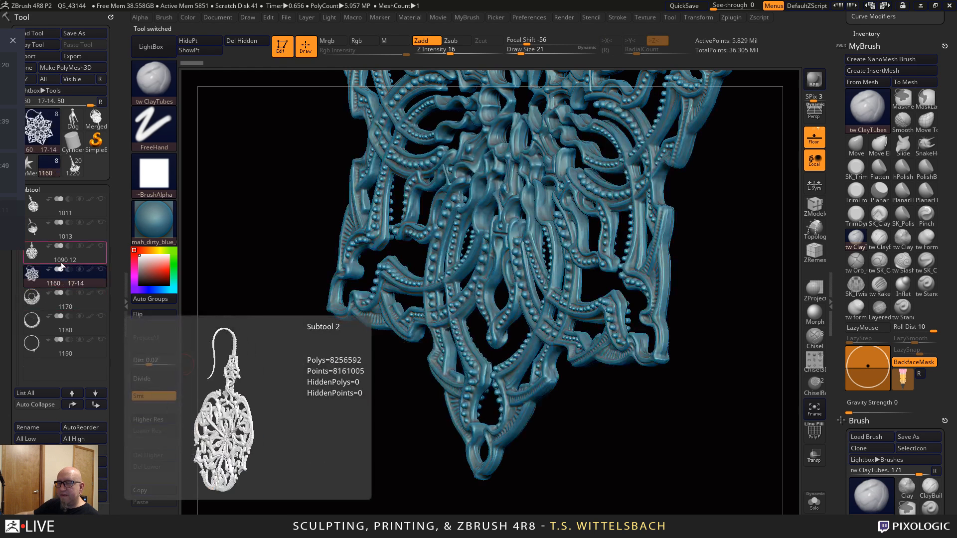
Rename the merged subtool 1090 12 as 1090
click(61, 260)
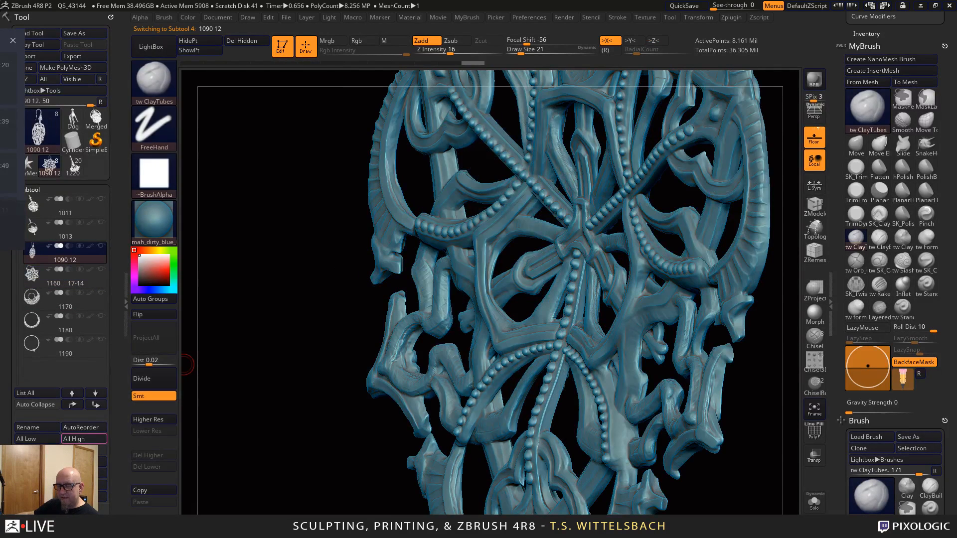
click(39, 429)
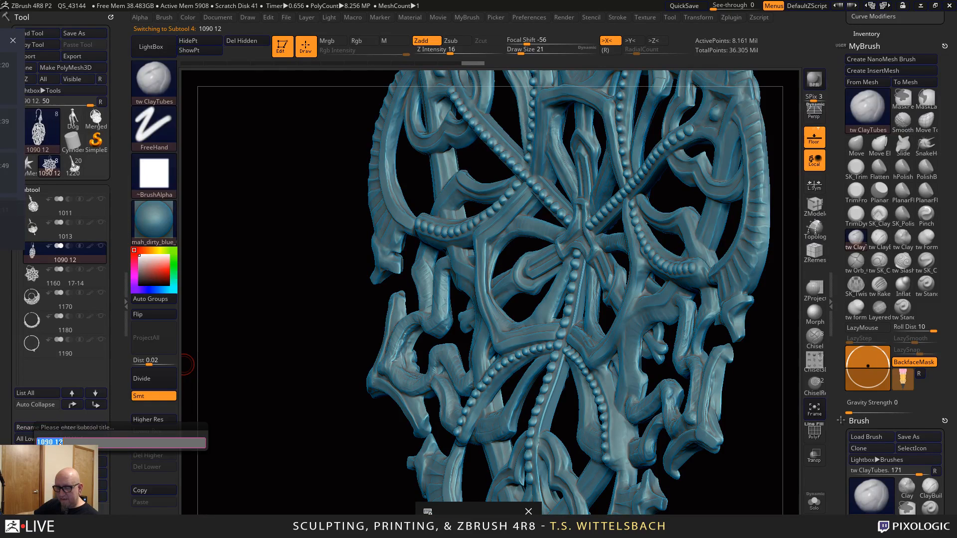
key(BackSpace)
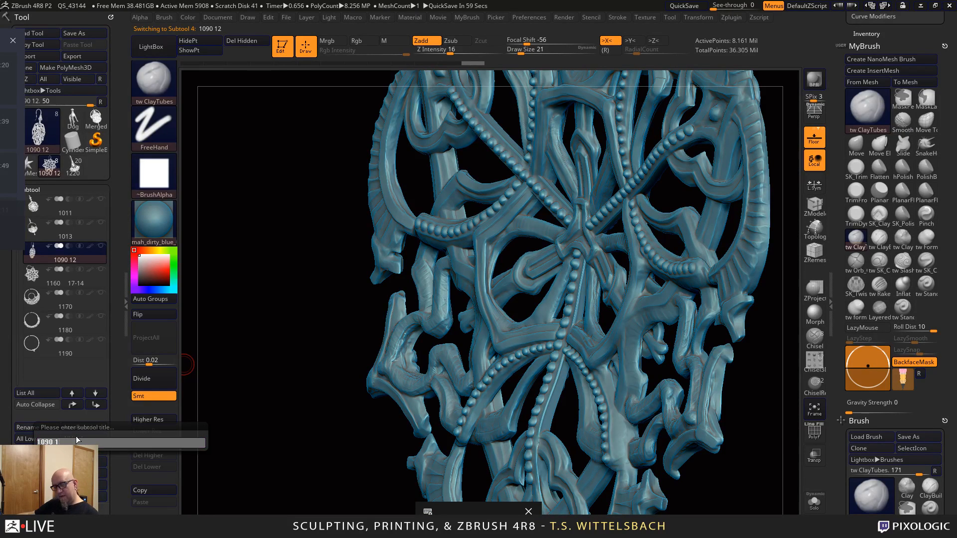
key(BackSpace)
key(BackSpace)
key(Return)
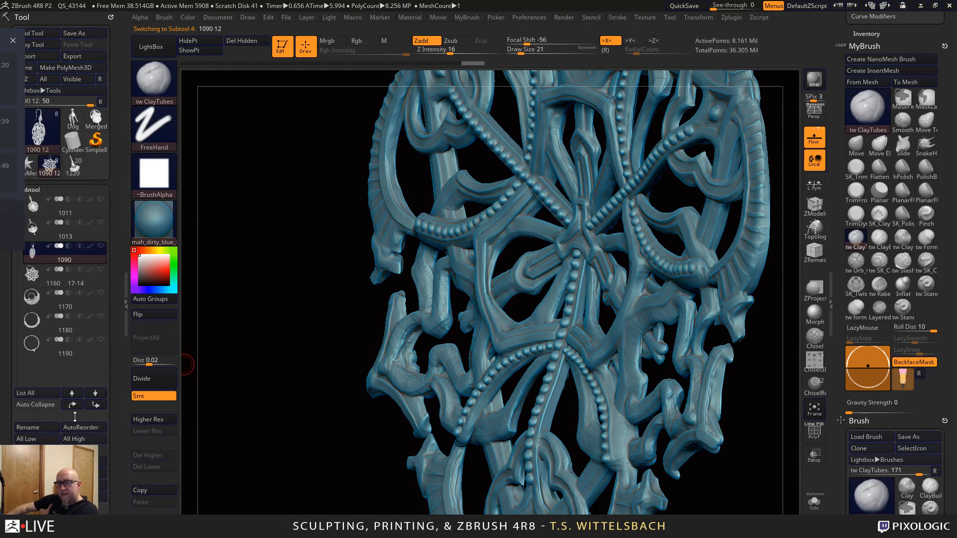
Switch to subtool 1160 17-14 and examine its central ring of hearts, wavy strands and beaded bands
alt+drag(309, 382, 247, 231)
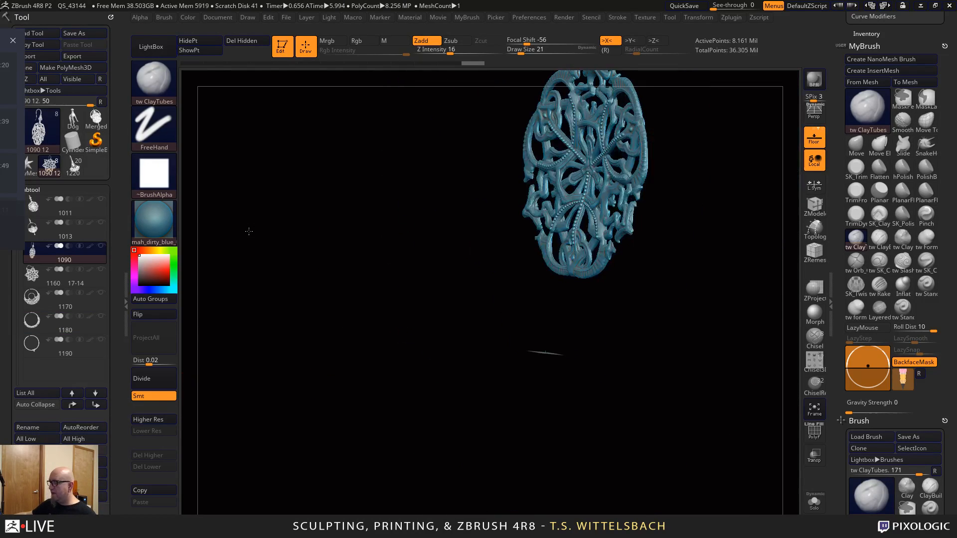
drag(282, 371, 292, 479)
drag(344, 434, 264, 376)
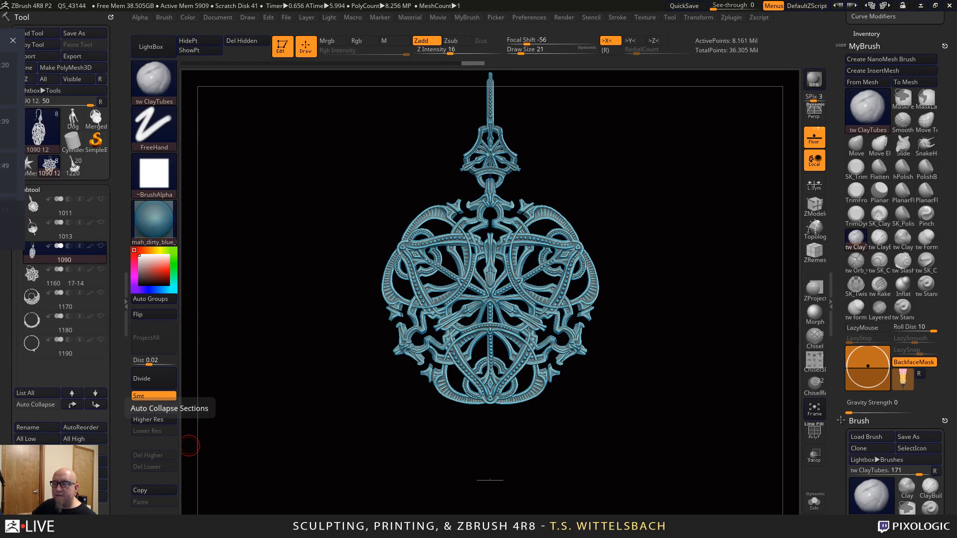
mouse_move(32, 281)
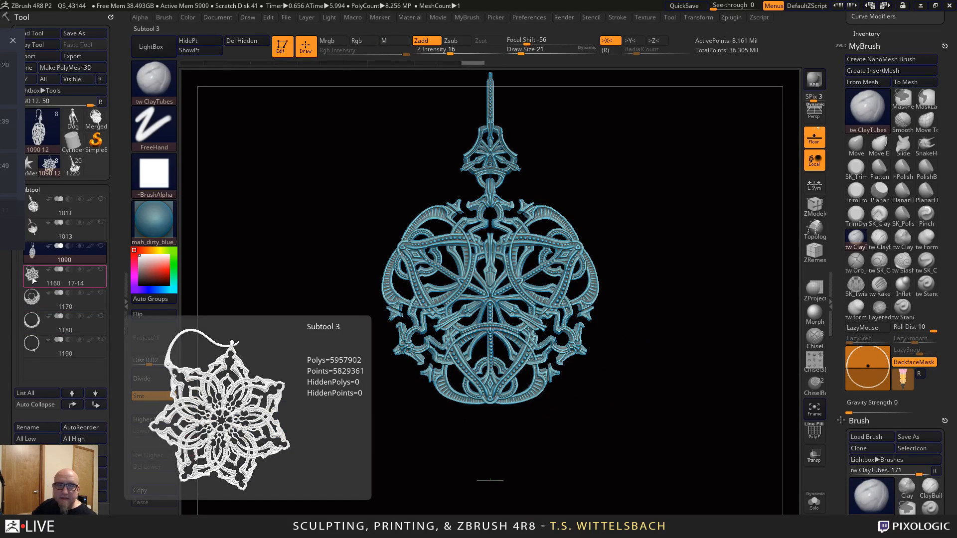
click(33, 280)
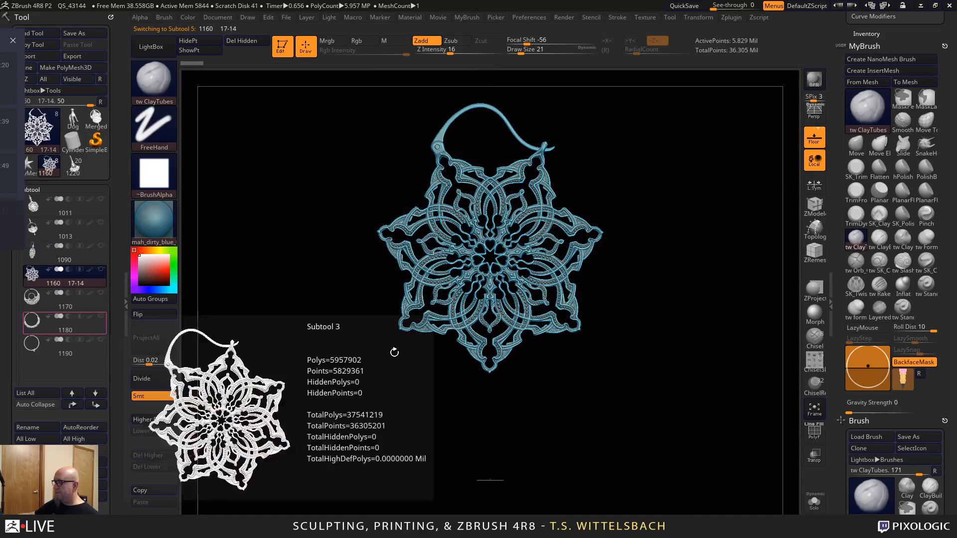
alt+drag(482, 415, 701, 537)
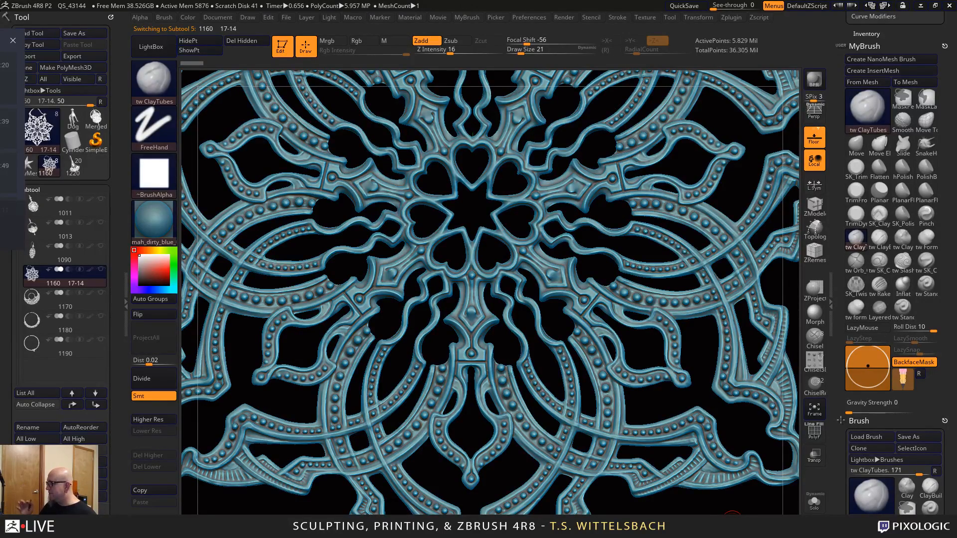
alt+drag(696, 339, 764, 139)
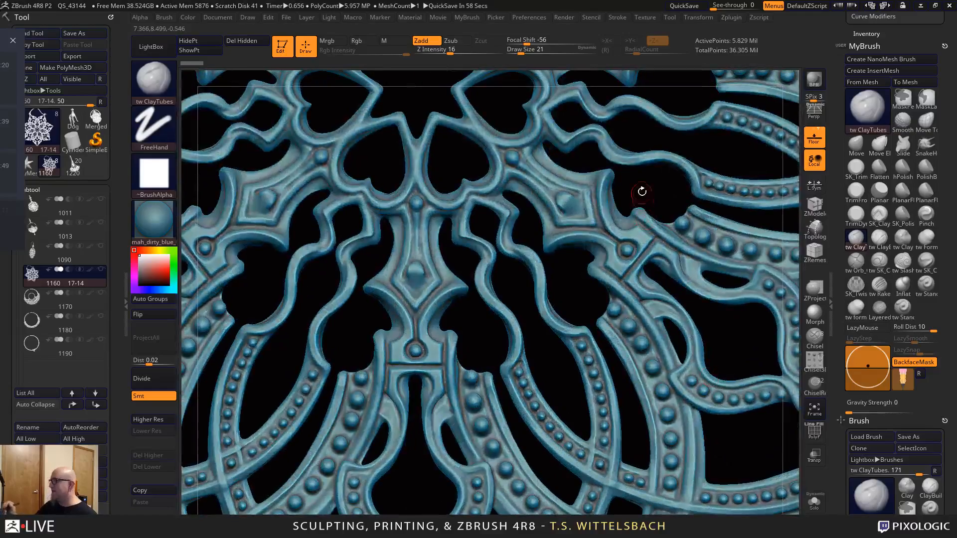
alt+drag(656, 234, 667, 290)
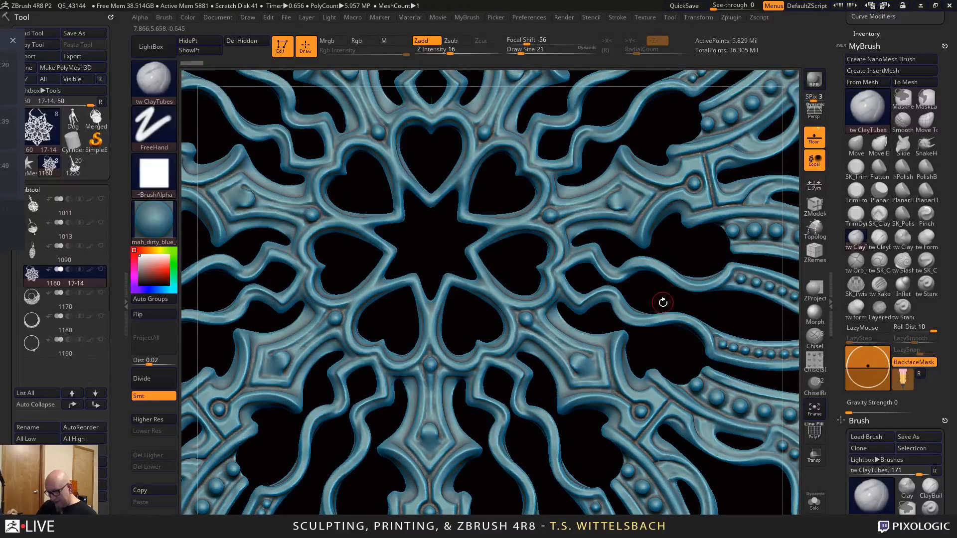
Measure across the wavy strands beside the ring of hearts with Transpose lines
key(w)
mouse_move(657, 334)
alt+mouse_down()
mouse_move(658, 362)
mouse_move(688, 391)
alt+mouse_up()
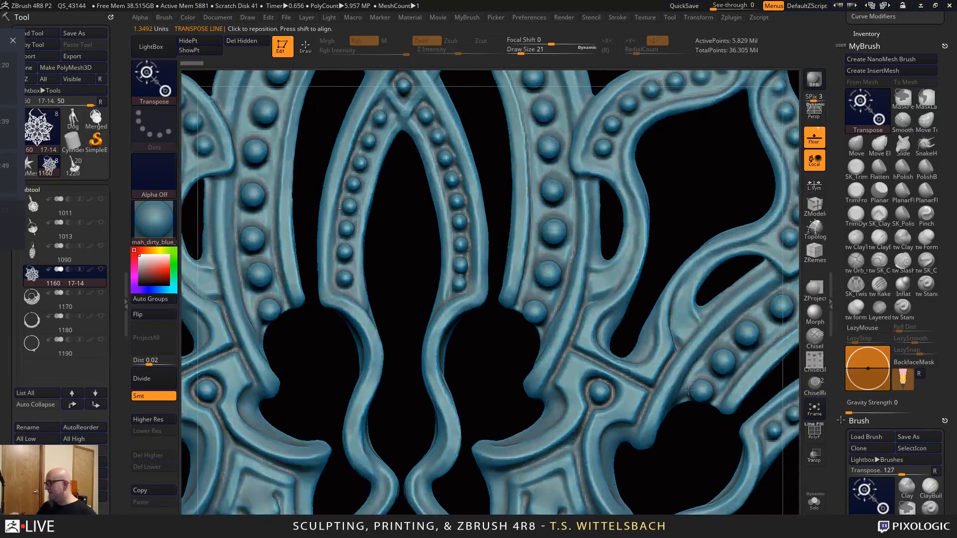
alt+drag(663, 459, 640, 228)
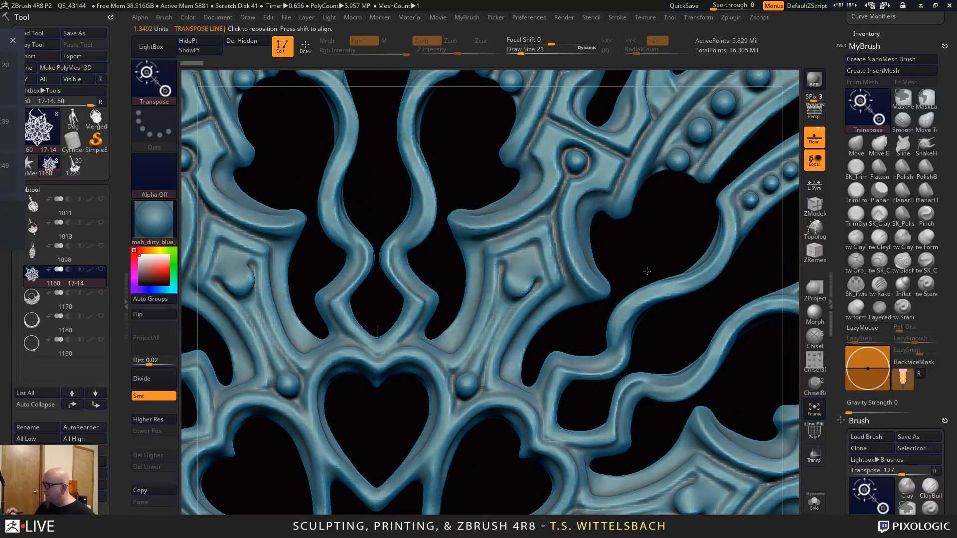
mouse_move(670, 280)
mouse_down()
mouse_move(694, 343)
mouse_move(700, 324)
mouse_move(683, 267)
mouse_up()
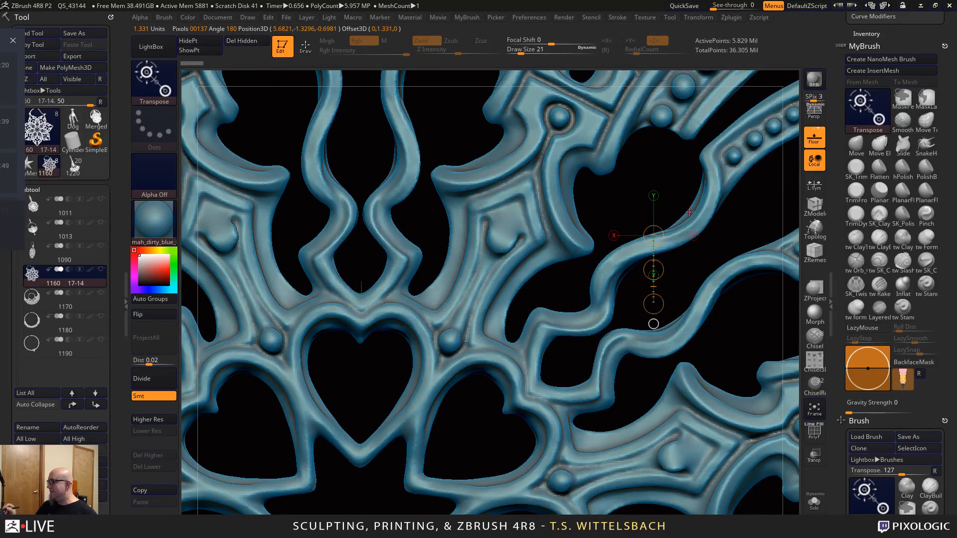
drag(690, 212, 714, 246)
alt+drag(744, 330, 621, 506)
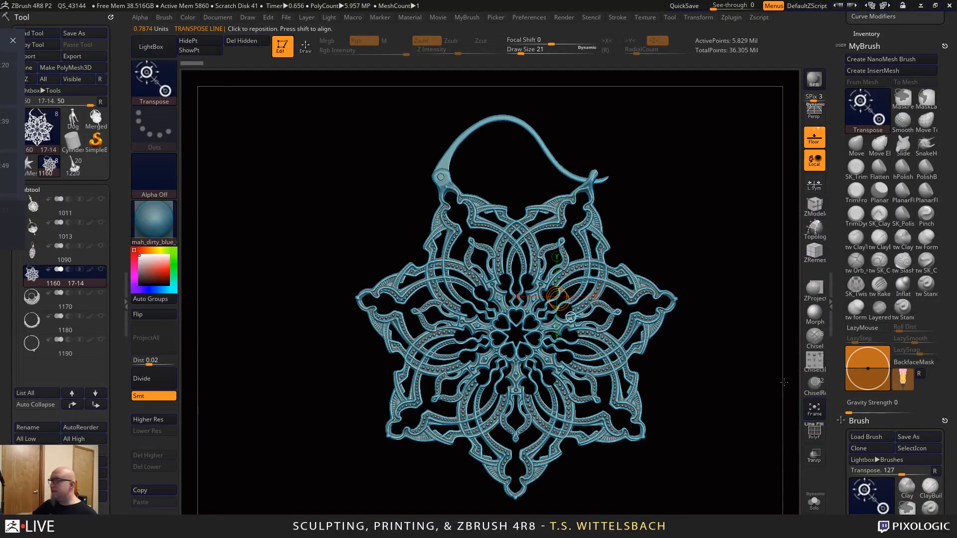
Update the 3D Print Hub size ratios for subtool 1160 17-14, choosing 51.37 x 61.31 x 3.88 mm
drag(837, 84, 832, 300)
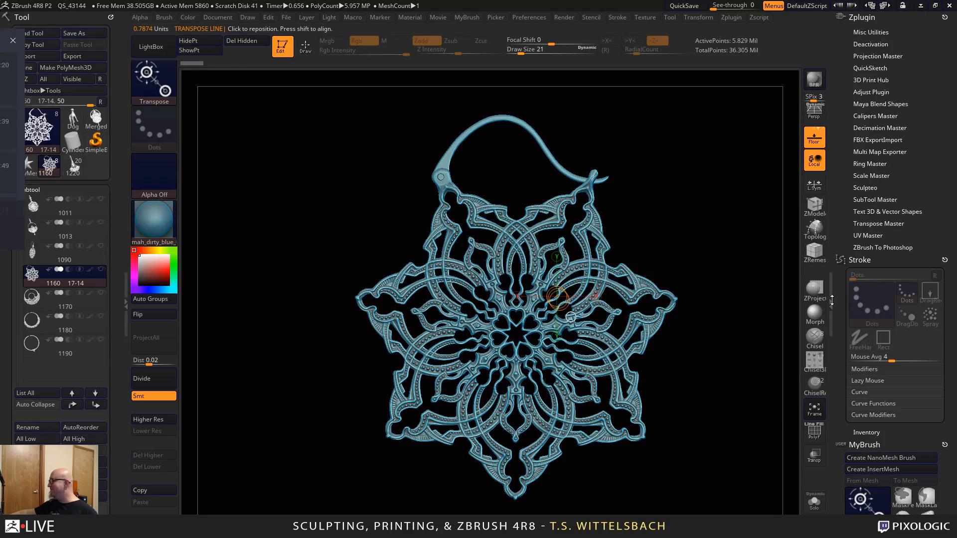
click(874, 80)
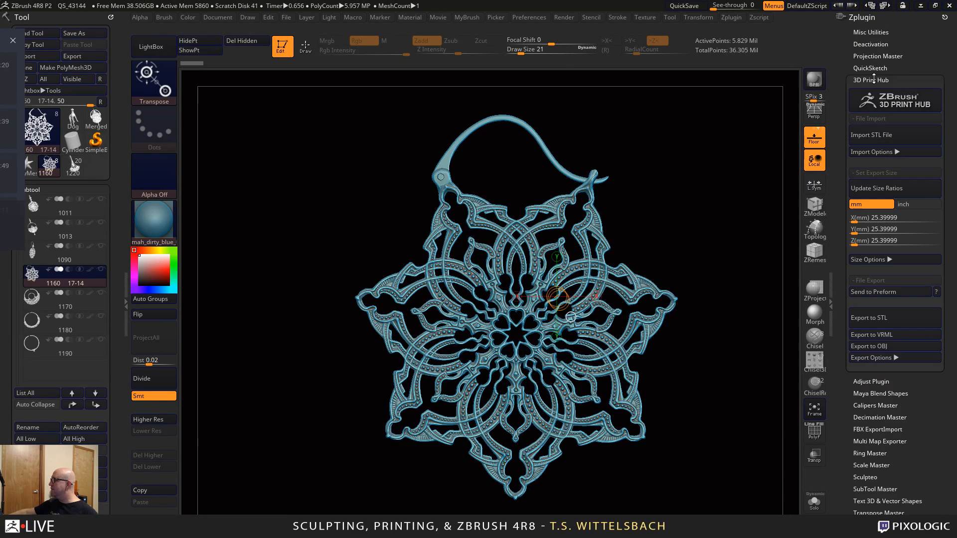
click(911, 190)
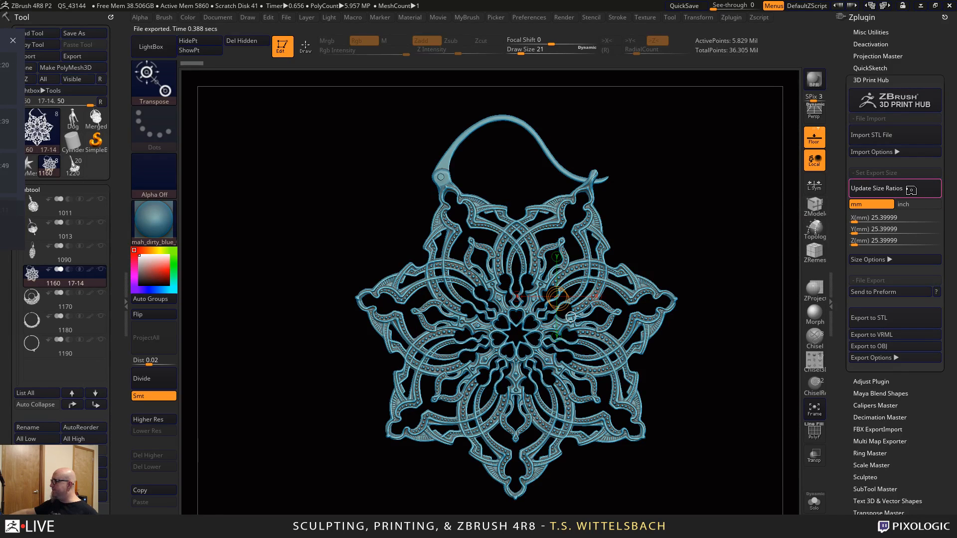
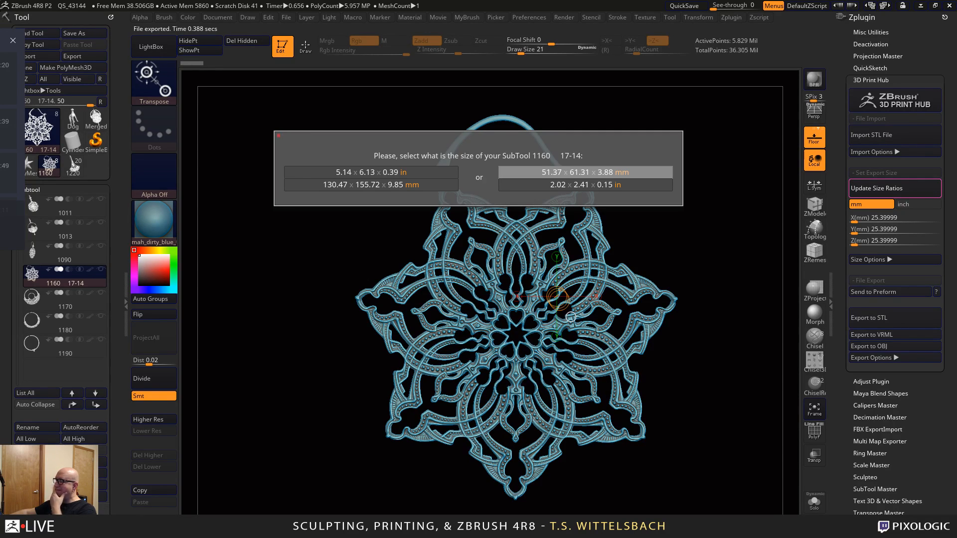
click(643, 172)
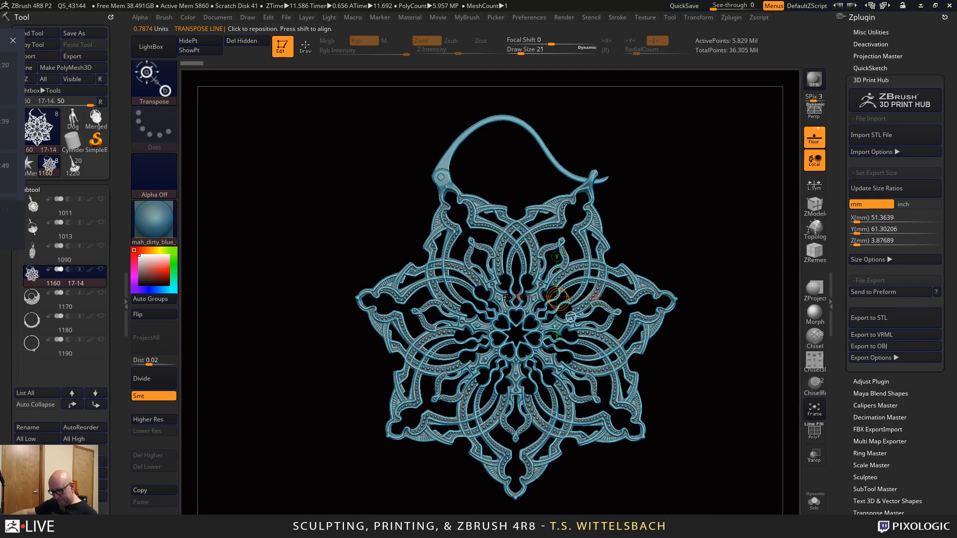
Try to scale the star-shaped earring up uniformly with the gizmo centred on it, and undo the scaling
key(y)
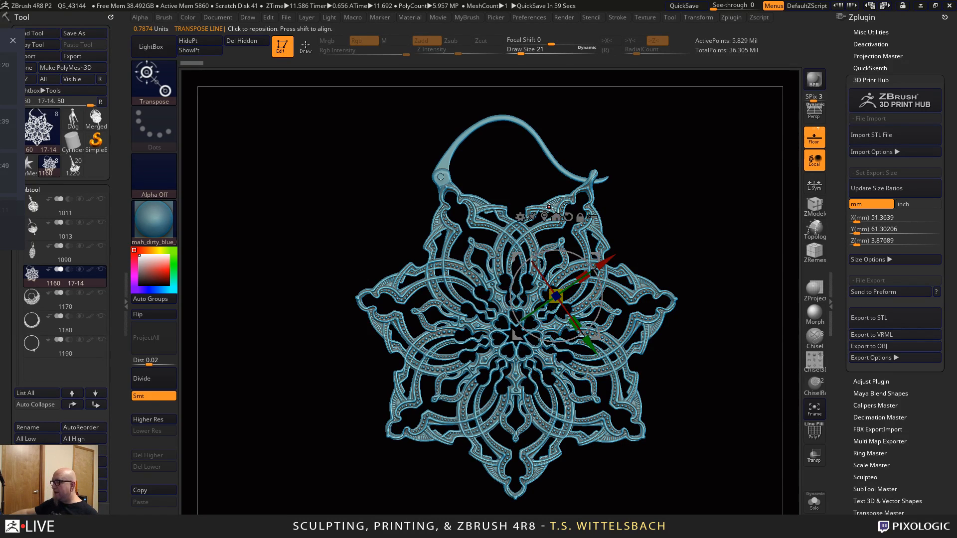
click(545, 217)
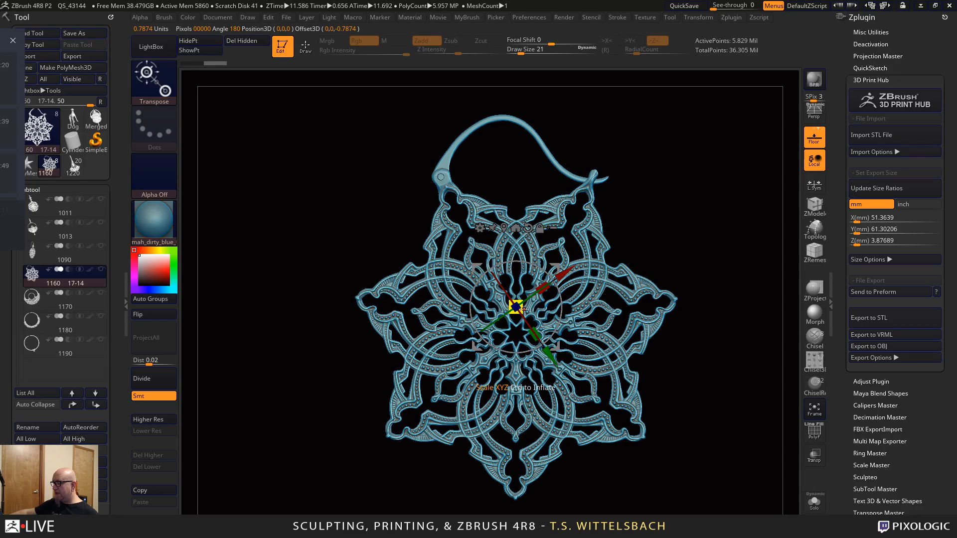
drag(518, 307, 551, 329)
alt+drag(677, 354, 660, 324)
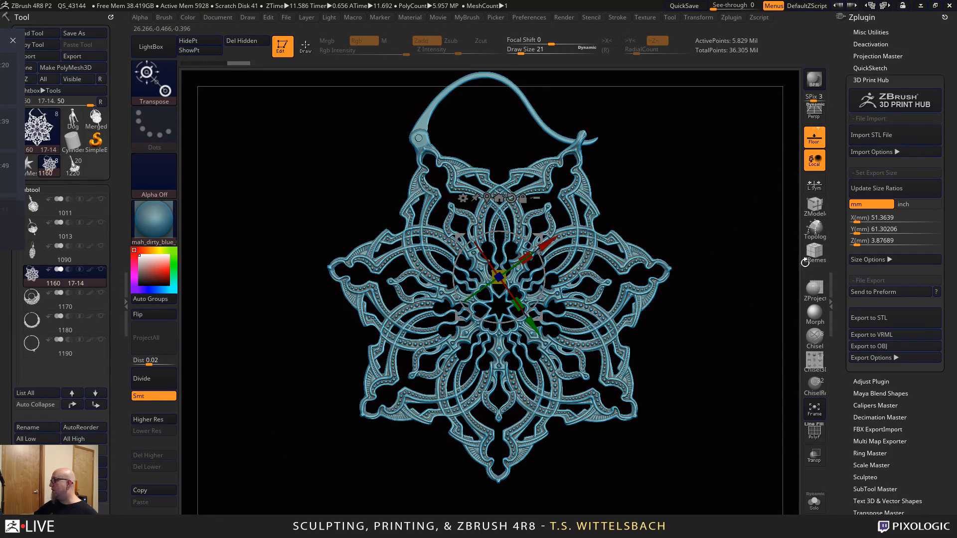
click(814, 205)
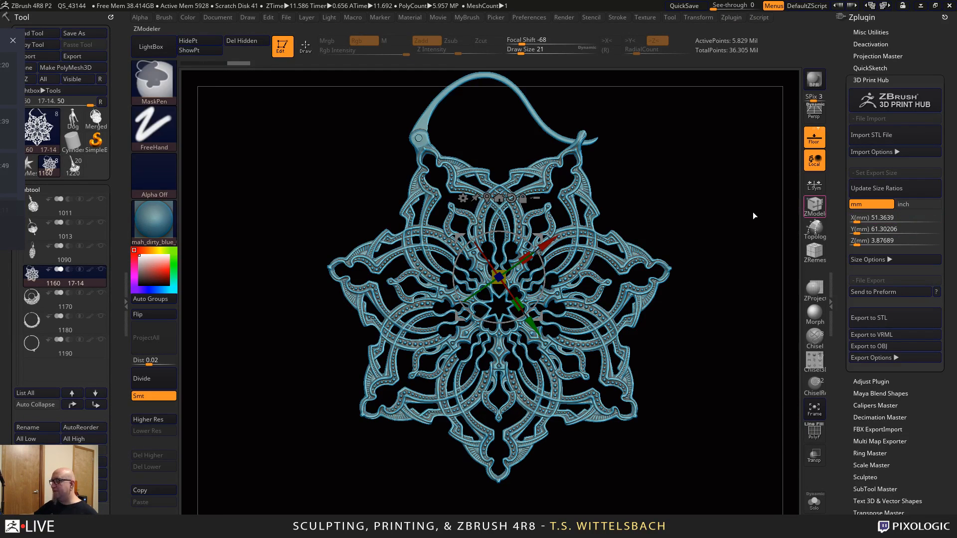
drag(755, 215, 723, 247)
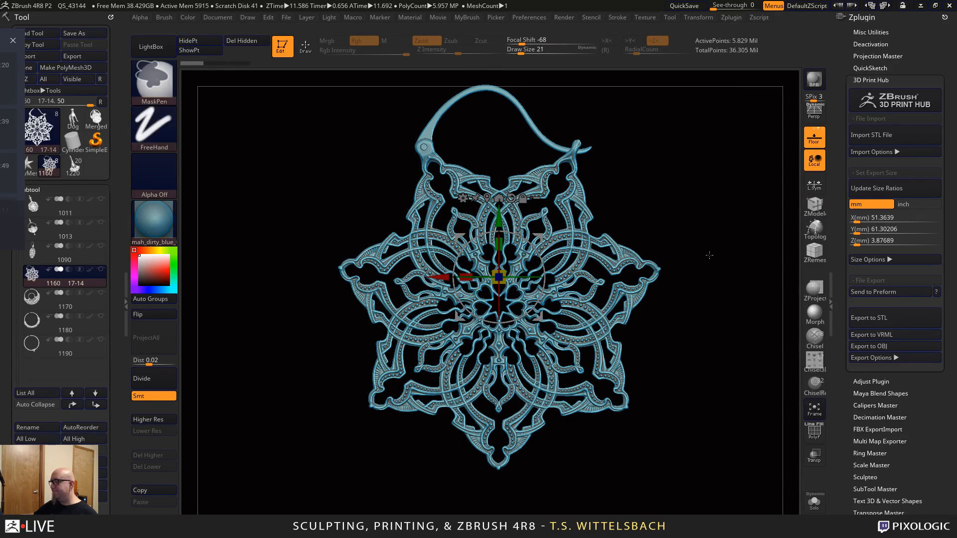
alt+drag(708, 305, 702, 436)
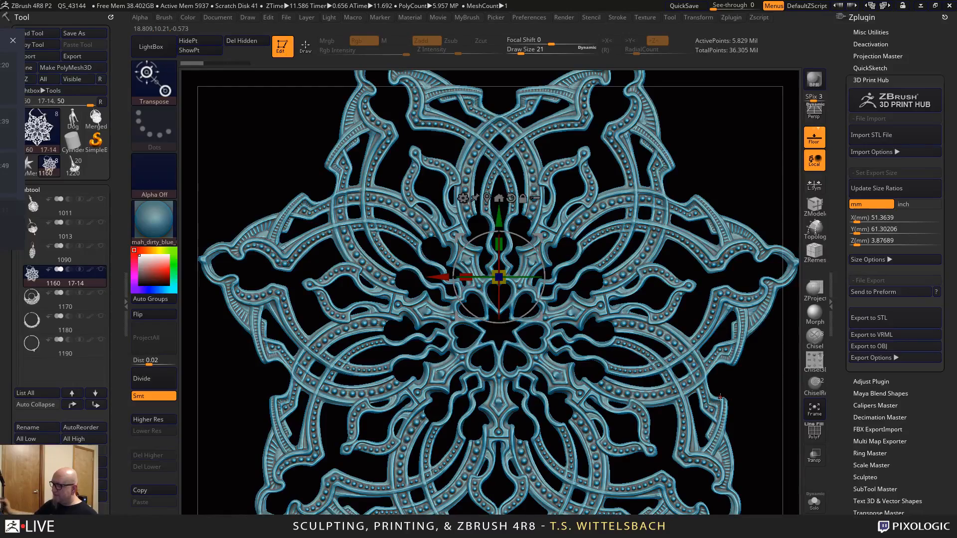
Measure the strand width beside the central ring of hearts and across the wavy strands above it with Transpose lines
key(q)
mouse_move(768, 445)
alt+mouse_down()
mouse_move(722, 427)
mouse_move(774, 498)
alt+mouse_up()
mouse_move(705, 400)
alt+mouse_down()
mouse_move(697, 374)
mouse_move(721, 363)
mouse_move(720, 352)
alt+mouse_up()
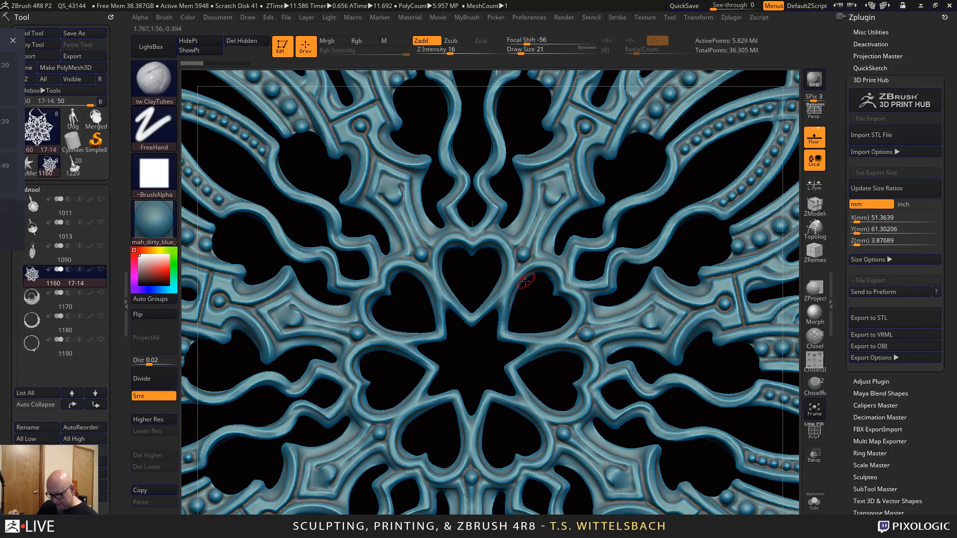
key(w)
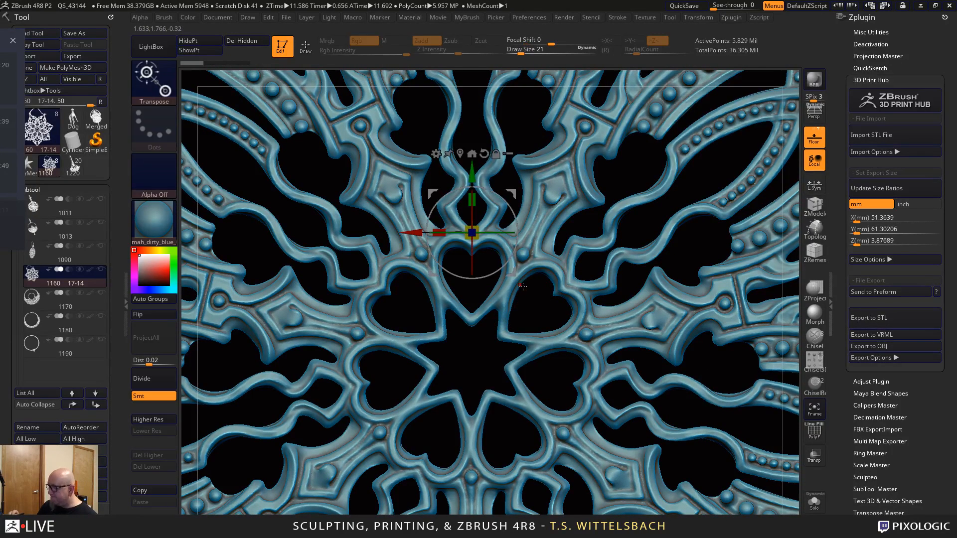
key(y)
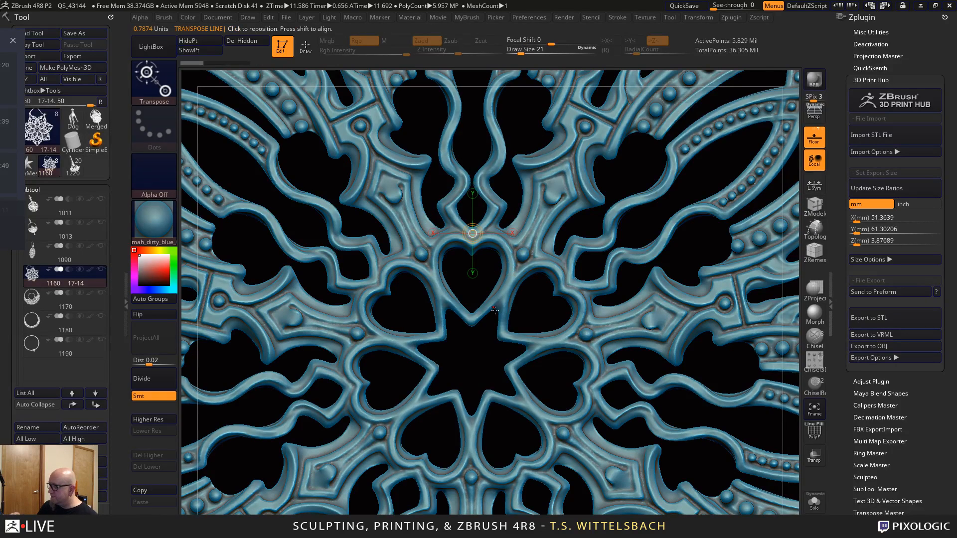
mouse_move(500, 315)
mouse_down()
mouse_move(561, 316)
mouse_move(534, 325)
mouse_up()
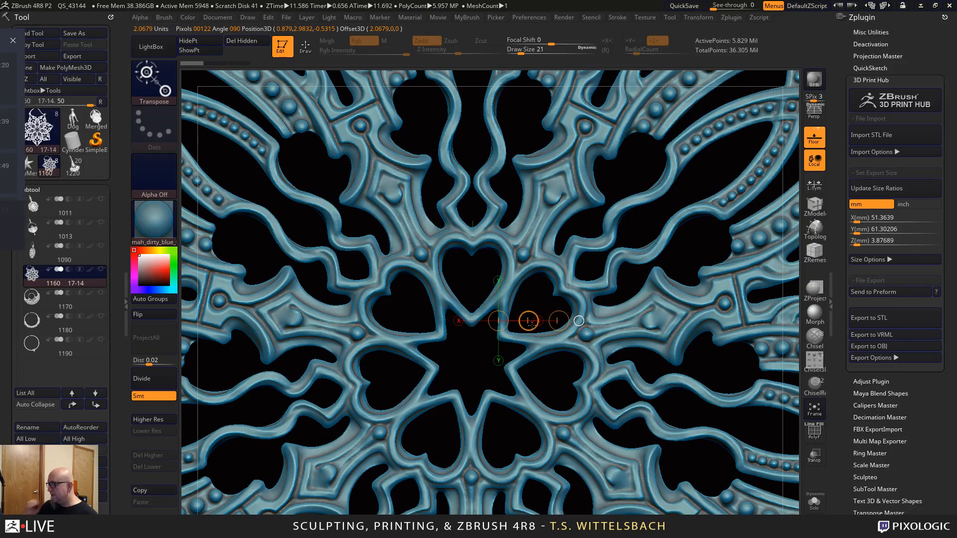
alt+right_drag(489, 122, 489, 222)
mouse_move(489, 223)
mouse_down()
mouse_move(537, 202)
mouse_move(519, 218)
mouse_up()
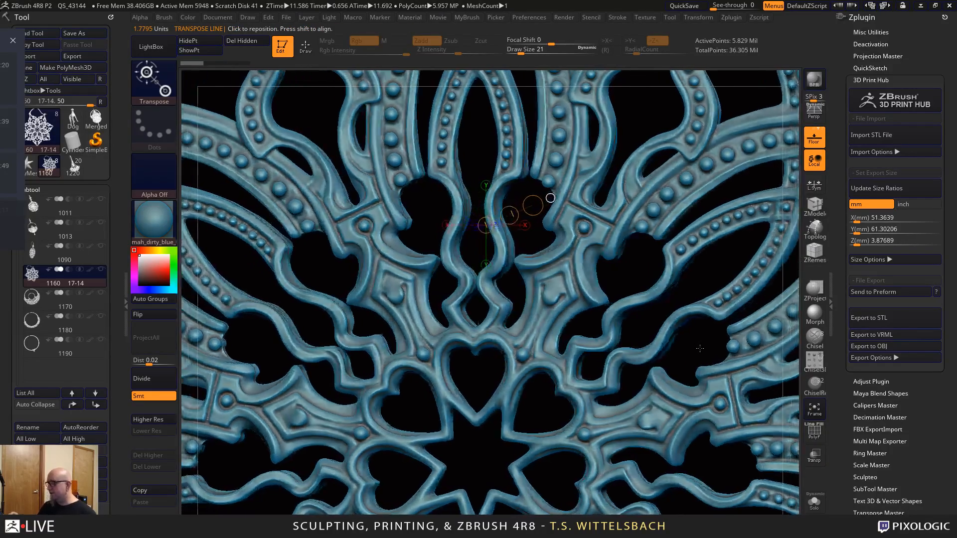
Measure across the lower drop-shaped ornament and the neighbouring beaded bands with Transpose lines
mouse_move(718, 467)
ctrl+right_down()
mouse_move(693, 406)
mouse_move(723, 453)
ctrl+right_up()
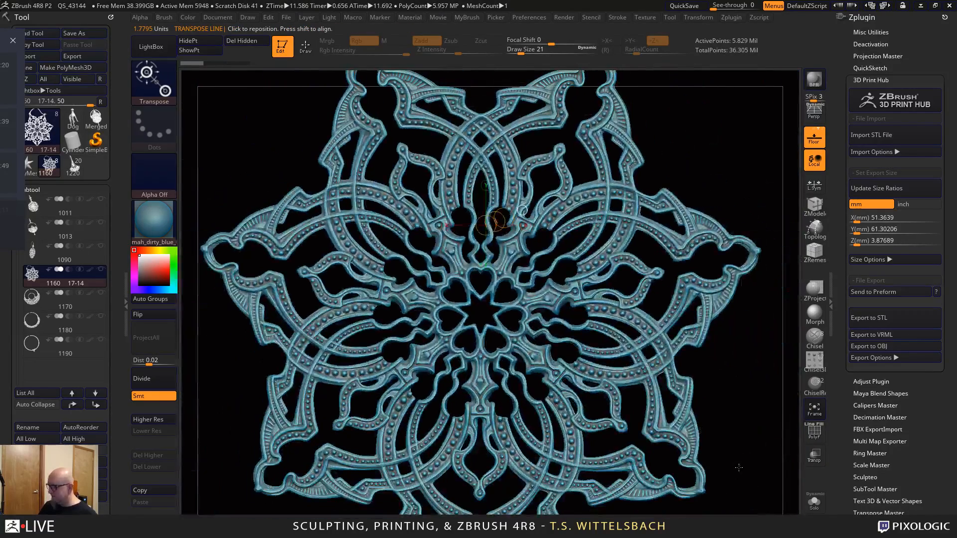
mouse_move(585, 453)
alt+right_down()
mouse_move(638, 354)
mouse_move(642, 447)
mouse_move(615, 147)
alt+right_up()
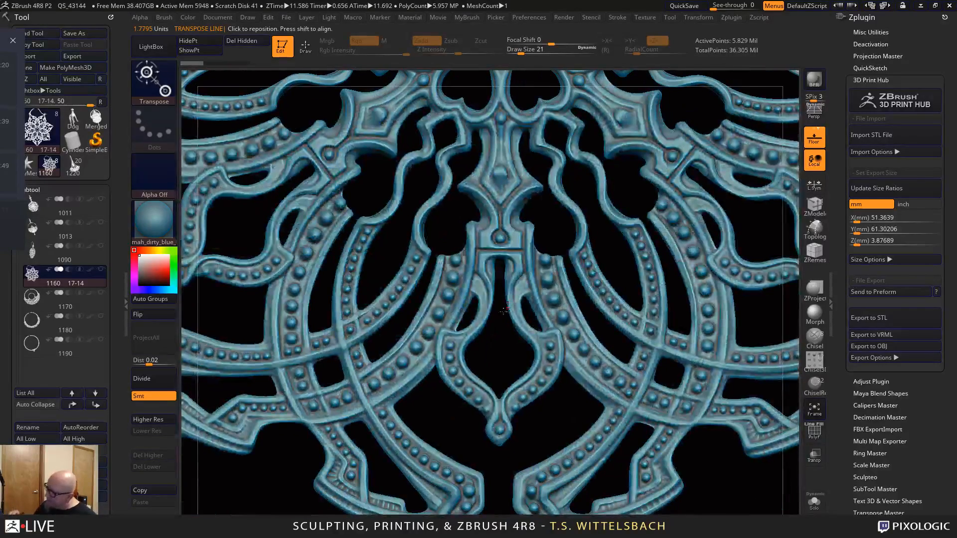
drag(511, 318, 553, 298)
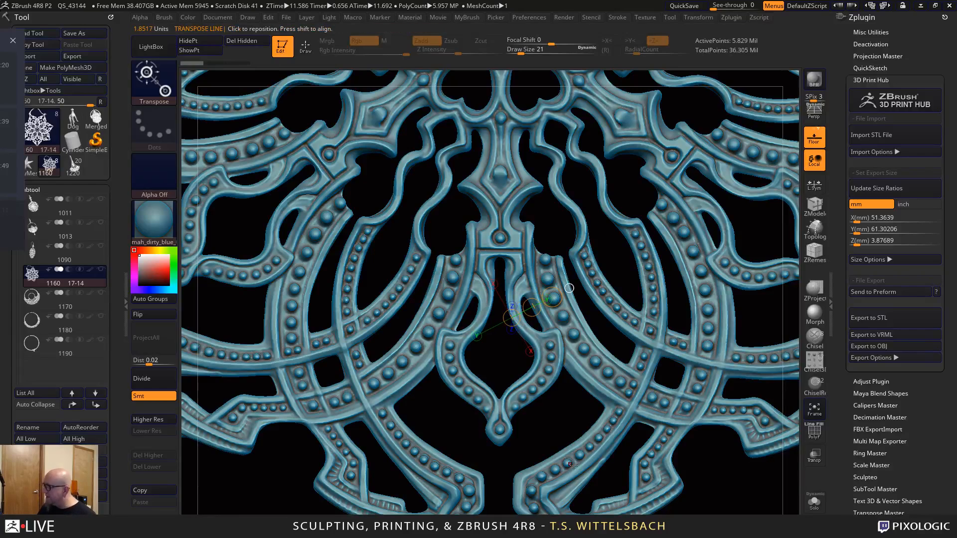
alt+right_drag(754, 510, 740, 465)
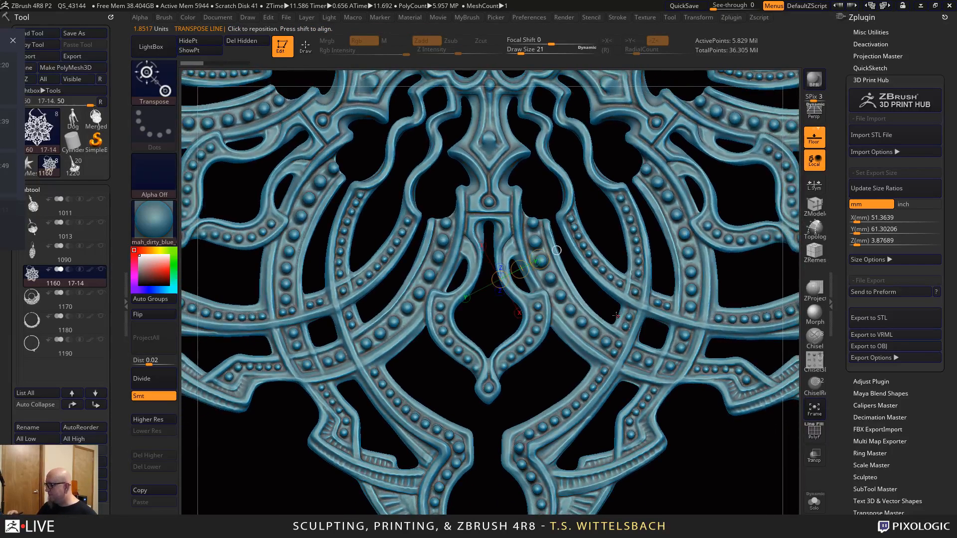
drag(617, 316, 684, 349)
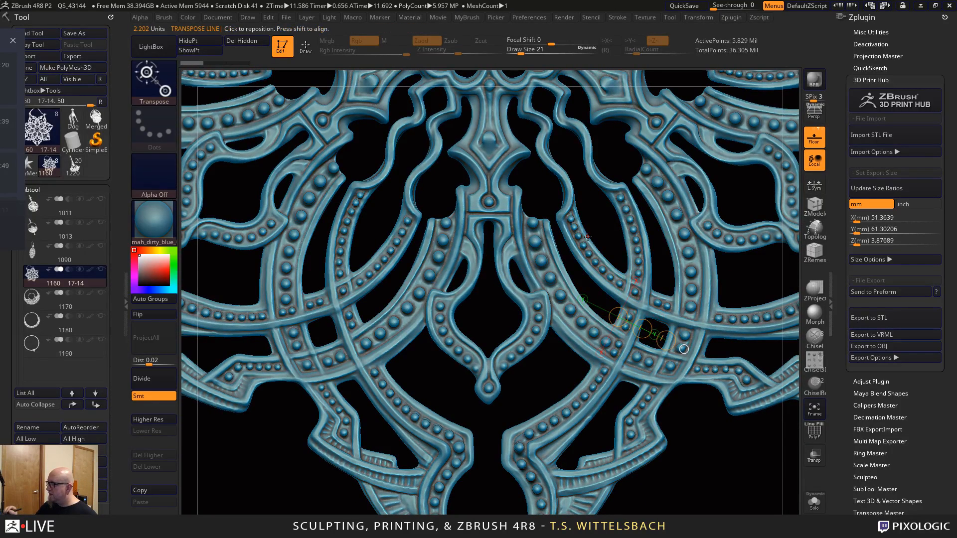
drag(588, 237, 536, 266)
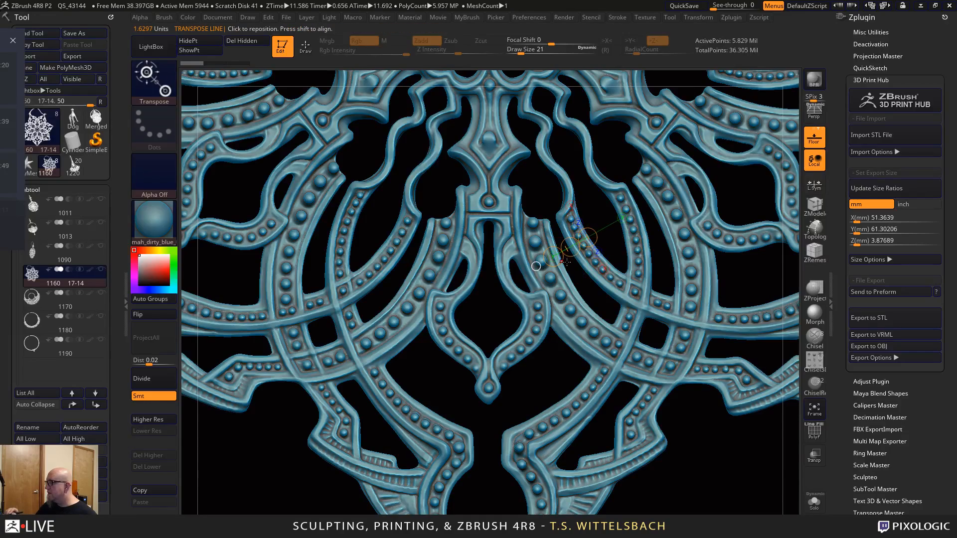
Examine the gap between the beaded bands up close, the central ring of hearts, and the whole star up to its hook
ctrl+right_drag(567, 262, 708, 450)
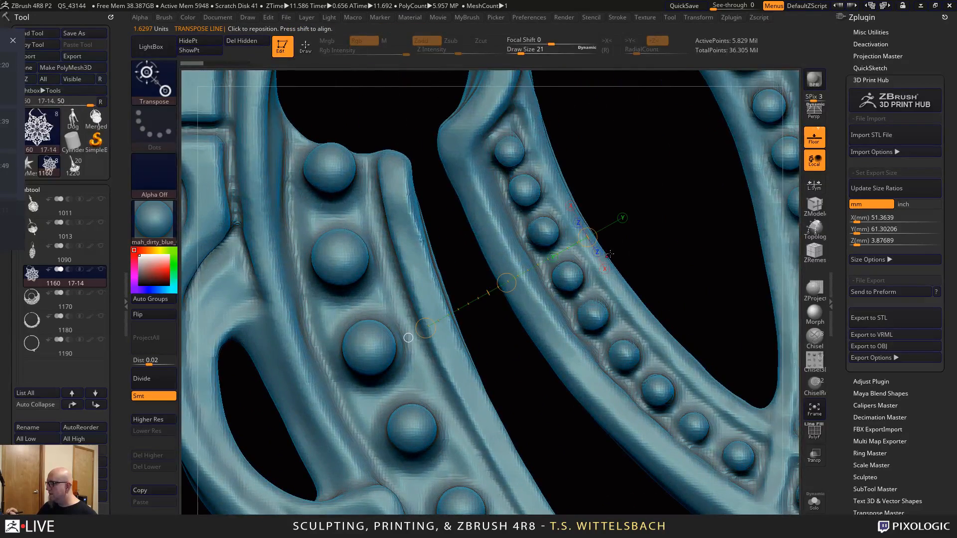
ctrl+right_drag(605, 489, 573, 301)
alt+right_drag(714, 463, 708, 494)
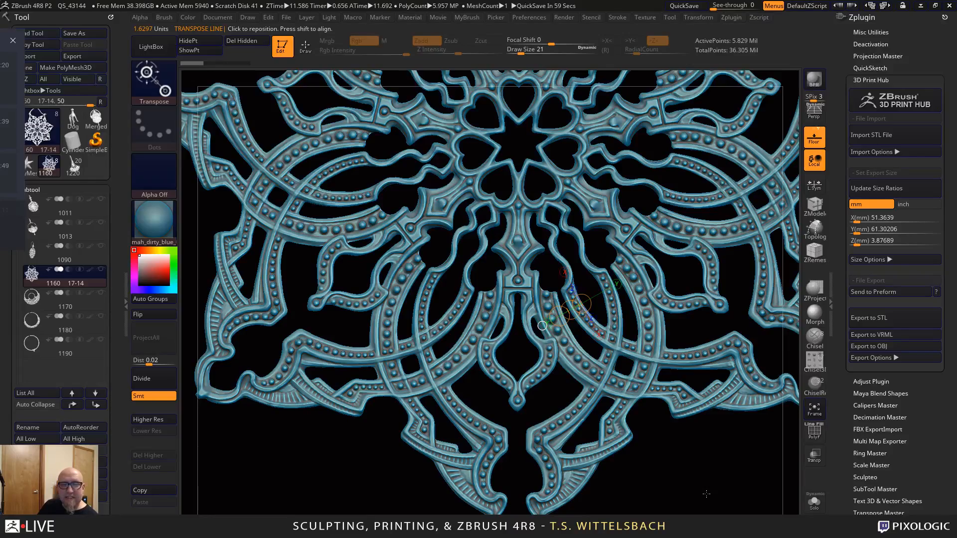
drag(717, 472, 344, 499)
alt+drag(662, 473, 737, 417)
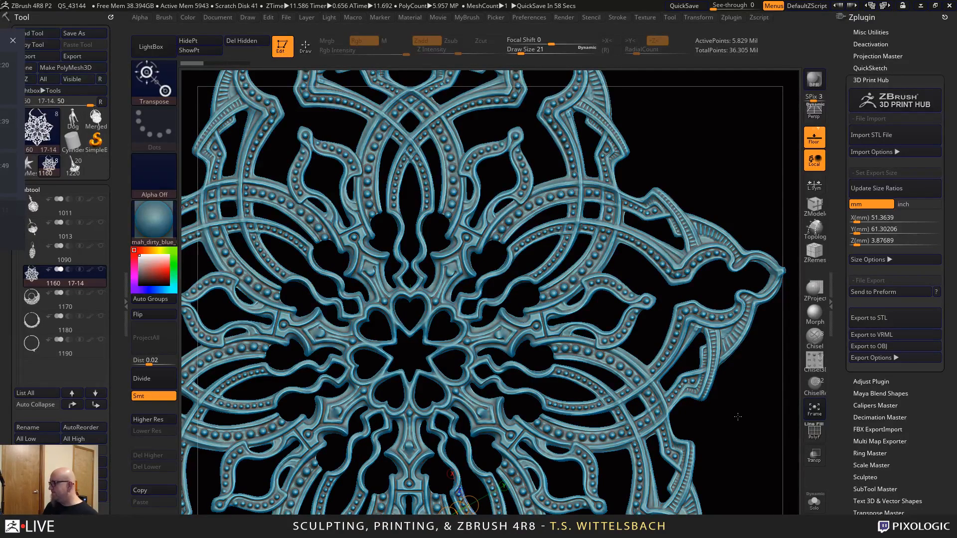
drag(720, 421, 725, 392)
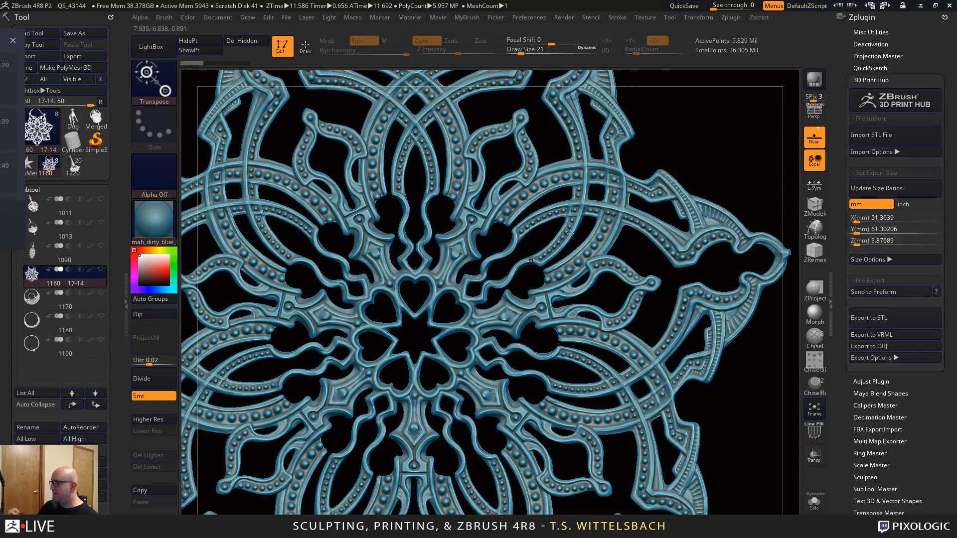
alt+drag(696, 131, 716, 192)
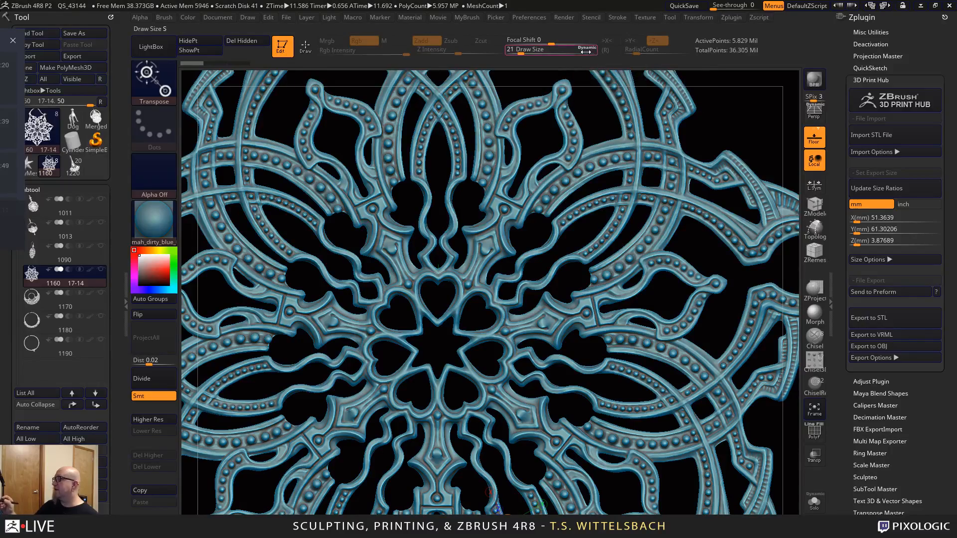
alt+drag(745, 136, 718, 99)
alt+drag(694, 193, 690, 155)
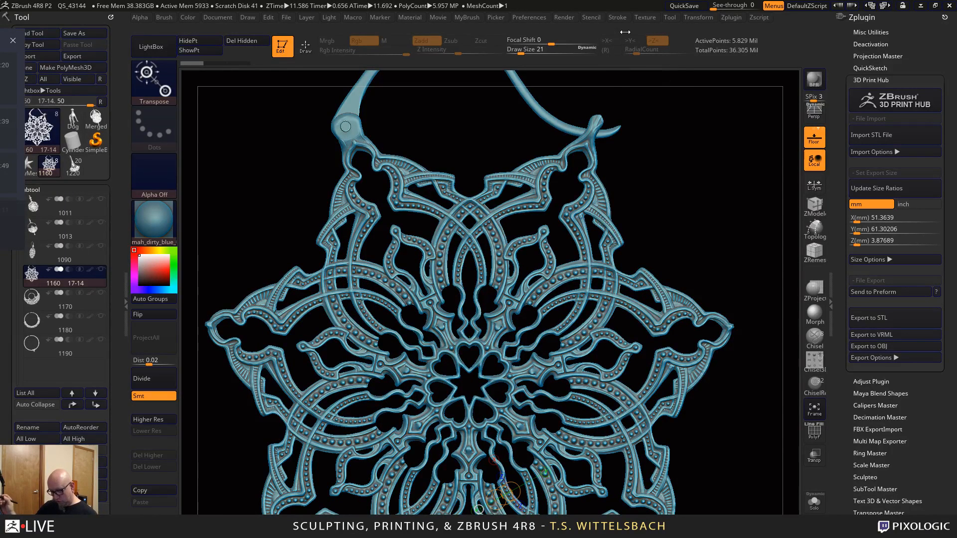
Turn on radial symmetry around the Z axis with a radial count of 7
key(x)
click(608, 50)
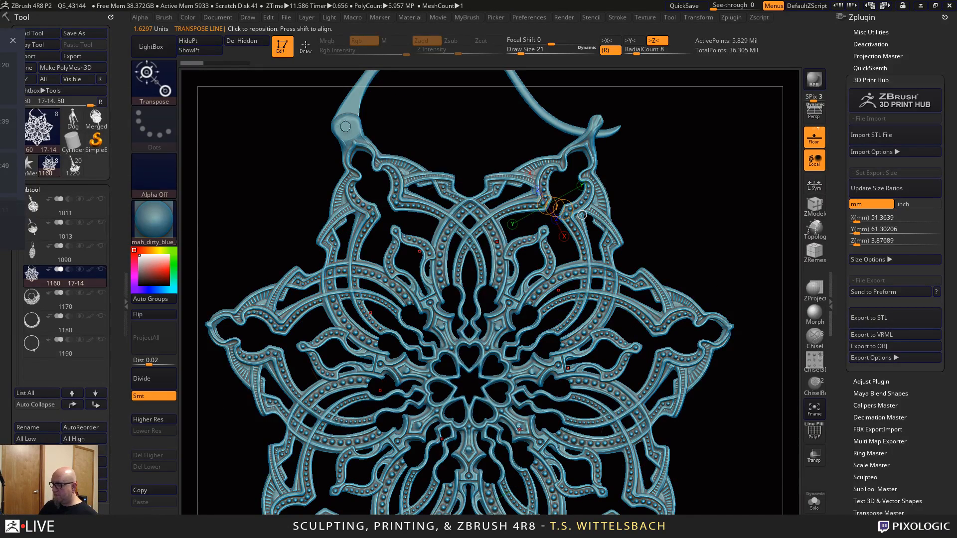
click(505, 487)
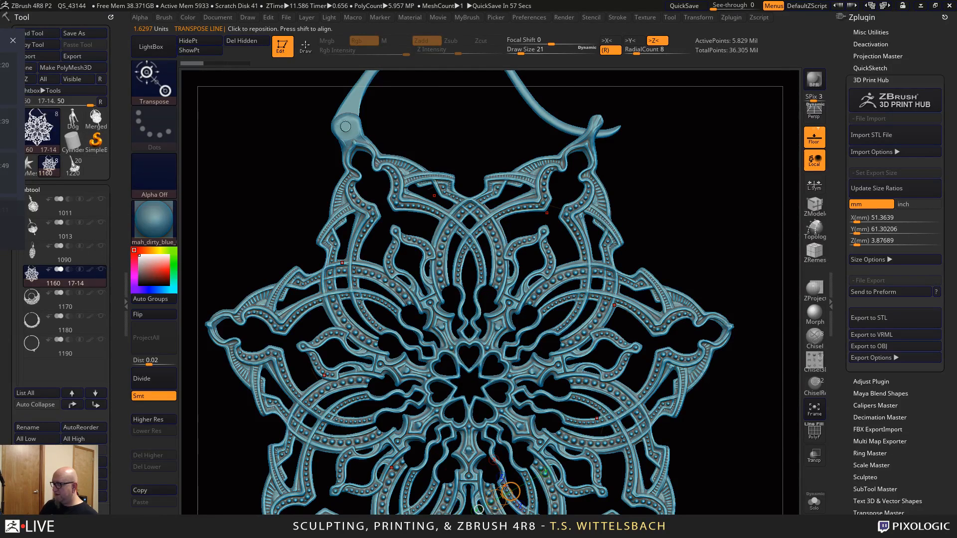
click(654, 50)
text(19)
text(7)
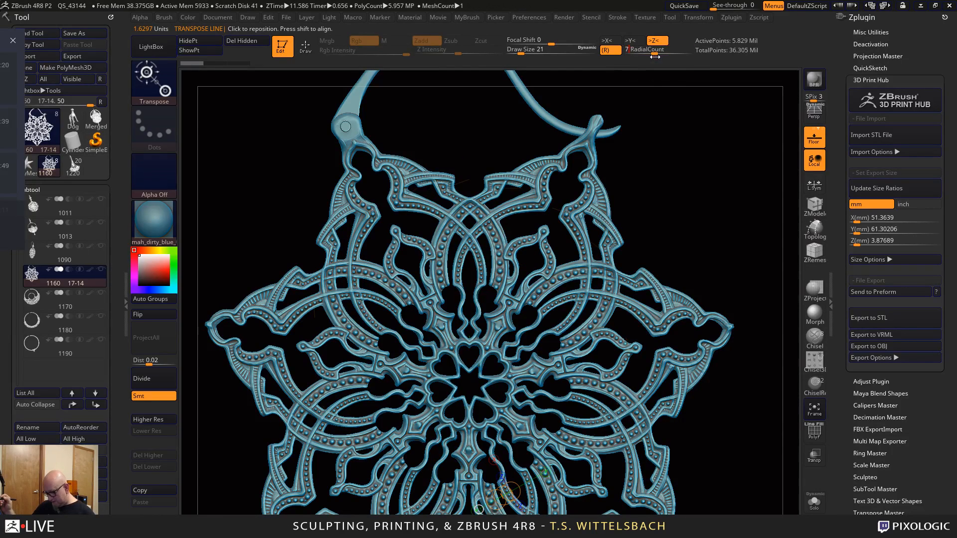
key(Return)
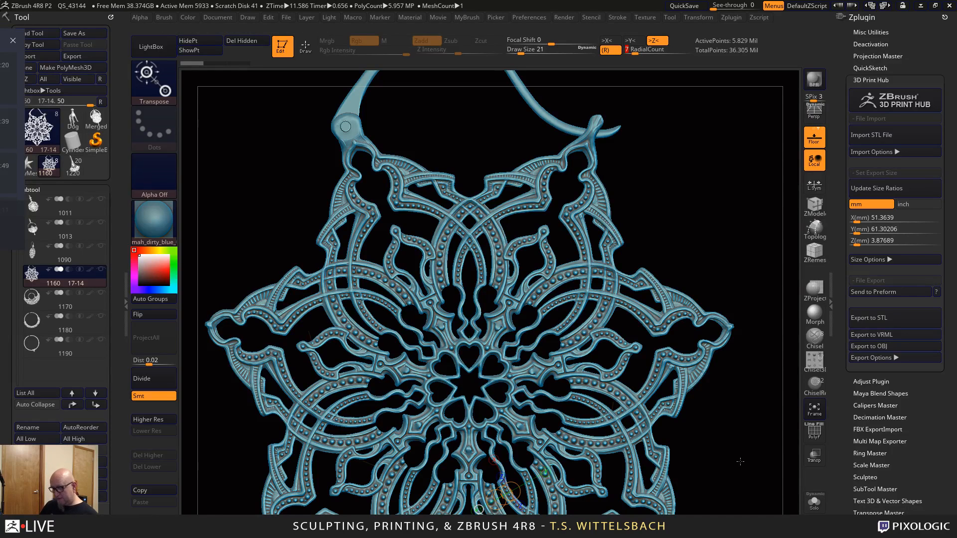
key(Return)
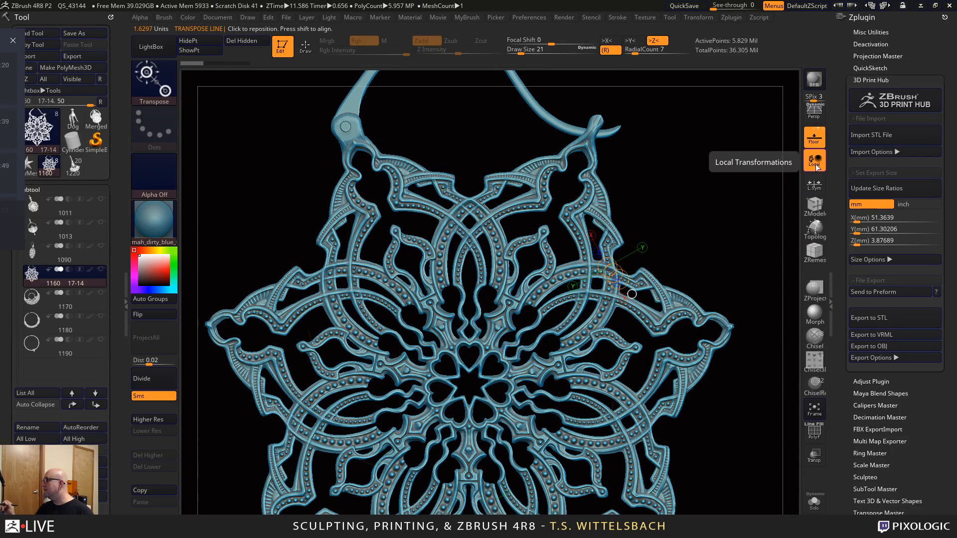
Try local symmetry on the star-shaped earring and switch it back off
click(819, 189)
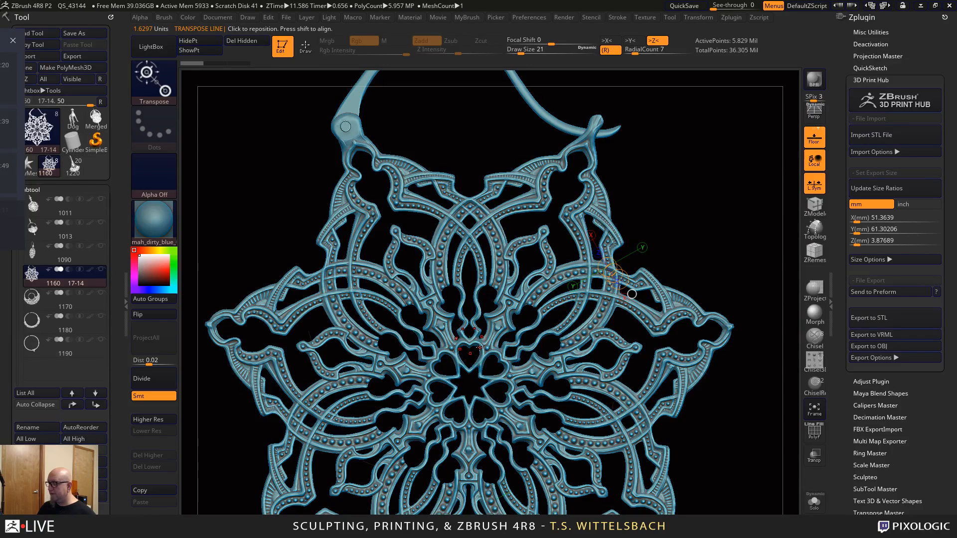
click(819, 189)
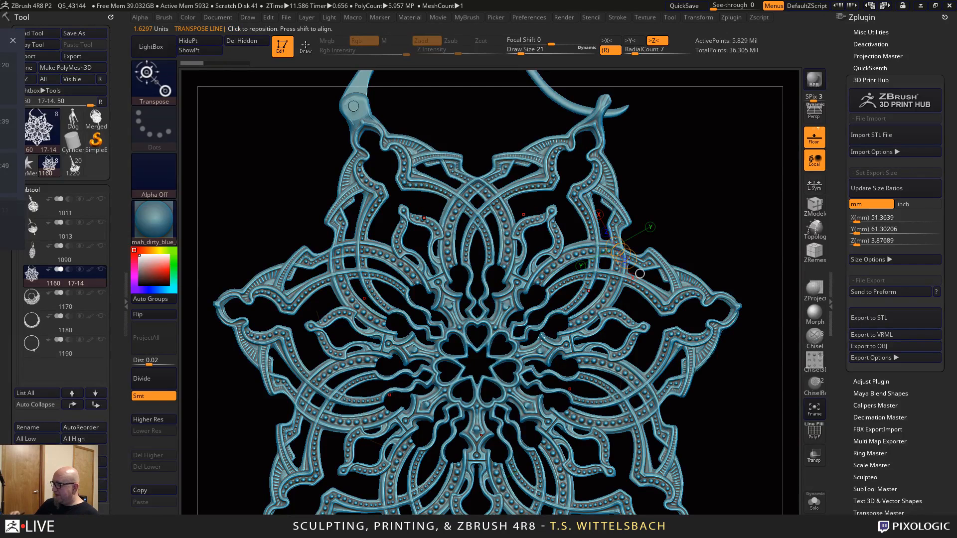
click(619, 388)
With symmetry off, move the earring straight along Y so its ring of hearts sits on the radial symmetry centre
key(x)
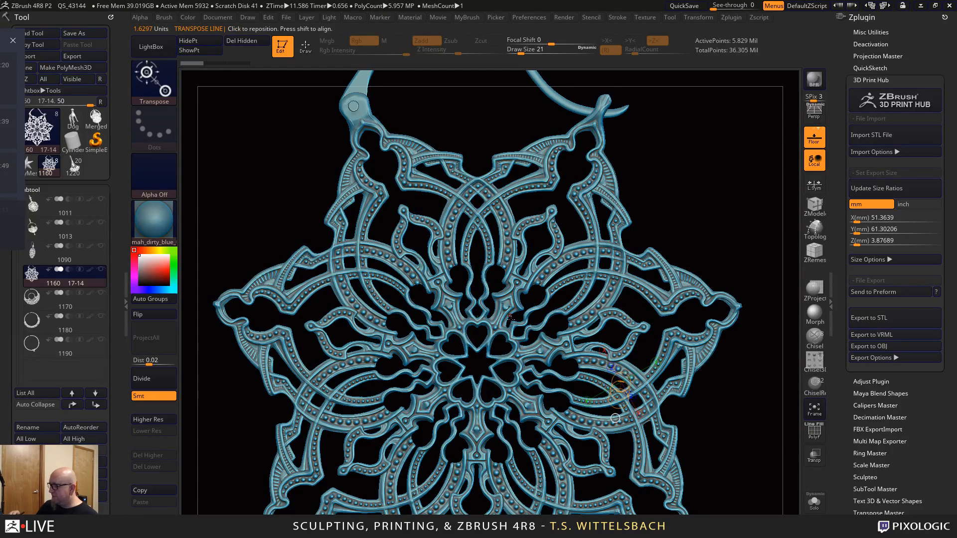
shift+drag(531, 310, 531, 448)
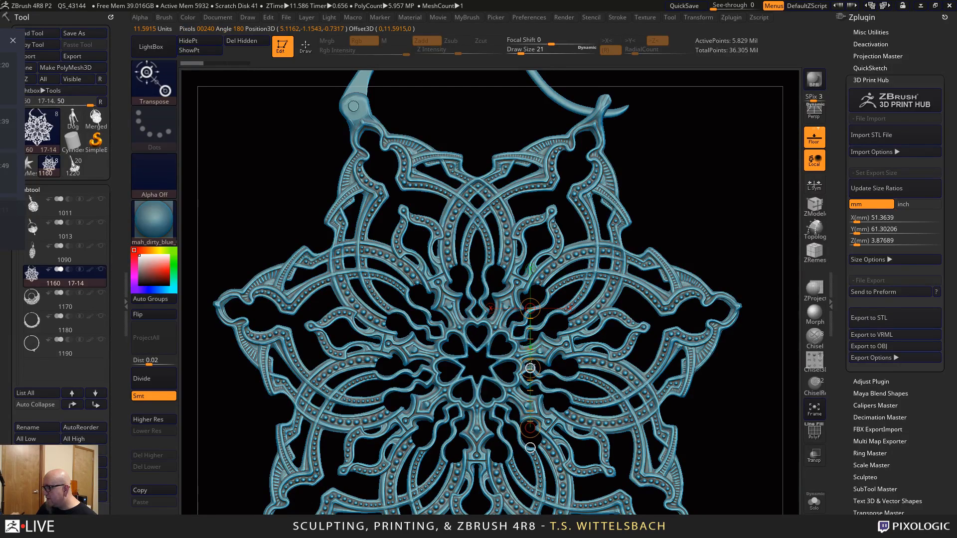
drag(530, 368, 530, 314)
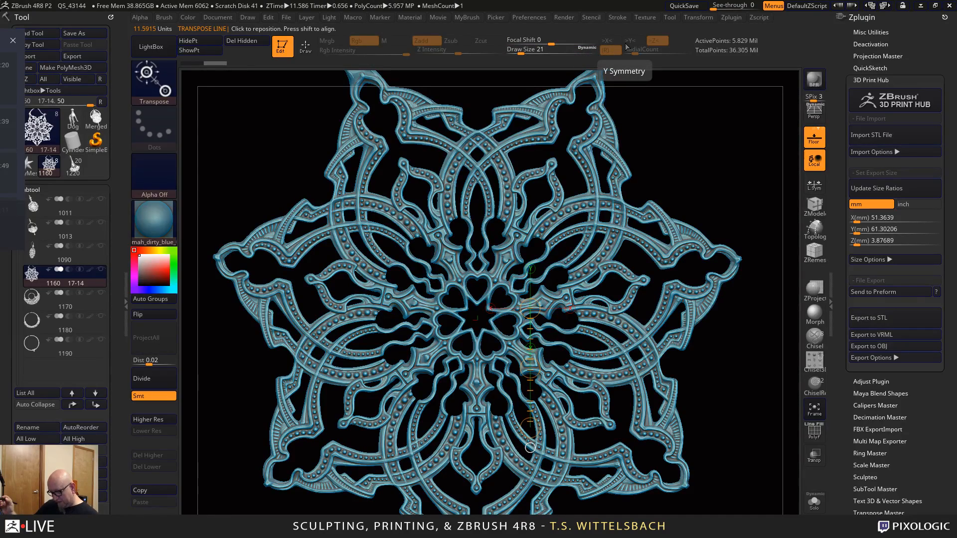
Turn radial symmetry back on to check the earring's centring against the symmetry points, and undo the last Transpose changes
key(x)
key(ctrl+z)
key(ctrl+z)
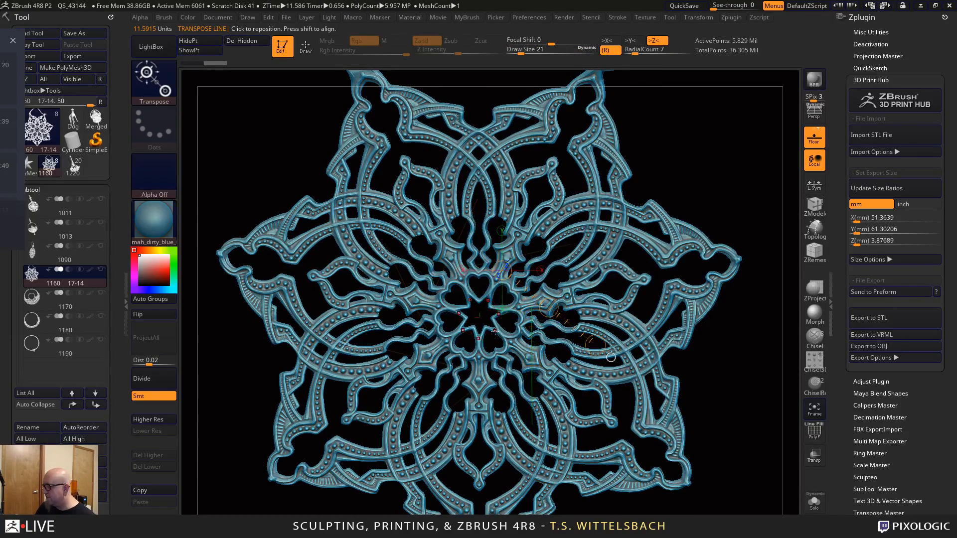
key(ctrl+z)
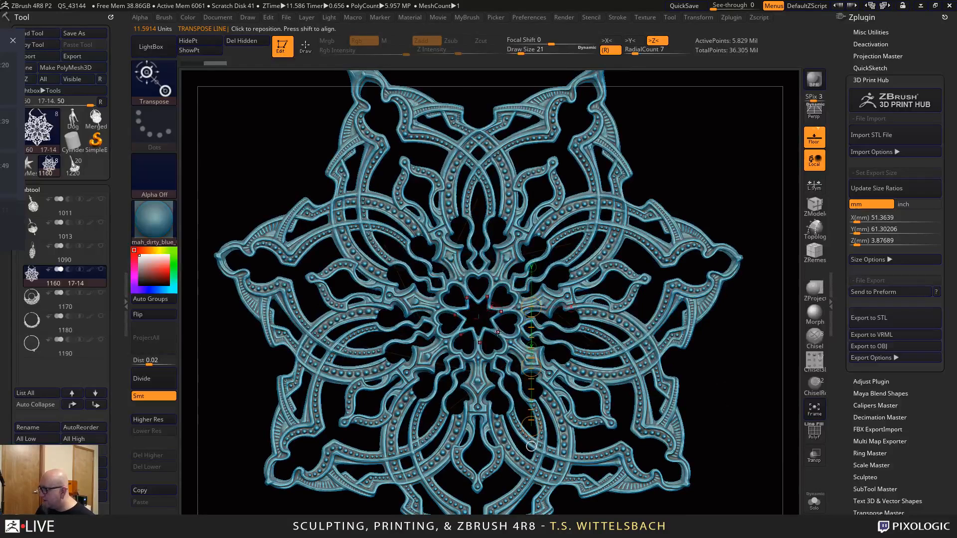
drag(479, 339, 343, 343)
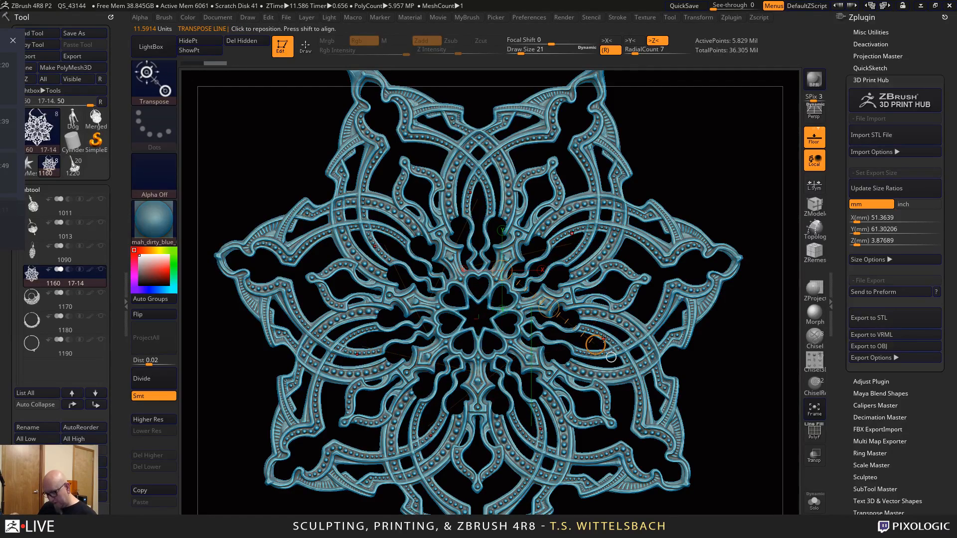
With symmetry off, nudge the earring slightly along Y using a vertical Transpose line, and turn radial symmetry back on
key(x)
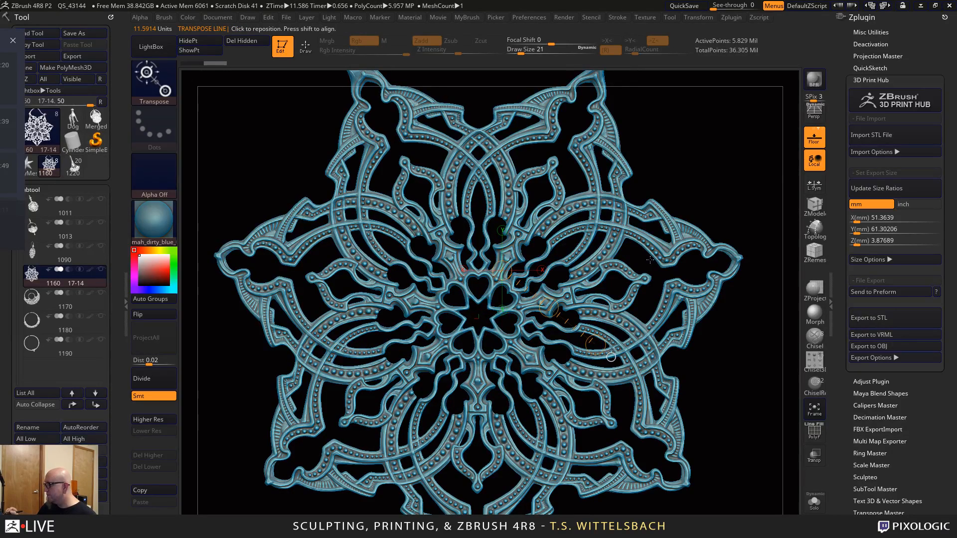
drag(662, 257, 661, 410)
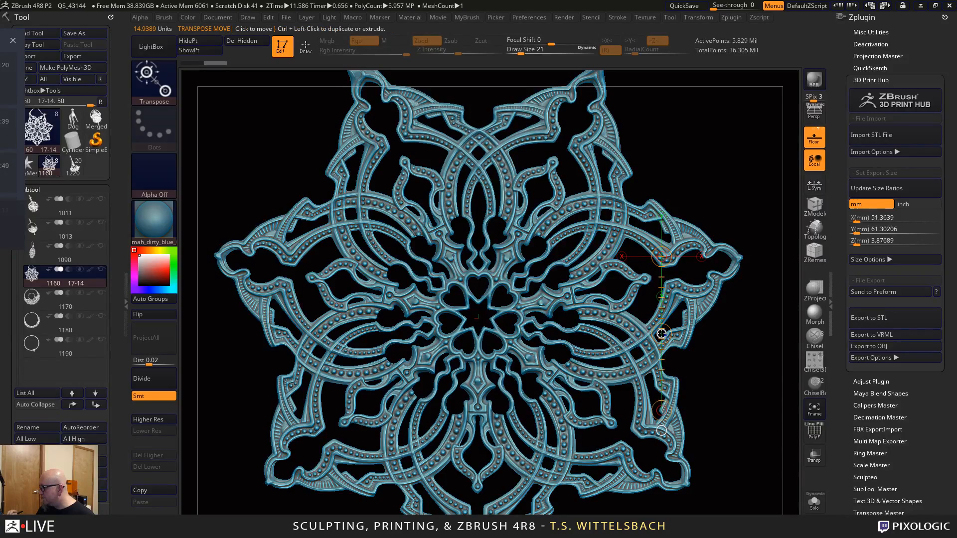
drag(663, 334, 661, 335)
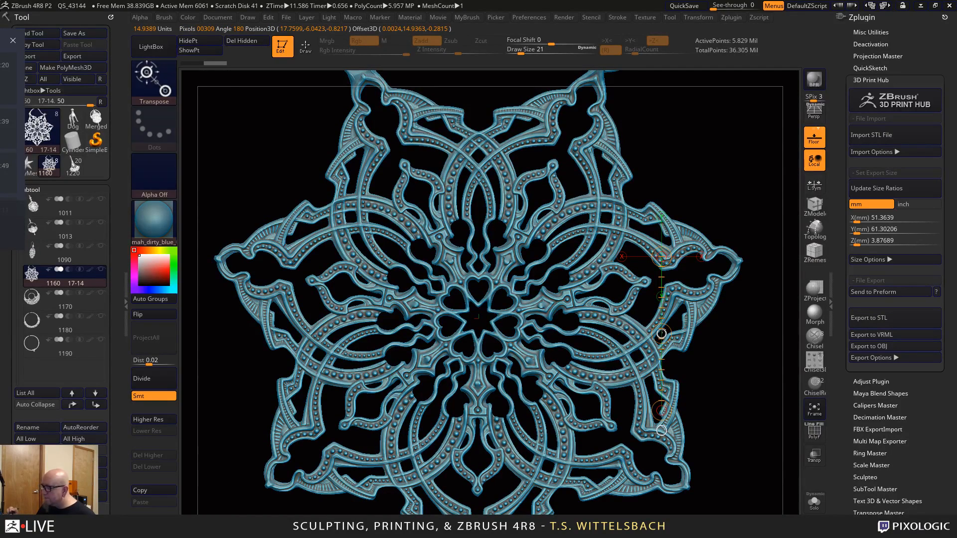
key(ctrl+z)
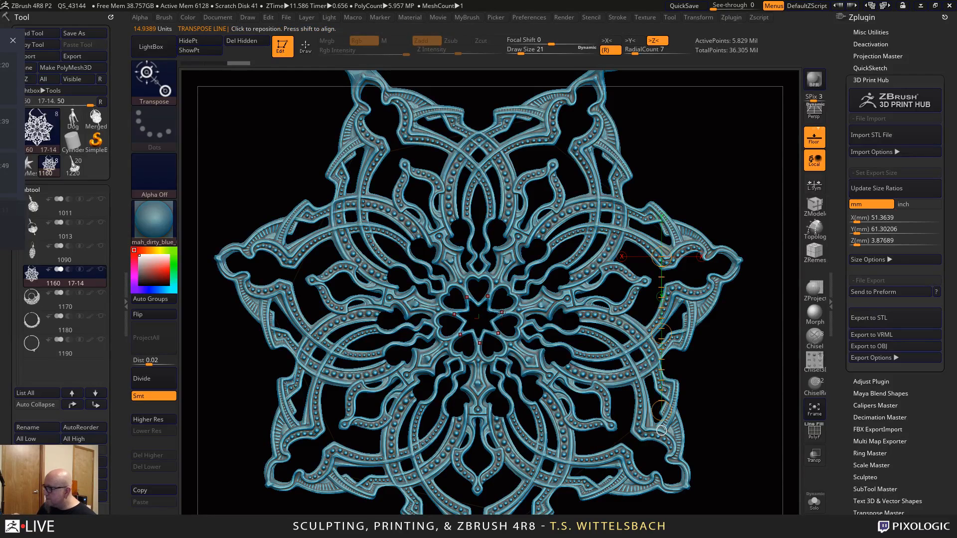
key(x)
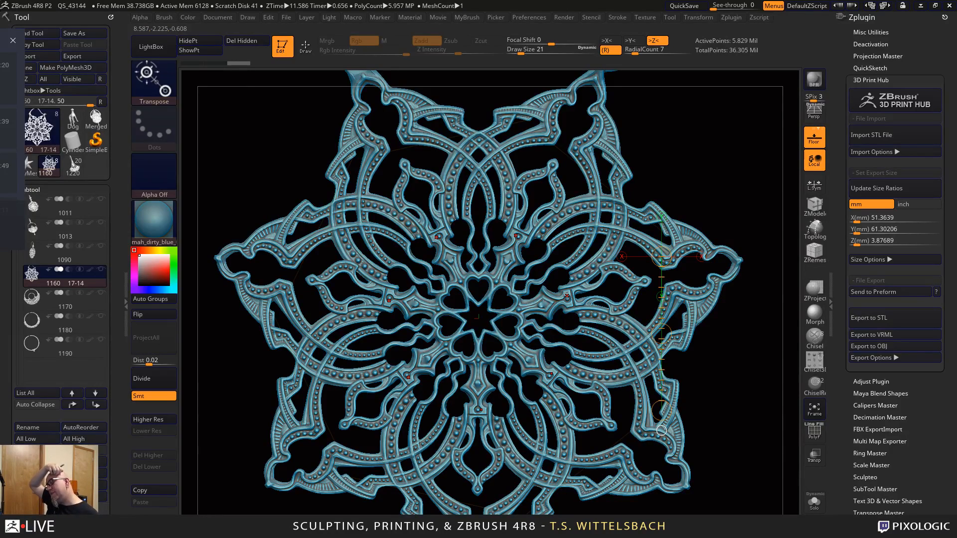
With the tw ClayTubes brush at draw size 32, start thickening the side walls of the thin wavy strands near the hearts
alt+drag(708, 388, 727, 438)
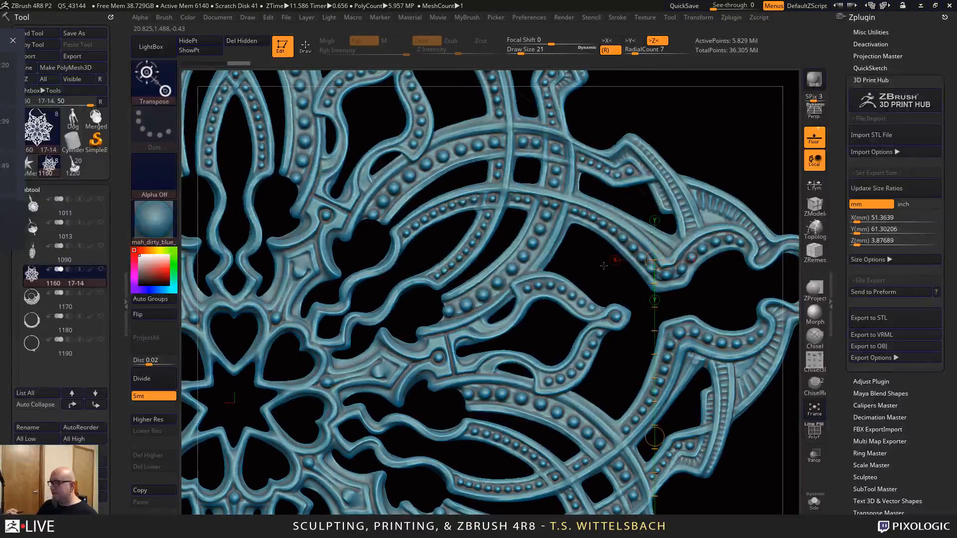
drag(599, 262, 615, 285)
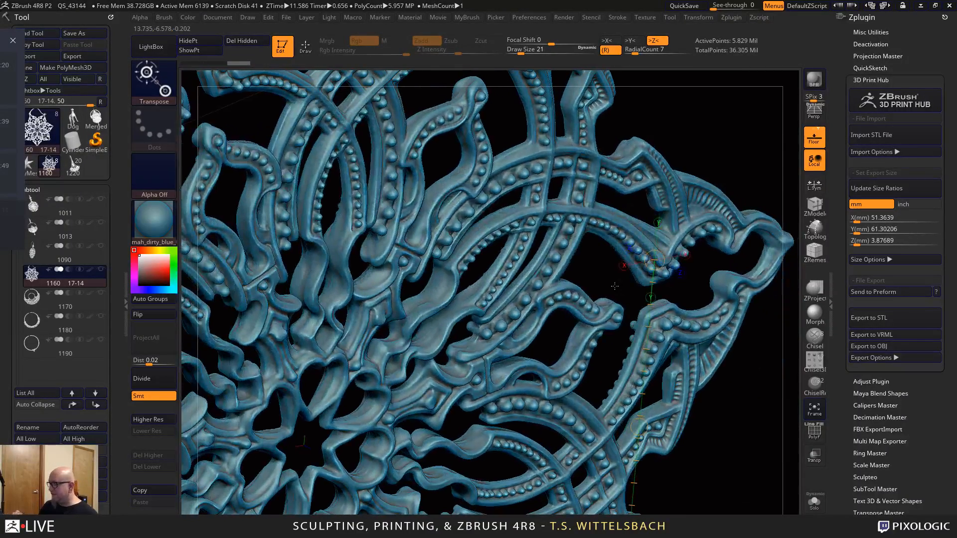
drag(947, 451, 948, 315)
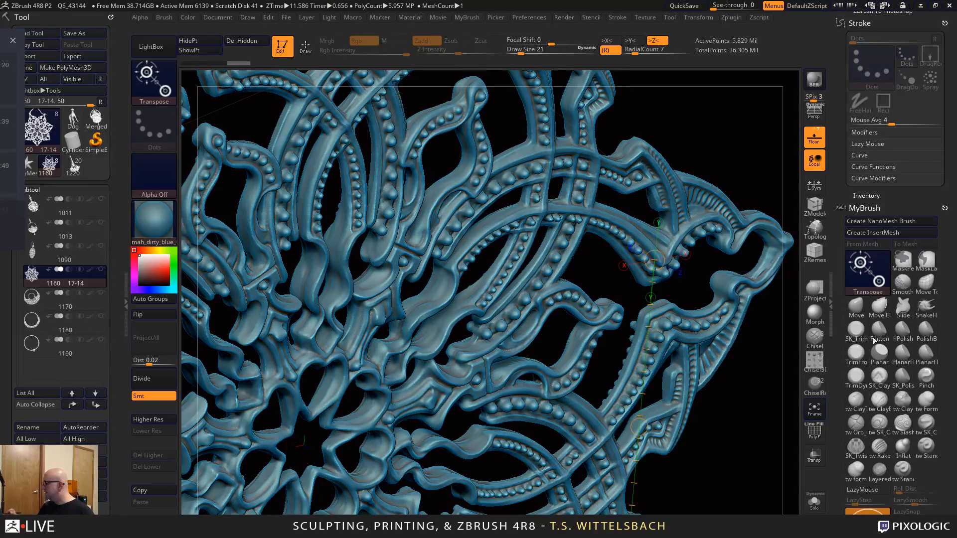
click(856, 401)
mouse_move(748, 391)
mouse_down()
mouse_move(723, 369)
mouse_move(742, 394)
mouse_up()
right_click(389, 334)
drag(385, 329, 400, 327)
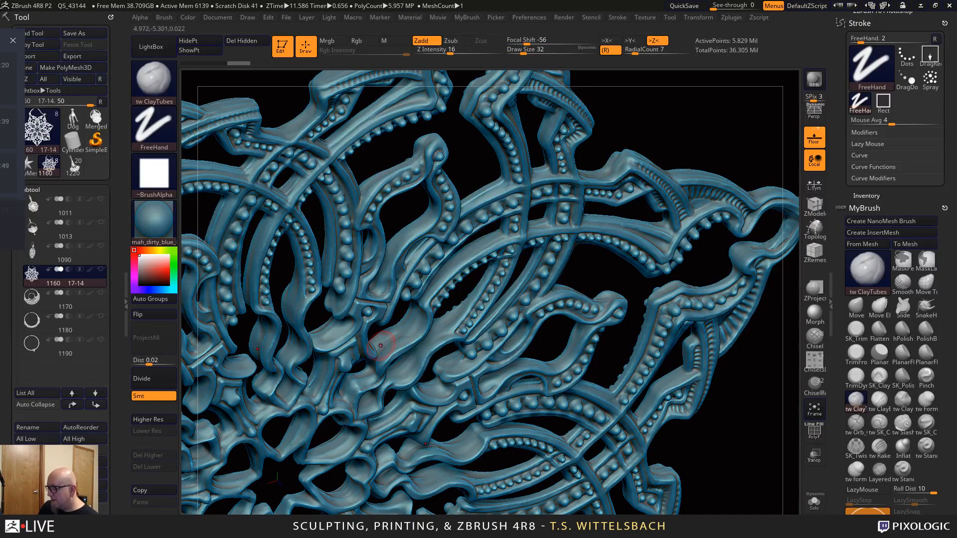
mouse_move(397, 335)
mouse_down()
mouse_move(383, 343)
mouse_move(414, 313)
mouse_move(379, 343)
mouse_move(414, 306)
mouse_up()
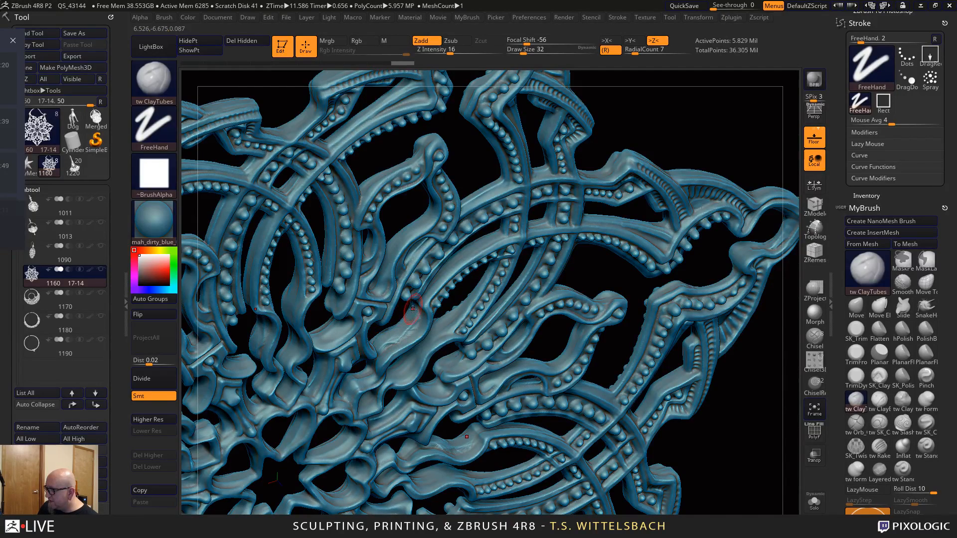
drag(381, 340, 377, 344)
Smooth the fresh clay on the wavy strands and build up their thin stretches further from several viewing angles
drag(616, 271, 594, 232)
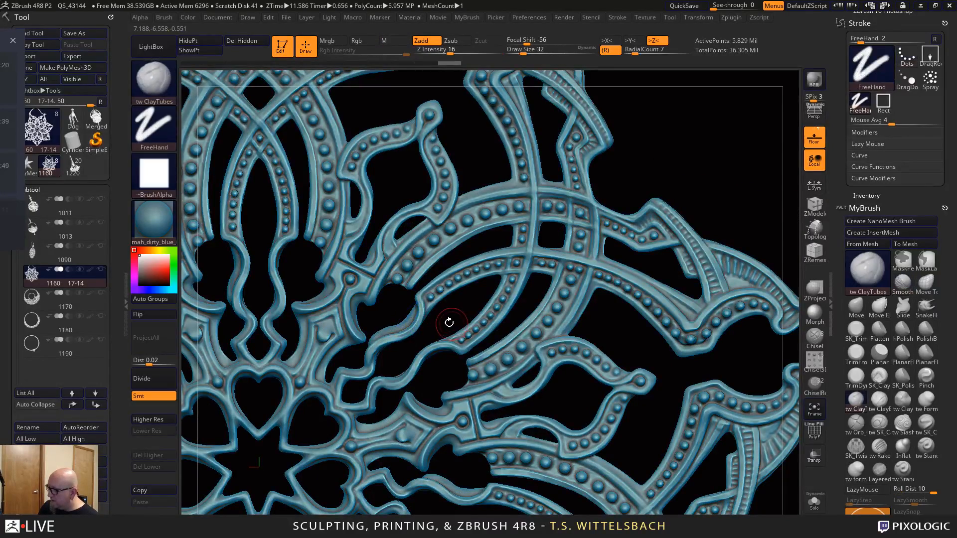
drag(449, 323, 428, 307)
mouse_move(417, 333)
mouse_down()
mouse_move(427, 317)
mouse_move(372, 356)
mouse_move(412, 340)
mouse_up()
mouse_move(381, 367)
shift+mouse_down()
mouse_move(408, 322)
mouse_move(371, 357)
mouse_move(421, 321)
shift+mouse_up()
drag(441, 314, 403, 253)
right_drag(396, 224, 404, 221)
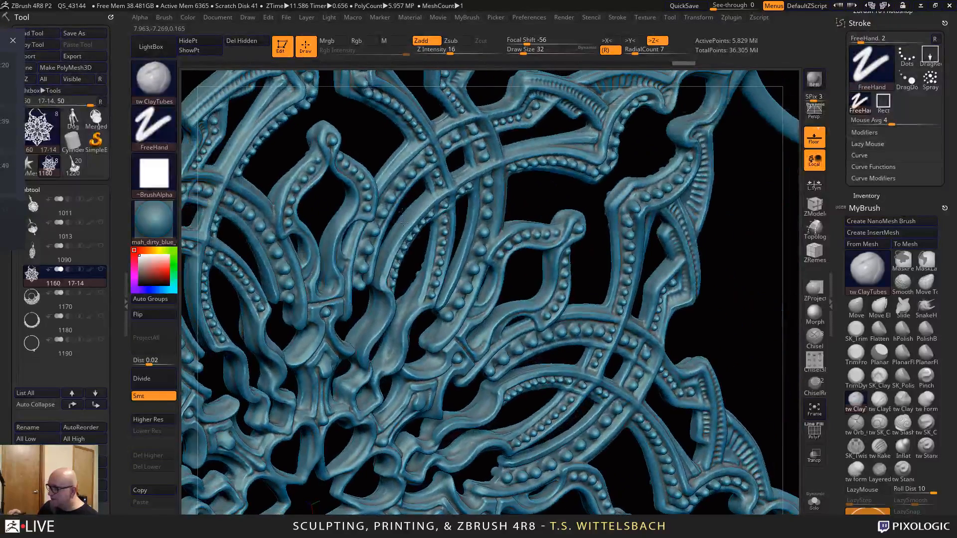
right_drag(596, 241, 590, 235)
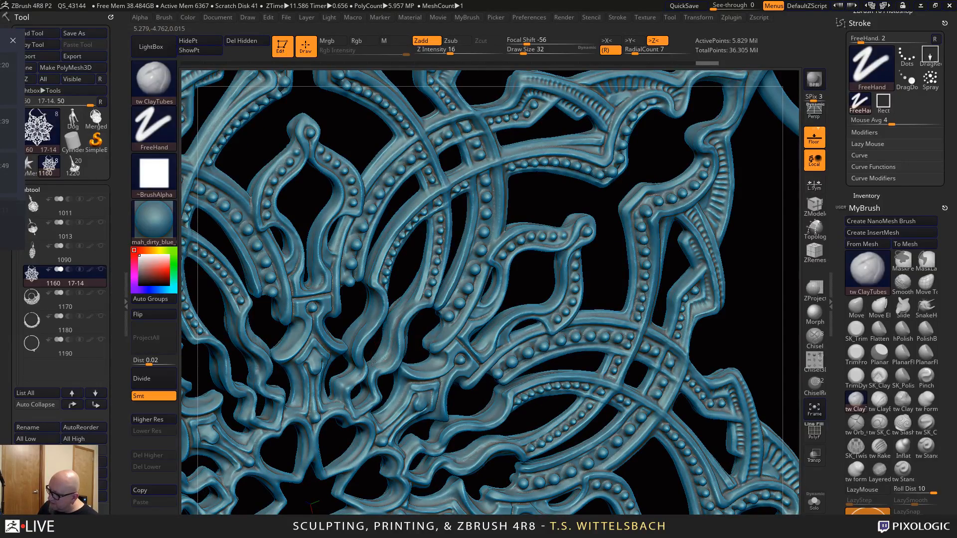
right_drag(555, 294, 406, 357)
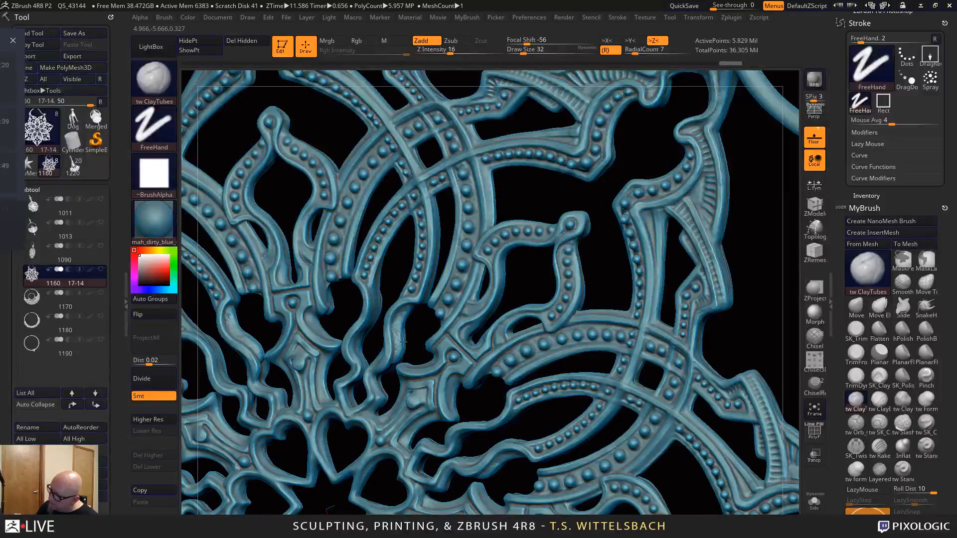
mouse_move(422, 319)
right_down()
mouse_move(378, 365)
mouse_move(384, 353)
mouse_move(357, 360)
right_up()
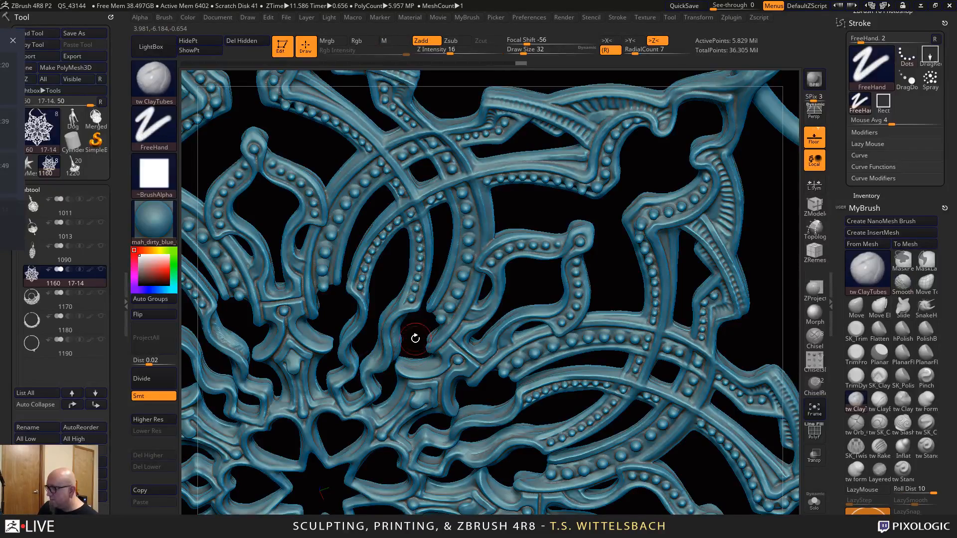
Build up the outer bend of the wavy strand where it meets the small-beaded loop, and smooth the strokes
right_drag(432, 350, 577, 368)
ctrl+right_drag(629, 387, 603, 338)
alt+right_drag(642, 275, 608, 292)
right_drag(491, 229, 515, 259)
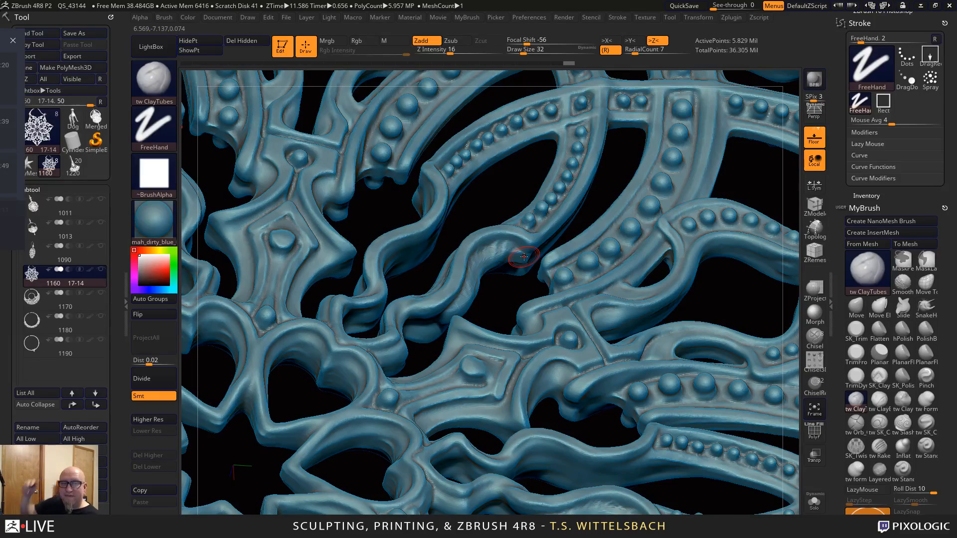
right_drag(510, 287, 522, 257)
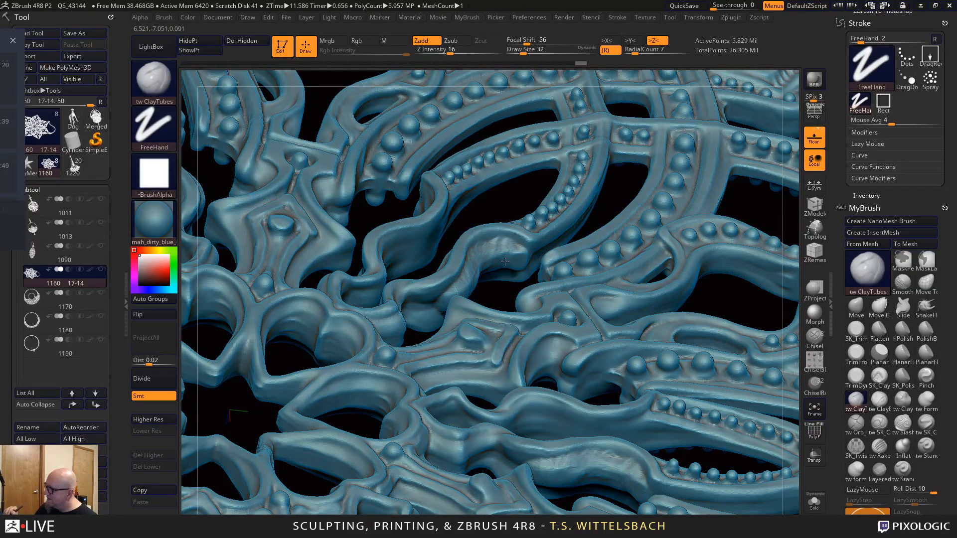
mouse_move(517, 199)
mouse_down()
mouse_move(528, 199)
mouse_move(513, 249)
mouse_up()
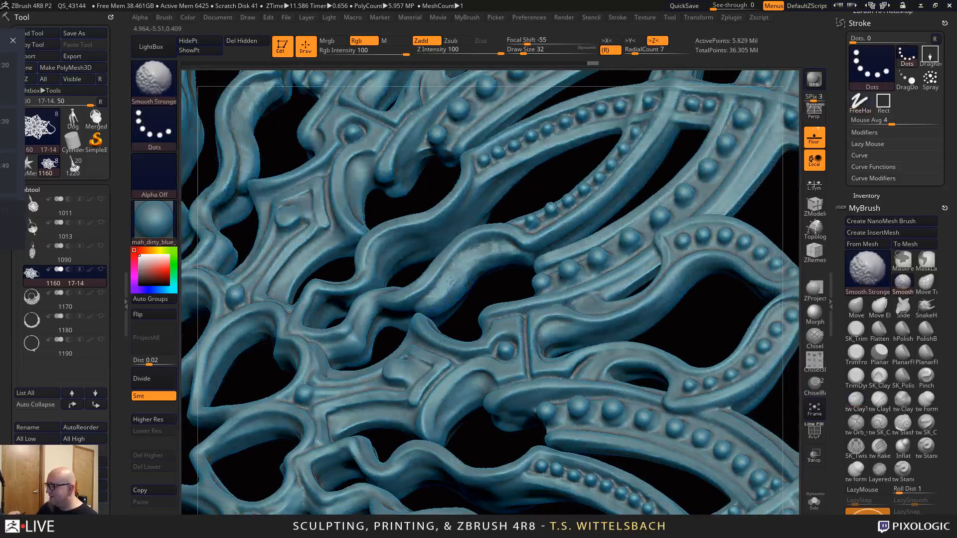
mouse_move(449, 281)
shift+mouse_down()
mouse_move(505, 247)
mouse_move(463, 274)
shift+mouse_up()
right_drag(438, 298, 396, 319)
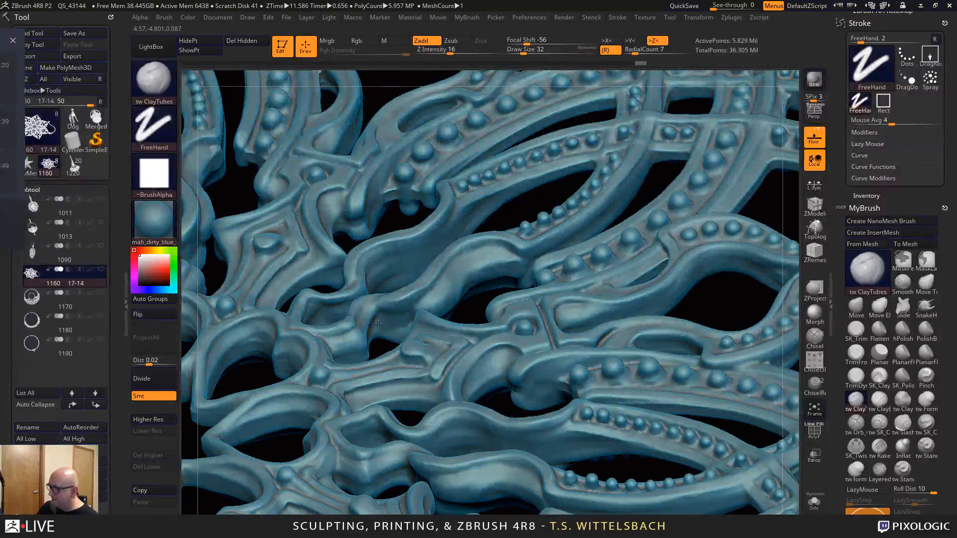
Thicken the wavy strand's side wall at the narrow bend beside the pointed tip of the diamond ornament
drag(378, 323, 392, 317)
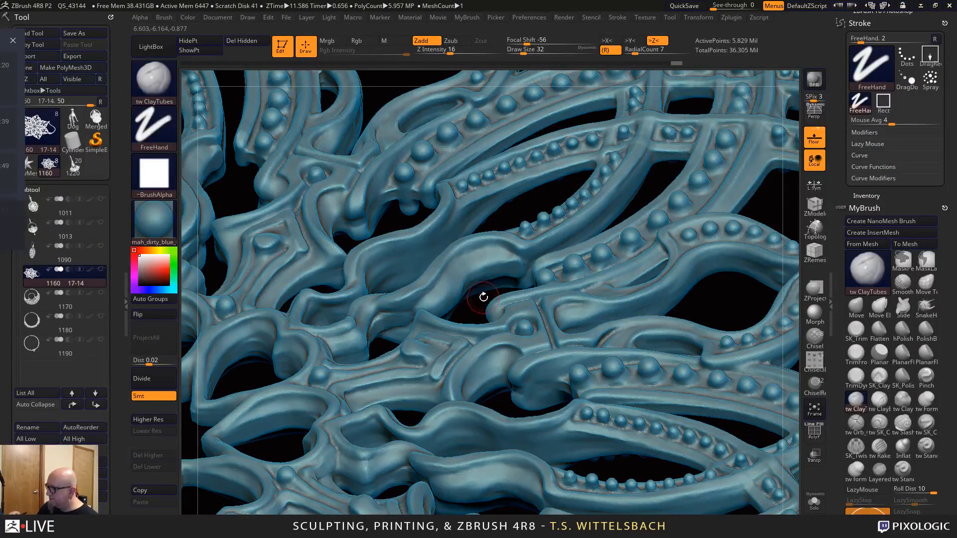
right_drag(484, 298, 443, 318)
mouse_move(391, 324)
mouse_down()
mouse_move(364, 352)
mouse_move(382, 326)
mouse_move(397, 333)
mouse_up()
right_drag(461, 327, 393, 325)
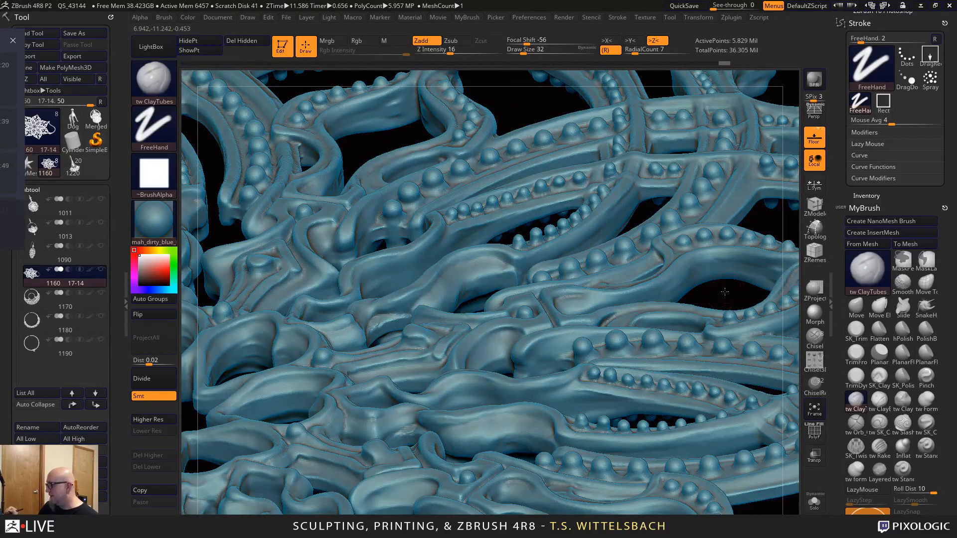
mouse_move(724, 292)
shift+right_down()
mouse_move(373, 341)
mouse_move(474, 278)
mouse_move(401, 324)
shift+right_up()
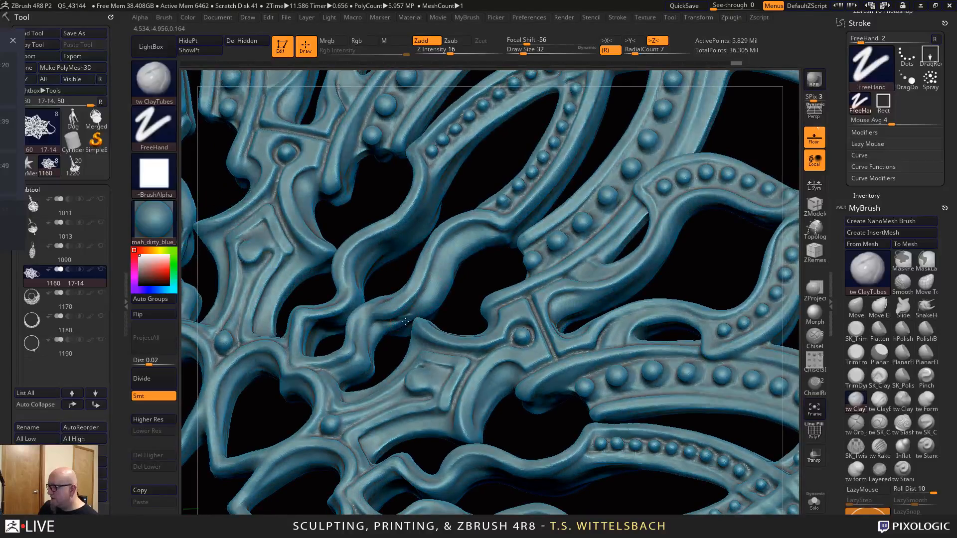
Raise the brush's Z Intensity to 23, then build up and smooth the neighbouring wavy strand's bends
right_drag(465, 274, 333, 282)
drag(451, 51, 457, 51)
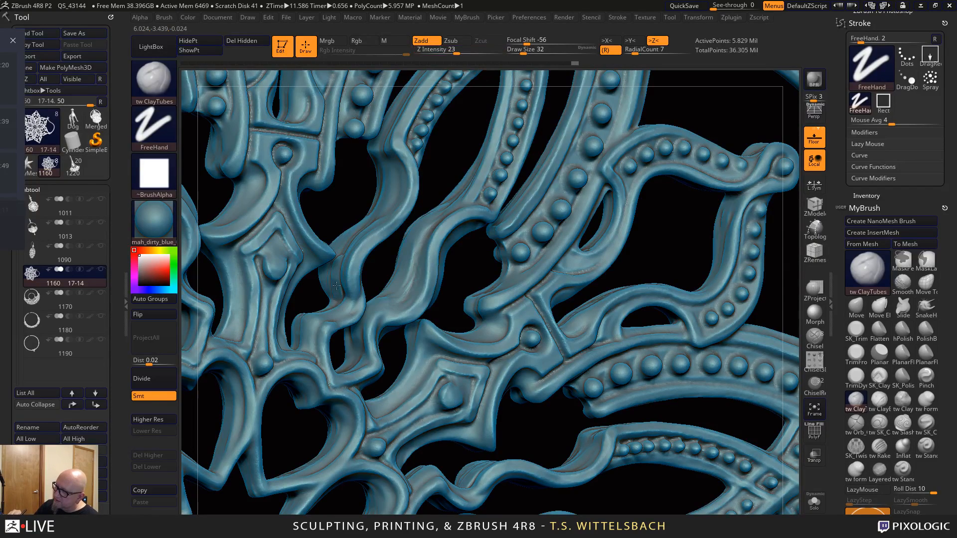
right_drag(376, 269, 332, 289)
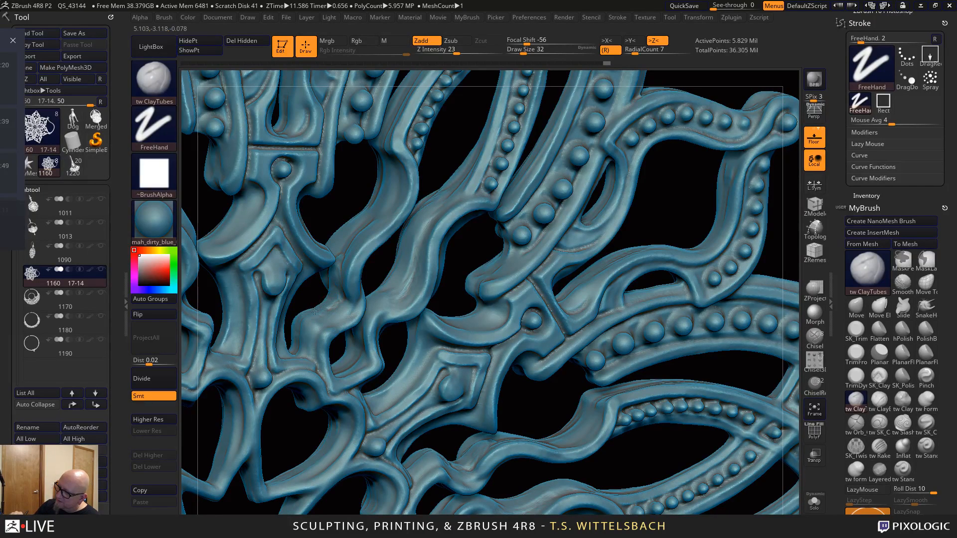
drag(313, 309, 328, 304)
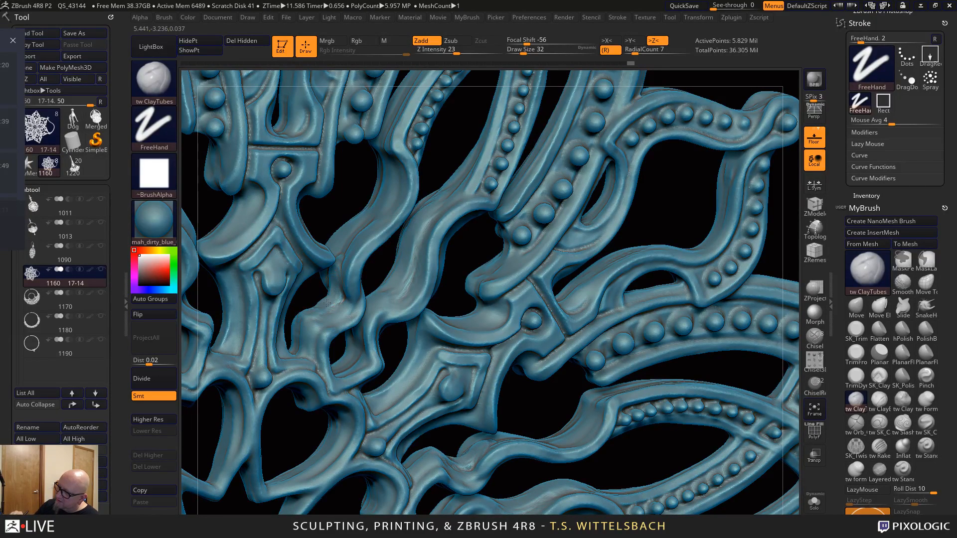
right_drag(308, 310, 371, 233)
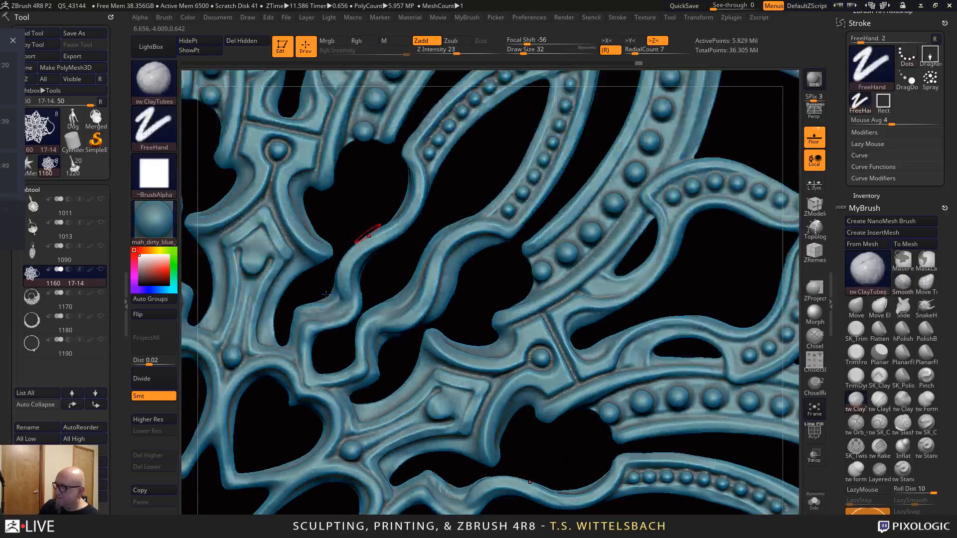
shift+drag(344, 300, 293, 317)
Add clay to the inner walls of the paired wavy strands just above the hearts and smooth it
mouse_move(395, 367)
right_down()
mouse_move(376, 342)
mouse_move(369, 355)
mouse_move(390, 316)
right_up()
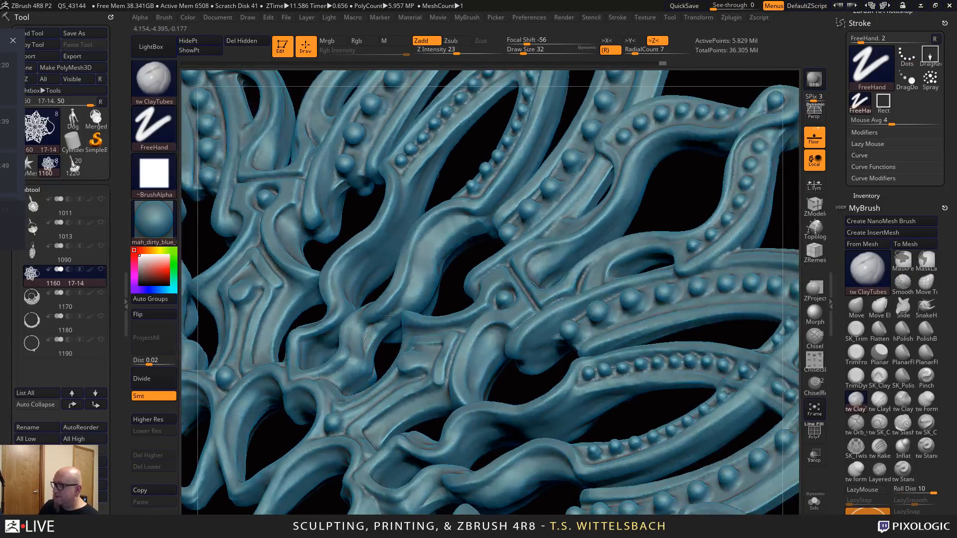
mouse_move(386, 359)
right_down()
mouse_move(329, 307)
mouse_move(382, 346)
right_up()
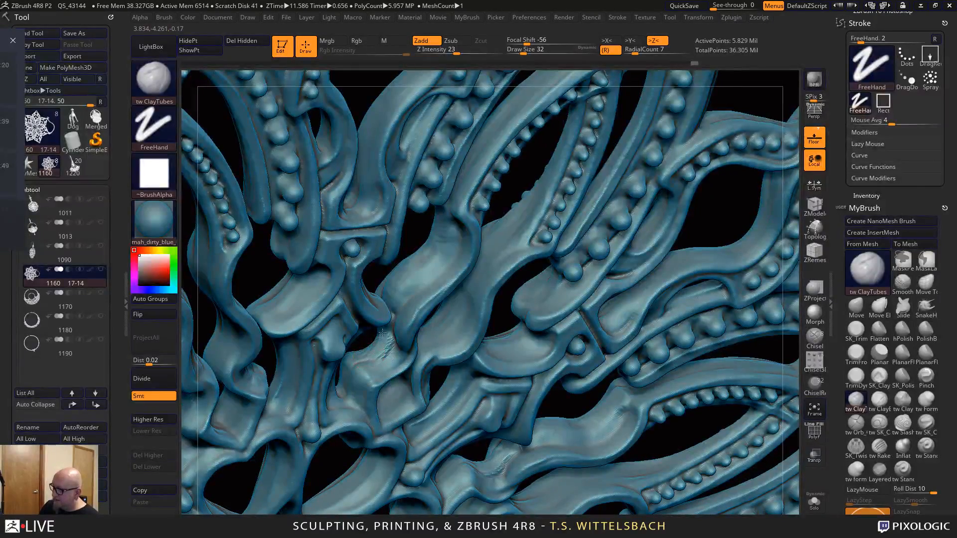
key(shift)
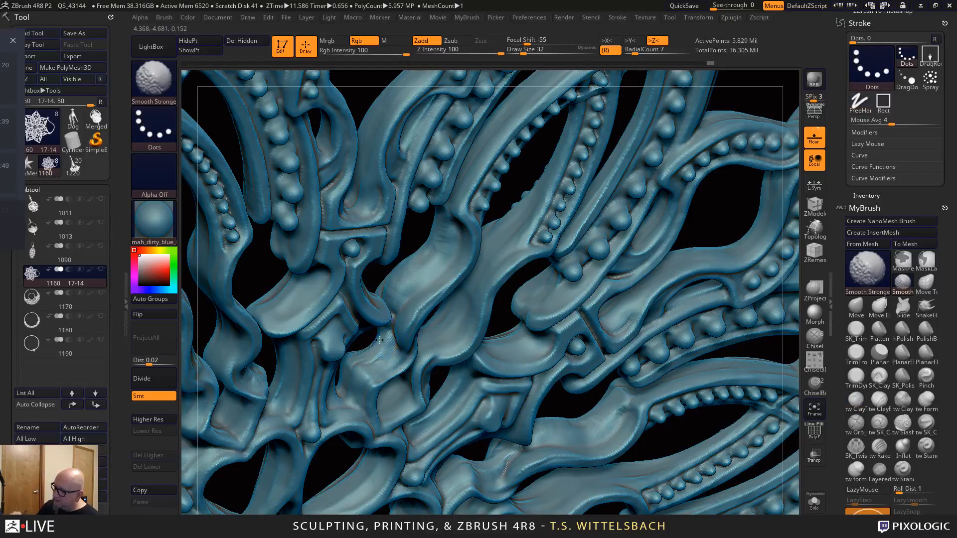
right_drag(506, 323, 555, 353)
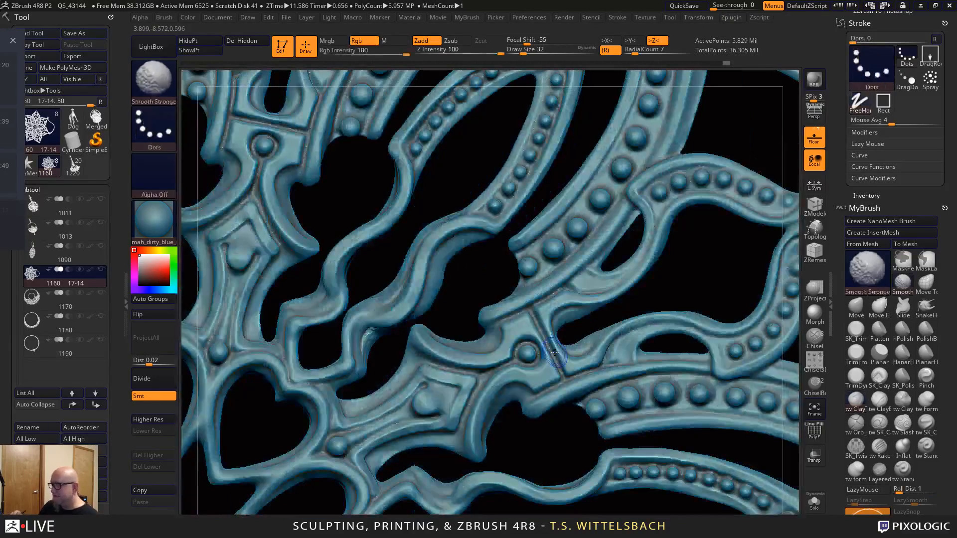
Fill out the lower bend beside the diamond ornament, check the side walls from a steep angle, and undo the last change
mouse_move(388, 353)
right_down()
mouse_move(374, 328)
mouse_move(365, 354)
right_up()
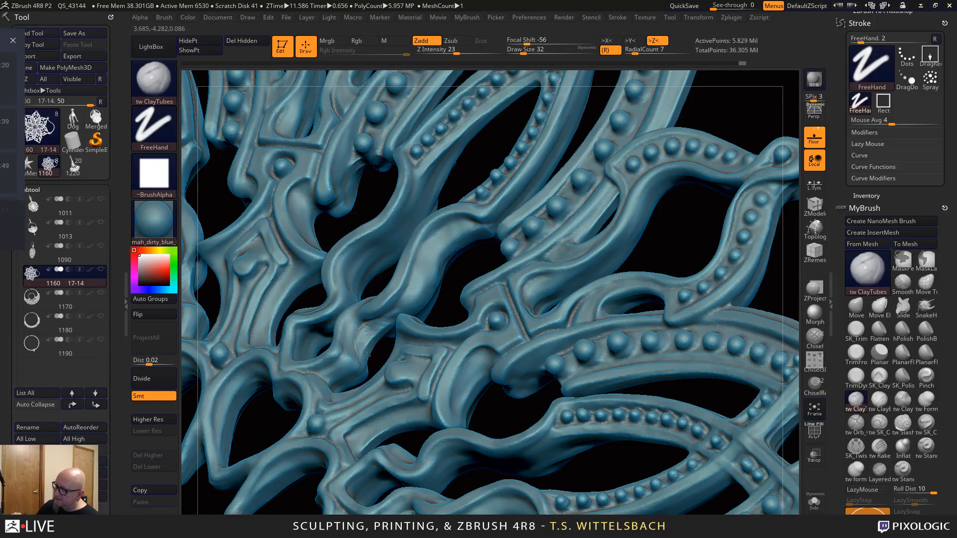
right_drag(480, 268, 363, 339)
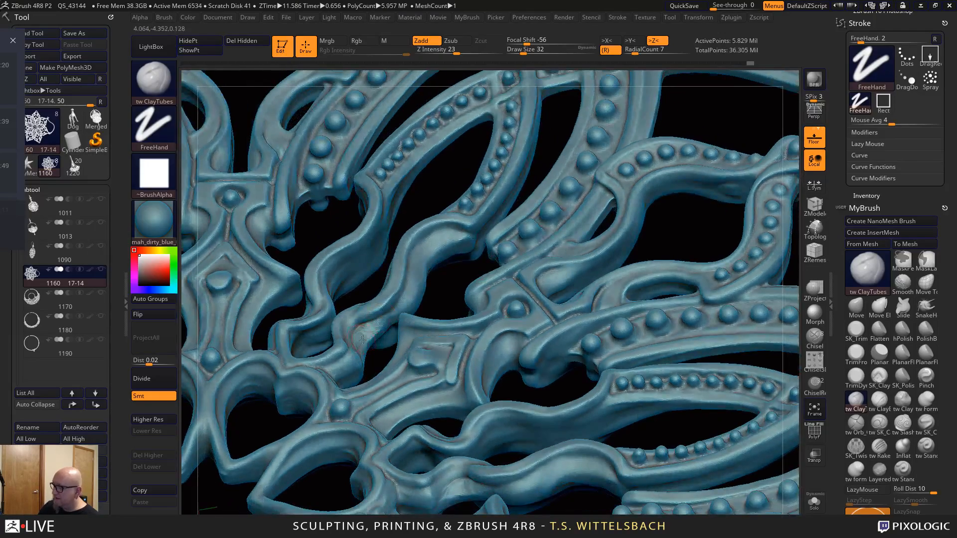
right_drag(418, 323, 388, 347)
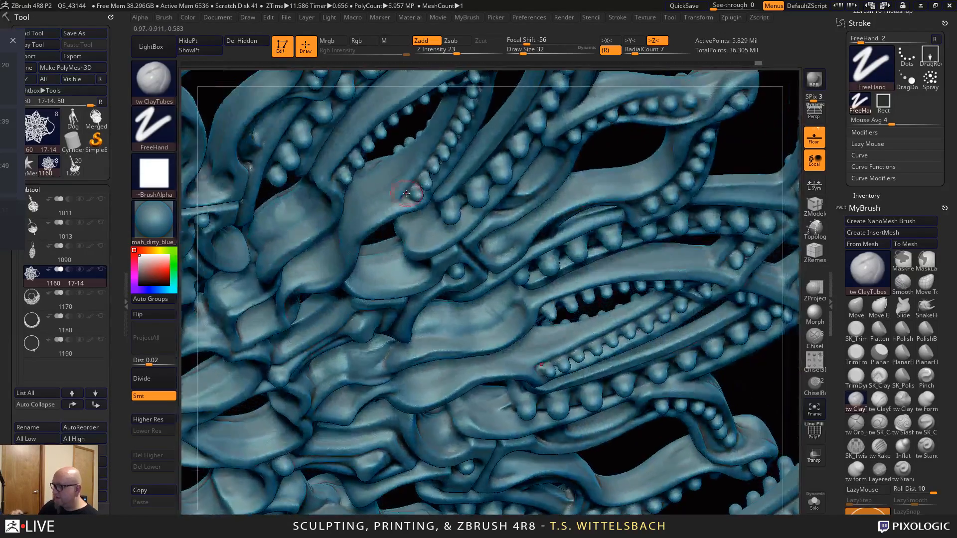
right_drag(618, 145, 652, 268)
key(ctrl+z)
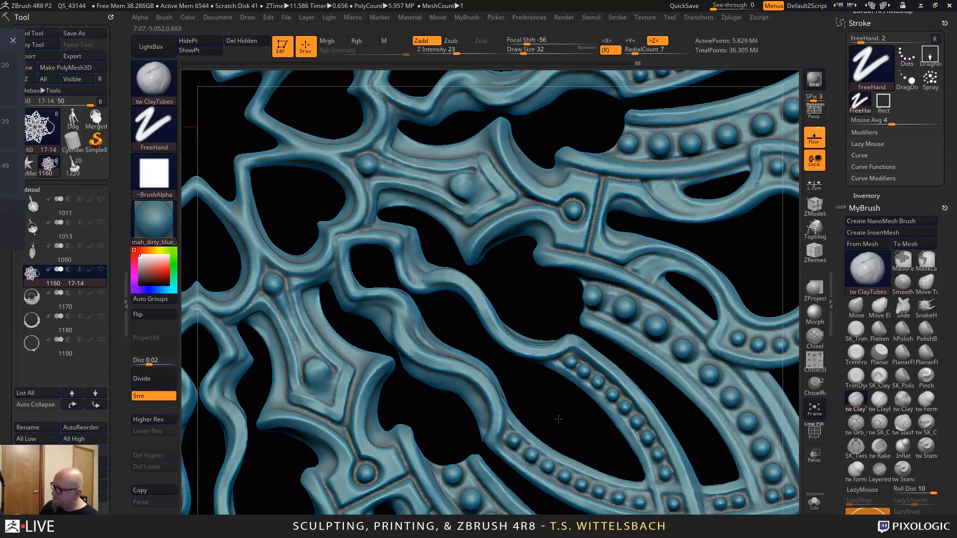
Build up the side wall of the wavy strand from its upper bend down towards the small-beaded loop
mouse_move(555, 416)
alt+mouse_down()
mouse_move(498, 367)
mouse_move(538, 334)
alt+mouse_up()
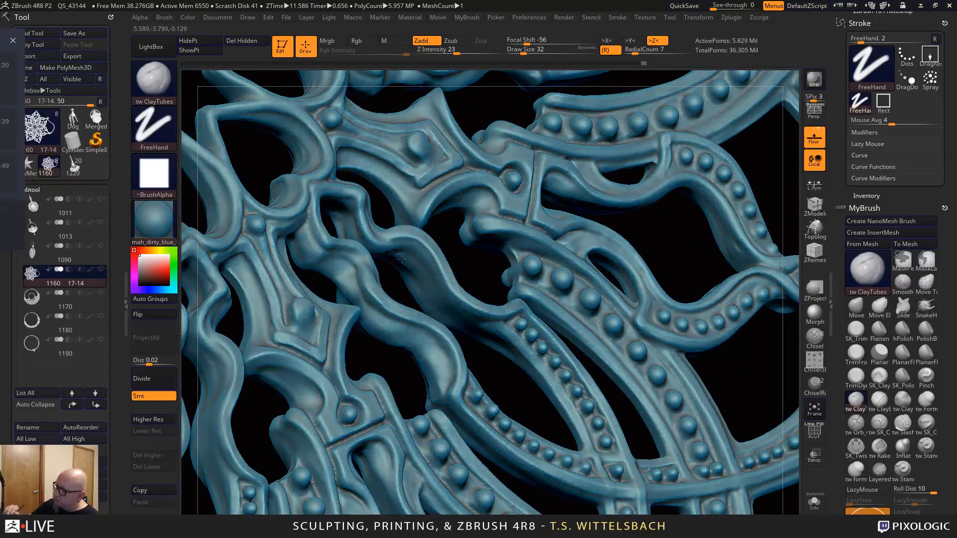
mouse_move(428, 291)
mouse_down()
mouse_move(399, 257)
mouse_move(444, 214)
mouse_move(439, 199)
mouse_up()
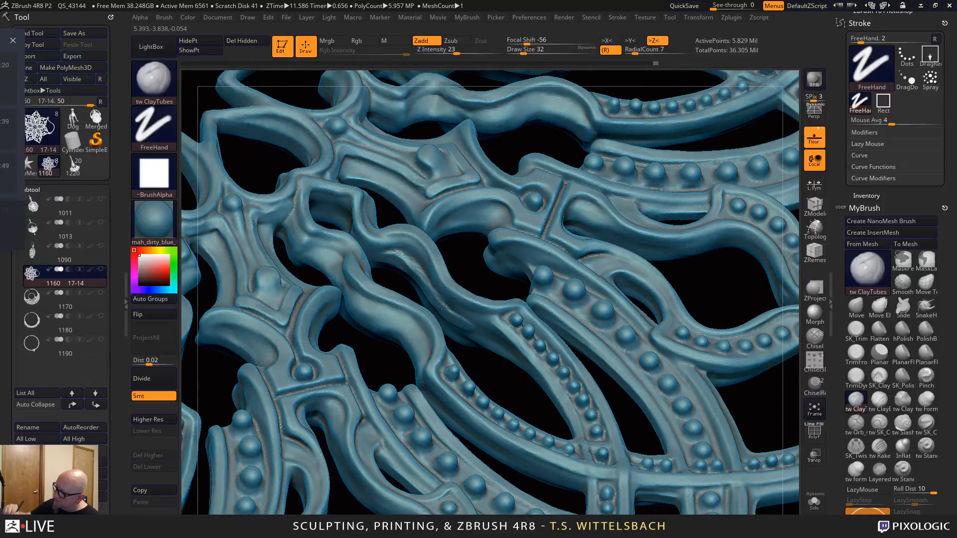
drag(441, 306, 467, 328)
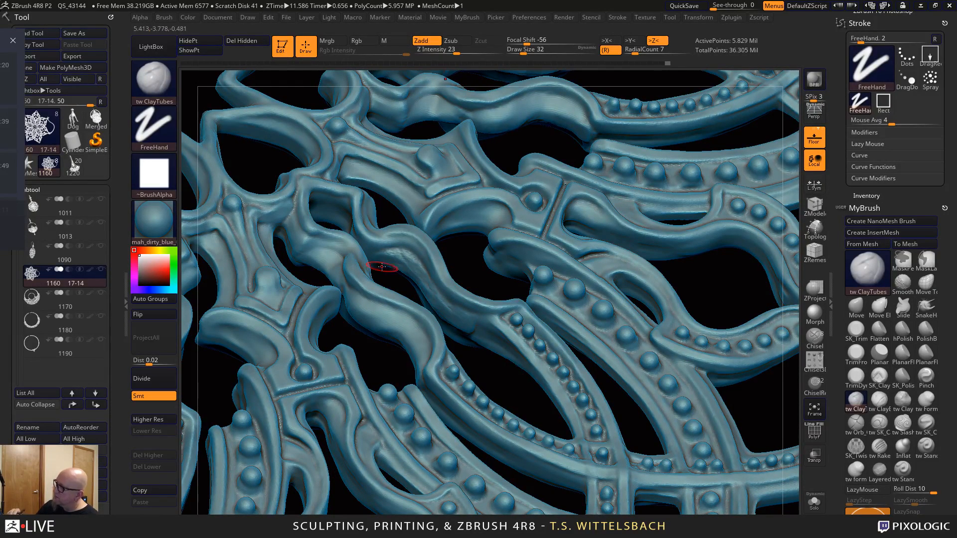
mouse_move(541, 391)
mouse_down()
mouse_move(523, 373)
mouse_move(532, 402)
mouse_move(485, 341)
mouse_move(528, 374)
mouse_move(552, 425)
mouse_move(521, 437)
mouse_up()
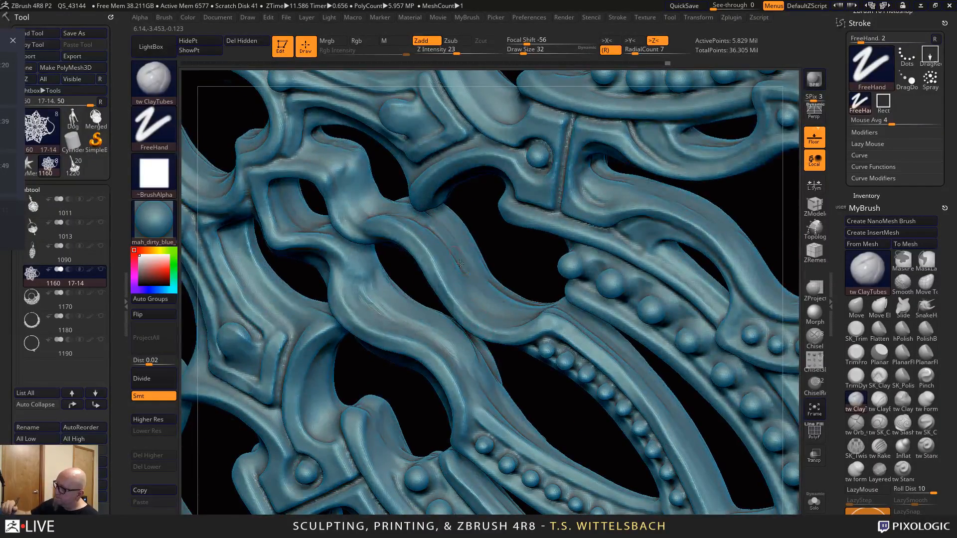
Enlarge the draw size to 56 and add long clay strokes along the outer wall of the wavy strand
right_click(424, 316)
drag(456, 256, 486, 290)
drag(430, 224, 491, 301)
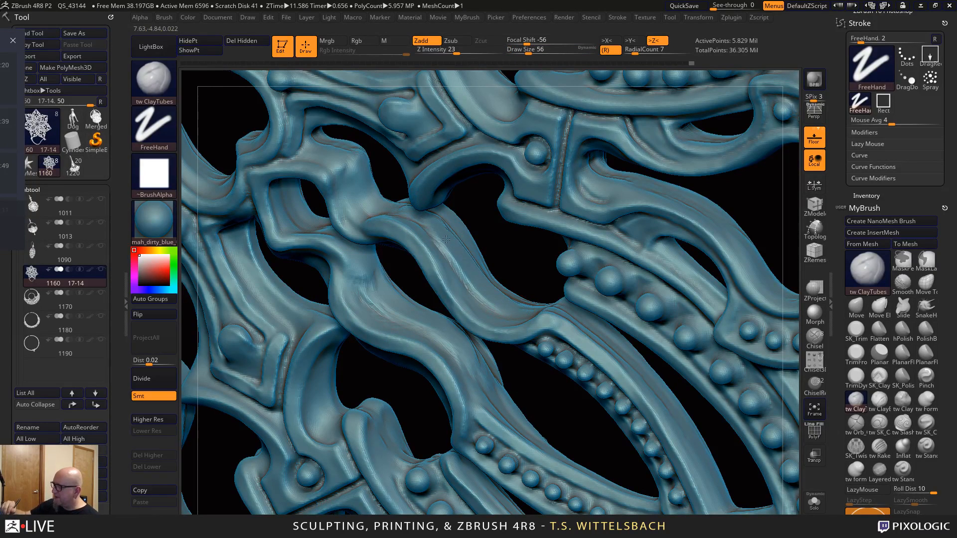
drag(508, 243, 499, 222)
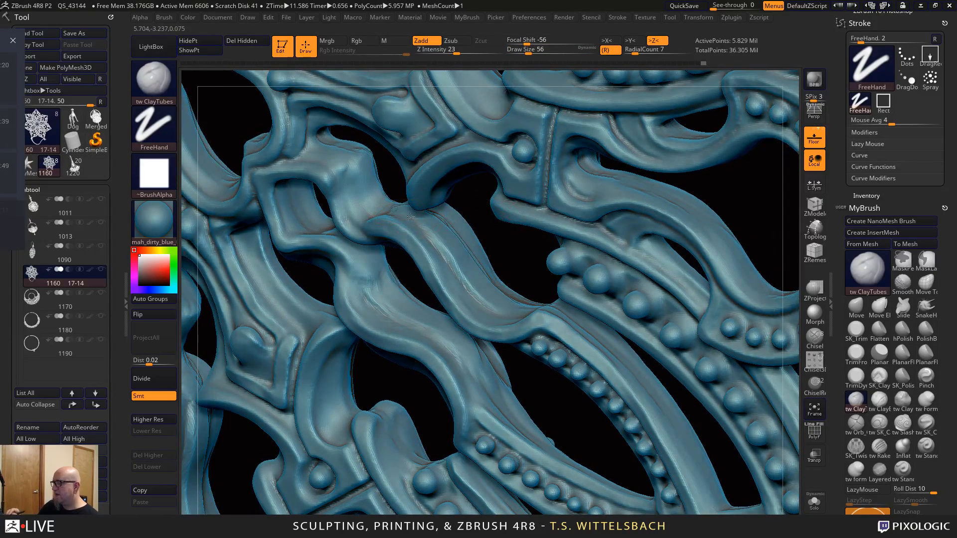
Build up the outer wall of the upper wavy strand with long clay strokes from its upper bend to the small-beaded loop
drag(411, 216, 488, 294)
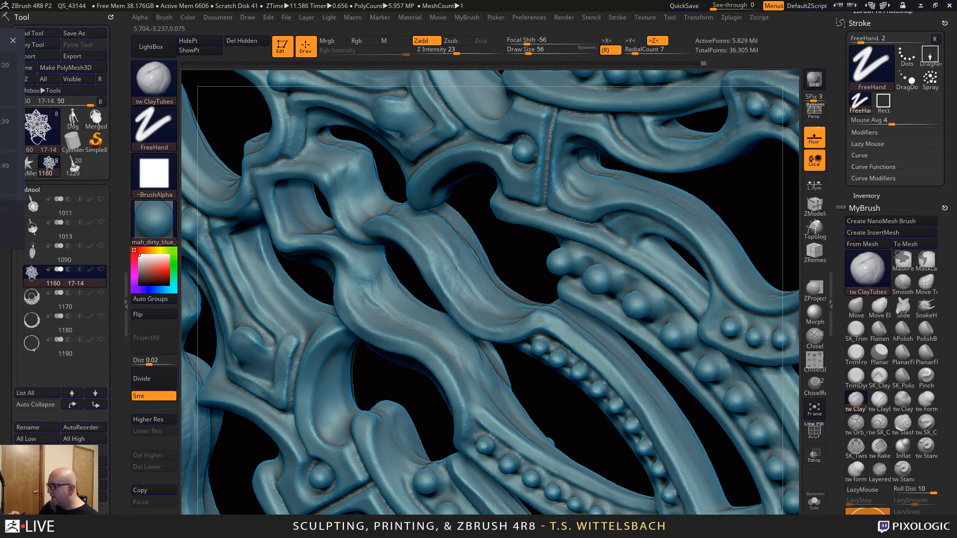
drag(413, 219, 520, 309)
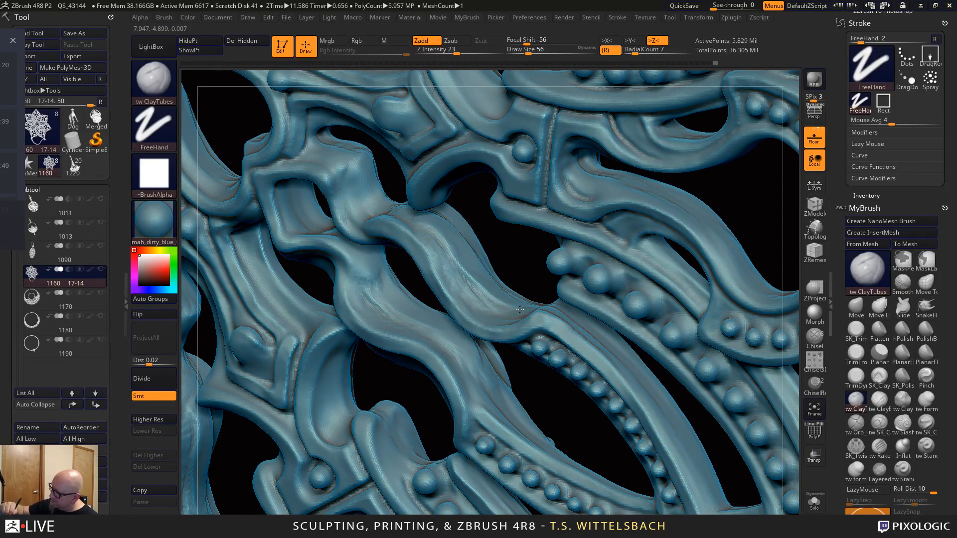
mouse_move(472, 208)
mouse_down()
mouse_move(541, 309)
mouse_move(456, 257)
mouse_move(528, 313)
mouse_move(466, 279)
mouse_move(444, 247)
mouse_up()
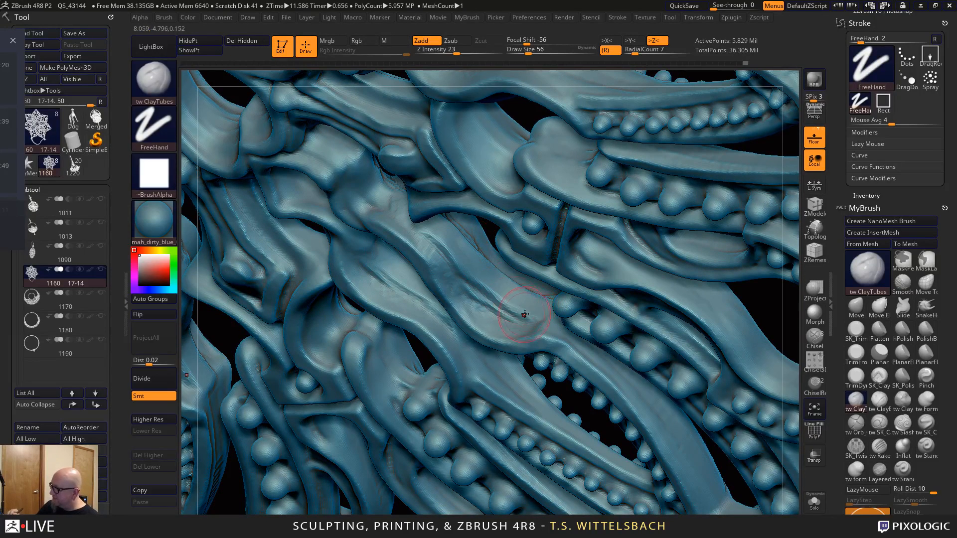
mouse_move(524, 314)
mouse_down()
mouse_move(511, 297)
mouse_move(514, 317)
mouse_move(432, 242)
mouse_up()
drag(600, 425, 608, 349)
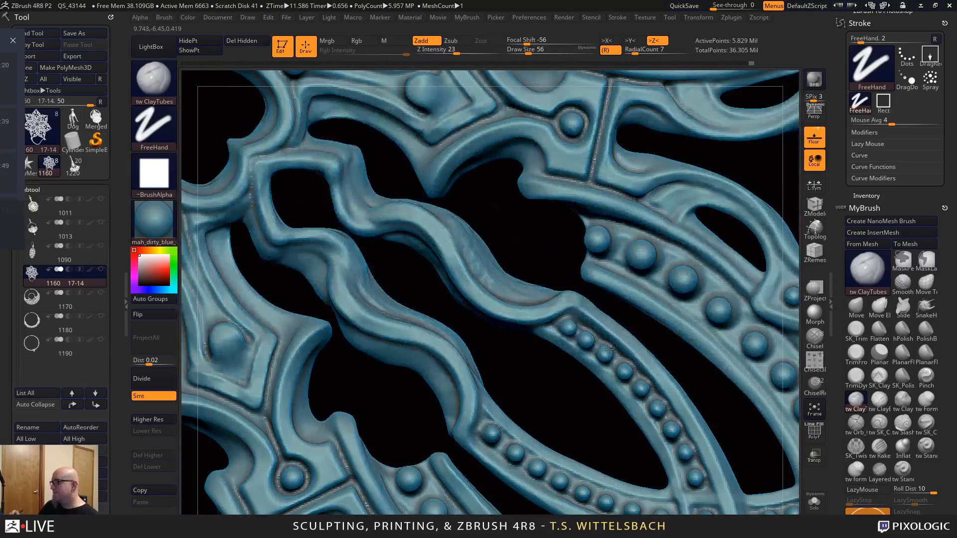
Add clay to the lower wavy strand's side wall and along the middle of the upper strand's outer wall
drag(517, 399, 518, 370)
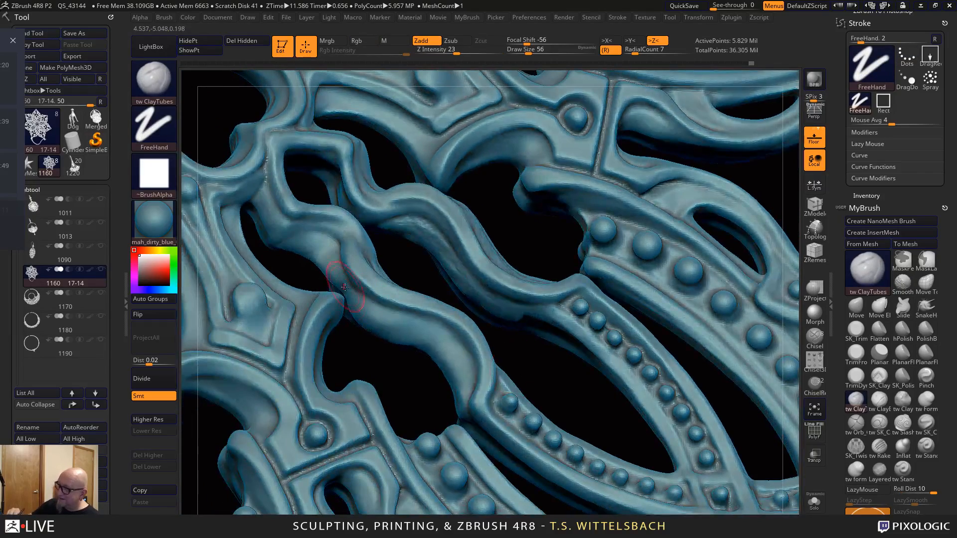
drag(360, 296, 457, 360)
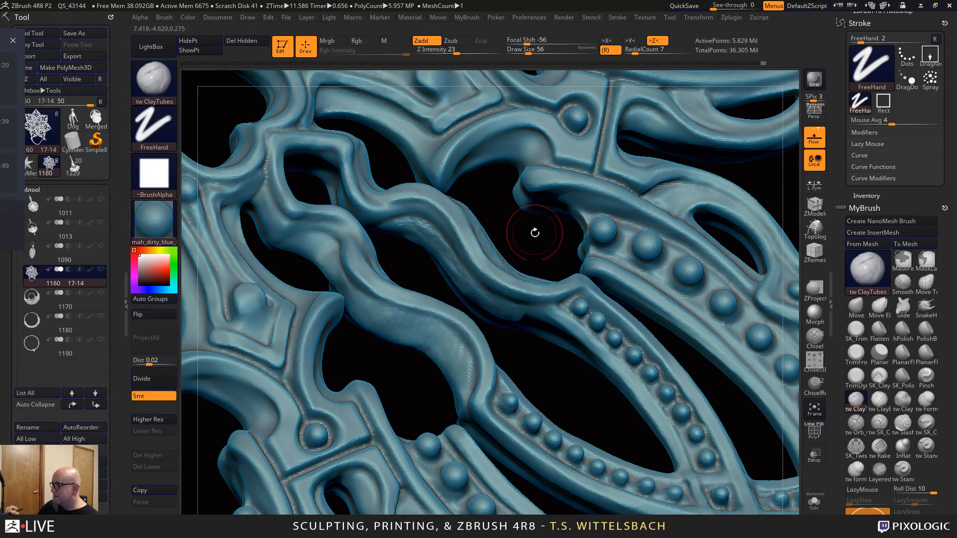
drag(534, 231, 417, 175)
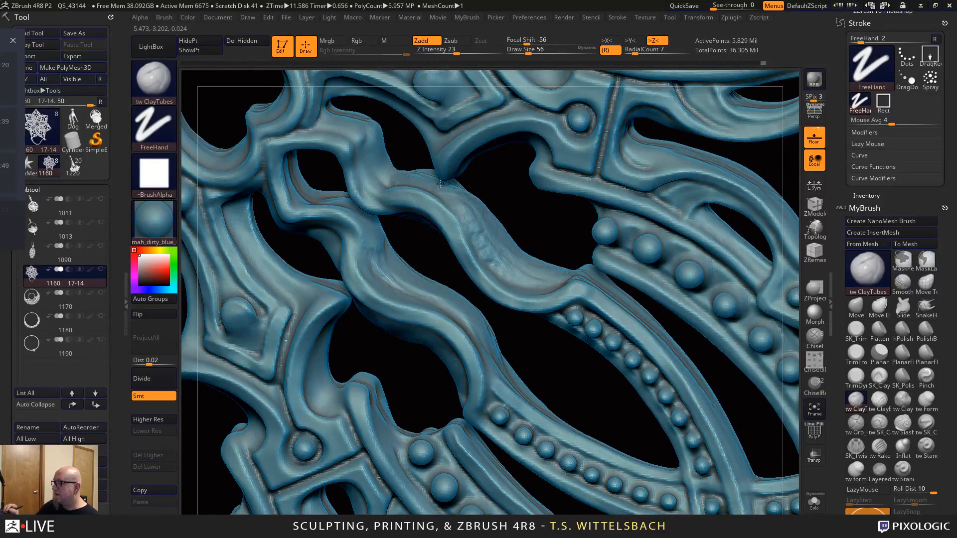
drag(457, 201, 511, 254)
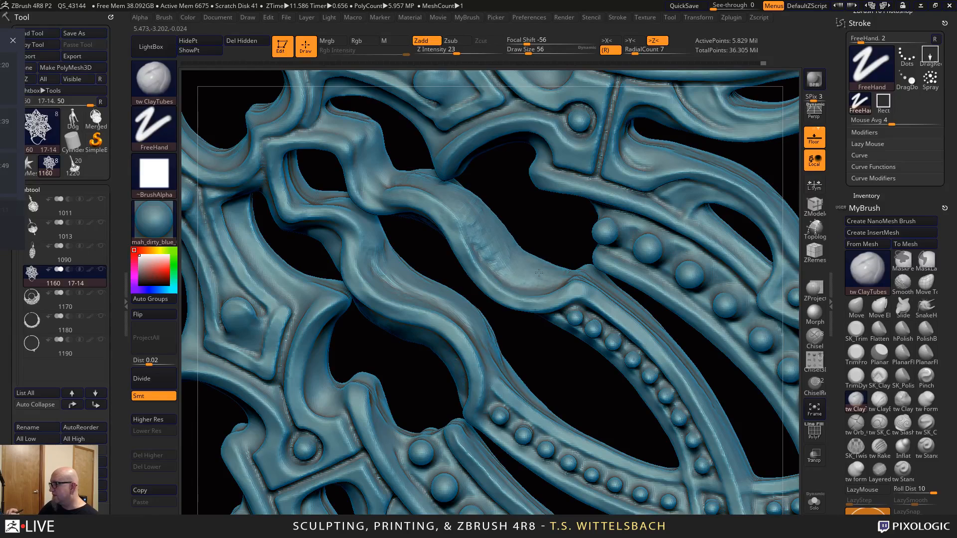
Smooth the fresh clay along the upper strand's outer wall down to the start of the small-beaded loop
mouse_move(588, 386)
mouse_down()
mouse_move(614, 385)
mouse_move(599, 363)
mouse_up()
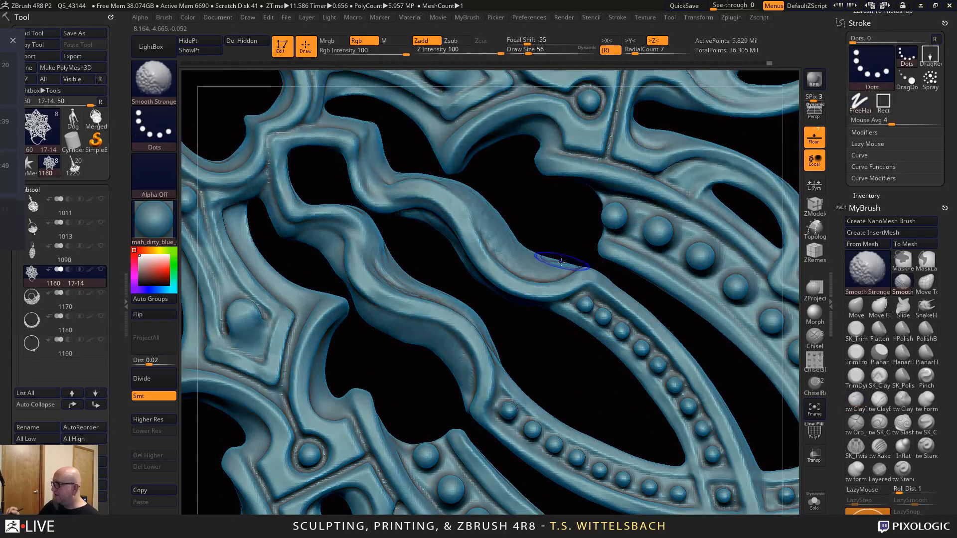
shift+drag(482, 214, 462, 195)
shift+drag(463, 195, 516, 264)
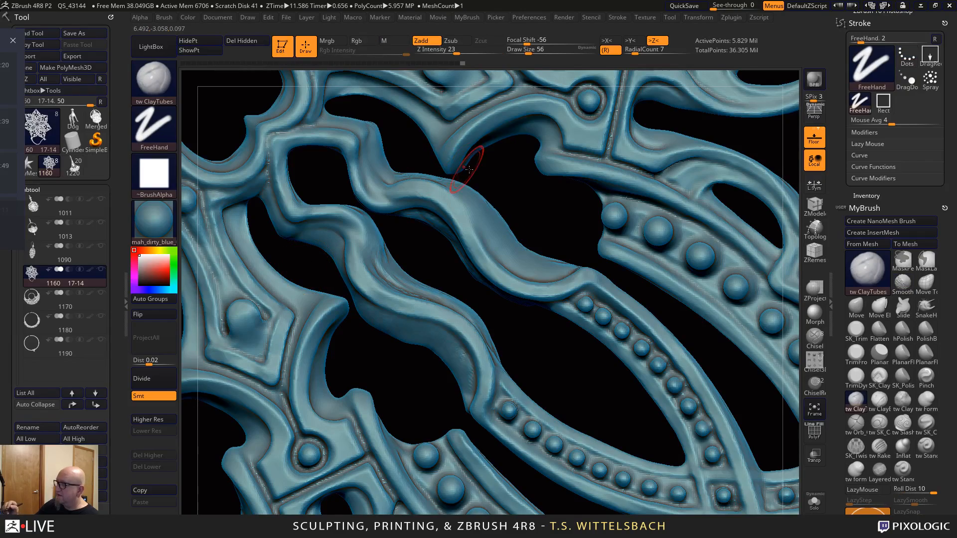
Touch up the strands' side walls and smooth the upper strand's bend beside the pointed arch
drag(515, 172, 588, 125)
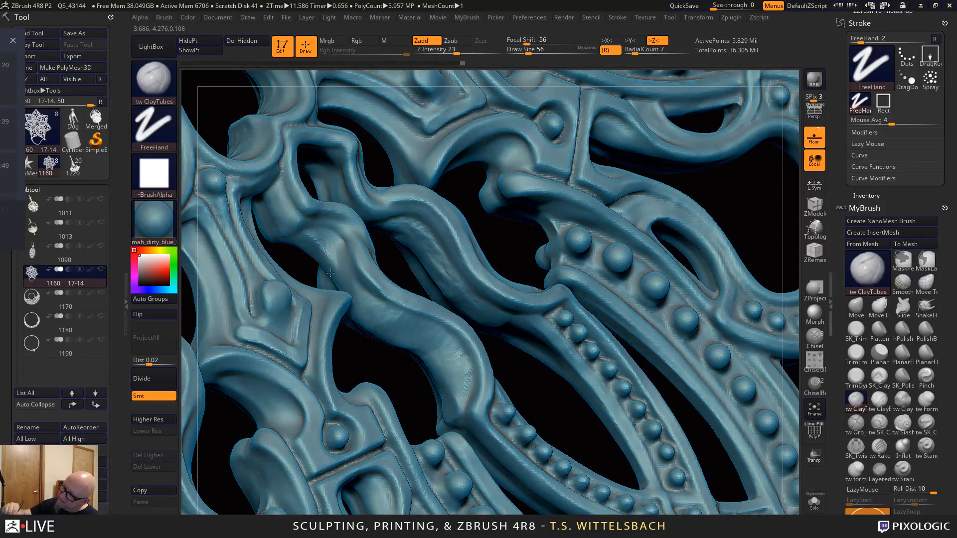
key(shift)
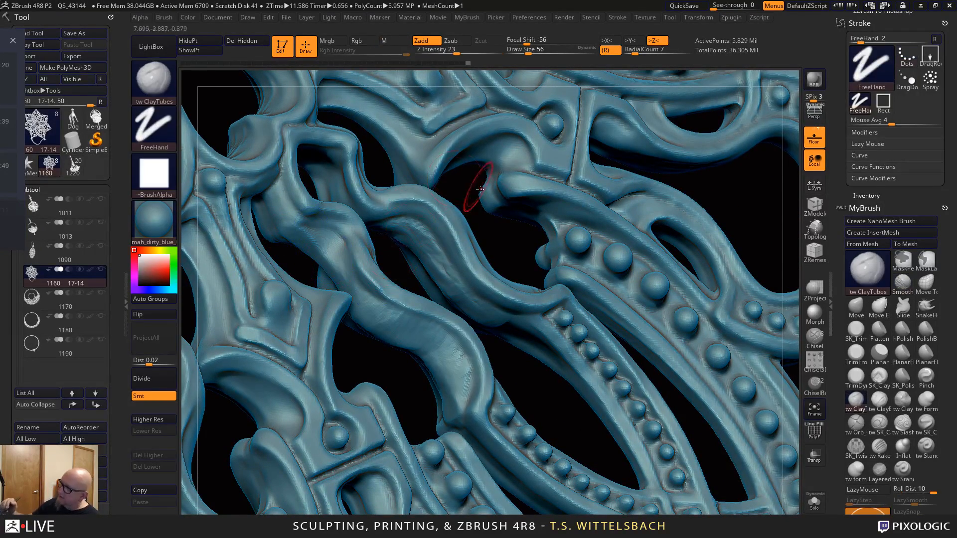
mouse_move(518, 229)
mouse_down()
mouse_move(508, 264)
mouse_move(471, 283)
mouse_up()
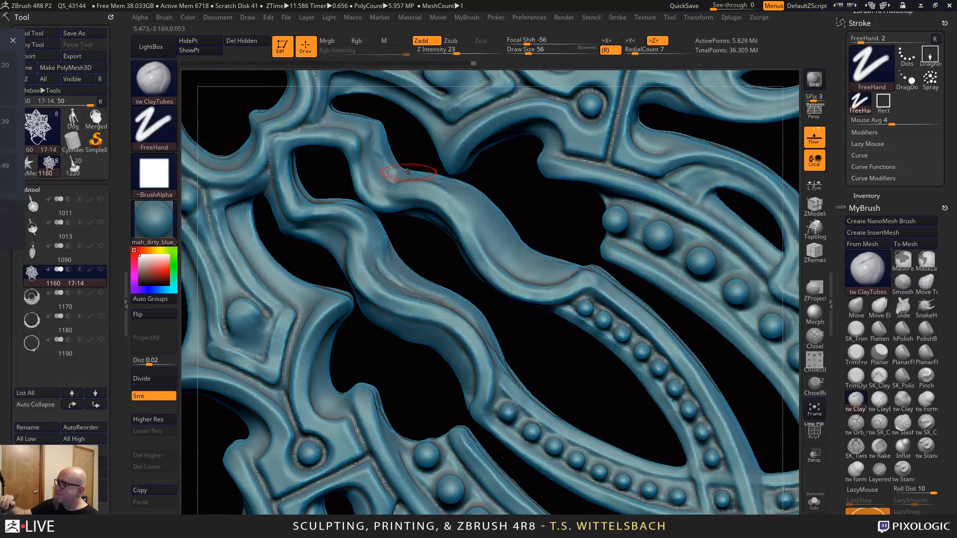
key(shift)
mouse_move(411, 178)
shift+mouse_down()
mouse_move(382, 163)
mouse_move(417, 183)
mouse_move(381, 127)
shift+mouse_up()
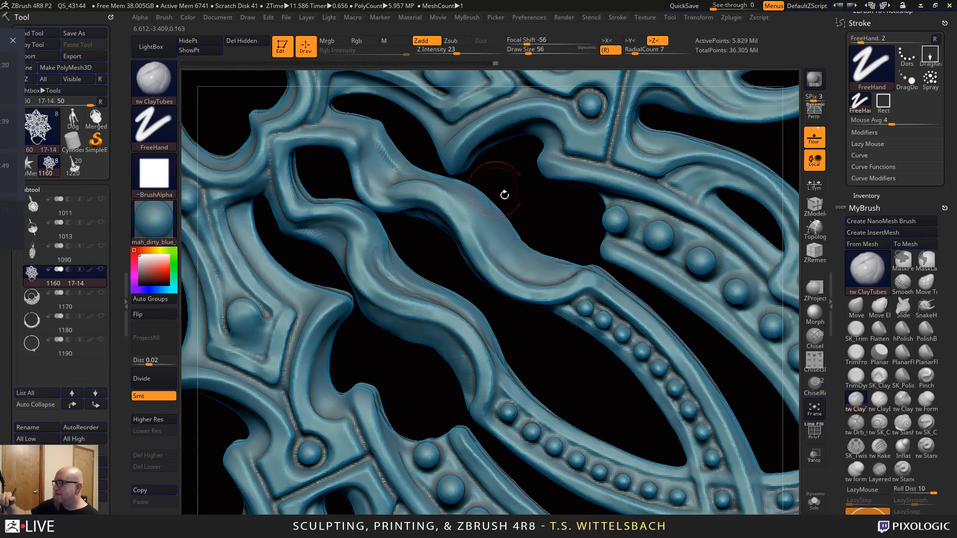
Thicken the outer wall of the wavy strand where it leaves the ring of hearts, using clay and smoothing
drag(557, 227, 567, 197)
alt+drag(568, 399, 452, 82)
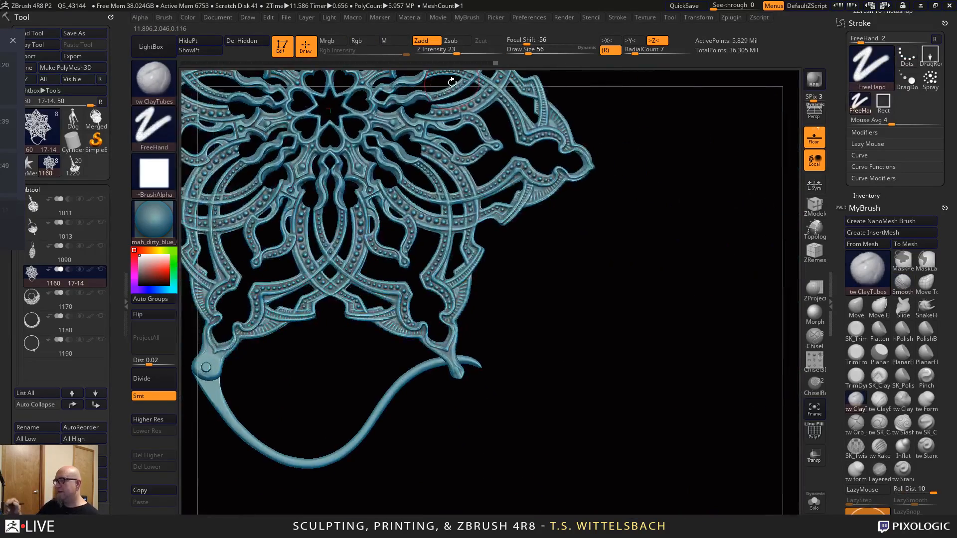
alt+drag(584, 334, 696, 486)
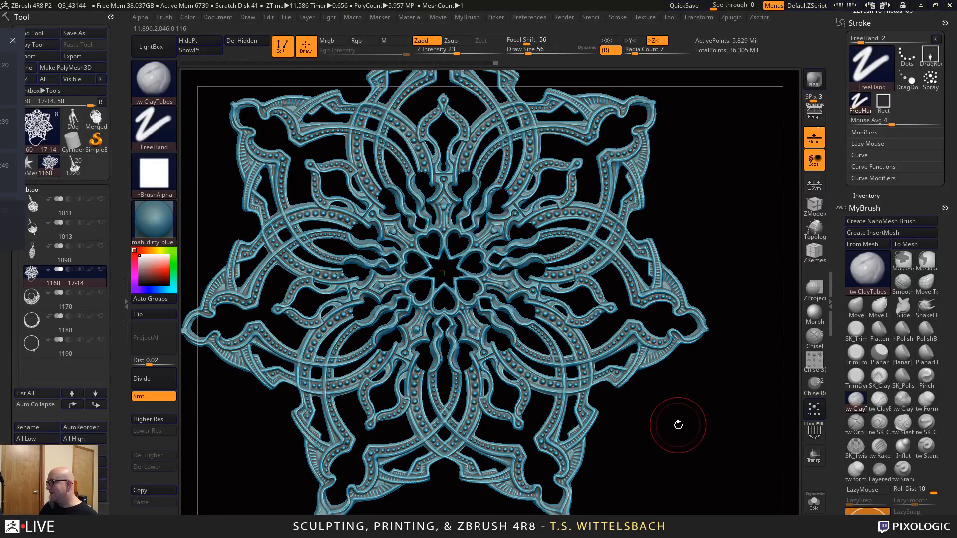
alt+drag(681, 425, 741, 487)
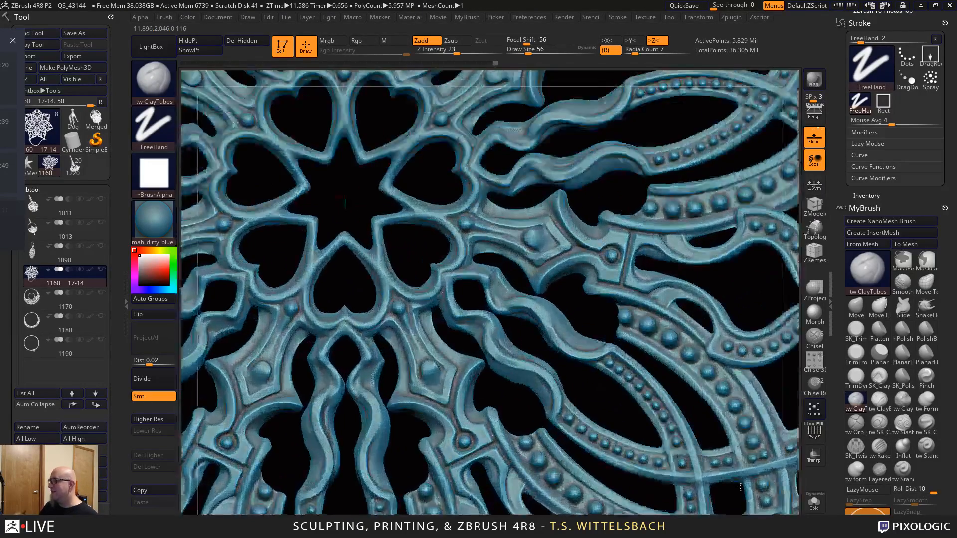
drag(590, 305, 571, 352)
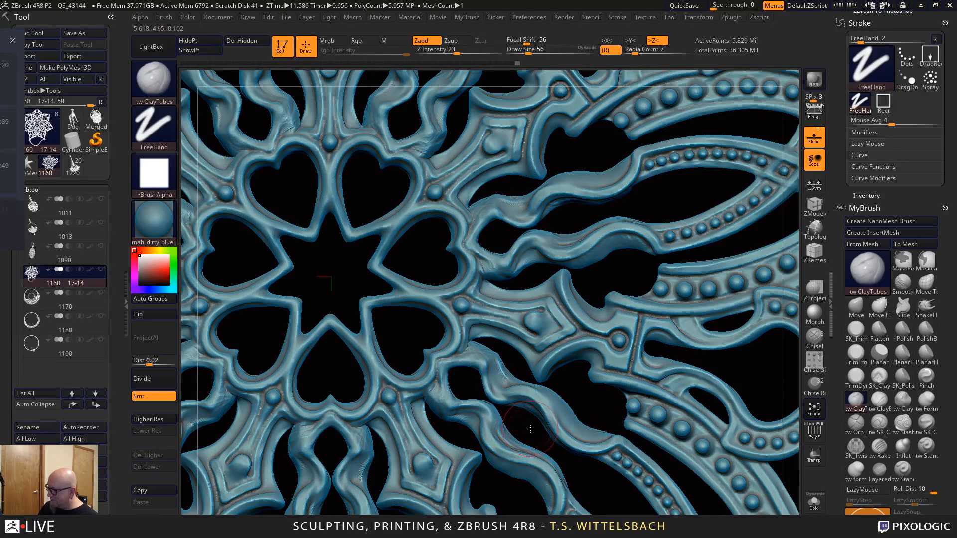
key(shift)
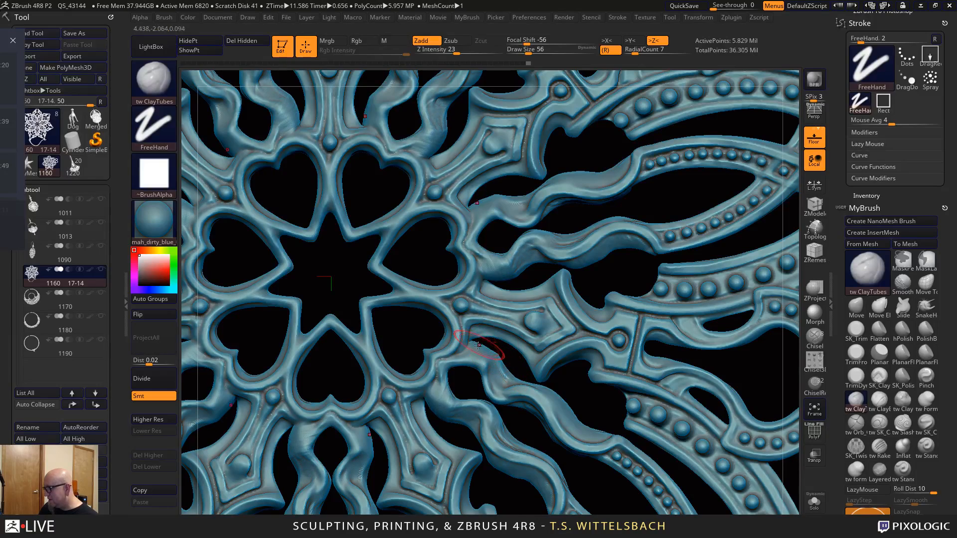
drag(478, 345, 503, 385)
alt+drag(532, 434, 485, 376)
Reduce the draw size to 43 and fill out the inner ends of the paired wavy strands next to the hearts
mouse_move(414, 335)
mouse_down()
mouse_move(499, 384)
mouse_move(435, 319)
mouse_move(460, 305)
mouse_up()
key(space)
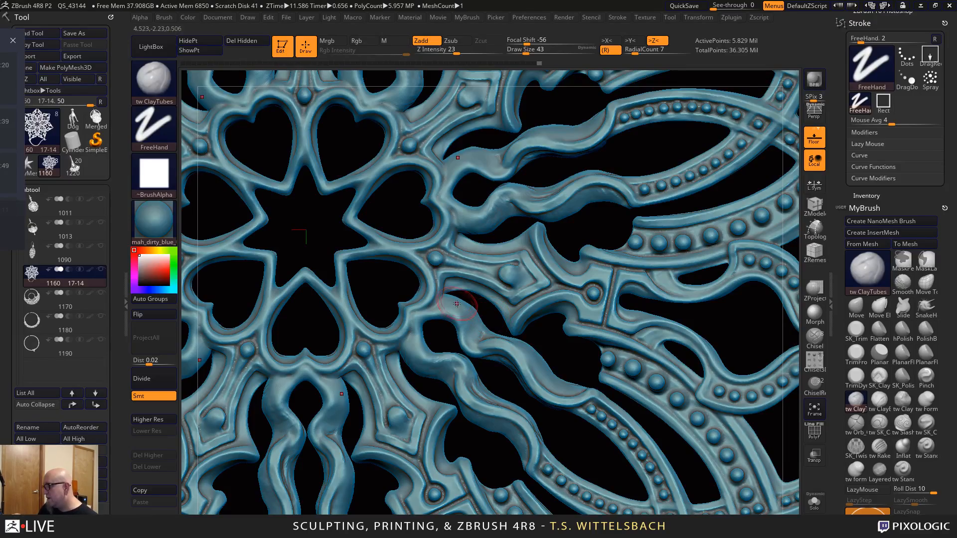
drag(562, 342, 473, 296)
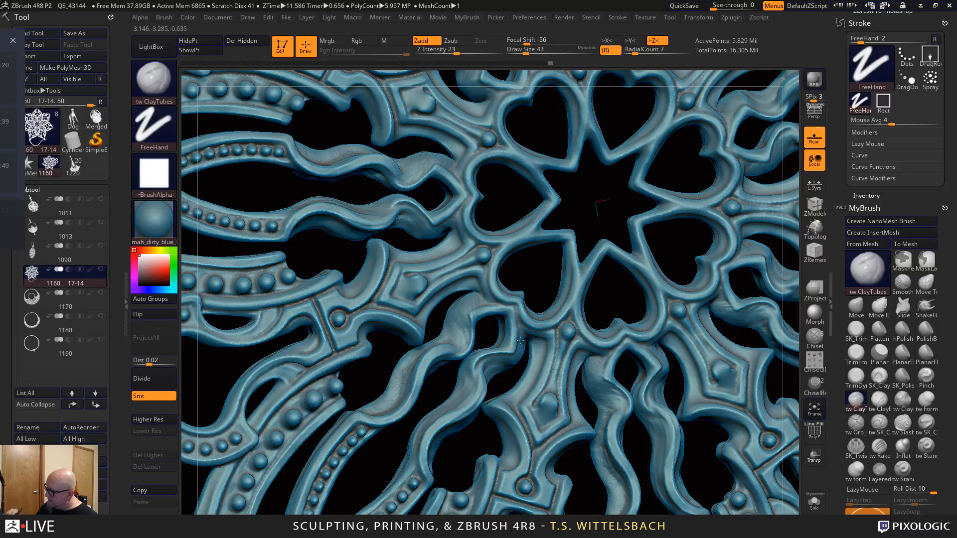
drag(507, 393, 498, 391)
drag(527, 344, 503, 387)
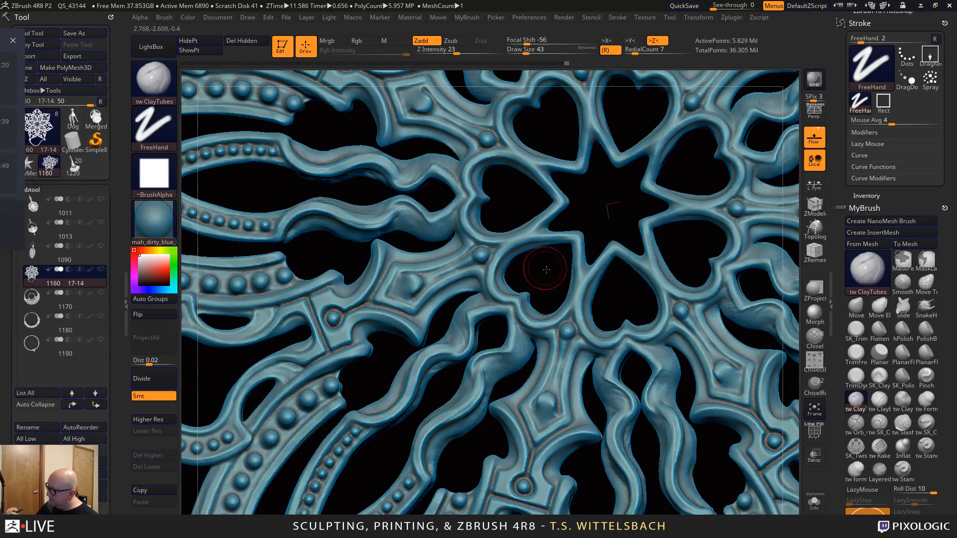
Reduce the draw size to 24 and add clay along the inner wall of the outer wavy strand above the hearts
alt+drag(547, 269, 584, 309)
alt+drag(692, 498, 624, 259)
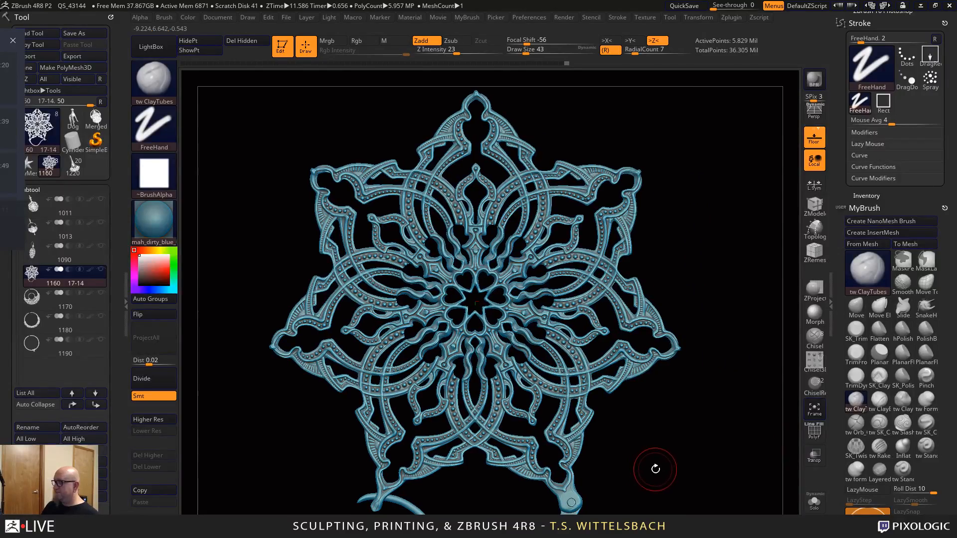
alt+drag(648, 443, 785, 359)
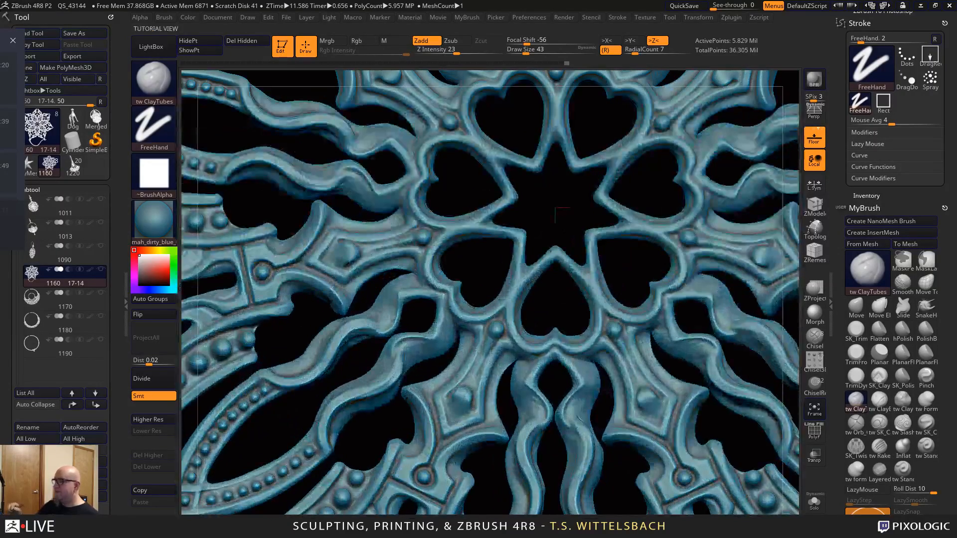
alt+drag(542, 214, 546, 437)
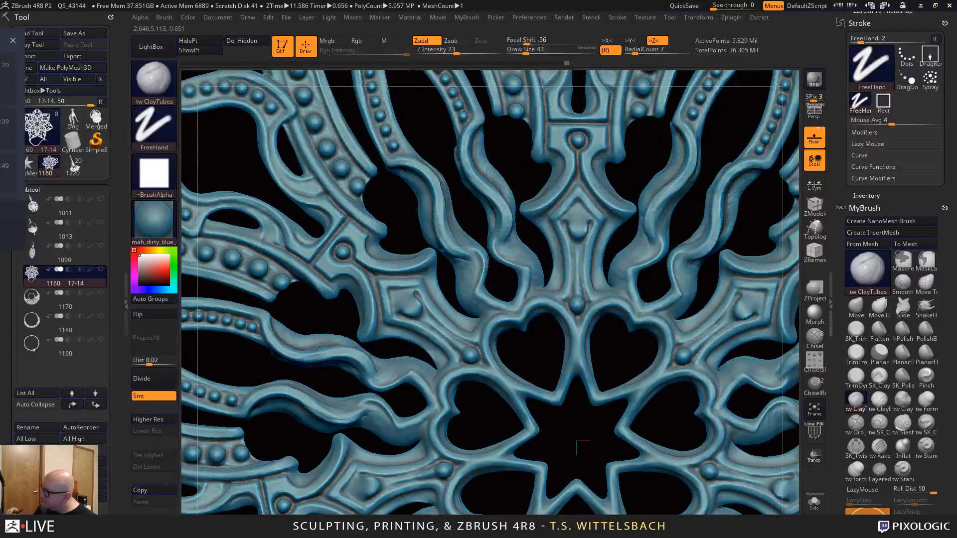
key(space)
drag(484, 266, 480, 266)
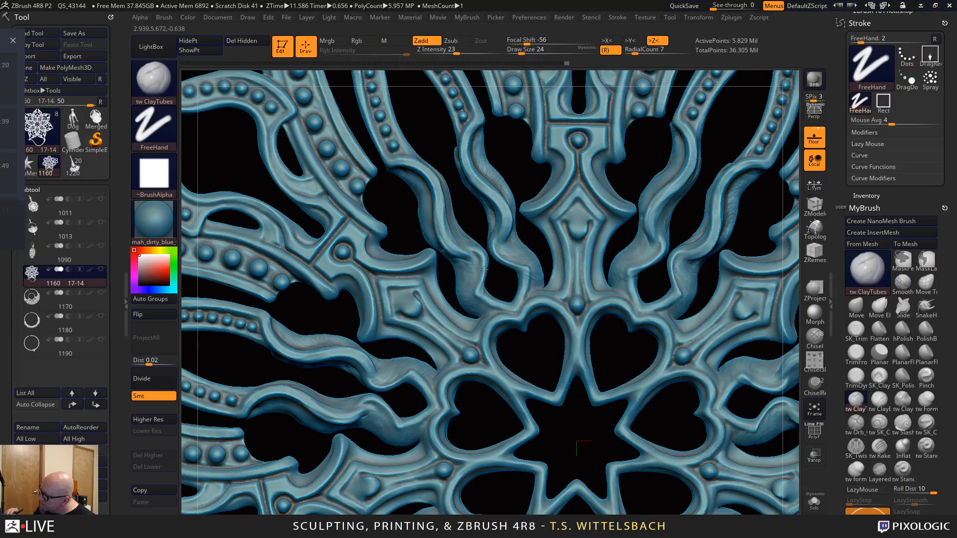
mouse_move(480, 293)
mouse_down()
mouse_move(514, 308)
mouse_move(525, 273)
mouse_move(498, 248)
mouse_move(472, 257)
mouse_move(443, 235)
mouse_up()
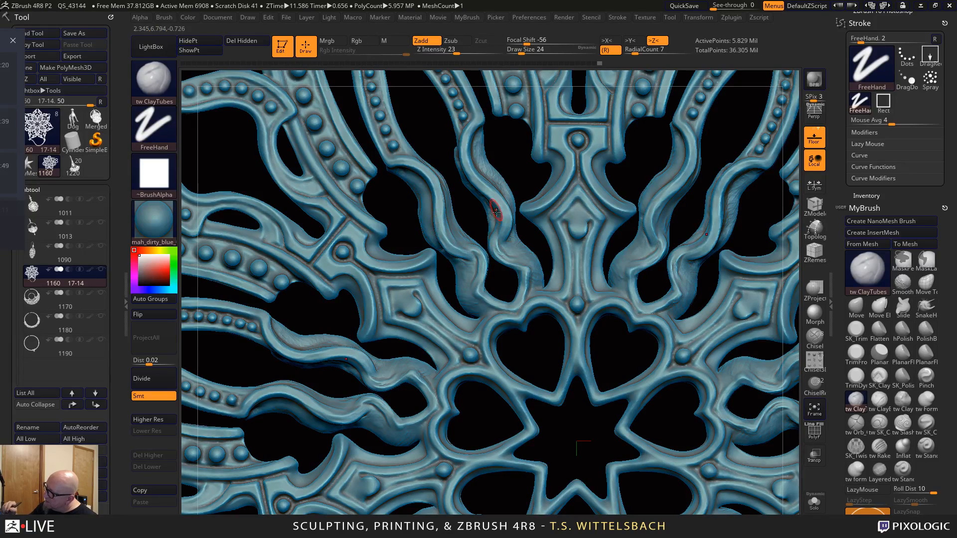
Add fine clay strokes along the facing walls of the paired wavy strands, from the hearts up to the beaded loop
drag(500, 242, 498, 199)
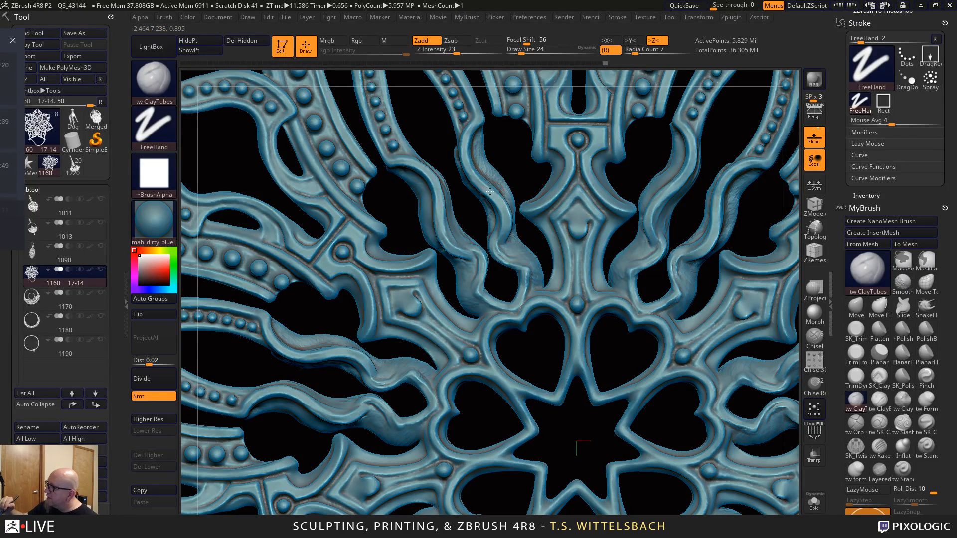
drag(467, 134, 469, 117)
drag(439, 230, 430, 179)
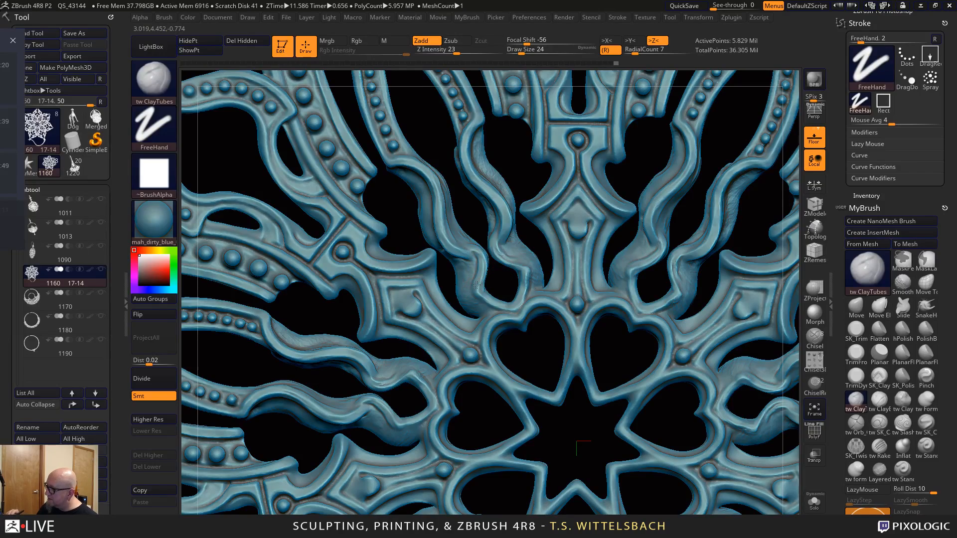
mouse_move(520, 262)
mouse_down()
mouse_move(504, 254)
mouse_move(519, 259)
mouse_up()
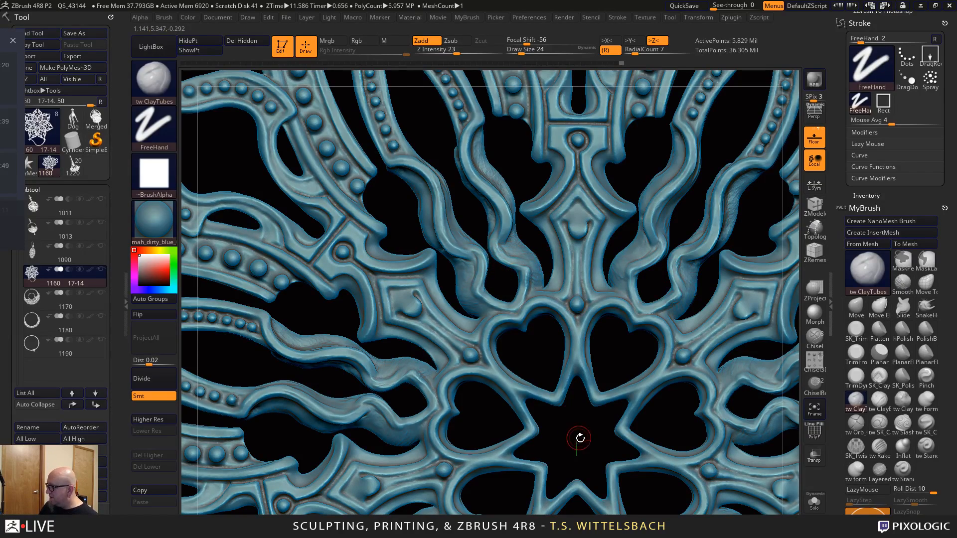
Check the whole star from a distance and add a short clay stroke to a wavy strand beside the central diamond ornament
alt+drag(568, 432, 512, 277)
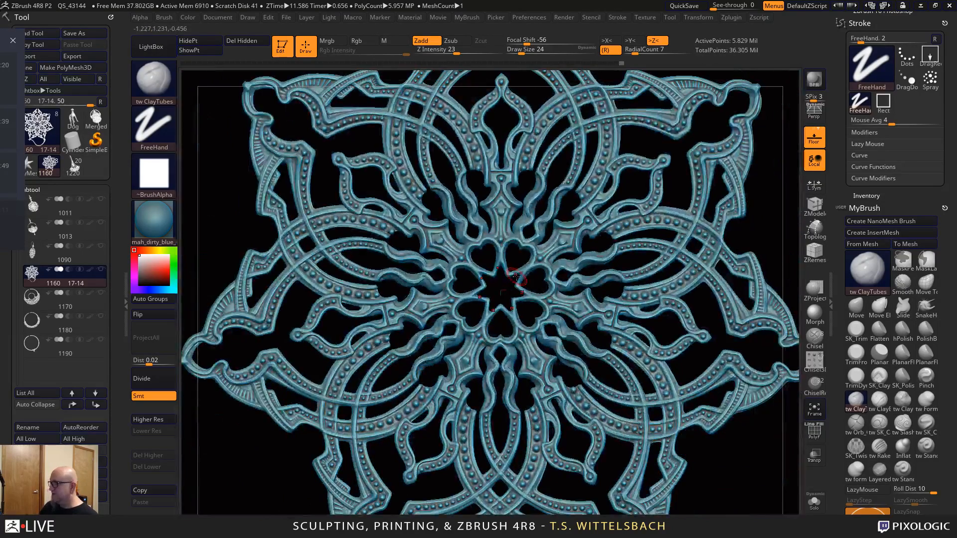
alt+drag(724, 488, 664, 398)
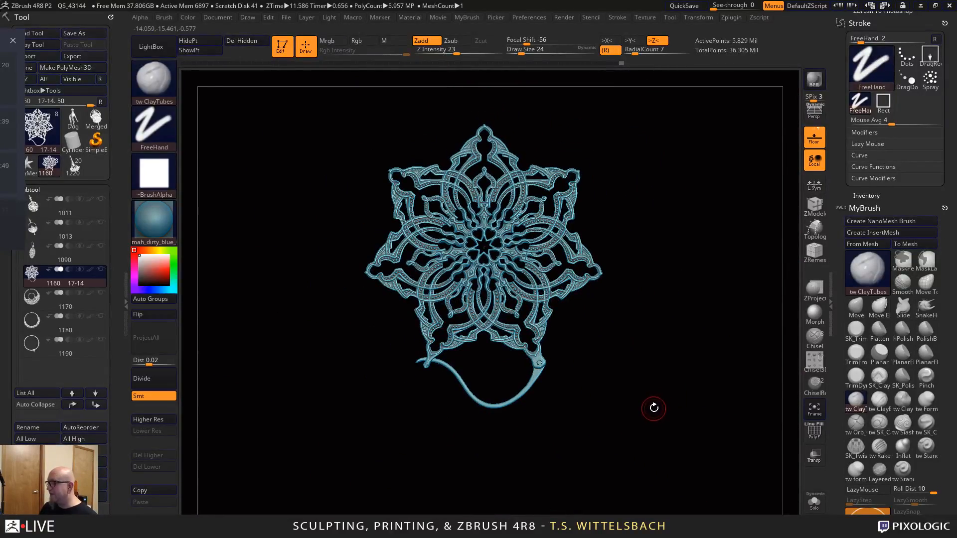
alt+drag(625, 356, 653, 459)
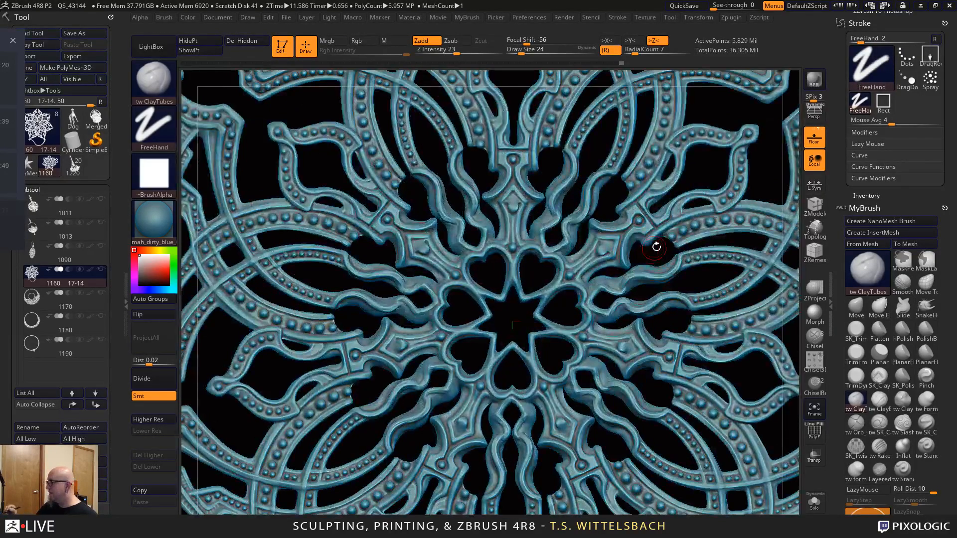
alt+drag(656, 250, 525, 375)
drag(667, 197, 653, 198)
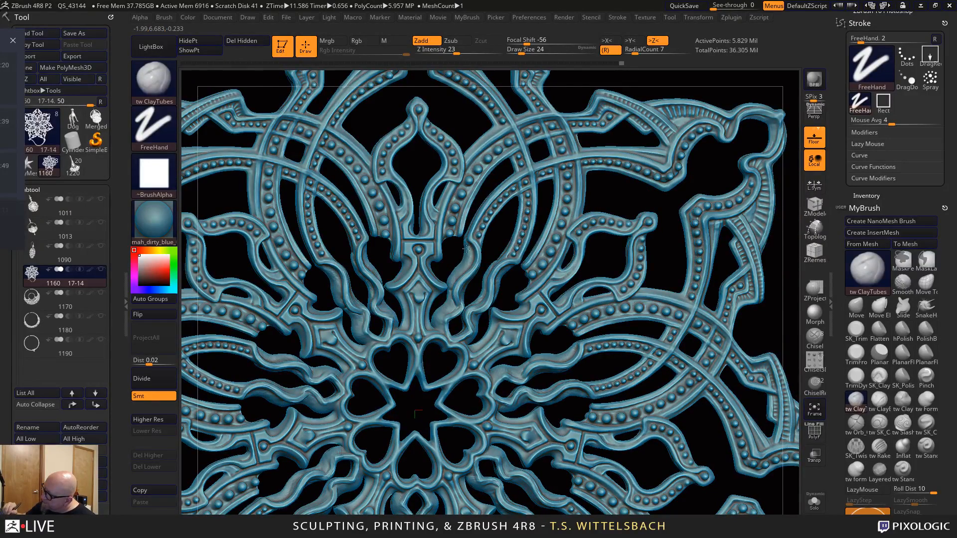
drag(500, 288, 507, 278)
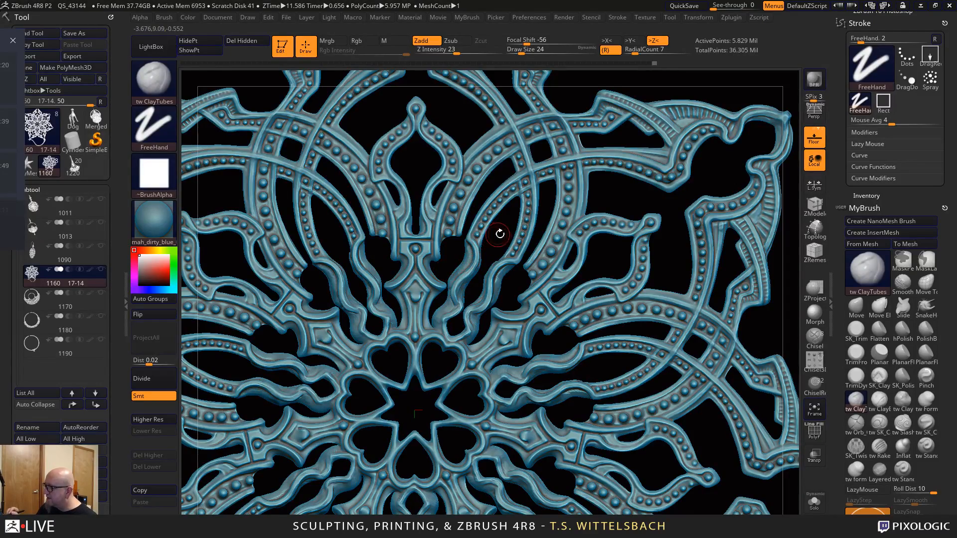
Build up and smooth the side walls of the wavy strands flanking the central diamond ornament
drag(498, 230, 433, 278)
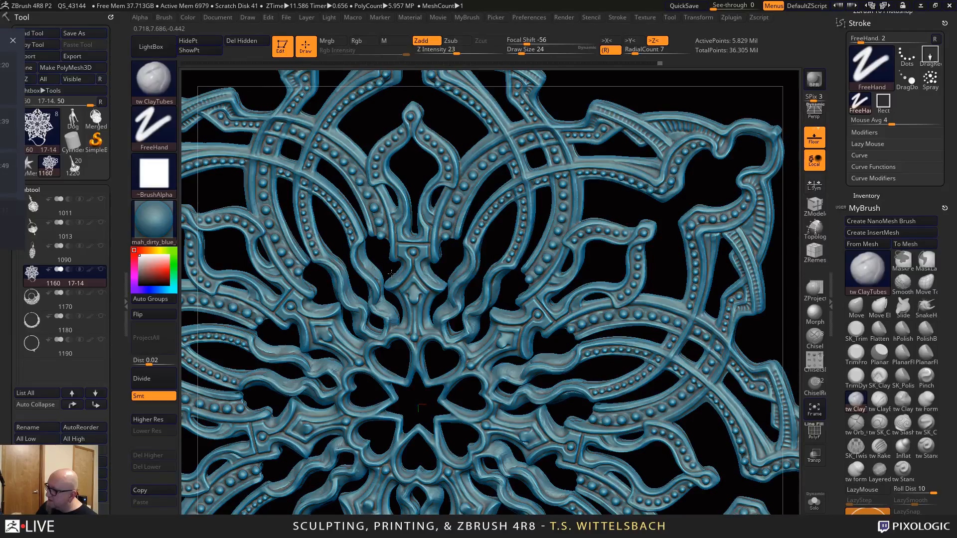
drag(392, 272, 439, 278)
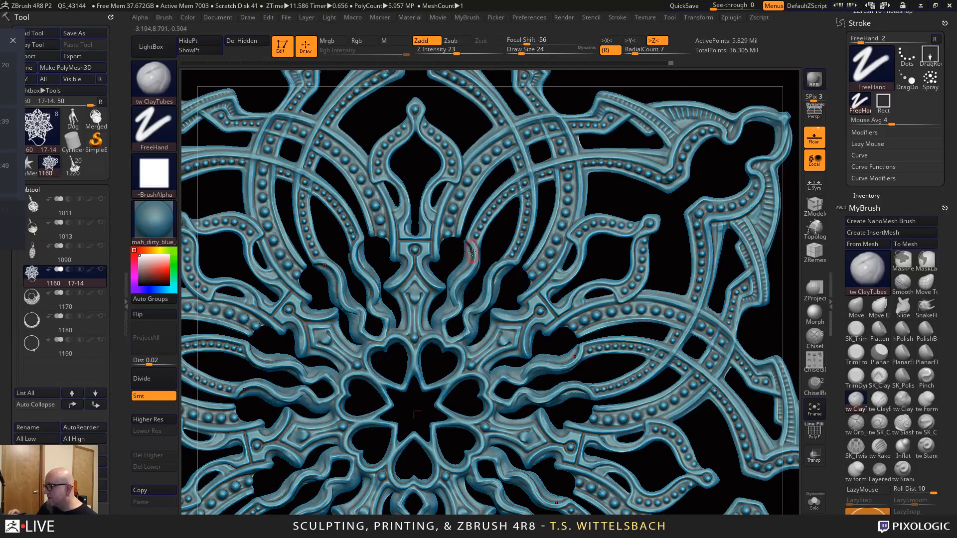
drag(474, 297, 449, 281)
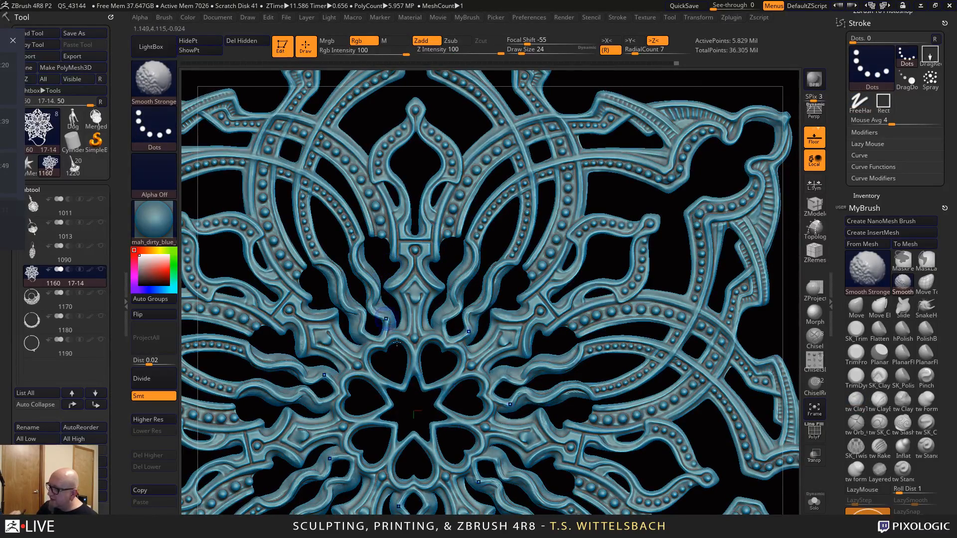
Build up the sides of the wavy struts near the beaded arcs with the tw ClayTubes brush at Draw Size 24, using radial symmetry
alt+drag(611, 369, 614, 300)
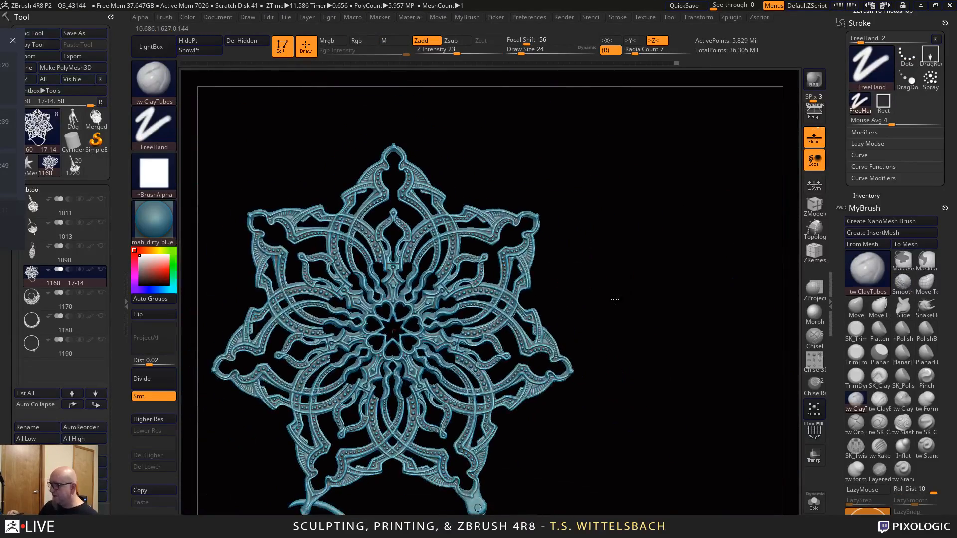
alt+drag(602, 479, 676, 486)
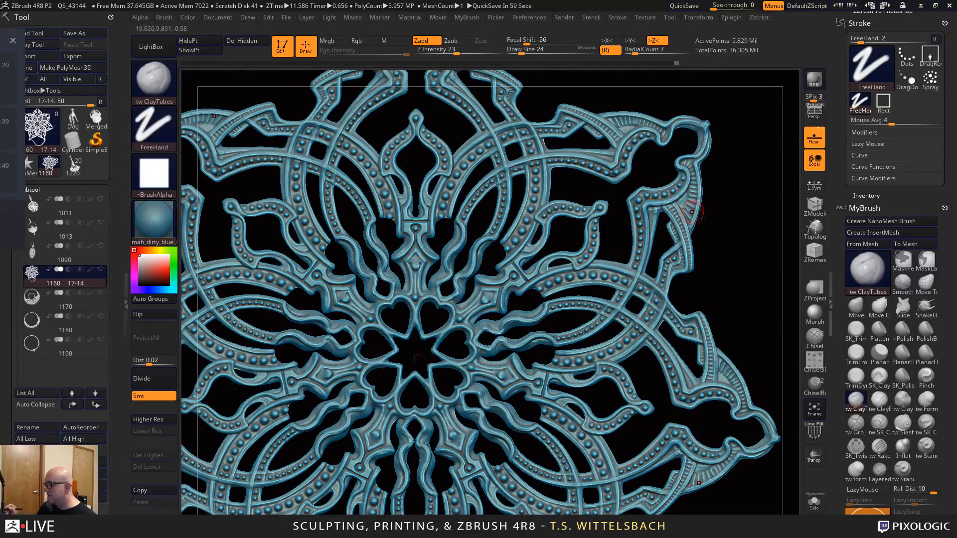
alt+drag(700, 218, 714, 233)
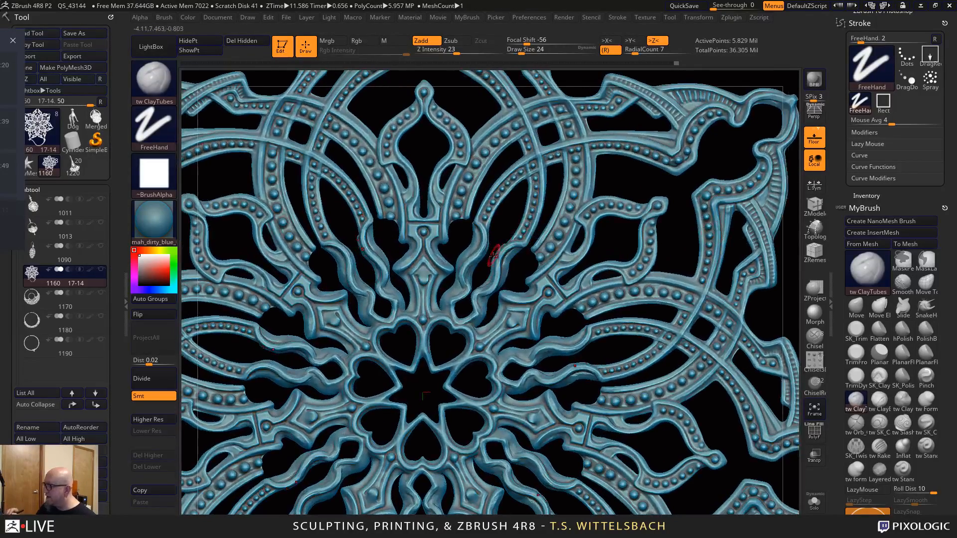
mouse_move(508, 219)
mouse_down()
mouse_move(501, 250)
mouse_move(498, 238)
mouse_move(491, 252)
mouse_up()
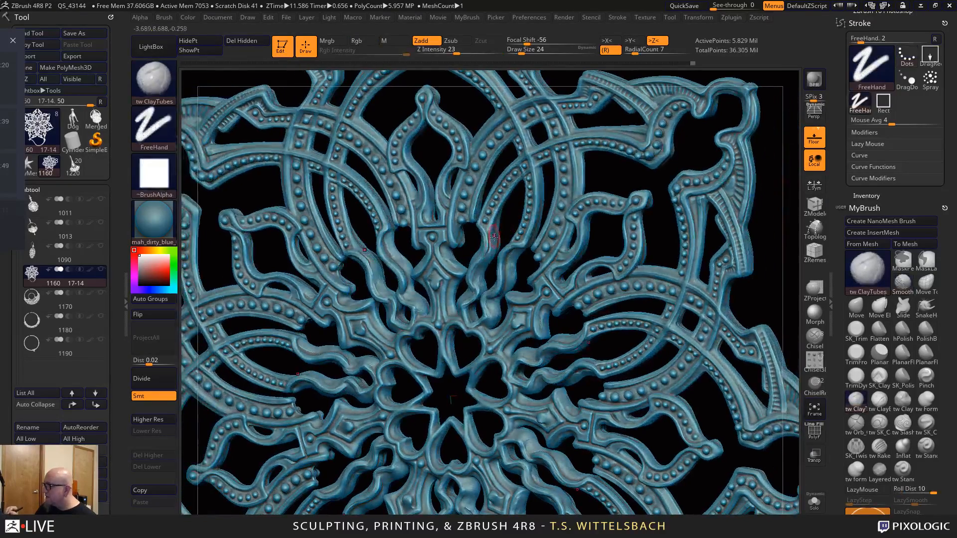
mouse_move(509, 221)
mouse_down()
mouse_move(504, 246)
mouse_move(491, 243)
mouse_up()
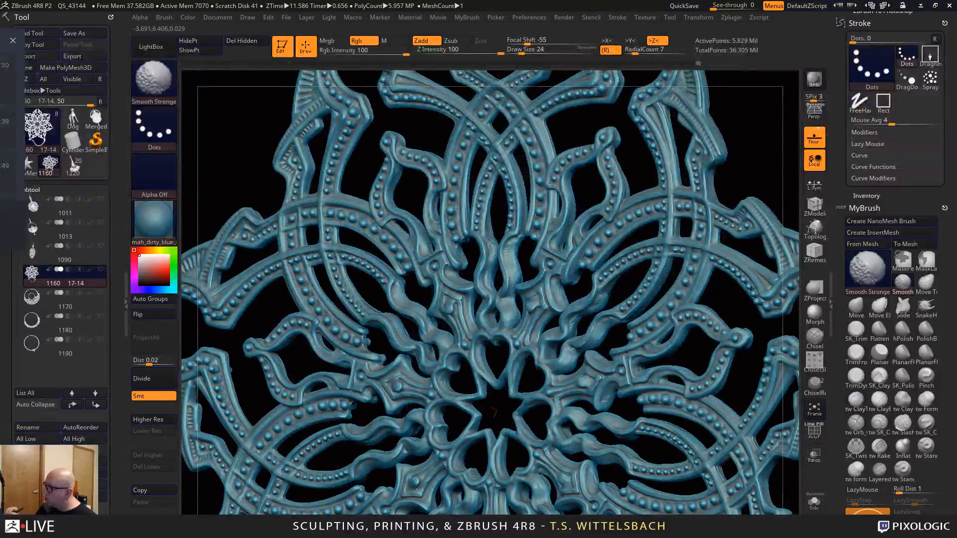
drag(636, 169, 663, 155)
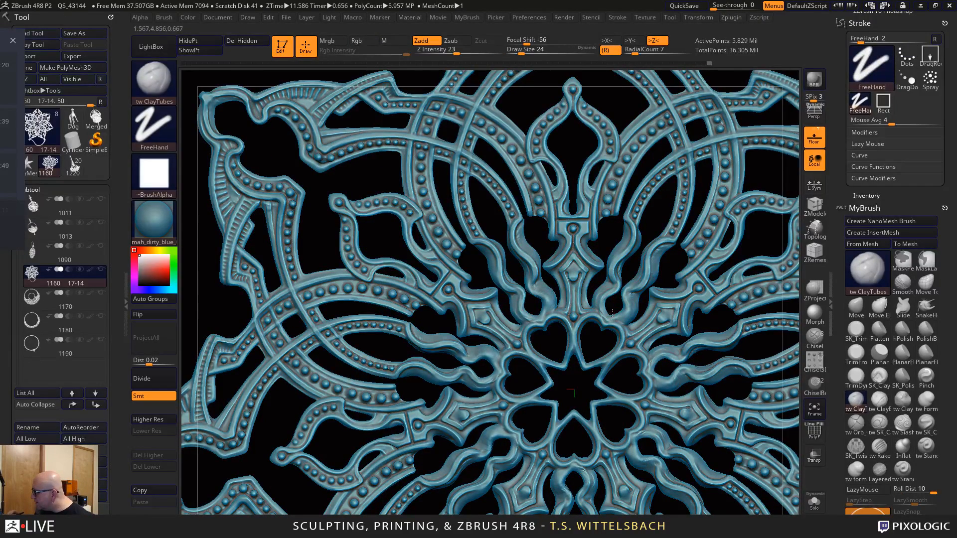
Add clay to the lower ends of the wavy struts above the central hearts and smooth their curved junctions
alt+drag(578, 389, 561, 438)
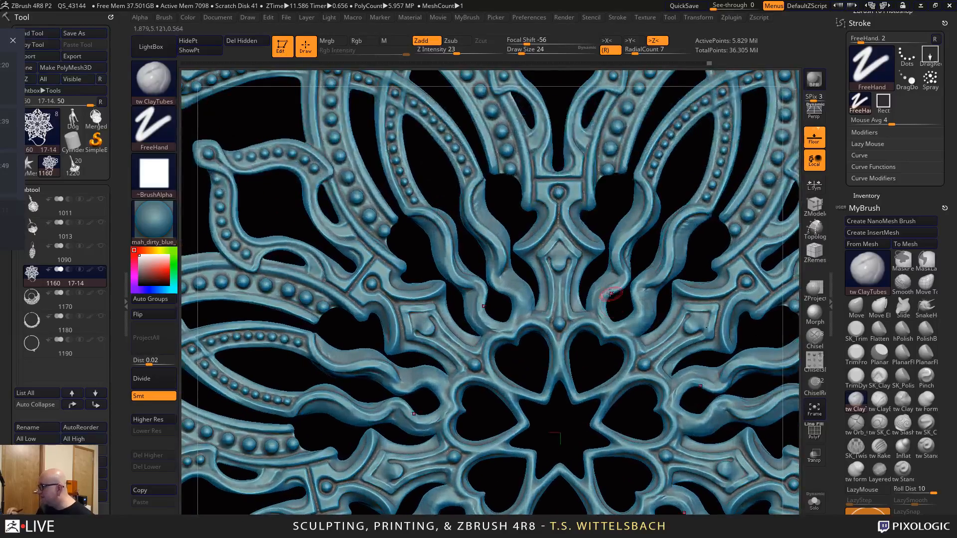
mouse_move(604, 313)
mouse_down()
mouse_move(636, 293)
mouse_move(626, 324)
mouse_move(613, 328)
mouse_up()
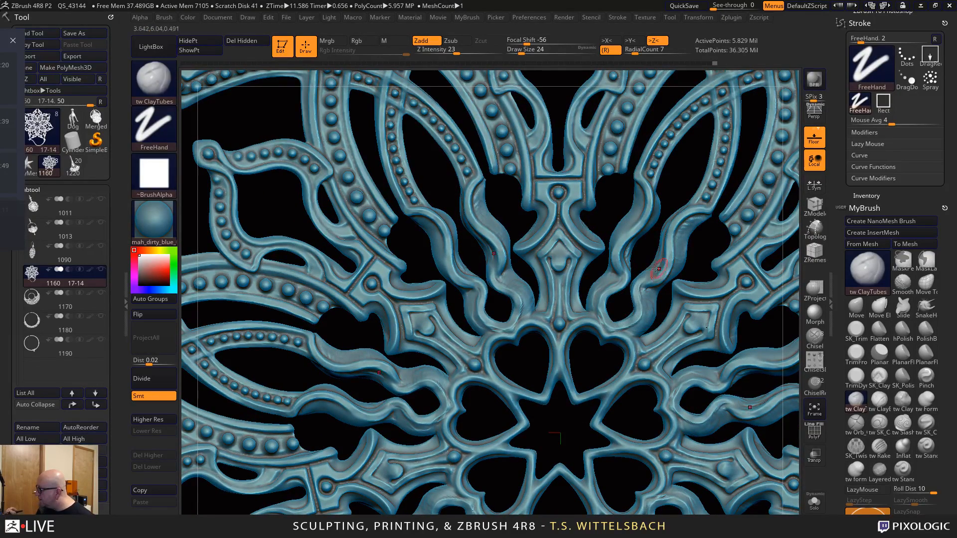
shift+drag(606, 328, 630, 321)
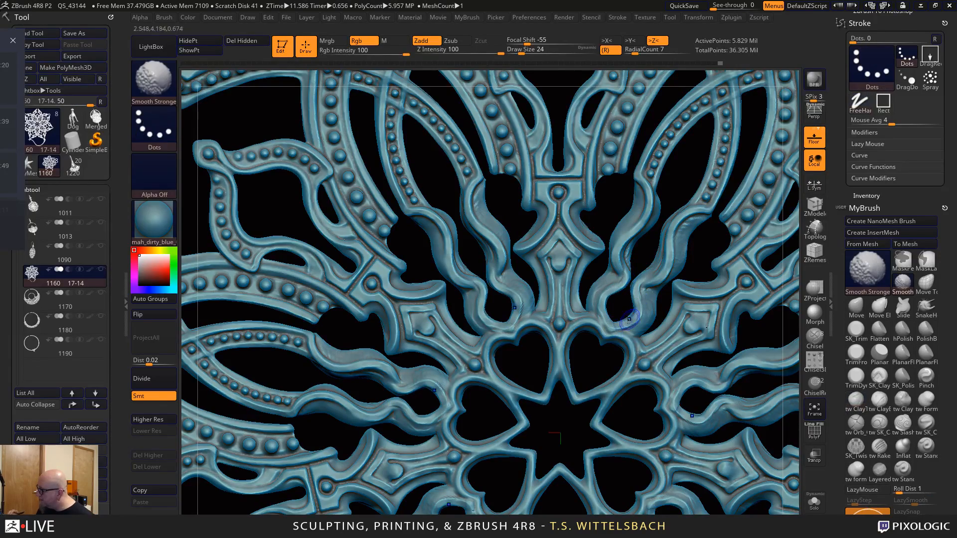
mouse_move(586, 374)
alt+mouse_down()
mouse_move(597, 344)
mouse_move(518, 67)
alt+mouse_up()
alt+drag(748, 510, 663, 514)
alt+drag(746, 322, 687, 331)
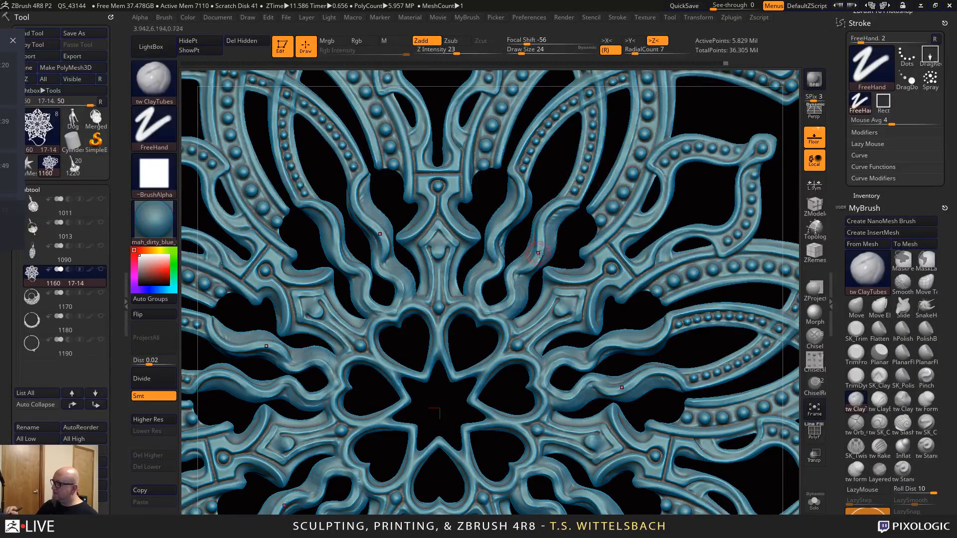
Measure across the neighbouring wavy struts with a Transpose line
key(w)
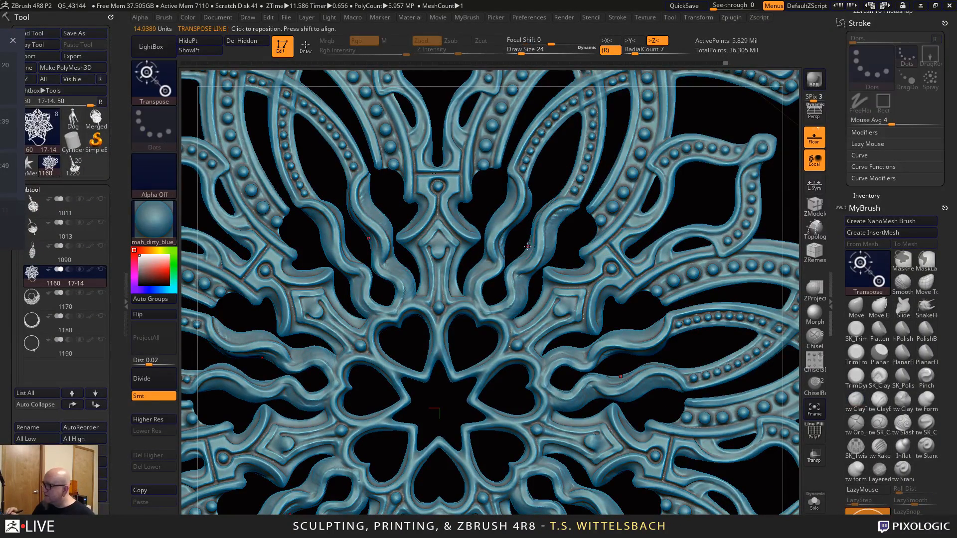
drag(528, 246, 586, 281)
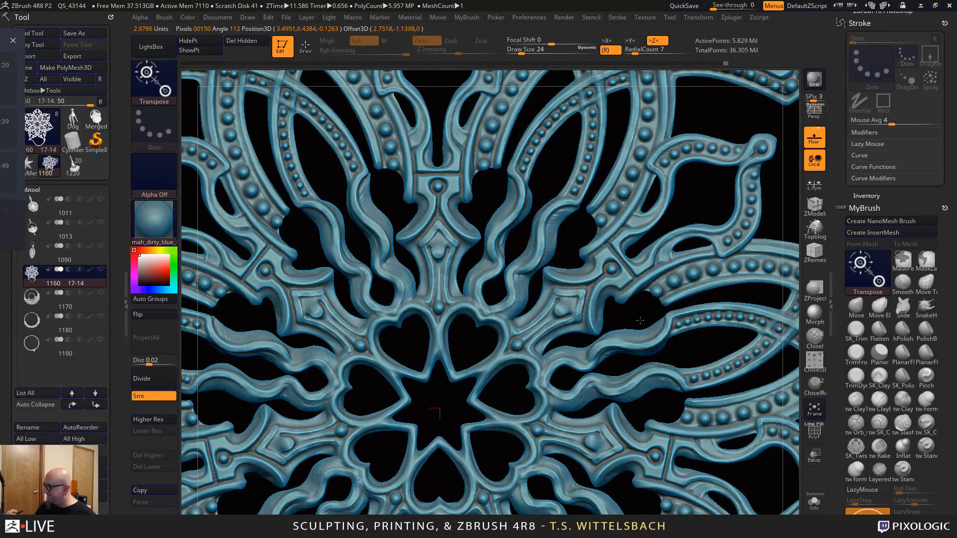
key(f)
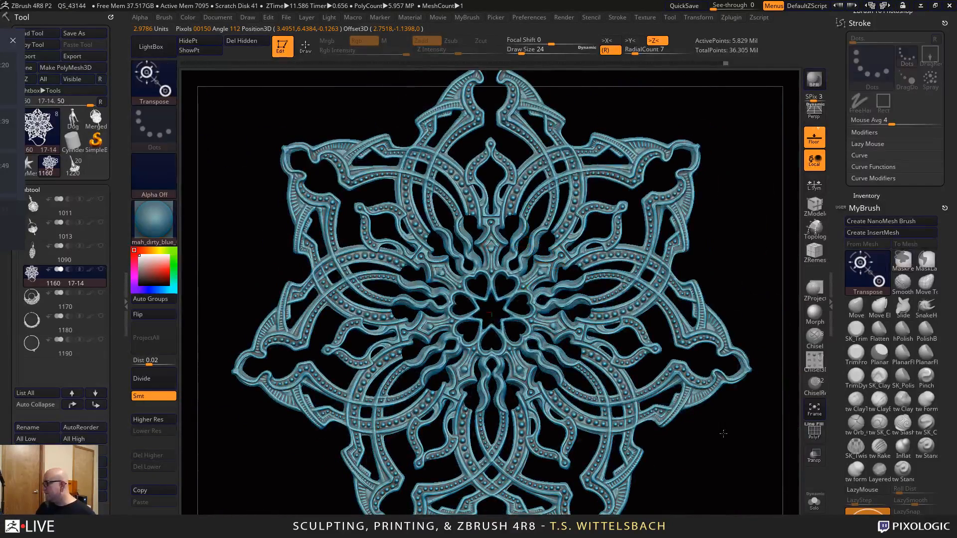
Return to the tw ClayTubes brush, set Draw Size to 46 and build up the inner side wall of the pointed petal loop
alt+drag(723, 434, 730, 506)
alt+drag(654, 344, 625, 262)
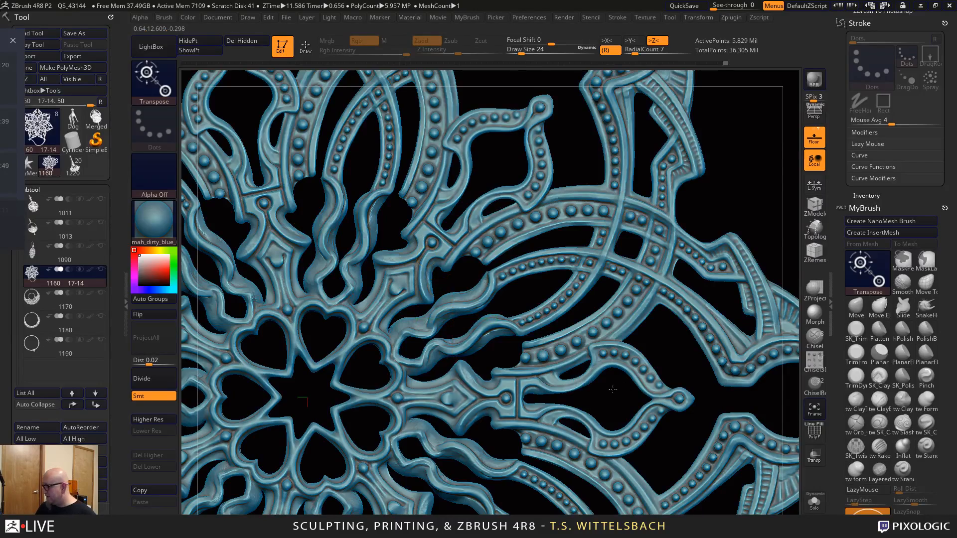
mouse_move(613, 389)
alt+mouse_down()
mouse_move(600, 352)
mouse_move(636, 398)
mouse_move(724, 429)
mouse_move(725, 367)
mouse_move(773, 328)
alt+mouse_up()
right_click(724, 429)
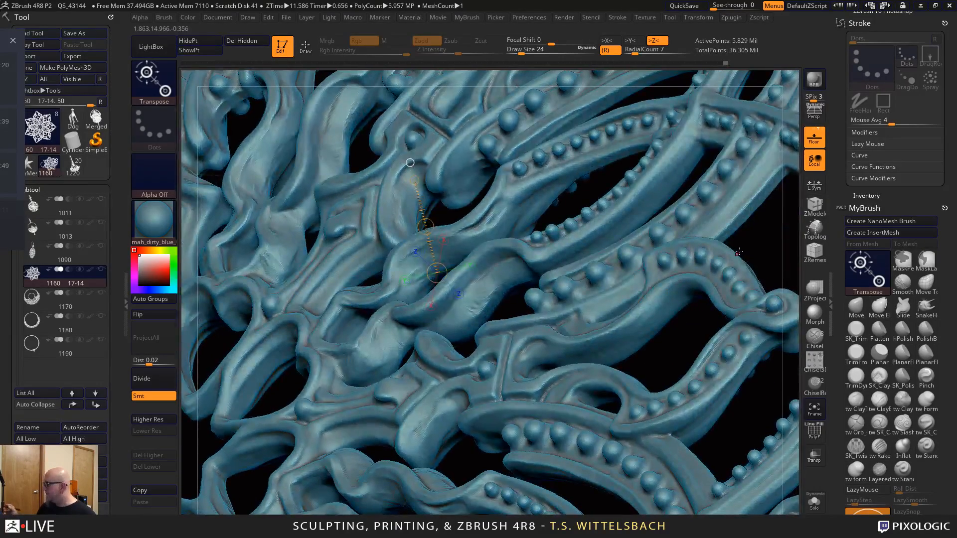
key(q)
mouse_move(663, 340)
mouse_down()
mouse_move(681, 343)
mouse_move(614, 349)
mouse_up()
key(space)
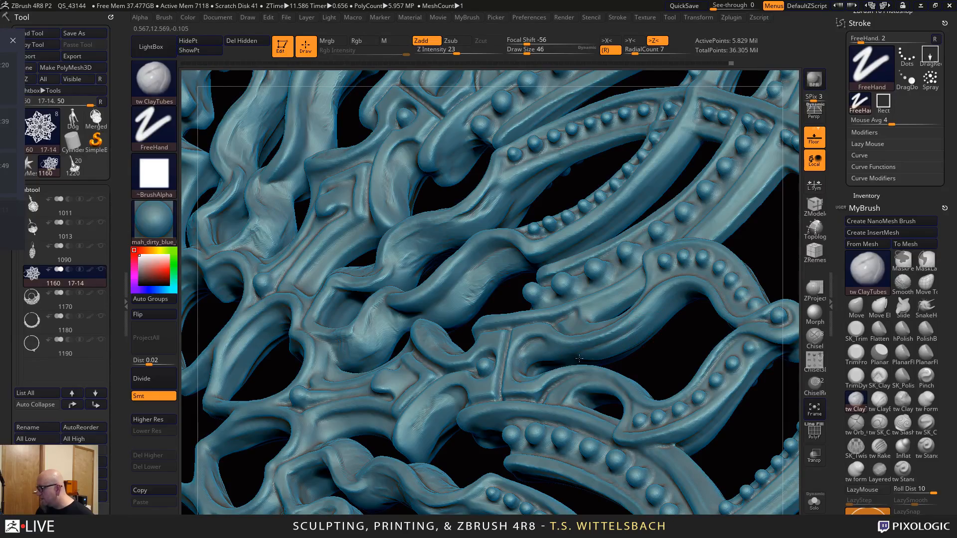
drag(634, 335, 606, 356)
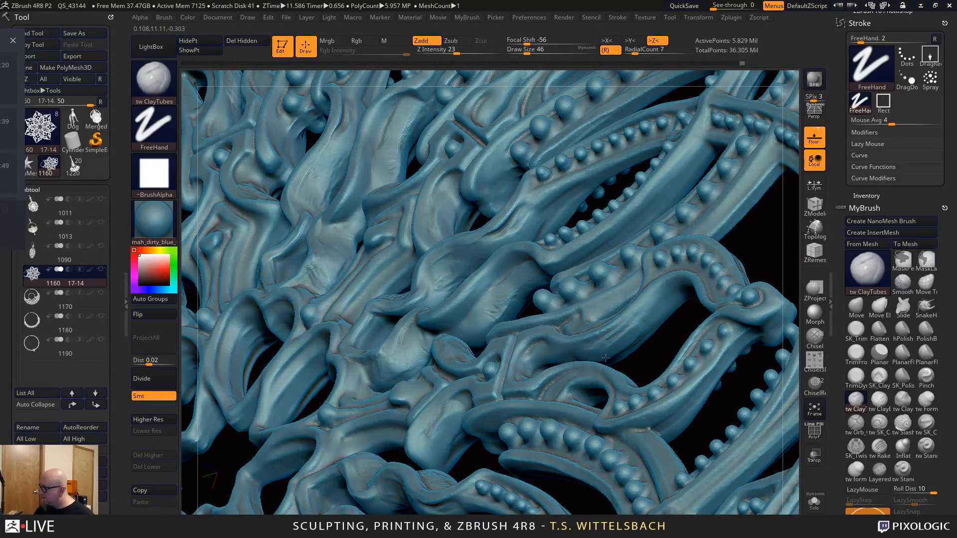
drag(641, 324, 588, 376)
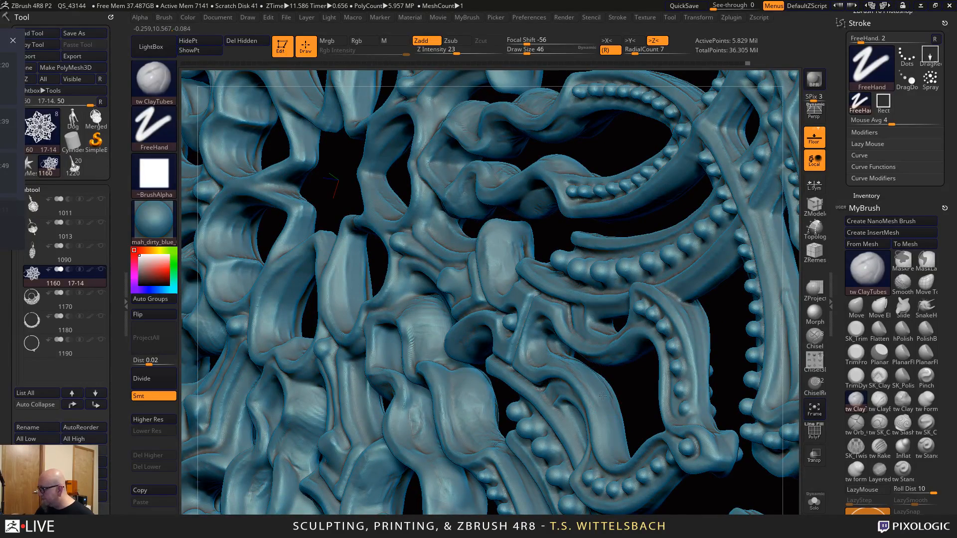
Thicken the side walls of the petal loop's stem beside the small teardrop opening with clay strokes
drag(639, 388, 569, 364)
drag(631, 434, 570, 356)
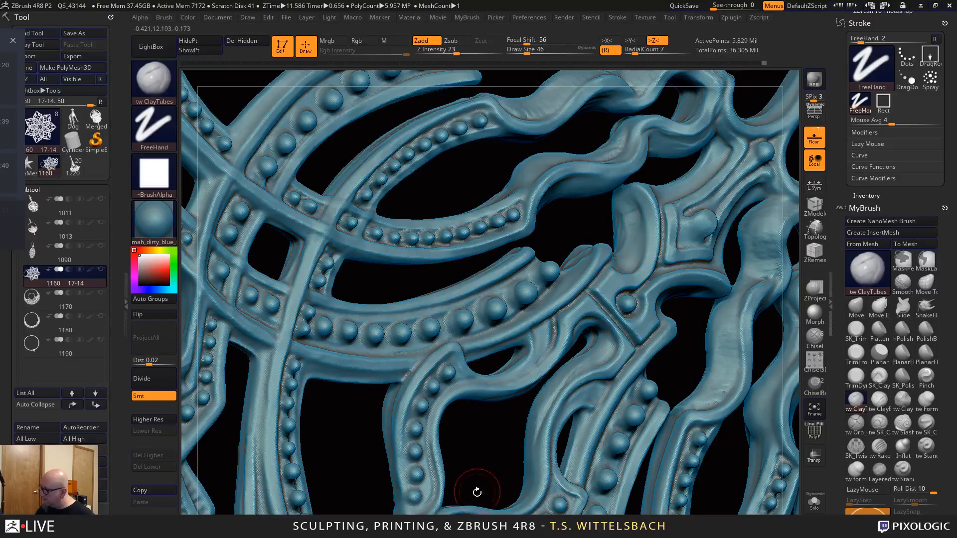
drag(478, 491, 524, 384)
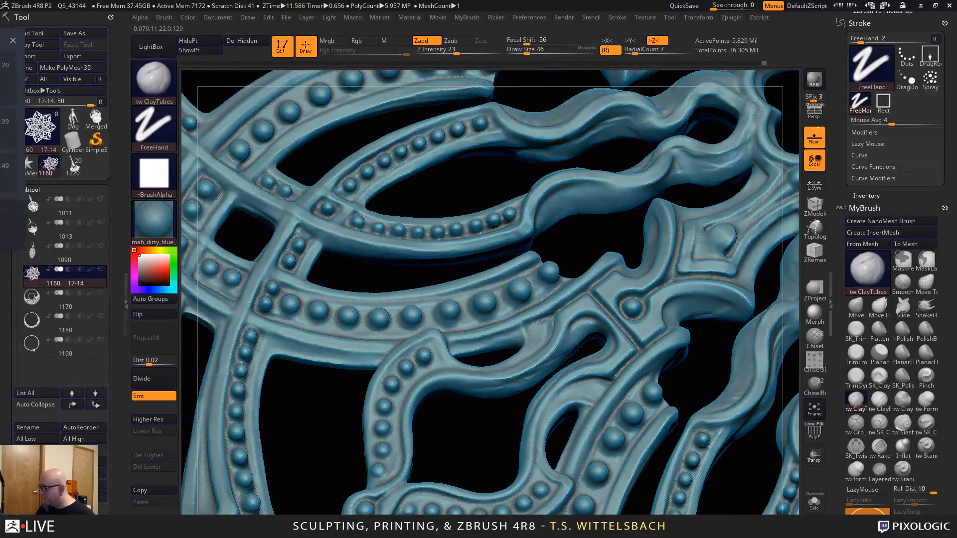
drag(579, 346, 571, 364)
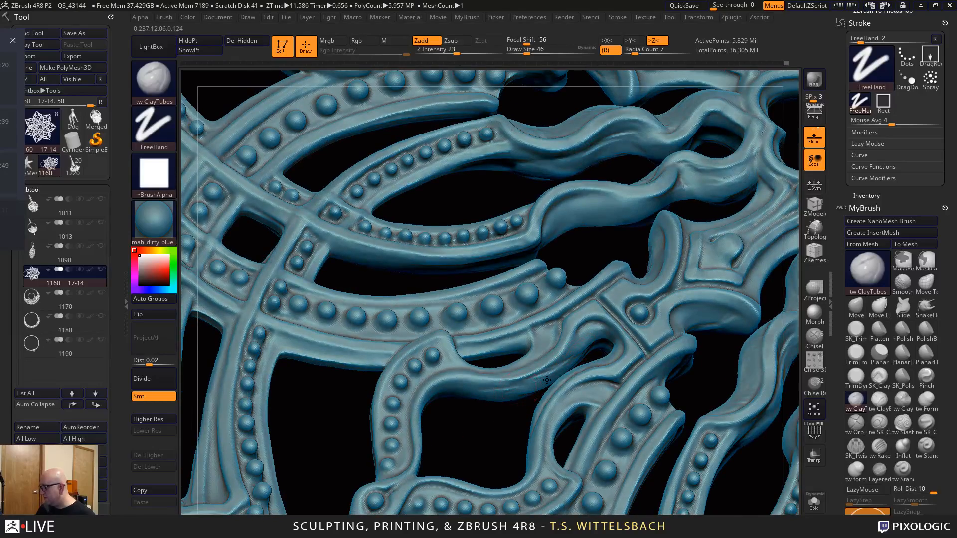
drag(492, 423, 505, 462)
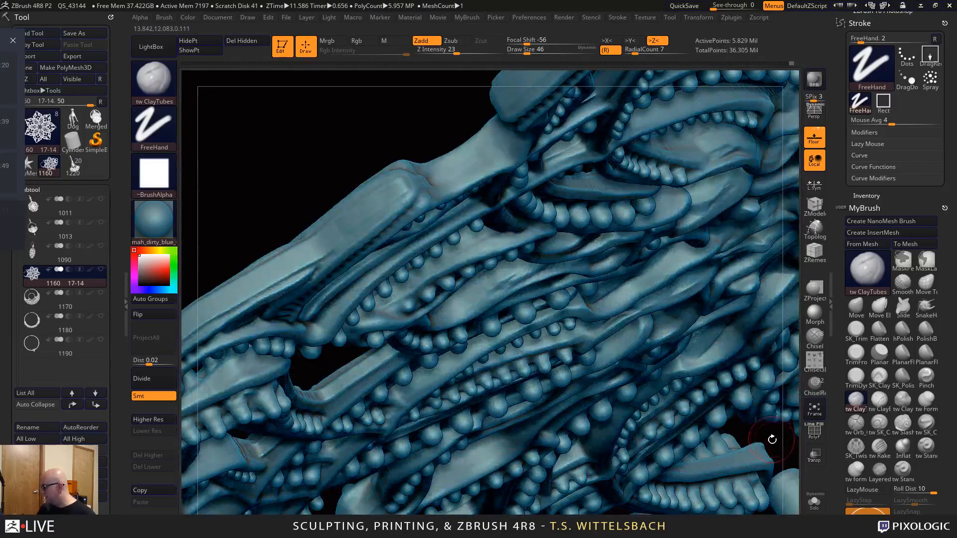
drag(772, 439, 545, 362)
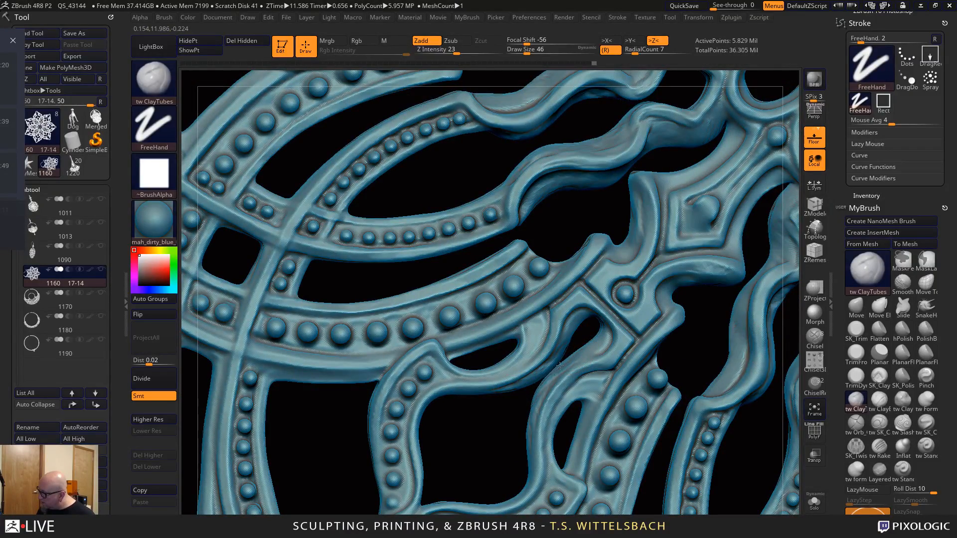
Smooth the inner wall of the petal stem and rework the strips around the teardrop openings
drag(474, 453, 475, 445)
shift+drag(562, 347, 564, 363)
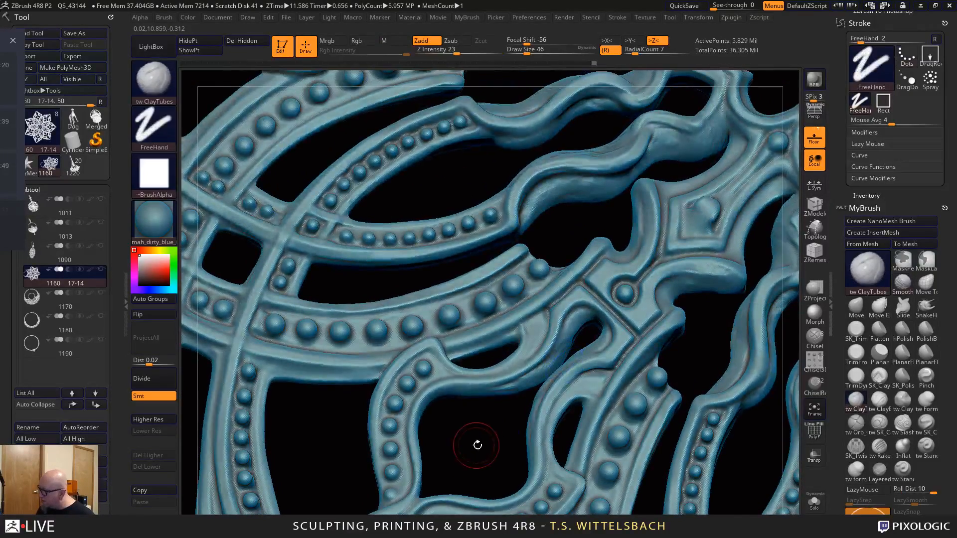
drag(477, 444, 489, 461)
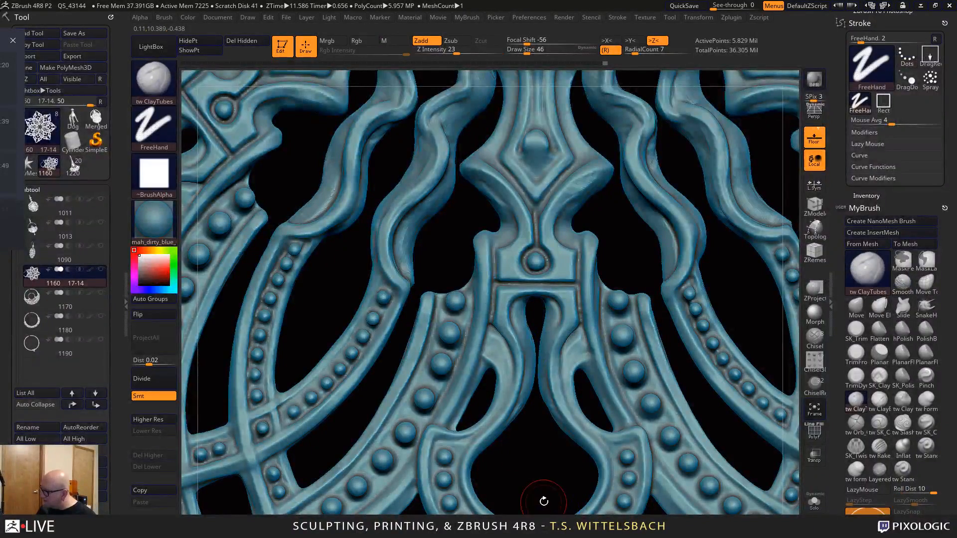
mouse_move(541, 499)
mouse_down()
mouse_move(518, 491)
mouse_move(503, 498)
mouse_up()
drag(579, 408, 593, 411)
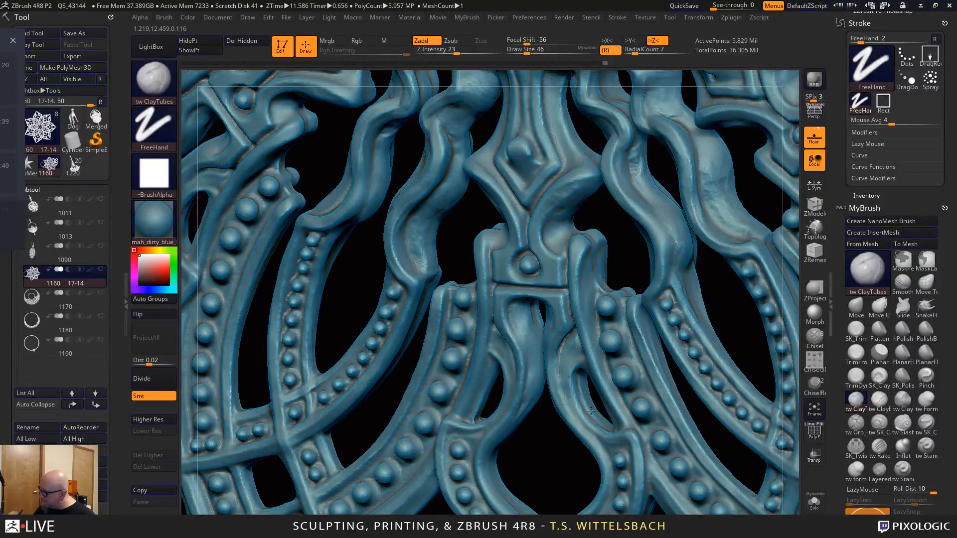
Build up the narrow strip between the teardrop opening and the inside of the petal loop with tw ClayTubes
drag(537, 466, 492, 397)
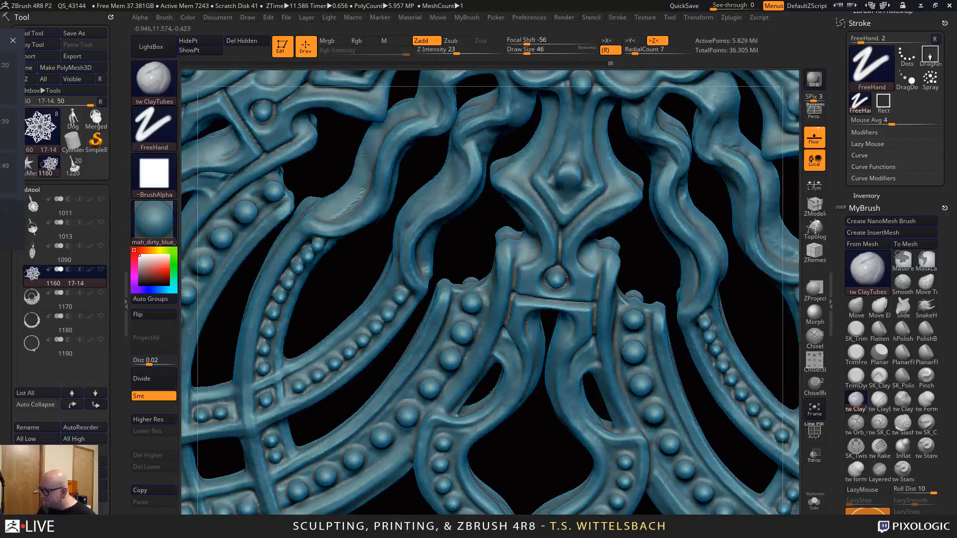
drag(467, 435, 487, 399)
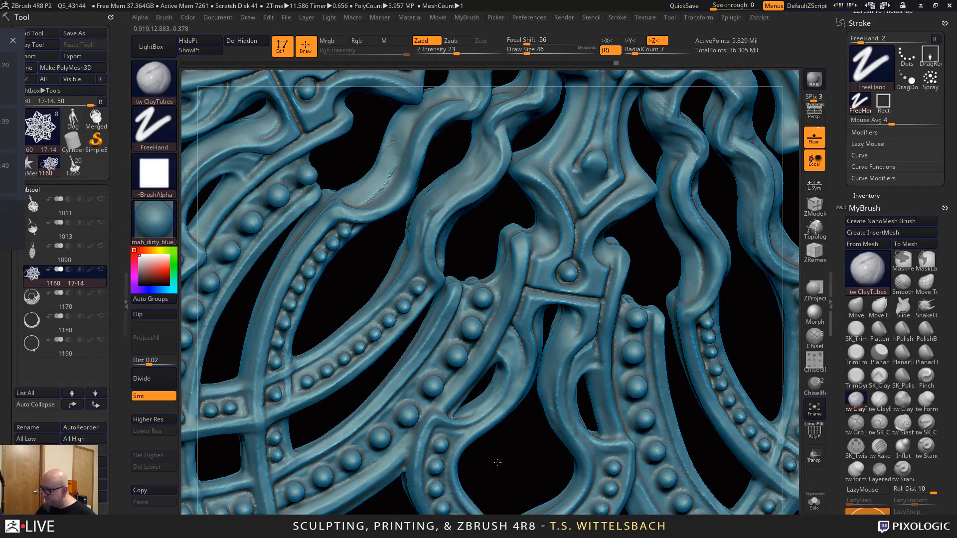
mouse_move(535, 468)
mouse_down()
mouse_move(468, 406)
mouse_move(487, 399)
mouse_up()
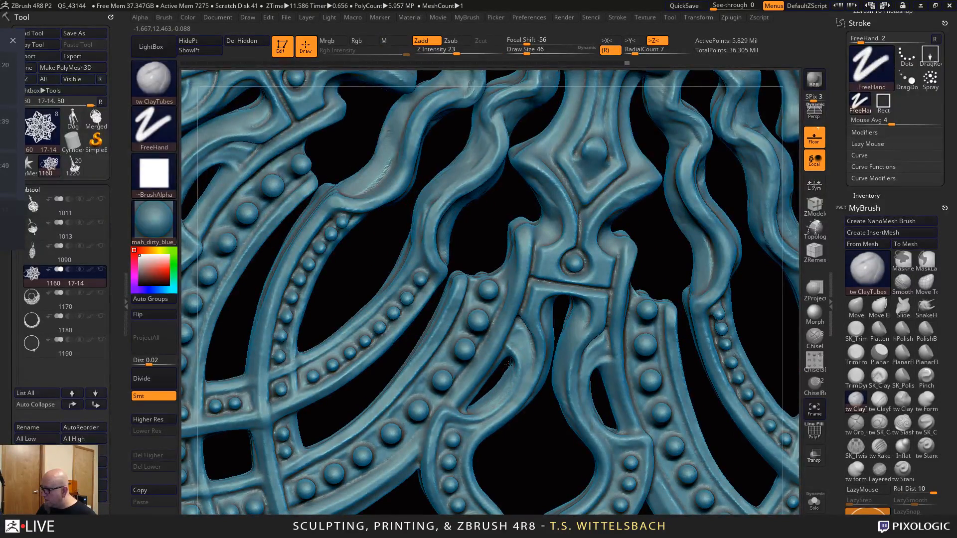
mouse_move(536, 469)
mouse_down()
mouse_move(545, 466)
mouse_move(452, 421)
mouse_up()
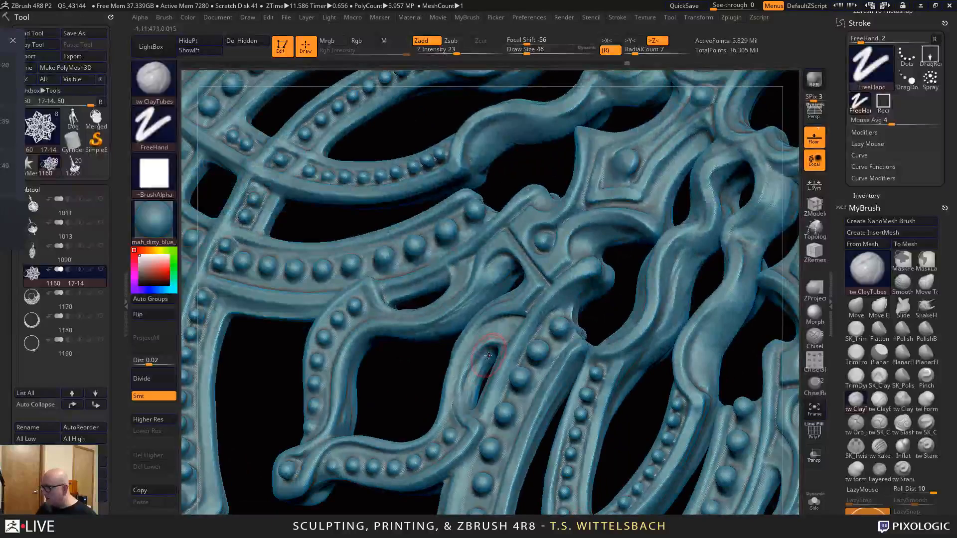
Add clay along the rim of the teardrop opening and smooth it into the beaded petal edge
mouse_move(488, 355)
mouse_down()
mouse_move(474, 392)
mouse_move(477, 366)
mouse_up()
mouse_move(528, 512)
mouse_down()
mouse_move(558, 509)
mouse_move(550, 459)
mouse_up()
drag(548, 500, 494, 469)
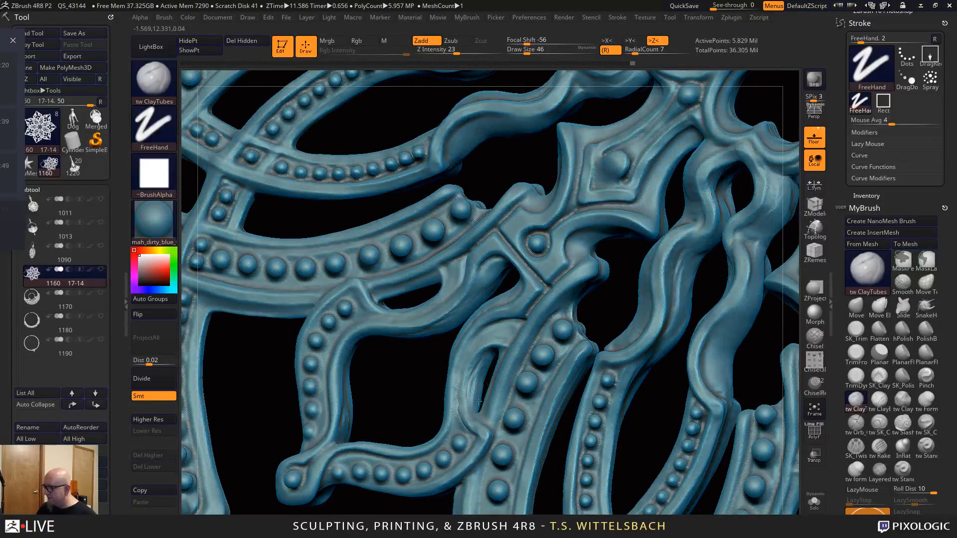
shift+drag(479, 393, 465, 415)
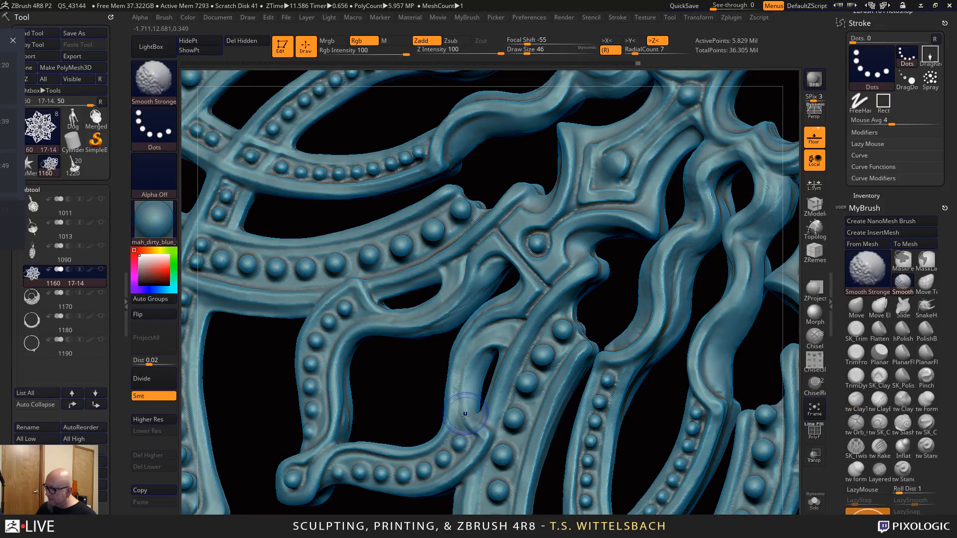
Fill out the deep inner side walls of the beaded petal loop with clay strokes from oblique angles
mouse_move(402, 397)
mouse_down()
mouse_move(392, 306)
mouse_move(424, 296)
mouse_move(410, 305)
mouse_up()
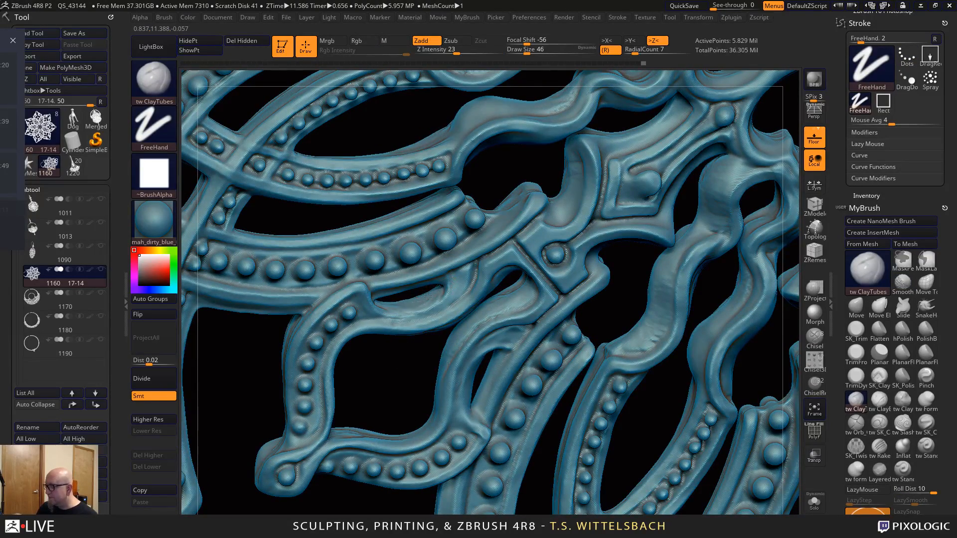
mouse_move(400, 389)
mouse_down()
mouse_move(430, 334)
mouse_move(389, 339)
mouse_up()
drag(398, 372, 373, 330)
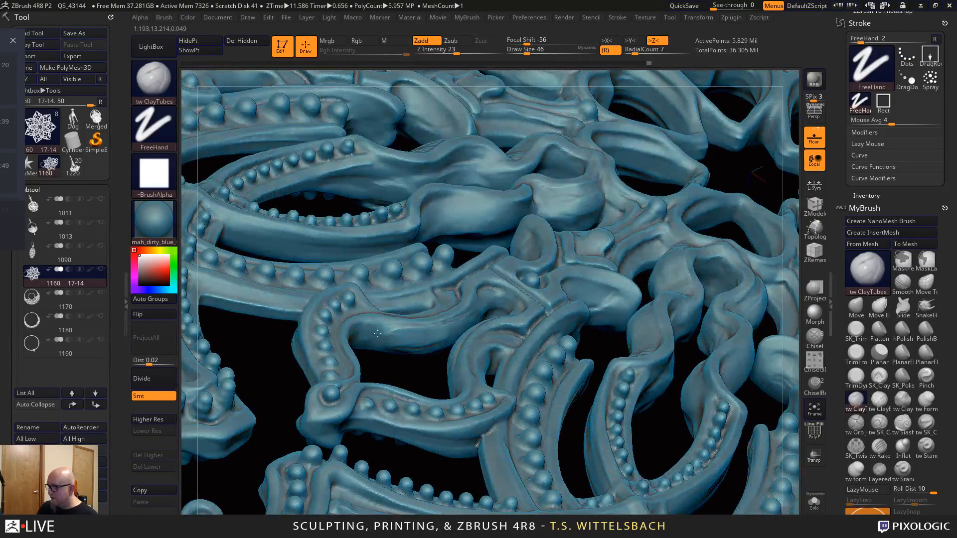
drag(421, 369, 428, 339)
drag(449, 375, 400, 366)
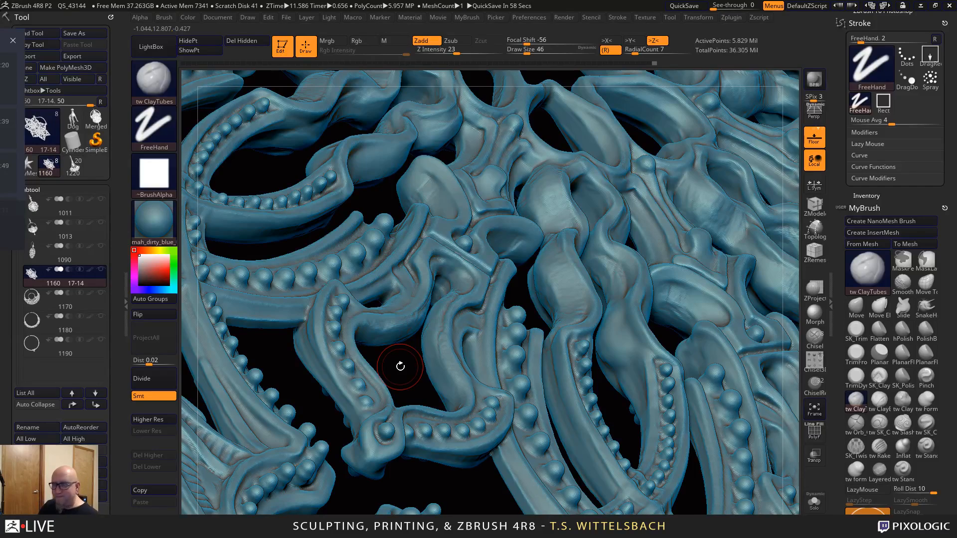
Smooth and touch up the inner walls of the keyhole-shaped opening between the two petal stems with tw ClayTubes
drag(324, 419, 302, 404)
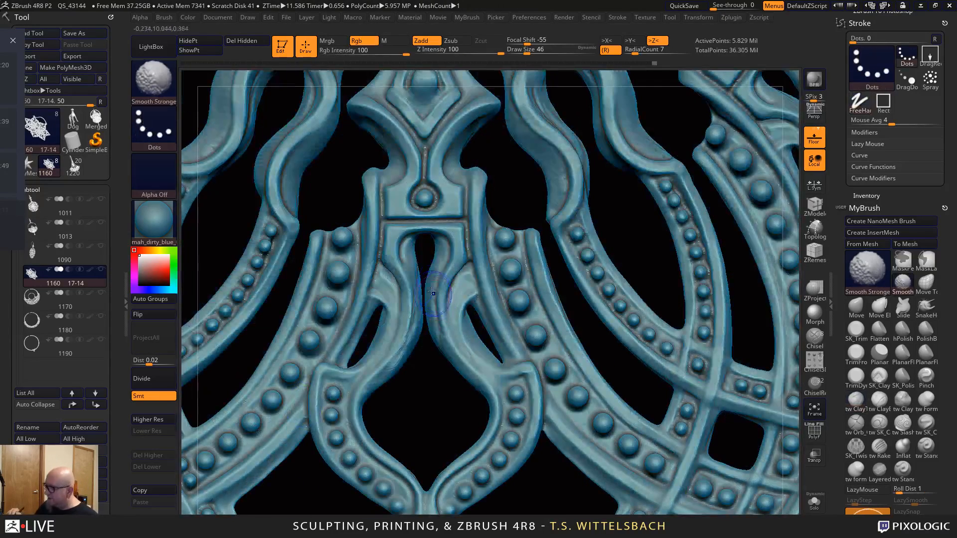
mouse_move(427, 347)
shift+mouse_down()
mouse_move(436, 249)
mouse_move(432, 294)
shift+mouse_up()
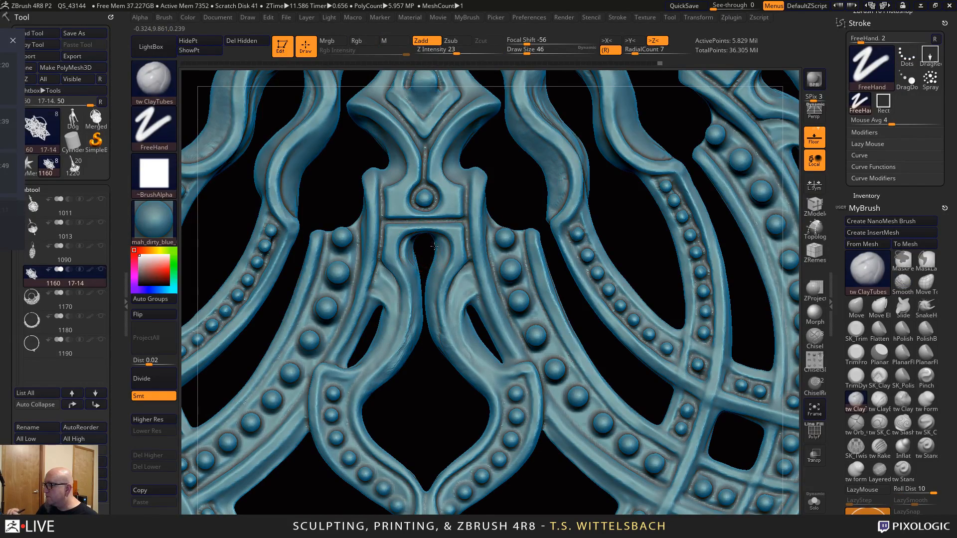
alt+drag(436, 255, 434, 240)
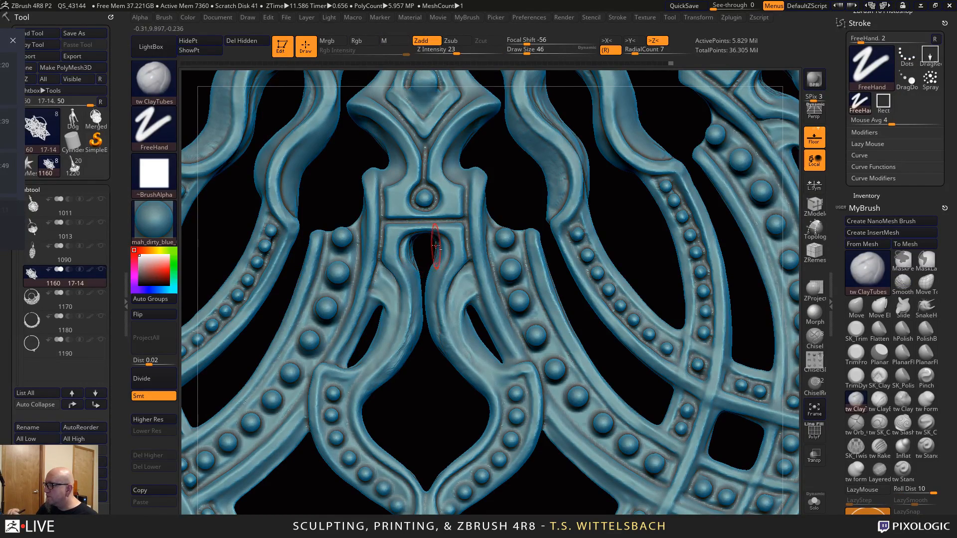
mouse_move(435, 419)
mouse_down()
mouse_move(520, 412)
mouse_move(434, 234)
mouse_move(417, 224)
mouse_move(415, 249)
mouse_move(428, 238)
mouse_up()
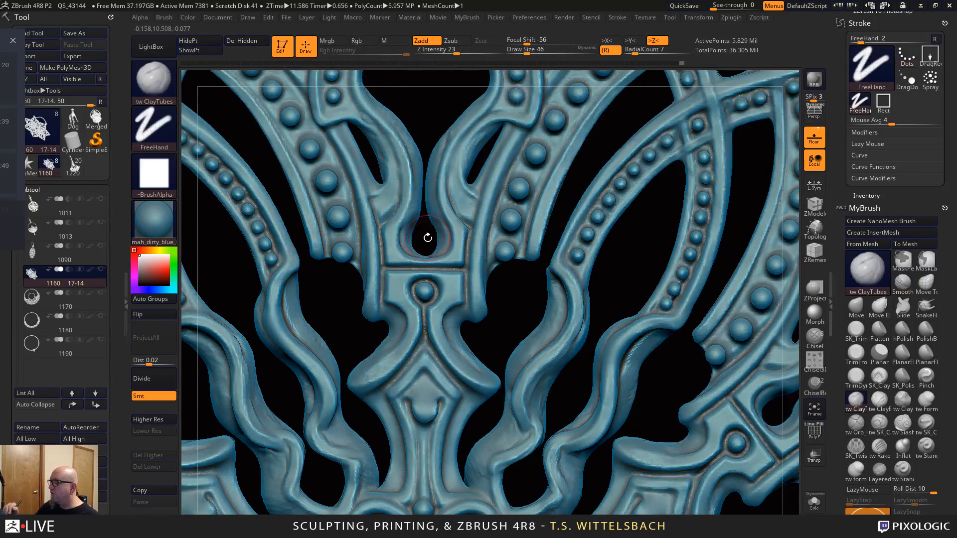
key(shift)
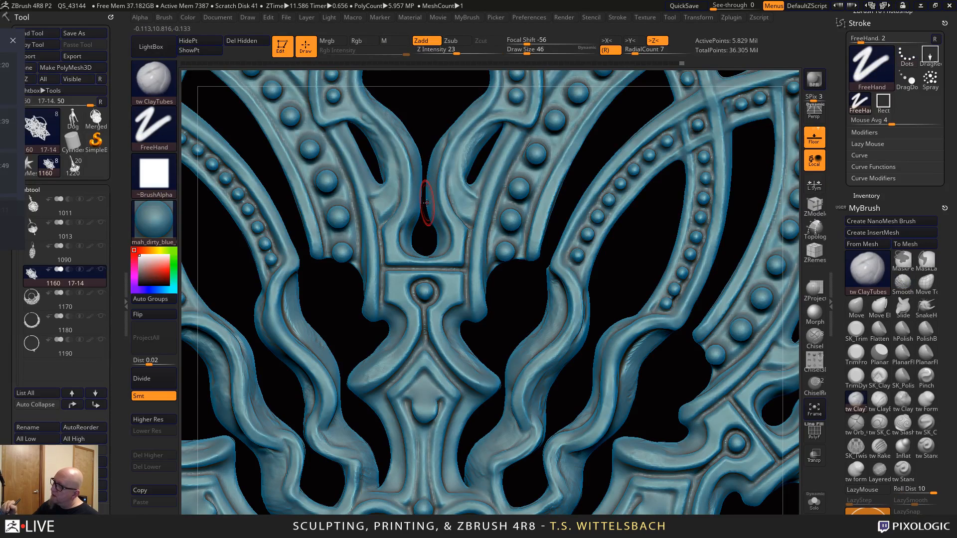
alt+drag(509, 285, 504, 409)
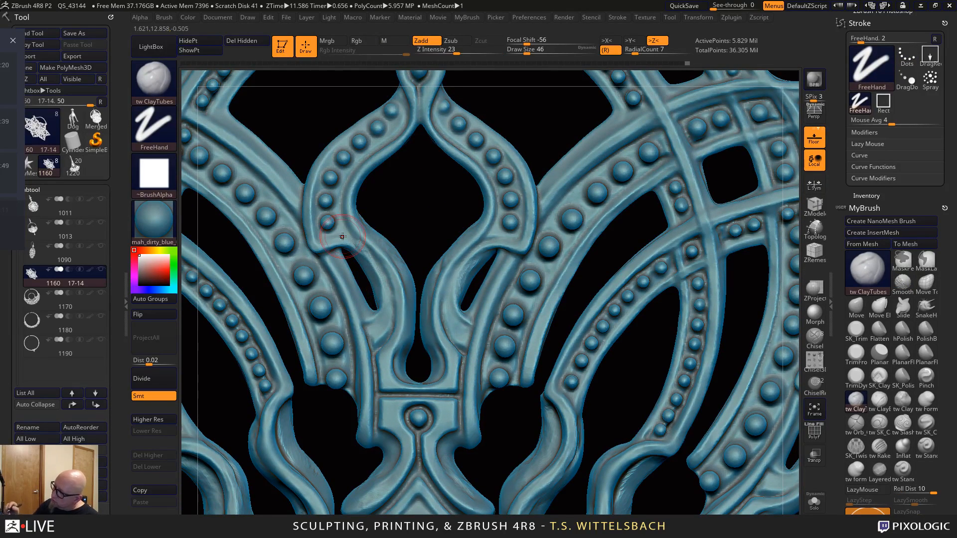
key(shift)
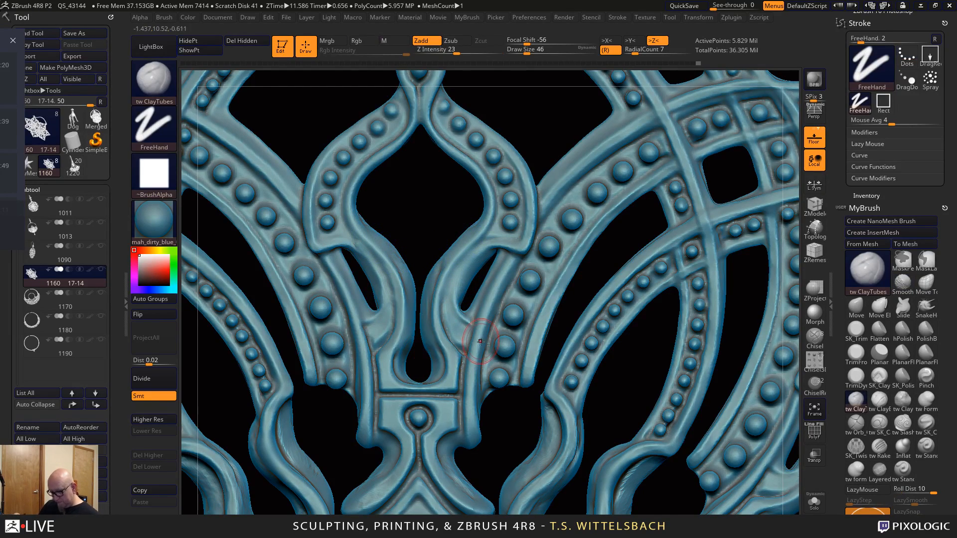
Measure across the struts and teardrop openings on both sides of the petal stem with the Transpose line
key(w)
drag(436, 265, 521, 301)
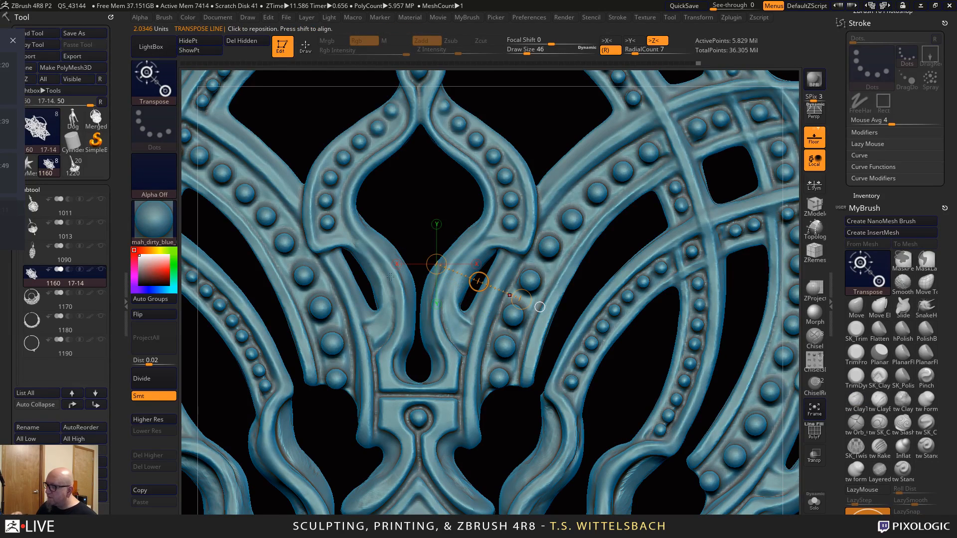
drag(399, 250, 349, 281)
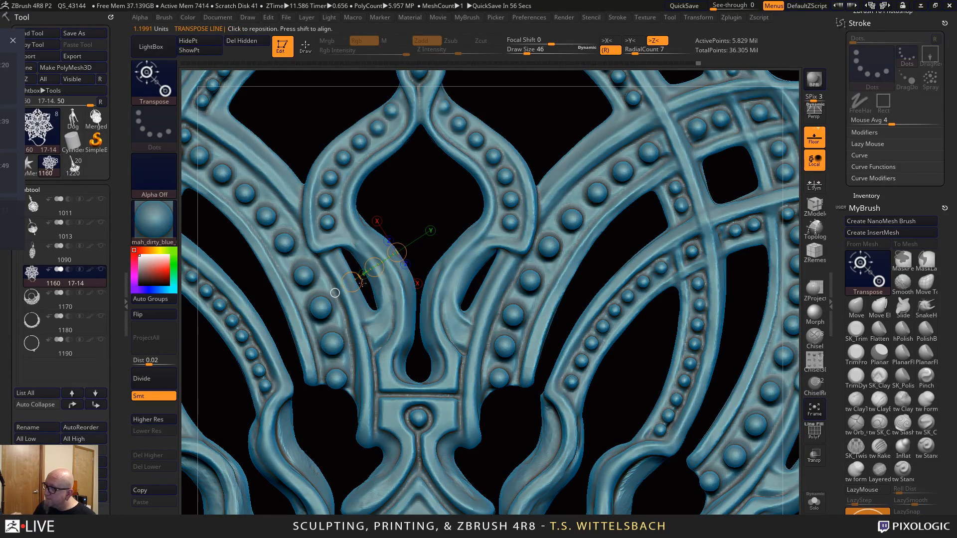
alt+drag(430, 193, 446, 208)
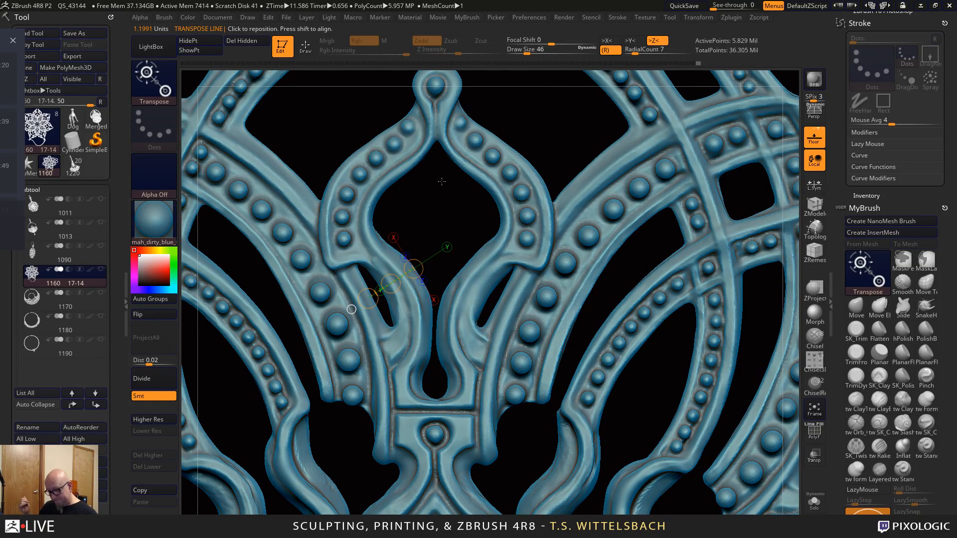
key(q)
Add clay to the side walls of the petal stems around the teardrop openings and smooth the strokes
drag(433, 225, 381, 300)
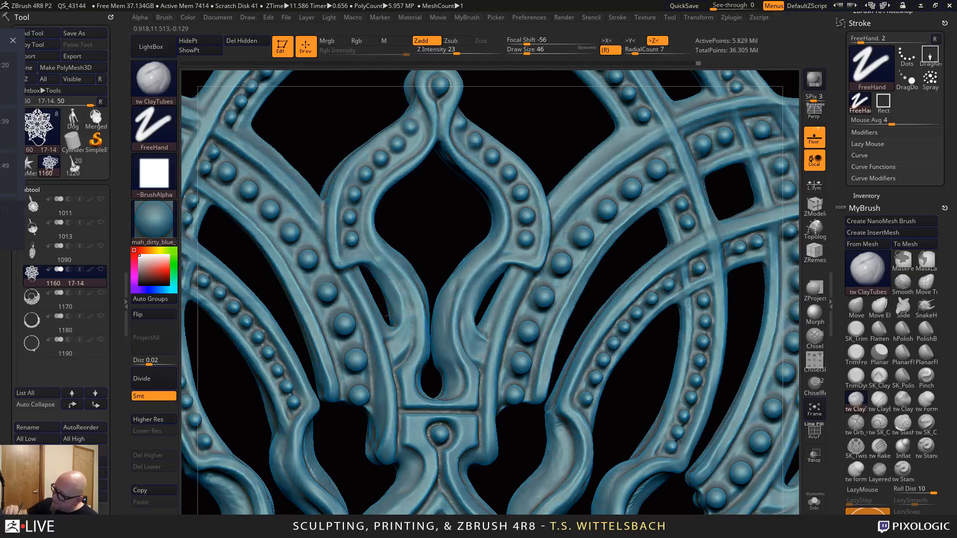
drag(424, 227, 434, 198)
drag(384, 284, 384, 277)
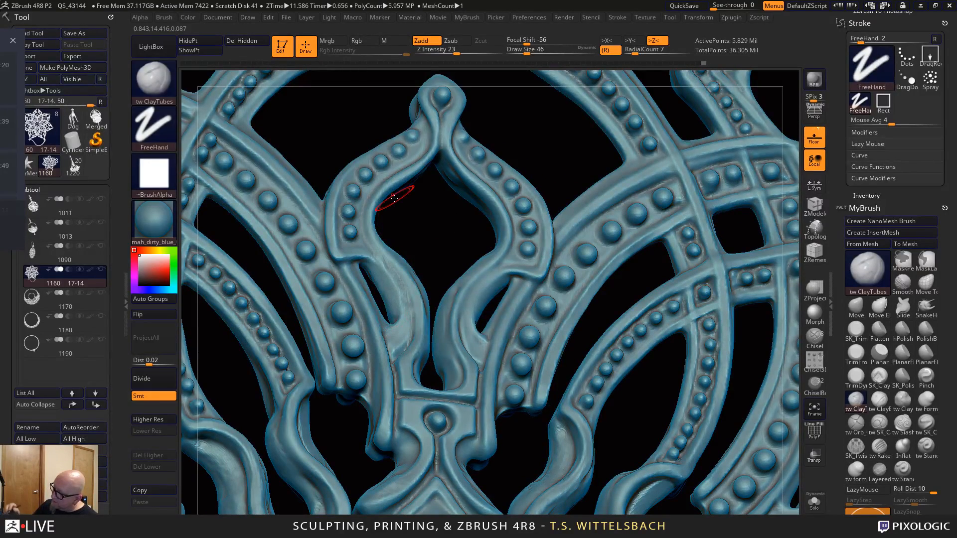
drag(473, 326, 474, 312)
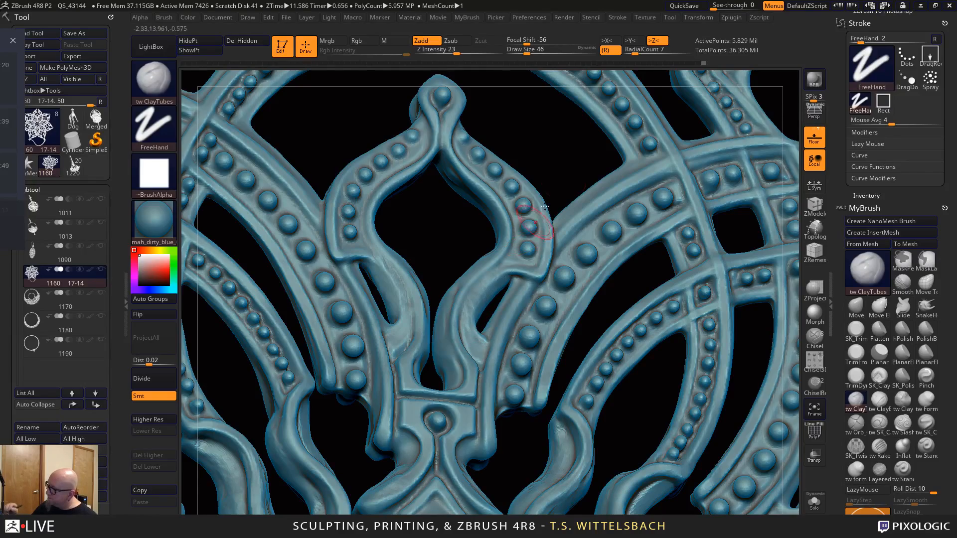
mouse_move(592, 152)
mouse_down()
mouse_move(519, 117)
mouse_move(513, 125)
mouse_up()
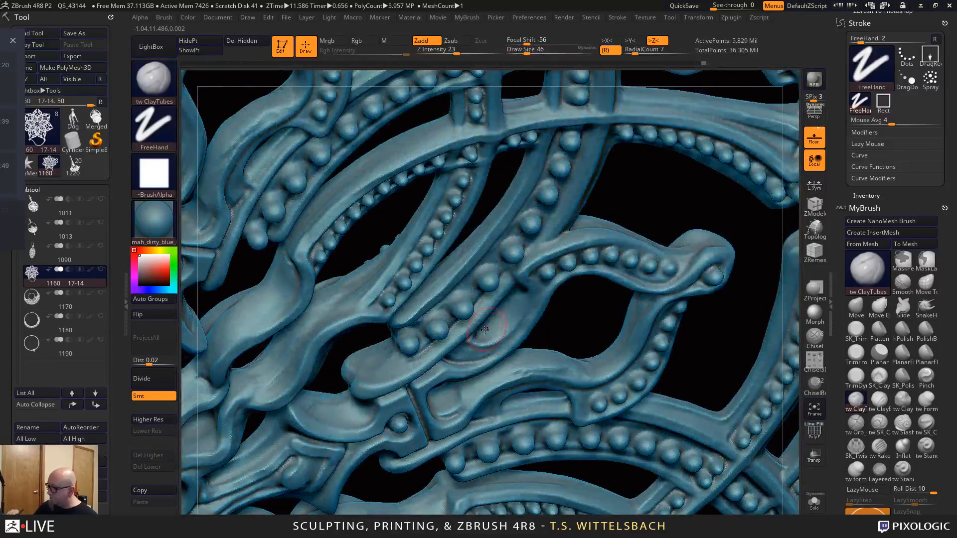
drag(583, 330, 539, 379)
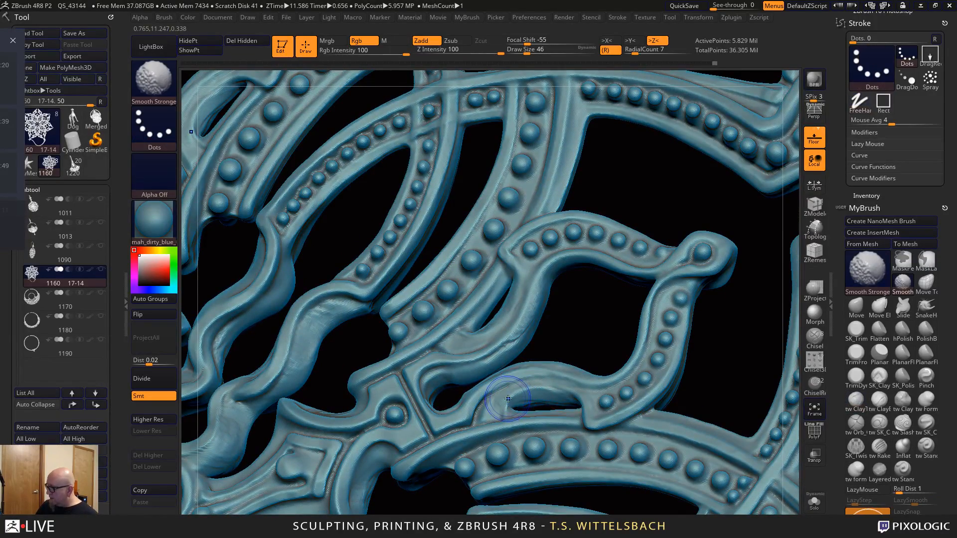
shift+drag(506, 406, 534, 381)
drag(589, 327, 623, 333)
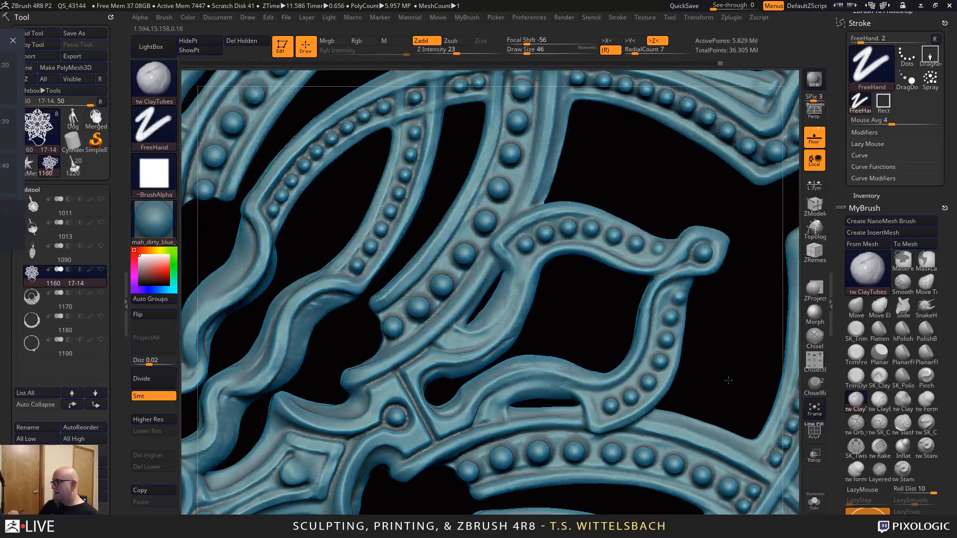
Build up and smooth the heart-shaped frames where their inner tips surround the central star opening
alt+drag(707, 372, 629, 198)
mouse_move(696, 430)
alt+mouse_down()
mouse_move(698, 390)
mouse_move(680, 397)
alt+mouse_up()
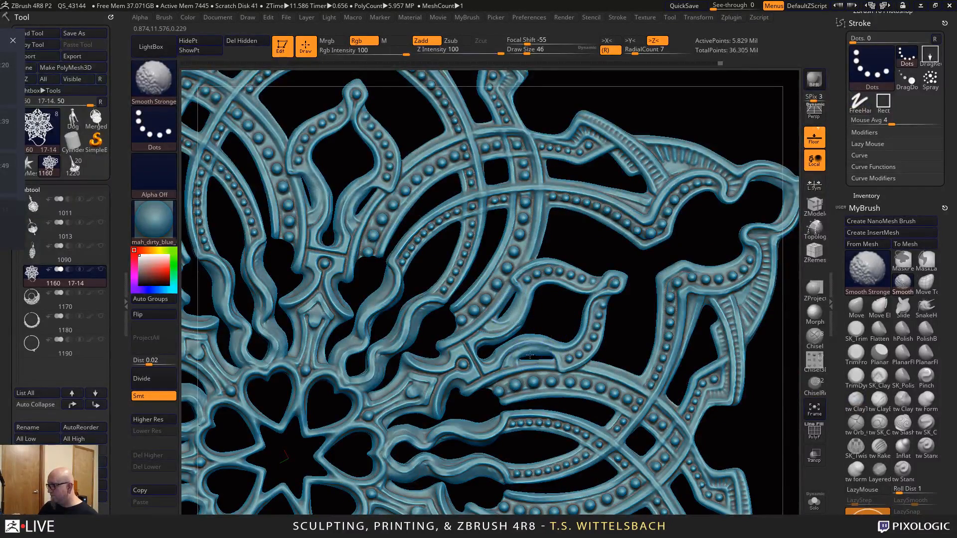
mouse_move(555, 358)
mouse_down()
mouse_move(615, 280)
mouse_move(602, 246)
mouse_move(492, 124)
mouse_up()
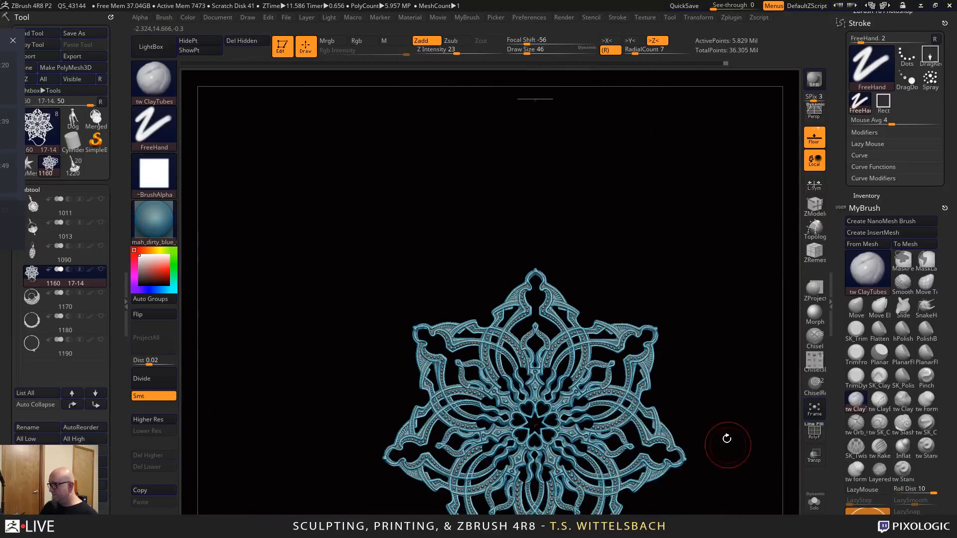
alt+drag(727, 438, 685, 354)
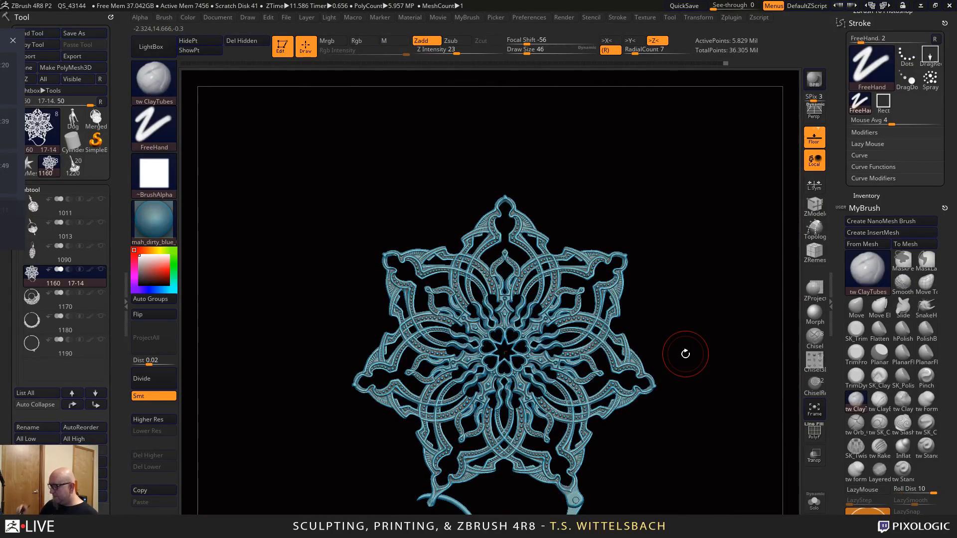
mouse_move(677, 472)
alt+mouse_down()
mouse_move(663, 390)
mouse_move(691, 491)
alt+mouse_up()
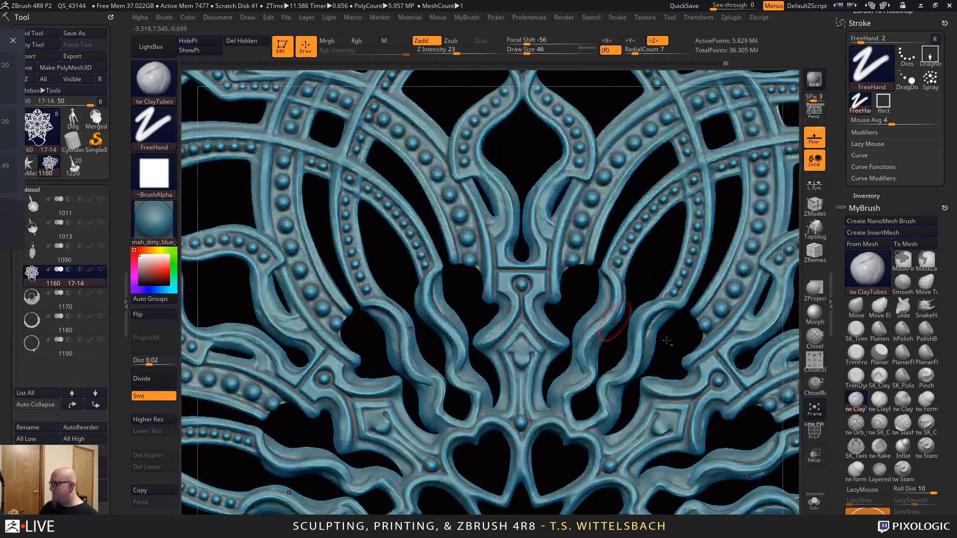
alt+drag(680, 302, 673, 87)
mouse_move(524, 336)
mouse_down()
mouse_move(518, 312)
mouse_move(524, 339)
mouse_move(515, 345)
mouse_move(529, 329)
mouse_move(513, 345)
mouse_up()
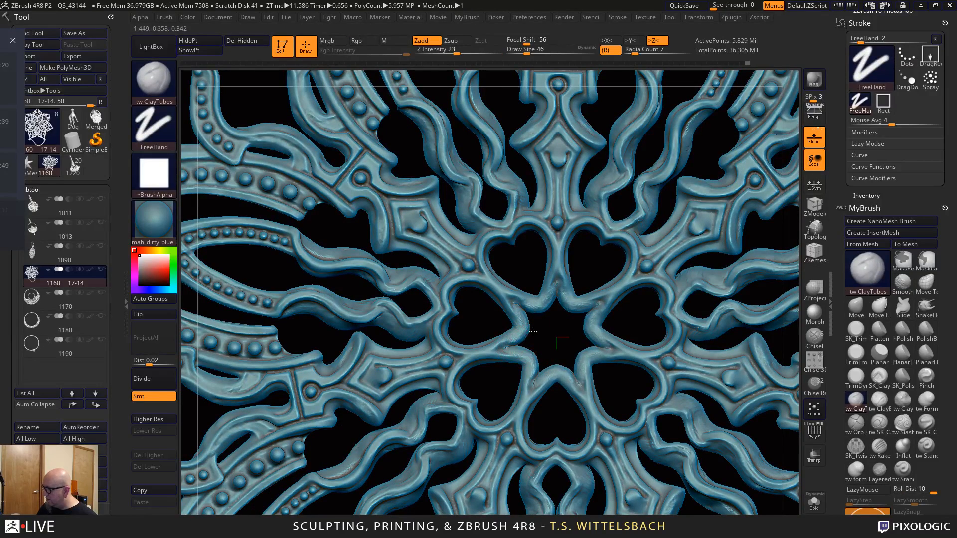
key(shift)
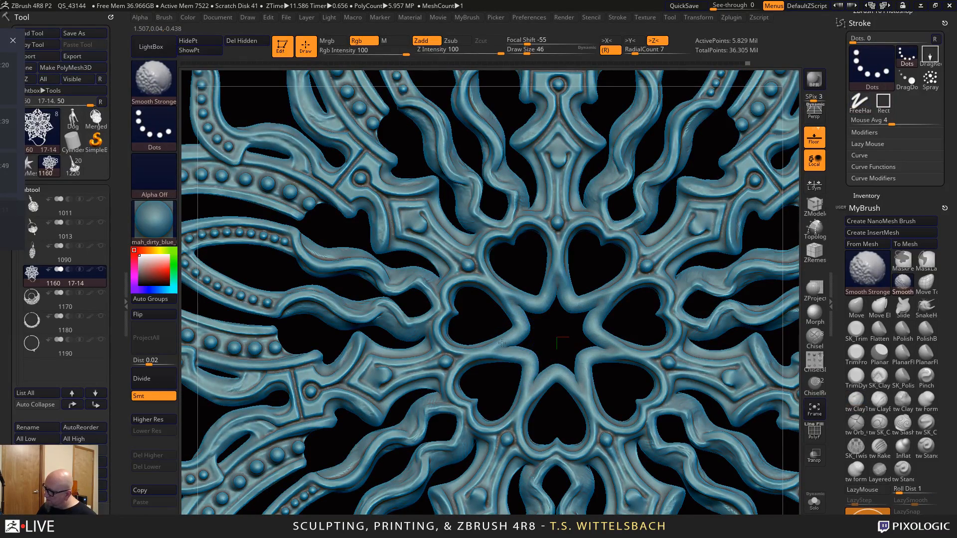
mouse_move(560, 331)
mouse_down()
mouse_move(528, 311)
mouse_move(548, 306)
mouse_move(562, 348)
mouse_up()
Try to pull the inner tips of the hearts toward the ornament's center with Move Elastic
click(880, 310)
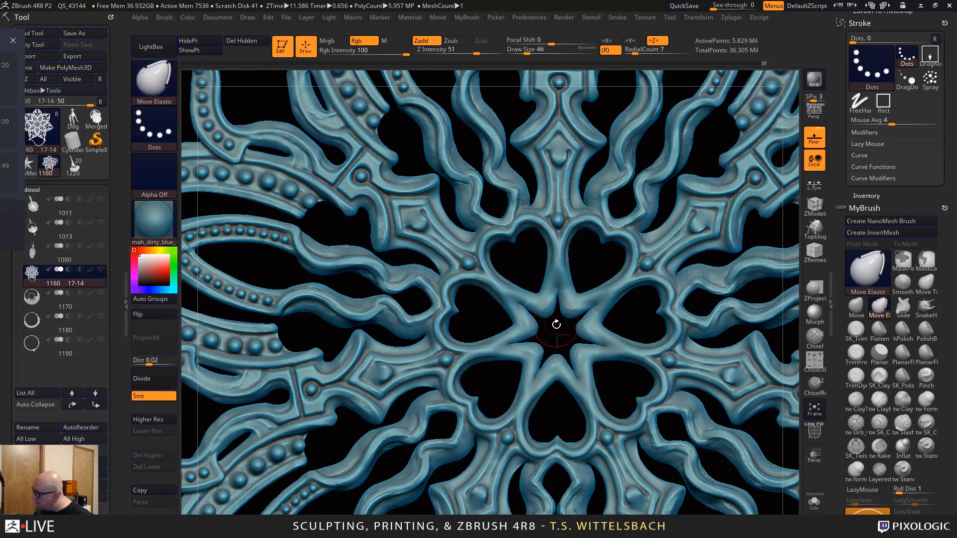
key(ctrl)
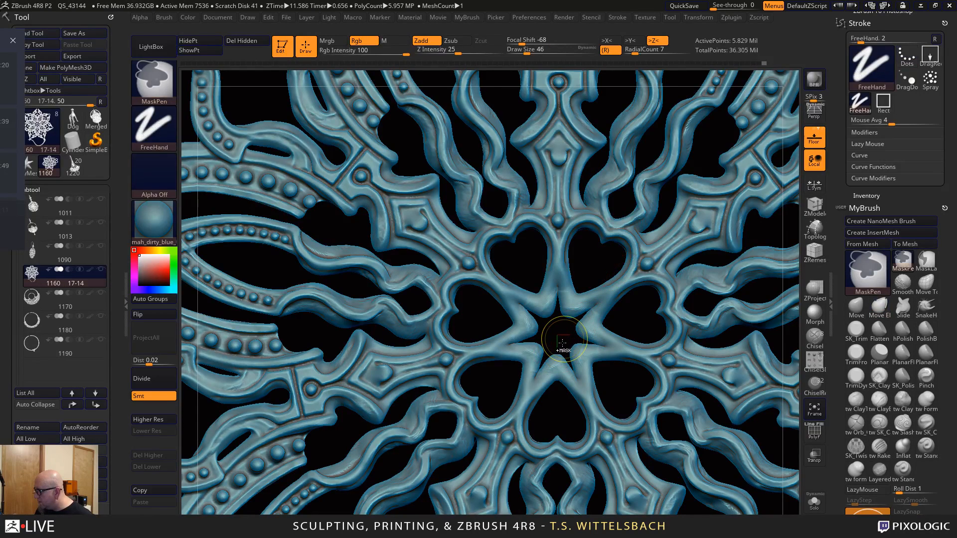
key(ctrl+z)
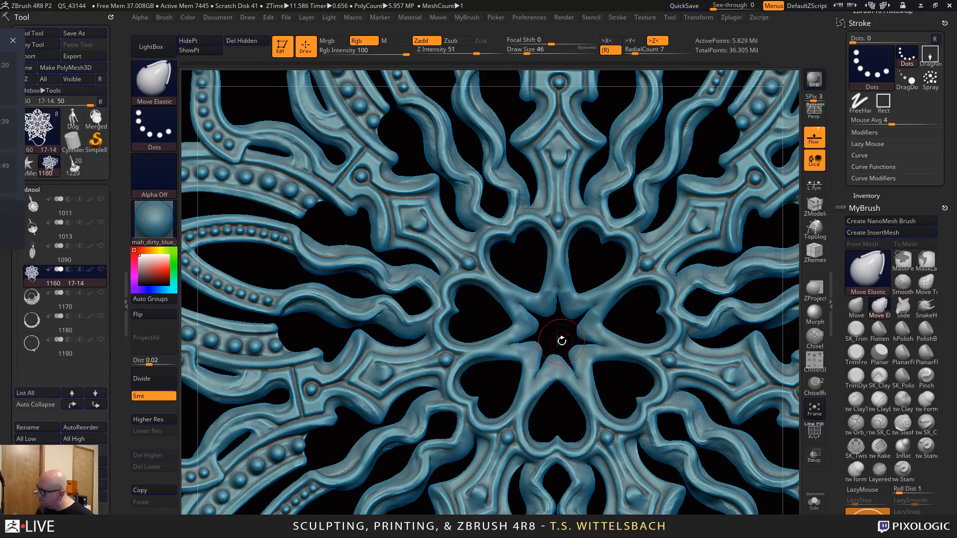
mouse_move(636, 319)
mouse_down()
mouse_move(618, 305)
mouse_move(552, 372)
mouse_move(609, 348)
mouse_move(544, 345)
mouse_move(578, 329)
mouse_move(558, 319)
mouse_move(569, 304)
mouse_up()
key(ctrl)
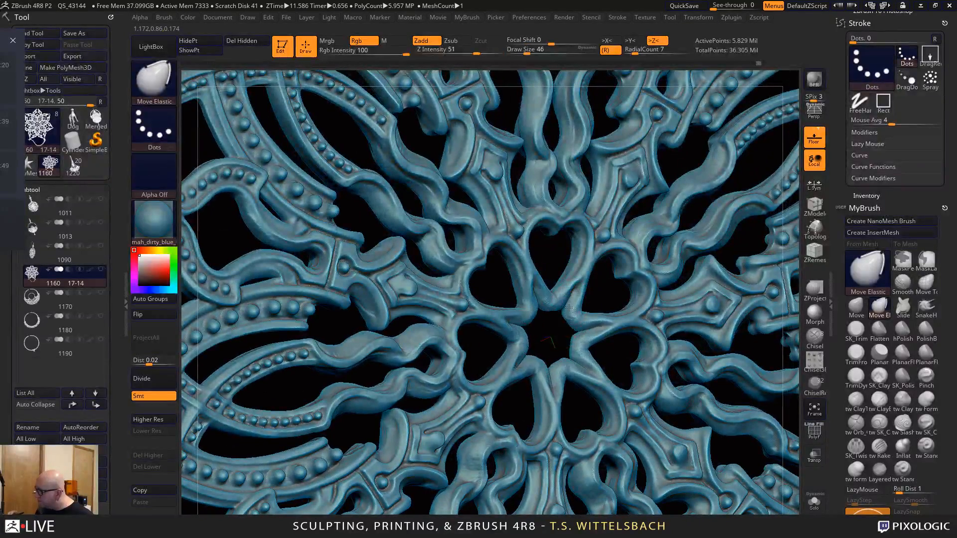
key(ctrl)
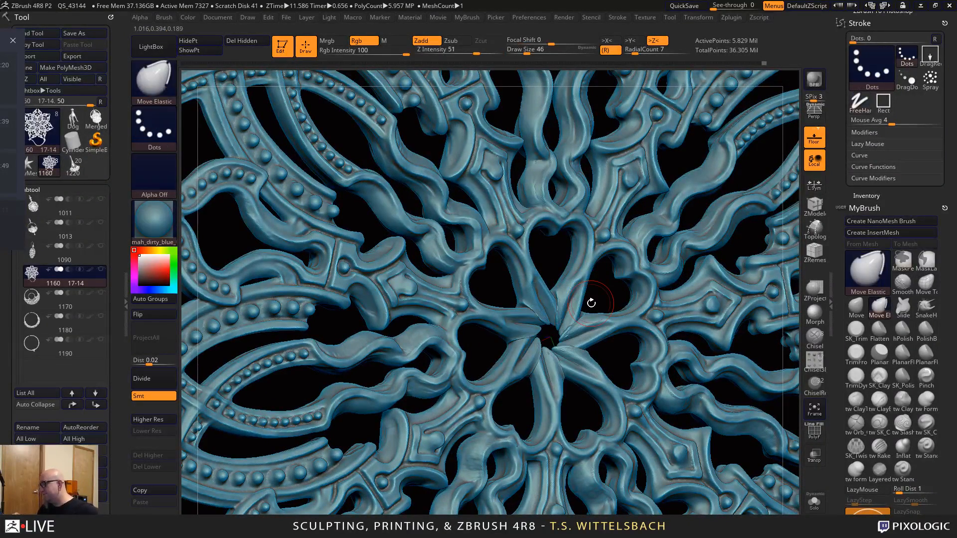
key(ctrl)
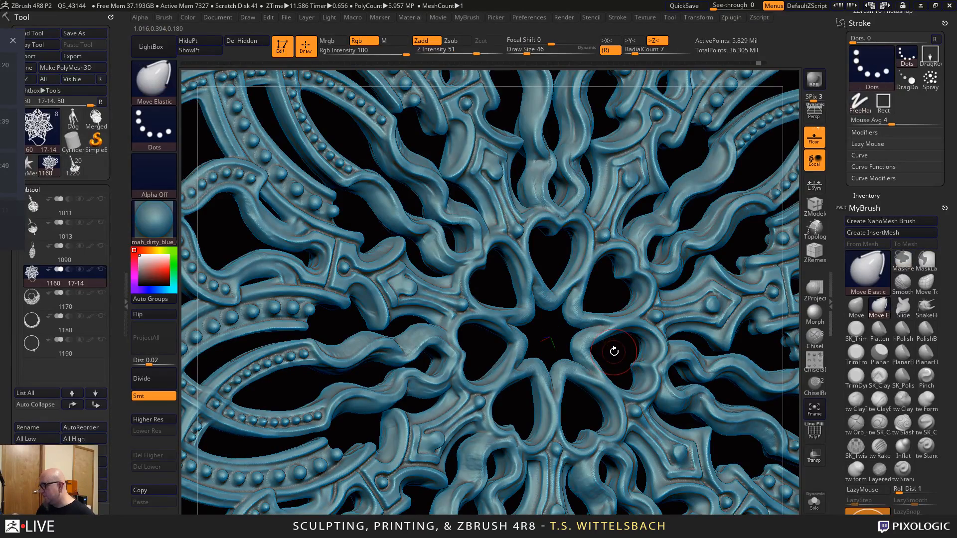
Reshape the points around the central star with the Move brush at draw size 32 and smooth them
drag(614, 351, 602, 348)
click(861, 307)
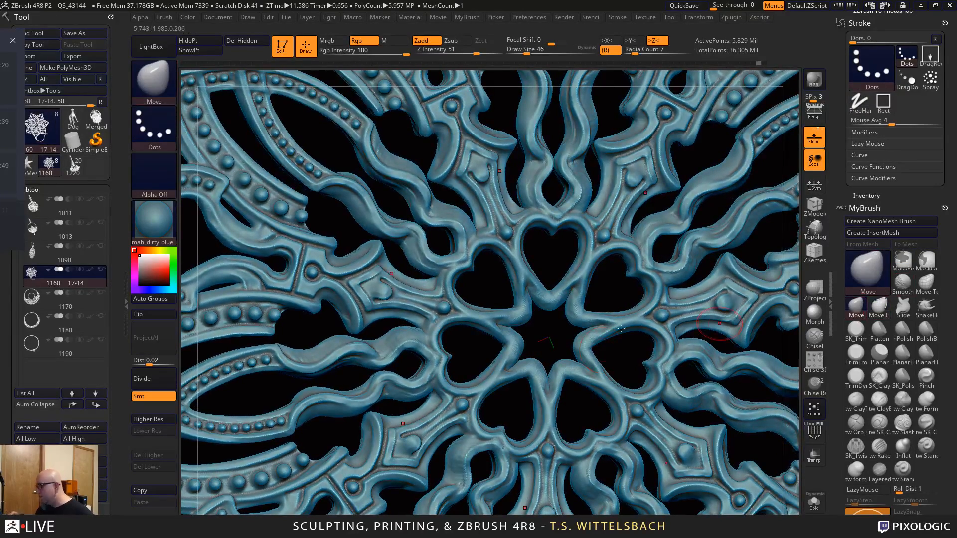
key(space)
drag(566, 321, 561, 321)
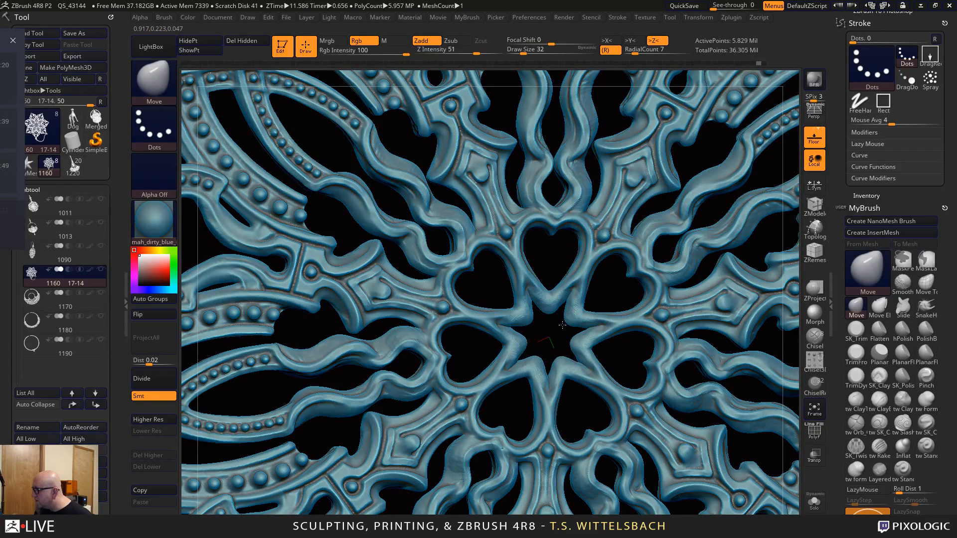
key(shift)
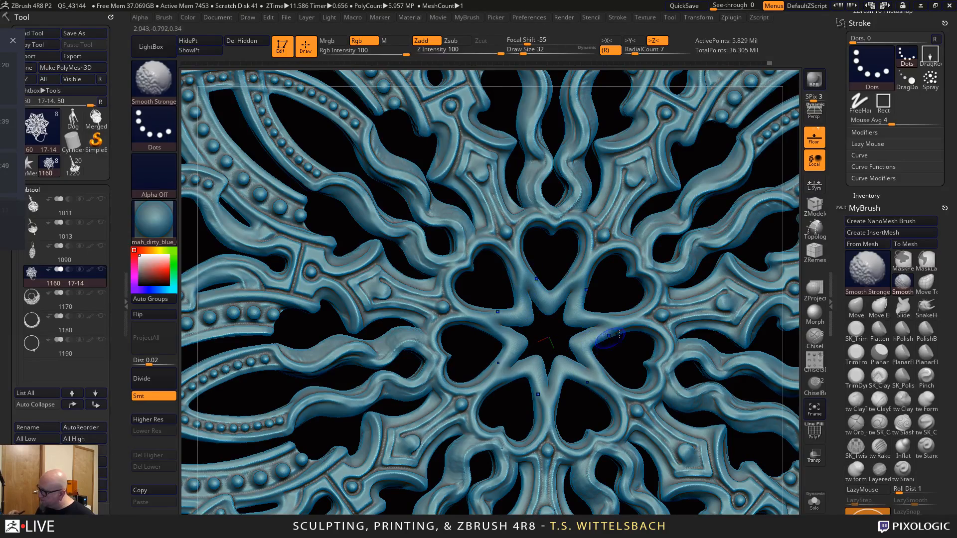
Build up the heart frames' inner tips around the central star opening with the tw ClayTubes brush at draw size 32
mouse_move(626, 360)
alt+mouse_down()
mouse_move(592, 353)
mouse_move(611, 360)
alt+mouse_up()
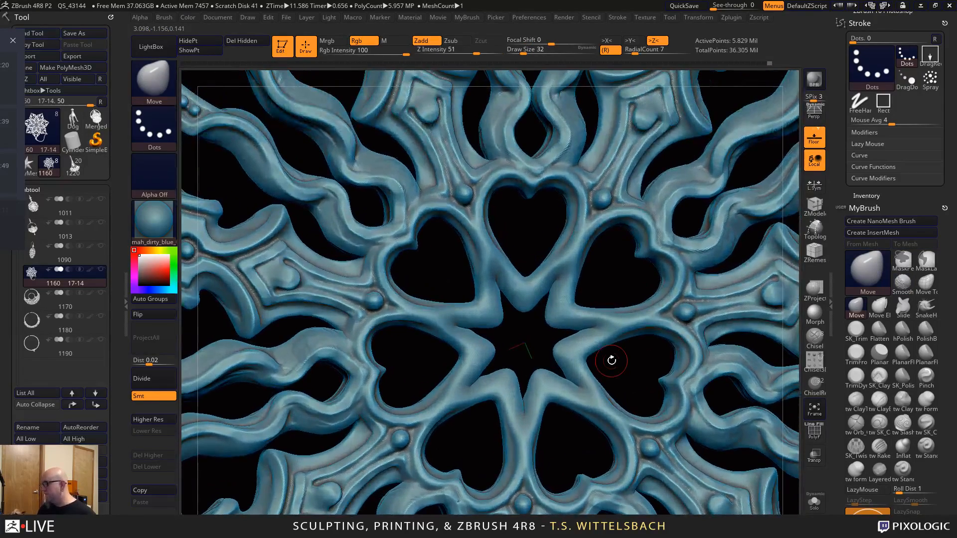
click(856, 402)
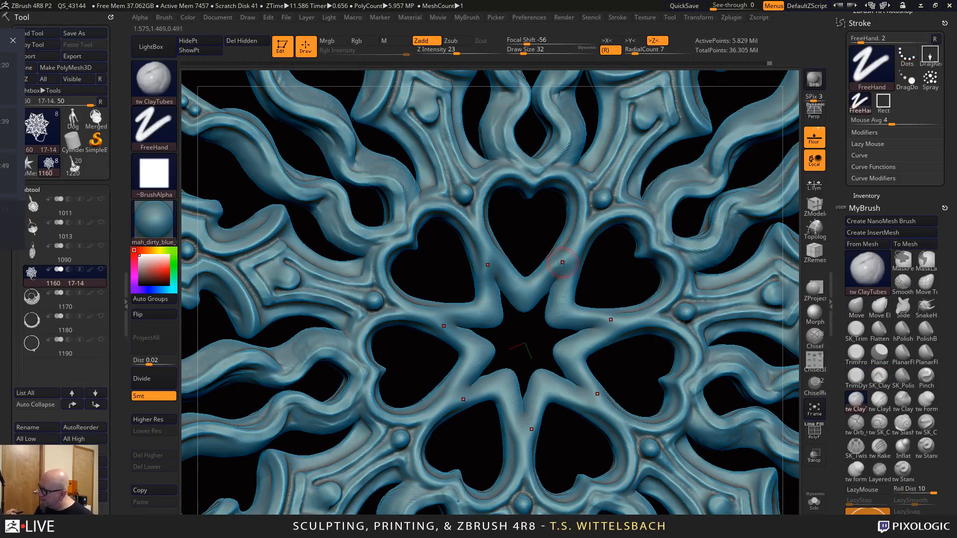
mouse_move(562, 263)
mouse_down()
mouse_move(533, 293)
mouse_move(579, 229)
mouse_move(510, 260)
mouse_move(514, 287)
mouse_move(495, 262)
mouse_move(519, 298)
mouse_up()
mouse_move(519, 230)
mouse_down()
mouse_move(499, 252)
mouse_move(516, 280)
mouse_move(502, 265)
mouse_move(500, 308)
mouse_move(492, 277)
mouse_move(543, 214)
mouse_move(484, 233)
mouse_up()
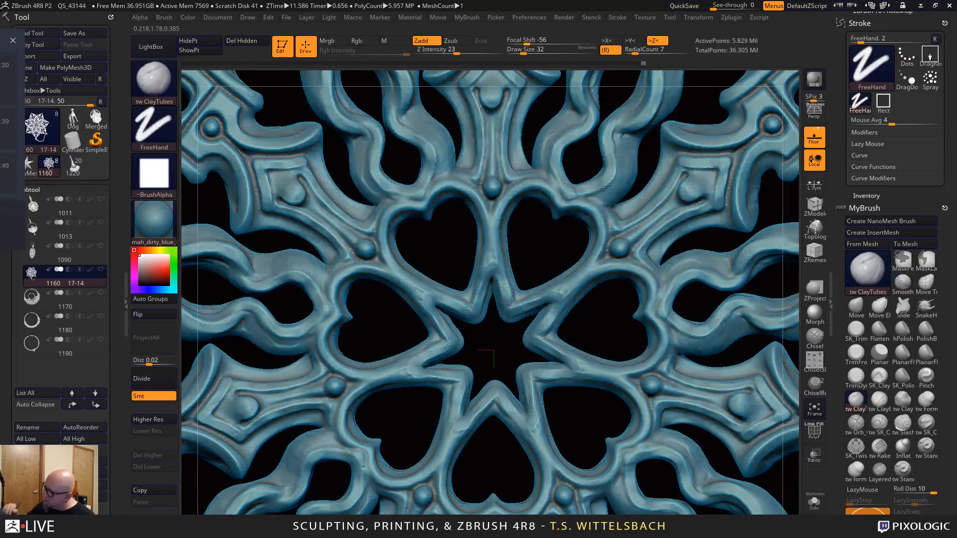
drag(504, 287, 501, 299)
drag(494, 254, 493, 272)
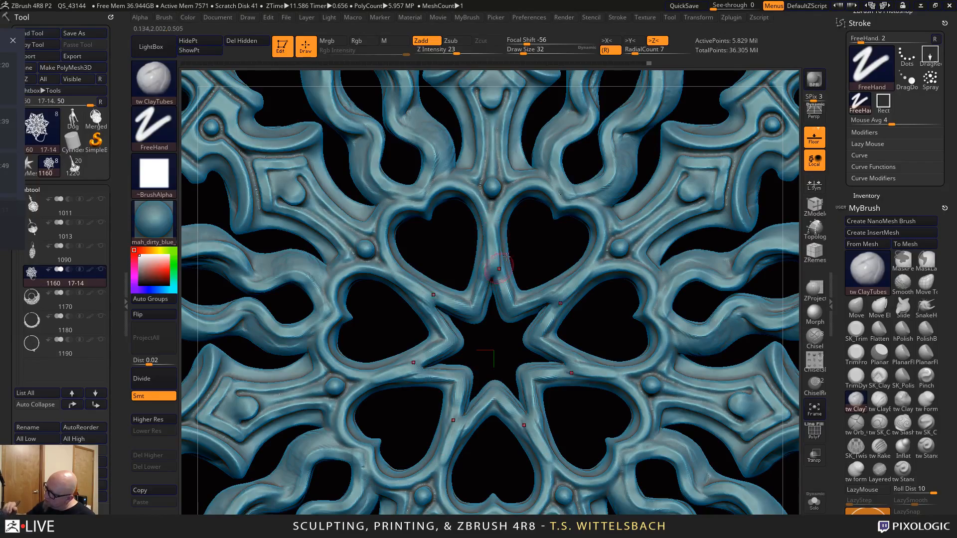
mouse_move(539, 244)
mouse_down()
mouse_move(441, 263)
mouse_move(510, 305)
mouse_move(510, 318)
mouse_up()
mouse_move(496, 258)
mouse_down()
mouse_move(513, 314)
mouse_move(595, 270)
mouse_move(541, 309)
mouse_move(515, 312)
mouse_up()
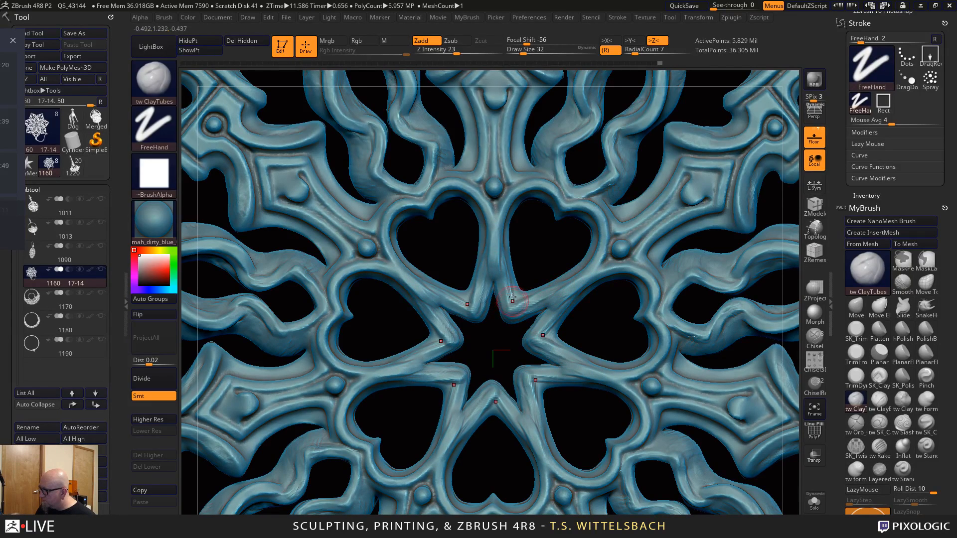
drag(500, 275, 510, 306)
Inspect the ornament and measure the central heart frames with a transpose line, ending back in draw mode
key(f)
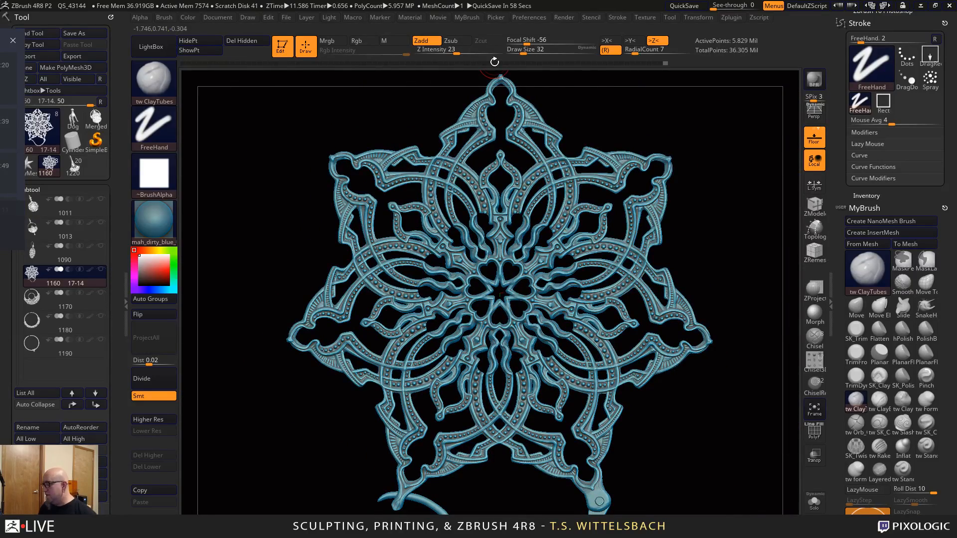
alt+drag(682, 427, 682, 493)
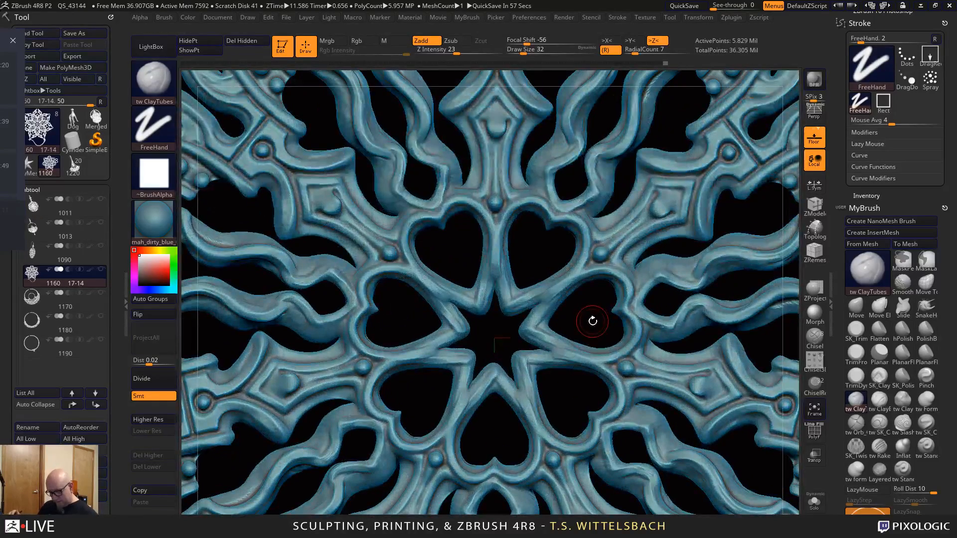
key(w)
mouse_move(552, 278)
mouse_down()
mouse_move(600, 326)
mouse_move(542, 351)
mouse_move(524, 390)
mouse_move(532, 371)
mouse_move(550, 425)
mouse_up()
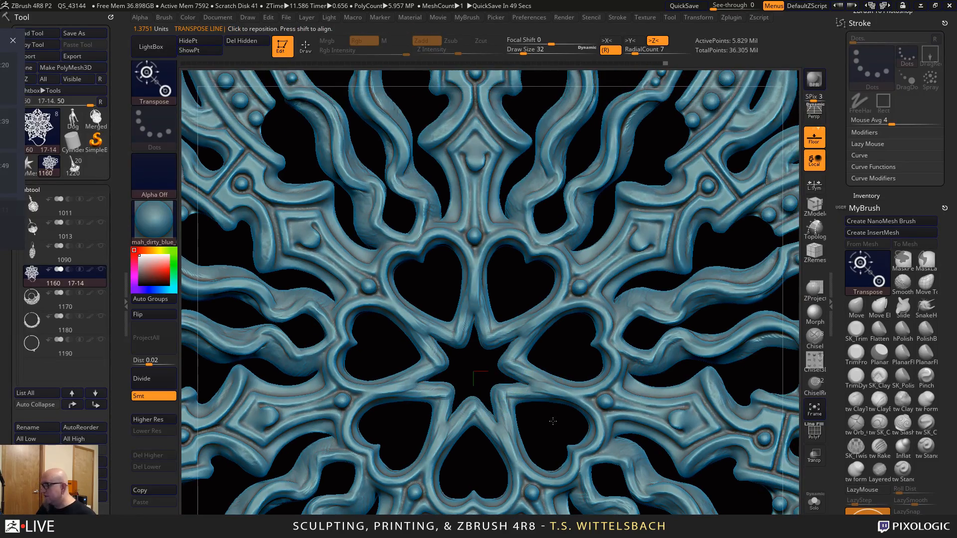
alt+drag(564, 347, 554, 381)
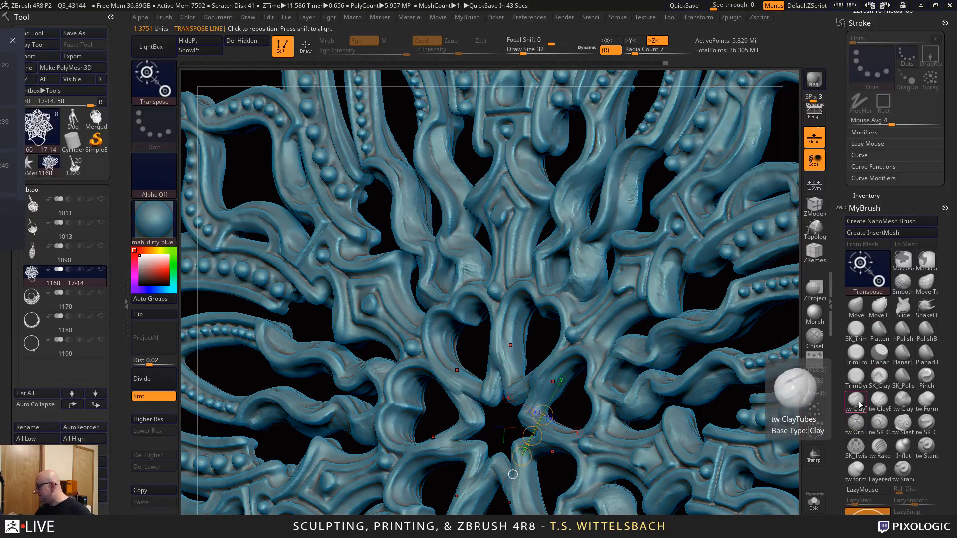
click(525, 377)
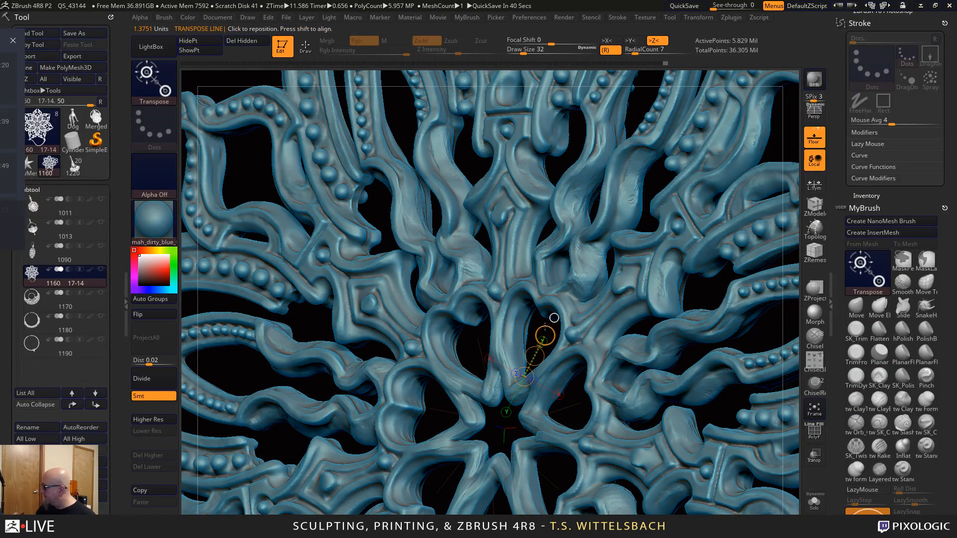
key(q)
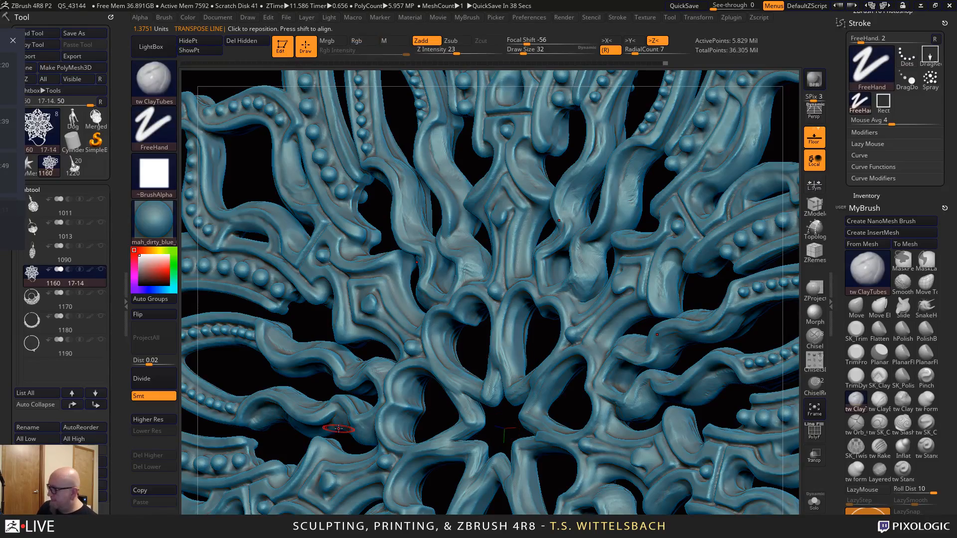
Add clay to the inner side walls of the central heart frames with tw ClayTubes and smooth the strokes
mouse_move(545, 334)
mouse_down()
mouse_move(529, 307)
mouse_move(513, 313)
mouse_move(537, 313)
mouse_move(531, 322)
mouse_move(525, 310)
mouse_move(547, 327)
mouse_move(538, 315)
mouse_move(514, 320)
mouse_up()
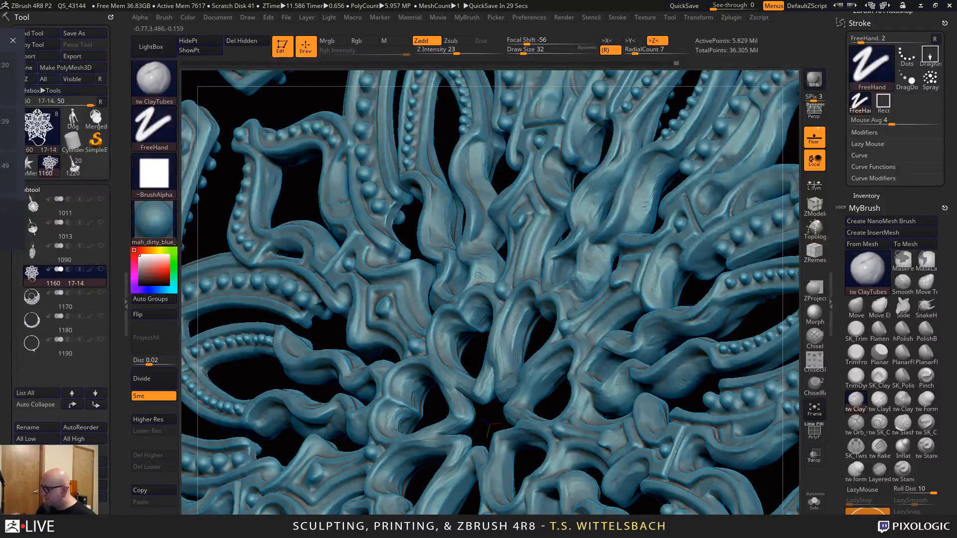
drag(551, 400, 549, 408)
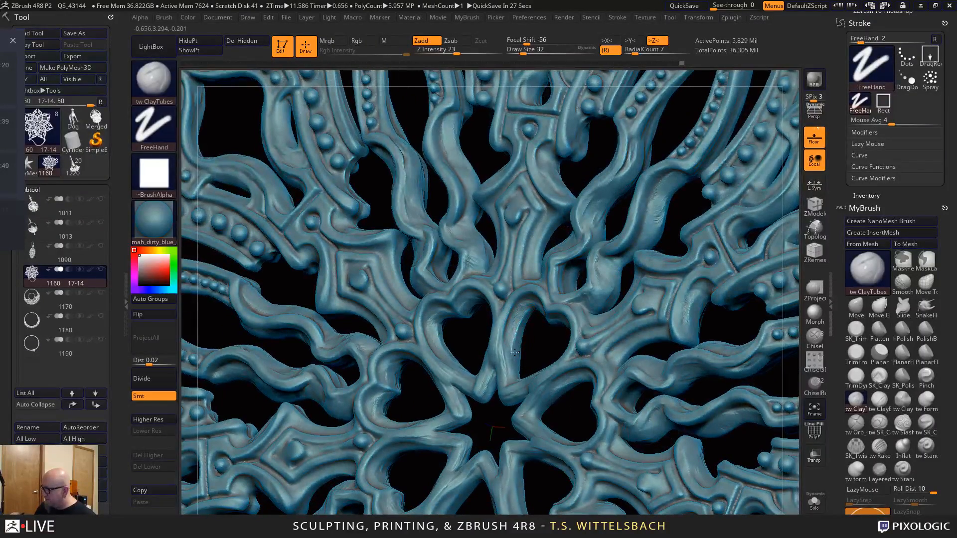
mouse_move(515, 368)
mouse_down()
mouse_move(520, 338)
mouse_move(519, 352)
mouse_move(546, 337)
mouse_up()
mouse_move(528, 345)
mouse_down()
mouse_move(542, 305)
mouse_move(546, 326)
mouse_move(561, 319)
mouse_move(563, 341)
mouse_move(574, 344)
mouse_up()
mouse_move(550, 379)
mouse_down()
mouse_move(567, 356)
mouse_move(546, 379)
mouse_up()
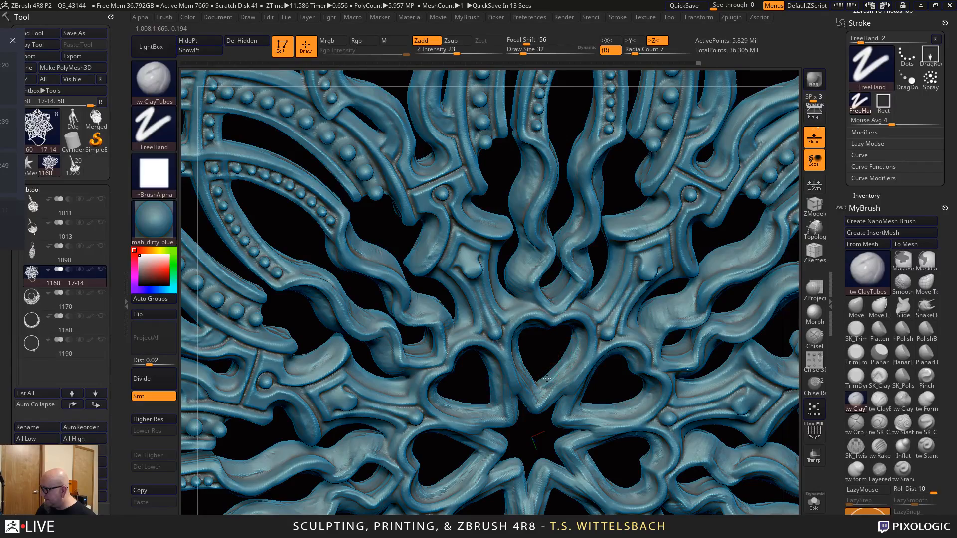
mouse_move(607, 376)
mouse_down()
mouse_move(536, 383)
mouse_move(510, 350)
mouse_move(514, 329)
mouse_move(533, 343)
mouse_move(552, 316)
mouse_up()
shift+drag(537, 352, 491, 354)
mouse_move(498, 313)
shift+mouse_down()
mouse_move(551, 328)
mouse_move(552, 351)
mouse_move(501, 375)
mouse_move(487, 335)
mouse_move(489, 380)
mouse_move(508, 389)
shift+mouse_up()
shift+drag(439, 385, 519, 411)
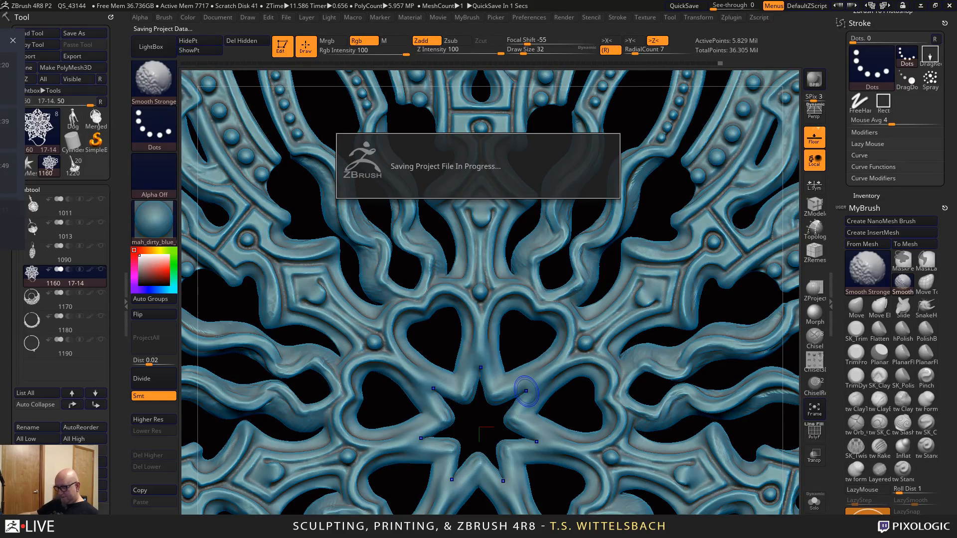
Switch to Twitch to check the Pixologic channel page and its chat, and return to the sculpt
key(super)
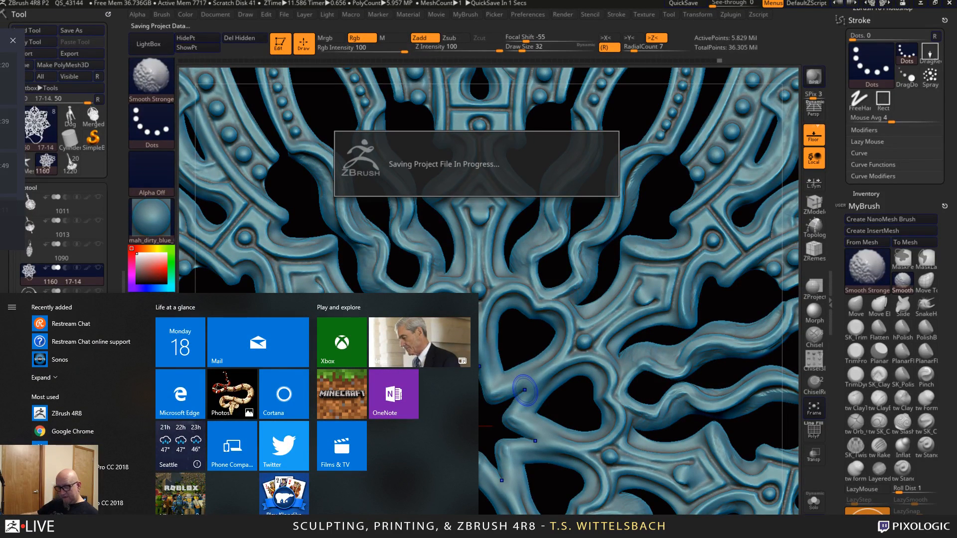
click(133, 510)
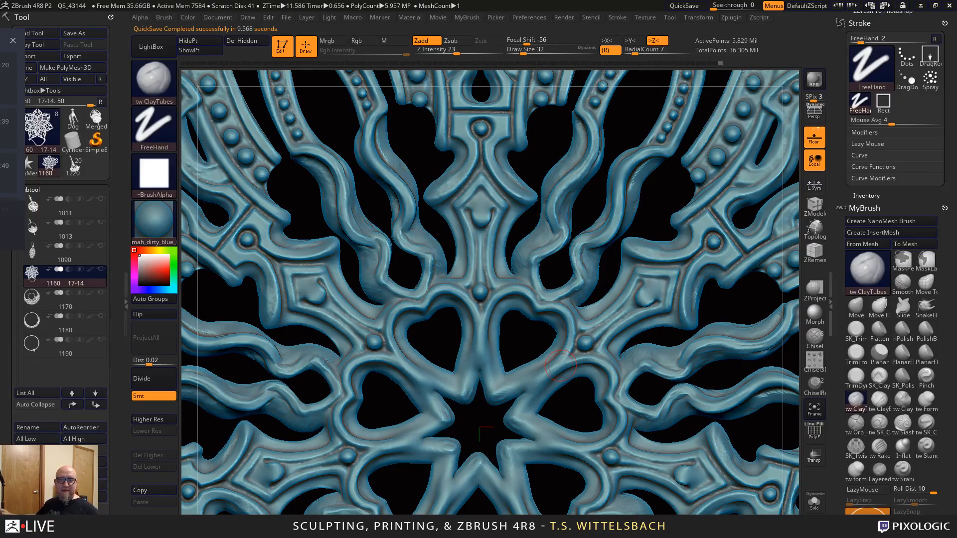
drag(0, 167, 519, 19)
scroll(570, 391, down, 10)
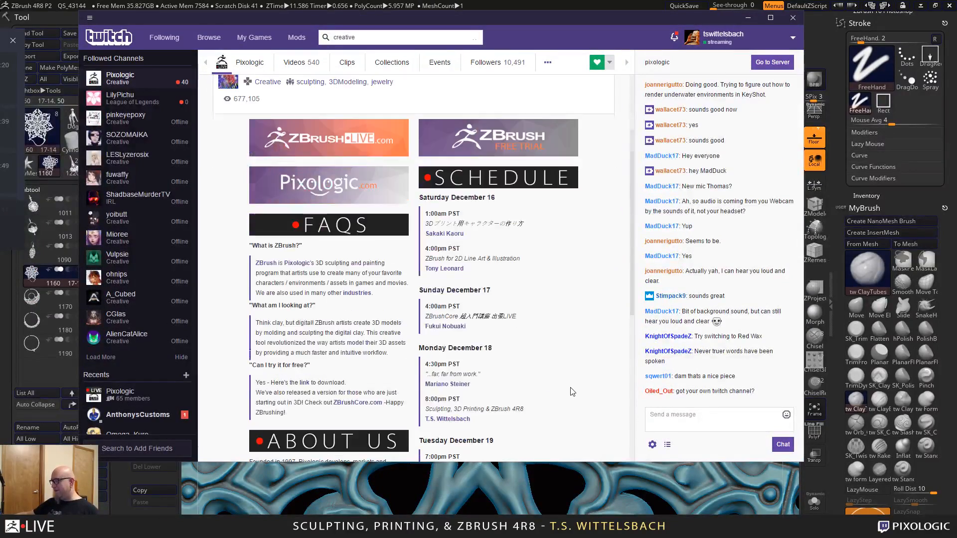
scroll(533, 357, up, 10)
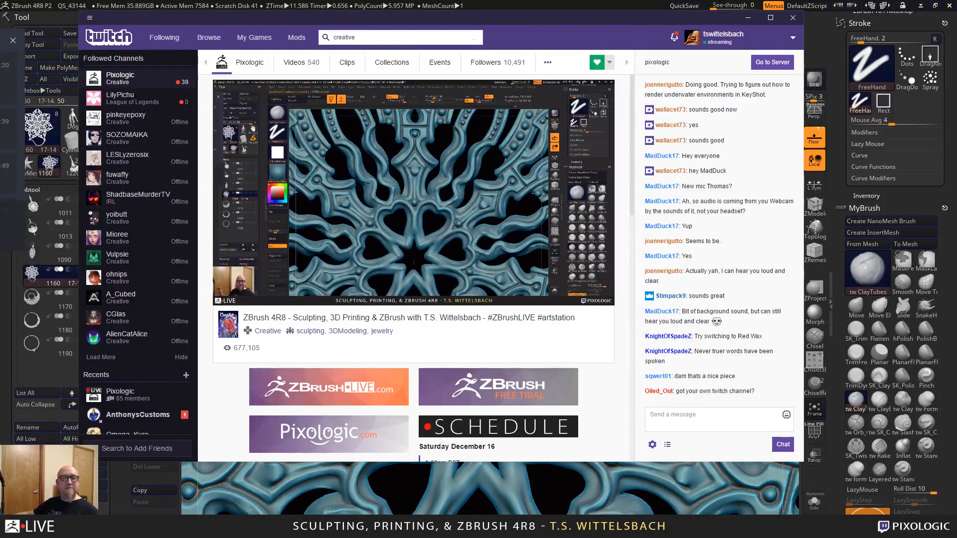
drag(608, 16, 0, 17)
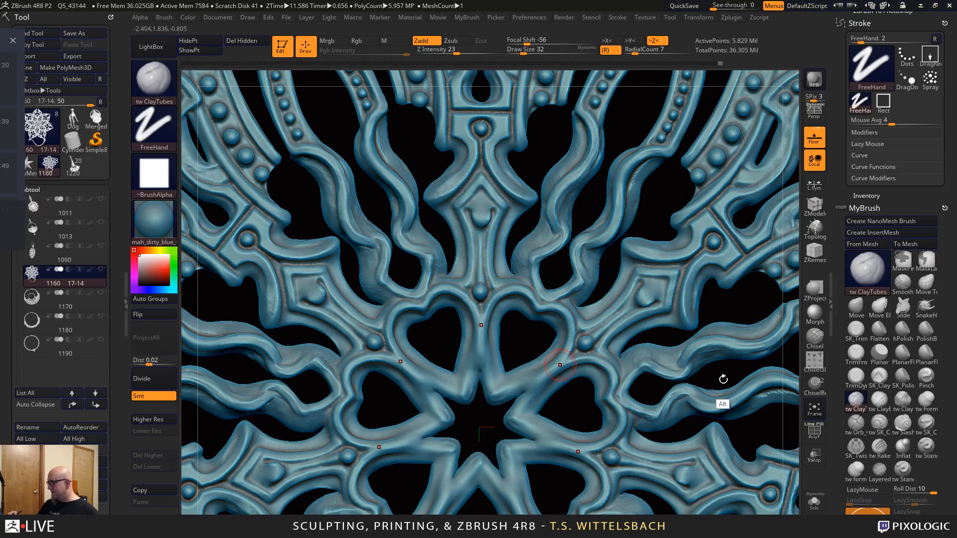
Thicken the heart frames a little more beside the struts between neighbouring hearts with tw ClayTubes
drag(721, 374, 721, 381)
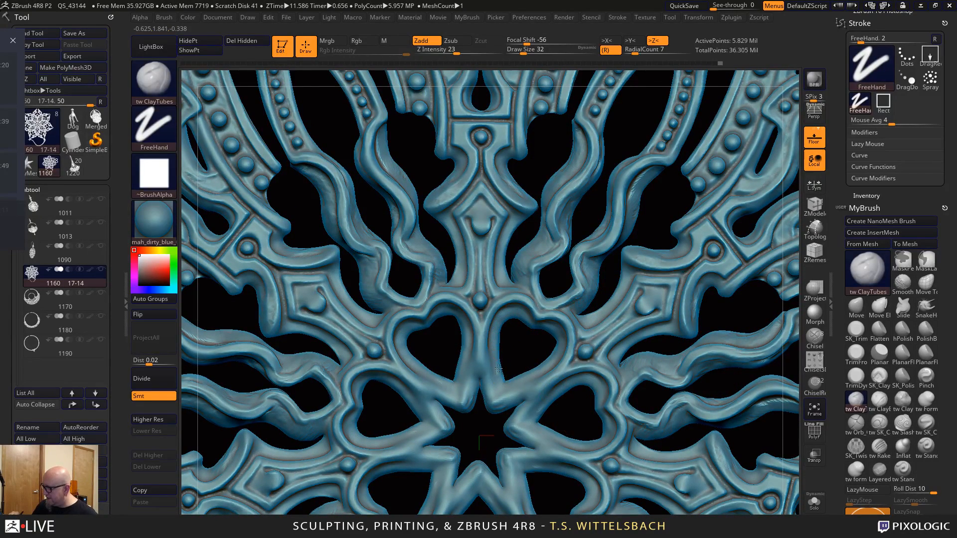
mouse_move(526, 344)
mouse_down()
mouse_move(520, 324)
mouse_move(511, 327)
mouse_move(519, 350)
mouse_move(536, 349)
mouse_up()
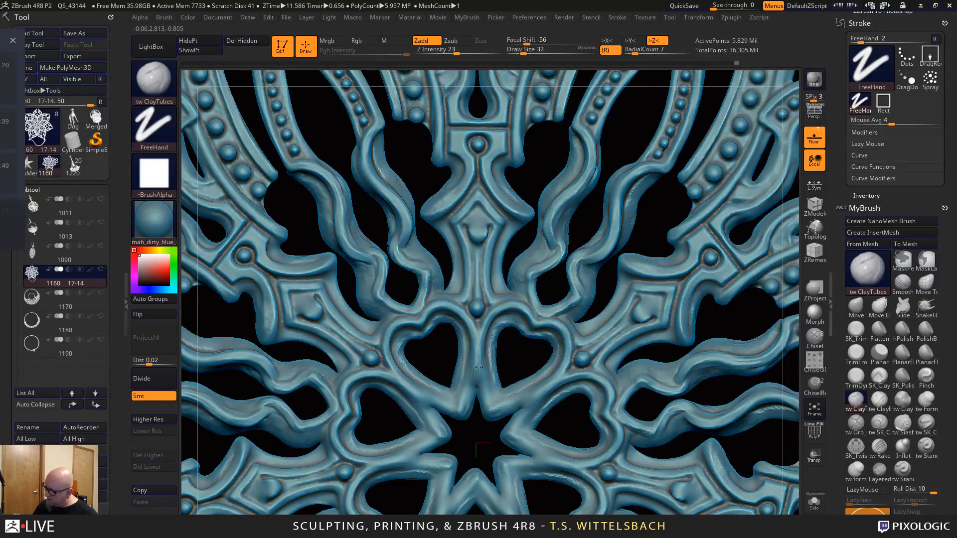
mouse_move(475, 365)
mouse_down()
mouse_move(460, 402)
mouse_move(466, 375)
mouse_up()
Show the ornament's polygroup colors without wireframe lines, auto-group its separate pieces and split them into individual subtools
alt+drag(574, 433, 556, 359)
mouse_move(782, 468)
alt+mouse_down()
mouse_move(761, 430)
mouse_move(734, 471)
mouse_move(713, 439)
alt+mouse_up()
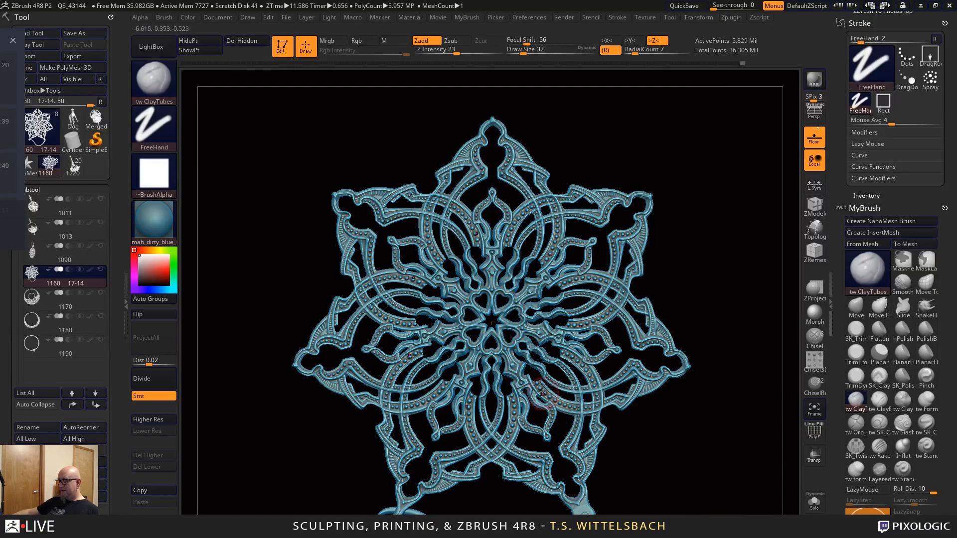
alt+drag(691, 480, 680, 440)
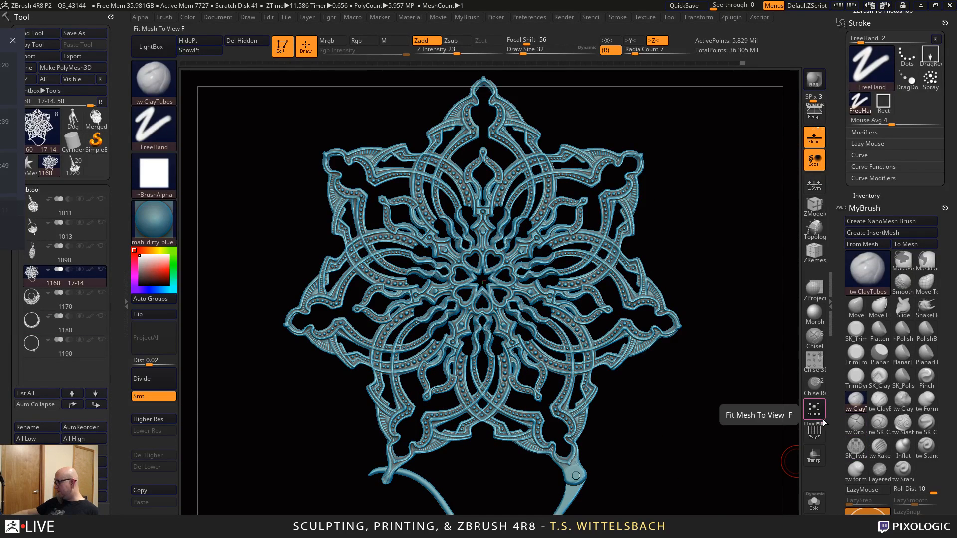
click(814, 433)
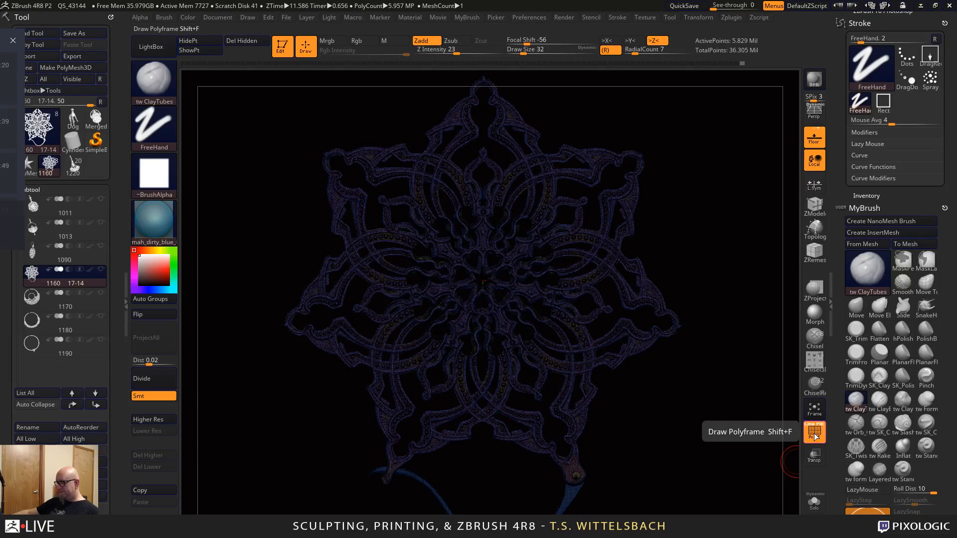
drag(673, 503, 675, 457)
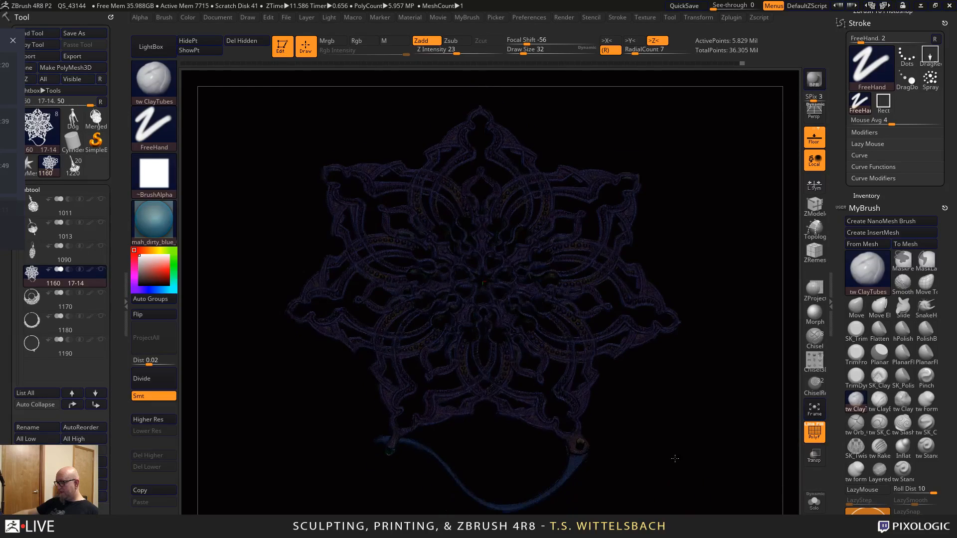
click(809, 434)
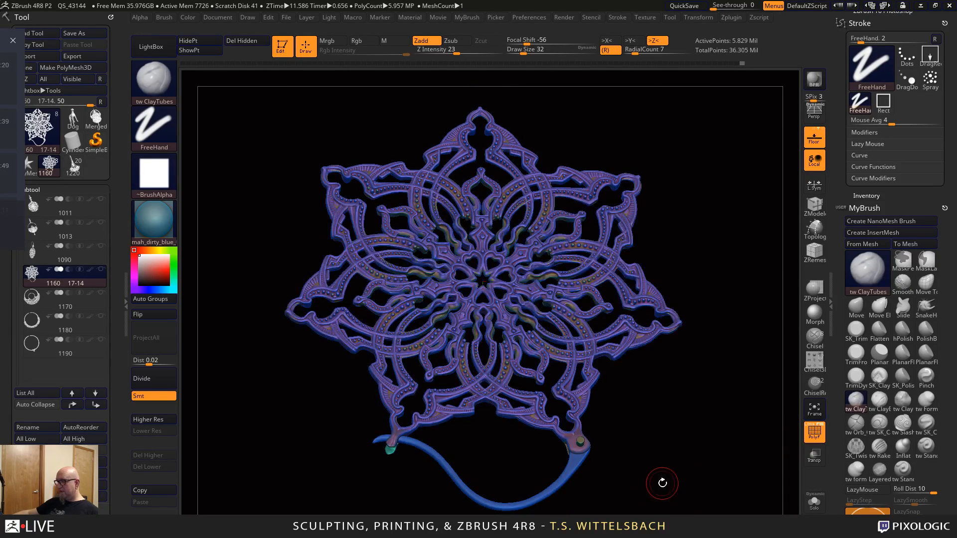
drag(663, 482, 669, 506)
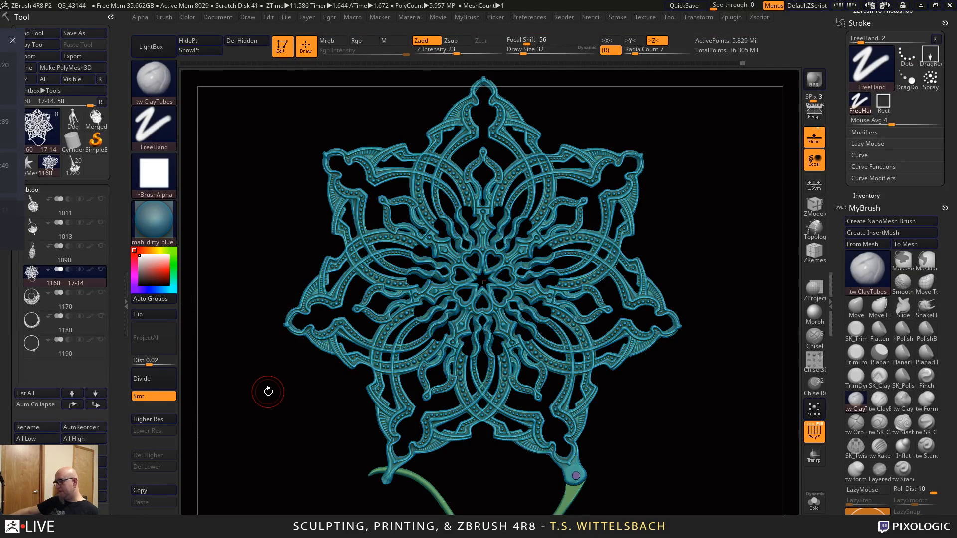
drag(614, 442, 376, 441)
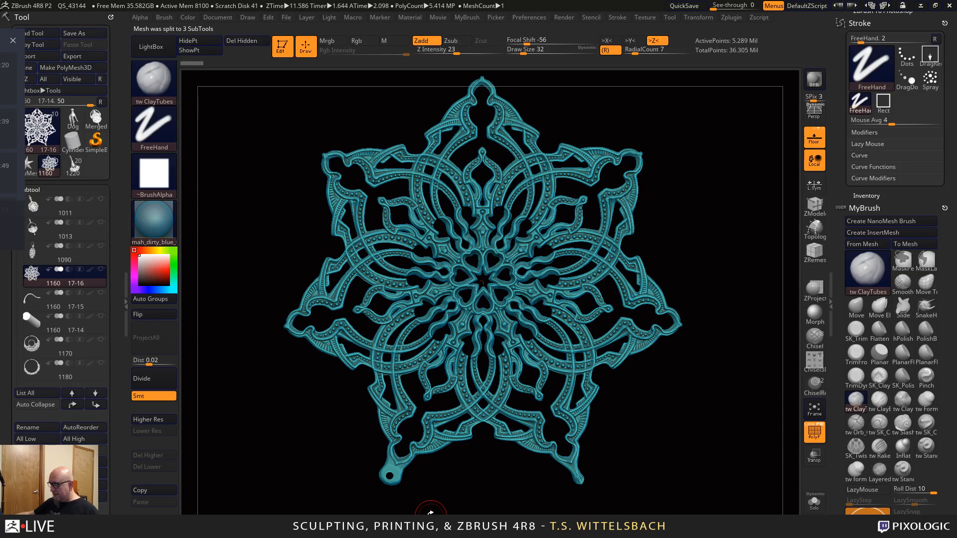
Turn off the polyframe display and remesh the main ornament piece with DynaMesh
click(814, 432)
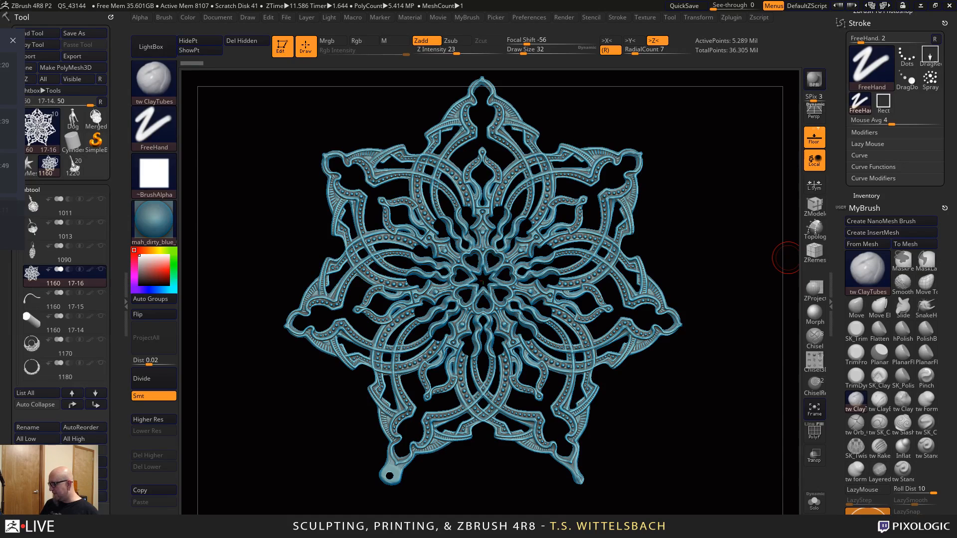
ctrl+drag(788, 258, 793, 269)
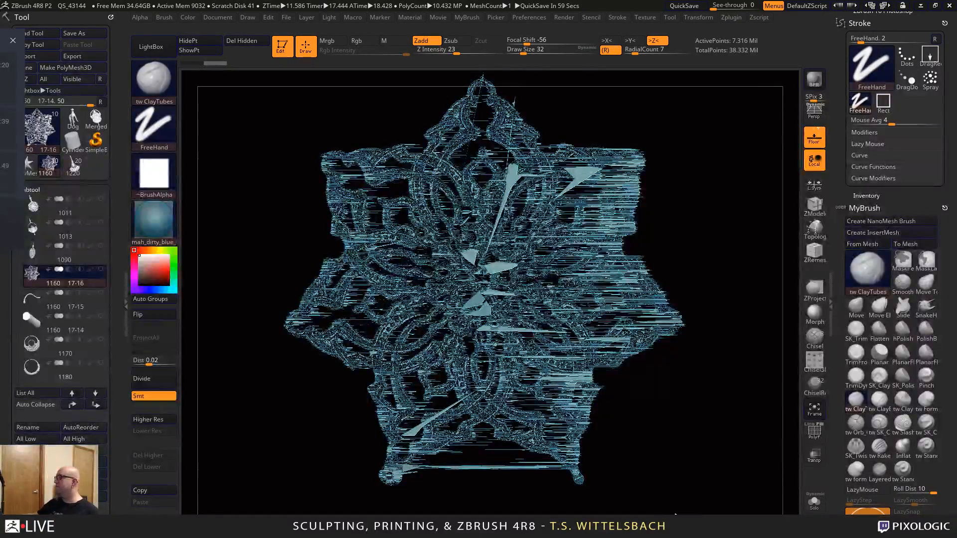
key(ctrl)
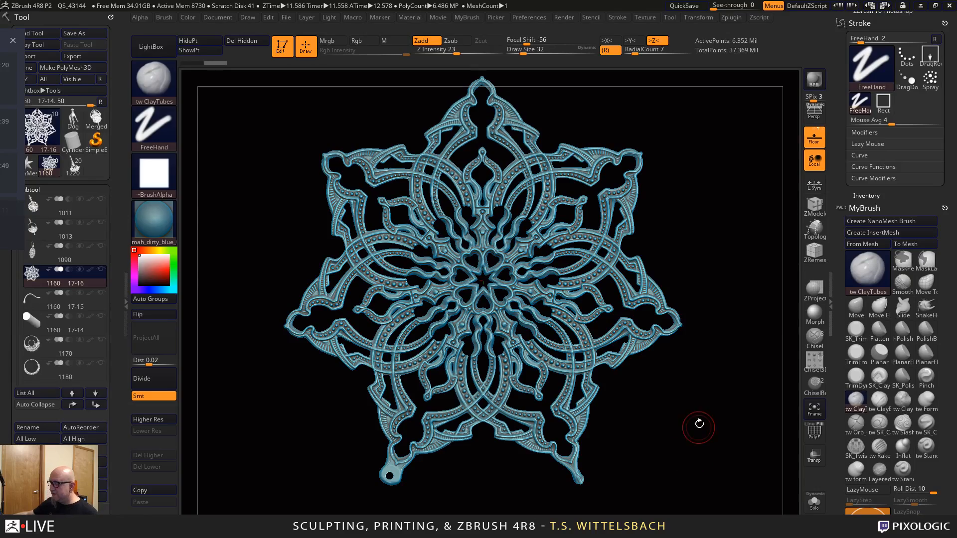
Set the tw ClayTubes draw size to 26 and build up the curved struts beneath the pointed petal frame
alt+drag(703, 415, 740, 500)
alt+drag(785, 215, 756, 303)
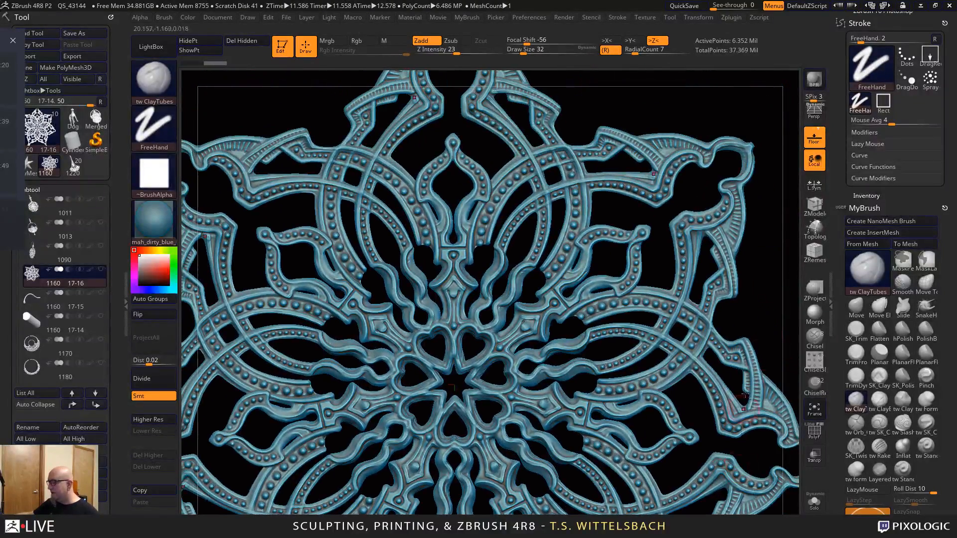
mouse_move(658, 252)
alt+mouse_down()
mouse_move(660, 261)
mouse_move(703, 249)
alt+mouse_up()
drag(593, 190, 579, 213)
alt+drag(583, 142, 581, 346)
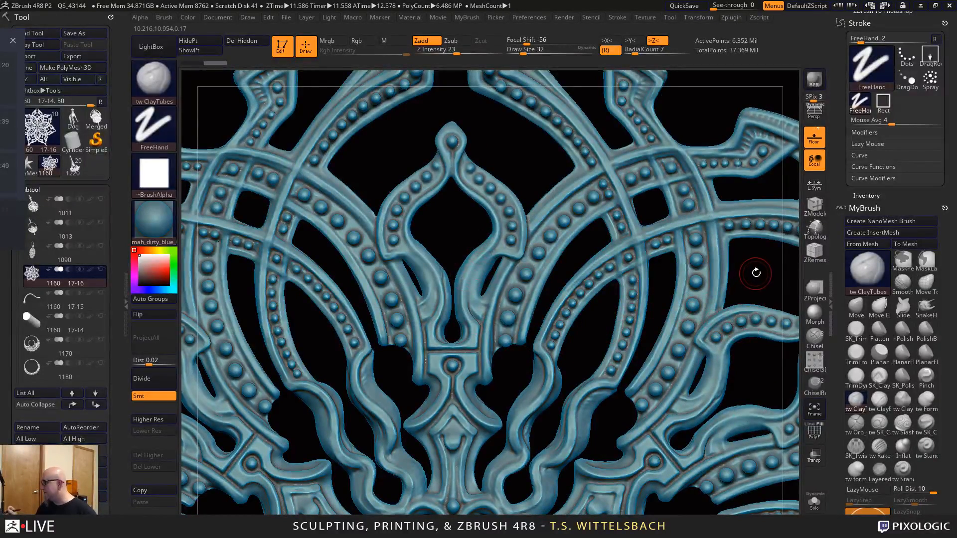
key(space)
drag(761, 270, 757, 271)
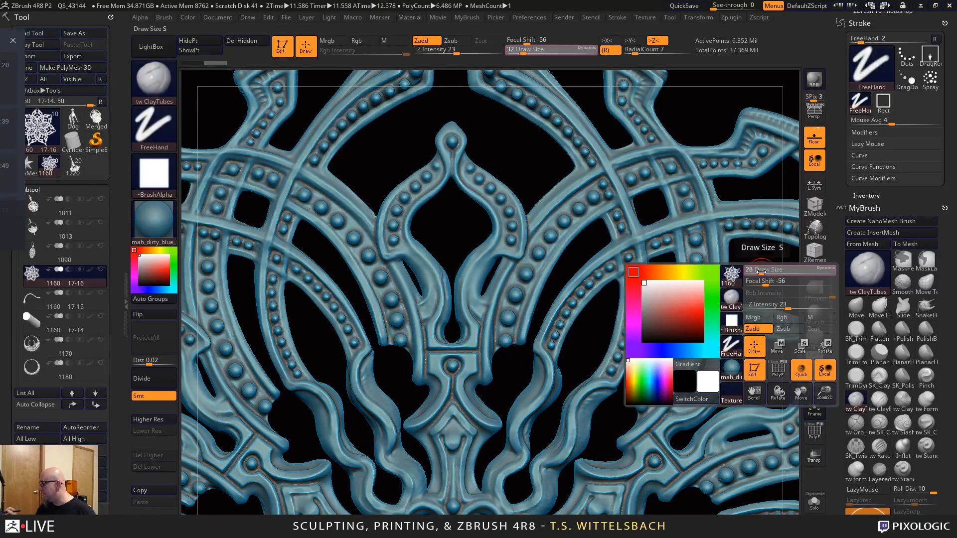
drag(506, 257, 493, 259)
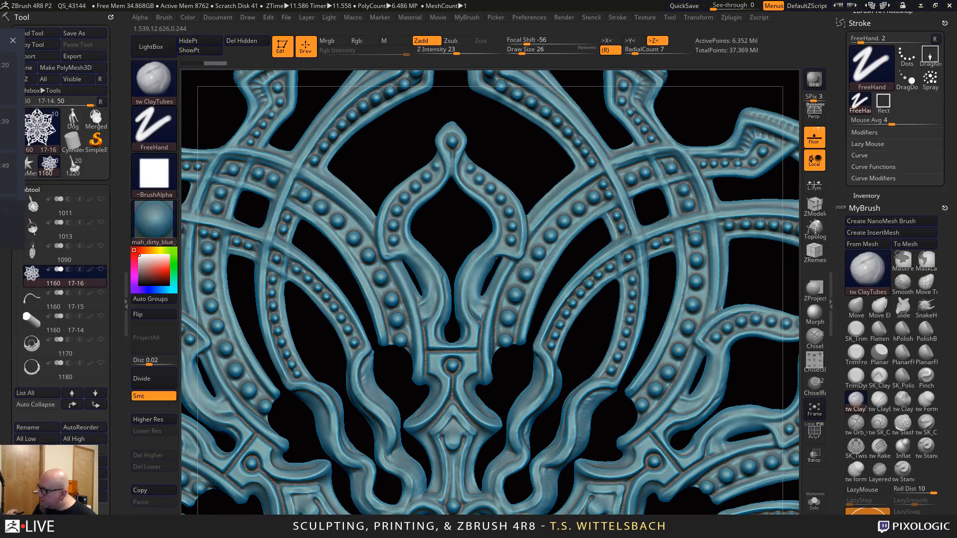
drag(476, 290, 480, 301)
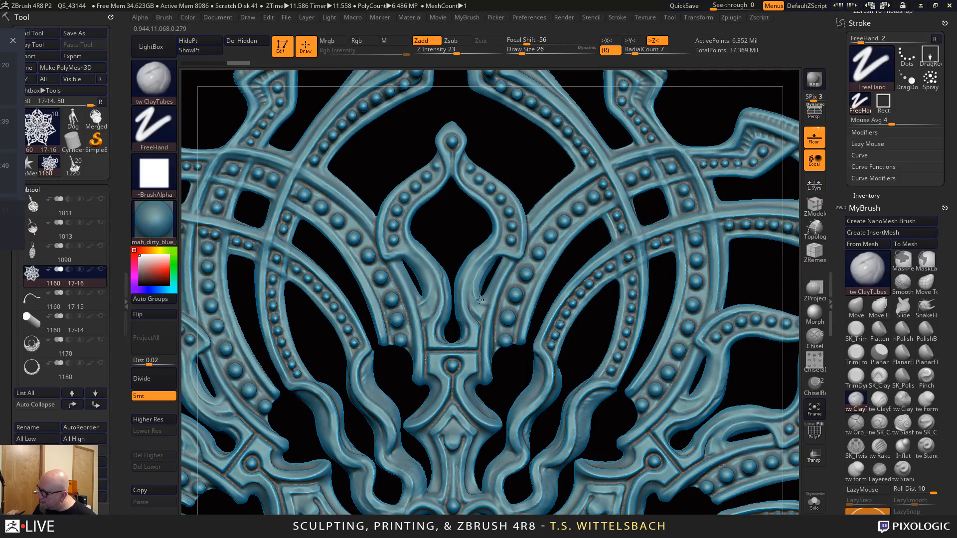
drag(490, 262, 495, 258)
drag(442, 279, 400, 253)
drag(429, 295, 415, 261)
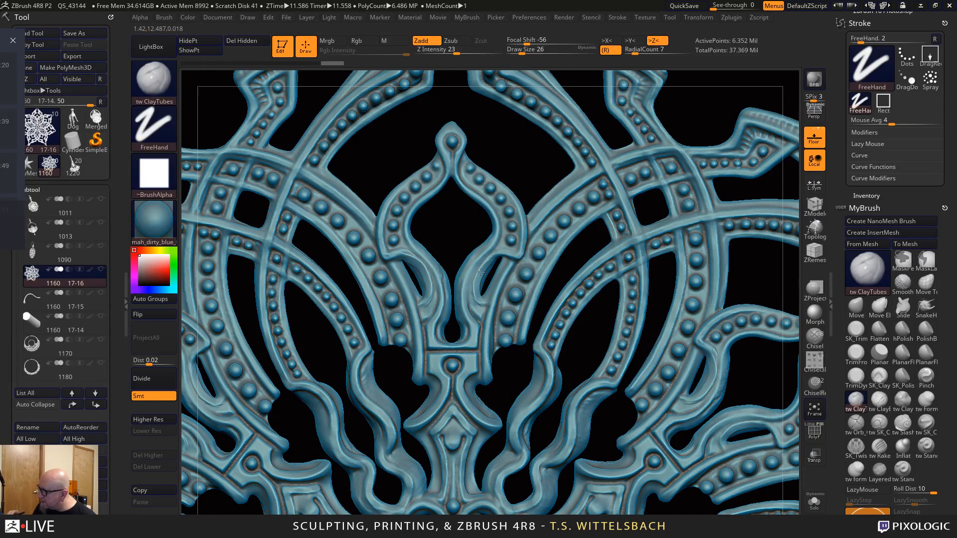
Add more clay along the curved struts, blending their upper ends into the petal frame and their lower ends into the beaded arches
drag(481, 271, 477, 294)
drag(492, 257, 489, 280)
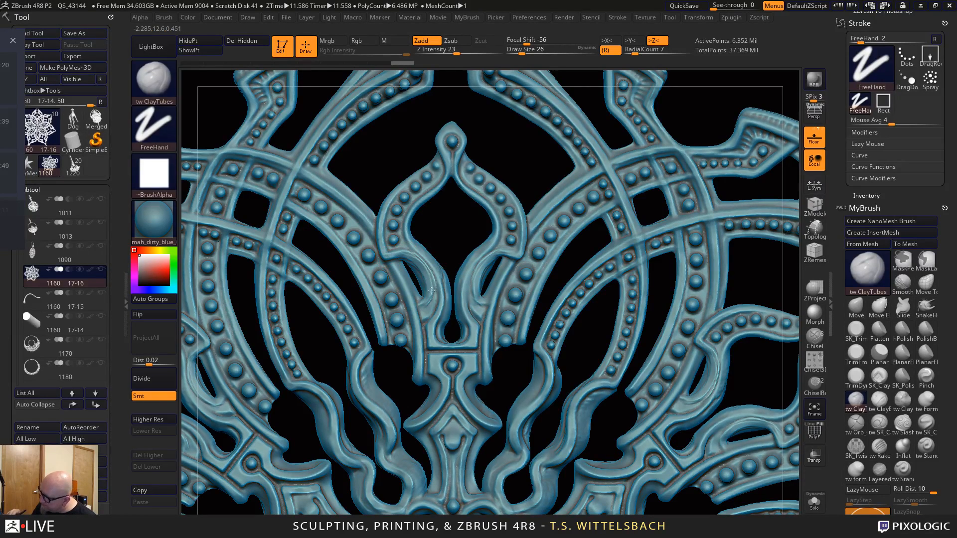
drag(431, 290, 417, 311)
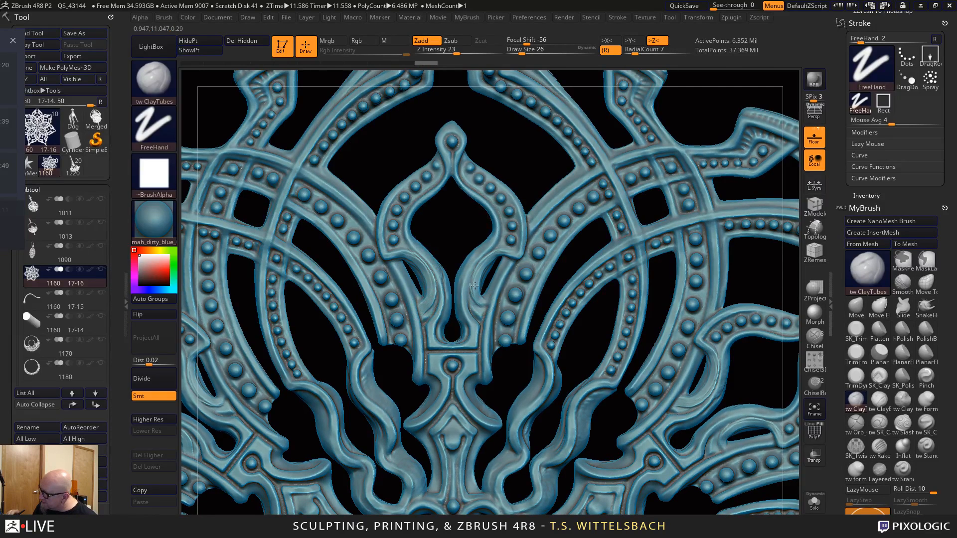
mouse_move(488, 253)
mouse_down()
mouse_move(491, 275)
mouse_move(503, 260)
mouse_move(486, 263)
mouse_move(506, 256)
mouse_up()
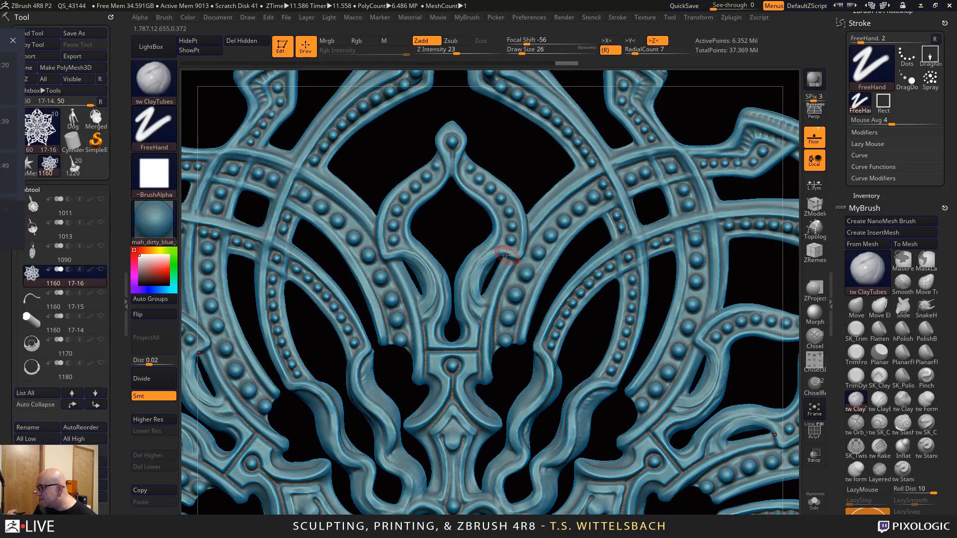
drag(478, 298, 489, 265)
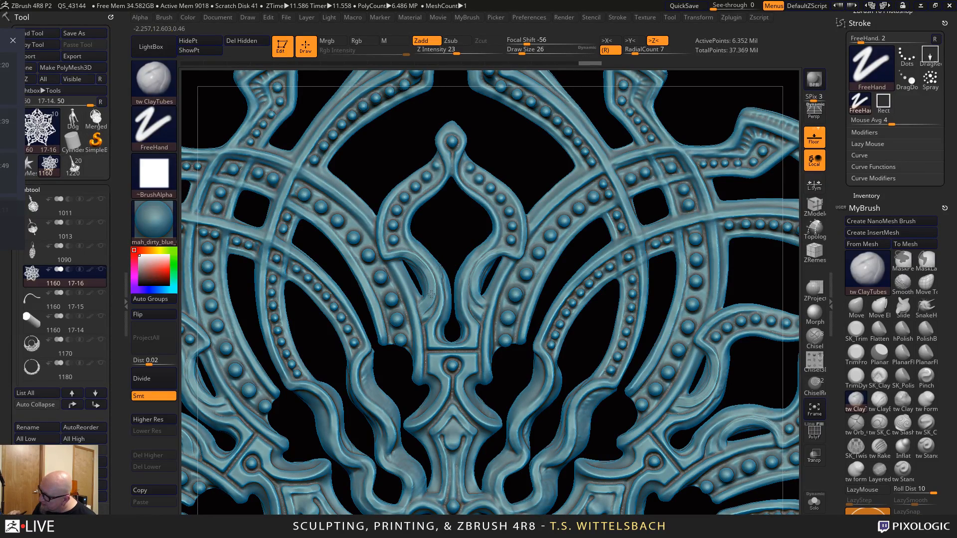
drag(431, 294, 433, 314)
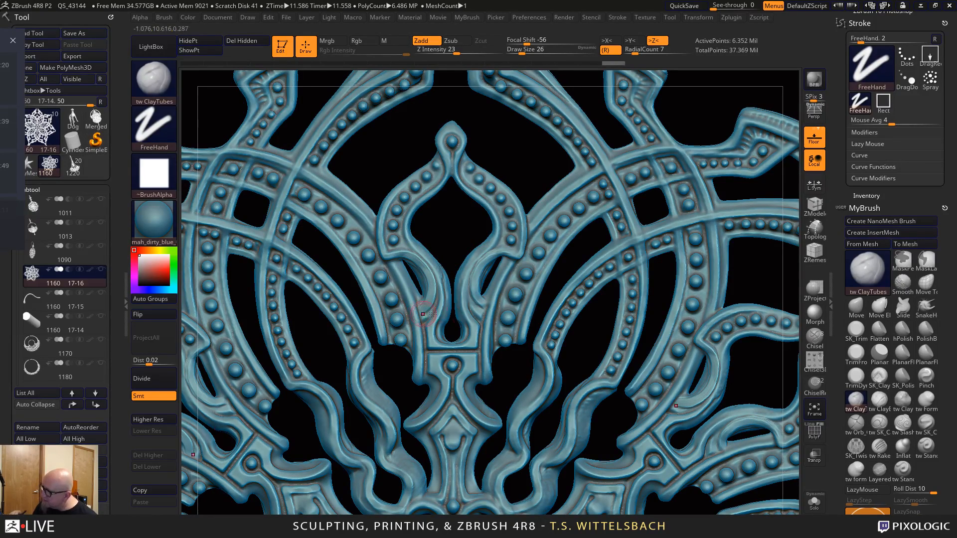
click(492, 266)
Turn to the back of the ornament and build up the same curved struts beneath the petal frame with tw ClayTubes
drag(590, 344, 502, 323)
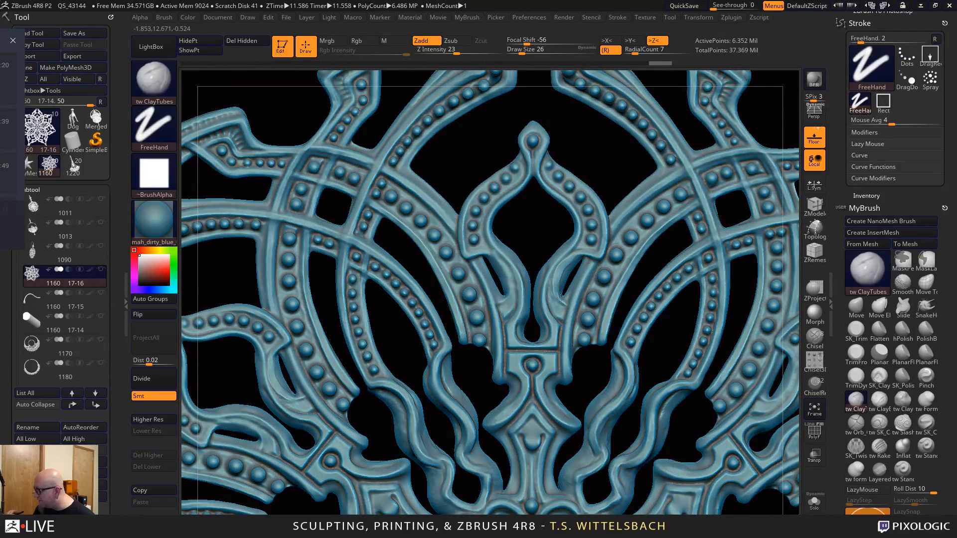
mouse_move(560, 298)
mouse_down()
mouse_move(559, 312)
mouse_move(557, 288)
mouse_up()
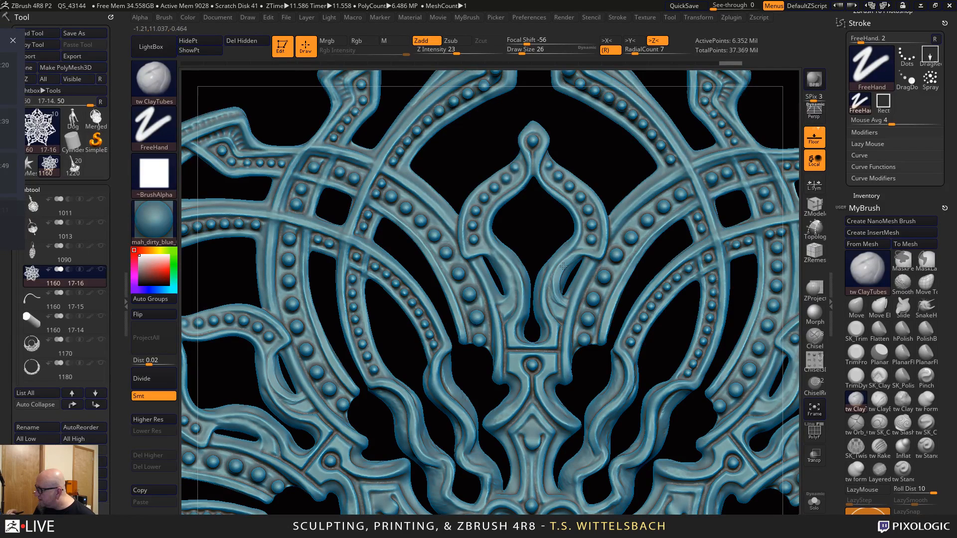
mouse_move(584, 257)
mouse_down()
mouse_move(592, 253)
mouse_move(561, 282)
mouse_up()
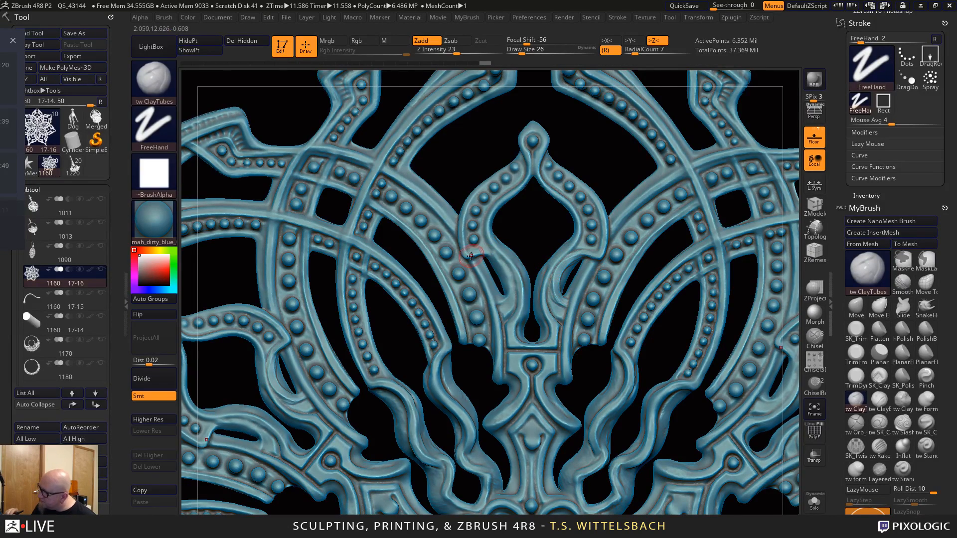
mouse_move(490, 256)
mouse_down()
mouse_move(511, 294)
mouse_move(503, 302)
mouse_up()
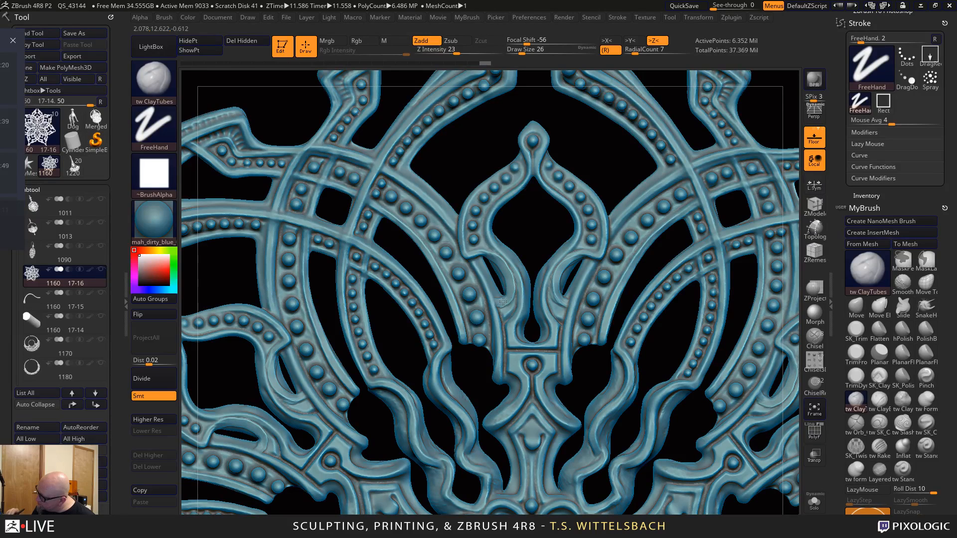
mouse_move(480, 254)
mouse_down()
mouse_move(469, 258)
mouse_move(502, 265)
mouse_up()
Smooth the built-up struts on the back and fill out their inner edges around the narrow opening of the petal frame
shift+drag(572, 260, 555, 284)
right_drag(709, 296, 723, 296)
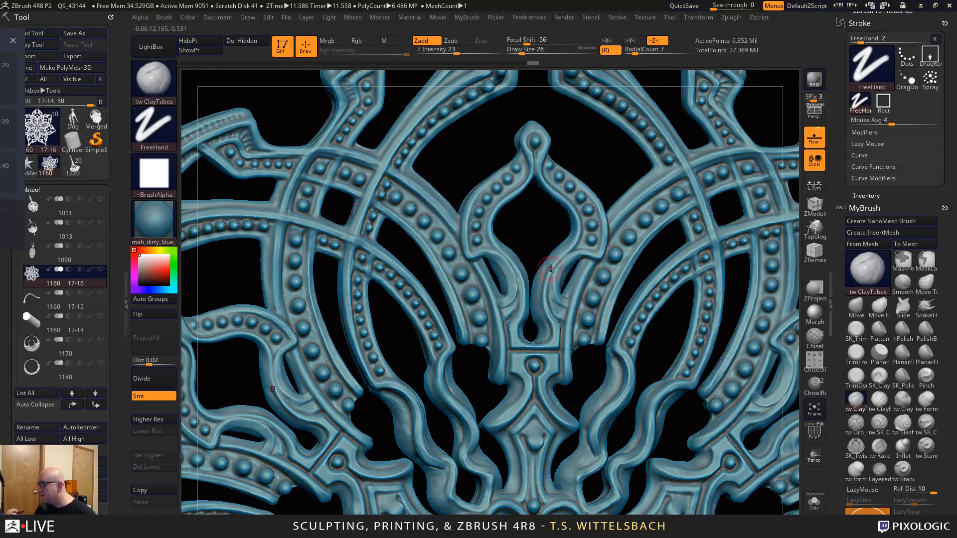
drag(572, 252, 550, 270)
drag(621, 306, 601, 306)
drag(511, 261, 525, 324)
shift+drag(552, 262, 533, 326)
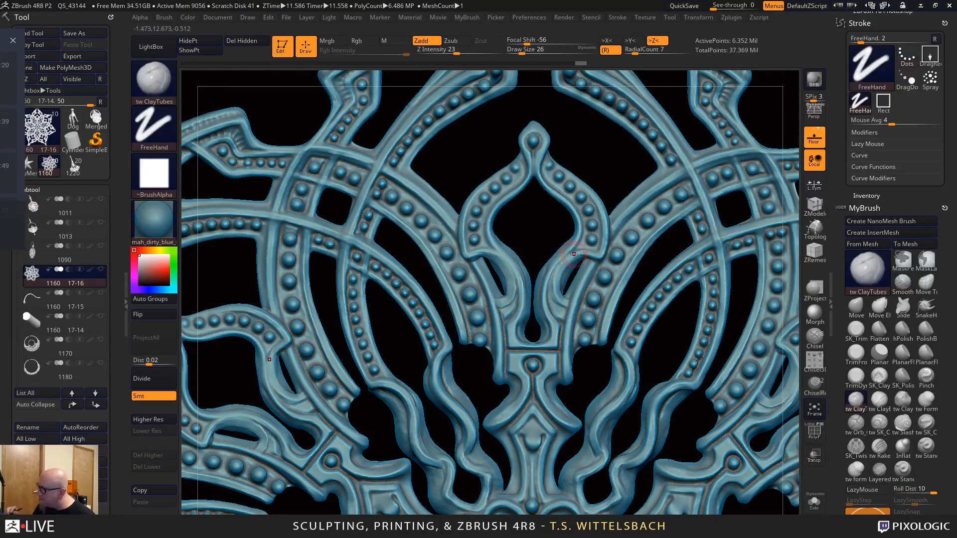
Define the ridges of the curved struts on the back with the tw SK_Cloth brush at draw size 21
click(925, 424)
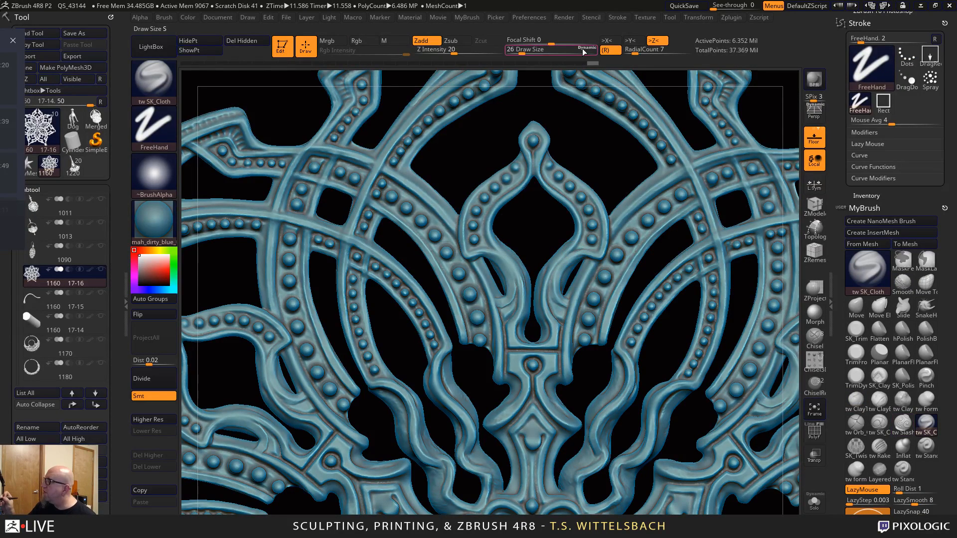
key(space)
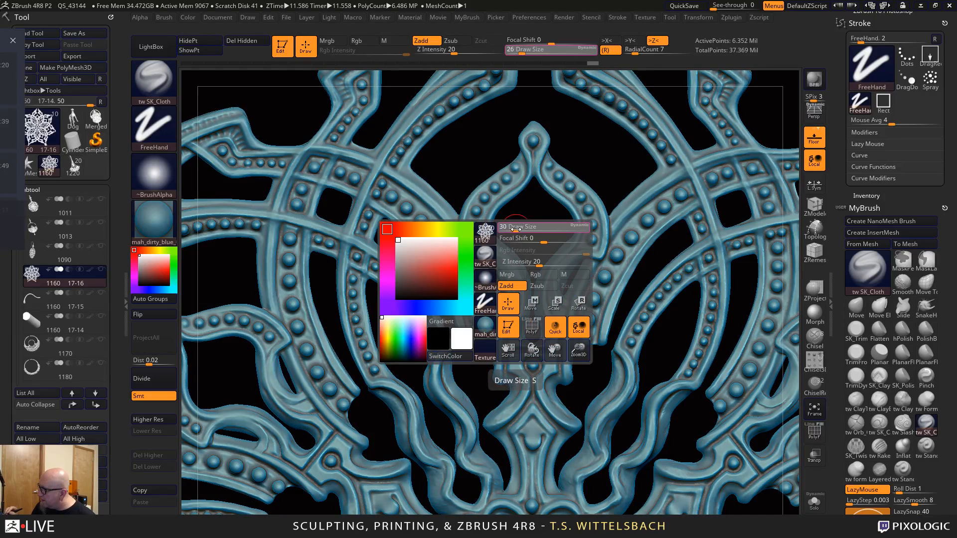
drag(519, 229, 513, 228)
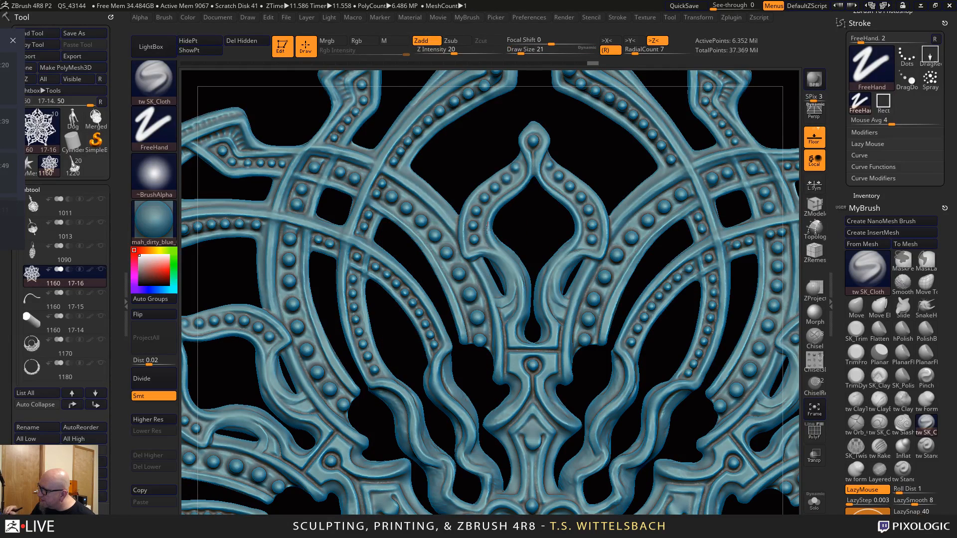
mouse_move(505, 256)
mouse_down()
mouse_move(522, 304)
mouse_move(475, 345)
mouse_up()
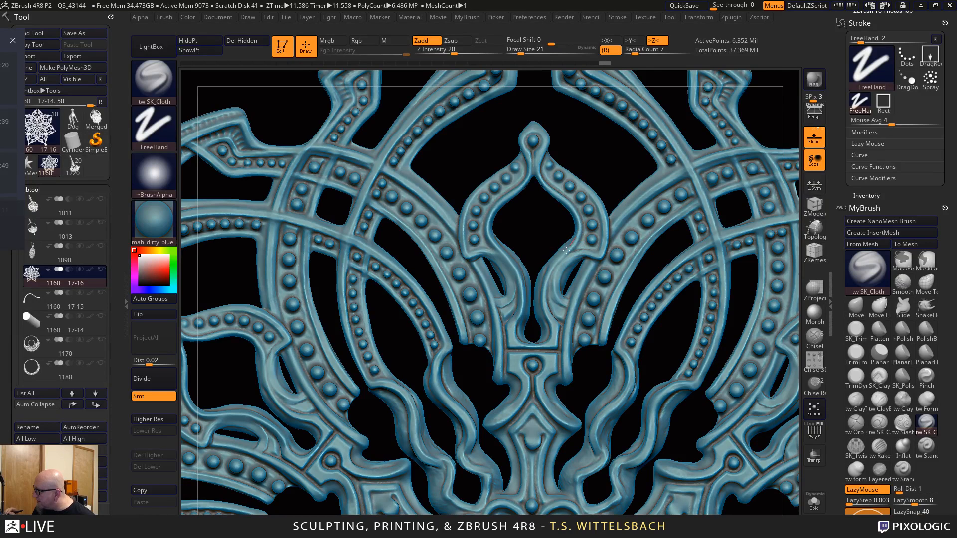
drag(567, 251, 544, 295)
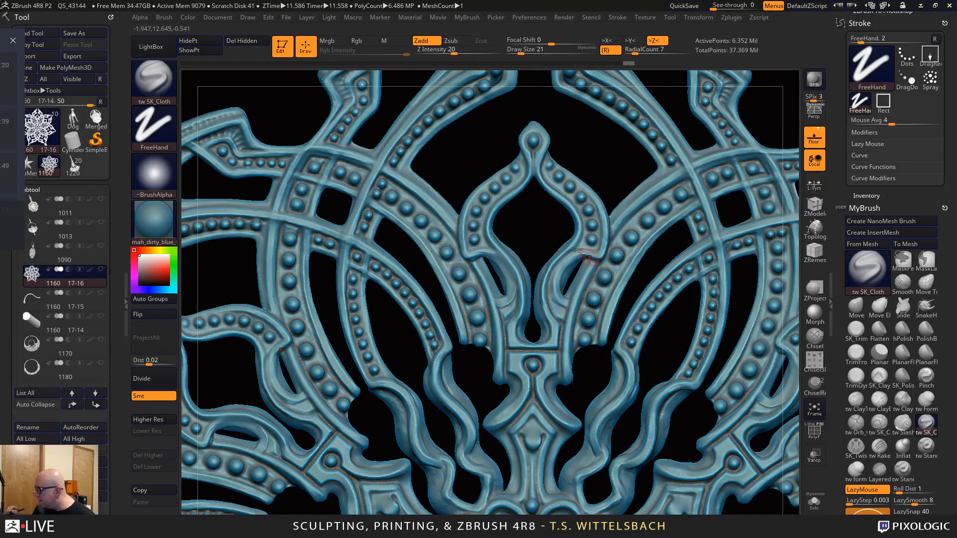
drag(510, 269, 516, 294)
mouse_move(477, 256)
mouse_down()
mouse_move(494, 255)
mouse_move(507, 306)
mouse_up()
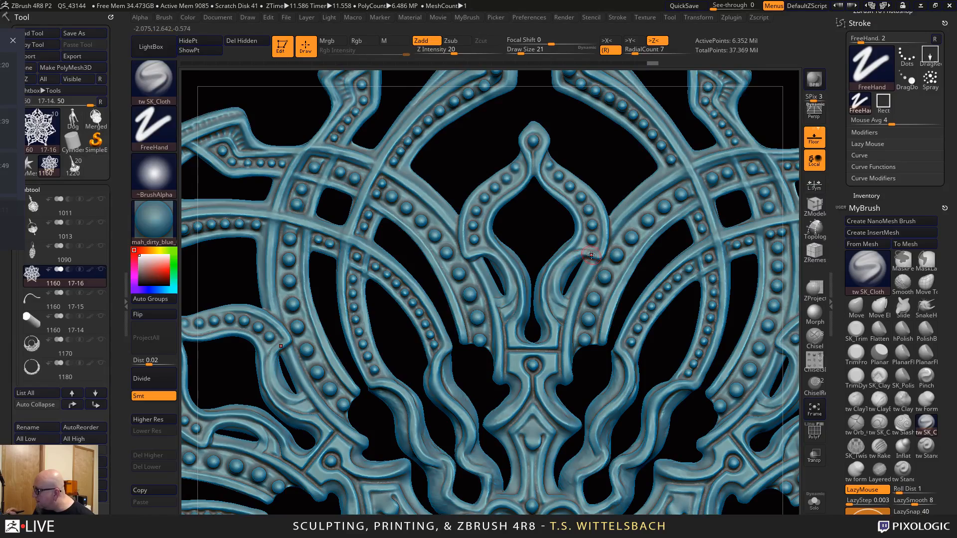
mouse_move(564, 265)
mouse_down()
mouse_move(555, 282)
mouse_move(561, 301)
mouse_up()
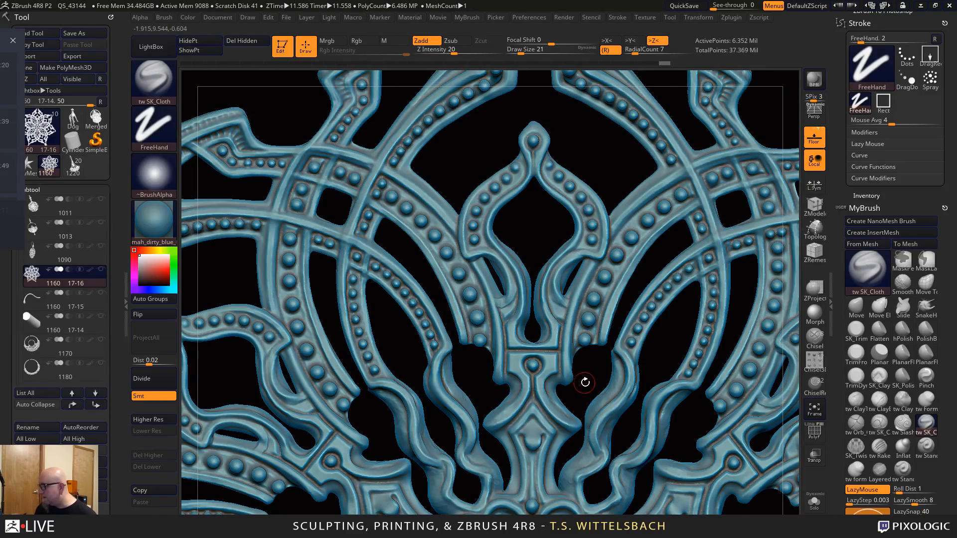
Return to the front of the ornament and define the ridges of the curved struts beneath the petal frame with tw SK_Cloth
mouse_move(585, 384)
alt+mouse_down()
mouse_move(557, 301)
mouse_move(604, 220)
alt+mouse_up()
drag(771, 330, 575, 350)
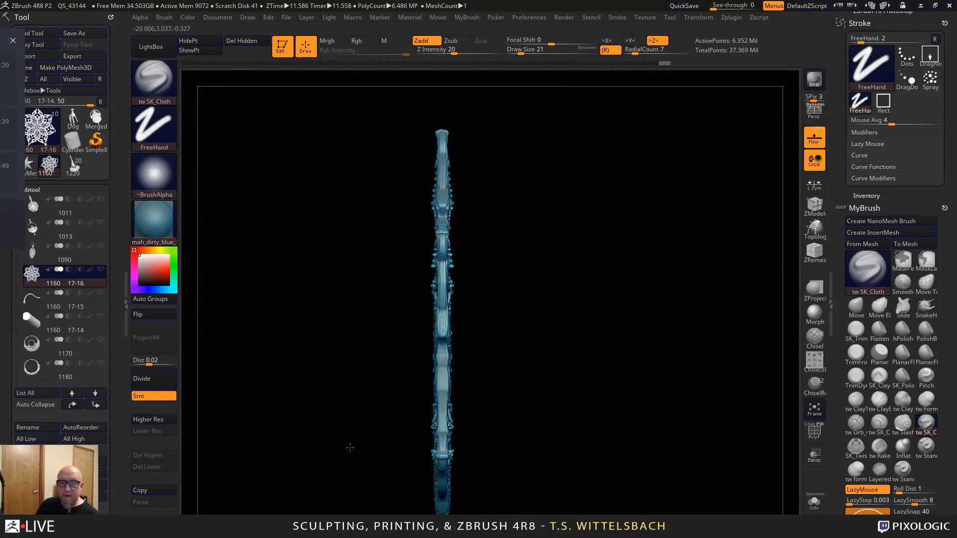
drag(378, 459, 291, 457)
alt+drag(678, 162, 784, 245)
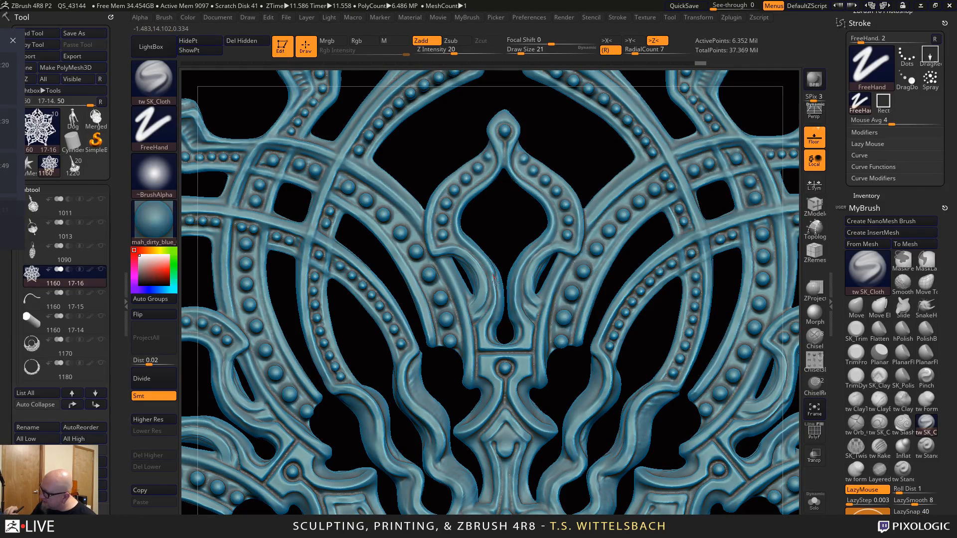
drag(523, 271, 518, 309)
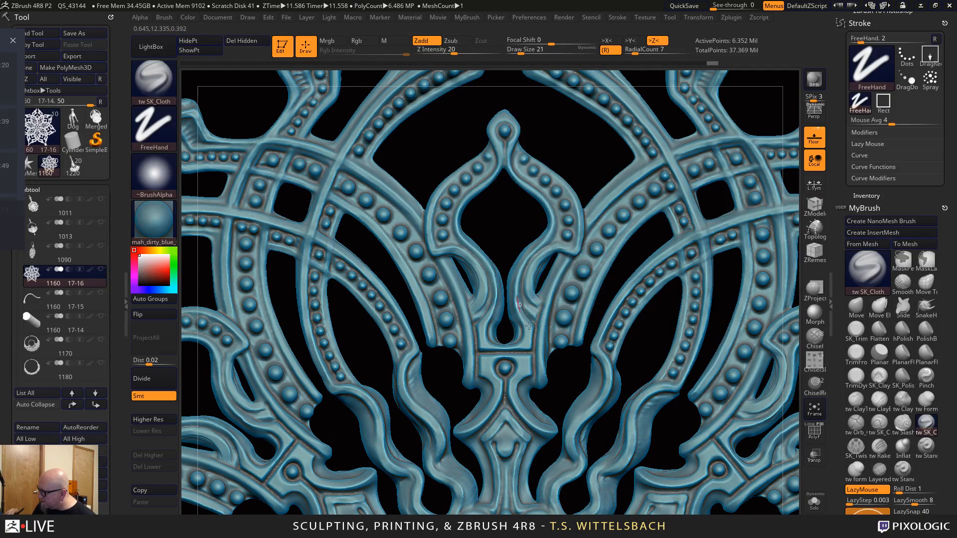
drag(550, 257, 531, 299)
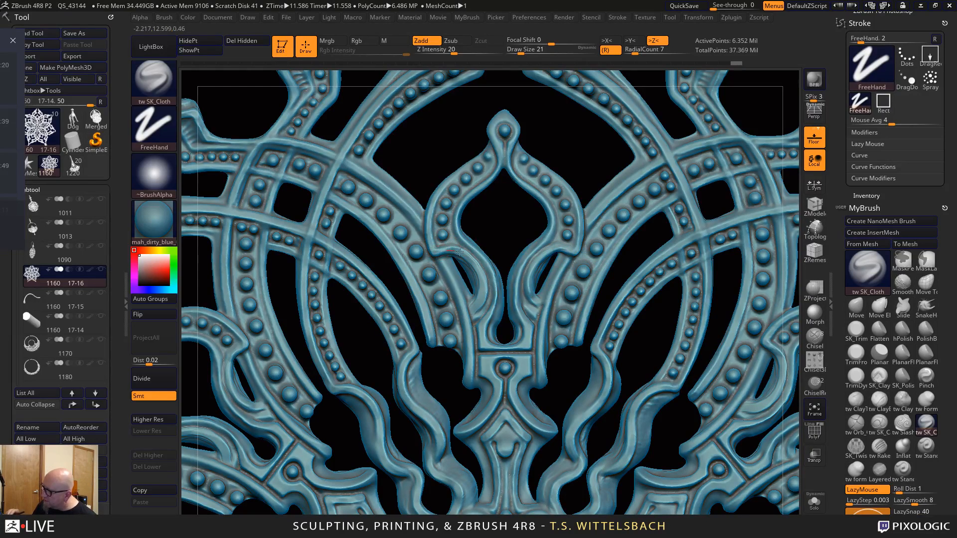
mouse_move(475, 264)
mouse_down()
mouse_move(483, 280)
mouse_move(476, 309)
mouse_up()
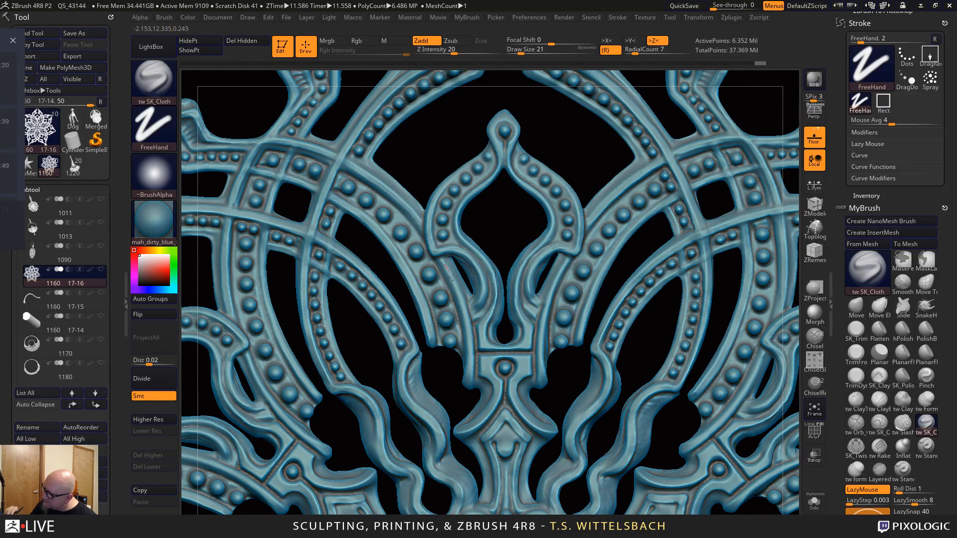
drag(452, 277, 465, 318)
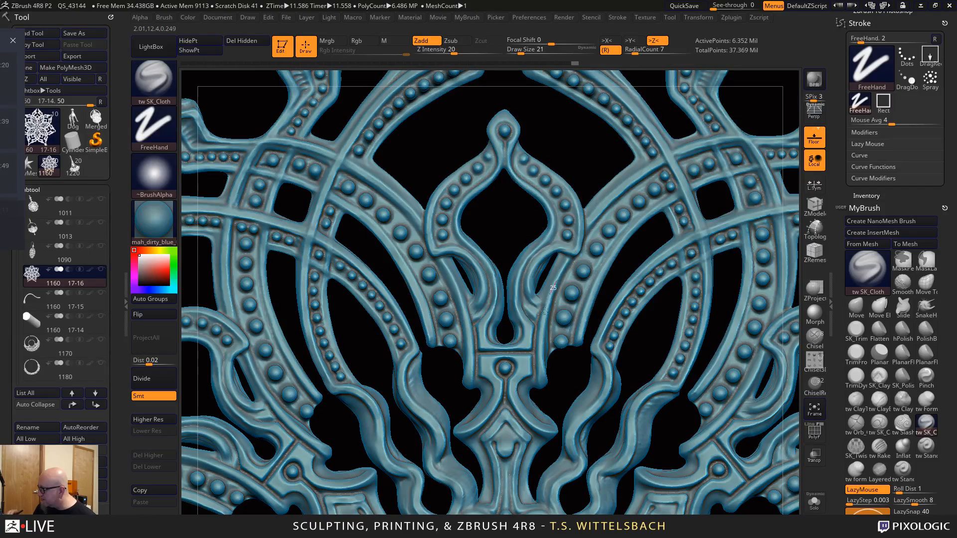
drag(545, 311, 543, 325)
Pull small pointed spurs out of the outer edges of the wavy struts with the Move brush at draw size 30
alt+drag(566, 379, 553, 245)
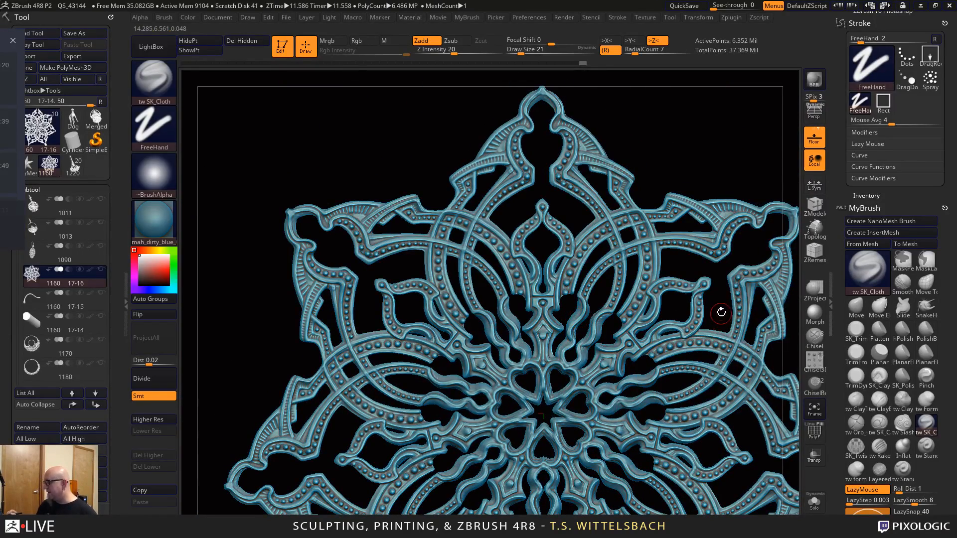
mouse_move(721, 312)
alt+mouse_down()
mouse_move(696, 231)
mouse_move(755, 315)
alt+mouse_up()
alt+drag(641, 377, 662, 316)
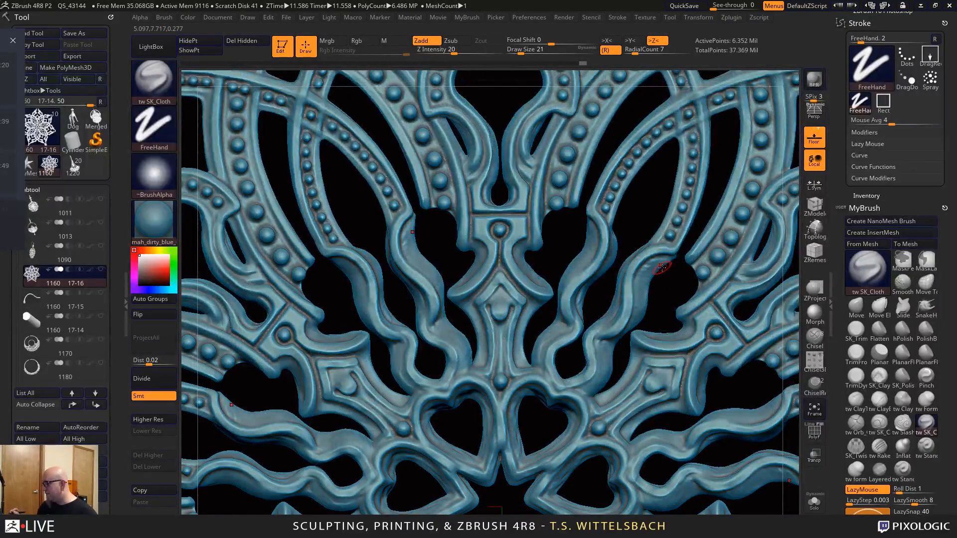
key(b)
key(m)
key(v)
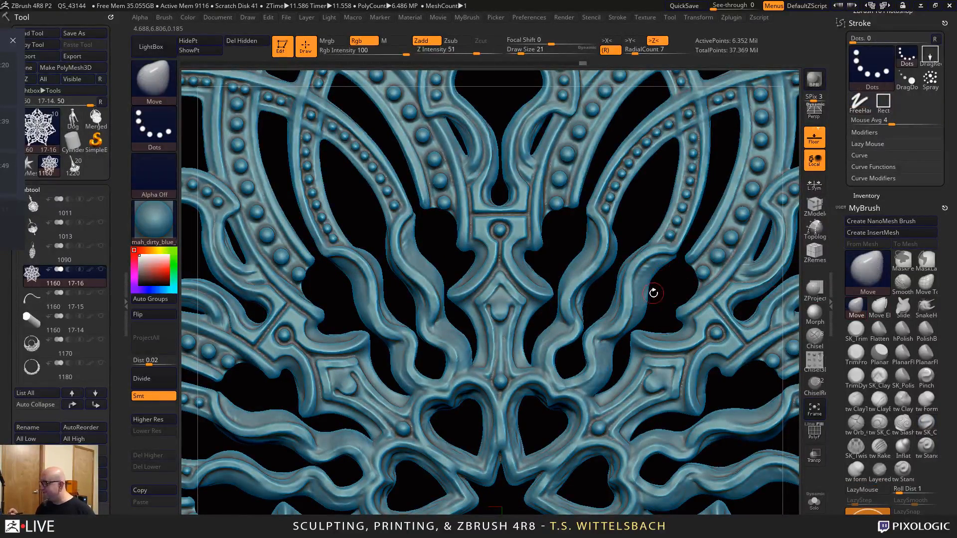
key(space)
drag(654, 291, 662, 292)
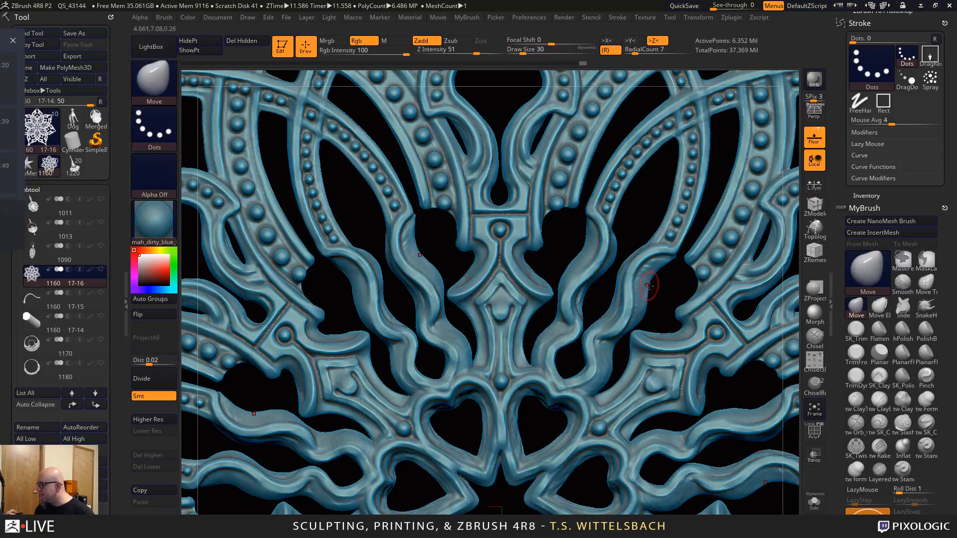
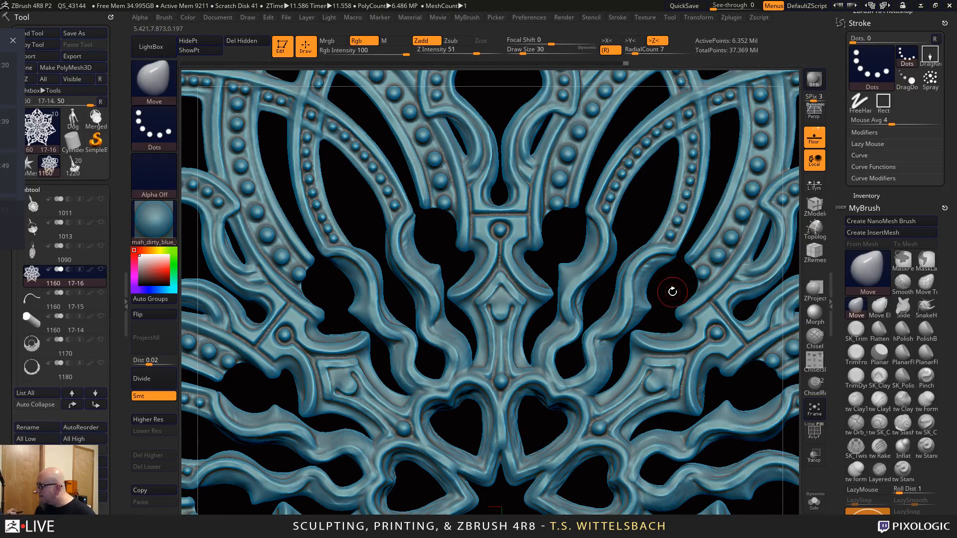
Check the whole ornament, and measure the central hearts and the thickness of a heart's rim with the Transpose line
alt+drag(665, 285, 598, 224)
mouse_move(790, 486)
alt+mouse_down()
mouse_move(716, 440)
mouse_move(633, 428)
alt+mouse_up()
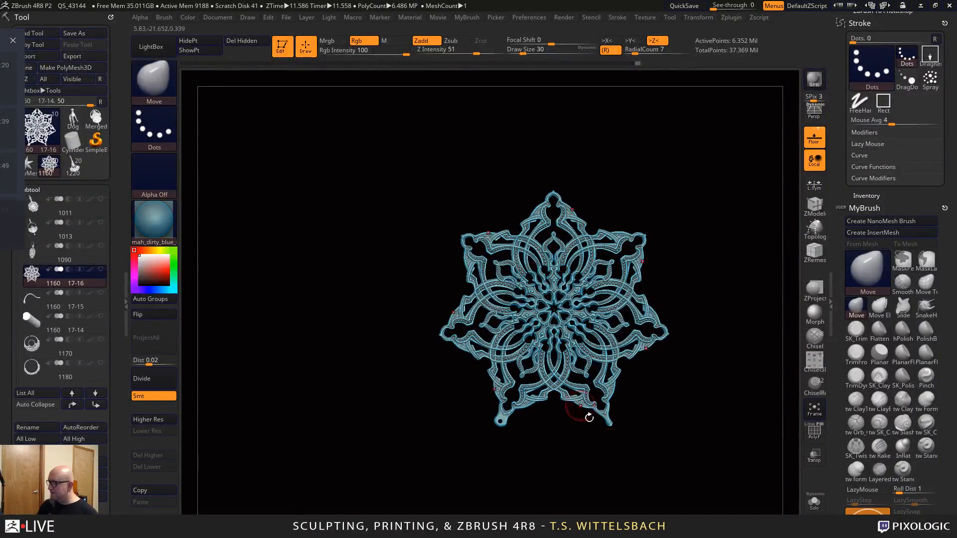
alt+drag(707, 456, 706, 157)
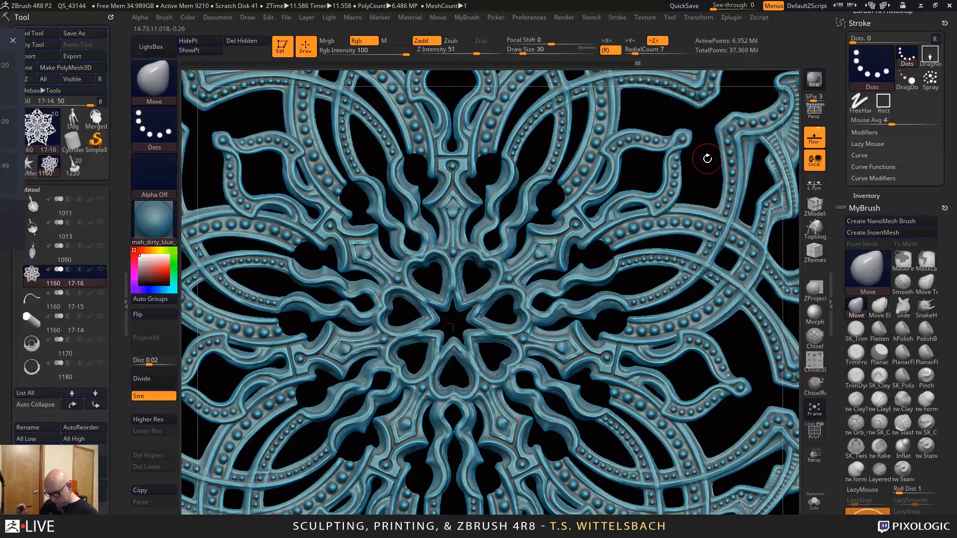
key(w)
drag(483, 288, 543, 353)
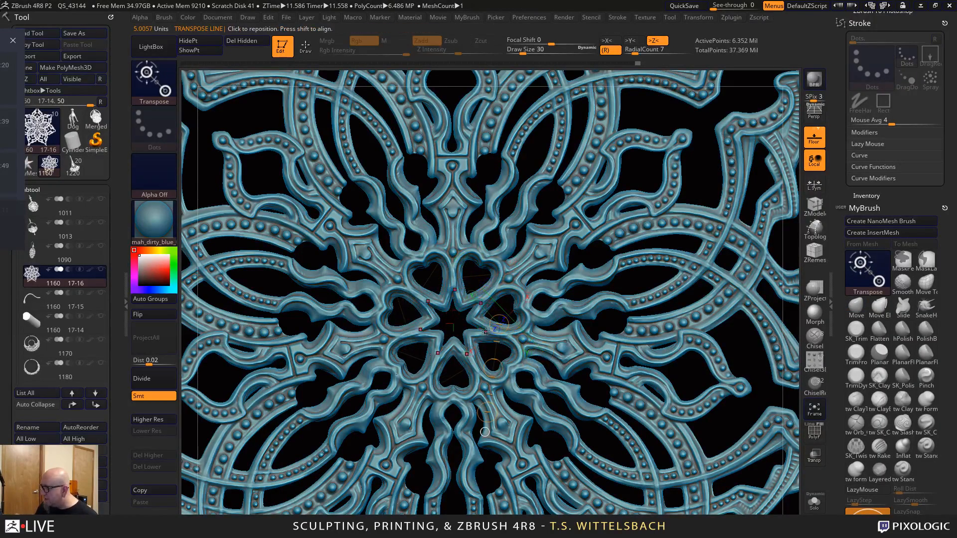
alt+drag(505, 312, 721, 482)
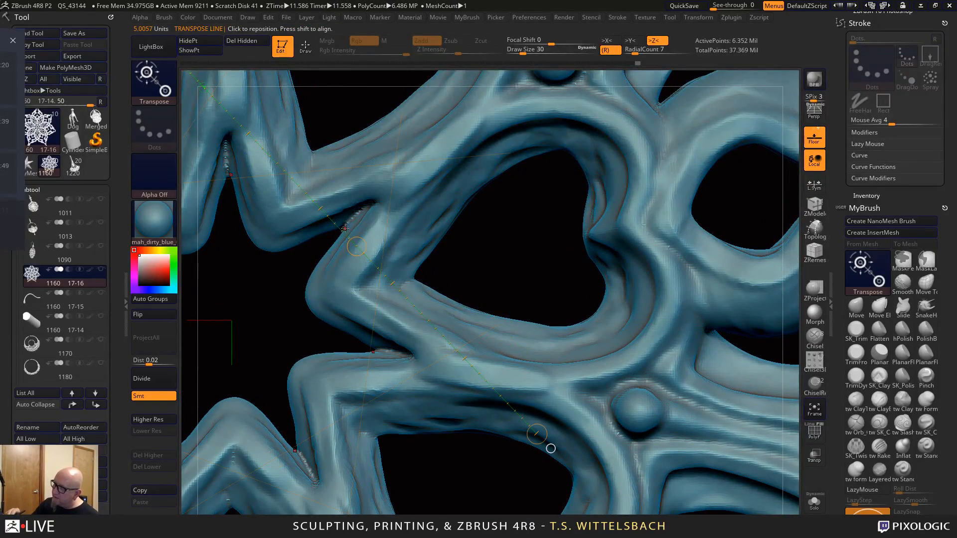
drag(346, 229, 432, 283)
drag(472, 286, 485, 309)
mouse_move(531, 268)
alt+mouse_down()
mouse_move(573, 344)
mouse_move(590, 346)
mouse_move(544, 293)
mouse_move(575, 316)
alt+mouse_up()
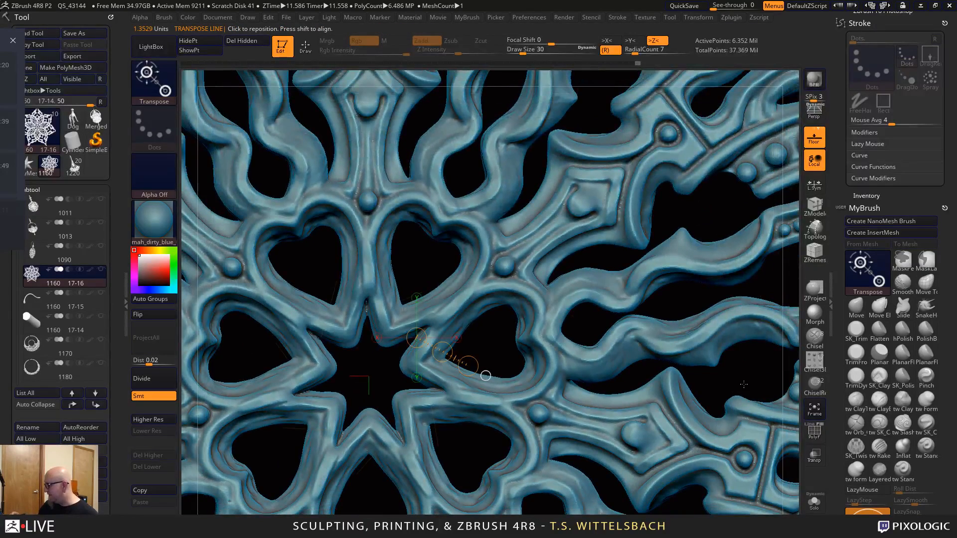
Build up the inner walls of the seven central hearts on the front with the tw ClayTubes brush at draw size 30
alt+drag(744, 384, 748, 339)
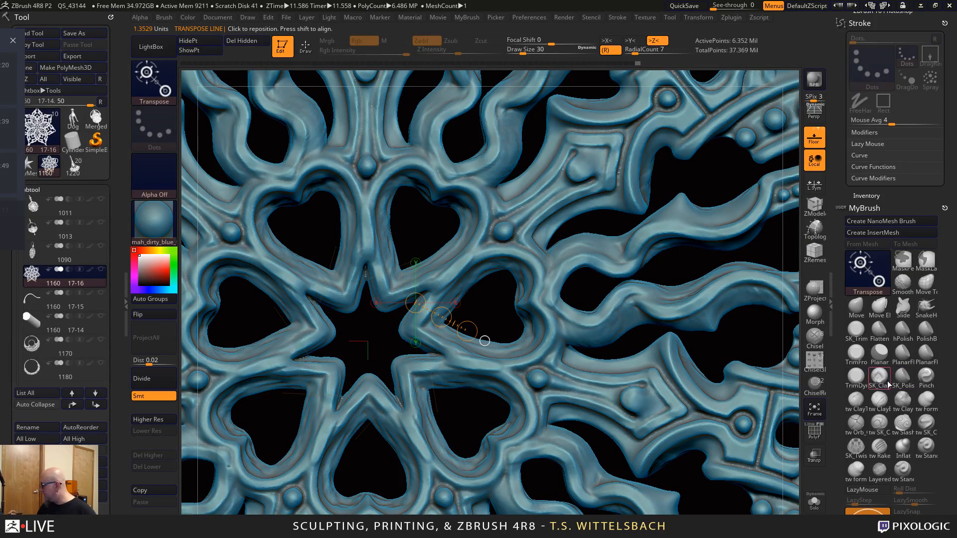
click(856, 402)
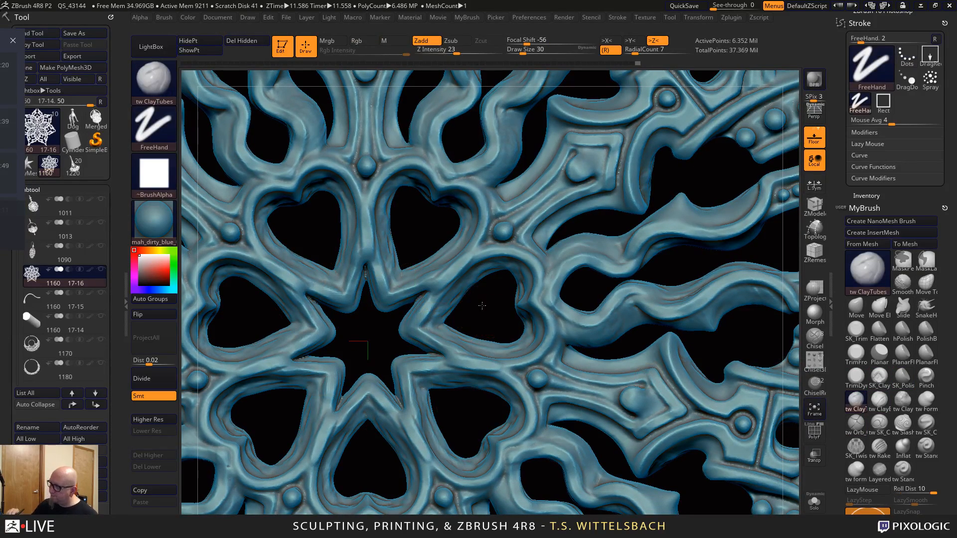
mouse_move(471, 303)
mouse_down()
mouse_move(454, 294)
mouse_move(482, 266)
mouse_move(419, 259)
mouse_move(361, 222)
mouse_up()
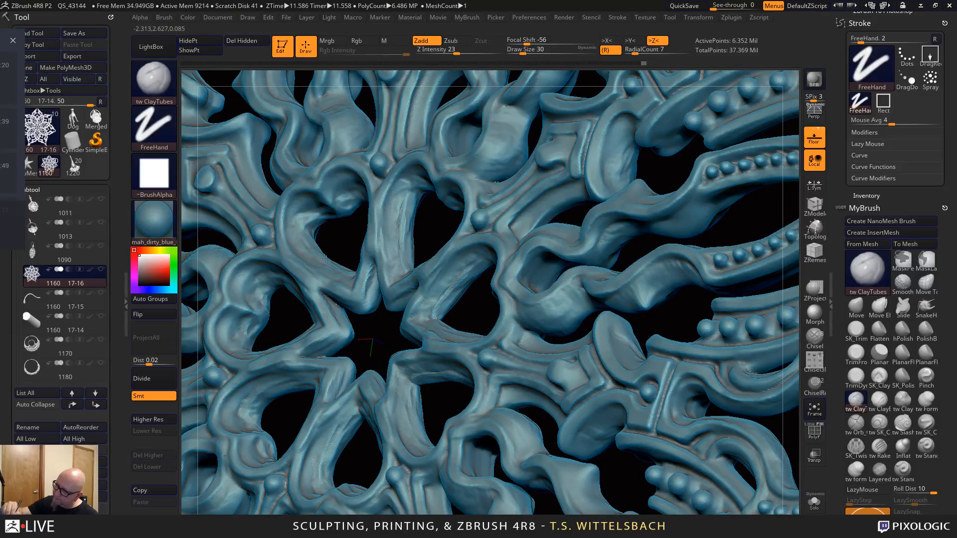
mouse_move(326, 259)
mouse_down()
mouse_move(309, 231)
mouse_move(337, 220)
mouse_move(331, 197)
mouse_up()
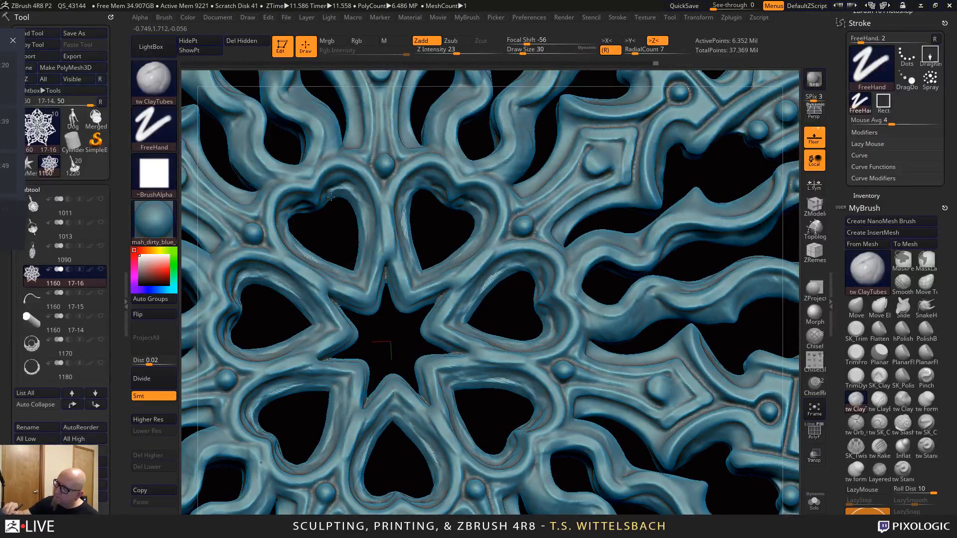
mouse_move(344, 239)
mouse_down()
mouse_move(306, 248)
mouse_move(289, 214)
mouse_move(345, 196)
mouse_move(331, 205)
mouse_move(349, 188)
mouse_move(360, 196)
mouse_move(338, 188)
mouse_move(374, 245)
mouse_up()
mouse_move(282, 263)
mouse_down()
mouse_move(324, 272)
mouse_move(352, 299)
mouse_up()
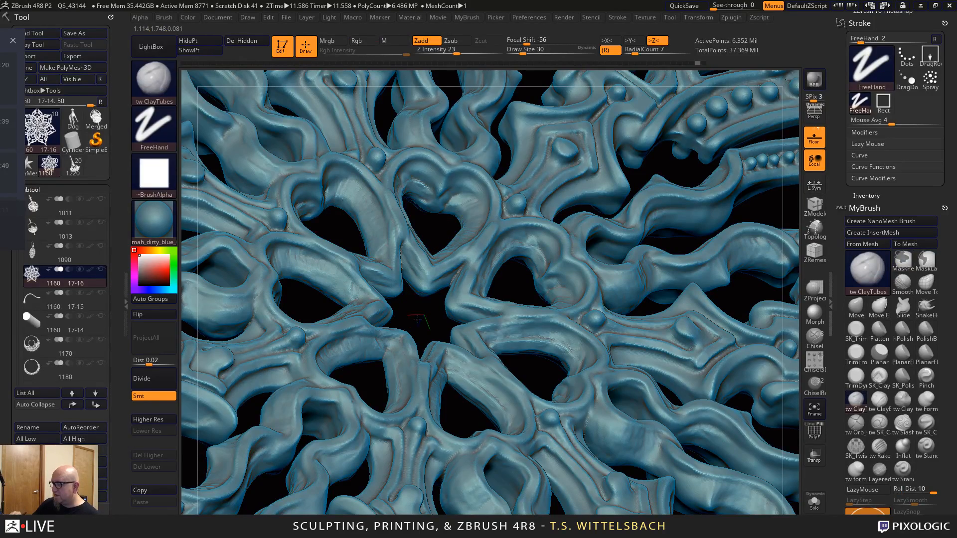
drag(417, 320, 338, 330)
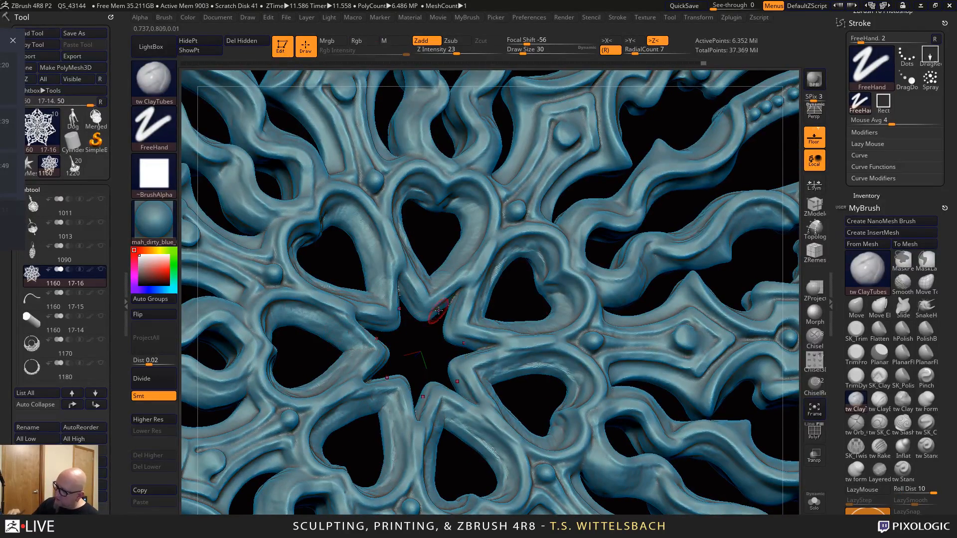
drag(308, 359, 272, 379)
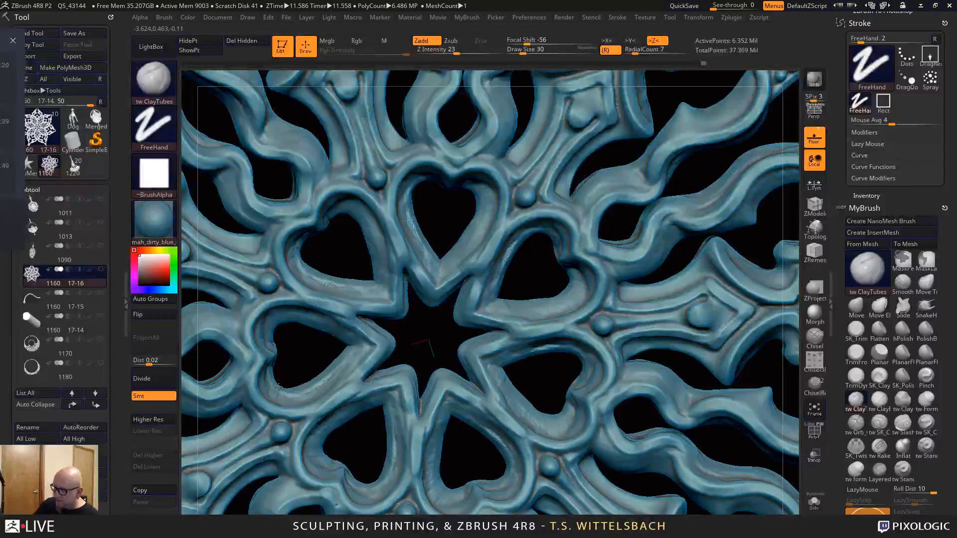
mouse_move(410, 341)
mouse_down()
mouse_move(414, 312)
mouse_move(269, 369)
mouse_up()
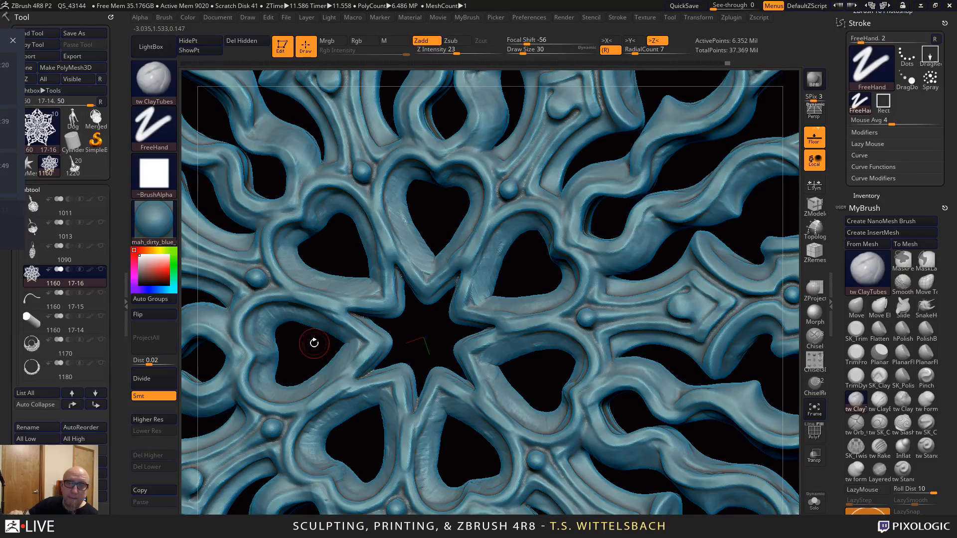
Inspect the struts from the side and build up the wavy struts around their pointed spurs with tw ClayTubes
drag(312, 342, 643, 337)
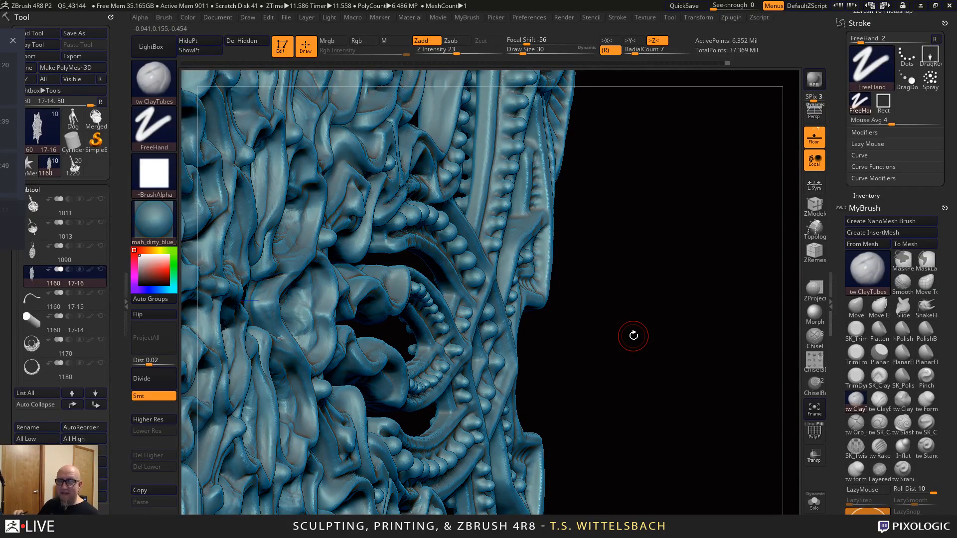
drag(641, 365, 608, 350)
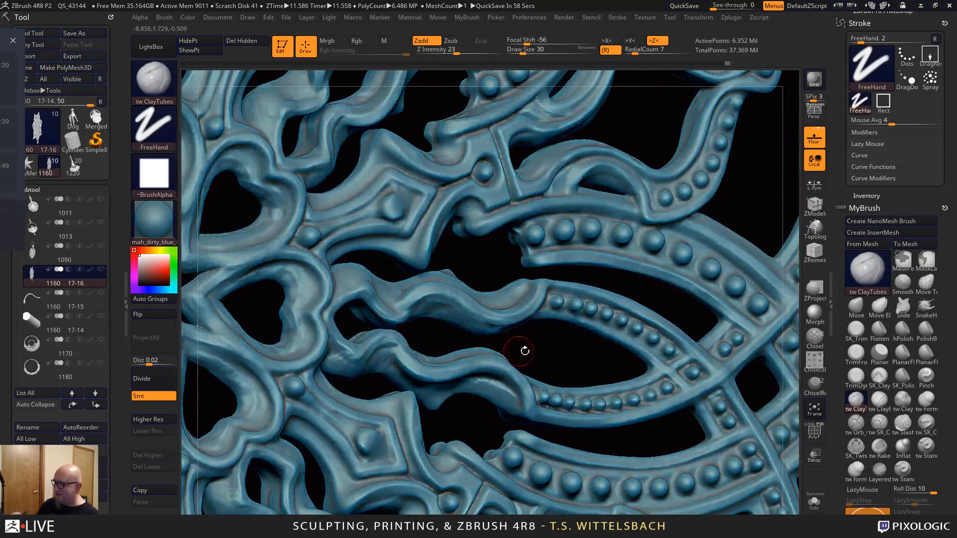
drag(526, 350, 635, 347)
drag(581, 263, 449, 205)
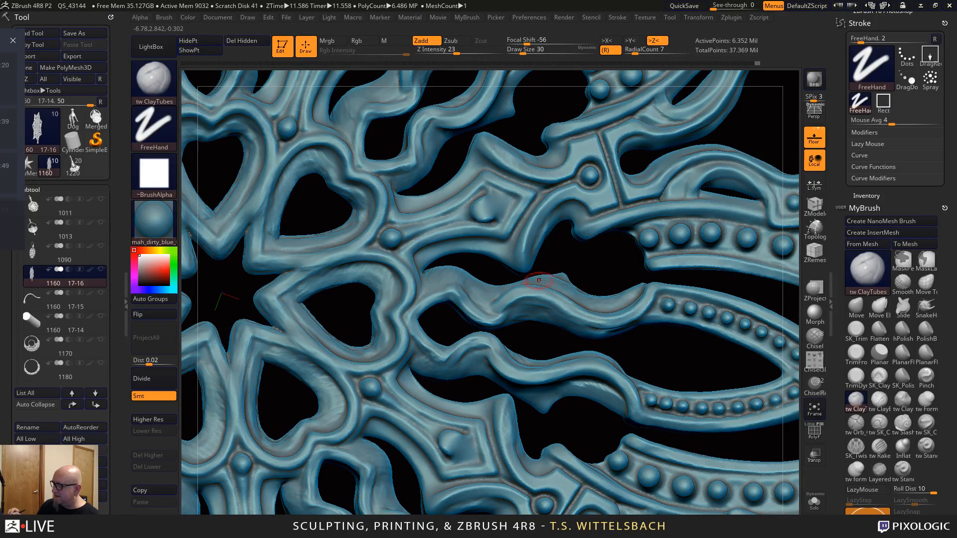
drag(593, 265, 582, 274)
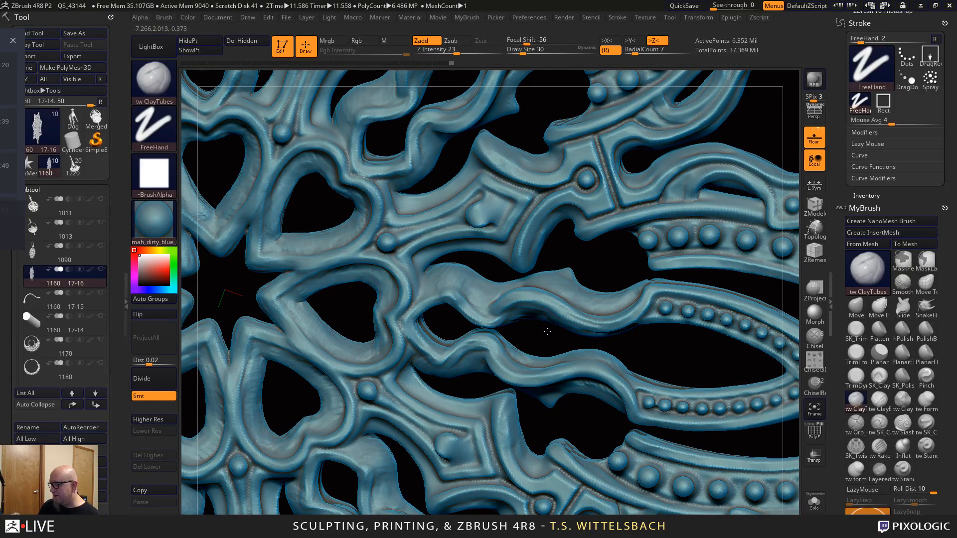
Smooth the built-up inner walls of the central hearts on the front with the Smooth Stronger brush
drag(547, 331, 322, 312)
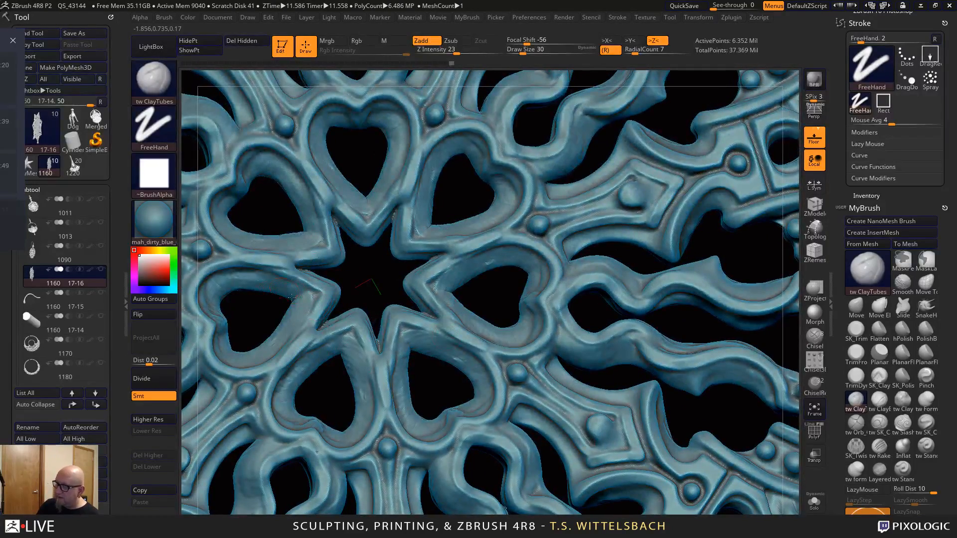
key(shift)
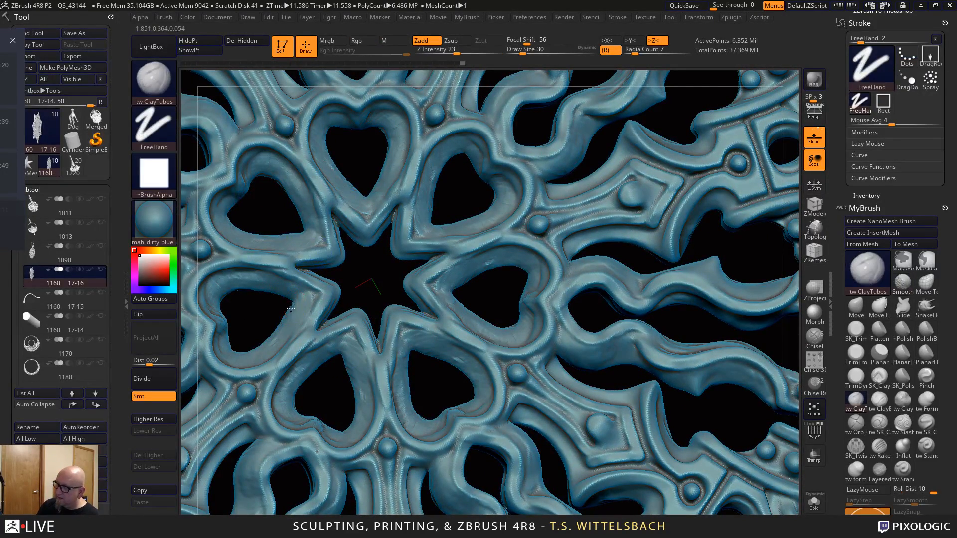
key(shift)
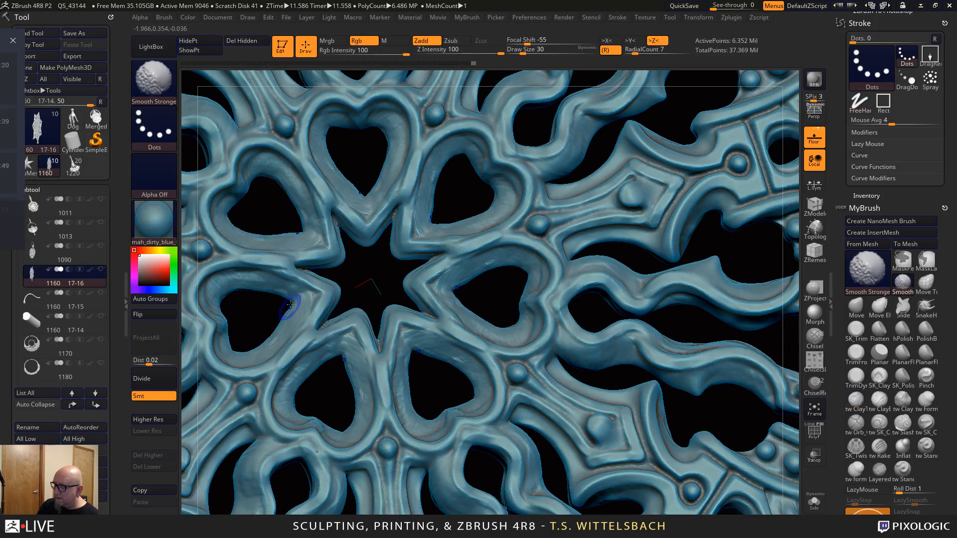
drag(285, 315, 249, 339)
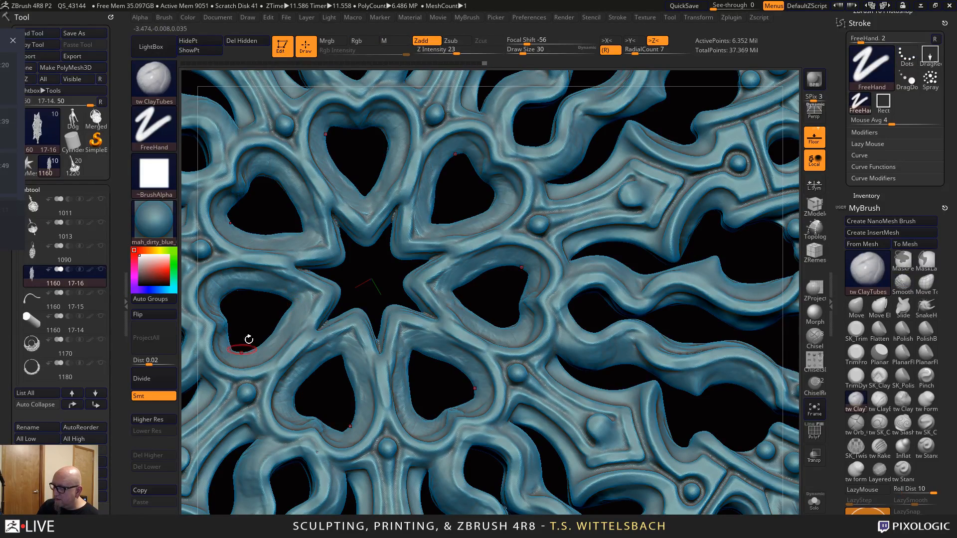
mouse_move(507, 292)
mouse_down()
mouse_move(496, 291)
mouse_move(487, 260)
mouse_move(449, 298)
mouse_move(483, 338)
mouse_up()
mouse_move(443, 303)
shift+mouse_down()
mouse_move(429, 391)
mouse_move(440, 401)
shift+mouse_up()
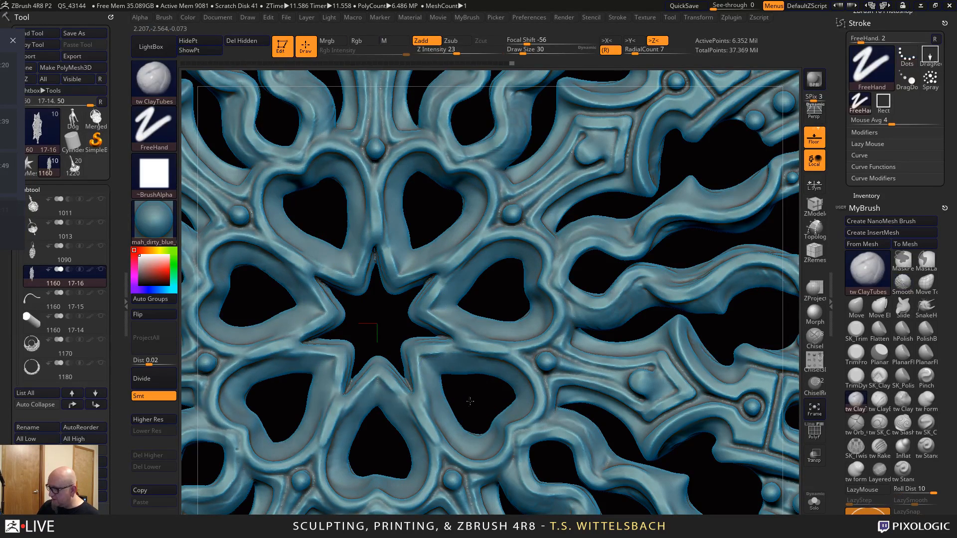
Turn to the back and reshape the openings of the central hearts with the Move brush at draw size 43
mouse_move(470, 401)
mouse_down()
mouse_move(379, 379)
mouse_move(335, 324)
mouse_move(336, 252)
mouse_move(391, 266)
mouse_move(415, 311)
mouse_move(340, 334)
mouse_move(329, 294)
mouse_up()
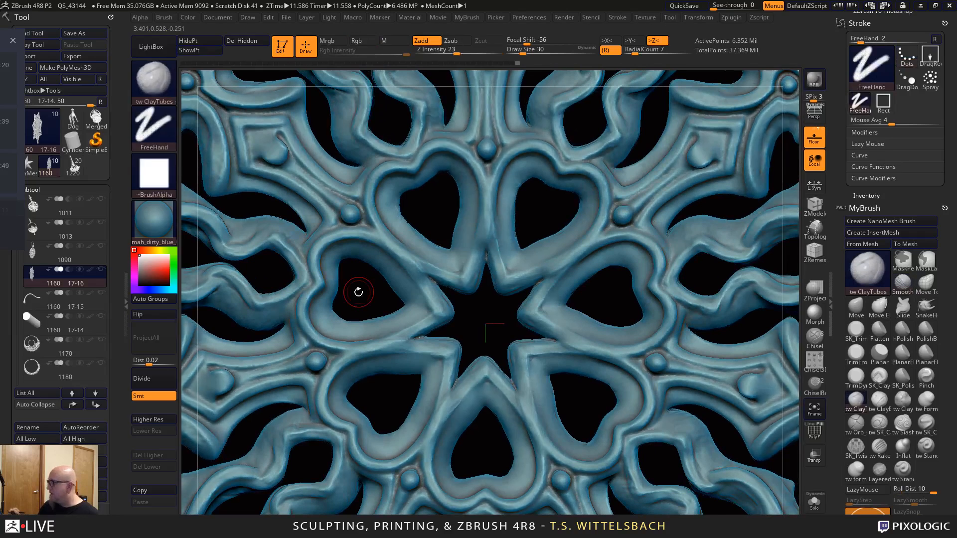
click(865, 312)
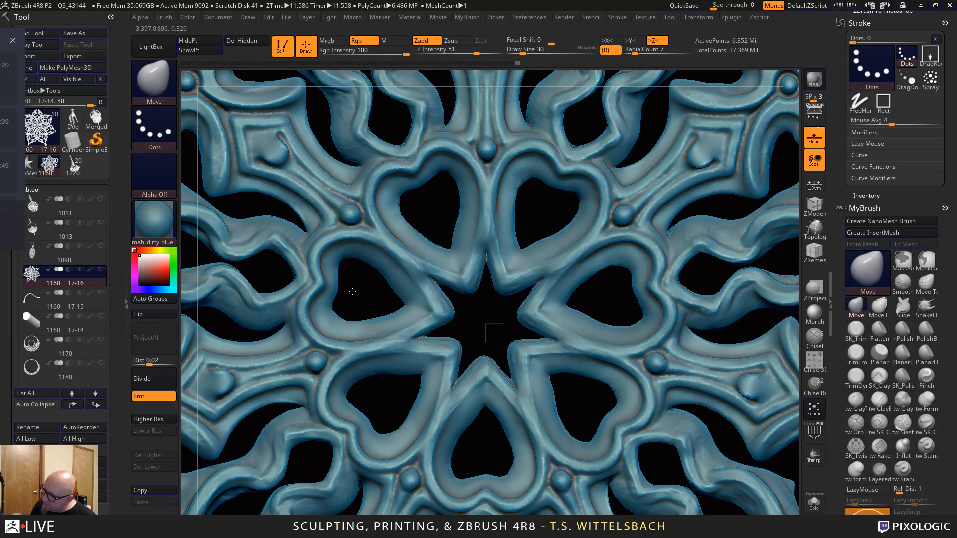
key(space)
click(353, 293)
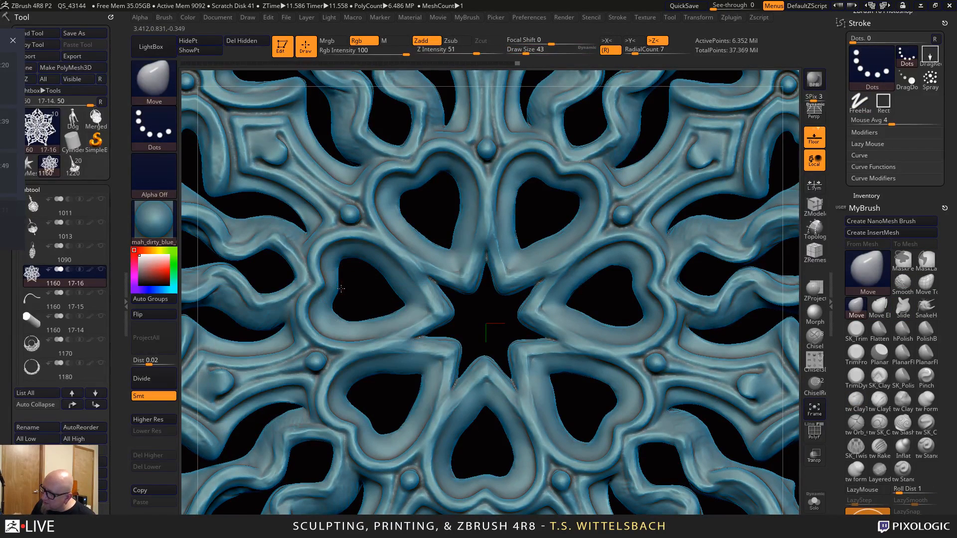
mouse_move(341, 288)
mouse_down()
mouse_move(349, 278)
mouse_move(340, 275)
mouse_move(369, 308)
mouse_up()
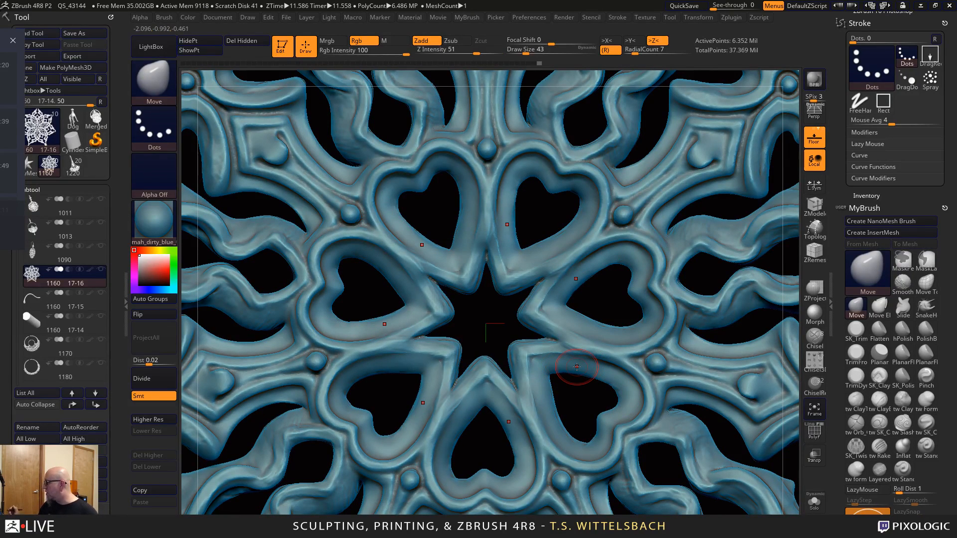
Build up the rims between neighbouring hearts on the back with tw ClayTubes at draw size 26
click(856, 401)
key(space)
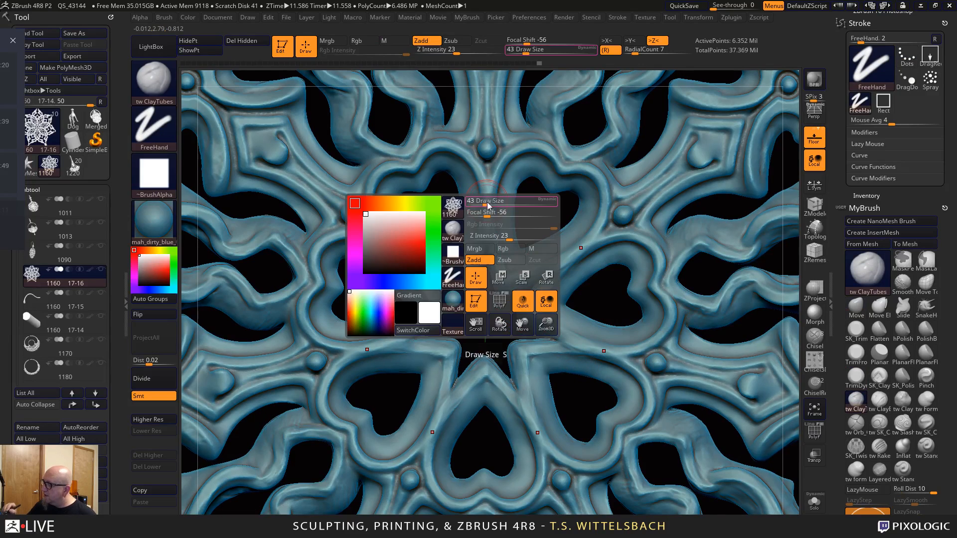
drag(483, 202, 481, 203)
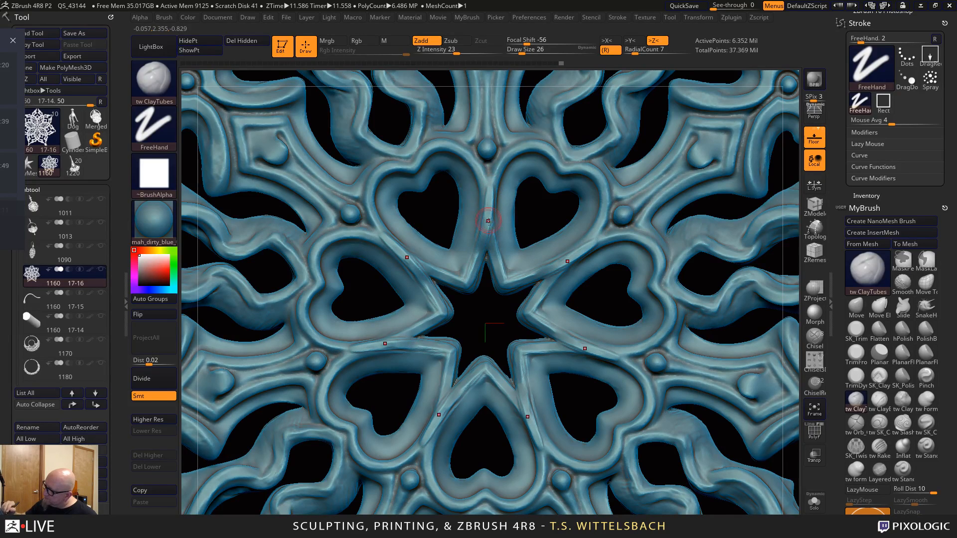
Return to the front and build up the heart rims and their pointed tips around the central star with tw ClayTubes
alt+drag(618, 300, 424, 50)
shift+drag(737, 461, 800, 503)
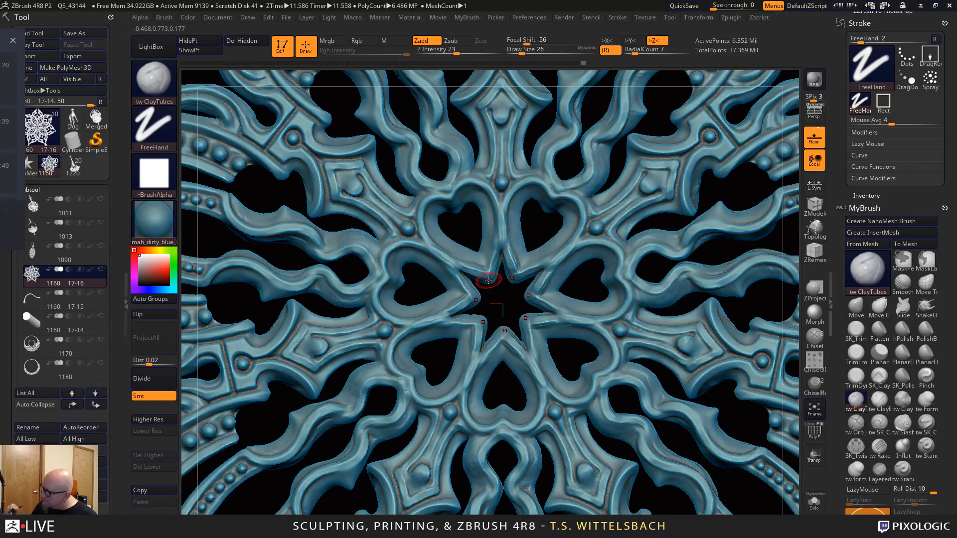
drag(506, 301, 501, 305)
shift+drag(655, 233, 636, 249)
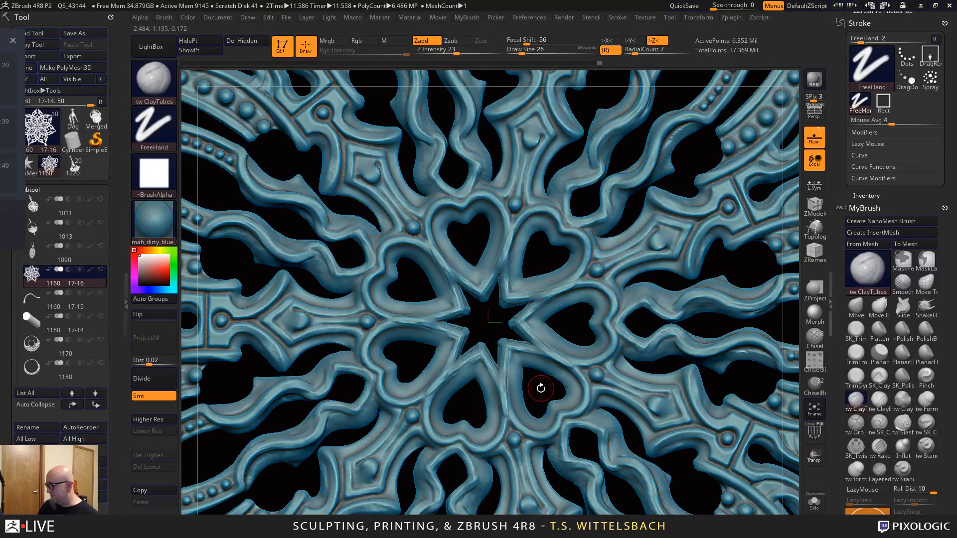
Smooth the built-up heart rims and pointed tips around the central star and check the ornament's overall shape
mouse_move(541, 388)
alt+mouse_down()
mouse_move(508, 339)
mouse_move(688, 298)
alt+mouse_up()
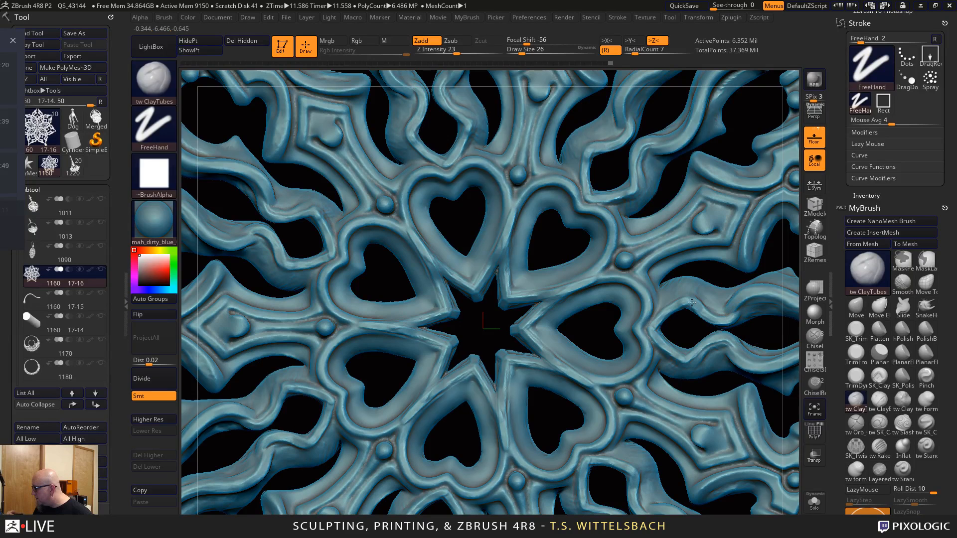
key(shift)
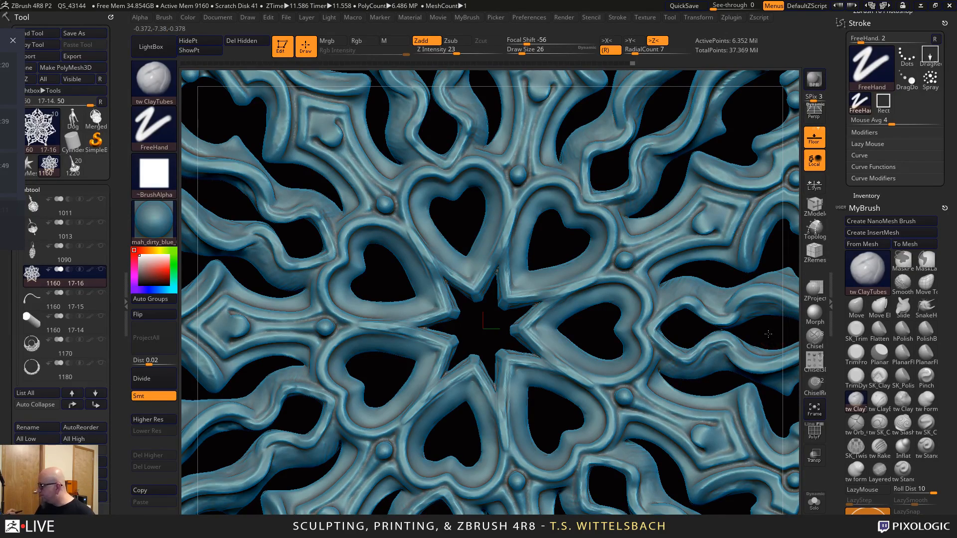
alt+drag(721, 335, 721, 246)
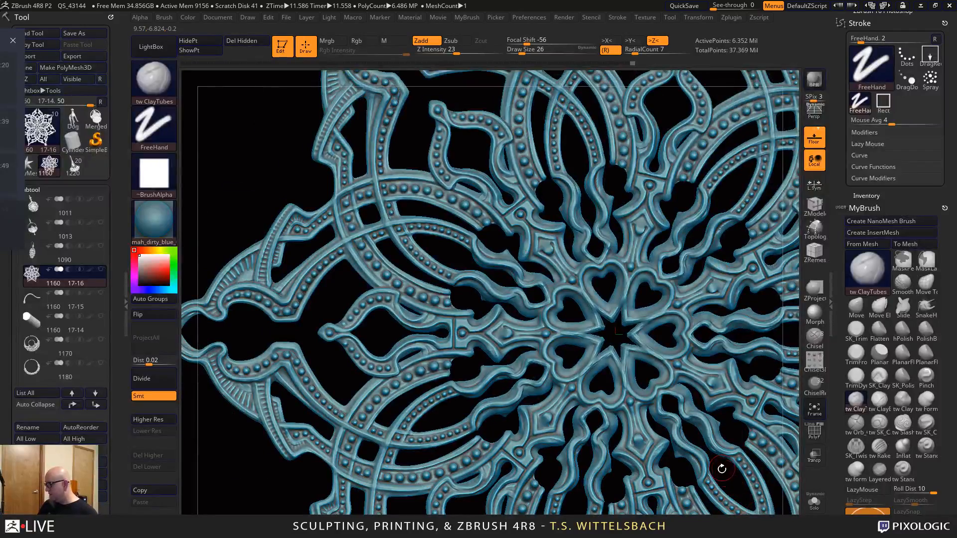
alt+drag(725, 471, 721, 511)
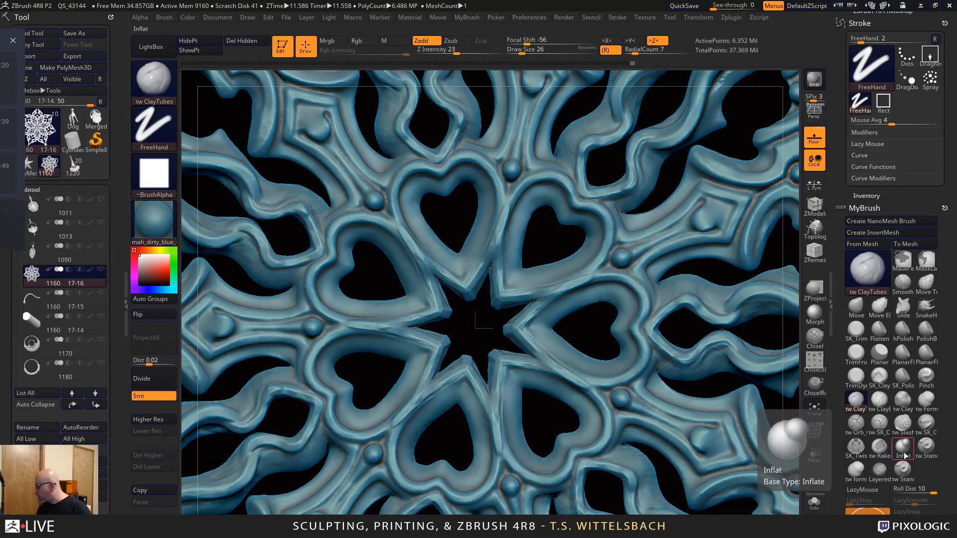
Work over the inner walls of the central hearts on the front with the tw SK_Cloth brush at draw size 26
click(926, 423)
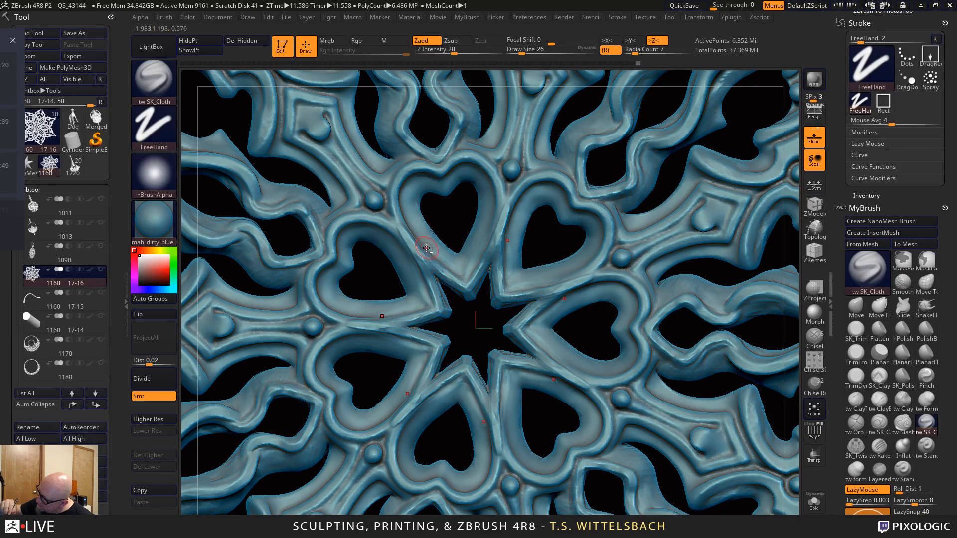
key(shift)
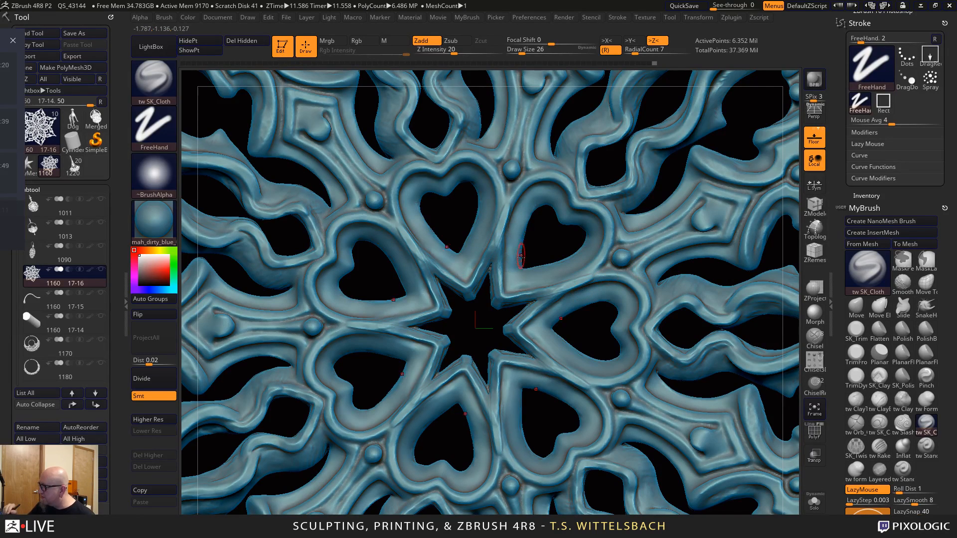
mouse_move(523, 232)
mouse_down()
mouse_move(535, 207)
mouse_move(555, 202)
mouse_move(586, 229)
mouse_move(581, 250)
mouse_move(535, 270)
mouse_up()
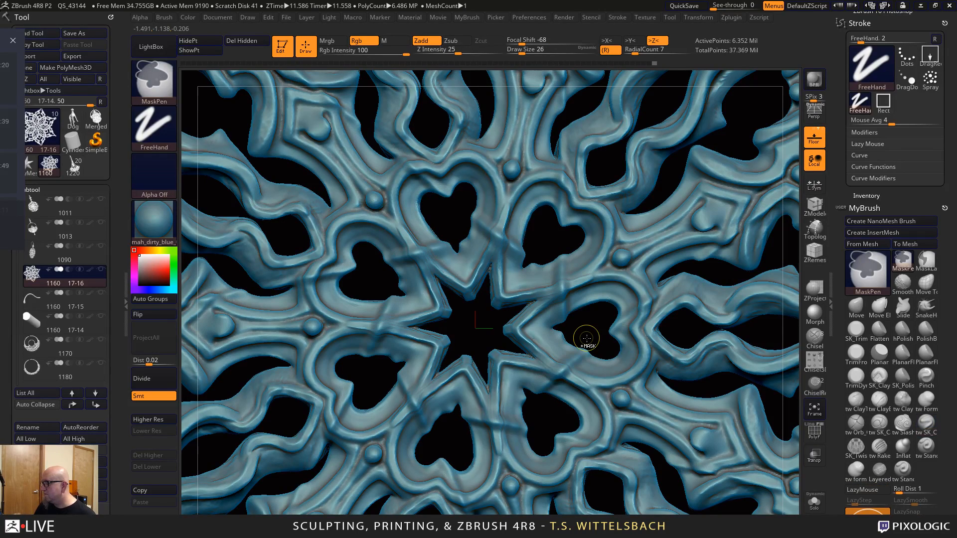
key(ctrl+z)
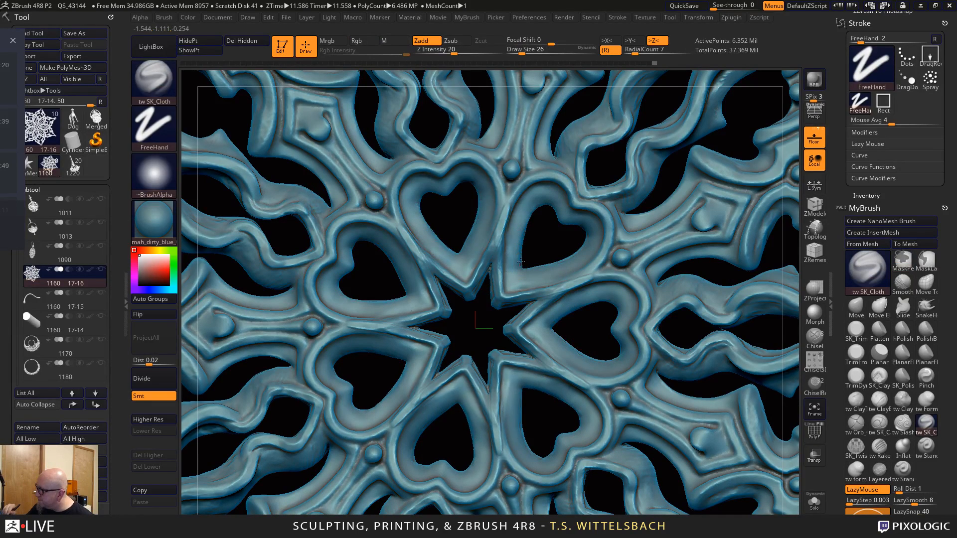
mouse_move(521, 242)
mouse_down()
mouse_move(534, 204)
mouse_move(548, 200)
mouse_move(567, 224)
mouse_up()
mouse_move(579, 221)
mouse_down()
mouse_move(588, 245)
mouse_move(518, 272)
mouse_move(529, 216)
mouse_up()
key(shift)
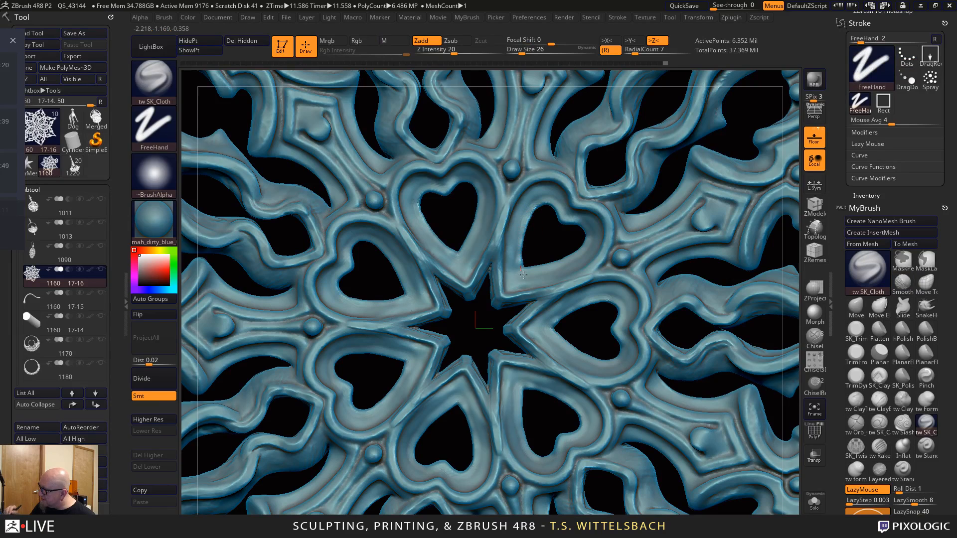
Smooth the inner walls and pointed corners of the front hearts with the Smooth Stronger brush
key(shift)
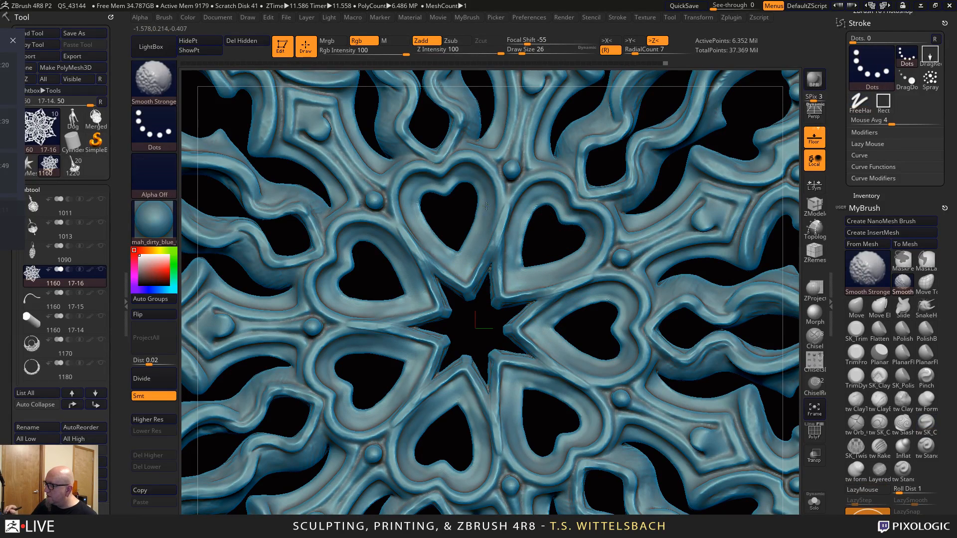
mouse_move(482, 240)
shift+mouse_down()
mouse_move(484, 210)
mouse_move(440, 185)
mouse_move(442, 248)
shift+mouse_up()
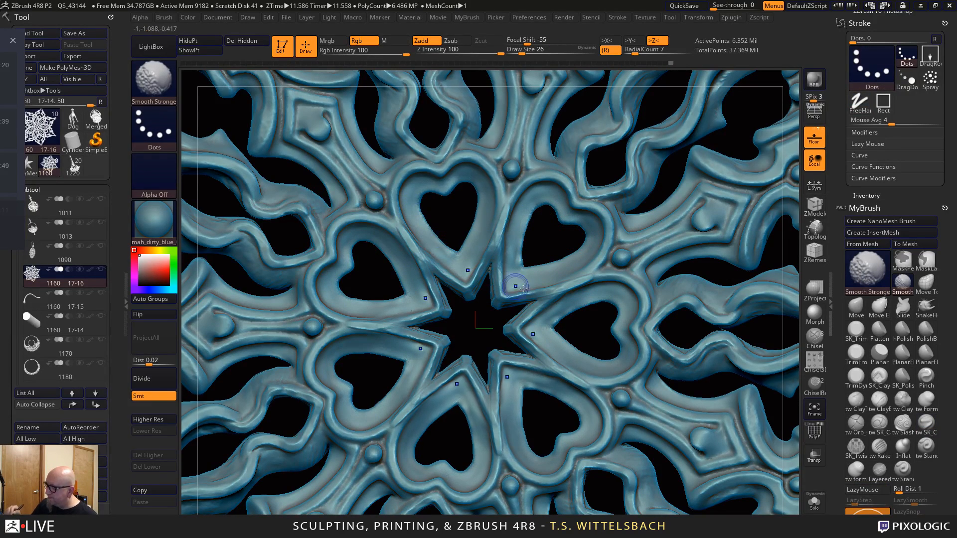
mouse_move(516, 287)
shift+mouse_down()
mouse_move(390, 318)
mouse_move(426, 291)
shift+mouse_up()
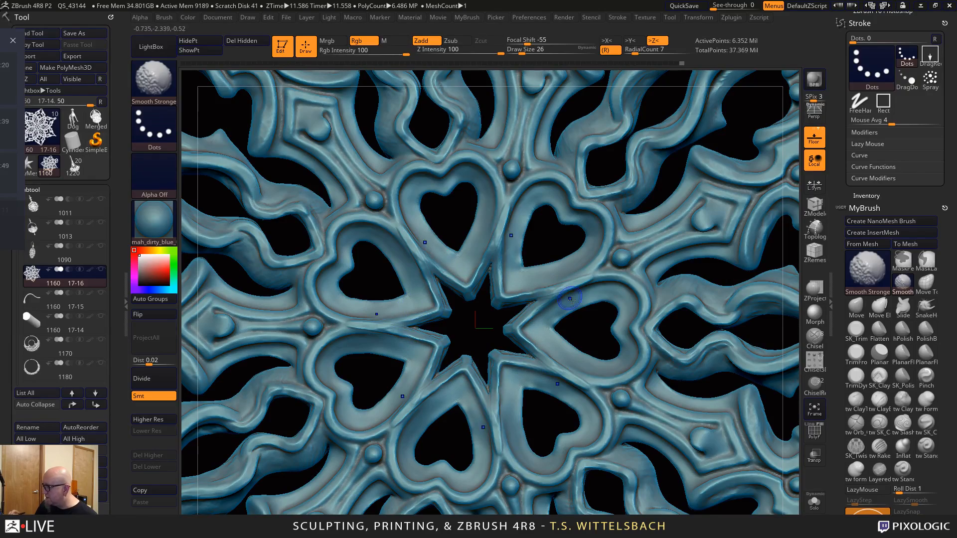
mouse_move(587, 327)
shift+mouse_down()
mouse_move(580, 300)
mouse_move(547, 331)
mouse_move(727, 441)
mouse_move(699, 442)
mouse_move(671, 412)
shift+mouse_up()
Smooth the heart tips around the central star from the back and from tilted views of the front
alt+drag(672, 331, 764, 513)
key(shift)
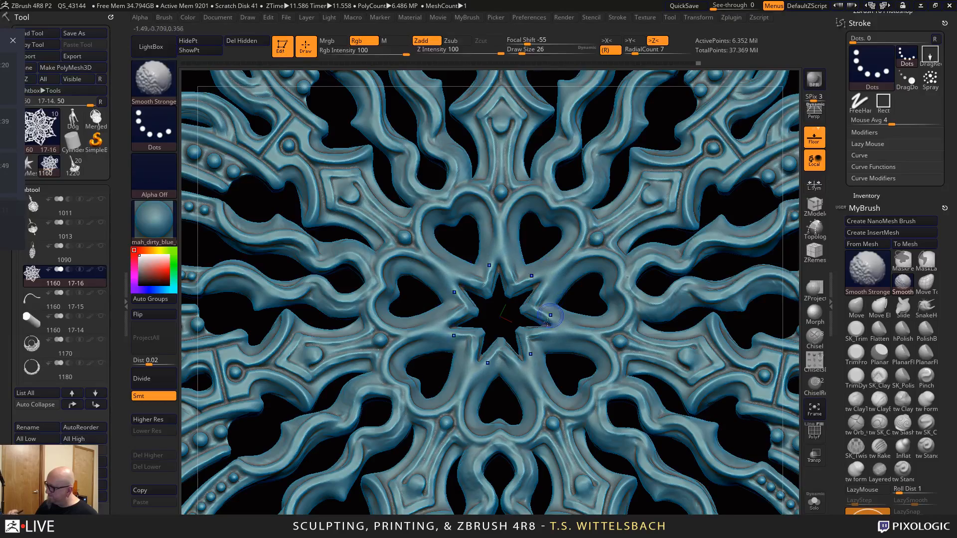
shift+drag(577, 319, 553, 283)
mouse_move(590, 315)
right_down()
mouse_move(589, 302)
mouse_move(623, 319)
mouse_move(571, 281)
right_up()
key(shift)
mouse_move(571, 281)
shift+mouse_down()
mouse_move(566, 272)
mouse_move(567, 312)
shift+mouse_up()
right_drag(570, 359, 572, 344)
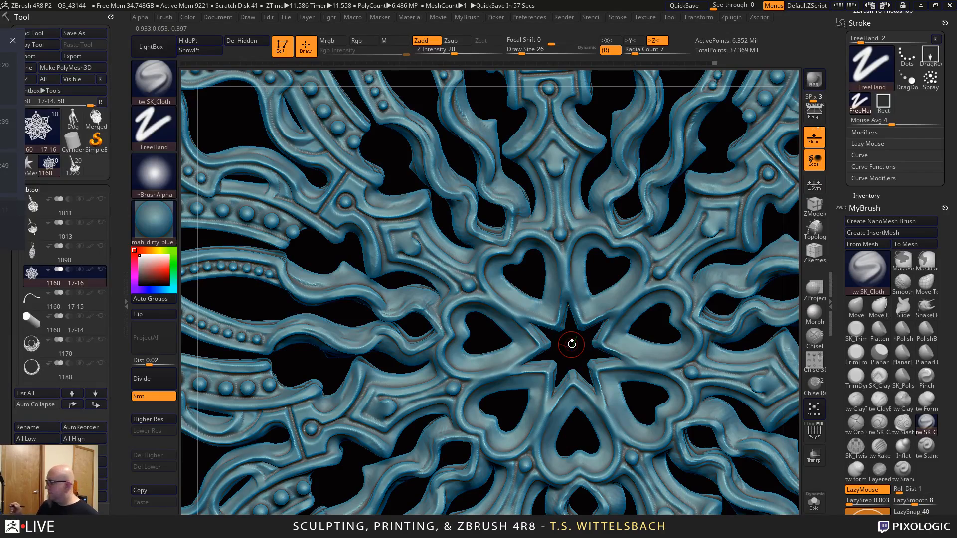
Build up the inner walls of the front hearts with tw ClayTubes at draw size 36 and smooth them
click(855, 399)
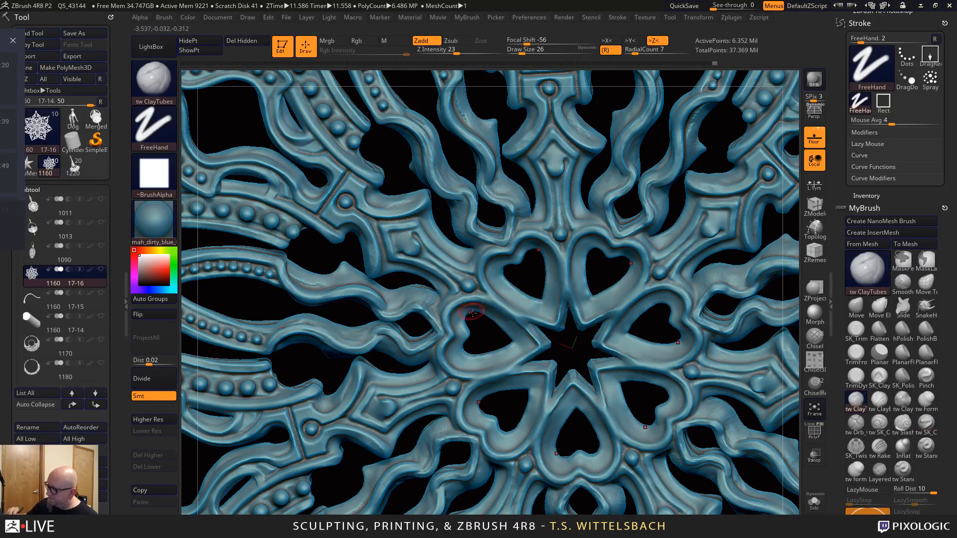
right_drag(531, 279, 521, 274)
key(space)
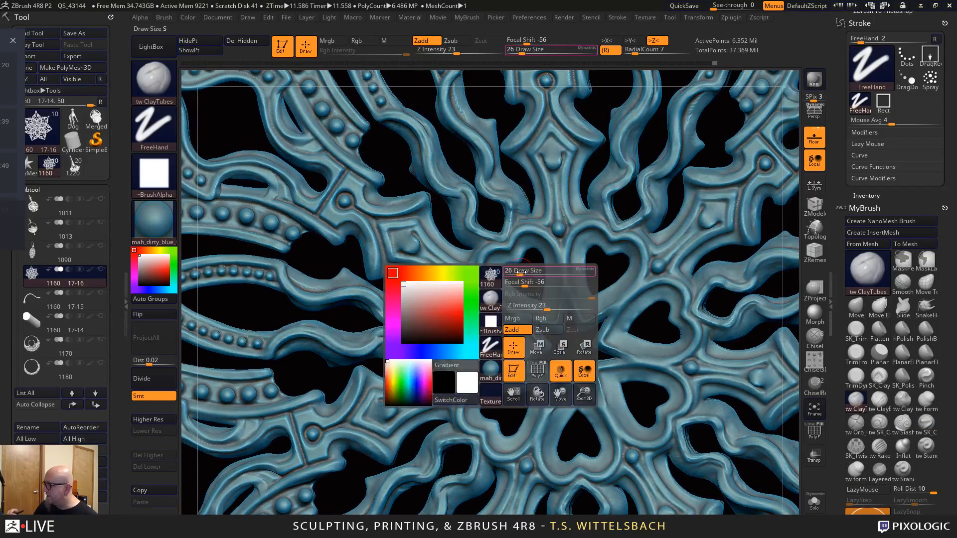
mouse_move(521, 274)
mouse_down()
mouse_move(523, 248)
mouse_move(544, 248)
mouse_move(523, 245)
mouse_move(551, 265)
mouse_move(552, 311)
mouse_up()
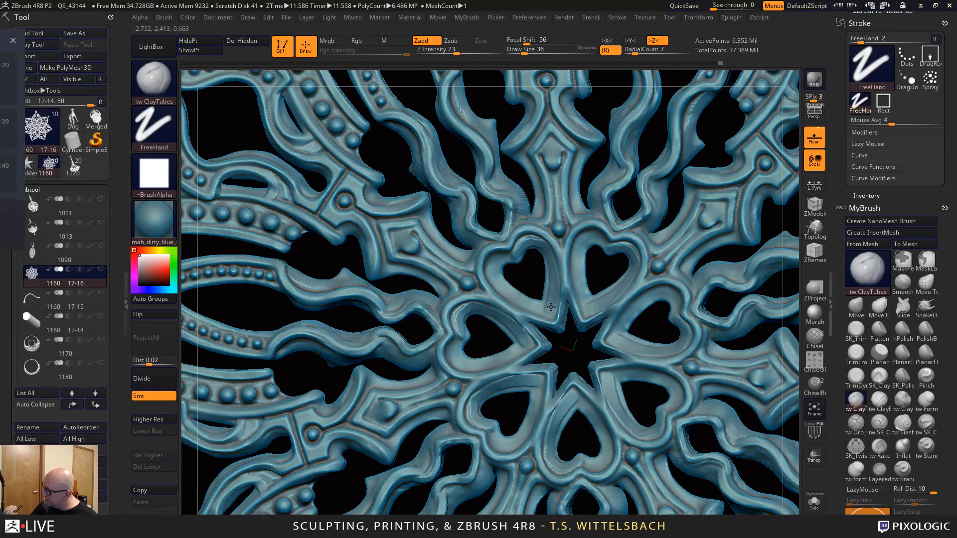
drag(547, 253, 548, 314)
mouse_move(519, 260)
mouse_down()
mouse_move(506, 260)
mouse_move(493, 278)
mouse_move(544, 309)
mouse_move(493, 272)
mouse_move(529, 245)
mouse_move(550, 268)
mouse_move(542, 302)
mouse_up()
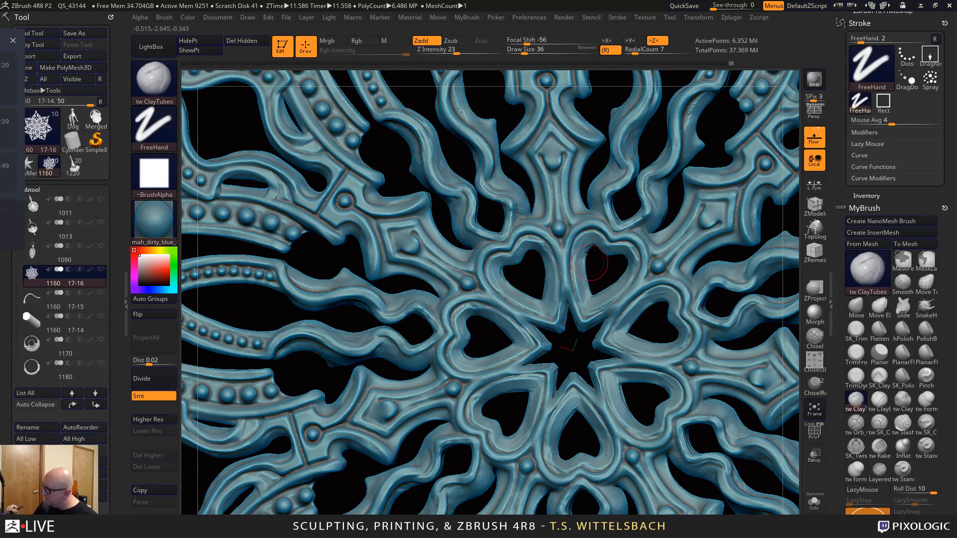
key(shift)
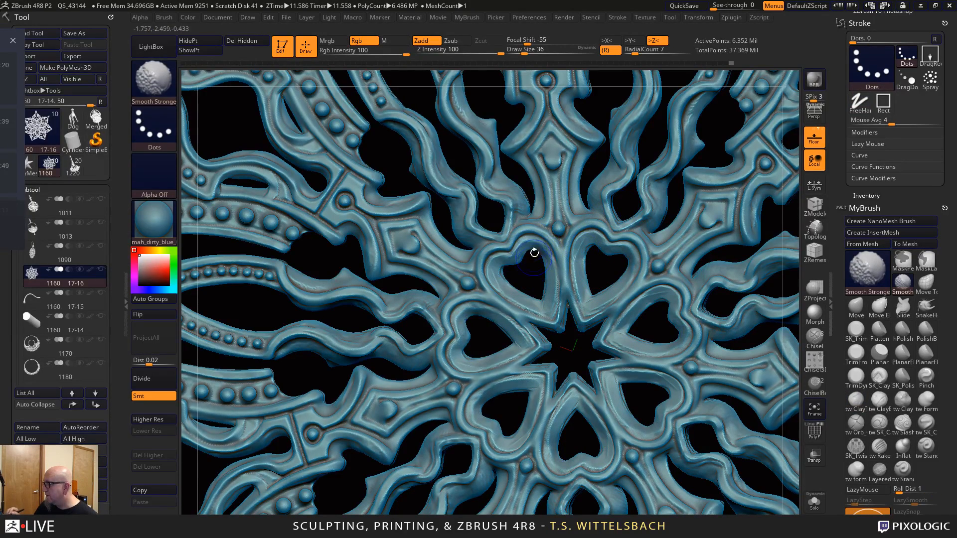
Turn to the back and thicken the rims and inner walls of the central hearts with tw ClayTubes
drag(538, 273, 718, 269)
mouse_move(494, 264)
mouse_down()
mouse_move(509, 274)
mouse_move(500, 304)
mouse_move(508, 274)
mouse_move(491, 267)
mouse_move(509, 276)
mouse_move(506, 301)
mouse_move(494, 309)
mouse_move(502, 326)
mouse_move(462, 306)
mouse_move(462, 260)
mouse_move(491, 276)
mouse_move(469, 259)
mouse_move(450, 272)
mouse_move(451, 292)
mouse_move(488, 272)
mouse_up()
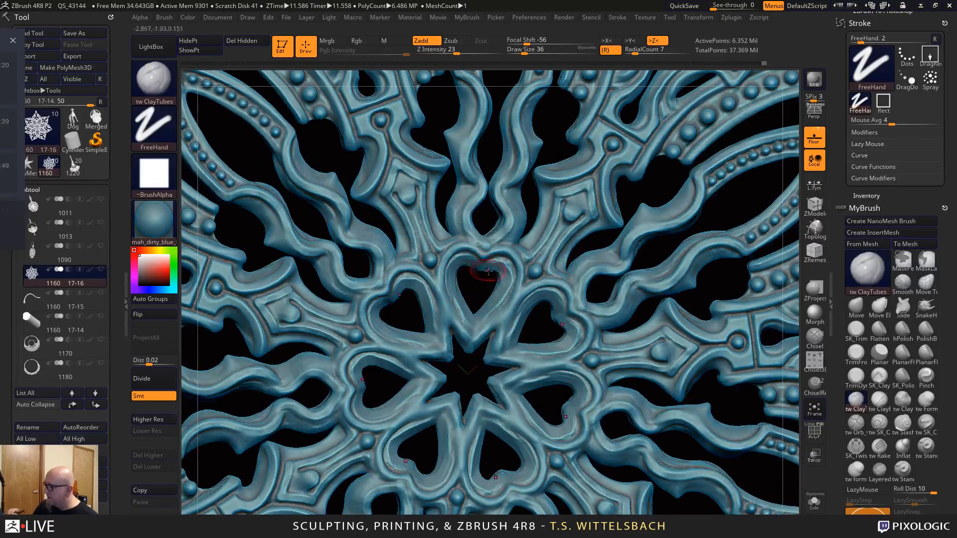
key(shift)
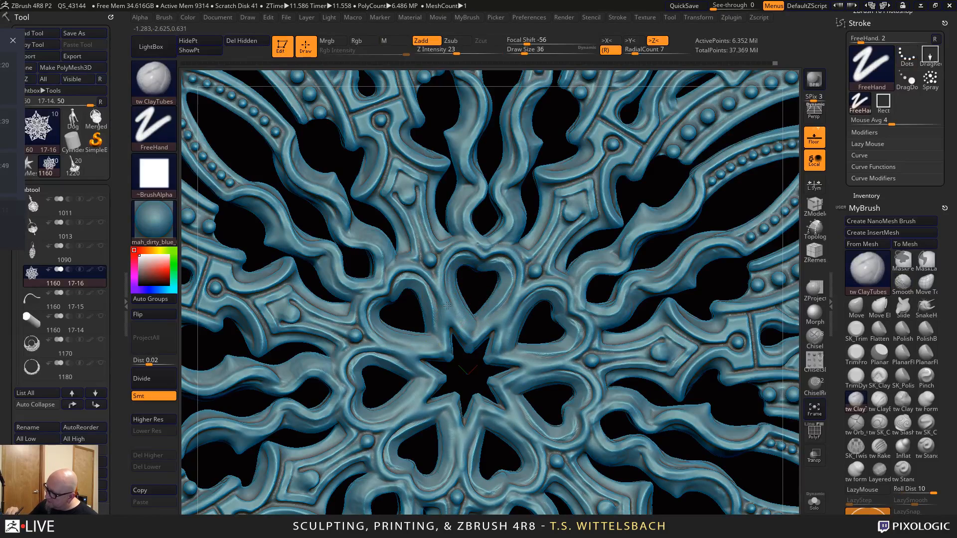
drag(448, 306, 465, 338)
drag(441, 302, 446, 337)
Return to the front and build up the pointed heart tips bordering the central star with tw ClayTubes
alt+drag(548, 332, 734, 427)
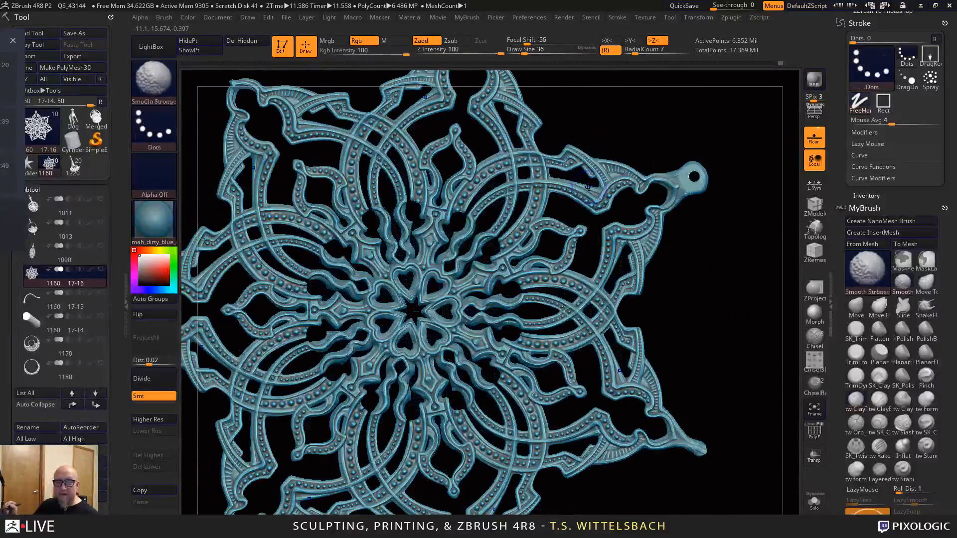
drag(715, 397, 381, 244)
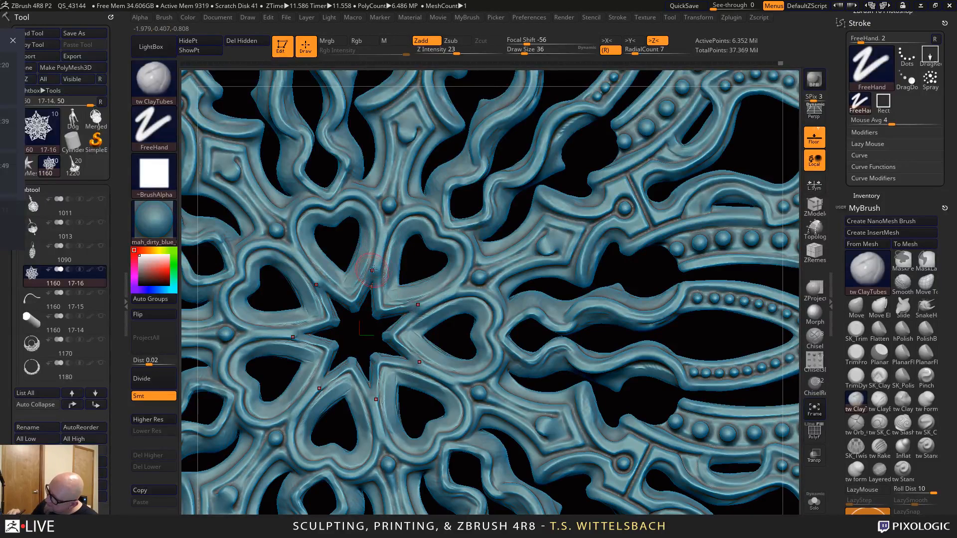
key(ctrl)
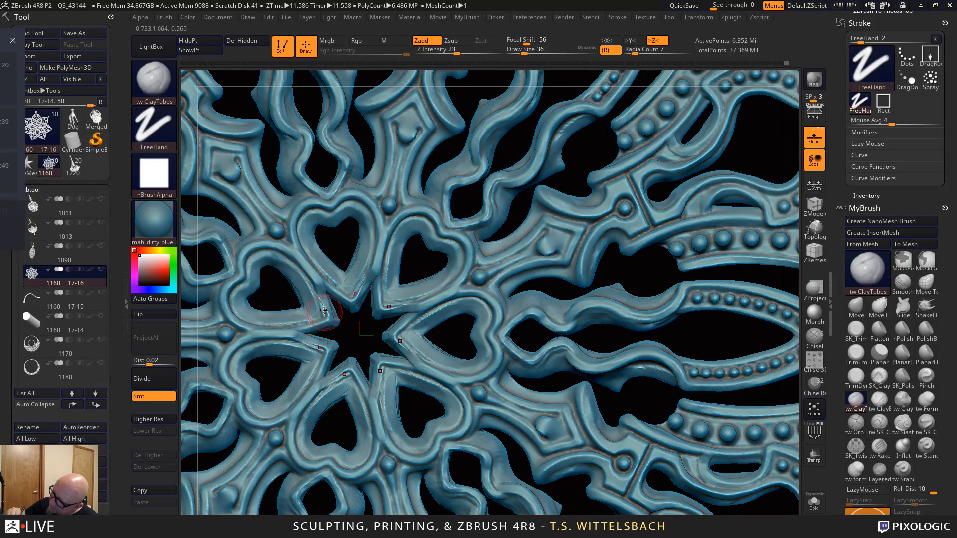
mouse_move(325, 312)
shift+mouse_down()
mouse_move(315, 302)
mouse_move(333, 313)
mouse_move(336, 282)
mouse_move(331, 317)
shift+mouse_up()
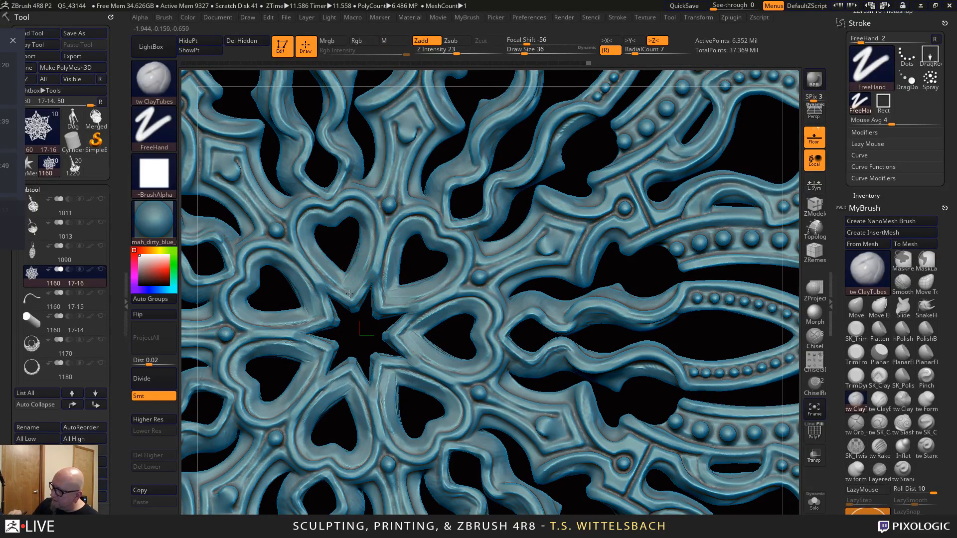
key(ctrl)
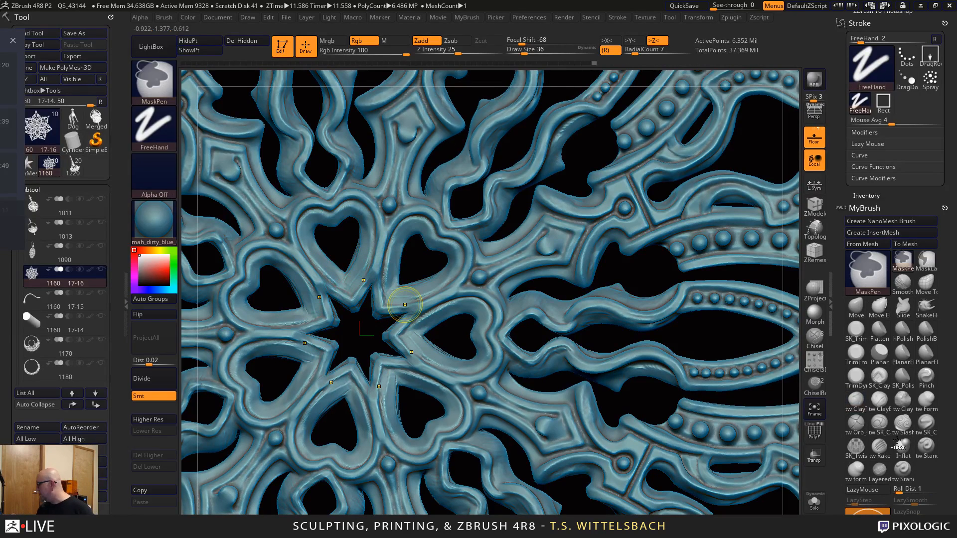
Carve the inner corners of the heart tips on front and back with tw SK_Carve at Z Intensity 13 and draw size 15
click(884, 422)
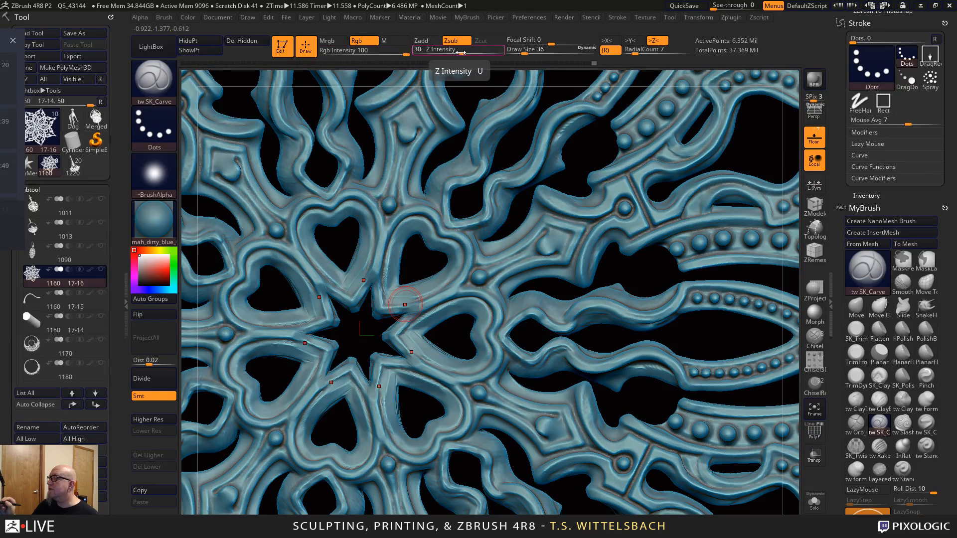
drag(461, 52, 445, 52)
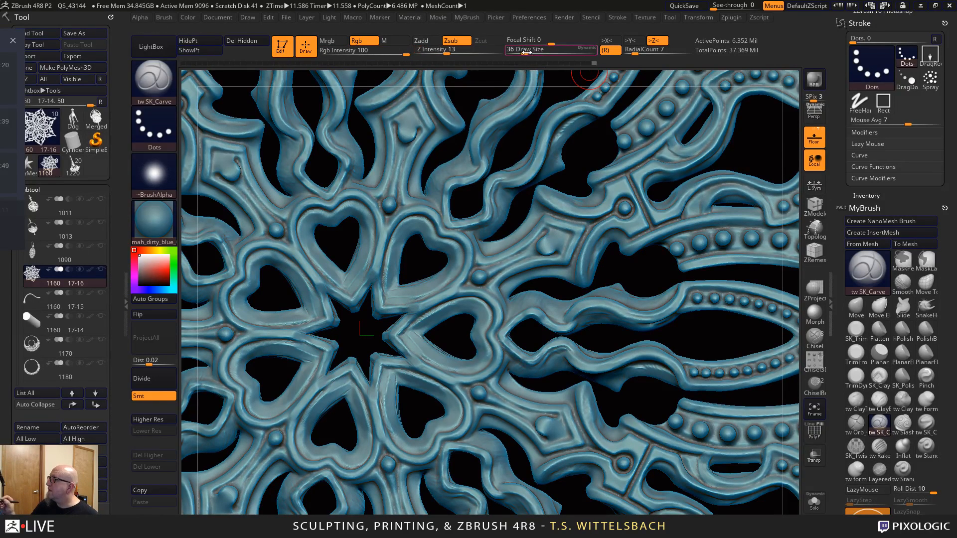
drag(525, 51, 518, 52)
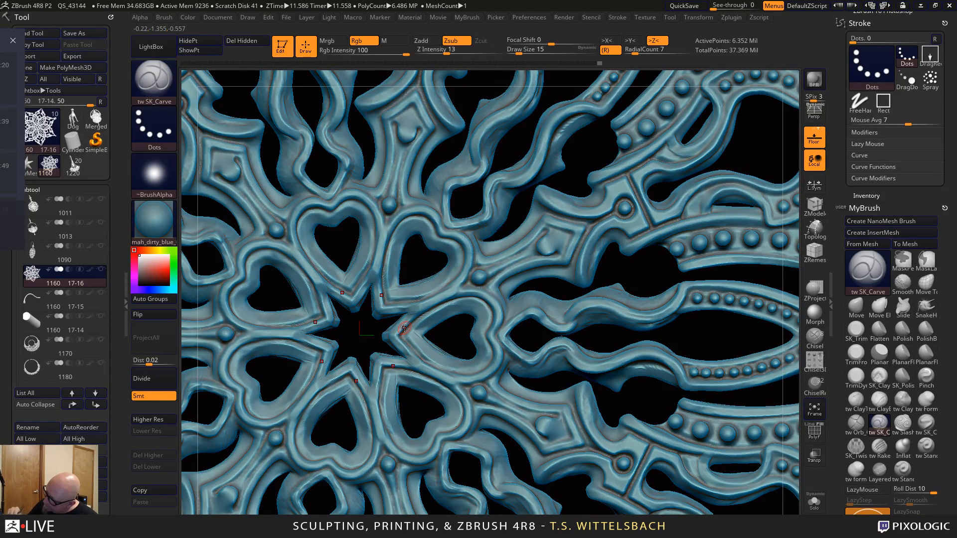
drag(653, 267, 508, 280)
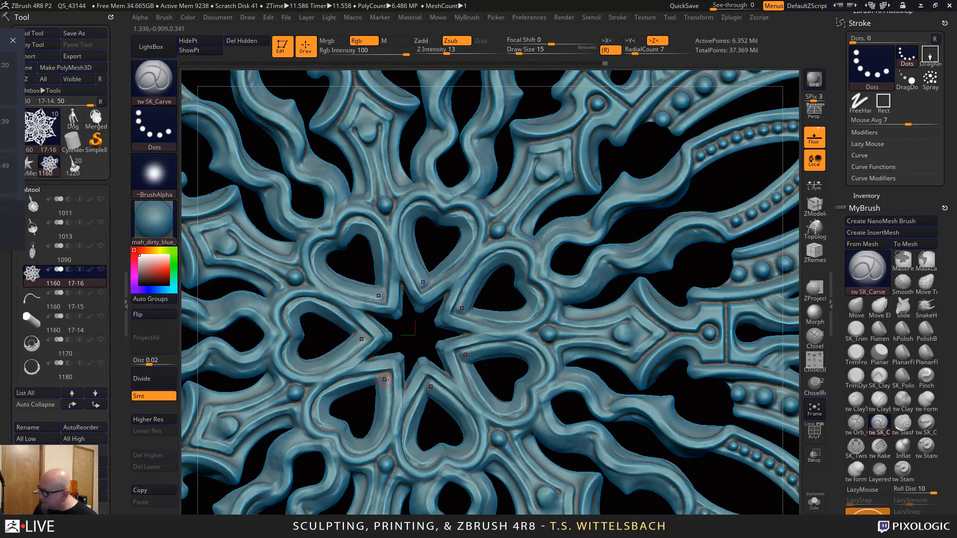
alt+drag(604, 303, 603, 329)
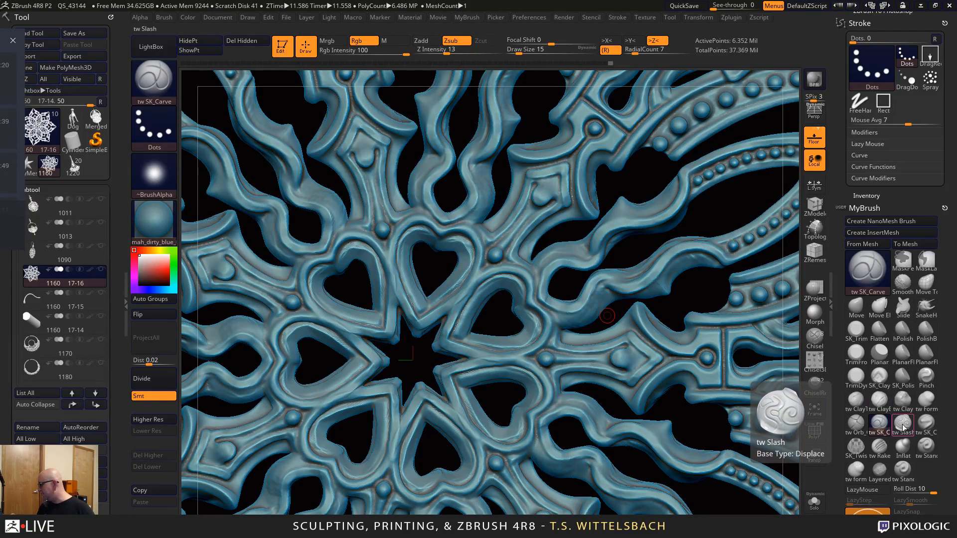
Score creases along the central hearts with tw Slash at Z Intensity 15 and draw size 15
click(903, 424)
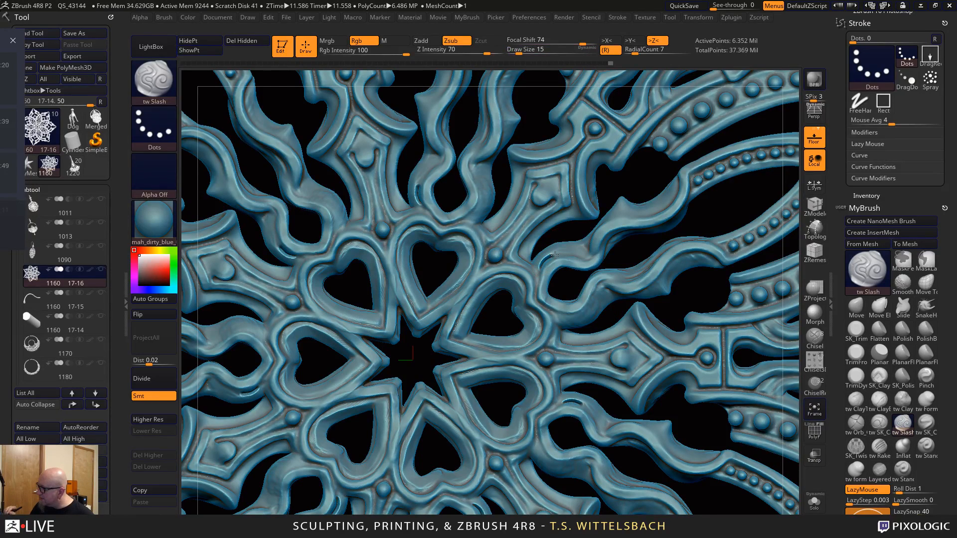
key(ctrl)
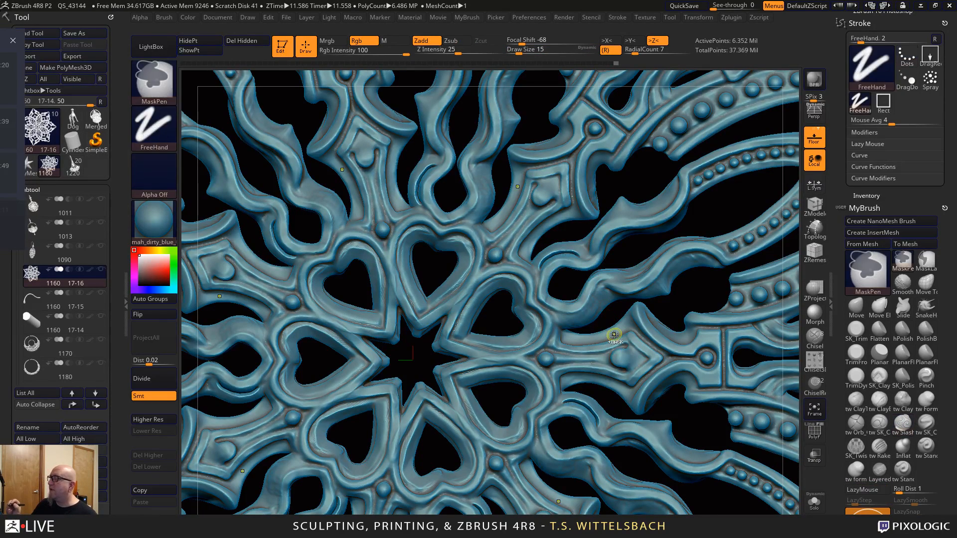
drag(444, 53, 442, 53)
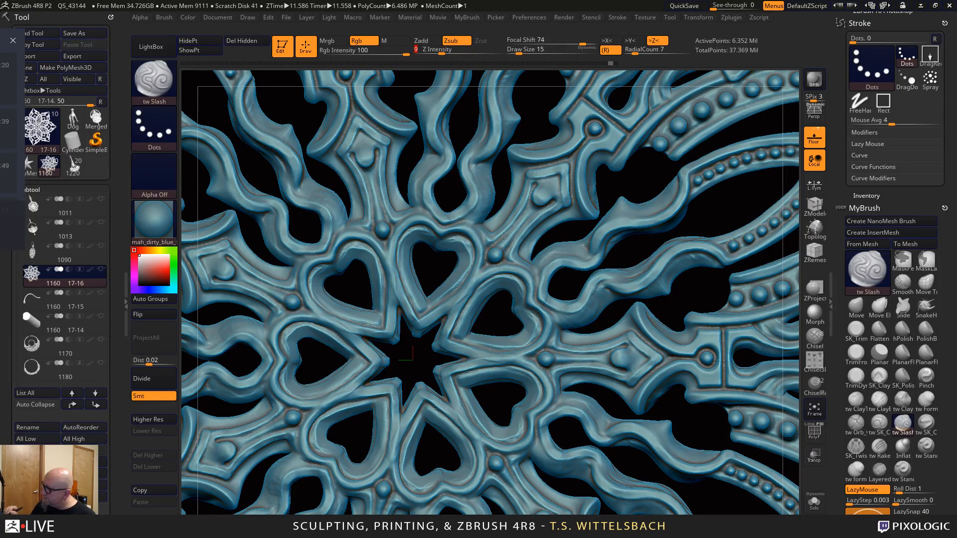
drag(442, 52, 449, 52)
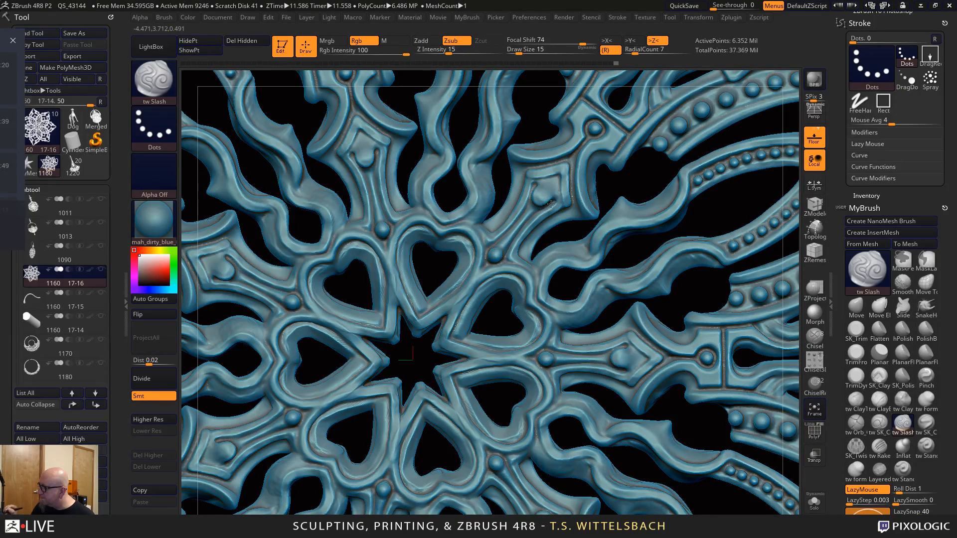
drag(551, 204, 531, 195)
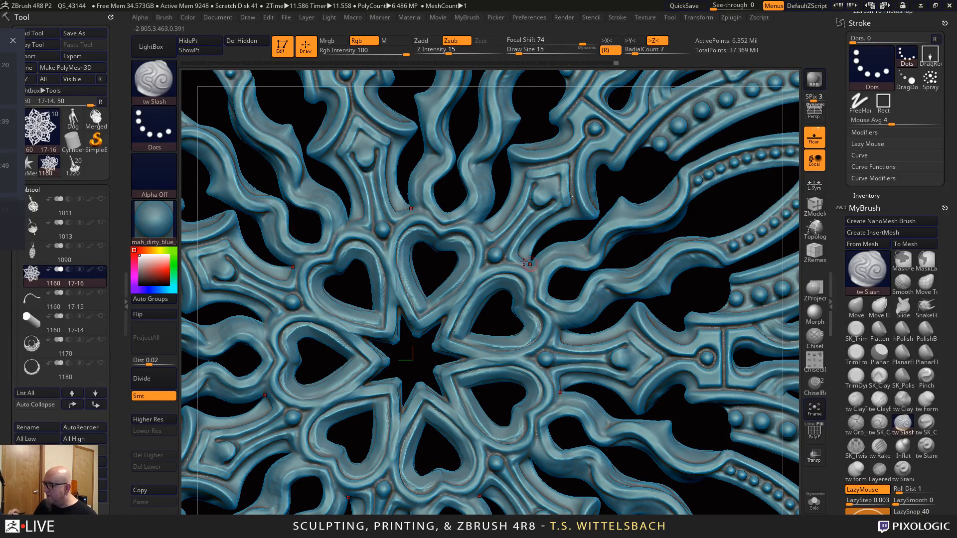
mouse_move(451, 238)
mouse_down()
mouse_move(469, 244)
mouse_move(472, 261)
mouse_move(430, 314)
mouse_up()
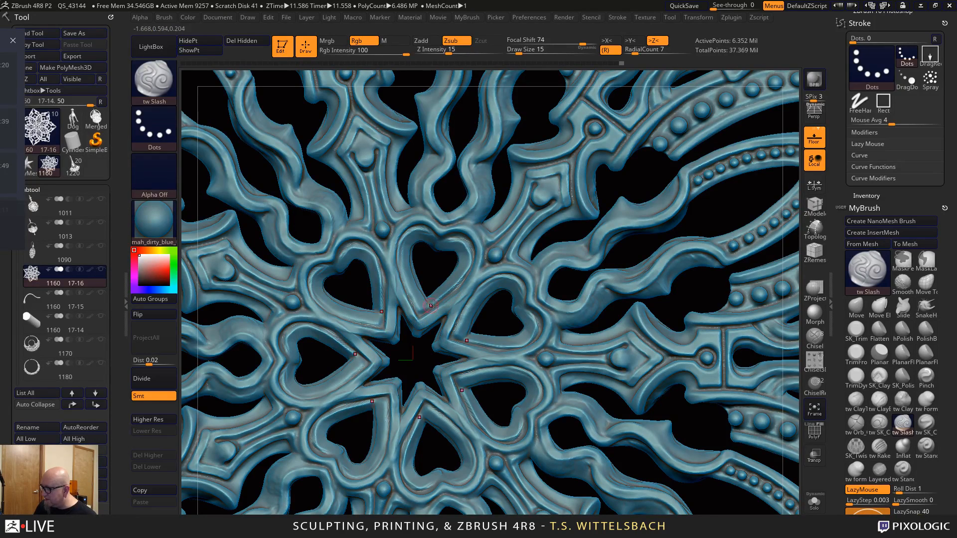
key(ctrl)
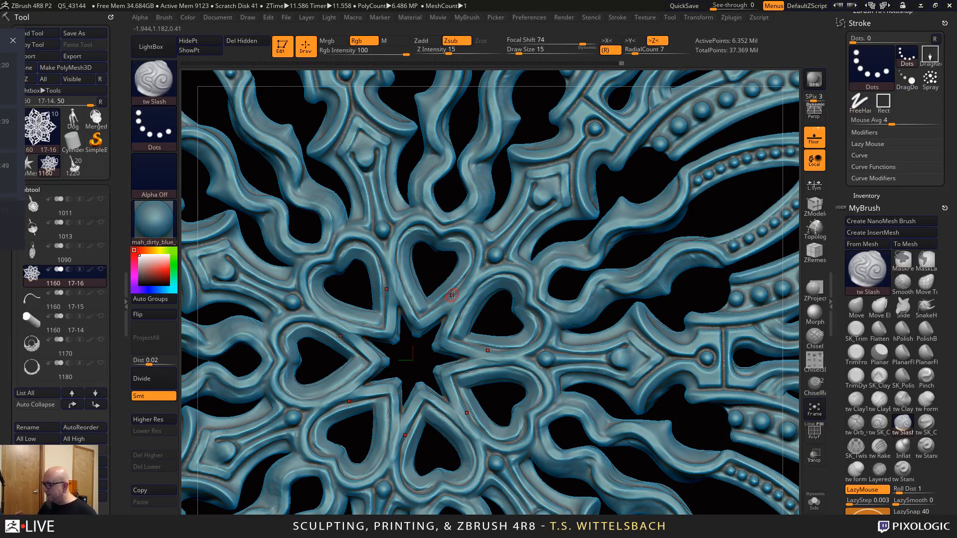
Carve the heart walls and the neighbouring wavy struts with tw SK_Carve at Z Intensity 15
click(884, 425)
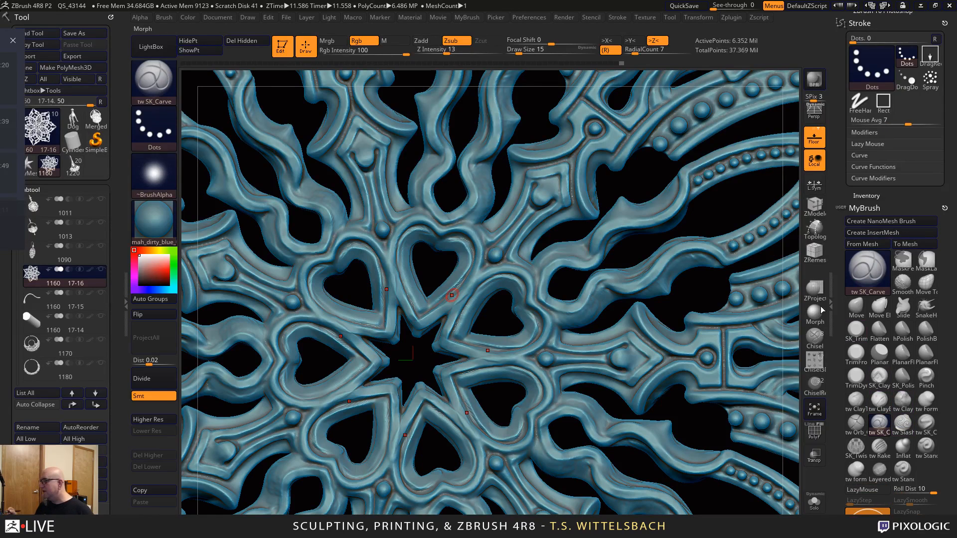
click(447, 53)
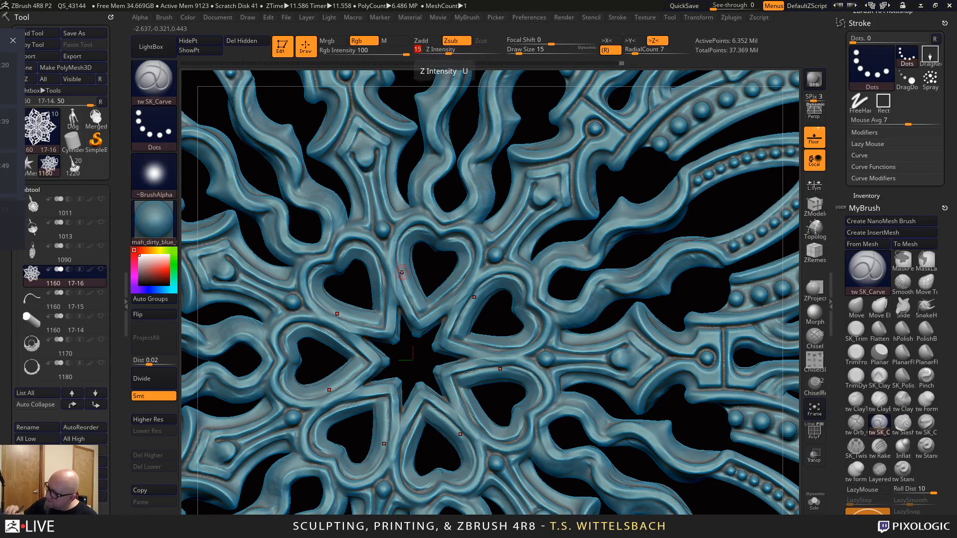
drag(398, 260, 417, 316)
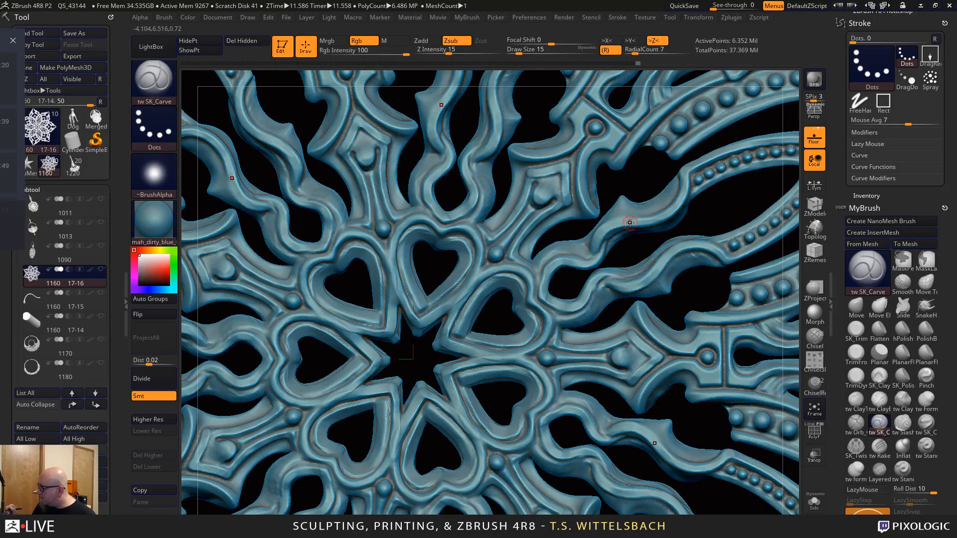
mouse_move(630, 223)
mouse_down()
mouse_move(695, 299)
mouse_move(684, 206)
mouse_up()
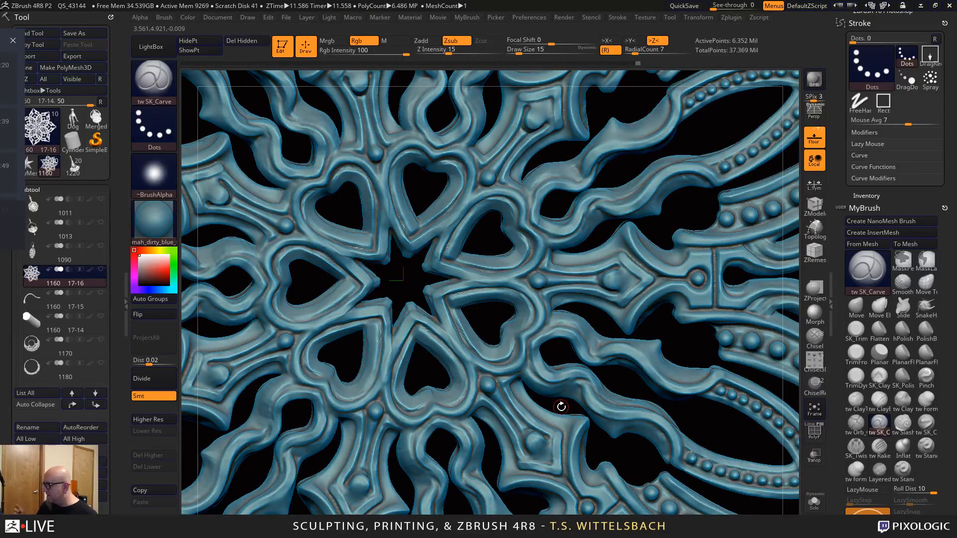
Carve the grooves around the heart tips, the strut junctions below the hearts and the pointed diamond panels with tw SK_Carve
mouse_move(718, 431)
mouse_down()
mouse_move(710, 364)
mouse_move(728, 436)
mouse_move(653, 279)
mouse_up()
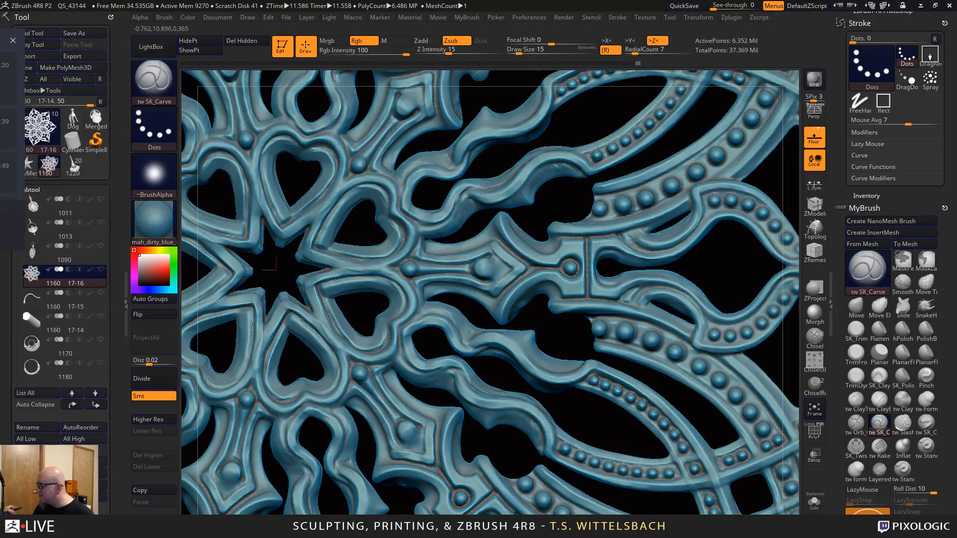
alt+drag(740, 274, 726, 171)
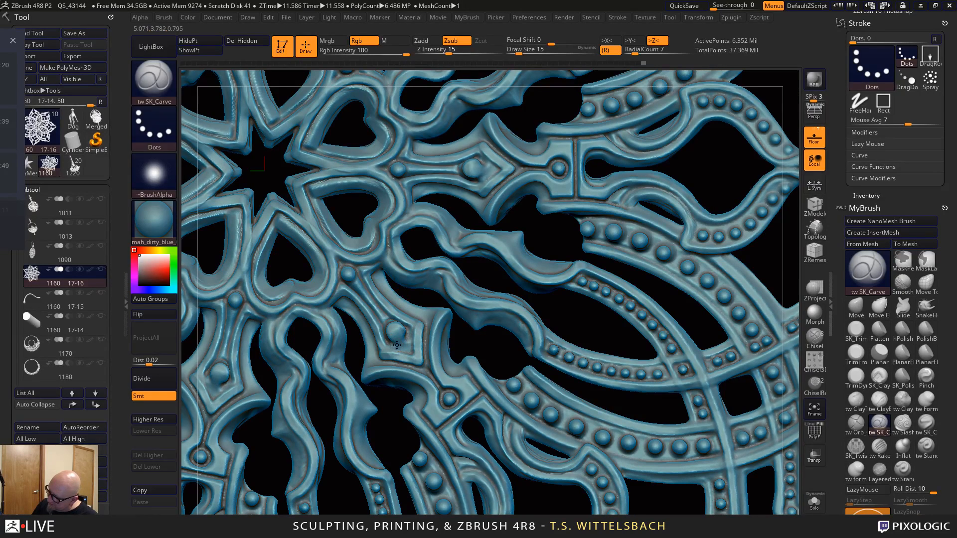
shift+drag(584, 316, 491, 390)
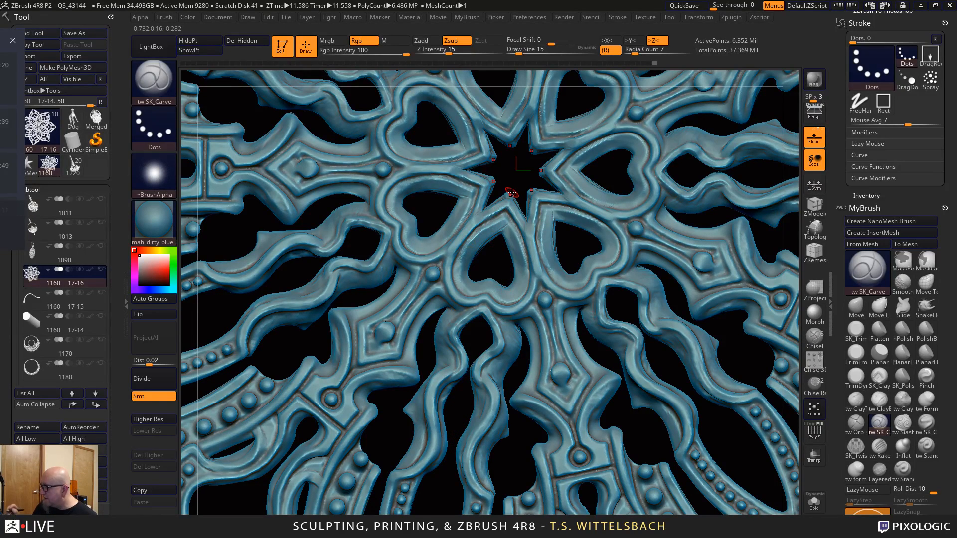
key(shift)
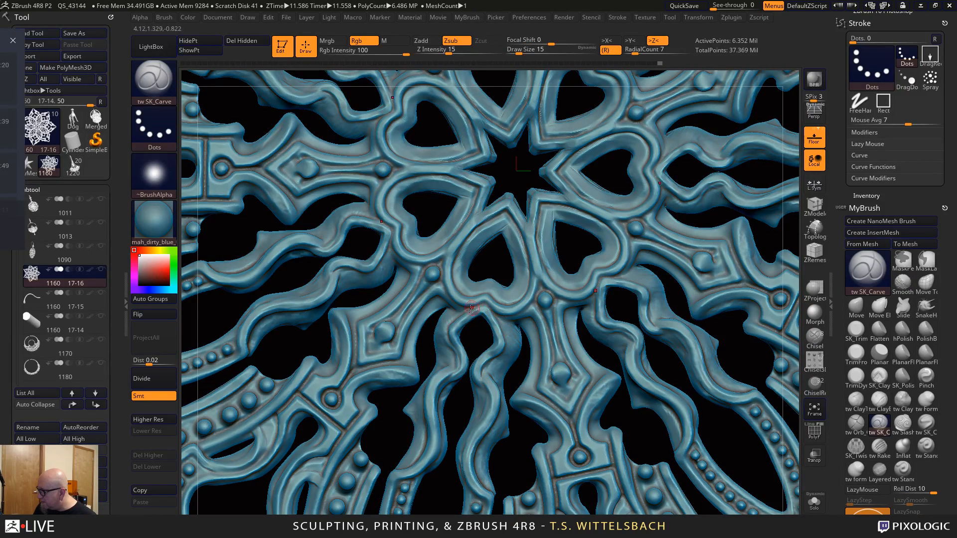
mouse_move(462, 313)
mouse_down()
mouse_move(486, 306)
mouse_move(499, 325)
mouse_up()
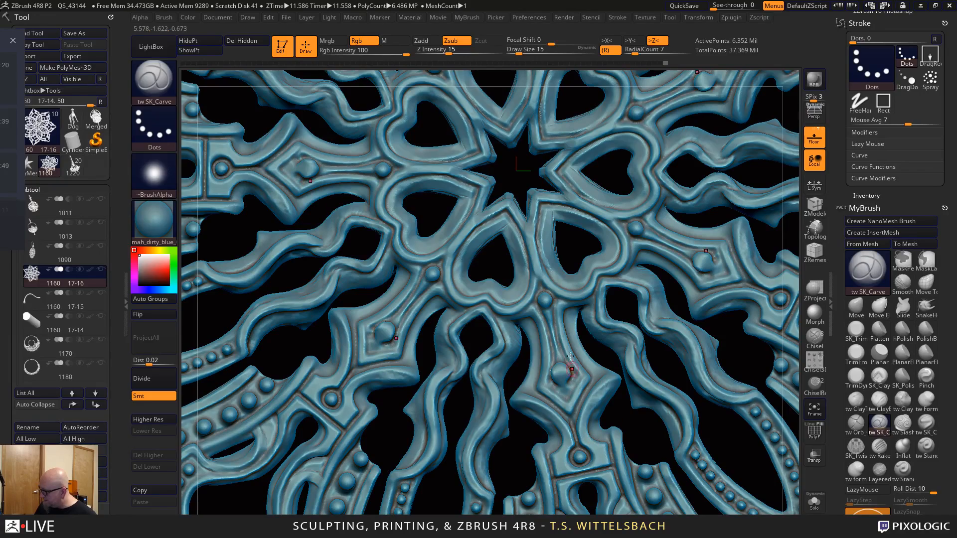
Measure the thickness of the heart tips, heart walls and wavy struts with Transpose lines
alt+drag(649, 438, 562, 258)
alt+drag(740, 318, 691, 335)
shift+drag(746, 400, 754, 400)
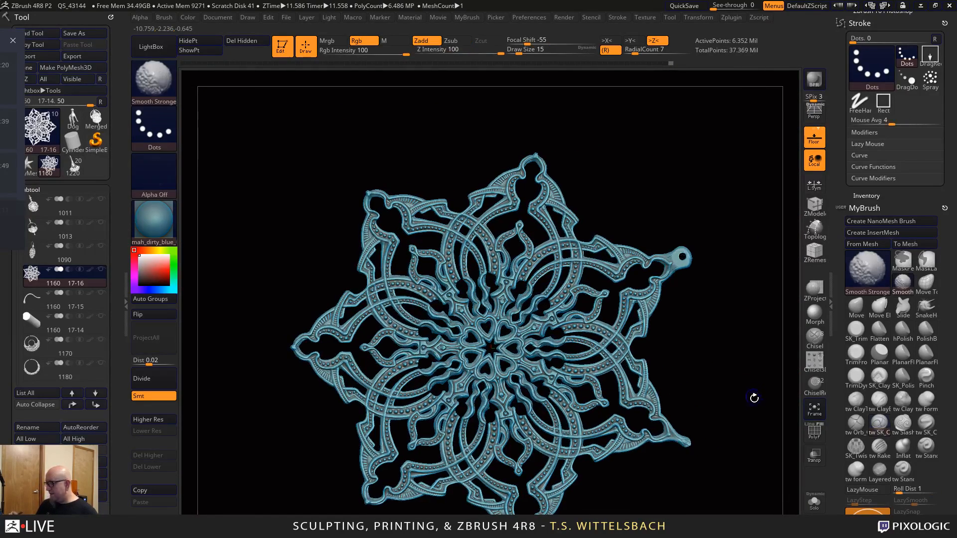
mouse_move(729, 469)
mouse_down()
mouse_move(735, 445)
mouse_move(813, 516)
mouse_up()
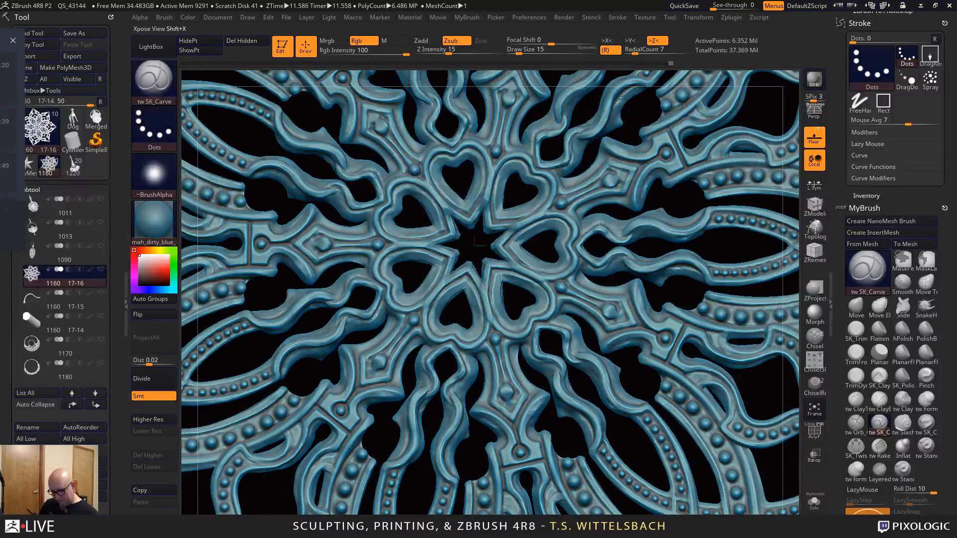
key(w)
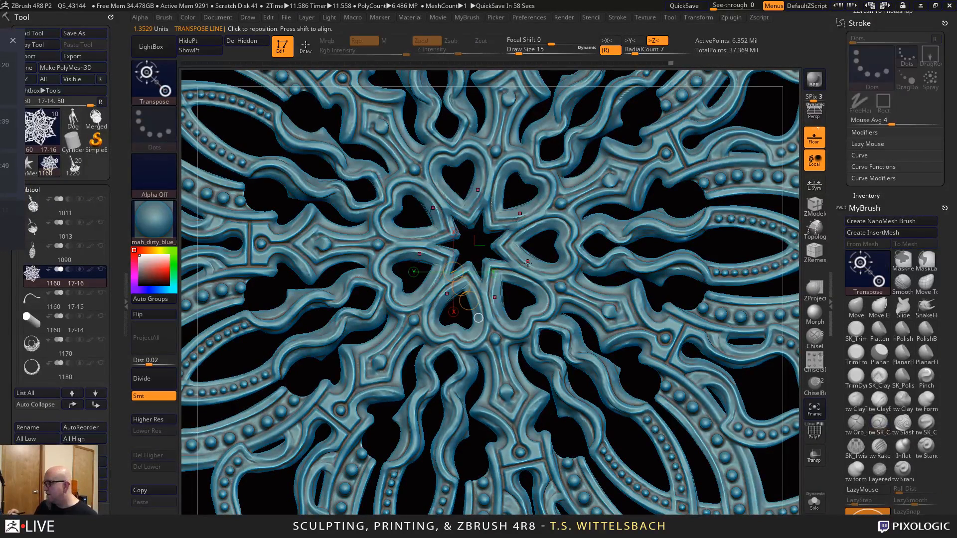
drag(536, 257, 512, 315)
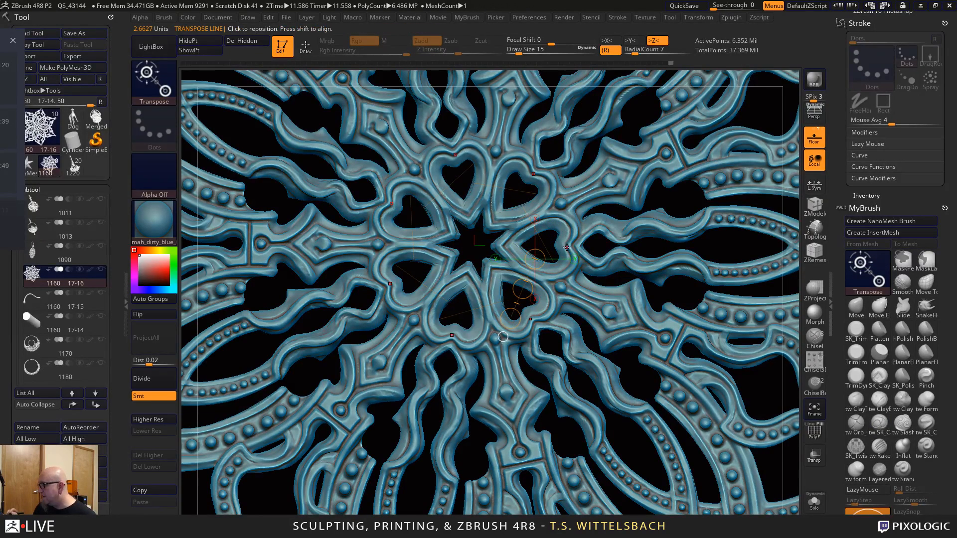
drag(484, 272, 507, 288)
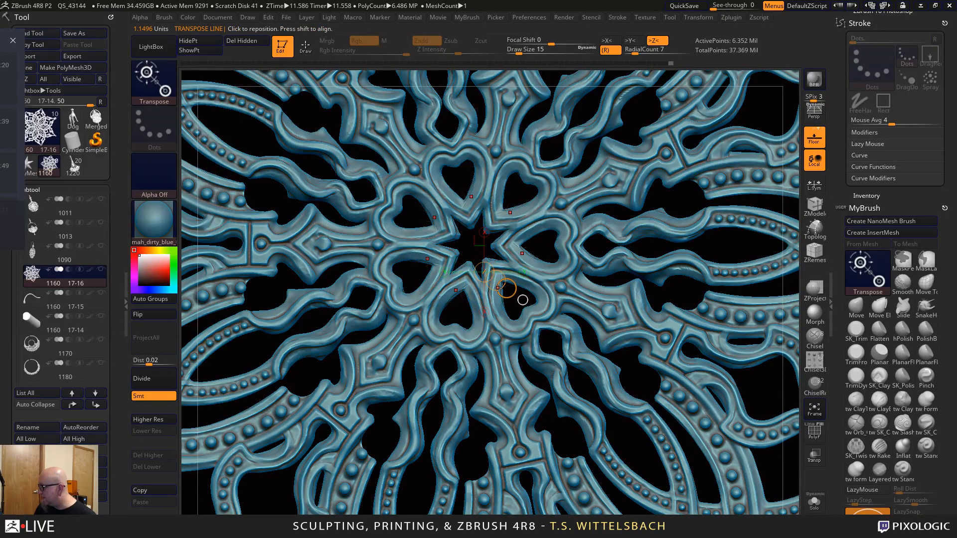
drag(597, 260, 593, 309)
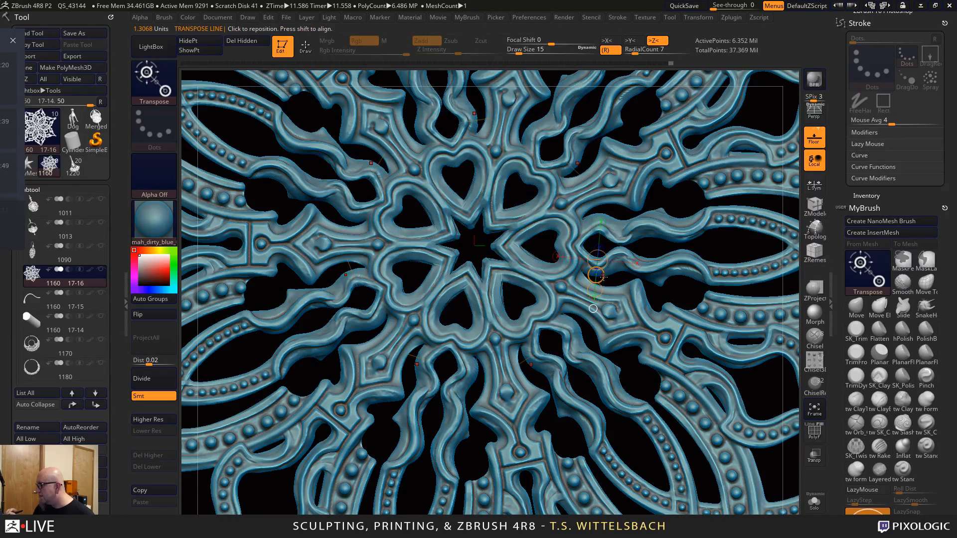
drag(644, 266, 645, 318)
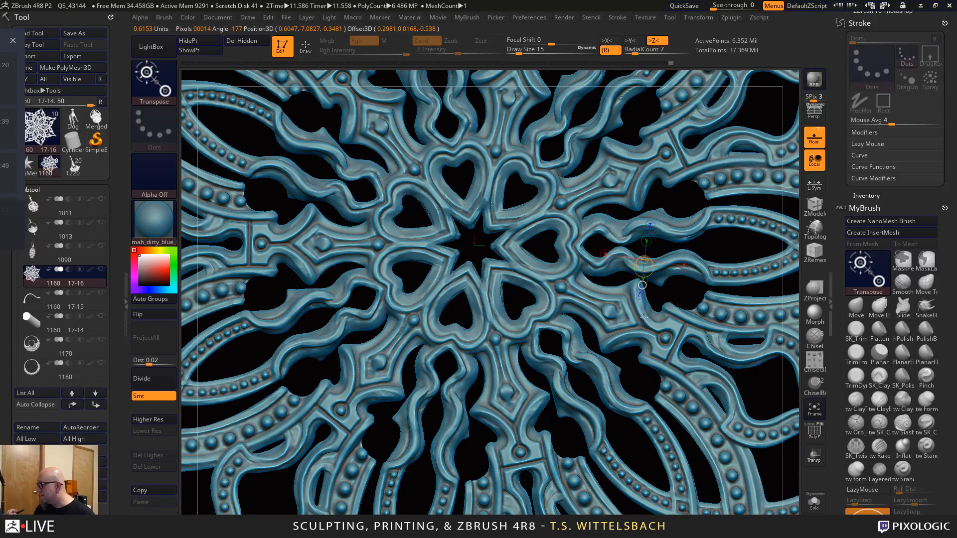
click(642, 285)
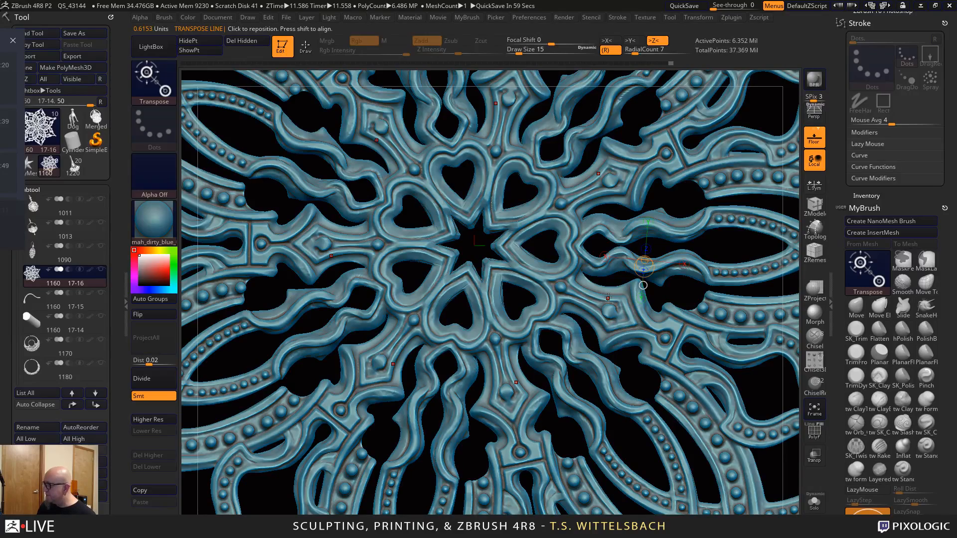
Turn off radial symmetry and measure across the first bends of the wavy struts beside the heart with Transpose lines
key(x)
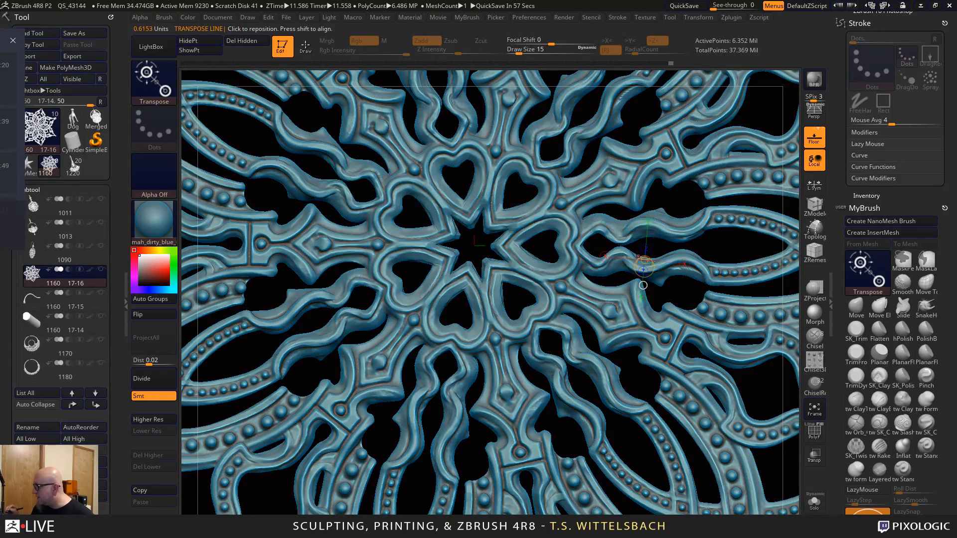
alt+drag(673, 294, 758, 365)
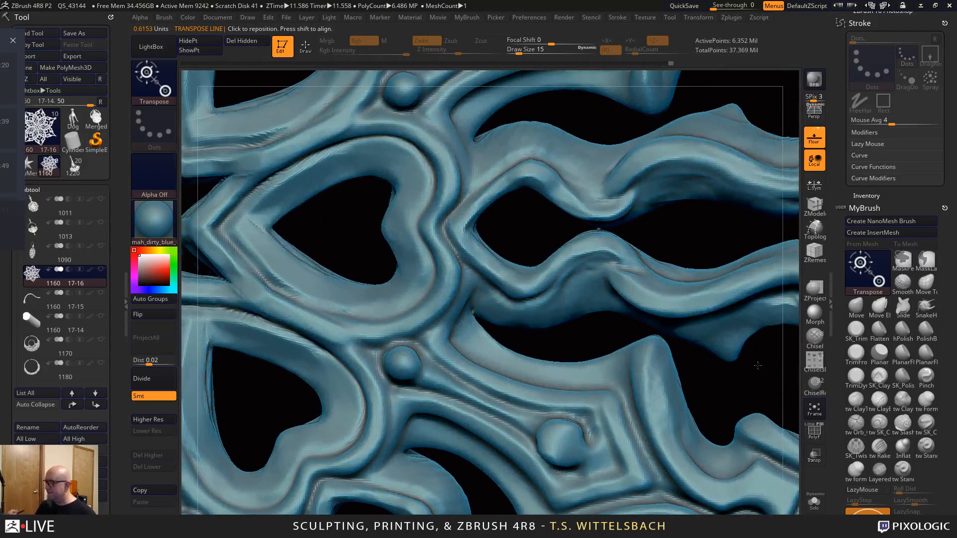
drag(529, 268, 531, 367)
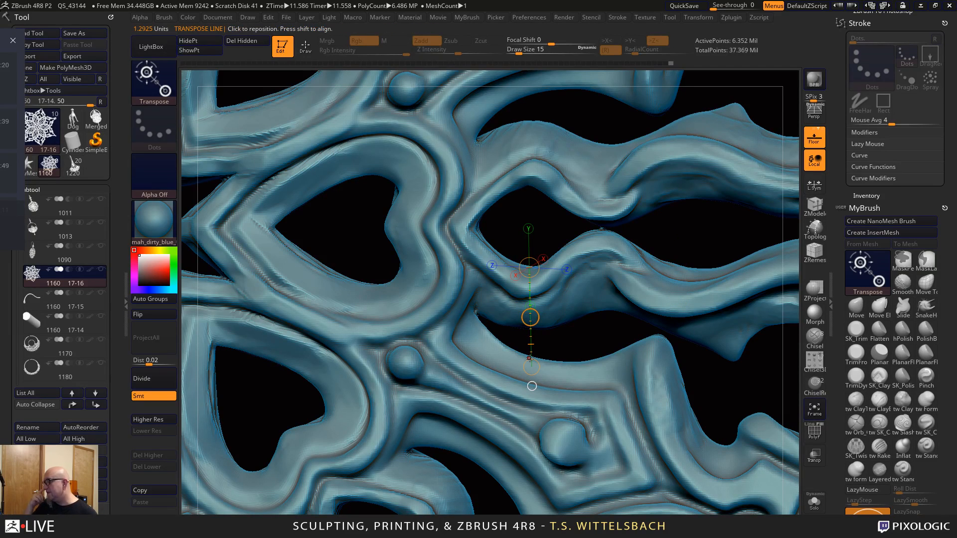
drag(529, 172, 529, 87)
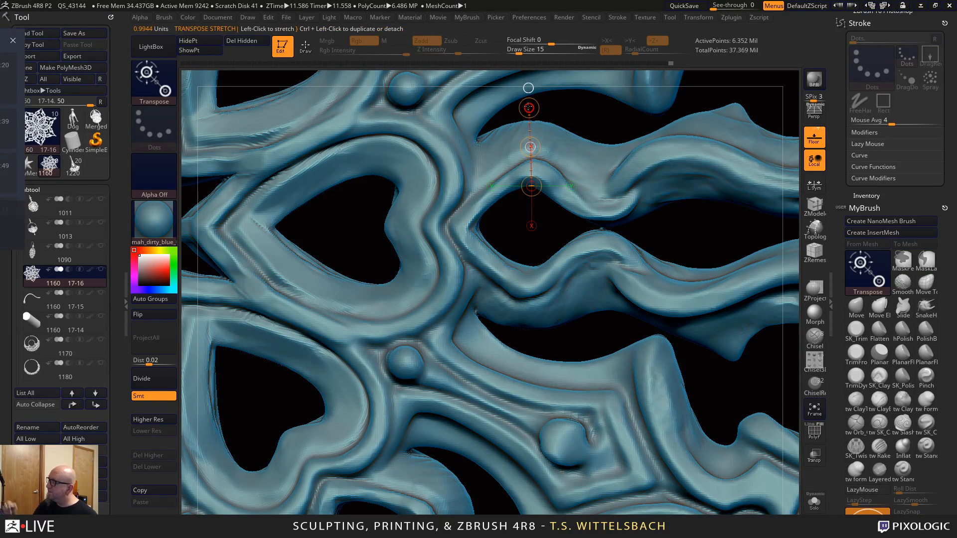
Measure across the upper wavy strut's first bend with Transpose lines and check the line from the ornament's edge
alt+right_drag(532, 186, 524, 291)
drag(490, 303, 469, 242)
click(525, 292)
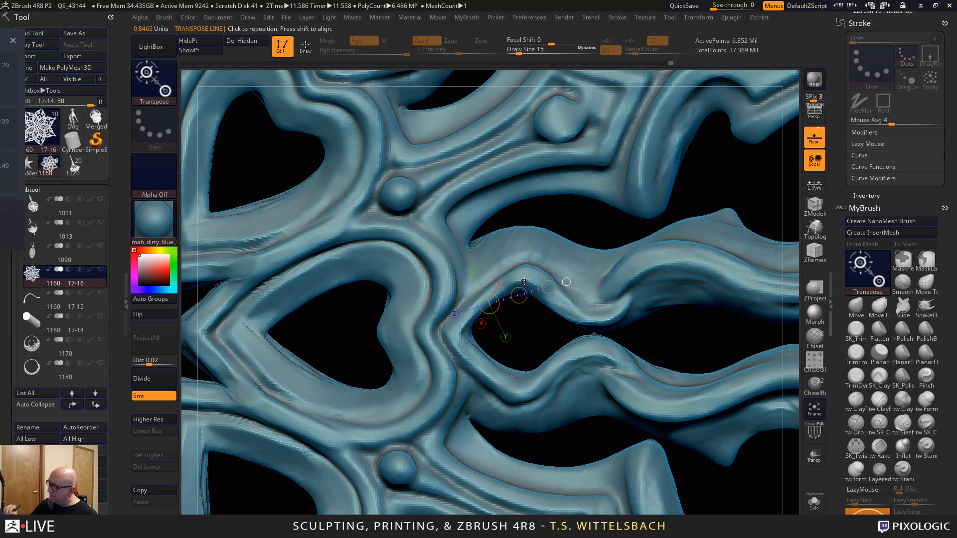
mouse_move(527, 281)
mouse_down()
mouse_move(522, 262)
mouse_move(545, 199)
mouse_move(535, 183)
mouse_up()
mouse_move(558, 226)
mouse_down()
mouse_move(566, 212)
mouse_move(565, 231)
mouse_up()
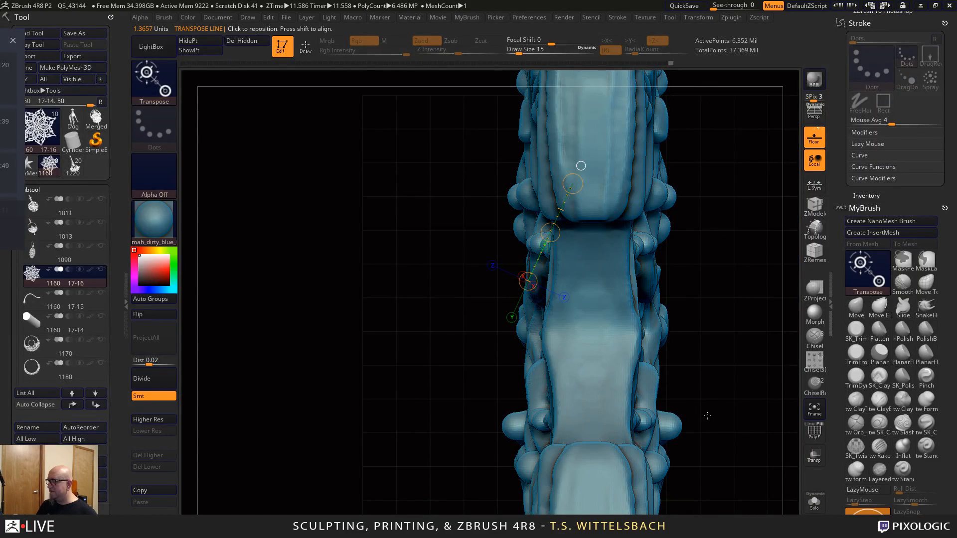
drag(708, 415, 756, 383)
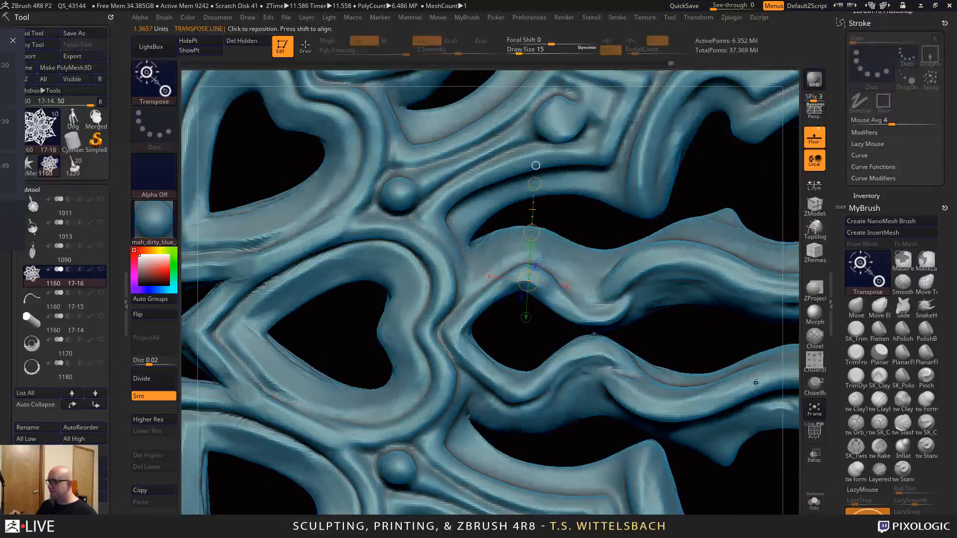
Measure the upper wavy strut at its narrow neck with Transpose lines and check the line's depth edge-on
click(565, 311)
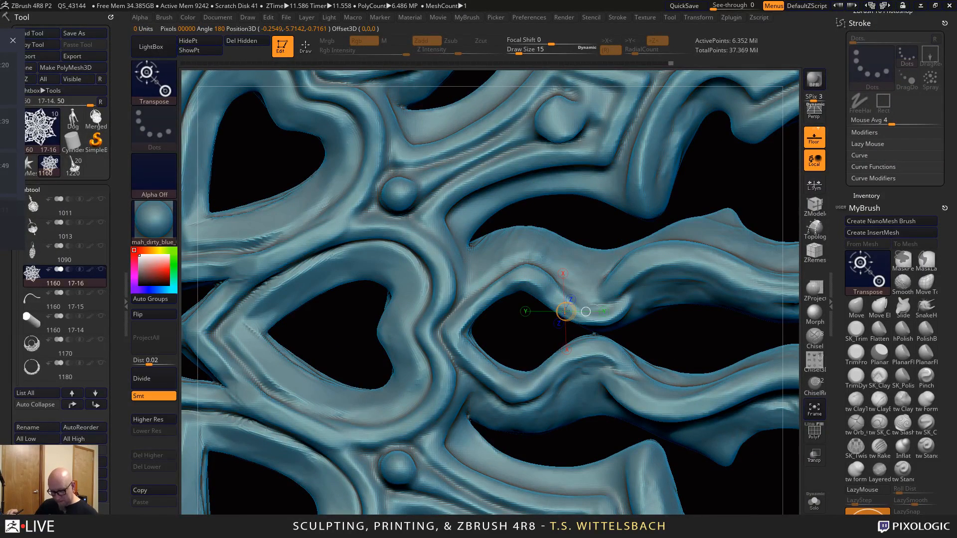
drag(566, 311, 565, 192)
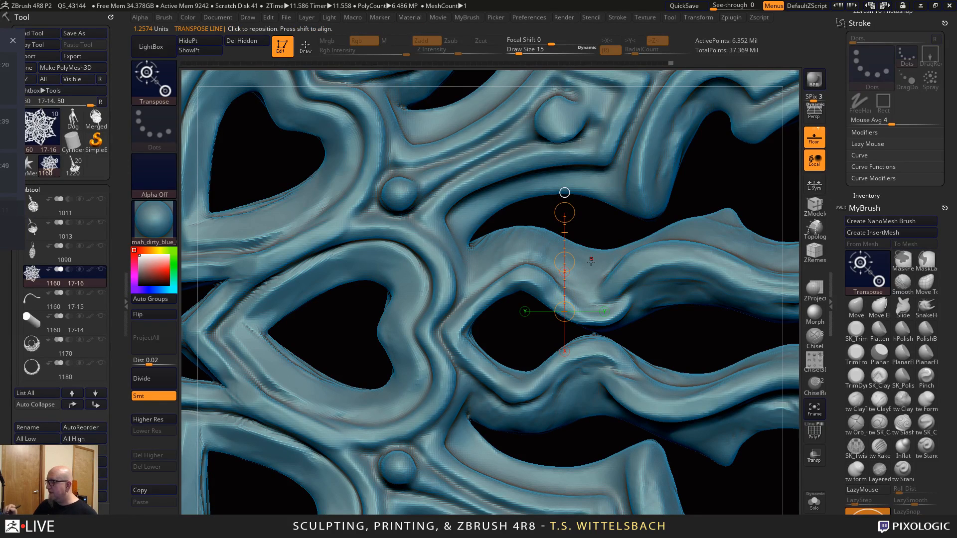
click(592, 232)
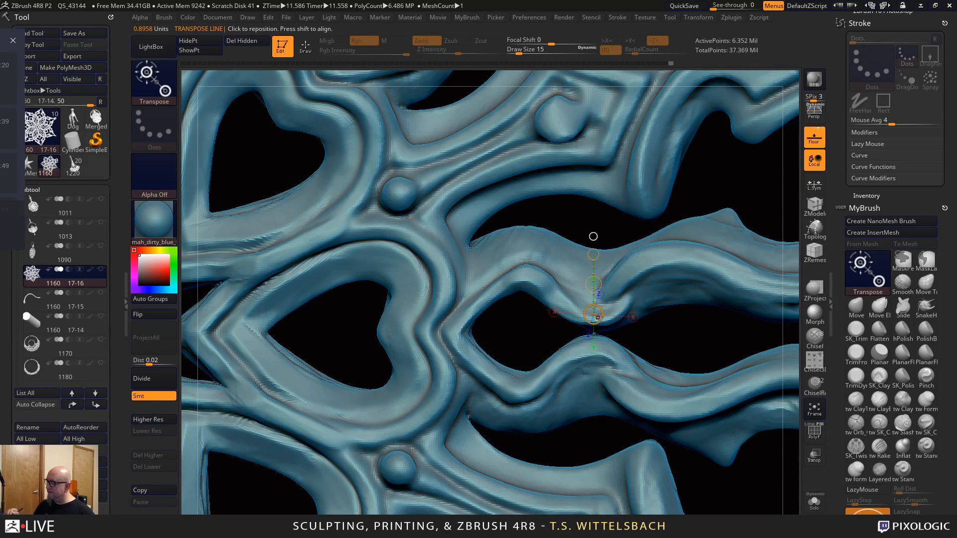
right_drag(630, 282, 614, 334)
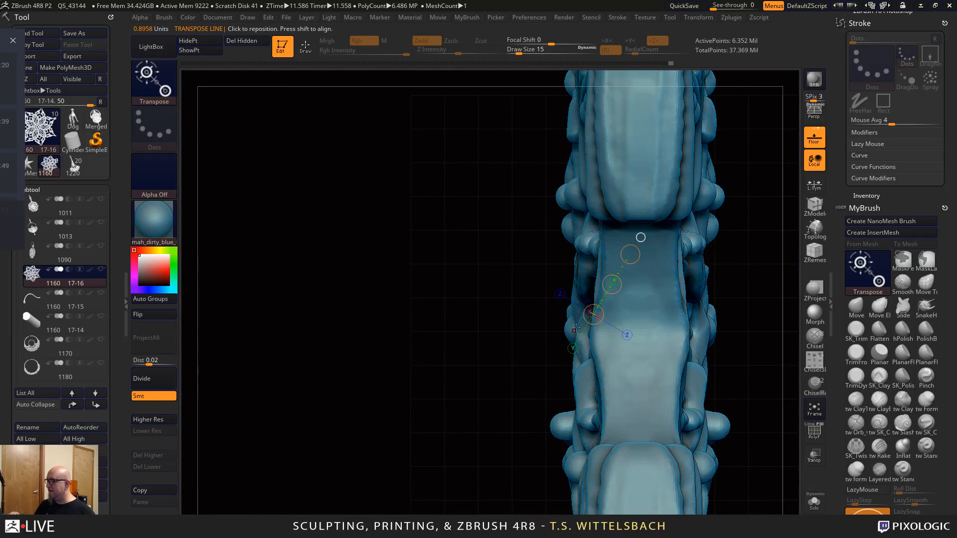
Measure across the upper wavy strut's first crest beside the heart with a vertical Transpose line and check the line from an angle
right_drag(407, 494, 477, 466)
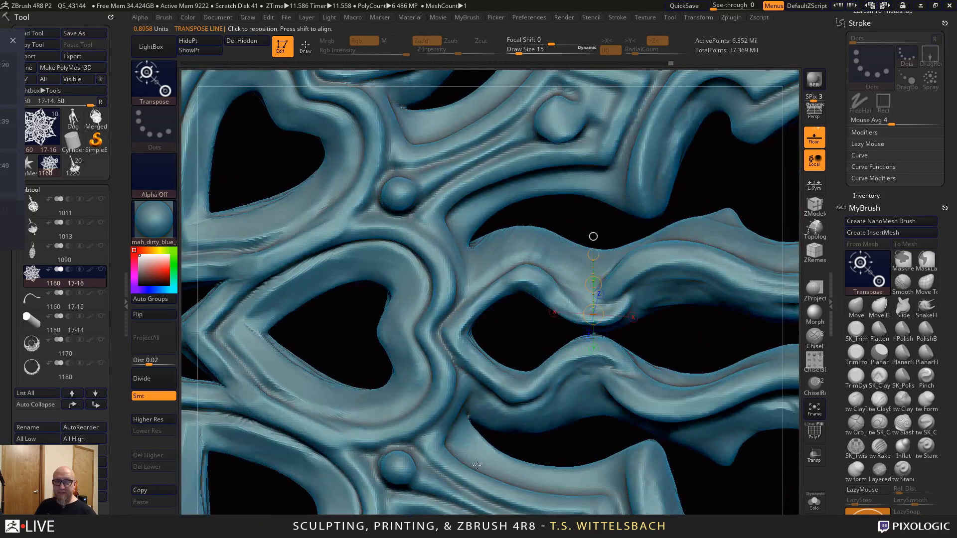
alt+right_drag(680, 344, 669, 351)
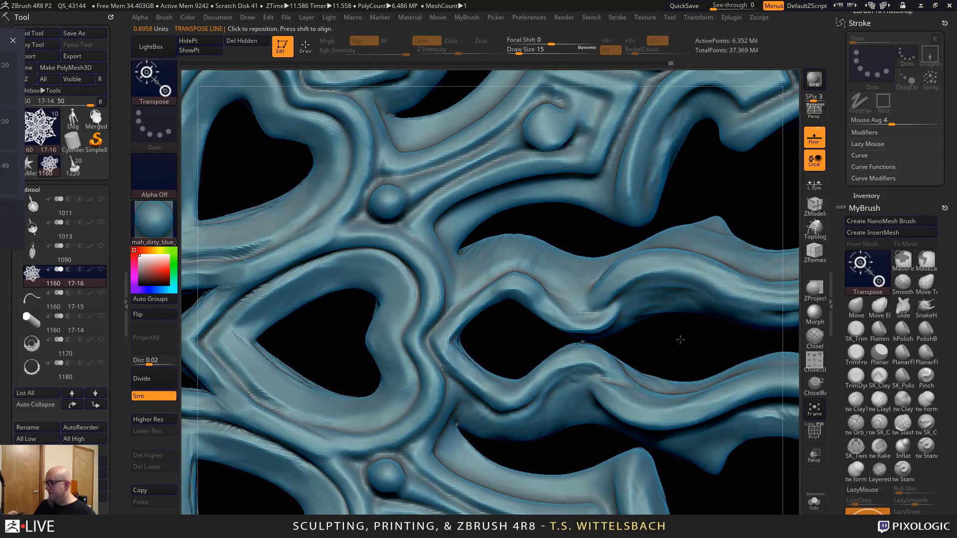
key(ctrl)
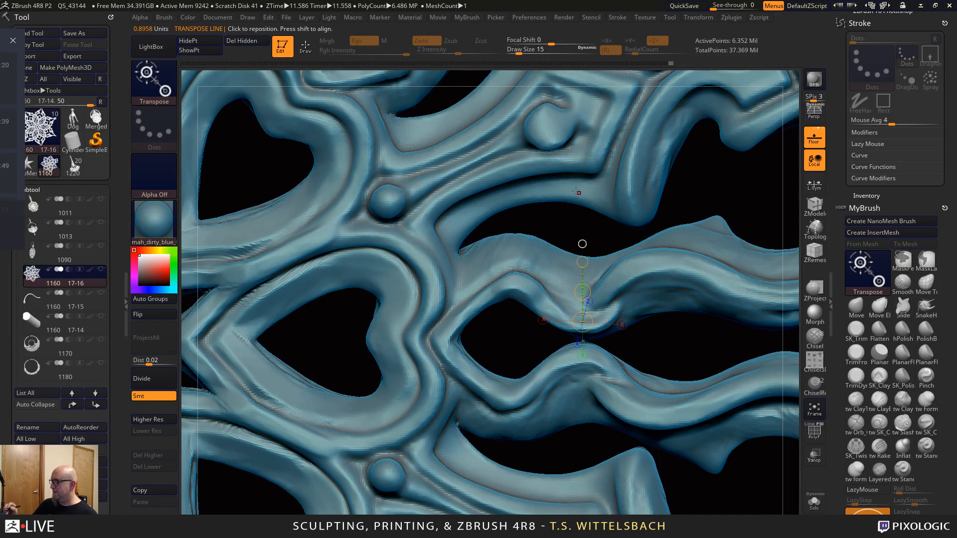
drag(519, 299, 519, 204)
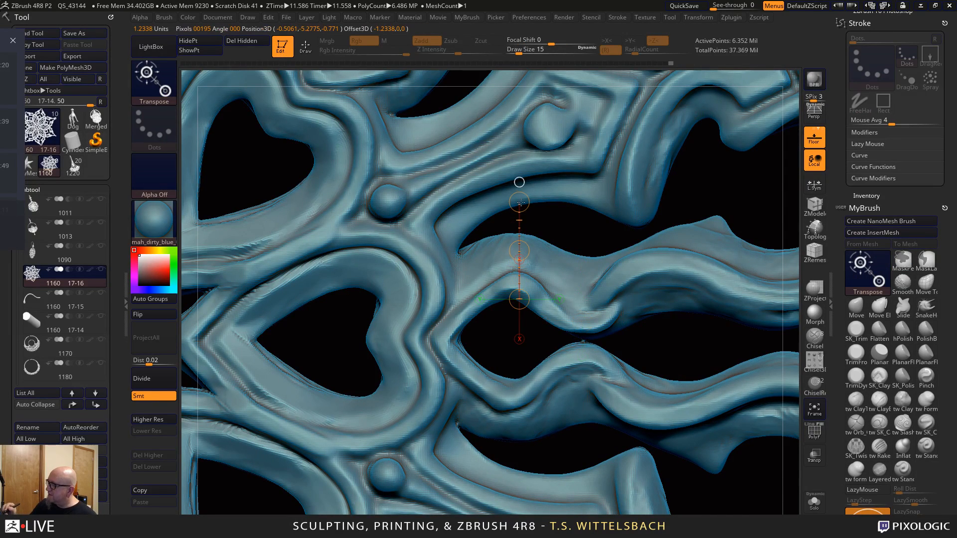
right_drag(680, 349, 679, 306)
right_drag(751, 494, 722, 373)
Switch from Transpose to the tw ClayTubes brush and set its draw size to 65
click(879, 402)
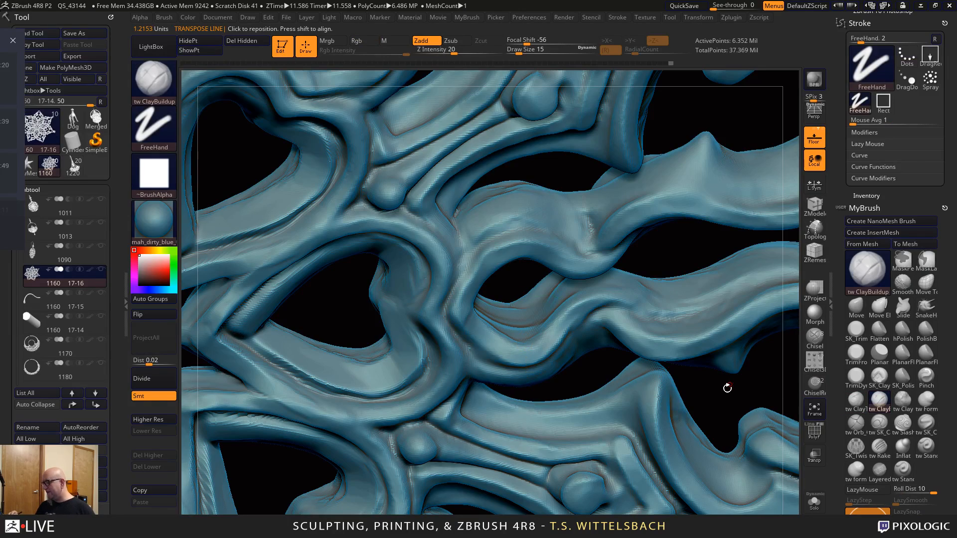
right_drag(718, 408, 729, 410)
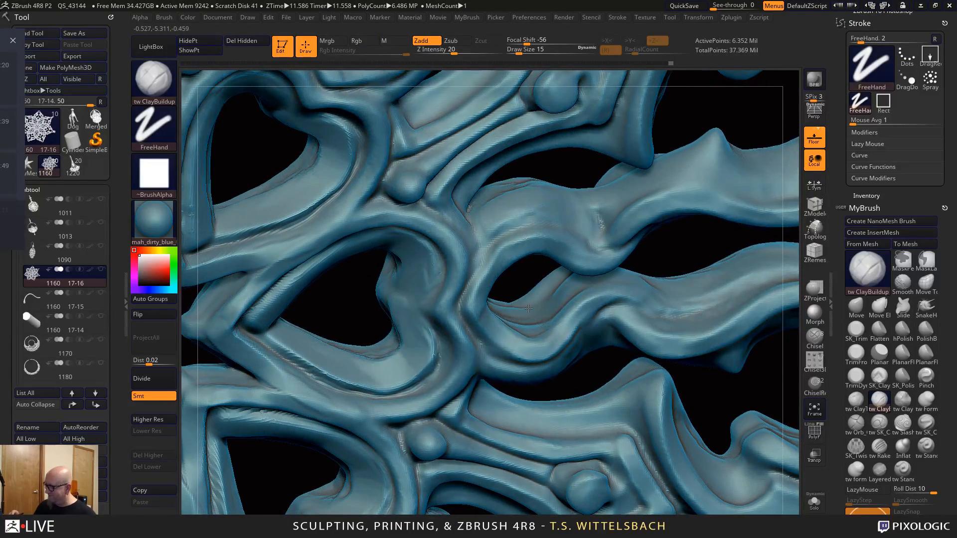
key(s)
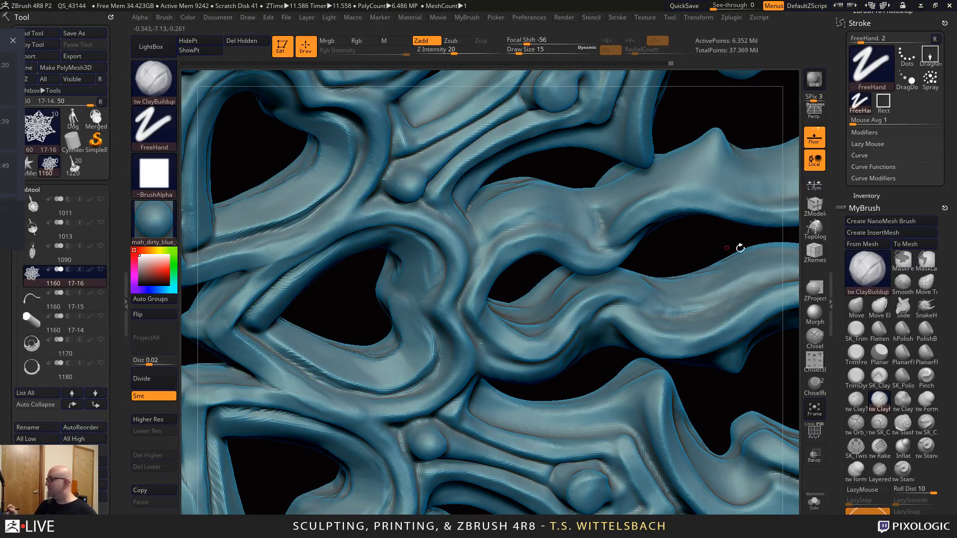
scroll(956, 355, up, 3)
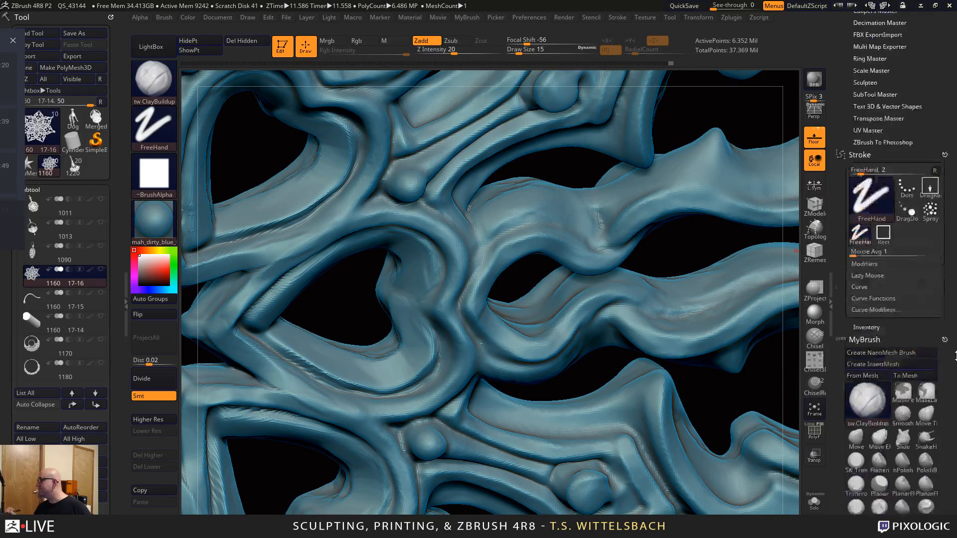
scroll(955, 355, down, 5)
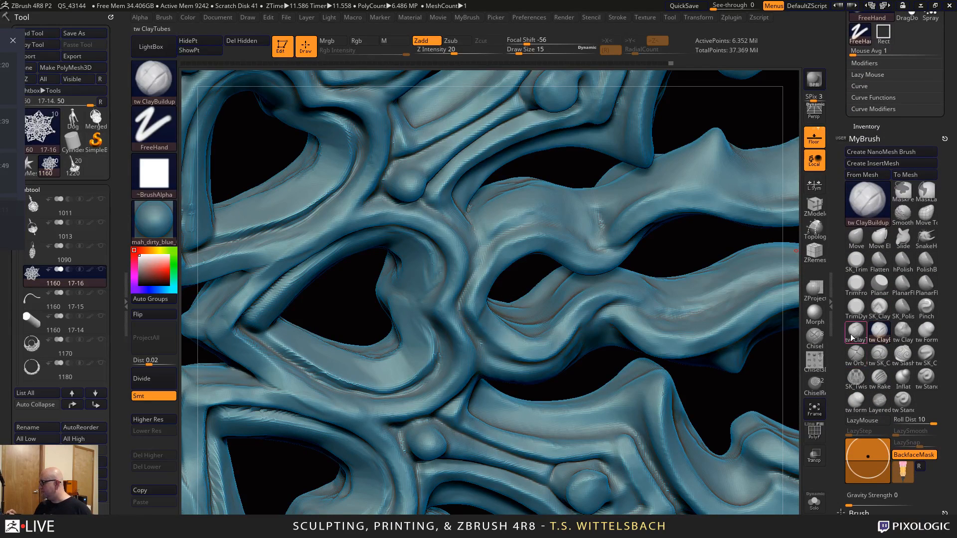
click(856, 331)
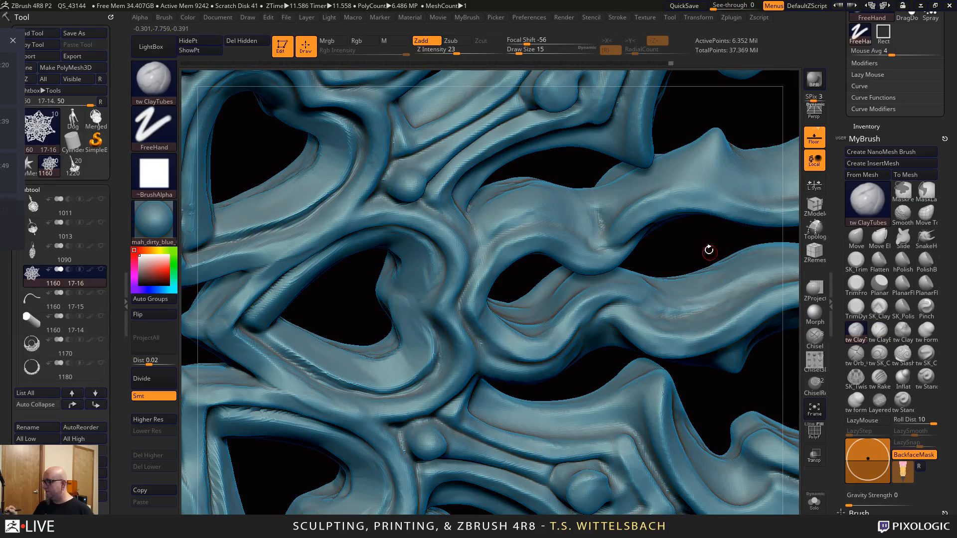
right_drag(709, 248, 670, 248)
key(space)
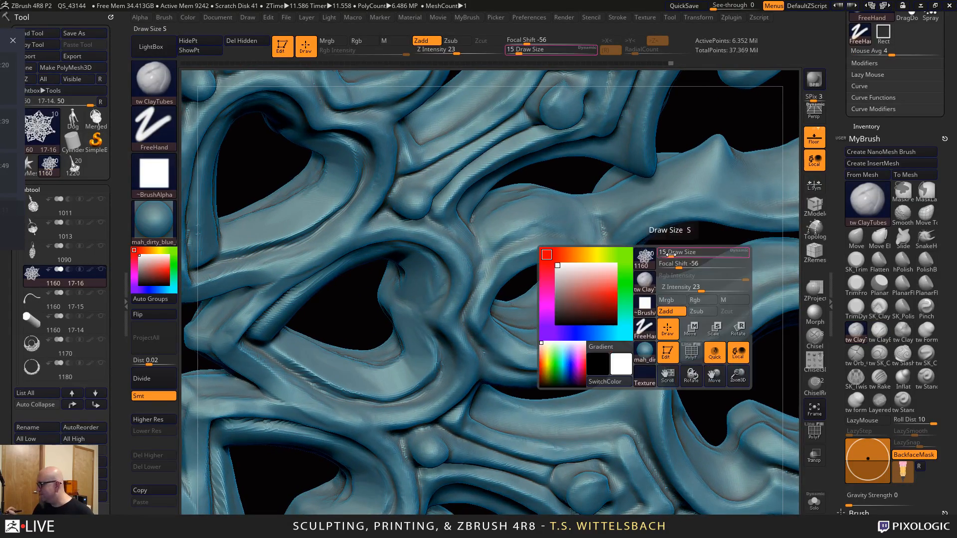
mouse_move(672, 251)
mouse_down()
mouse_move(692, 241)
mouse_move(665, 250)
mouse_up()
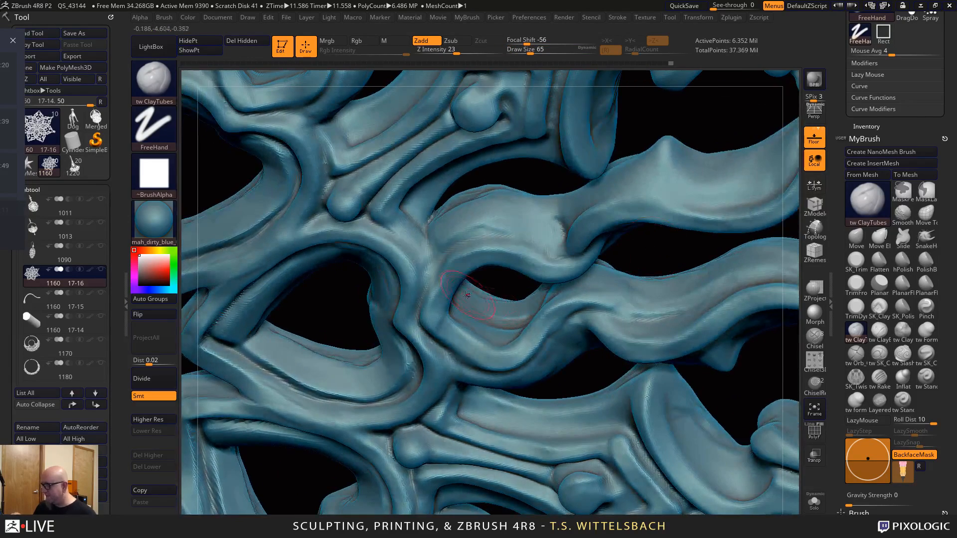
Build up the inner walls of the eye-shaped opening between the two wavy struts beside the heart with ClayTubes strokes
mouse_move(467, 295)
mouse_down()
mouse_move(521, 314)
mouse_move(461, 295)
mouse_up()
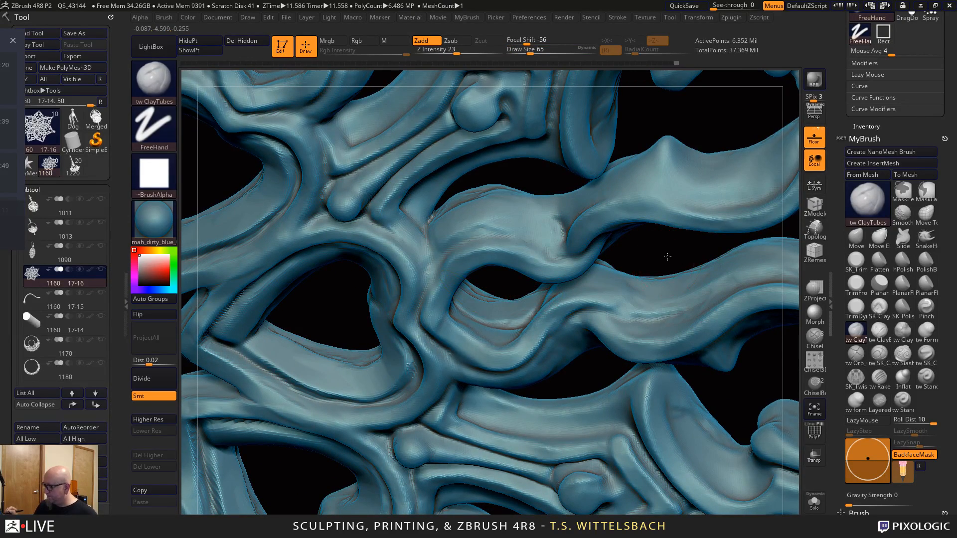
drag(668, 257, 667, 274)
drag(533, 313, 469, 314)
mouse_move(652, 263)
mouse_down()
mouse_move(666, 168)
mouse_move(548, 249)
mouse_up()
mouse_move(580, 349)
mouse_down()
mouse_move(554, 230)
mouse_move(504, 239)
mouse_move(521, 255)
mouse_move(491, 239)
mouse_move(509, 246)
mouse_up()
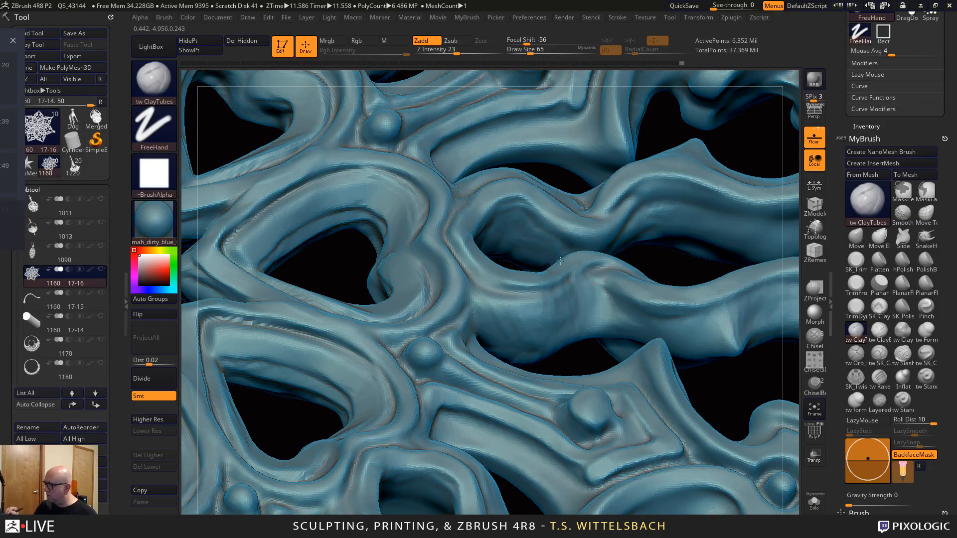
Thicken the side walls of the lower wavy strut and the rounded end of the eye-shaped opening with ClayTubes
drag(579, 349, 556, 372)
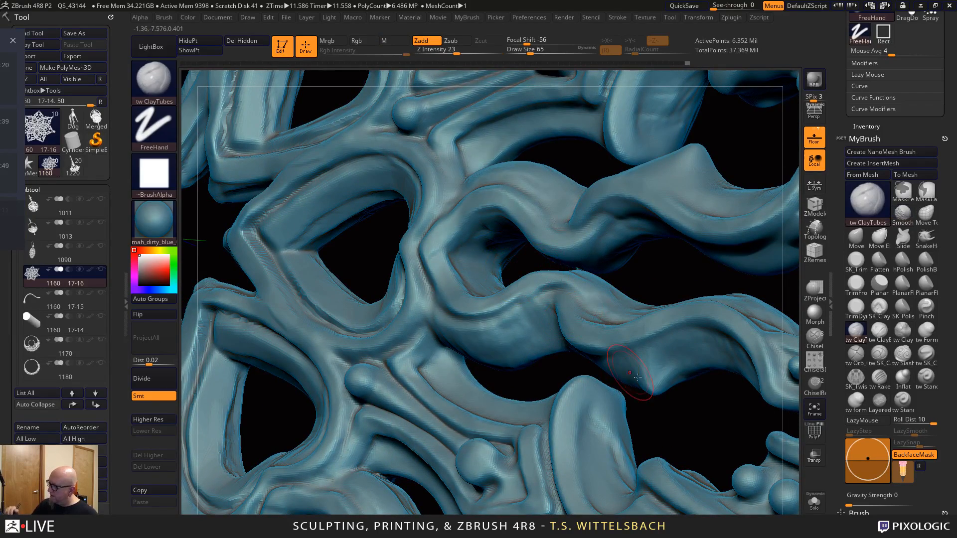
drag(635, 390, 671, 417)
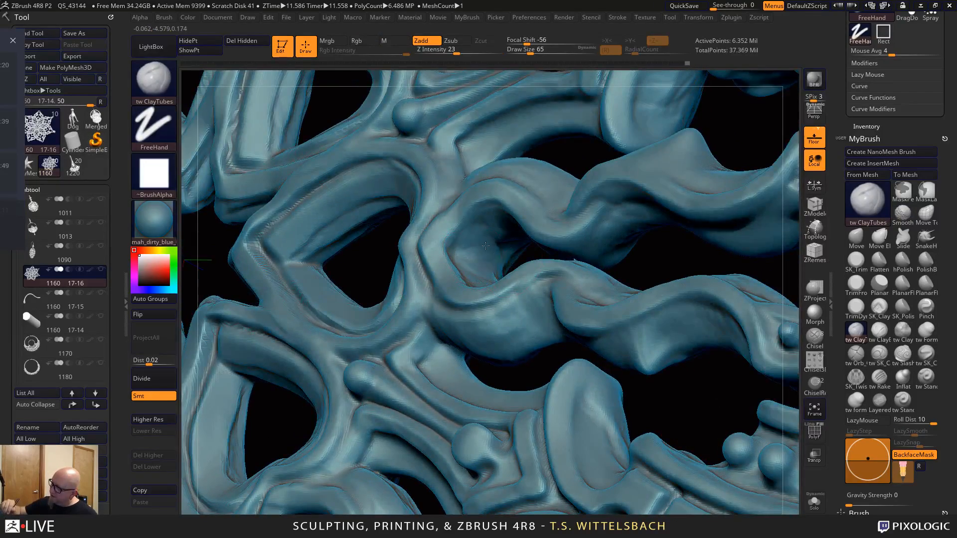
drag(737, 131, 495, 253)
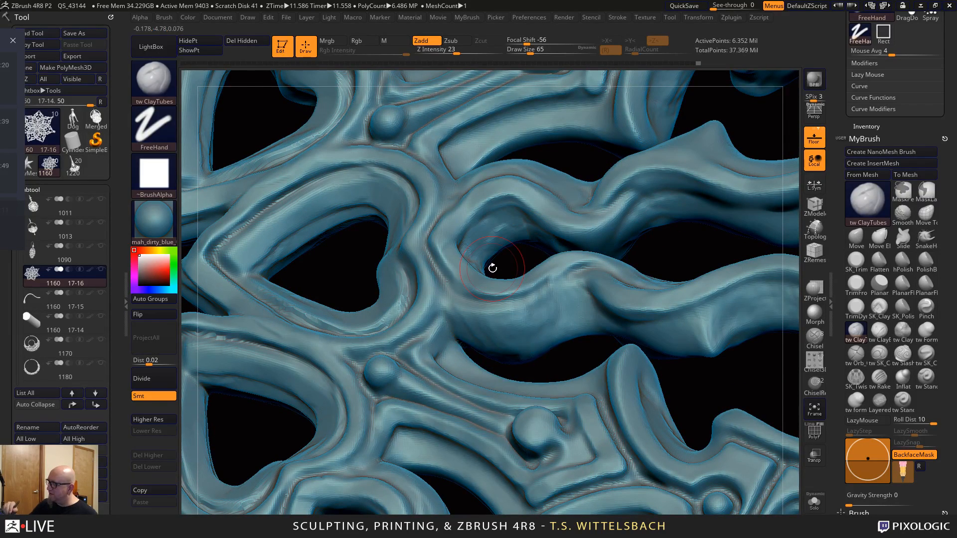
drag(568, 359, 526, 281)
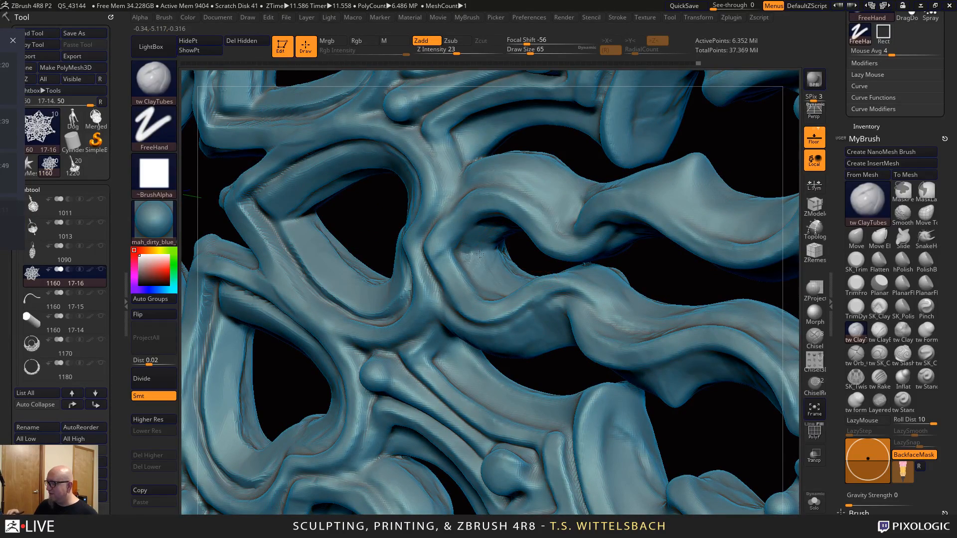
Add clay to the strut walls on the remaining sides of the eye-shaped opening, working from the opposite angles
mouse_move(660, 269)
mouse_down()
mouse_move(578, 328)
mouse_move(533, 307)
mouse_up()
drag(548, 360, 543, 294)
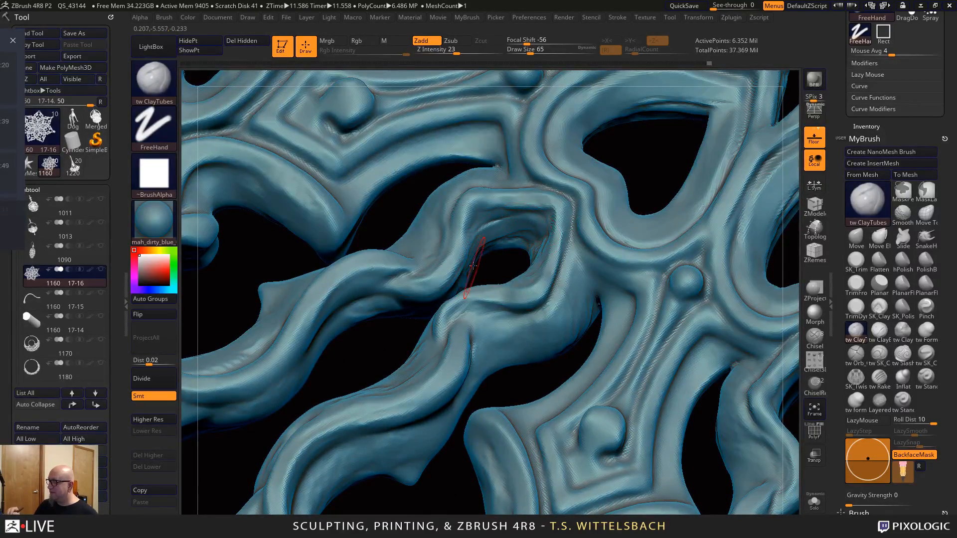
drag(610, 163, 508, 302)
Fill out the necks of the wavy struts where they meet the heart with ClayTubes, working from a steep side view
alt+drag(710, 272, 565, 173)
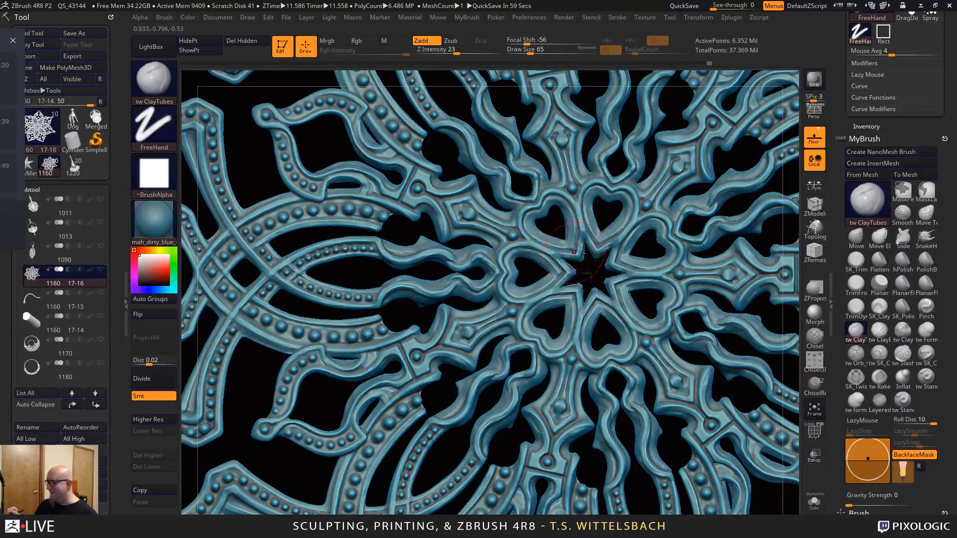
alt+drag(588, 272, 481, 357)
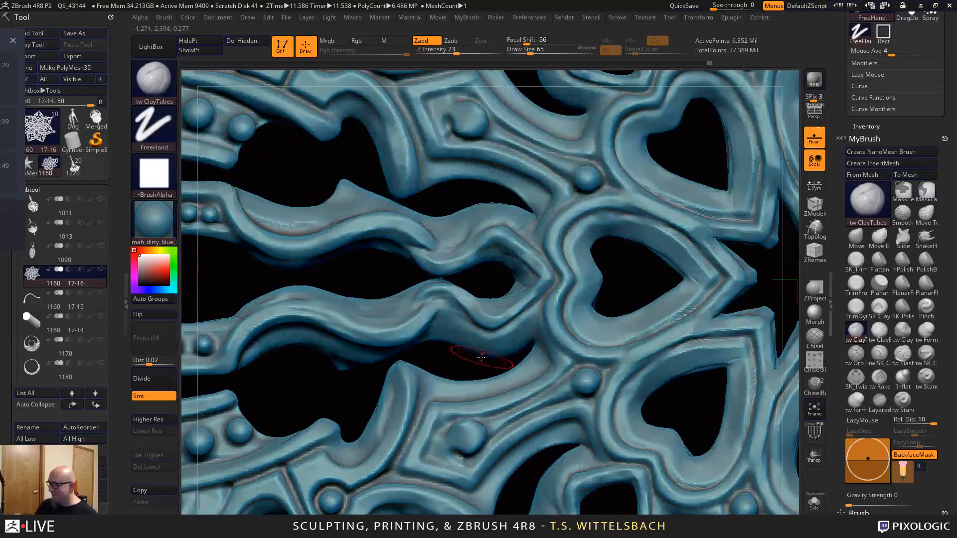
mouse_move(482, 357)
right_down()
mouse_move(493, 259)
mouse_move(474, 209)
mouse_move(466, 282)
right_up()
right_click(467, 282)
click(432, 281)
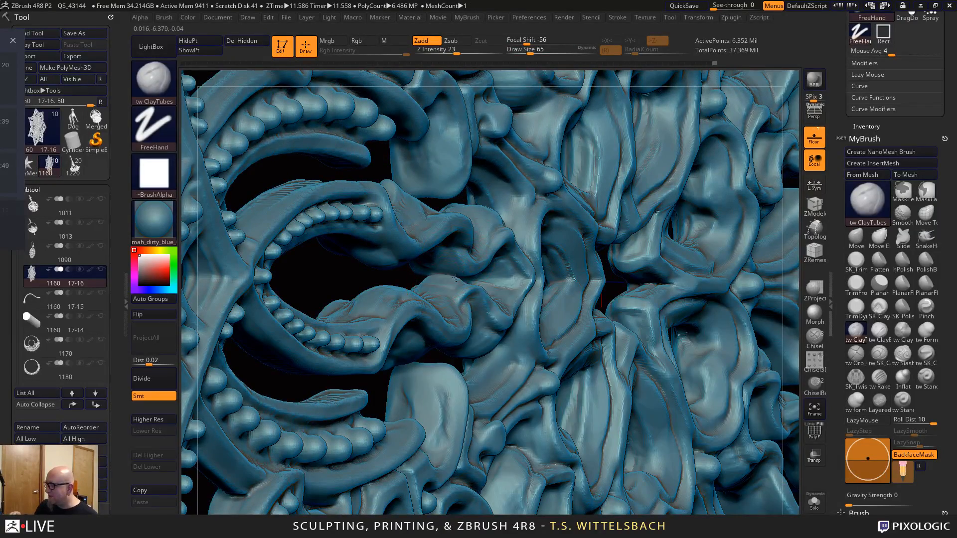
right_drag(333, 282, 446, 278)
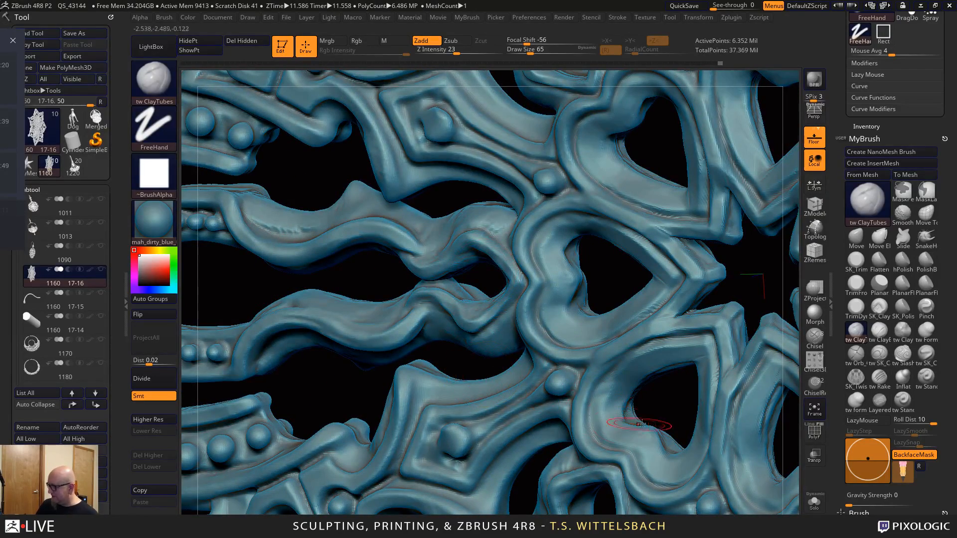
Review the whole ornament and turn radial symmetry back on around the Z axis with a count of 7
ctrl+right_drag(655, 410, 694, 449)
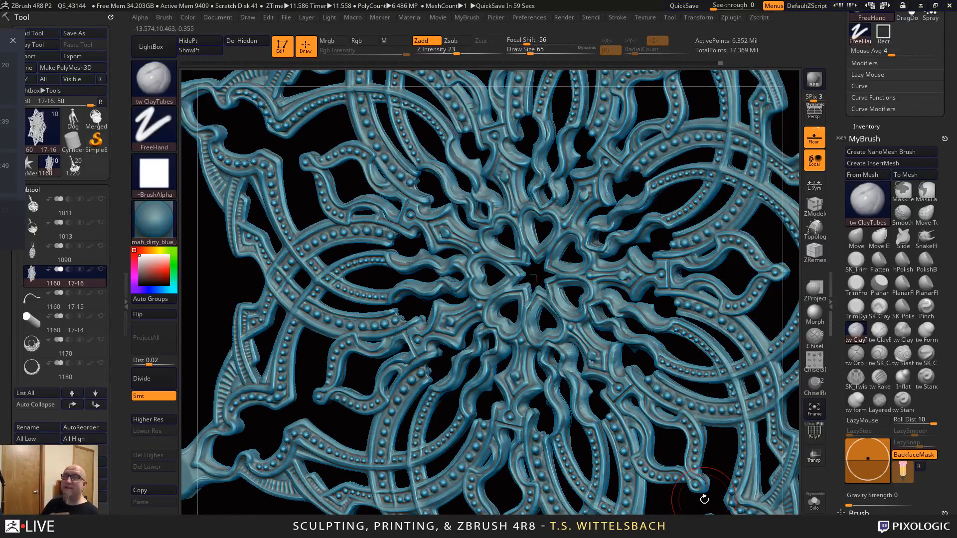
right_drag(721, 453, 699, 461)
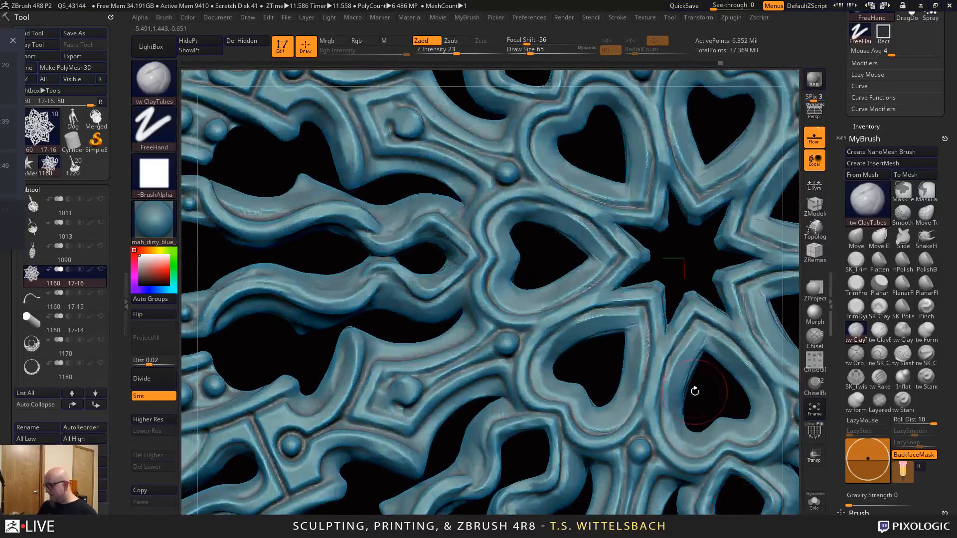
mouse_move(695, 390)
alt+mouse_down()
mouse_move(672, 358)
mouse_move(672, 308)
alt+mouse_up()
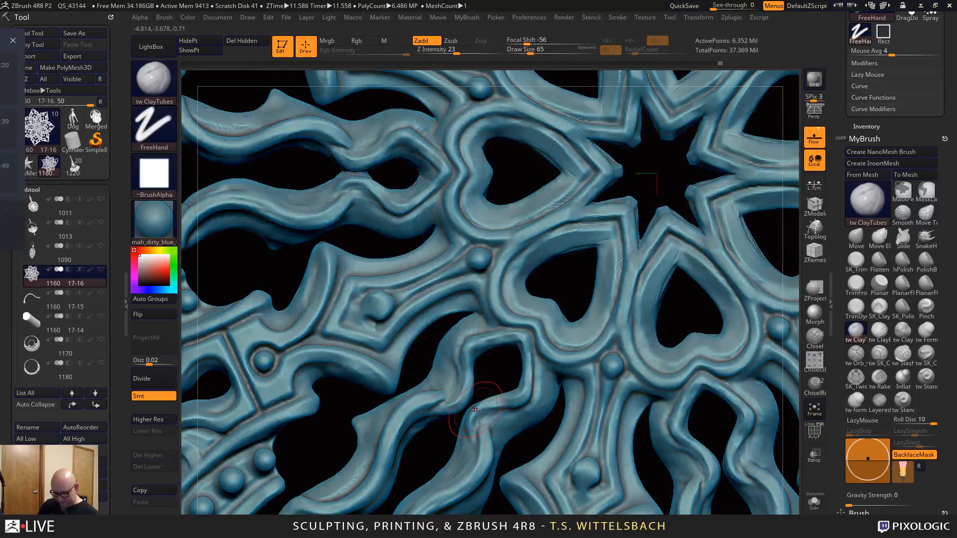
key(x)
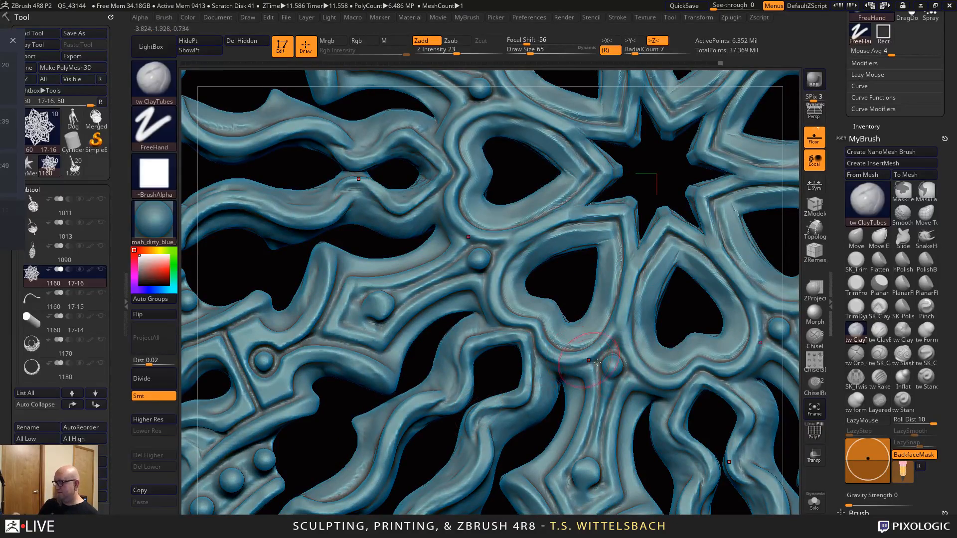
mouse_move(652, 466)
alt+mouse_down()
mouse_move(609, 410)
mouse_move(687, 463)
mouse_move(497, 388)
mouse_move(554, 343)
alt+mouse_up()
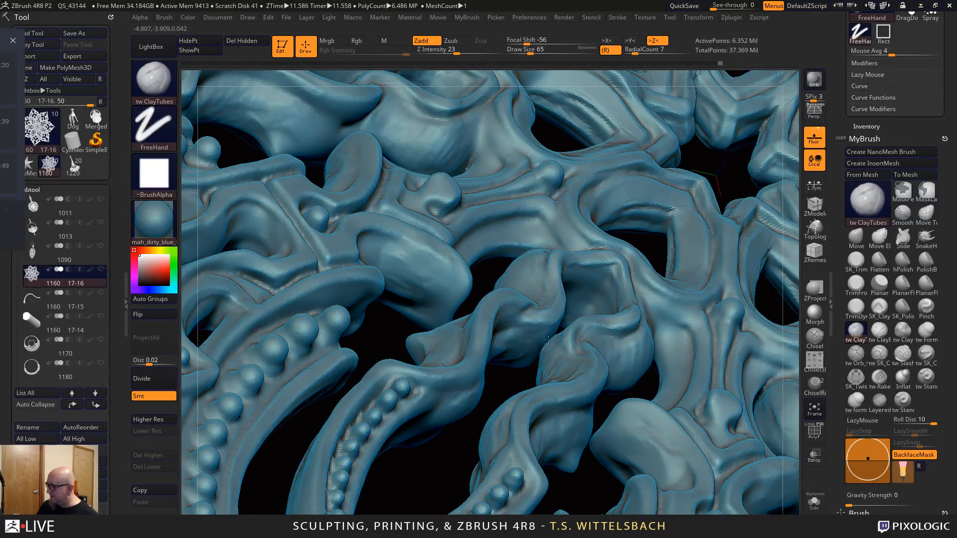
Thicken the side walls of the twisted wavy struts beneath the hearts with ClayTubes under radial symmetry
drag(540, 357, 582, 313)
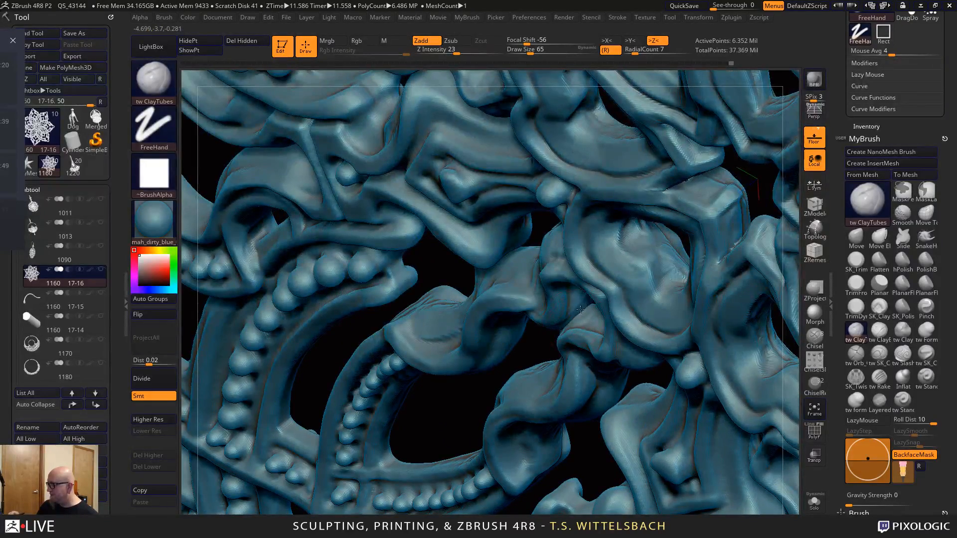
mouse_move(590, 466)
mouse_down()
mouse_move(588, 298)
mouse_move(602, 290)
mouse_move(580, 292)
mouse_move(621, 272)
mouse_move(603, 233)
mouse_up()
mouse_move(711, 184)
mouse_down()
mouse_move(617, 253)
mouse_move(618, 278)
mouse_up()
drag(612, 234, 623, 266)
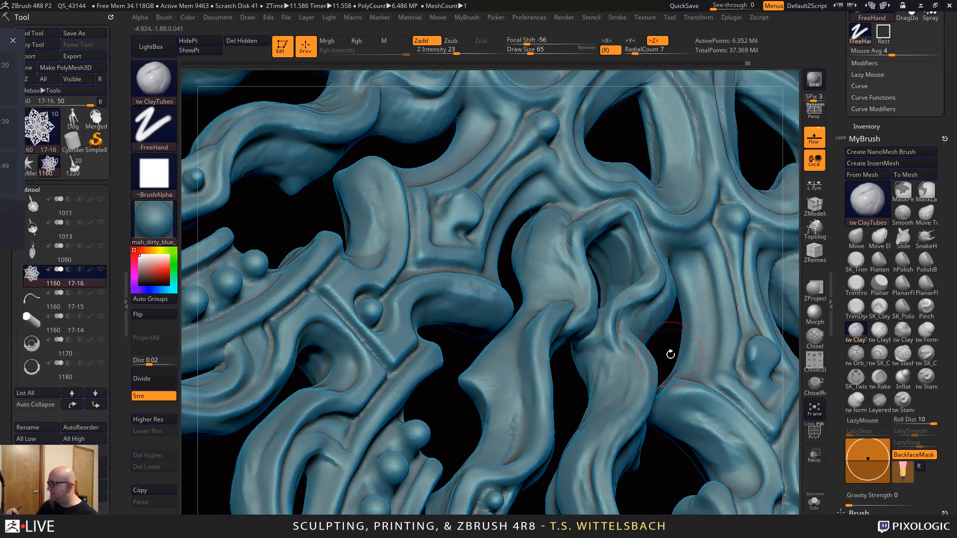
Build up the recessed inner wall of the pointed opening between the wavy struts with ClayTubes
drag(671, 354, 621, 252)
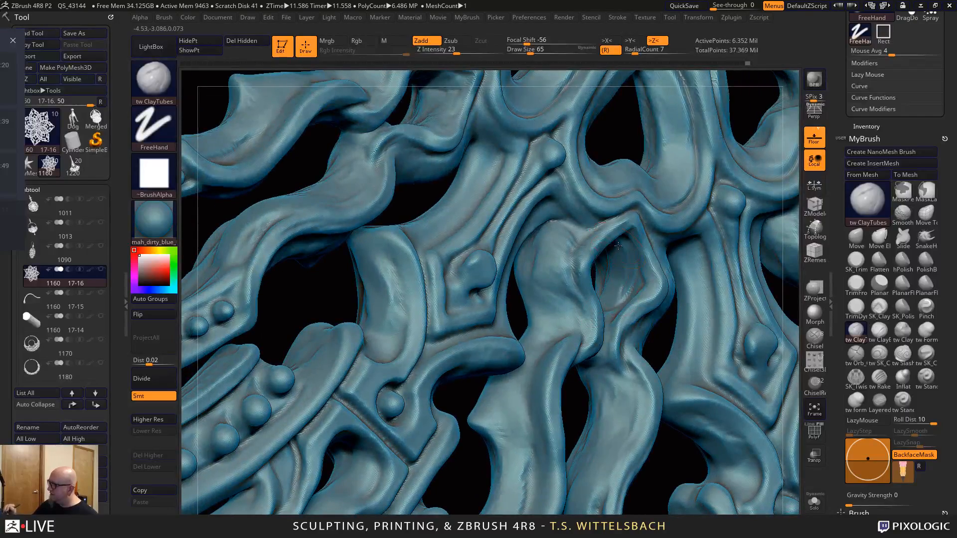
drag(599, 309, 634, 259)
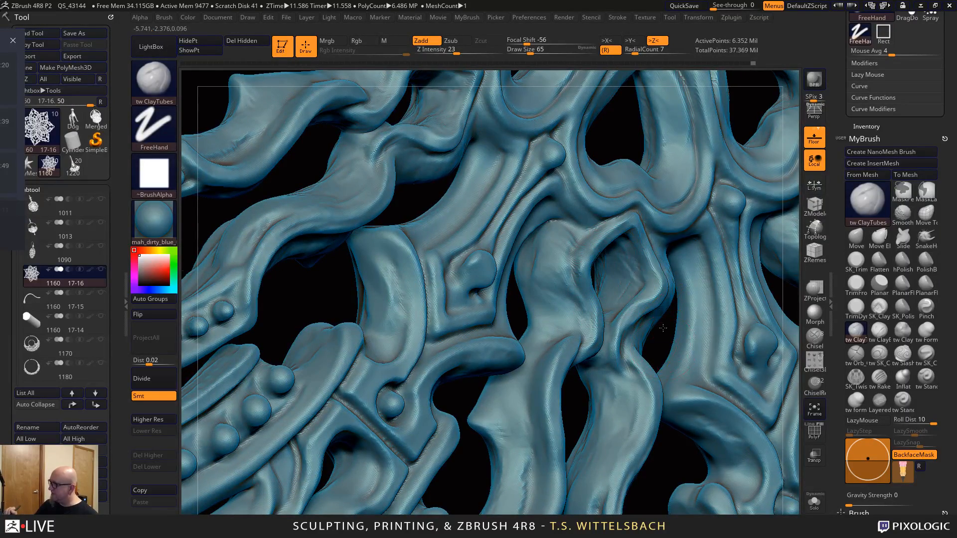
drag(664, 328, 615, 274)
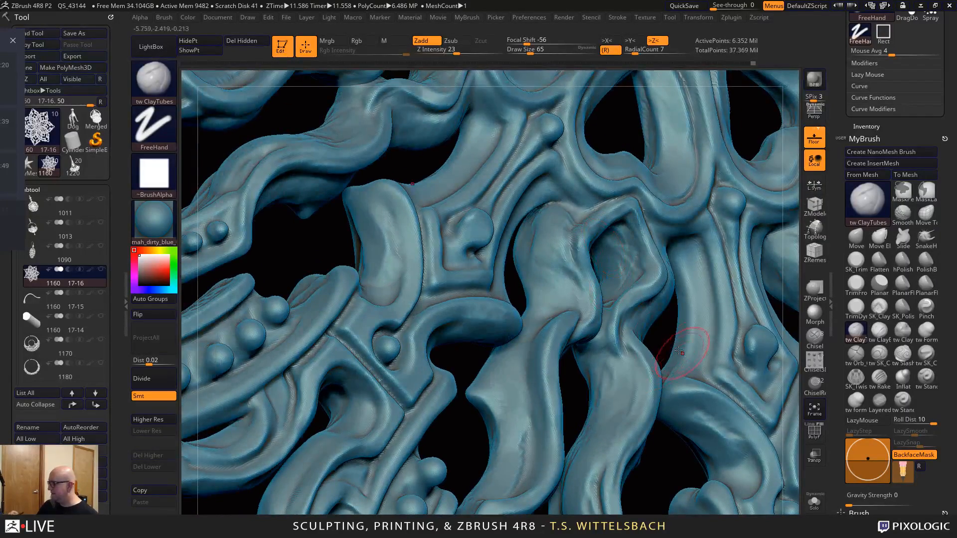
Add clay around the pointed opening's bend, smooth the strut's outer side and check the thickened struts from the front
drag(681, 352, 600, 240)
key(shift)
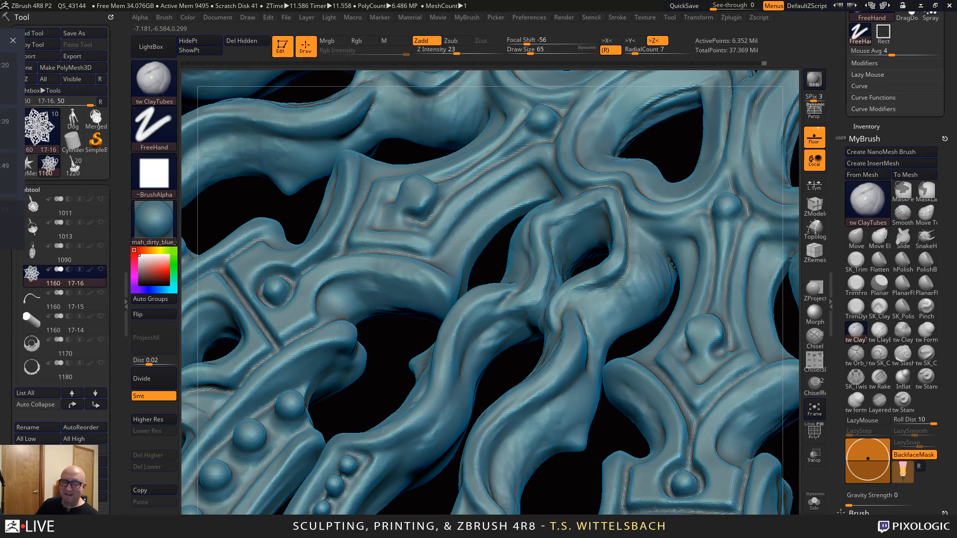
mouse_move(421, 514)
mouse_down()
mouse_move(509, 385)
mouse_move(466, 458)
mouse_move(553, 426)
mouse_up()
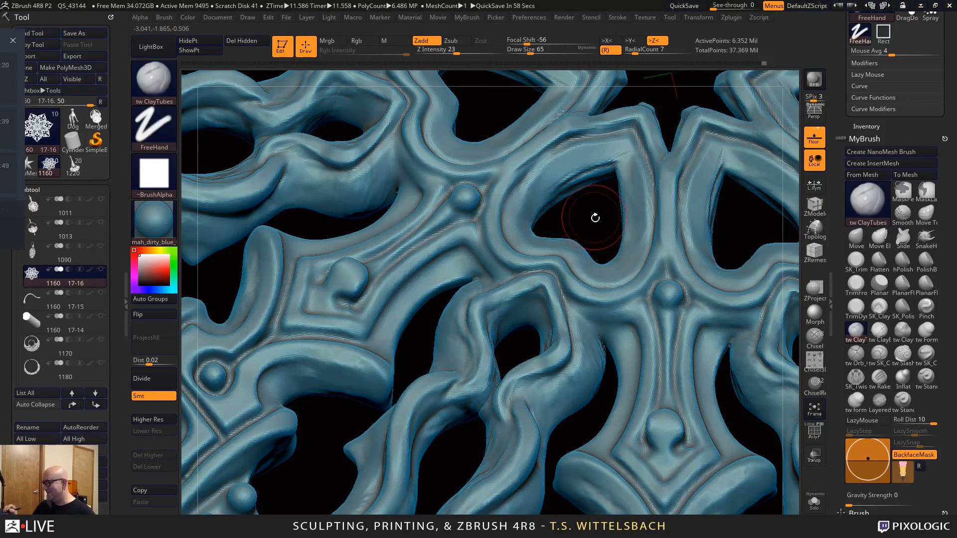
Build up the side walls of the wavy struts and the pointed openings beneath the hearts with ClayTubes, working from several angles
mouse_move(593, 216)
mouse_down()
mouse_move(590, 190)
mouse_move(750, 340)
mouse_move(701, 282)
mouse_up()
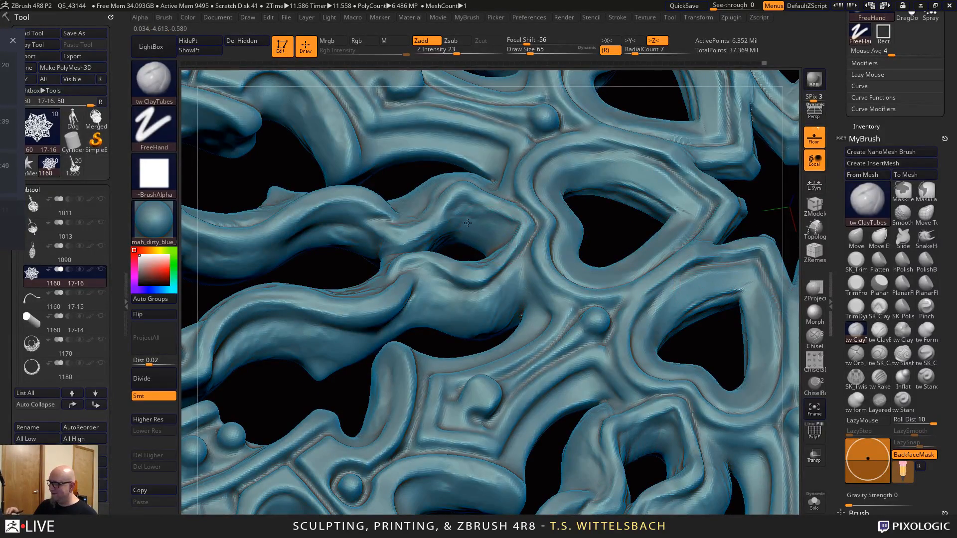
drag(614, 223, 459, 245)
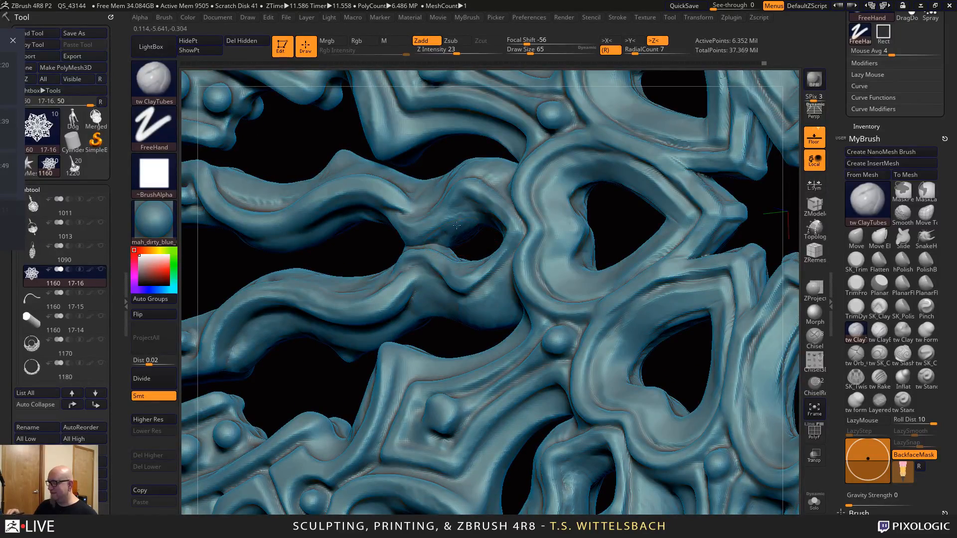
drag(611, 218, 543, 200)
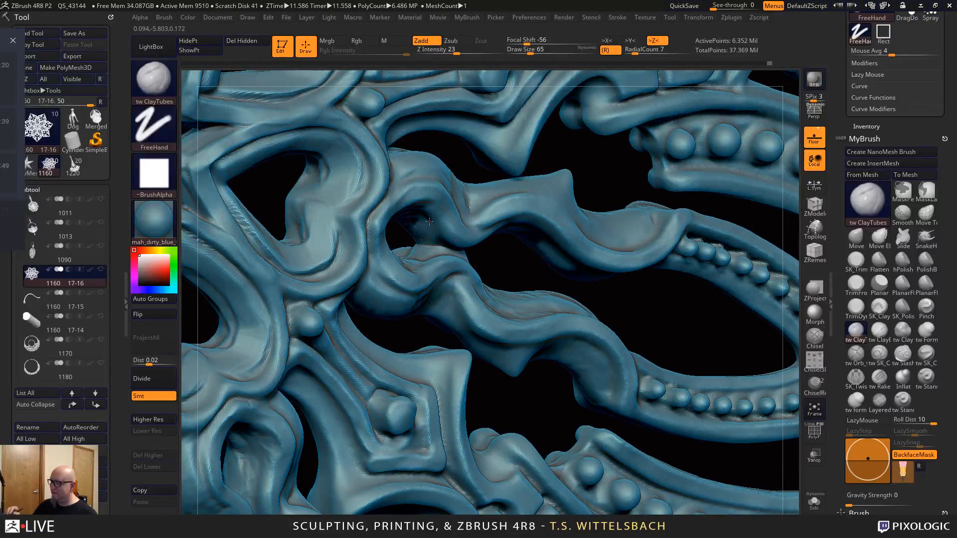
drag(674, 325, 413, 237)
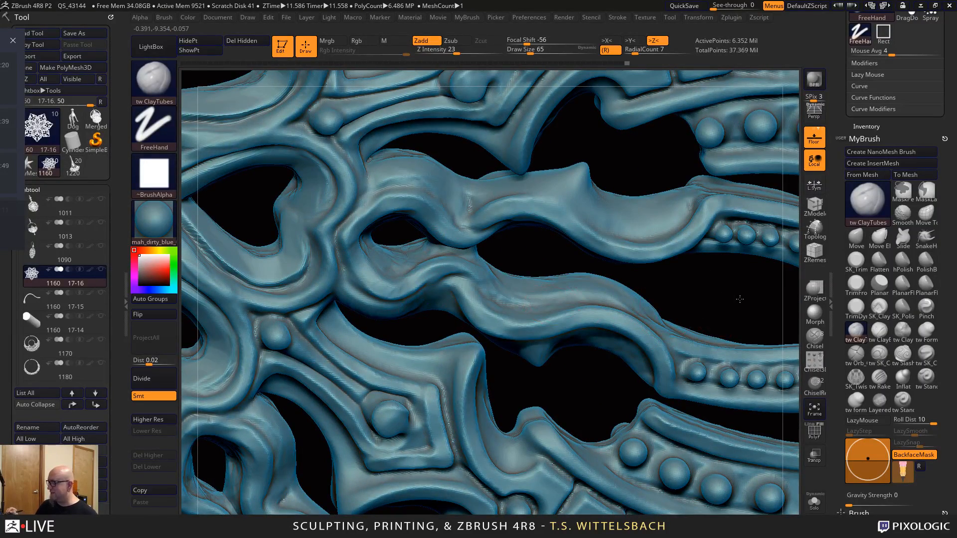
drag(740, 300, 737, 254)
mouse_move(571, 361)
mouse_down()
mouse_move(577, 353)
mouse_move(459, 240)
mouse_up()
mouse_move(596, 511)
alt+mouse_down()
mouse_move(682, 496)
mouse_move(693, 484)
mouse_move(749, 511)
alt+mouse_up()
mouse_move(549, 457)
alt+mouse_down()
mouse_move(591, 433)
mouse_move(634, 357)
mouse_move(440, 308)
mouse_move(443, 324)
mouse_move(482, 314)
alt+mouse_up()
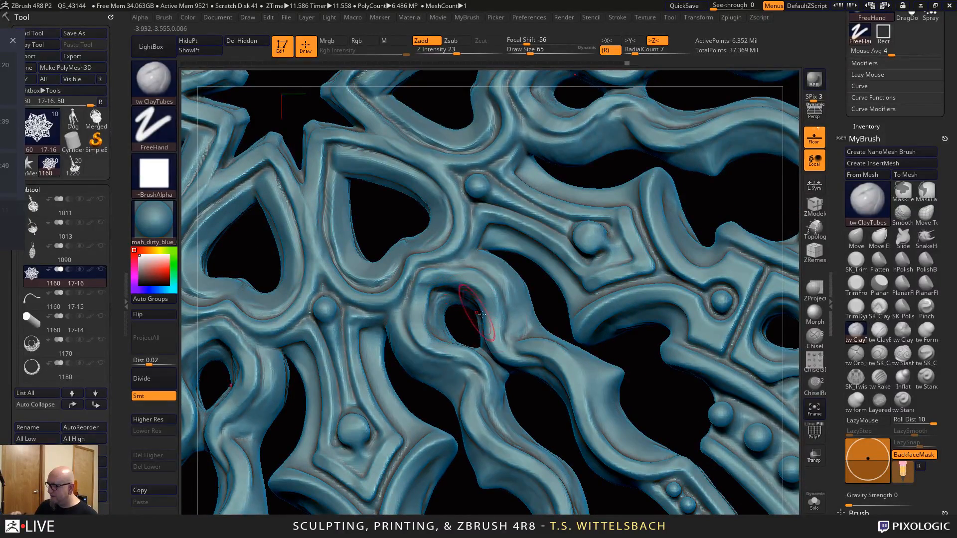
Add clay to the inner edges where the paired wavy struts meet below the pointed opening, and smooth the transitions
mouse_move(550, 419)
mouse_down()
mouse_move(471, 312)
mouse_move(468, 335)
mouse_up()
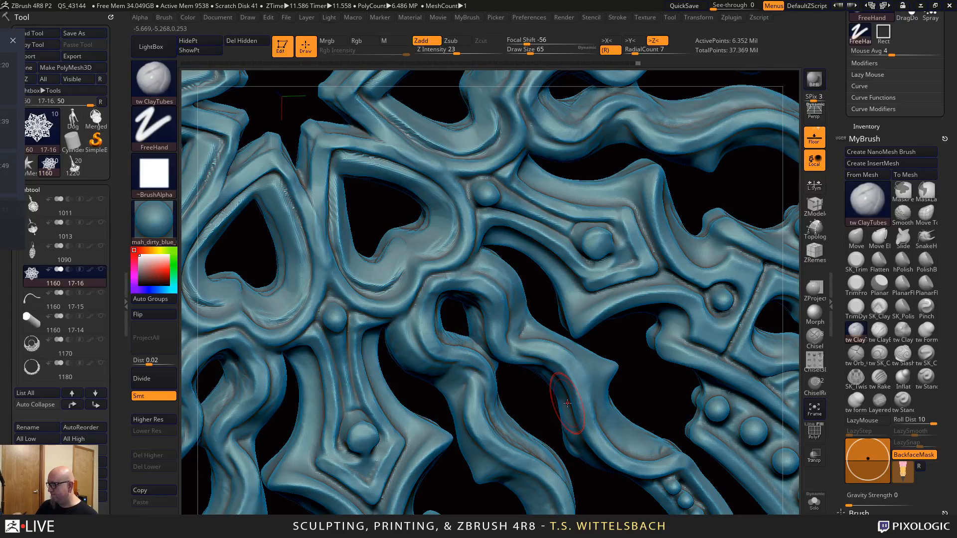
key(ctrl)
drag(650, 410, 619, 349)
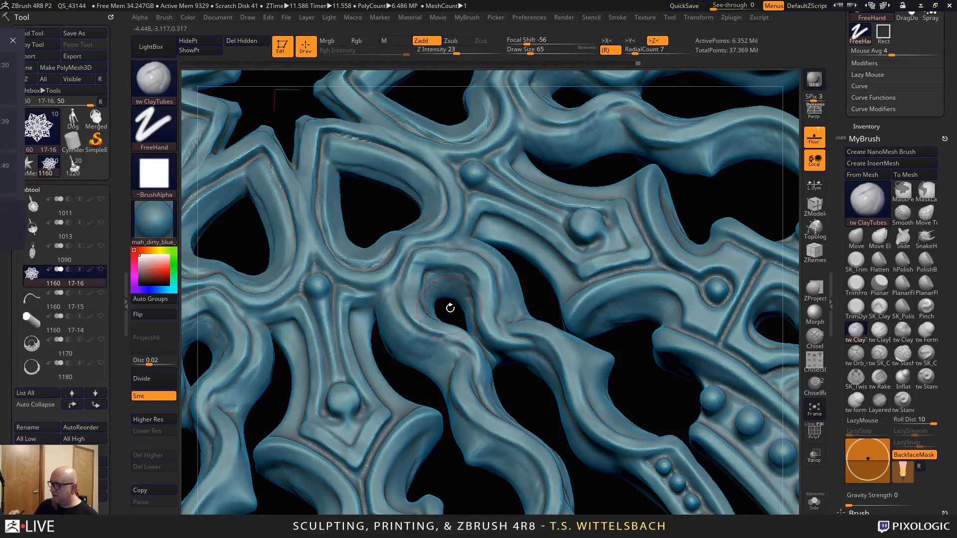
mouse_move(449, 309)
mouse_down()
mouse_move(514, 229)
mouse_move(484, 325)
mouse_up()
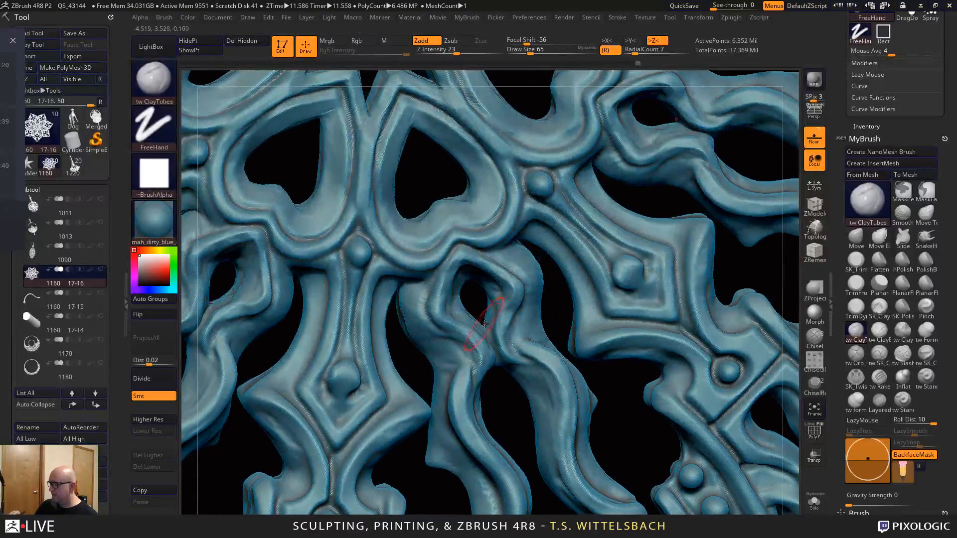
drag(466, 278, 485, 316)
key(shift)
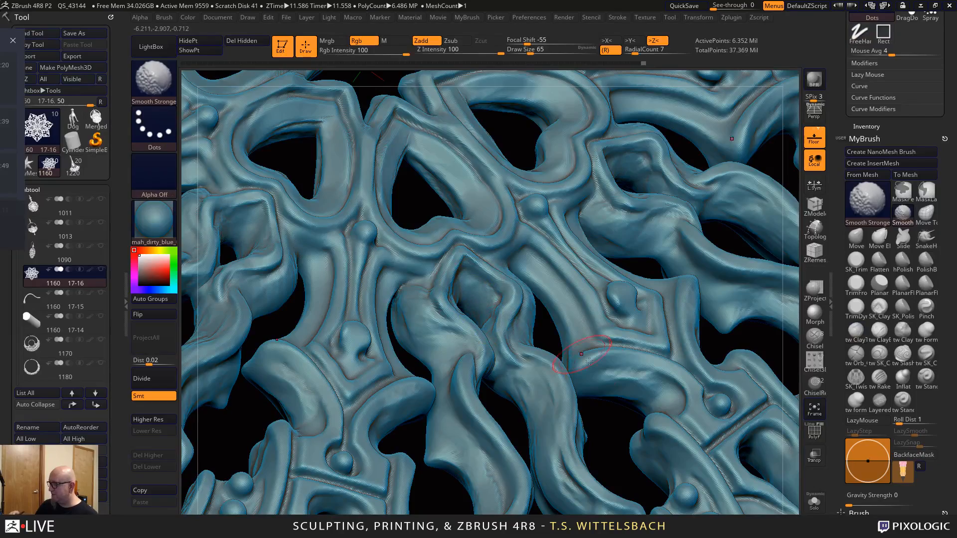
Check the whole ornament and remesh it with DynaMesh
mouse_move(589, 361)
alt+mouse_down()
mouse_move(761, 421)
mouse_move(759, 434)
alt+mouse_up()
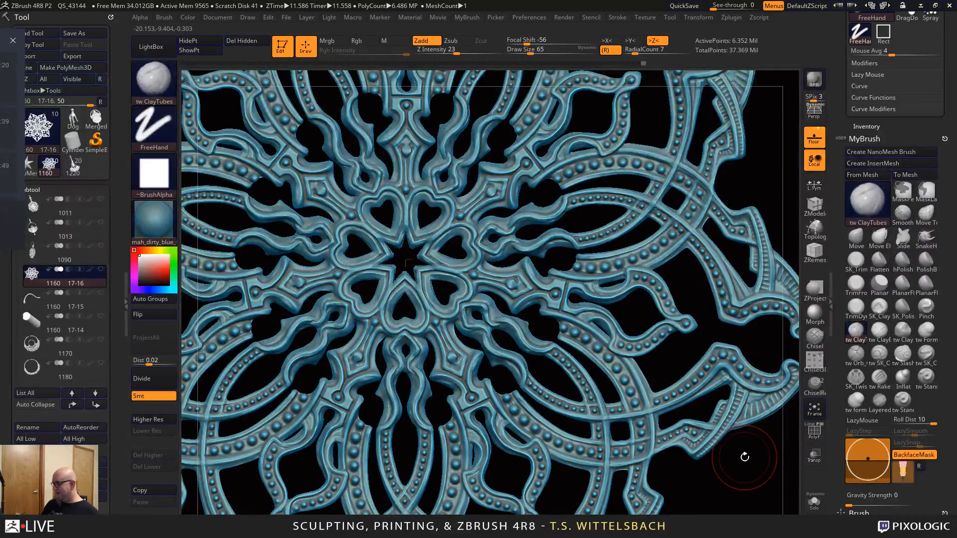
key(ctrl)
ctrl+drag(762, 472, 732, 515)
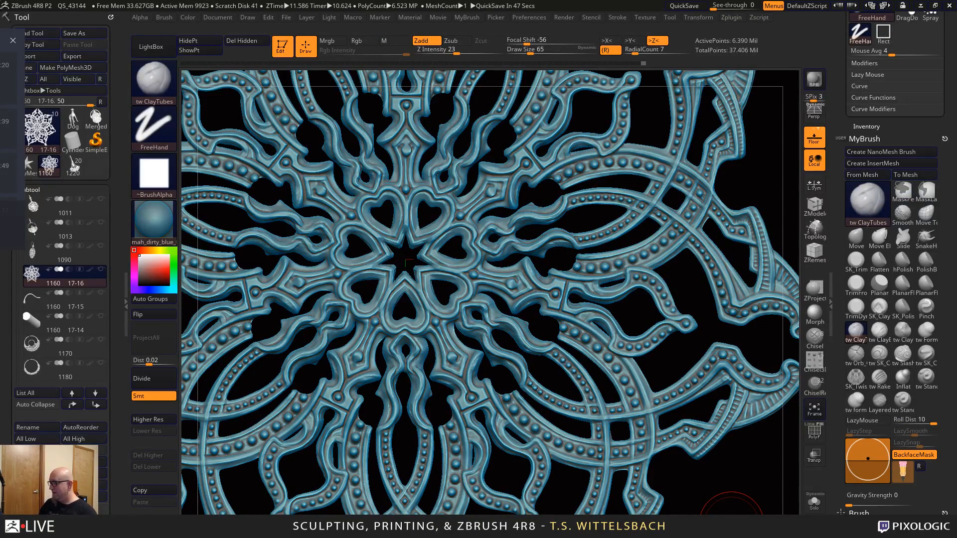
Reduce the ClayTubes draw size to 23 and add clay to the small curls beneath the beaded pointed petal
alt+drag(733, 483, 746, 512)
alt+drag(786, 402, 684, 434)
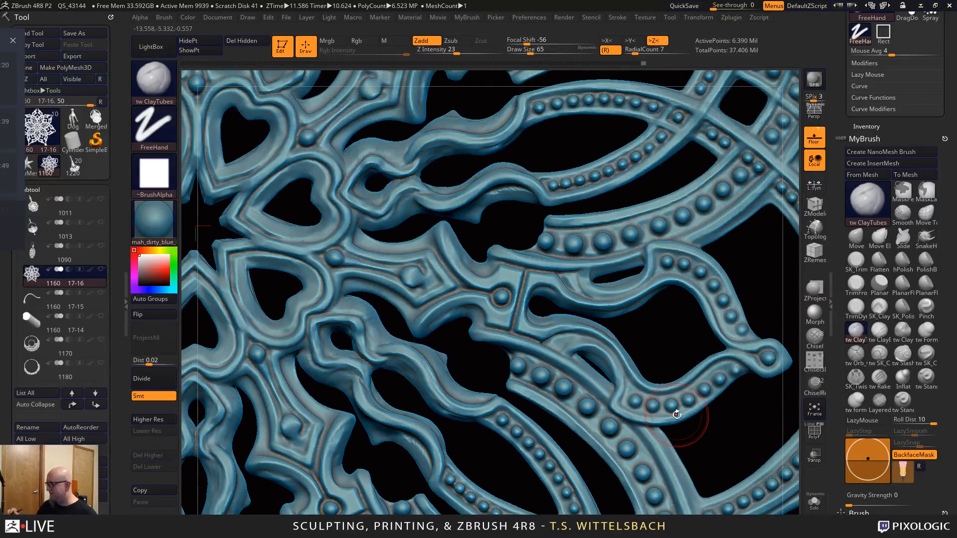
drag(651, 331, 591, 288)
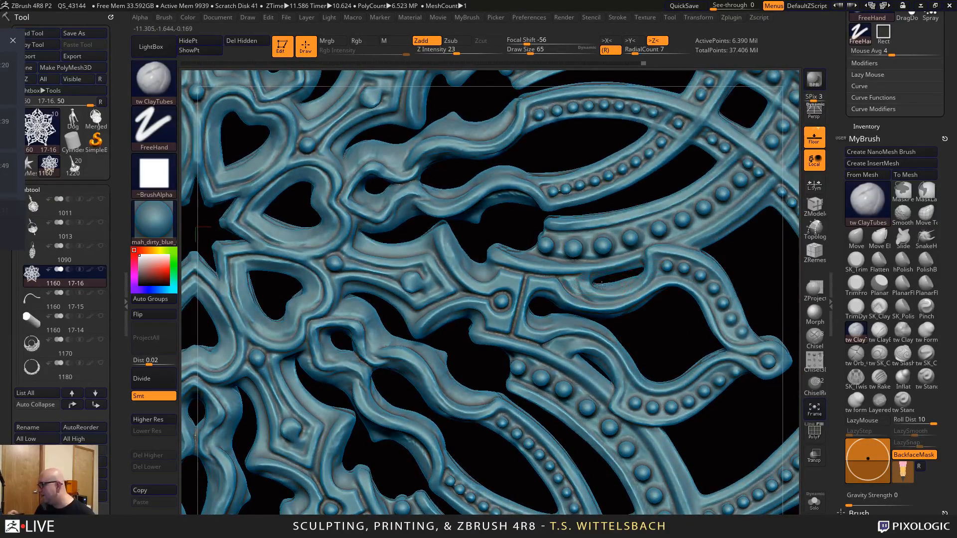
mouse_move(659, 327)
mouse_down()
mouse_move(685, 499)
mouse_move(622, 259)
mouse_up()
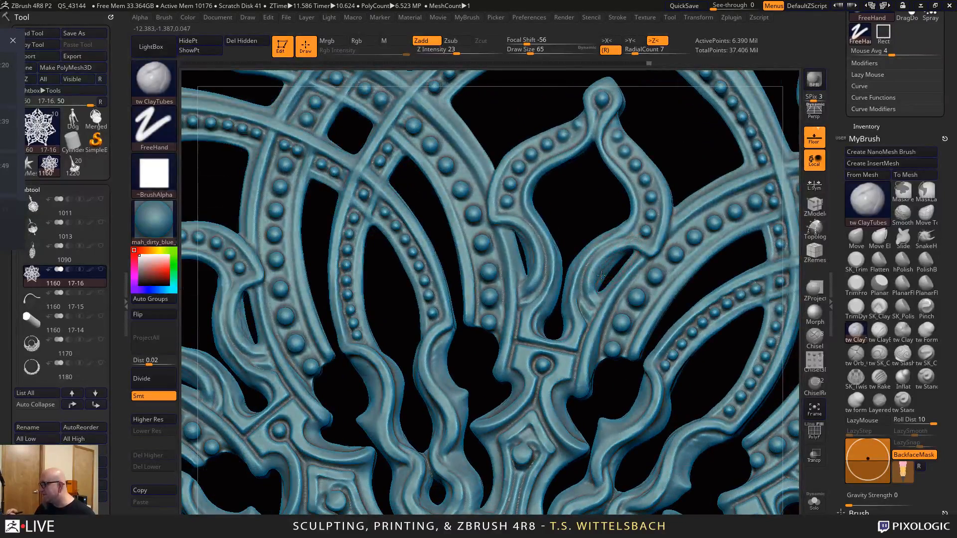
key(space)
click(703, 266)
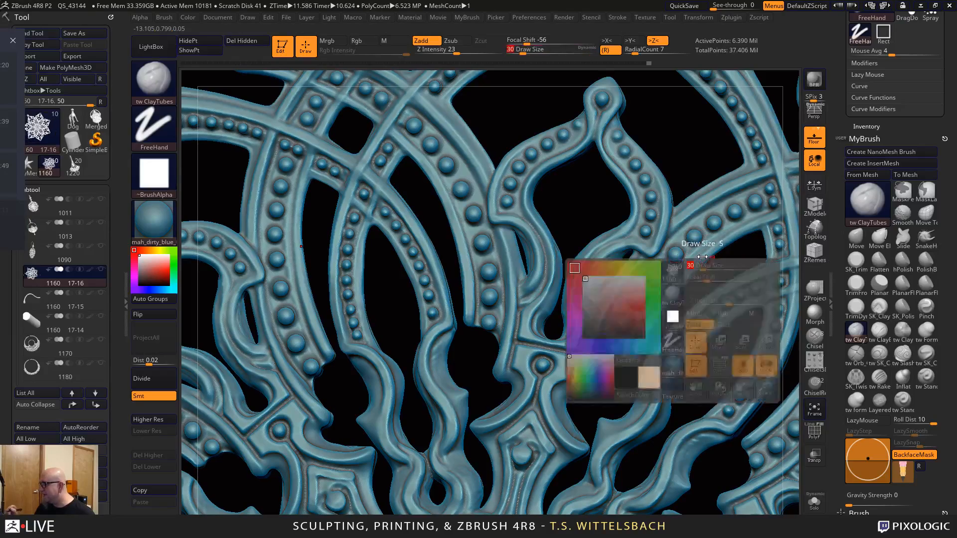
key(space)
click(630, 245)
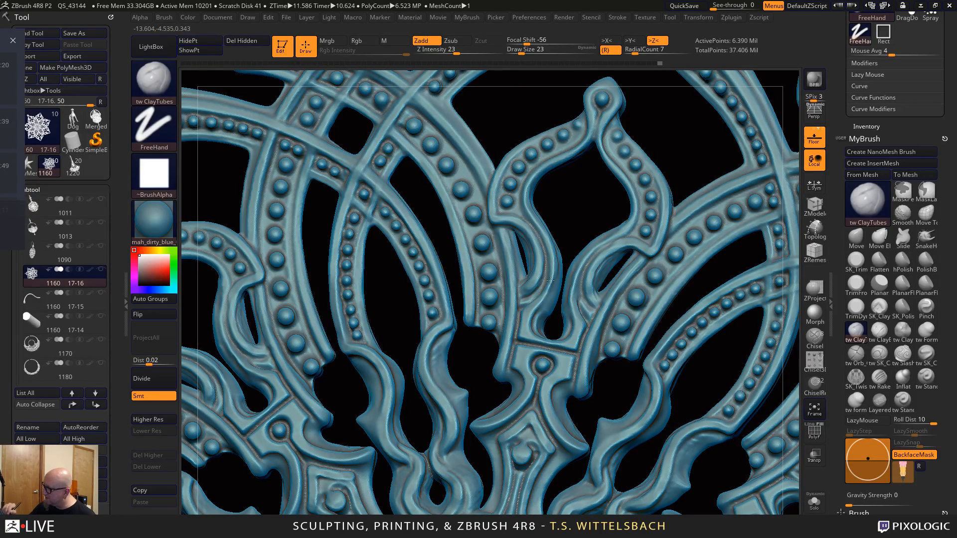
Review the whole ornament and measure the strut width at the base of the beaded pointed petal with the Transpose line
drag(608, 403, 618, 384)
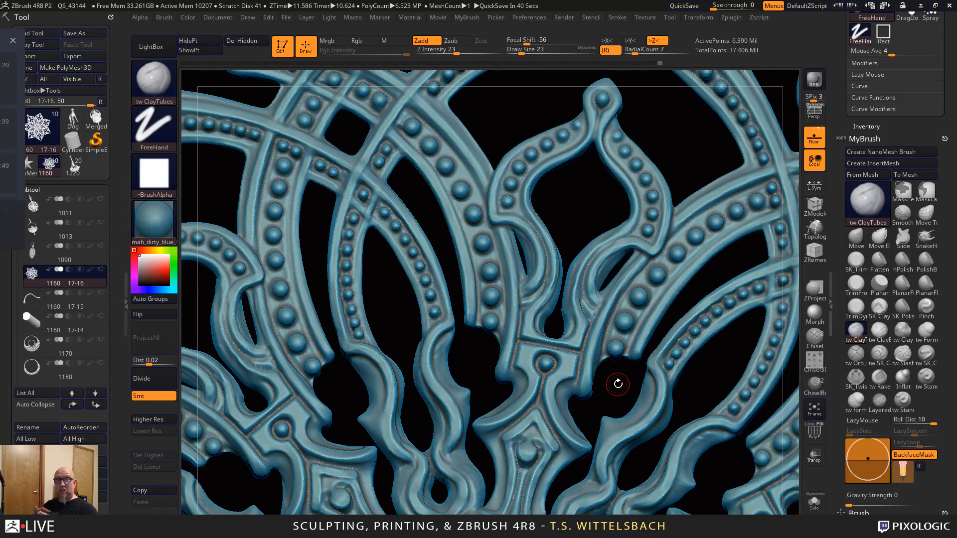
alt+drag(716, 370, 708, 477)
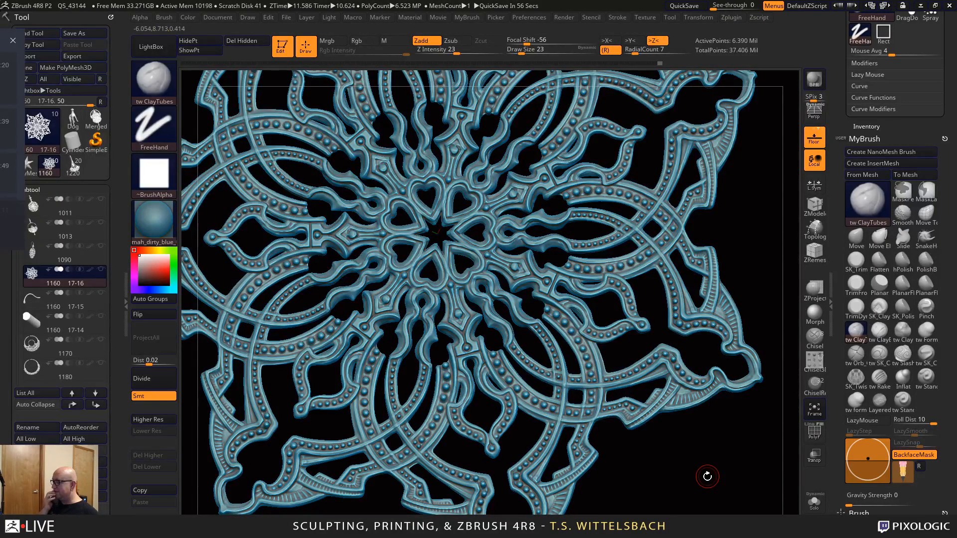
alt+drag(737, 207, 688, 210)
drag(690, 294, 705, 241)
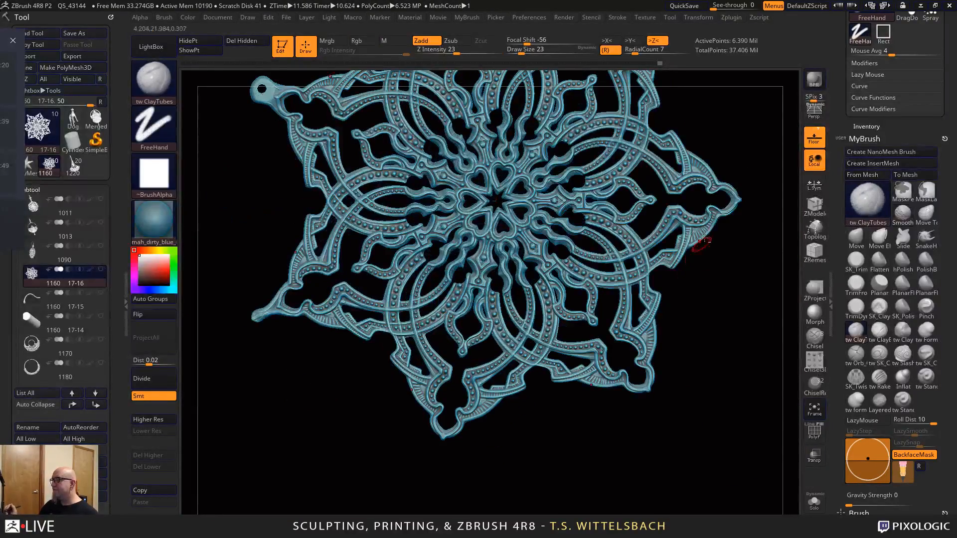
mouse_move(719, 302)
alt+mouse_down()
mouse_move(641, 374)
mouse_move(714, 508)
mouse_move(611, 331)
alt+mouse_up()
key(w)
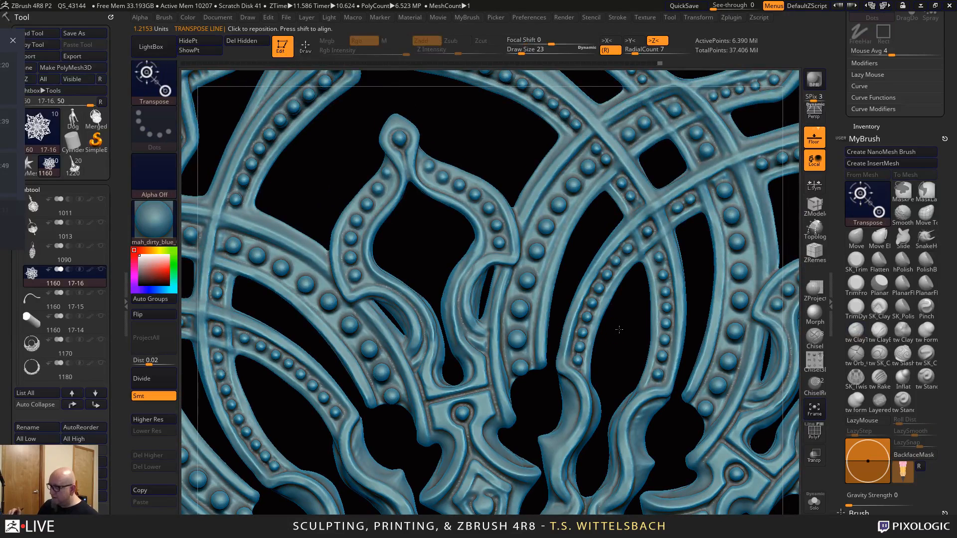
drag(446, 289, 514, 291)
drag(422, 302, 399, 321)
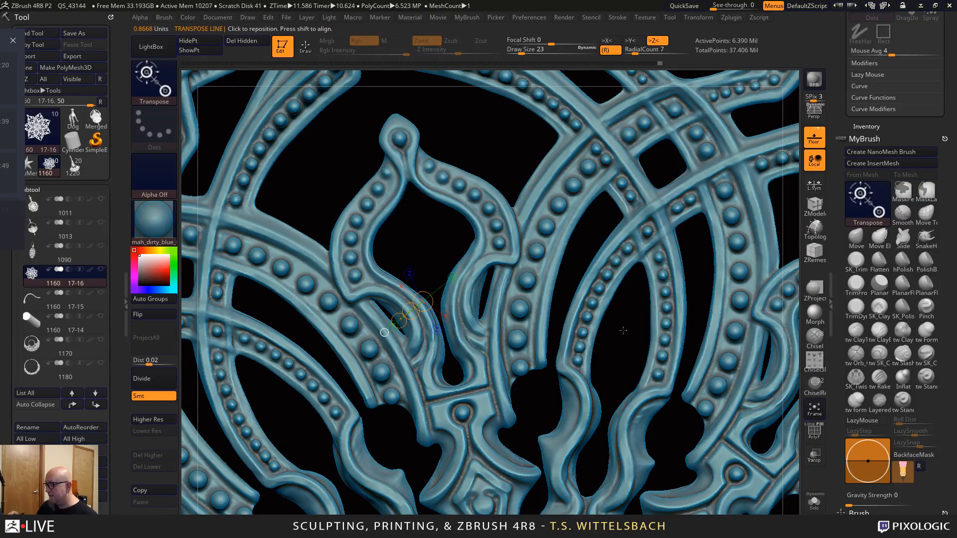
drag(623, 331, 621, 366)
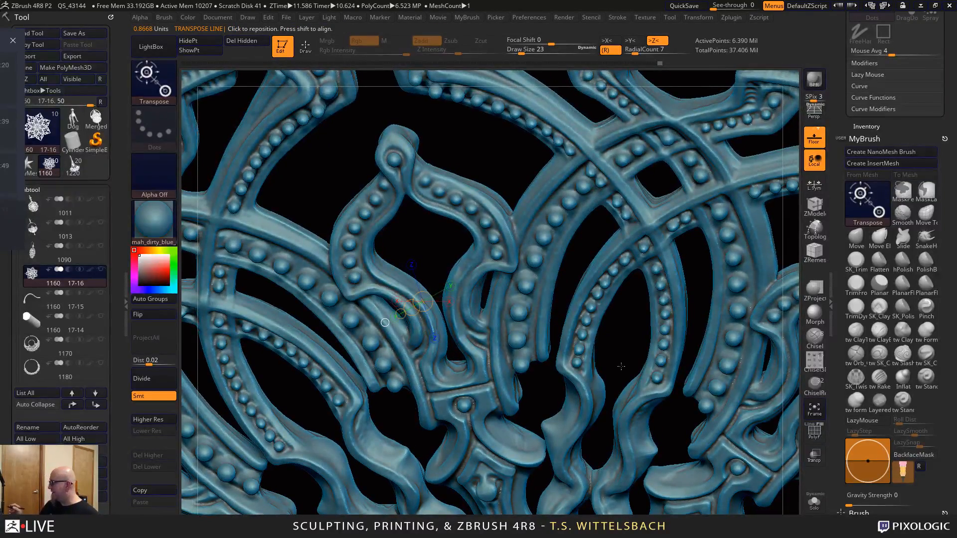
Return to ClayTubes, raise the draw size to 34 and thicken the inner side wall at the beaded petal's base
click(854, 330)
drag(621, 333, 620, 379)
mouse_move(569, 282)
mouse_down()
mouse_move(623, 295)
mouse_move(626, 419)
mouse_up()
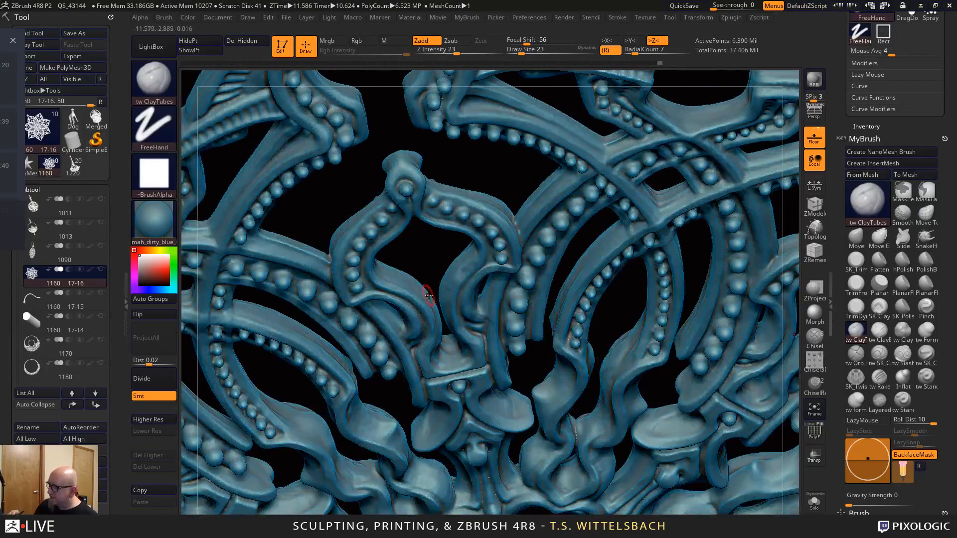
key(space)
drag(429, 274, 433, 274)
mouse_move(440, 262)
mouse_down()
mouse_move(433, 300)
mouse_move(417, 295)
mouse_move(441, 308)
mouse_up()
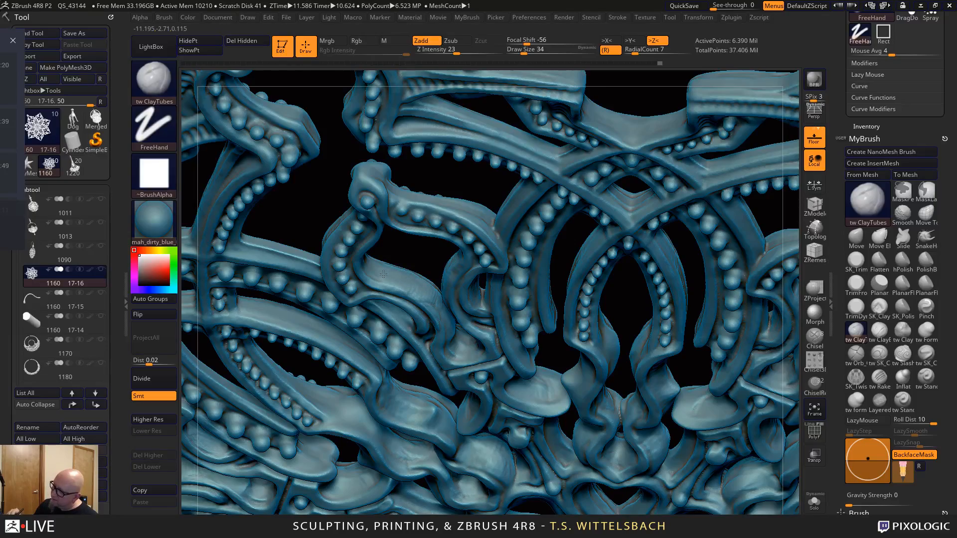
drag(383, 274, 439, 276)
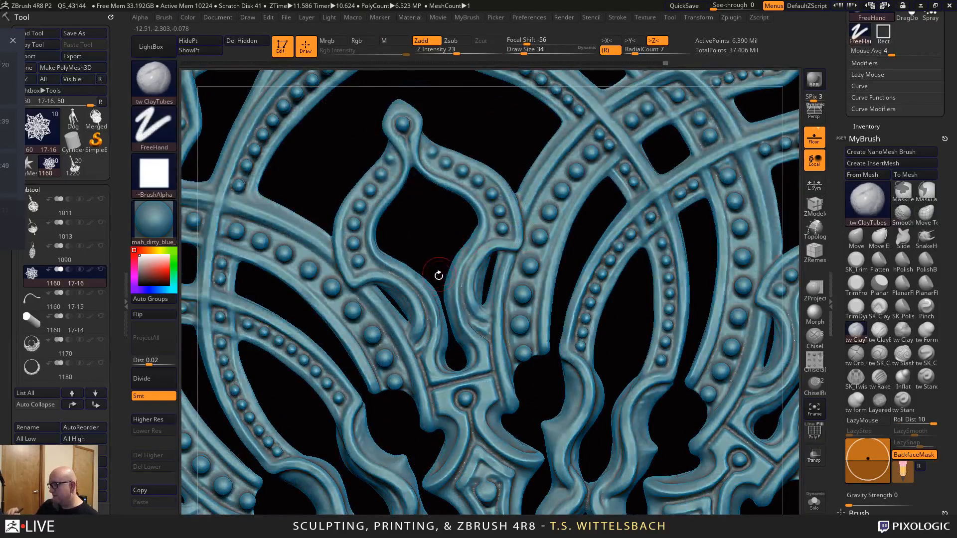
Build up and smooth both inner side walls of the beaded pointed petal, checking them from the front and at steep angles
drag(438, 220, 434, 289)
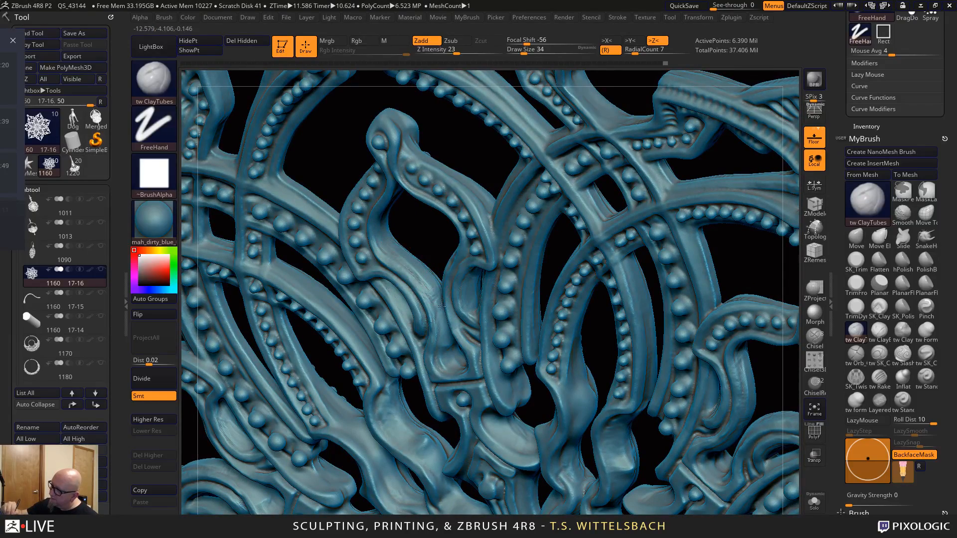
key(shift)
shift+drag(431, 235, 442, 189)
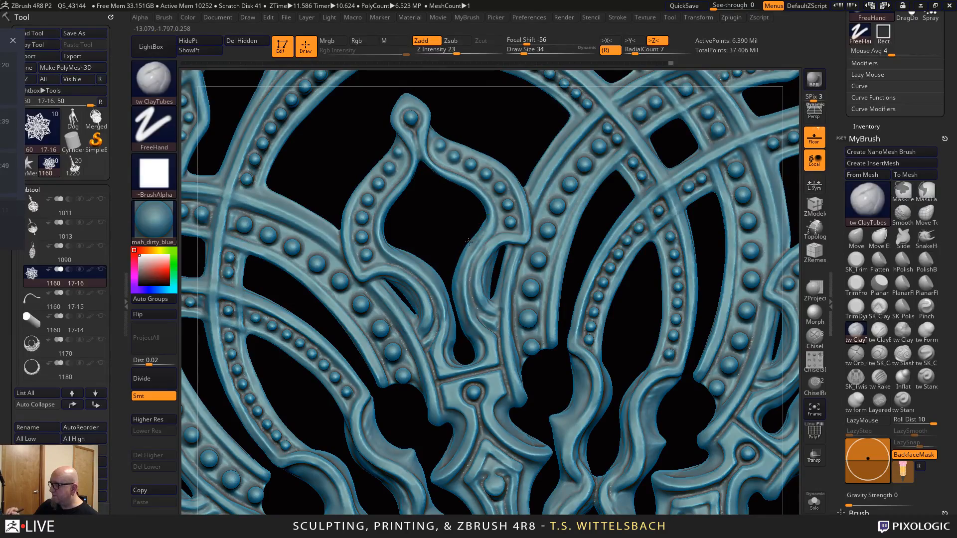
drag(476, 208, 471, 217)
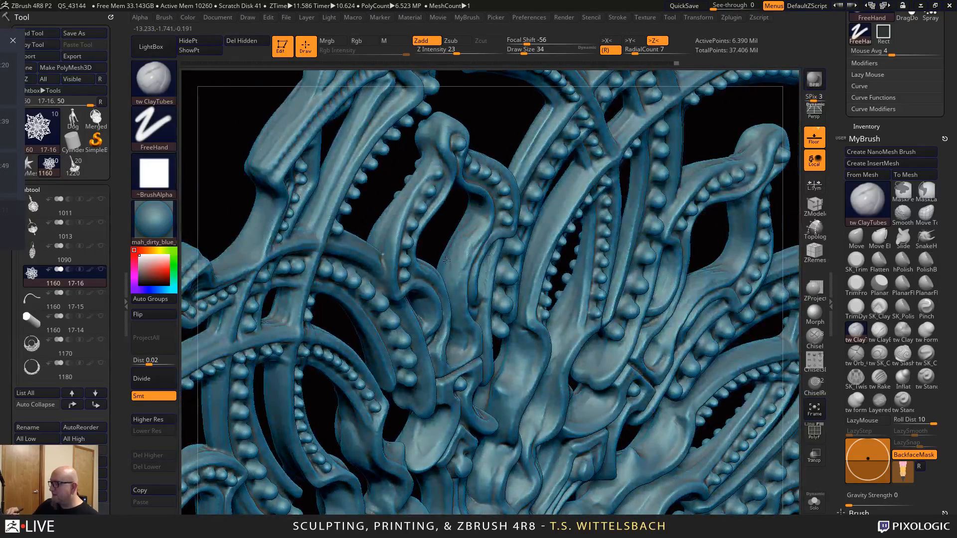
key(shift)
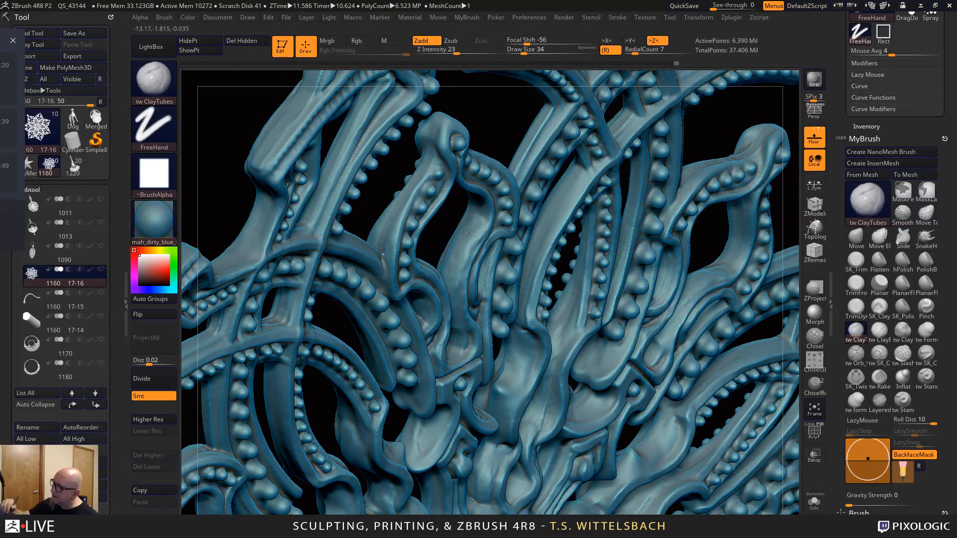
drag(502, 118, 409, 259)
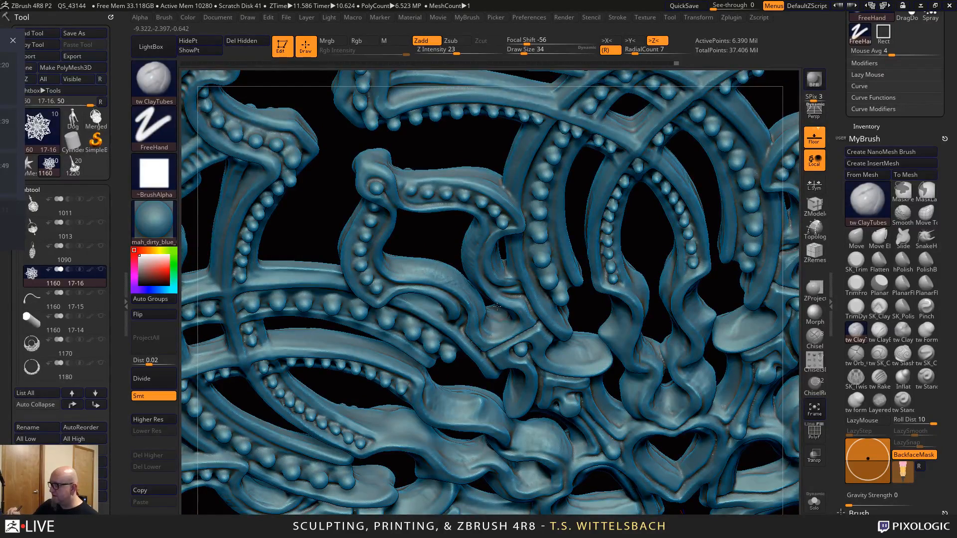
drag(646, 235, 644, 178)
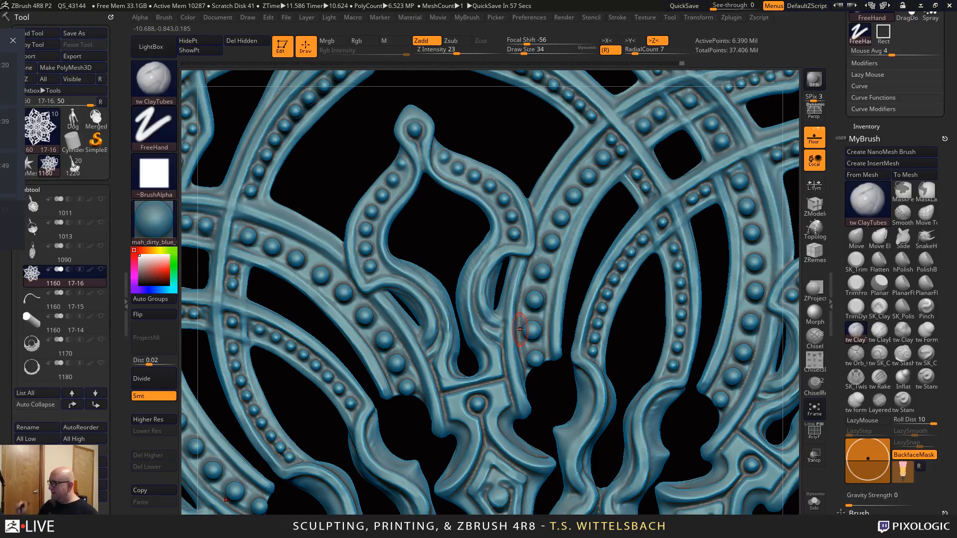
Check the whole ornament and merge the 17-15 and 17-14 subtools into the 17-16 ornament
alt+drag(631, 330, 588, 263)
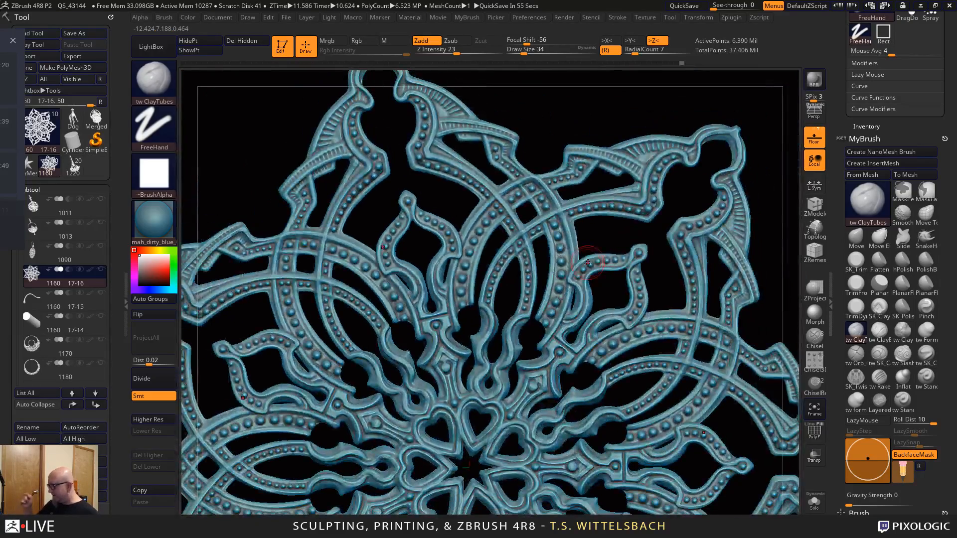
alt+drag(776, 290, 698, 168)
alt+drag(708, 506, 648, 401)
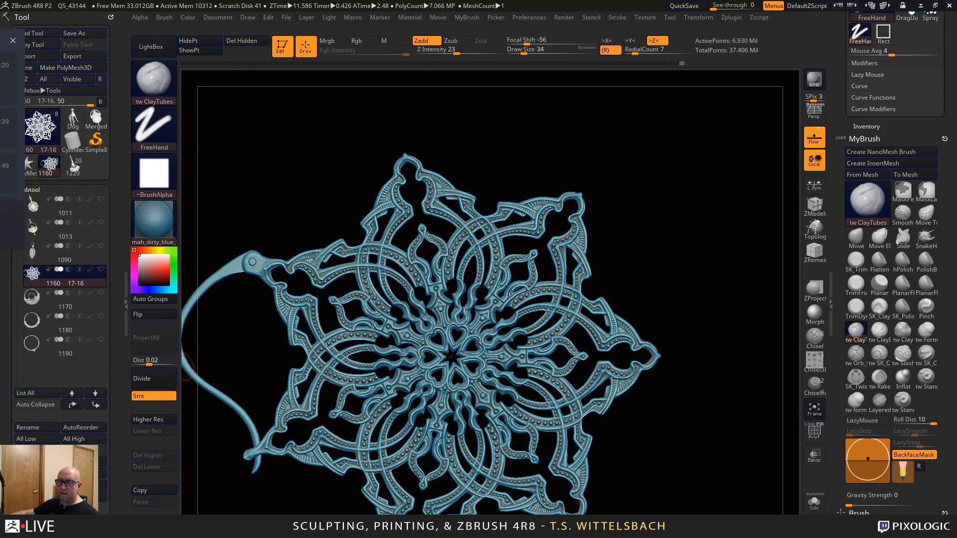
Switch to subtool 1170 and examine its lace-like openwork crescent from both sides
click(83, 305)
alt+drag(473, 377, 384, 380)
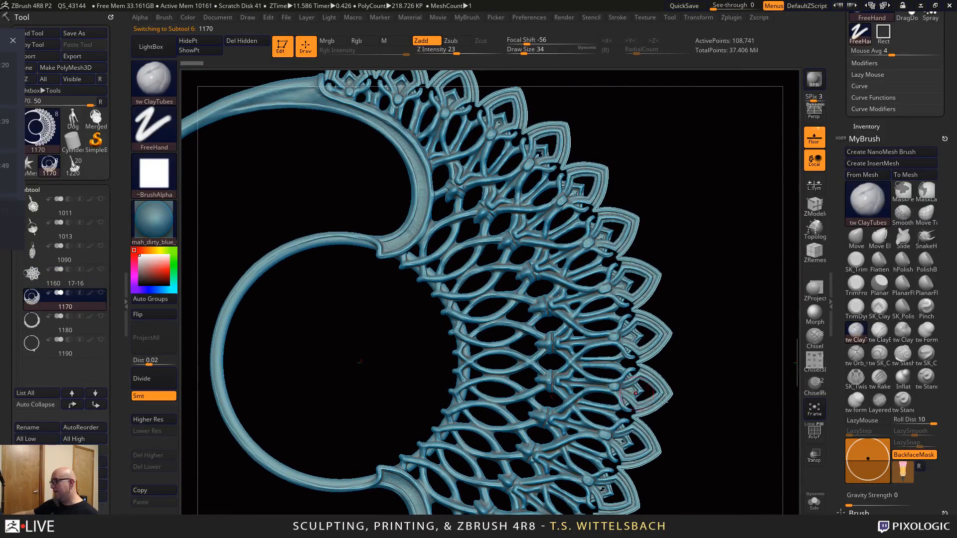
drag(718, 422, 842, 416)
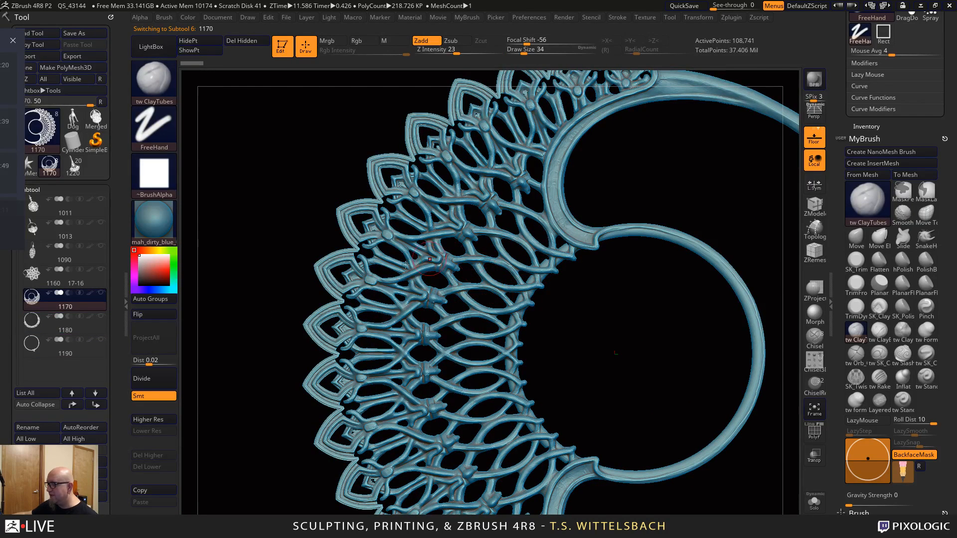
Switch to subtool 1180, raise its mesh resolution and examine the pointed petals along the collar's lace edge
click(58, 333)
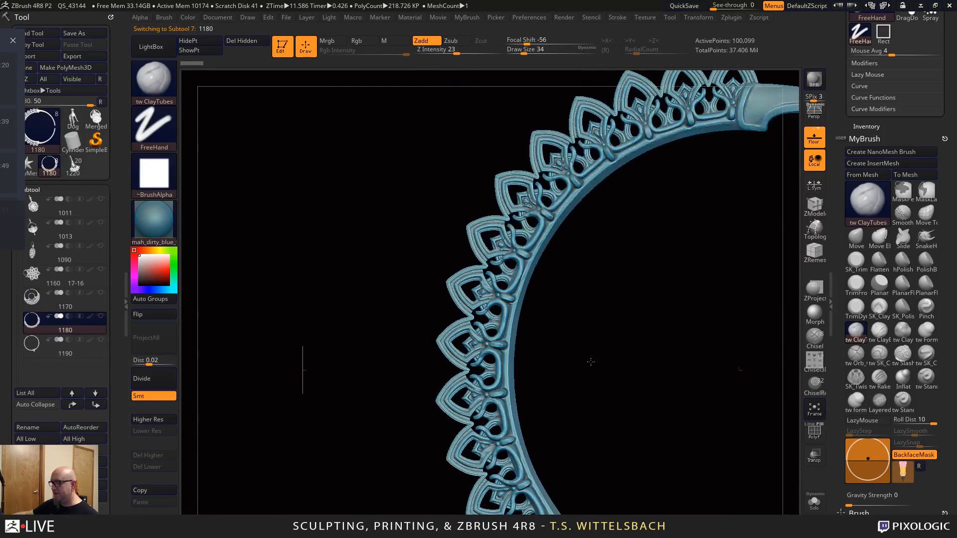
drag(591, 362, 40, 332)
alt+drag(410, 379, 492, 358)
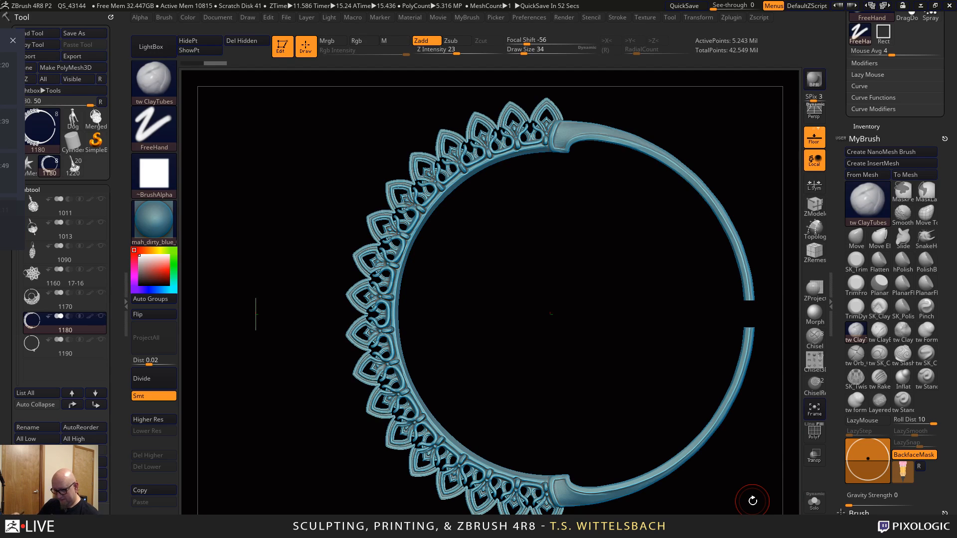
alt+drag(562, 322, 609, 510)
alt+drag(487, 303, 749, 510)
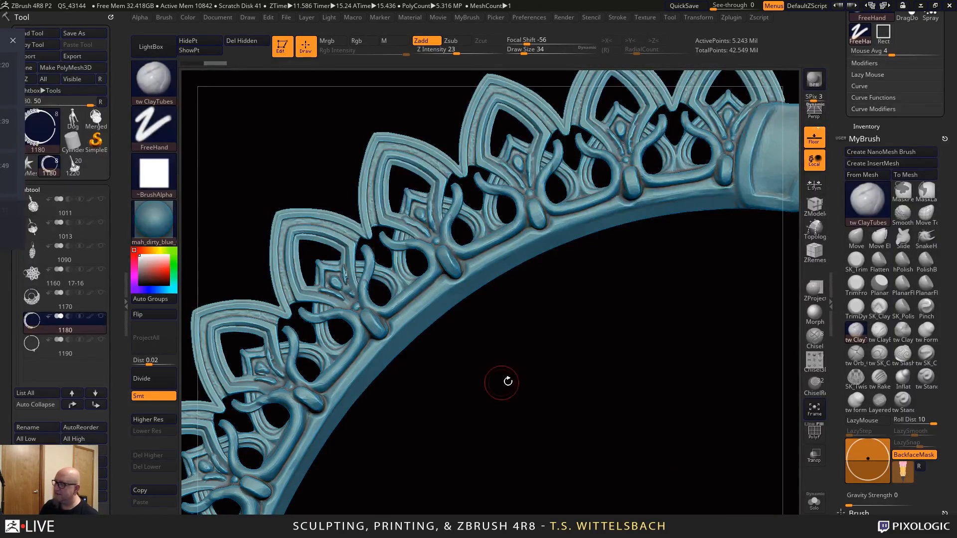
drag(502, 384, 592, 272)
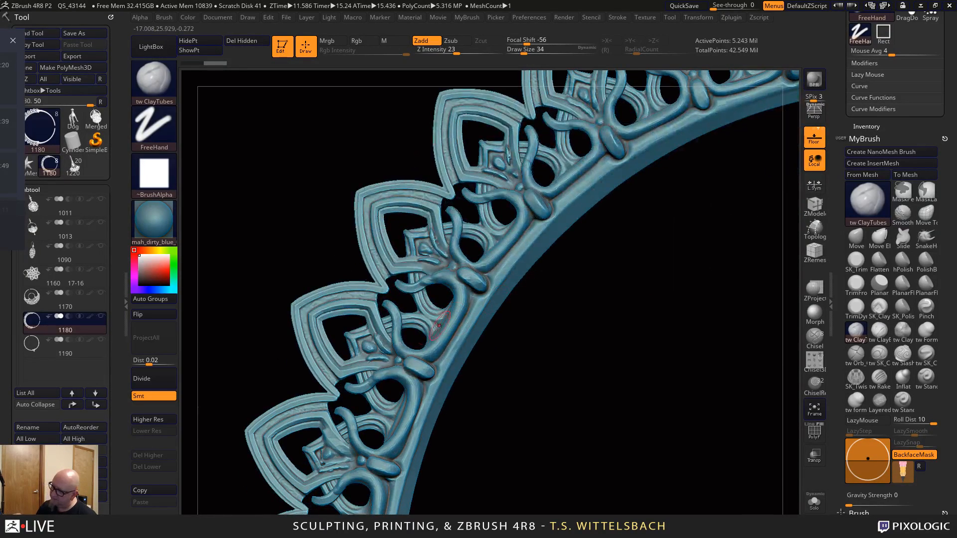
Smooth rough spots on the petals and looping struts along the side of the lace collar
key(shift)
shift+drag(330, 466, 335, 464)
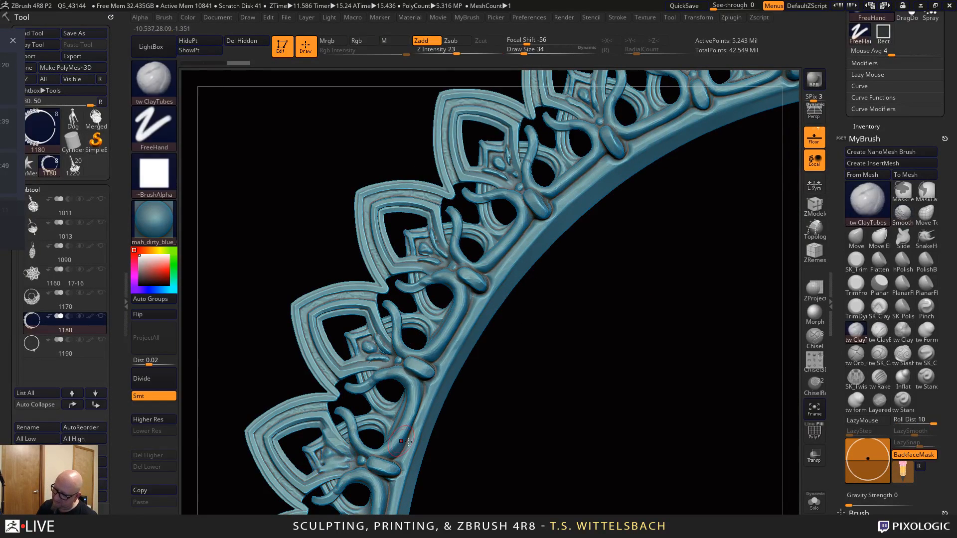
mouse_move(459, 440)
alt+mouse_down()
mouse_move(643, 357)
mouse_move(649, 338)
alt+mouse_up()
alt+drag(668, 384, 622, 246)
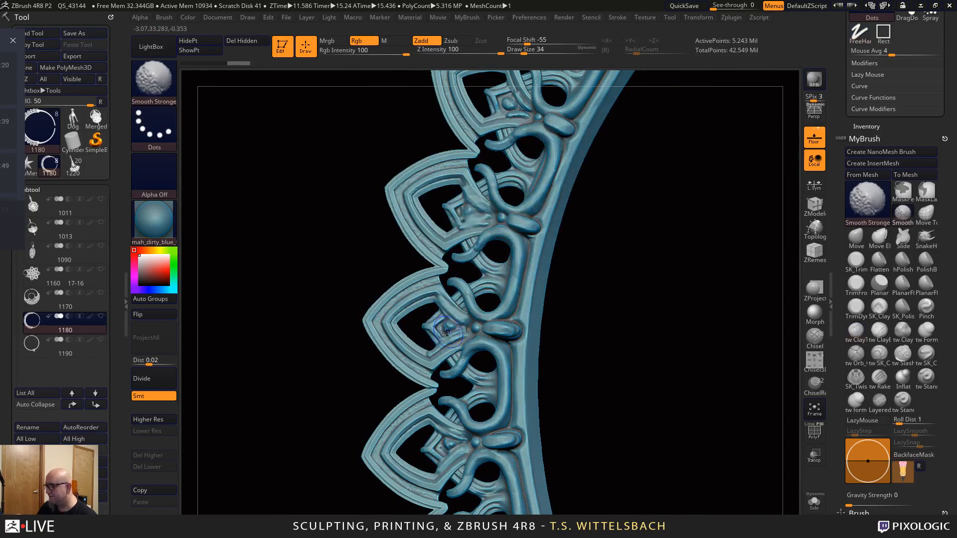
drag(585, 344, 577, 248)
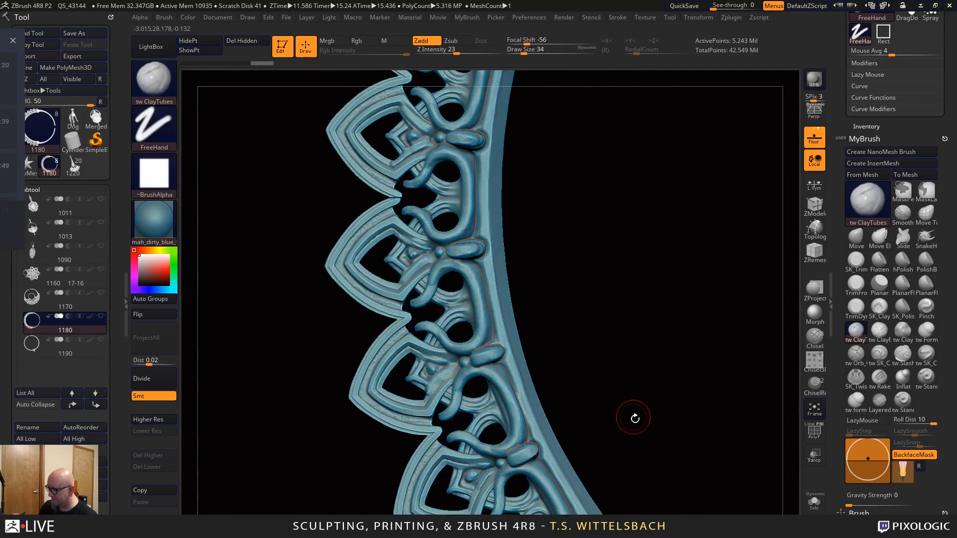
drag(633, 417, 694, 474)
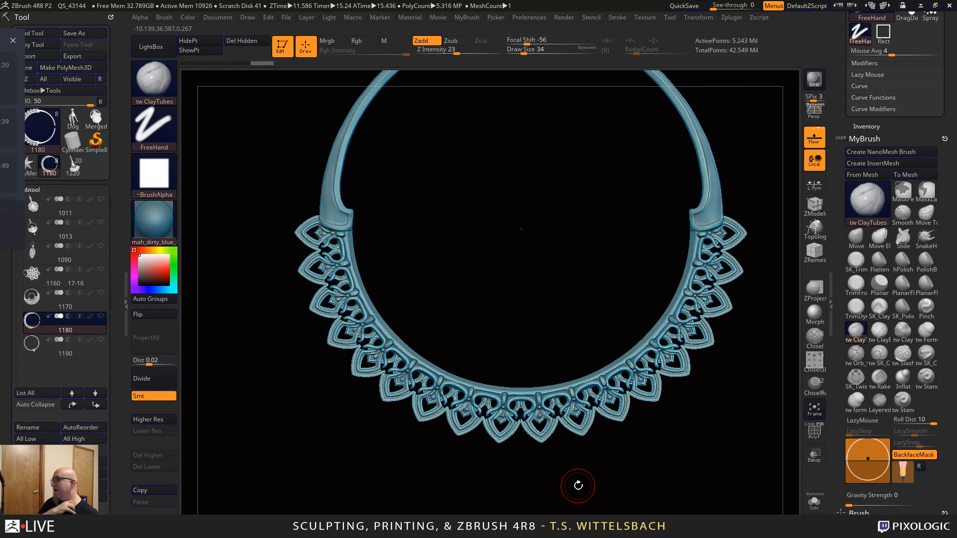
Enable X symmetry, check the polygroups and mask the collar's plain upper band down to the end caps
key(x)
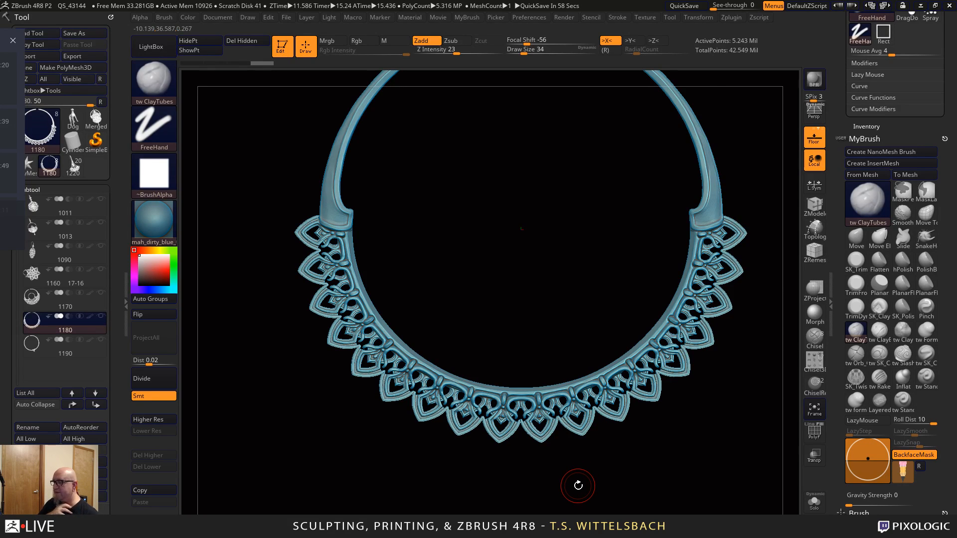
click(814, 432)
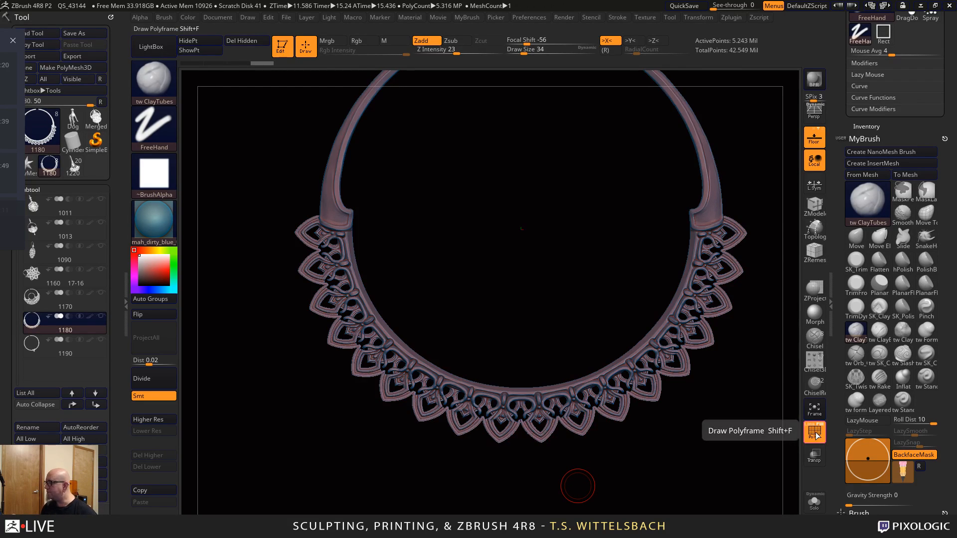
click(814, 432)
alt+drag(703, 427, 666, 417)
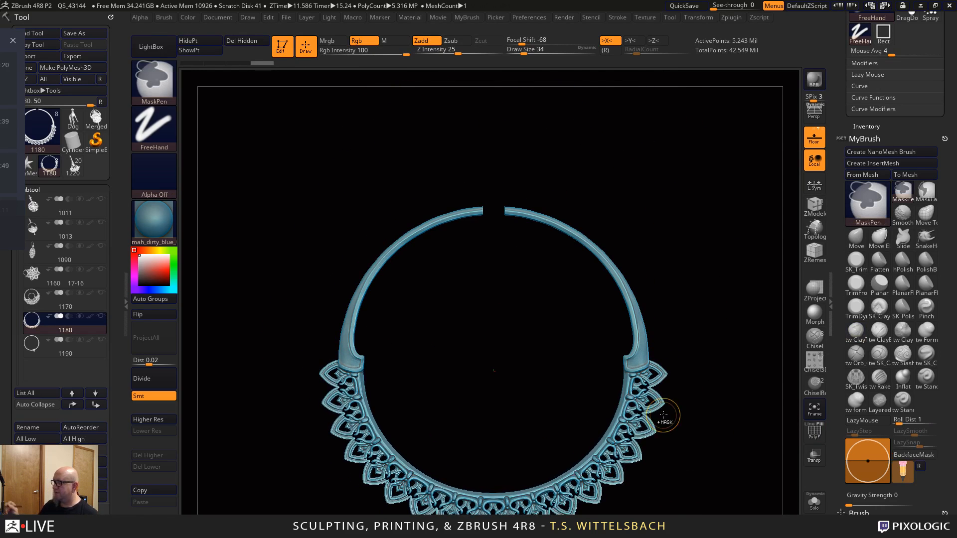
mouse_move(712, 133)
ctrl+mouse_down()
mouse_move(316, 349)
mouse_move(299, 349)
ctrl+mouse_up()
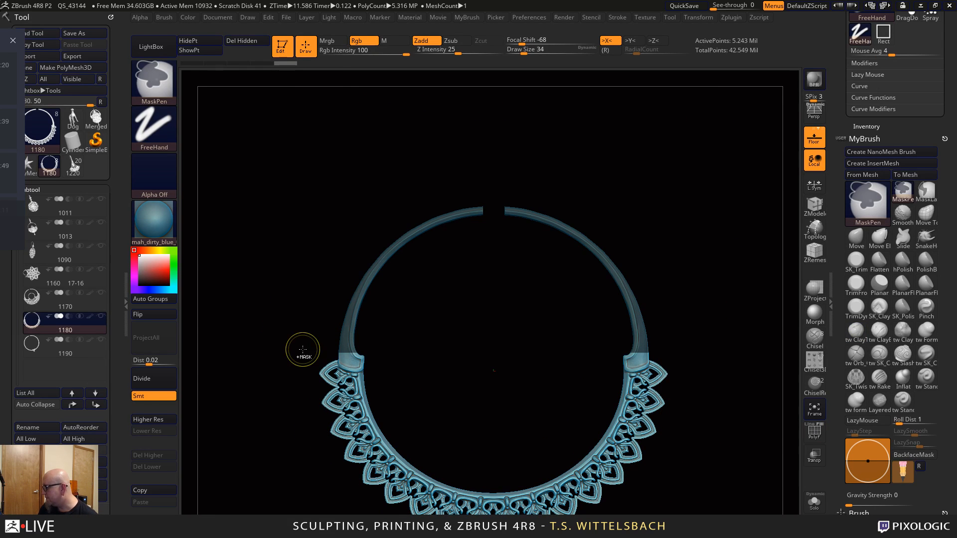
mouse_move(421, 363)
alt+mouse_down()
mouse_move(439, 332)
mouse_move(419, 246)
alt+mouse_up()
alt+drag(380, 219, 632, 419)
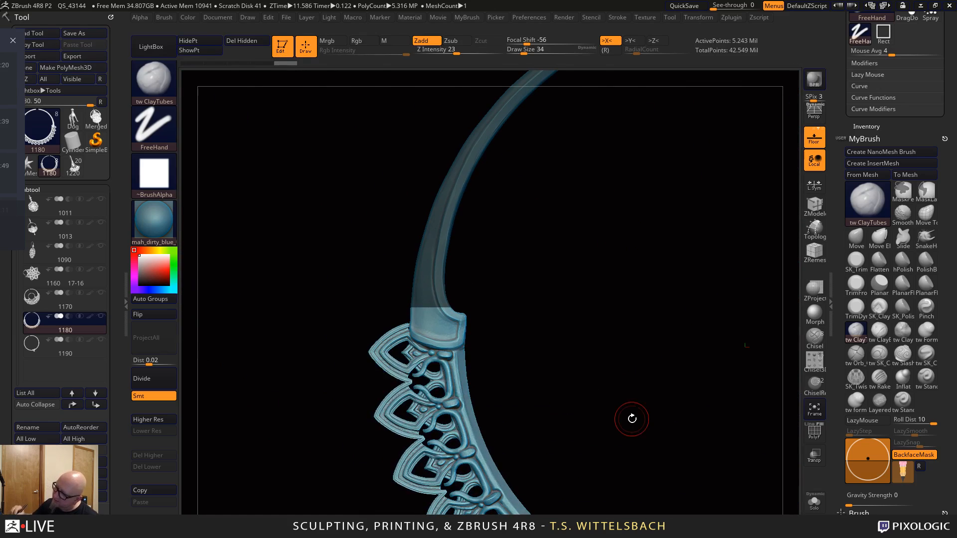
Extend the mask over the end caps where the plain band meets the lace, covering their front and inner sides
mouse_move(423, 303)
ctrl+mouse_down()
mouse_move(422, 330)
mouse_move(456, 335)
mouse_move(455, 318)
mouse_move(438, 310)
ctrl+mouse_up()
mouse_move(522, 261)
mouse_down()
mouse_move(569, 311)
mouse_move(558, 304)
mouse_up()
ctrl+drag(412, 286, 409, 304)
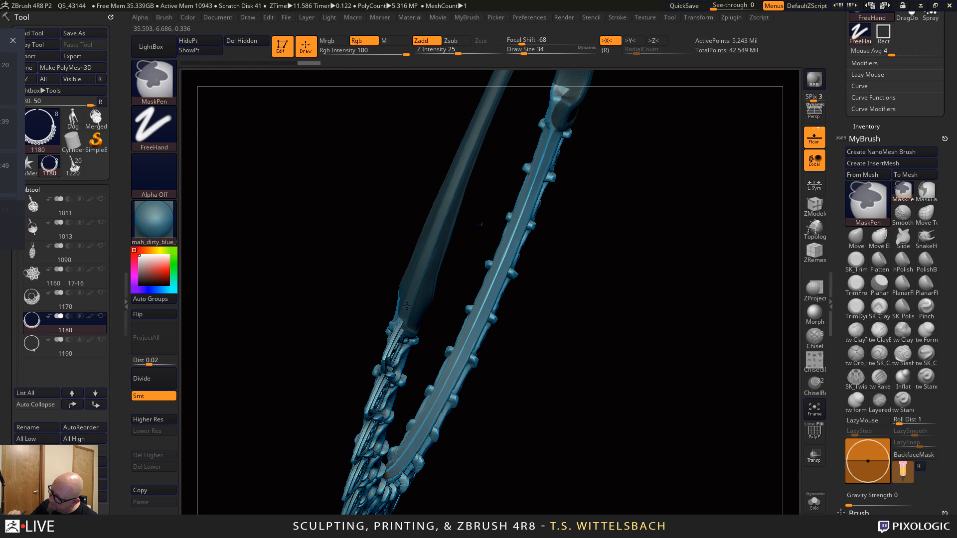
shift+drag(611, 328, 728, 394)
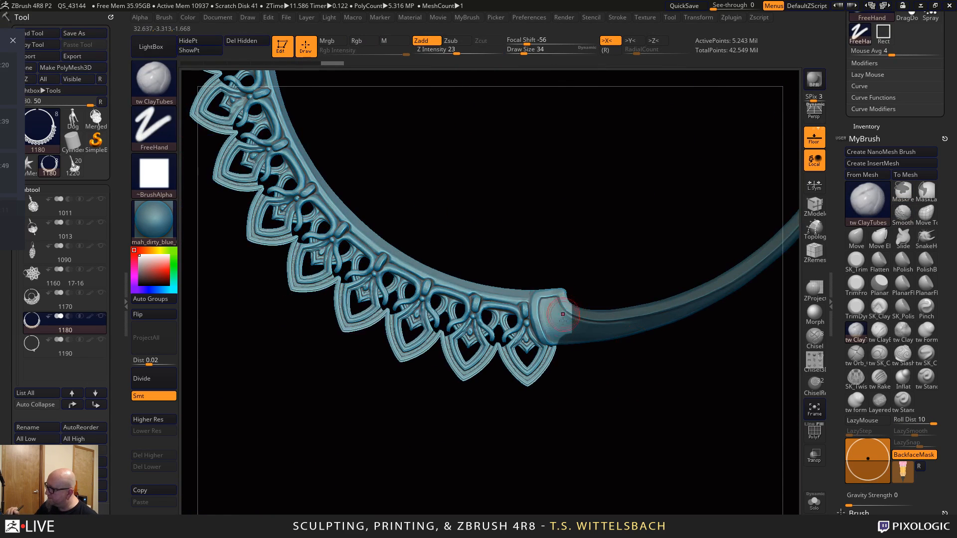
mouse_move(573, 327)
ctrl+mouse_down()
mouse_move(546, 319)
mouse_move(546, 305)
ctrl+mouse_up()
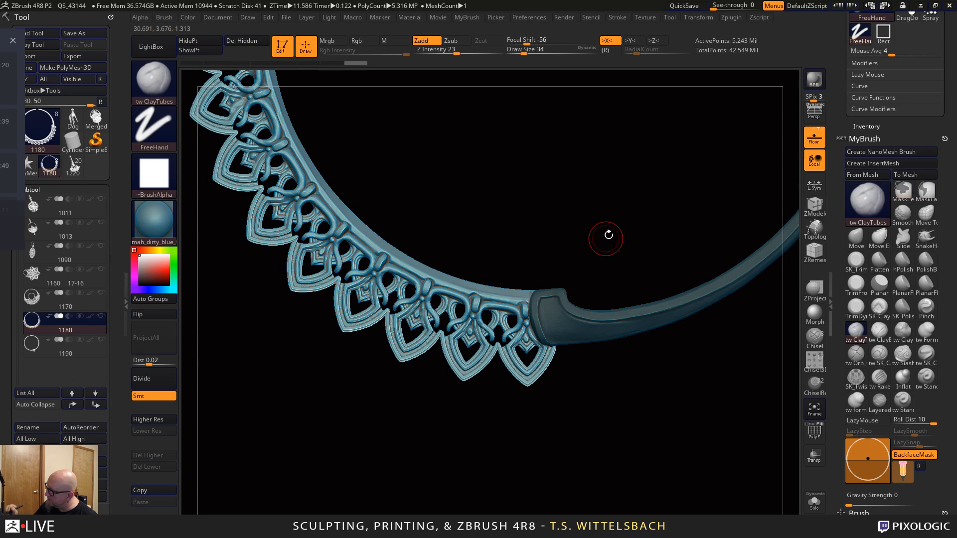
mouse_move(609, 235)
shift+mouse_down()
mouse_move(607, 333)
mouse_move(549, 310)
shift+mouse_up()
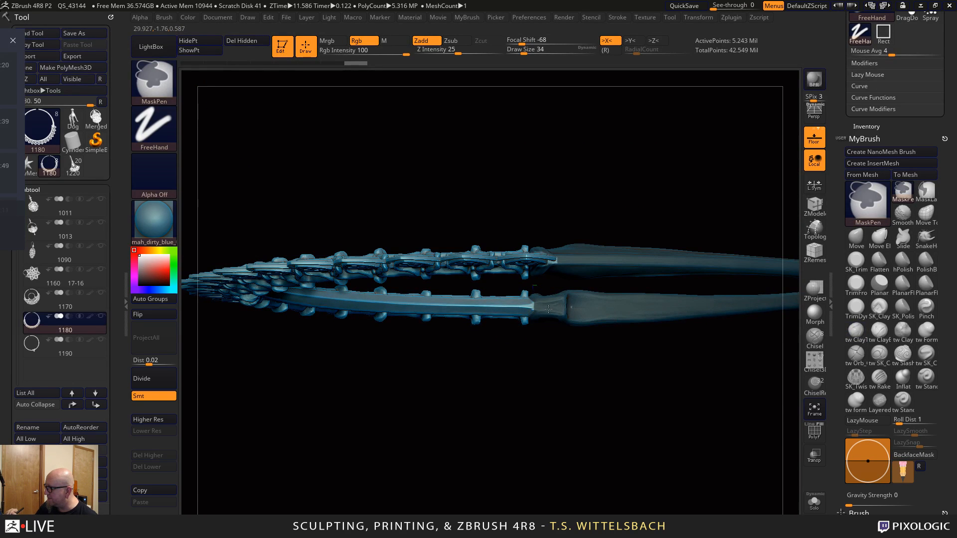
drag(656, 428, 641, 374)
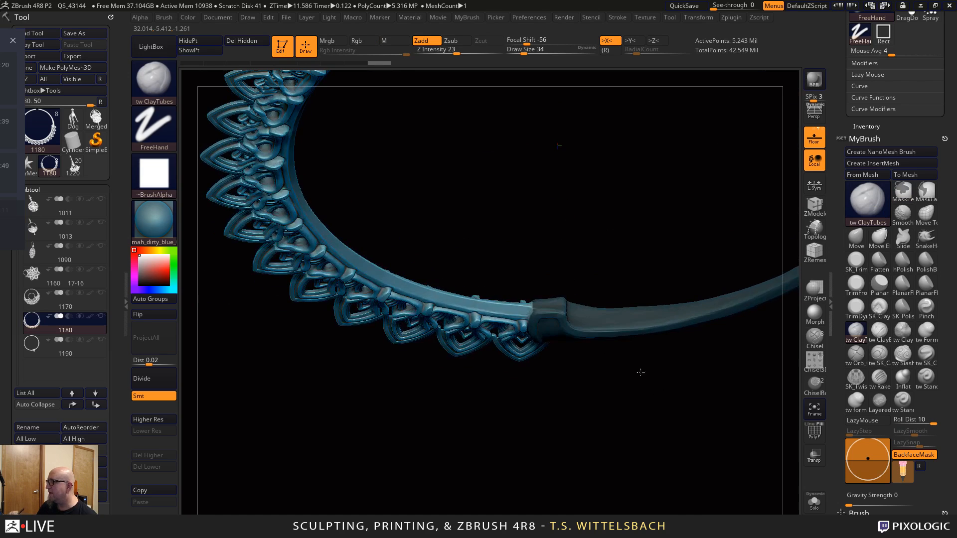
Reduce the draw size to 16 and mask the remaining edge of the end cap beside the last petal
alt+drag(633, 176, 647, 517)
drag(619, 376, 618, 367)
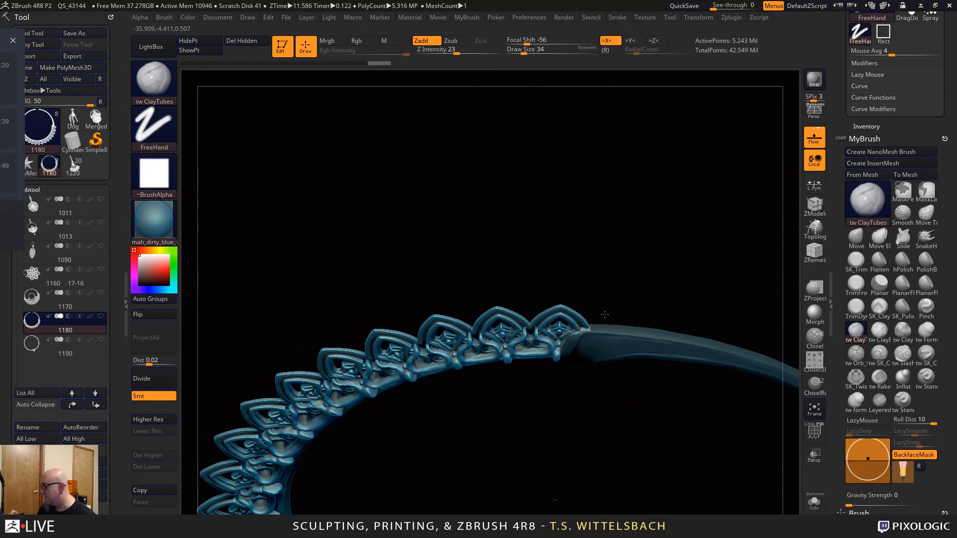
key(space)
drag(606, 313, 604, 313)
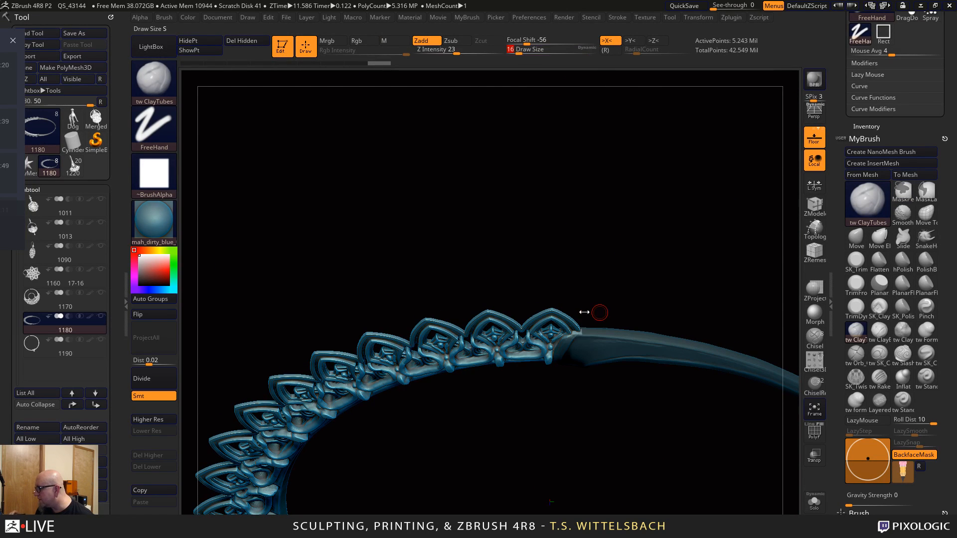
key(ctrl)
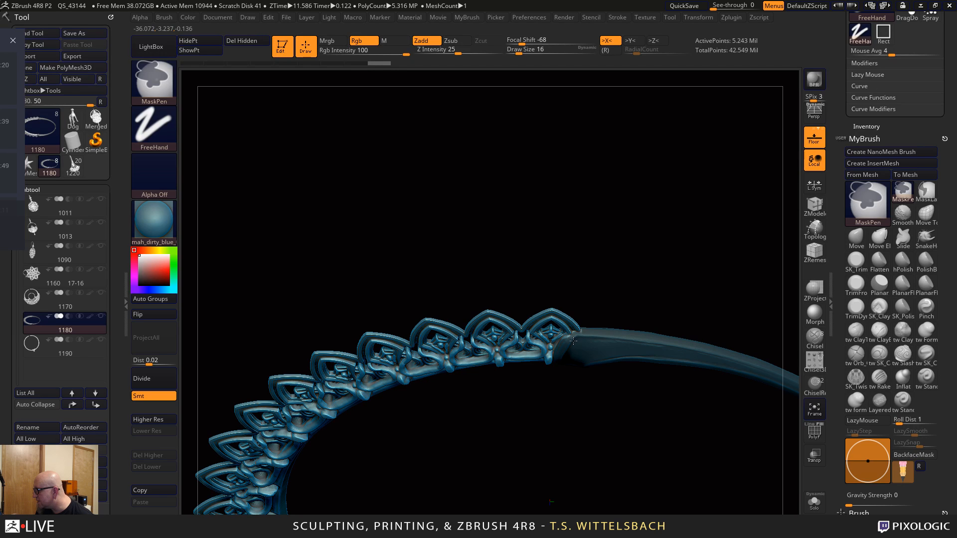
ctrl+drag(570, 342, 584, 345)
Turn the masked plain band into its own polygroup, clear the mask and display the polyframe
mouse_move(691, 269)
mouse_down()
mouse_move(680, 384)
mouse_move(653, 382)
mouse_move(684, 500)
mouse_move(623, 373)
mouse_up()
key(ctrl)
key(ctrl)
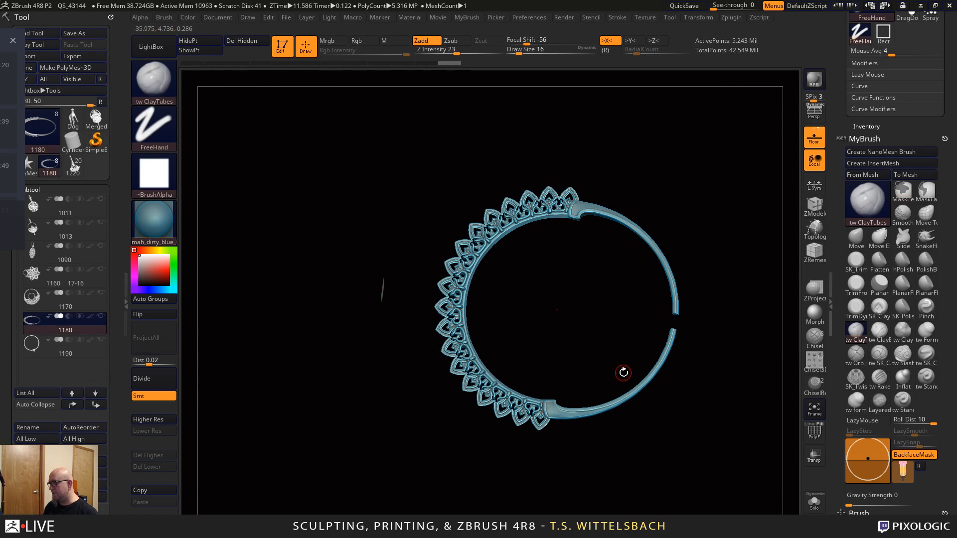
key(shift+f)
shift+drag(698, 495, 709, 489)
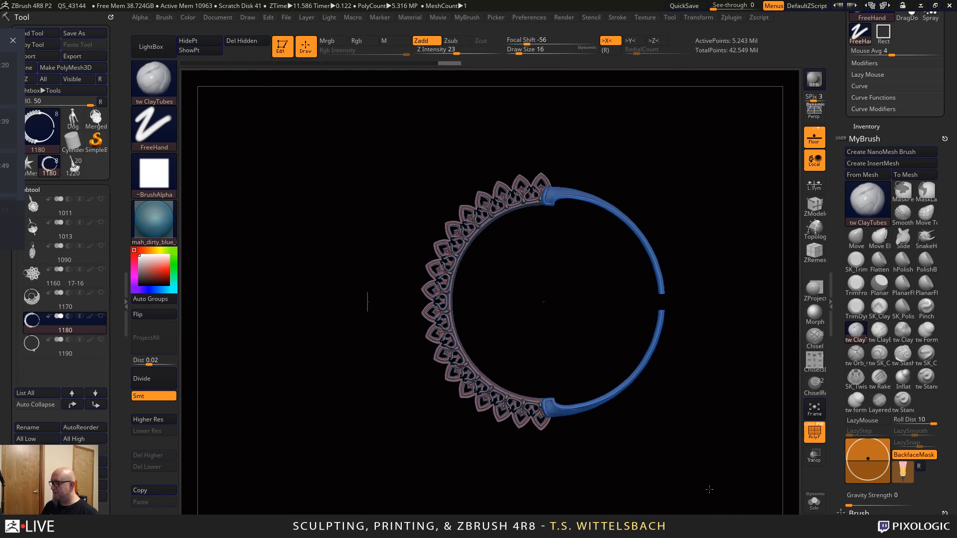
Isolate the lace polygroup, turn off the polyframe and view the crescent from the front
key(ctrl+shift)
ctrl+shift+click(530, 402)
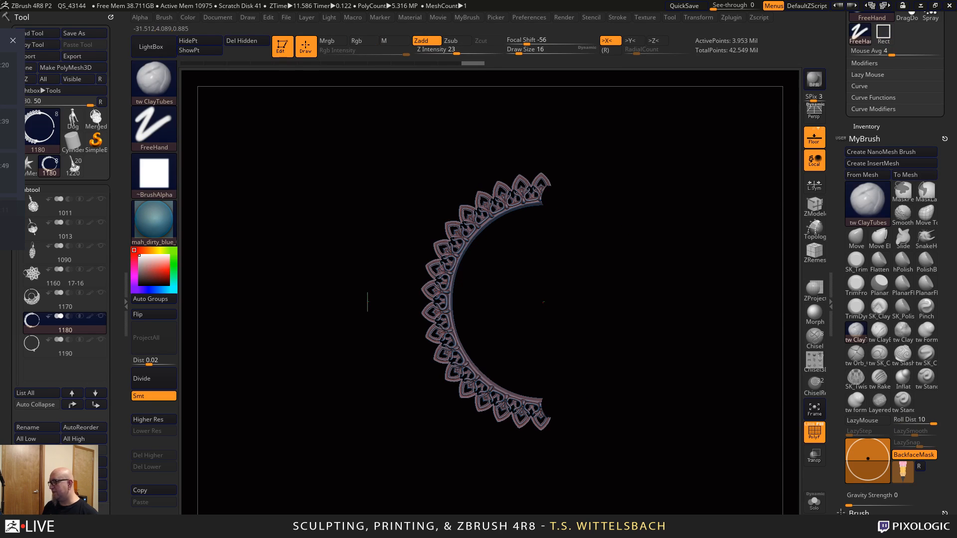
click(815, 433)
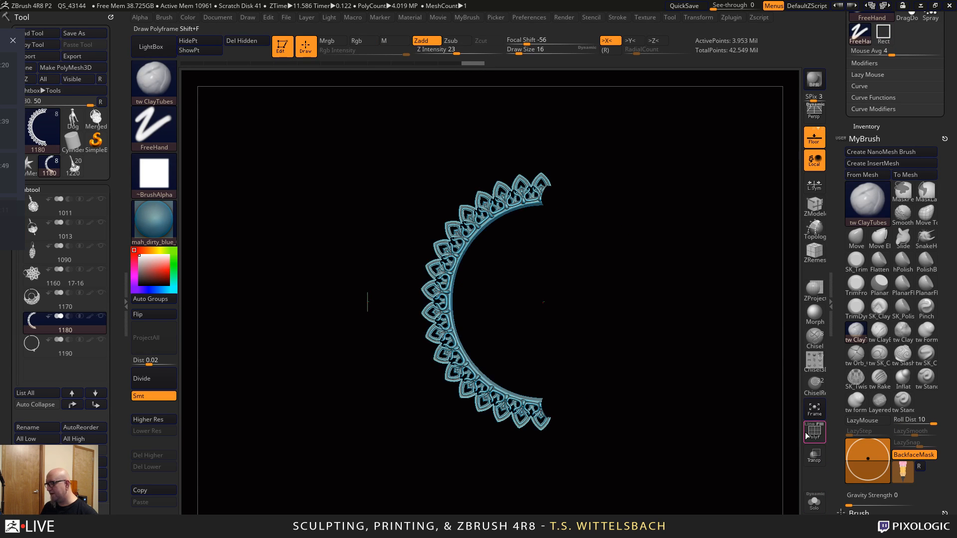
drag(767, 432, 707, 386)
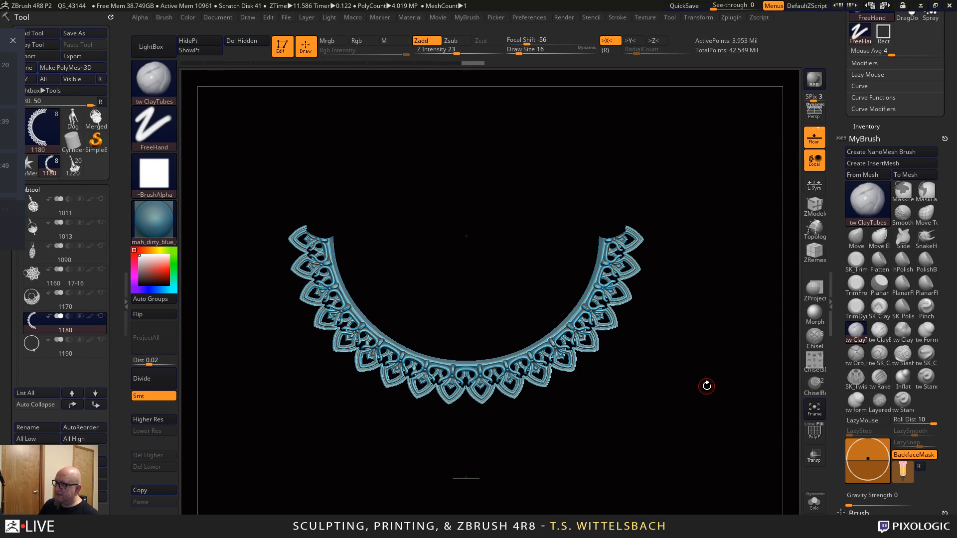
Try radial symmetry around the Z axis with a radial count of 36
click(606, 50)
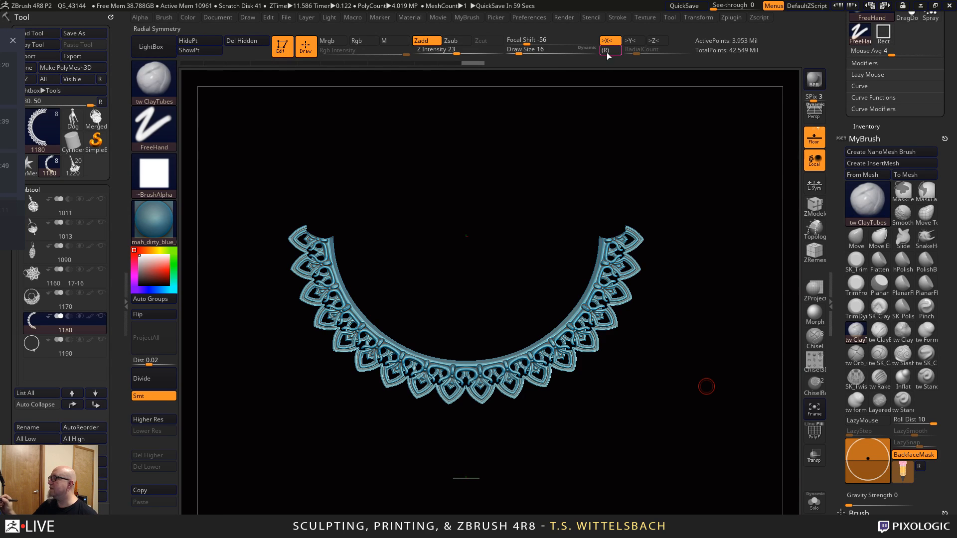
click(608, 41)
click(631, 40)
click(632, 41)
click(654, 40)
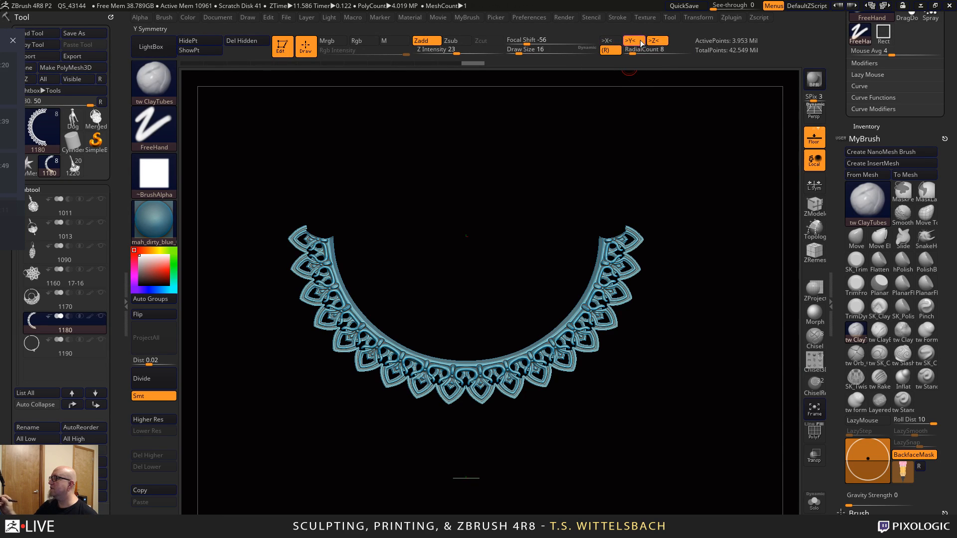
click(639, 49)
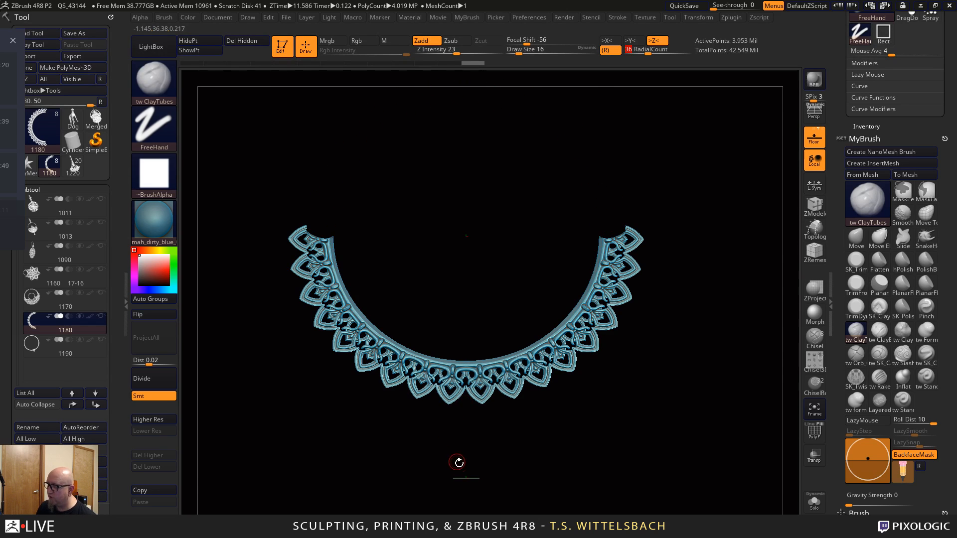
alt+drag(682, 422, 675, 441)
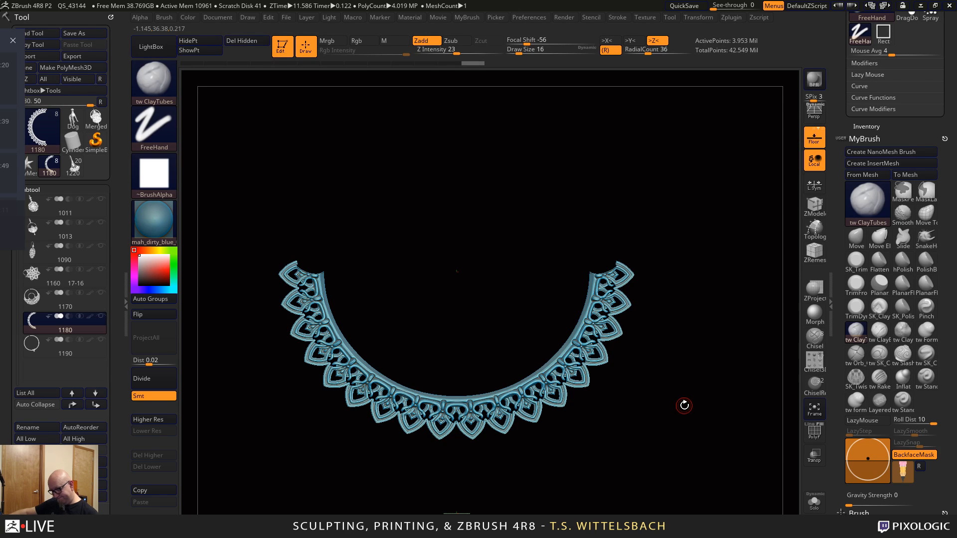
Replace radial symmetry with mirroring across both X and Z, and check the lace band edge-on
click(606, 49)
click(607, 41)
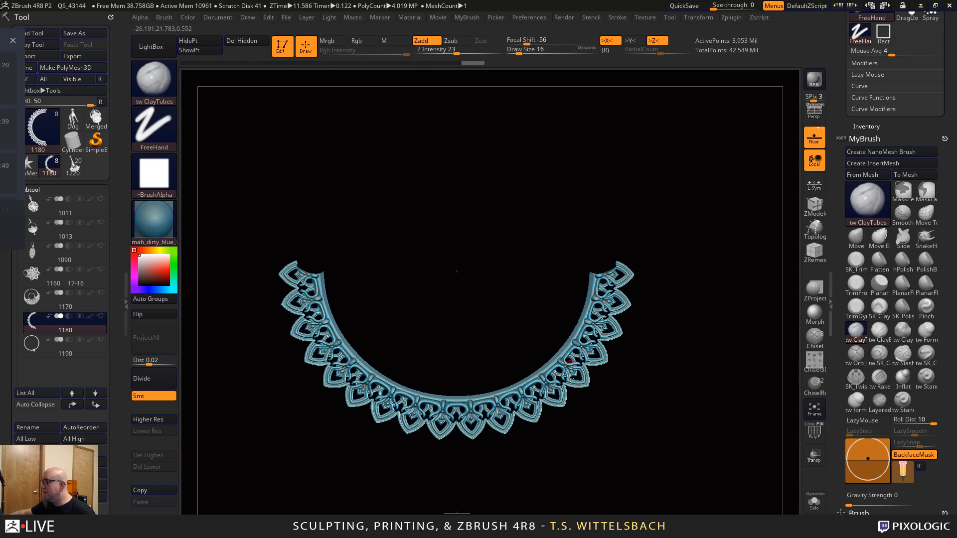
alt+drag(348, 425, 620, 425)
mouse_move(658, 463)
alt+mouse_down()
mouse_move(470, 423)
mouse_move(568, 418)
mouse_move(572, 229)
alt+mouse_up()
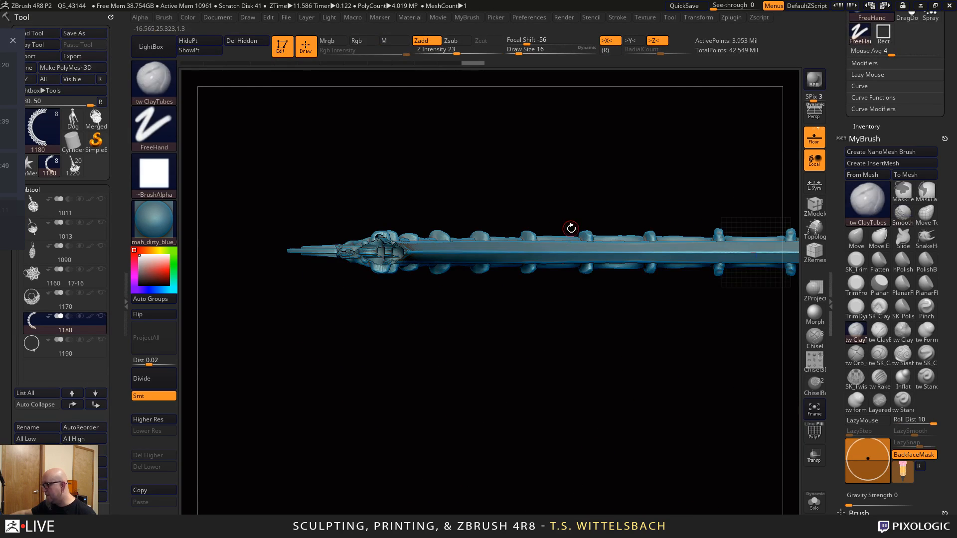
mouse_move(545, 440)
alt+mouse_down()
mouse_move(444, 450)
mouse_move(458, 472)
alt+mouse_up()
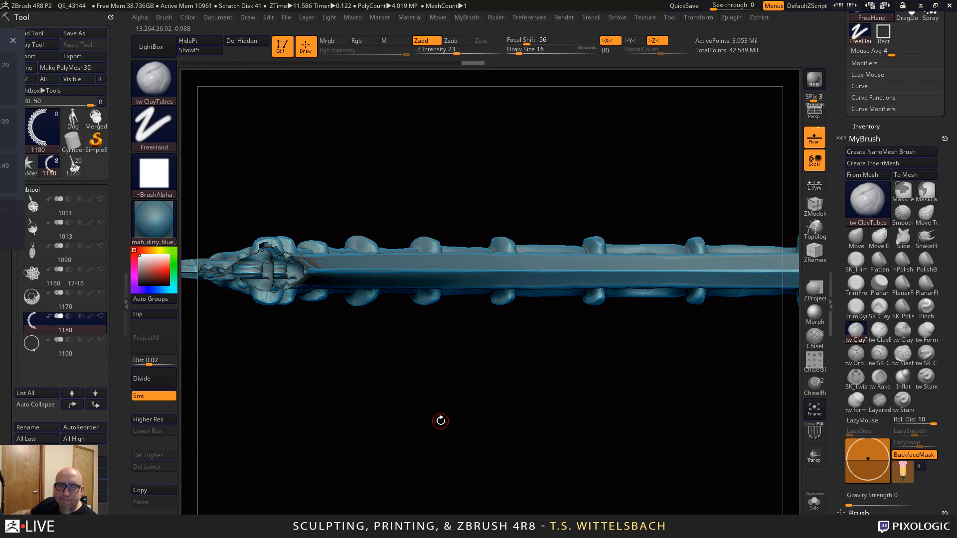
drag(440, 422, 438, 373)
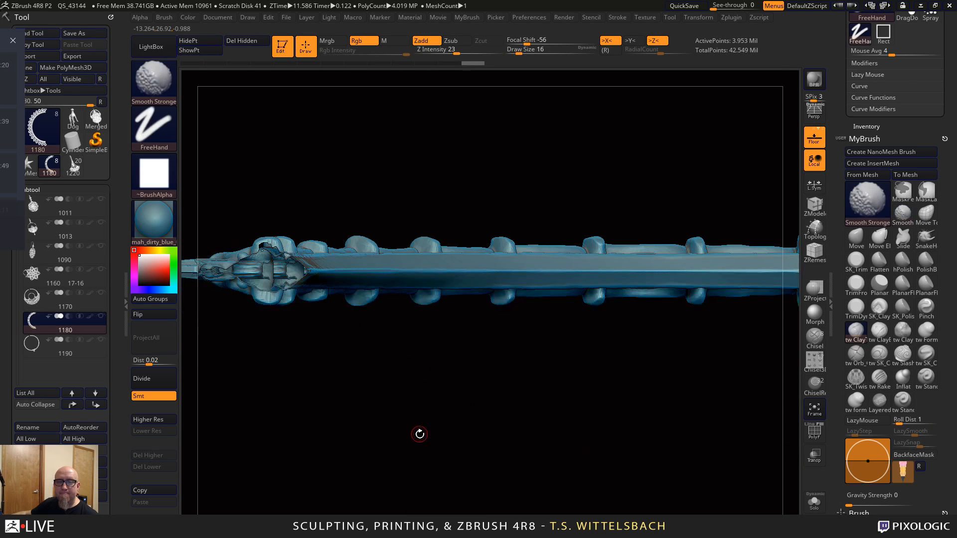
alt+drag(421, 434, 485, 398)
drag(545, 433, 629, 456)
Set the draw size to 43 and smooth the looping struts and inner rims of the petals at the crescent's end
alt+drag(480, 102, 530, 291)
right_click(501, 248)
drag(503, 248, 512, 248)
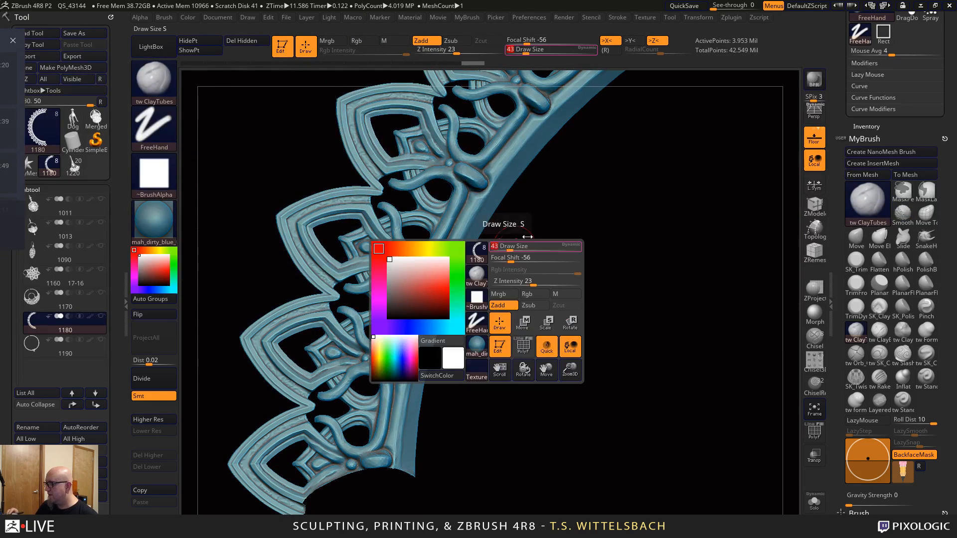
shift+drag(418, 184, 400, 188)
key(shift)
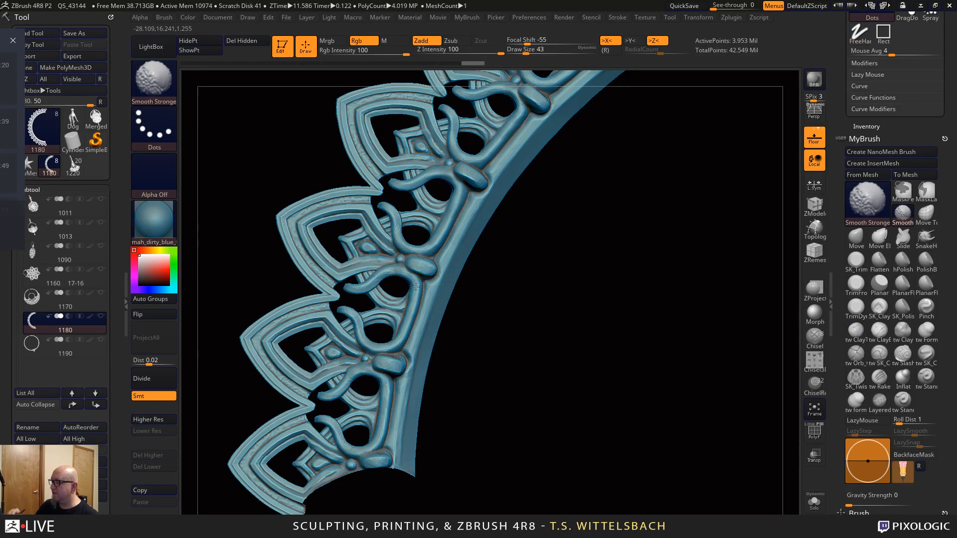
shift+drag(416, 286, 444, 231)
shift+drag(444, 230, 388, 212)
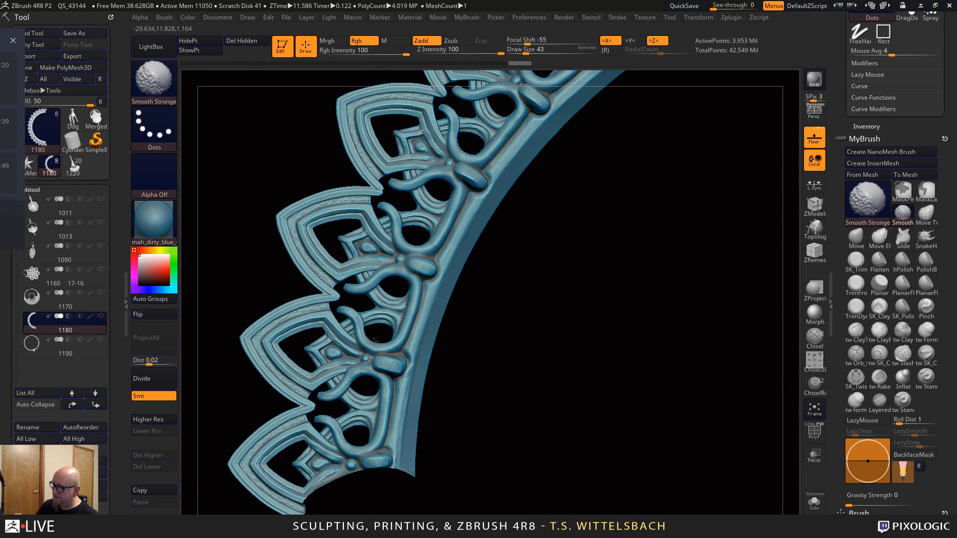
mouse_move(397, 351)
shift+mouse_down()
mouse_move(403, 363)
mouse_move(319, 414)
shift+mouse_up()
Continue smoothing the curled struts and bead knots on the following petals towards the crescent's middle
alt+drag(556, 305, 540, 514)
key(shift)
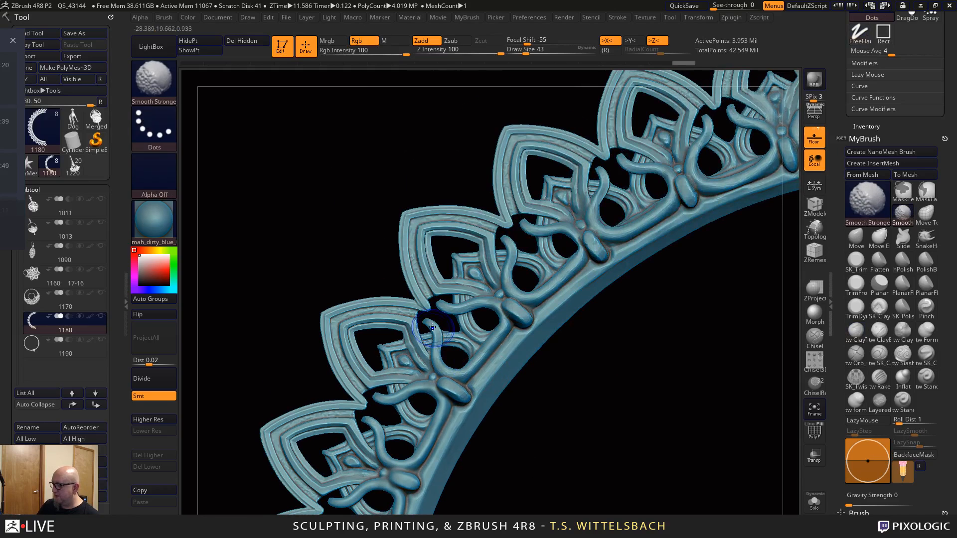
shift+drag(448, 309, 542, 297)
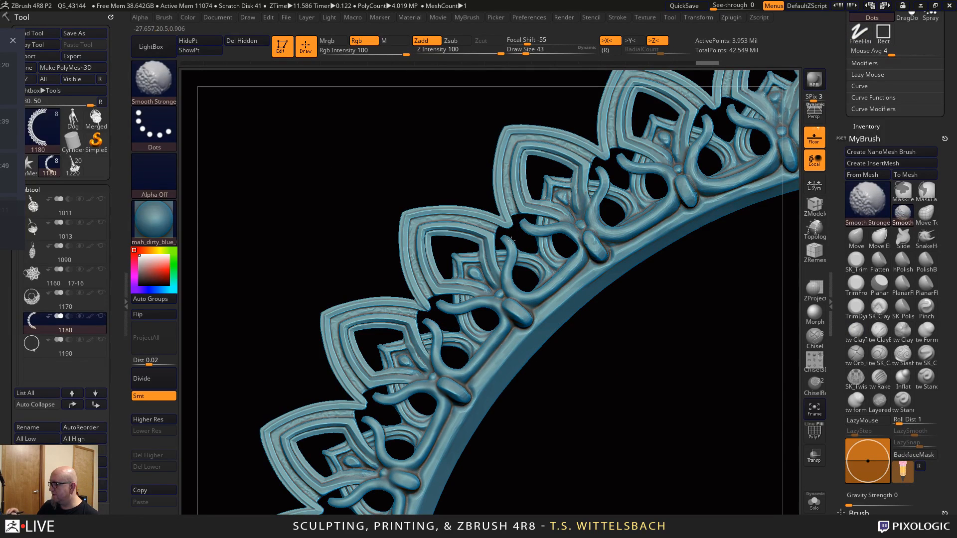
shift+drag(574, 255, 574, 225)
mouse_move(691, 290)
mouse_down()
mouse_move(528, 406)
mouse_move(494, 405)
mouse_up()
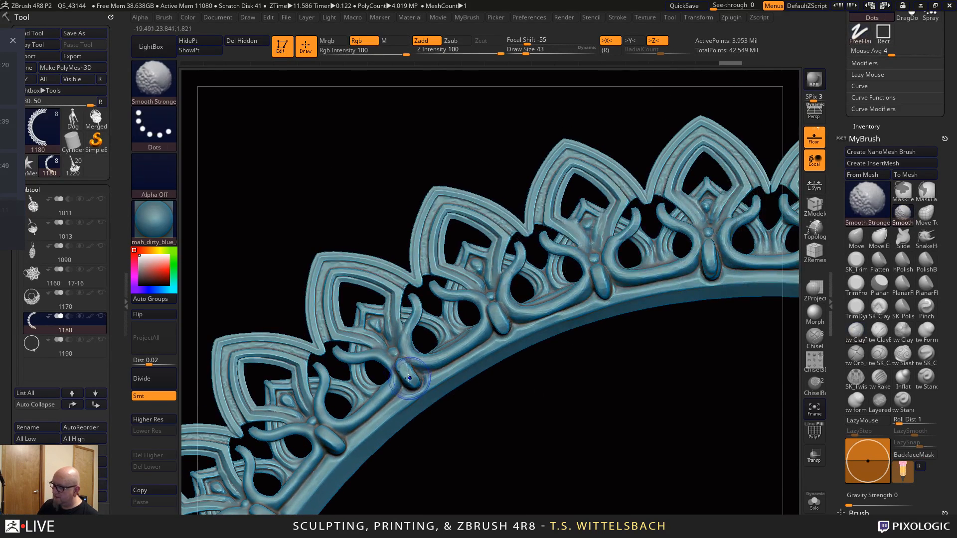
Smooth the oval beads and scrollwork around several arches of the crown with the Smooth Stronger brush
shift+drag(414, 379, 413, 376)
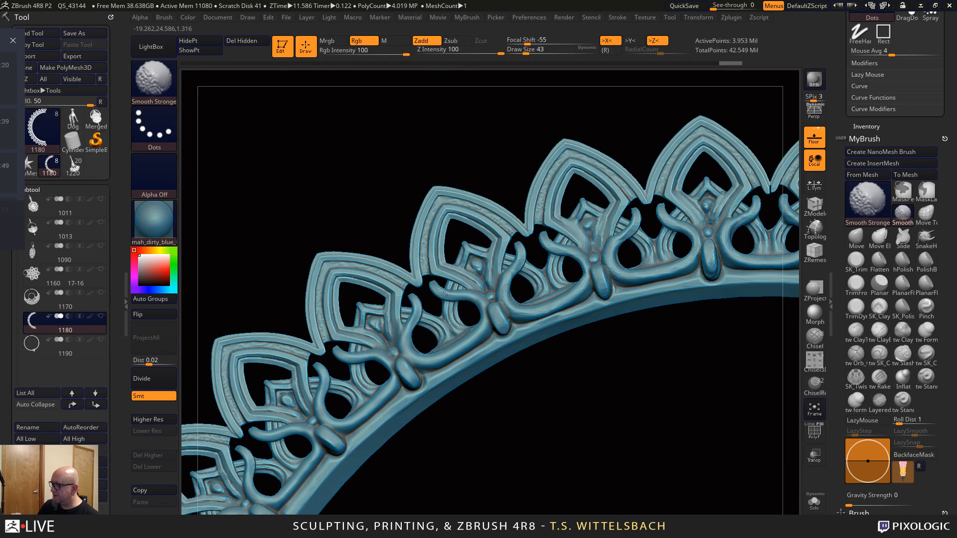
shift+drag(555, 245, 557, 247)
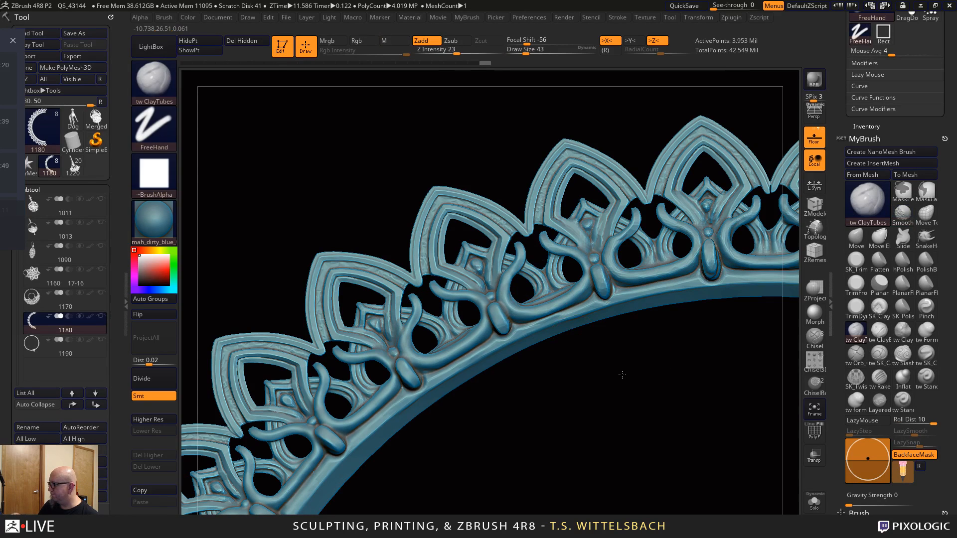
drag(624, 376, 444, 342)
shift+drag(426, 302, 424, 299)
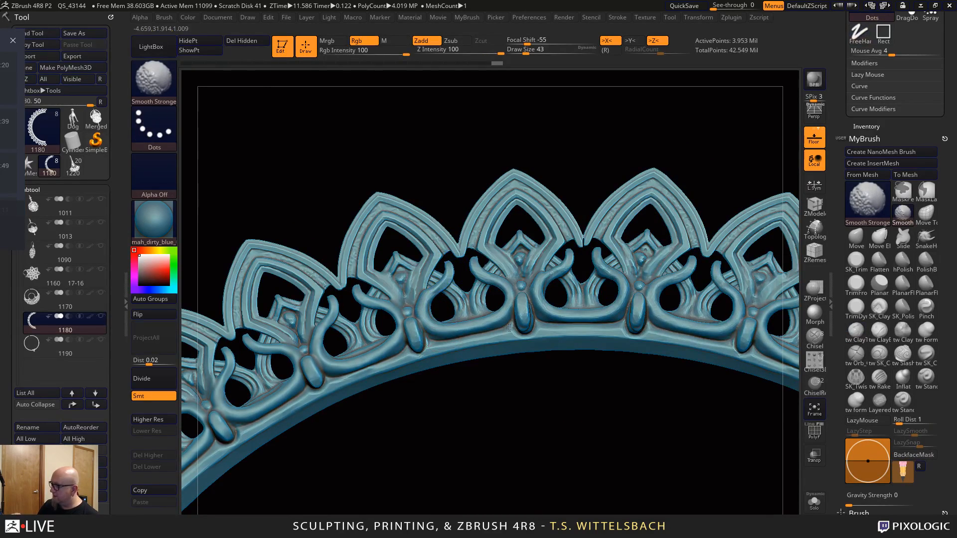
mouse_move(642, 400)
mouse_down()
mouse_move(489, 402)
mouse_move(641, 421)
mouse_move(611, 419)
mouse_move(618, 412)
mouse_move(626, 446)
mouse_up()
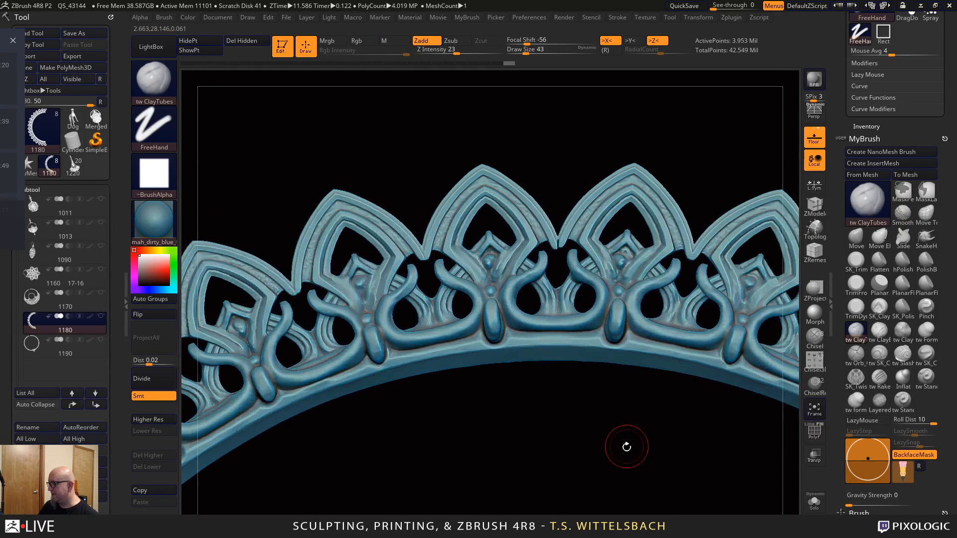
Measure across one scroll loop beside a central arch with a Transpose line, and return to Draw mode
key(w)
alt+drag(559, 406, 552, 444)
alt+drag(520, 262, 550, 492)
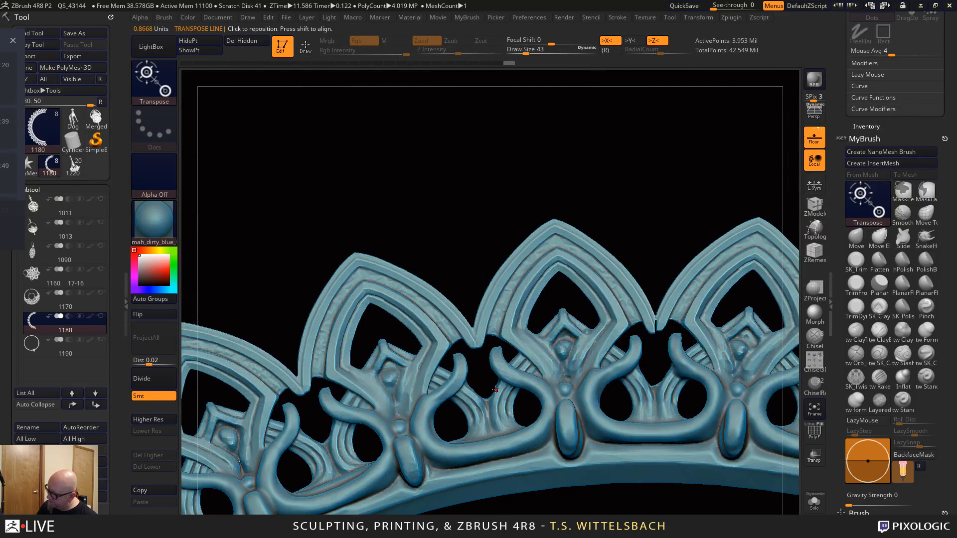
drag(495, 390, 530, 409)
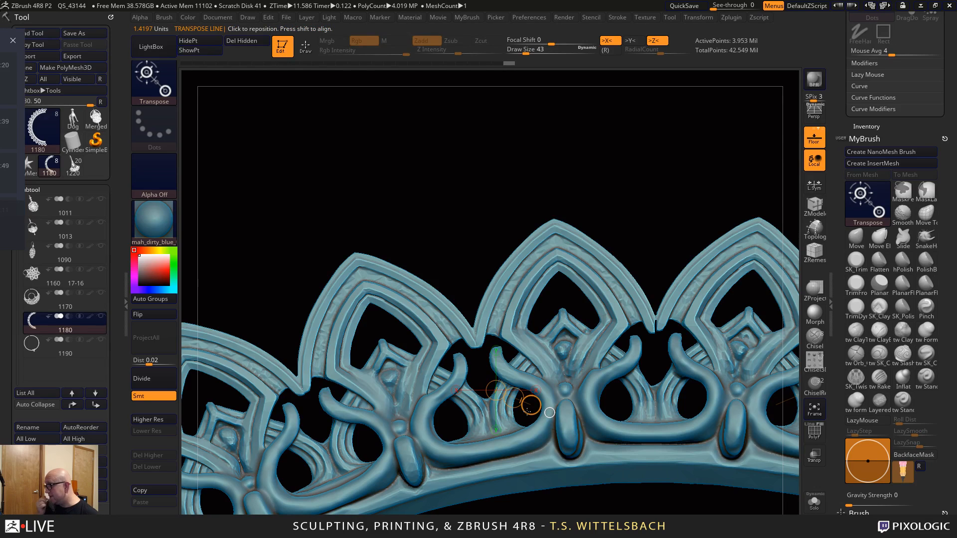
mouse_move(650, 510)
alt+mouse_down()
mouse_move(694, 462)
mouse_move(697, 481)
mouse_move(642, 442)
mouse_move(583, 433)
mouse_move(648, 528)
alt+mouse_up()
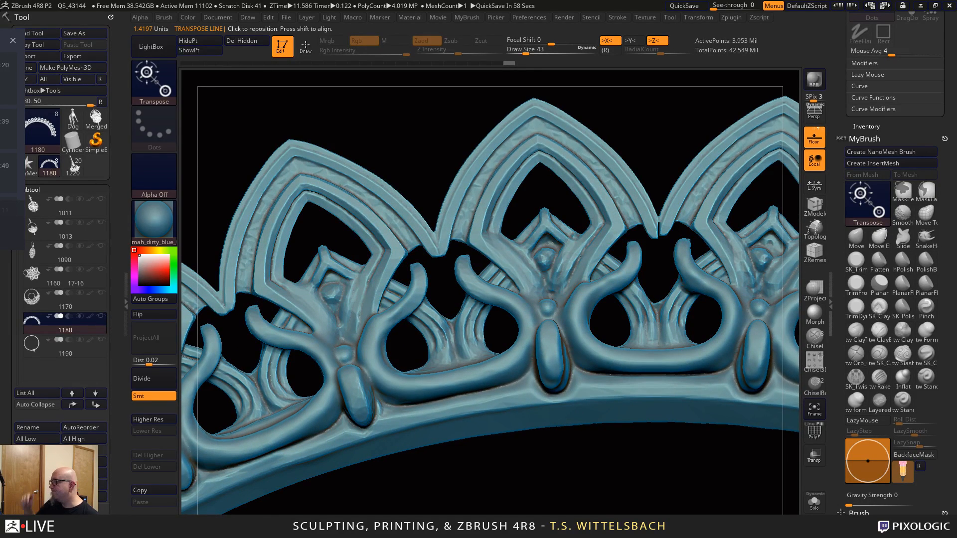
drag(593, 476, 550, 289)
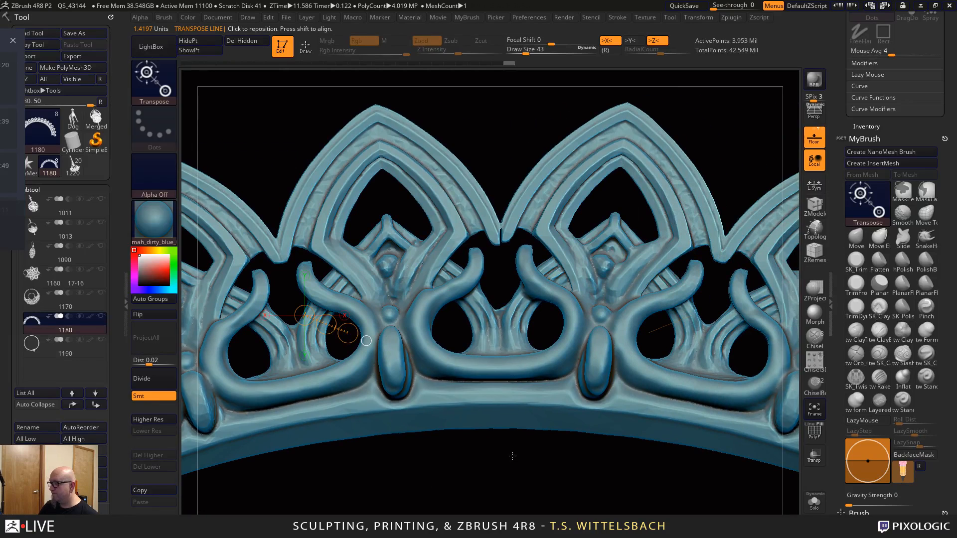
alt+drag(513, 456, 556, 467)
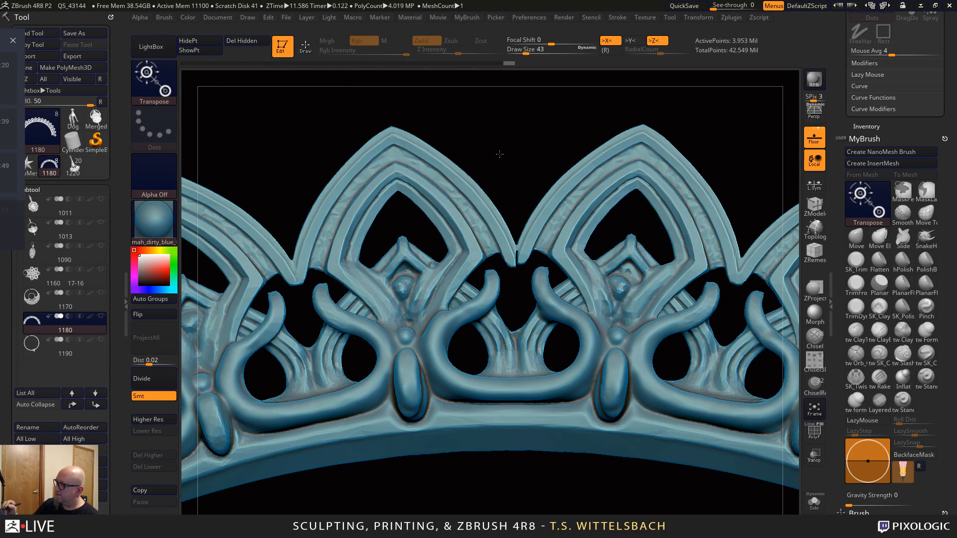
alt+drag(501, 154, 571, 150)
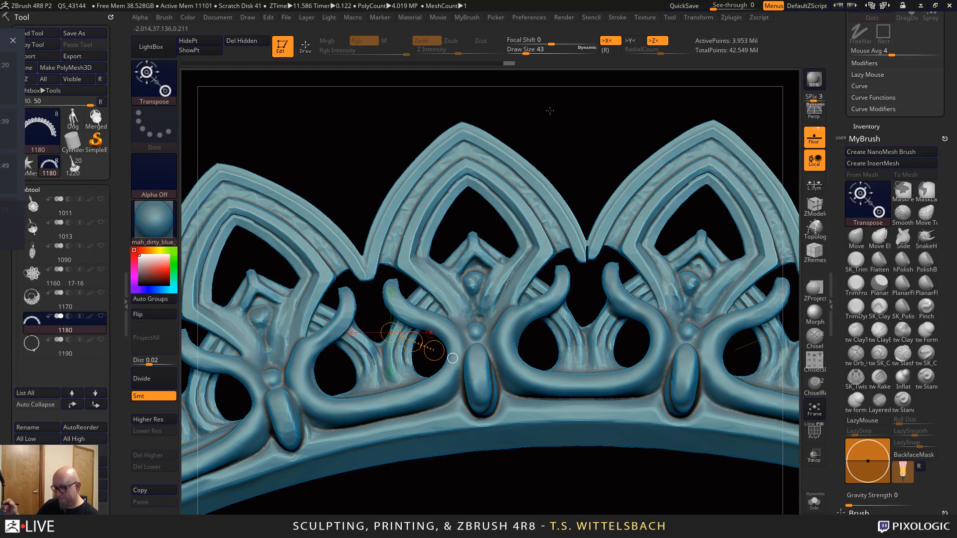
key(q)
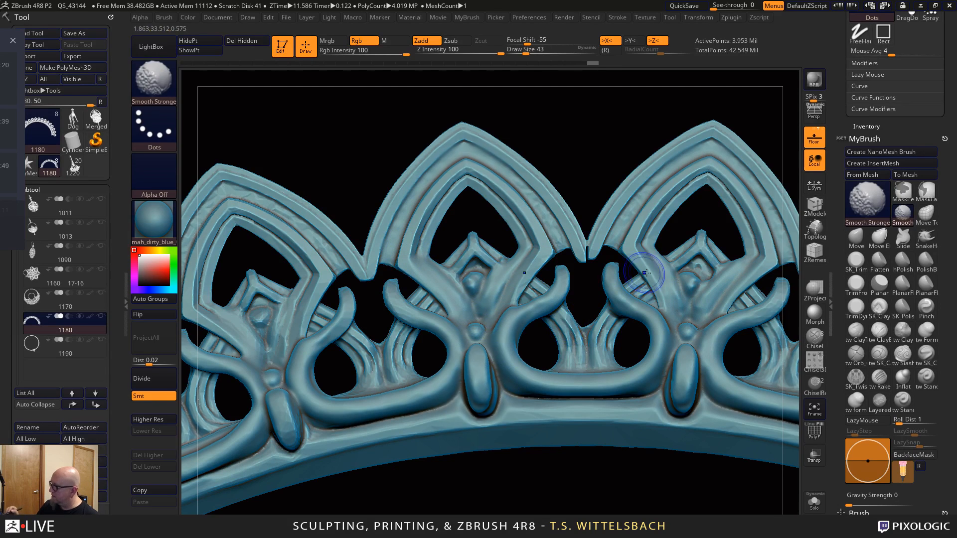
Smooth the rough frames and inner ornament of the next two pointed arches left of the crown's centre
drag(576, 502, 733, 449)
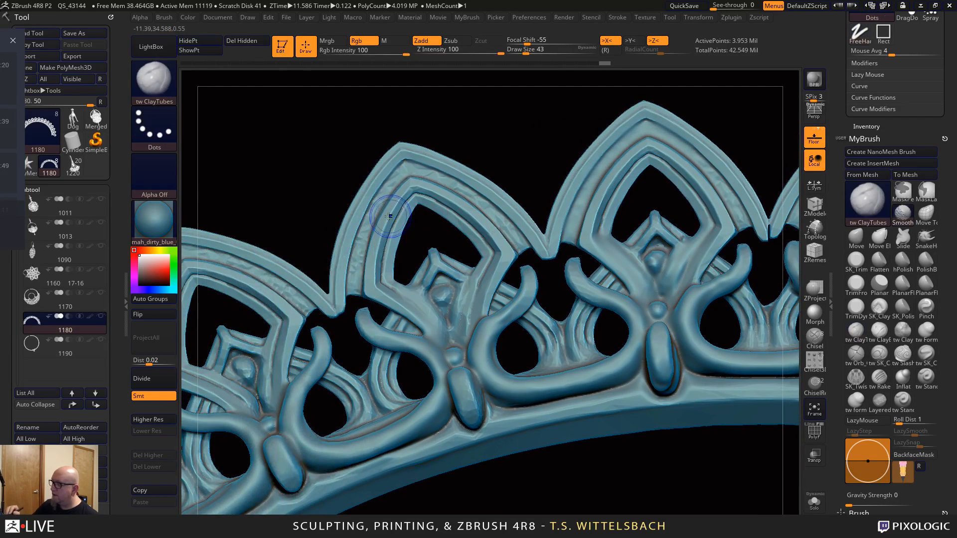
shift+drag(409, 176, 510, 242)
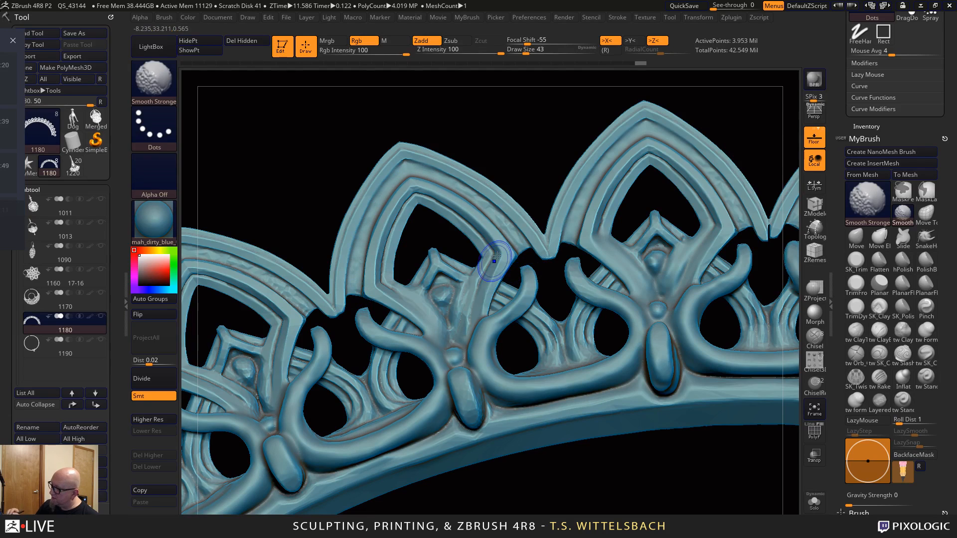
shift+drag(453, 332, 460, 270)
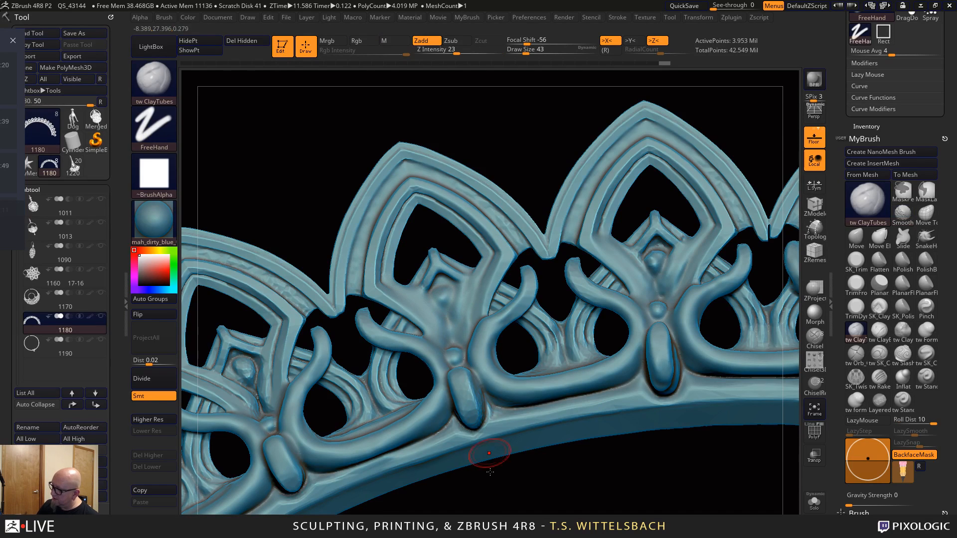
alt+drag(480, 501, 735, 463)
mouse_move(535, 297)
shift+mouse_down()
mouse_move(518, 350)
mouse_move(436, 338)
shift+mouse_up()
mouse_move(431, 283)
shift+mouse_down()
mouse_move(512, 231)
mouse_move(423, 225)
mouse_move(405, 344)
shift+mouse_up()
shift+drag(528, 240, 568, 274)
Smooth the frames and inner petals of the following two arches further down the crown's left side
alt+drag(553, 509, 706, 394)
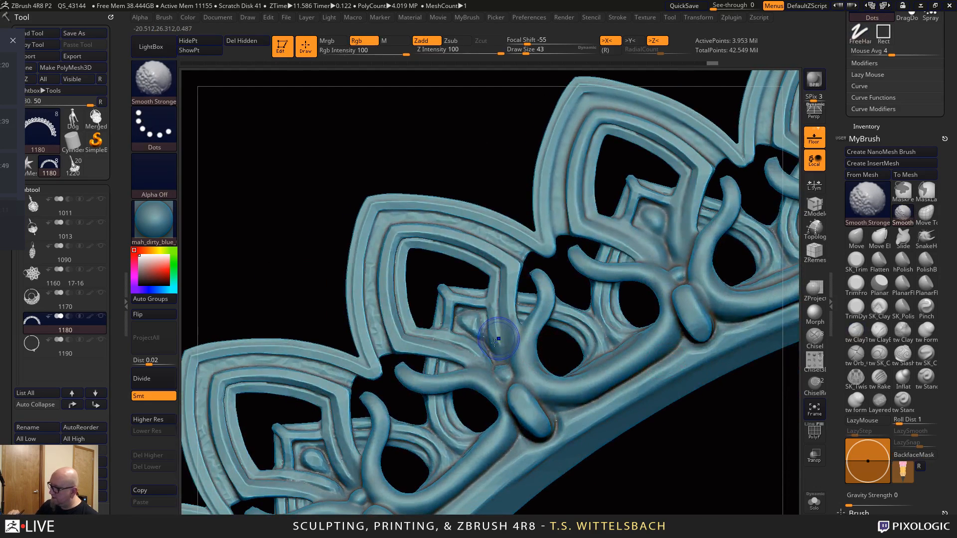
shift+drag(498, 343, 478, 341)
mouse_move(372, 316)
shift+mouse_down()
mouse_move(456, 228)
mouse_move(509, 360)
shift+mouse_up()
mouse_move(616, 478)
mouse_down()
mouse_move(635, 470)
mouse_move(665, 403)
mouse_up()
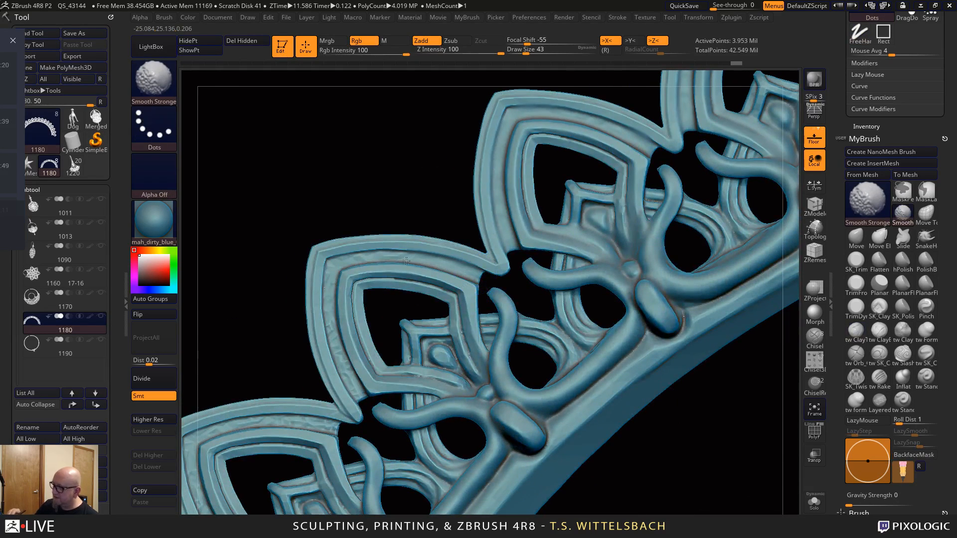
shift+drag(407, 256, 352, 381)
shift+drag(409, 330, 448, 367)
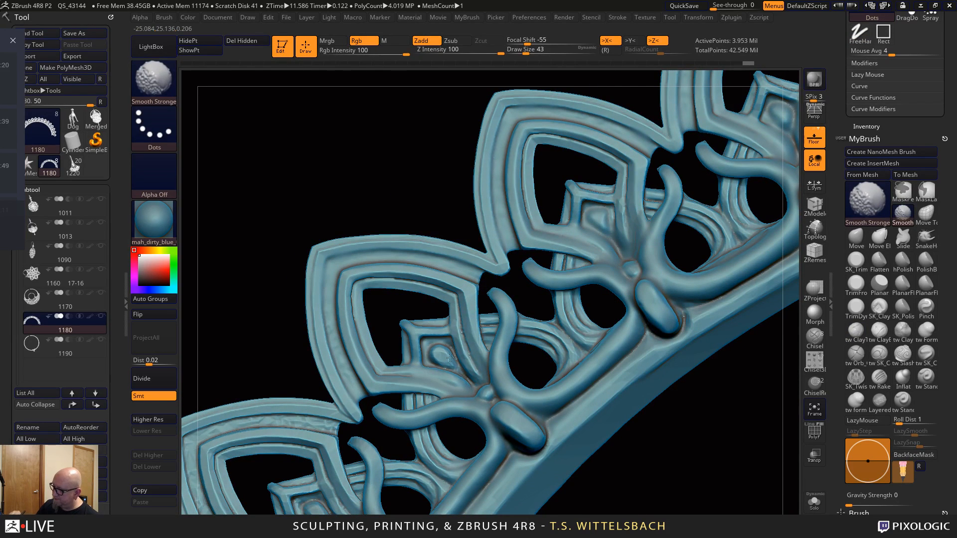
Smooth the bumpy outer borders of the arches along the lower left curve of the crown
alt+drag(606, 509, 647, 432)
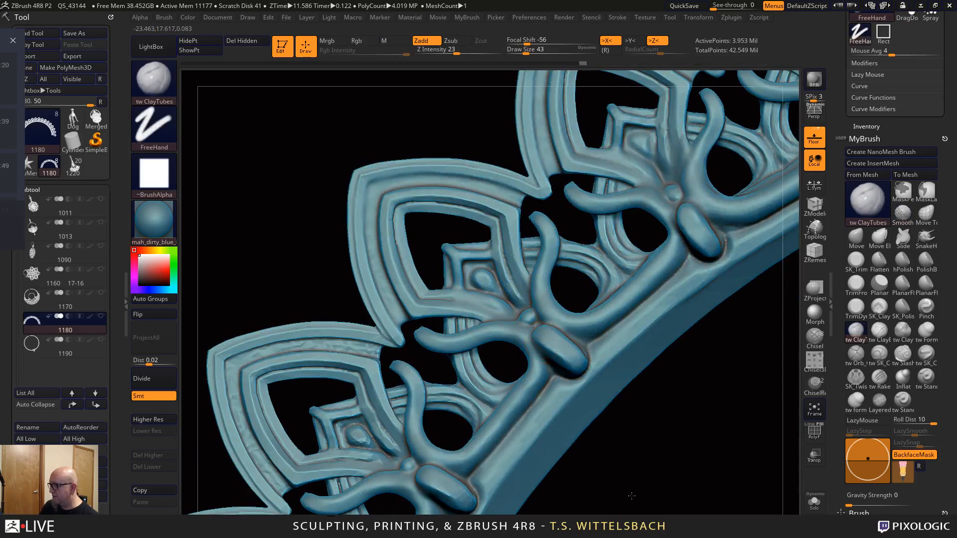
drag(633, 496, 735, 381)
mouse_move(413, 370)
shift+mouse_down()
mouse_move(513, 339)
mouse_move(476, 333)
shift+mouse_up()
drag(718, 379, 769, 261)
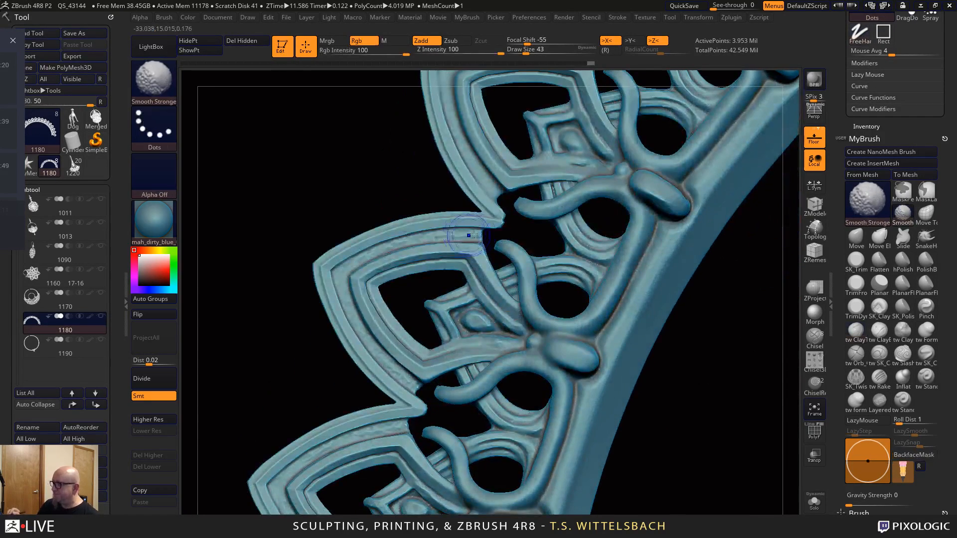
mouse_move(468, 234)
shift+mouse_down()
mouse_move(374, 252)
mouse_move(401, 376)
mouse_move(478, 315)
shift+mouse_up()
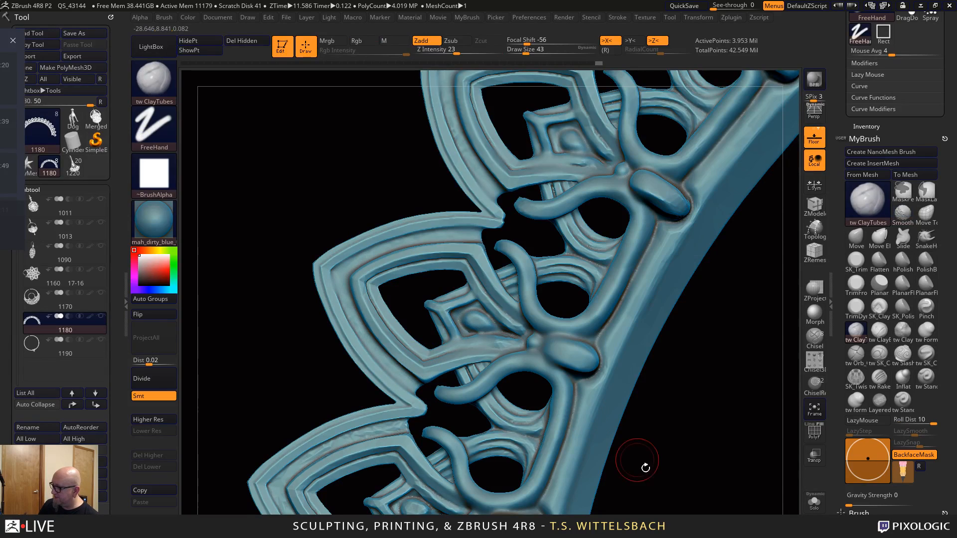
Smooth the frame, diamond ornament and scrollwork of the arches close to the crown's lower left end
drag(641, 459, 695, 231)
mouse_move(359, 270)
shift+mouse_down()
mouse_move(451, 364)
mouse_move(467, 301)
shift+mouse_up()
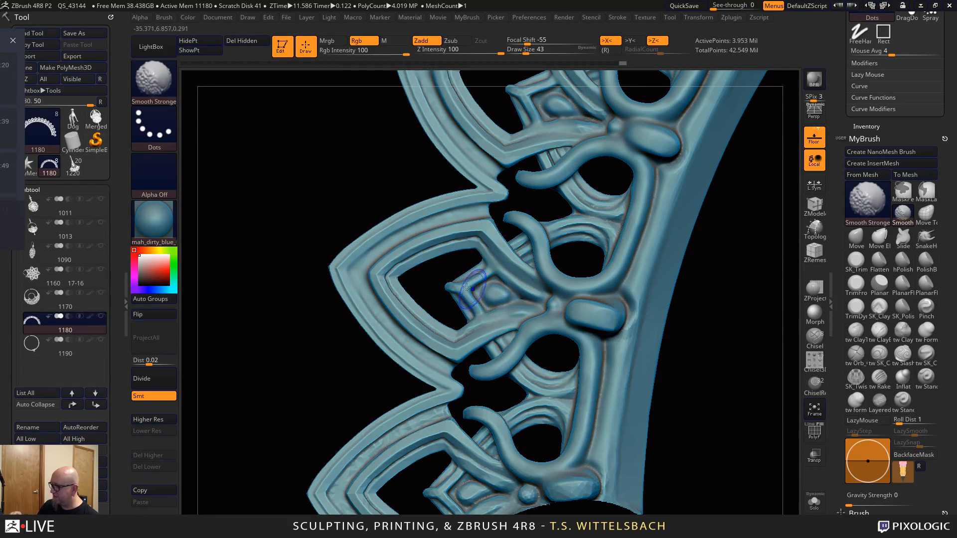
drag(688, 459, 699, 298)
mouse_move(533, 344)
shift+mouse_down()
mouse_move(468, 365)
mouse_move(491, 347)
mouse_move(579, 336)
shift+mouse_up()
alt+drag(711, 282, 599, 518)
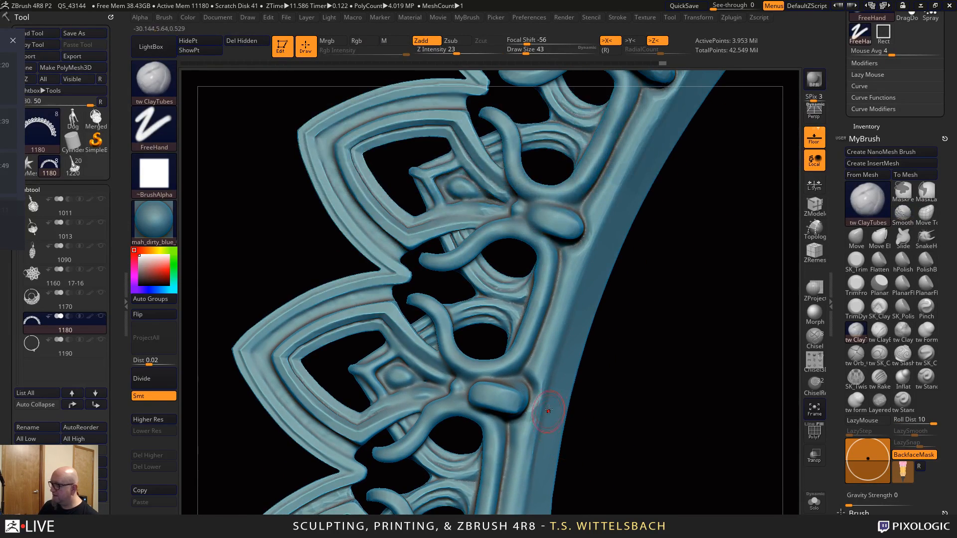
Smooth the scroll stems and the inner band beside the last oval beads at the crown's lower end
mouse_move(665, 312)
mouse_down()
mouse_move(635, 387)
mouse_move(705, 214)
mouse_move(509, 478)
mouse_move(567, 246)
mouse_up()
key(shift)
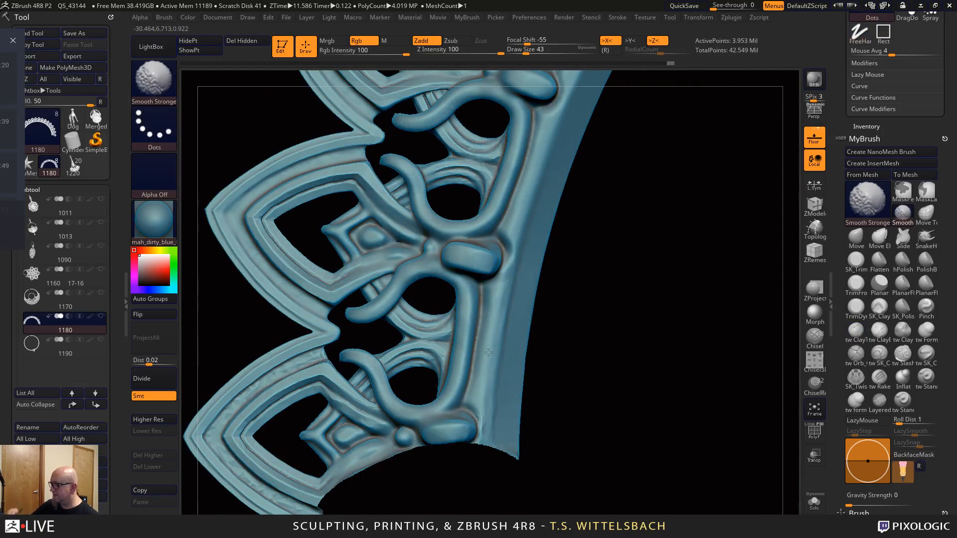
drag(588, 299, 507, 363)
shift+drag(466, 332, 449, 383)
mouse_move(548, 359)
mouse_down()
mouse_move(602, 367)
mouse_move(549, 414)
mouse_up()
shift+drag(444, 388, 455, 371)
mouse_move(598, 309)
mouse_down()
mouse_move(496, 402)
mouse_move(506, 359)
mouse_up()
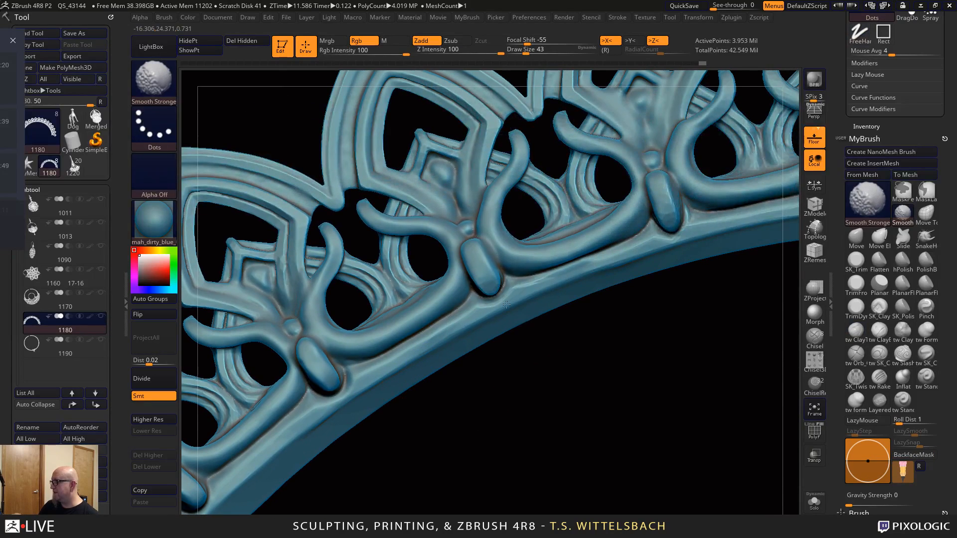
Smooth the junctions around the oval bead and scroll stems near the top of the crown
shift+drag(627, 248, 643, 239)
alt+drag(606, 359, 574, 460)
shift+drag(640, 314, 630, 258)
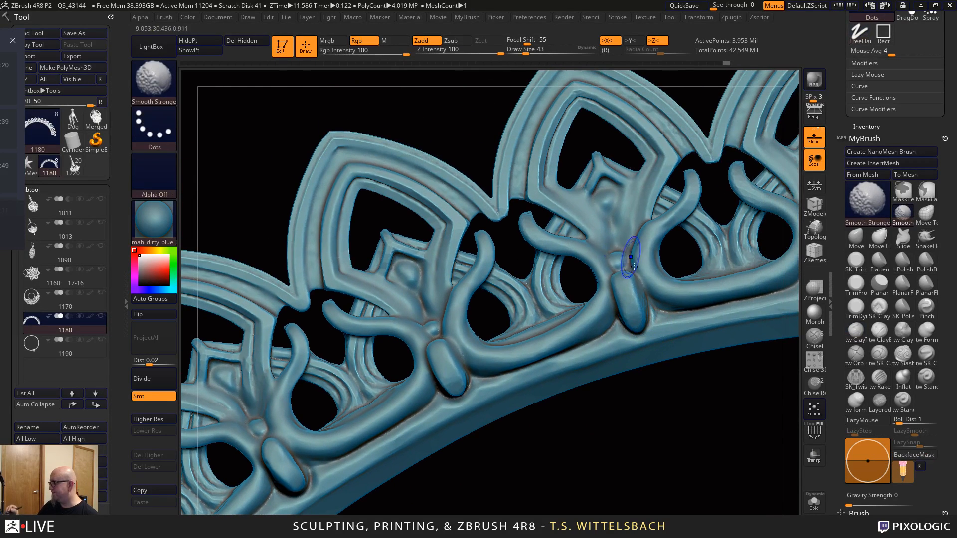
Mask the frame of the second arch left of the crown's centre with MaskPen, reducing Draw Size to 13 for the narrow areas
alt+drag(662, 487, 628, 424)
alt+drag(714, 397, 573, 453)
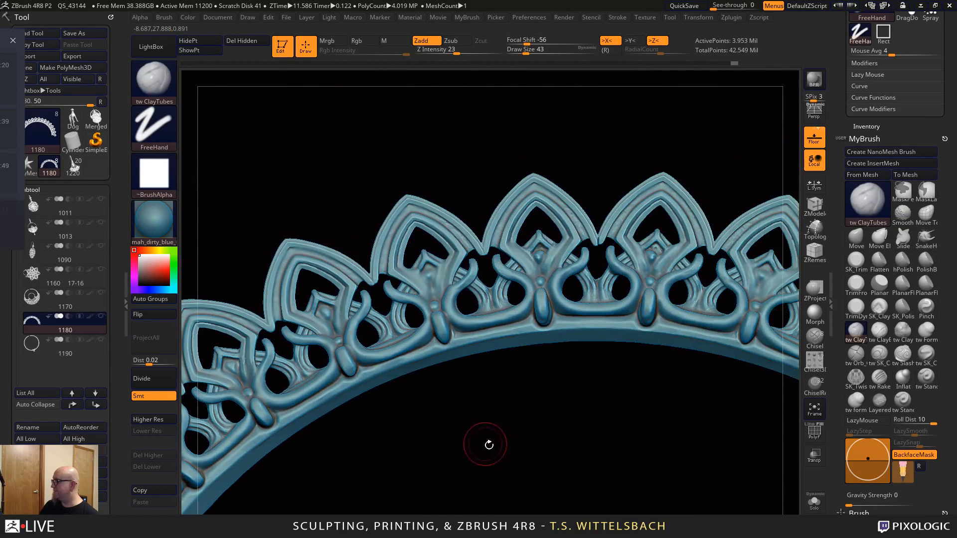
mouse_move(487, 444)
alt+mouse_down()
mouse_move(468, 380)
mouse_move(636, 274)
alt+mouse_up()
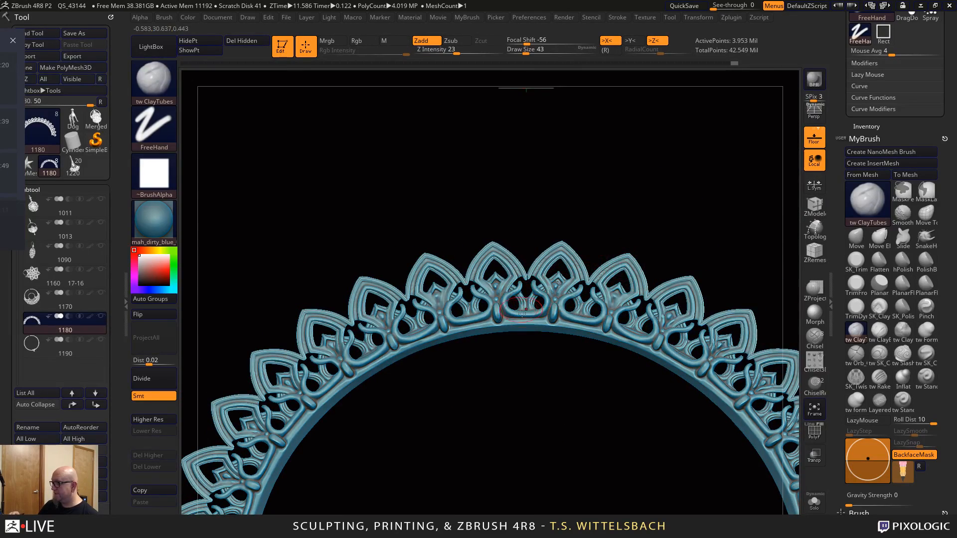
drag(547, 389, 648, 373)
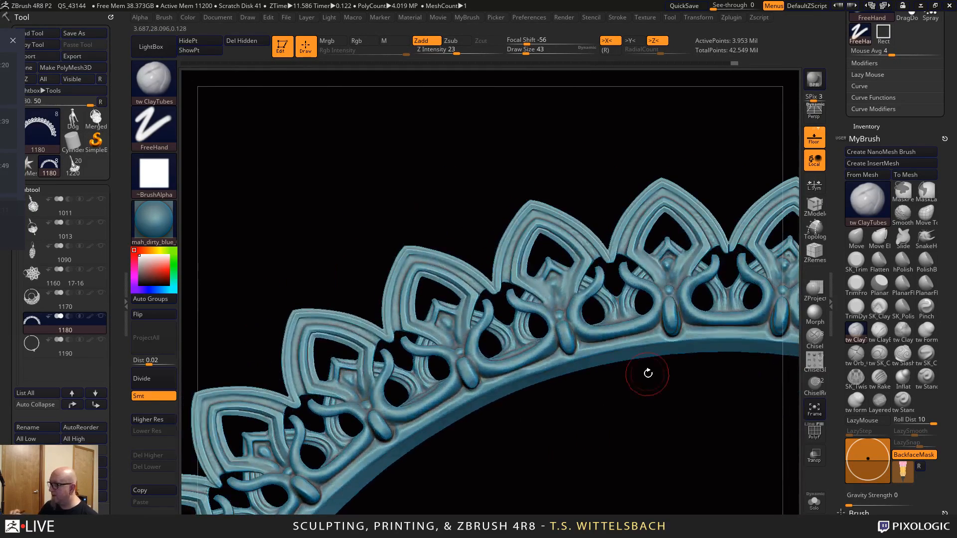
mouse_move(487, 275)
ctrl+mouse_down()
mouse_move(517, 220)
mouse_move(529, 223)
ctrl+mouse_up()
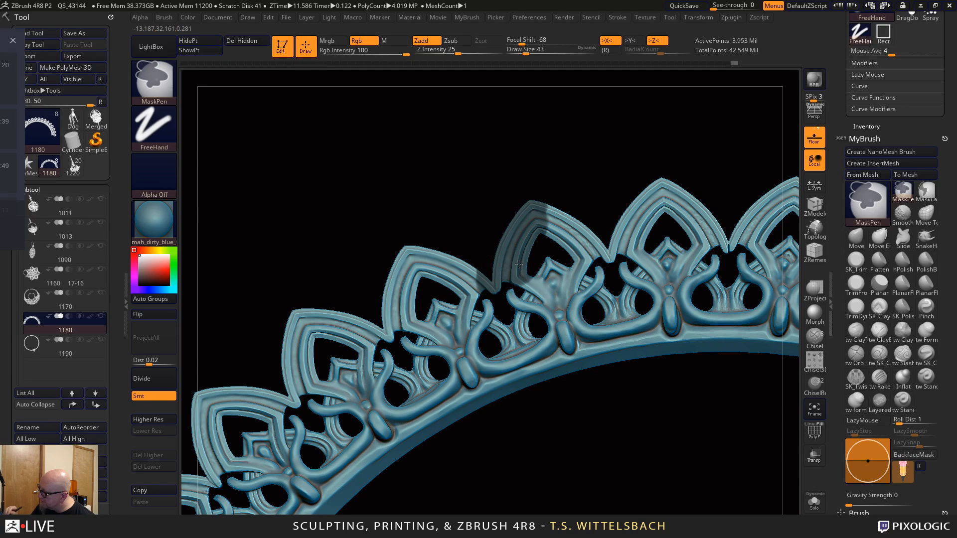
ctrl+drag(526, 270, 536, 276)
key(space)
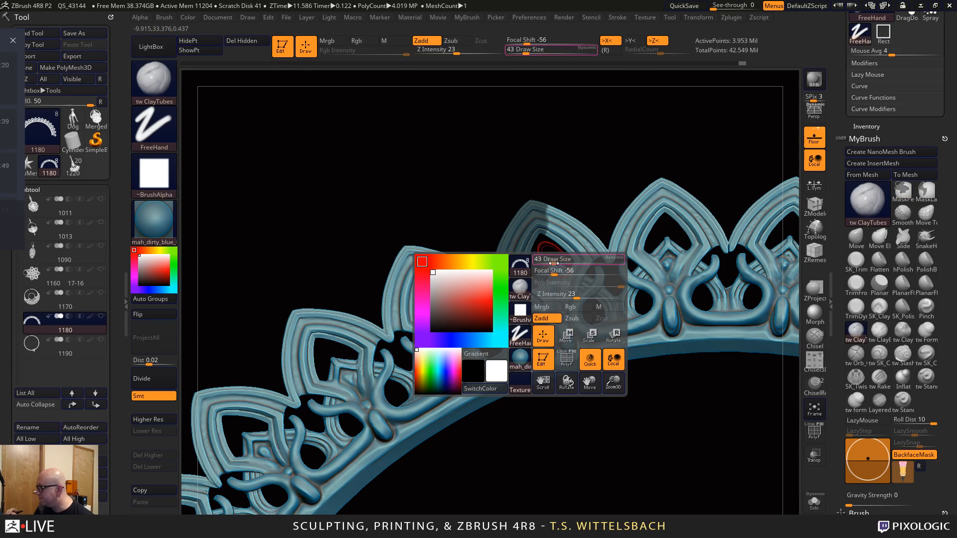
click(555, 260)
key(ctrl)
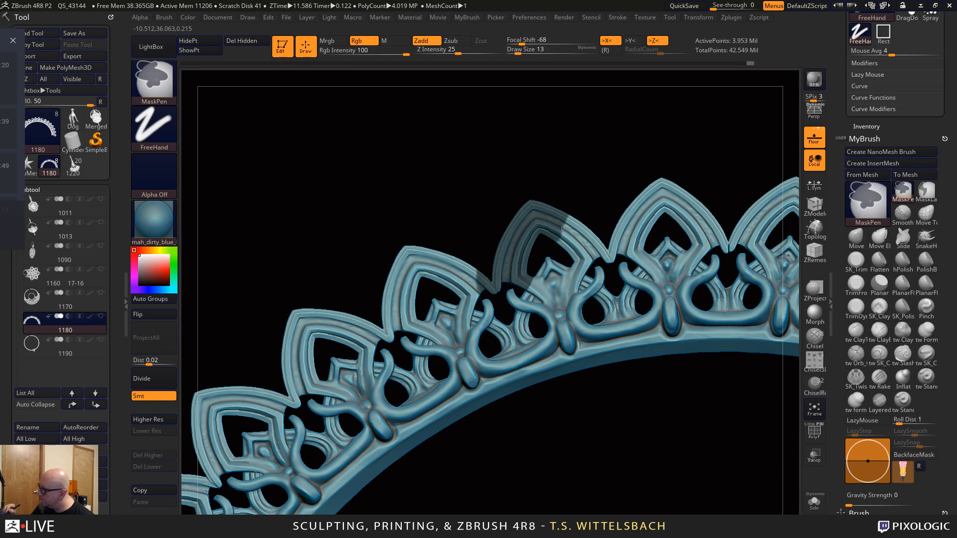
ctrl+drag(562, 231, 588, 249)
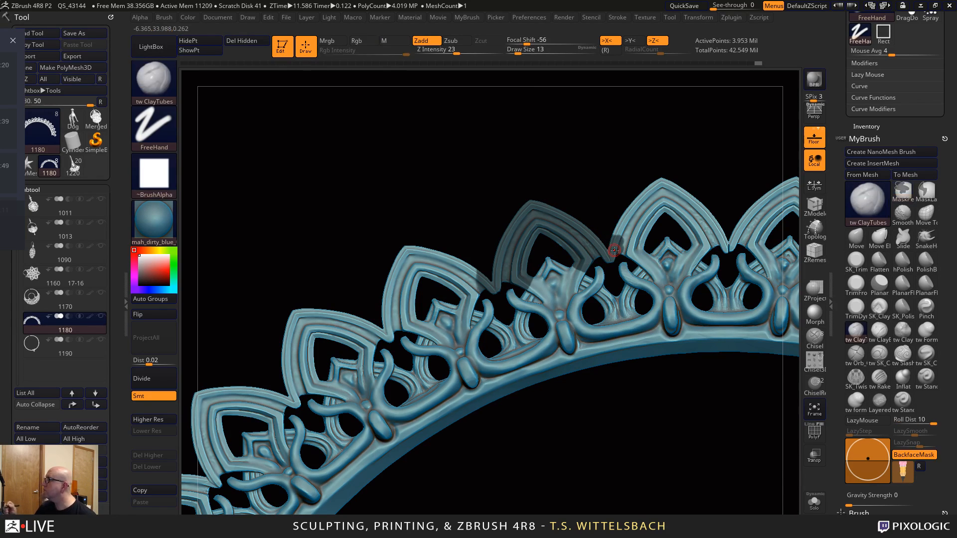
Set Draw Size to 23 and mask the frame of the arch beside the crown's centre with MaskPen
key(space)
drag(687, 188, 692, 187)
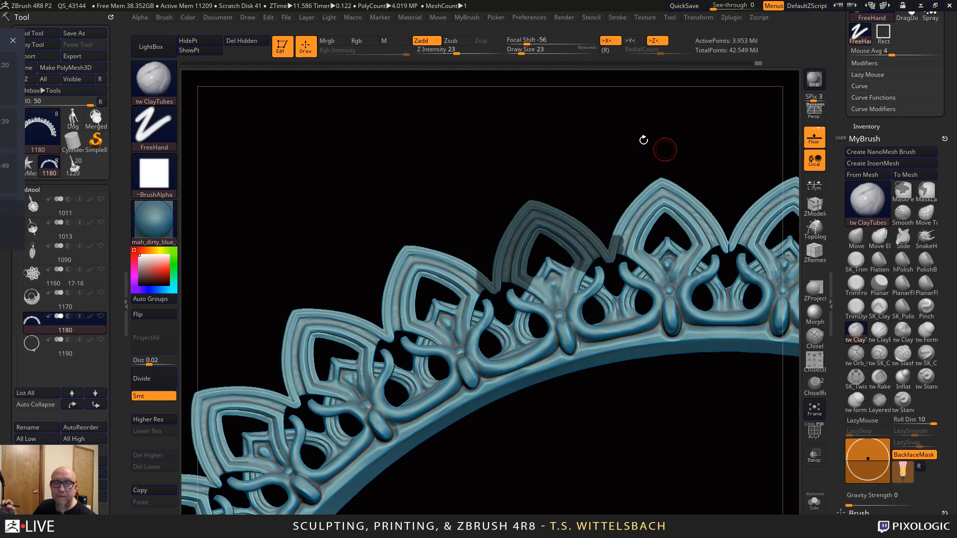
key(ctrl)
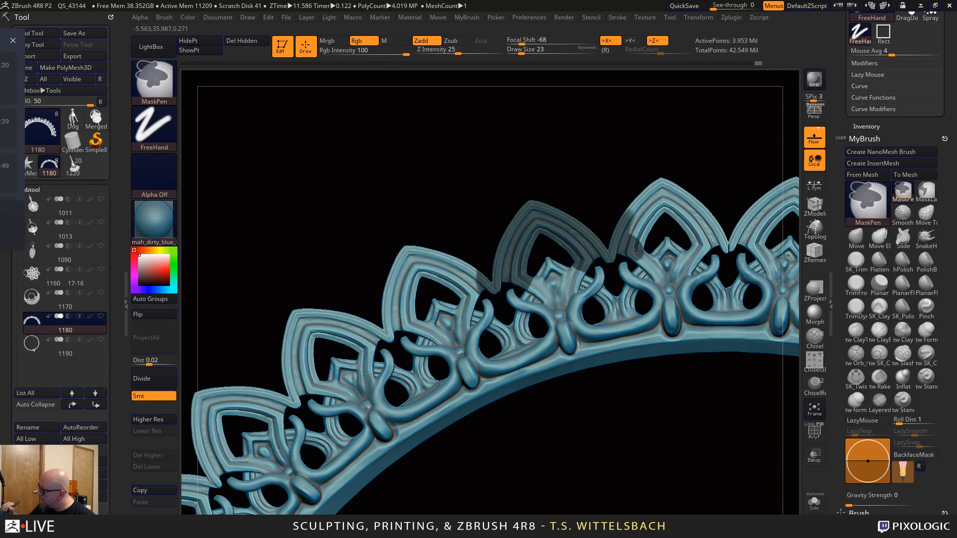
mouse_move(634, 252)
ctrl+mouse_down()
mouse_move(660, 189)
mouse_move(627, 245)
ctrl+mouse_up()
mouse_move(637, 213)
ctrl+mouse_down()
mouse_move(668, 189)
mouse_move(721, 246)
ctrl+mouse_up()
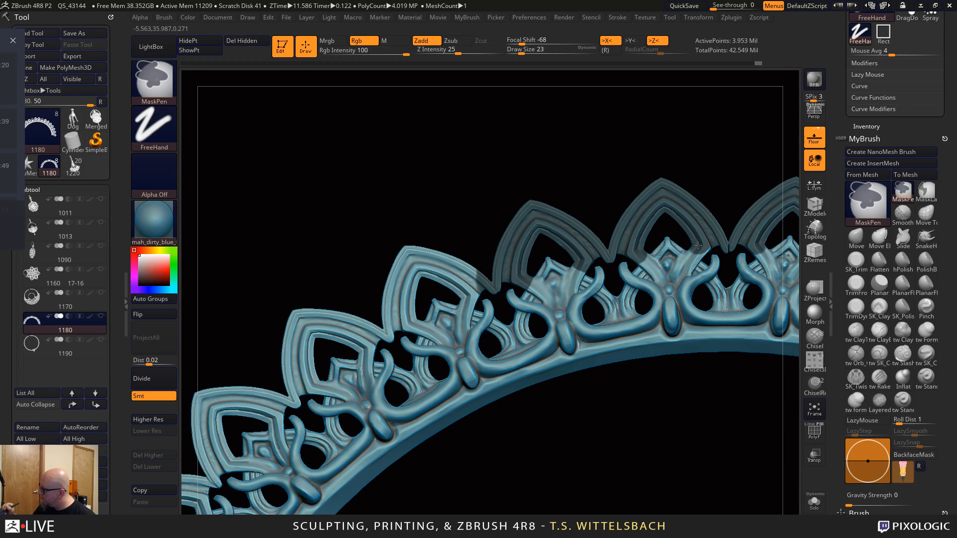
Mask the frames of the next two arches along the crown's left side with MaskPen at Draw Size 23
alt+drag(633, 459, 796, 415)
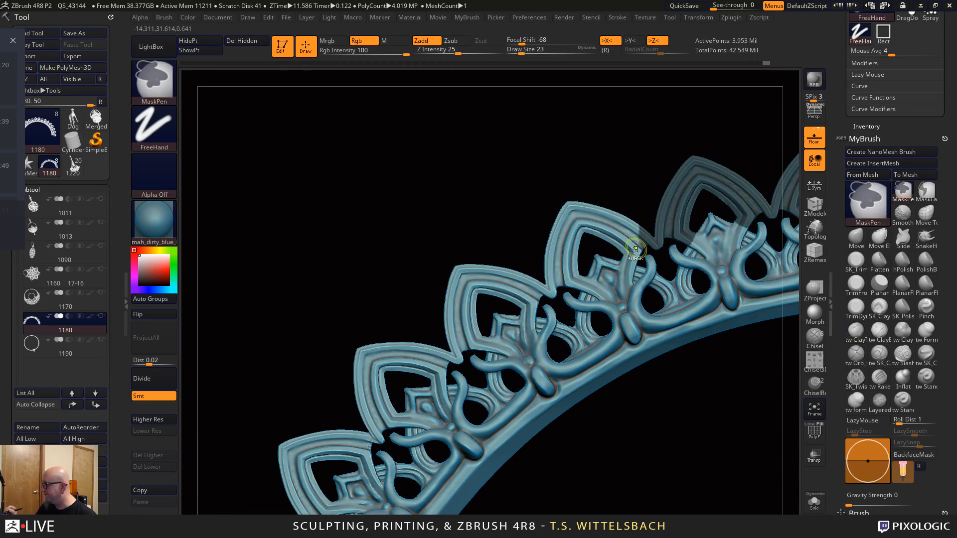
mouse_move(630, 256)
ctrl+mouse_down()
mouse_move(639, 252)
mouse_move(601, 212)
mouse_move(568, 209)
mouse_move(549, 260)
mouse_move(572, 273)
ctrl+mouse_up()
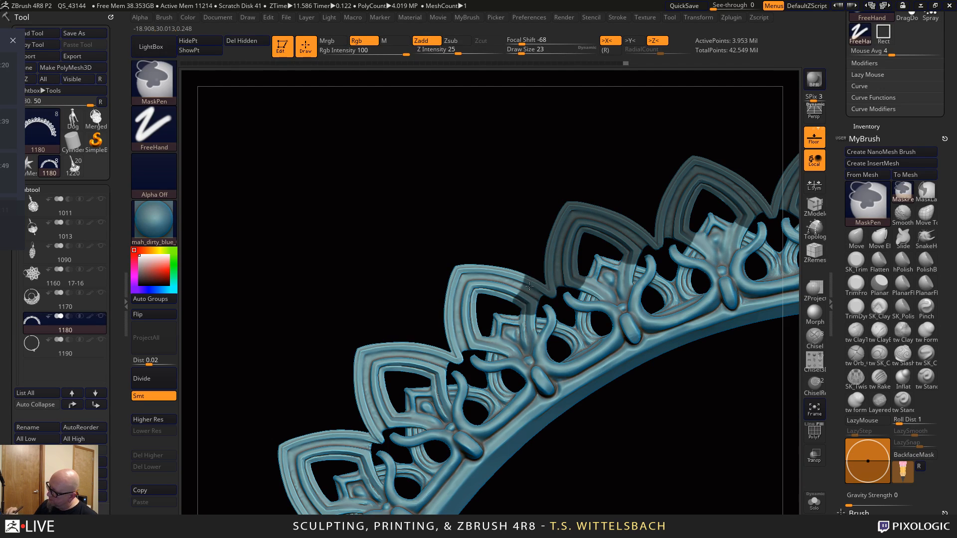
mouse_move(529, 286)
ctrl+mouse_down()
mouse_move(468, 269)
mouse_move(451, 299)
mouse_move(466, 318)
ctrl+mouse_up()
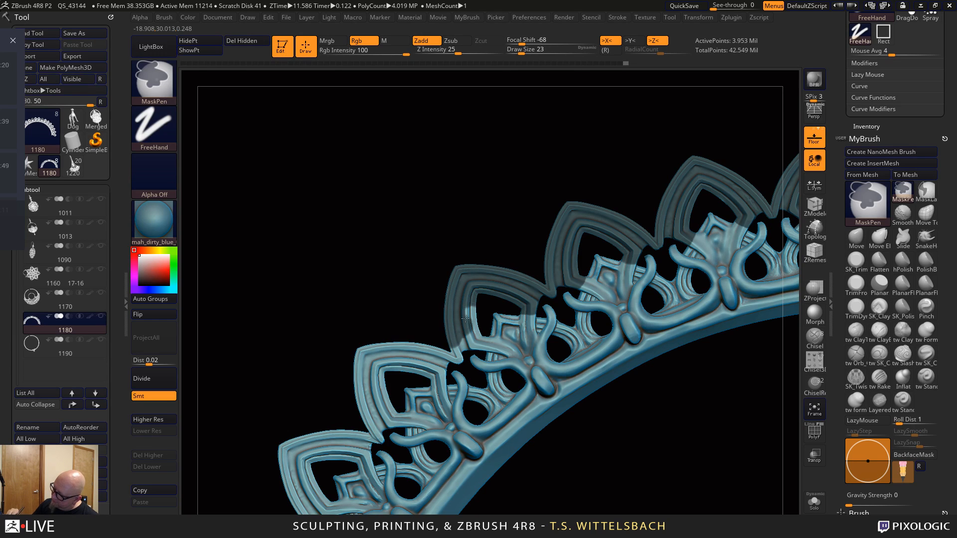
Extend the MaskPen mask over the frames of the two following arches further down the crown's left side
alt+drag(580, 469, 686, 393)
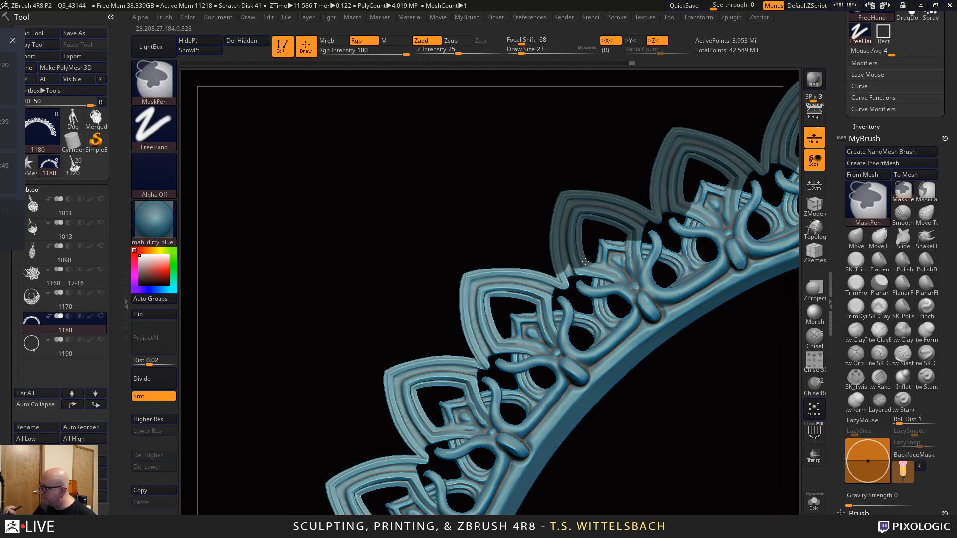
mouse_move(542, 277)
ctrl+mouse_down()
mouse_move(474, 272)
mouse_move(499, 283)
ctrl+mouse_up()
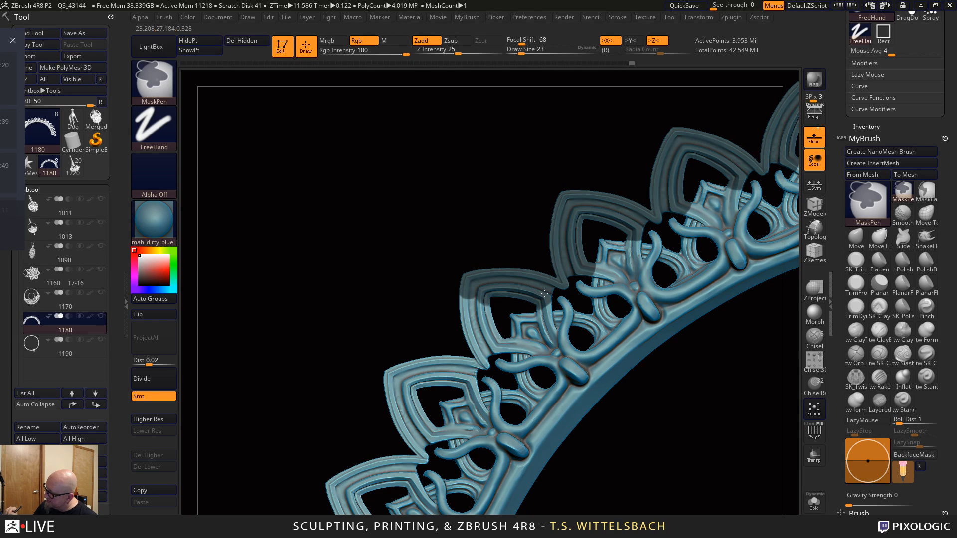
mouse_move(479, 282)
ctrl+mouse_down()
mouse_move(471, 339)
mouse_move(483, 301)
mouse_move(494, 339)
ctrl+mouse_up()
alt+drag(613, 498, 733, 411)
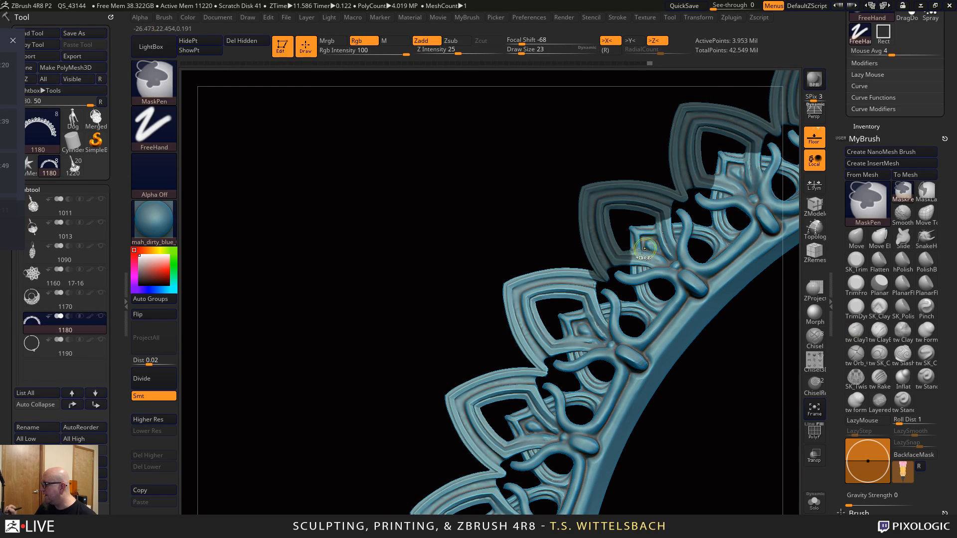
mouse_move(593, 287)
ctrl+mouse_down()
mouse_move(584, 299)
mouse_move(563, 282)
mouse_move(531, 278)
mouse_move(514, 324)
mouse_move(536, 359)
mouse_move(550, 347)
ctrl+mouse_up()
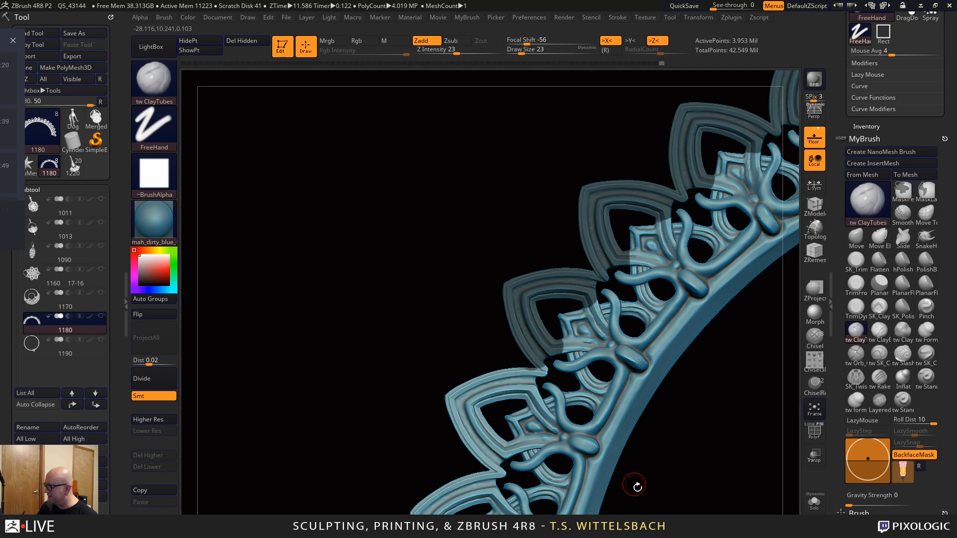
Mask the frames of the last three arches down to the crown's lower end
alt+drag(635, 487, 716, 365)
mouse_move(602, 249)
ctrl+mouse_down()
mouse_move(524, 284)
mouse_move(579, 272)
ctrl+mouse_up()
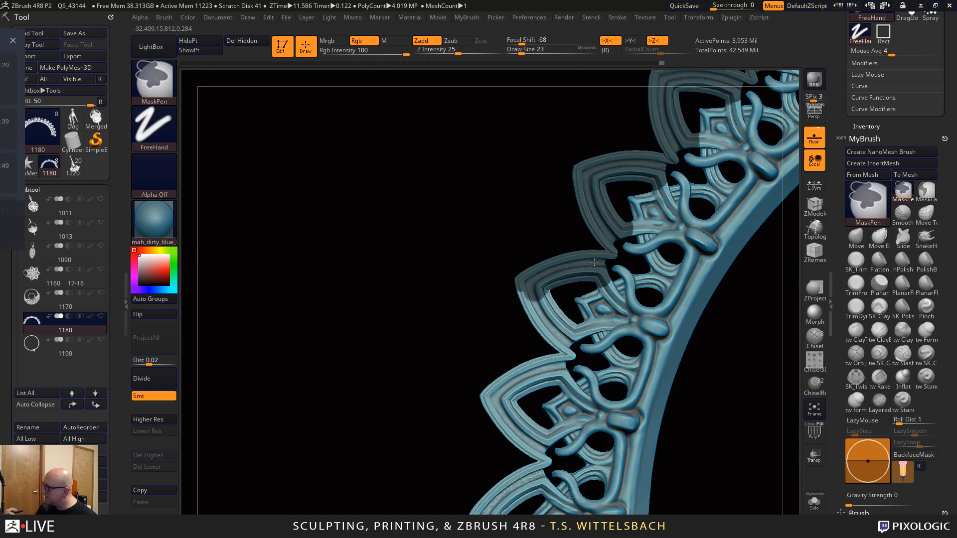
ctrl+drag(531, 306, 547, 323)
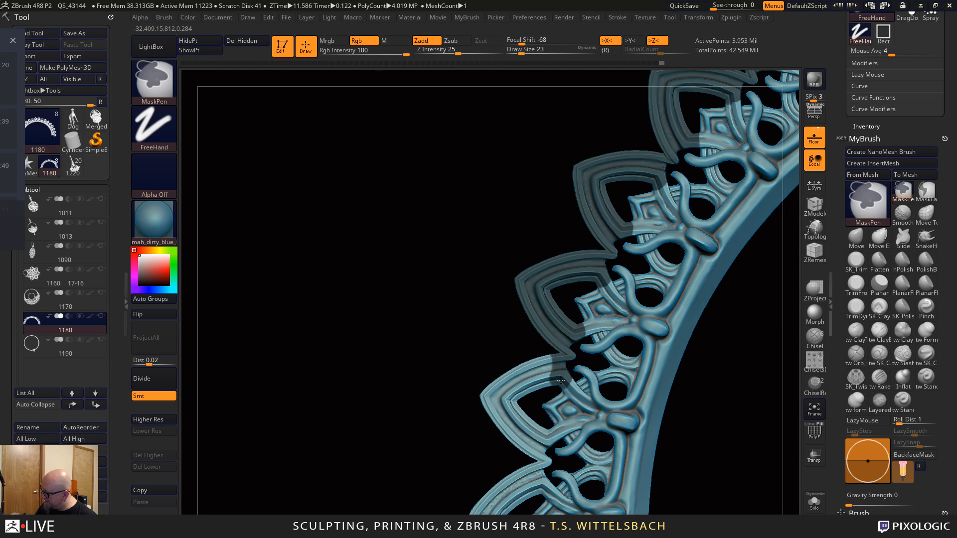
ctrl+drag(564, 372, 481, 407)
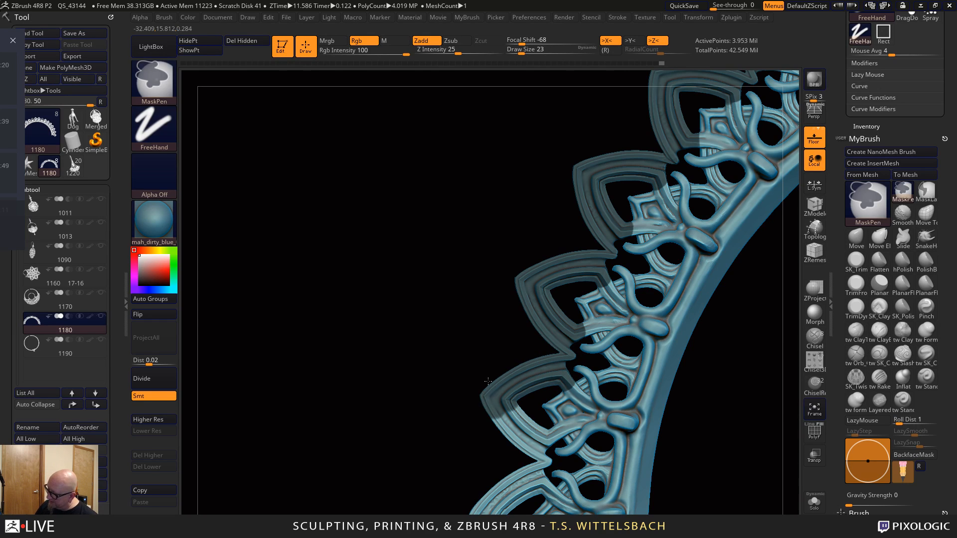
alt+drag(727, 440, 726, 319)
mouse_move(538, 310)
ctrl+mouse_down()
mouse_move(546, 314)
mouse_move(492, 295)
ctrl+mouse_up()
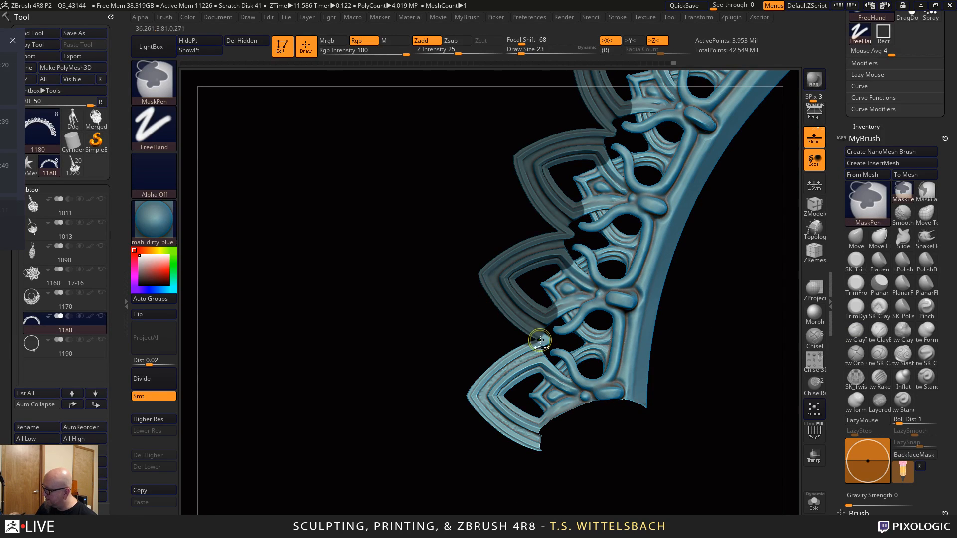
mouse_move(540, 338)
ctrl+mouse_down()
mouse_move(538, 361)
mouse_move(474, 394)
mouse_move(516, 425)
ctrl+mouse_up()
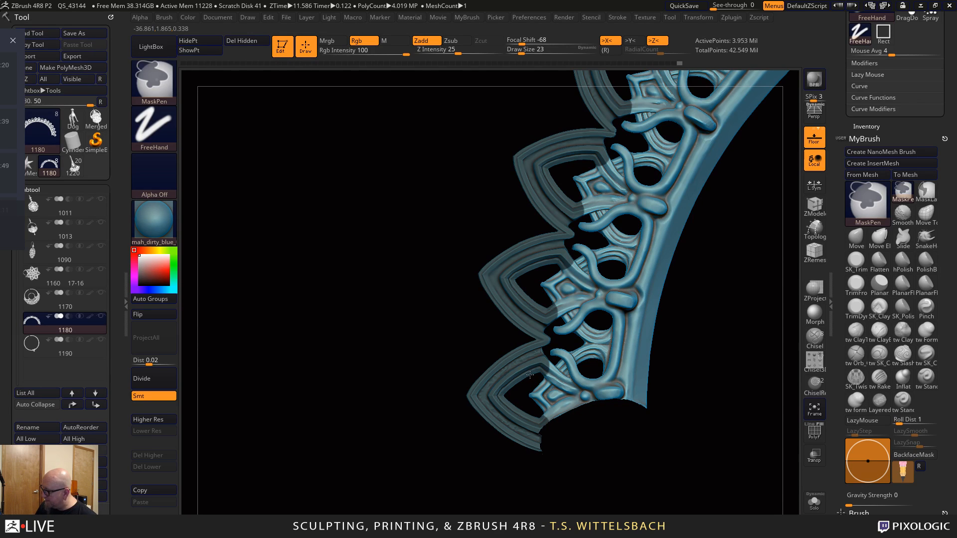
Mask the remaining gaps on the arch frames along the back of the crown, from its lower end to the centre
drag(606, 471, 720, 472)
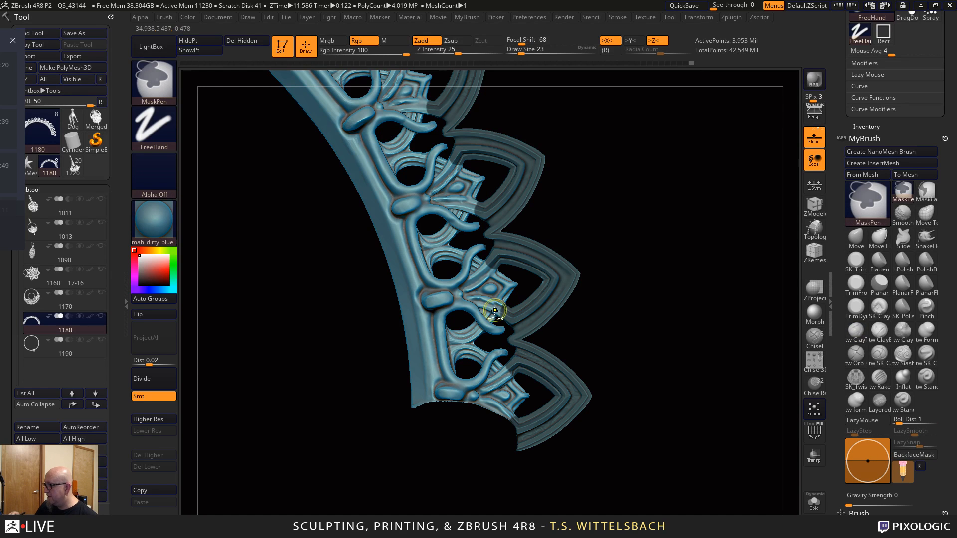
mouse_move(594, 335)
mouse_down()
mouse_move(671, 412)
mouse_move(641, 359)
mouse_move(641, 305)
mouse_move(688, 309)
mouse_move(671, 318)
mouse_move(666, 304)
mouse_up()
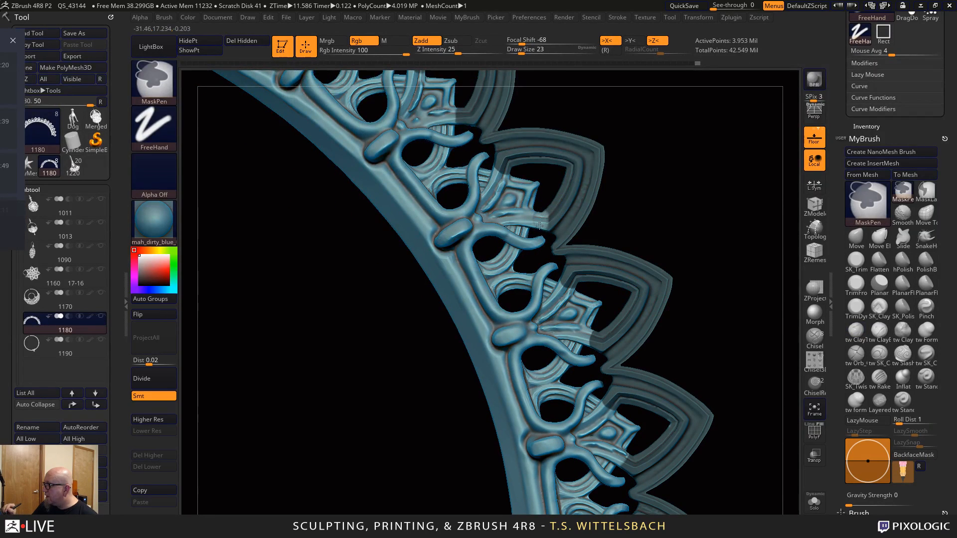
mouse_move(595, 164)
mouse_down()
mouse_move(497, 245)
mouse_move(604, 160)
mouse_move(669, 254)
mouse_up()
alt+drag(622, 170, 631, 173)
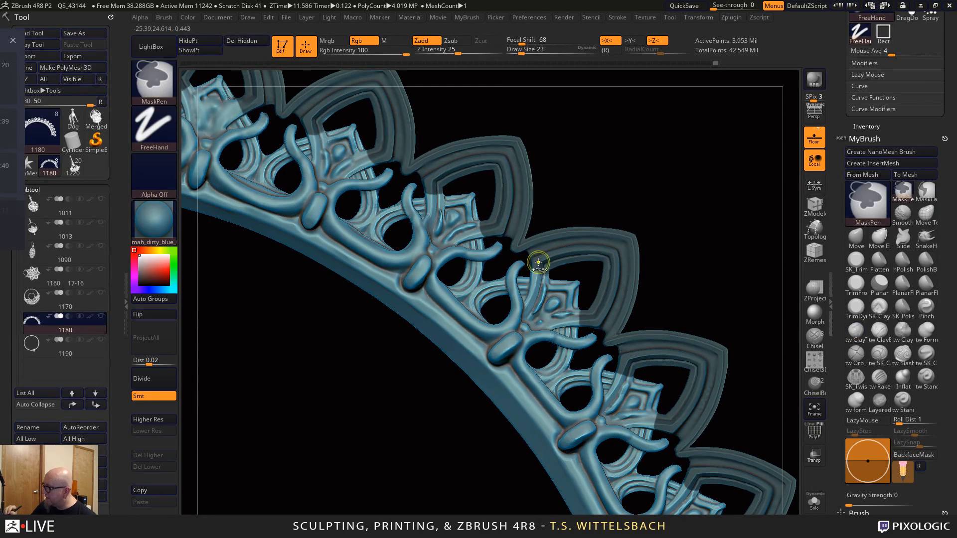
mouse_move(613, 210)
mouse_down()
mouse_move(663, 186)
mouse_move(684, 216)
mouse_up()
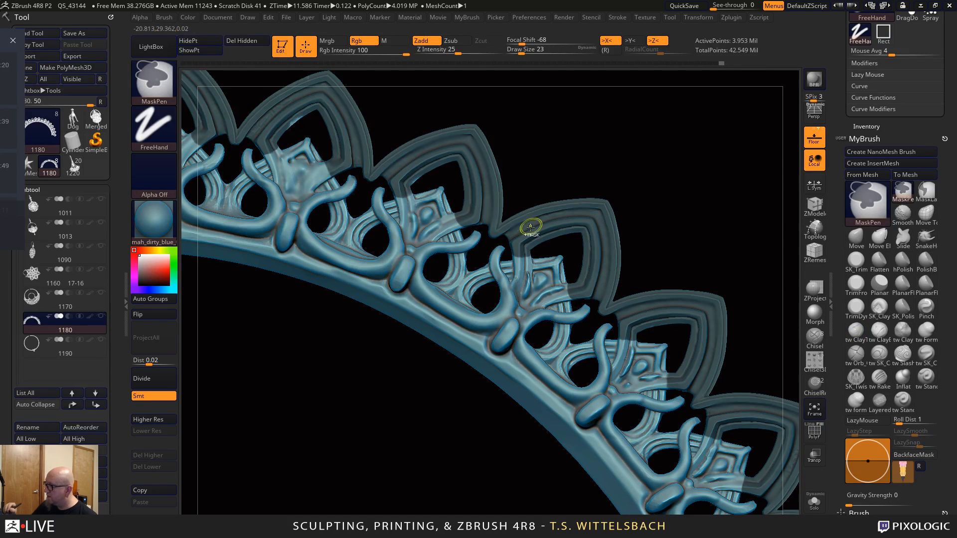
drag(663, 147, 716, 203)
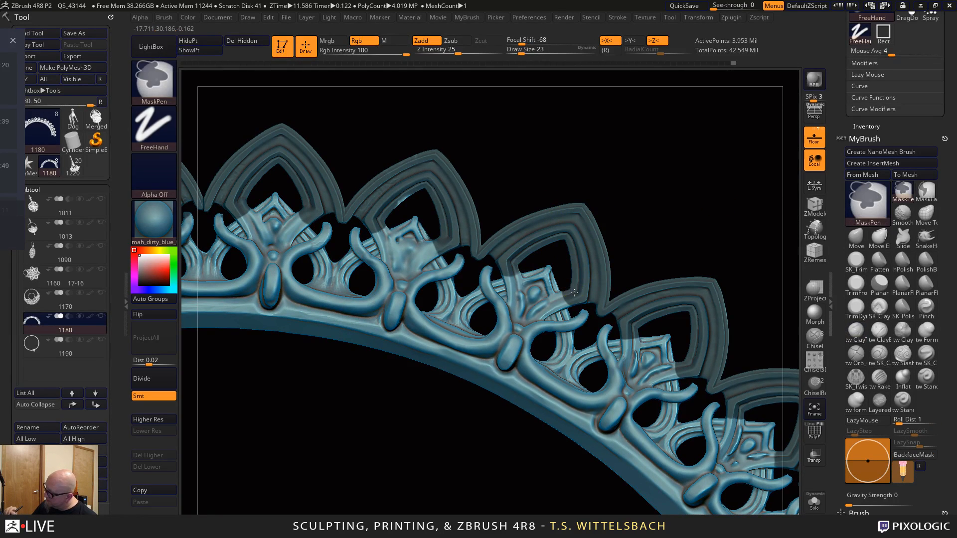
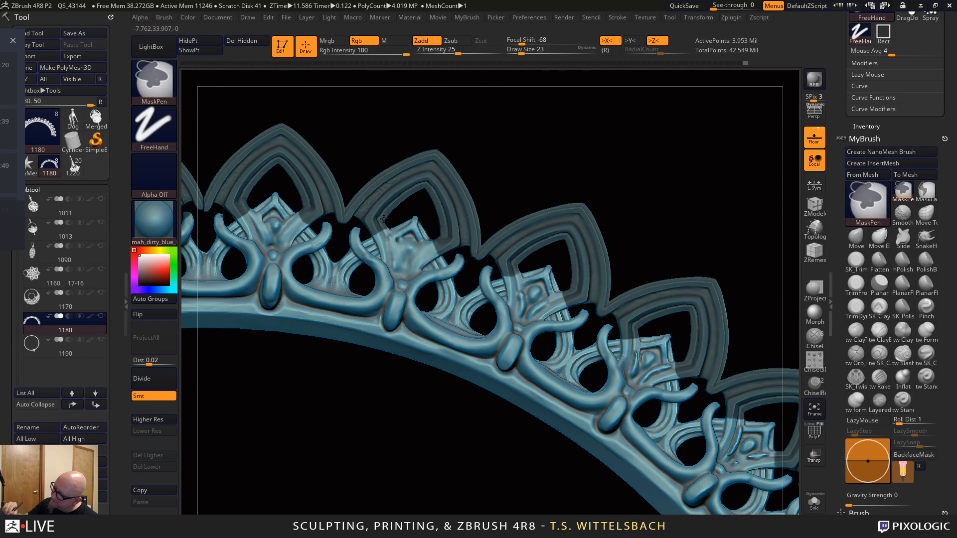
drag(664, 145, 726, 169)
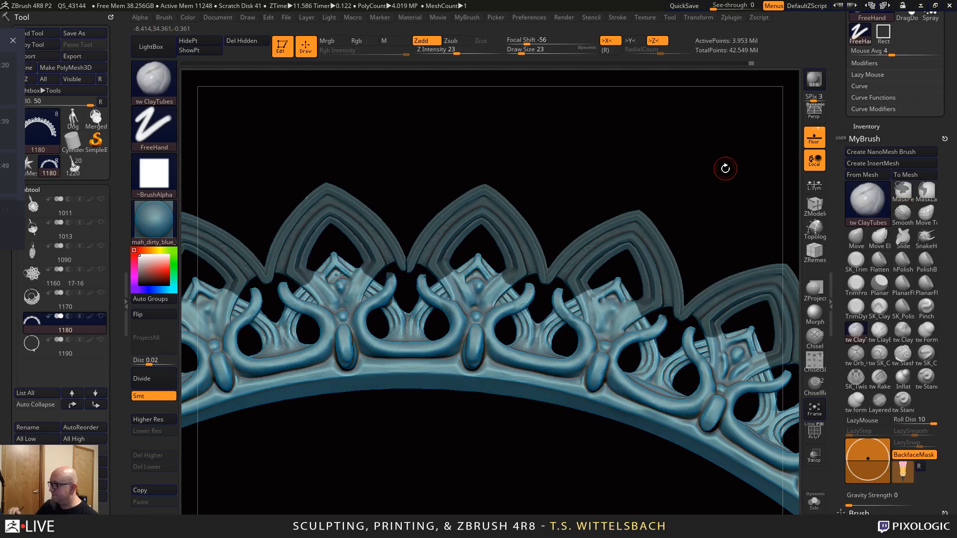
Check the mask around the whole crown and convert the masked arch frames into their own polygroup
key(ctrl)
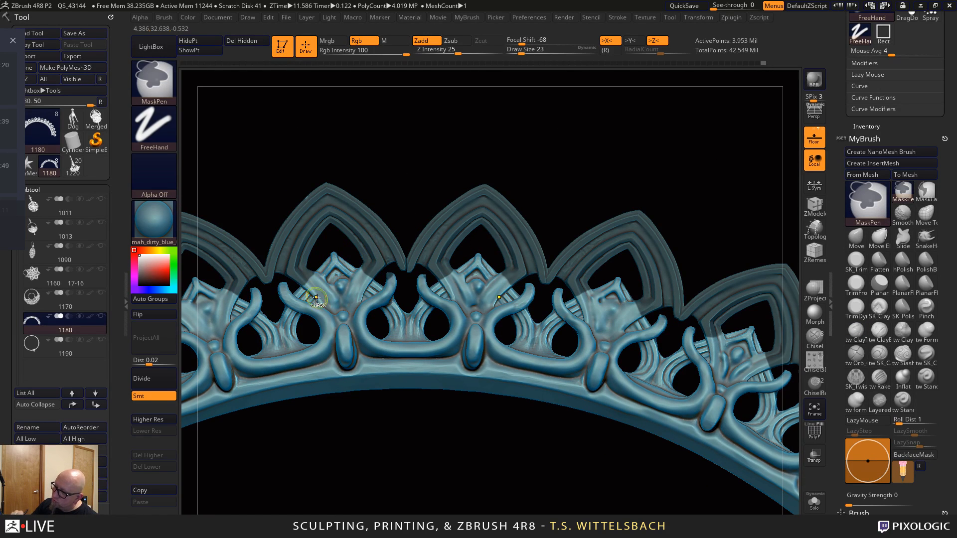
mouse_move(354, 464)
alt+mouse_down()
mouse_move(547, 470)
mouse_move(602, 489)
mouse_move(697, 398)
mouse_move(668, 406)
mouse_move(627, 360)
alt+mouse_up()
key(ctrl)
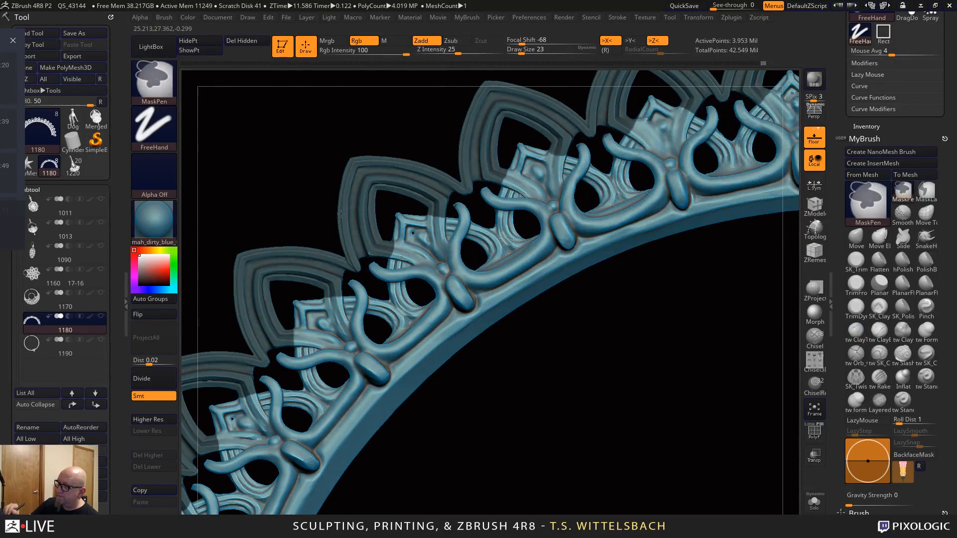
mouse_move(562, 442)
alt+mouse_down()
mouse_move(496, 361)
mouse_move(539, 374)
mouse_move(580, 408)
mouse_move(554, 407)
alt+mouse_up()
key(ctrl)
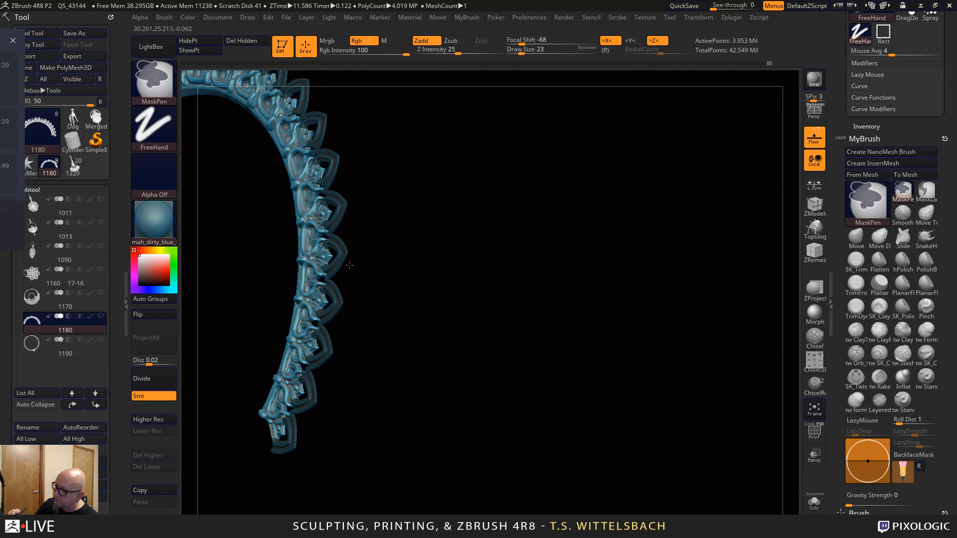
mouse_move(291, 465)
mouse_down()
mouse_move(573, 391)
mouse_move(604, 481)
mouse_move(444, 243)
mouse_up()
key(ctrl)
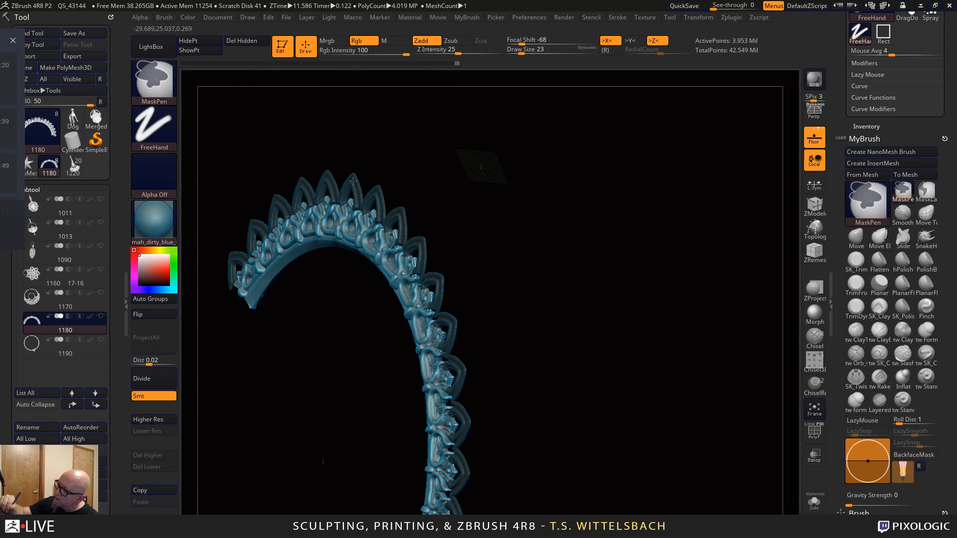
mouse_move(478, 297)
mouse_down()
mouse_move(623, 359)
mouse_move(571, 411)
mouse_move(731, 382)
mouse_up()
key(ctrl)
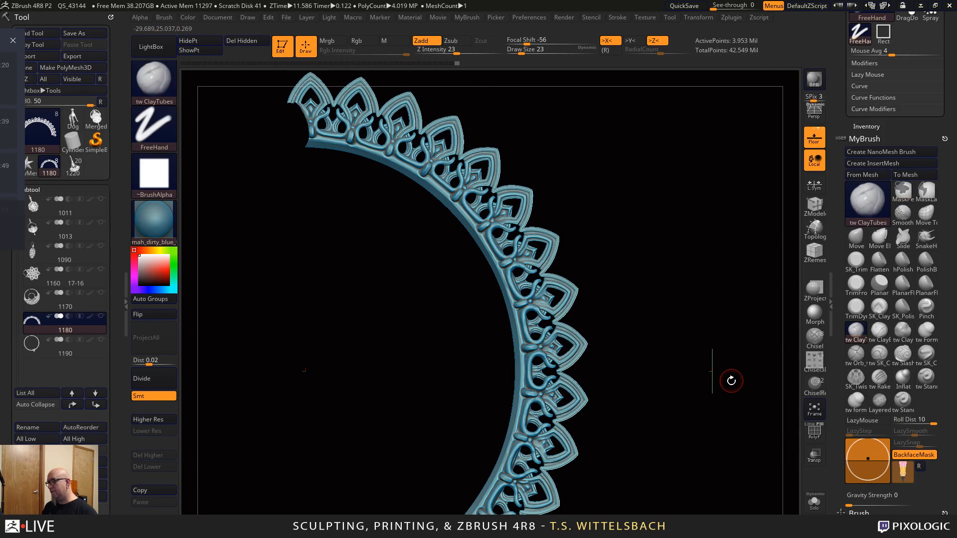
Isolate the arch-frame polygroup and switch the visibility to show only the inner scrollwork and band
key(ctrl+shift)
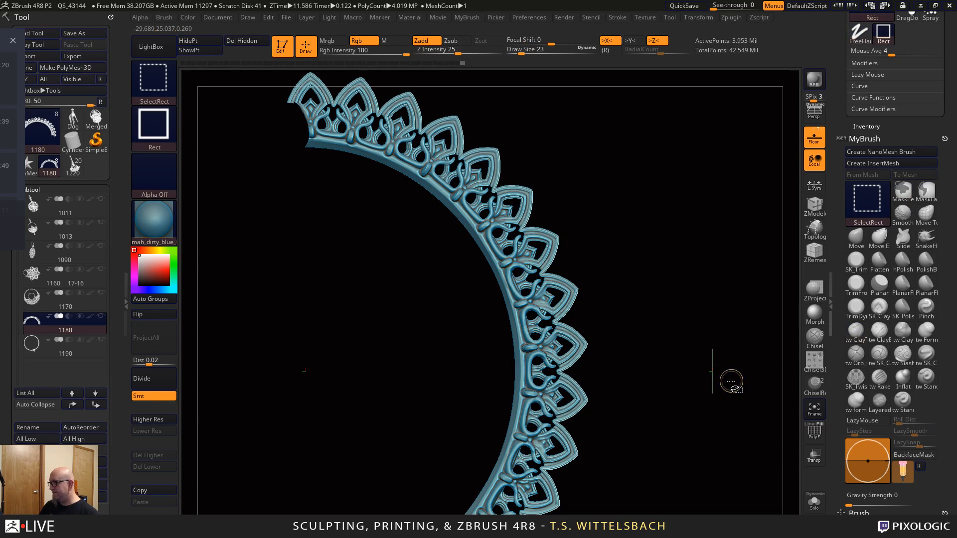
ctrl+shift+click(519, 380)
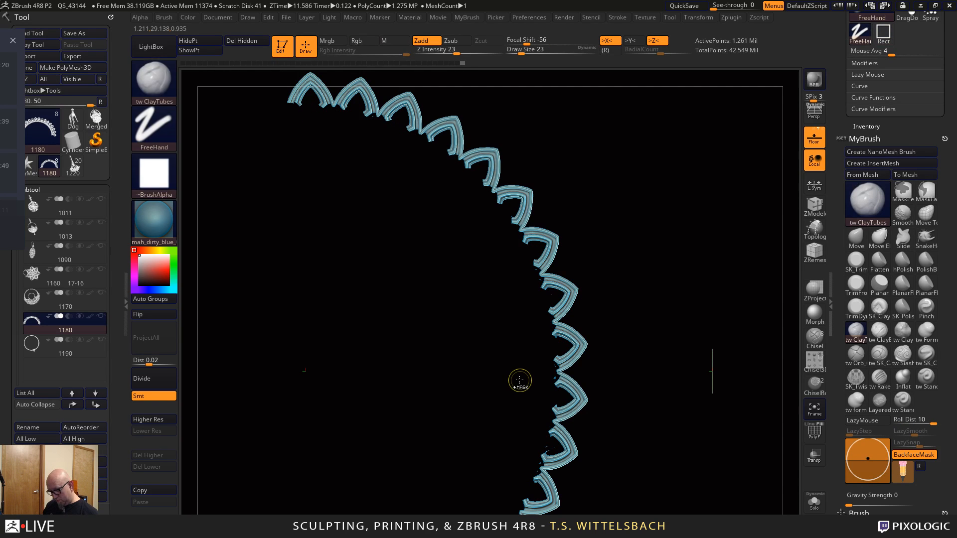
ctrl+shift+click(520, 380)
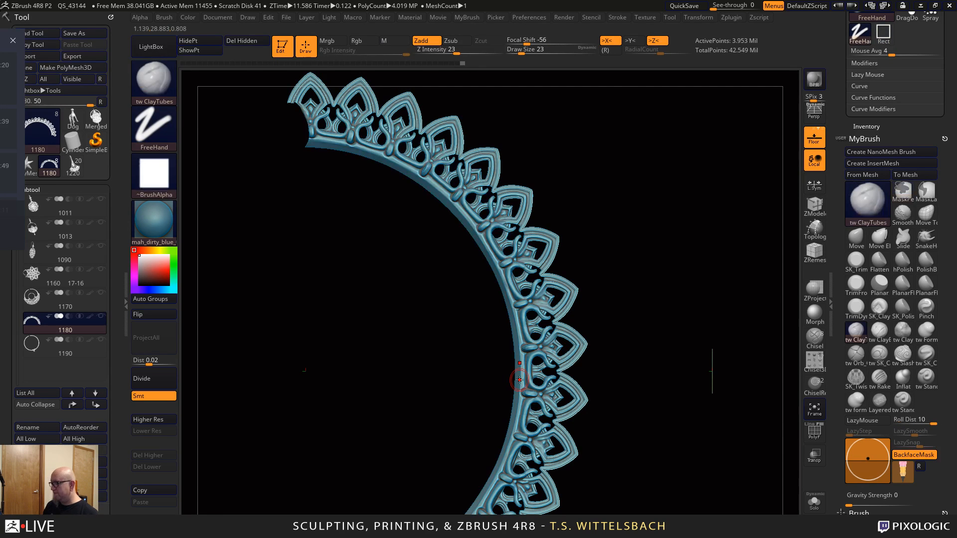
ctrl+alt+shift+click(582, 338)
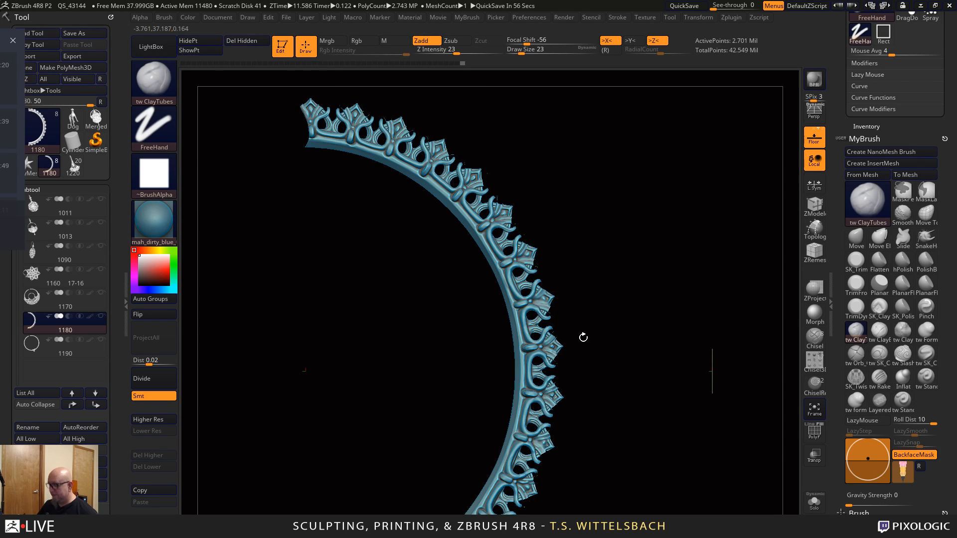
Examine the edges of the scrollwork up close where the arch frames are split off
alt+drag(622, 271, 644, 459)
mouse_move(600, 288)
alt+mouse_down()
mouse_move(645, 406)
mouse_move(662, 393)
mouse_move(669, 354)
mouse_move(686, 446)
mouse_move(718, 415)
mouse_move(686, 412)
alt+mouse_up()
key(ctrl)
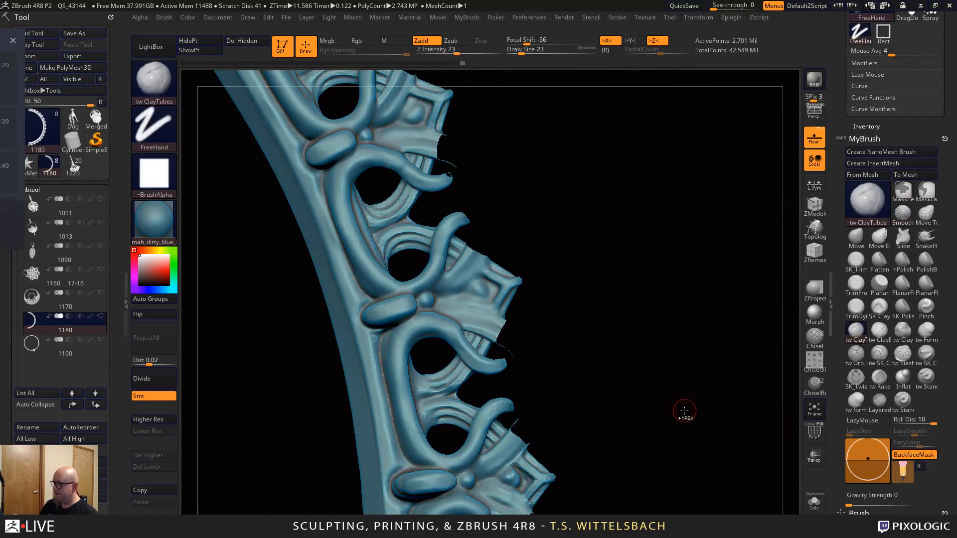
drag(643, 351, 656, 271)
mouse_move(613, 310)
alt+mouse_down()
mouse_move(665, 250)
mouse_move(523, 345)
alt+mouse_up()
Mask one side of an arch frame and most of the neighbouring frame with rectangular mask selections
mouse_move(652, 250)
mouse_down()
mouse_move(675, 214)
mouse_move(699, 219)
mouse_move(705, 234)
mouse_move(528, 298)
mouse_up()
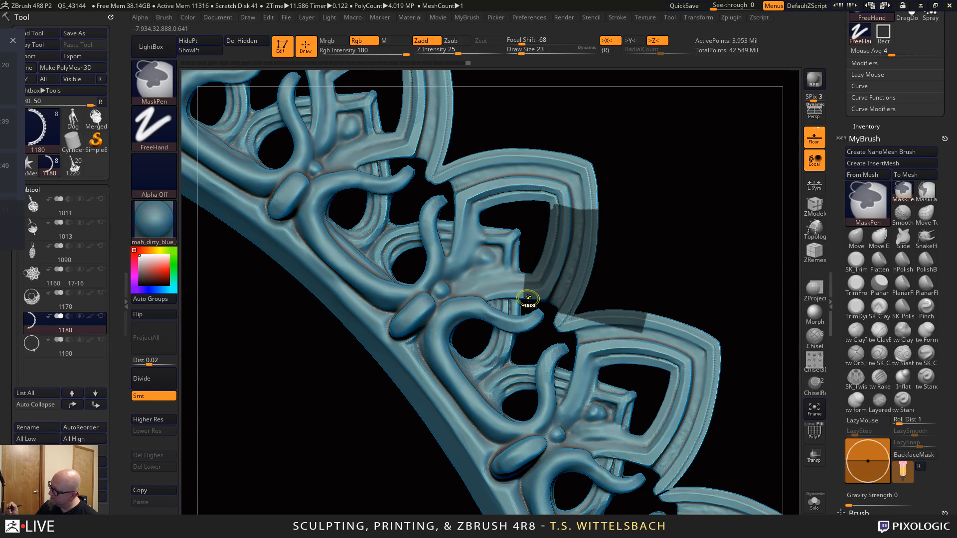
ctrl+drag(693, 255, 550, 339)
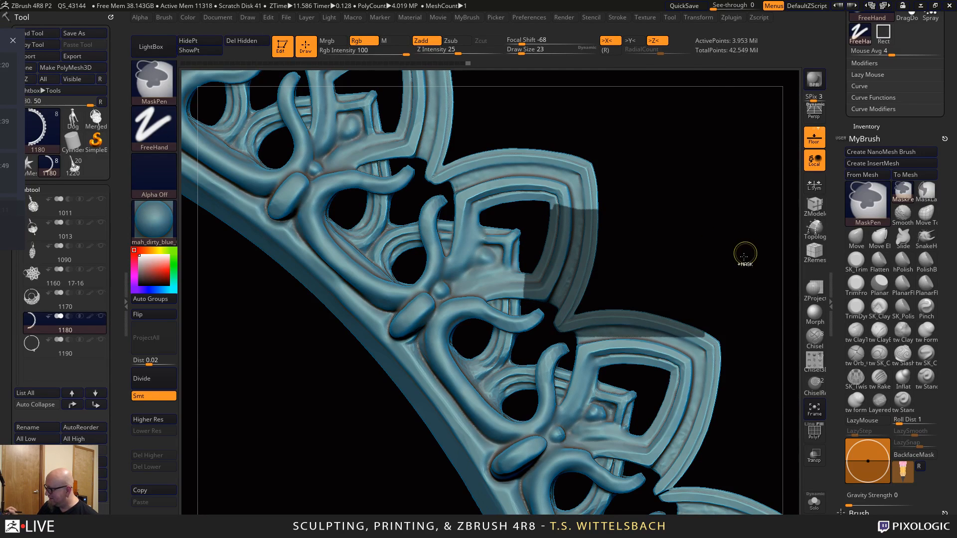
ctrl+drag(744, 276, 571, 370)
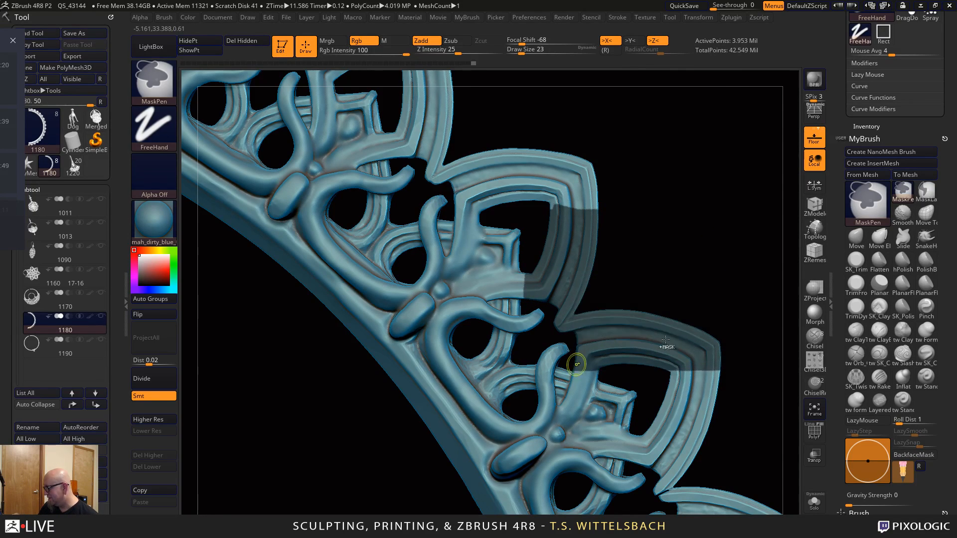
mouse_move(746, 312)
mouse_down()
mouse_move(769, 410)
mouse_move(771, 329)
mouse_move(718, 269)
mouse_move(705, 303)
mouse_move(580, 407)
mouse_up()
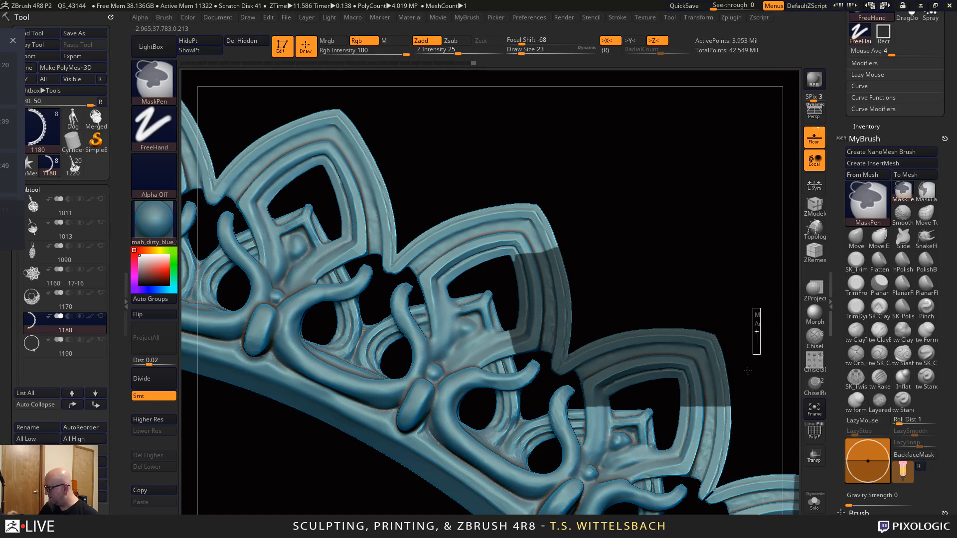
ctrl+drag(748, 371, 661, 480)
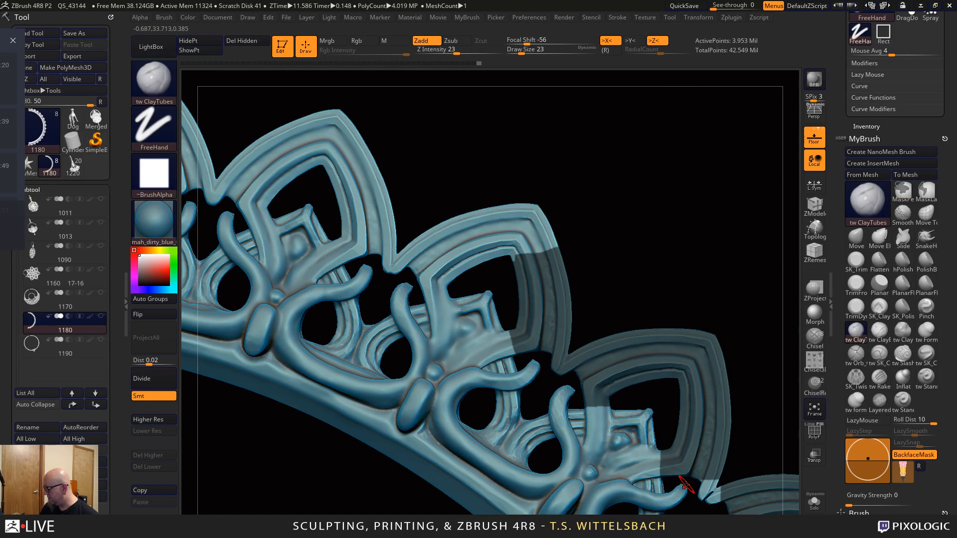
Mask the leftover gap at the junction between the masked arch frame and the next one down
alt+drag(763, 414, 623, 247)
ctrl+drag(616, 280, 560, 331)
alt+drag(598, 143, 808, 366)
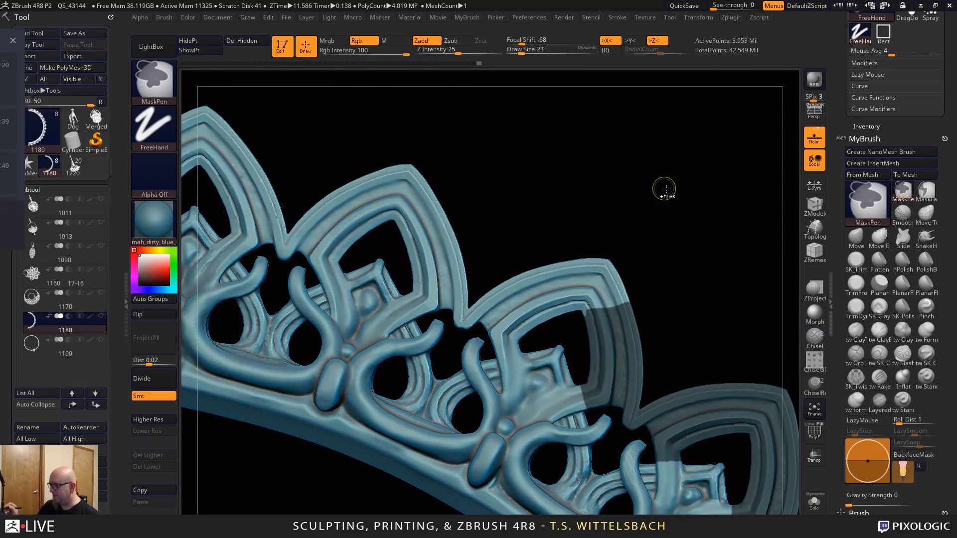
Complete the partly masked arch frame by masking its pointed tip and upper side with rectangular selections
ctrl+drag(687, 210, 493, 347)
drag(688, 283, 720, 270)
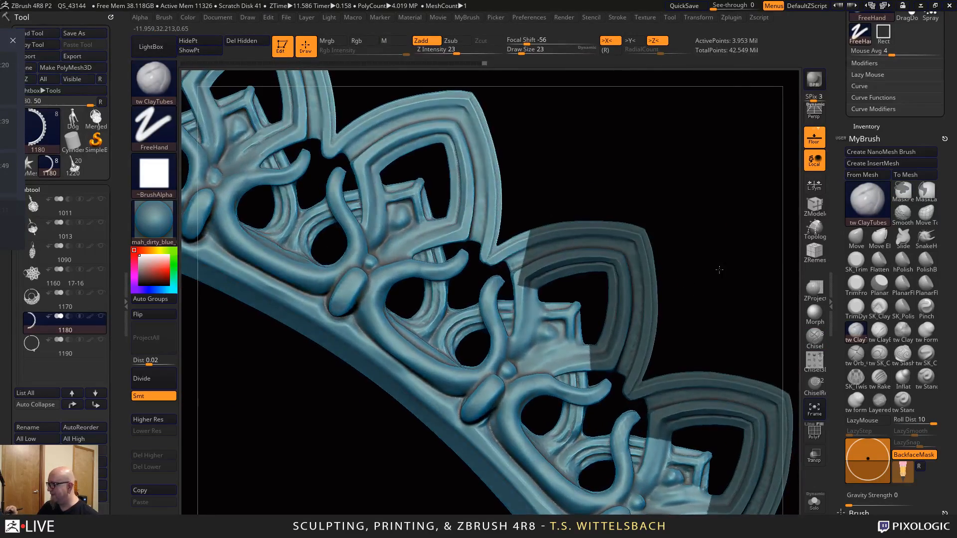
ctrl+drag(689, 172, 508, 299)
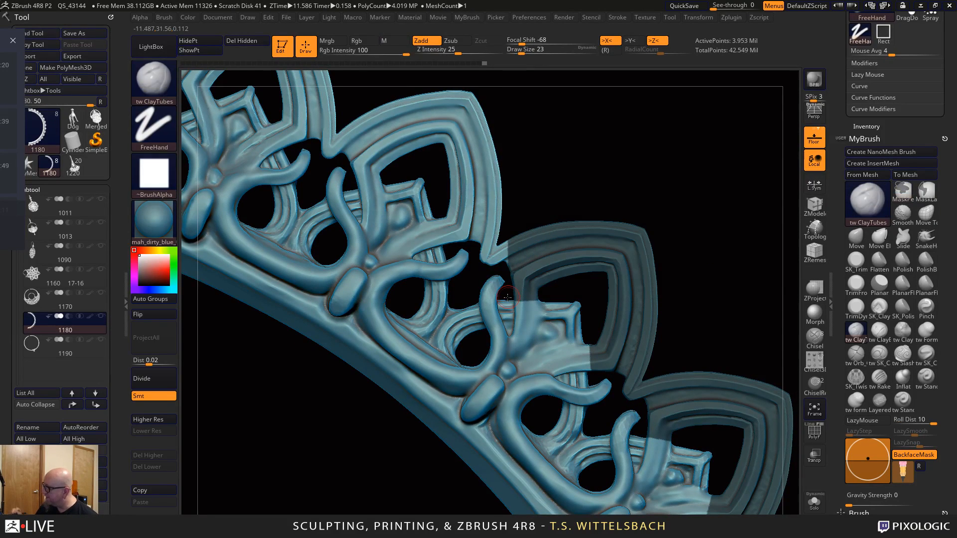
Mask the next arch frame up the crown, covering its junction, lower side, tip and upper side while leaving the scrollwork unmasked
alt+drag(601, 175, 600, 336)
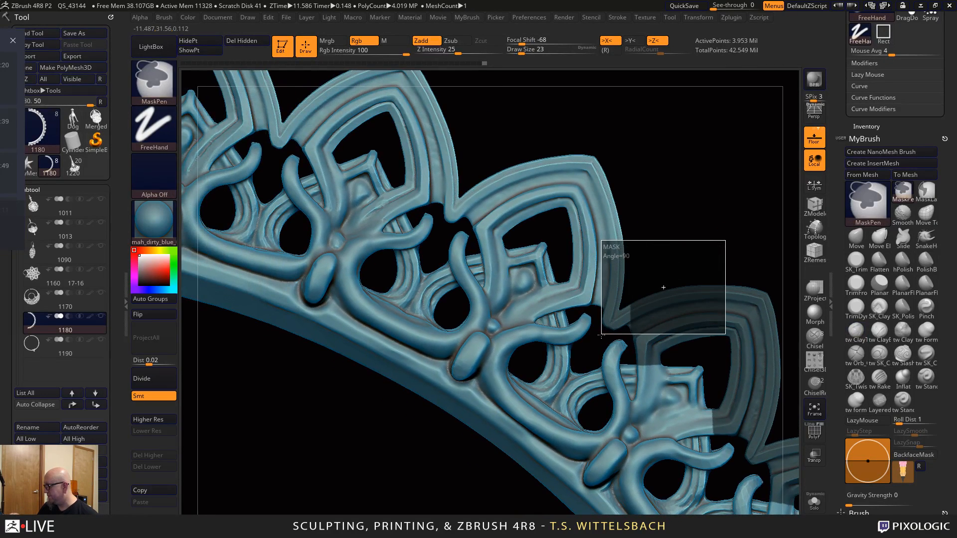
mouse_move(691, 176)
mouse_down()
mouse_move(708, 229)
mouse_move(748, 188)
mouse_move(562, 283)
mouse_up()
mouse_move(631, 334)
alt+mouse_down()
mouse_move(496, 361)
mouse_move(626, 314)
mouse_move(633, 324)
mouse_move(613, 370)
mouse_move(617, 237)
mouse_move(641, 267)
mouse_move(632, 293)
mouse_move(643, 215)
mouse_move(441, 340)
alt+mouse_up()
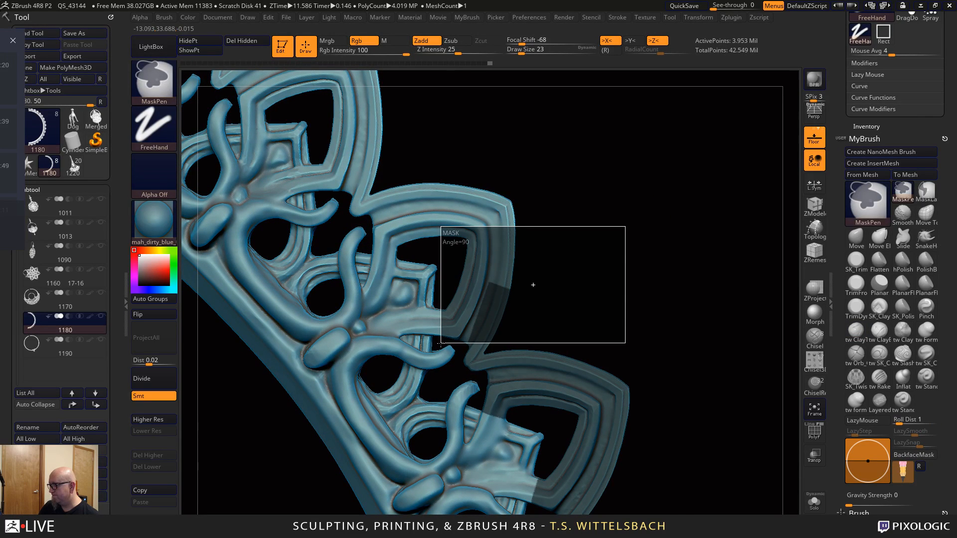
alt+drag(578, 313, 520, 329)
alt+drag(663, 206, 714, 297)
ctrl+drag(729, 252, 507, 332)
Mask the junction and lower side of the following unmasked arch frame with rectangular selections
alt+drag(644, 215, 708, 265)
ctrl+drag(684, 257, 549, 348)
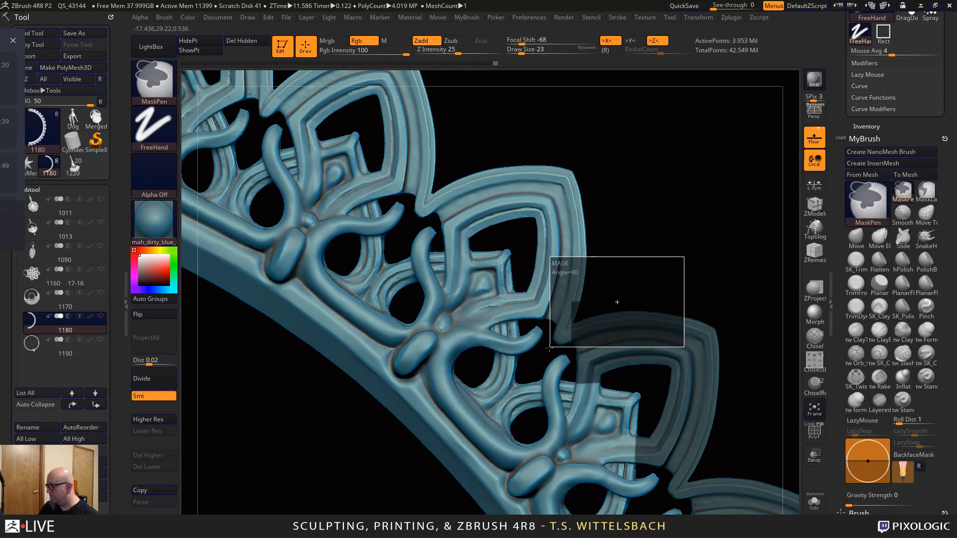
alt+drag(658, 206, 718, 274)
ctrl+drag(711, 309, 595, 369)
ctrl+drag(735, 184, 598, 319)
ctrl+shift+click(725, 284)
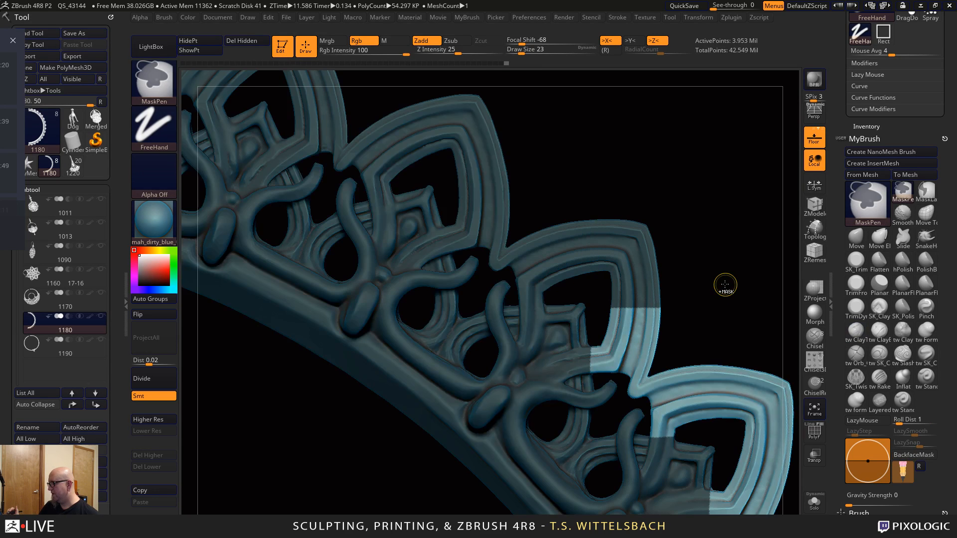
Extend the mask over the same frame's tip and upper side, up to its junction with the next frame
ctrl+drag(729, 195, 595, 335)
ctrl+drag(687, 195, 510, 302)
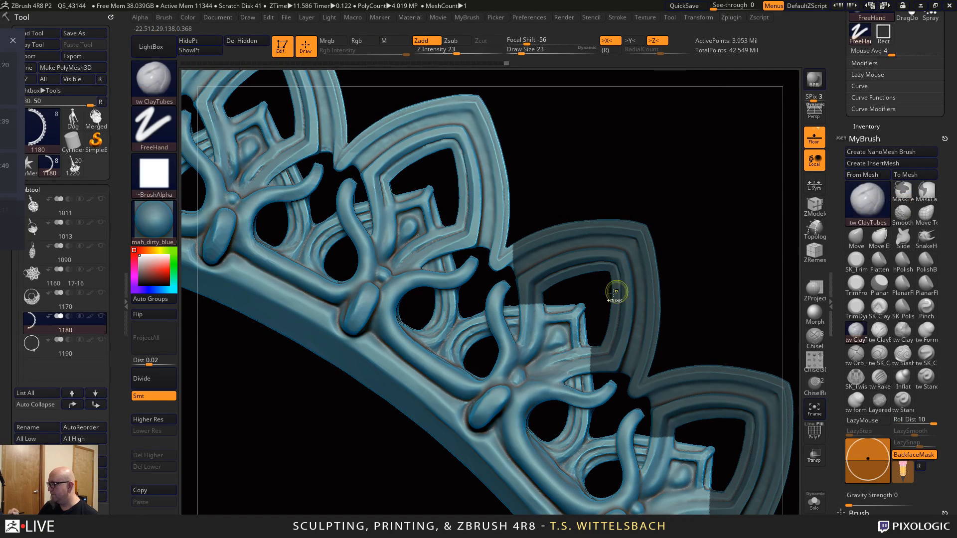
ctrl+drag(593, 289, 565, 317)
Mask the next frame's junction and lower side, stopping short of the scrollwork inside the arch
alt+drag(688, 212, 743, 242)
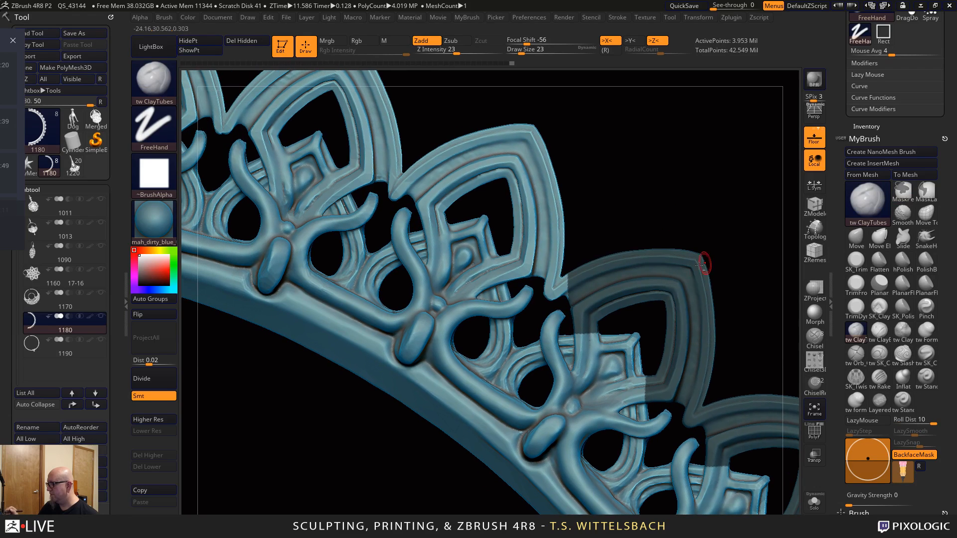
ctrl+drag(700, 190, 541, 304)
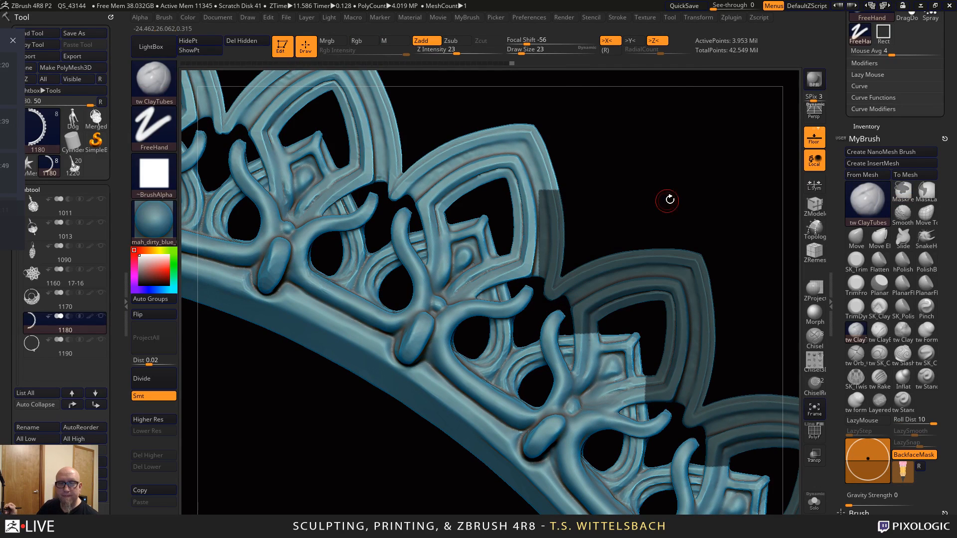
key(ctrl)
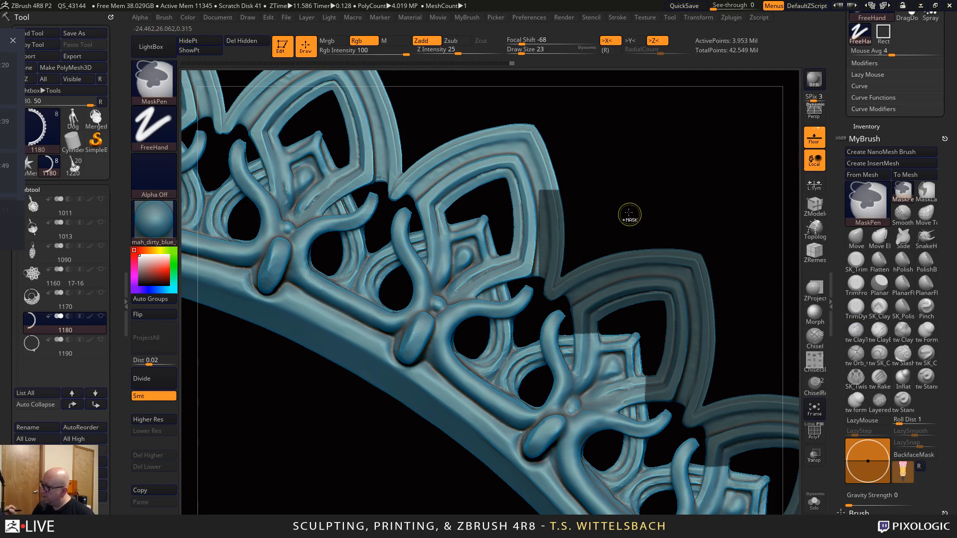
mouse_move(632, 172)
ctrl+mouse_down()
mouse_move(551, 225)
mouse_move(509, 281)
ctrl+mouse_up()
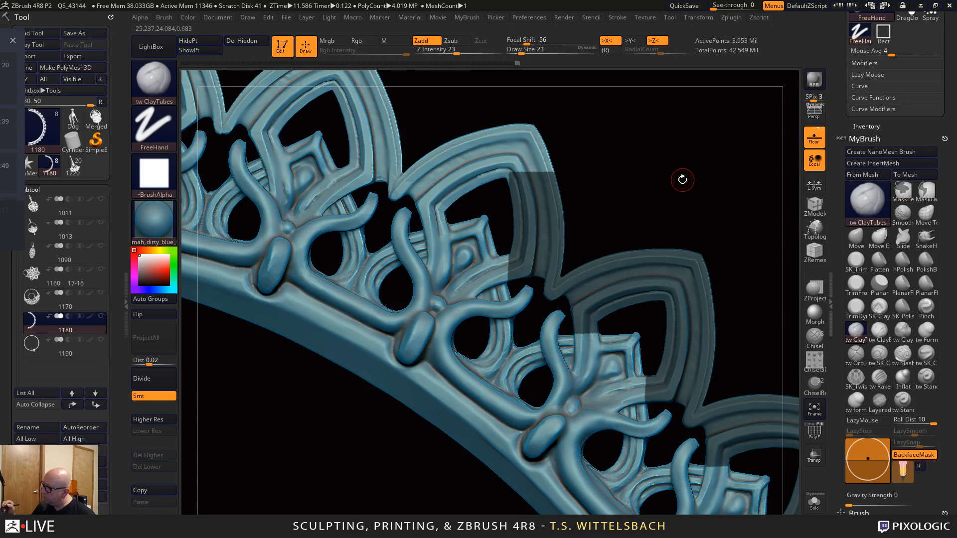
Mask the leftover inner edge, tip and upper side of this arch frame with further rectangular selections
mouse_move(679, 180)
mouse_down()
mouse_move(737, 146)
mouse_move(650, 199)
mouse_move(648, 237)
mouse_move(642, 224)
mouse_move(731, 278)
mouse_move(689, 301)
mouse_move(720, 293)
mouse_up()
mouse_move(671, 233)
ctrl+mouse_down()
mouse_move(528, 310)
mouse_move(517, 354)
mouse_move(522, 316)
ctrl+mouse_up()
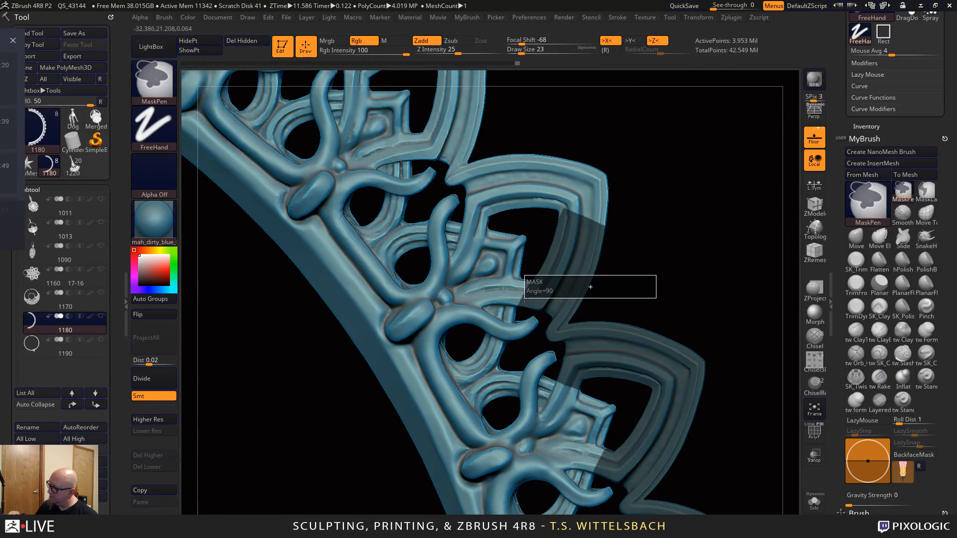
ctrl+drag(528, 297, 529, 297)
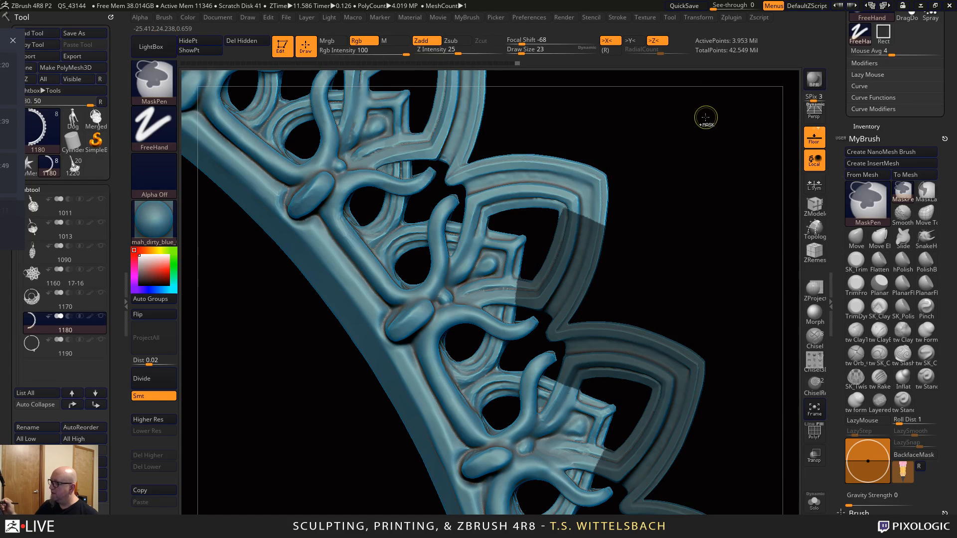
mouse_move(699, 127)
ctrl+mouse_down()
mouse_move(530, 208)
mouse_move(461, 222)
ctrl+mouse_up()
Mask the whole next arch frame toward the crown's end, starting at its junction and finishing with its tip and upper side
mouse_move(668, 188)
ctrl+mouse_down()
mouse_move(582, 248)
mouse_move(750, 304)
mouse_move(752, 336)
mouse_move(745, 309)
mouse_move(726, 312)
ctrl+mouse_up()
ctrl+drag(305, 532, 537, 355)
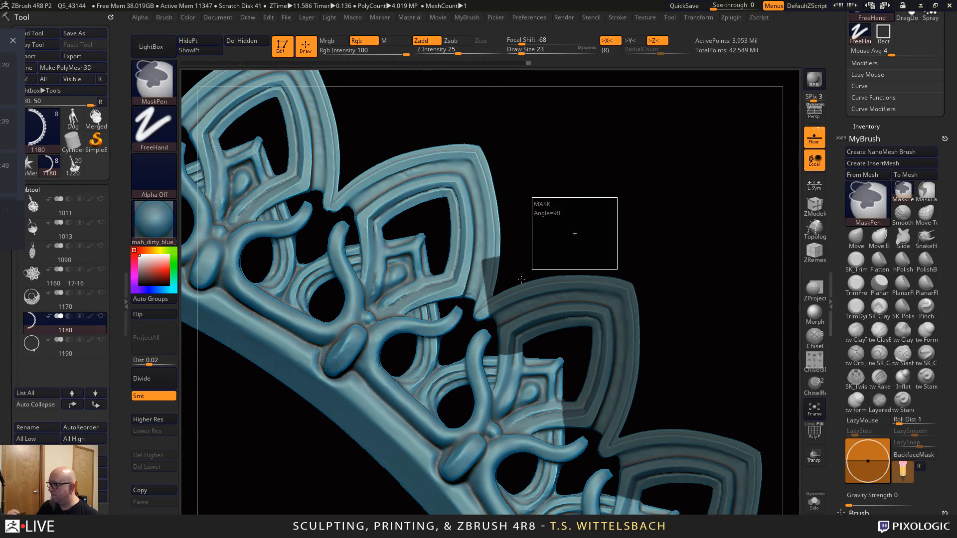
ctrl+drag(522, 280, 470, 316)
alt+drag(596, 187, 711, 197)
ctrl+drag(686, 208, 553, 309)
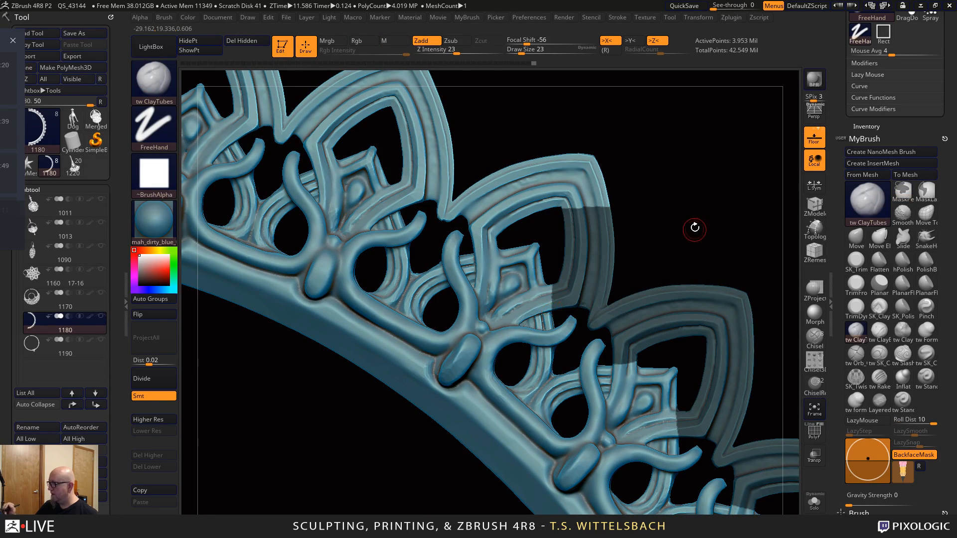
mouse_move(693, 227)
mouse_down()
mouse_move(695, 203)
mouse_move(721, 184)
mouse_up()
mouse_move(720, 184)
mouse_down()
mouse_move(734, 215)
mouse_move(655, 263)
mouse_up()
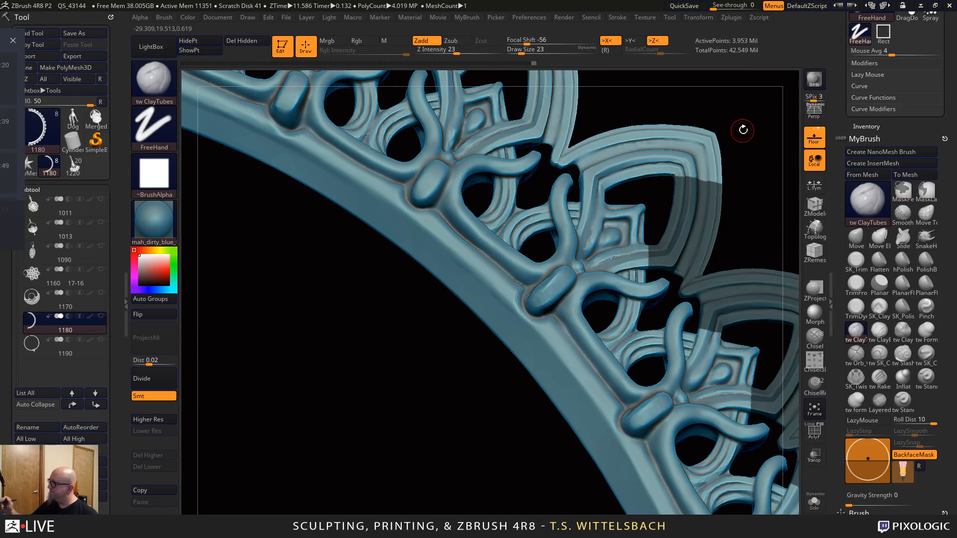
drag(743, 128, 511, 274)
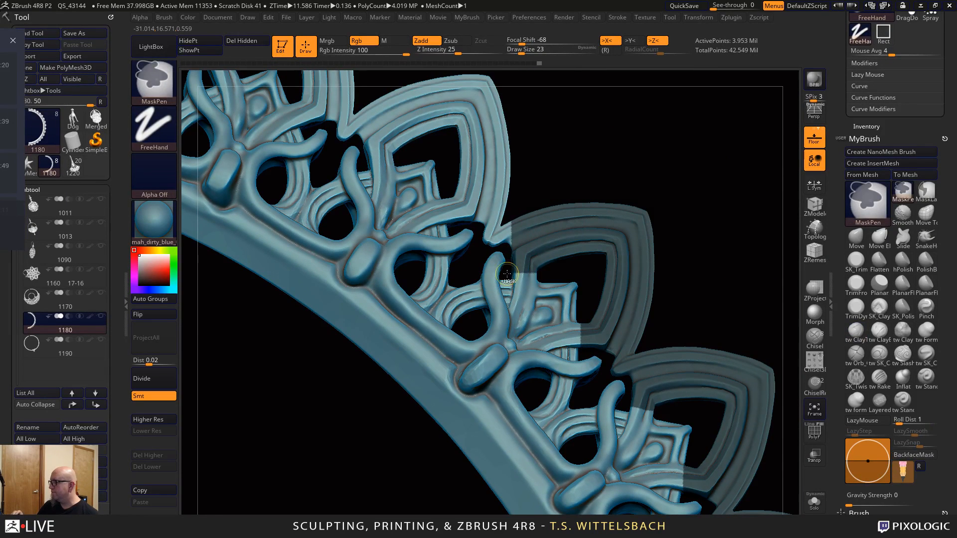
Mask the lower side, tip and upper side of the third arch frame from the crown's end
alt+drag(706, 193, 798, 221)
ctrl+drag(731, 196, 573, 271)
alt+drag(711, 122, 482, 322)
ctrl+drag(630, 127, 388, 241)
ctrl+drag(594, 163, 391, 252)
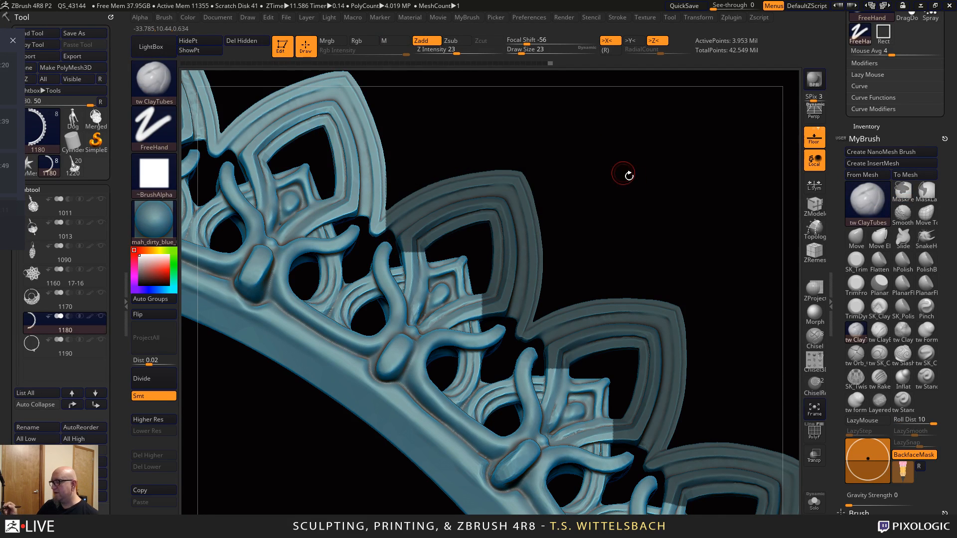
Check the newly masked frame and touch up its mask along the upper side where it meets the next frame
drag(627, 171, 671, 207)
mouse_move(638, 315)
mouse_down()
mouse_move(562, 213)
mouse_move(638, 143)
mouse_move(547, 438)
mouse_up()
mouse_move(613, 201)
mouse_down()
mouse_move(729, 217)
mouse_move(750, 175)
mouse_move(755, 222)
mouse_move(772, 188)
mouse_move(685, 219)
mouse_move(584, 239)
mouse_up()
ctrl+drag(585, 236, 586, 233)
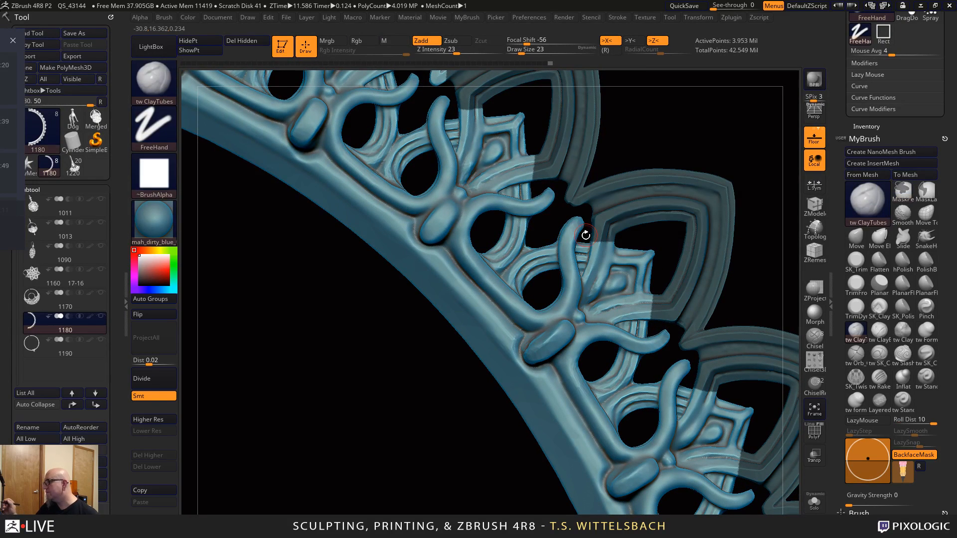
alt+drag(699, 119, 731, 248)
mouse_move(668, 261)
ctrl+mouse_down()
mouse_move(568, 321)
mouse_move(566, 312)
ctrl+mouse_up()
alt+drag(663, 173, 764, 204)
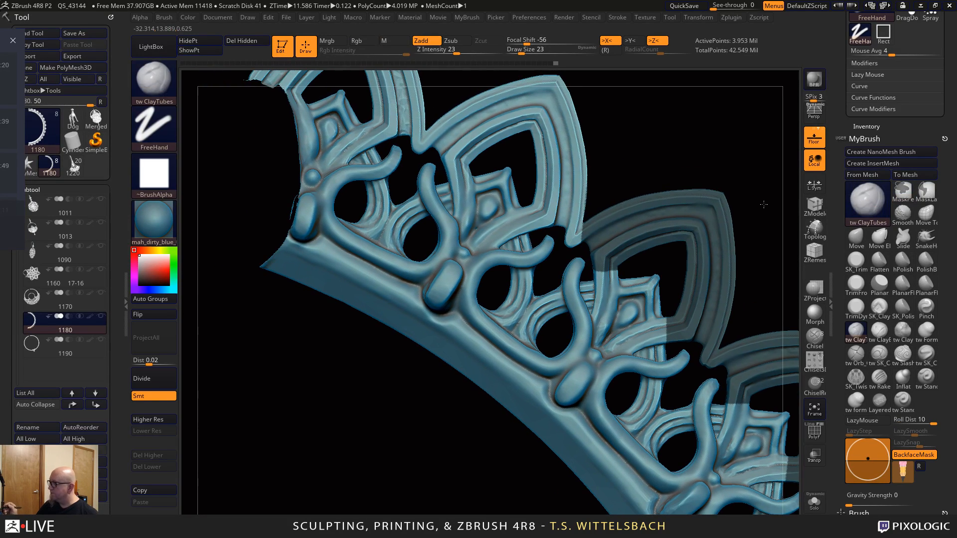
ctrl+drag(727, 144, 586, 275)
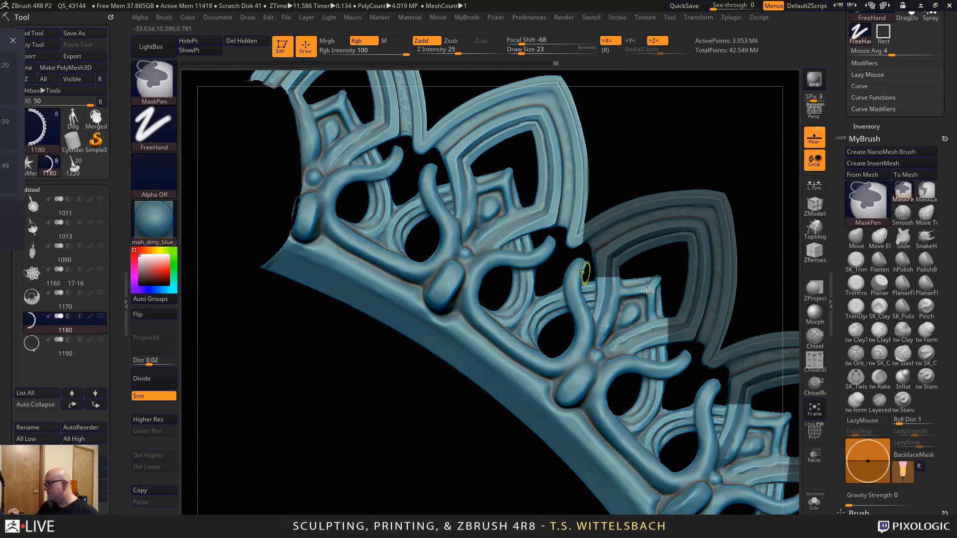
ctrl+drag(651, 260, 674, 295)
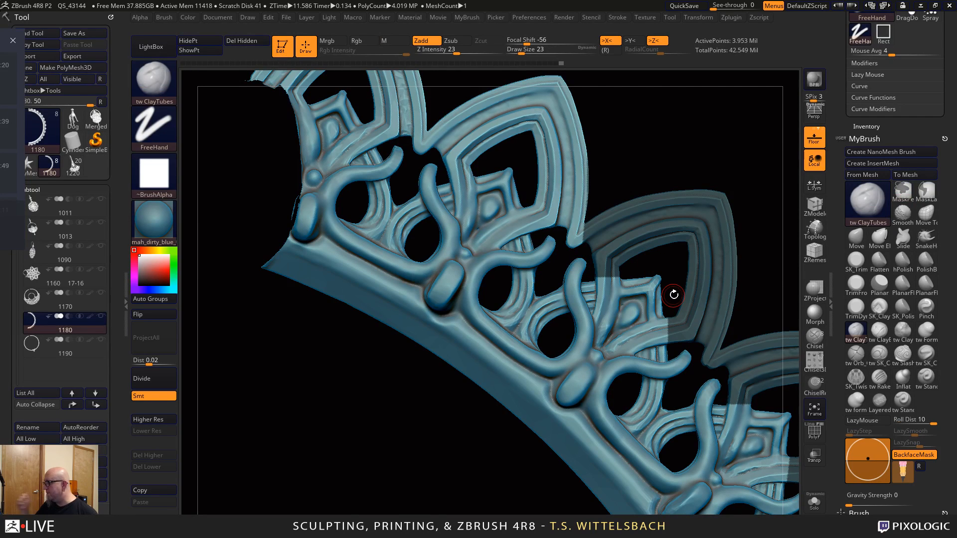
Mask the second-to-last arch frame from its lower junction over the tip to its upper junction
alt+drag(685, 140, 708, 193)
ctrl+drag(698, 200, 582, 306)
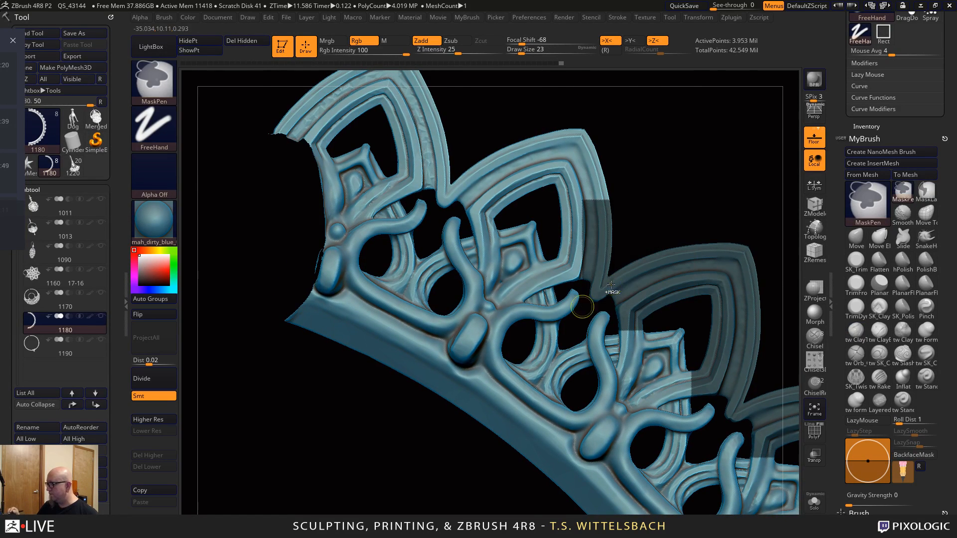
ctrl+drag(690, 109, 456, 211)
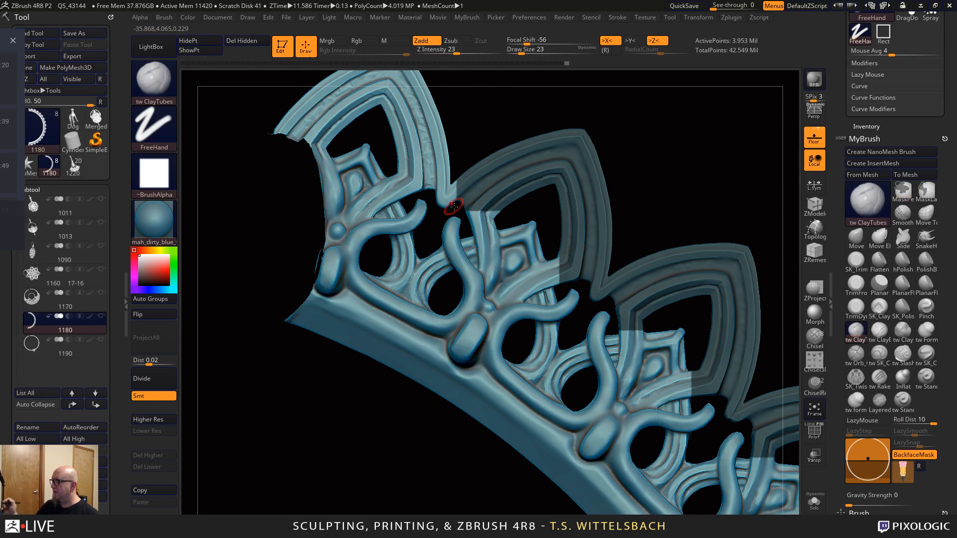
Mask the last arch frame at the crown's cut end, including its junction, tip and upper side
alt+drag(702, 141, 758, 231)
ctrl+drag(608, 189, 457, 289)
ctrl+drag(559, 218, 489, 301)
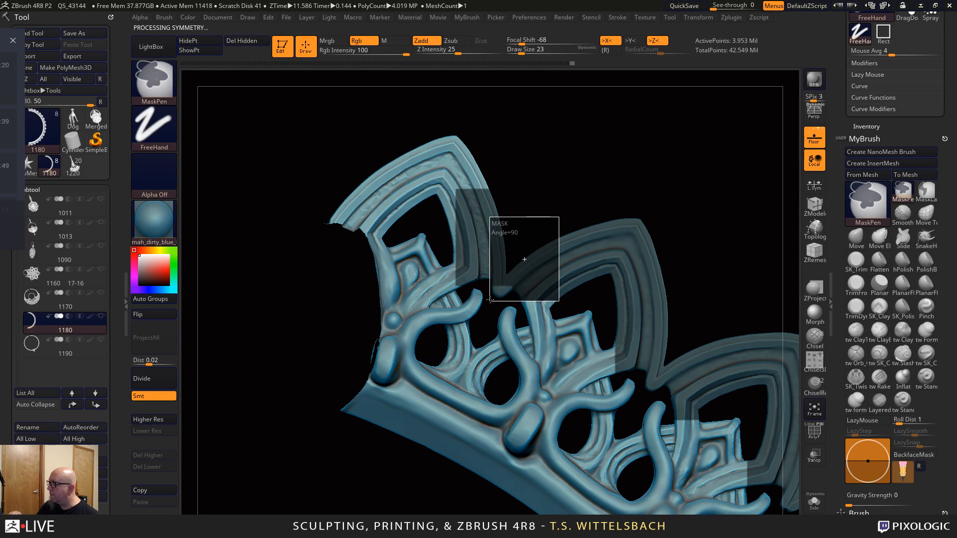
ctrl+drag(590, 128, 427, 229)
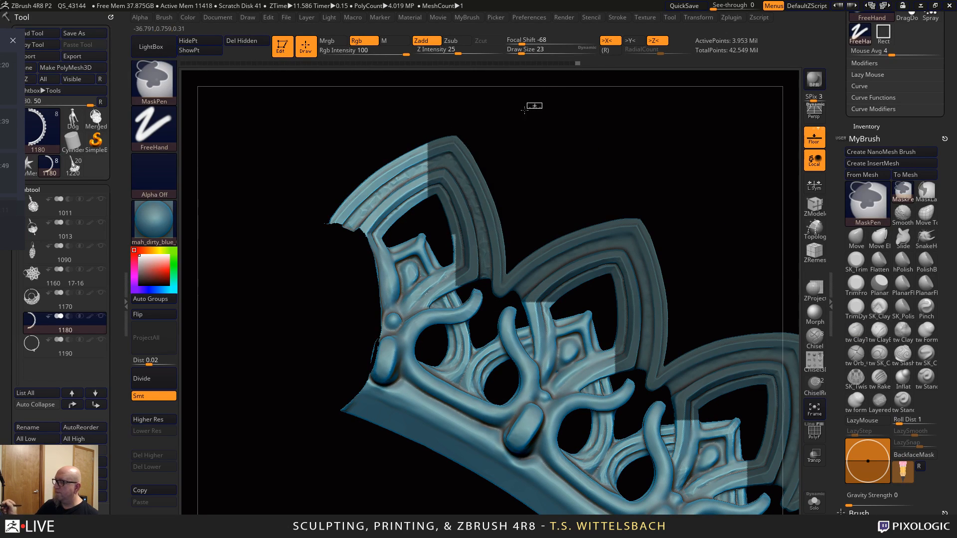
ctrl+drag(480, 100, 332, 218)
ctrl+drag(272, 187, 404, 235)
ctrl+drag(537, 166, 449, 272)
Check the masked frames from the side and mask the leftover inner part of the second-to-last arch frame
mouse_move(614, 197)
mouse_down()
mouse_move(668, 160)
mouse_move(635, 133)
mouse_move(716, 289)
mouse_up()
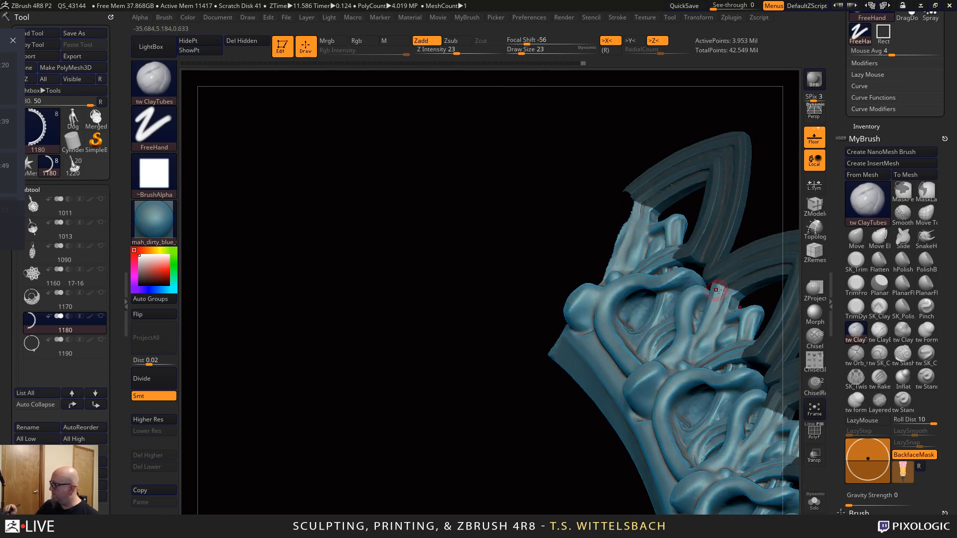
drag(755, 169, 543, 389)
drag(557, 461, 244, 495)
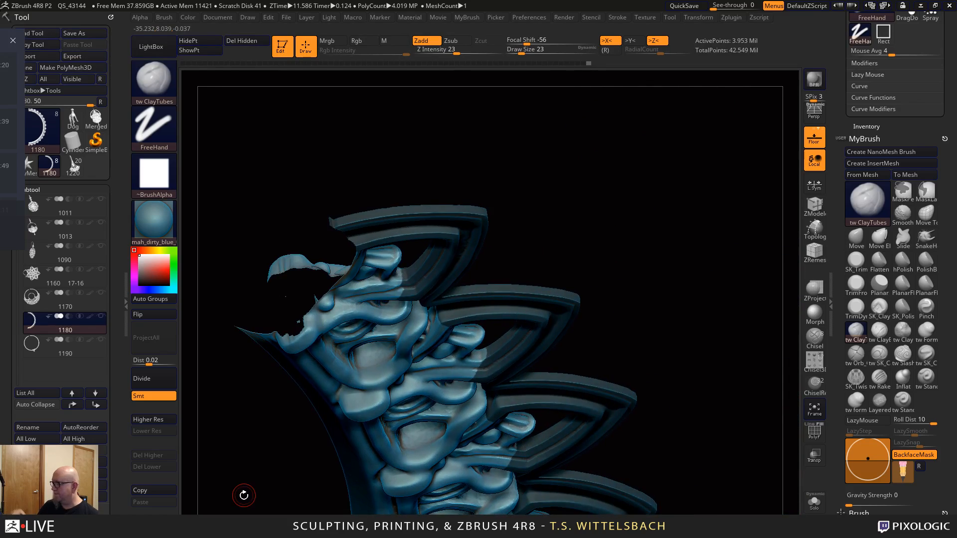
mouse_move(615, 256)
mouse_down()
mouse_move(640, 239)
mouse_move(620, 245)
mouse_move(668, 252)
mouse_move(637, 259)
mouse_move(680, 300)
mouse_move(647, 325)
mouse_move(627, 383)
mouse_move(648, 372)
mouse_move(619, 429)
mouse_move(741, 335)
mouse_move(664, 340)
mouse_move(527, 281)
mouse_move(525, 271)
mouse_up()
right_click(598, 448)
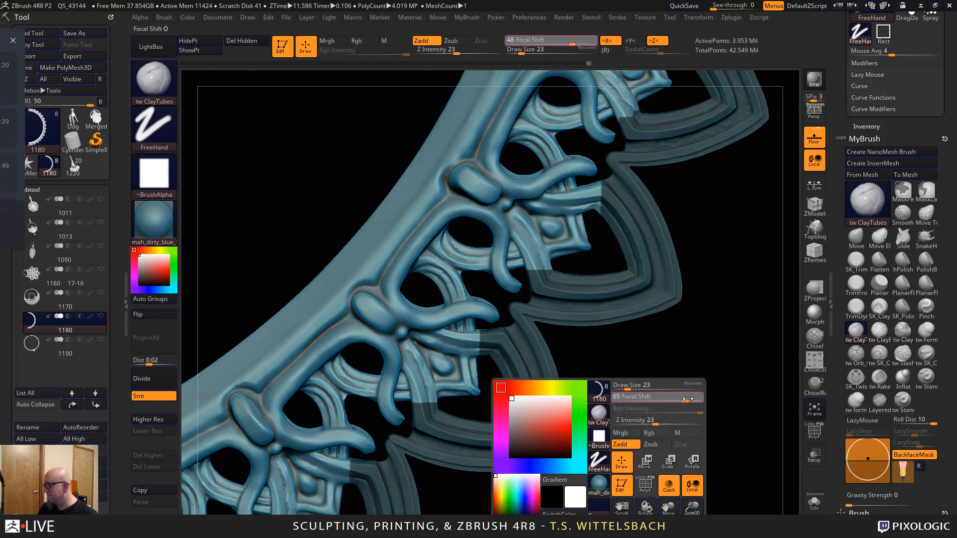
drag(719, 386, 615, 472)
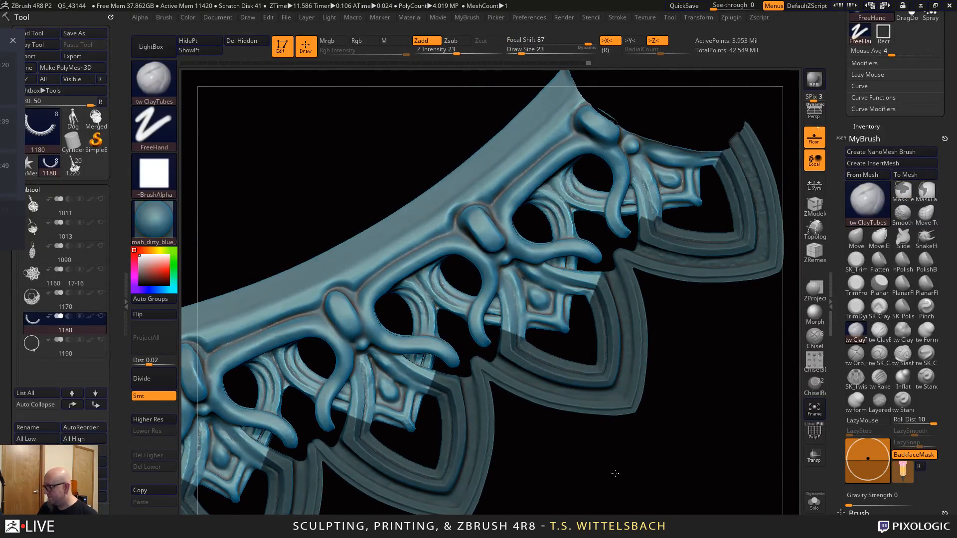
drag(699, 391, 707, 391)
mouse_move(636, 468)
ctrl+mouse_down()
mouse_move(545, 367)
mouse_move(504, 342)
ctrl+mouse_up()
mouse_move(695, 278)
ctrl+mouse_down()
mouse_move(587, 280)
mouse_move(586, 321)
mouse_move(576, 310)
ctrl+mouse_up()
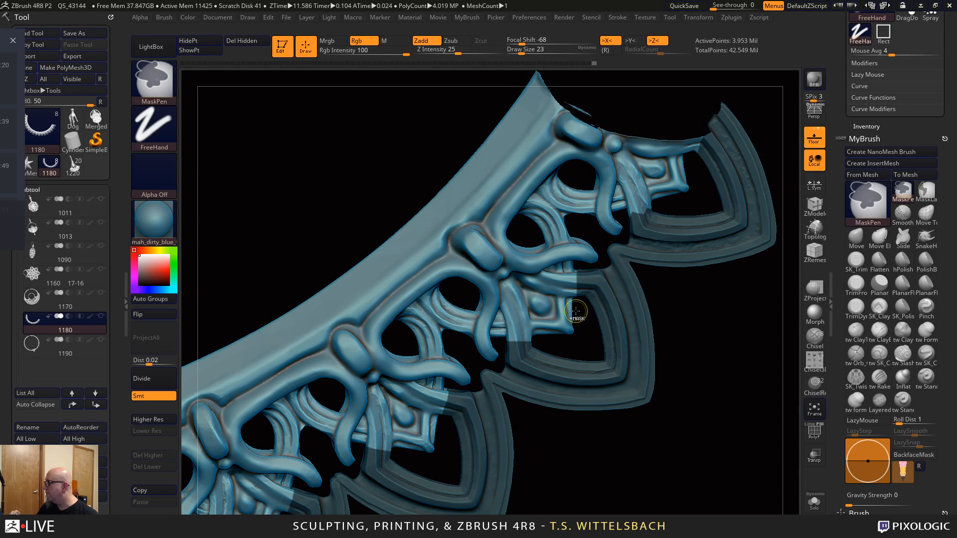
Mask the remaining leftover parts of the end arch frame beside its scrollwork
mouse_move(726, 295)
mouse_down()
mouse_move(620, 381)
mouse_move(545, 289)
mouse_up()
mouse_move(693, 422)
mouse_down()
mouse_move(711, 444)
mouse_move(706, 436)
mouse_move(671, 453)
mouse_up()
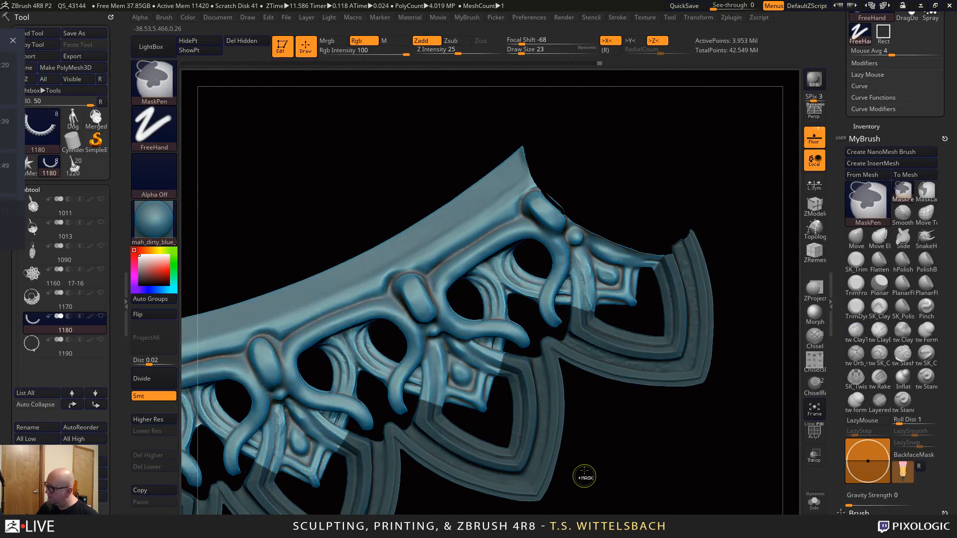
mouse_move(580, 479)
ctrl+mouse_down()
mouse_move(673, 352)
mouse_move(651, 310)
mouse_move(605, 305)
mouse_move(626, 302)
mouse_move(614, 307)
ctrl+mouse_up()
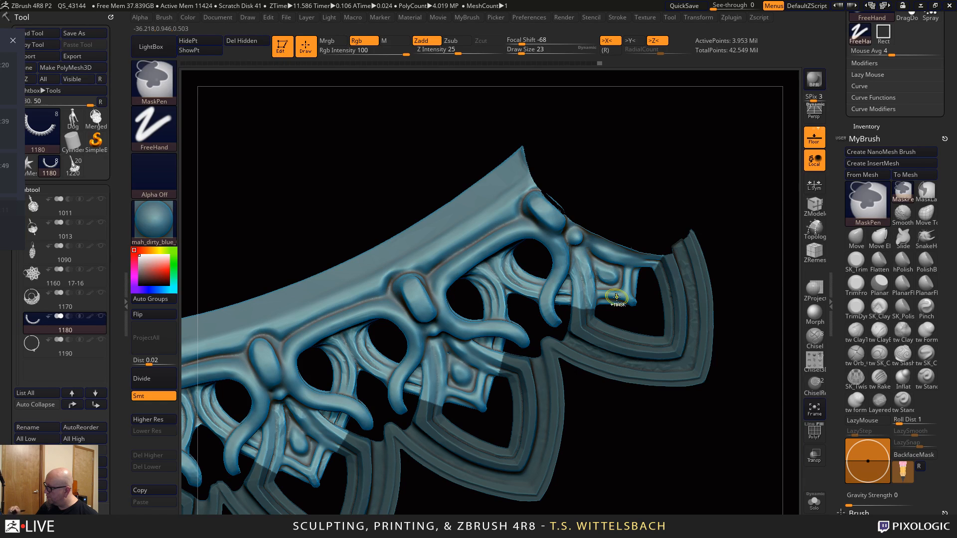
alt+drag(661, 483, 651, 362)
ctrl+drag(663, 283, 564, 330)
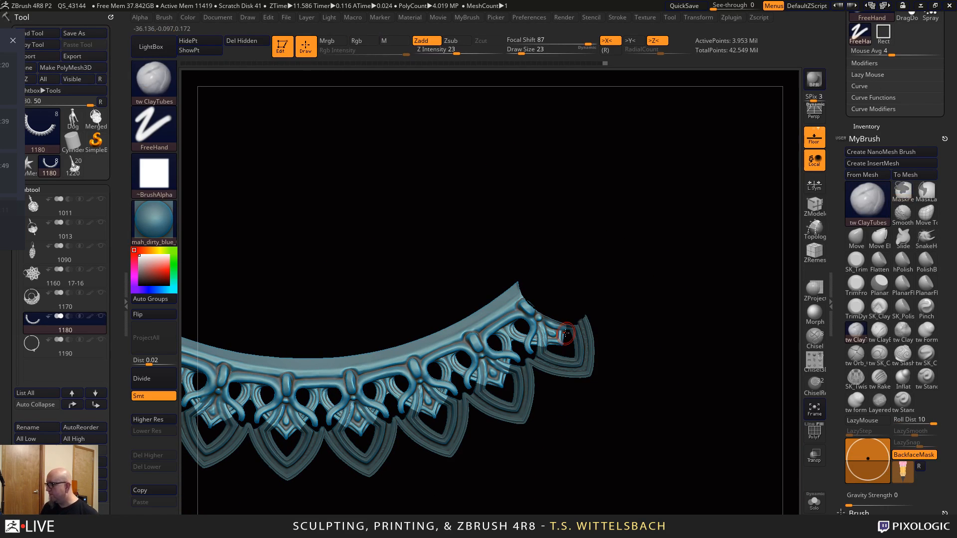
alt+drag(630, 461, 718, 421)
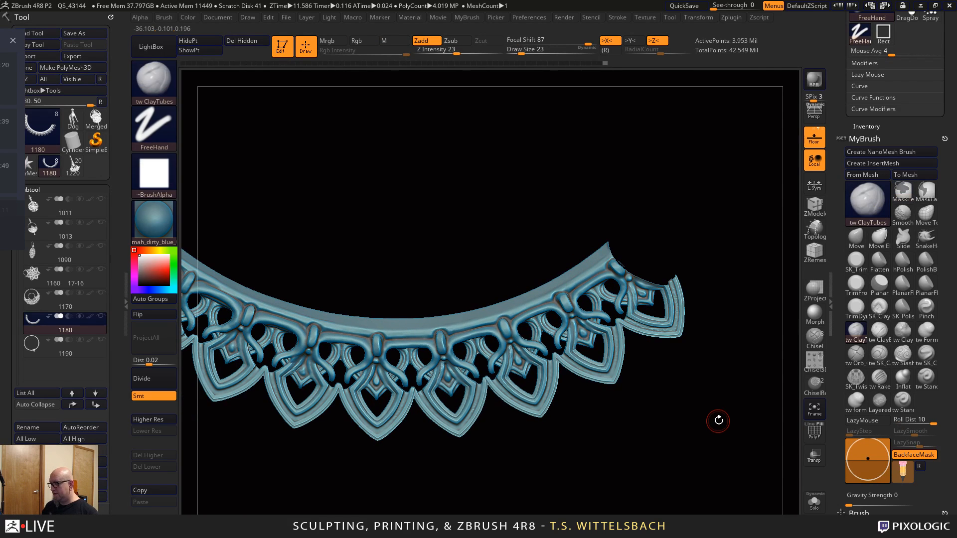
Hide the pointed arch frames so that only the crown's band and scrollwork stay in view for editing
key(ctrl+shift)
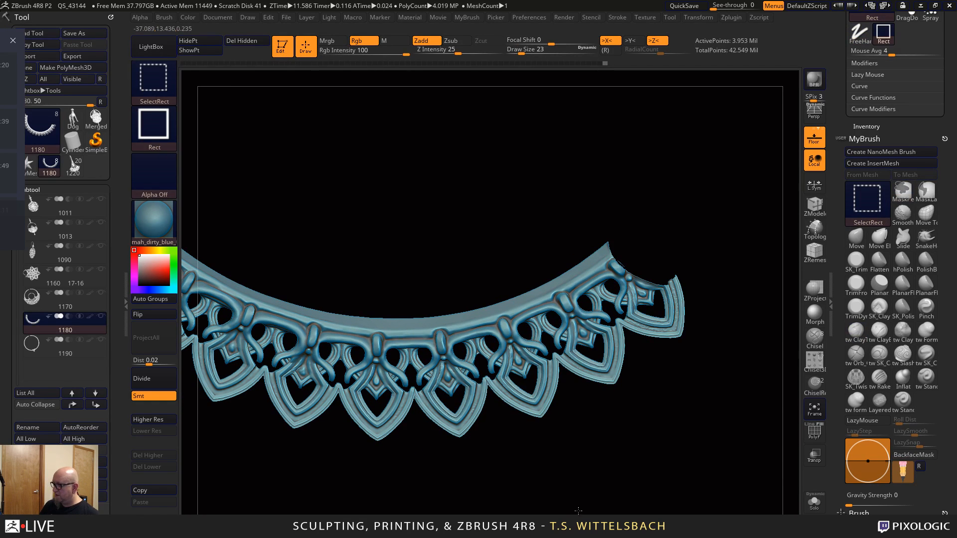
ctrl+shift+click(598, 371)
alt+drag(605, 441, 771, 500)
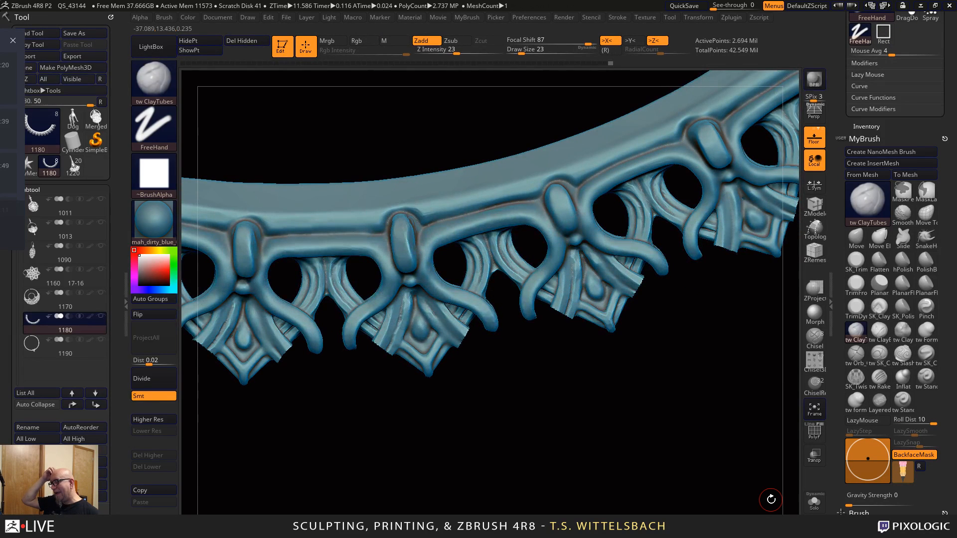
drag(772, 499, 602, 476)
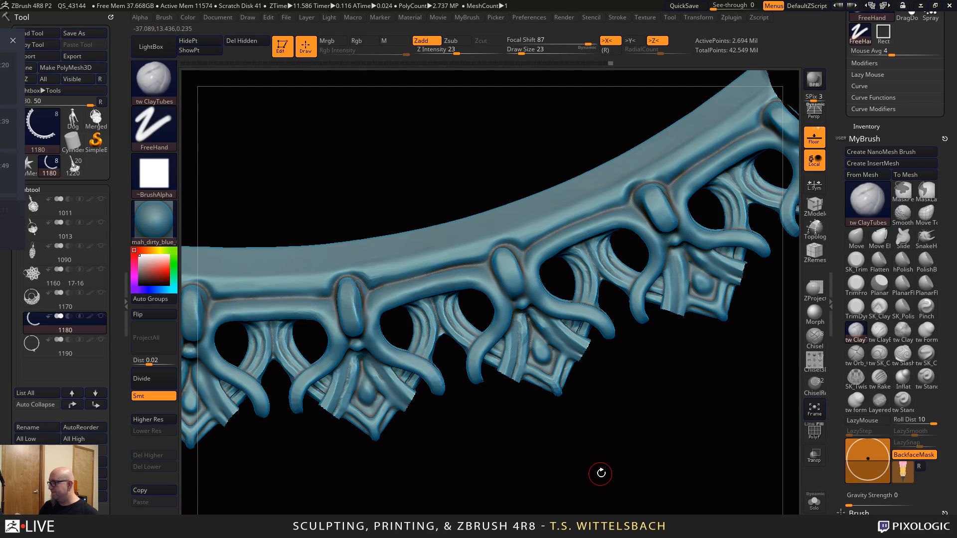
key(w)
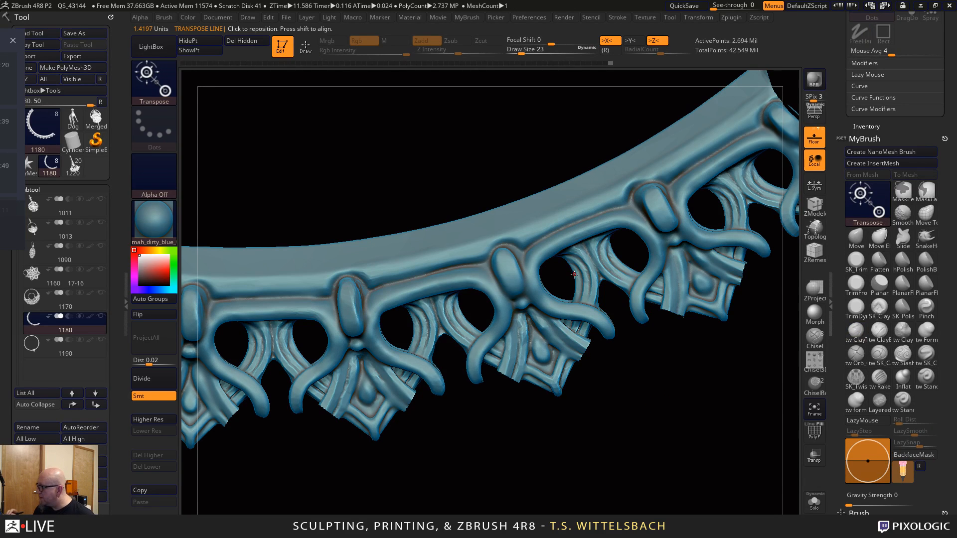
mouse_move(575, 275)
mouse_down()
mouse_move(533, 299)
mouse_move(624, 255)
mouse_move(562, 285)
mouse_up()
key(ctrl+z)
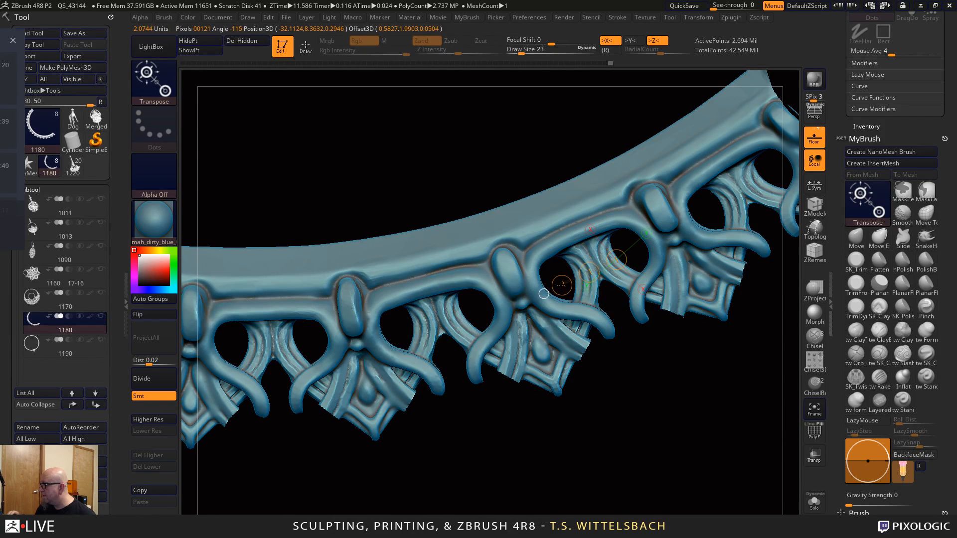
mouse_move(608, 317)
mouse_down()
mouse_move(573, 363)
mouse_move(617, 350)
mouse_move(646, 323)
mouse_up()
drag(526, 318, 437, 436)
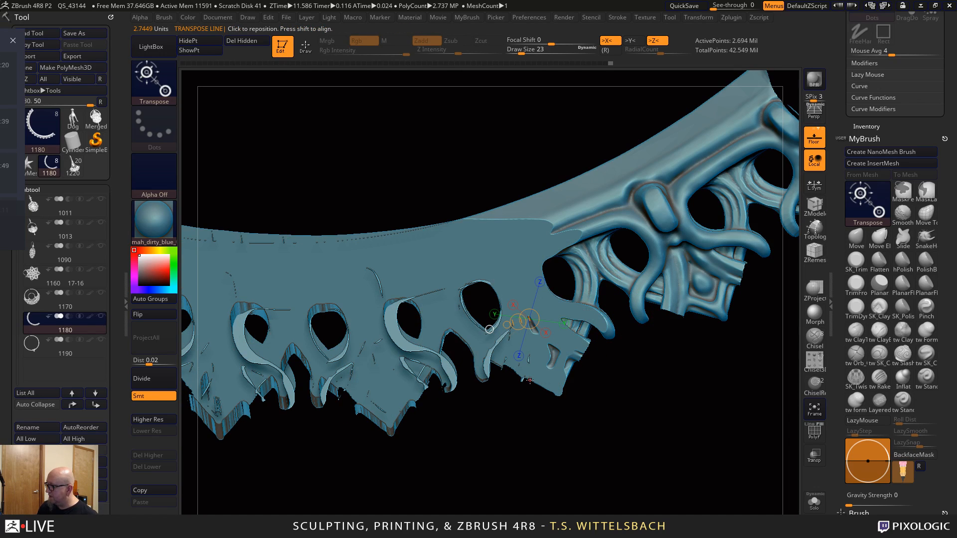
key(ctrl+z)
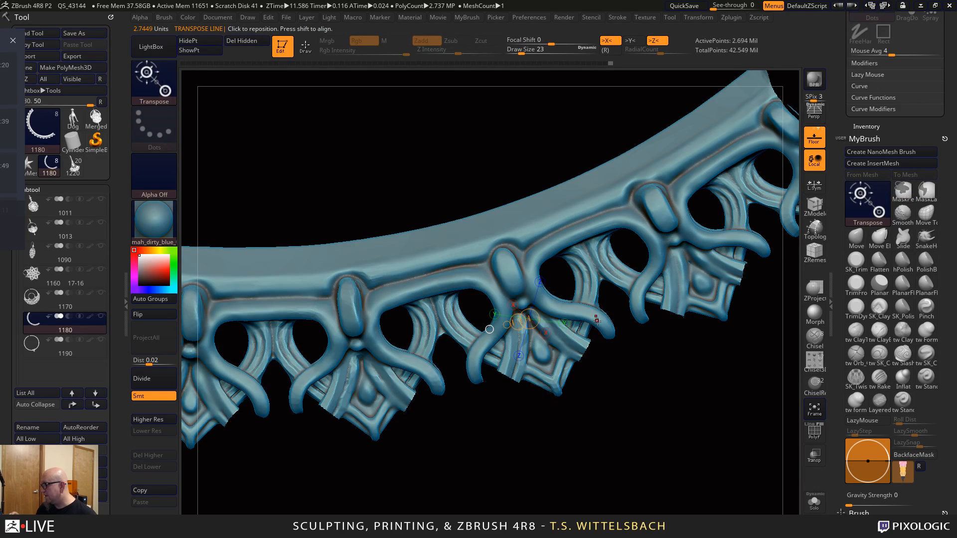
Draw a transpose line at the middle scrollwork, inspect the exposed crown from its front and outer edge, and return to Draw mode
drag(605, 407, 681, 461)
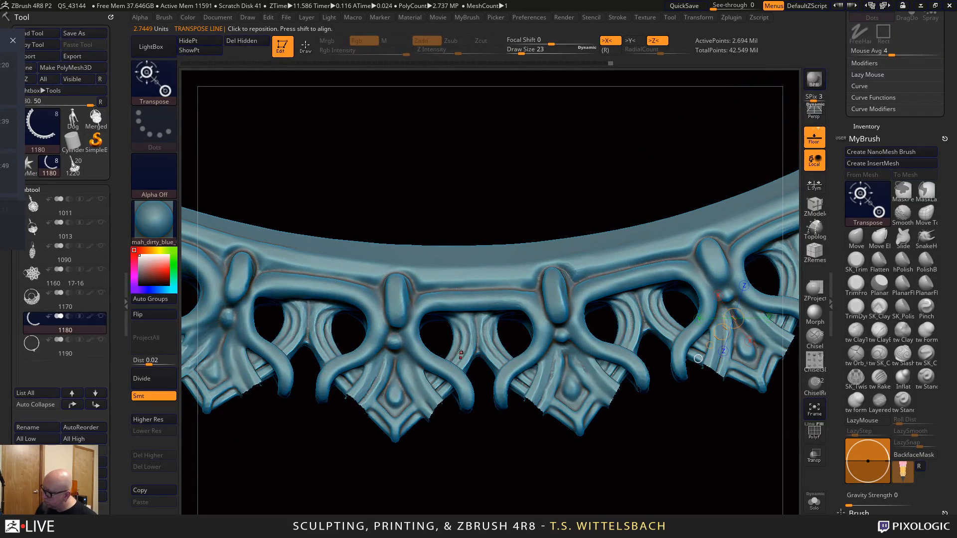
drag(450, 357, 489, 383)
drag(500, 457, 514, 492)
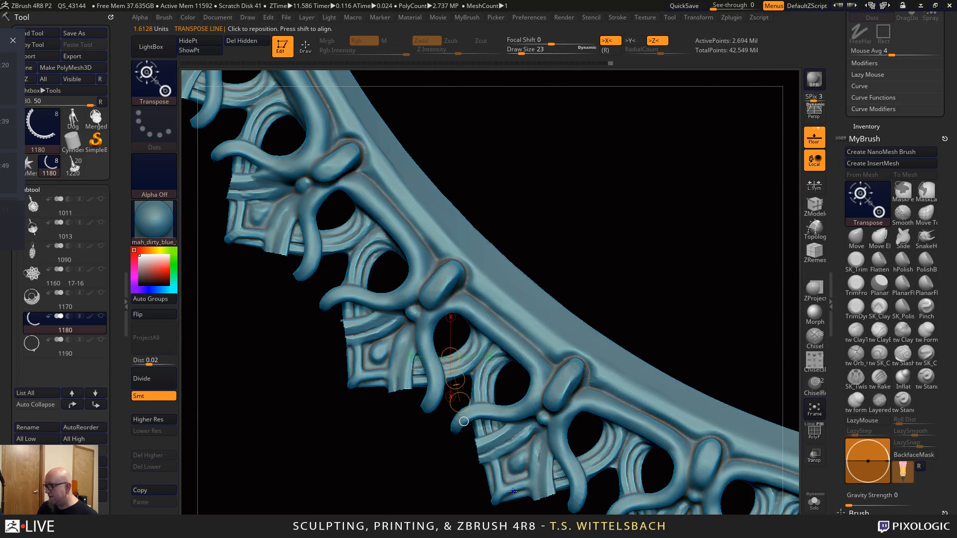
alt+drag(646, 261, 580, 271)
click(579, 274)
drag(668, 278, 695, 379)
key(q)
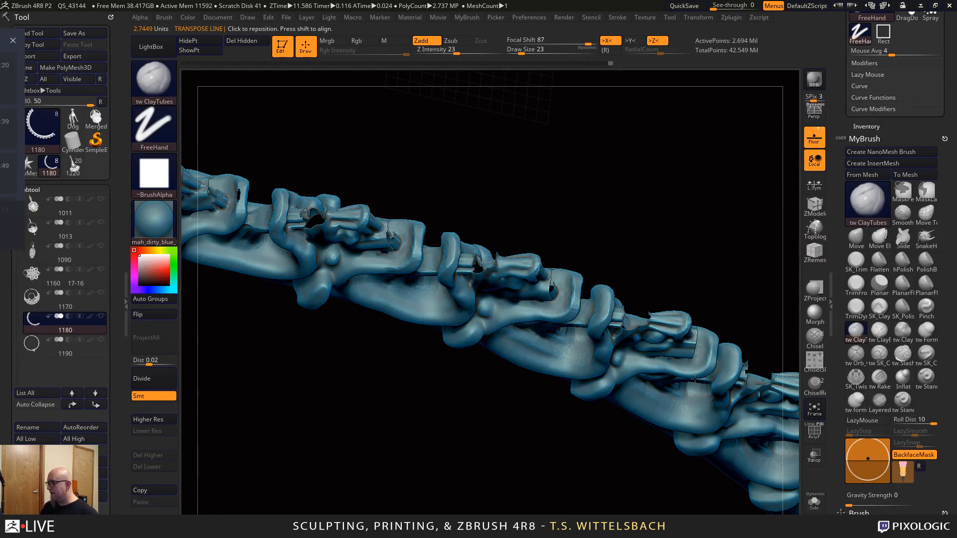
Try to flatten the hooked scroll end on the crown's outer edge with the TrimDynamic brush at draw size 41
drag(548, 493, 668, 434)
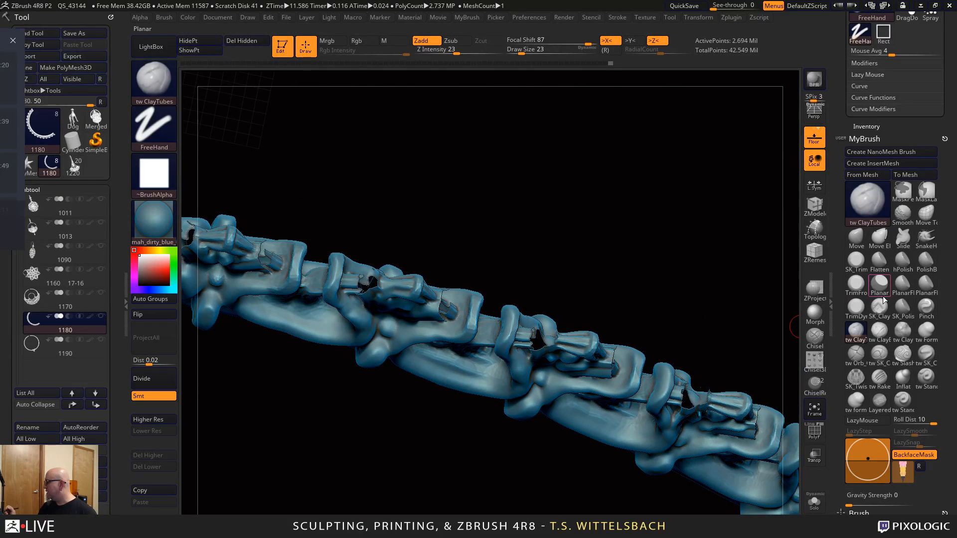
click(860, 308)
mouse_move(663, 329)
mouse_down()
mouse_move(569, 274)
mouse_move(579, 269)
mouse_up()
key(space)
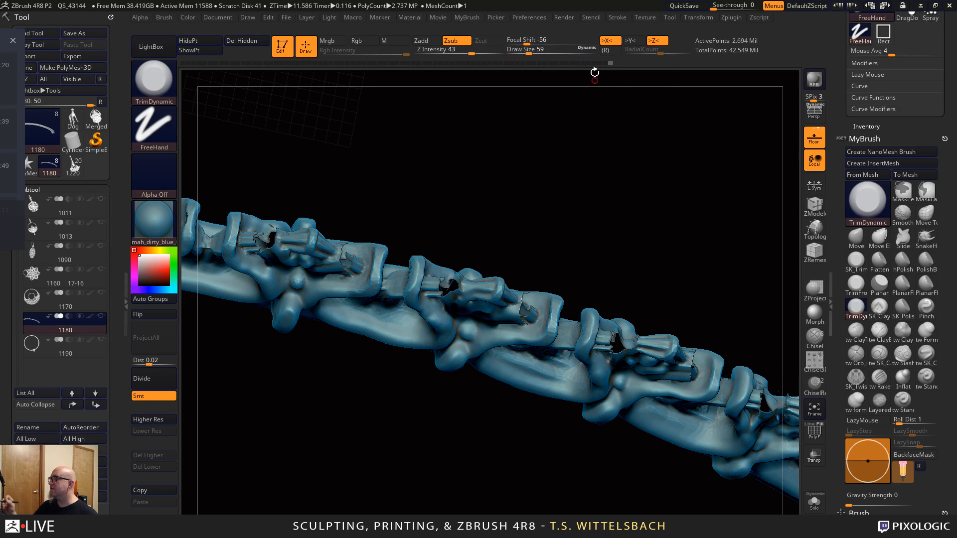
drag(622, 167, 551, 319)
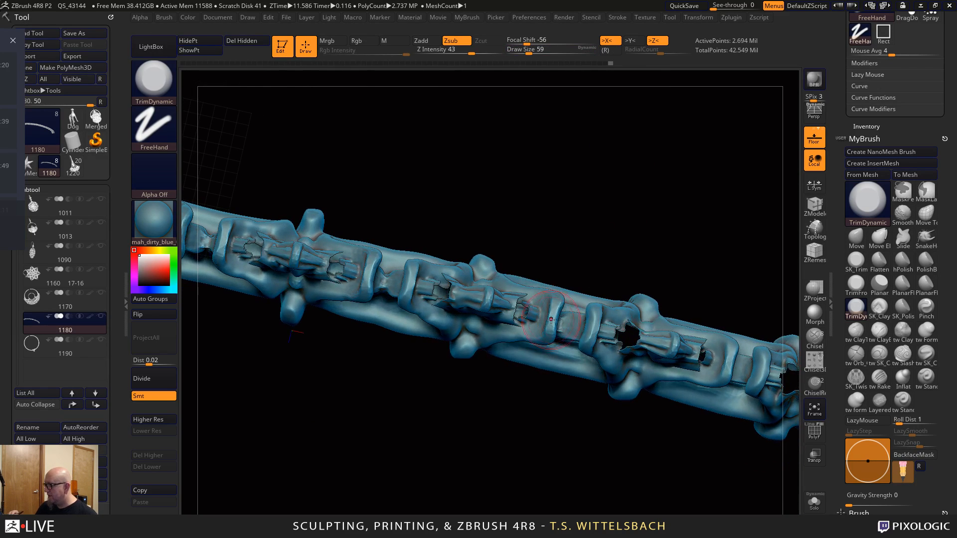
mouse_move(600, 249)
mouse_down()
mouse_move(591, 250)
mouse_move(631, 240)
mouse_move(660, 387)
mouse_move(641, 403)
mouse_move(628, 369)
mouse_move(543, 335)
mouse_up()
key(space)
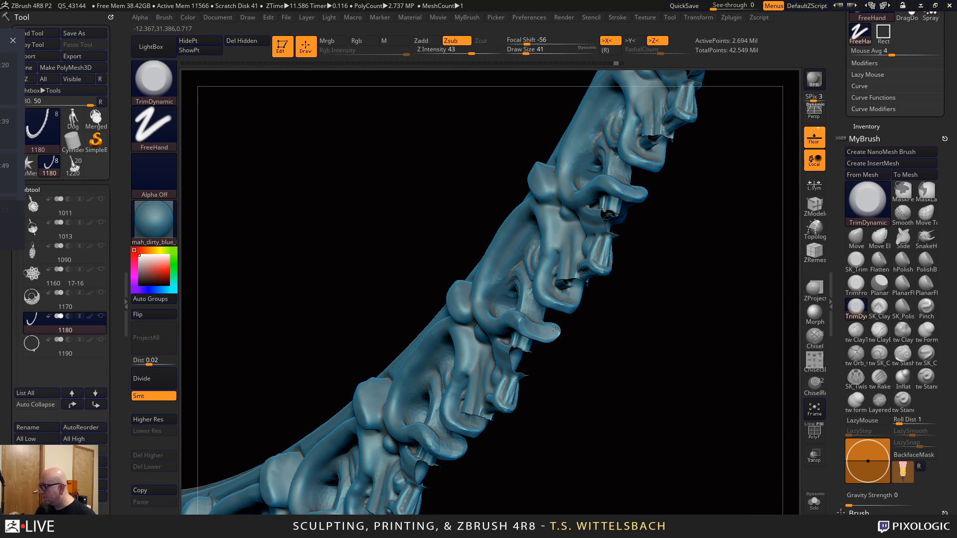
drag(555, 333, 540, 357)
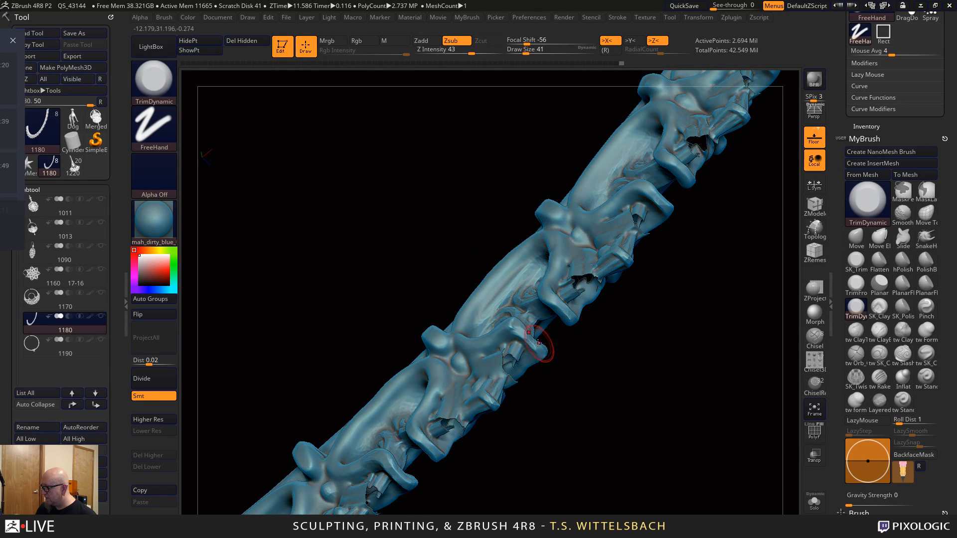
mouse_move(531, 343)
mouse_down()
mouse_move(549, 357)
mouse_move(539, 347)
mouse_up()
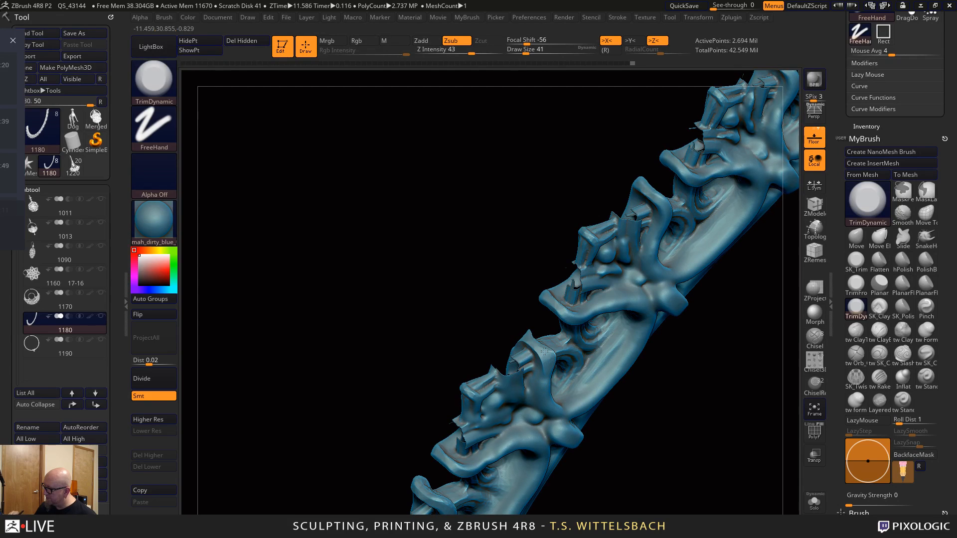
drag(583, 423, 672, 389)
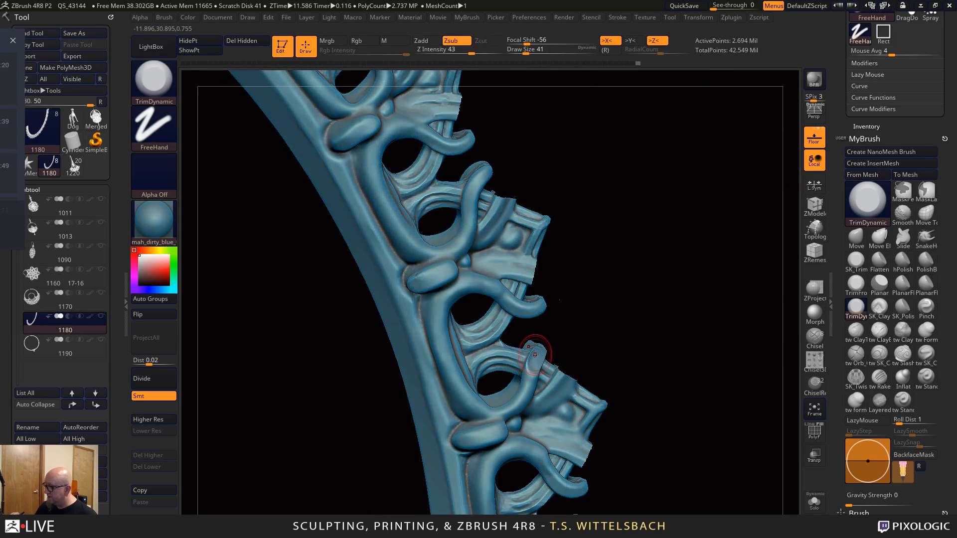
drag(535, 353, 651, 293)
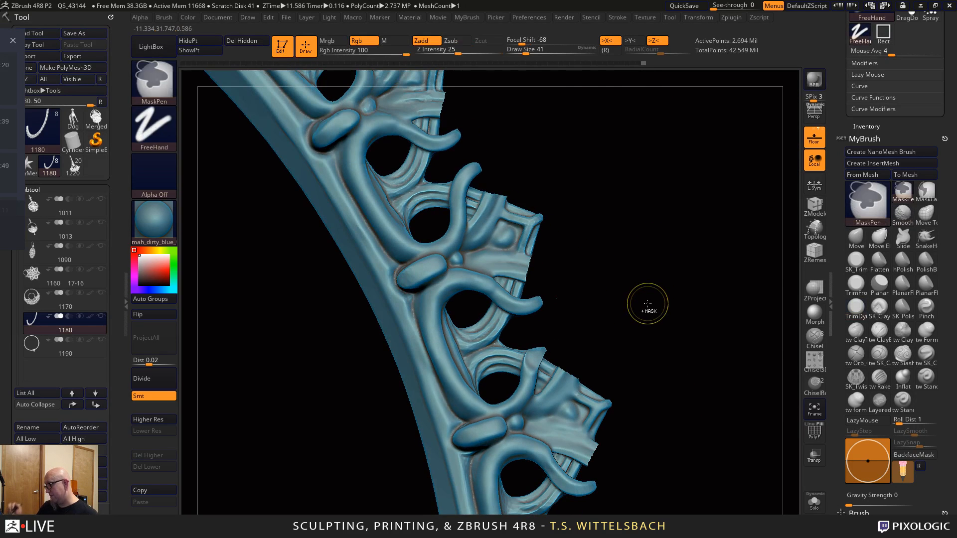
Undo the TrimDynamic strokes on the hooked scroll end
alt+drag(691, 452, 667, 264)
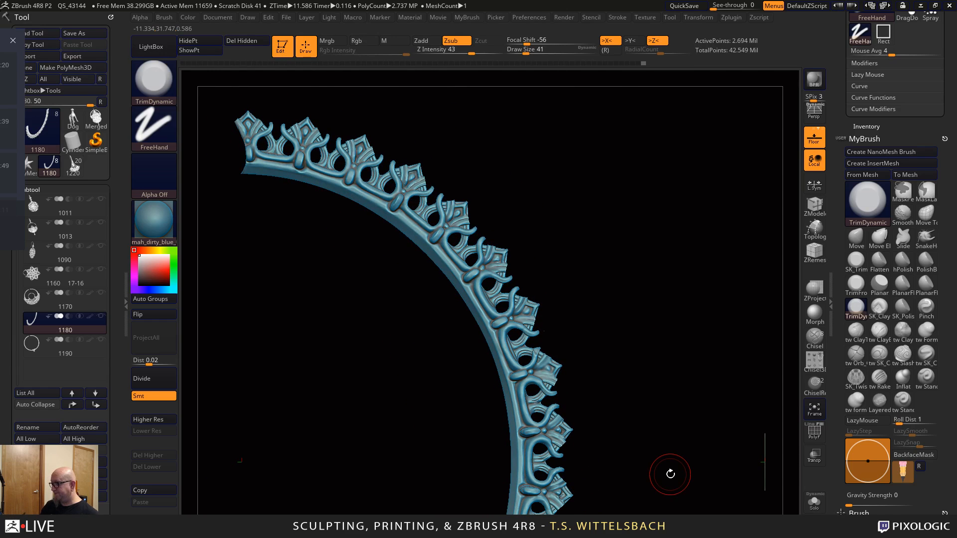
key(ctrl)
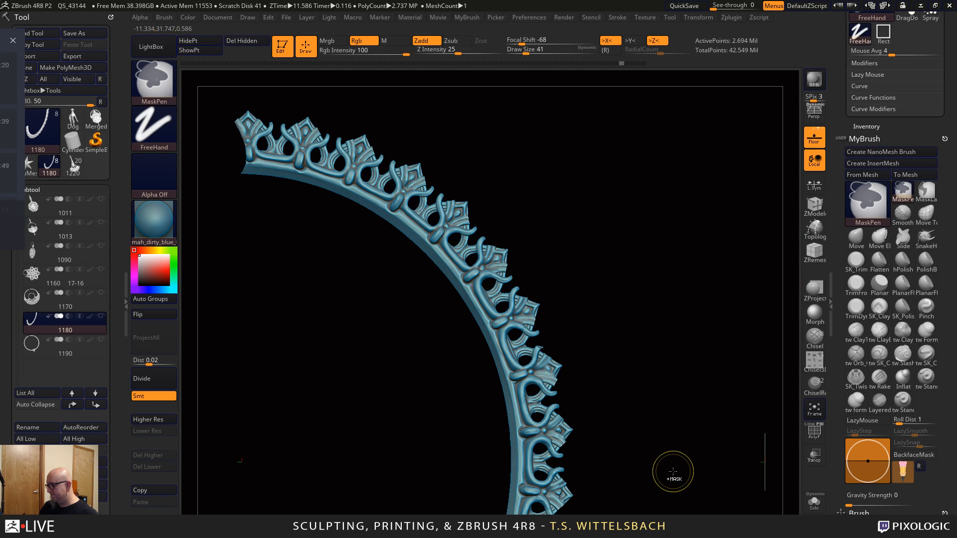
mouse_move(652, 372)
alt+mouse_down()
mouse_move(620, 300)
mouse_move(682, 408)
alt+mouse_up()
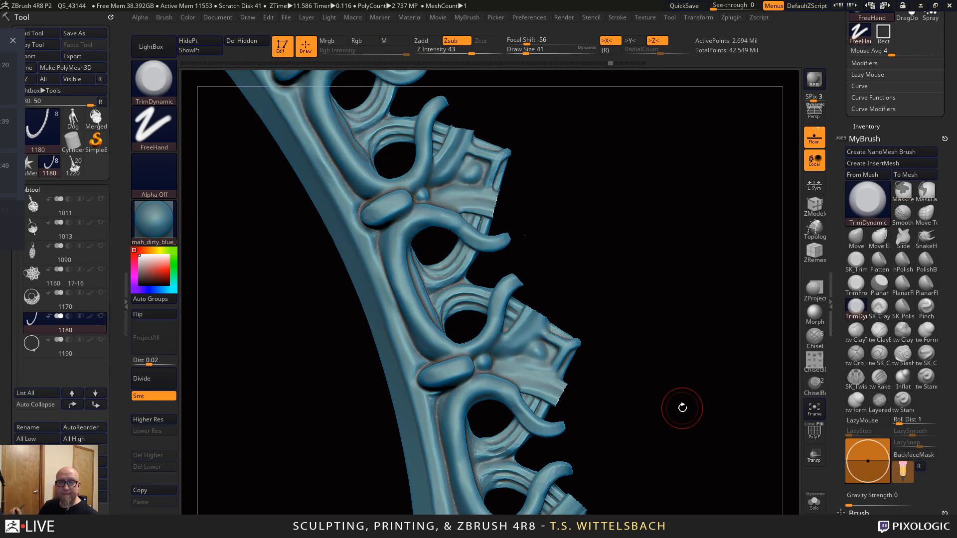
Build up the surface inside the round scroll opening with the tw ClayTubes brush at draw size 51
key(space)
mouse_move(687, 250)
mouse_down()
mouse_move(702, 304)
mouse_move(728, 314)
mouse_move(696, 313)
mouse_move(714, 354)
mouse_move(711, 332)
mouse_up()
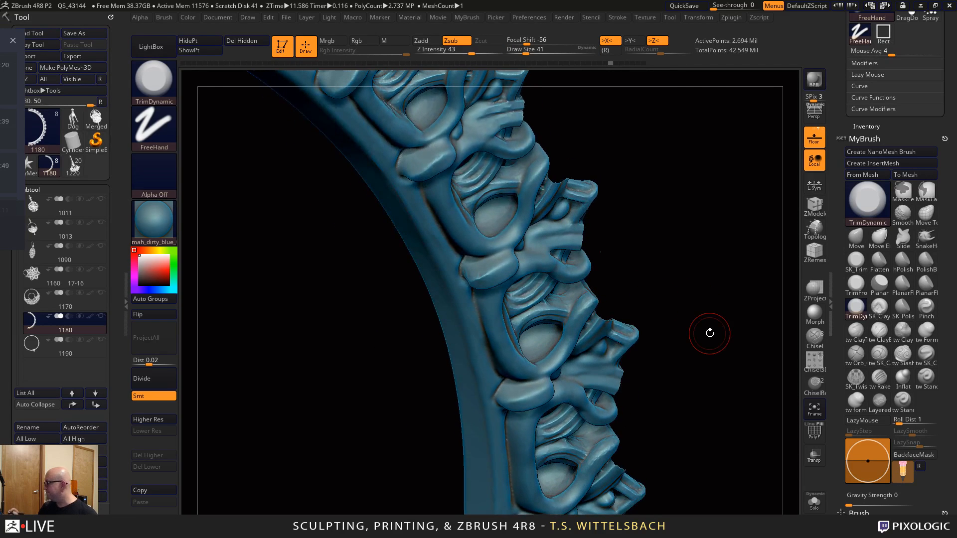
click(858, 333)
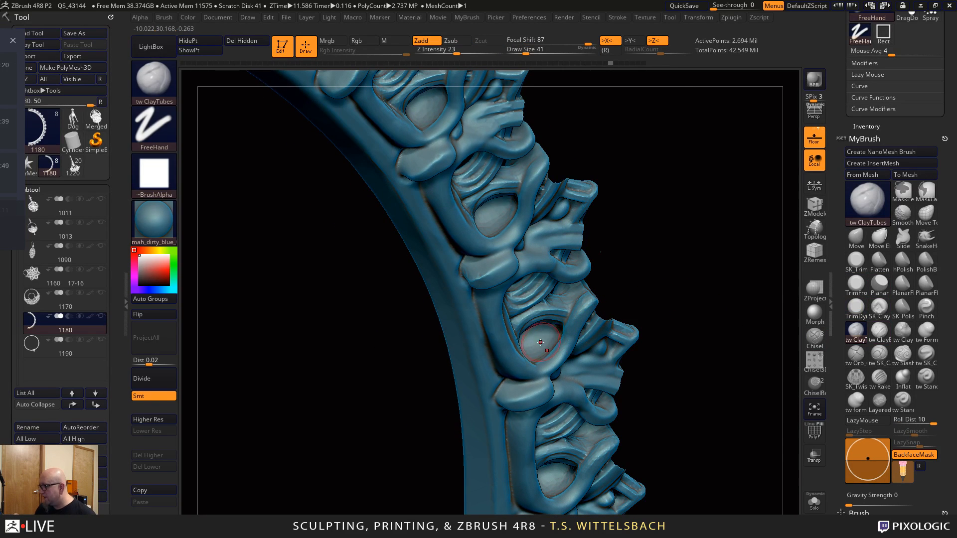
key(space)
drag(538, 342, 544, 342)
mouse_move(708, 286)
mouse_down()
mouse_move(688, 287)
mouse_move(690, 248)
mouse_move(633, 278)
mouse_up()
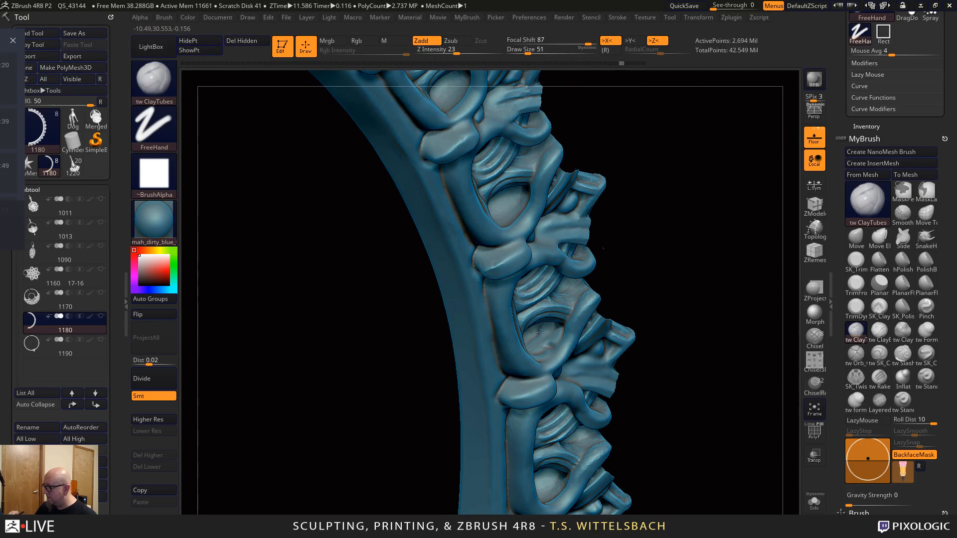
mouse_move(697, 256)
mouse_down()
mouse_move(675, 244)
mouse_move(598, 304)
mouse_up()
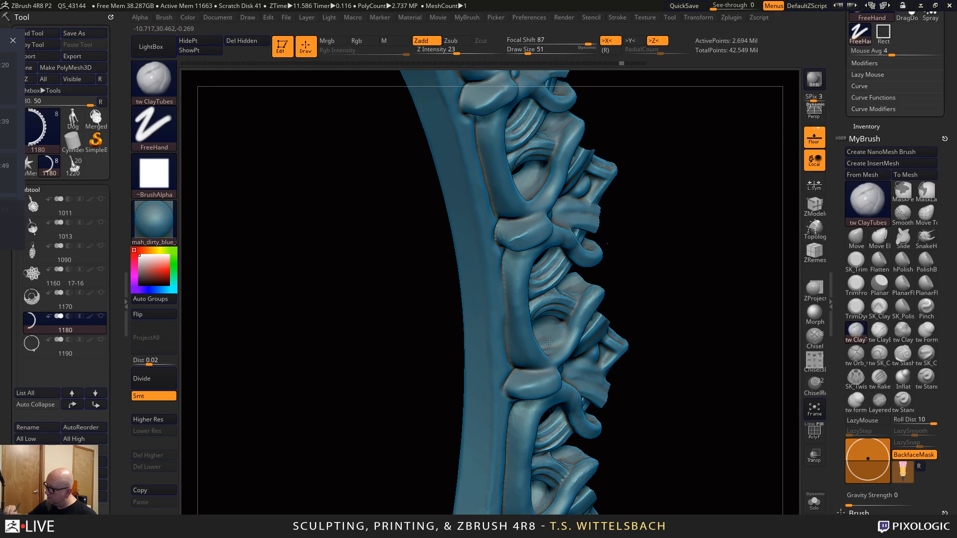
drag(709, 204, 683, 222)
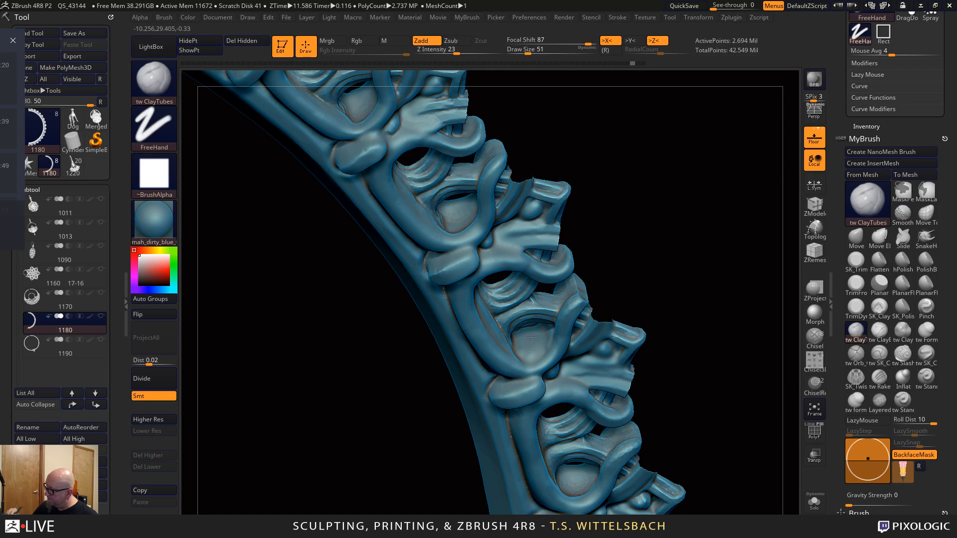
mouse_move(611, 279)
mouse_down()
mouse_move(662, 250)
mouse_move(630, 247)
mouse_up()
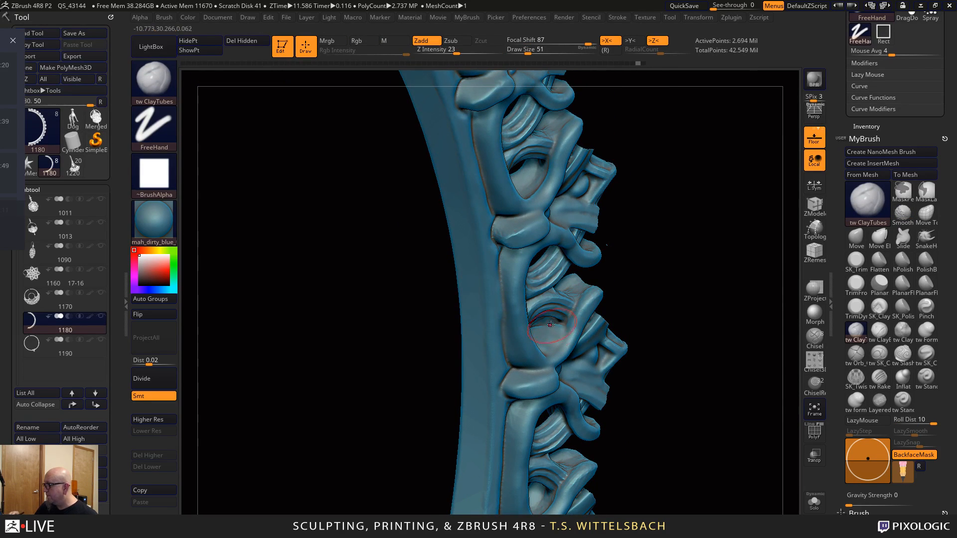
Build up the damaged hooked scroll end beside the round opening with the tw ClayTubes brush at draw size 51
mouse_move(663, 294)
mouse_down()
mouse_move(684, 278)
mouse_move(696, 284)
mouse_move(658, 281)
mouse_move(648, 294)
mouse_up()
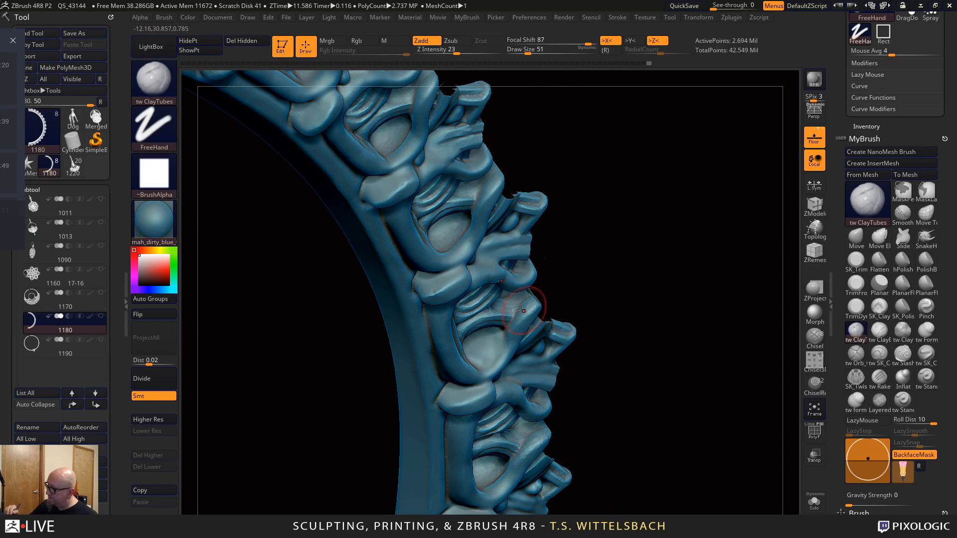
drag(602, 249, 620, 231)
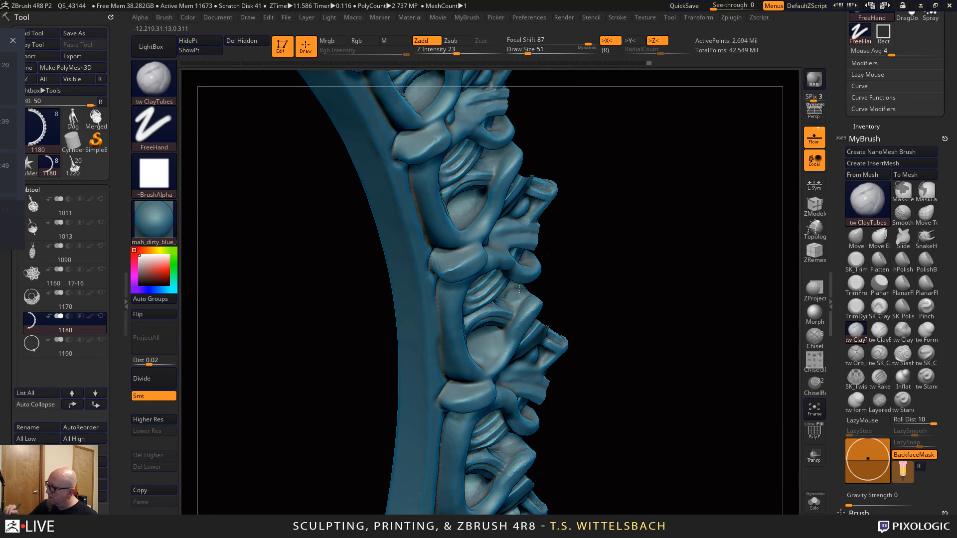
drag(567, 272, 515, 296)
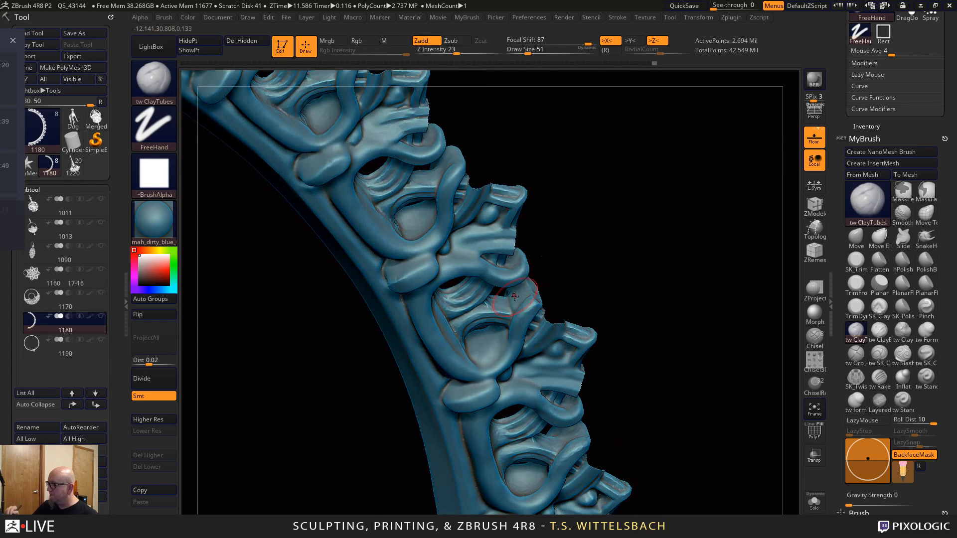
mouse_move(550, 270)
mouse_down()
mouse_move(615, 211)
mouse_move(541, 282)
mouse_move(638, 213)
mouse_up()
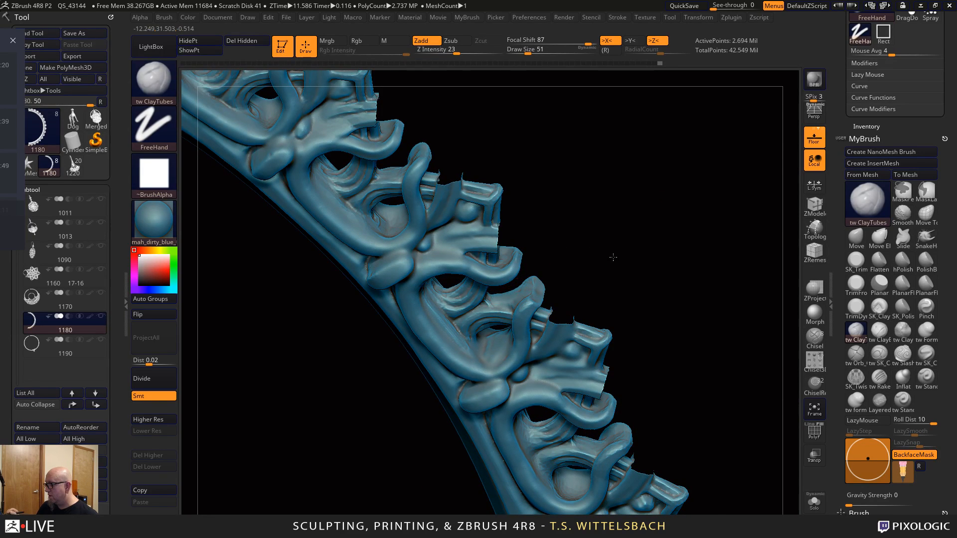
mouse_move(613, 257)
mouse_down()
mouse_move(513, 273)
mouse_move(623, 227)
mouse_move(551, 200)
mouse_up()
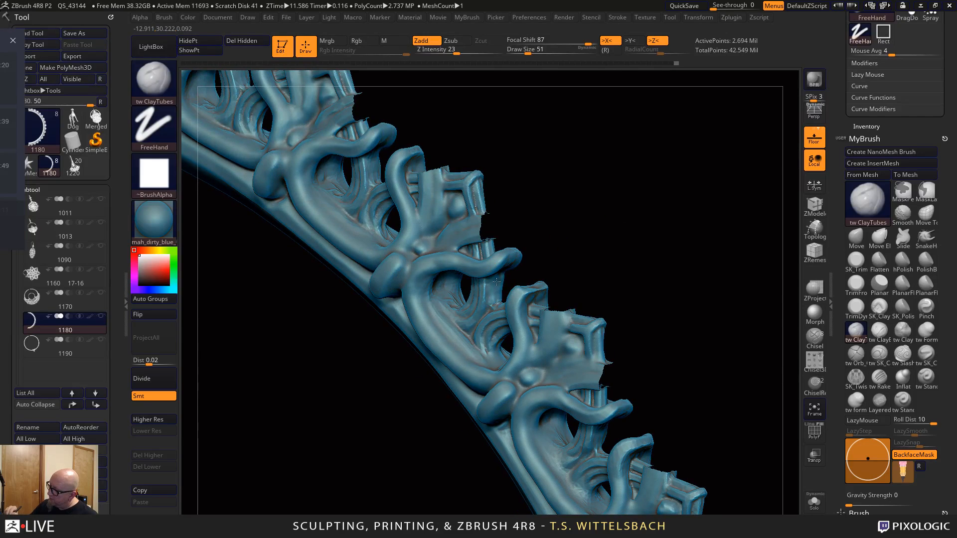
mouse_move(501, 292)
mouse_down()
mouse_move(601, 204)
mouse_move(498, 286)
mouse_move(613, 219)
mouse_move(551, 256)
mouse_up()
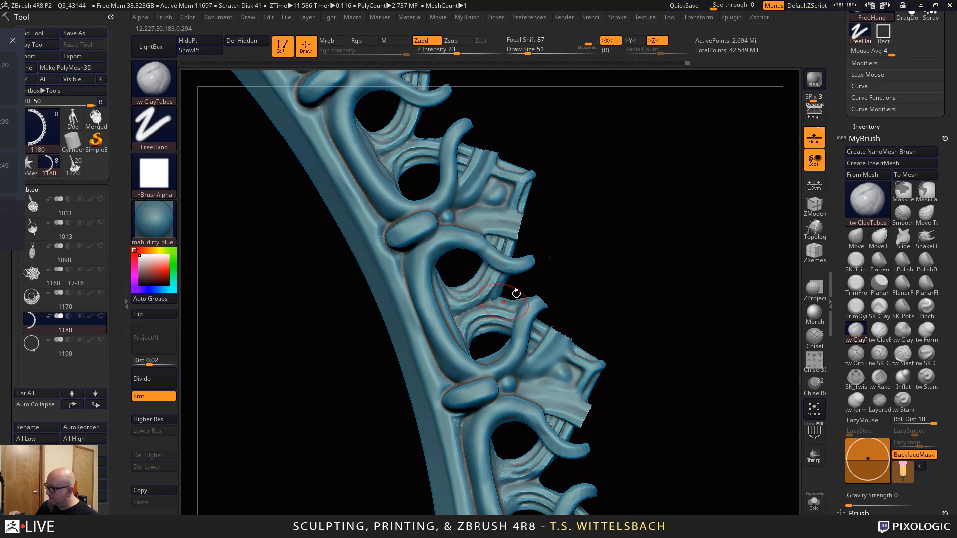
mouse_move(653, 336)
mouse_down()
mouse_move(624, 220)
mouse_move(508, 262)
mouse_up()
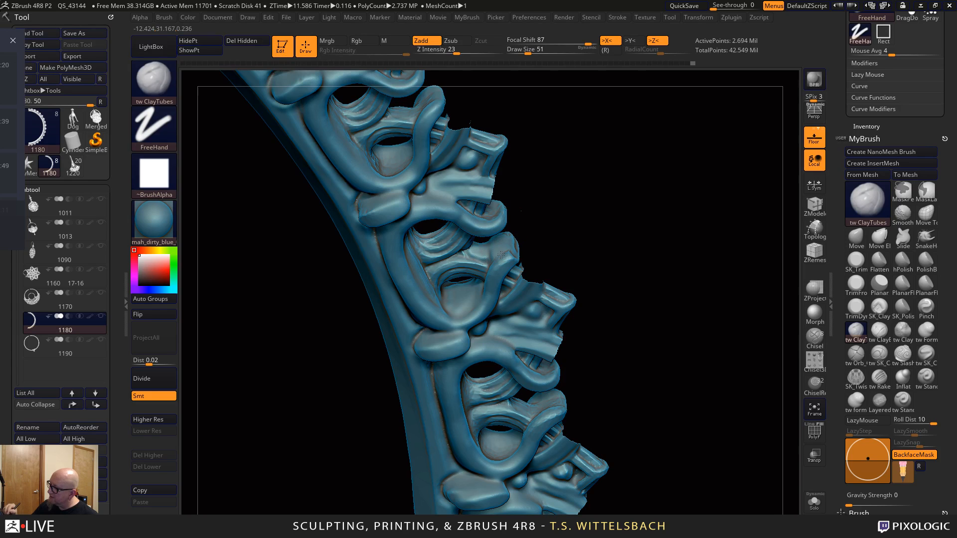
Round out and smooth the outer edge and tip of the rebuilt hooked scroll end with the tw ClayTubes brush
drag(624, 207, 532, 238)
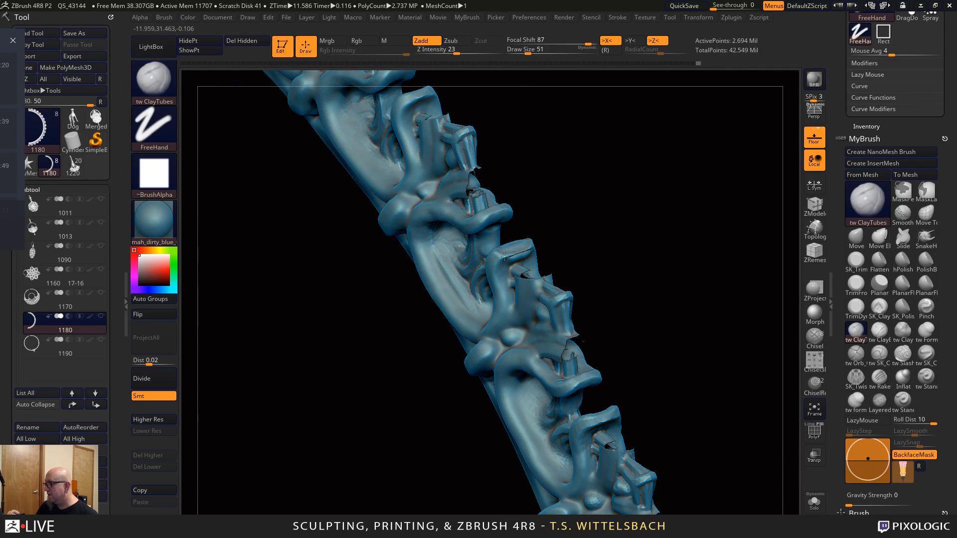
key(shift)
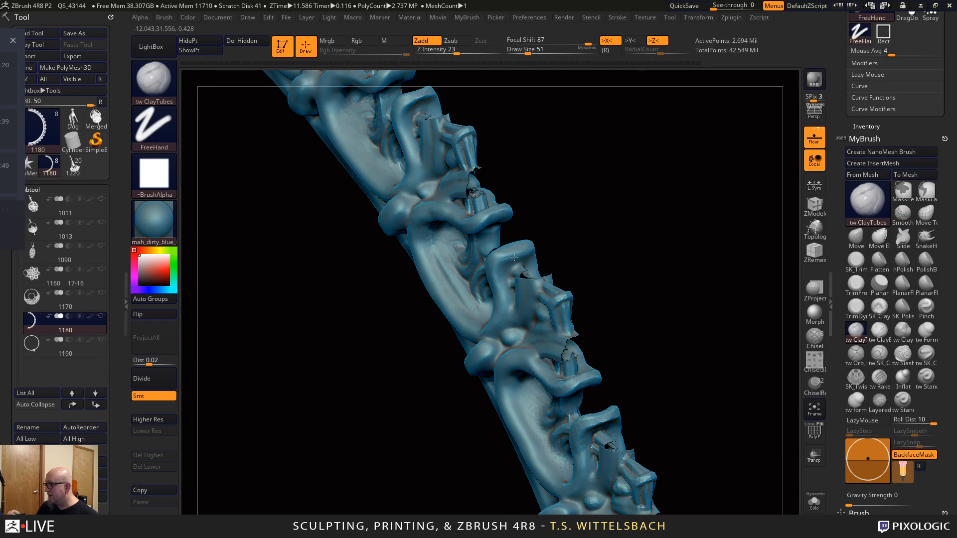
mouse_move(569, 222)
mouse_down()
mouse_move(626, 250)
mouse_move(637, 207)
mouse_move(522, 247)
mouse_move(583, 246)
mouse_move(521, 238)
mouse_up()
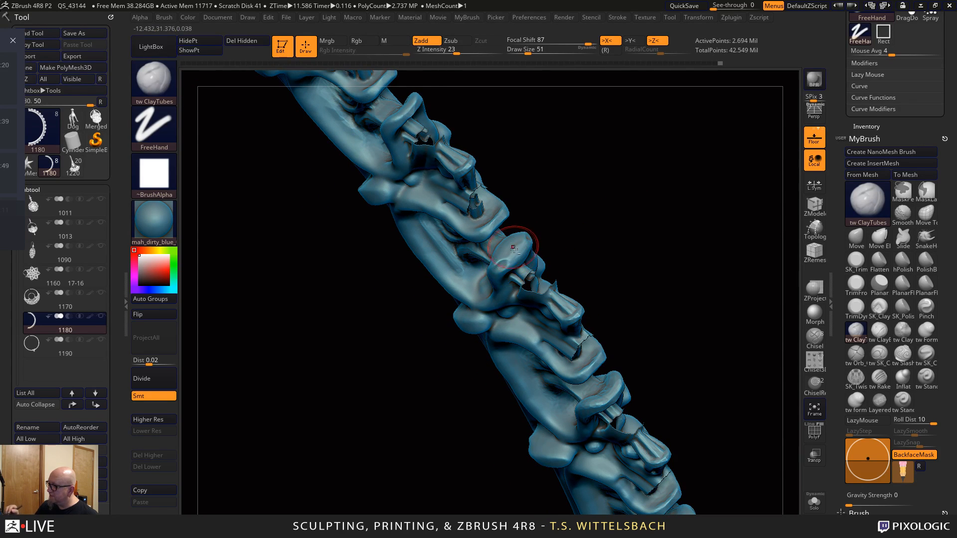
drag(594, 216, 503, 260)
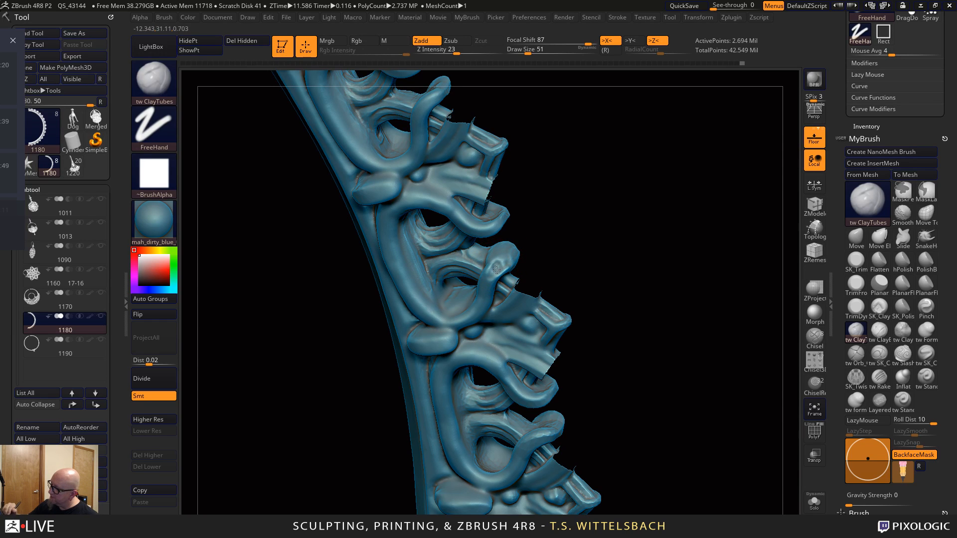
mouse_move(579, 241)
mouse_down()
mouse_move(555, 214)
mouse_move(632, 214)
mouse_move(614, 280)
mouse_move(541, 275)
mouse_up()
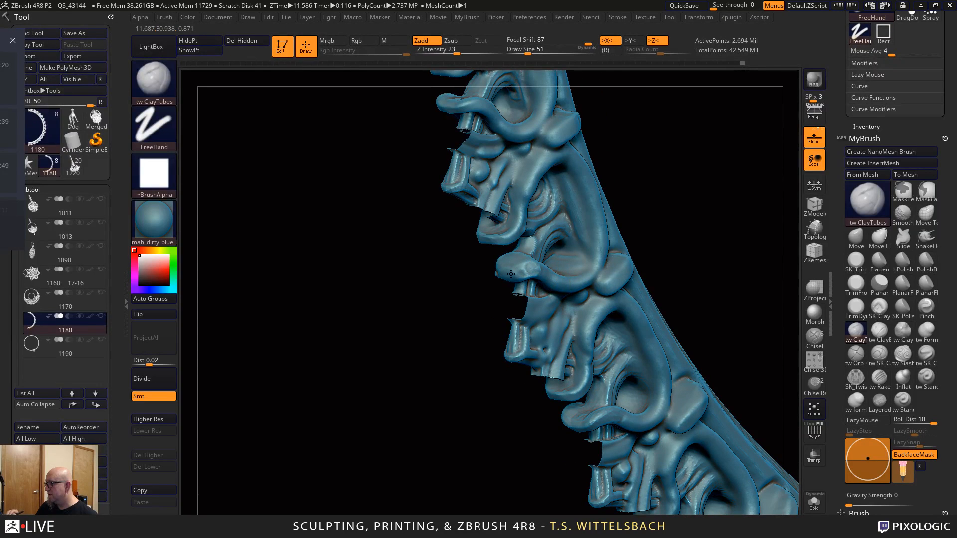
drag(451, 451, 498, 436)
key(ctrl)
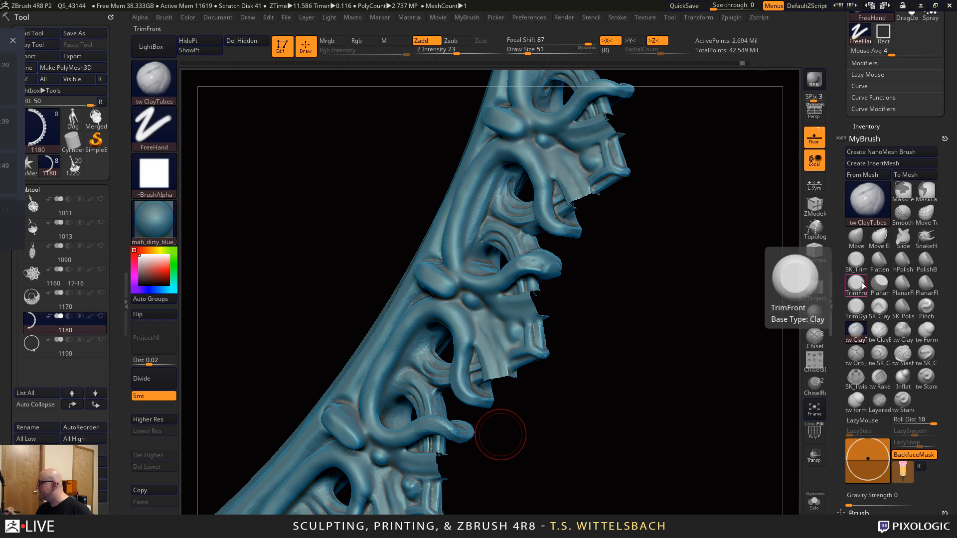
Flatten the rebuilt hooked scroll end with the TrimDynamic brush at draw size 59
click(856, 306)
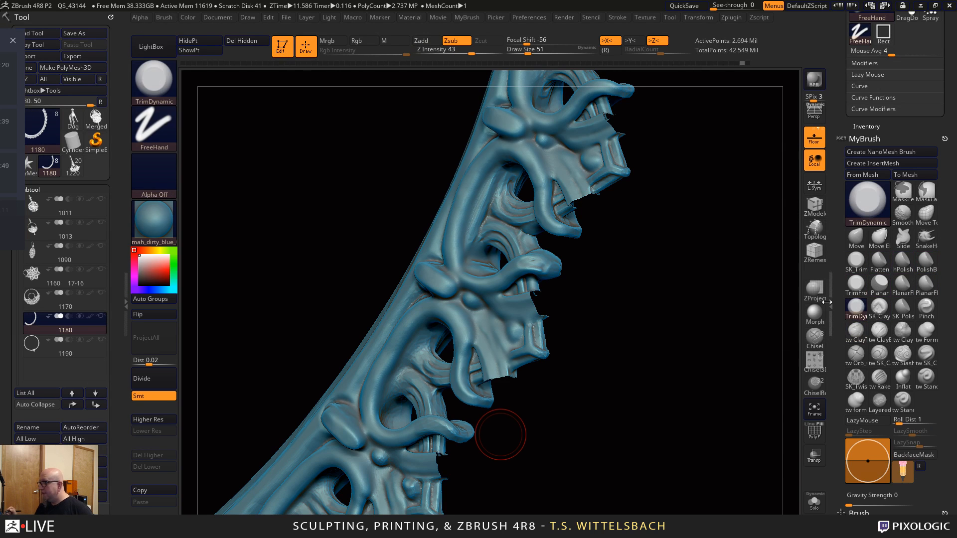
key(space)
click(551, 270)
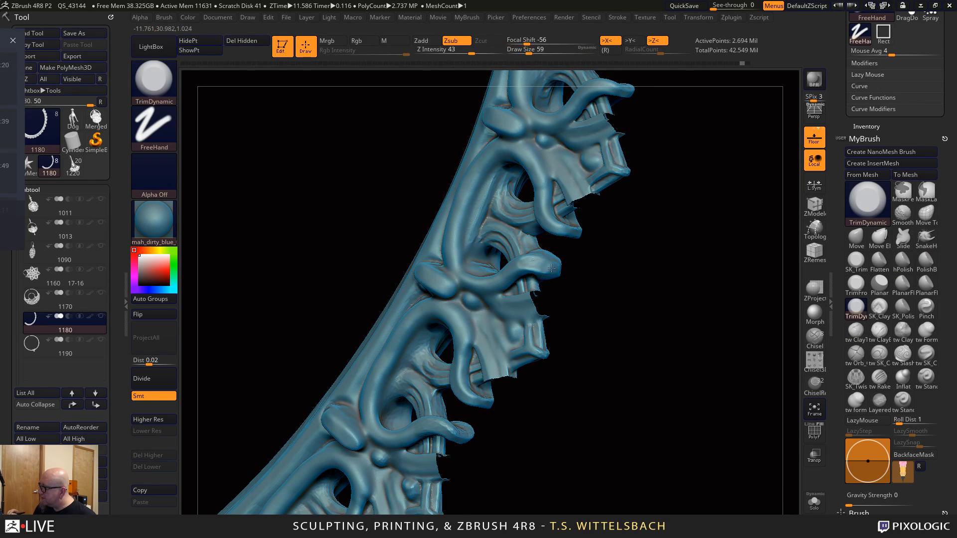
drag(551, 268, 512, 271)
drag(661, 281, 588, 349)
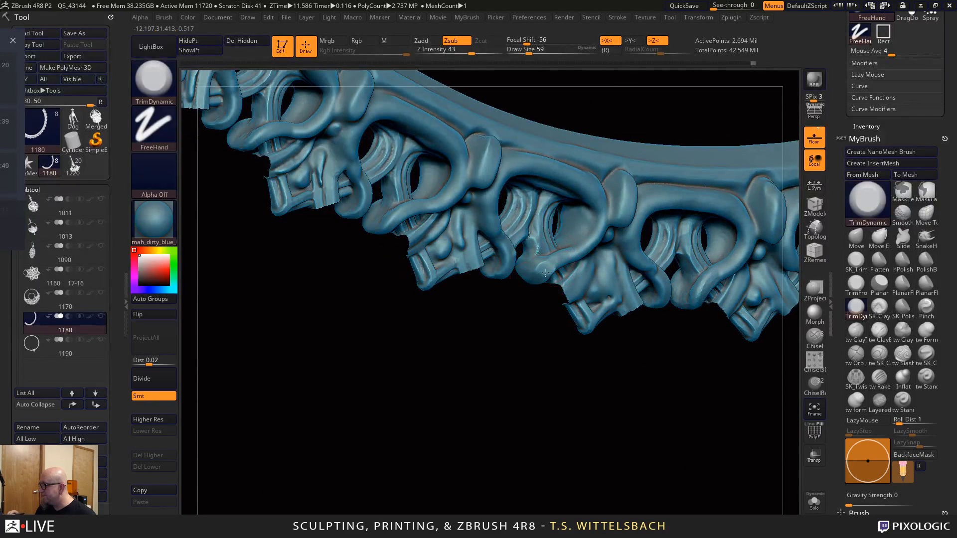
drag(538, 374, 603, 295)
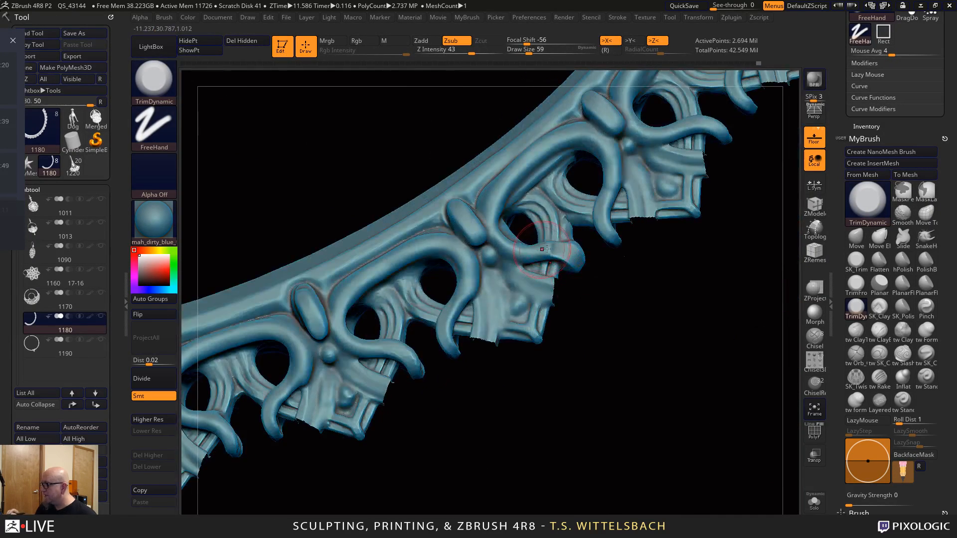
drag(576, 259, 668, 245)
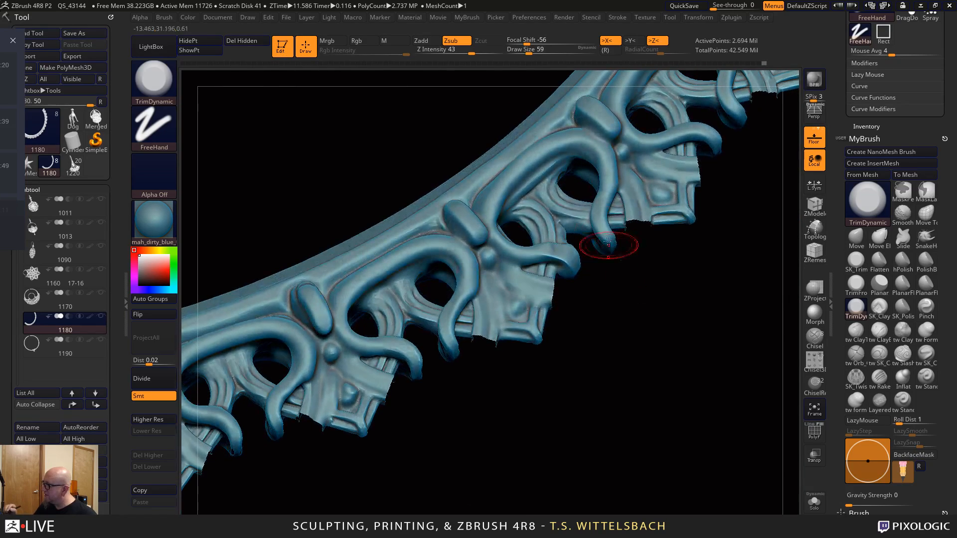
Trim the outer faces of the neighbouring scroll ends with the TrimDynamic brush
drag(641, 286, 598, 230)
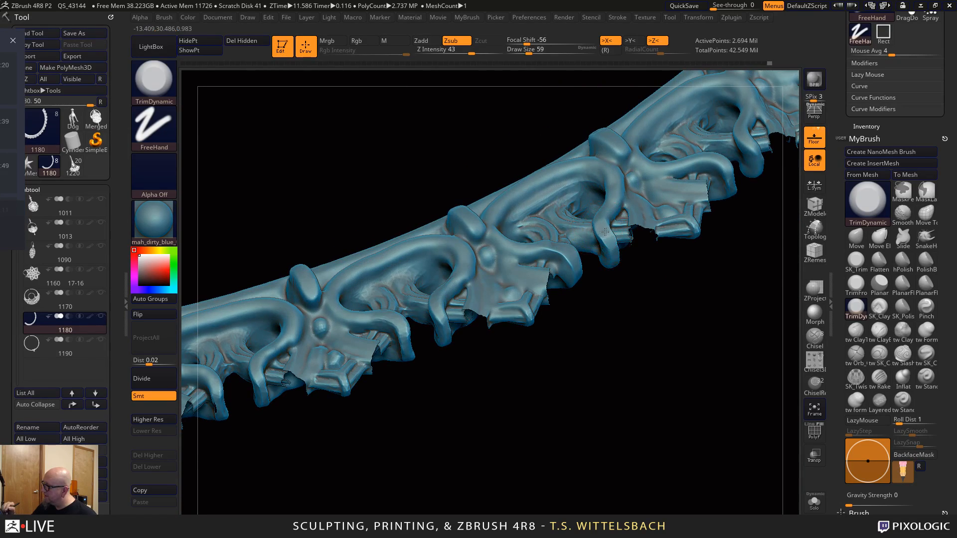
drag(665, 351, 605, 219)
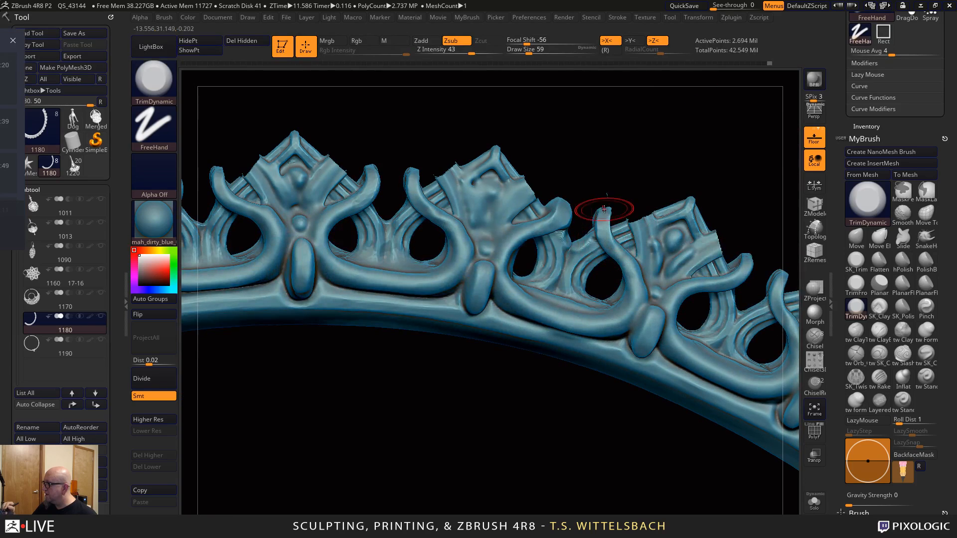
drag(616, 377, 574, 400)
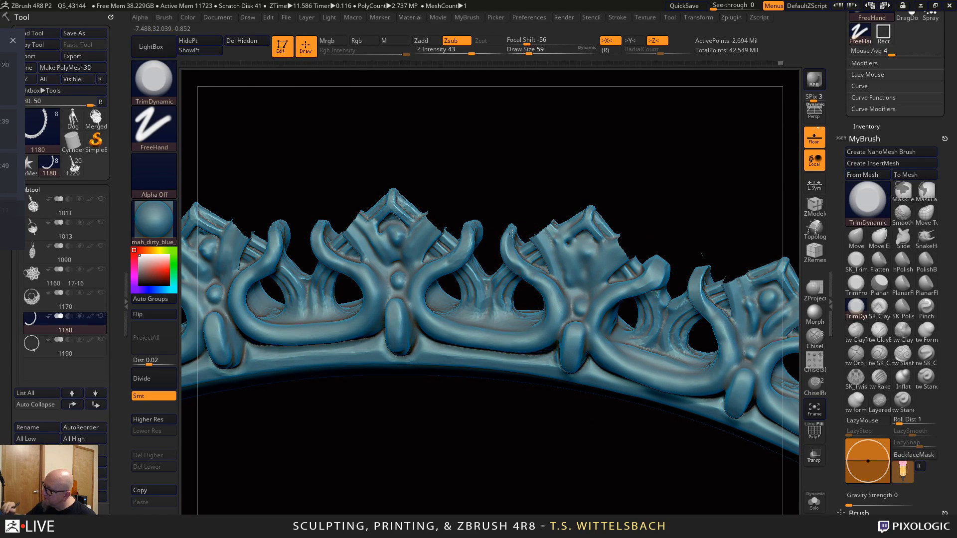
drag(542, 172, 514, 214)
key(ctrl)
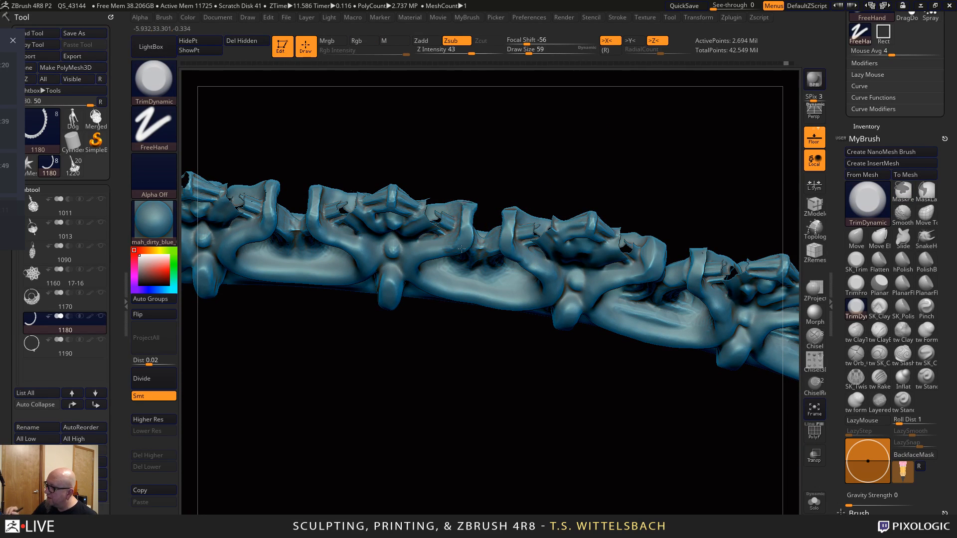
drag(479, 179, 286, 127)
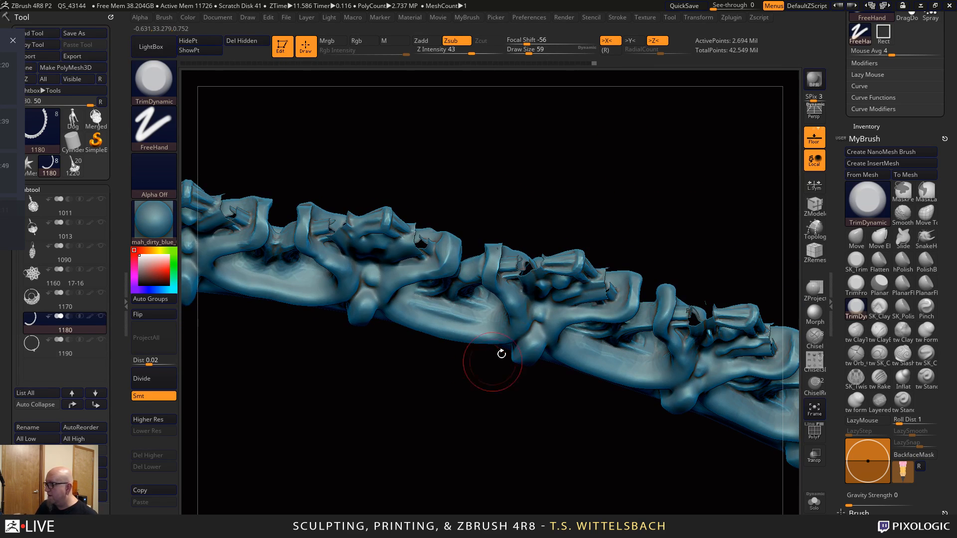
Continue flattening the curled scroll tips along the next crown segments with TrimDynamic strokes at draw size 59
mouse_move(501, 354)
mouse_down()
mouse_move(555, 445)
mouse_move(549, 291)
mouse_up()
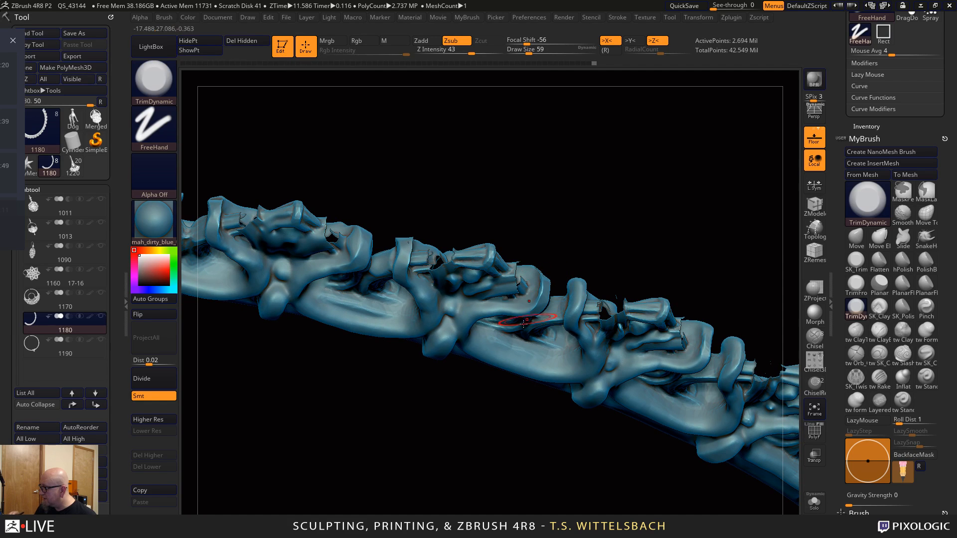
drag(560, 449, 598, 299)
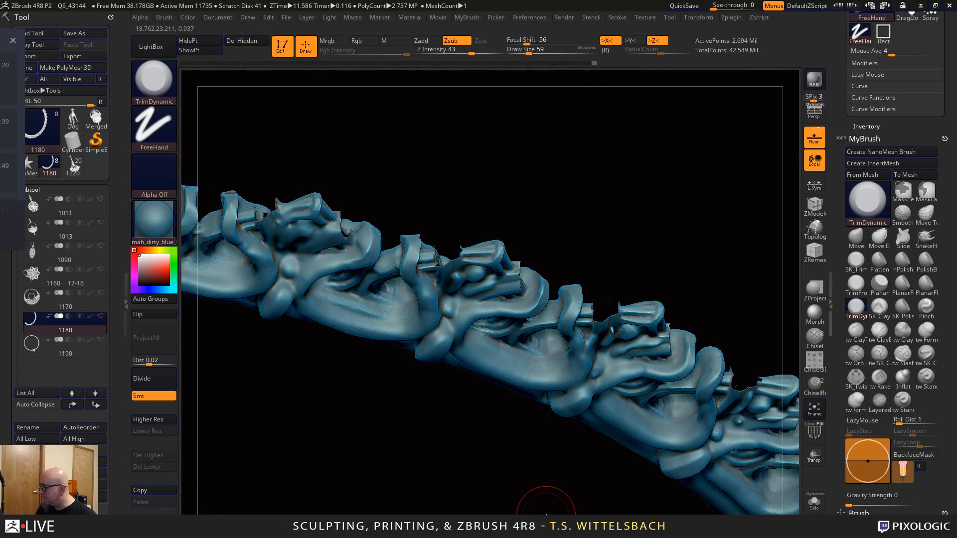
drag(546, 500, 498, 371)
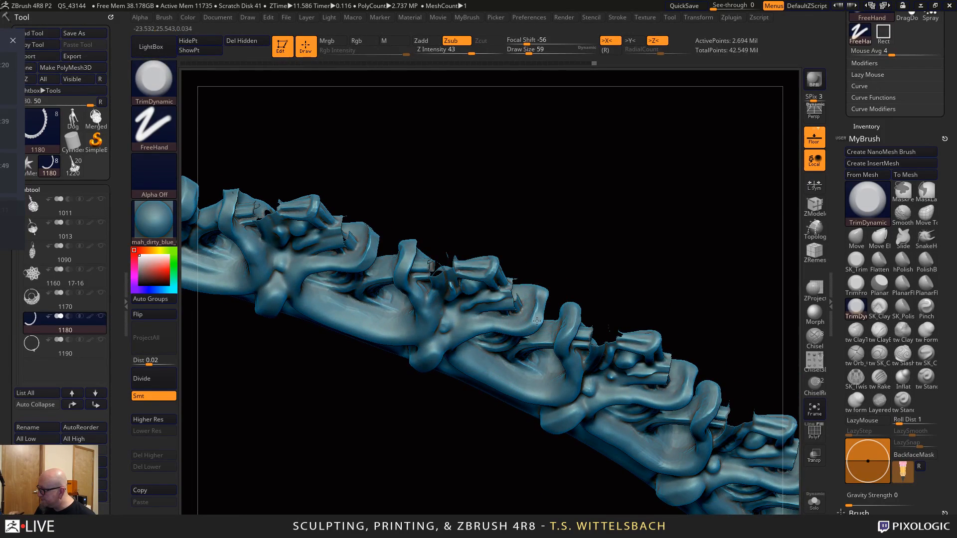
drag(636, 271, 558, 288)
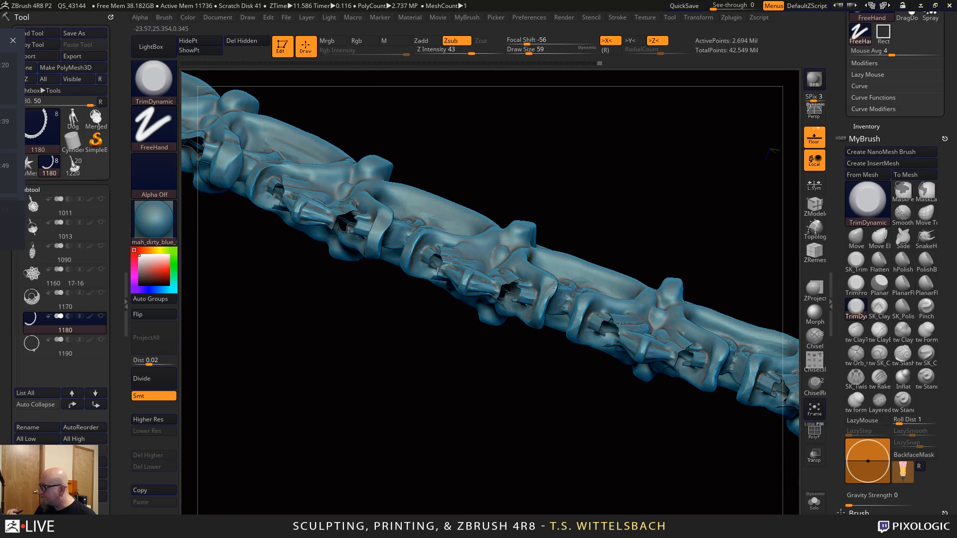
drag(543, 444, 588, 301)
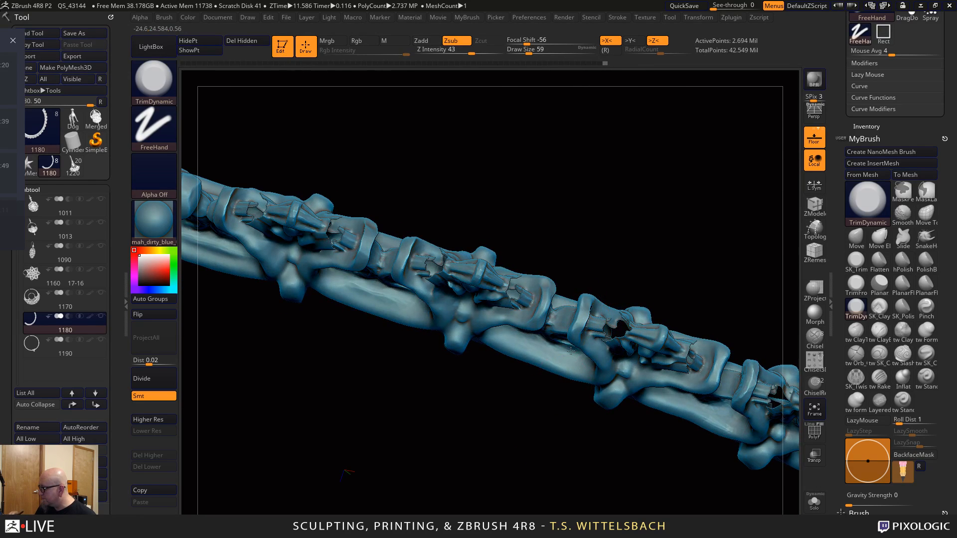
drag(559, 474, 563, 414)
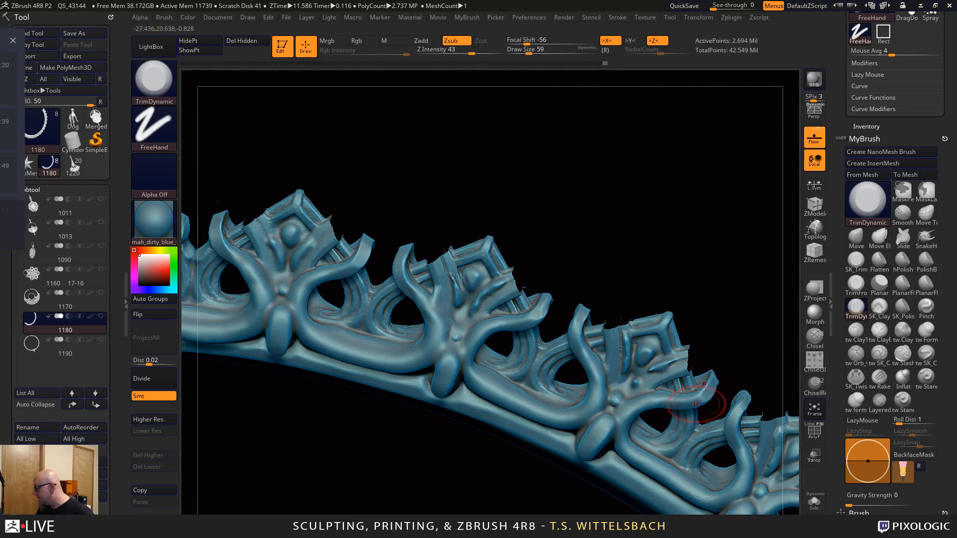
Trim the remaining scroll ends down to the crown's cut end with the TrimDynamic brush
drag(753, 350, 744, 373)
alt+drag(629, 509, 352, 399)
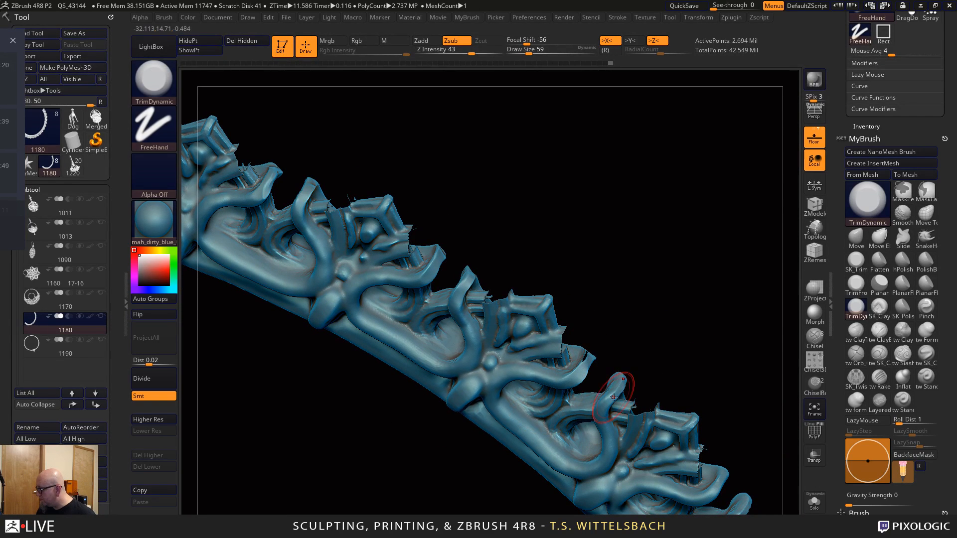
alt+drag(714, 344, 618, 240)
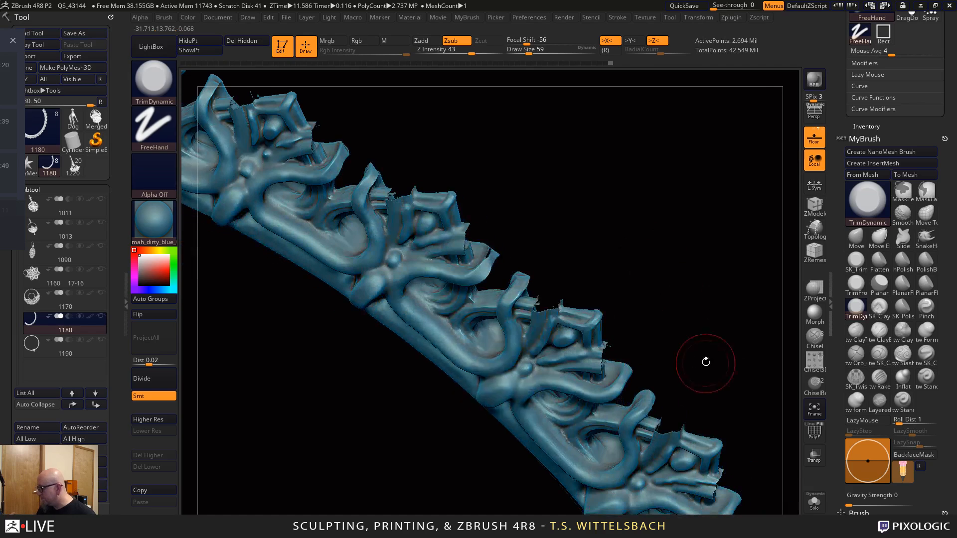
mouse_move(705, 363)
mouse_down()
mouse_move(630, 376)
mouse_move(588, 317)
mouse_up()
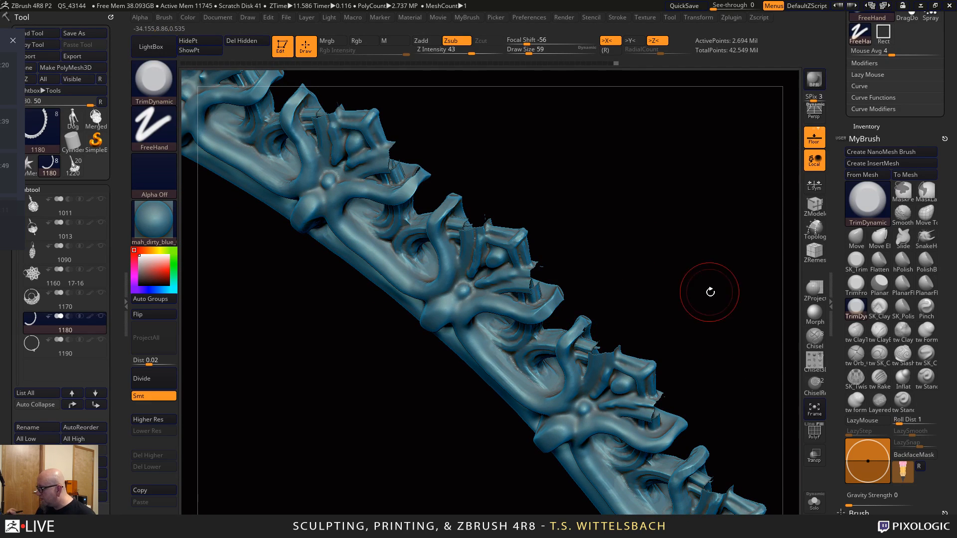
alt+drag(709, 291, 637, 274)
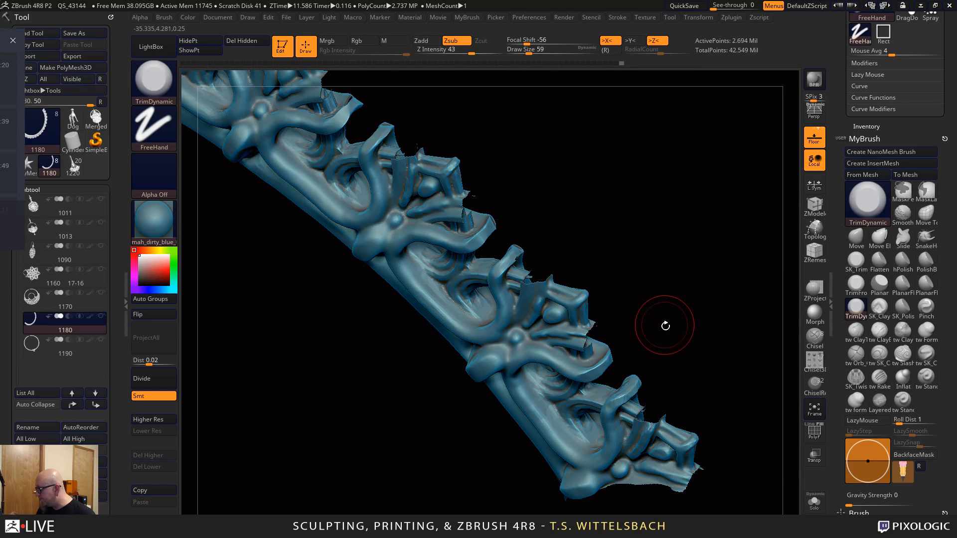
drag(739, 357, 683, 511)
Build up the side of the curled scroll end near the crown's cut end with the tw ClayTubes brush at draw size 65
click(856, 330)
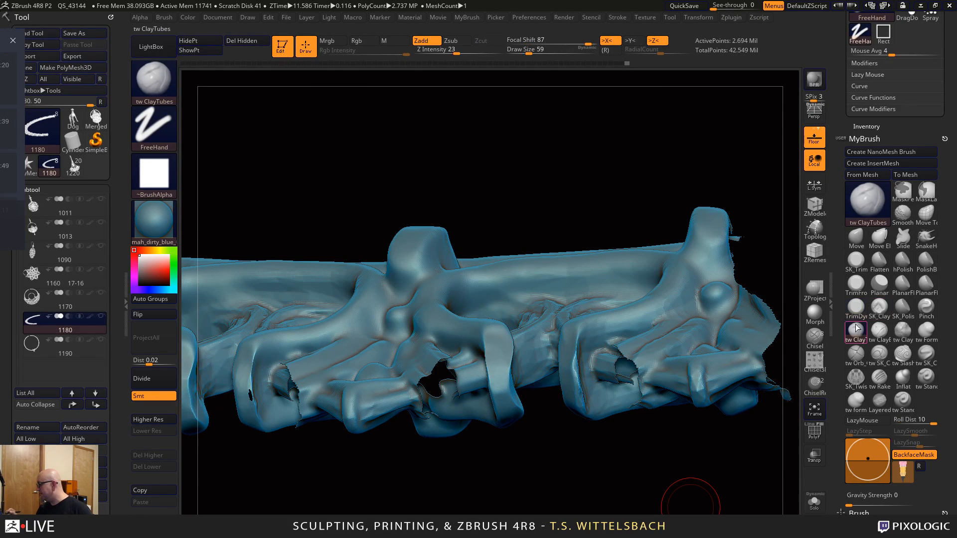
key(space)
drag(586, 353, 589, 353)
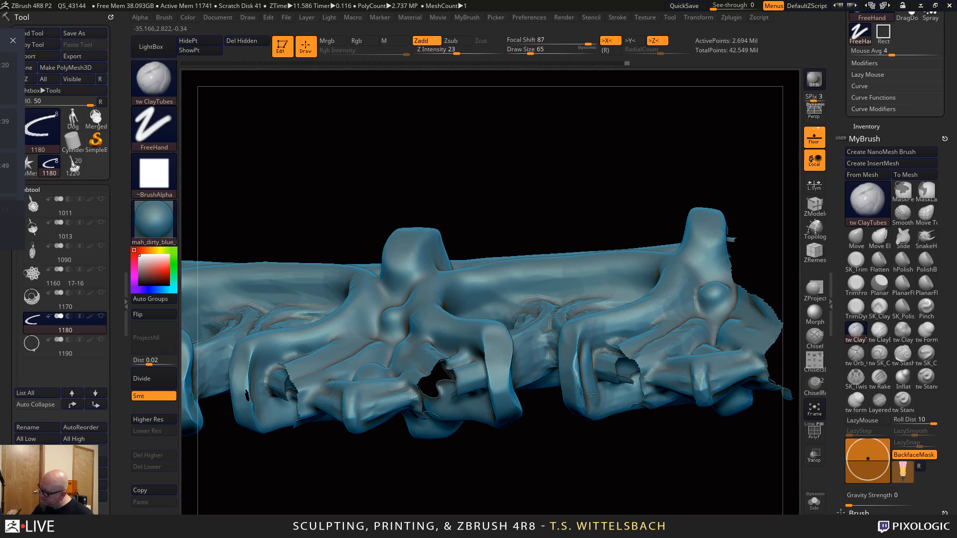
mouse_move(607, 399)
shift+mouse_down()
mouse_move(591, 384)
mouse_move(600, 366)
shift+mouse_up()
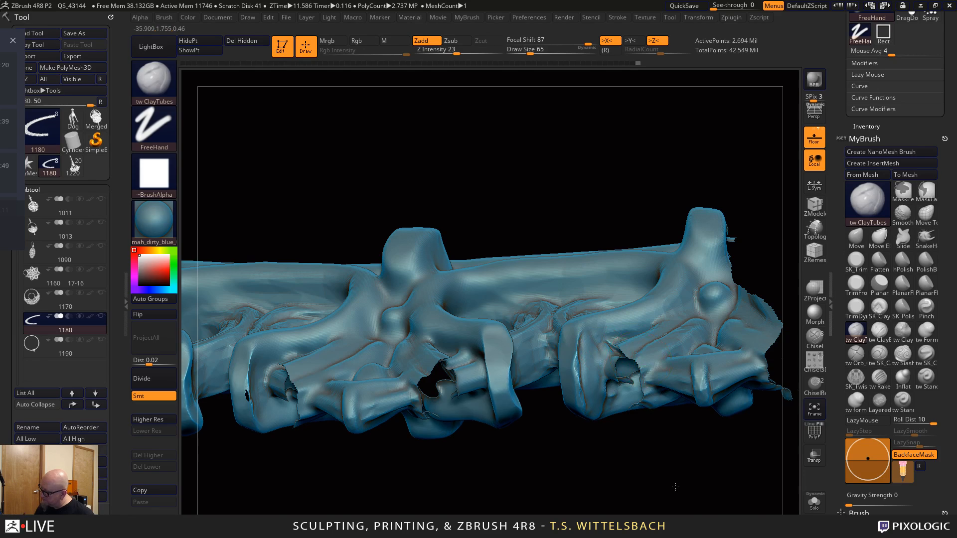
mouse_move(675, 487)
mouse_down()
mouse_move(653, 439)
mouse_move(633, 424)
mouse_up()
drag(569, 389, 569, 351)
mouse_move(625, 307)
mouse_down()
mouse_move(657, 245)
mouse_move(650, 241)
mouse_up()
Add clay to the facing scroll end and the band joining the two crown segments with tw ClayTubes strokes
drag(531, 378, 527, 380)
mouse_move(663, 269)
mouse_down()
mouse_move(672, 278)
mouse_move(547, 387)
mouse_up()
drag(511, 435, 502, 462)
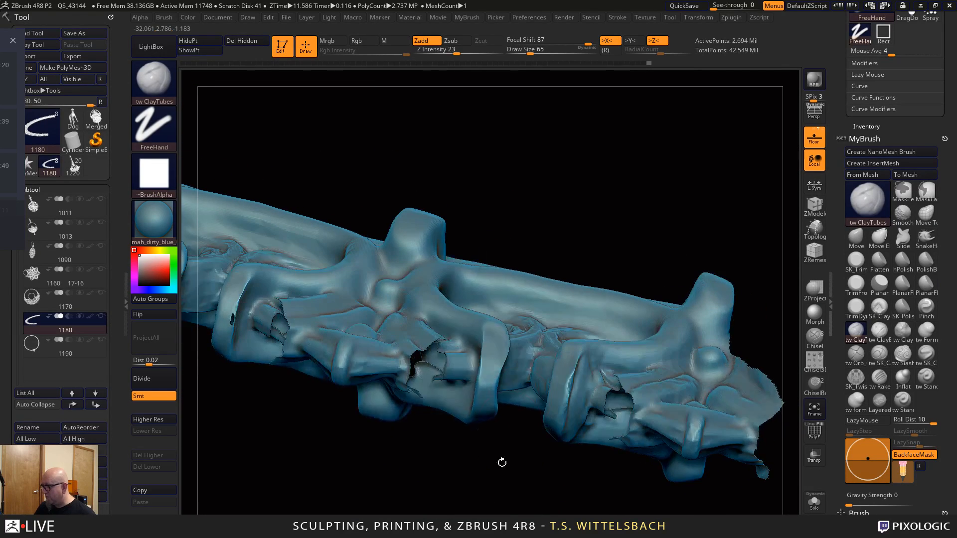
drag(529, 432, 508, 433)
drag(498, 389, 509, 358)
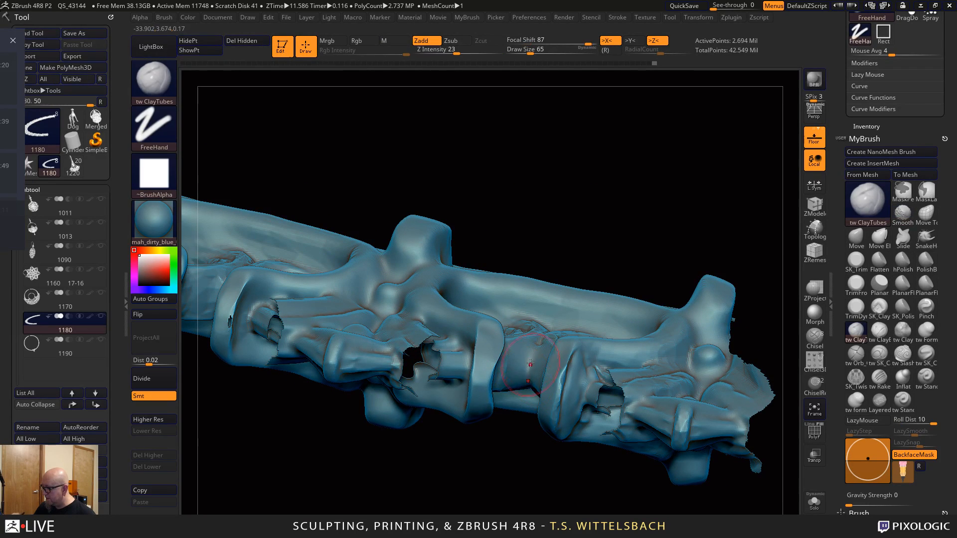
drag(485, 421, 519, 444)
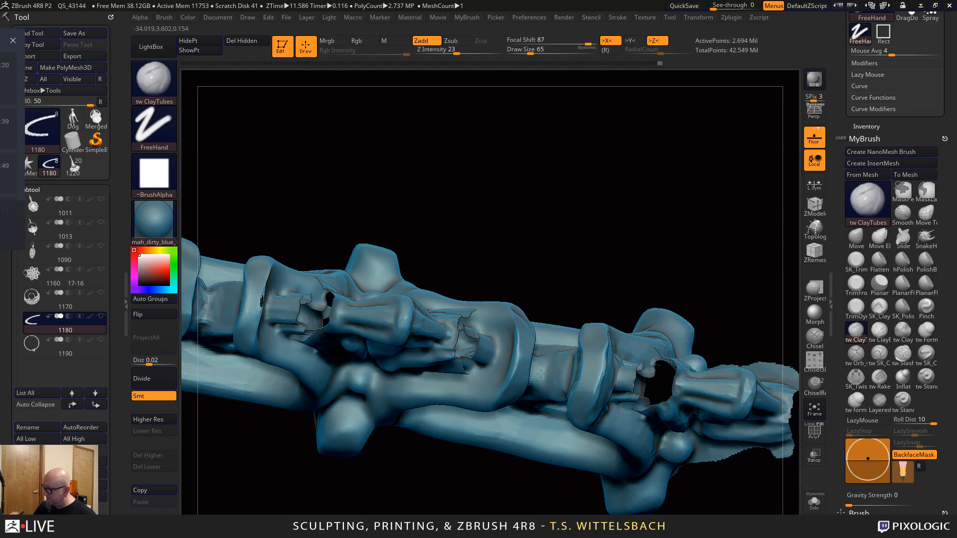
Fill the V-shaped notch between the neighbouring scroll ends with tw ClayTubes at draw size 65
right_drag(575, 414, 548, 352)
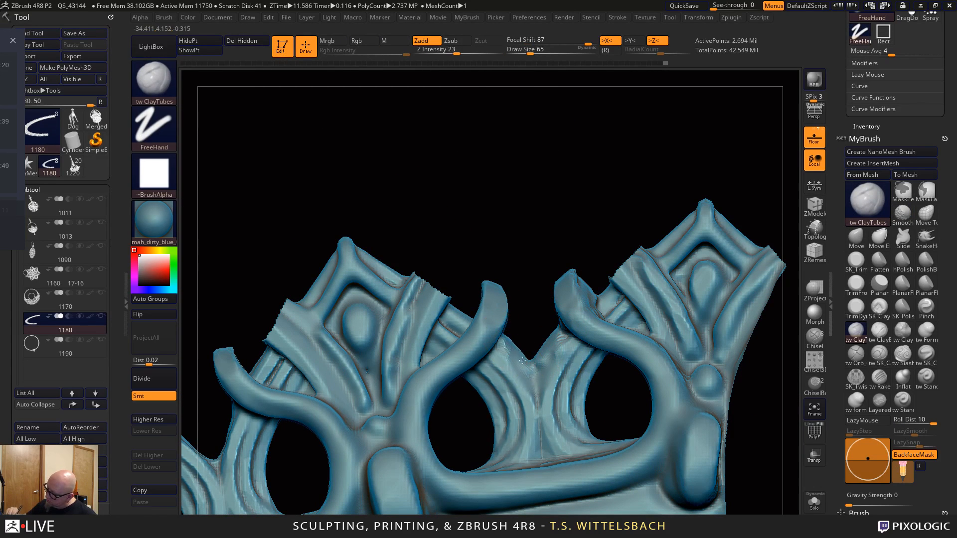
mouse_move(617, 201)
mouse_down()
mouse_move(635, 417)
mouse_move(605, 414)
mouse_up()
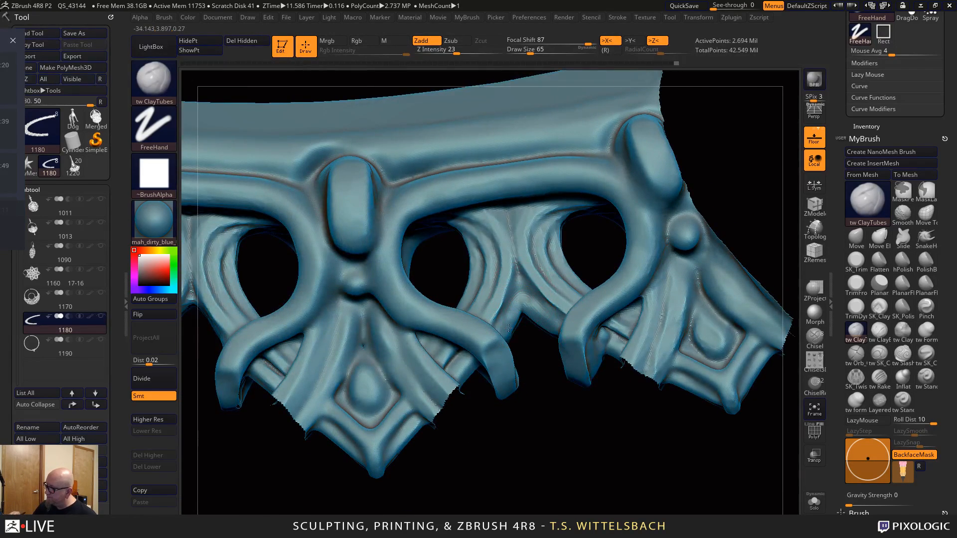
drag(560, 466, 538, 356)
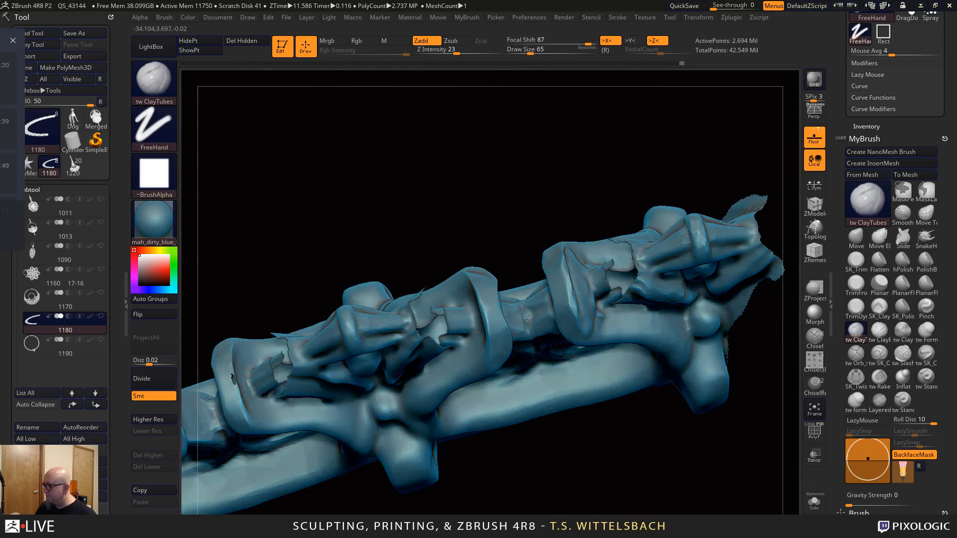
mouse_move(534, 506)
mouse_down()
mouse_move(671, 491)
mouse_move(680, 417)
mouse_up()
drag(685, 507, 683, 324)
shift+drag(686, 259, 682, 231)
drag(669, 511, 657, 495)
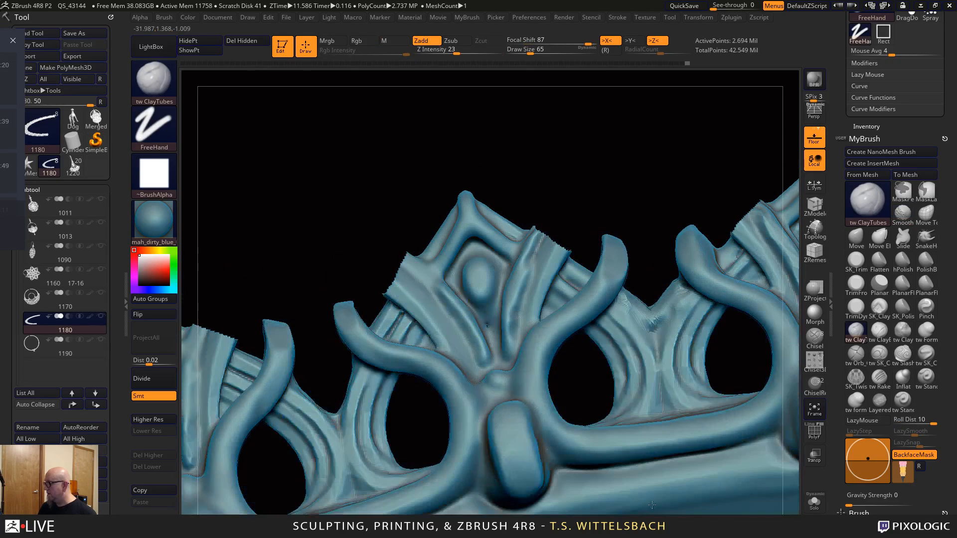
drag(654, 196, 637, 247)
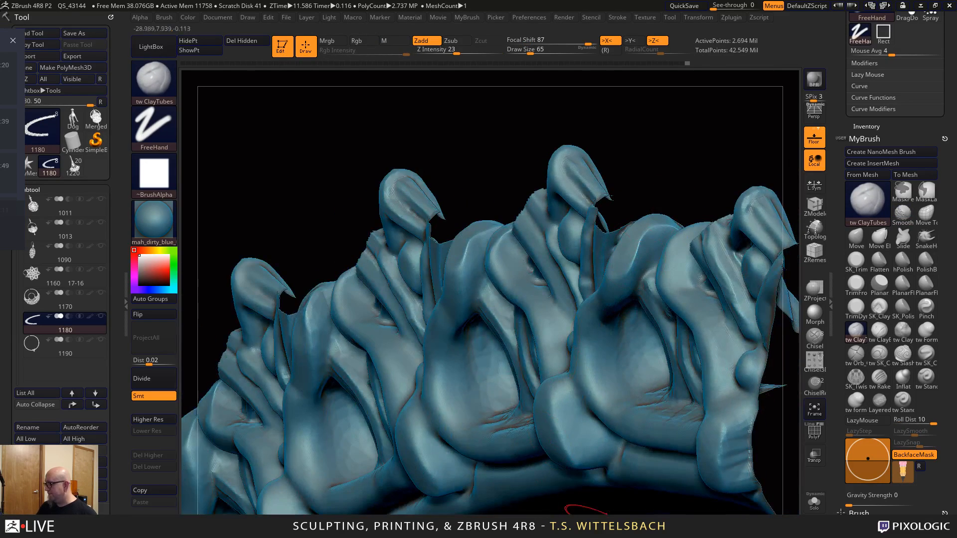
drag(619, 511, 561, 500)
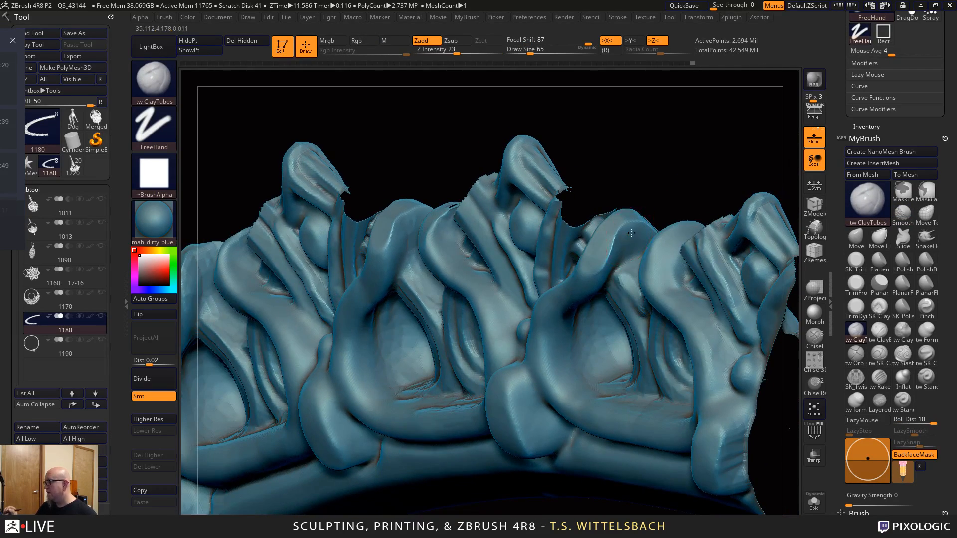
Build up the inner face of the hooked scroll end and the surface beneath it with the tw ClayTubes brush
drag(672, 199, 722, 178)
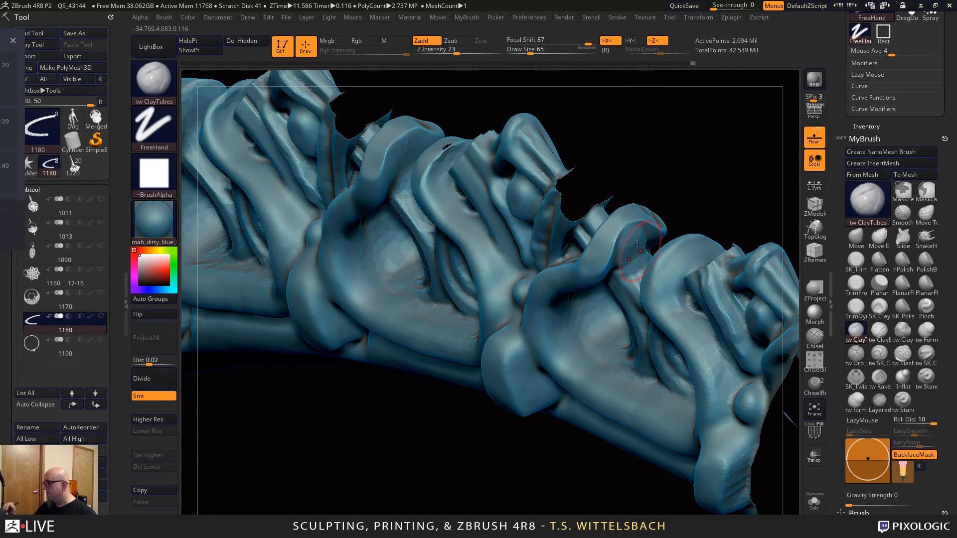
mouse_move(684, 209)
mouse_down()
mouse_move(723, 213)
mouse_move(645, 268)
mouse_up()
drag(732, 188, 639, 289)
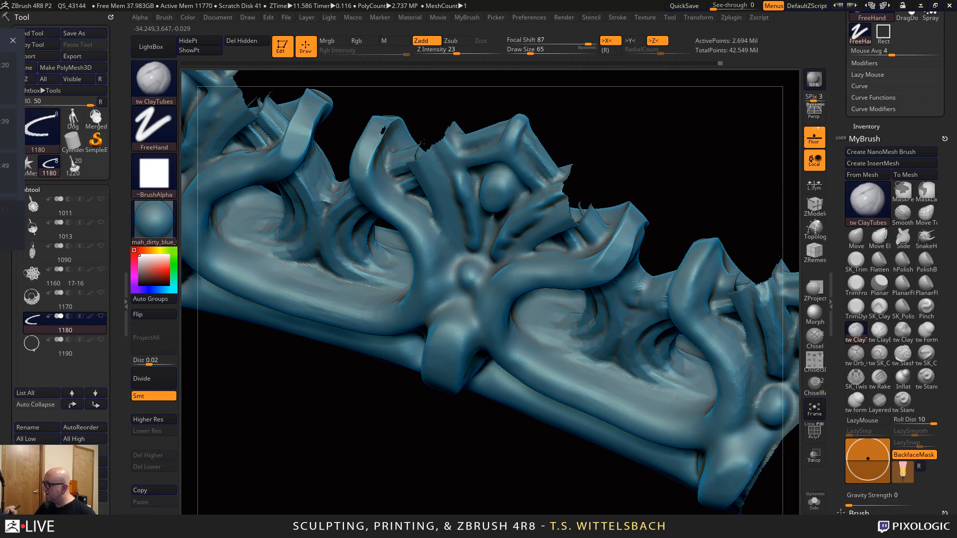
drag(659, 294, 636, 282)
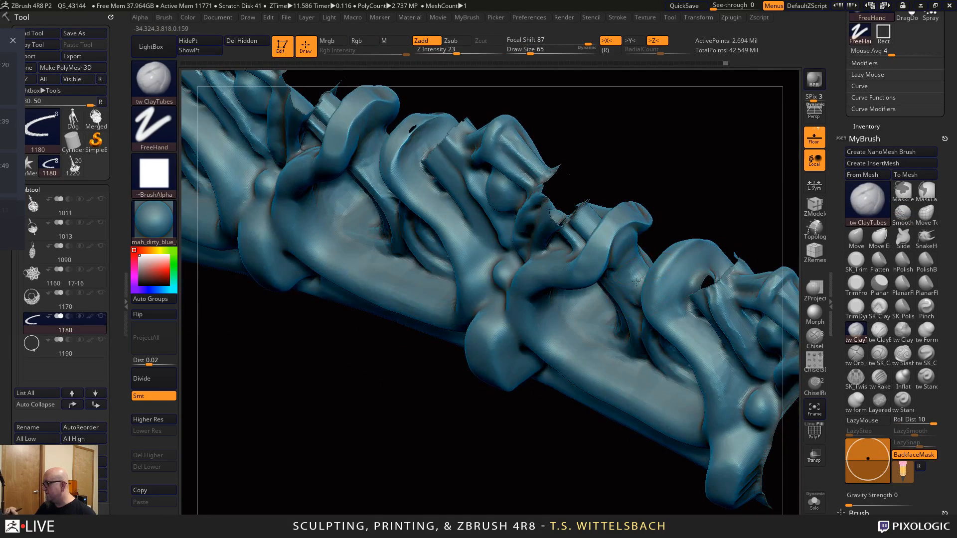
drag(624, 243, 618, 230)
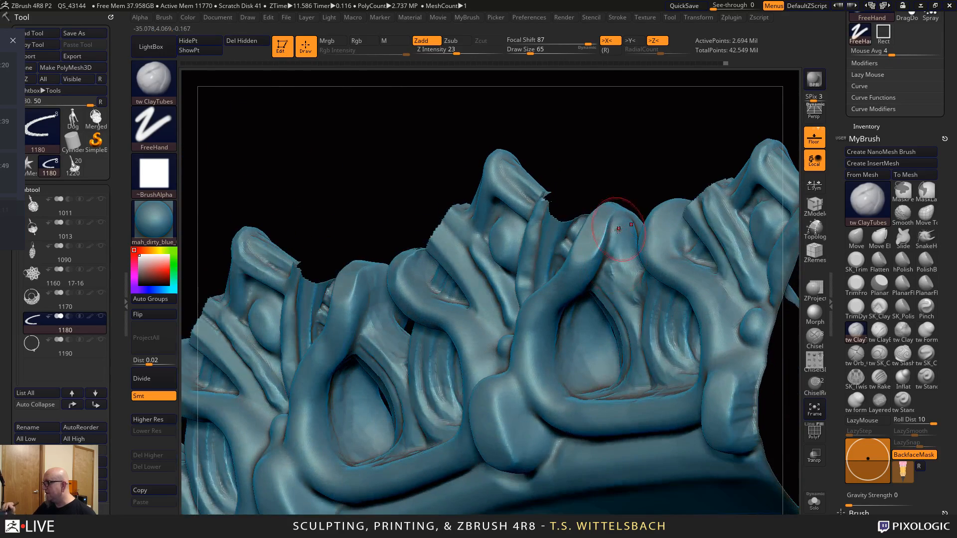
mouse_move(677, 156)
mouse_down()
mouse_move(690, 154)
mouse_move(647, 176)
mouse_move(674, 152)
mouse_move(634, 234)
mouse_up()
Smooth the clay beneath the scroll ends and around the V-shaped notch with the Smooth Stronger brush at draw size 65
key(shift)
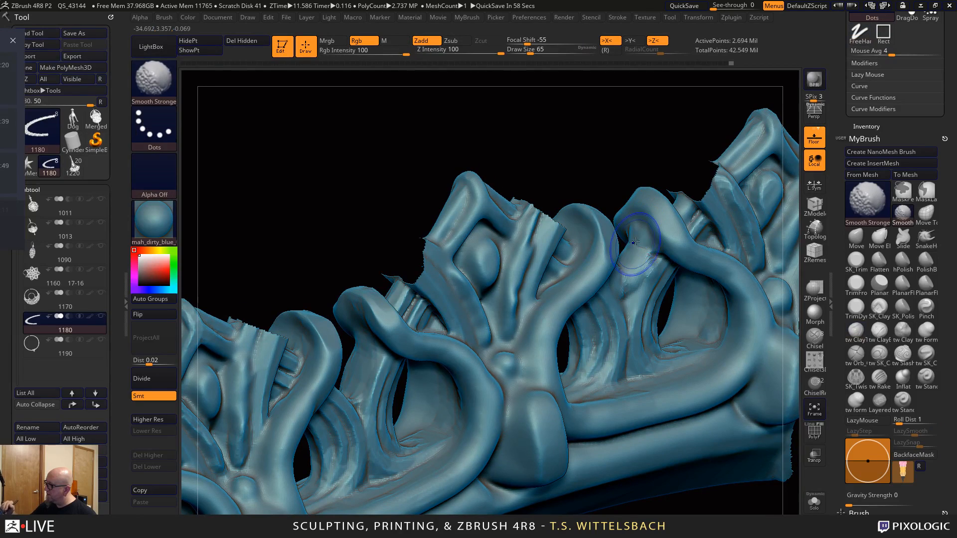
drag(713, 493, 668, 494)
key(shift)
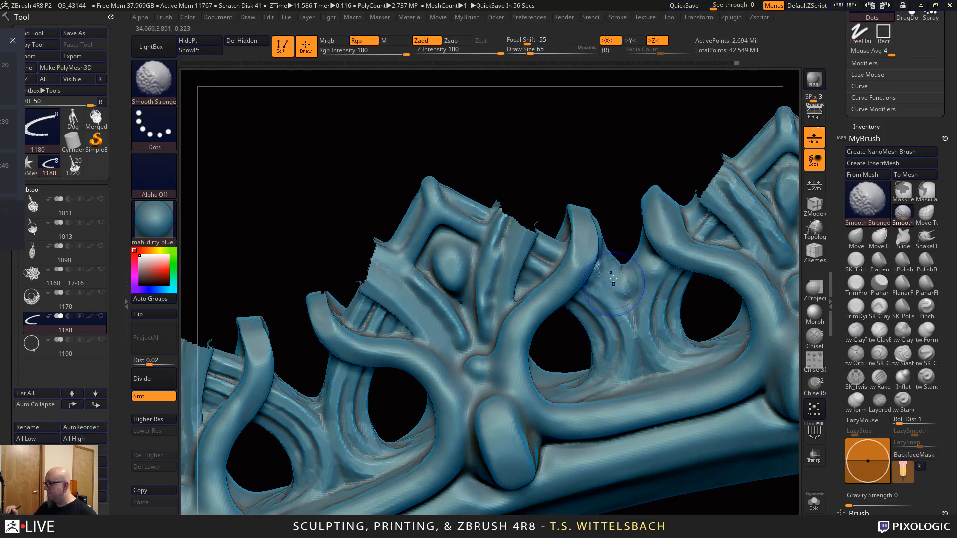
Fill the hollow inside the curled scroll end with tw ClayTubes strokes at draw sizes 36 and 43
key(space)
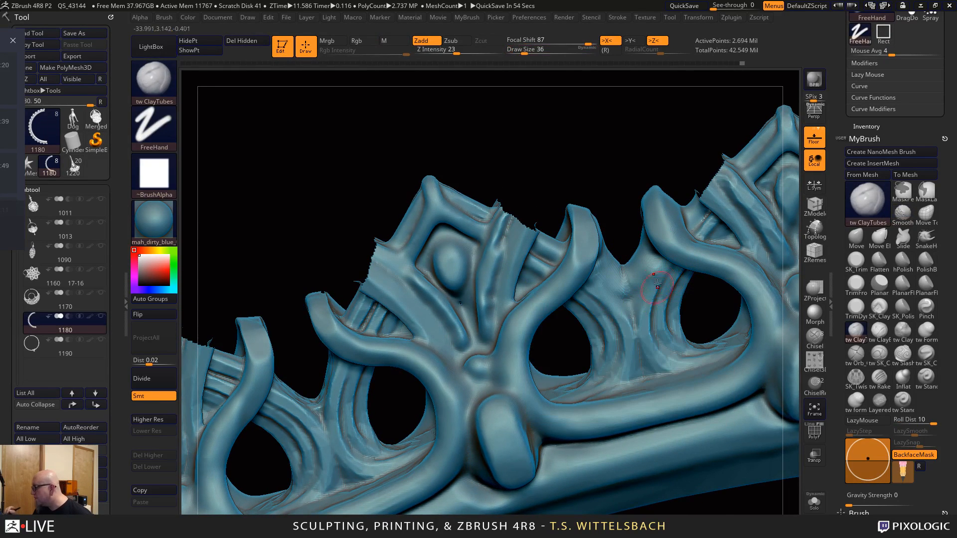
mouse_move(689, 478)
alt+mouse_down()
mouse_move(688, 417)
mouse_move(707, 415)
mouse_move(652, 428)
mouse_move(679, 423)
mouse_move(679, 481)
alt+mouse_up()
drag(643, 163, 632, 202)
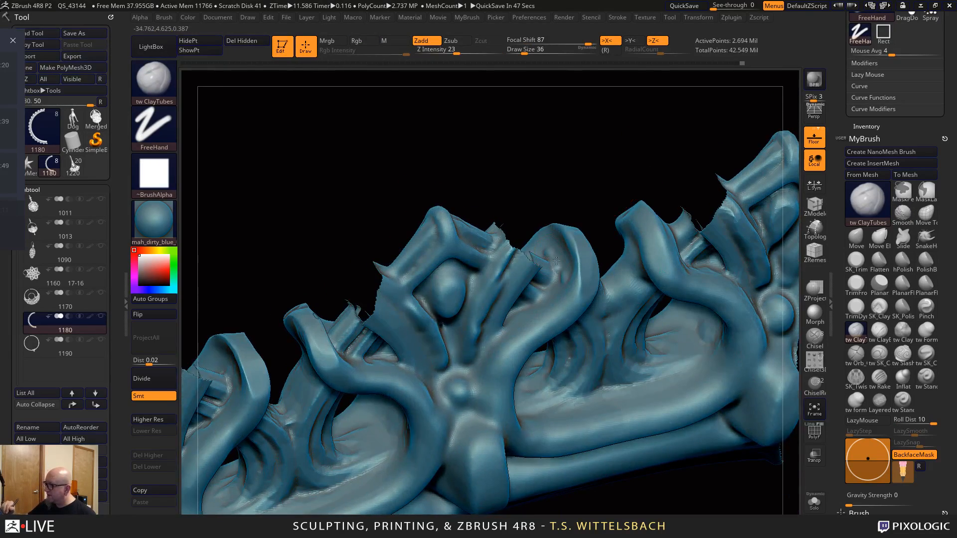
key(space)
drag(550, 245, 556, 244)
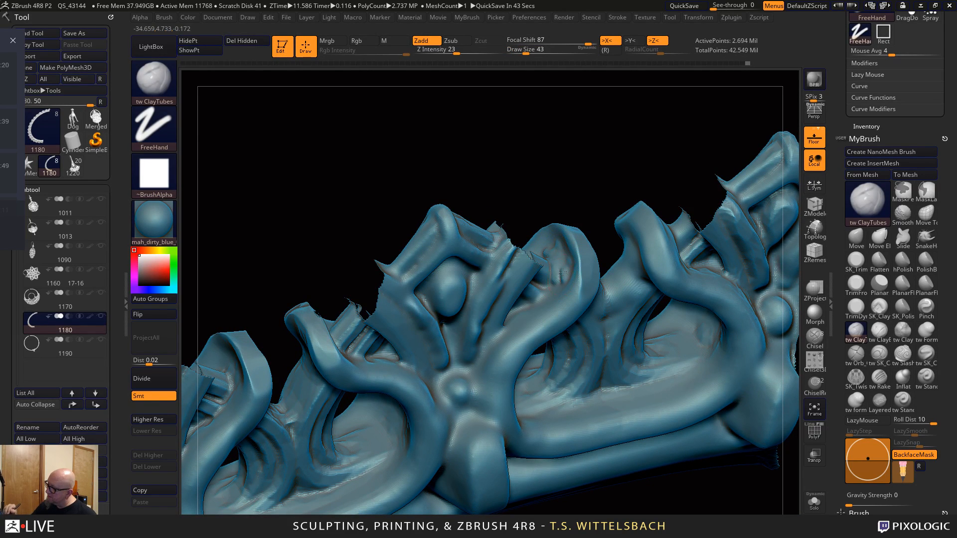
drag(594, 191, 555, 248)
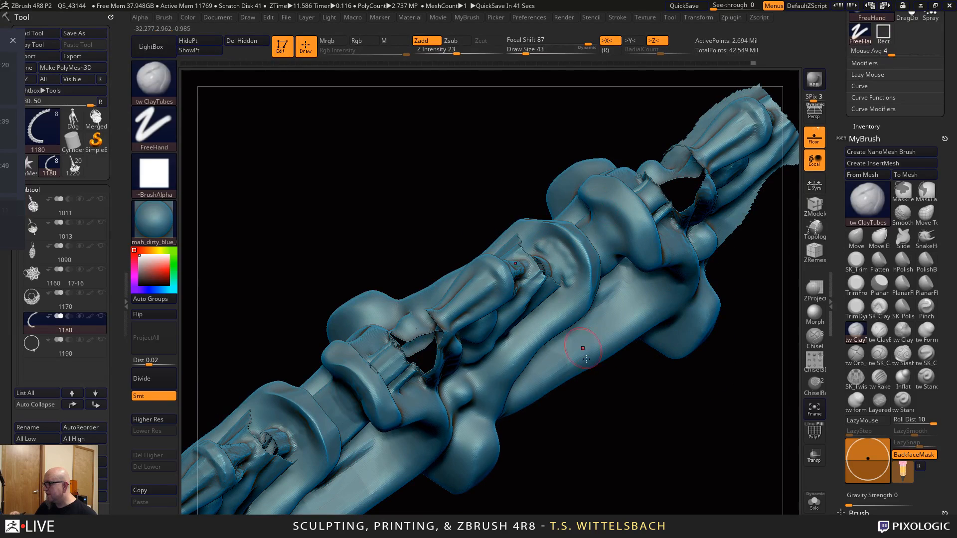
Isolate the curled scroll end by hiding the rest of the crown and show its polygon wireframe
drag(589, 379, 590, 171)
ctrl+shift+drag(648, 139, 536, 294)
mouse_move(622, 490)
mouse_down()
mouse_move(693, 293)
mouse_move(711, 357)
mouse_move(665, 474)
mouse_move(680, 410)
mouse_move(804, 469)
mouse_up()
click(815, 431)
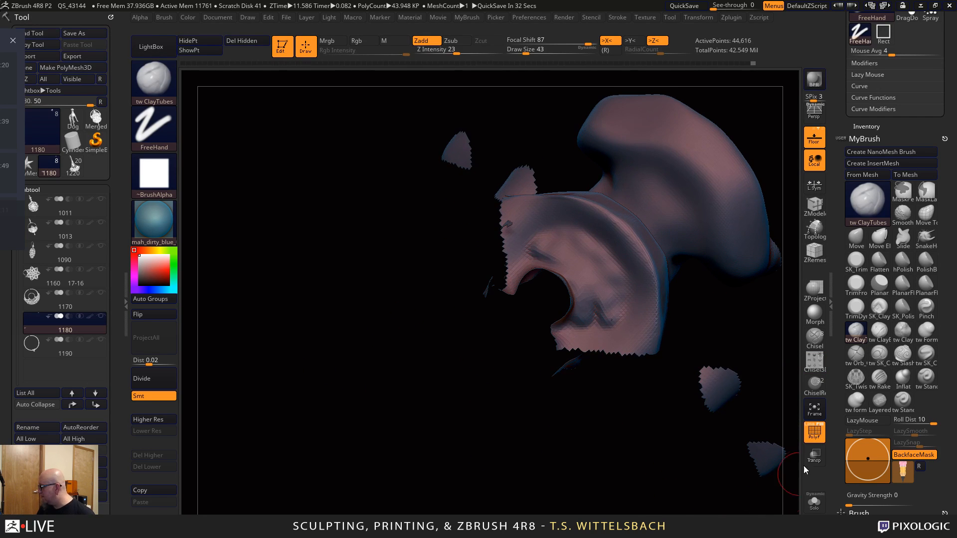
click(810, 425)
alt+drag(684, 461, 702, 424)
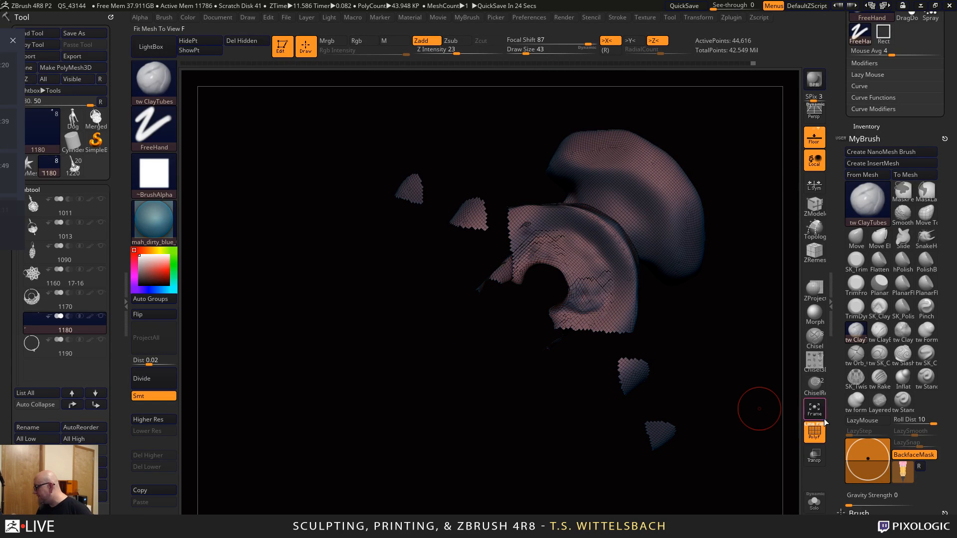
Hide the wireframe and rework the isolated curl's inner face with Smooth Stronger and tw ClayTubes strokes
click(815, 433)
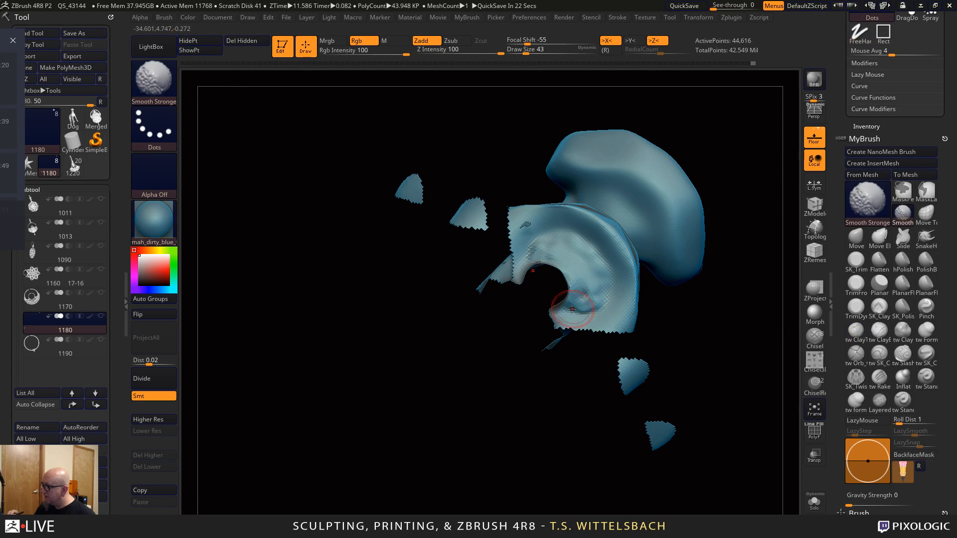
mouse_move(578, 308)
mouse_down()
mouse_move(601, 300)
mouse_move(606, 276)
mouse_move(590, 244)
mouse_up()
mouse_move(584, 254)
mouse_down()
mouse_move(601, 290)
mouse_move(573, 324)
mouse_up()
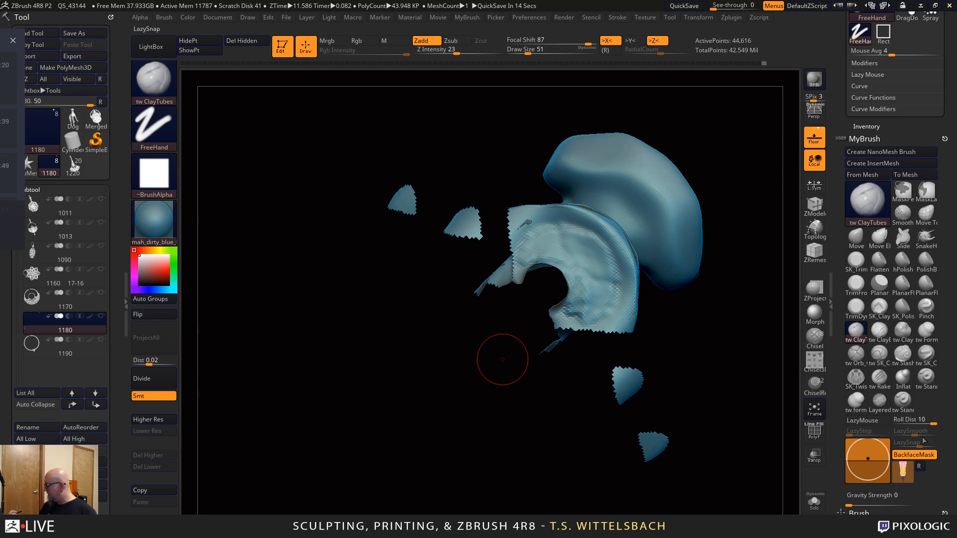
drag(946, 460, 941, 408)
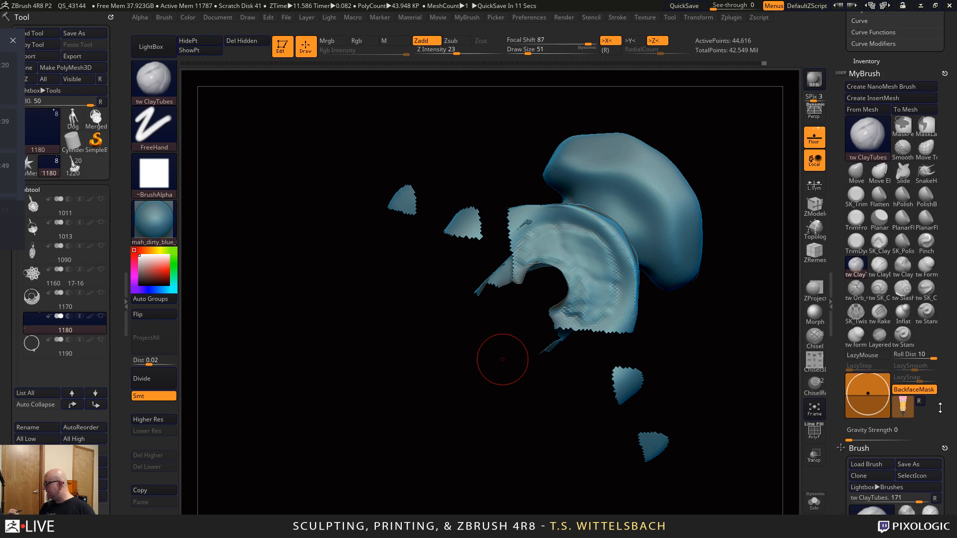
click(865, 356)
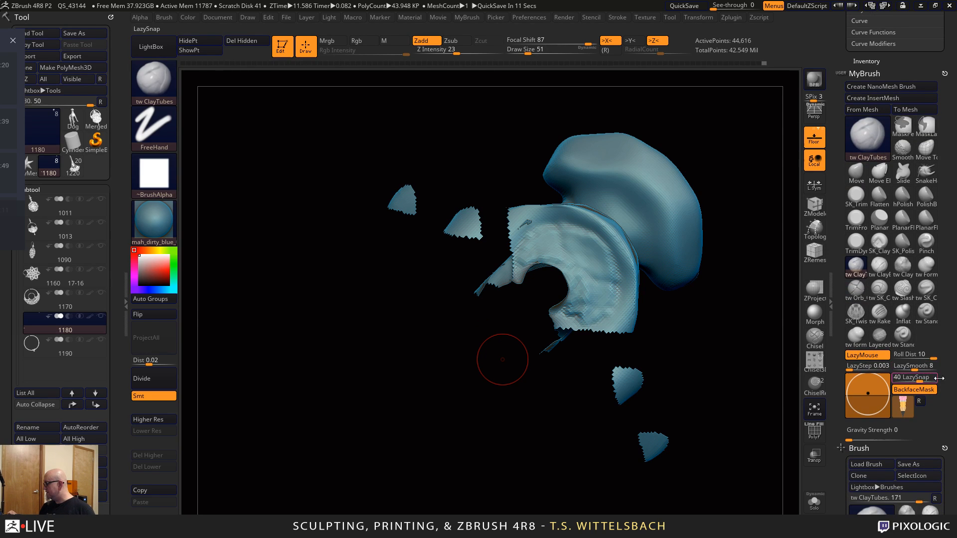
click(876, 357)
drag(951, 328, 949, 410)
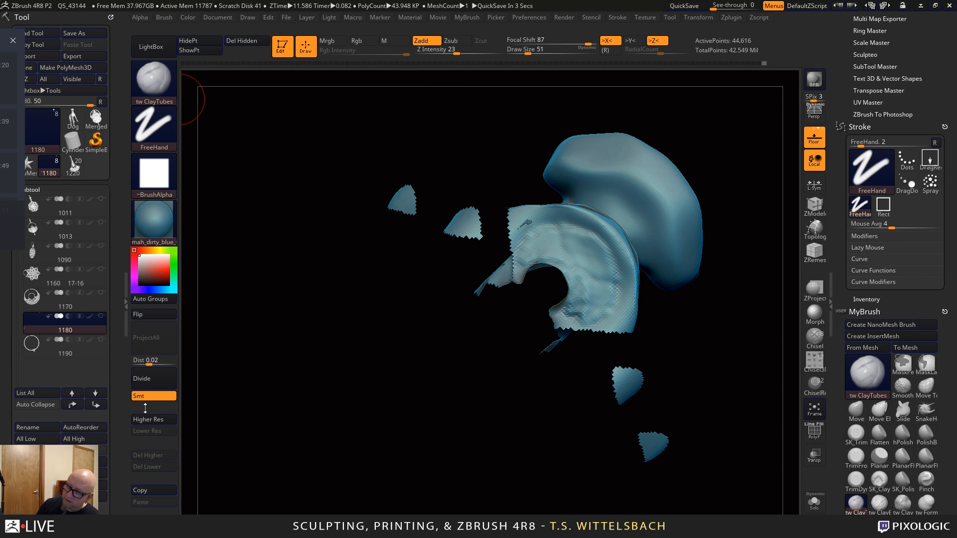
Build up the isolated curl's inner face with tw ClayTubes at draw size 51, setting the focal shift to -28
alt+drag(530, 407, 464, 434)
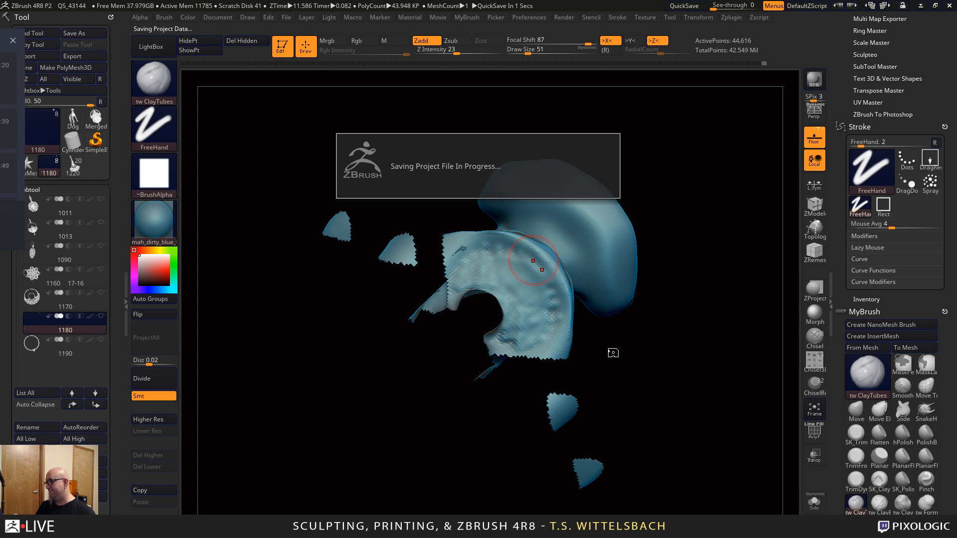
drag(613, 354, 613, 353)
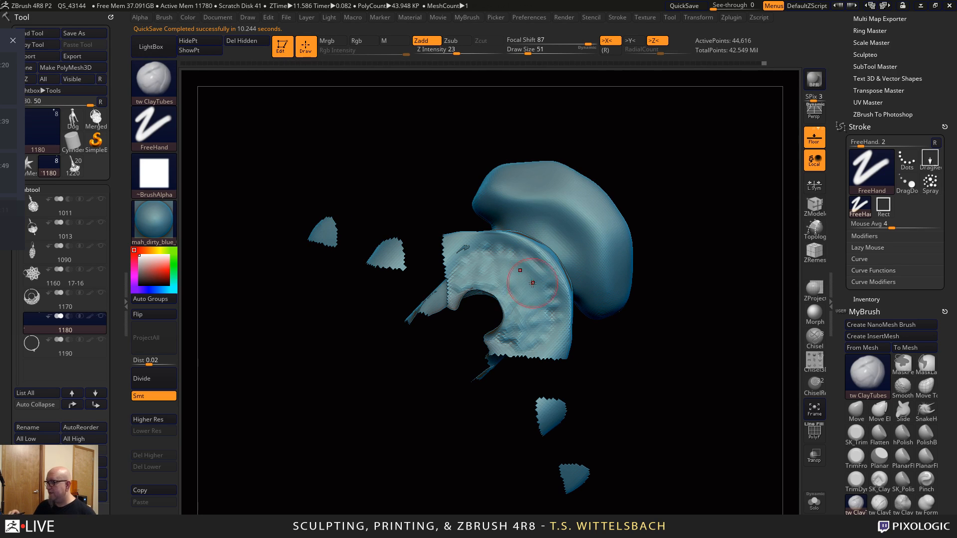
key(space)
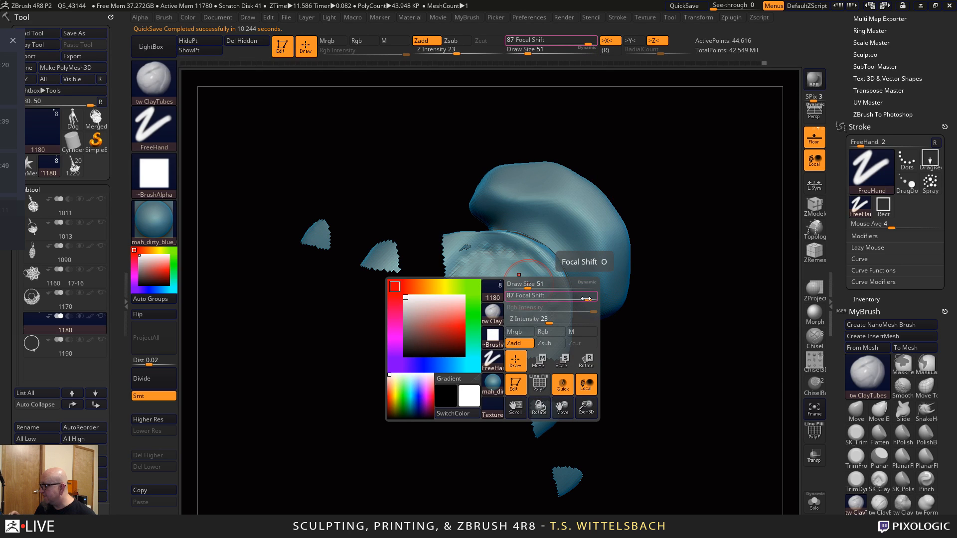
drag(586, 296, 539, 299)
mouse_move(643, 291)
mouse_down()
mouse_move(679, 292)
mouse_move(665, 279)
mouse_up()
mouse_move(487, 273)
mouse_down()
mouse_move(536, 312)
mouse_move(522, 266)
mouse_move(537, 298)
mouse_up()
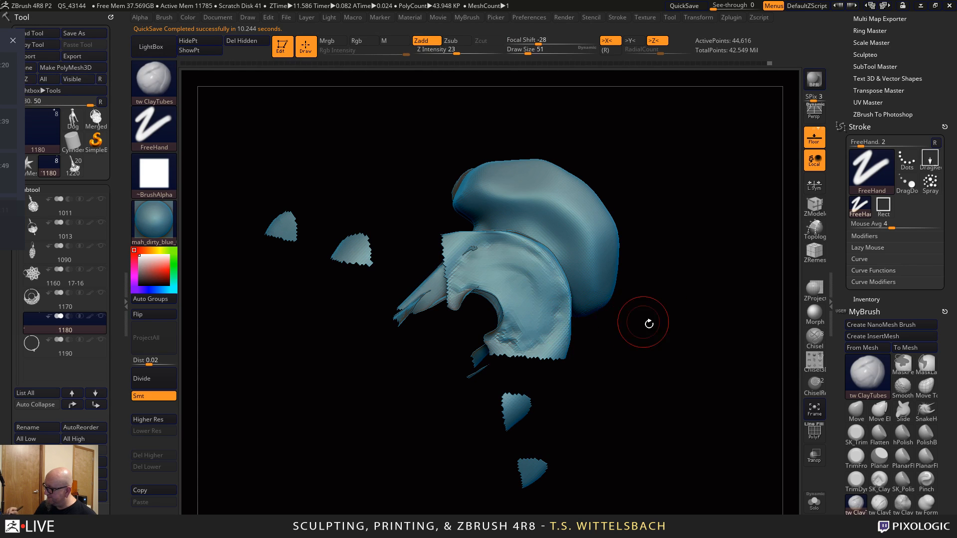
Smooth the isolated curl's inner face around its torn edge with the Smooth Stronger brush at draw size 51
mouse_move(643, 324)
mouse_down()
mouse_move(549, 310)
mouse_move(517, 333)
mouse_move(506, 318)
mouse_move(523, 309)
mouse_move(522, 329)
mouse_up()
drag(563, 397, 560, 352)
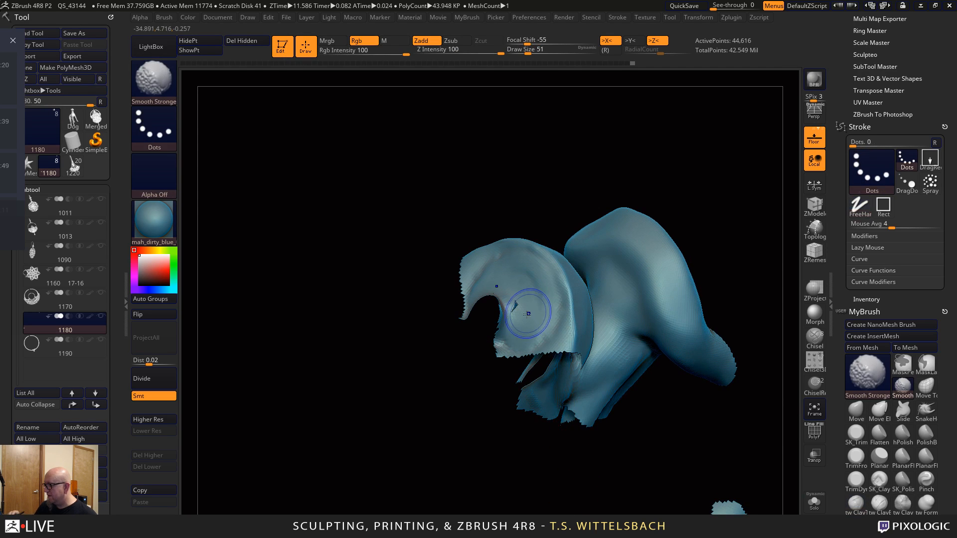
shift+drag(529, 314, 520, 321)
drag(663, 479, 561, 489)
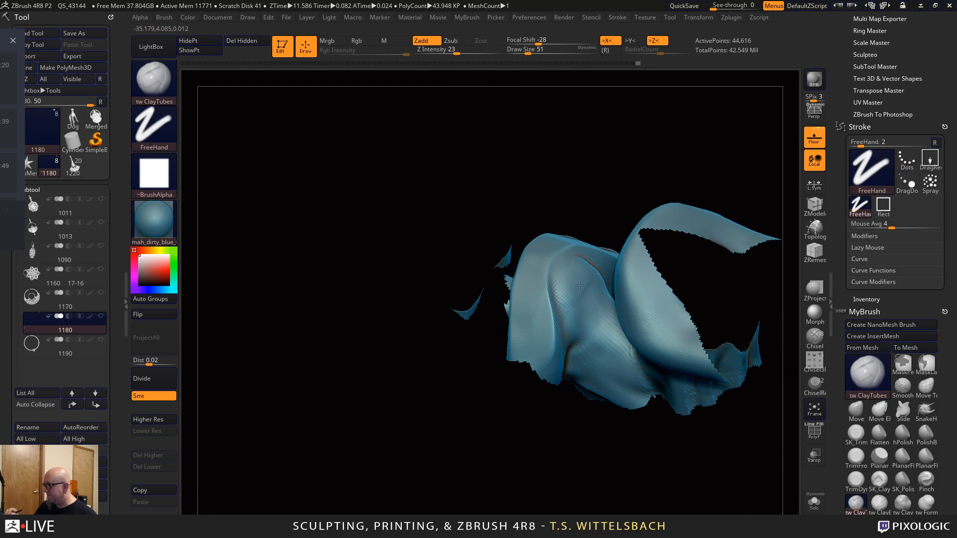
Check the isolated curl's reworked face from several sides and unhide the rest of the crown
drag(577, 406, 603, 455)
key(space)
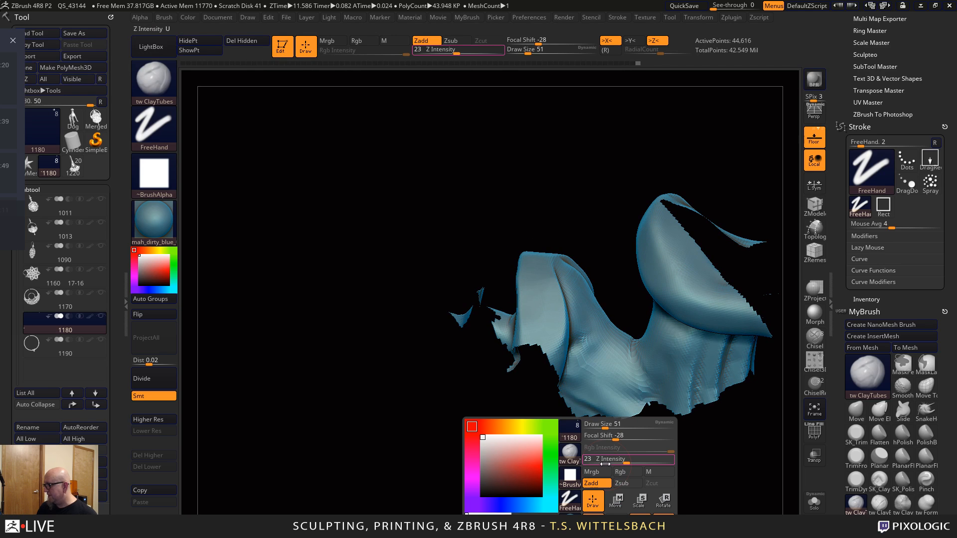
drag(731, 454, 757, 411)
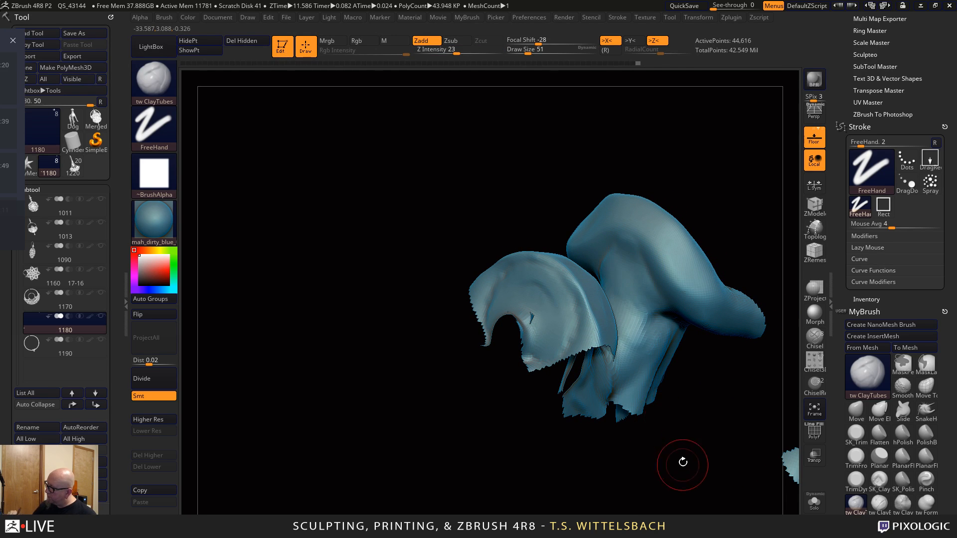
drag(683, 463, 642, 314)
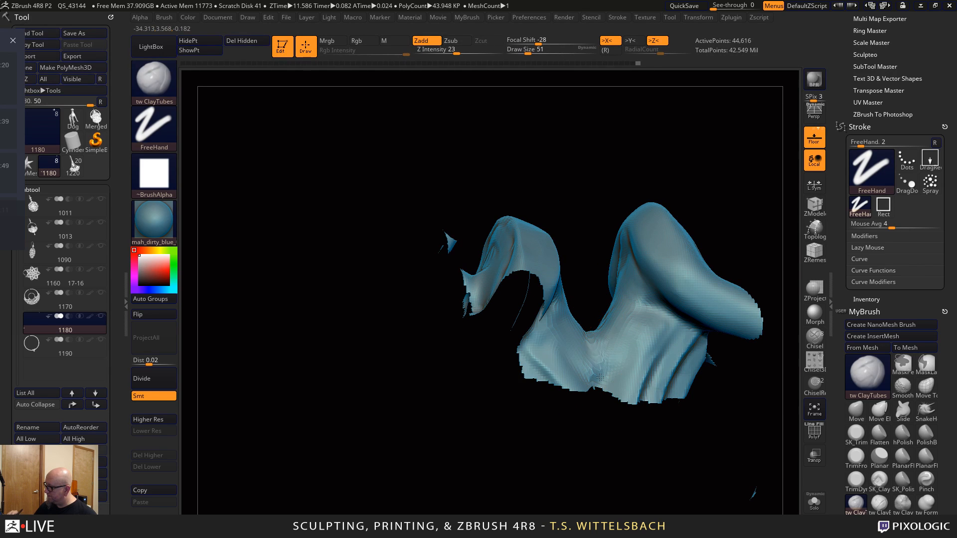
mouse_move(629, 425)
mouse_down()
mouse_move(618, 489)
mouse_move(632, 466)
mouse_move(645, 472)
mouse_move(559, 429)
mouse_move(643, 468)
mouse_up()
key(ctrl+shift)
ctrl+shift+click(650, 500)
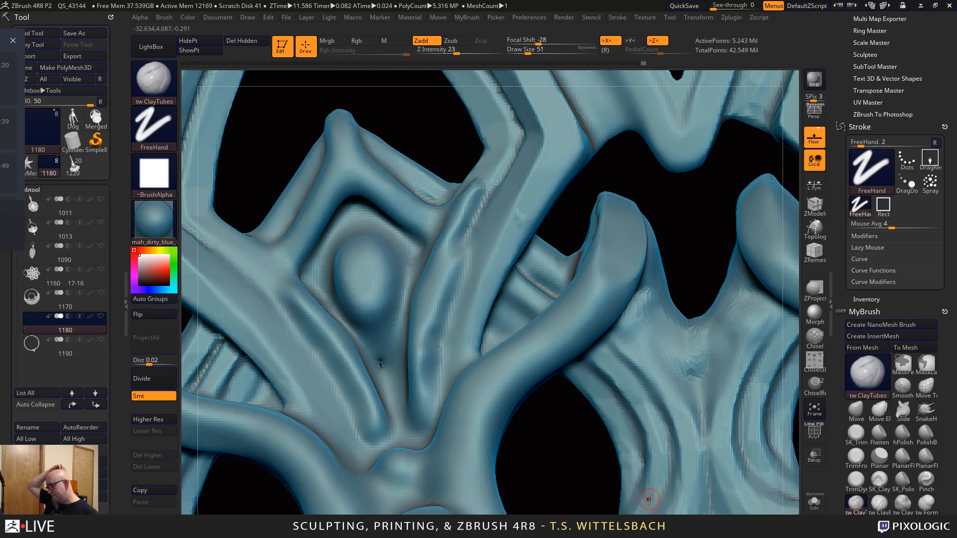
Examine the complete crown's arch frames and scroll ends from the front, underside and outer edge
alt+drag(650, 499, 633, 480)
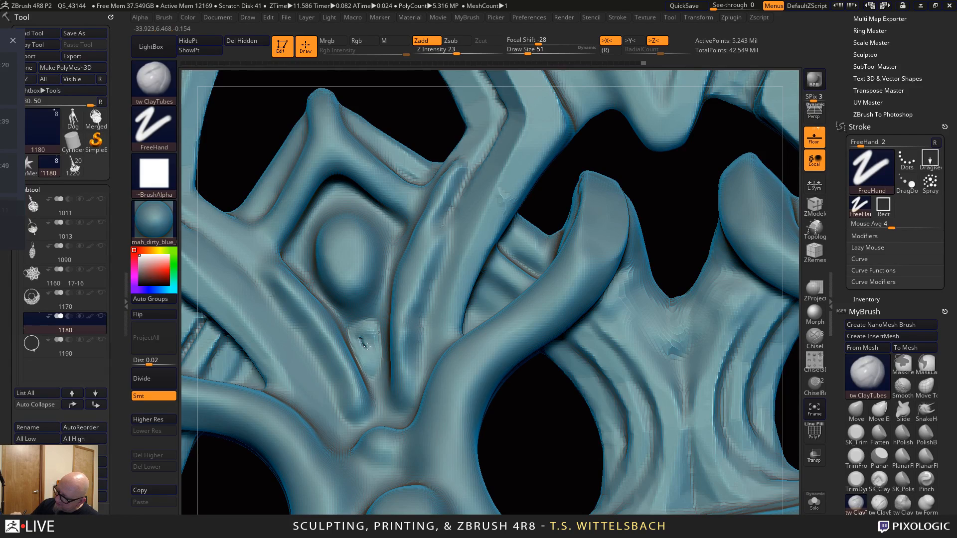
mouse_move(451, 454)
mouse_down()
mouse_move(425, 482)
mouse_move(381, 338)
mouse_up()
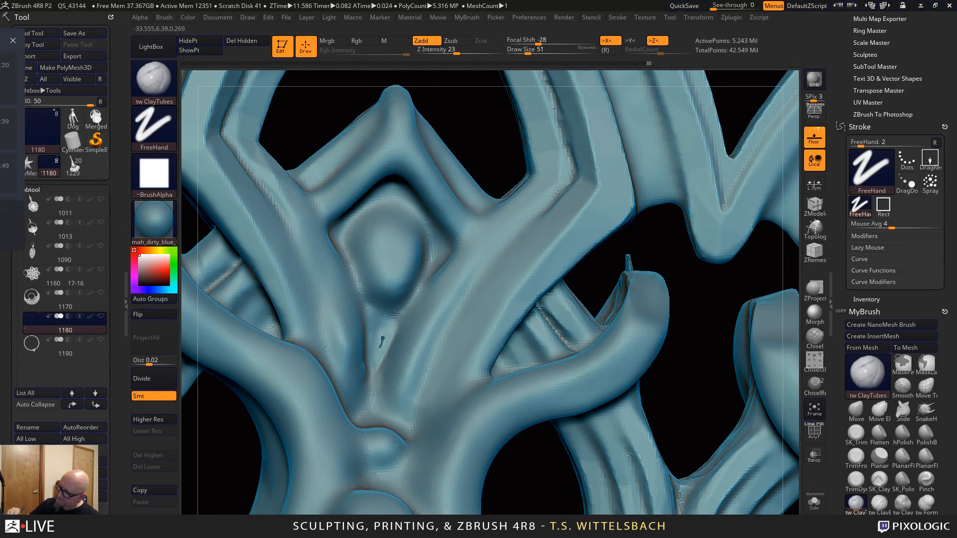
alt+drag(519, 478, 493, 443)
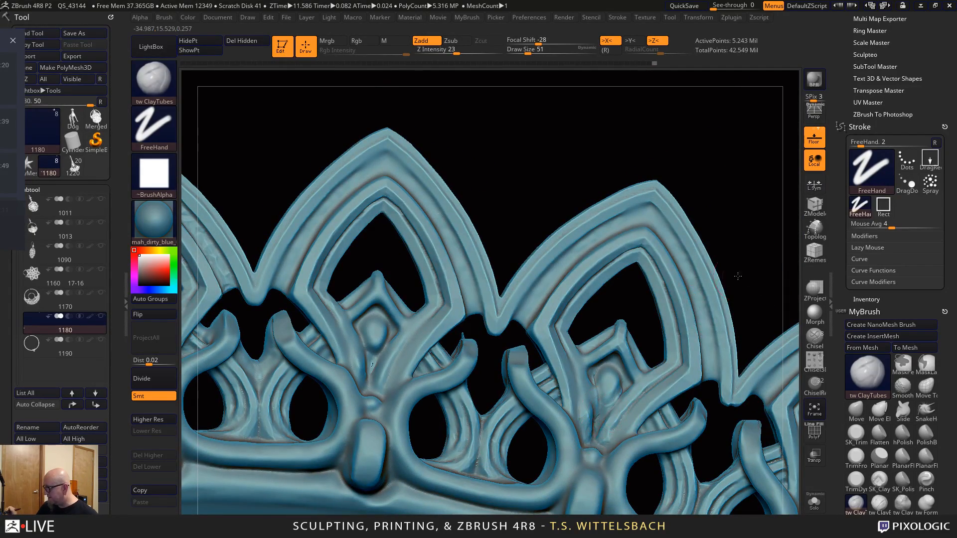
drag(738, 276, 638, 395)
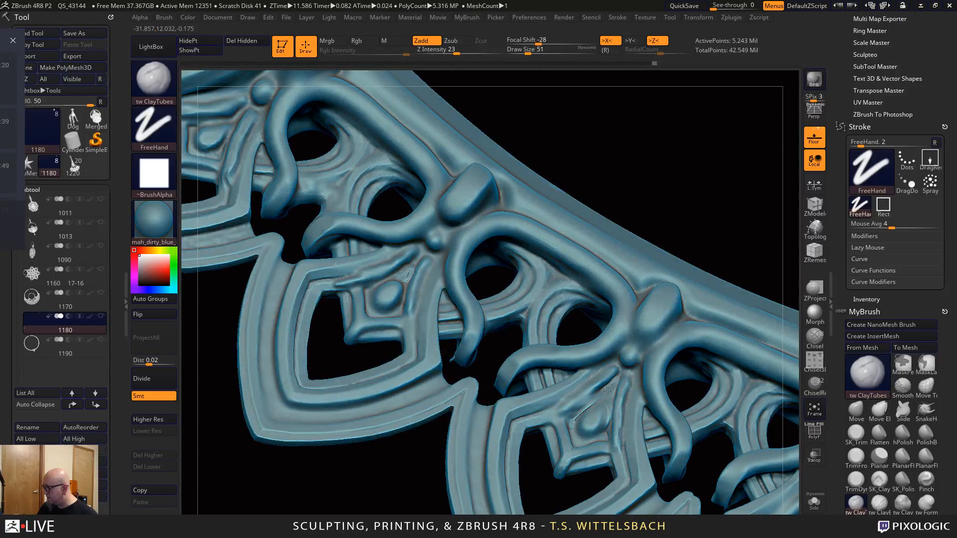
drag(698, 210, 678, 223)
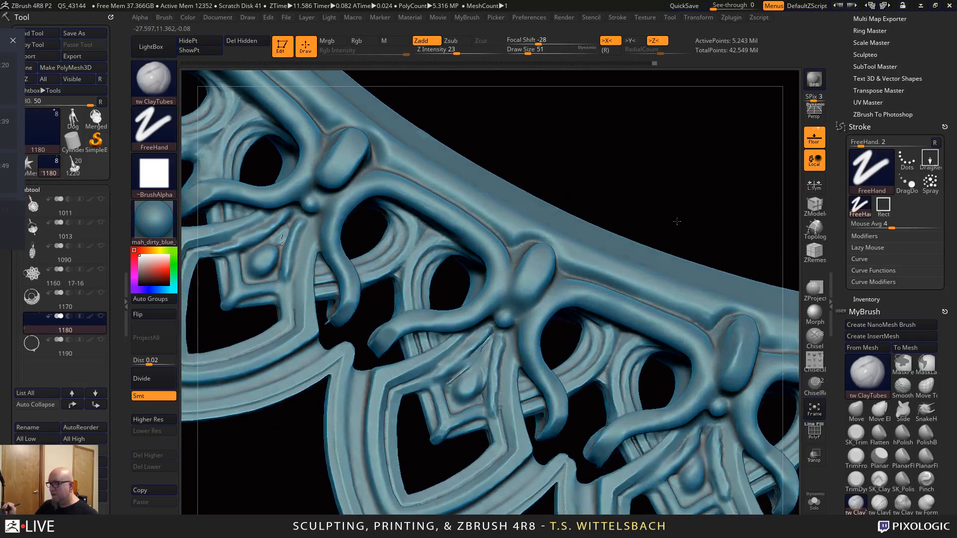
mouse_move(652, 162)
mouse_down()
mouse_move(736, 299)
mouse_move(584, 225)
mouse_move(626, 194)
mouse_move(636, 192)
mouse_move(591, 233)
mouse_move(606, 324)
mouse_move(599, 359)
mouse_up()
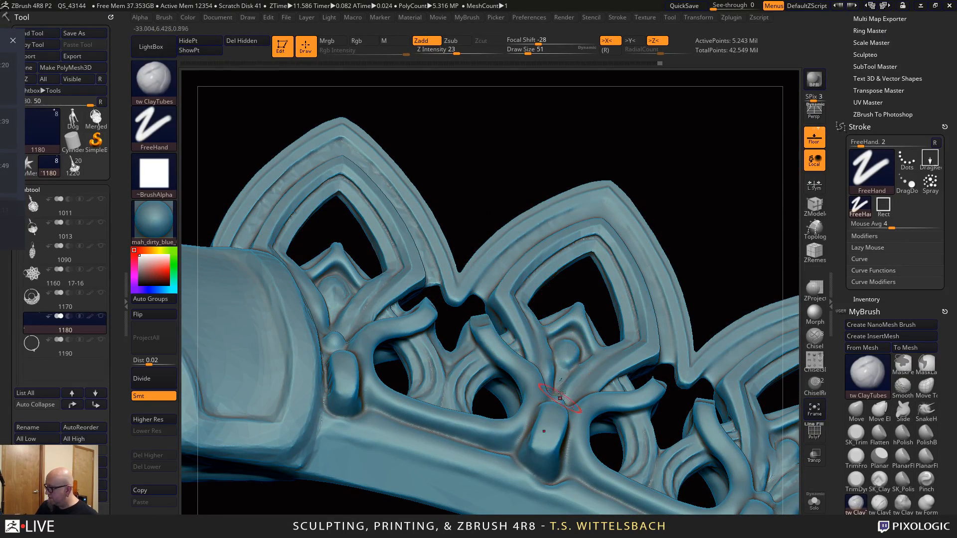
mouse_move(389, 501)
mouse_down()
mouse_move(344, 472)
mouse_move(357, 479)
mouse_up()
key(shift)
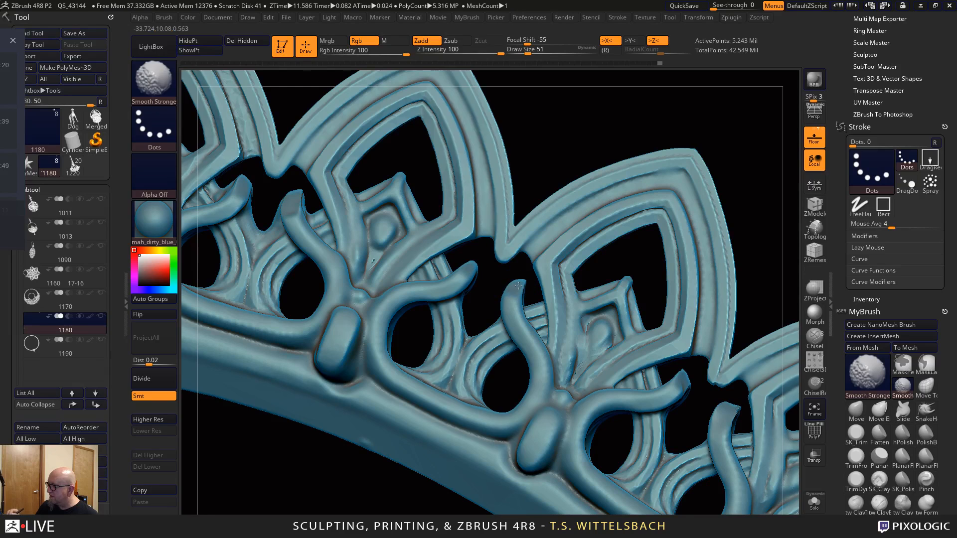
Hide the crown's arch frames again to expose the scrollwork beneath them
key(ctrl+shift)
ctrl+shift+click(475, 478)
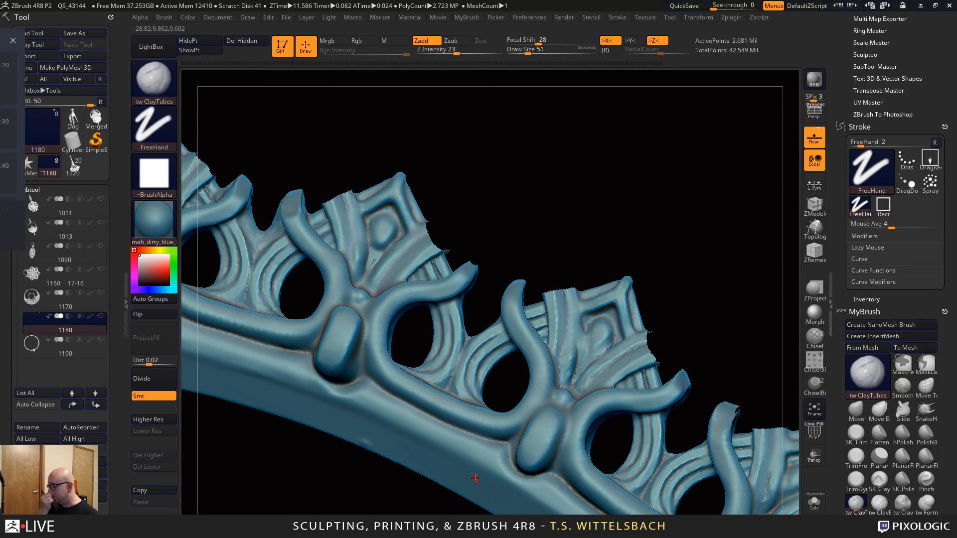
key(ctrl+z)
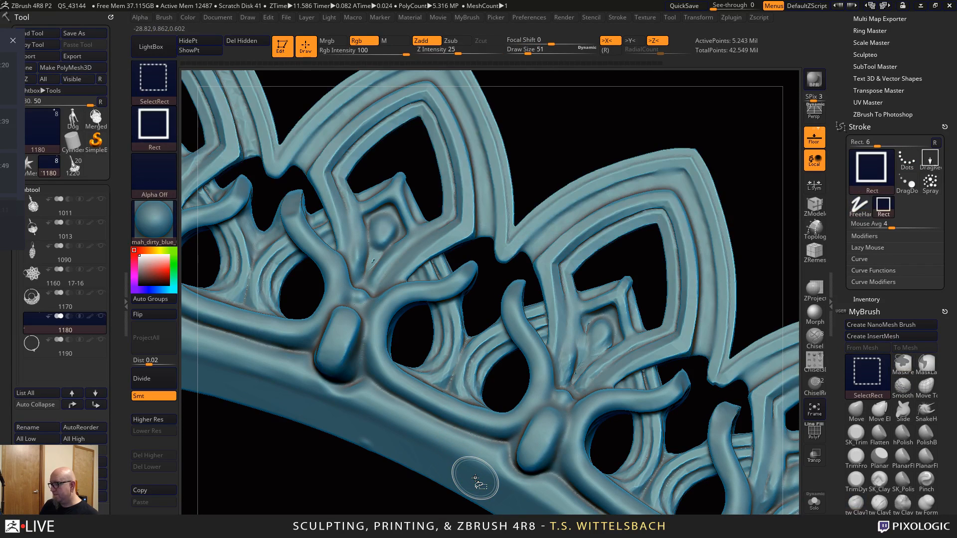
key(ctrl+shift+z)
alt+right_drag(475, 478, 639, 529)
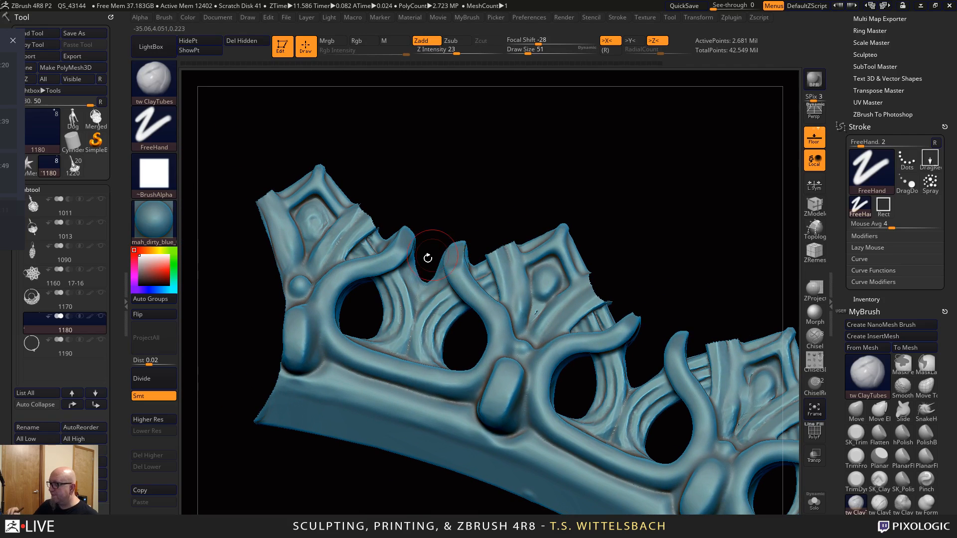
key(shift)
drag(446, 241, 539, 180)
key(w)
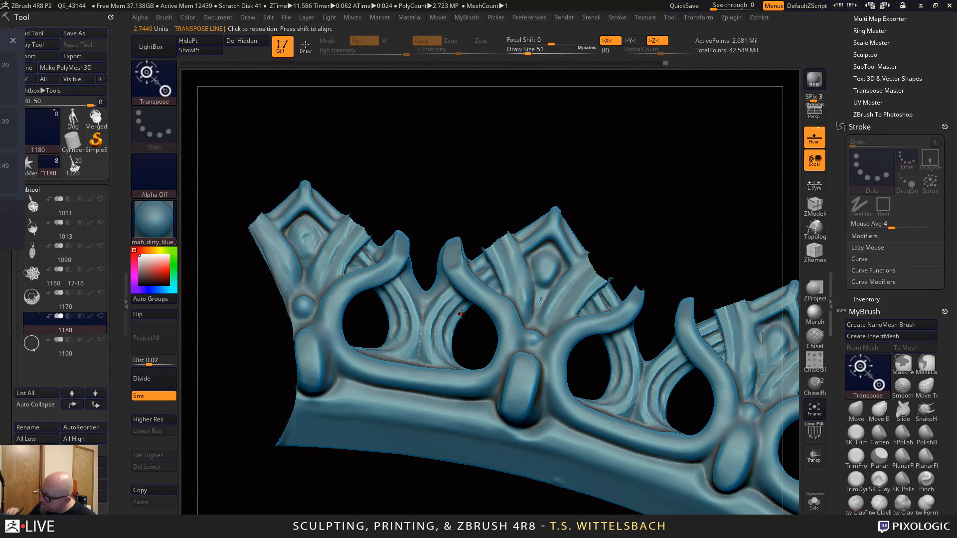
drag(461, 314, 415, 259)
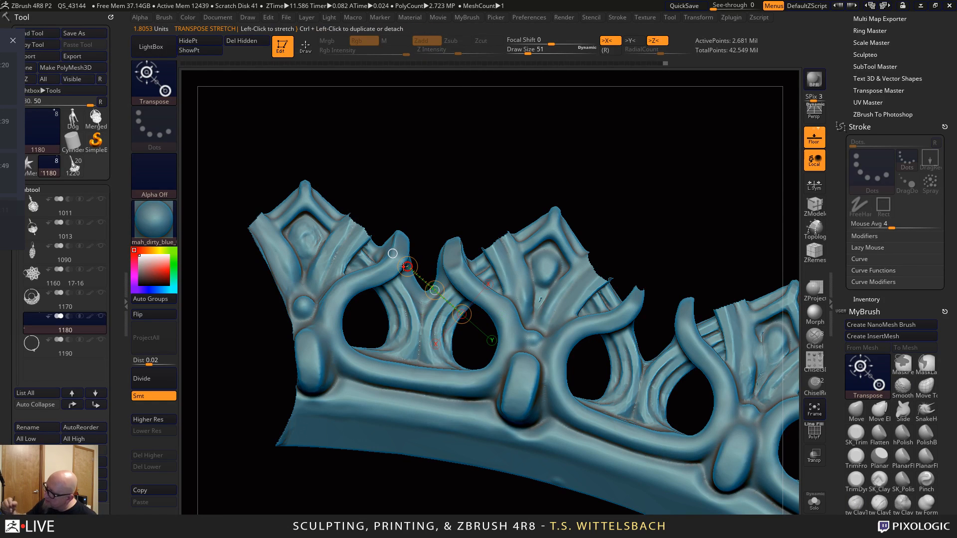
alt+drag(659, 206, 541, 179)
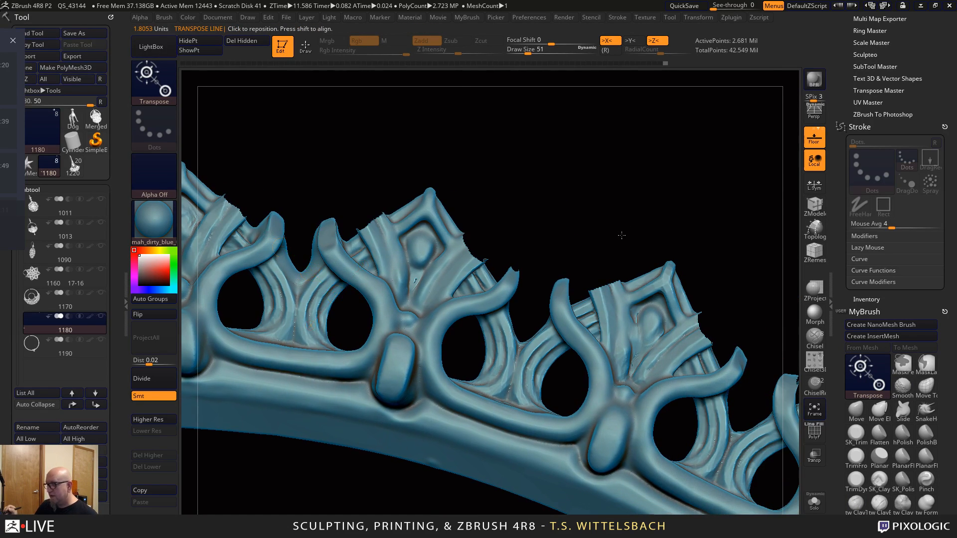
drag(622, 235, 525, 454)
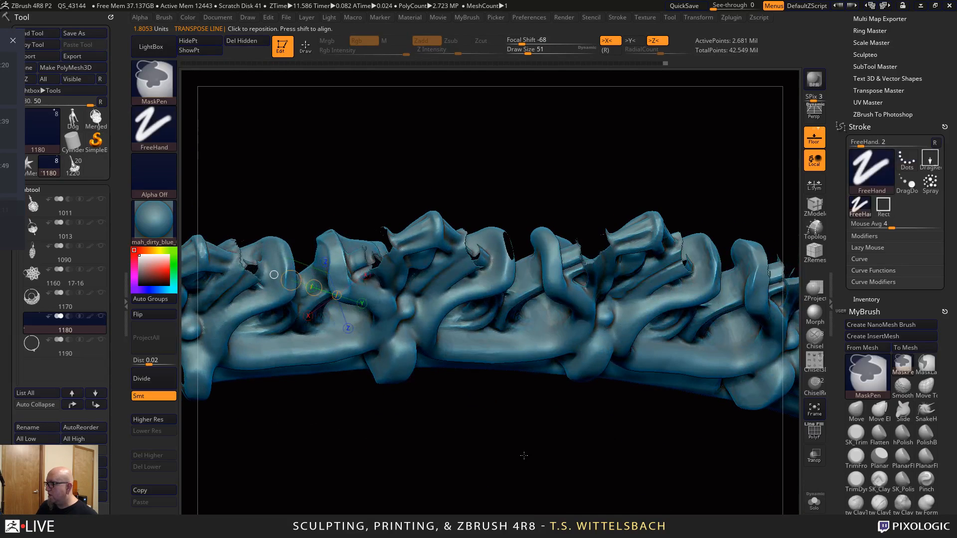
key(q)
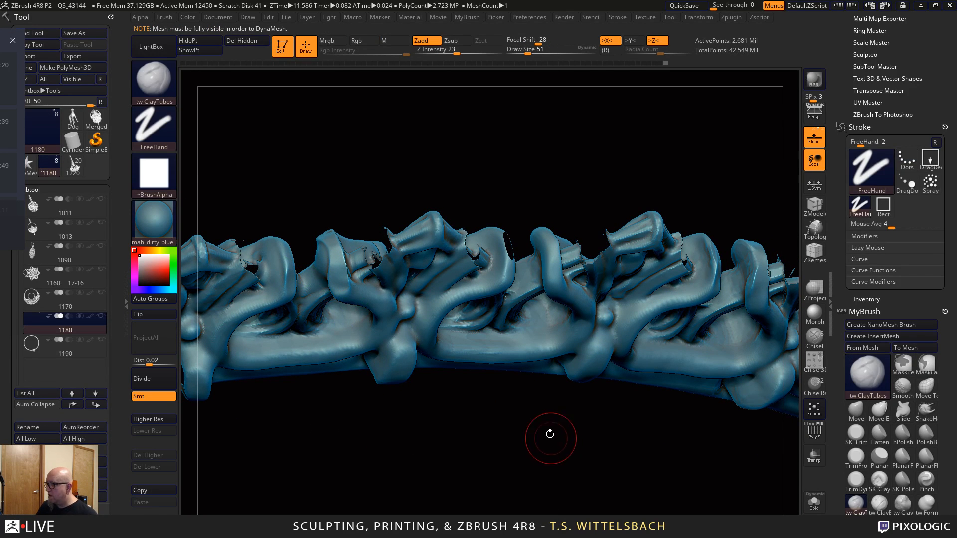
key(ctrl)
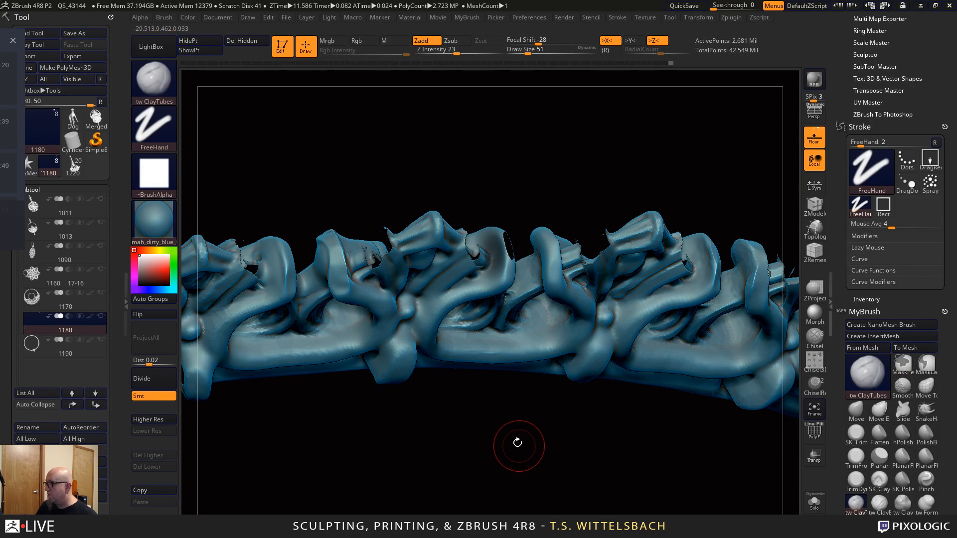
Build up the torn scroll end's inner face with tw ClayTubes, raising the draw size to 81, and smooth it
alt+drag(515, 414, 545, 474)
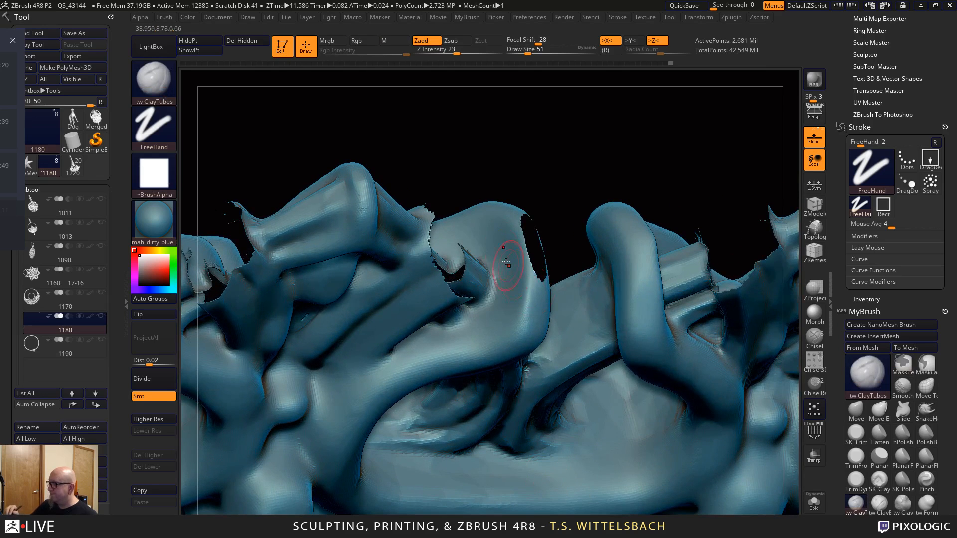
drag(499, 243, 517, 225)
key(space)
drag(604, 152, 609, 153)
mouse_move(479, 248)
mouse_down()
mouse_move(491, 287)
mouse_move(487, 248)
mouse_move(502, 232)
mouse_up()
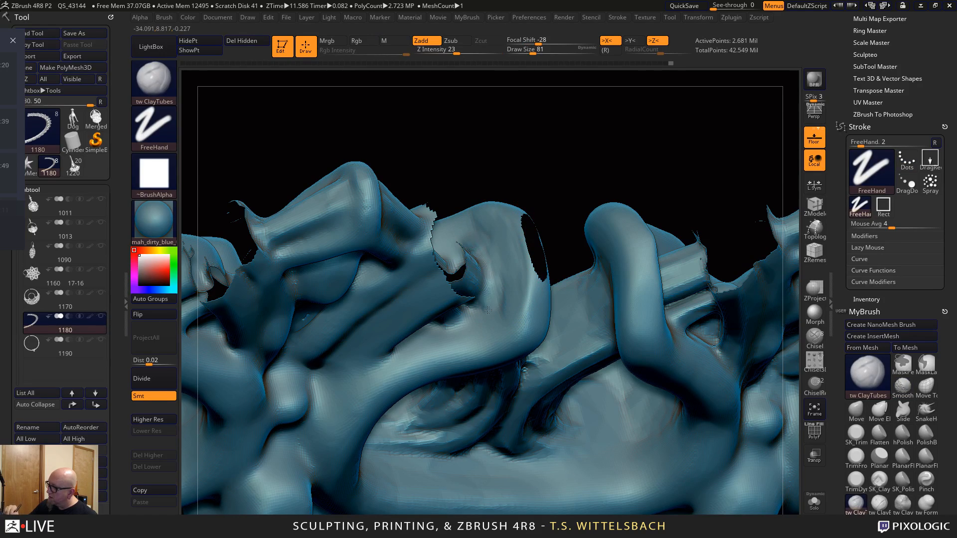
mouse_move(489, 280)
shift+mouse_down()
mouse_move(487, 246)
mouse_move(502, 228)
shift+mouse_up()
Build up the banded strap behind the torn scroll end and the notch between the two facing scrolls with tw ClayTubes
mouse_move(611, 165)
mouse_down()
mouse_move(576, 133)
mouse_move(593, 84)
mouse_up()
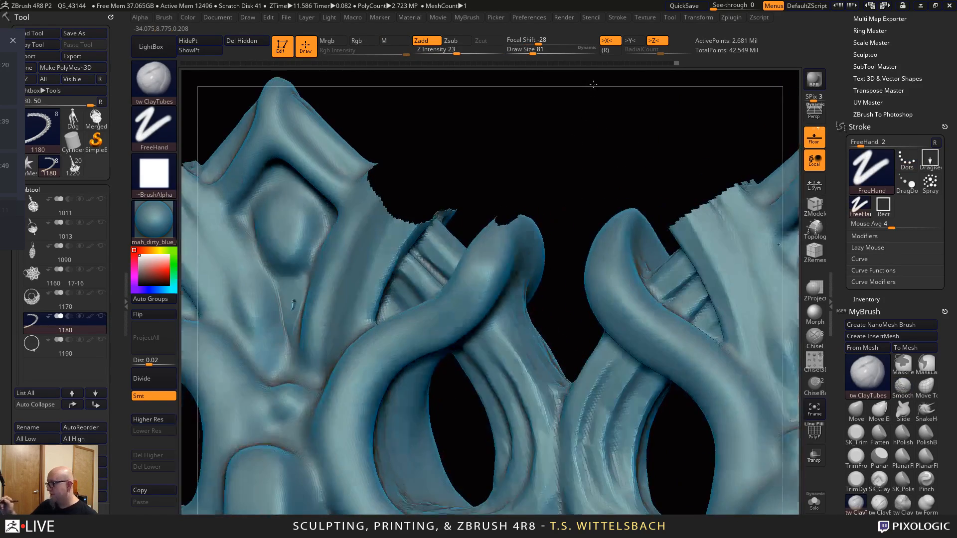
drag(552, 278, 513, 275)
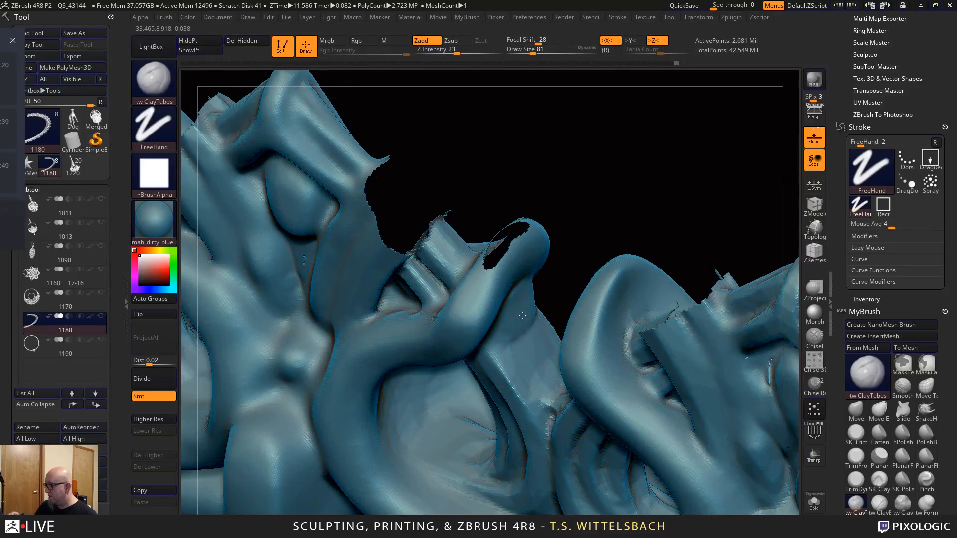
drag(522, 316, 541, 357)
drag(650, 194, 658, 131)
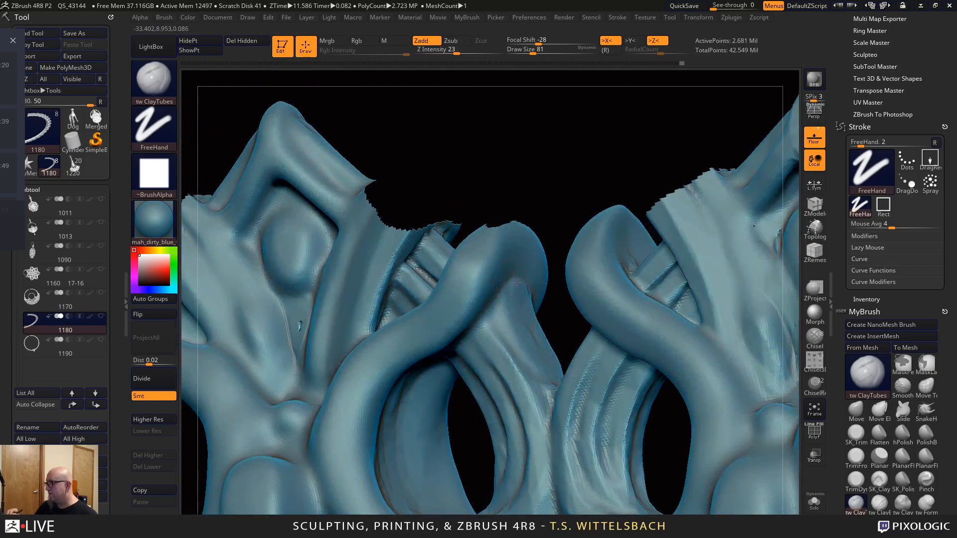
drag(547, 334, 561, 319)
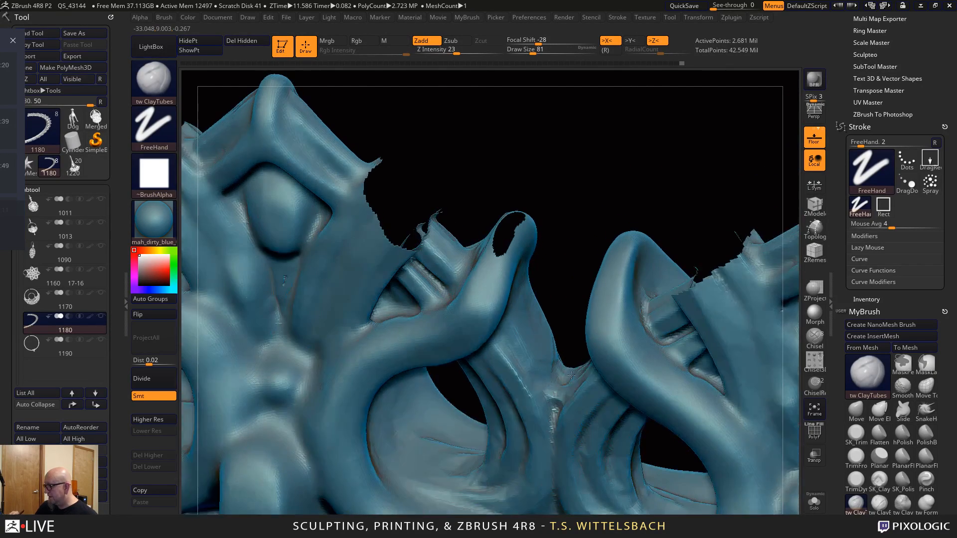
mouse_move(568, 364)
mouse_down()
mouse_move(559, 378)
mouse_move(552, 365)
mouse_move(568, 379)
mouse_up()
drag(613, 210, 688, 188)
drag(572, 366, 613, 323)
mouse_move(693, 223)
mouse_down()
mouse_move(730, 171)
mouse_move(723, 280)
mouse_up()
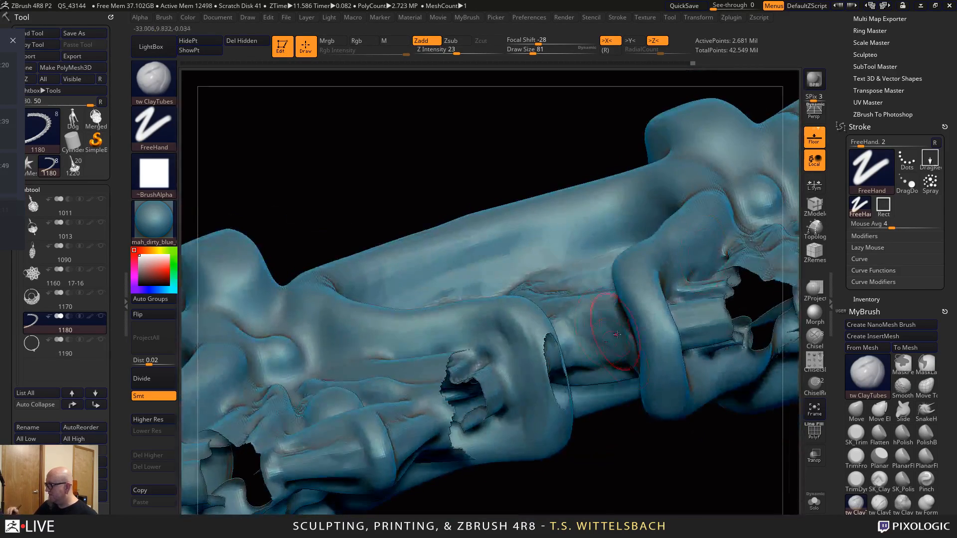
Examine the exposed scroll ends and the straps between them from above and along the crown
mouse_move(589, 469)
mouse_down()
mouse_move(618, 449)
mouse_move(693, 468)
mouse_move(710, 499)
mouse_move(752, 509)
mouse_move(696, 484)
mouse_move(694, 438)
mouse_up()
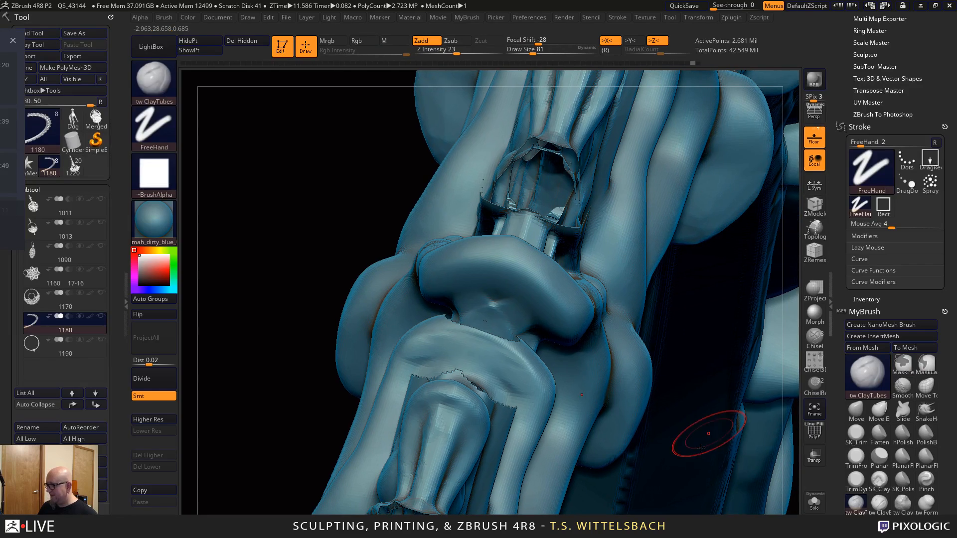
mouse_move(785, 474)
mouse_down()
mouse_move(697, 462)
mouse_move(733, 438)
mouse_move(708, 449)
mouse_move(728, 447)
mouse_move(622, 368)
mouse_up()
mouse_move(546, 514)
right_down()
mouse_move(673, 474)
mouse_move(759, 428)
mouse_move(609, 409)
mouse_move(604, 368)
right_up()
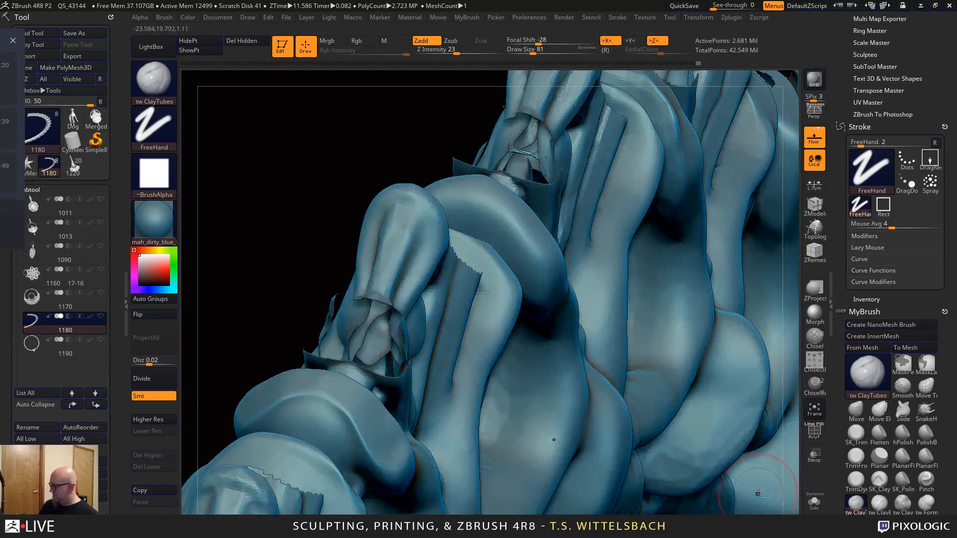
mouse_move(786, 491)
alt+mouse_down()
mouse_move(752, 449)
mouse_move(726, 487)
alt+mouse_up()
drag(661, 505, 728, 454)
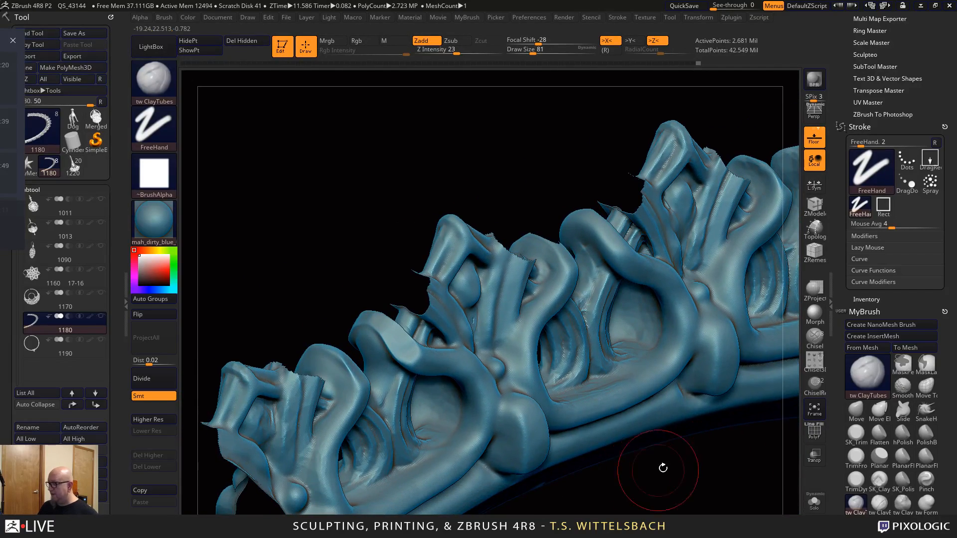
mouse_move(663, 465)
mouse_down()
mouse_move(648, 498)
mouse_move(669, 504)
mouse_up()
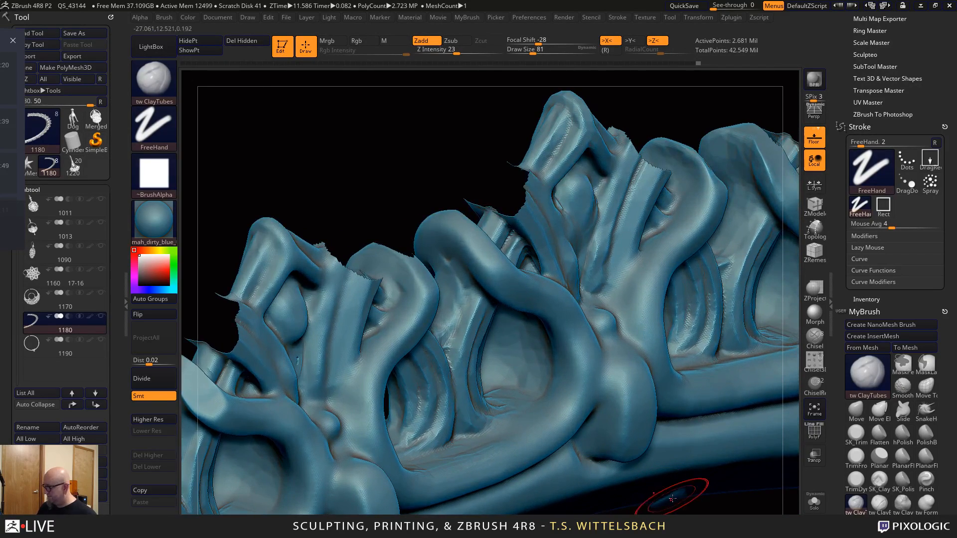
mouse_move(743, 504)
mouse_down()
mouse_move(773, 470)
mouse_move(695, 483)
mouse_move(685, 467)
mouse_up()
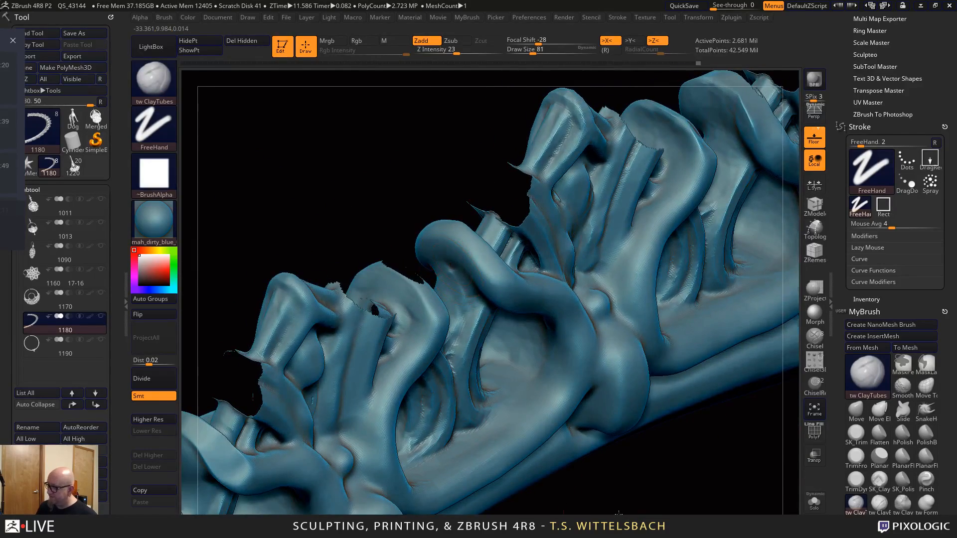
drag(619, 514, 579, 467)
Add more tw ClayTubes volume at draw size 81 to the strap between the facing scroll ends
drag(441, 261, 466, 294)
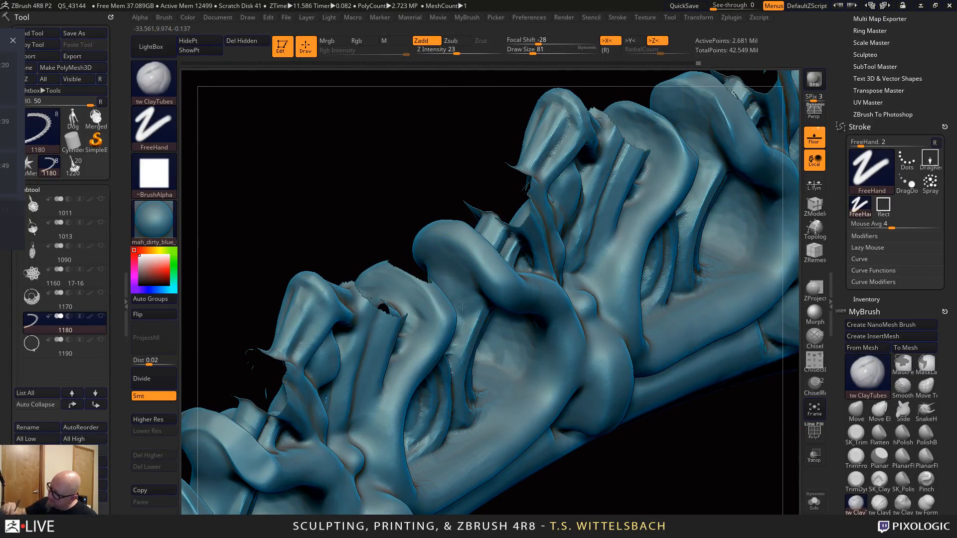
drag(603, 444, 615, 514)
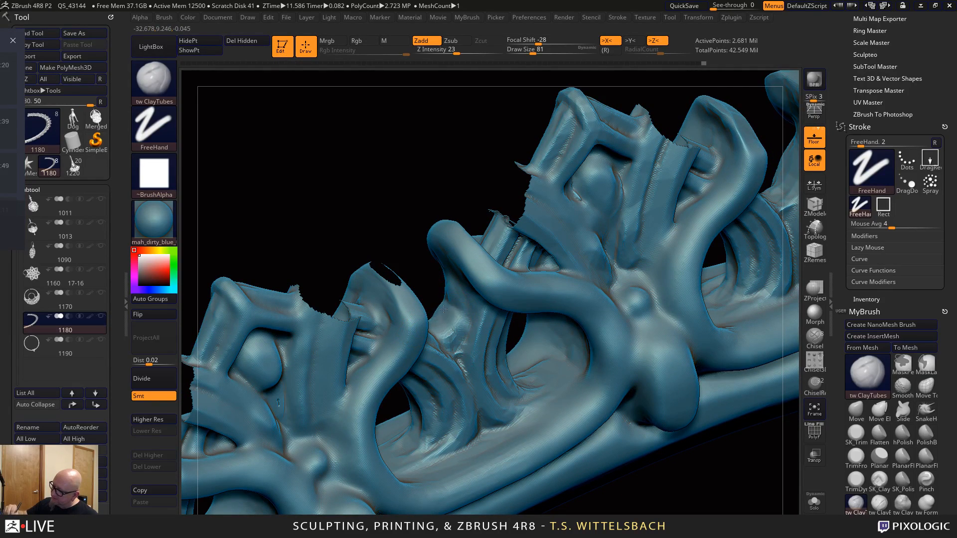
drag(457, 159, 451, 269)
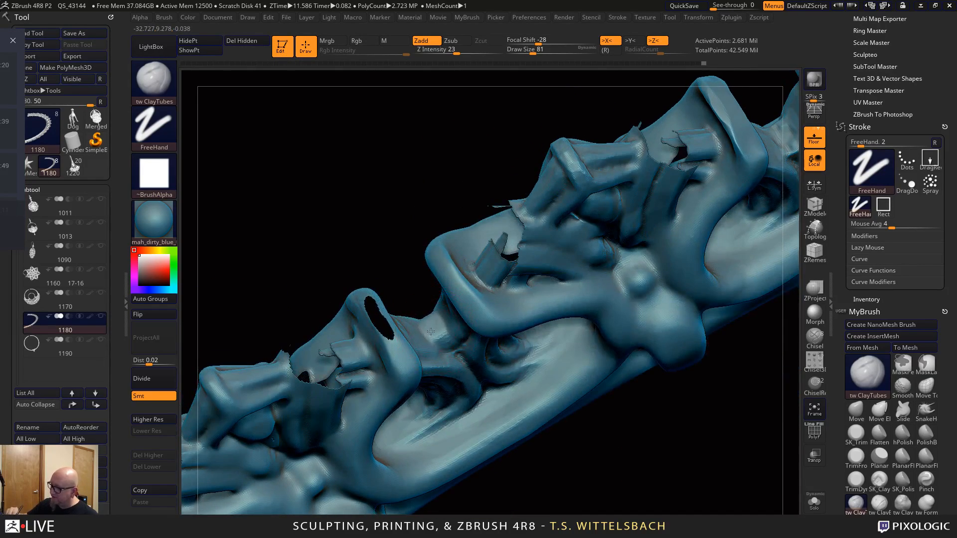
Examine the strap notch and the neighbouring scroll ends from above, from the front and along the crown
drag(413, 233, 423, 348)
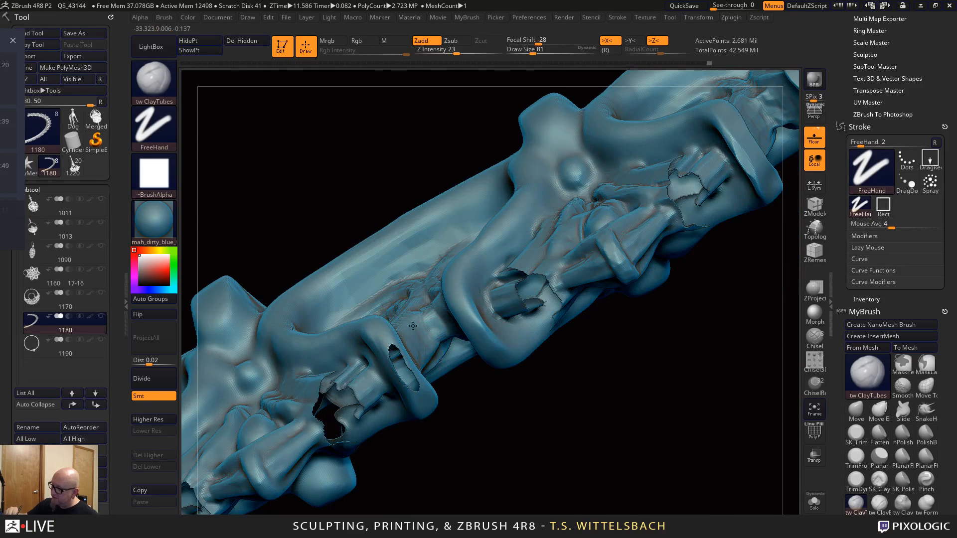
mouse_move(471, 379)
mouse_down()
mouse_move(518, 214)
mouse_move(517, 291)
mouse_up()
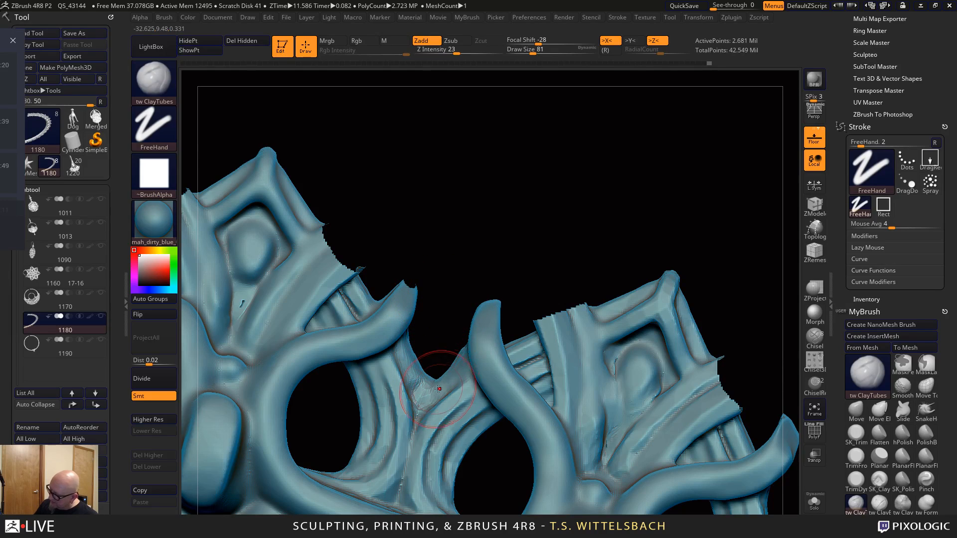
mouse_move(487, 267)
mouse_down()
mouse_move(455, 258)
mouse_move(479, 318)
mouse_up()
shift+drag(622, 205, 618, 207)
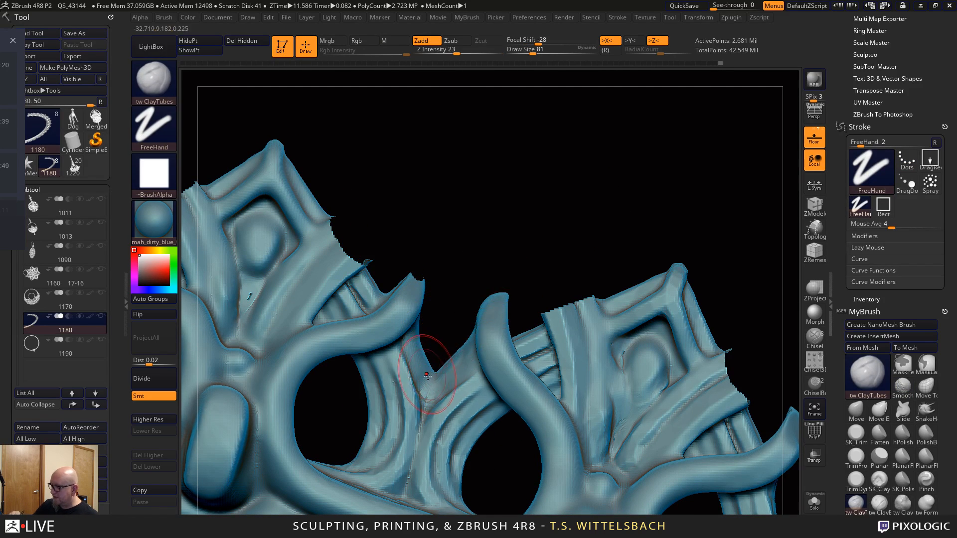
alt+drag(674, 171, 583, 143)
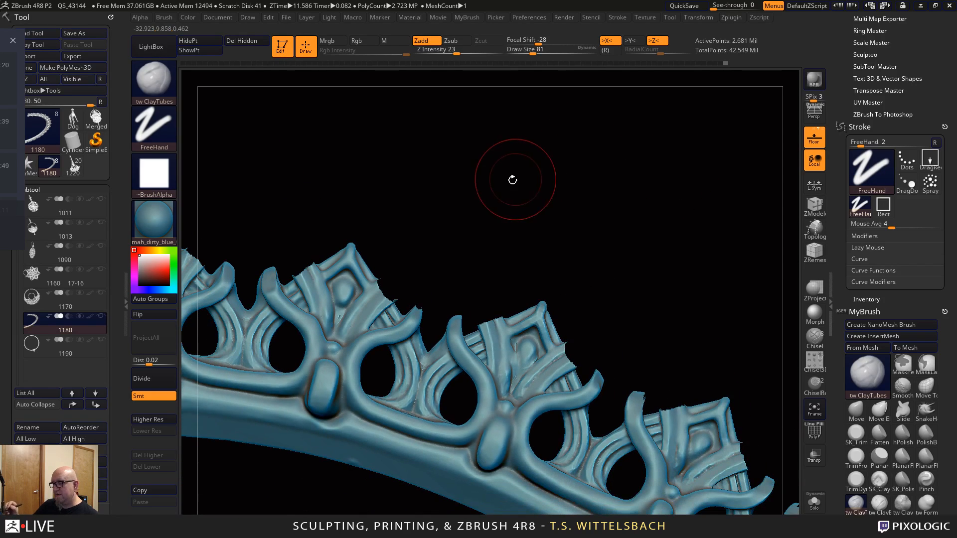
mouse_move(513, 180)
alt+mouse_down()
mouse_move(671, 218)
mouse_move(628, 222)
mouse_move(630, 212)
mouse_move(599, 228)
alt+mouse_up()
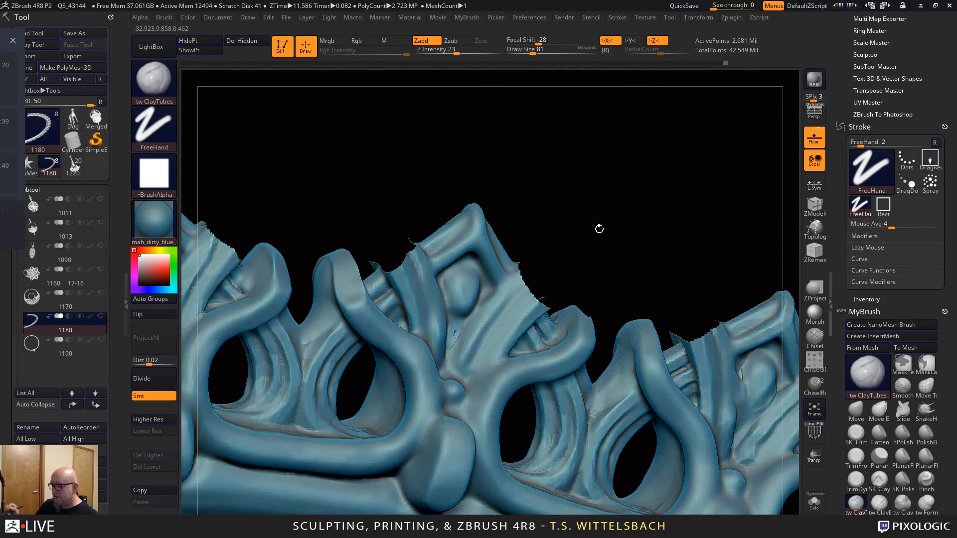
drag(464, 163, 438, 177)
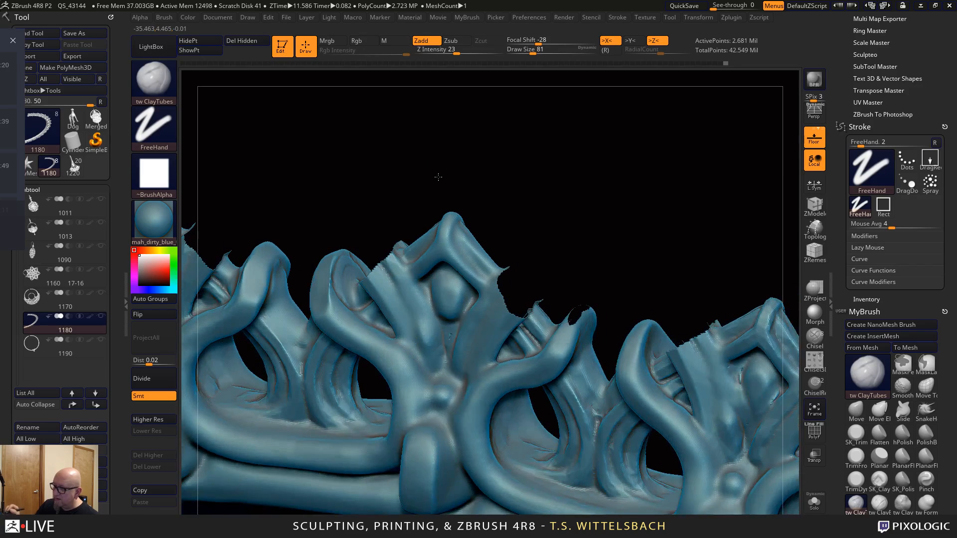
alt+drag(501, 170, 422, 162)
mouse_move(481, 512)
alt+mouse_down()
mouse_move(483, 501)
mouse_move(433, 511)
alt+mouse_up()
alt+drag(645, 164, 623, 182)
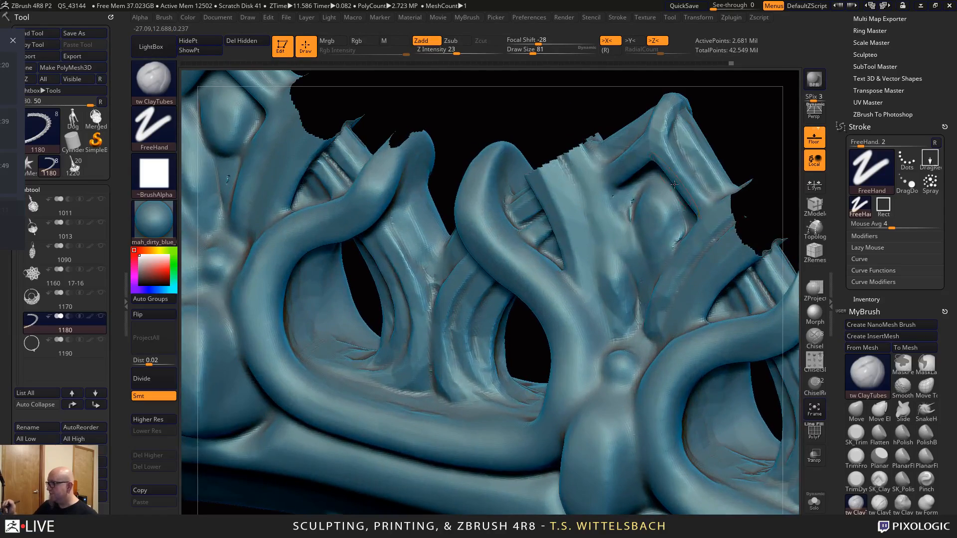
Build up the inner face of the torn scroll end beside the diamond frame with tw ClayTubes and smooth its ragged hole edge
mouse_move(693, 153)
mouse_down()
mouse_move(608, 176)
mouse_move(624, 215)
mouse_move(601, 384)
mouse_up()
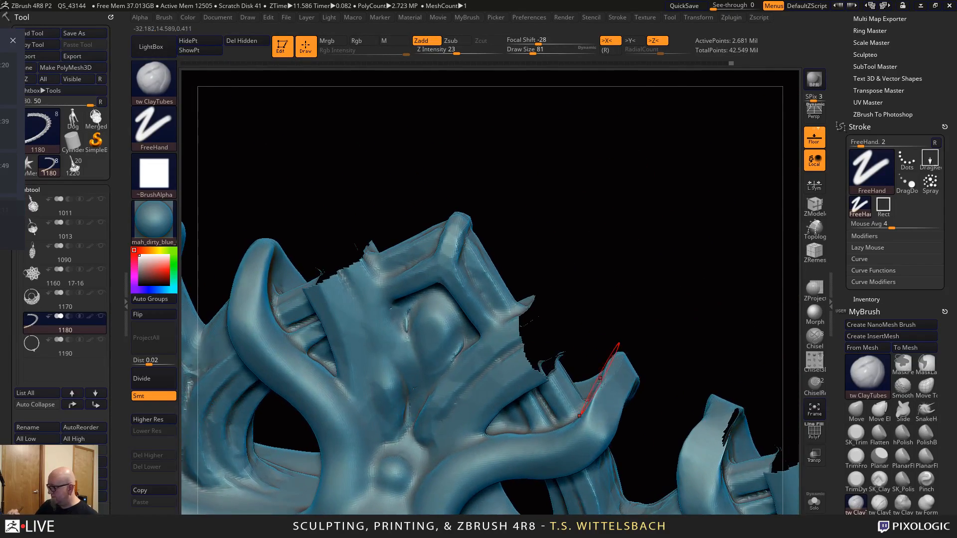
drag(673, 305, 593, 360)
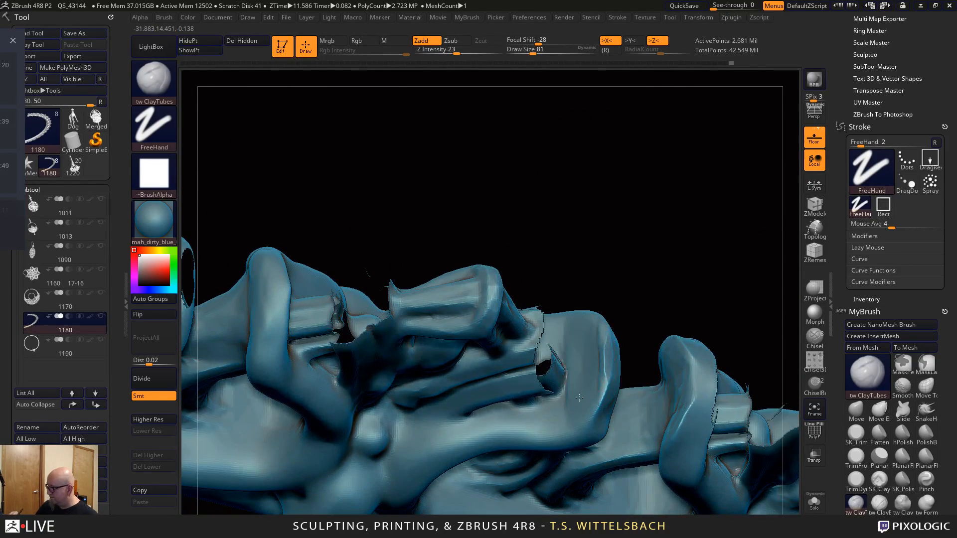
key(shift)
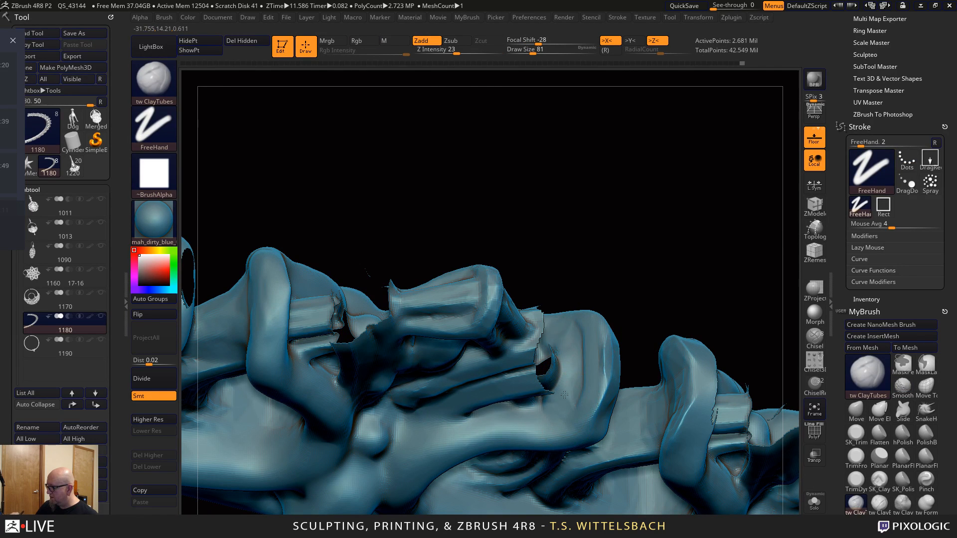
mouse_move(649, 200)
mouse_down()
mouse_move(653, 241)
mouse_move(533, 299)
mouse_move(563, 256)
mouse_move(634, 215)
mouse_move(545, 299)
mouse_move(649, 212)
mouse_move(635, 212)
mouse_move(699, 225)
mouse_move(683, 231)
mouse_up()
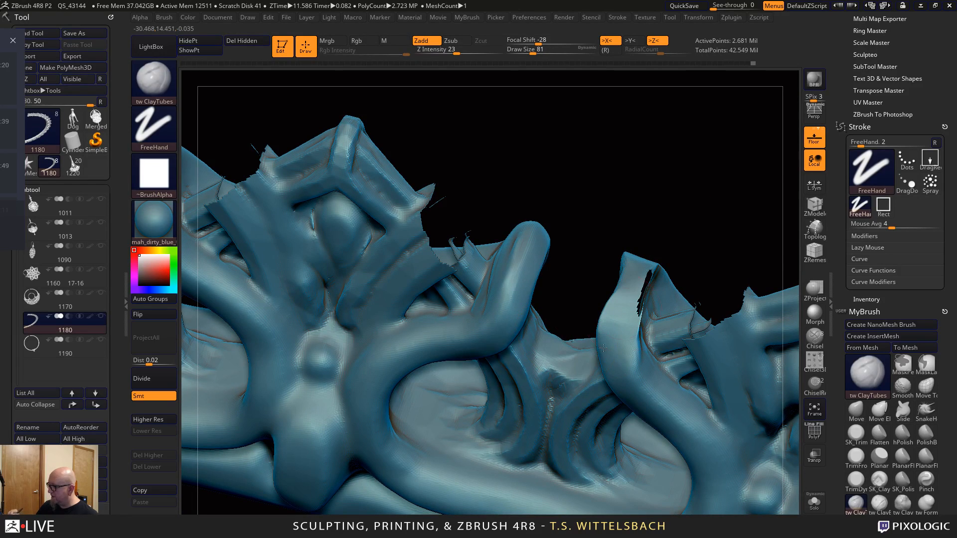
Smooth the strap between the two facing scroll ends and build up its sides with tw ClayTubes at draw size 81
mouse_move(705, 210)
mouse_down()
mouse_move(718, 180)
mouse_move(653, 245)
mouse_up()
shift+drag(563, 374, 567, 347)
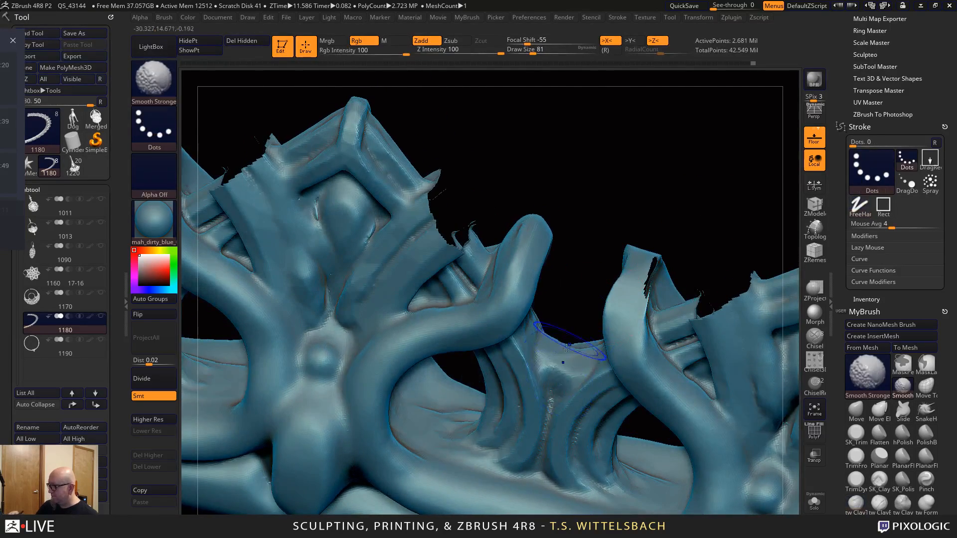
drag(643, 184, 663, 198)
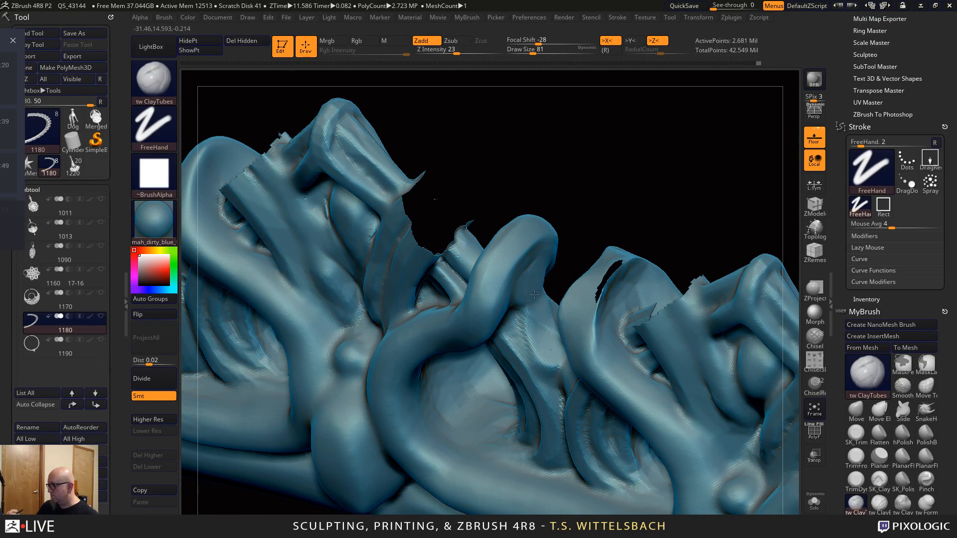
drag(535, 294, 621, 310)
drag(580, 377, 643, 222)
drag(553, 331, 653, 186)
mouse_move(689, 238)
alt+mouse_down()
mouse_move(634, 264)
mouse_move(665, 260)
mouse_move(519, 294)
mouse_move(546, 319)
alt+mouse_up()
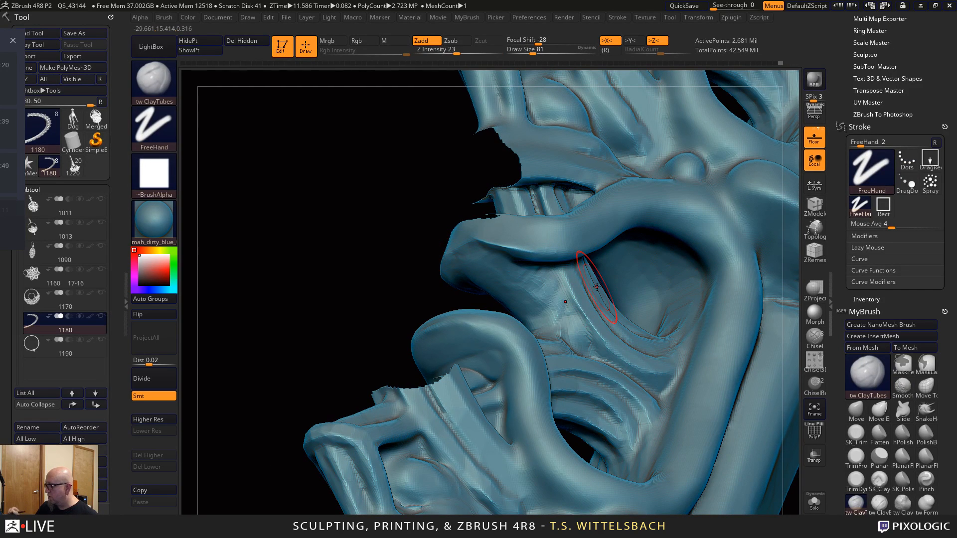
drag(316, 357, 264, 371)
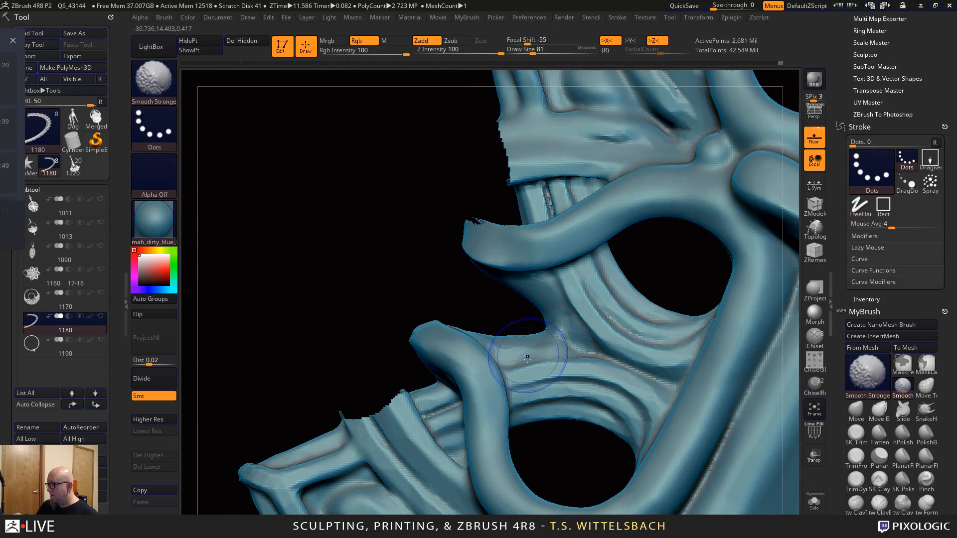
alt+drag(552, 433, 526, 274)
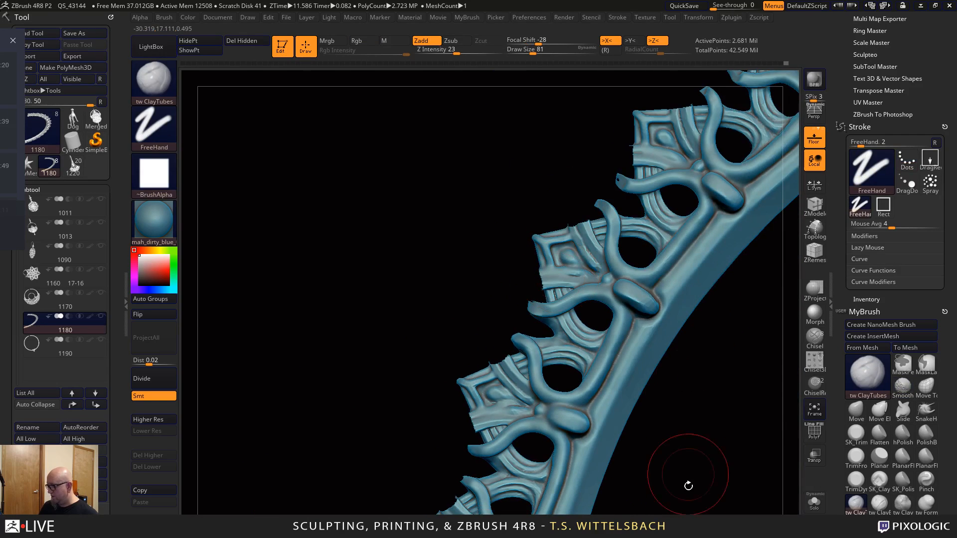
Add tw ClayTubes volume inside the next curled scroll end around its torn hole and smooth it
mouse_move(688, 485)
alt+mouse_down()
mouse_move(678, 366)
mouse_move(678, 417)
mouse_move(721, 436)
alt+mouse_up()
mouse_move(516, 273)
mouse_down()
mouse_move(525, 280)
mouse_move(465, 224)
mouse_move(516, 243)
mouse_move(536, 272)
mouse_up()
mouse_move(556, 392)
mouse_down()
mouse_move(538, 416)
mouse_move(467, 319)
mouse_up()
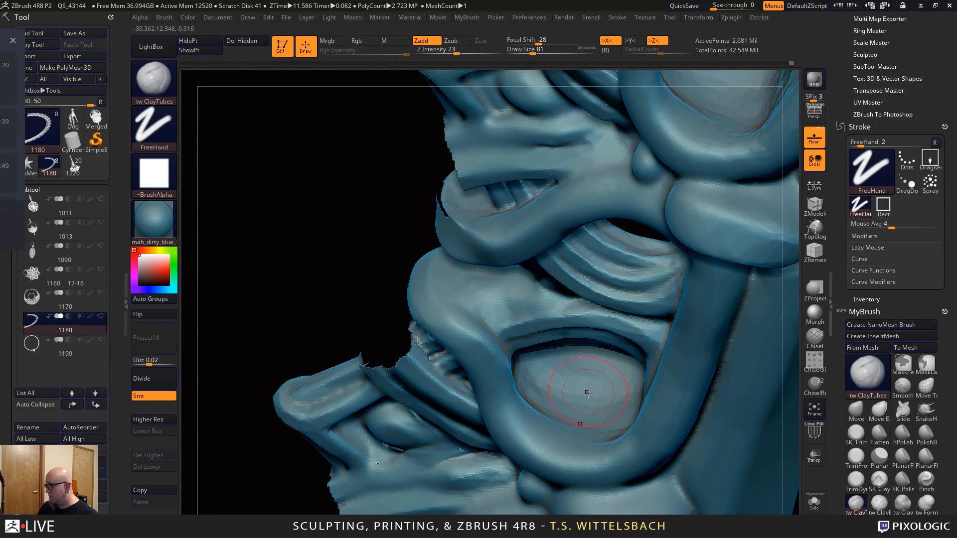
drag(793, 423, 794, 366)
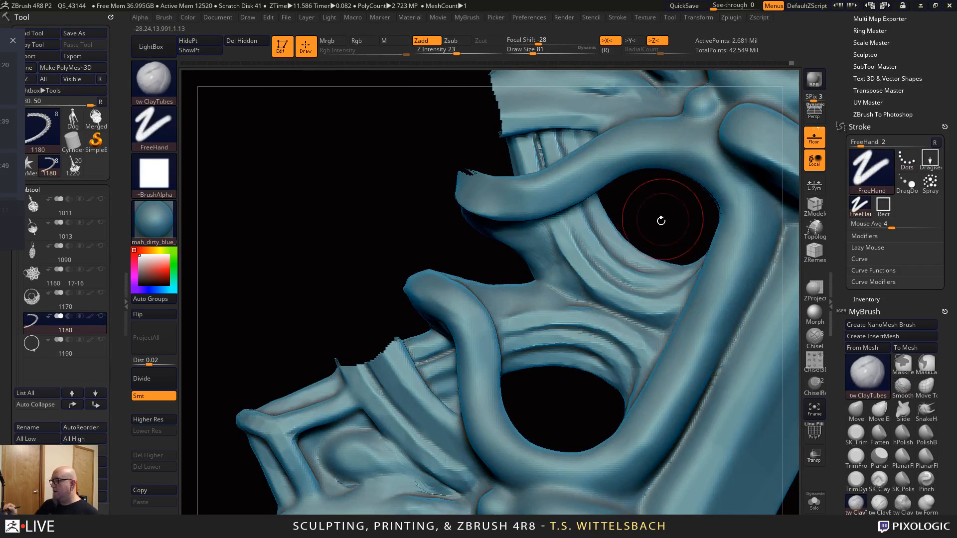
drag(661, 223, 481, 257)
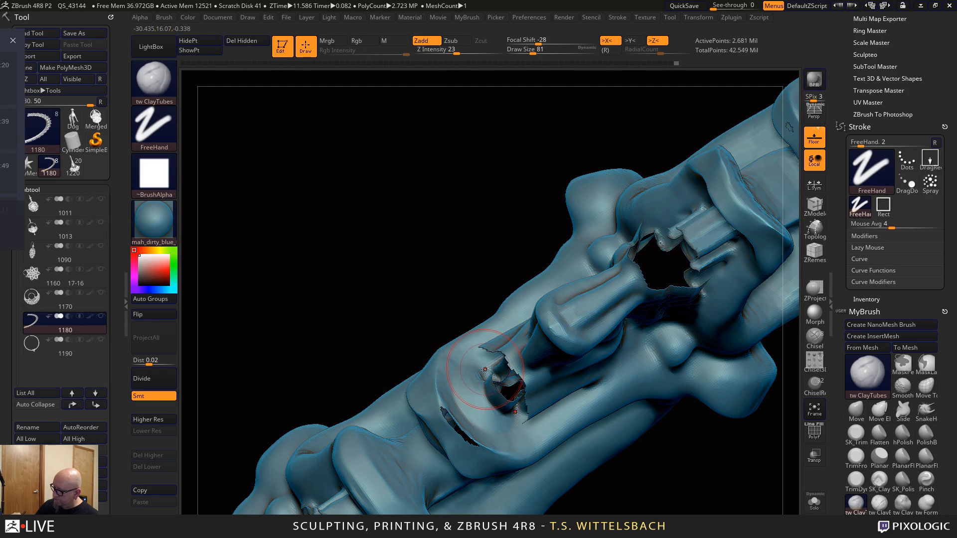
mouse_move(441, 327)
mouse_down()
mouse_move(402, 278)
mouse_move(410, 234)
mouse_move(366, 196)
mouse_up()
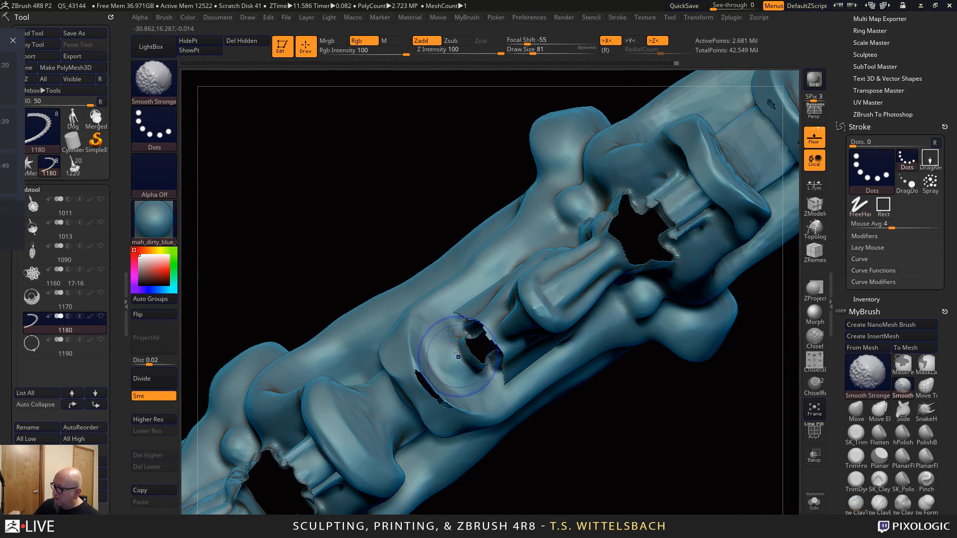
shift+drag(459, 360, 440, 335)
mouse_move(440, 196)
mouse_down()
mouse_move(463, 363)
mouse_move(484, 418)
mouse_up()
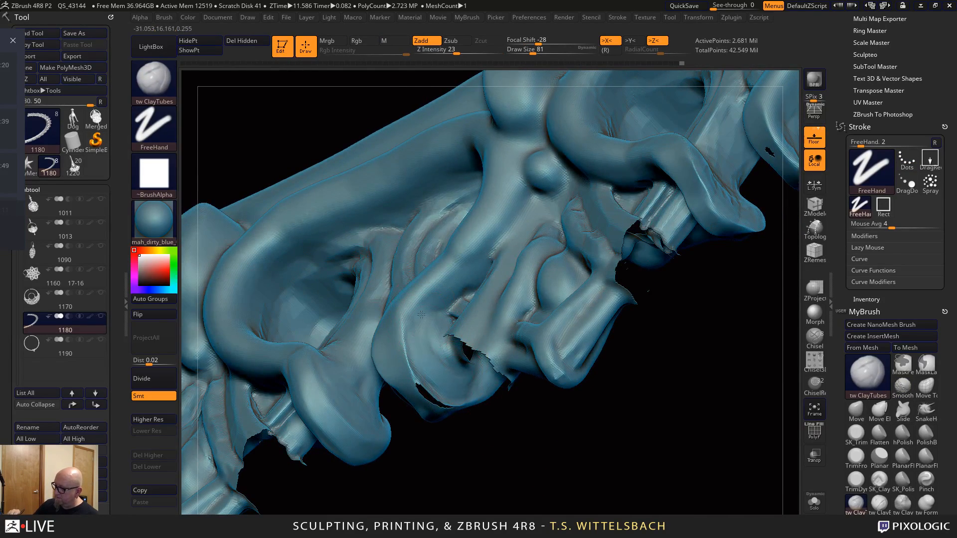
Smooth the hollow of the curled scroll end around the ragged opening and add tw ClayTubes volume there
drag(548, 481, 555, 349)
drag(635, 183, 606, 195)
drag(503, 186, 449, 203)
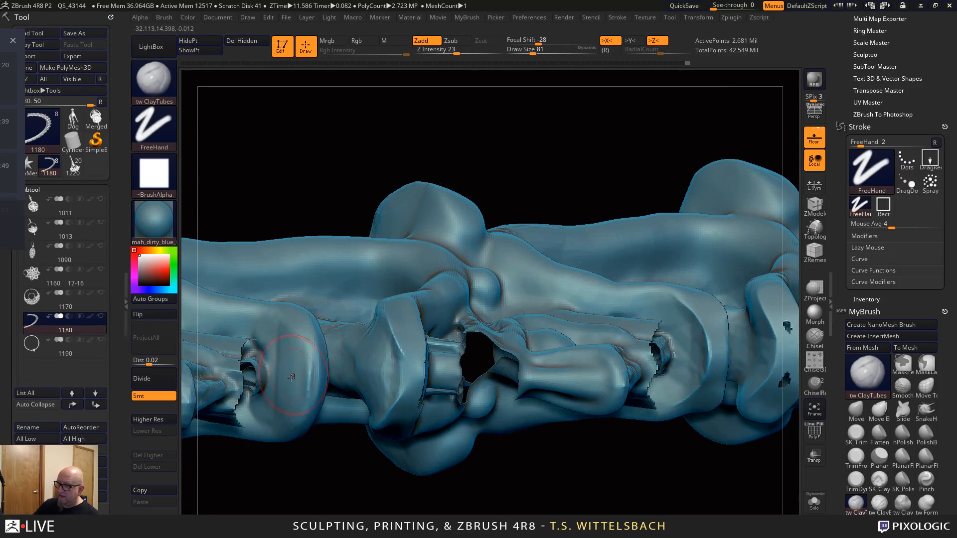
drag(620, 487, 485, 447)
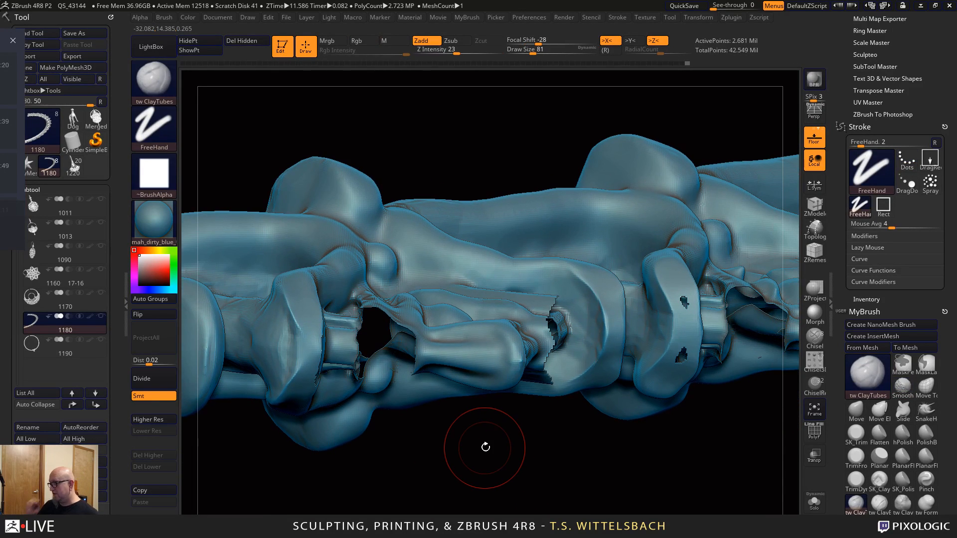
mouse_move(666, 448)
mouse_down()
mouse_move(648, 439)
mouse_move(663, 444)
mouse_move(508, 470)
mouse_move(623, 299)
mouse_up()
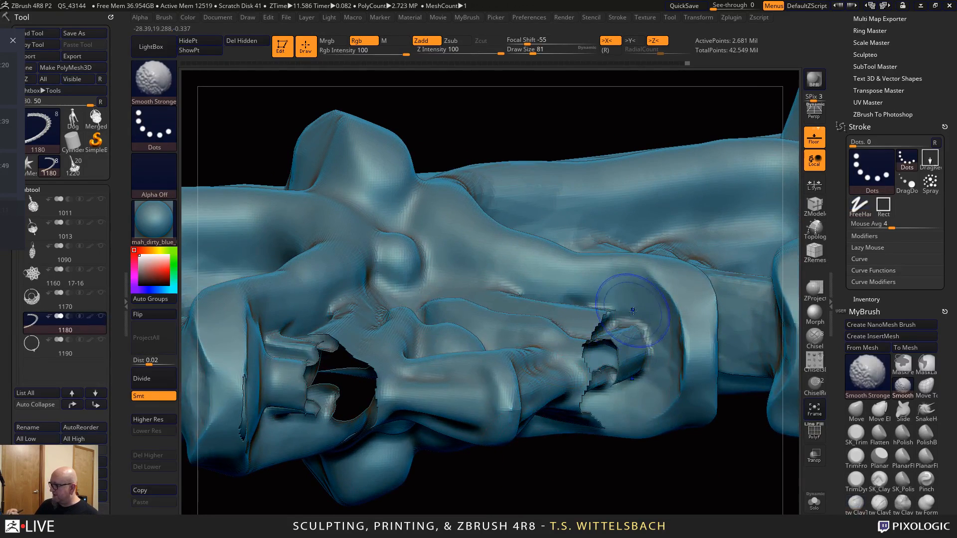
drag(667, 474, 540, 419)
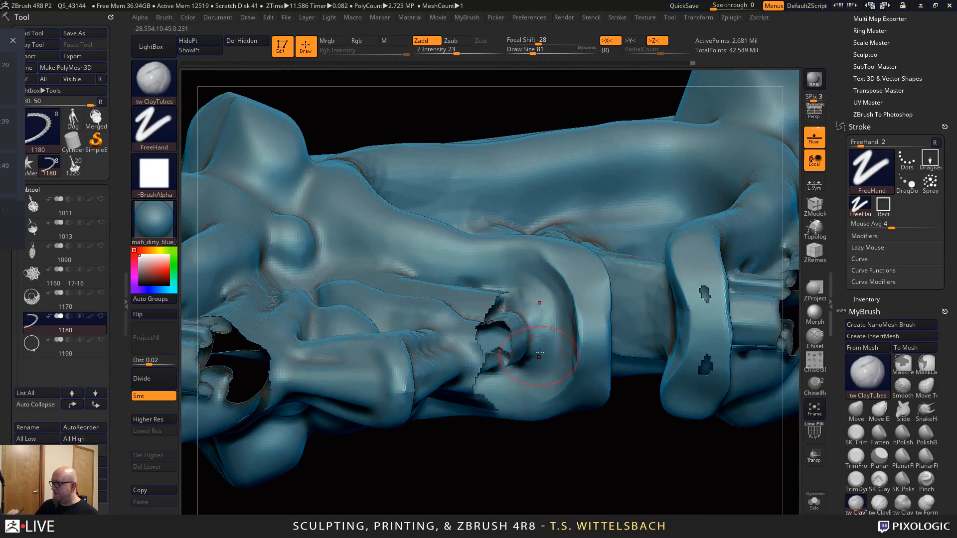
Thicken the inner wall of the curled scroll end with tw ClayTubes from both sides and smooth the surface
mouse_move(596, 468)
mouse_down()
mouse_move(658, 487)
mouse_move(723, 322)
mouse_move(699, 261)
mouse_move(678, 299)
mouse_up()
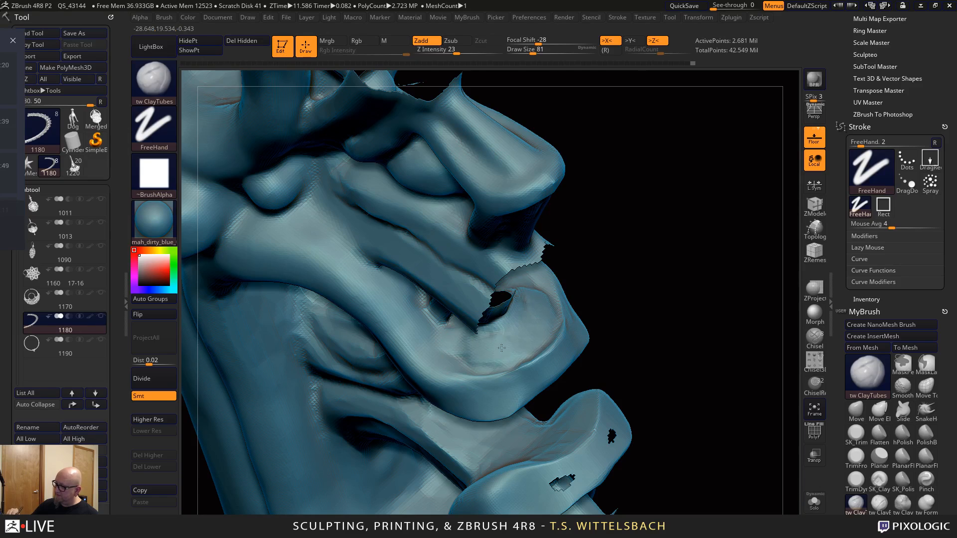
drag(502, 348, 456, 323)
drag(680, 212, 598, 240)
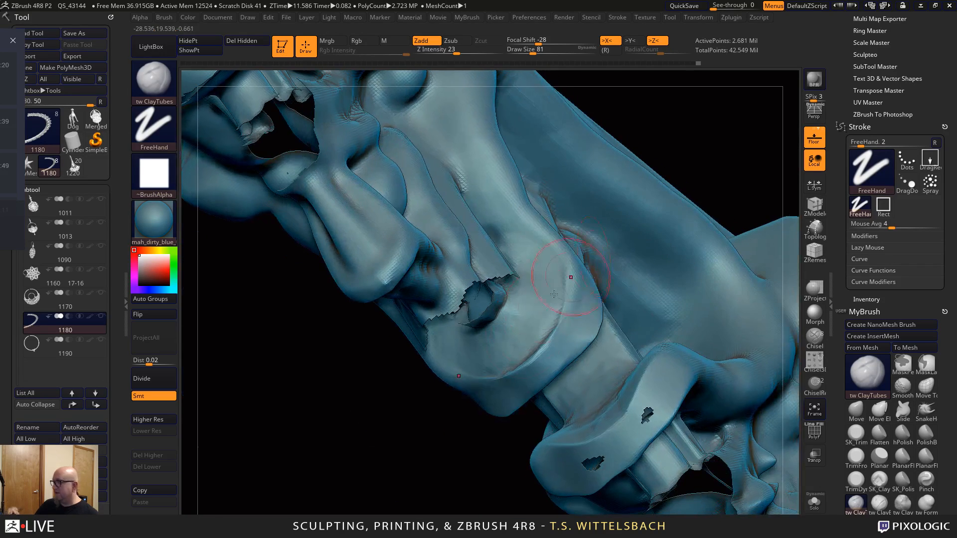
mouse_move(459, 466)
mouse_down()
mouse_move(539, 389)
mouse_move(578, 320)
mouse_move(545, 337)
mouse_up()
key(shift)
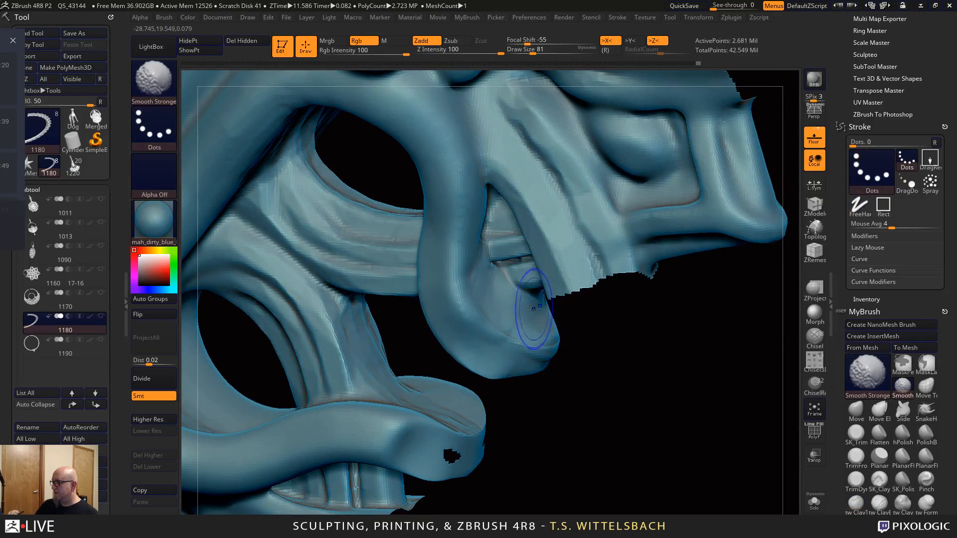
Build up the outer underside of the curled scroll end's tip with tw ClayTubes at draw size 81
mouse_move(620, 384)
mouse_down()
mouse_move(652, 352)
mouse_move(633, 289)
mouse_move(520, 353)
mouse_up()
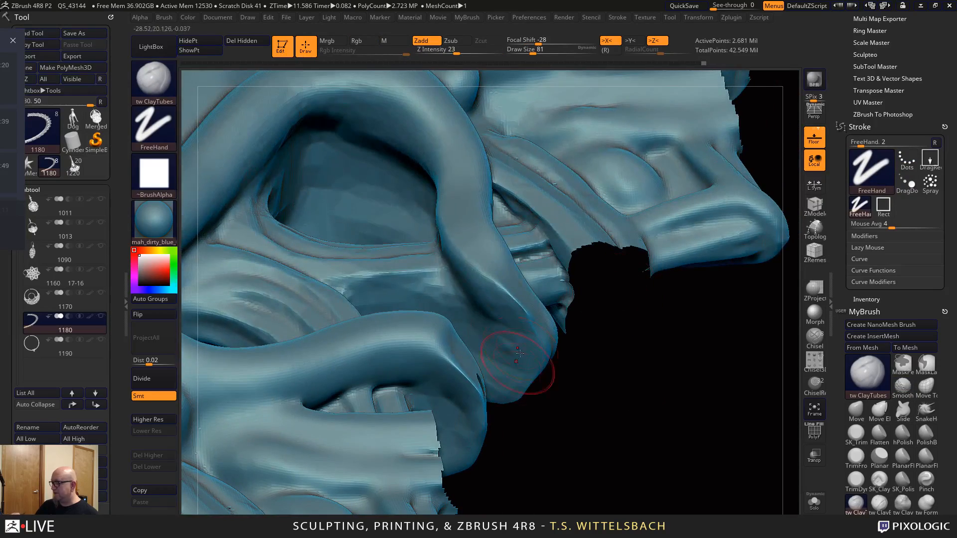
mouse_move(564, 381)
mouse_down()
mouse_move(587, 406)
mouse_move(618, 383)
mouse_up()
mouse_move(596, 286)
mouse_down()
mouse_move(521, 346)
mouse_move(424, 327)
mouse_up()
mouse_move(572, 339)
mouse_down()
mouse_move(605, 289)
mouse_move(574, 294)
mouse_up()
mouse_move(491, 353)
mouse_down()
mouse_move(469, 340)
mouse_move(392, 340)
mouse_up()
mouse_move(650, 358)
mouse_down()
mouse_move(690, 413)
mouse_move(699, 316)
mouse_move(548, 349)
mouse_move(628, 372)
mouse_move(620, 379)
mouse_up()
Smooth and build up the strap's notch below the curled scroll end with tw ClayTubes, blending it into the scroll's underside
shift+drag(352, 404, 365, 405)
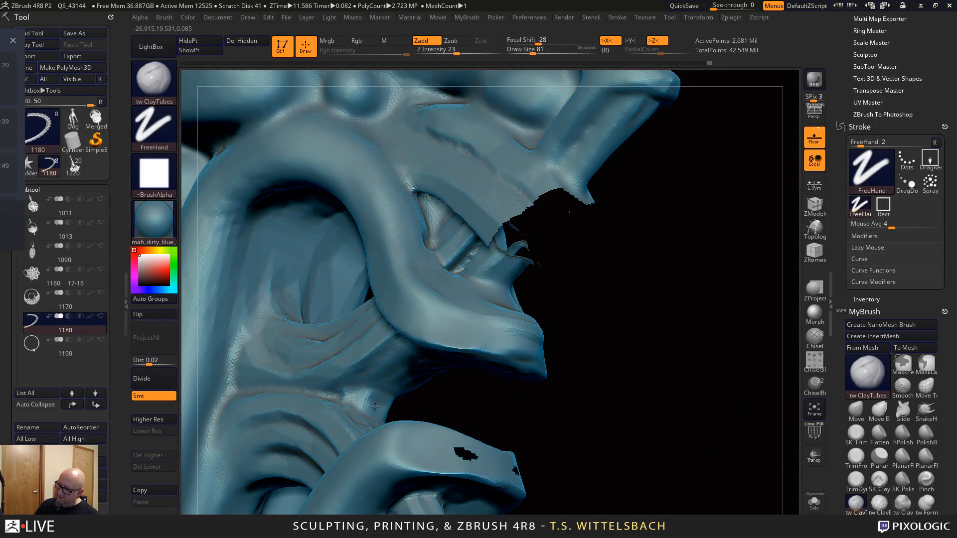
mouse_move(559, 413)
mouse_down()
mouse_move(638, 321)
mouse_move(595, 308)
mouse_up()
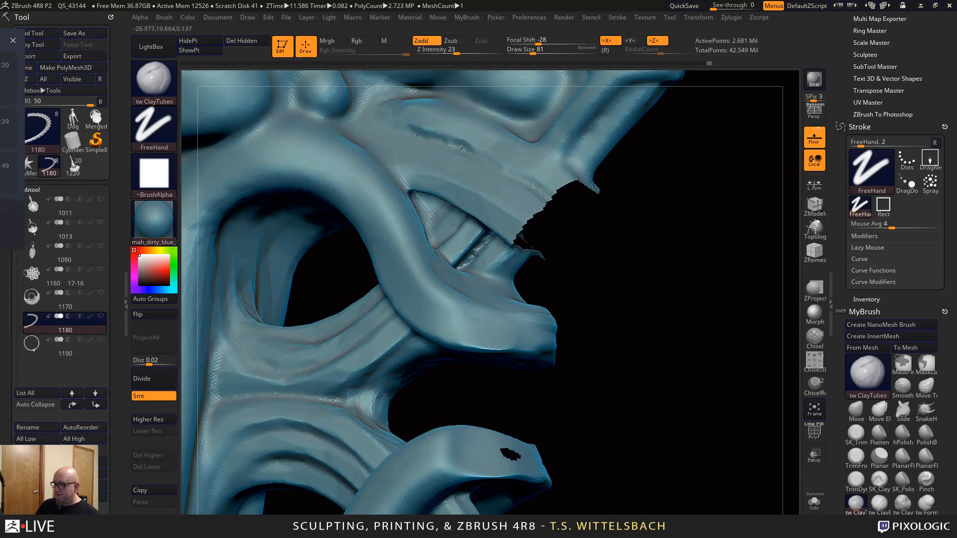
mouse_move(427, 420)
mouse_down()
mouse_move(447, 368)
mouse_move(401, 373)
mouse_up()
drag(647, 364, 641, 344)
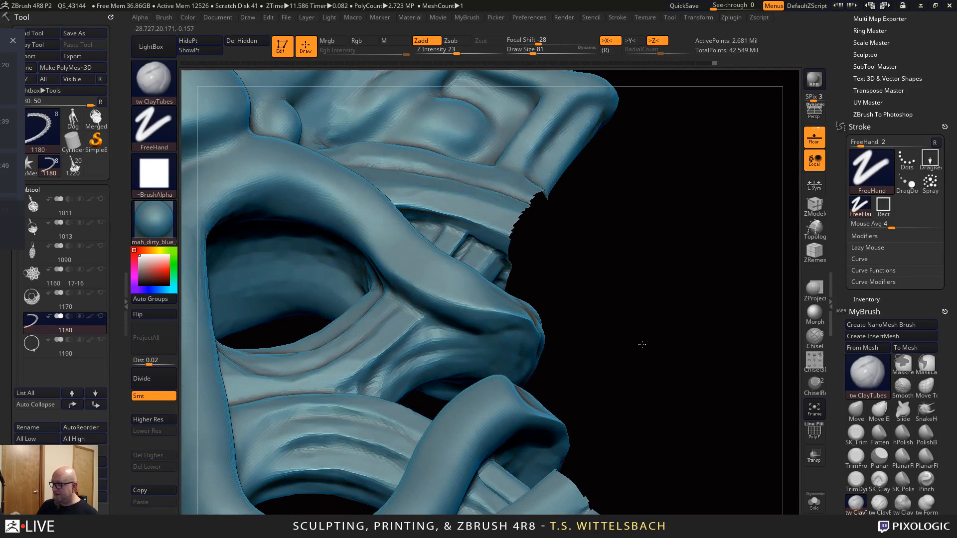
drag(389, 381, 455, 358)
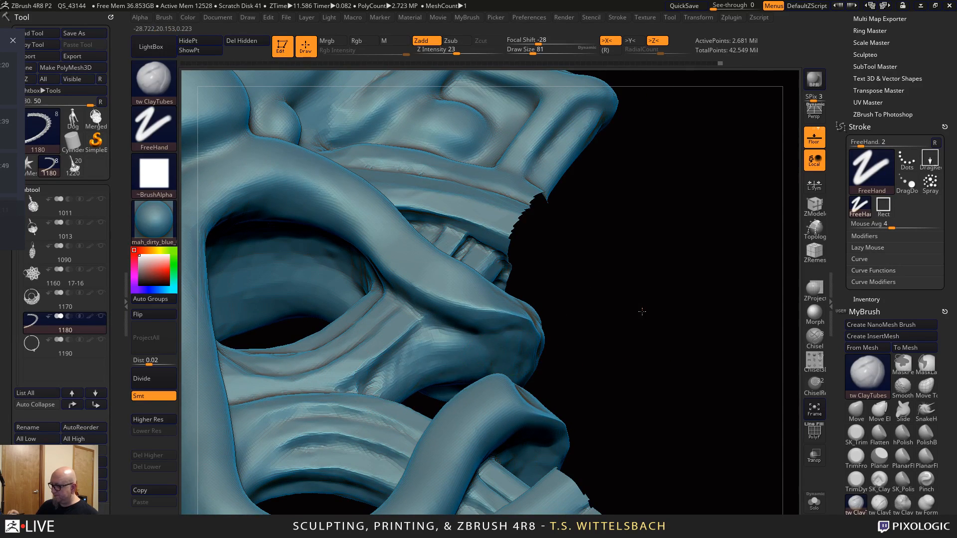
drag(642, 312, 636, 278)
drag(573, 334, 540, 328)
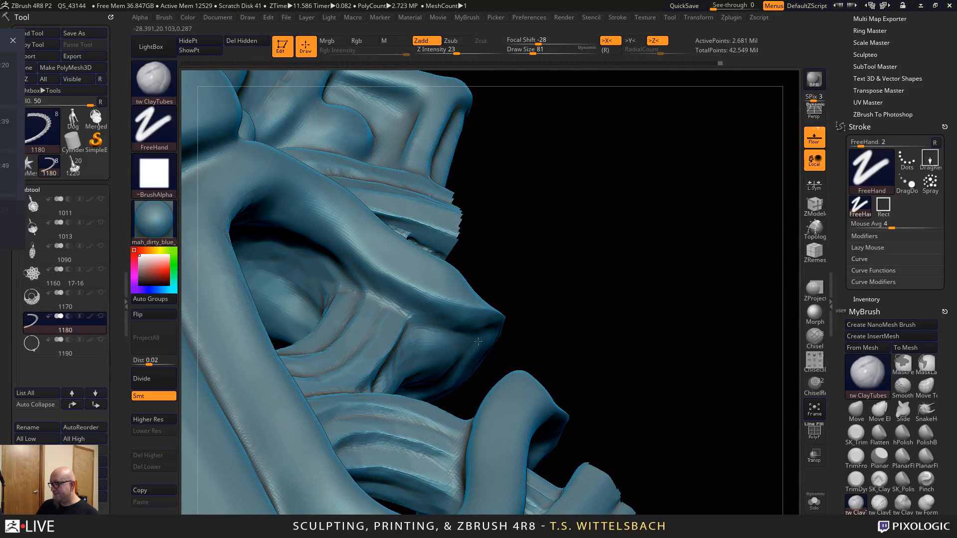
Build up the strap's notch between the two facing scroll ends with tw ClayTubes and smooth its edge
mouse_move(660, 314)
mouse_down()
mouse_move(394, 416)
mouse_move(489, 363)
mouse_move(444, 418)
mouse_move(419, 416)
mouse_up()
mouse_move(600, 286)
mouse_down()
mouse_move(635, 260)
mouse_move(624, 262)
mouse_up()
mouse_move(545, 320)
mouse_down()
mouse_move(628, 297)
mouse_move(523, 327)
mouse_up()
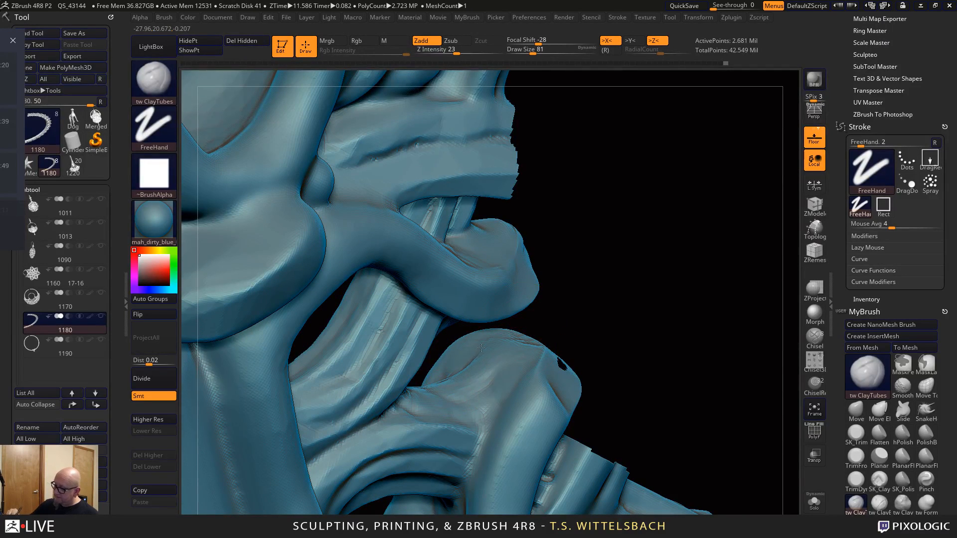
drag(607, 237, 616, 239)
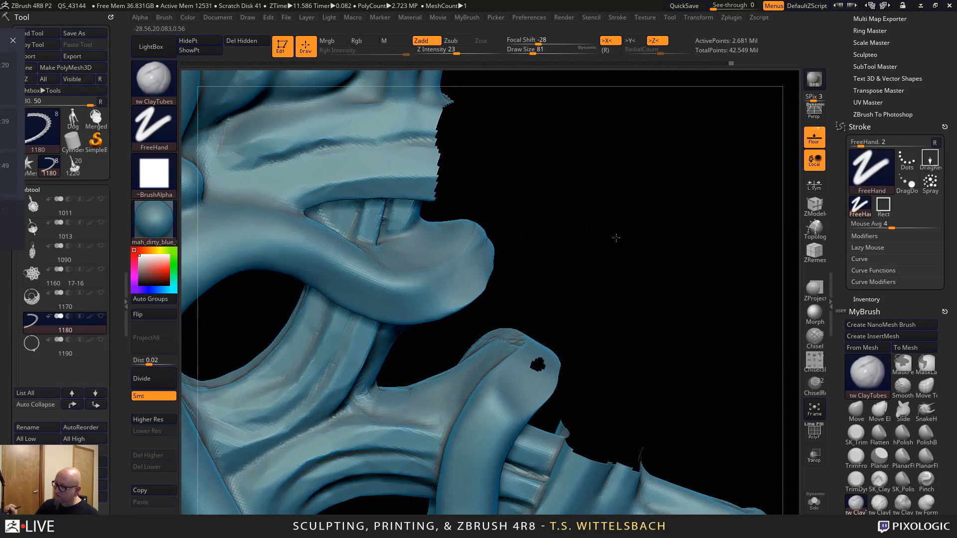
drag(433, 333, 412, 366)
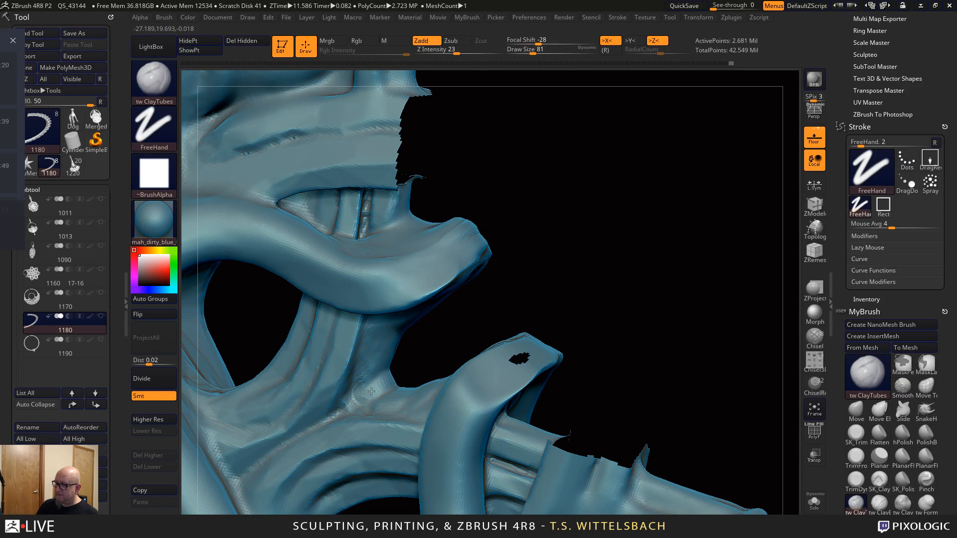
drag(369, 400, 381, 366)
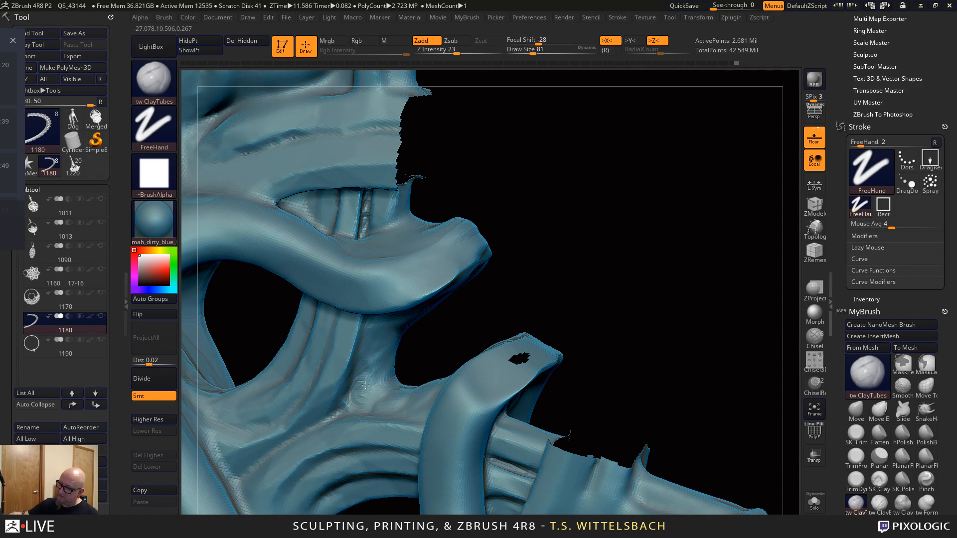
mouse_move(598, 194)
mouse_down()
mouse_move(613, 208)
mouse_move(481, 143)
mouse_move(612, 186)
mouse_move(620, 220)
mouse_move(660, 276)
mouse_up()
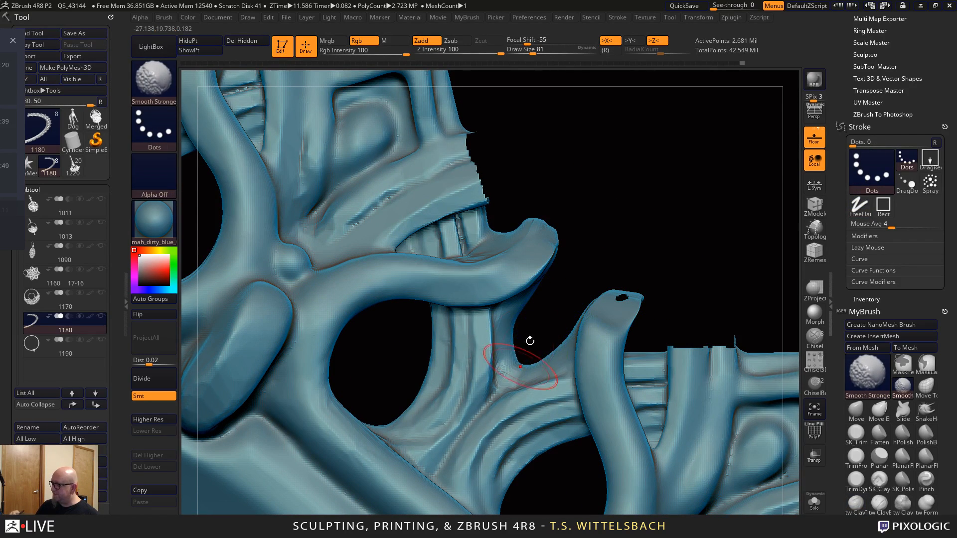
key(shift)
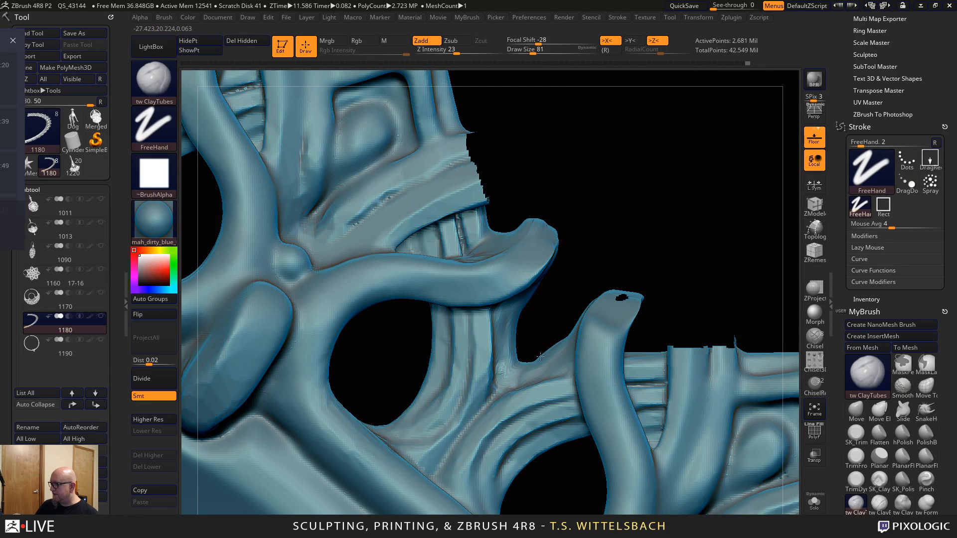
key(shift)
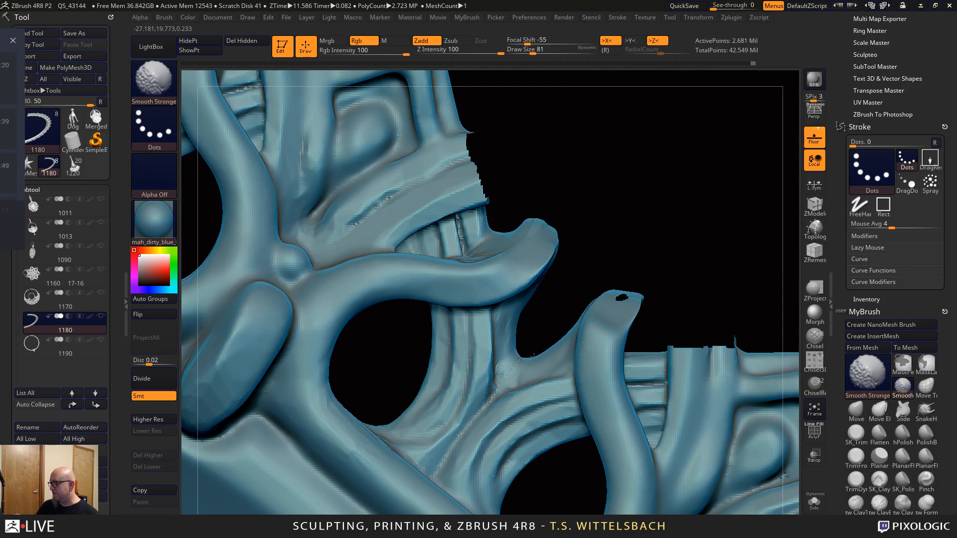
Smooth the hollow inner face of the next scroll end along the band and add tw ClayTubes volume there
alt+drag(653, 254, 683, 192)
mouse_move(714, 339)
alt+mouse_down()
mouse_move(671, 302)
mouse_move(675, 316)
mouse_move(622, 282)
mouse_move(710, 333)
mouse_move(620, 240)
mouse_move(599, 229)
mouse_move(552, 260)
alt+mouse_up()
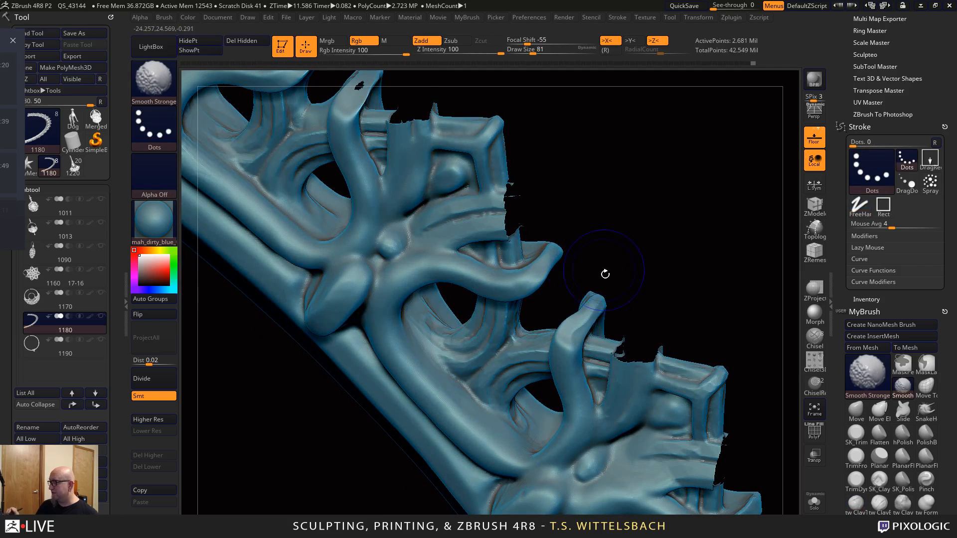
mouse_move(666, 267)
mouse_down()
mouse_move(717, 286)
mouse_move(653, 291)
mouse_up()
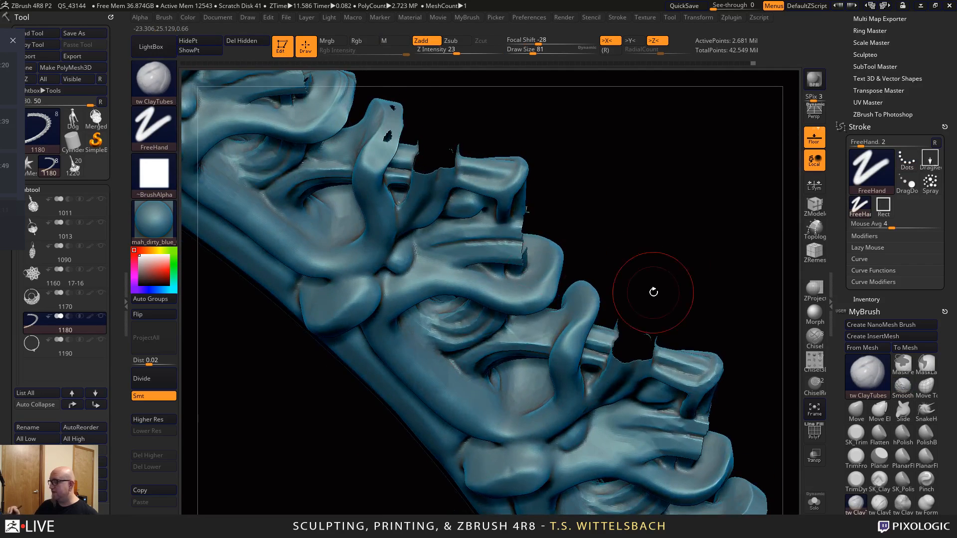
mouse_move(612, 225)
alt+mouse_down()
mouse_move(624, 226)
mouse_move(573, 270)
alt+mouse_up()
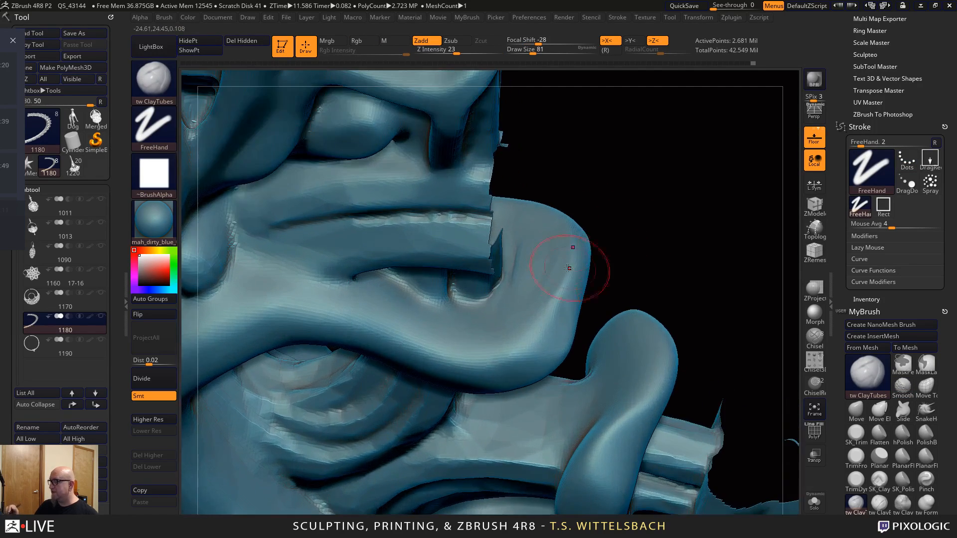
drag(651, 214, 638, 214)
shift+drag(513, 275, 494, 282)
drag(519, 241, 487, 305)
Build up the strap beneath that scroll end with tw ClayTubes, extending it into the underside of the scroll's tip
mouse_move(629, 259)
mouse_down()
mouse_move(675, 214)
mouse_move(687, 175)
mouse_move(693, 267)
mouse_move(673, 267)
mouse_move(662, 316)
mouse_move(451, 381)
mouse_move(456, 368)
mouse_move(455, 382)
mouse_move(449, 374)
mouse_up()
drag(558, 344, 573, 323)
mouse_move(455, 381)
mouse_down()
mouse_move(476, 349)
mouse_move(456, 376)
mouse_up()
drag(626, 277, 715, 264)
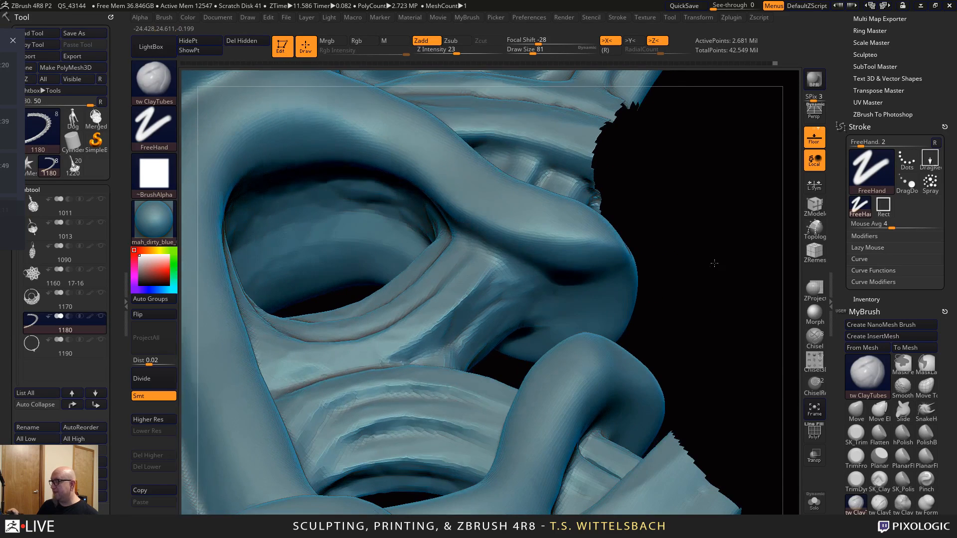
mouse_move(467, 347)
mouse_down()
mouse_move(559, 307)
mouse_move(473, 352)
mouse_move(596, 300)
mouse_move(608, 306)
mouse_move(562, 311)
mouse_move(531, 300)
mouse_move(472, 324)
mouse_move(508, 316)
mouse_up()
drag(694, 239, 702, 279)
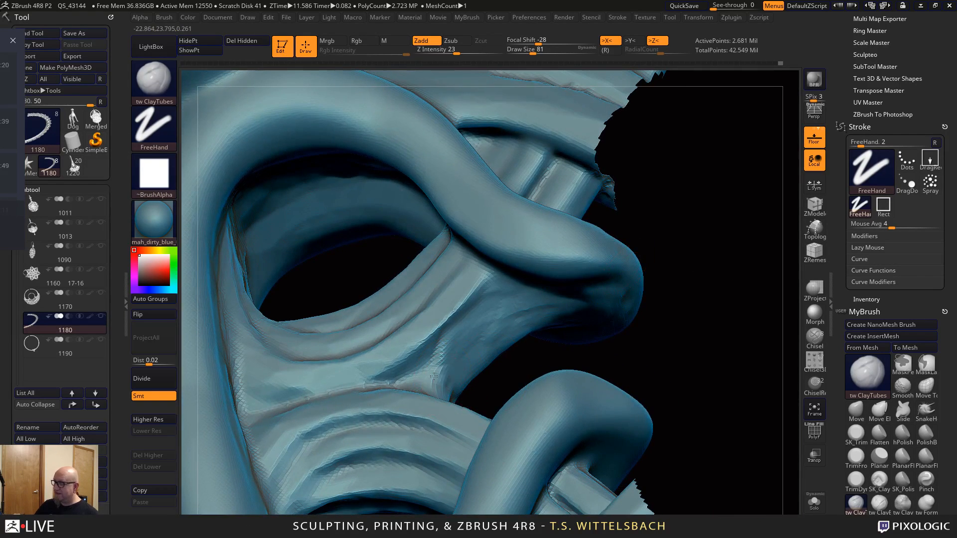
drag(434, 376, 580, 309)
drag(690, 282, 663, 295)
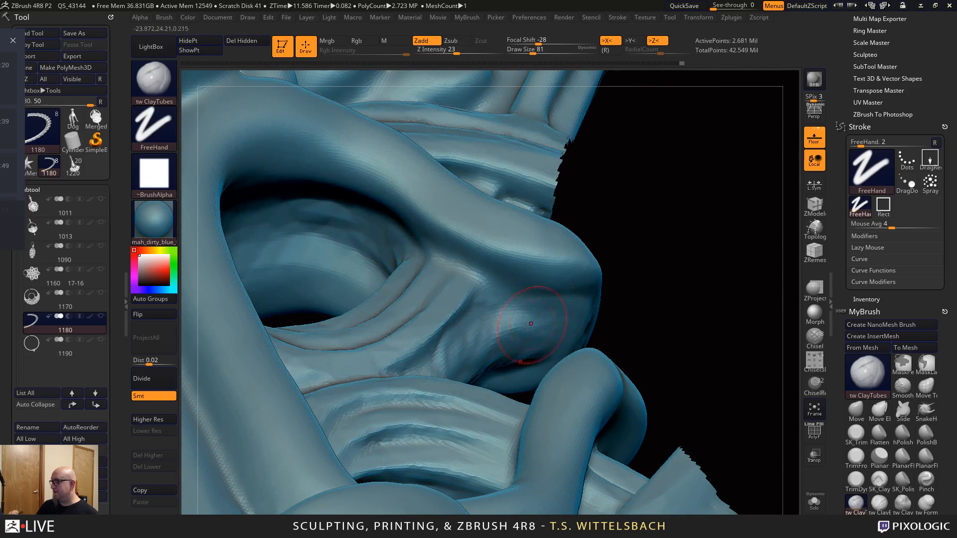
mouse_move(528, 327)
mouse_down()
mouse_move(516, 367)
mouse_move(561, 337)
mouse_move(529, 307)
mouse_move(490, 343)
mouse_up()
Thicken the strap's exposed edge between the facing scroll ends with tw ClayTubes and smooth its join to the upper scroll
mouse_move(695, 212)
mouse_down()
mouse_move(726, 318)
mouse_move(765, 349)
mouse_move(684, 252)
mouse_move(633, 262)
mouse_up()
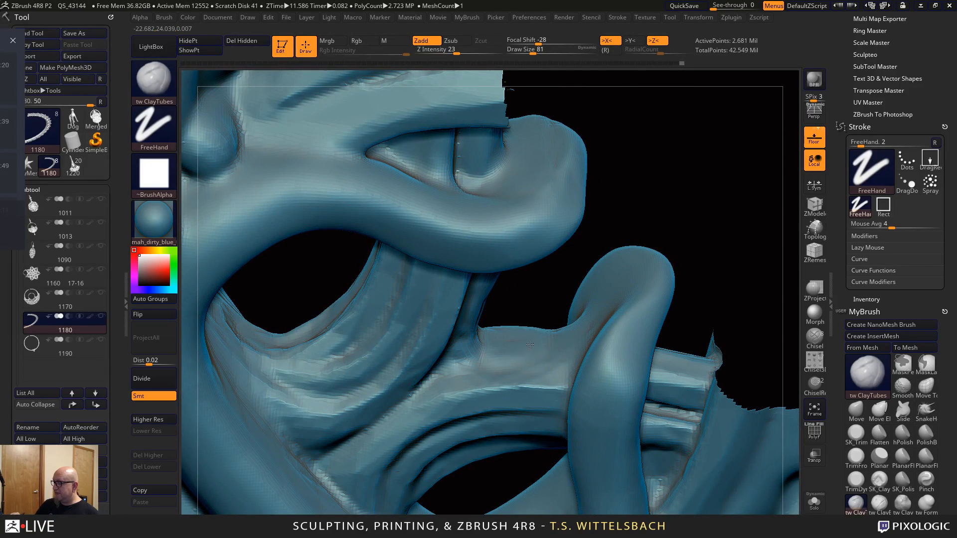
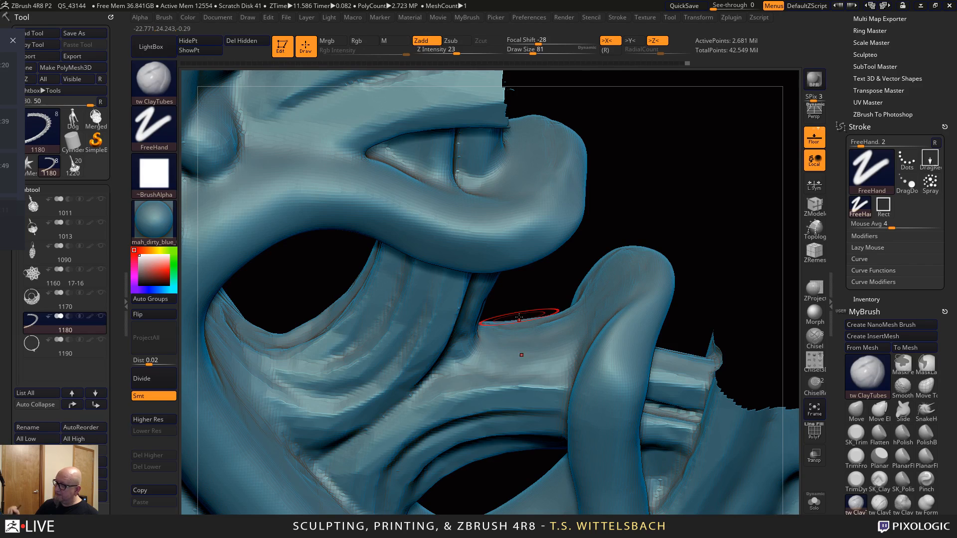
mouse_move(657, 235)
mouse_down()
mouse_move(692, 235)
mouse_move(688, 185)
mouse_move(683, 195)
mouse_up()
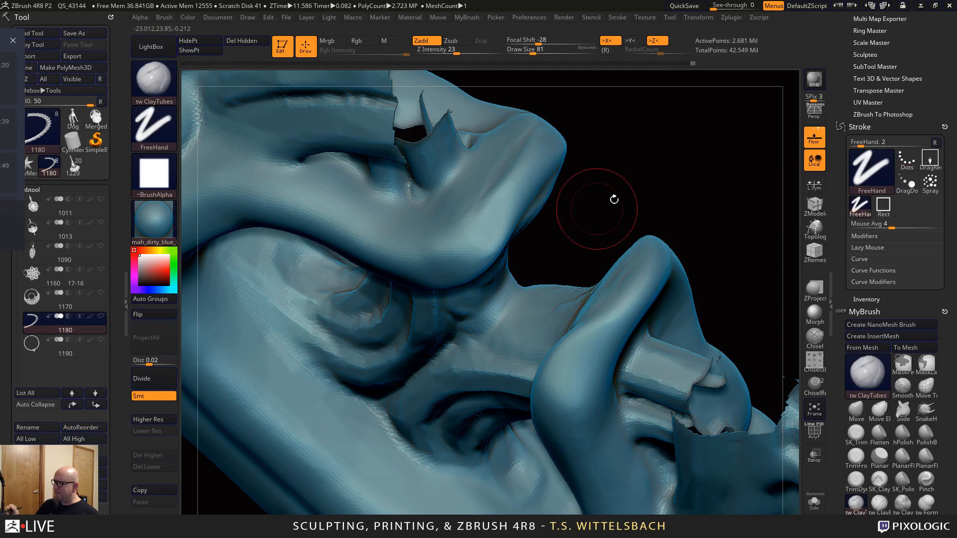
drag(613, 198, 612, 156)
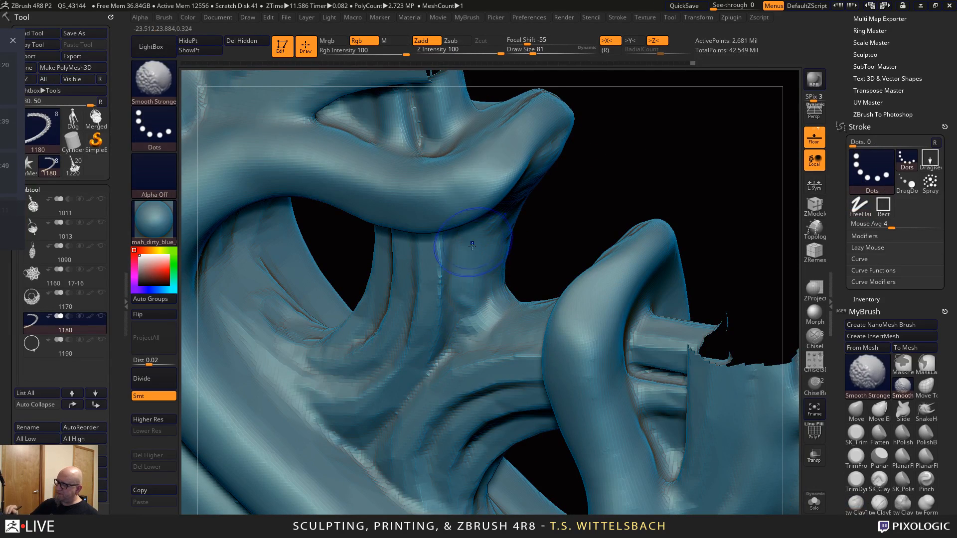
mouse_move(505, 255)
mouse_down()
mouse_move(513, 273)
mouse_move(514, 227)
mouse_up()
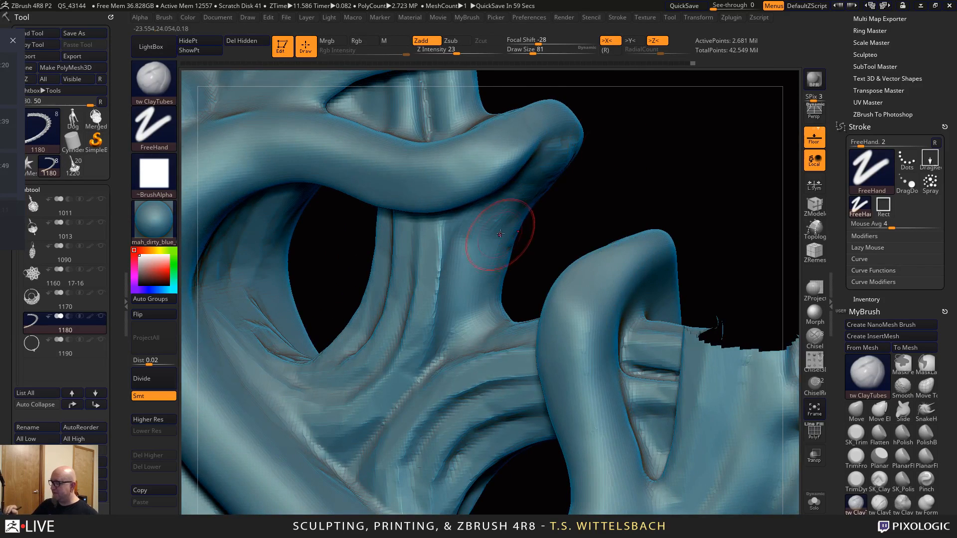
drag(547, 164, 497, 214)
drag(634, 143, 624, 102)
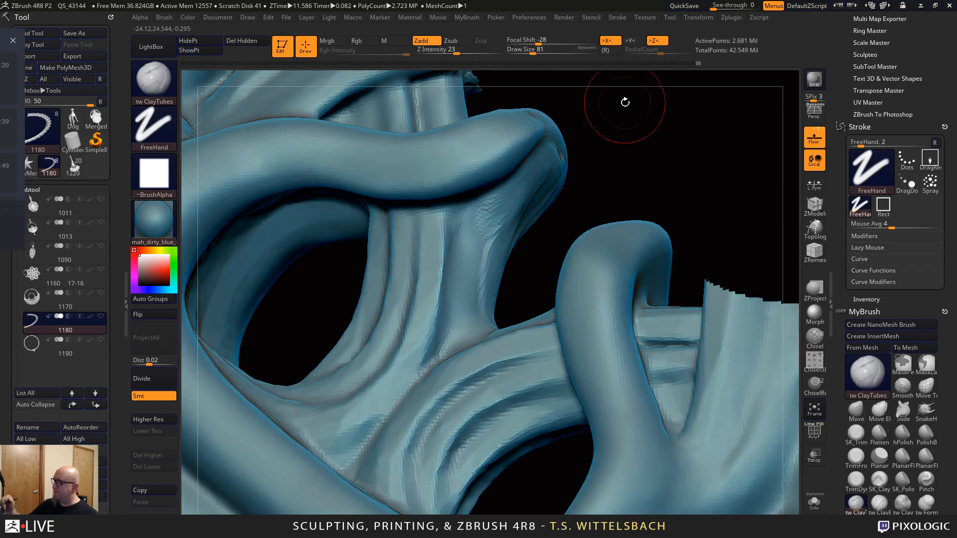
mouse_move(555, 170)
mouse_down()
mouse_move(496, 235)
mouse_move(468, 324)
mouse_up()
mouse_move(666, 107)
mouse_down()
mouse_move(677, 142)
mouse_move(660, 145)
mouse_up()
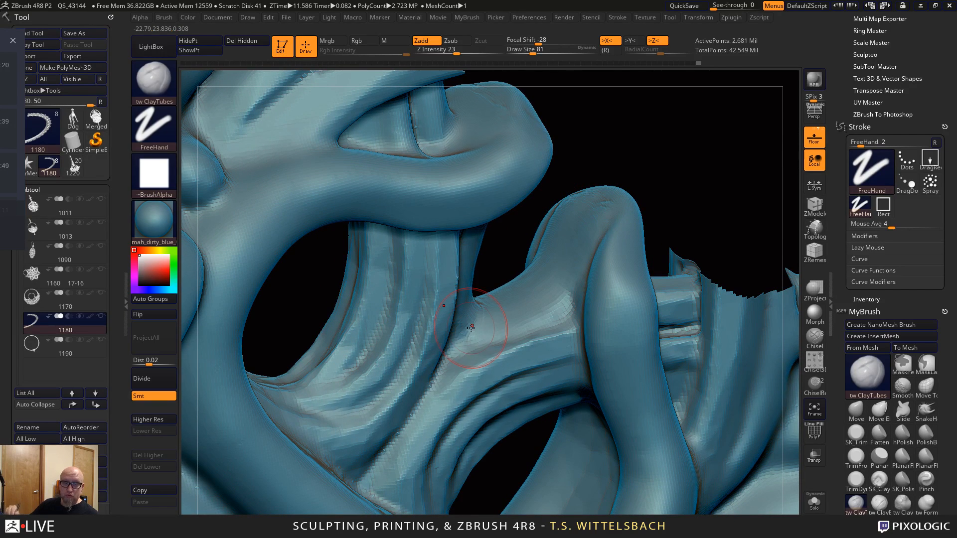
Fill the outer face of the strap's notch with tw ClayTubes and smooth it between the two scroll ends
drag(668, 139, 690, 143)
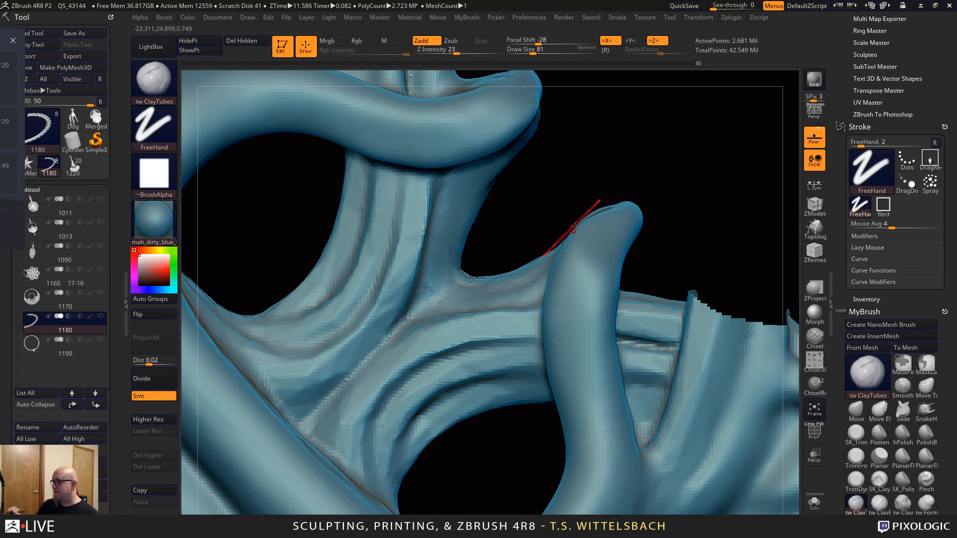
drag(687, 182, 694, 197)
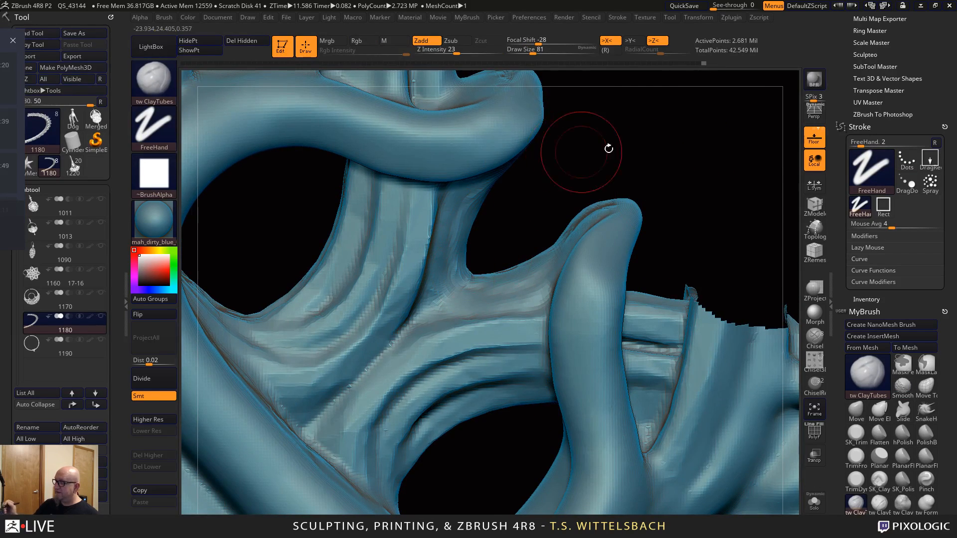
drag(688, 150, 666, 312)
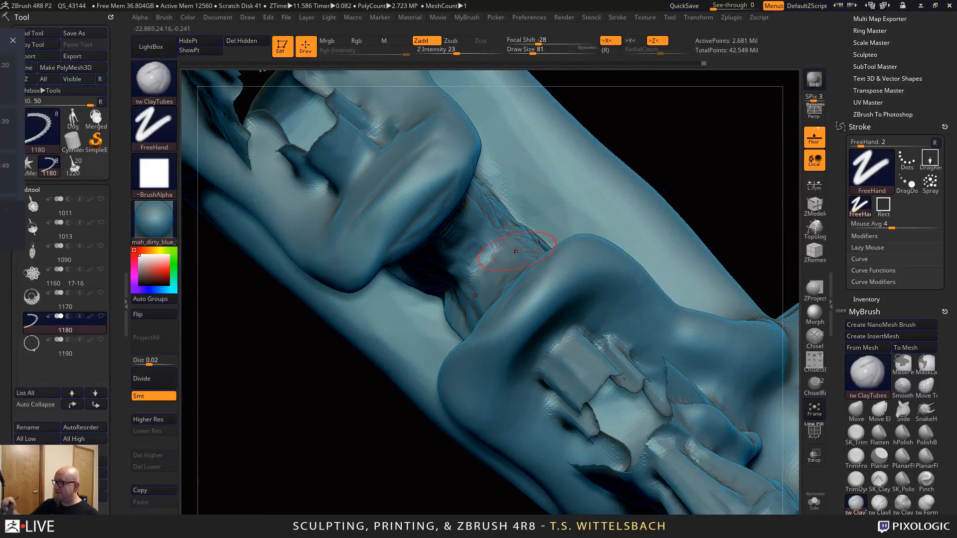
drag(688, 200, 684, 102)
mouse_move(540, 197)
shift+mouse_down()
mouse_move(497, 300)
mouse_move(393, 252)
mouse_move(508, 367)
shift+mouse_up()
Fill and smooth the strap junction between the facing scroll ends in another repeat farther along the crown band
alt+drag(412, 437, 387, 365)
alt+drag(506, 466, 560, 469)
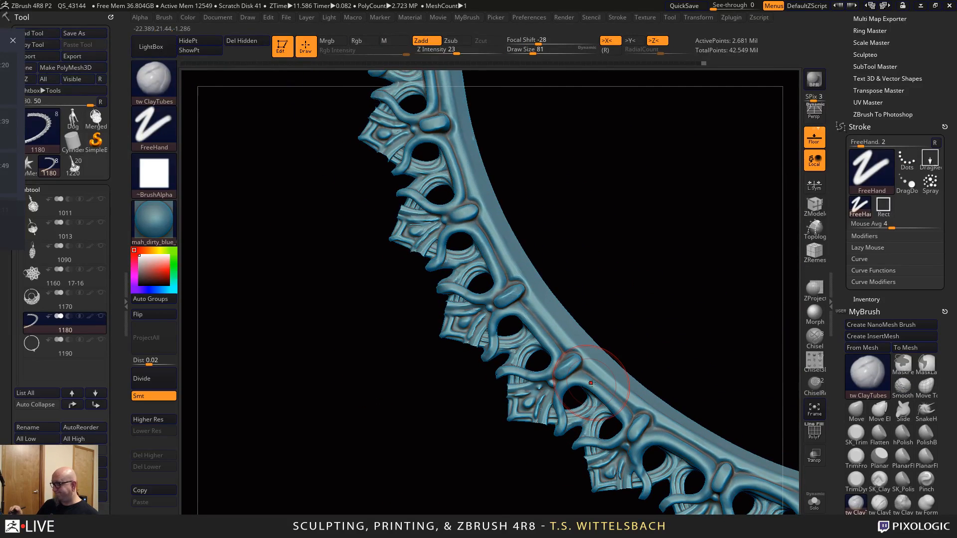
drag(677, 293, 523, 161)
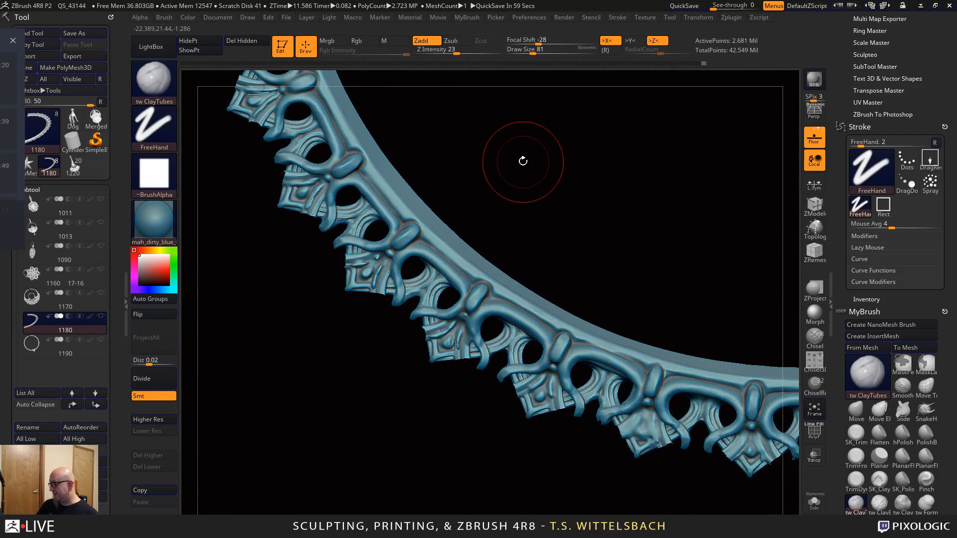
alt+drag(502, 480, 546, 346)
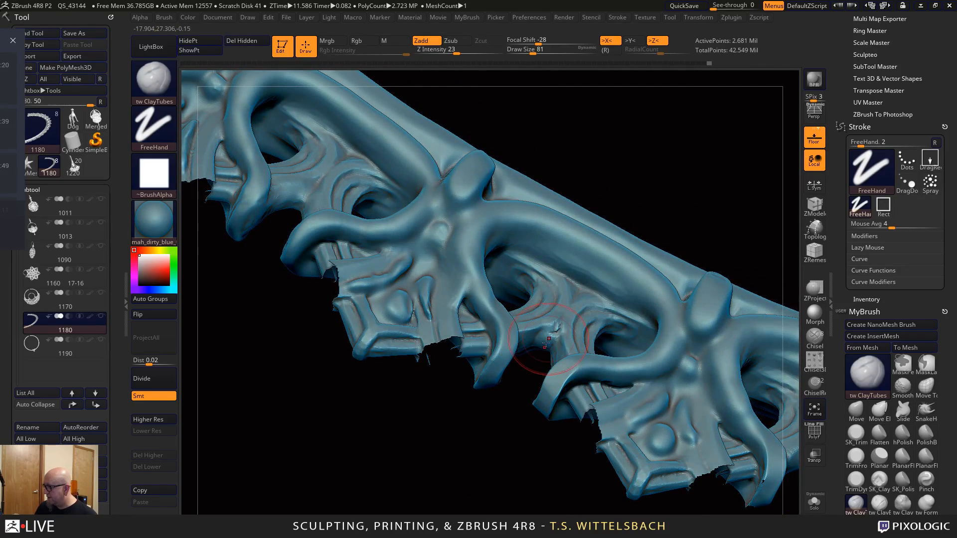
drag(713, 205, 523, 353)
mouse_move(507, 414)
mouse_down()
mouse_move(489, 449)
mouse_move(537, 370)
mouse_up()
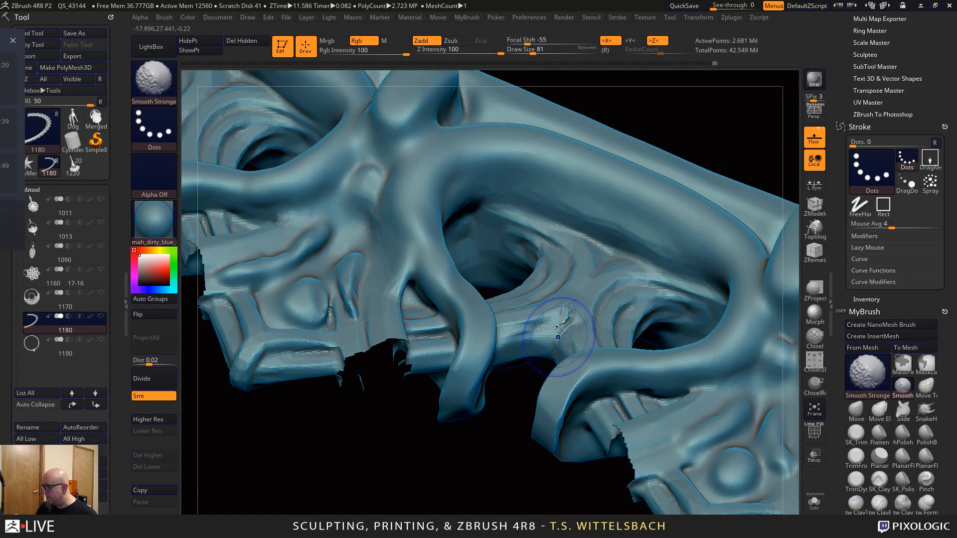
drag(504, 449, 509, 352)
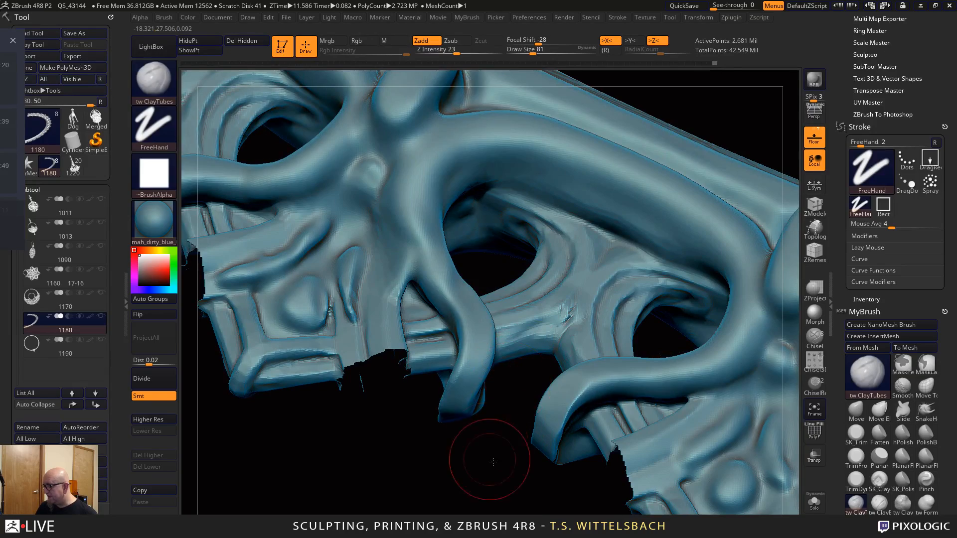
Extend both arms of that strap toward the facing scroll ends with tw ClayTubes, shaping a curved notch between them
drag(493, 462, 572, 357)
mouse_move(543, 463)
mouse_down()
mouse_move(534, 474)
mouse_move(552, 414)
mouse_move(524, 389)
mouse_move(472, 399)
mouse_up()
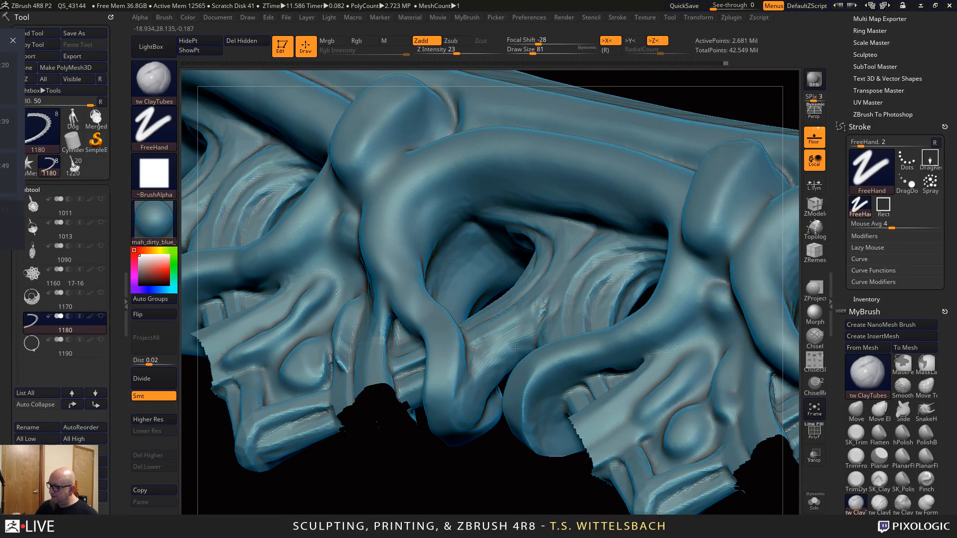
drag(487, 464, 489, 369)
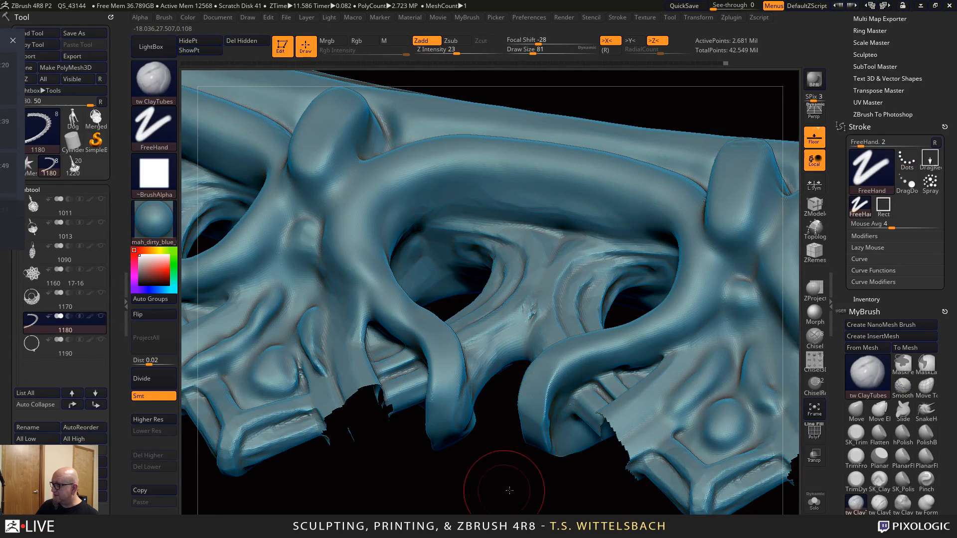
drag(496, 475, 513, 315)
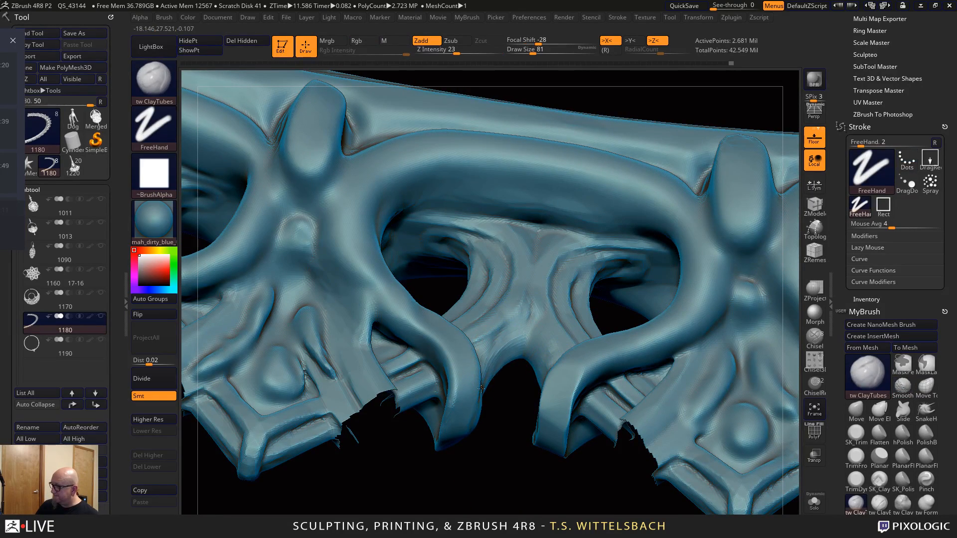
drag(481, 388, 525, 354)
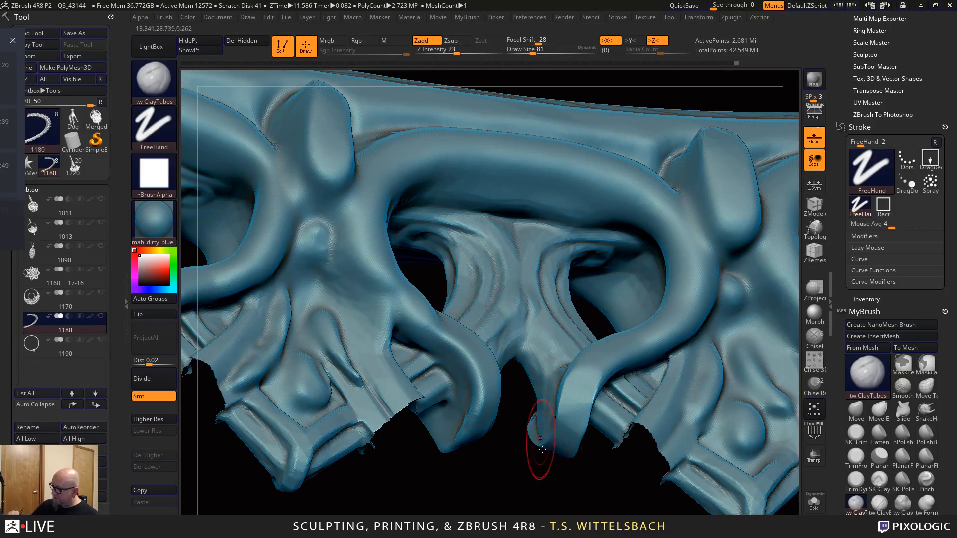
Refine the strap's outer face between the facing scroll ends and smooth it below the curled tip
drag(542, 449, 588, 369)
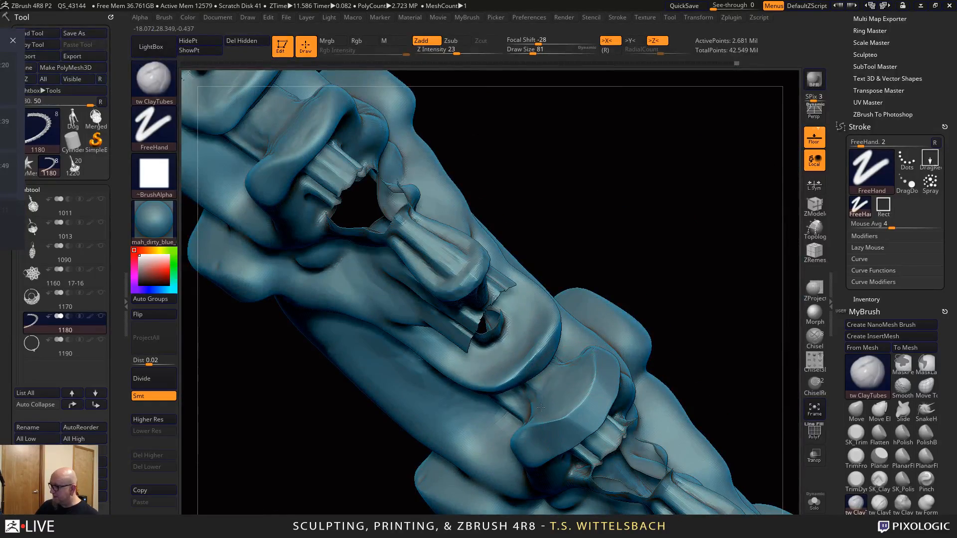
mouse_move(671, 274)
mouse_down()
mouse_move(648, 226)
mouse_move(653, 150)
mouse_up()
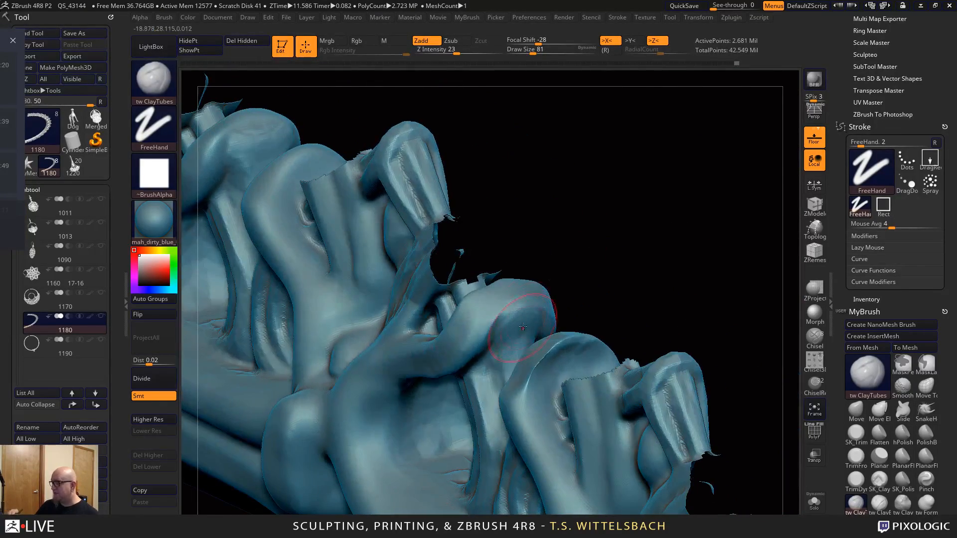
mouse_move(510, 338)
mouse_down()
mouse_move(645, 203)
mouse_move(555, 286)
mouse_up()
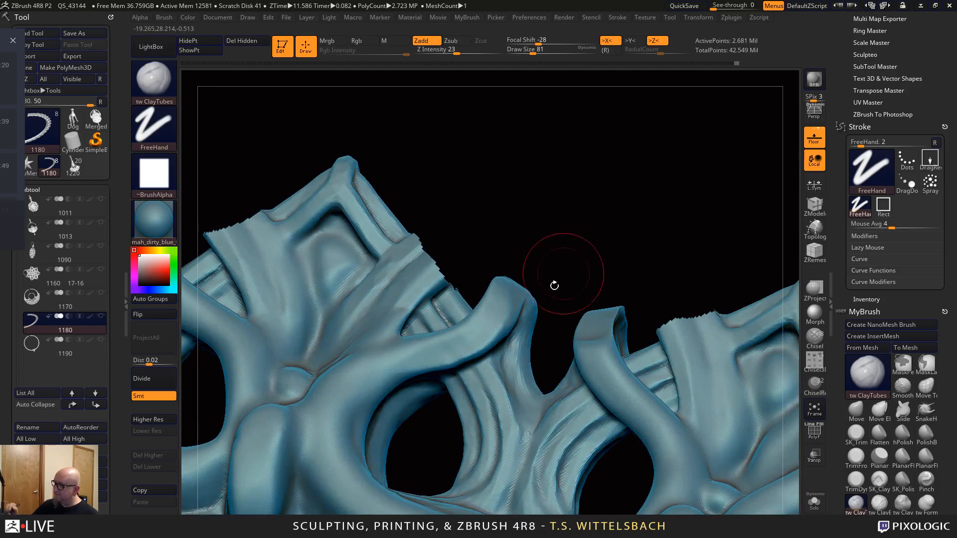
mouse_move(515, 348)
mouse_down()
mouse_move(604, 207)
mouse_move(567, 337)
mouse_up()
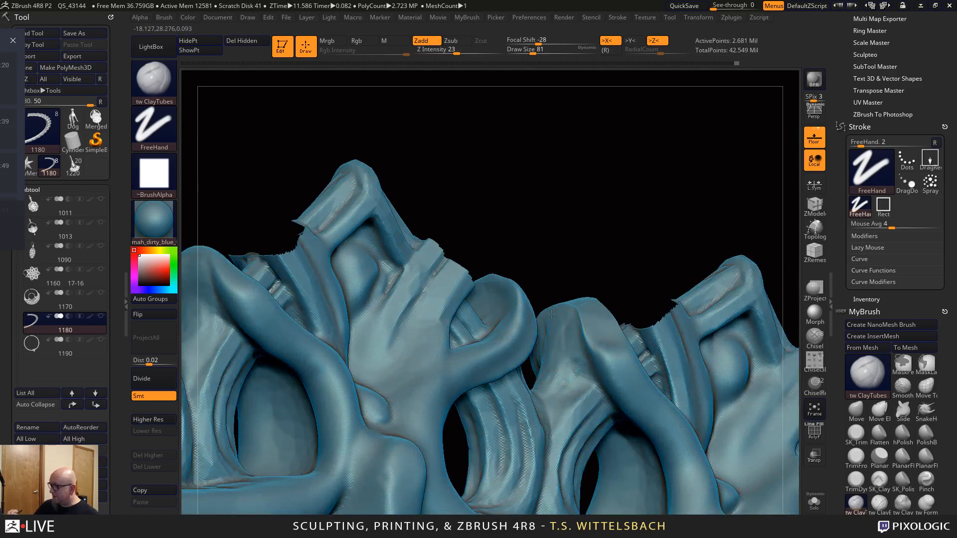
mouse_move(660, 196)
mouse_down()
mouse_move(637, 188)
mouse_move(651, 396)
mouse_move(511, 380)
mouse_up()
key(shift)
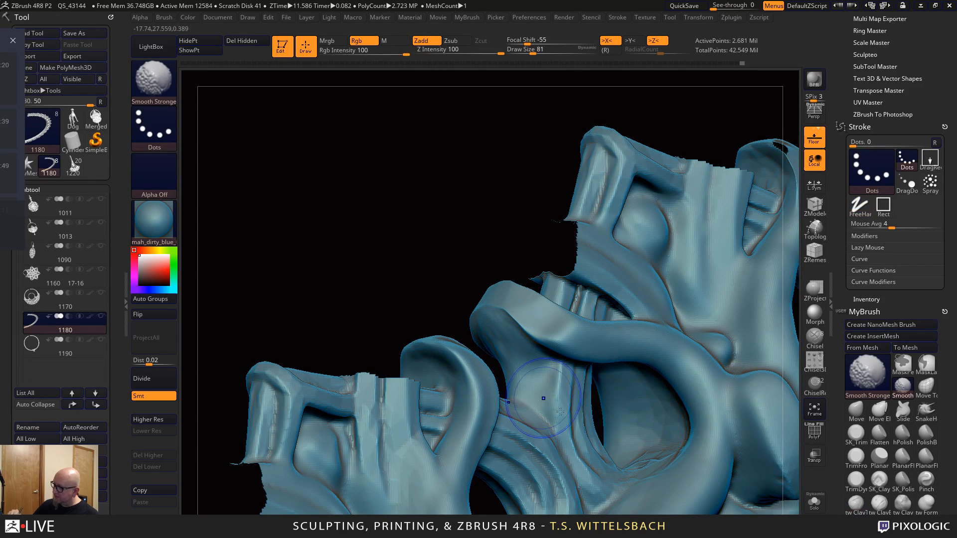
Fill the hollow inside the curled scroll end of the next repeat with tw ClayTubes and smooth its inner face
mouse_move(487, 228)
alt+mouse_down()
mouse_move(293, 304)
mouse_move(231, 342)
alt+mouse_up()
mouse_move(579, 175)
mouse_down()
mouse_move(587, 197)
mouse_move(562, 188)
mouse_up()
mouse_move(527, 143)
alt+mouse_down()
mouse_move(495, 212)
mouse_move(499, 234)
alt+mouse_up()
mouse_move(539, 186)
mouse_down()
mouse_move(546, 245)
mouse_move(673, 474)
mouse_move(690, 455)
mouse_move(677, 439)
mouse_up()
shift+drag(438, 270, 444, 280)
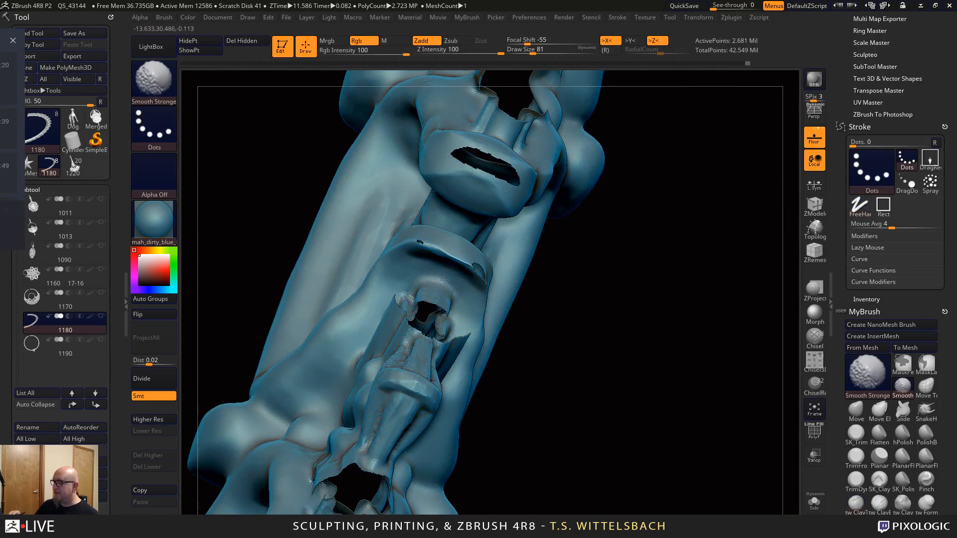
alt+drag(600, 350, 664, 414)
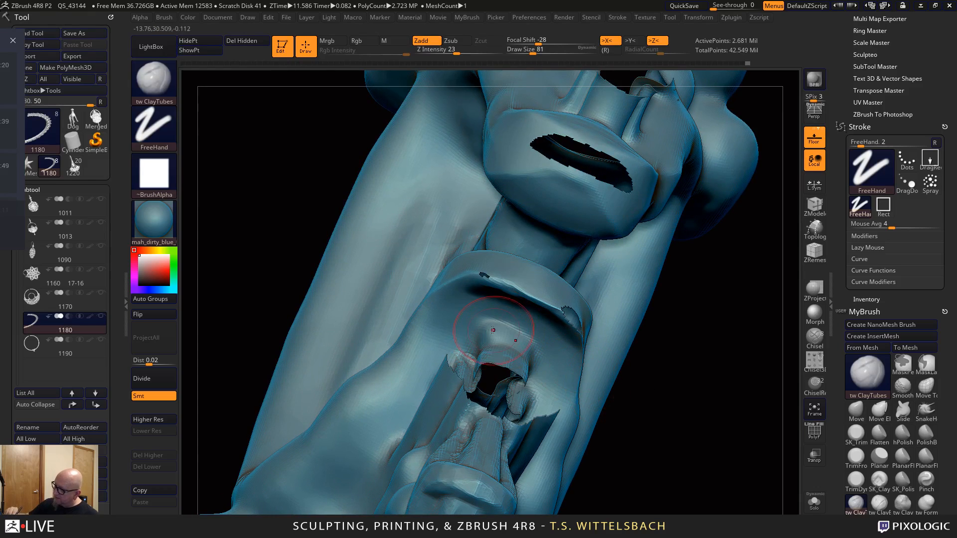
drag(629, 379, 686, 418)
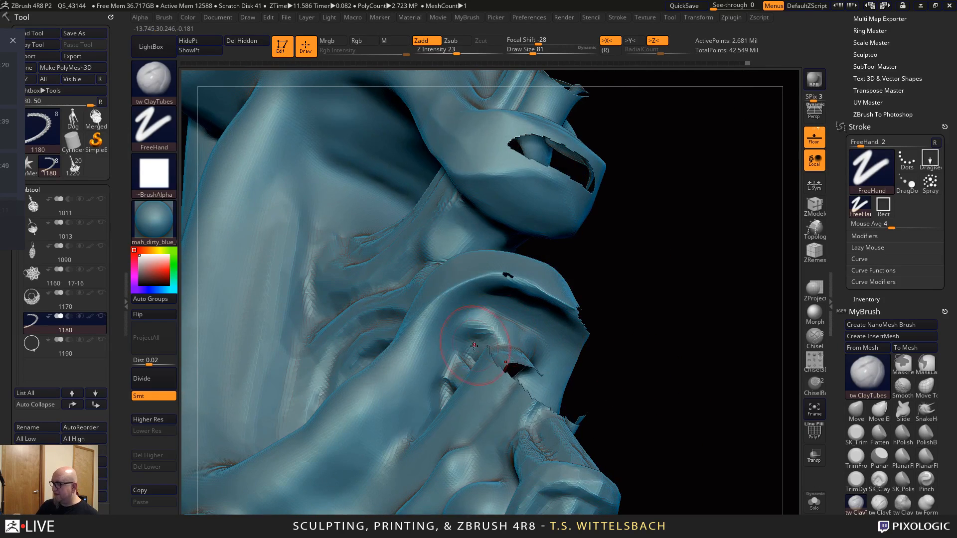
mouse_move(605, 323)
mouse_down()
mouse_move(674, 319)
mouse_move(665, 285)
mouse_up()
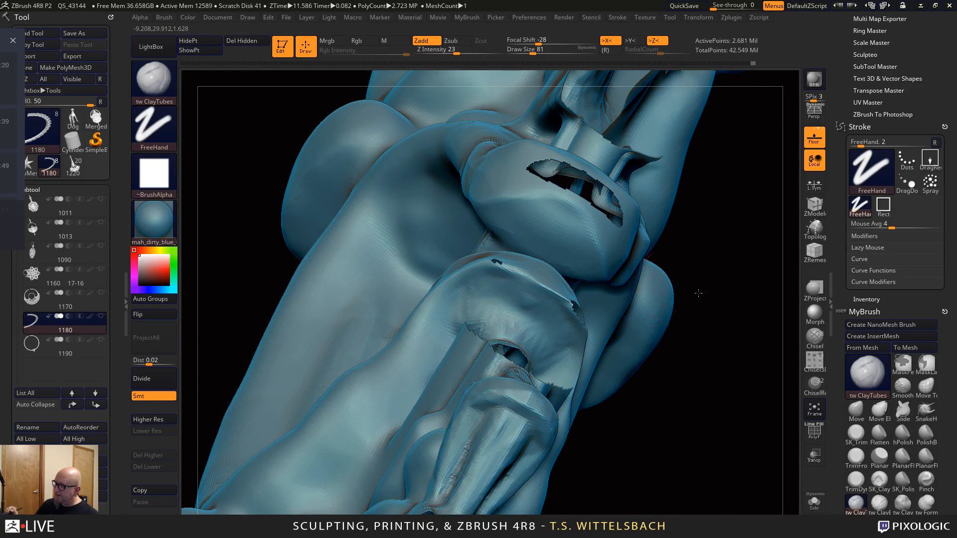
Build up the strap between that repeat's scroll ends with tw ClayTubes and smooth its exposed edge under the upper scroll
drag(698, 293, 520, 311)
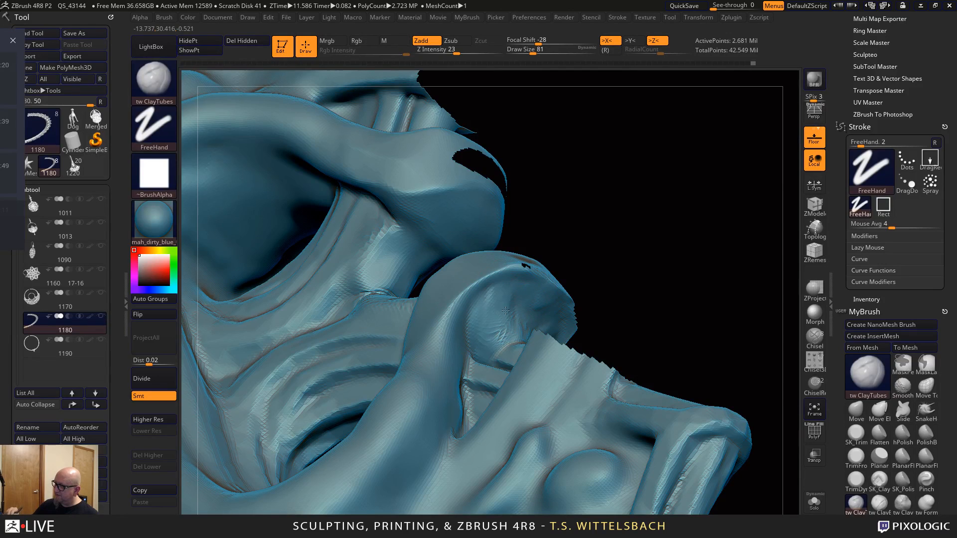
mouse_move(673, 272)
mouse_down()
mouse_move(684, 299)
mouse_move(514, 253)
mouse_up()
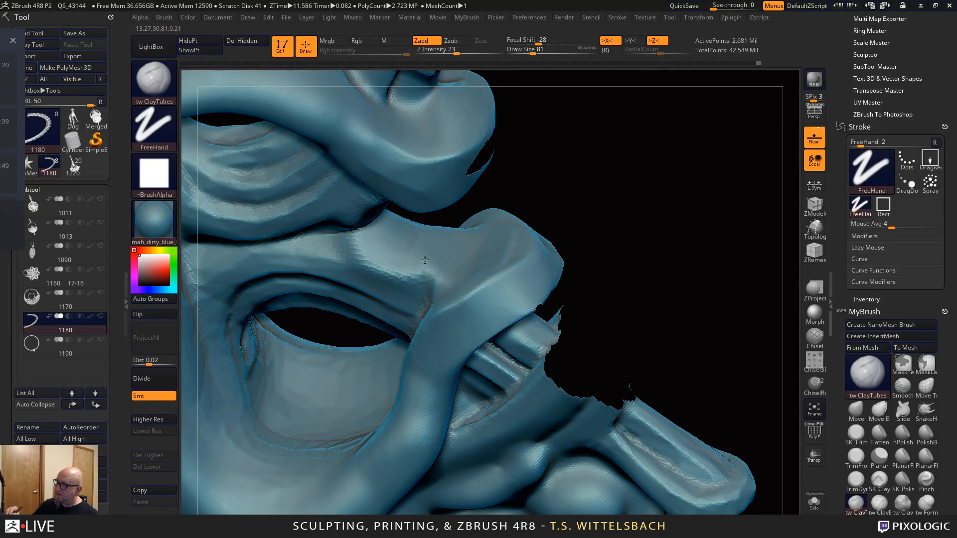
drag(425, 260, 378, 225)
drag(622, 173, 733, 260)
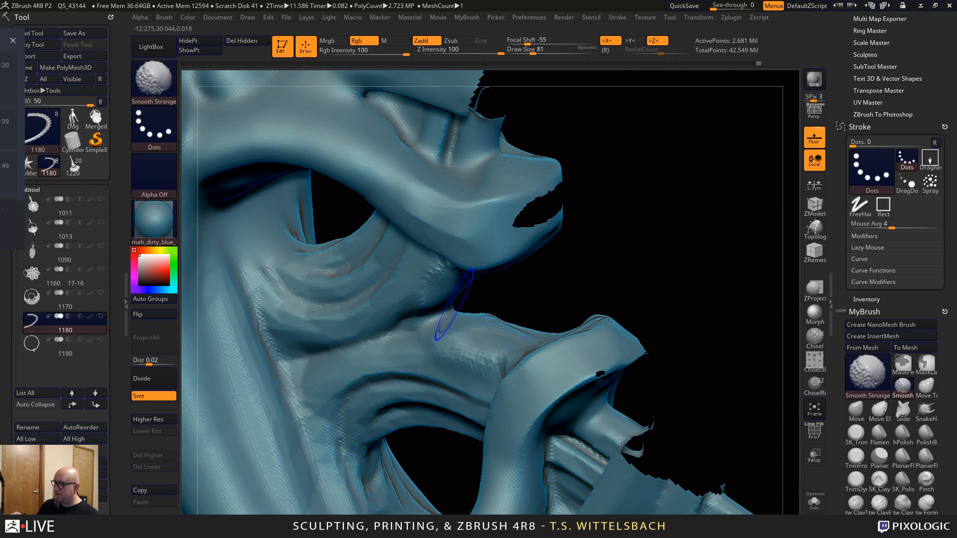
mouse_move(453, 312)
mouse_down()
mouse_move(443, 301)
mouse_move(459, 321)
mouse_up()
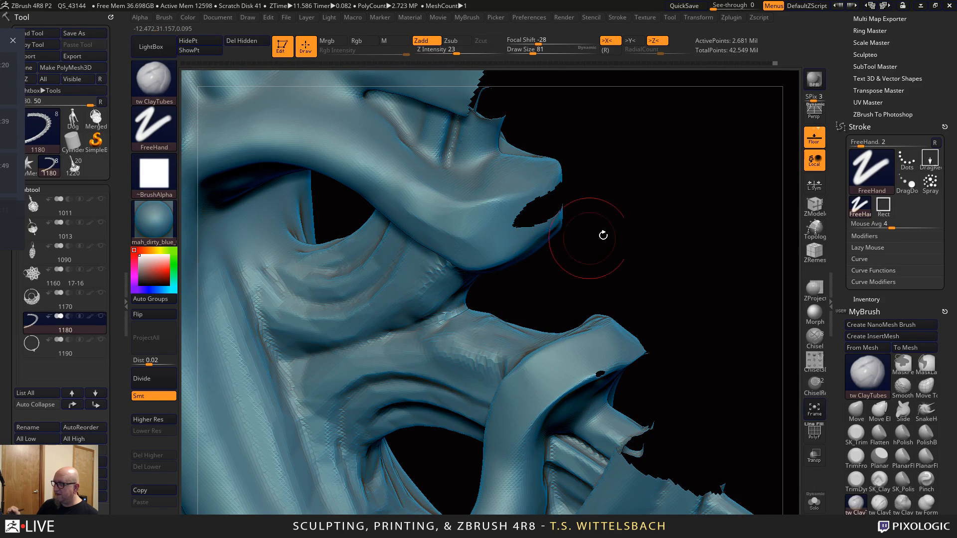
drag(603, 235, 628, 243)
mouse_move(469, 304)
shift+mouse_down()
mouse_move(455, 314)
mouse_move(469, 302)
shift+mouse_up()
Smooth the opposite side of the strap and thicken its edge toward the lower scroll end
drag(708, 214, 637, 218)
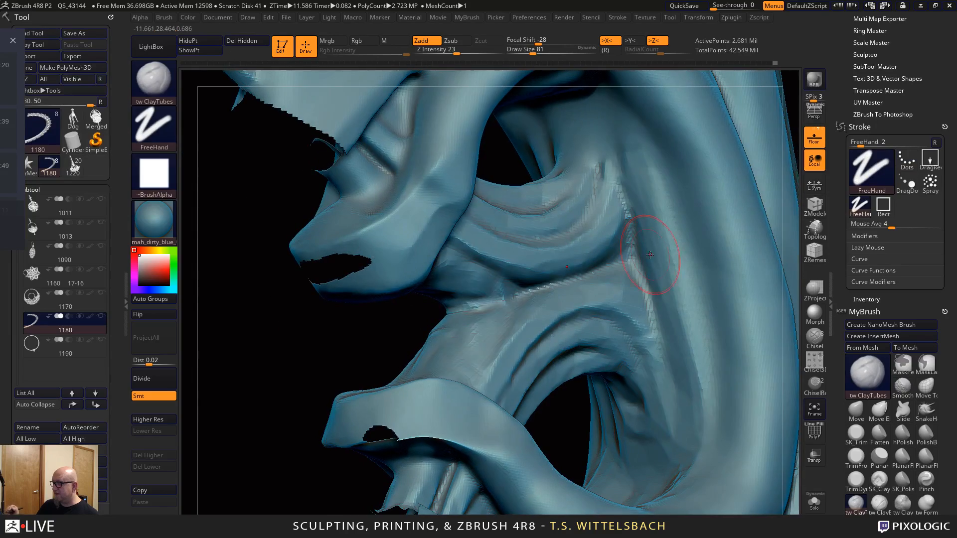
mouse_move(479, 319)
shift+mouse_down()
mouse_move(450, 331)
mouse_move(456, 324)
shift+mouse_up()
drag(368, 348, 418, 314)
drag(643, 162, 724, 190)
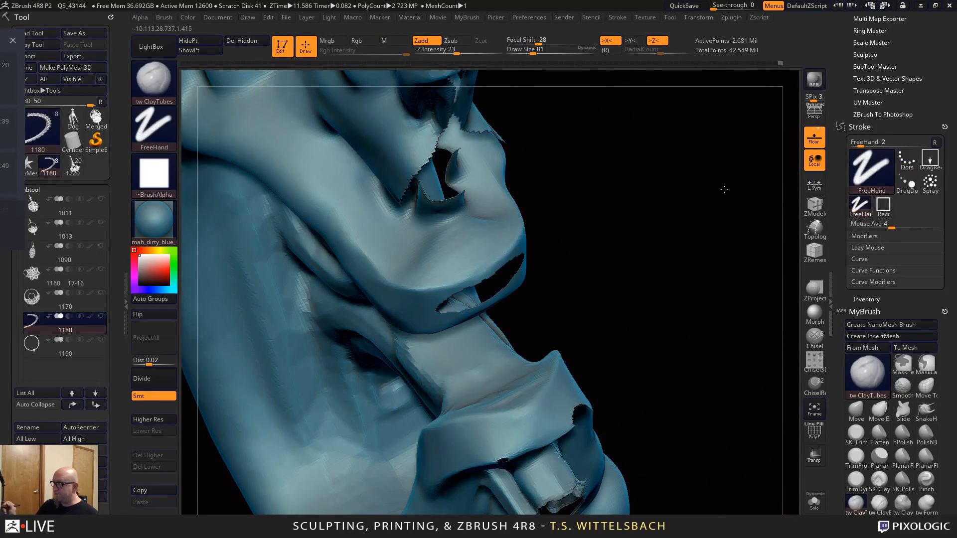
Join the strap's upper arm to the underside of the upper scroll end with tw ClayTubes
drag(612, 287, 419, 320)
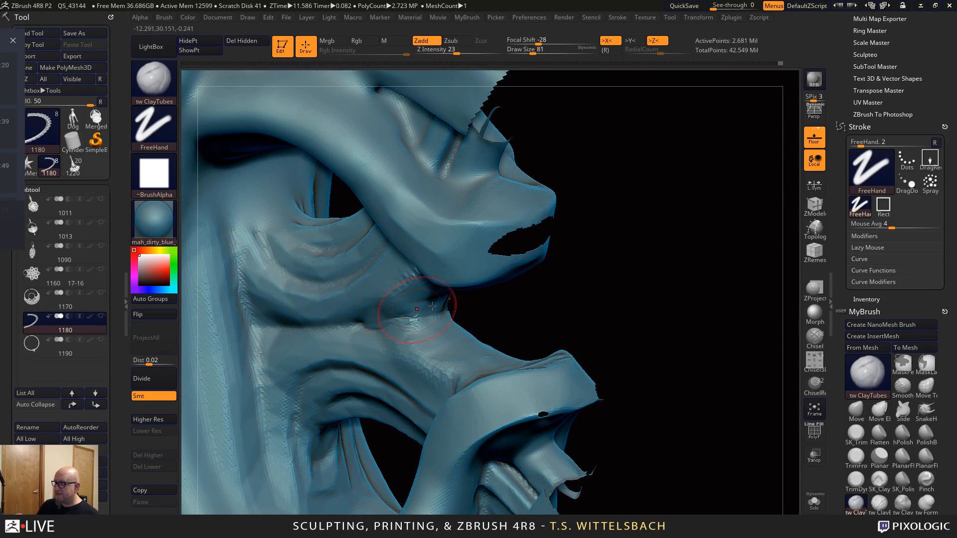
mouse_move(584, 308)
mouse_down()
mouse_move(587, 268)
mouse_move(435, 310)
mouse_up()
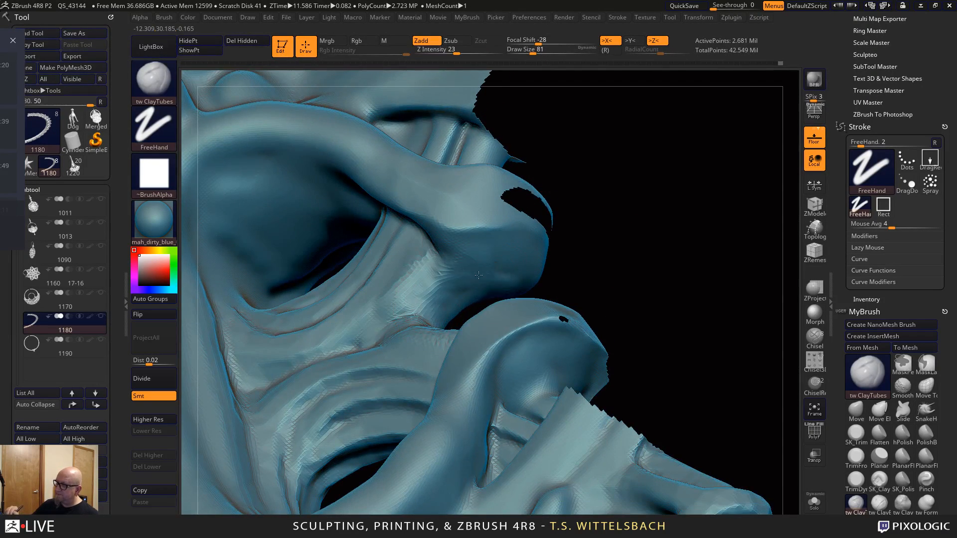
drag(623, 209, 435, 316)
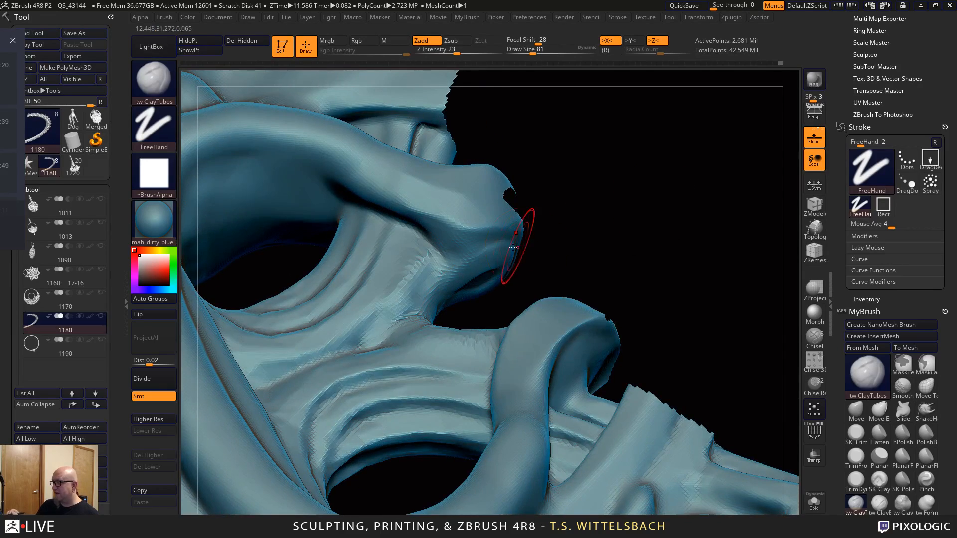
mouse_move(597, 231)
mouse_down()
mouse_move(534, 267)
mouse_move(630, 316)
mouse_move(543, 348)
mouse_up()
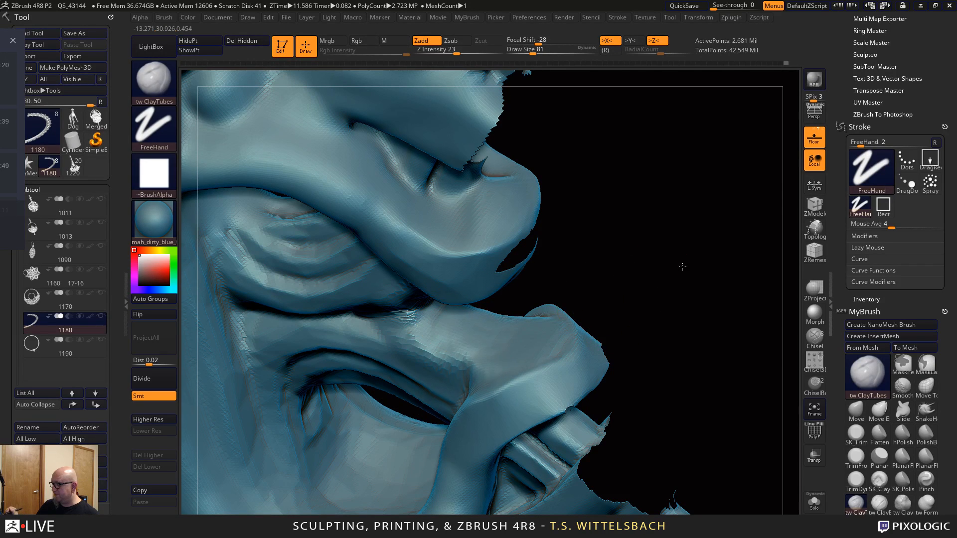
Shape a curved notch in the strap between the two scroll ends and smooth its rim
drag(683, 267, 474, 312)
key(shift)
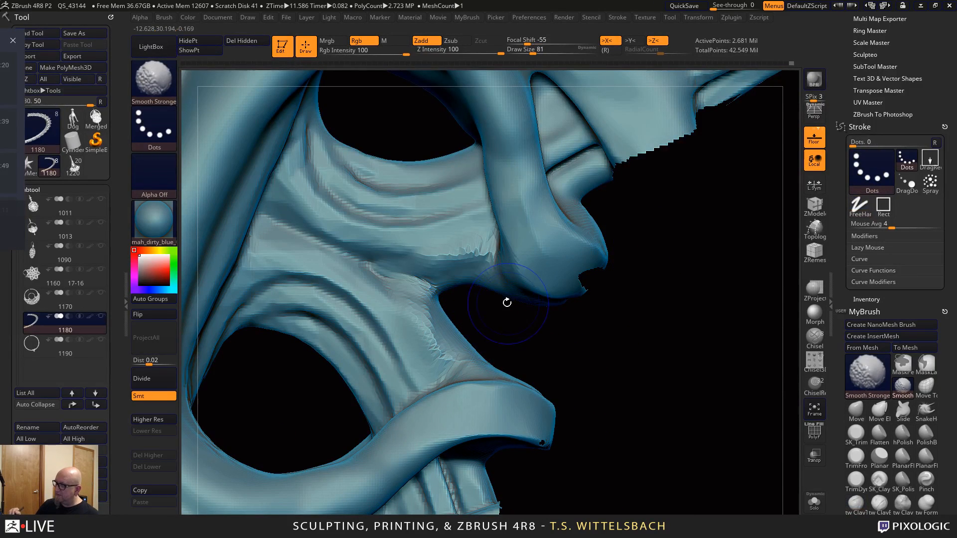
drag(528, 338, 444, 295)
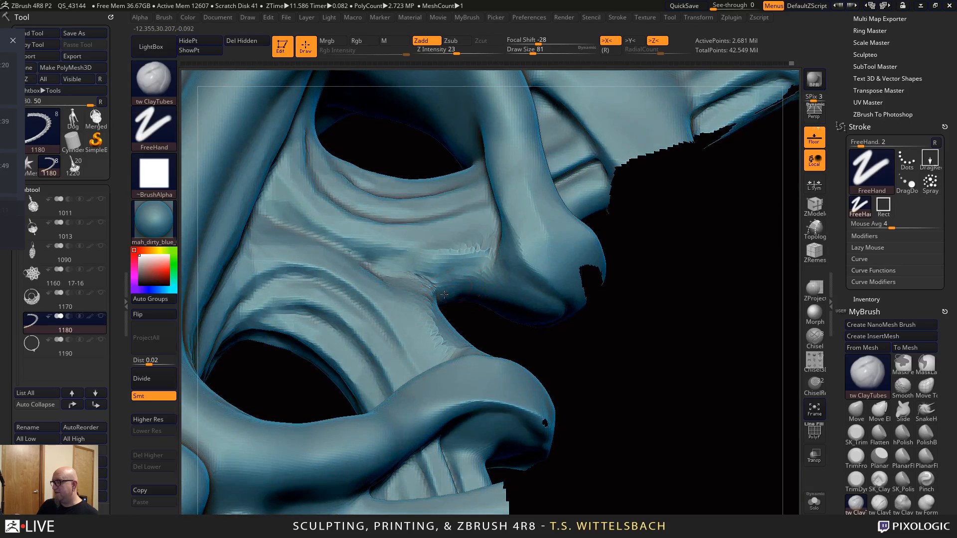
mouse_move(642, 343)
mouse_down()
mouse_move(630, 368)
mouse_move(496, 317)
mouse_up()
key(shift)
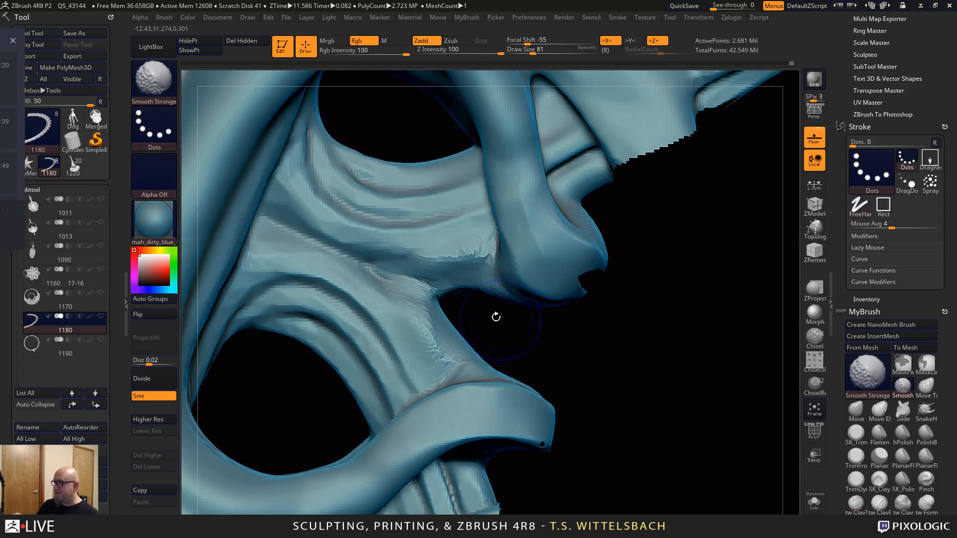
mouse_move(618, 342)
mouse_down()
mouse_move(603, 366)
mouse_move(471, 342)
mouse_up()
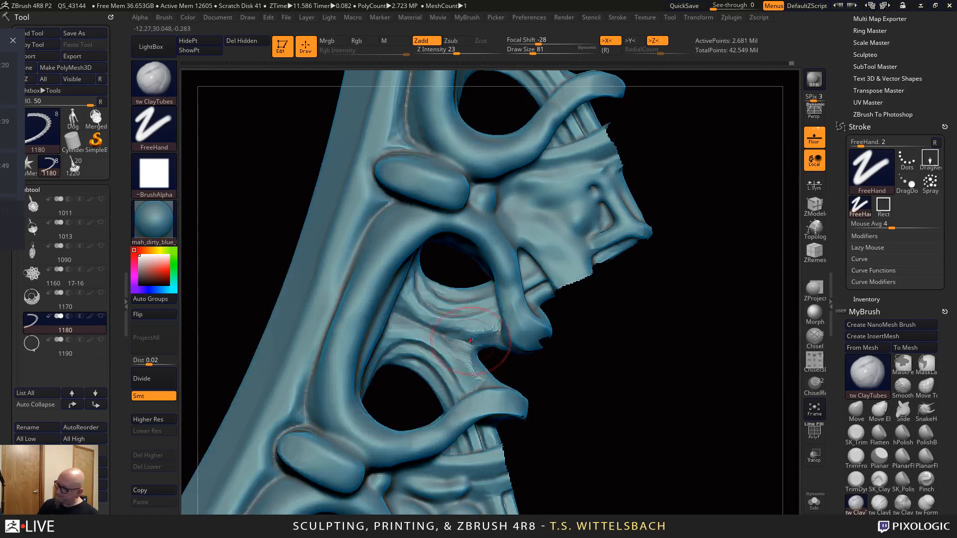
Extend the strap beneath the scroll end in a further repeat along the crown band and smooth the join
alt+drag(665, 376, 610, 252)
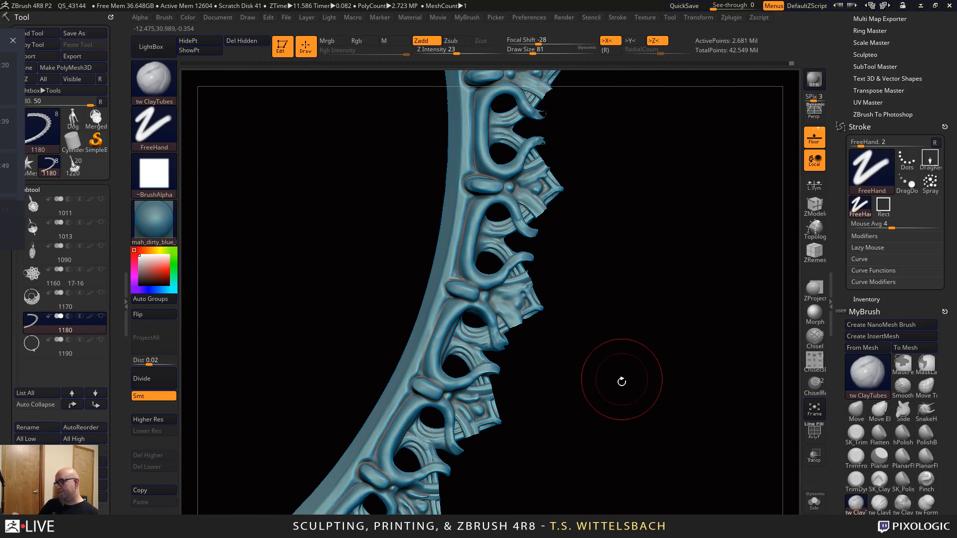
alt+drag(622, 382, 636, 395)
mouse_move(689, 289)
alt+mouse_down()
mouse_move(658, 317)
mouse_move(622, 408)
mouse_move(662, 320)
mouse_move(682, 406)
mouse_move(665, 361)
mouse_move(539, 406)
alt+mouse_up()
drag(694, 361, 680, 406)
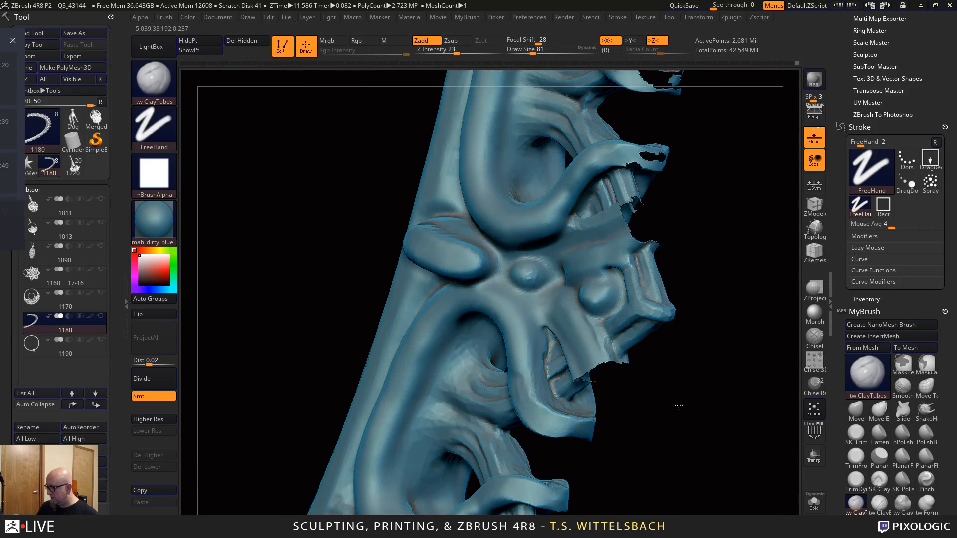
drag(500, 428, 509, 441)
key(shift)
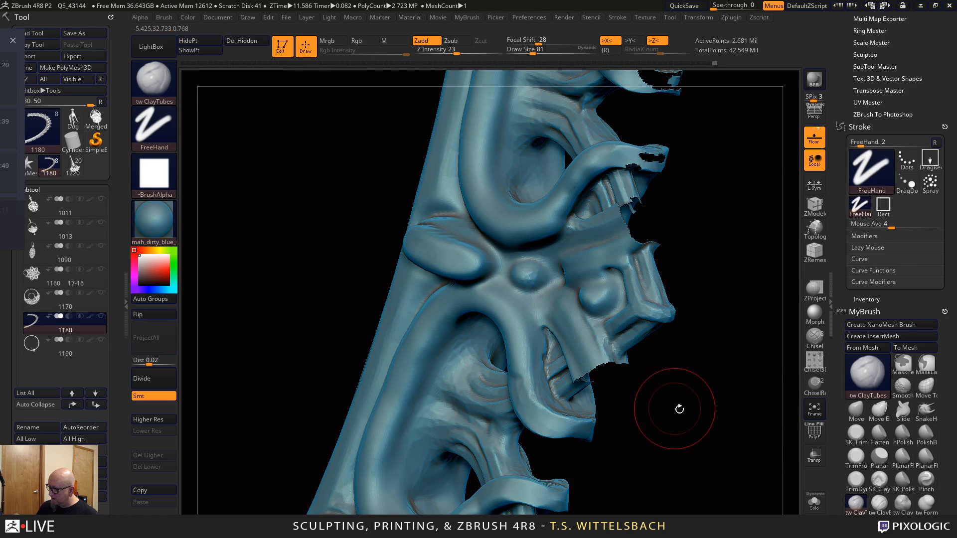
Fill out the curled scroll end in this repeat with tw ClayTubes and smooth its inner face
drag(678, 406, 591, 371)
mouse_move(699, 379)
mouse_down()
mouse_move(689, 369)
mouse_move(705, 357)
mouse_up()
drag(661, 410, 609, 383)
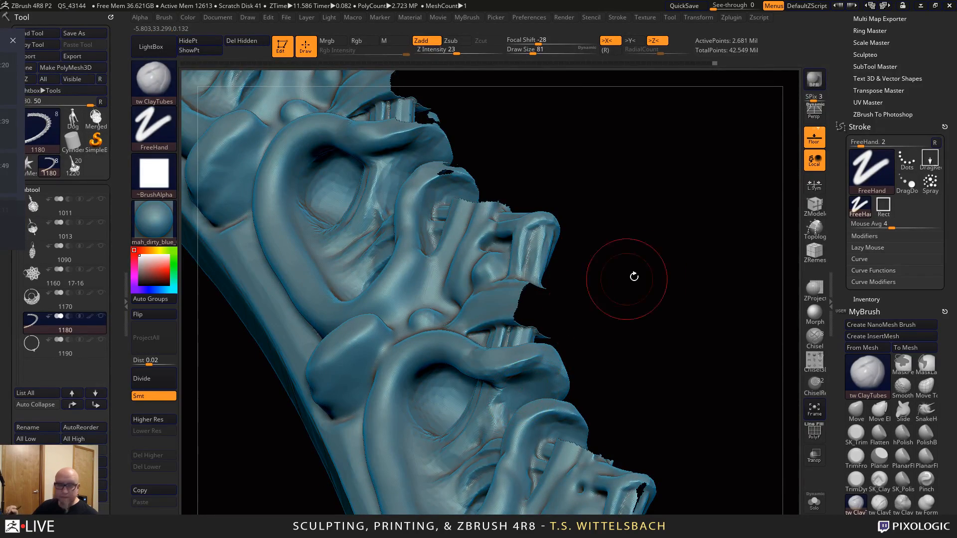
mouse_move(633, 274)
mouse_down()
mouse_move(675, 371)
mouse_move(666, 288)
mouse_move(660, 321)
mouse_move(643, 319)
mouse_up()
mouse_move(496, 309)
shift+mouse_down()
mouse_move(524, 296)
mouse_move(505, 298)
mouse_move(514, 306)
mouse_move(504, 294)
mouse_move(494, 320)
shift+mouse_up()
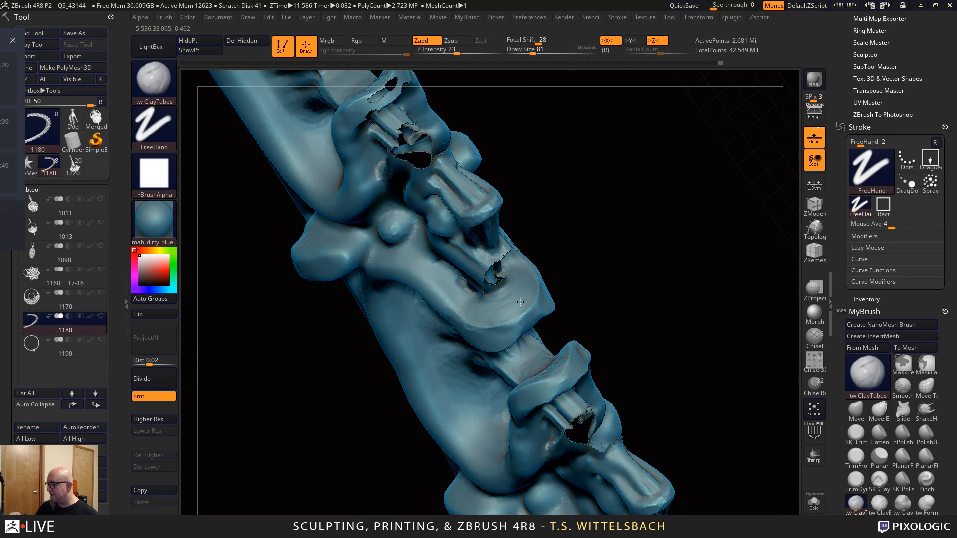
Build the strap's arms up to both facing scroll ends with tw ClayTubes, leaving a curved notch between them
mouse_move(588, 257)
mouse_down()
mouse_move(637, 229)
mouse_move(643, 158)
mouse_up()
drag(511, 349, 480, 399)
drag(590, 255, 636, 302)
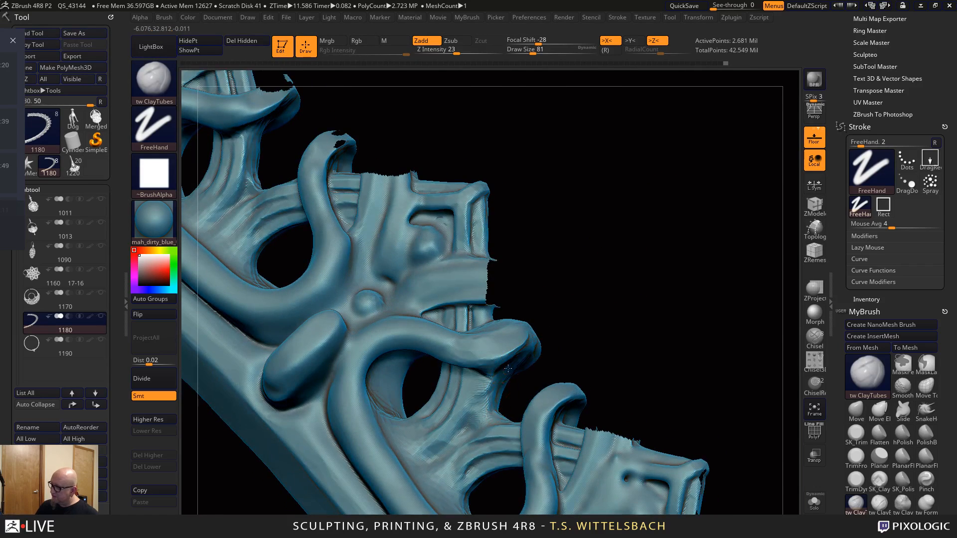
mouse_move(548, 359)
mouse_down()
mouse_move(663, 316)
mouse_move(609, 295)
mouse_move(623, 315)
mouse_up()
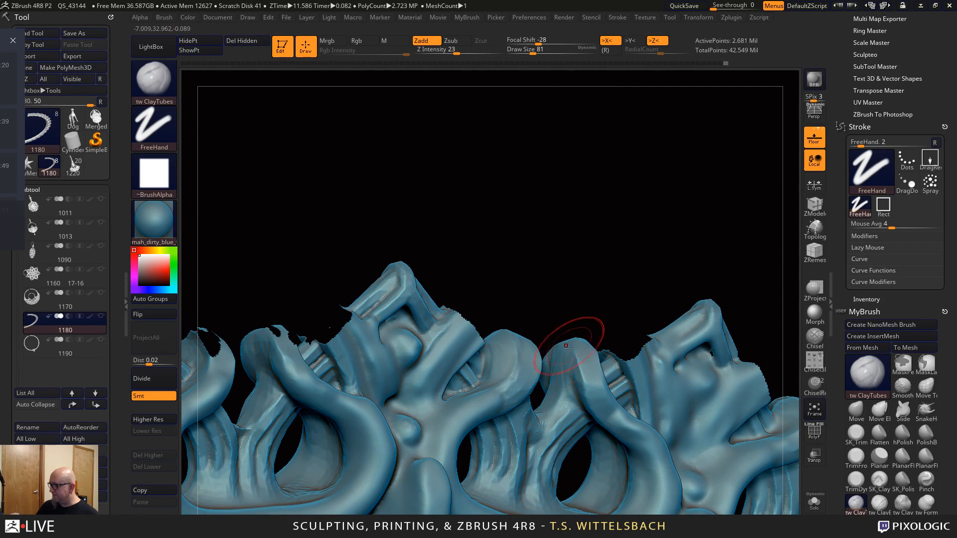
drag(637, 265, 544, 409)
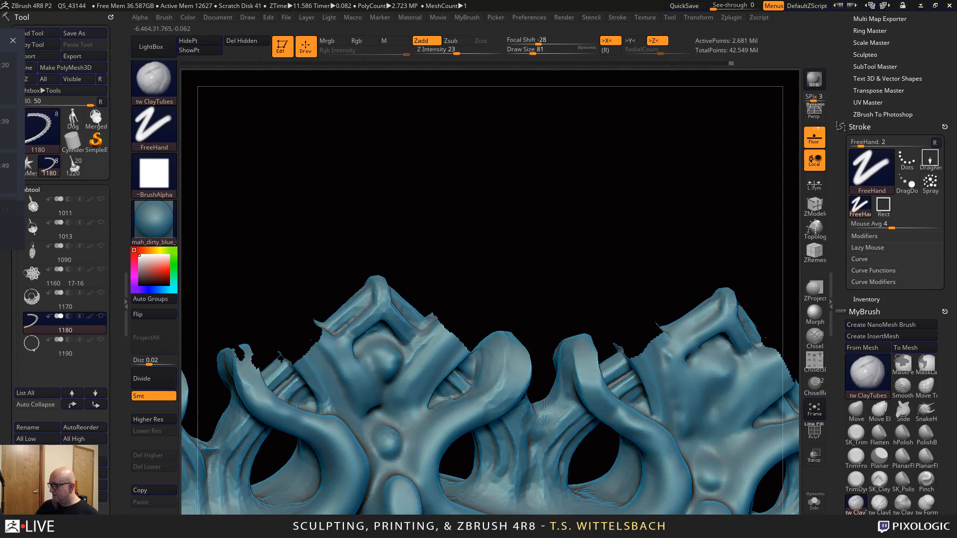
mouse_move(596, 299)
mouse_down()
mouse_move(646, 222)
mouse_move(623, 279)
mouse_up()
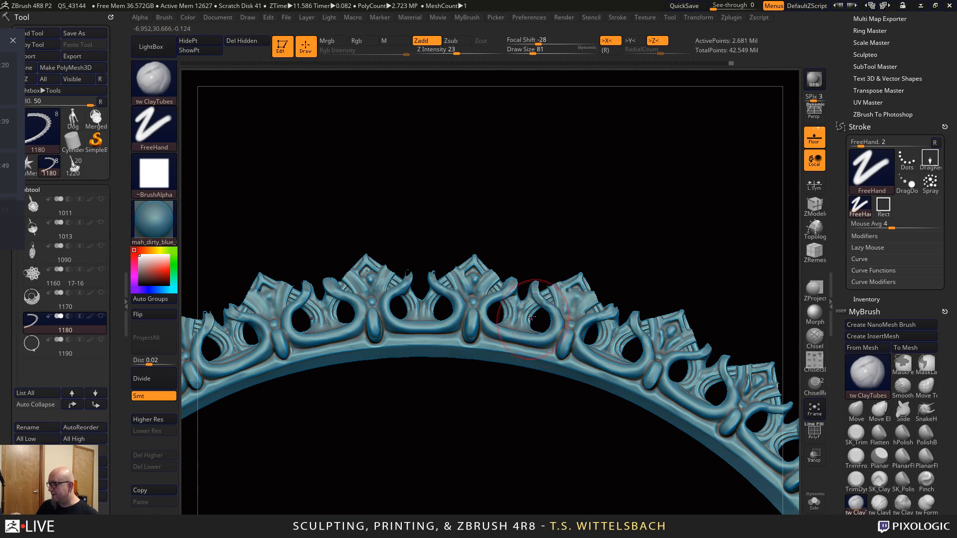
Build up the broken scroll ends and the strap arms behind them in the adjacent repeat with tw ClayTubes
alt+drag(545, 433, 577, 477)
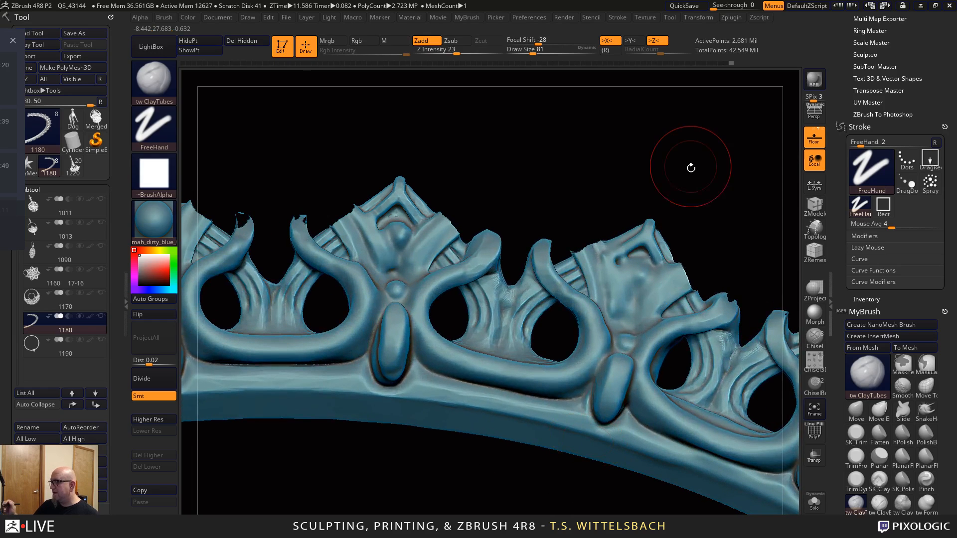
alt+drag(542, 281, 519, 298)
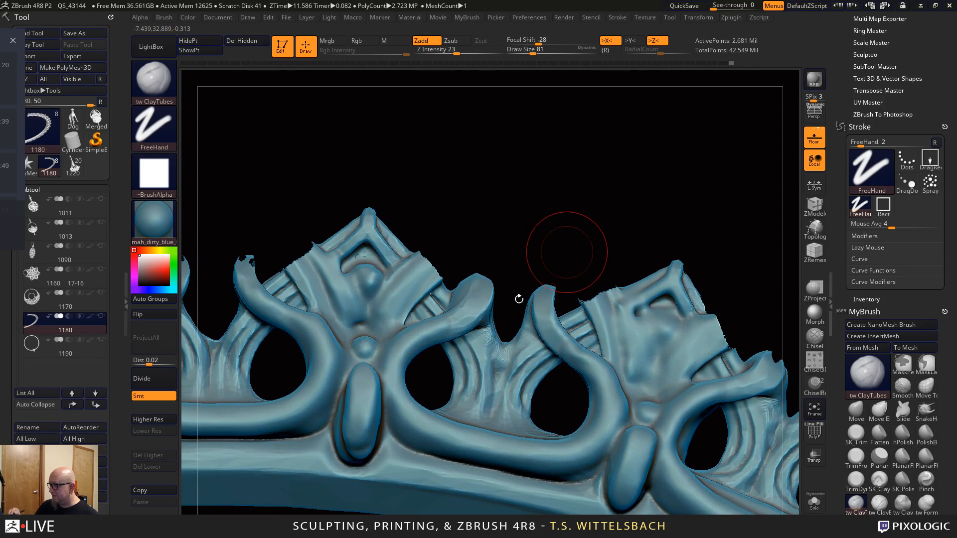
alt+drag(611, 225, 772, 234)
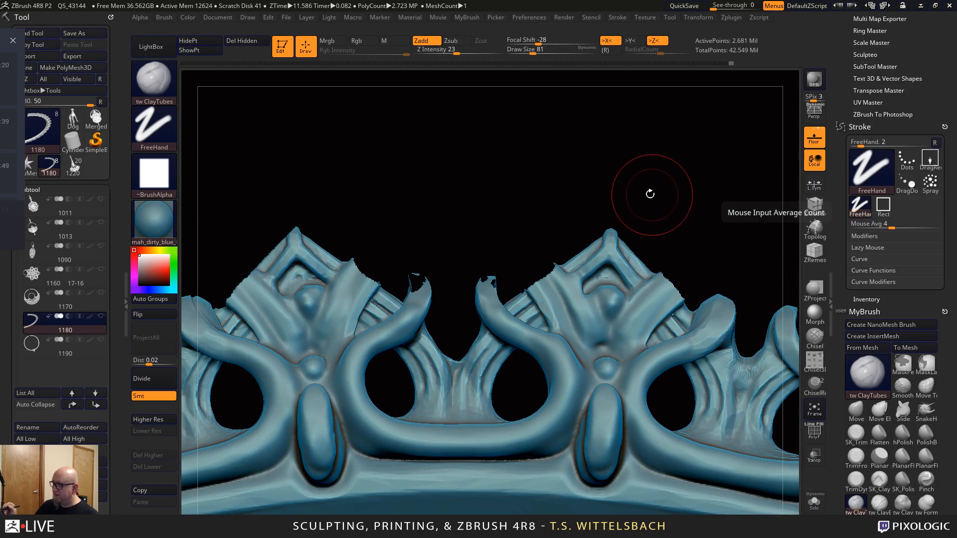
drag(647, 192, 537, 266)
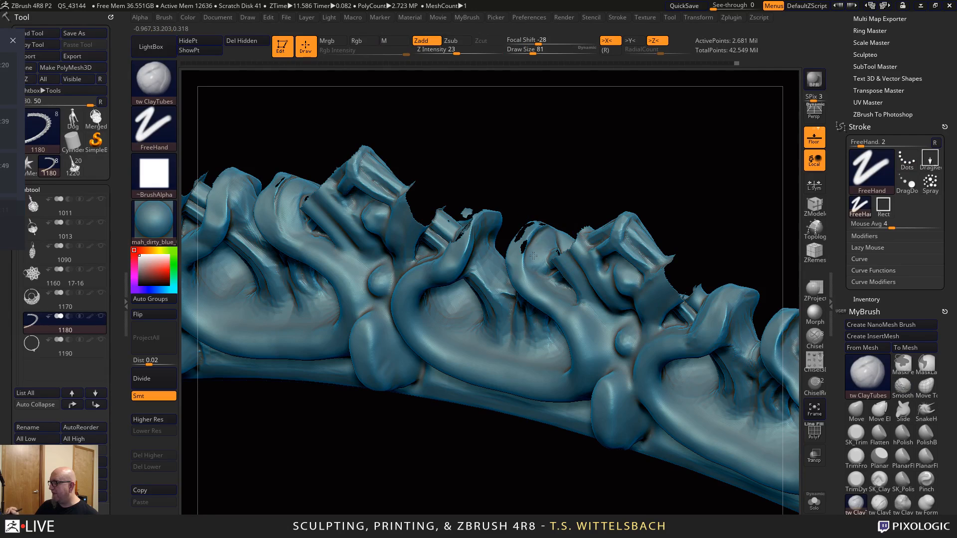
mouse_move(507, 472)
mouse_down()
mouse_move(513, 249)
mouse_move(552, 188)
mouse_move(501, 261)
mouse_up()
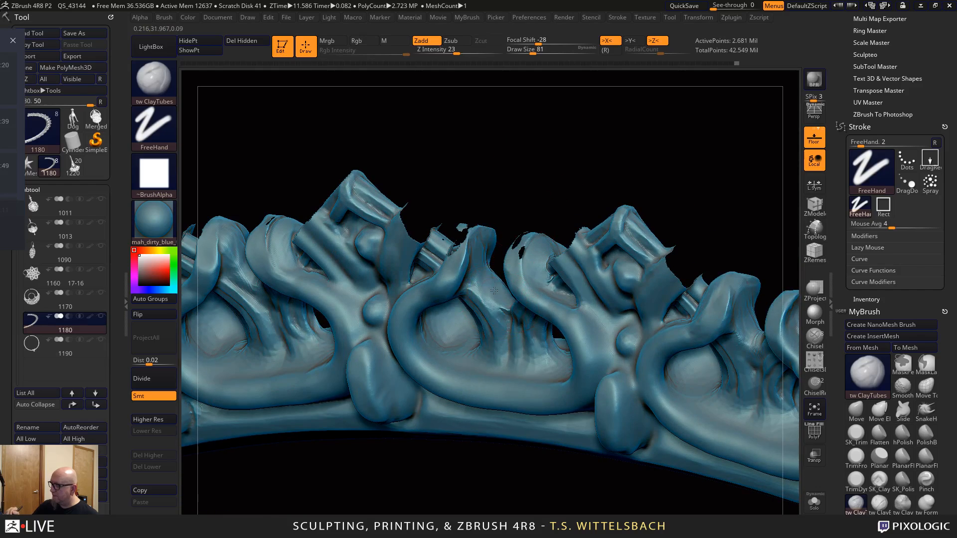
mouse_move(529, 190)
mouse_down()
mouse_move(556, 177)
mouse_move(483, 259)
mouse_up()
mouse_move(608, 206)
mouse_down()
mouse_move(636, 152)
mouse_move(554, 213)
mouse_up()
drag(577, 179, 552, 228)
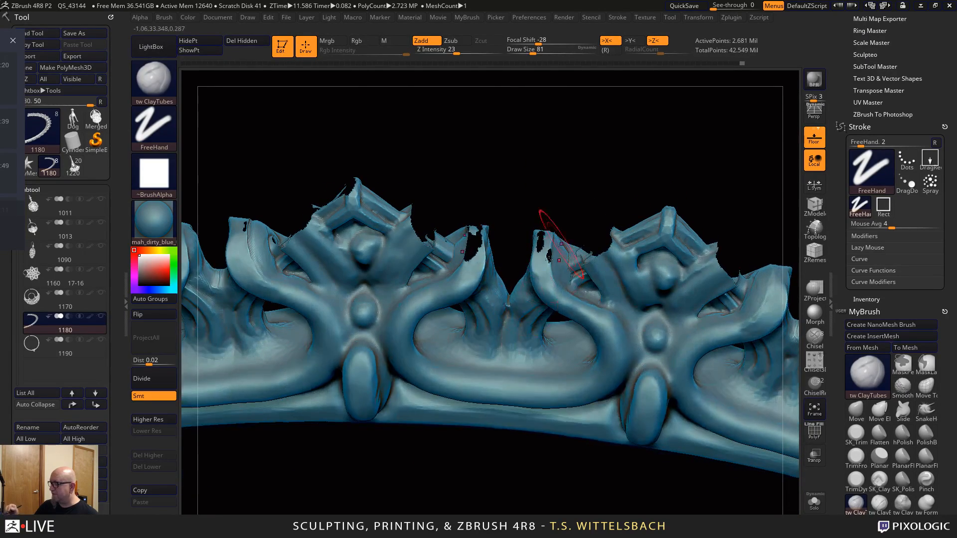
Fill and smooth the V-shaped notch of the webbing between the two curled scrolls with the tw ClayTubes brush
mouse_move(528, 262)
shift+mouse_down()
mouse_move(511, 289)
mouse_move(511, 341)
shift+mouse_up()
alt+drag(506, 436, 507, 494)
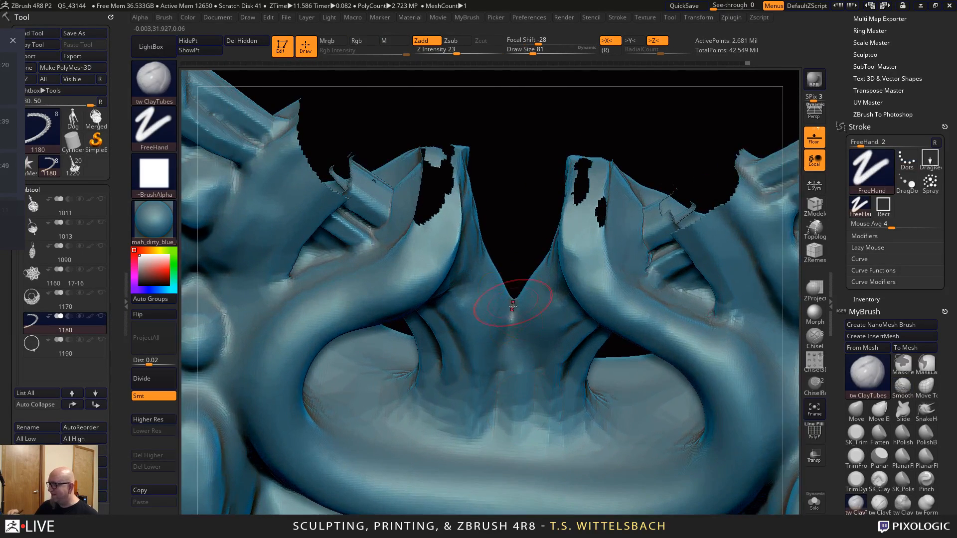
drag(513, 292, 521, 312)
drag(714, 129, 689, 125)
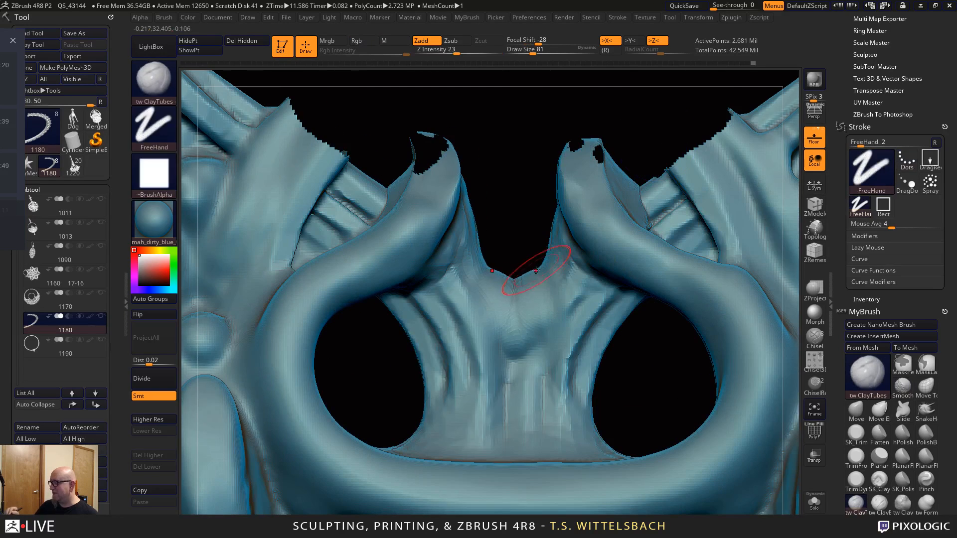
mouse_move(526, 279)
mouse_down()
mouse_move(548, 234)
mouse_move(524, 344)
mouse_move(561, 282)
mouse_up()
Sculpt folds running from the notch down both halves of the webbing between the scrolls, smoothing between strokes
drag(455, 290, 493, 432)
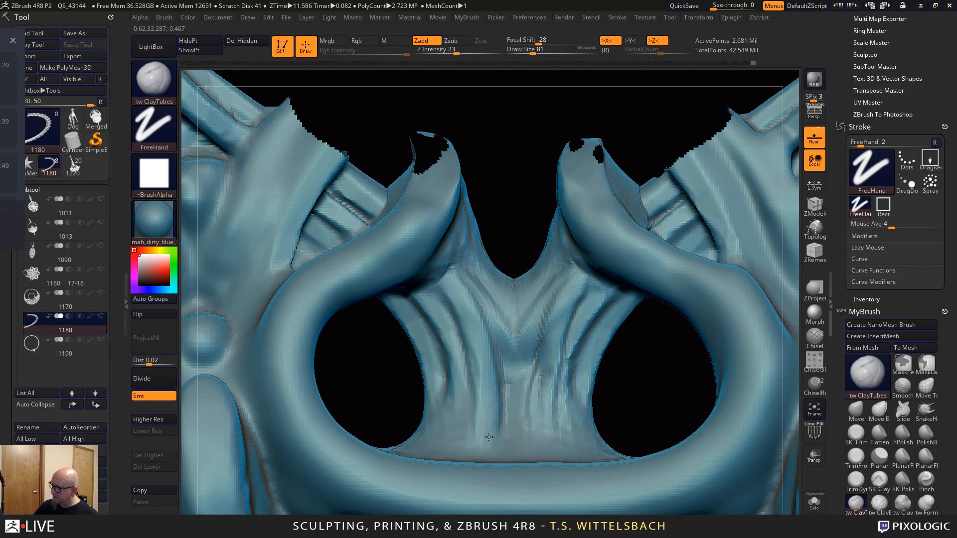
mouse_move(578, 294)
mouse_down()
mouse_move(536, 429)
mouse_move(551, 304)
mouse_move(581, 279)
mouse_up()
mouse_move(569, 284)
shift+mouse_down()
mouse_move(541, 329)
mouse_move(559, 425)
shift+mouse_up()
mouse_move(609, 288)
mouse_down()
mouse_move(564, 347)
mouse_move(553, 431)
mouse_up()
drag(582, 275, 520, 439)
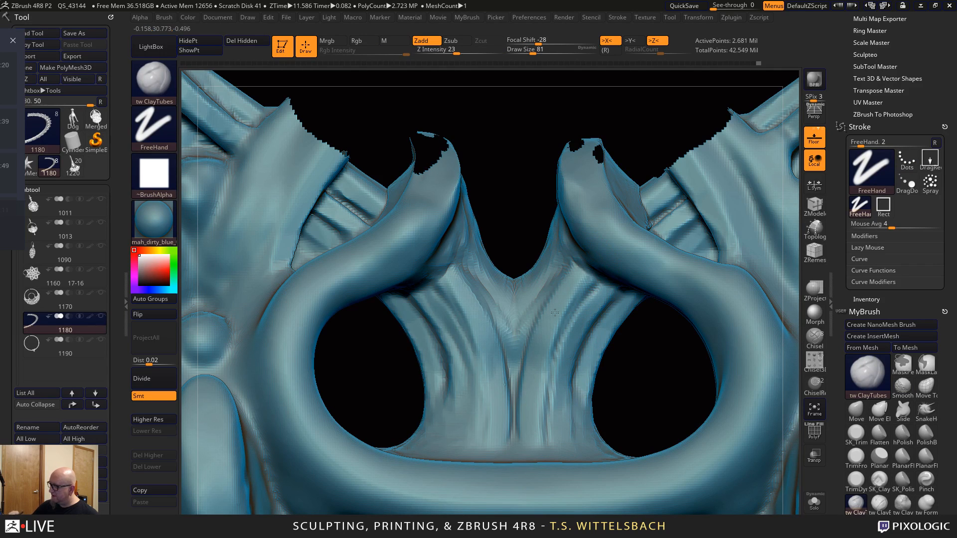
Build up the joins between the webbing's upper edge and the inner sides of the scrolls, and smooth them
right_drag(575, 188, 549, 192)
drag(551, 186, 549, 199)
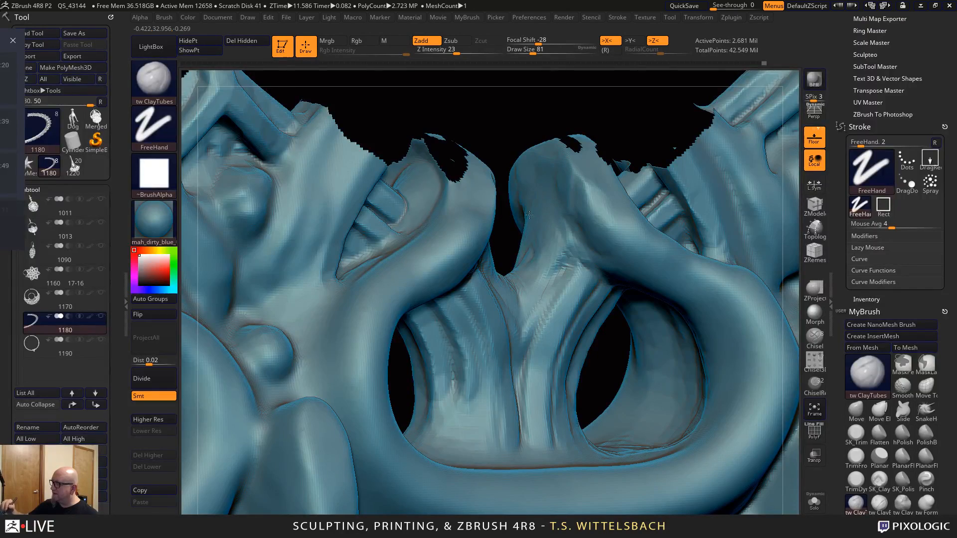
right_drag(526, 240, 506, 228)
drag(506, 227, 498, 255)
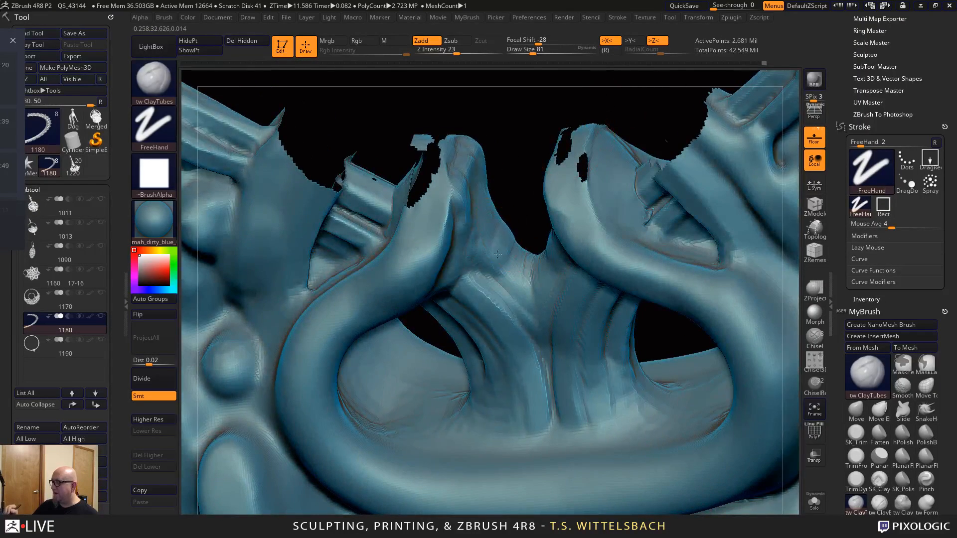
mouse_move(489, 205)
mouse_down()
mouse_move(467, 161)
mouse_move(469, 220)
mouse_move(498, 231)
mouse_move(521, 262)
mouse_up()
shift+drag(517, 180, 531, 159)
Add clay to the upper webbing and scroll edge in the neighbouring repeat of the ornament
mouse_move(625, 370)
alt+mouse_down()
mouse_move(647, 380)
mouse_move(579, 99)
alt+mouse_up()
mouse_move(589, 418)
alt+mouse_down()
mouse_move(649, 454)
mouse_move(643, 464)
alt+mouse_up()
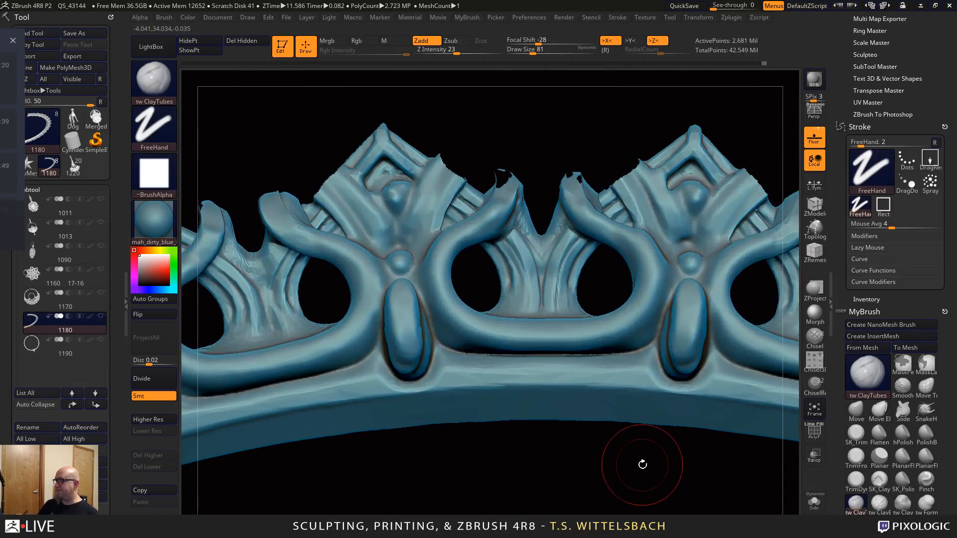
mouse_move(533, 475)
alt+mouse_down()
mouse_move(760, 477)
mouse_move(736, 484)
alt+mouse_up()
drag(633, 487, 608, 499)
mouse_move(489, 234)
mouse_down()
mouse_move(495, 264)
mouse_move(486, 253)
mouse_up()
mouse_move(558, 513)
shift+mouse_down()
mouse_move(579, 457)
mouse_move(653, 464)
shift+mouse_up()
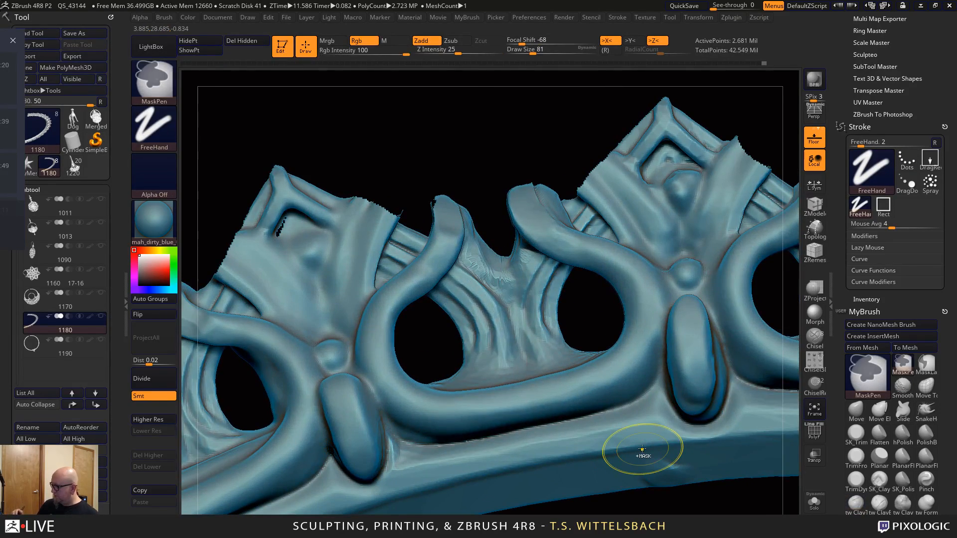
mouse_move(694, 513)
mouse_down()
mouse_move(738, 513)
mouse_move(702, 508)
mouse_up()
drag(548, 226, 545, 231)
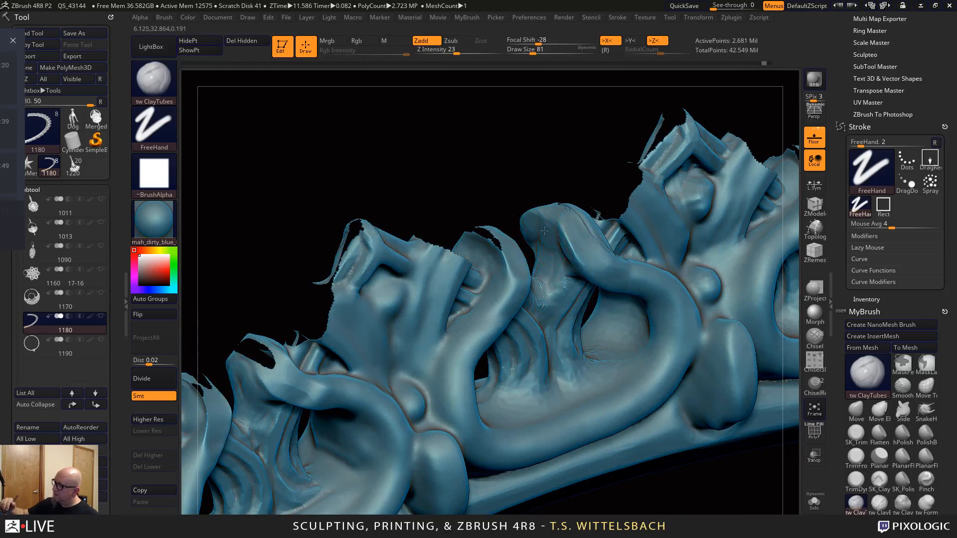
drag(557, 276, 559, 286)
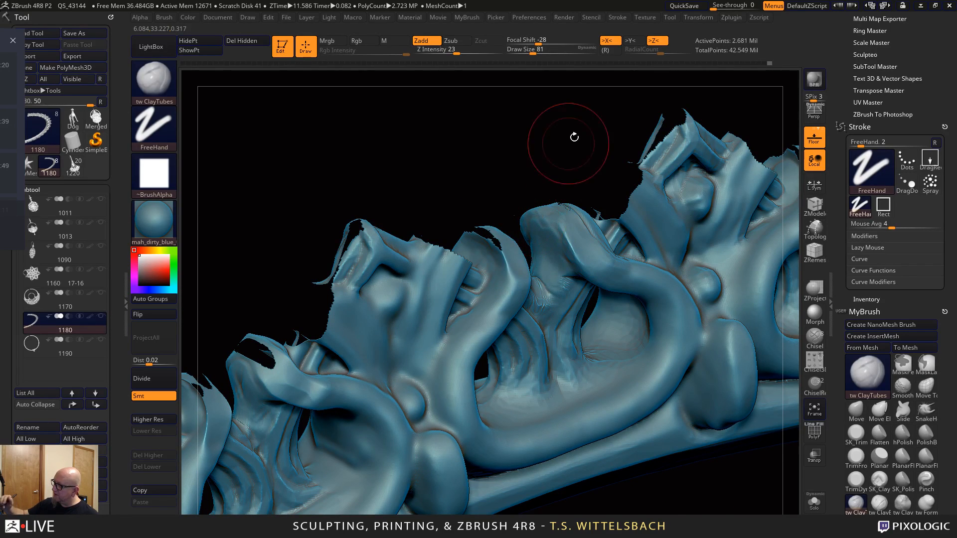
Smooth the neighbouring webbing and lay more clay strokes along its folds from several angles
drag(573, 136, 540, 145)
mouse_move(532, 288)
shift+mouse_down()
mouse_move(558, 294)
mouse_move(545, 266)
mouse_move(546, 293)
shift+mouse_up()
drag(598, 143, 616, 139)
drag(556, 264, 556, 292)
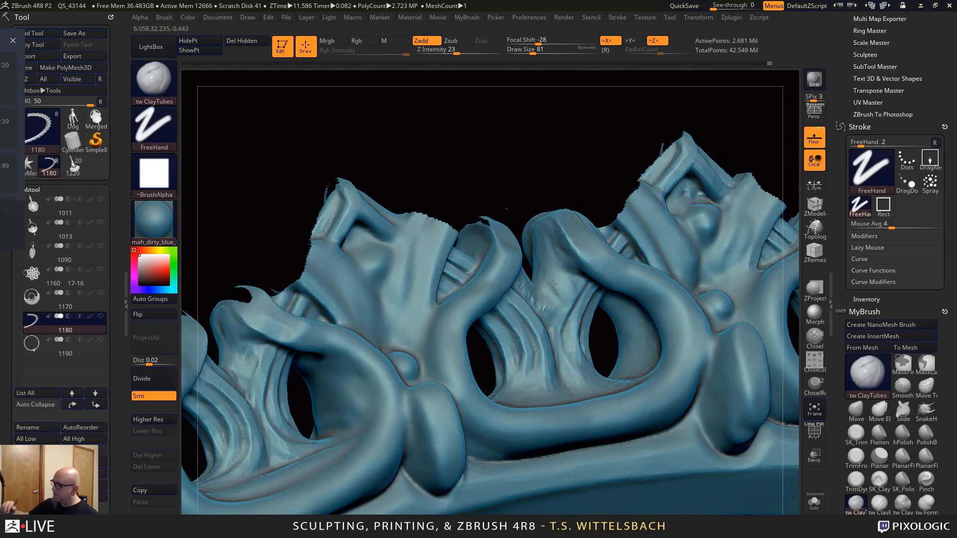
drag(588, 158, 560, 165)
mouse_move(517, 238)
mouse_down()
mouse_move(518, 274)
mouse_move(544, 308)
mouse_up()
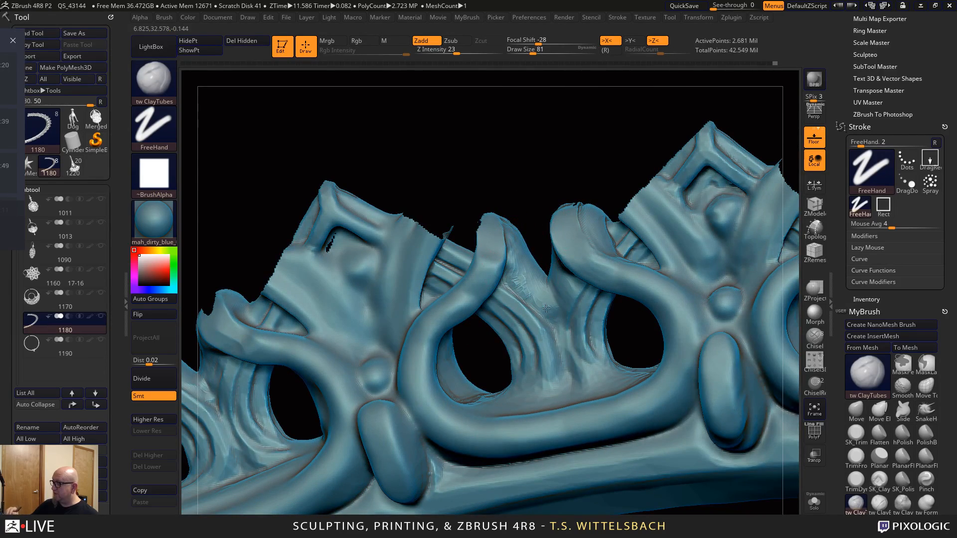
Unhide the hidden parts of the necklace mesh
drag(624, 148, 624, 376)
alt+drag(619, 446, 543, 351)
mouse_move(686, 393)
alt+mouse_down()
mouse_move(667, 461)
mouse_move(640, 395)
mouse_move(534, 452)
mouse_move(672, 507)
mouse_move(712, 506)
mouse_move(631, 494)
alt+mouse_up()
key(ctrl+shift)
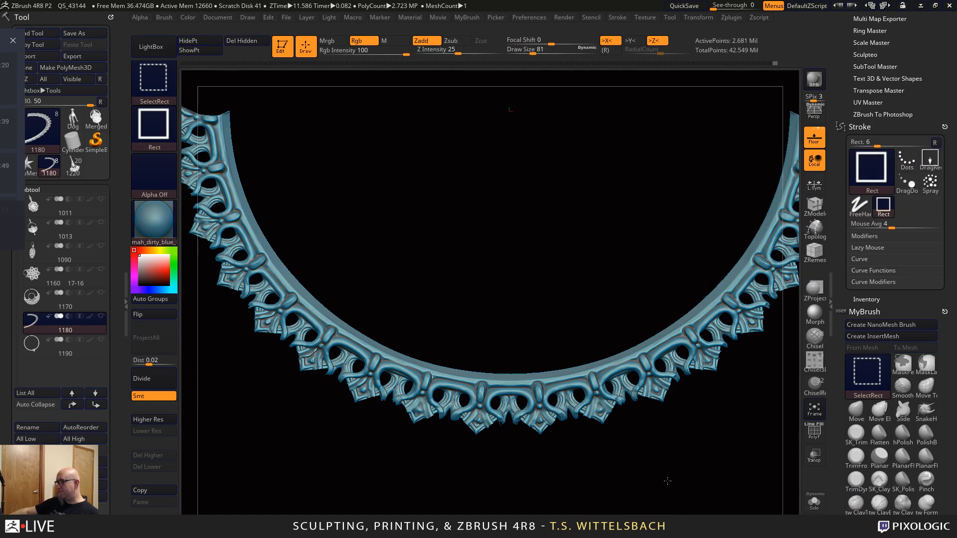
ctrl+shift+click(667, 481)
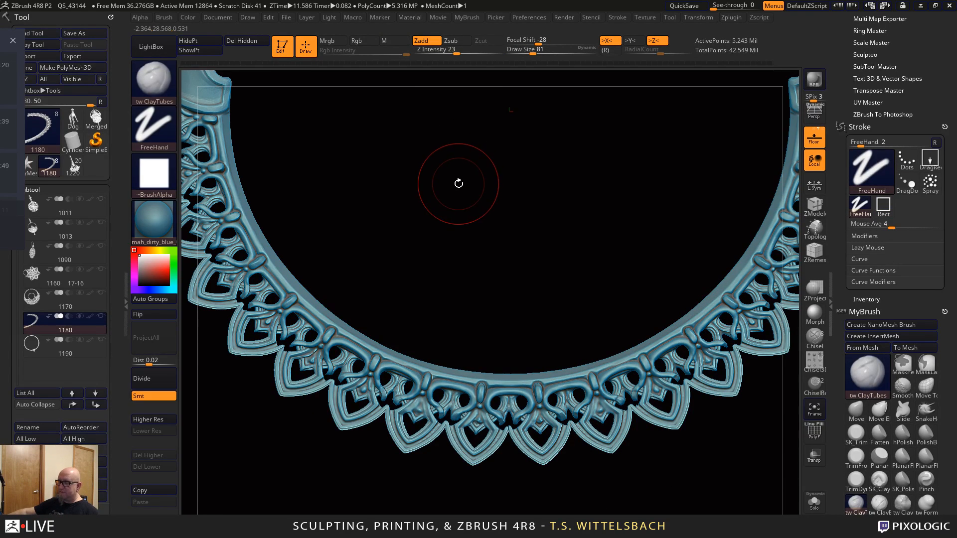
Frame the whole necklace and remesh it with DynaMesh
key(f)
alt+drag(493, 197, 493, 202)
alt+drag(700, 393, 706, 415)
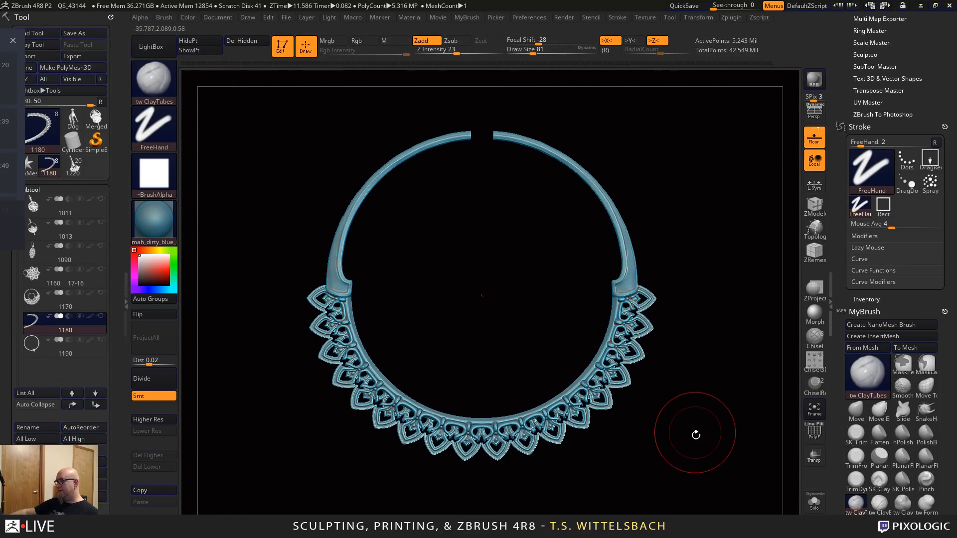
key(ctrl)
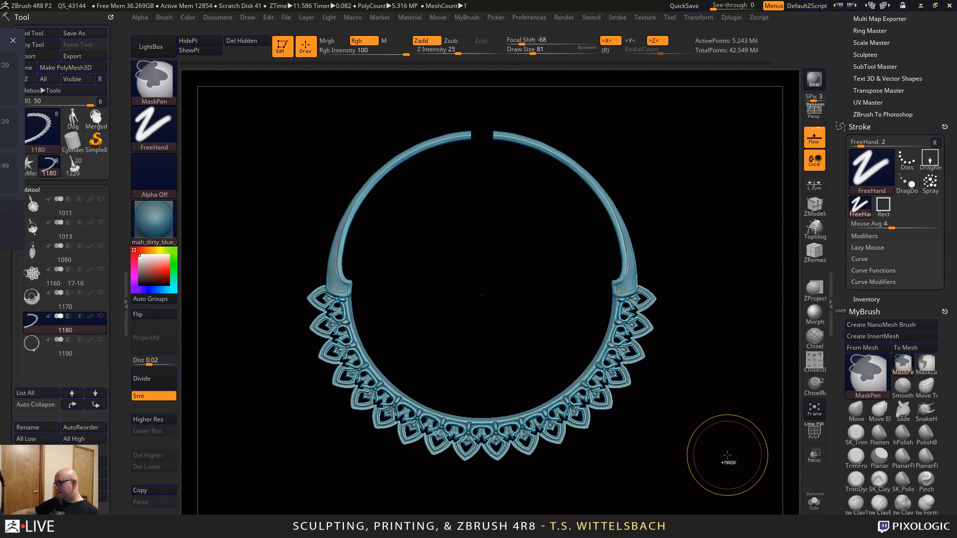
ctrl+click(659, 485)
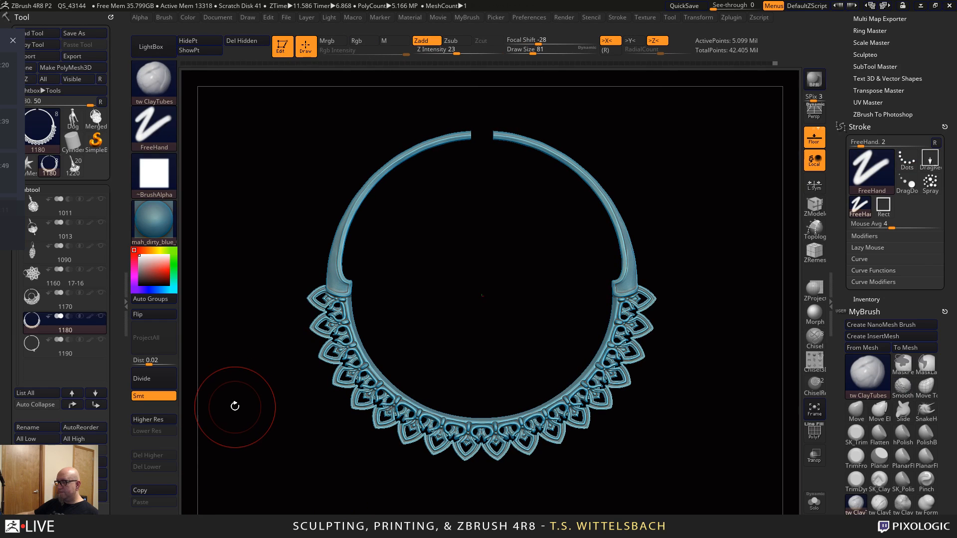
Set the brush draw size to 26 for detailing the scrollwork between the pointed pendants
alt+drag(686, 395, 747, 476)
alt+drag(709, 465, 674, 475)
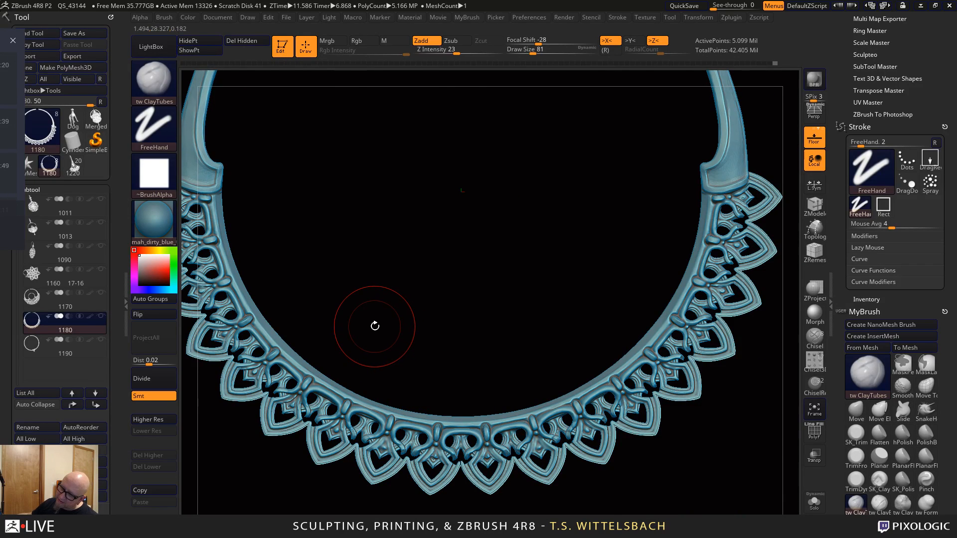
alt+drag(372, 295, 413, 350)
alt+drag(441, 262, 494, 234)
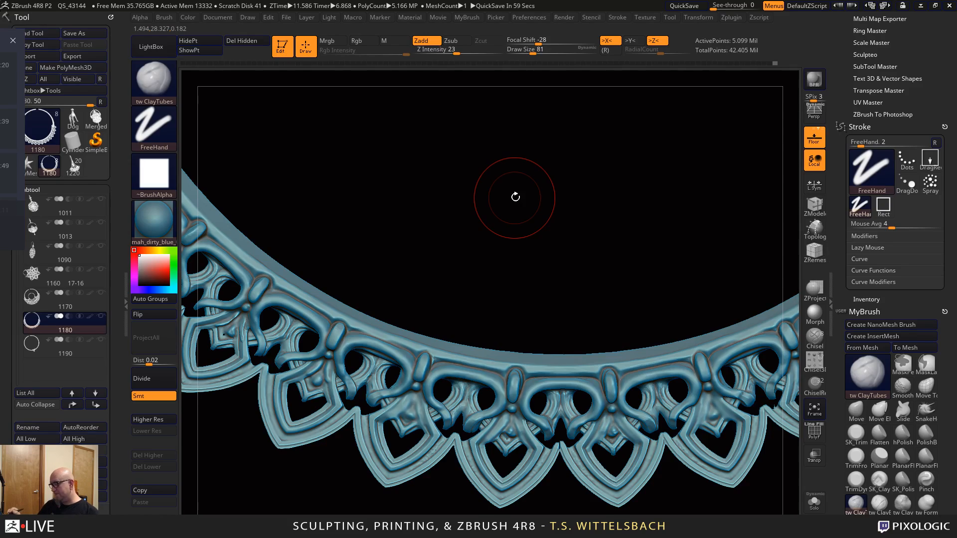
drag(516, 197, 629, 394)
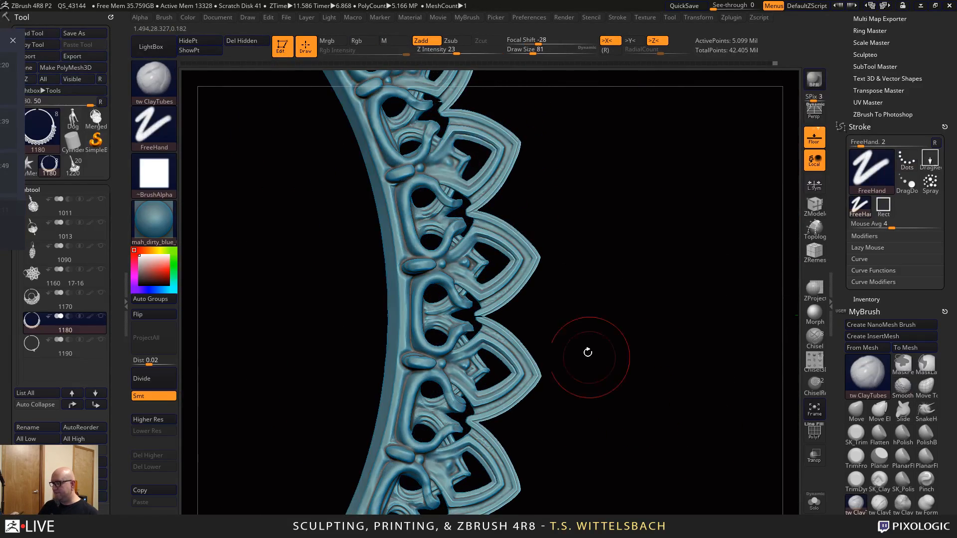
alt+drag(588, 352, 515, 236)
mouse_move(661, 205)
alt+mouse_down()
mouse_move(705, 267)
mouse_move(720, 267)
mouse_move(669, 269)
alt+mouse_up()
key(space)
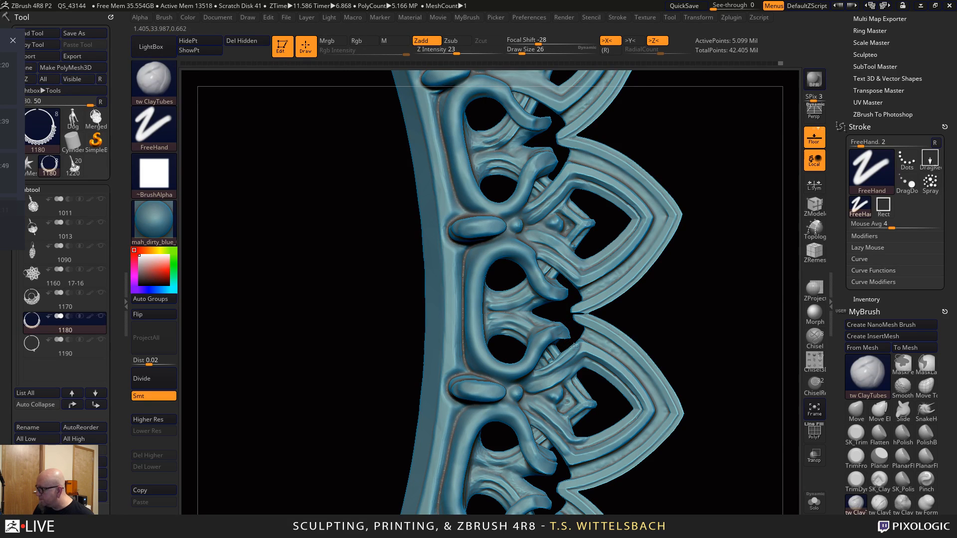
mouse_move(662, 319)
ctrl+right_down()
mouse_move(696, 282)
mouse_move(620, 317)
ctrl+right_up()
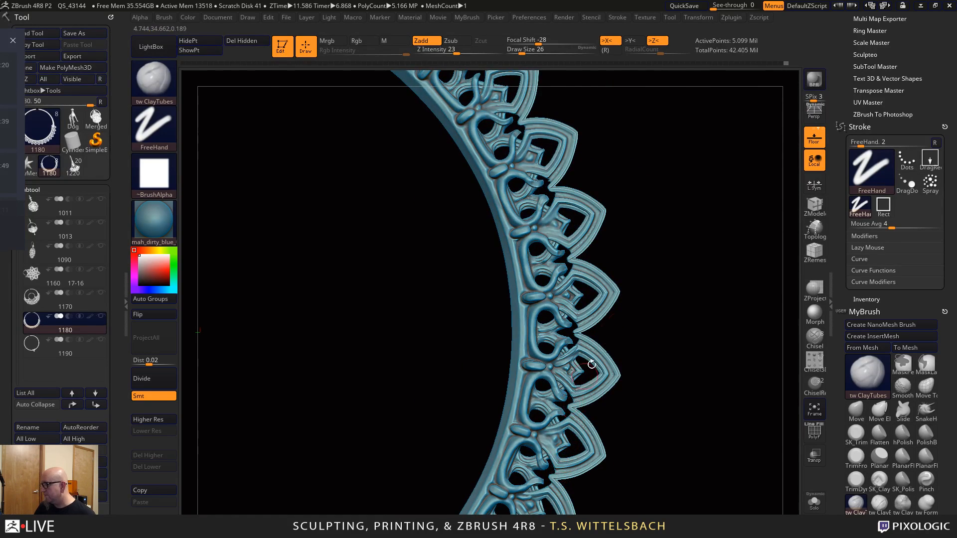
ctrl+right_drag(592, 364, 691, 301)
mouse_move(694, 179)
alt+right_down()
mouse_move(702, 309)
mouse_move(654, 185)
alt+right_up()
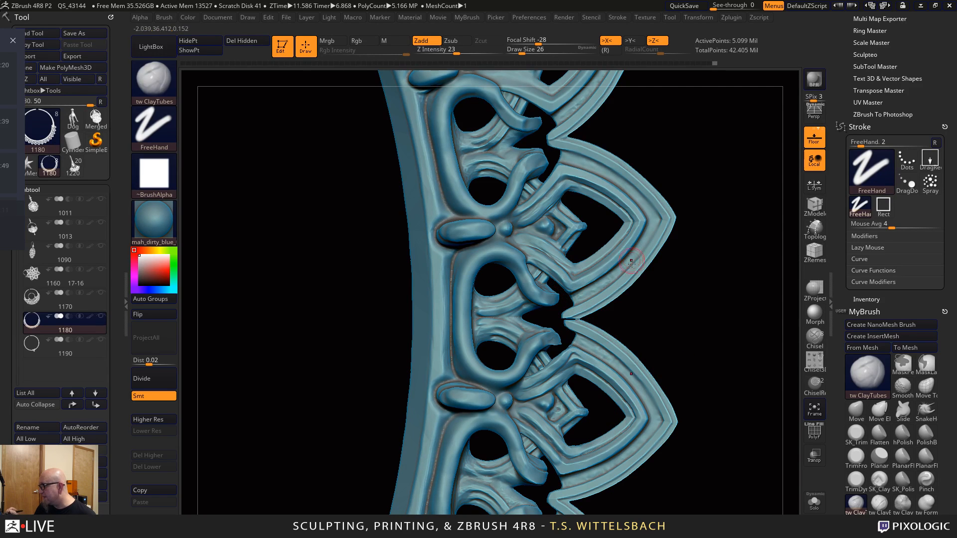
drag(729, 353, 639, 355)
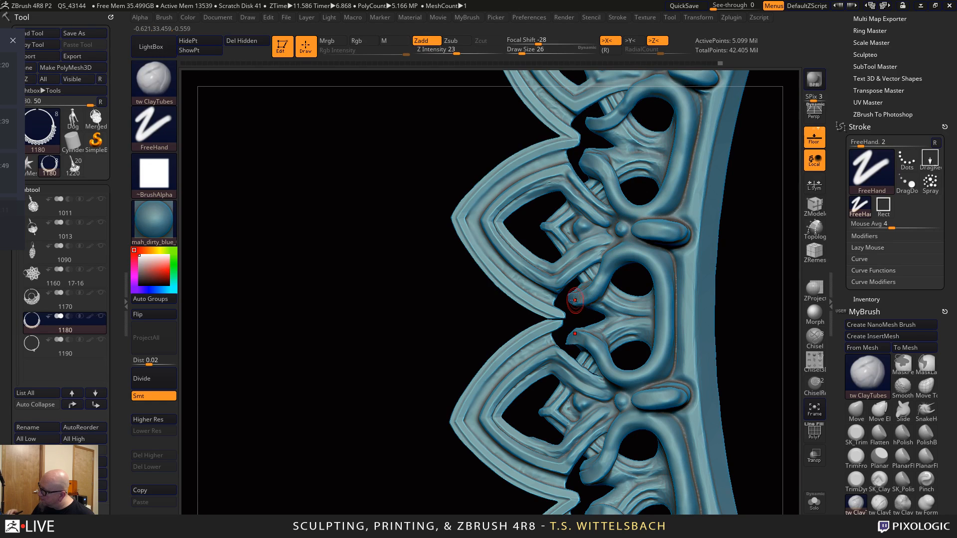
Try a ClayTubes stroke along the scroll loop beside the band, and undo it
mouse_move(610, 262)
mouse_down()
mouse_move(629, 251)
mouse_move(650, 259)
mouse_move(665, 287)
mouse_move(654, 365)
mouse_up()
key(ctrl)
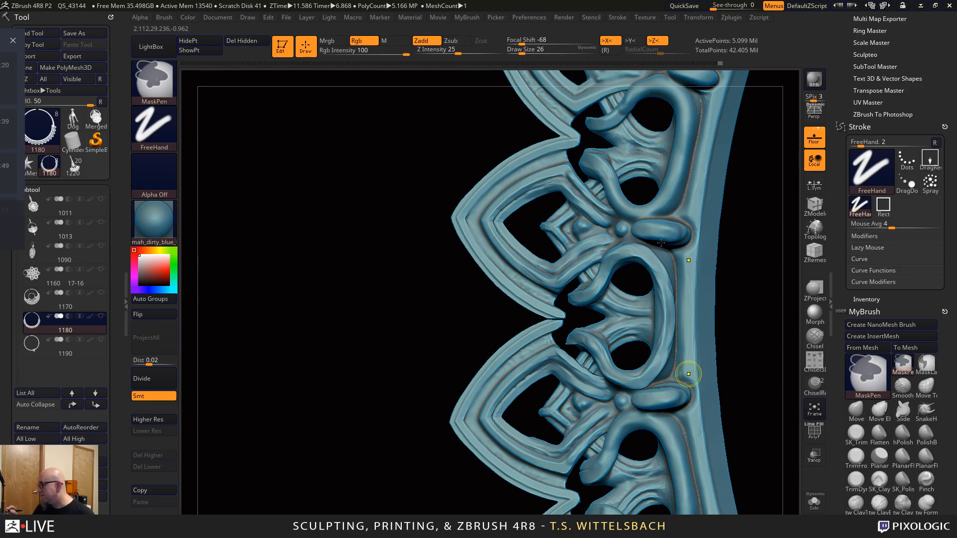
key(ctrl+z)
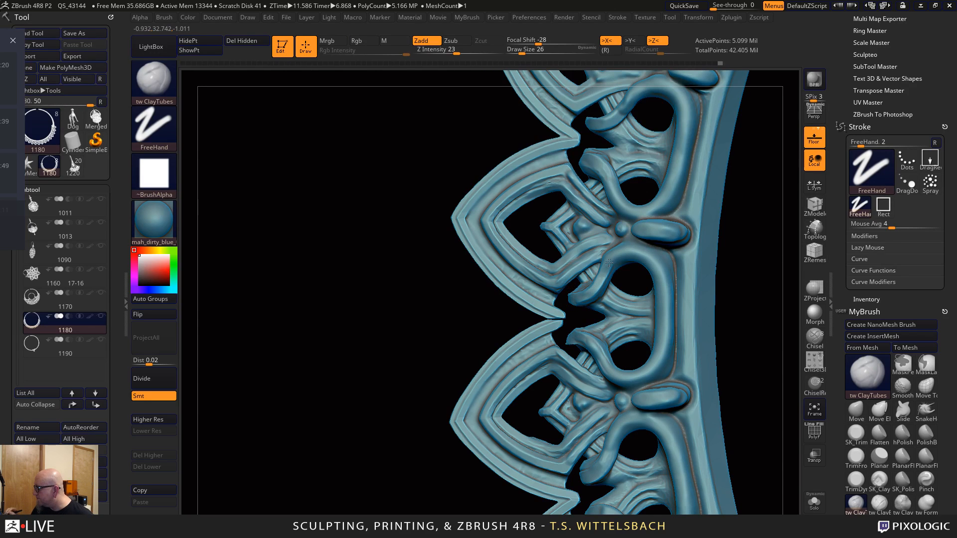
Build up the scroll loop beside the band and the adjoining oval beads with small ClayTubes strokes
drag(659, 271, 653, 367)
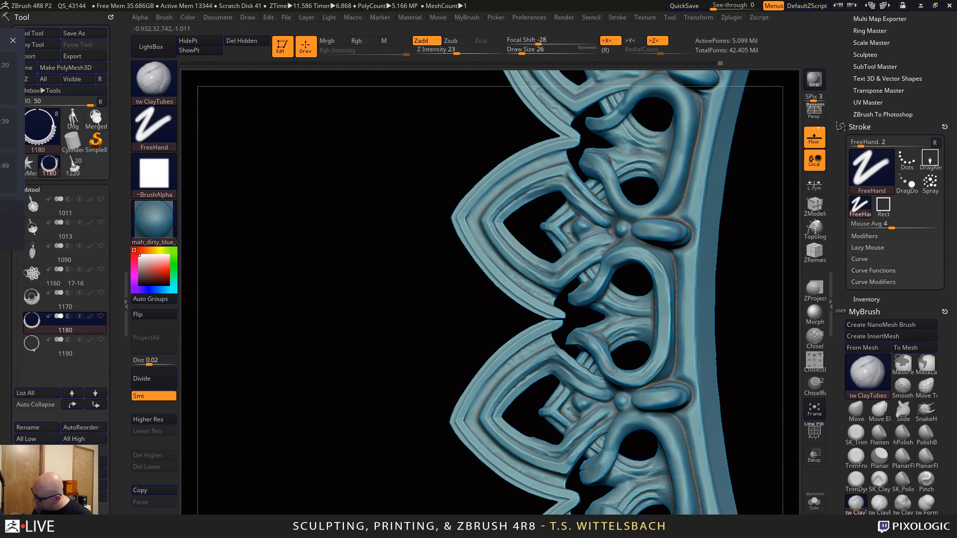
drag(721, 339, 653, 359)
alt+drag(735, 323, 694, 308)
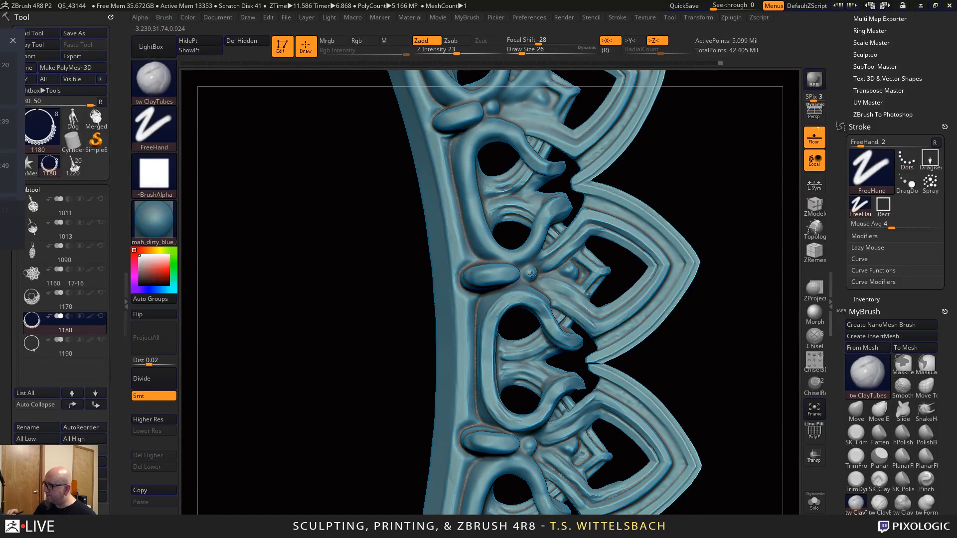
drag(476, 278, 506, 273)
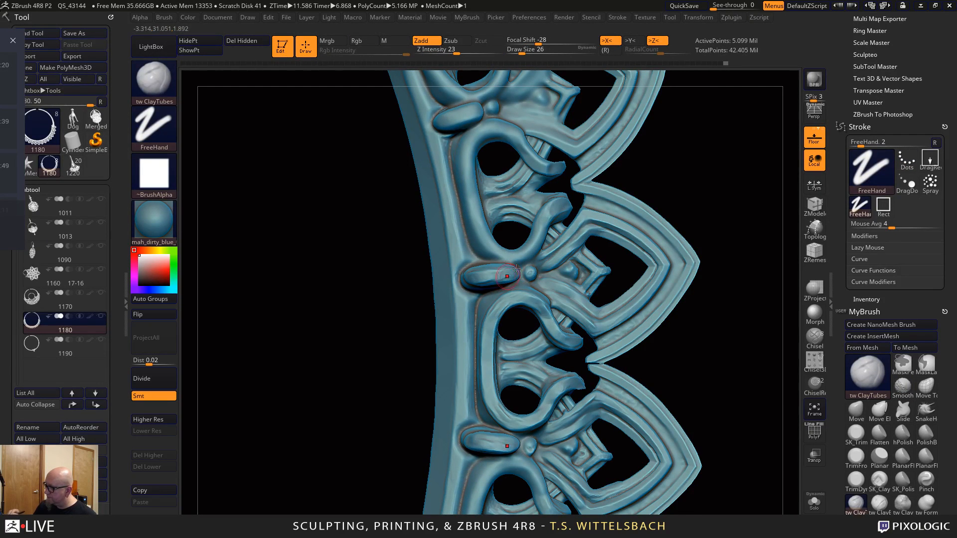
alt+drag(725, 306, 701, 194)
mouse_move(453, 324)
mouse_down()
mouse_move(478, 328)
mouse_move(459, 328)
mouse_up()
Set the draw size to 56 and build up the next scroll loop along its outer curve and curled end
alt+drag(725, 369, 697, 306)
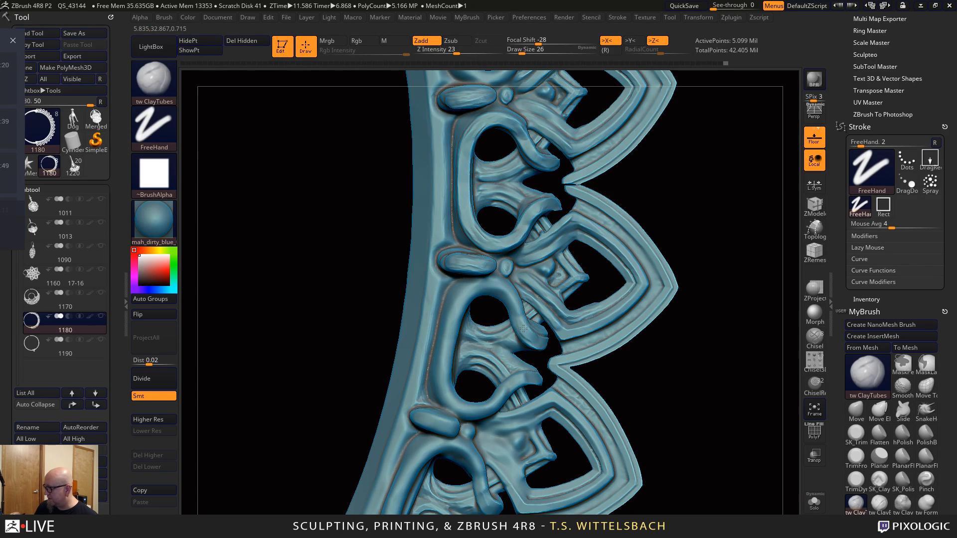
mouse_move(675, 241)
mouse_down()
mouse_move(708, 334)
mouse_move(675, 302)
mouse_move(669, 249)
mouse_move(668, 294)
mouse_up()
key(space)
drag(532, 327, 536, 325)
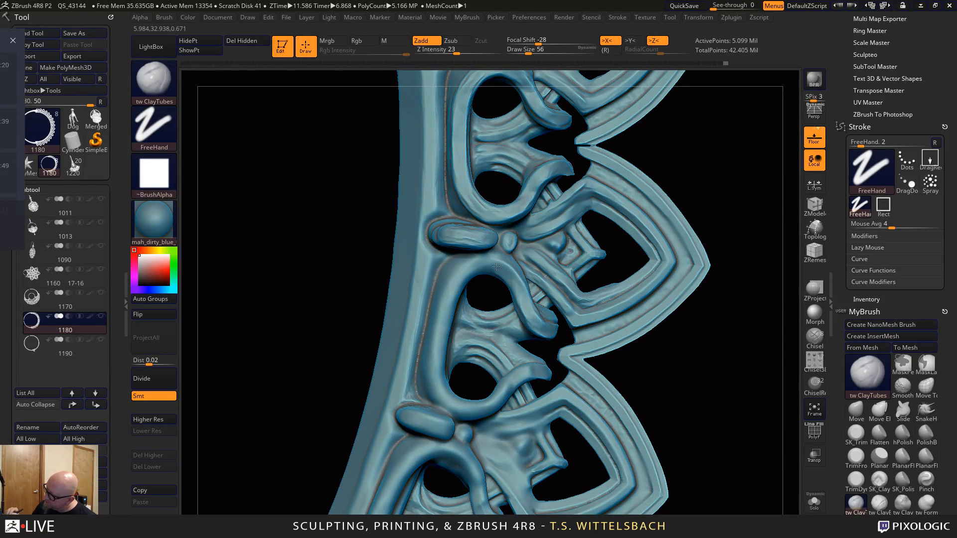
mouse_move(473, 269)
mouse_down()
mouse_move(435, 358)
mouse_move(443, 396)
mouse_up()
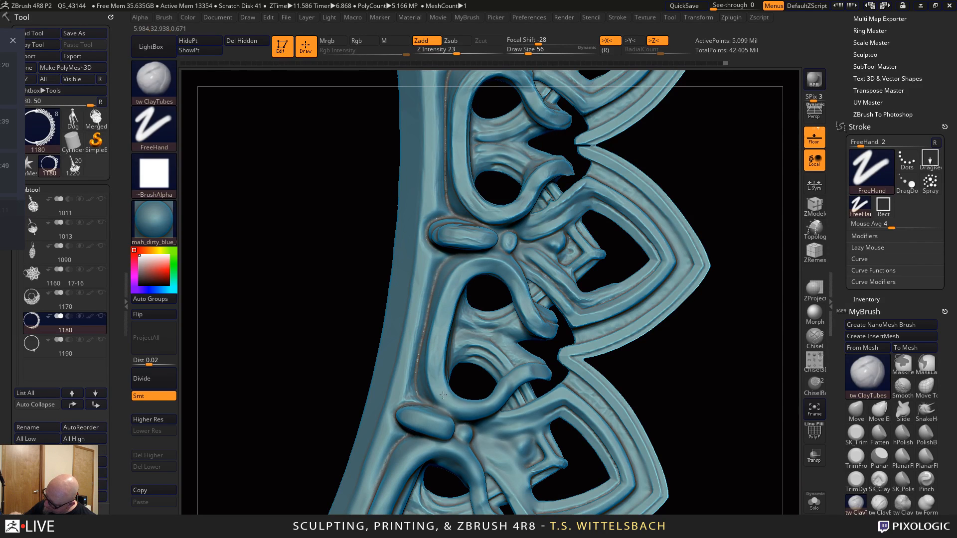
drag(508, 389, 530, 366)
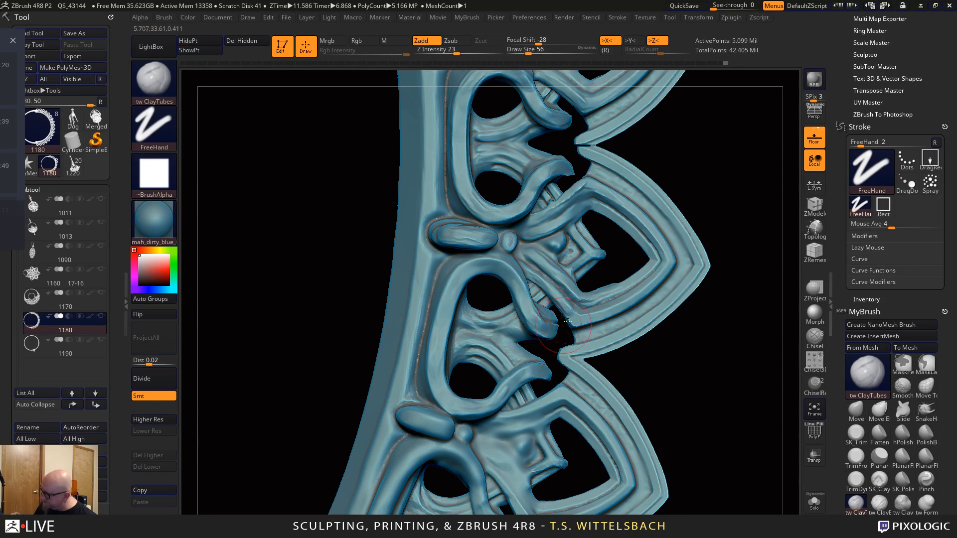
Switch to the SK_TrimPolish brush for the reworked scroll loops
alt+drag(670, 353, 716, 323)
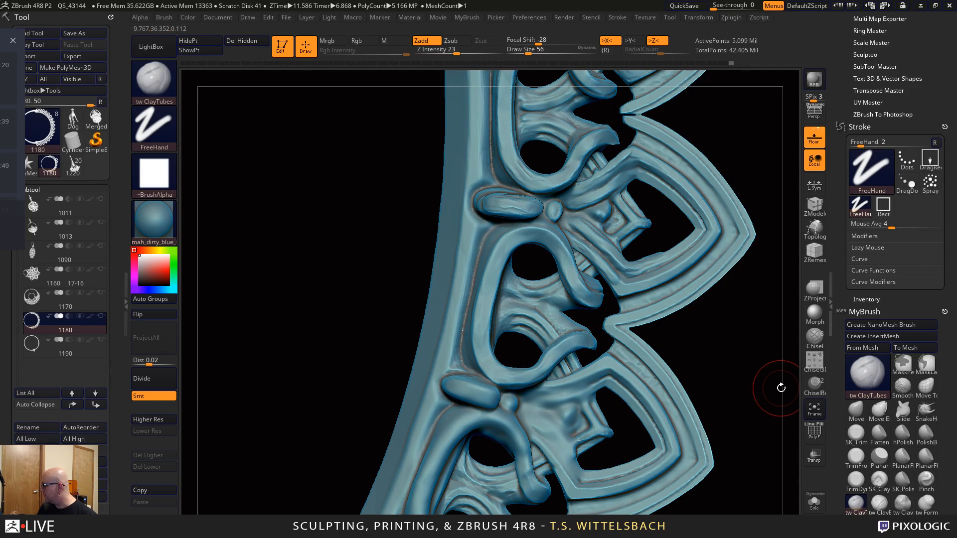
click(879, 434)
click(856, 434)
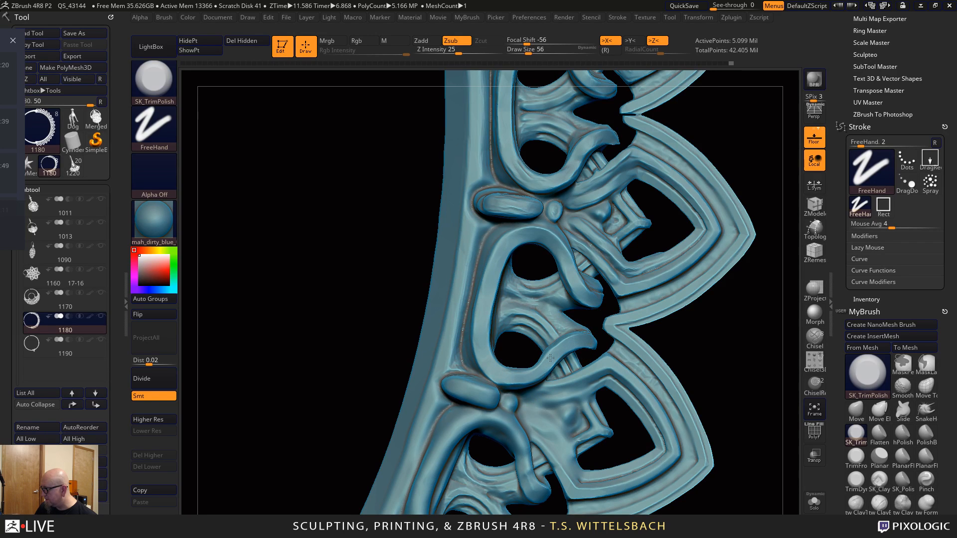
Flatten the reworked scroll loops and oval beads along the band with SK_TrimPolish
drag(733, 349, 694, 449)
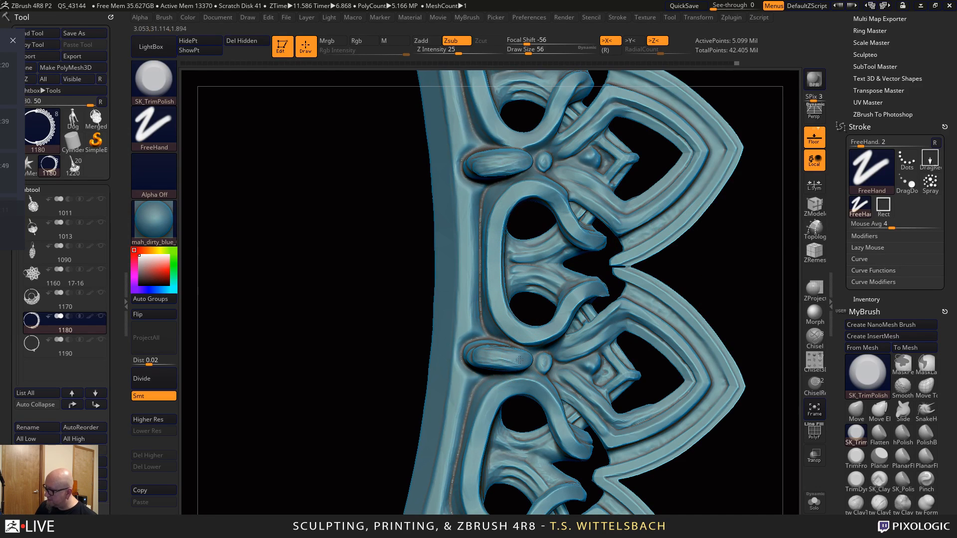
mouse_move(605, 271)
mouse_down()
mouse_move(735, 245)
mouse_move(702, 200)
mouse_up()
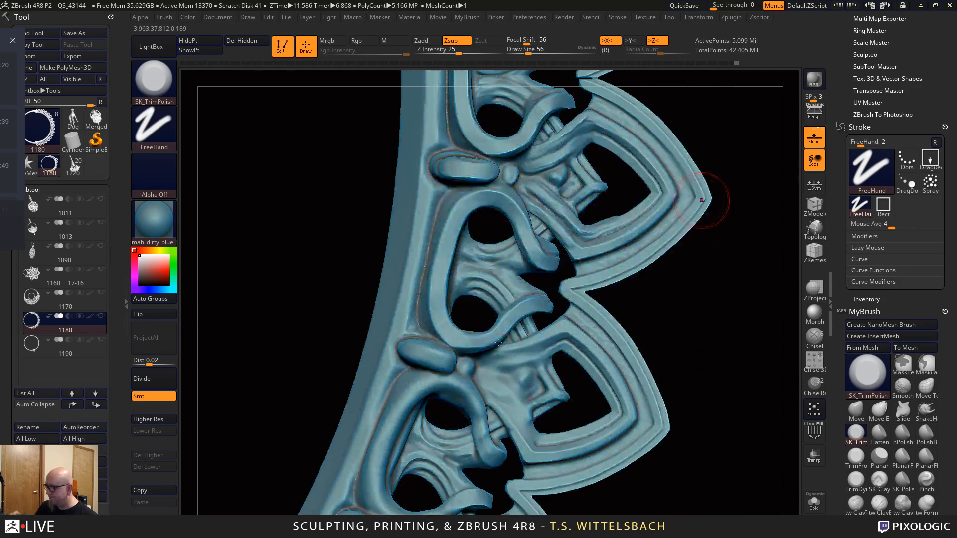
alt+drag(730, 303, 728, 424)
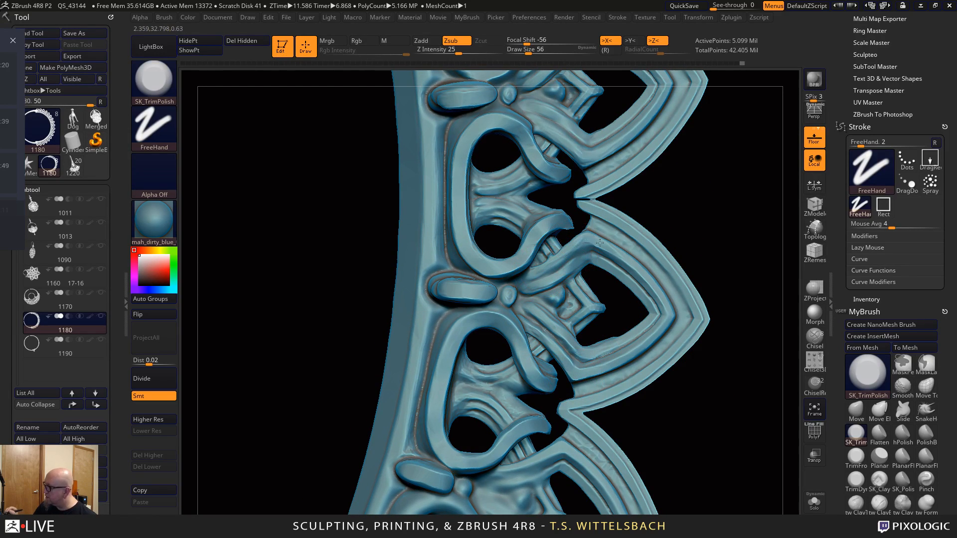
mouse_move(648, 230)
mouse_down()
mouse_move(720, 319)
mouse_move(713, 445)
mouse_move(708, 424)
mouse_up()
Set the draw size to 21 and polish the narrow ridges of the petal frames, smoothing them lightly
key(space)
drag(593, 230, 584, 231)
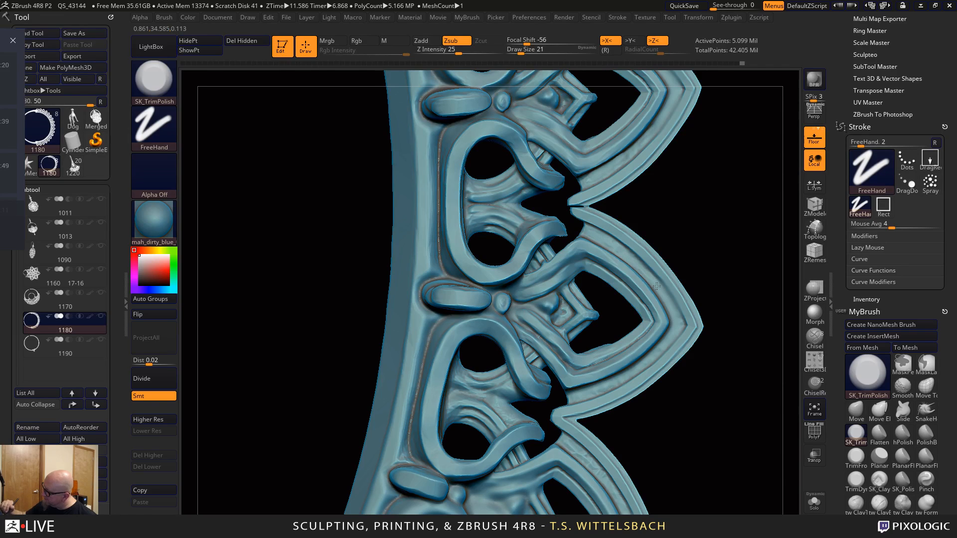
drag(657, 286, 678, 324)
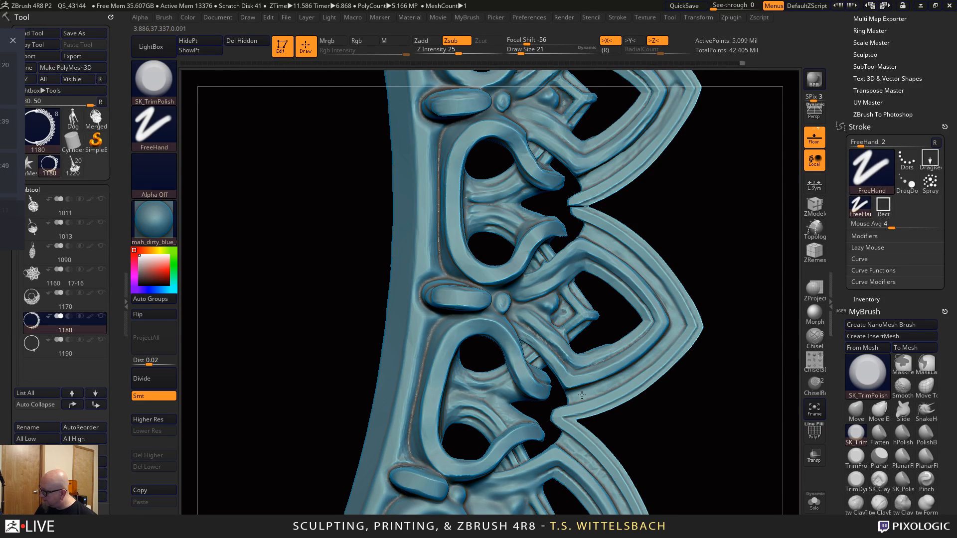
key(shift)
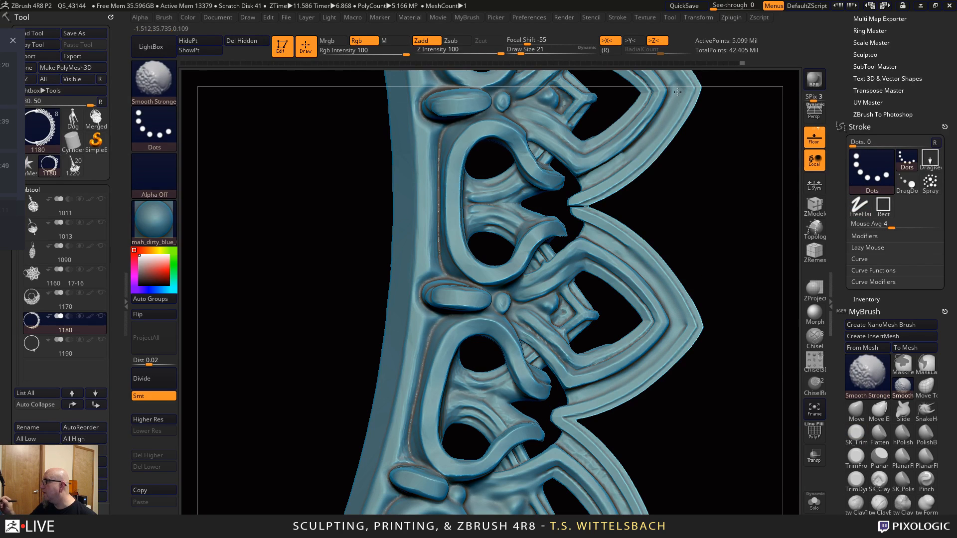
Select the tw ClayTubes brush and examine the necklace edge-on and from its reverse side
drag(742, 181, 682, 313)
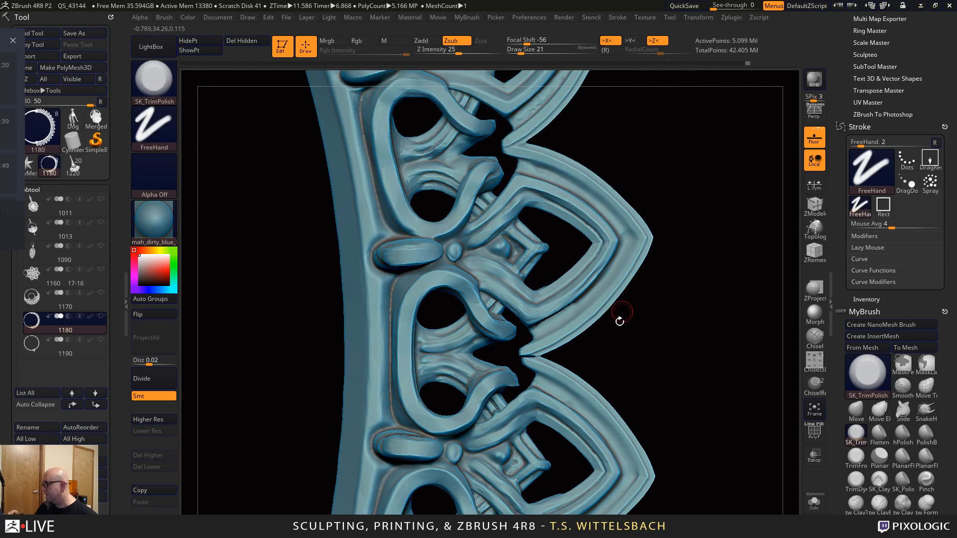
click(856, 505)
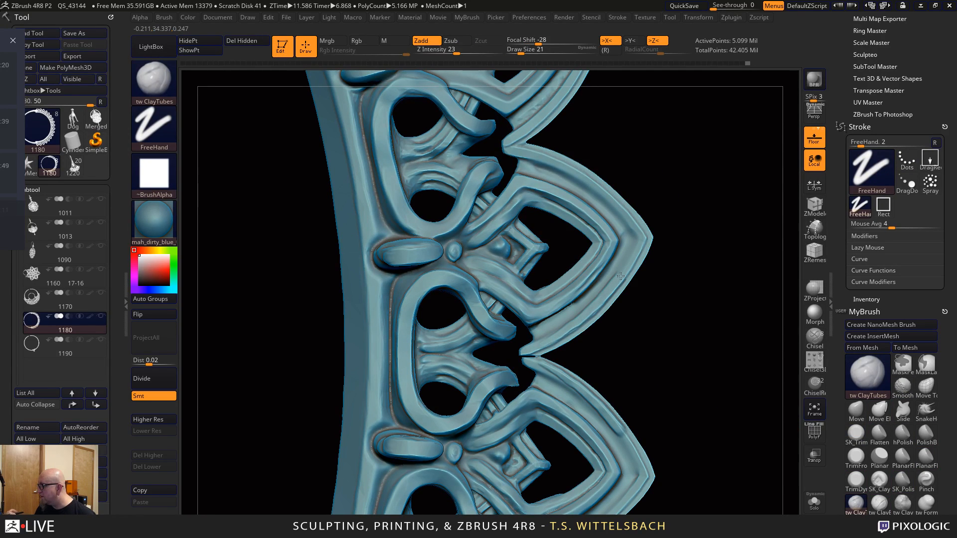
shift+drag(749, 378, 708, 382)
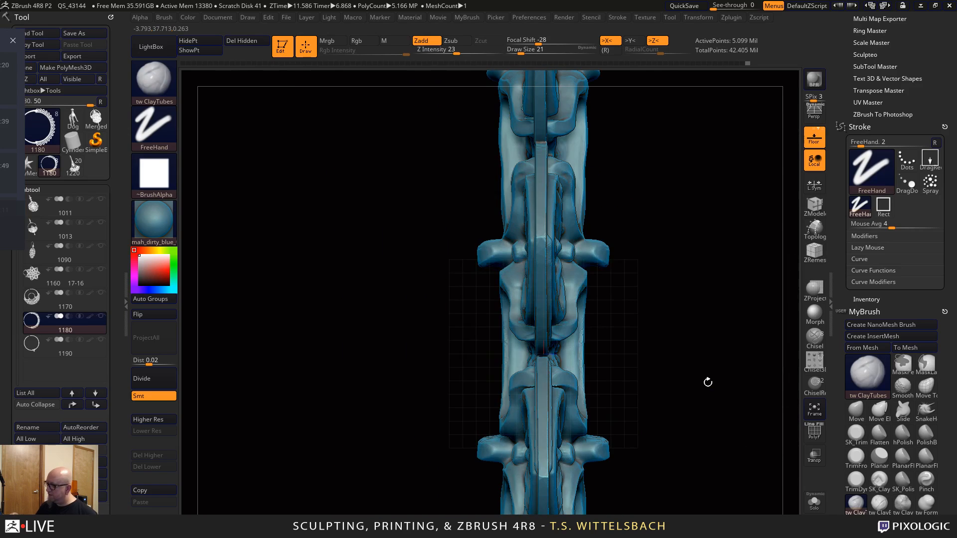
alt+drag(732, 461, 624, 278)
alt+drag(667, 305, 355, 310)
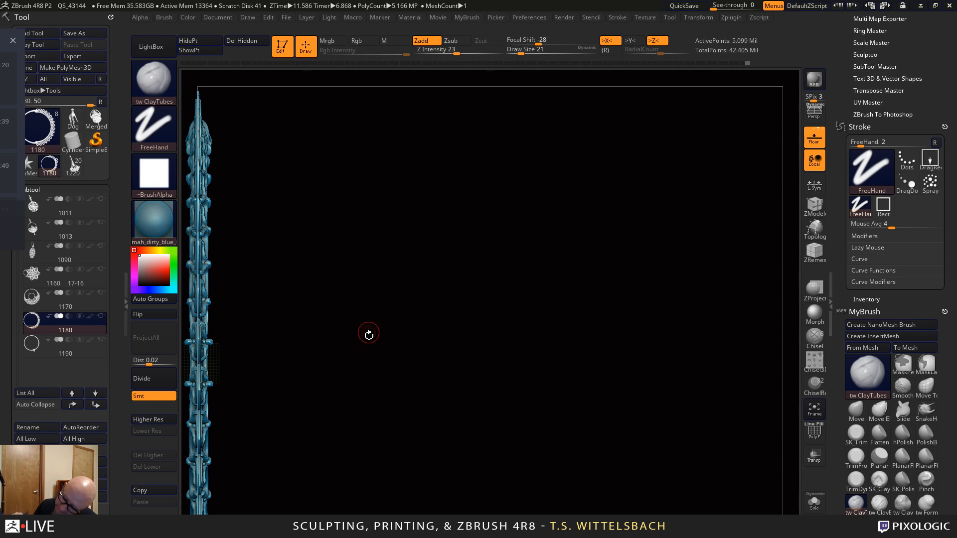
drag(364, 466, 568, 348)
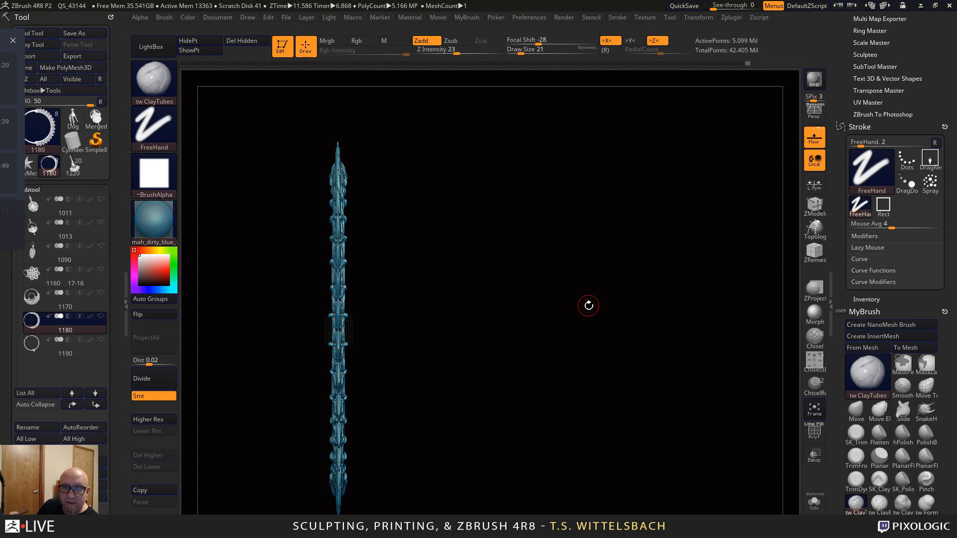
drag(484, 356, 592, 370)
alt+drag(595, 331, 599, 420)
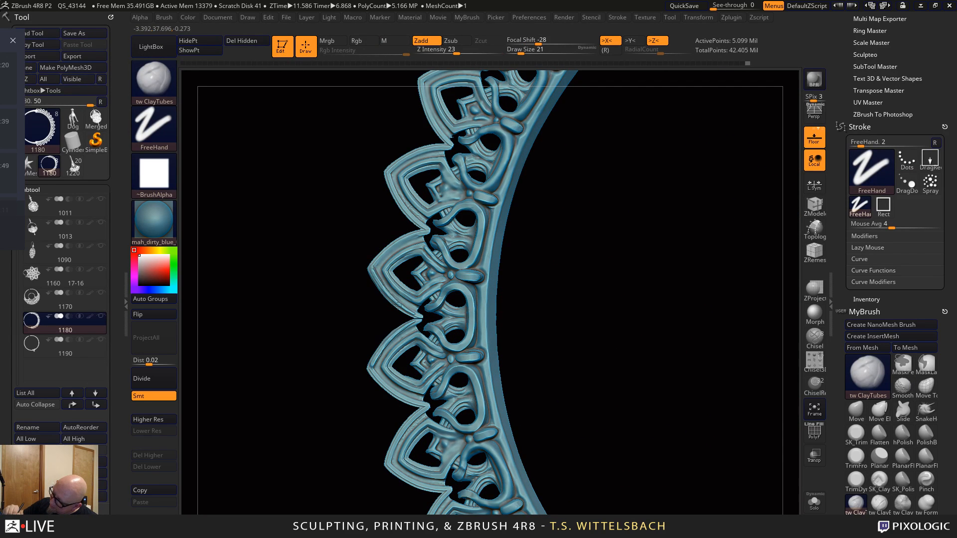
Smooth the petal frames near the middle of the reverse side, raising the draw size to 39
key(shift)
shift+drag(382, 347, 380, 384)
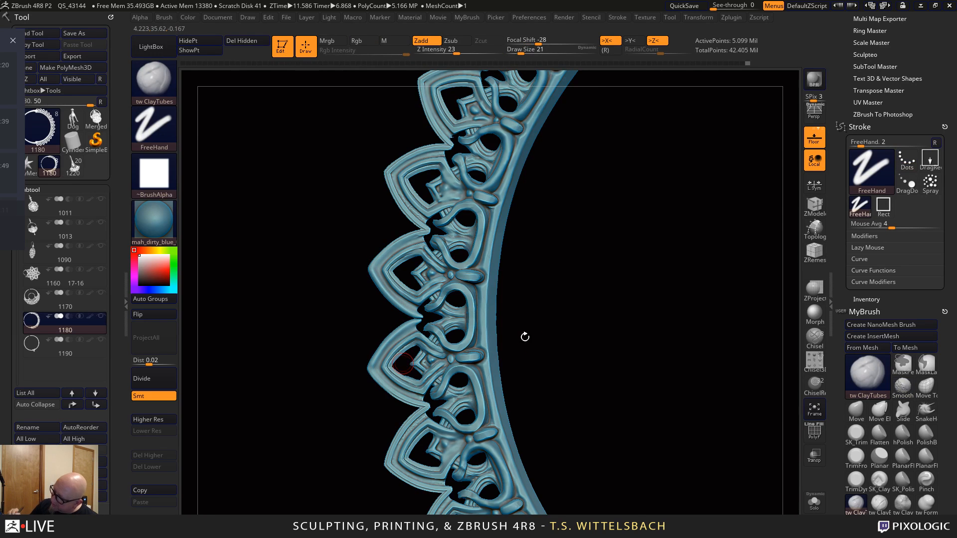
alt+drag(526, 338, 593, 302)
key(space)
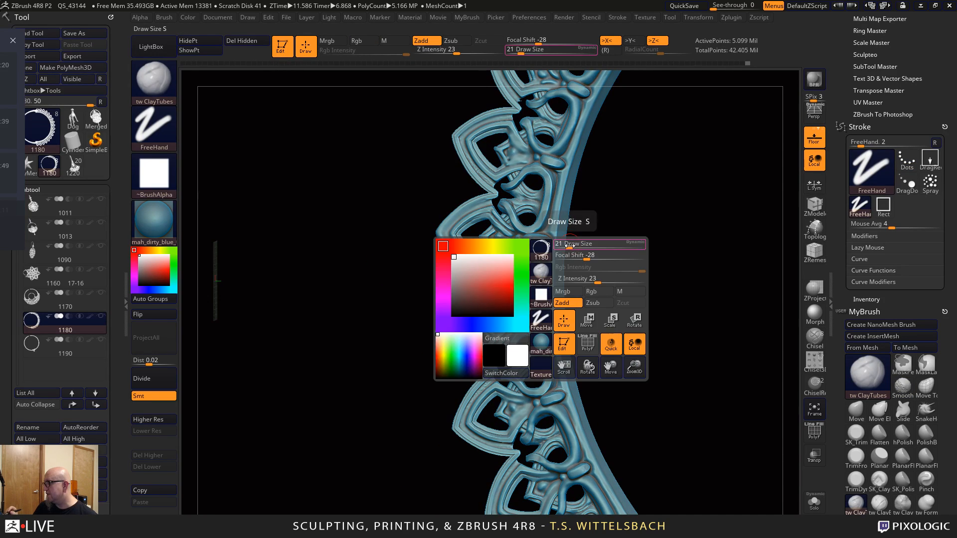
drag(569, 244, 586, 234)
alt+drag(660, 222, 630, 400)
key(shift)
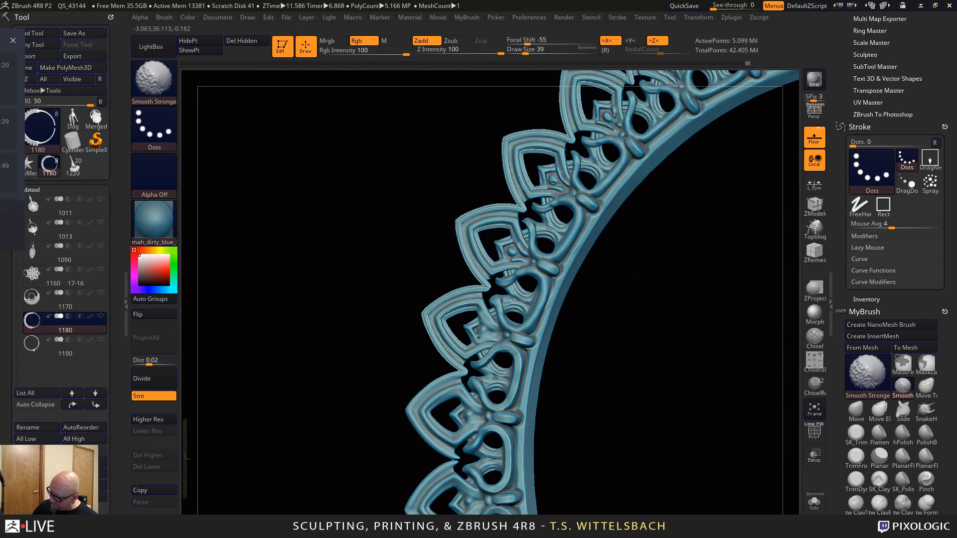
shift+drag(447, 372, 425, 341)
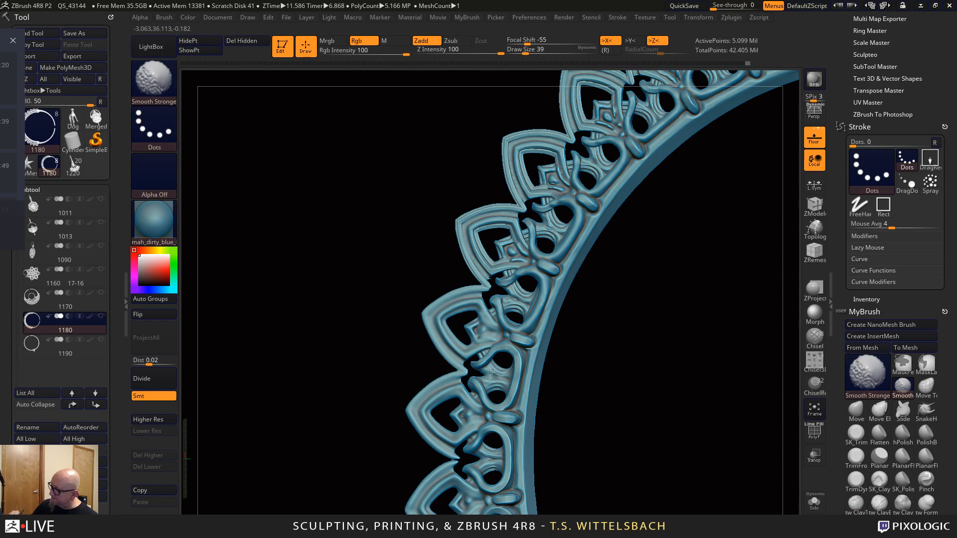
shift+drag(488, 259, 529, 163)
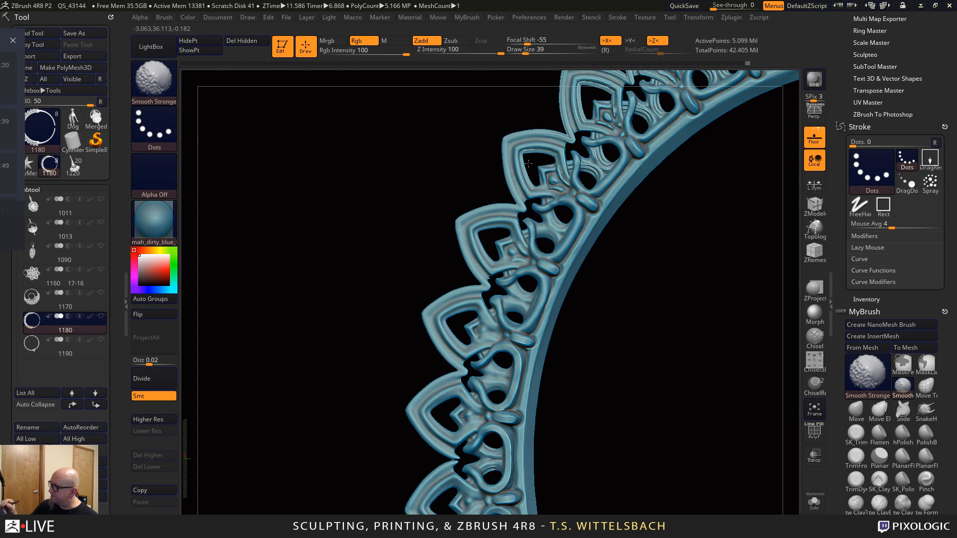
Smooth the remaining petal frames and inner motifs on the reverse side up to the plain end piece
drag(688, 216, 426, 395)
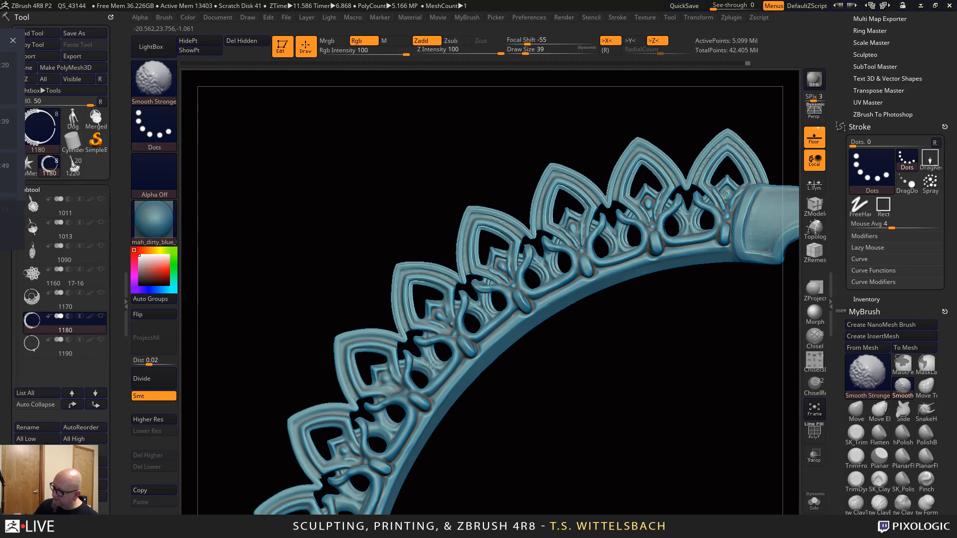
shift+drag(432, 286, 398, 274)
shift+drag(464, 277, 487, 325)
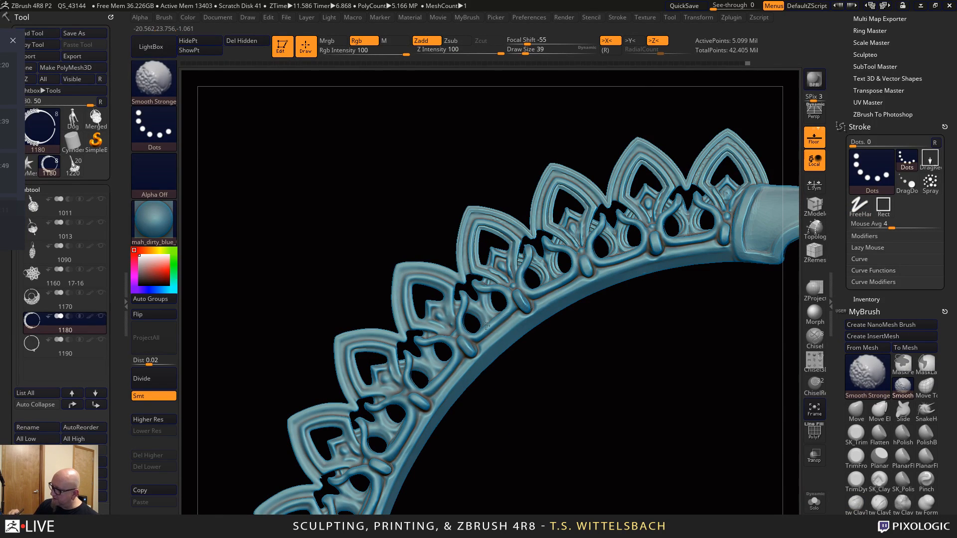
shift+drag(492, 276, 473, 225)
shift+drag(543, 253, 549, 292)
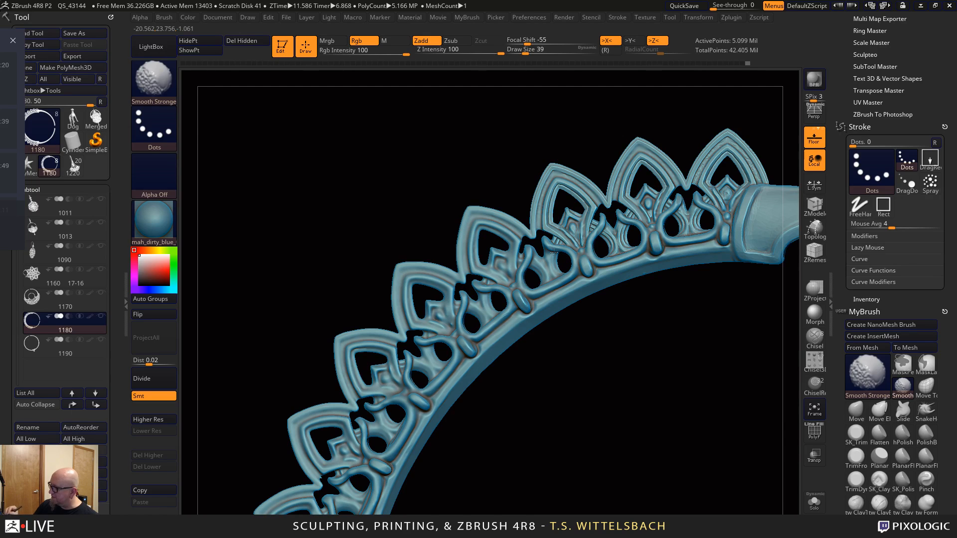
mouse_move(573, 202)
shift+mouse_down()
mouse_move(585, 238)
mouse_move(640, 192)
shift+mouse_up()
mouse_move(723, 209)
shift+mouse_down()
mouse_move(739, 191)
mouse_move(734, 145)
mouse_move(723, 187)
shift+mouse_up()
mouse_move(646, 177)
shift+mouse_down()
mouse_move(621, 207)
mouse_move(536, 213)
shift+mouse_up()
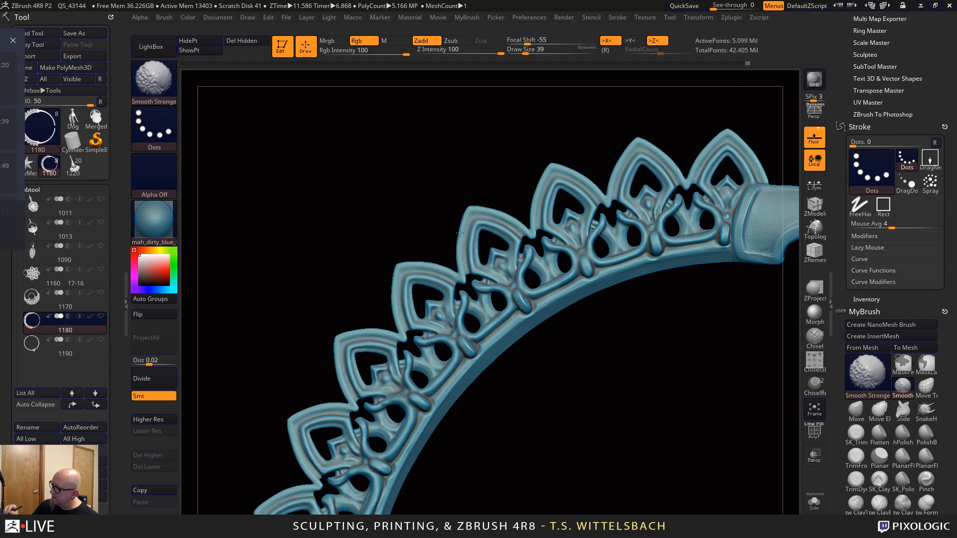
Return to the front of the necklace and smooth its petal frames and inner motifs along the curve
alt+drag(574, 485, 487, 364)
alt+drag(540, 414, 556, 227)
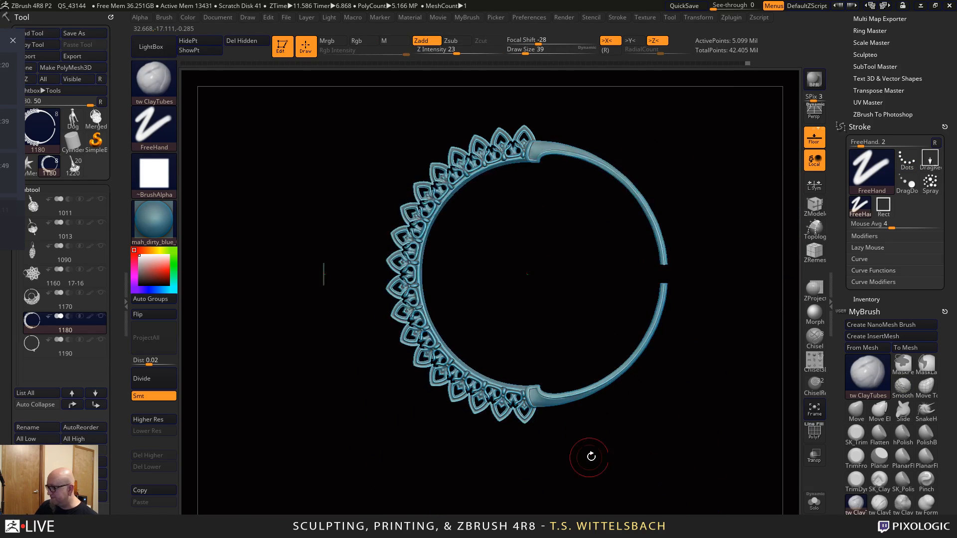
drag(591, 457, 639, 466)
alt+drag(550, 367, 607, 387)
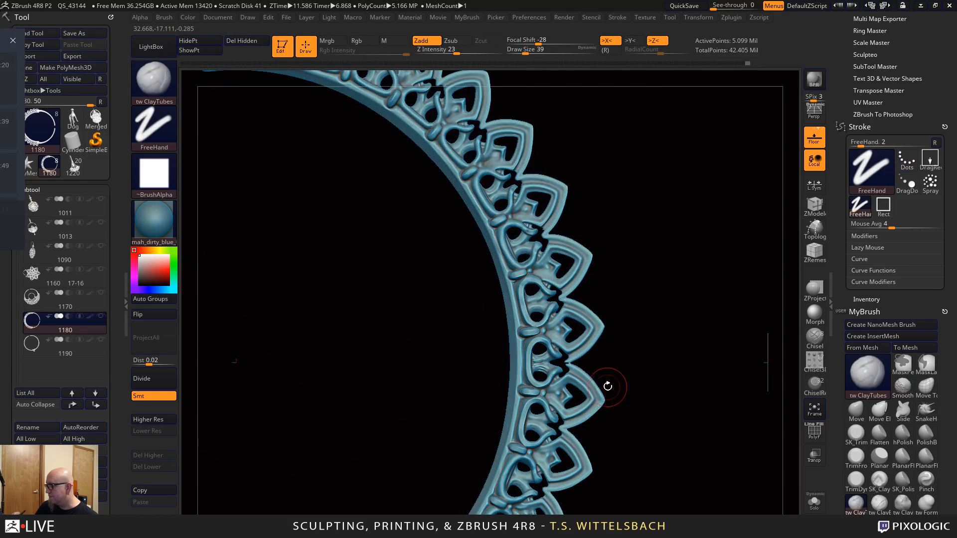
mouse_move(590, 333)
shift+mouse_down()
mouse_move(552, 330)
mouse_move(518, 242)
shift+mouse_up()
alt+drag(655, 436, 695, 248)
mouse_move(581, 267)
shift+mouse_down()
mouse_move(453, 457)
mouse_move(501, 458)
shift+mouse_up()
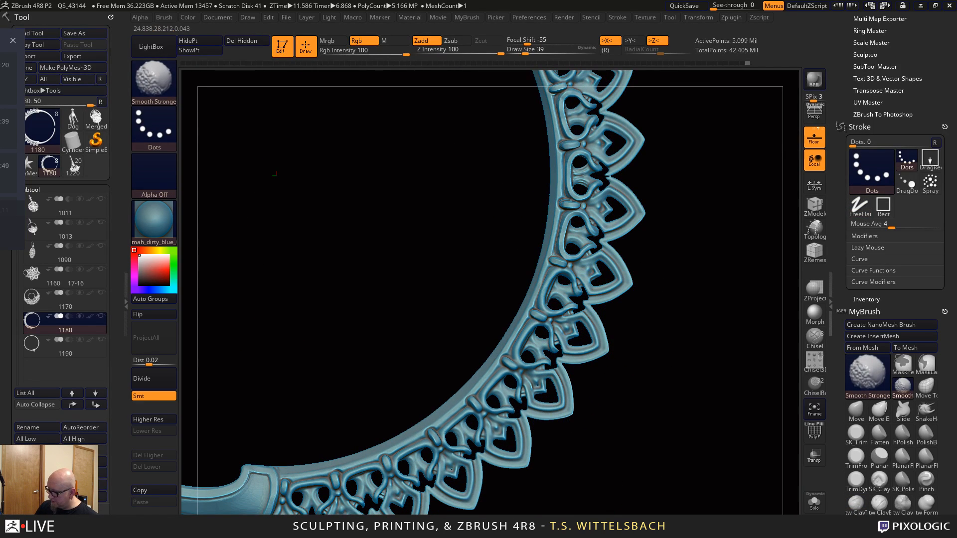
Thicken the thin inner motifs of the petals near the plain end piece with the Inflat brush
mouse_move(614, 397)
alt+mouse_down()
mouse_move(701, 342)
mouse_move(731, 412)
mouse_move(732, 471)
alt+mouse_up()
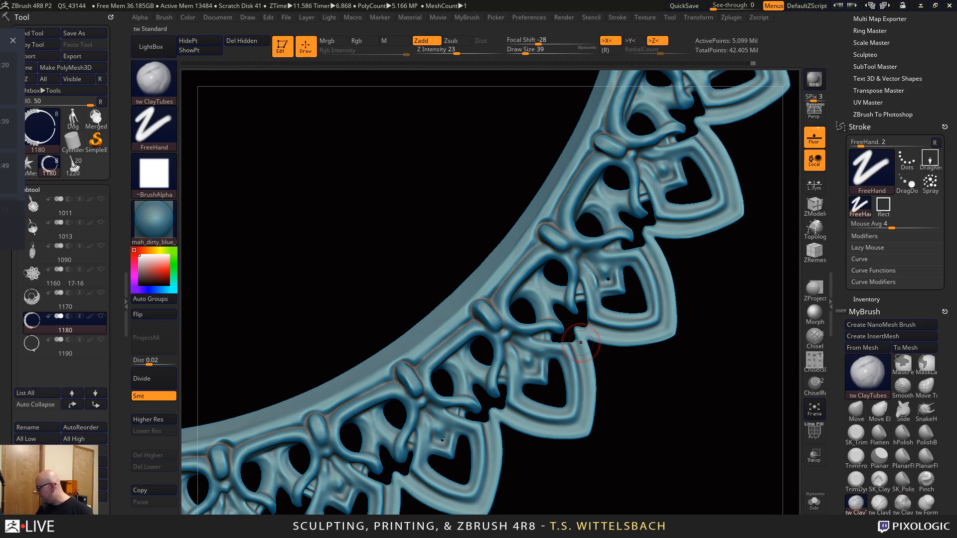
key(b)
key(i)
key(n)
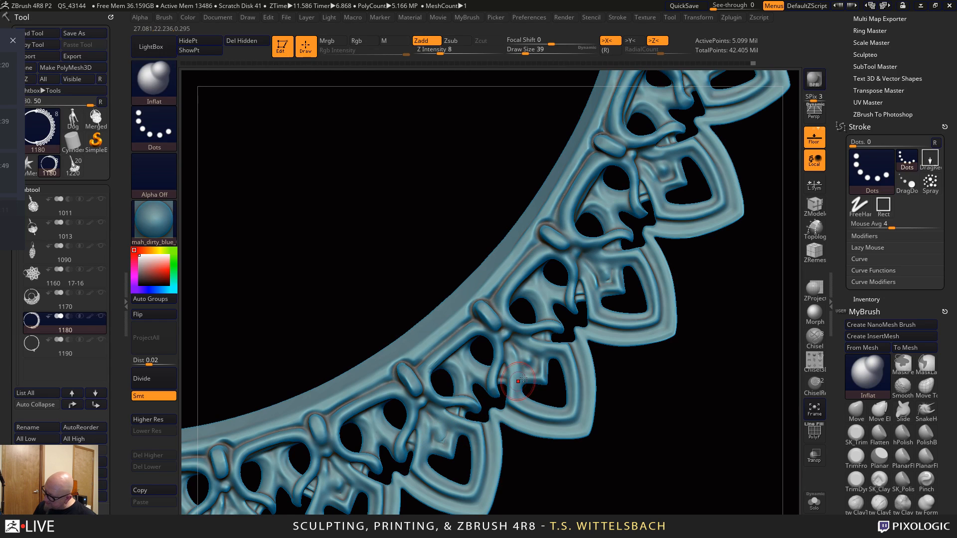
drag(561, 509, 569, 396)
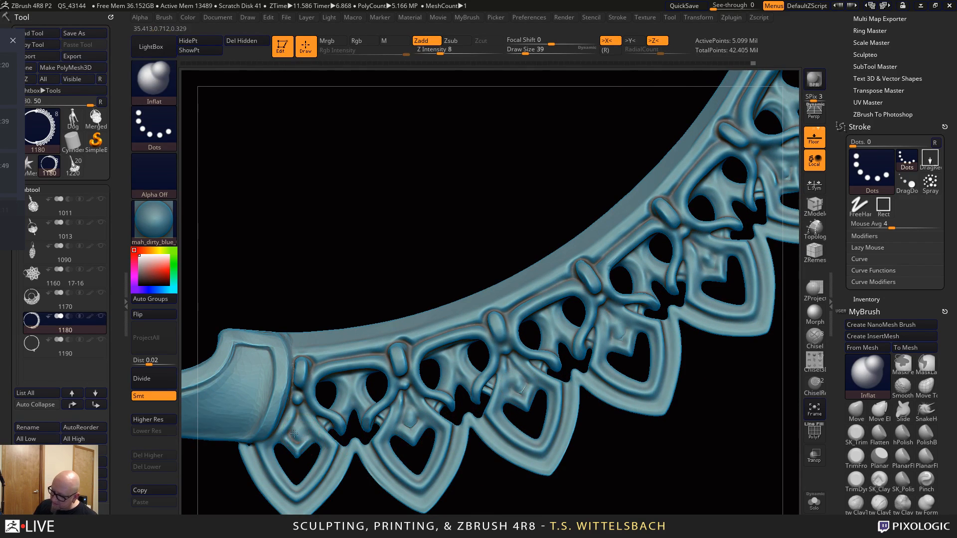
Continue inflating the thin inner petal motifs toward the middle of the band, and check the reverse side
drag(658, 444, 712, 342)
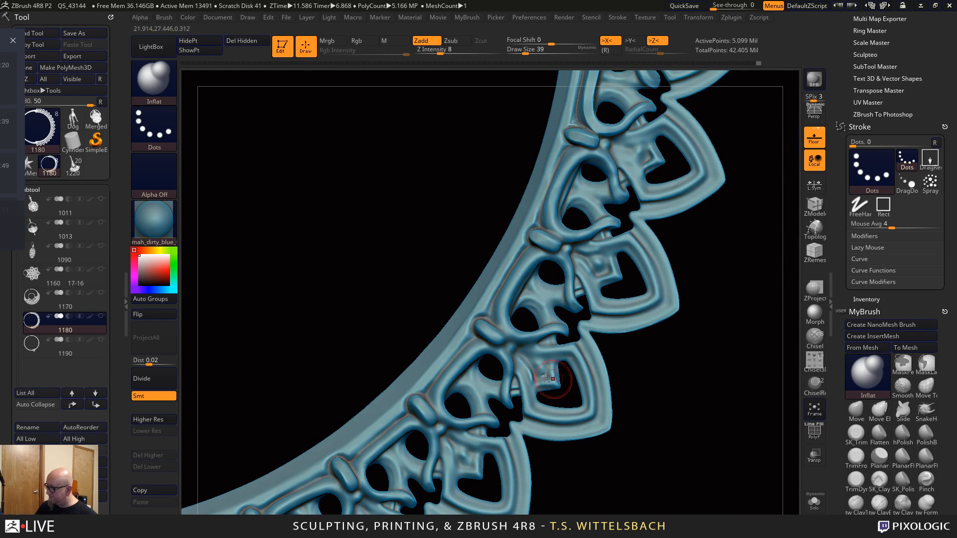
drag(737, 192, 648, 339)
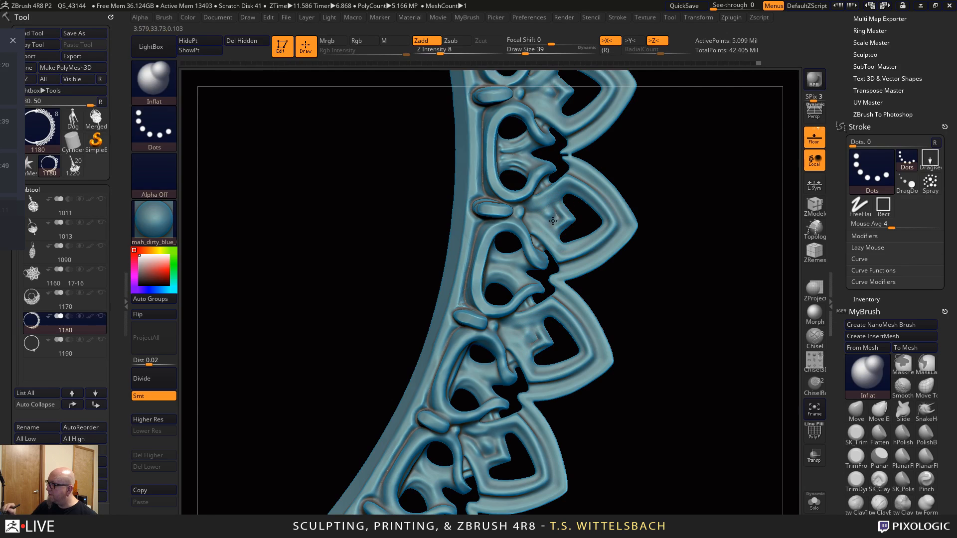
drag(643, 100, 567, 295)
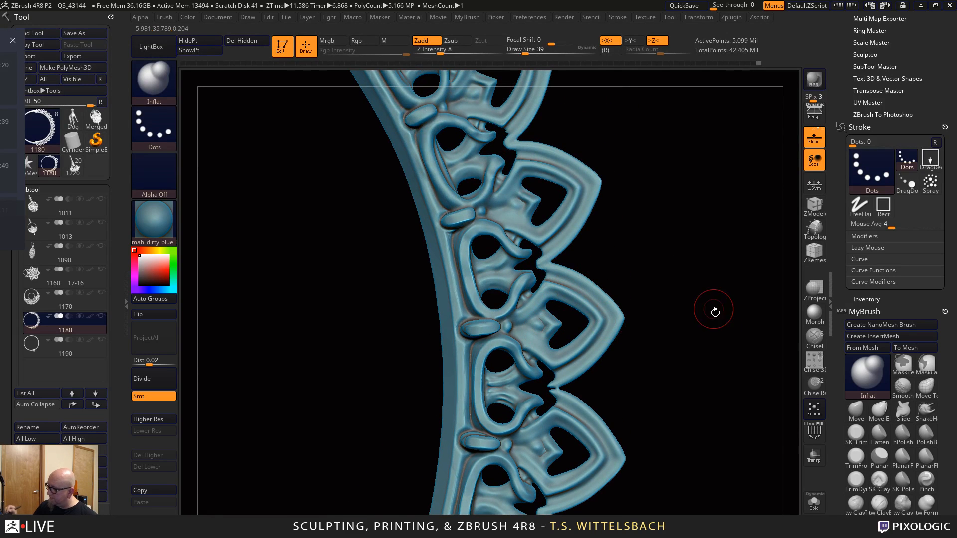
drag(716, 310, 650, 332)
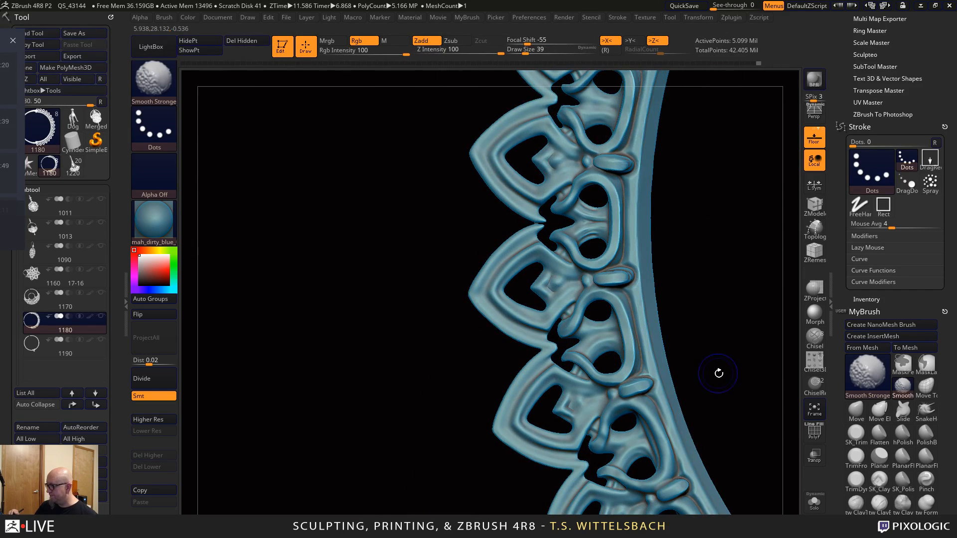
drag(730, 405, 690, 349)
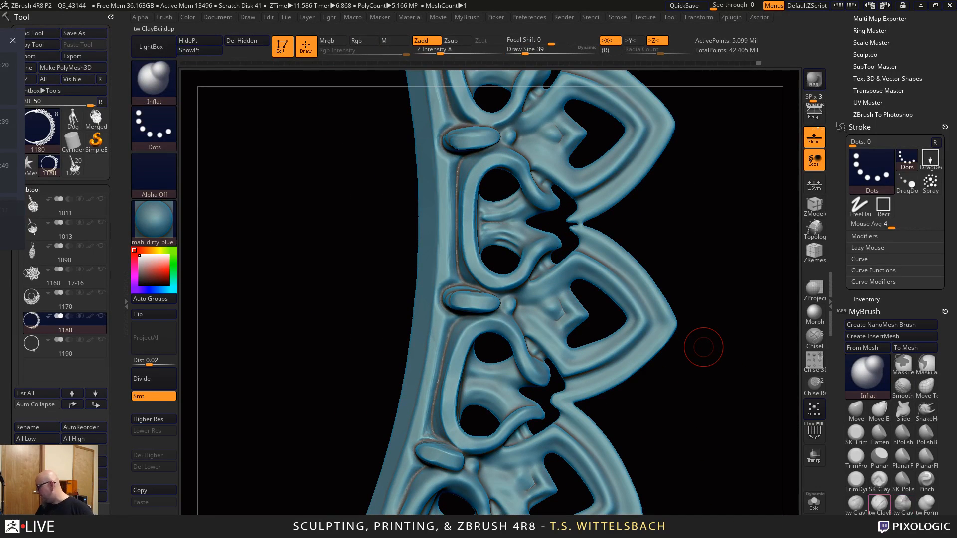
Build up a scroll loop beside the band with tw ClayTubes at draw size 48, and undo the last stroke
click(856, 503)
drag(703, 344, 728, 291)
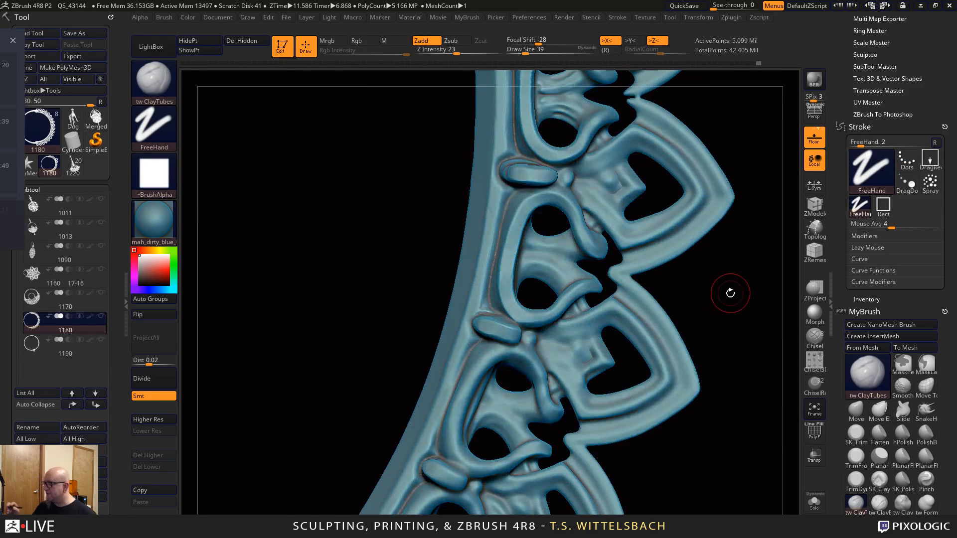
key(space)
drag(543, 401, 549, 401)
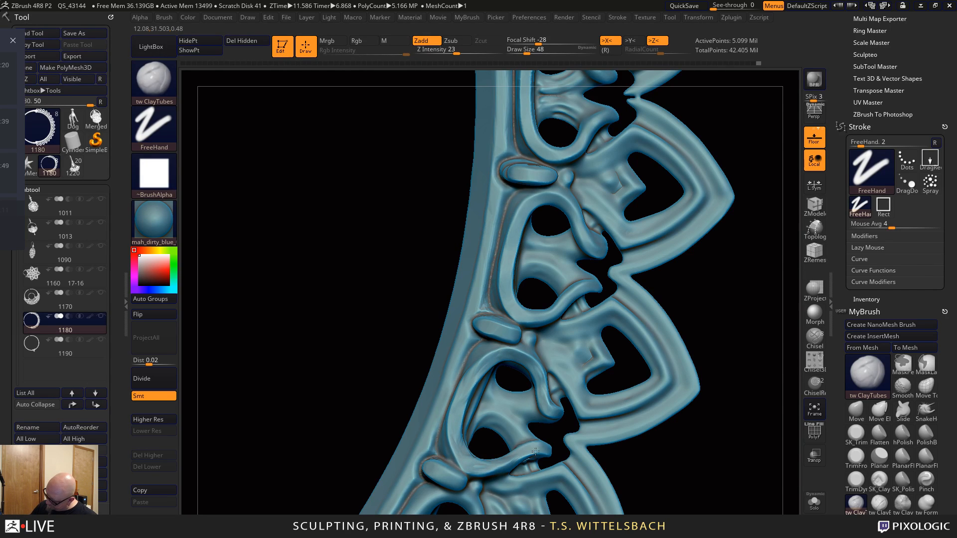
drag(669, 498, 723, 334)
key(ctrl)
key(ctrl+z)
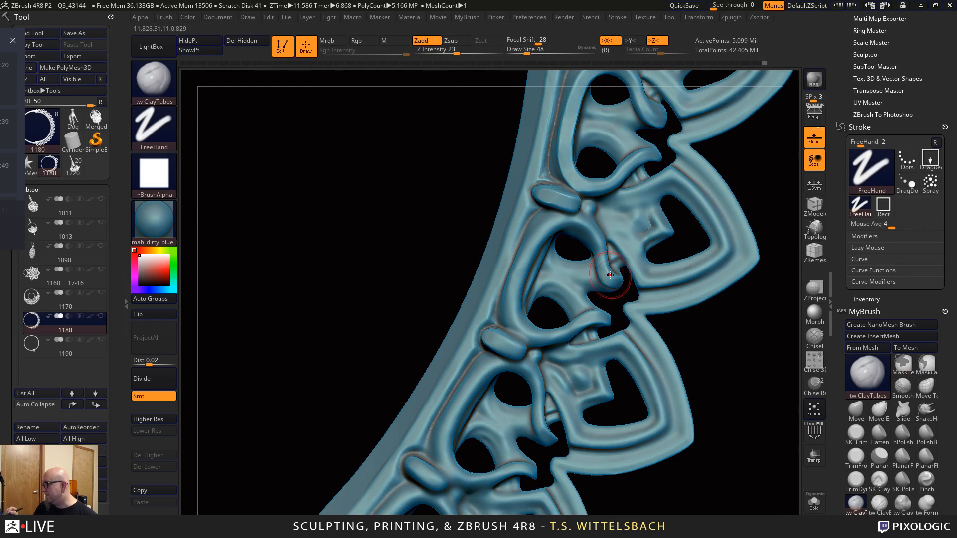
Build up the curled tips and outer curve of the scroll loop with tw ClayTubes at draw size 48
drag(615, 289, 603, 263)
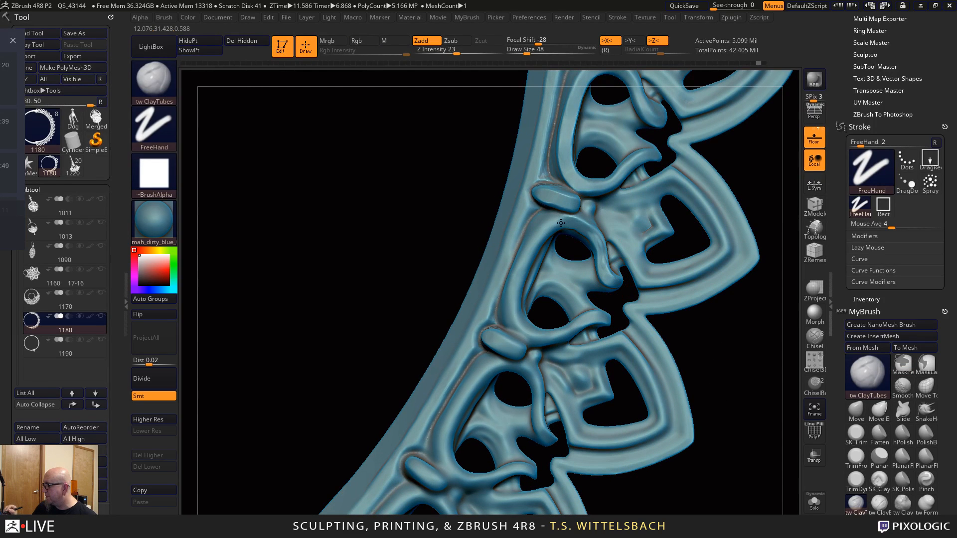
mouse_move(533, 246)
mouse_down()
mouse_move(517, 290)
mouse_move(524, 326)
mouse_up()
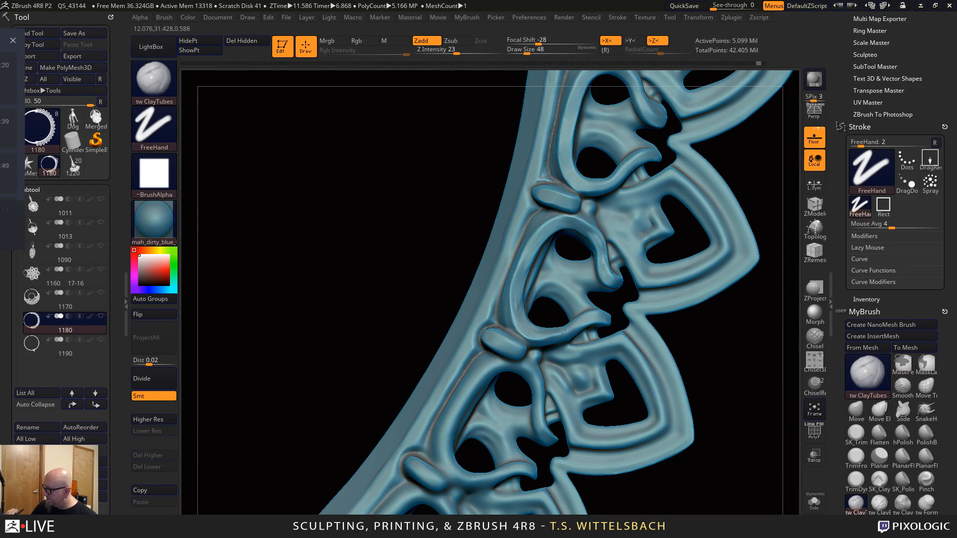
drag(596, 320, 602, 320)
alt+drag(716, 402, 795, 311)
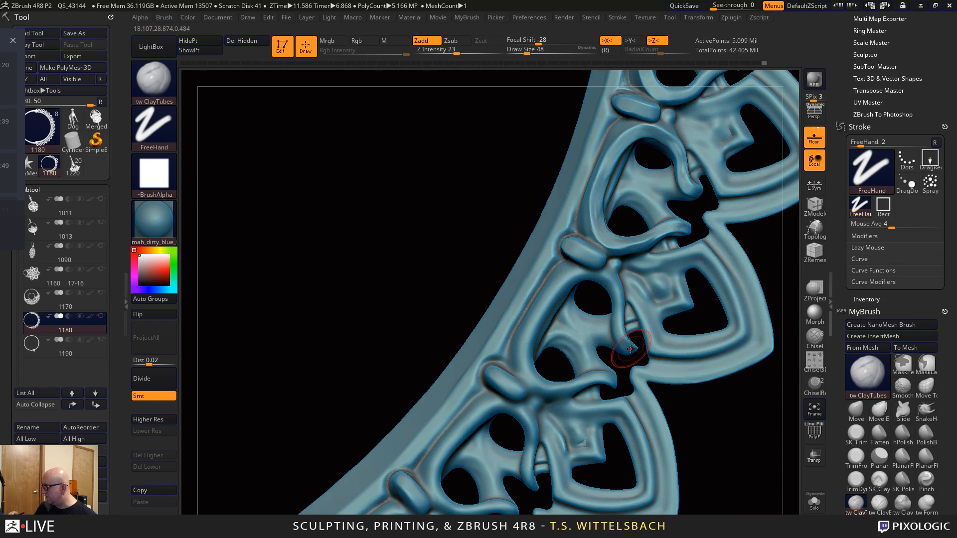
Build up the neighbouring scroll loop, undo its long outer stroke, and redo the curve in shorter clay strokes
drag(627, 345, 616, 315)
mouse_move(584, 273)
mouse_down()
mouse_move(554, 295)
mouse_move(533, 331)
mouse_move(528, 370)
mouse_up()
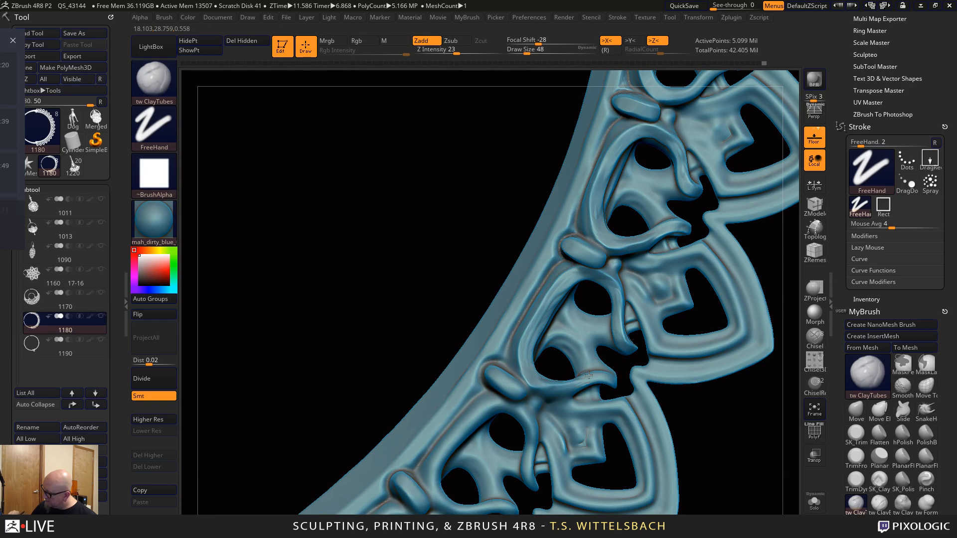
key(ctrl+z)
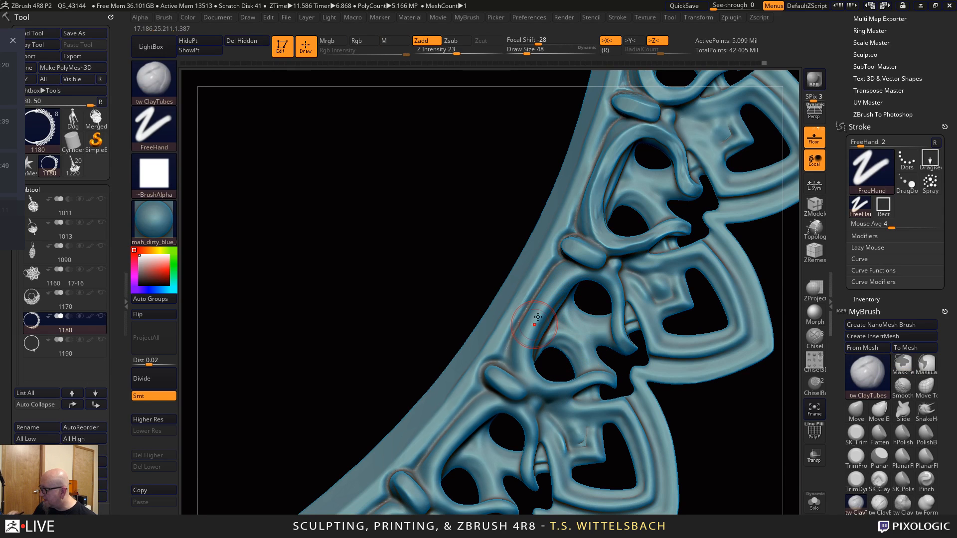
drag(588, 275, 616, 298)
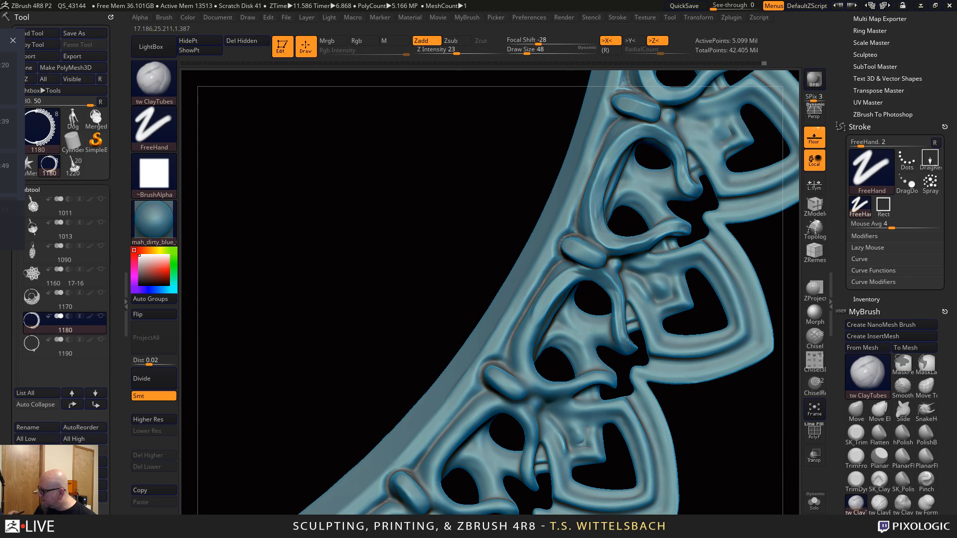
drag(626, 341, 625, 346)
drag(611, 382, 526, 345)
drag(552, 293, 585, 272)
mouse_move(693, 458)
alt+mouse_down()
mouse_move(718, 419)
mouse_move(748, 325)
alt+mouse_up()
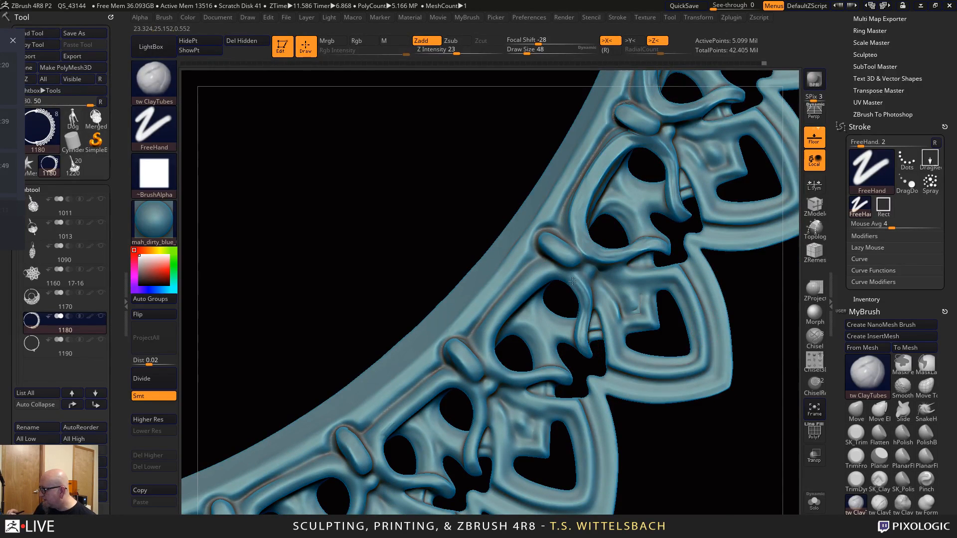
Build up the following two scroll loops along the band with clay strokes on their curves and curled ends
mouse_move(572, 282)
mouse_down()
mouse_move(541, 280)
mouse_move(507, 311)
mouse_up()
mouse_move(489, 344)
mouse_down()
mouse_move(503, 378)
mouse_move(563, 379)
mouse_up()
alt+drag(689, 474, 805, 390)
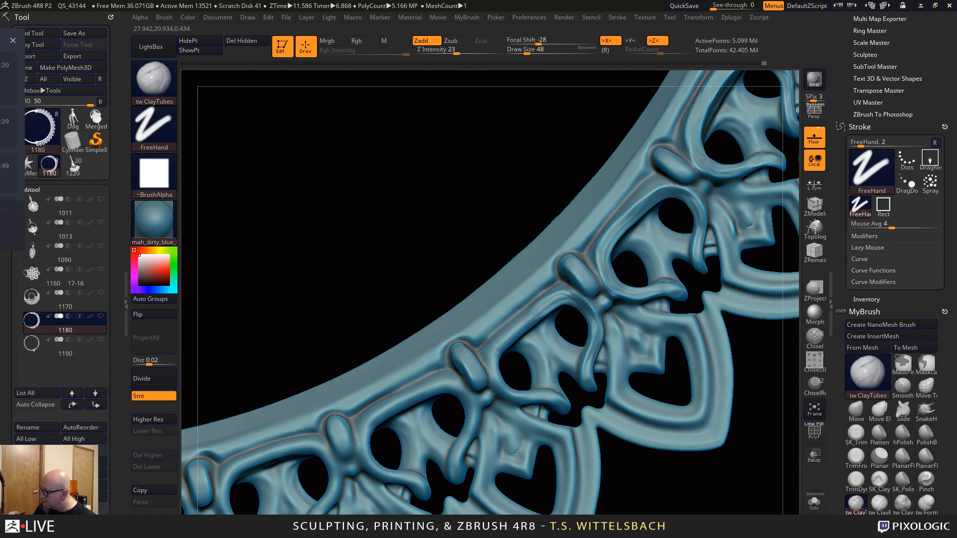
mouse_move(536, 313)
mouse_down()
mouse_move(501, 344)
mouse_move(491, 381)
mouse_move(520, 397)
mouse_up()
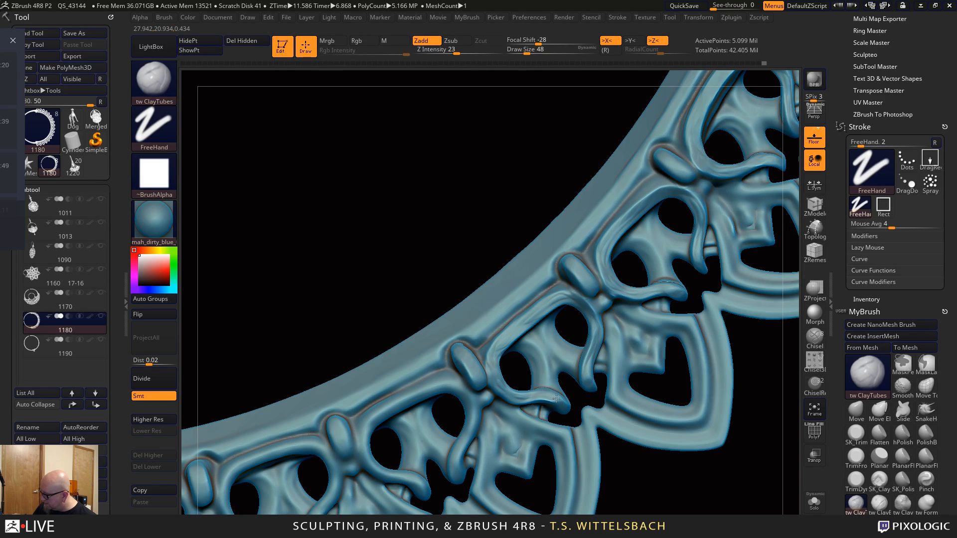
drag(664, 489, 778, 367)
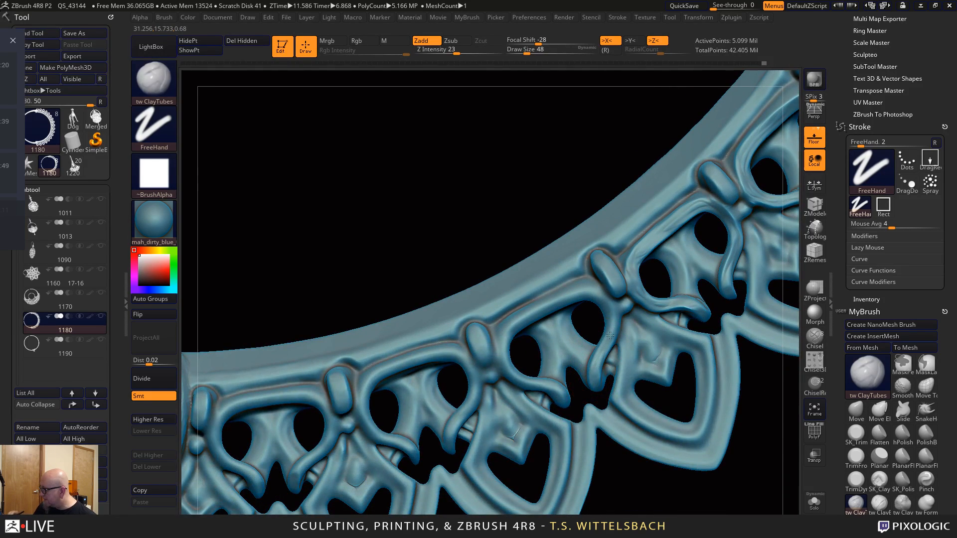
Build up the last three scroll loops up to the plain end piece with tw ClayTubes
mouse_move(599, 298)
mouse_down()
mouse_move(516, 324)
mouse_move(503, 354)
mouse_move(521, 380)
mouse_up()
alt+drag(672, 484, 787, 425)
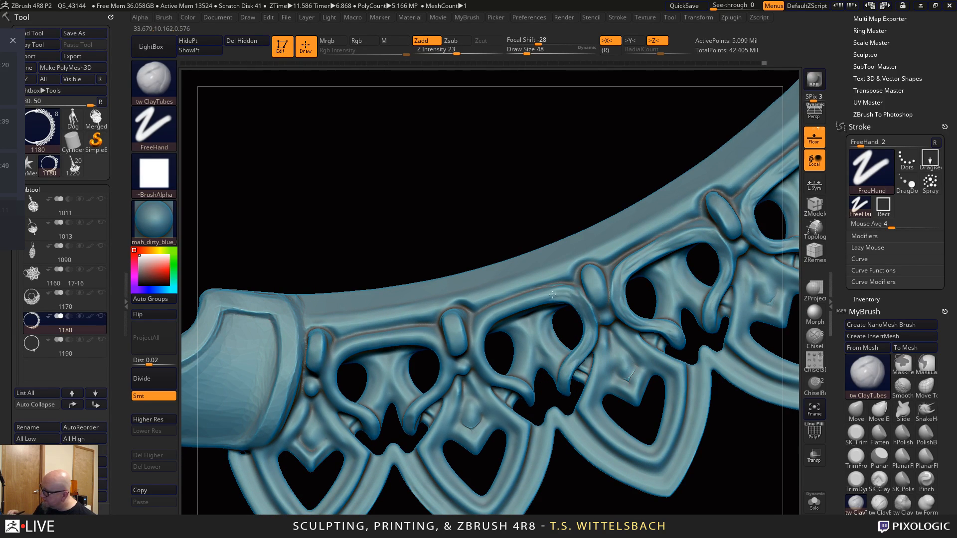
mouse_move(552, 295)
mouse_down()
mouse_move(478, 329)
mouse_move(486, 363)
mouse_up()
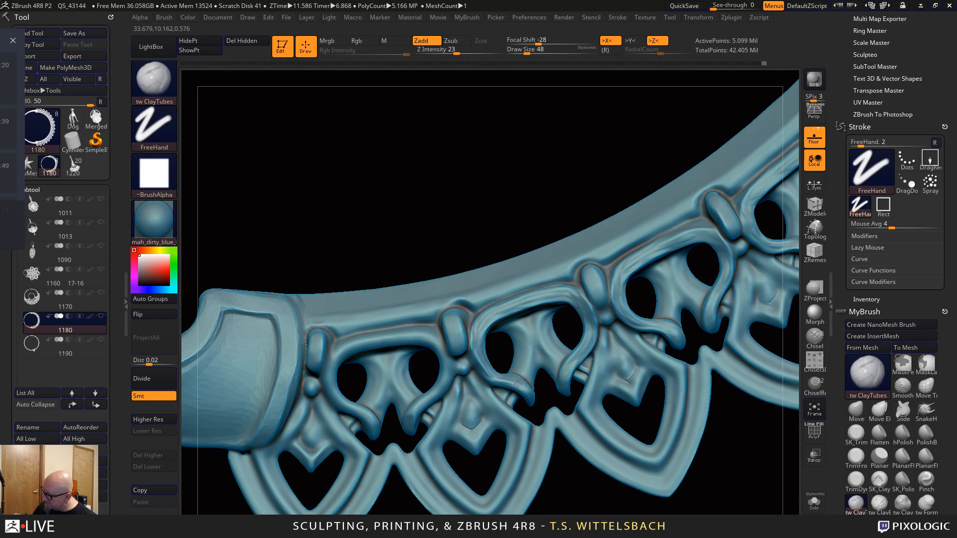
alt+drag(580, 512, 686, 472)
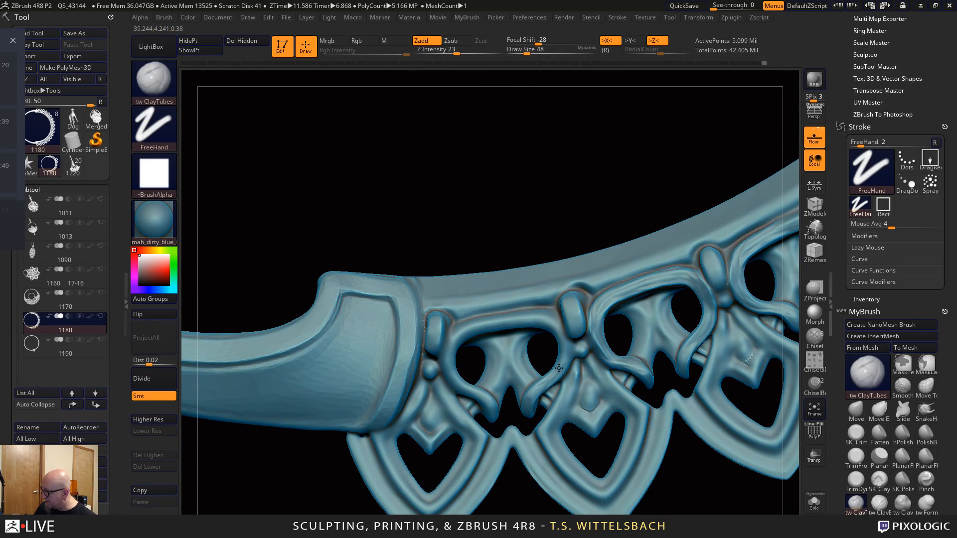
mouse_move(560, 368)
mouse_down()
mouse_move(554, 324)
mouse_move(519, 314)
mouse_move(462, 327)
mouse_move(449, 365)
mouse_up()
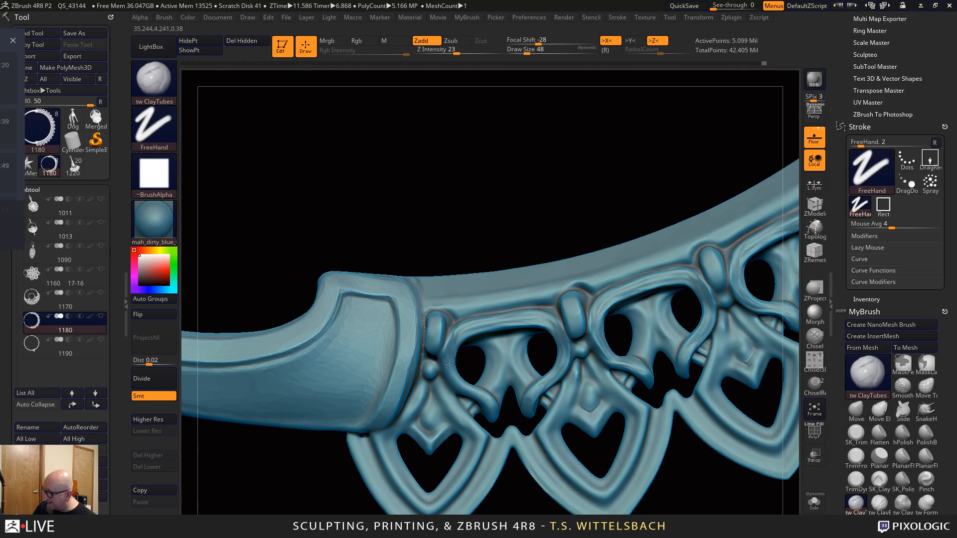
Return to the middle of the band and build up raised inner rims on its heart-shaped petal frames
mouse_move(513, 473)
mouse_down()
mouse_move(623, 499)
mouse_move(547, 503)
mouse_move(663, 492)
mouse_move(745, 383)
mouse_move(624, 299)
mouse_move(658, 359)
mouse_move(592, 265)
mouse_move(658, 389)
mouse_move(644, 351)
mouse_move(645, 252)
mouse_move(684, 495)
mouse_move(672, 472)
mouse_up()
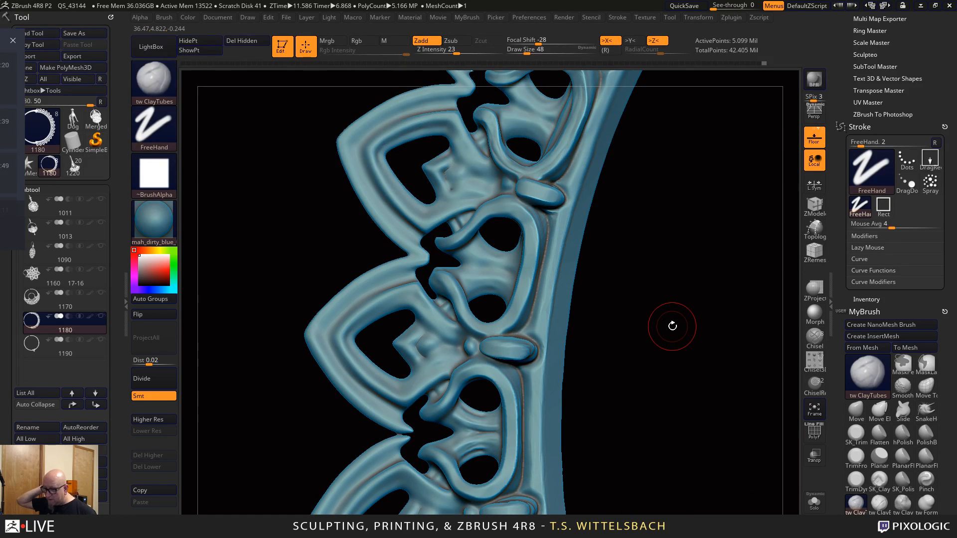
drag(639, 339, 599, 341)
key(f)
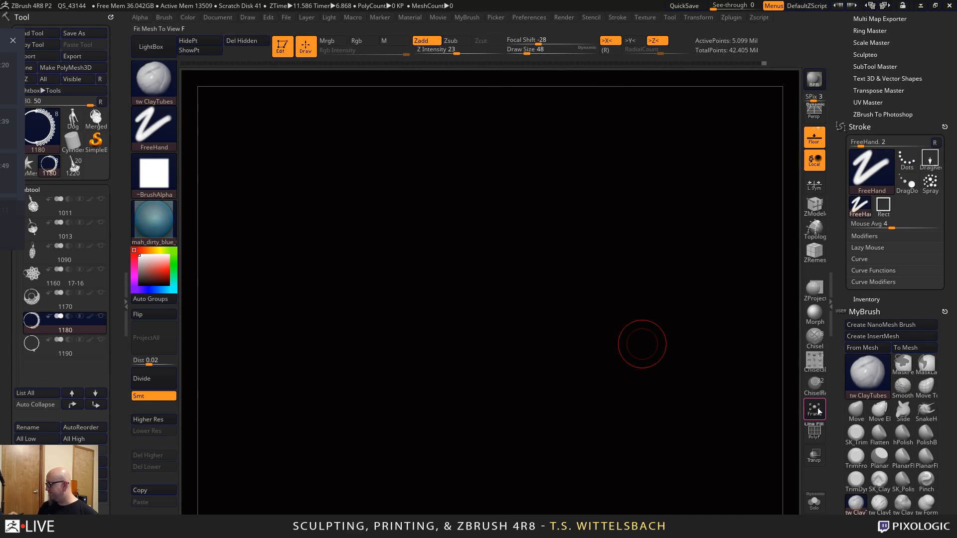
alt+drag(560, 406, 565, 352)
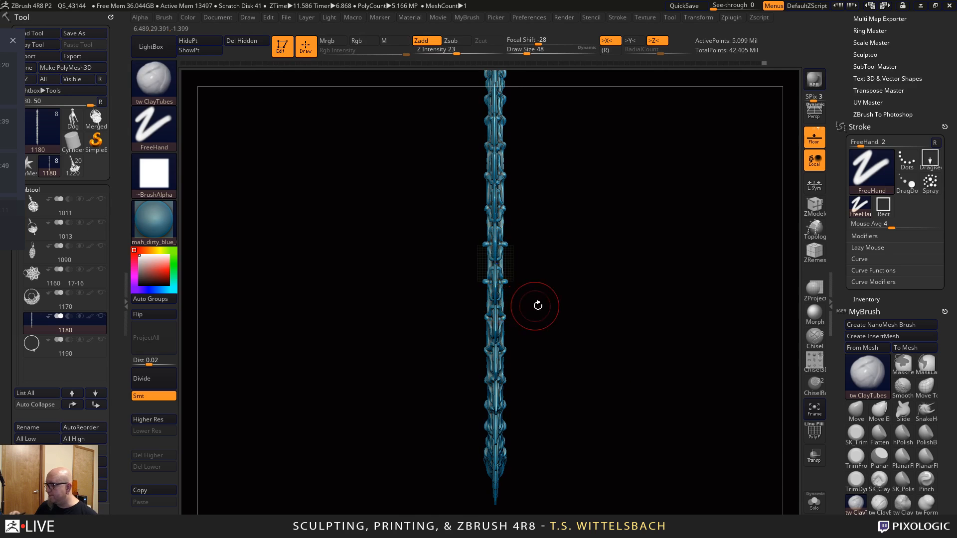
shift+drag(538, 305, 609, 348)
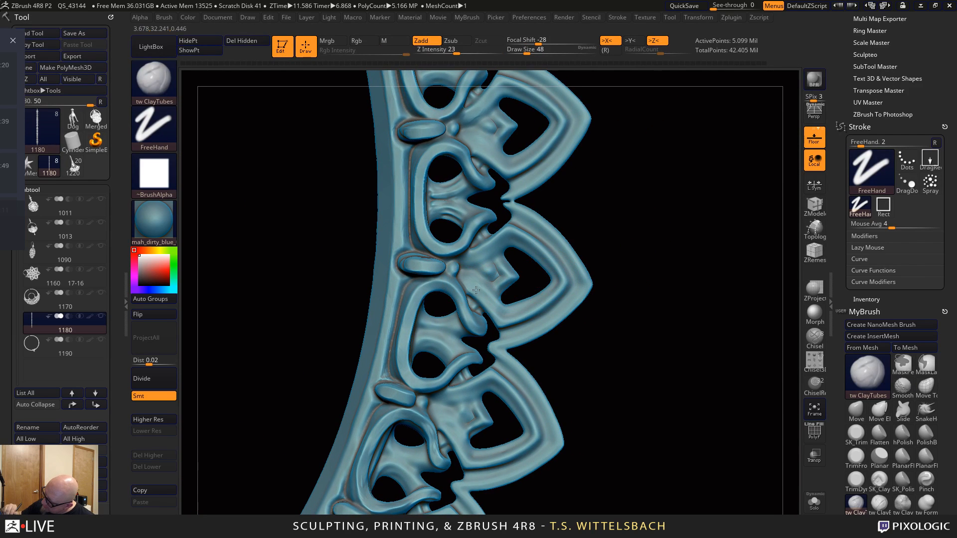
drag(477, 289, 496, 314)
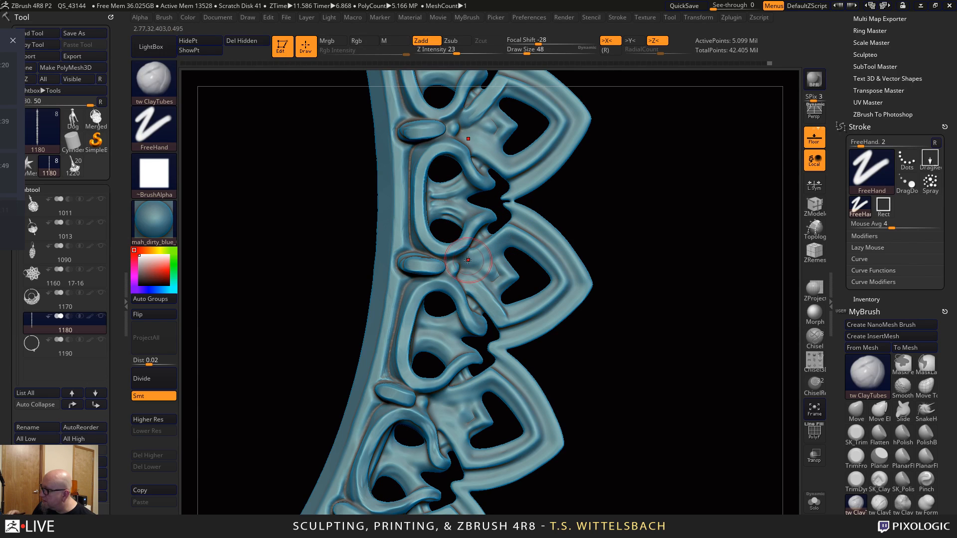
mouse_move(473, 273)
mouse_down()
mouse_move(502, 240)
mouse_move(496, 234)
mouse_move(531, 244)
mouse_move(555, 275)
mouse_move(504, 315)
mouse_move(539, 298)
mouse_move(525, 304)
mouse_up()
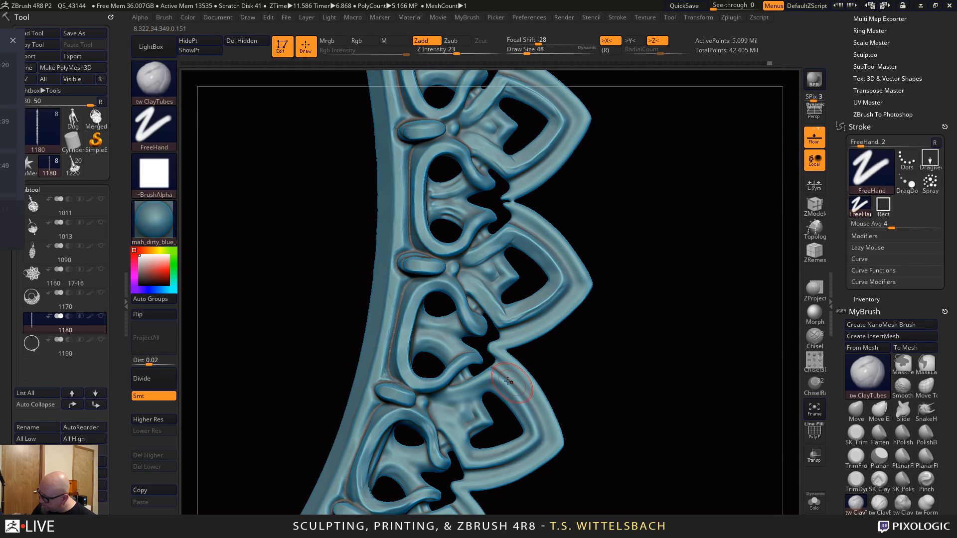
mouse_move(447, 399)
mouse_down()
mouse_move(472, 390)
mouse_move(520, 411)
mouse_up()
alt+drag(649, 355, 730, 259)
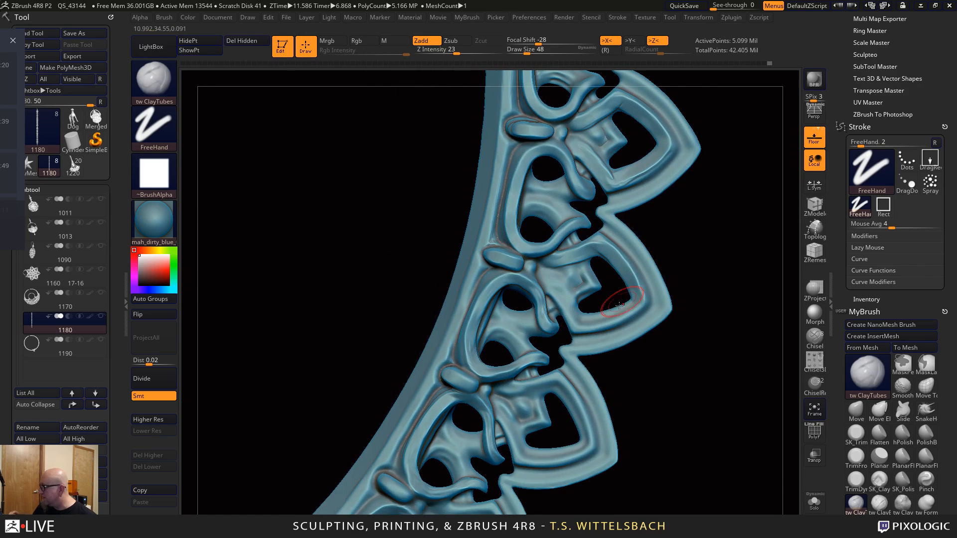
Undo the short rim stroke and continue the raised inner rims on the next petals toward the plain end piece
mouse_move(634, 304)
mouse_down()
mouse_move(583, 320)
mouse_move(556, 287)
mouse_move(578, 320)
mouse_move(638, 300)
mouse_up()
key(ctrl+z)
drag(708, 259, 628, 252)
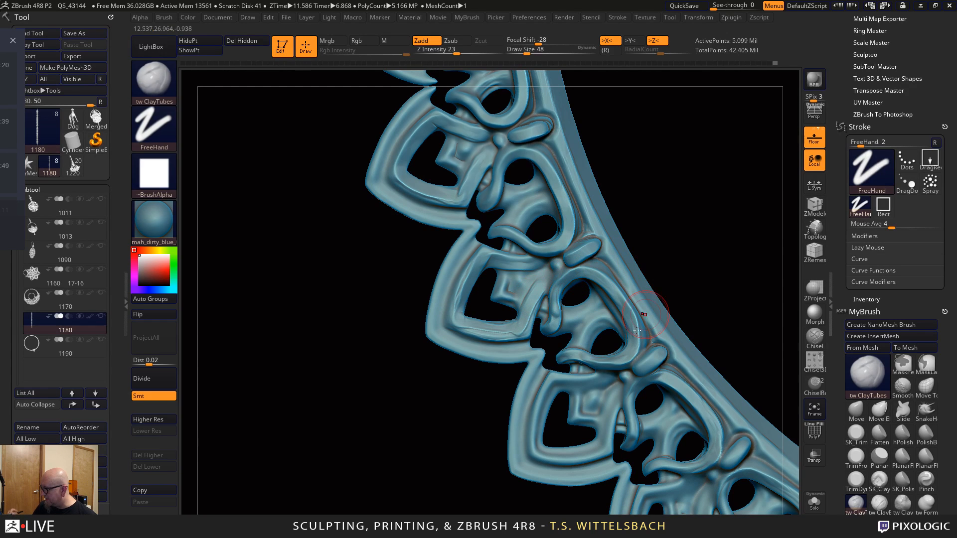
mouse_move(648, 190)
mouse_down()
mouse_move(688, 213)
mouse_move(746, 208)
mouse_move(594, 271)
mouse_up()
drag(499, 419, 569, 284)
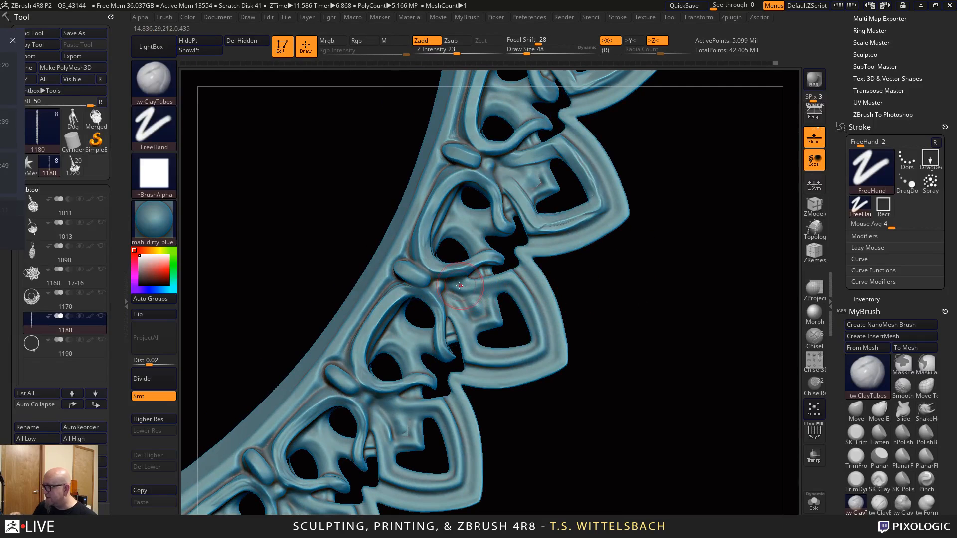
mouse_move(461, 286)
mouse_down()
mouse_move(510, 283)
mouse_move(536, 337)
mouse_move(531, 351)
mouse_move(472, 352)
mouse_up()
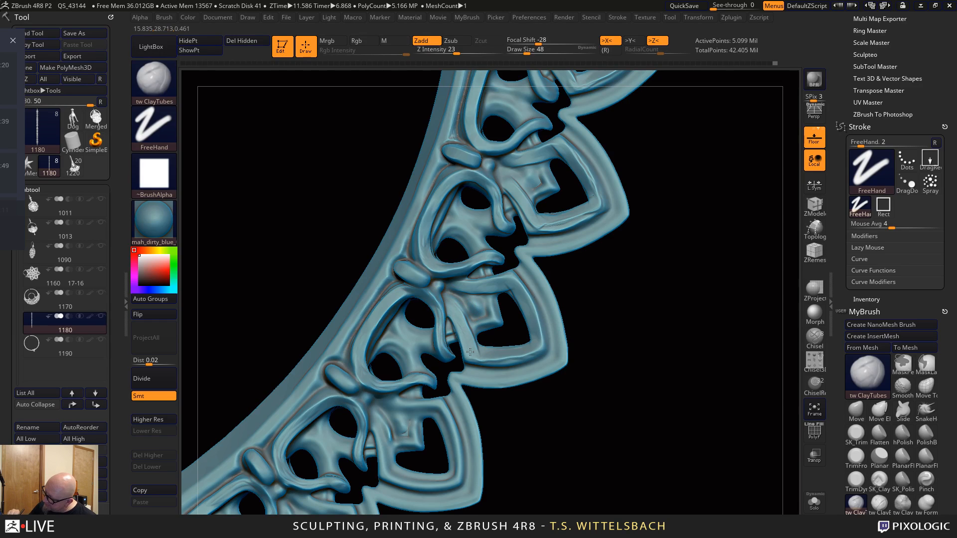
drag(626, 259, 605, 250)
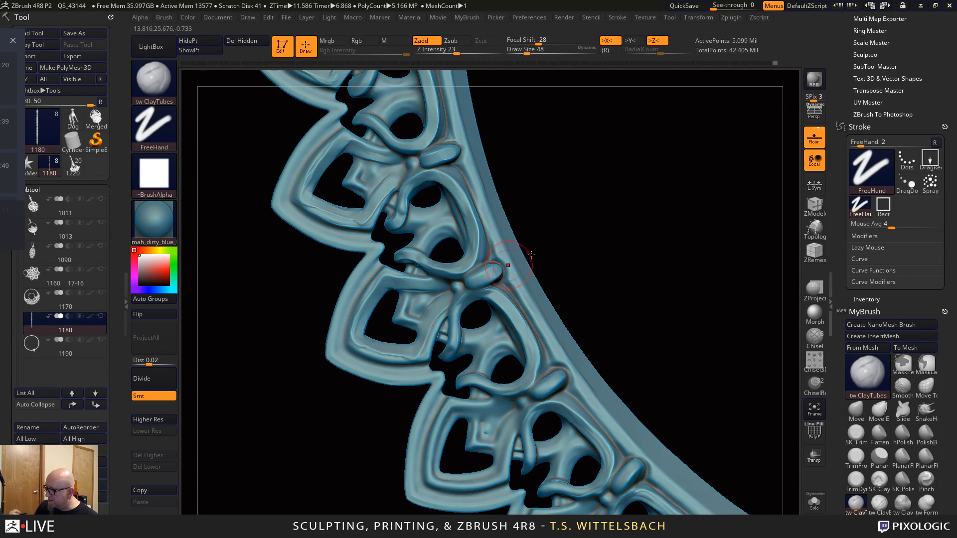
Examine the thickness and relief of the petals and beads edge-on along the band
mouse_move(429, 319)
mouse_down()
mouse_move(683, 248)
mouse_move(667, 269)
mouse_move(668, 325)
mouse_move(621, 312)
mouse_move(603, 331)
mouse_move(641, 357)
mouse_up()
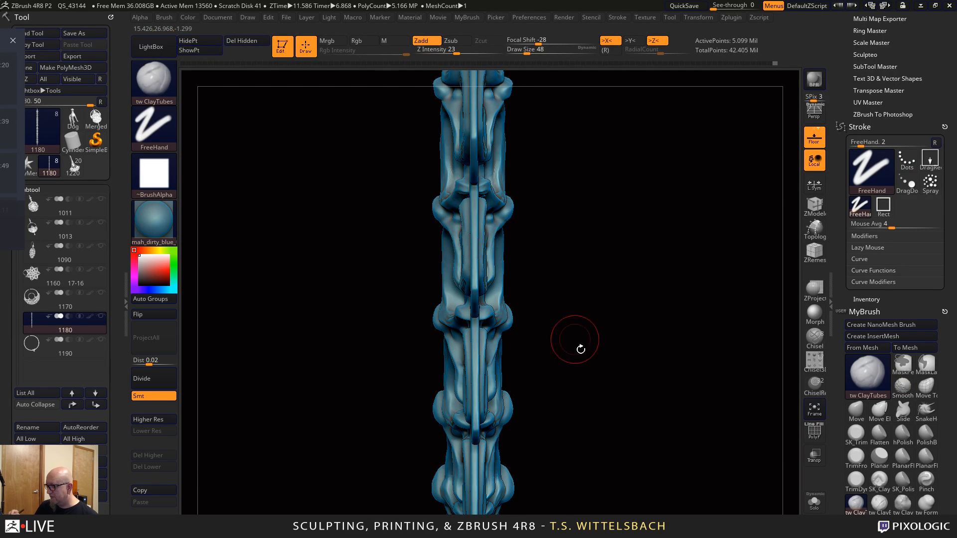
drag(579, 349, 544, 306)
alt+drag(544, 242, 555, 406)
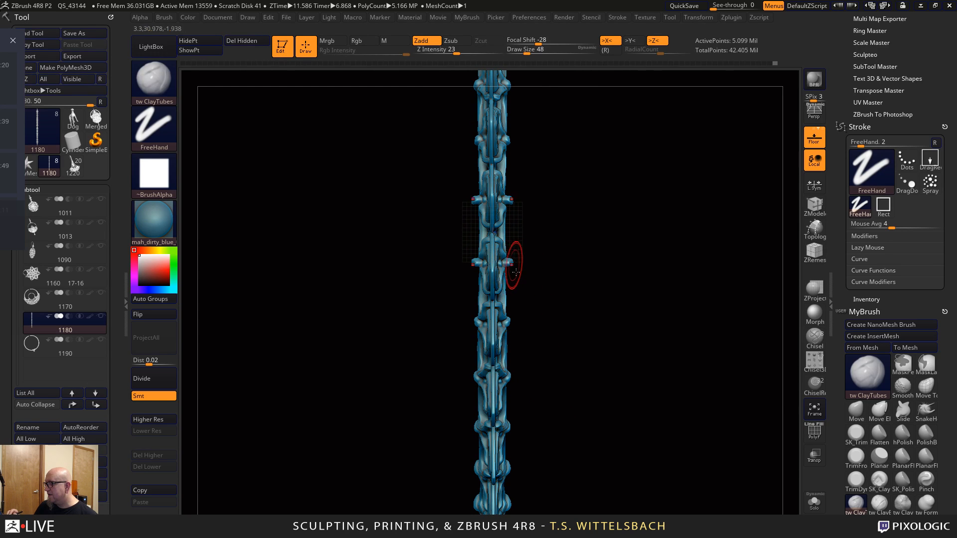
alt+drag(560, 325, 635, 372)
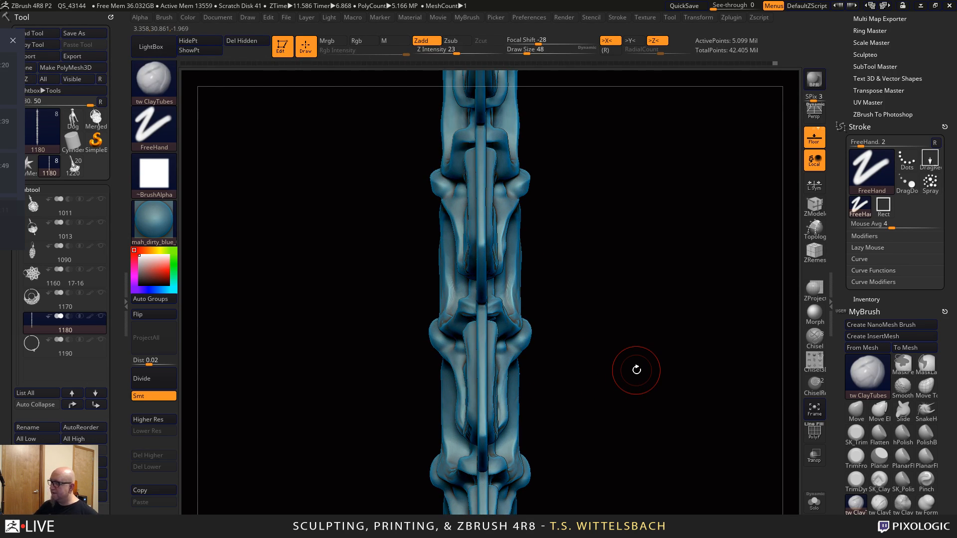
drag(603, 321, 465, 300)
Show the transform gizmo on the necklace, move it to the unmasked mesh center, and check the profile edge-on
key(w)
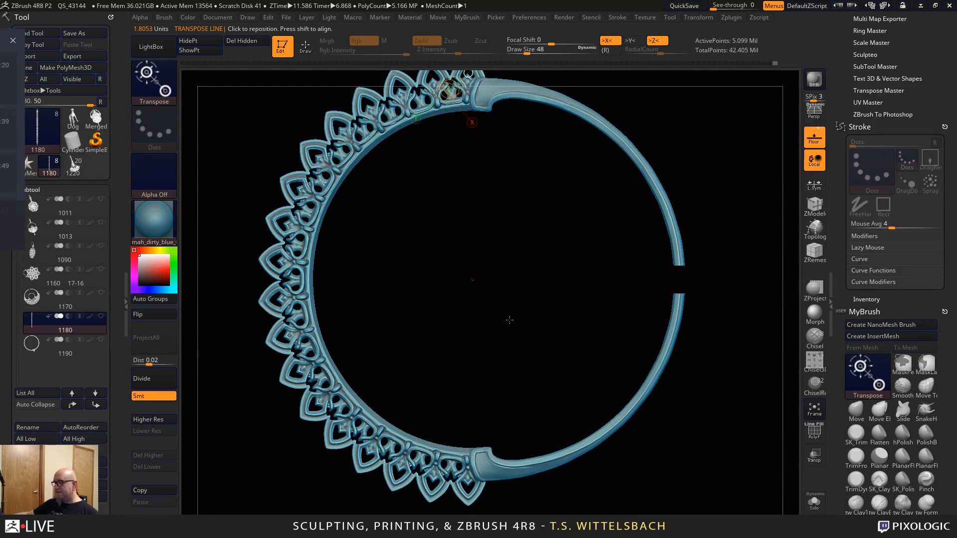
click(299, 303)
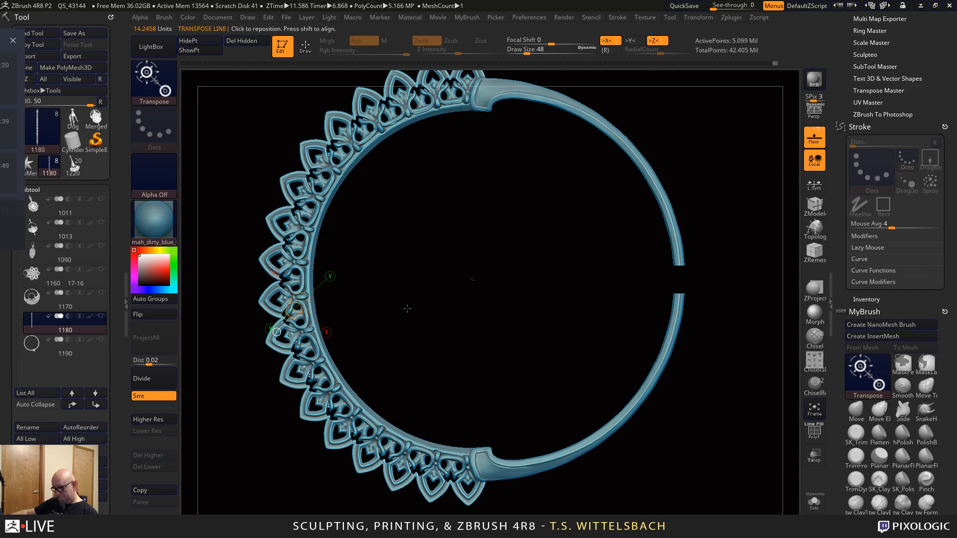
key(y)
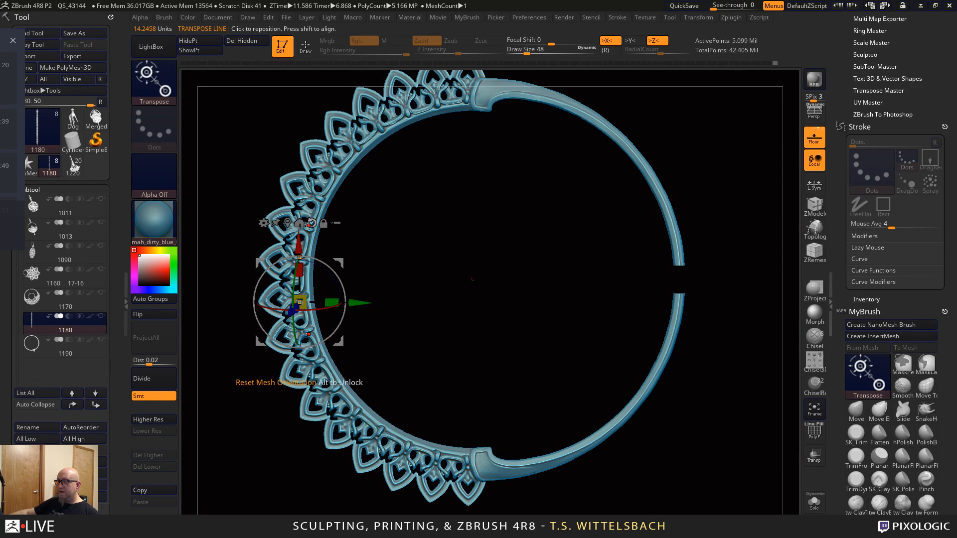
click(288, 223)
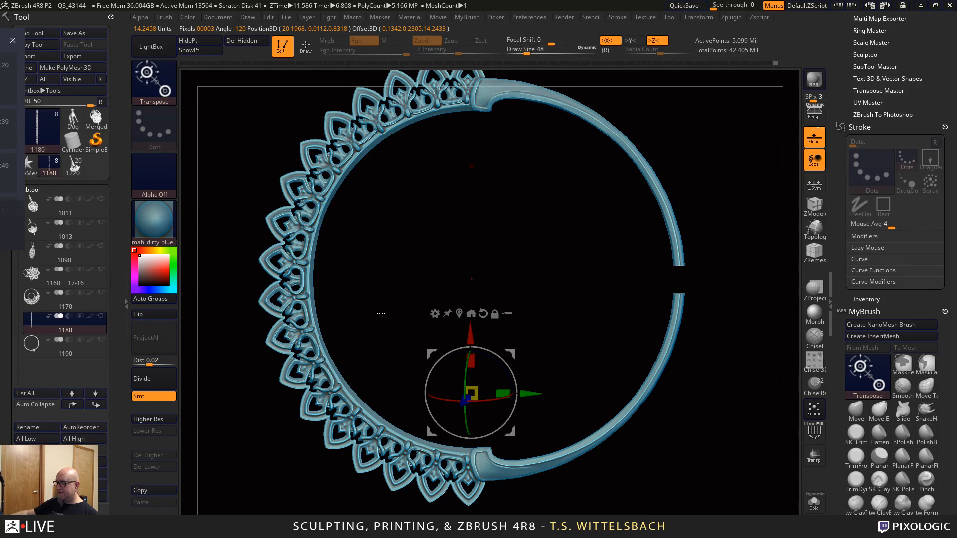
mouse_move(579, 63)
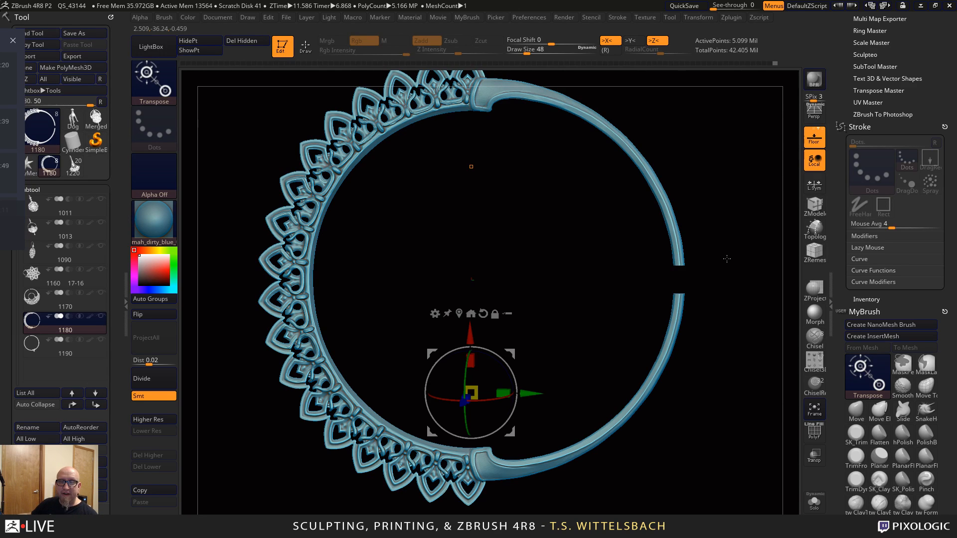
drag(606, 347, 600, 230)
alt+drag(623, 324, 902, 407)
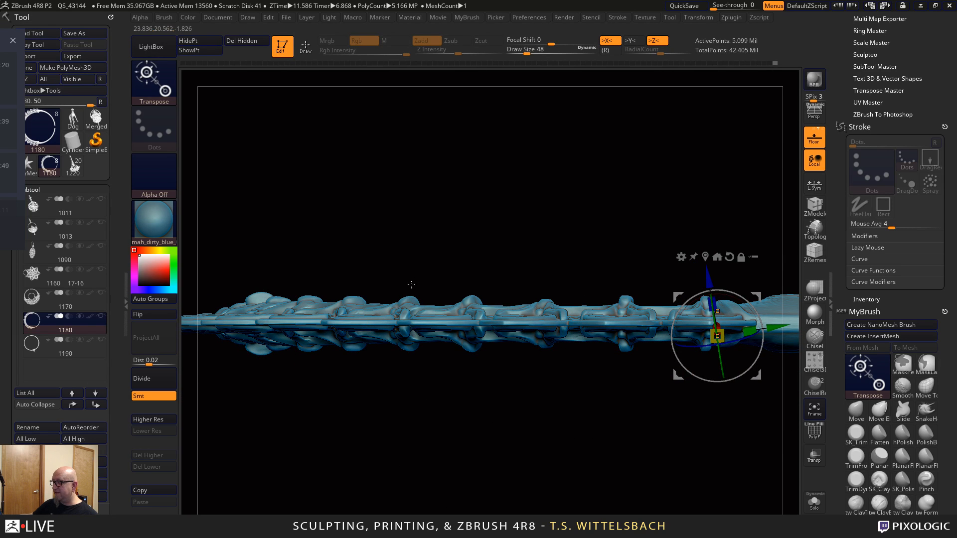
drag(426, 394, 324, 441)
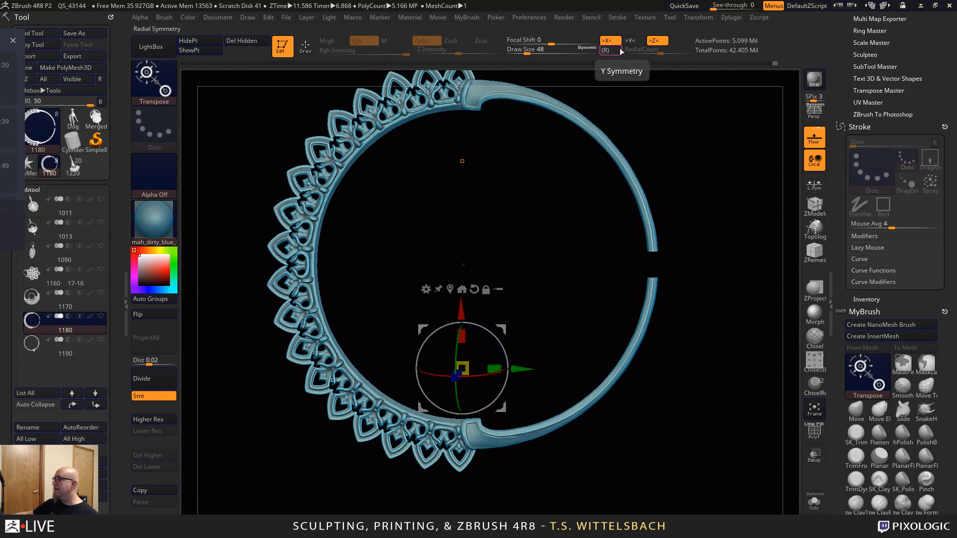
Switch symmetry off and reset the gizmo's position and orientation on the necklace ring
key(x)
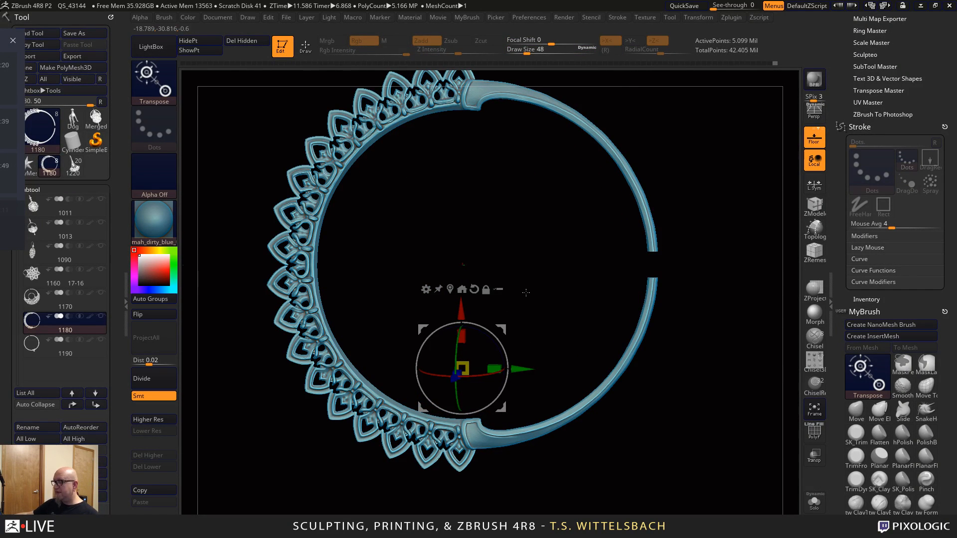
click(450, 287)
click(475, 186)
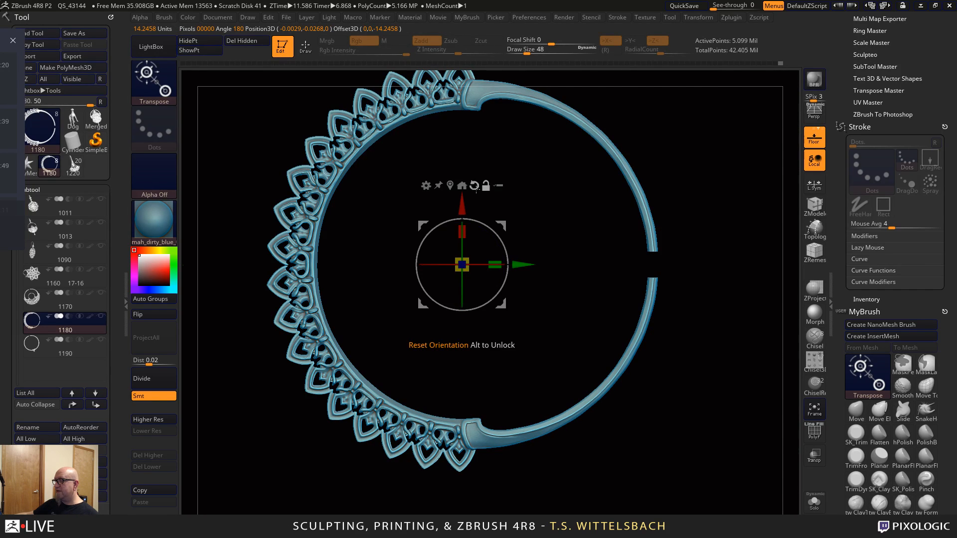
click(461, 186)
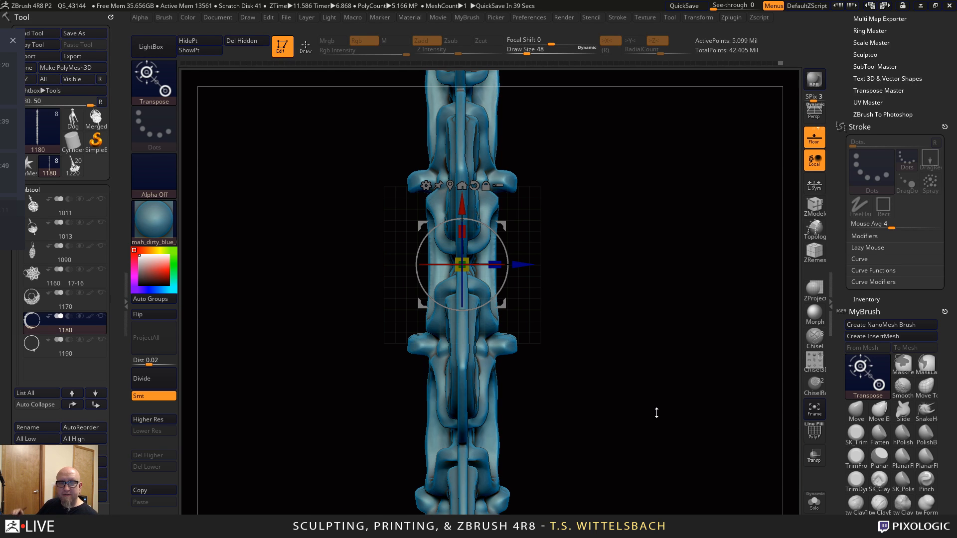
Select the tw ClayTubes brush and set its draw size to 26 for sculpting on the petal band
mouse_move(633, 441)
mouse_down()
mouse_move(606, 440)
mouse_move(623, 440)
mouse_up()
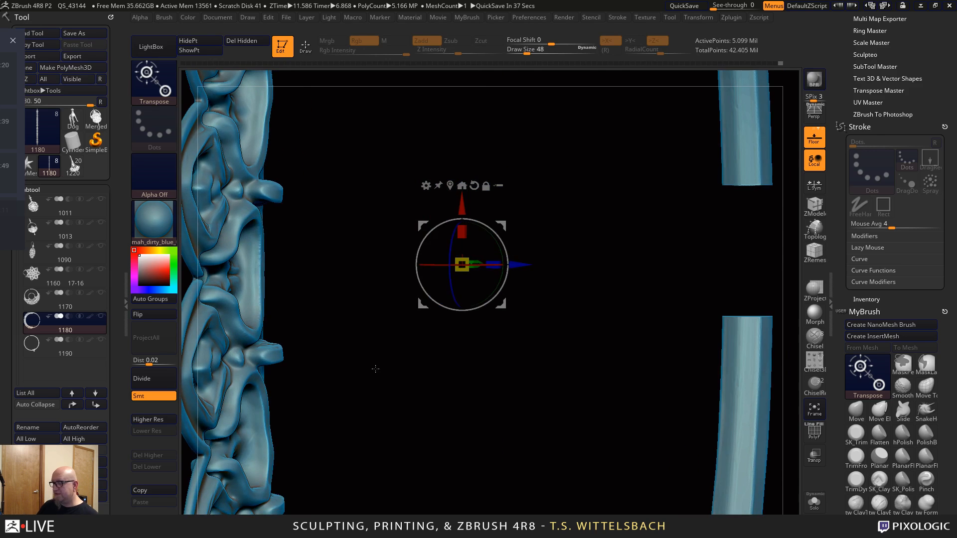
drag(275, 357, 435, 393)
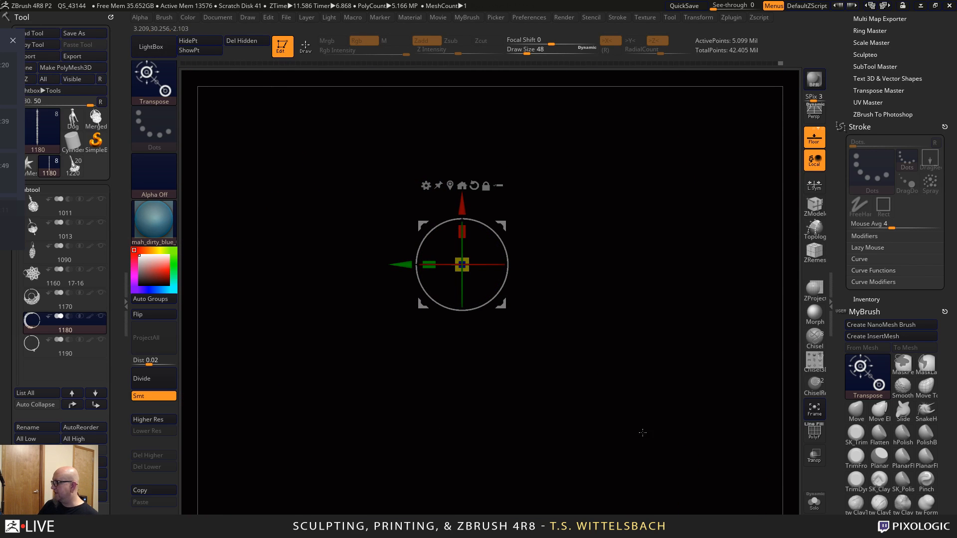
click(815, 410)
mouse_move(691, 451)
mouse_down()
mouse_move(708, 449)
mouse_move(698, 442)
mouse_up()
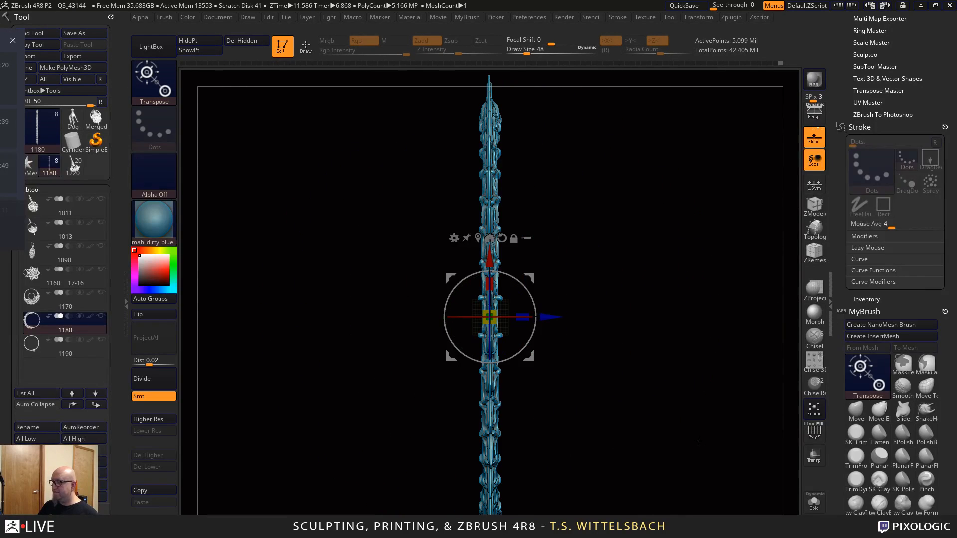
drag(539, 421, 624, 427)
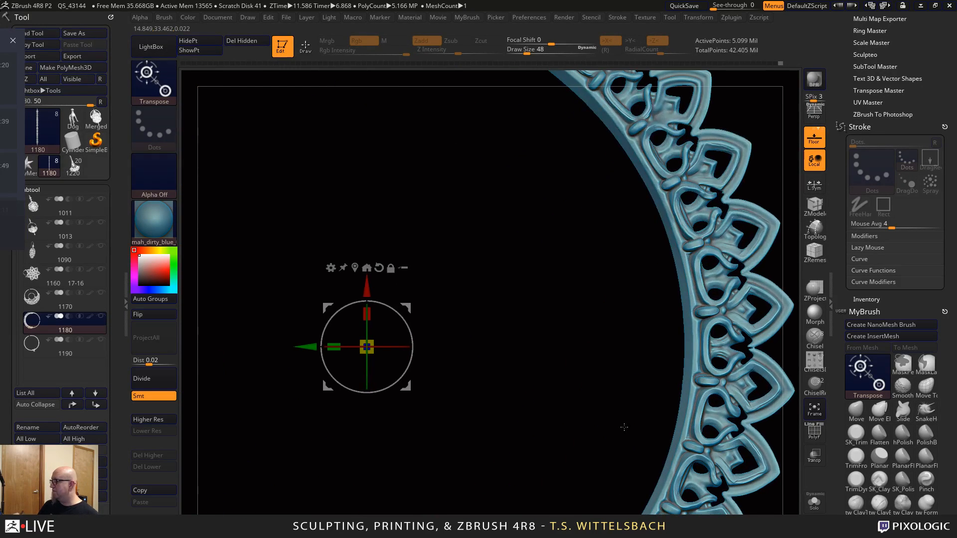
alt+drag(790, 303, 627, 436)
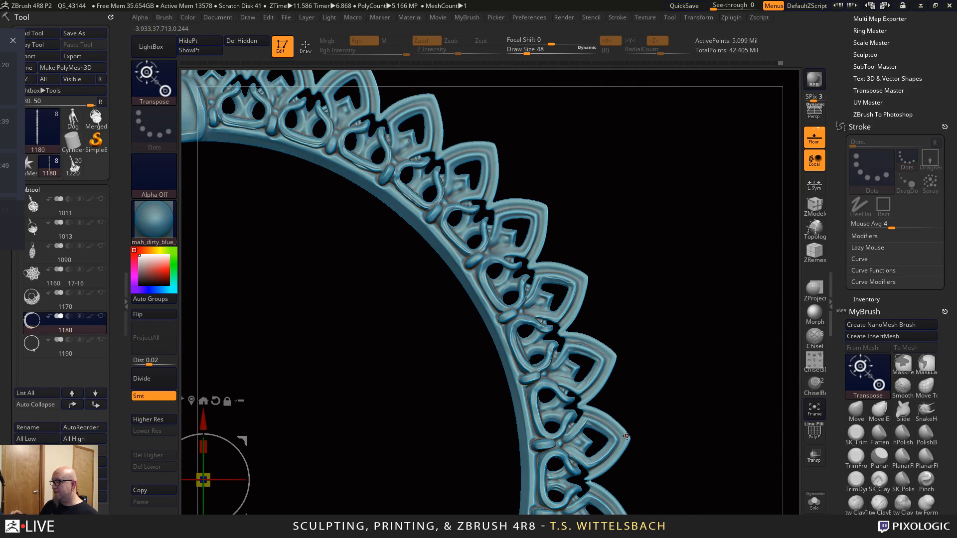
click(903, 455)
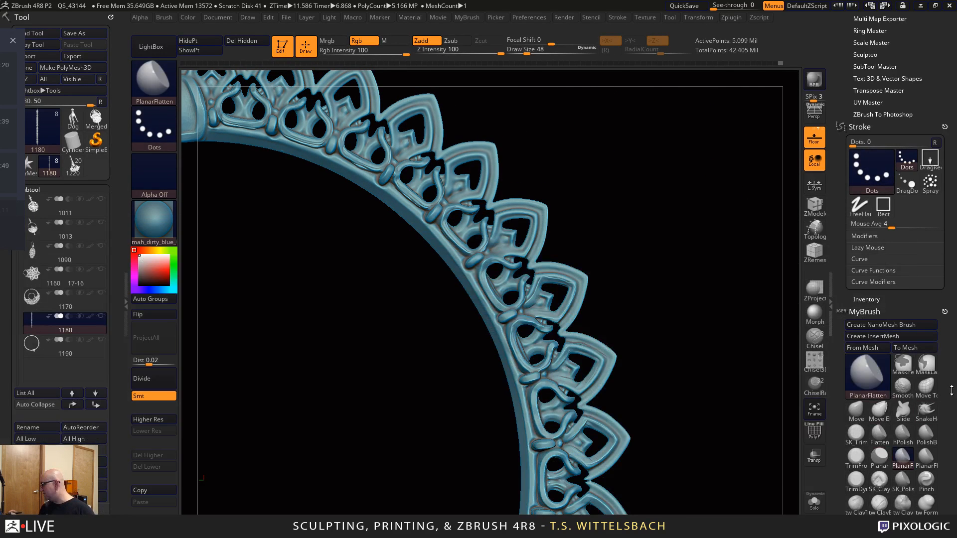
click(856, 504)
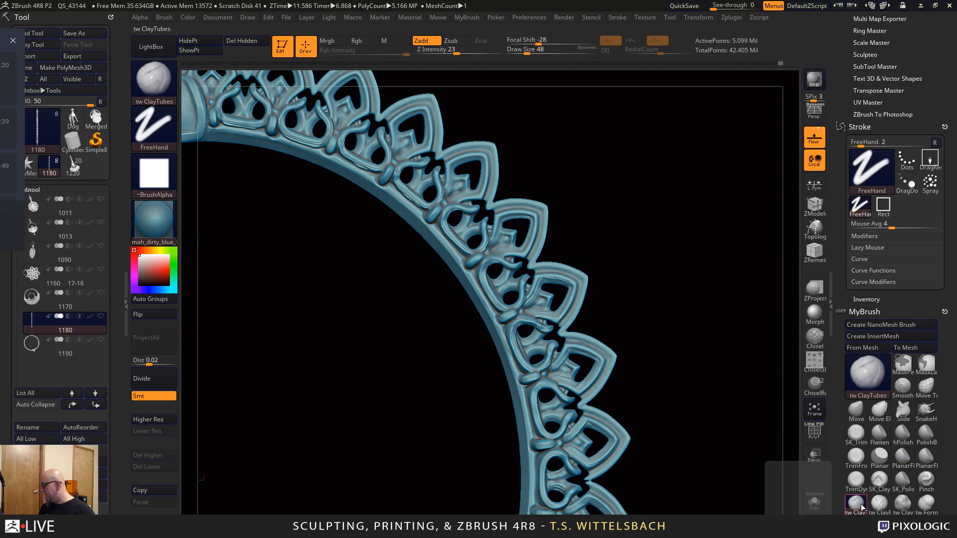
mouse_move(622, 279)
alt+mouse_down()
mouse_move(627, 295)
mouse_move(590, 290)
mouse_move(648, 280)
mouse_move(641, 265)
alt+mouse_up()
key(space)
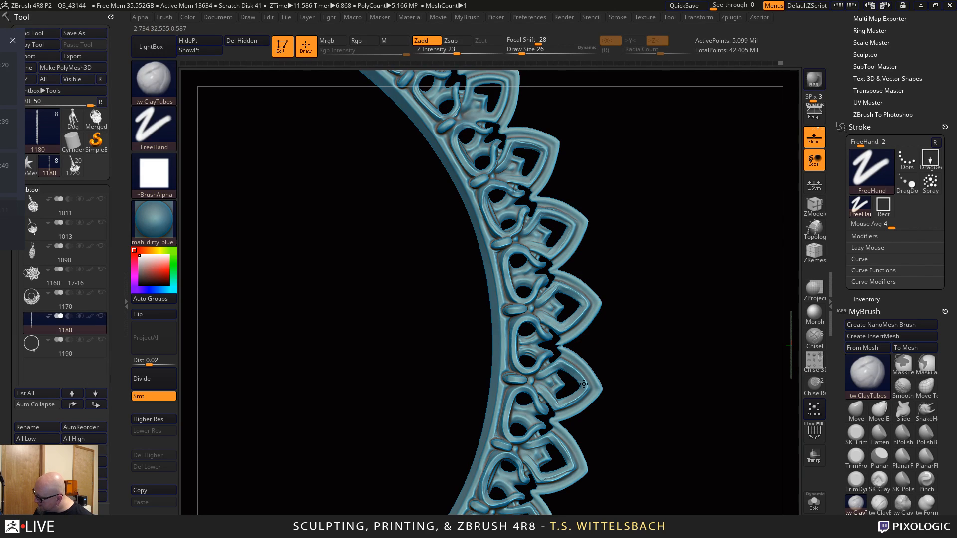
Try building up the petal details along the band with tw ClayTubes while symmetry is off
drag(686, 351, 595, 288)
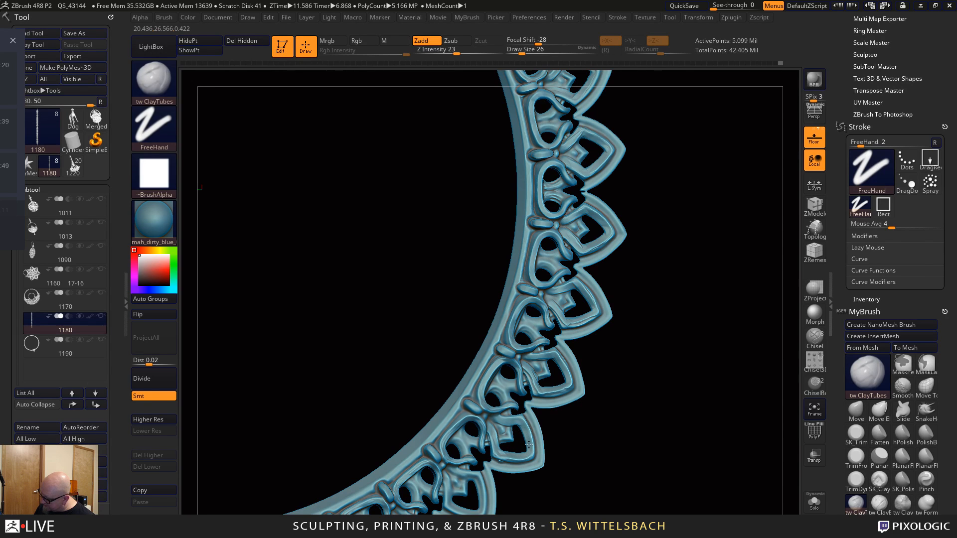
drag(641, 387, 463, 338)
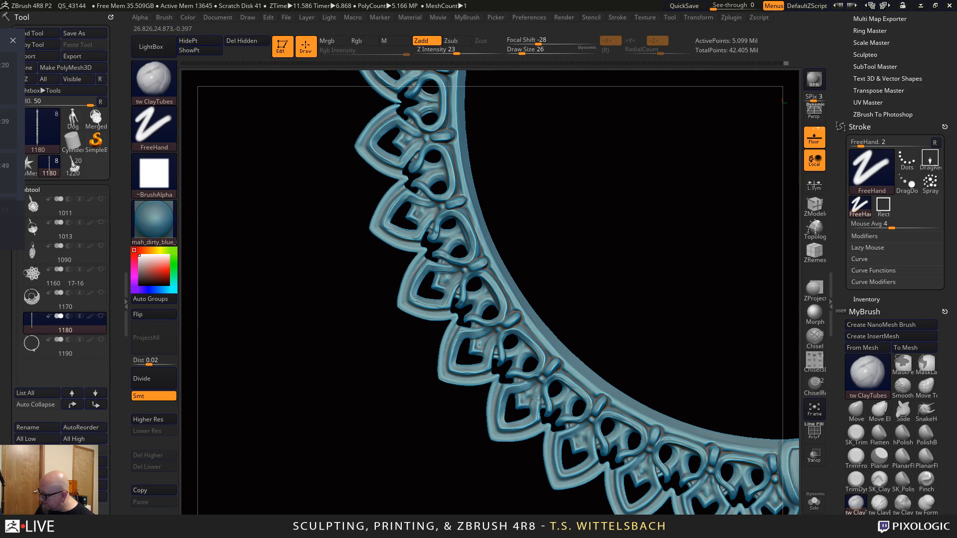
drag(609, 335, 493, 341)
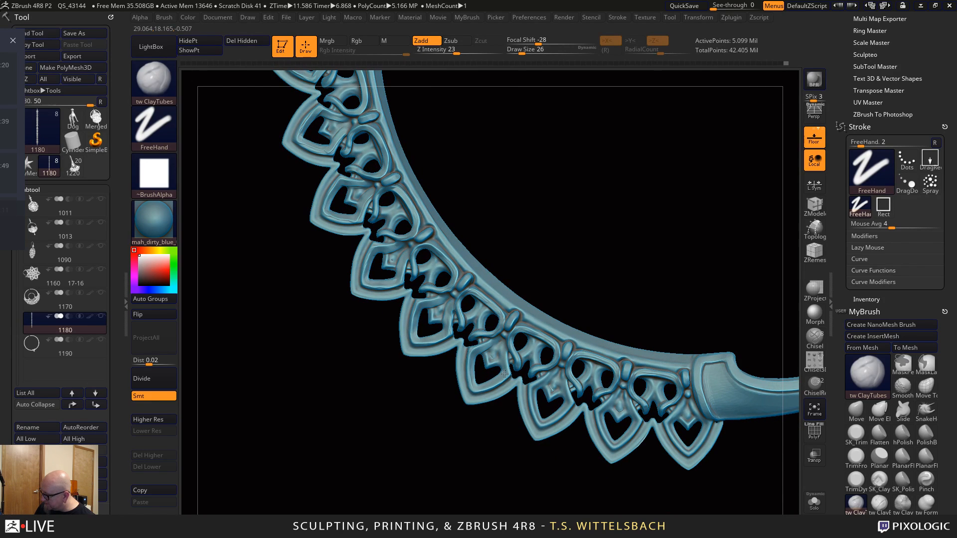
mouse_move(479, 414)
mouse_down()
mouse_move(684, 284)
mouse_move(728, 276)
mouse_move(720, 274)
mouse_up()
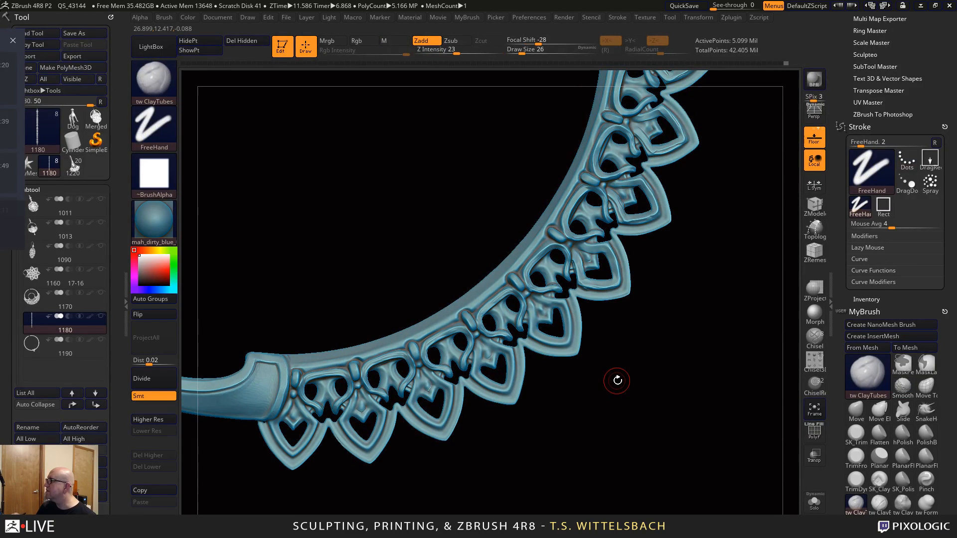
Undo the petal strokes made without symmetry and turn X and Z symmetry back on
drag(624, 384, 624, 432)
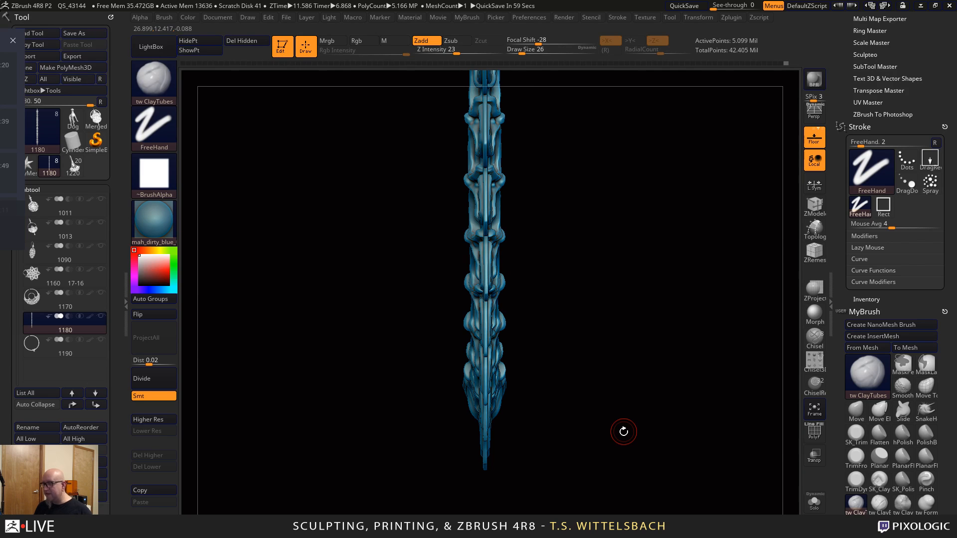
mouse_move(652, 412)
shift+mouse_down()
mouse_move(548, 206)
mouse_move(644, 322)
shift+mouse_up()
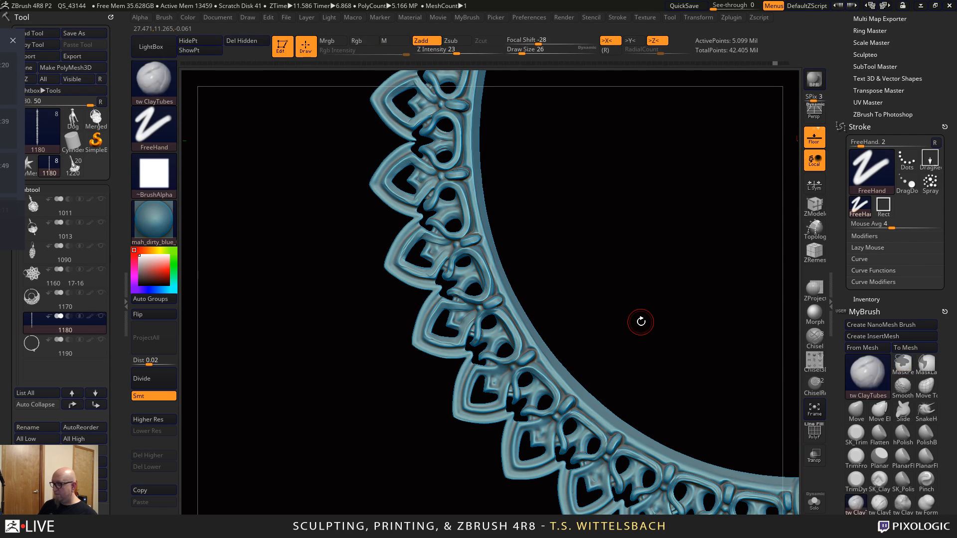
mouse_move(594, 256)
mouse_down()
mouse_move(654, 336)
mouse_move(559, 277)
mouse_move(596, 328)
mouse_move(629, 345)
mouse_up()
alt+drag(614, 275, 676, 271)
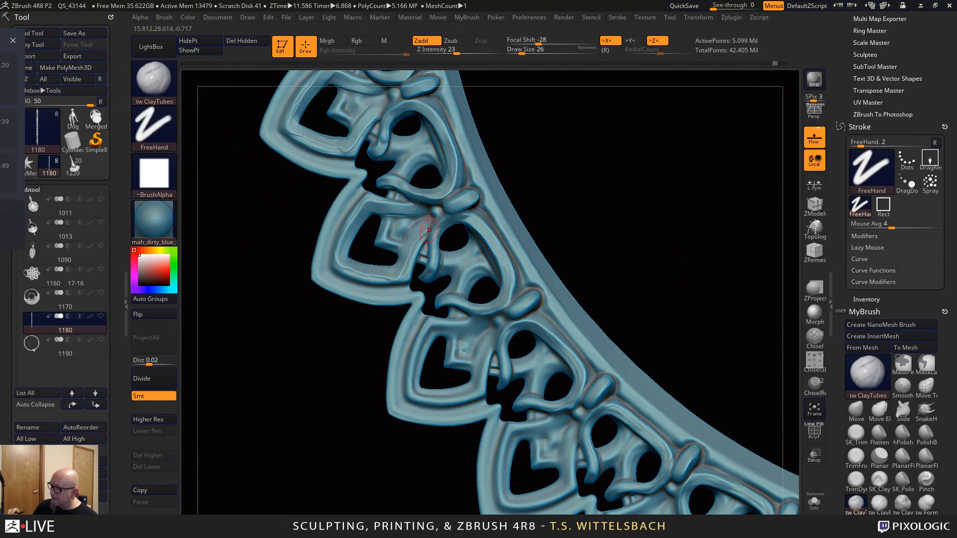
Build up and smooth the raised inner rims of the heart-shaped petals partway along the band
key(shift)
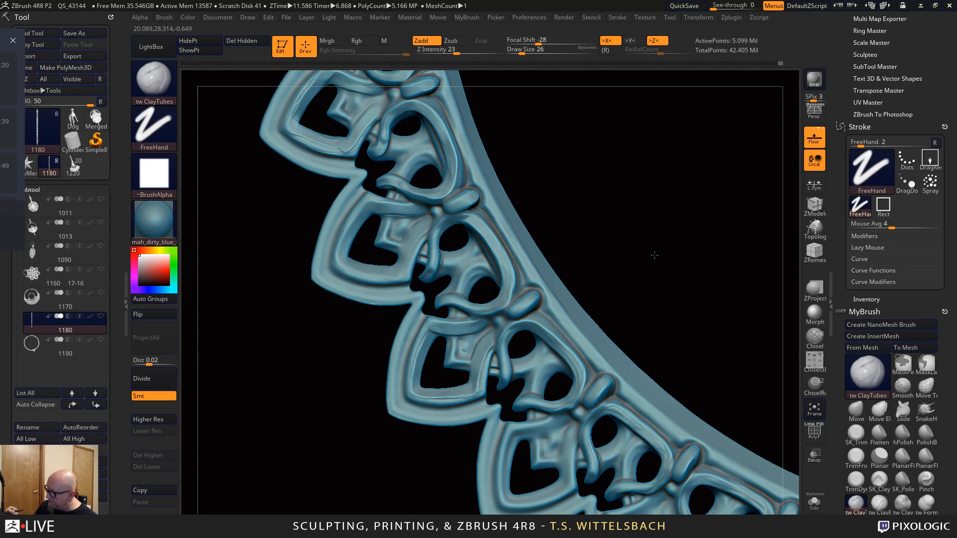
drag(654, 254, 608, 468)
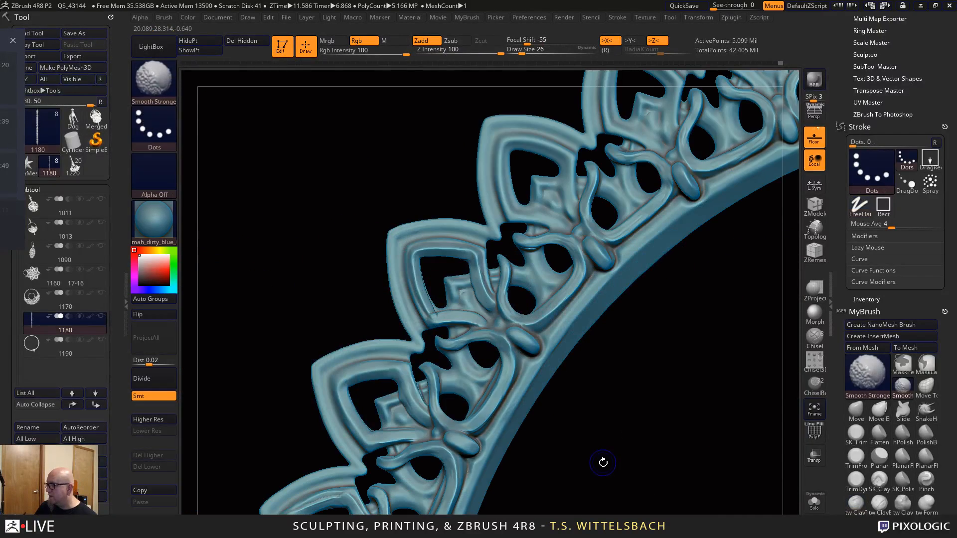
drag(581, 430, 580, 379)
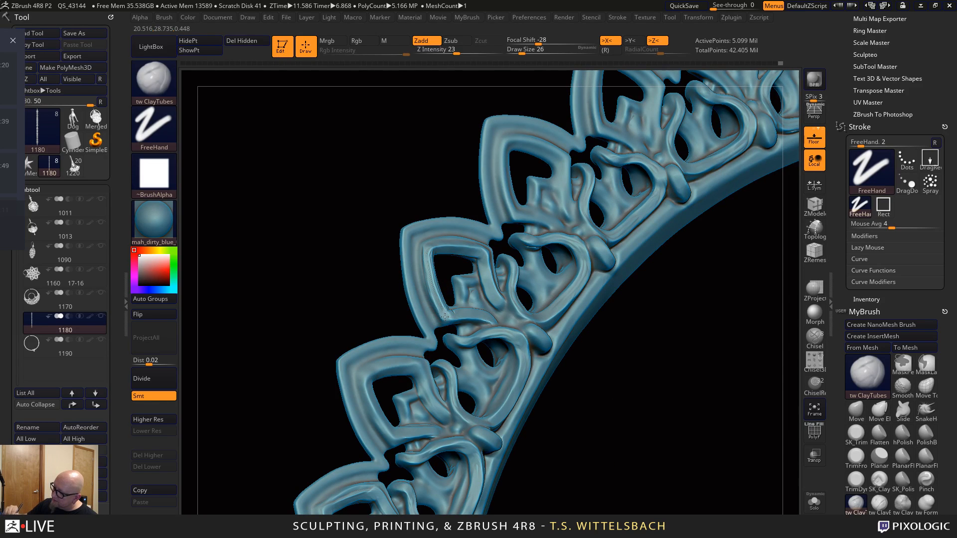
drag(618, 407, 639, 355)
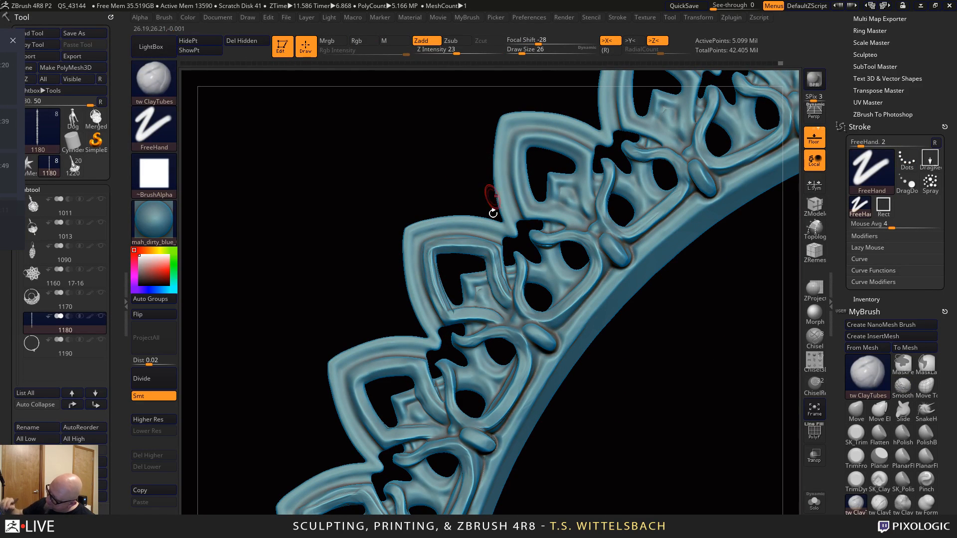
key(shift)
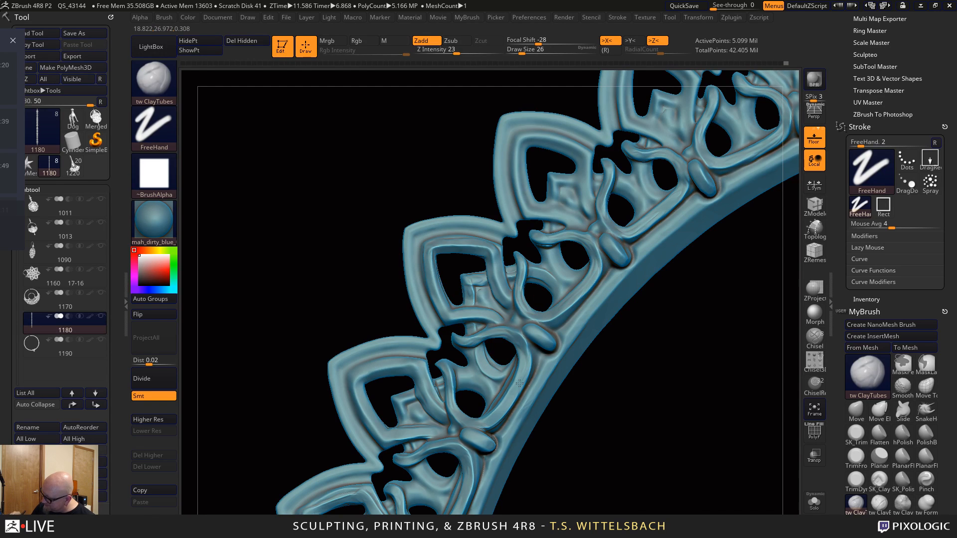
Add raised edges to the stepped tips inside the petals and to the small loops behind the scrolls
mouse_move(573, 384)
mouse_down()
mouse_move(688, 381)
mouse_move(651, 346)
mouse_up()
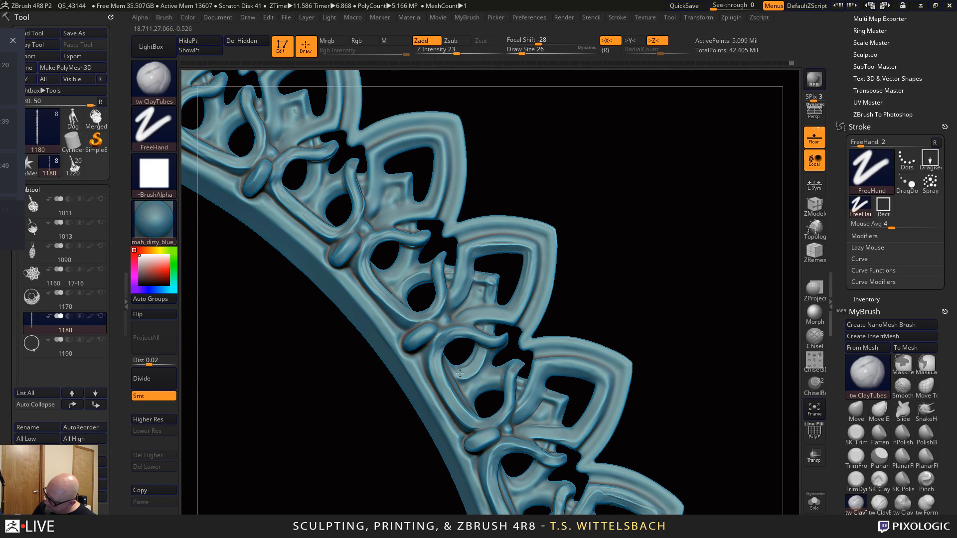
mouse_move(643, 260)
mouse_down()
mouse_move(641, 230)
mouse_move(675, 273)
mouse_move(669, 267)
mouse_up()
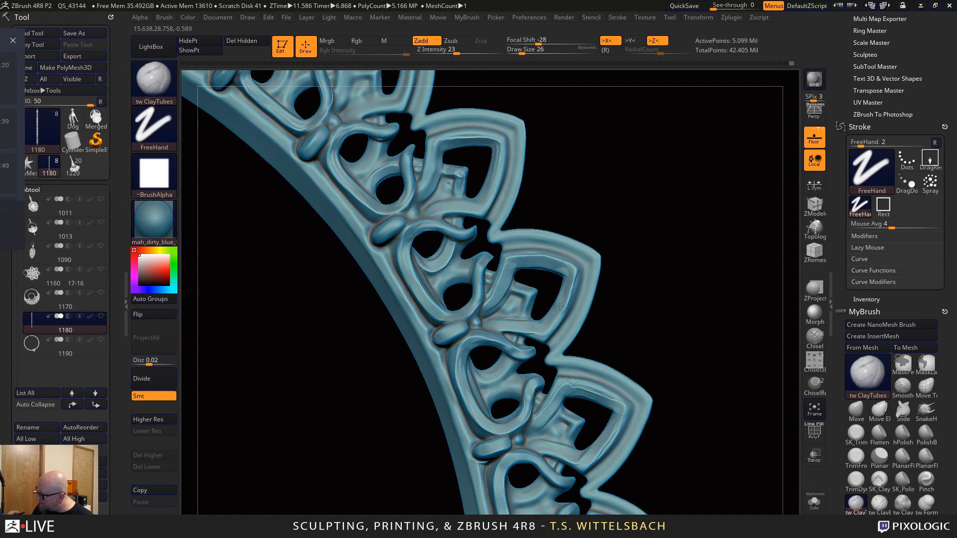
drag(522, 326, 503, 325)
mouse_move(689, 302)
mouse_down()
mouse_move(599, 324)
mouse_move(614, 322)
mouse_up()
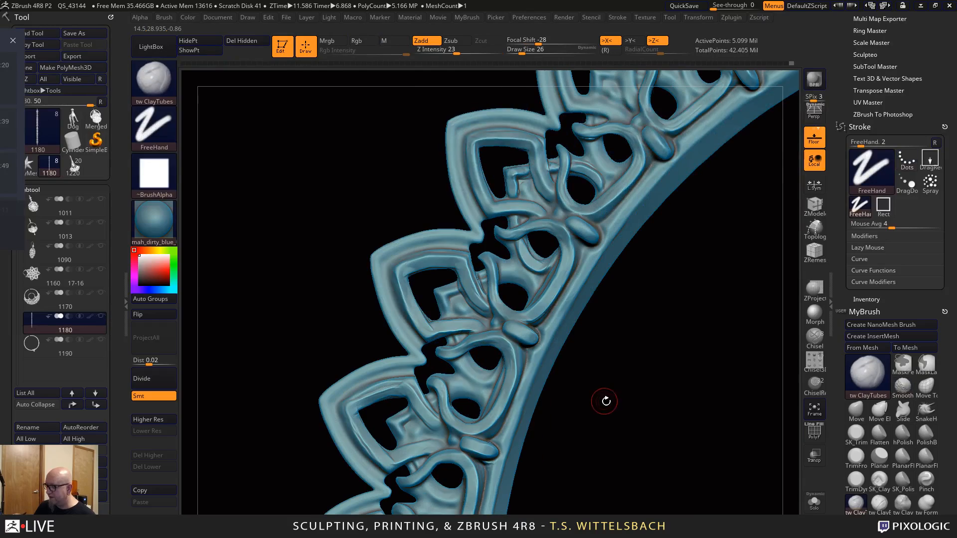
Set the draw size to 34 and build up the inner rim of the next petal toward the plain end piece
drag(604, 400, 521, 238)
drag(598, 379, 679, 361)
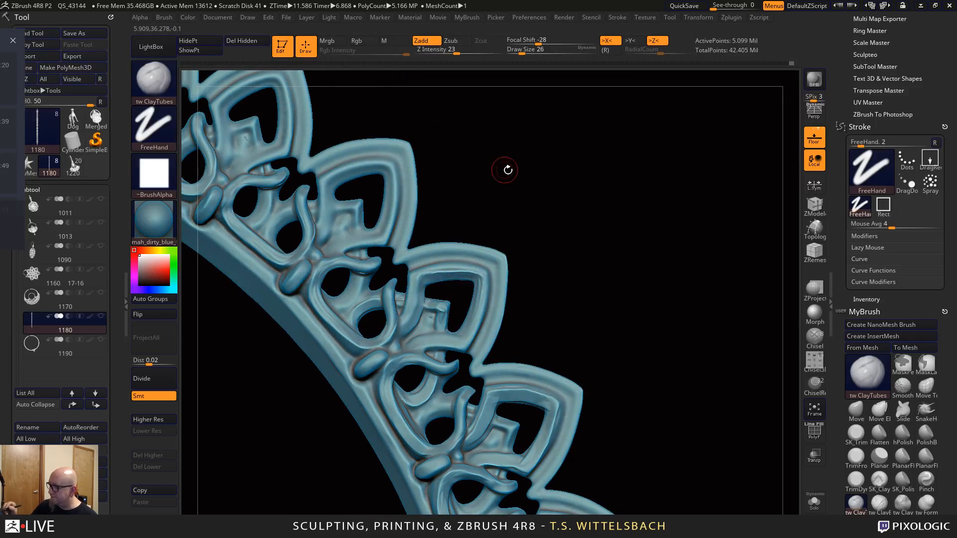
drag(506, 166, 511, 319)
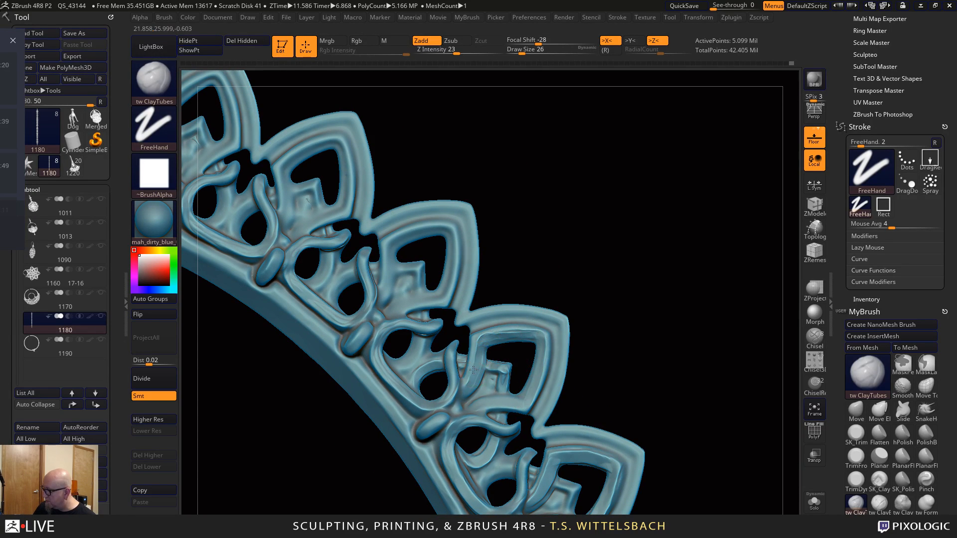
drag(592, 317, 635, 302)
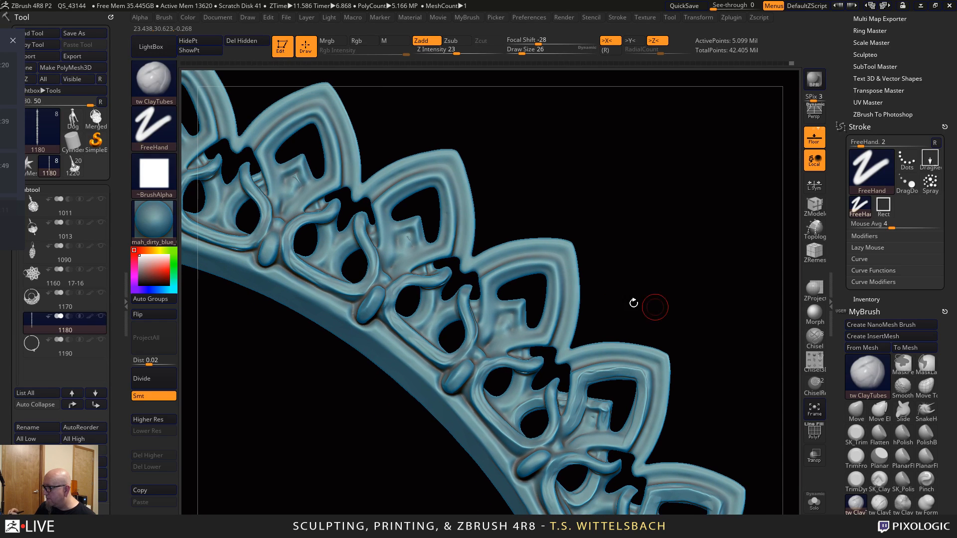
key(space)
drag(489, 291, 491, 292)
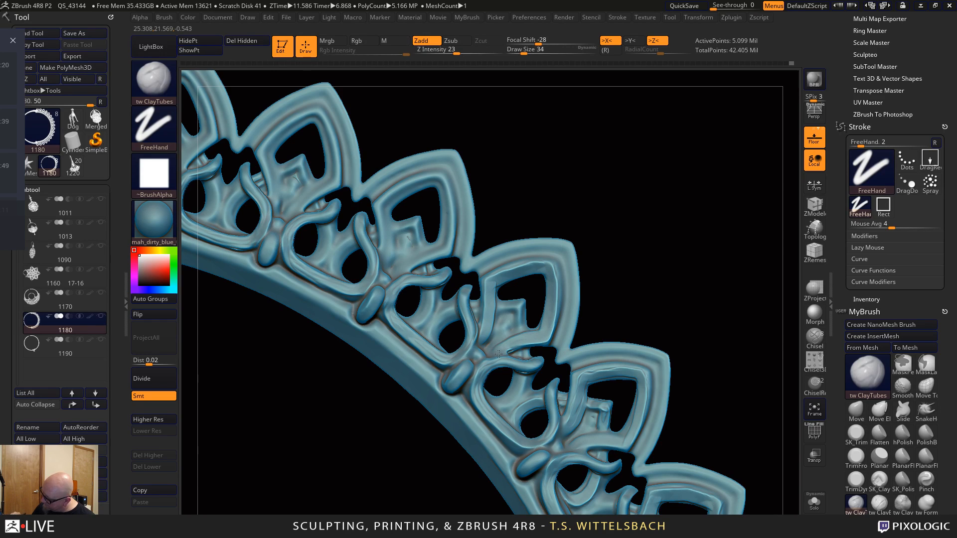
Continue the raised inner rims on the remaining petals up to the plain end piece
alt+drag(588, 240, 698, 342)
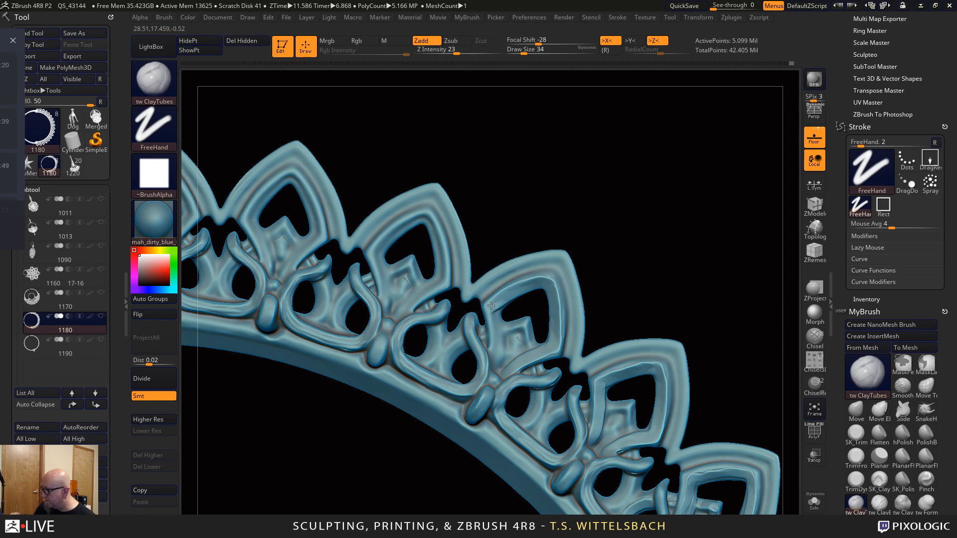
drag(608, 241, 733, 319)
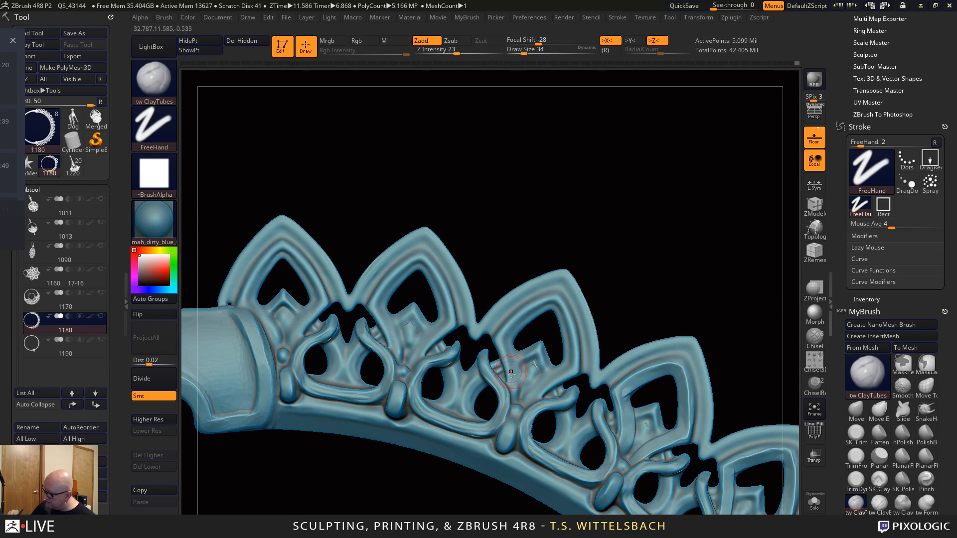
drag(505, 398, 513, 373)
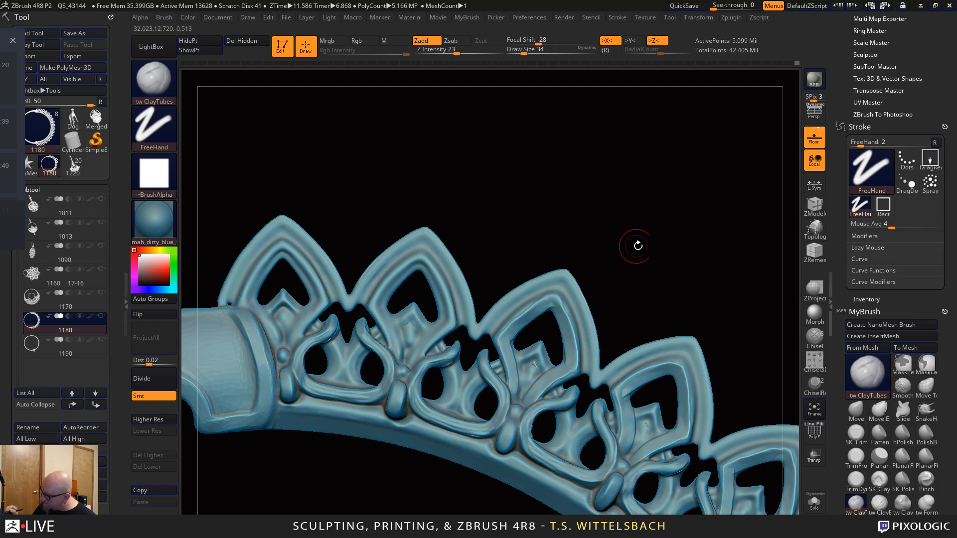
alt+drag(635, 242, 645, 293)
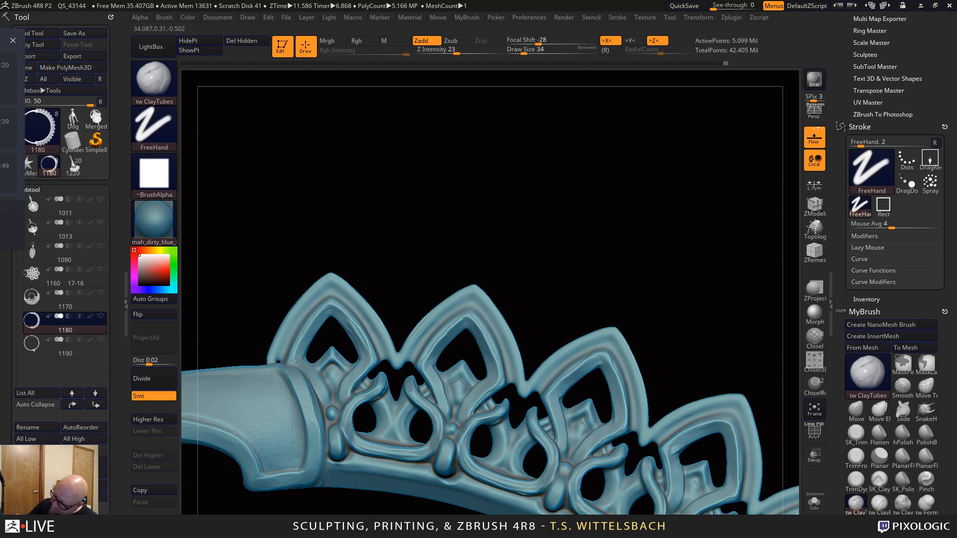
Build up and flatten the outer rims of the petals nearest the plain end piece
mouse_move(406, 229)
mouse_down()
mouse_move(494, 208)
mouse_move(438, 248)
mouse_move(665, 254)
mouse_move(712, 232)
mouse_up()
mouse_move(683, 263)
mouse_down()
mouse_move(599, 312)
mouse_move(597, 258)
mouse_up()
mouse_move(617, 183)
alt+mouse_down()
mouse_move(519, 259)
mouse_move(501, 254)
alt+mouse_up()
mouse_move(388, 402)
mouse_down()
mouse_move(385, 412)
mouse_move(417, 356)
mouse_move(452, 342)
mouse_move(477, 375)
mouse_move(457, 342)
mouse_up()
mouse_move(512, 403)
mouse_down()
mouse_move(582, 348)
mouse_move(620, 424)
mouse_up()
mouse_move(630, 348)
mouse_down()
mouse_move(699, 409)
mouse_move(707, 474)
mouse_move(679, 398)
mouse_move(703, 257)
mouse_move(680, 241)
mouse_move(722, 344)
mouse_move(652, 465)
mouse_move(575, 283)
mouse_up()
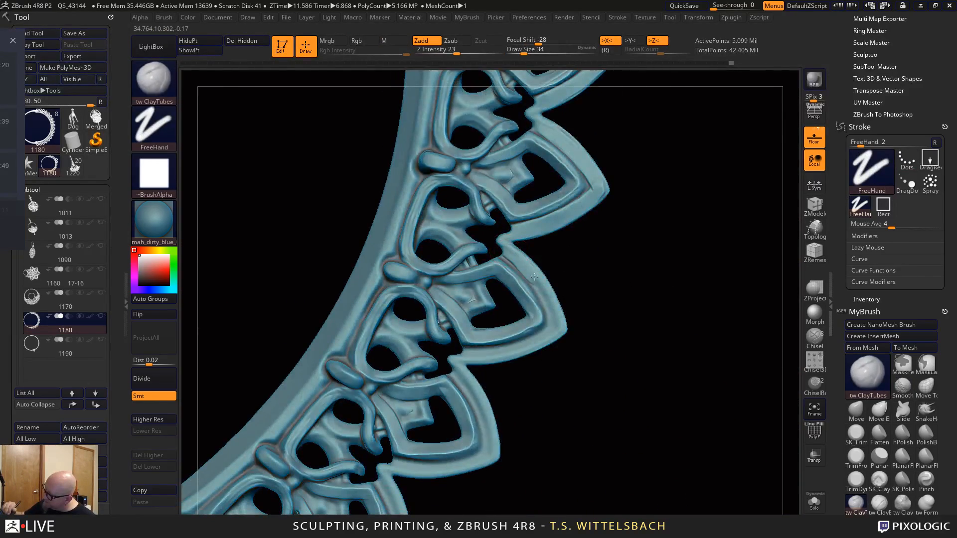
Continue building up the outer petal rims along the band, moving away from the plain end piece
alt+drag(582, 361, 712, 271)
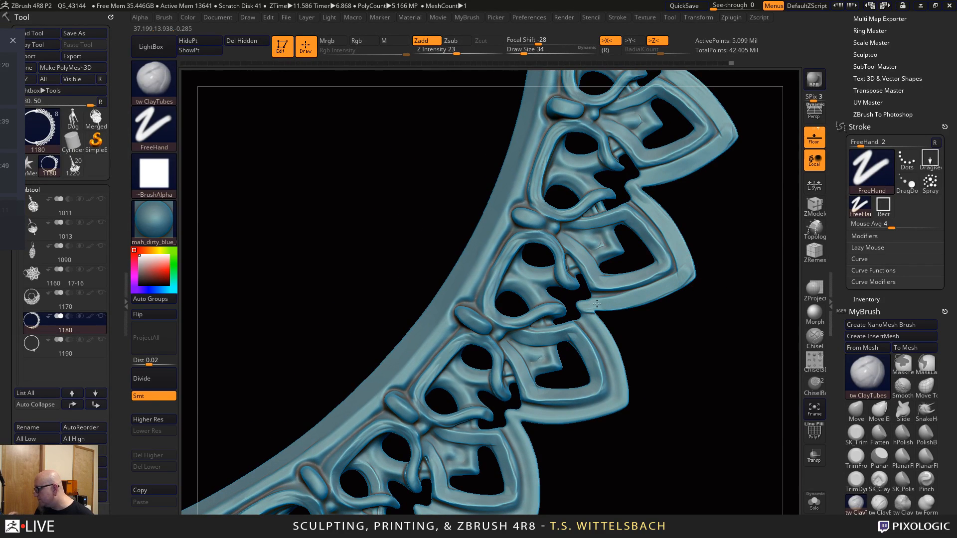
alt+drag(660, 367, 624, 323)
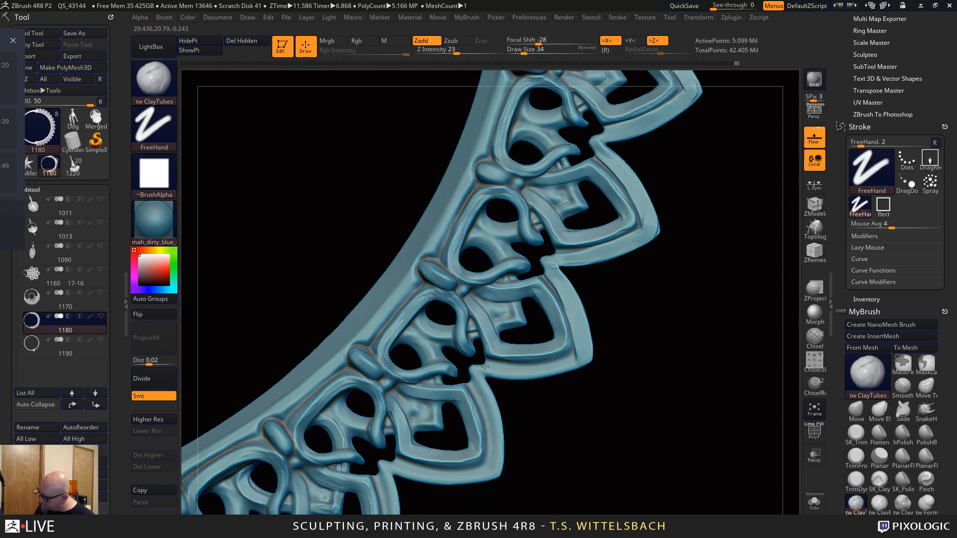
drag(597, 389, 651, 267)
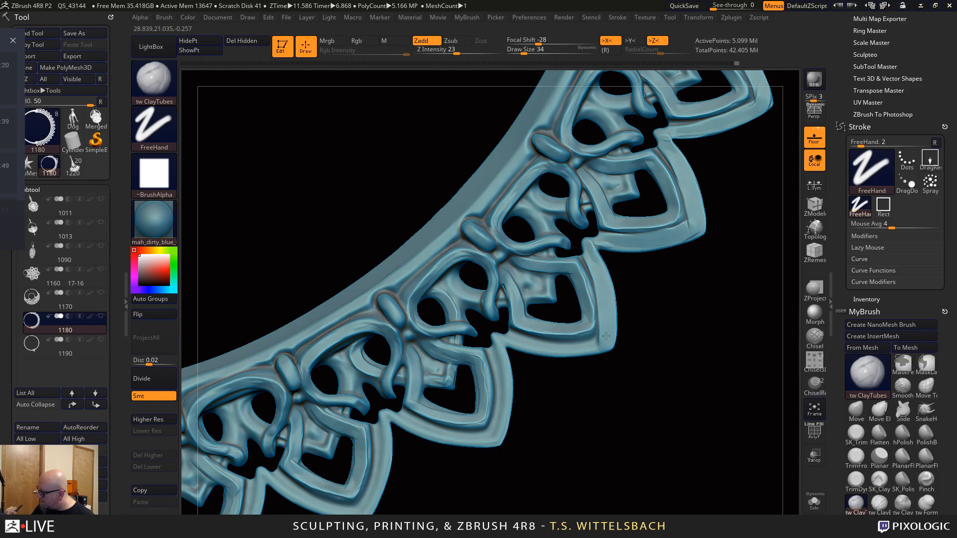
mouse_move(605, 349)
mouse_down()
mouse_move(716, 353)
mouse_move(576, 284)
mouse_move(496, 288)
mouse_up()
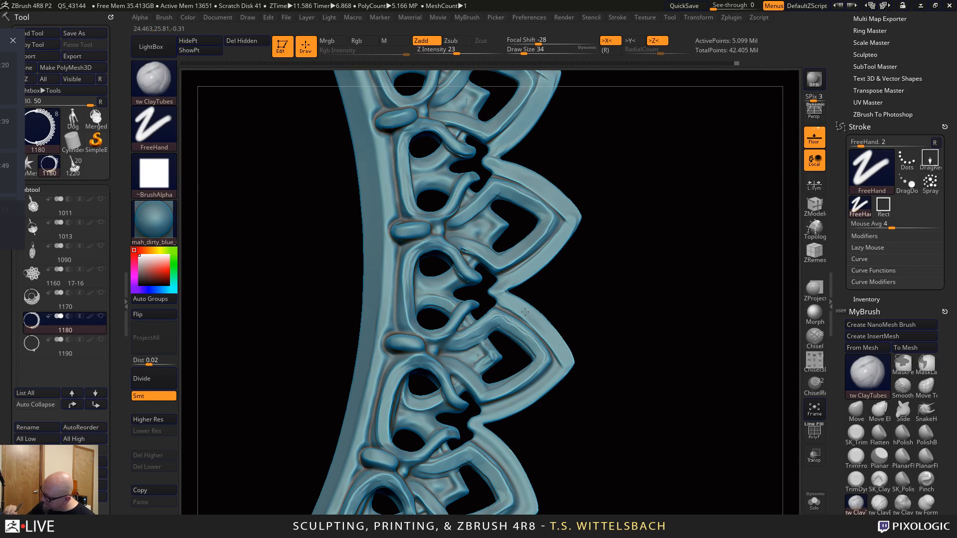
drag(615, 367, 619, 309)
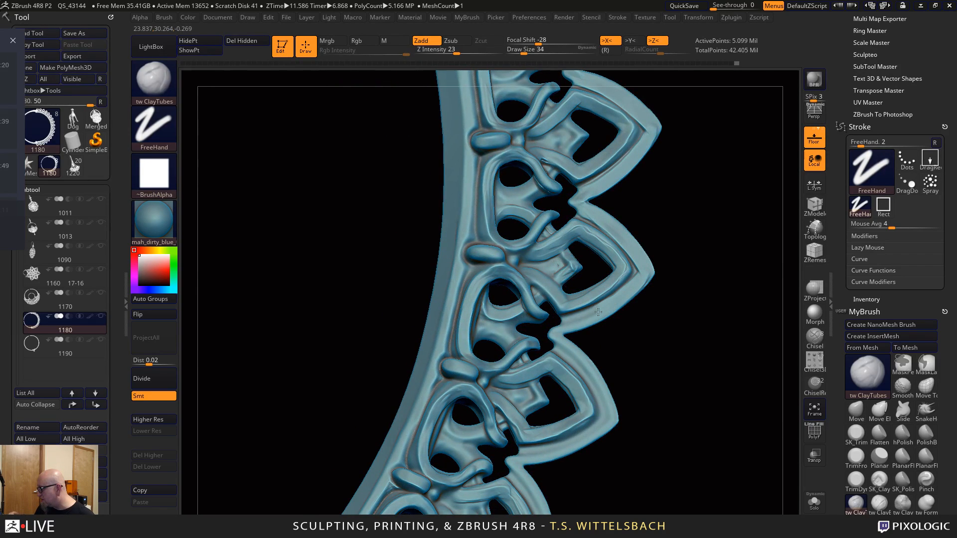
alt+drag(641, 356, 588, 286)
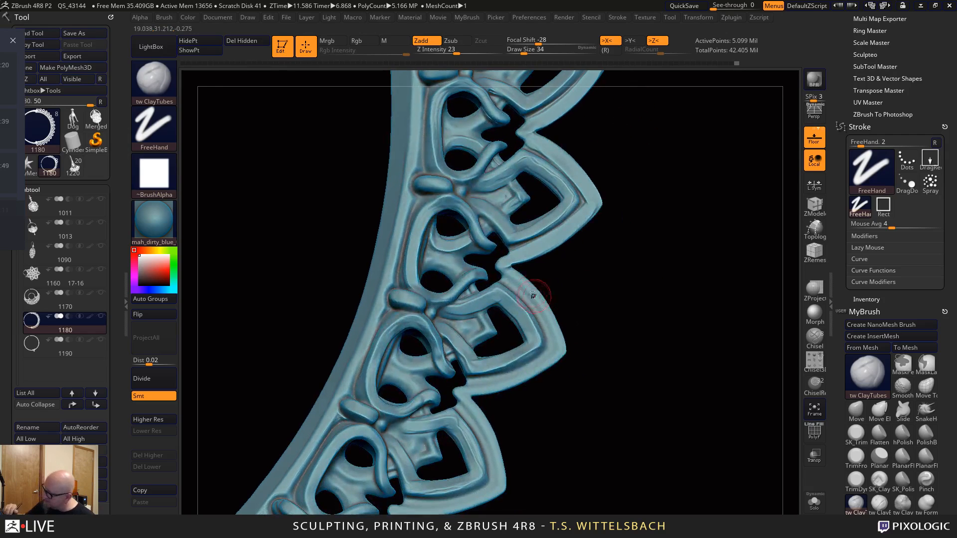
Build up both sides of the outer rims on the next petals toward the middle of the band
drag(507, 272, 562, 346)
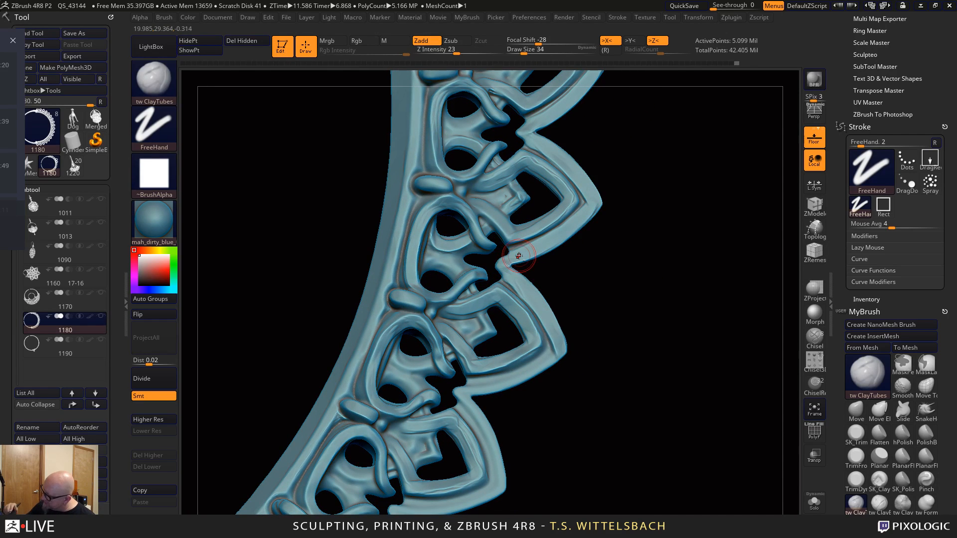
alt+drag(519, 255, 670, 274)
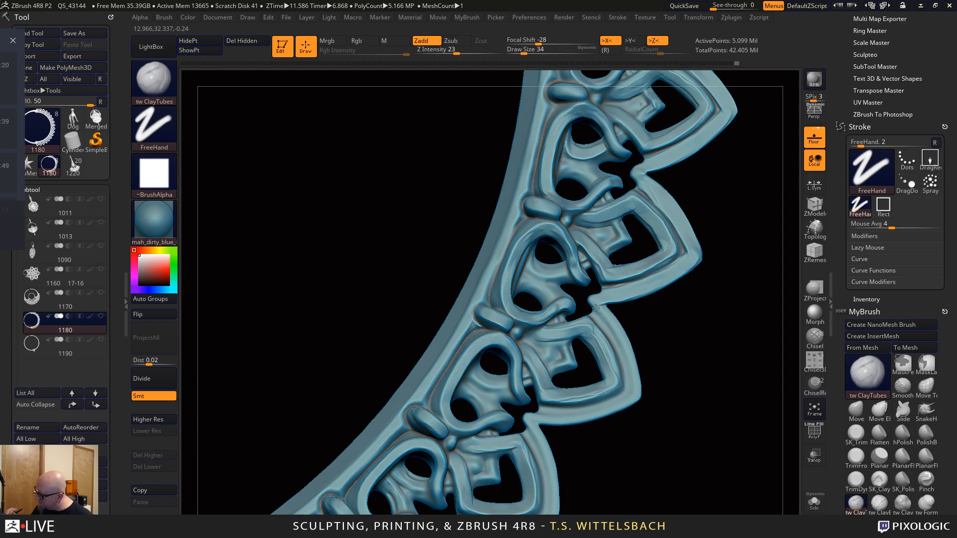
drag(600, 314, 632, 387)
drag(611, 304, 684, 274)
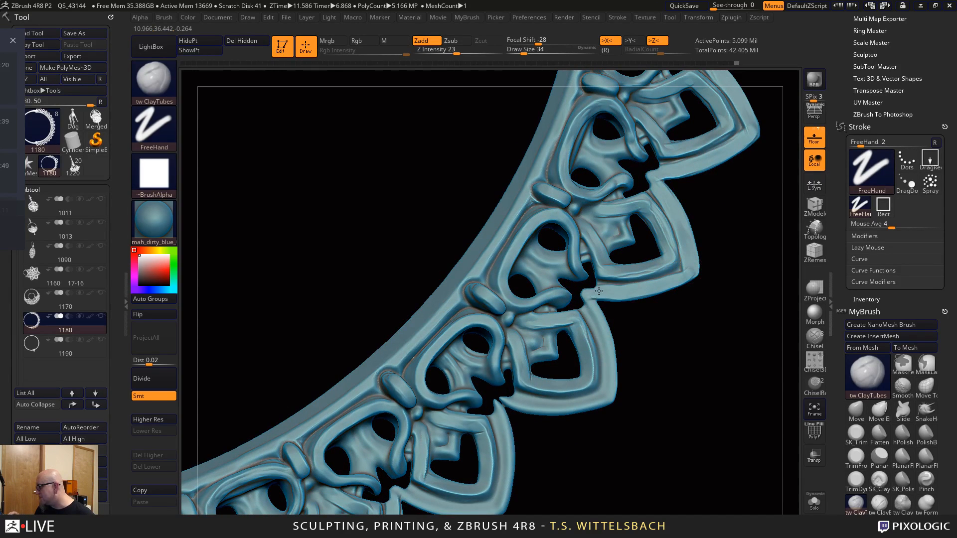
drag(600, 306, 612, 394)
mouse_move(620, 301)
mouse_down()
mouse_move(734, 409)
mouse_move(663, 359)
mouse_move(647, 392)
mouse_up()
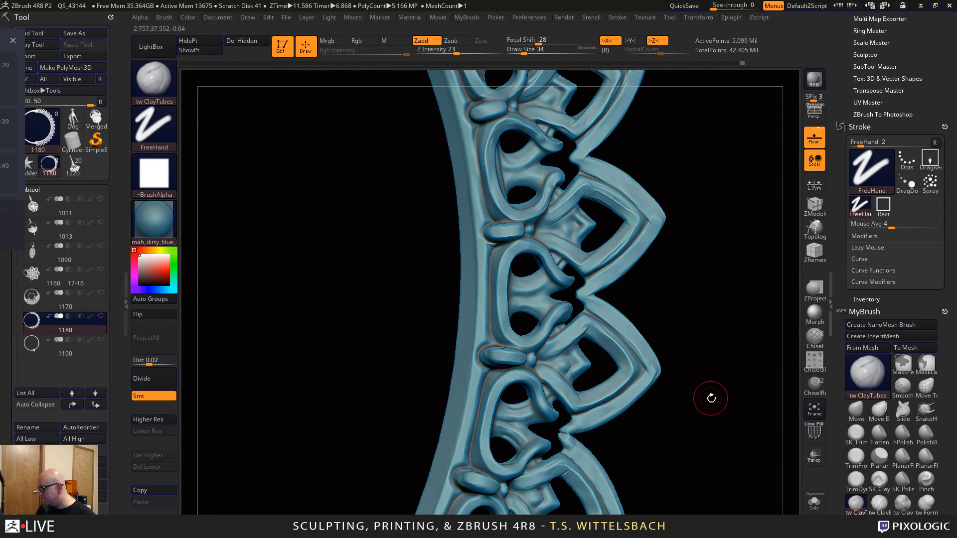
Finish the outer rims on the middle petals and check the mirrored side of the band
drag(626, 306, 708, 303)
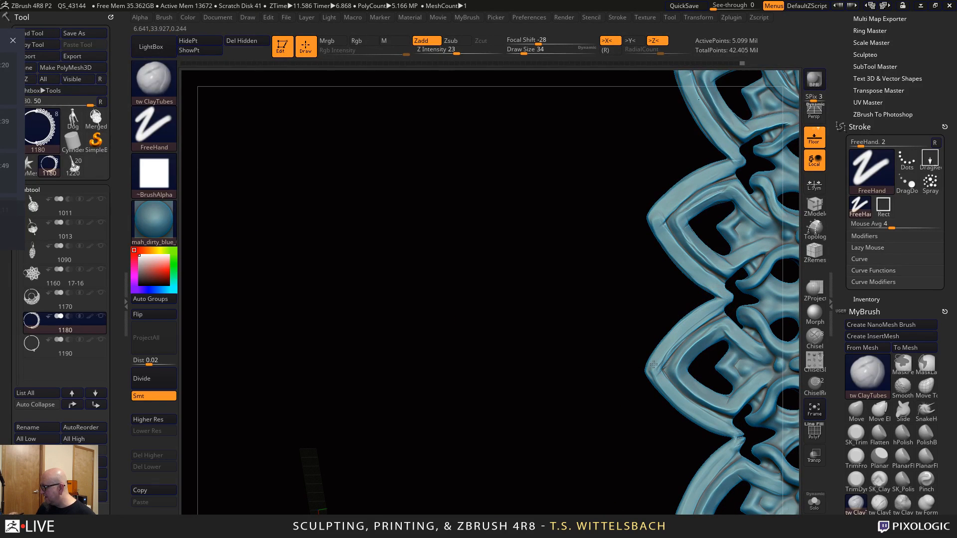
alt+drag(564, 445, 419, 482)
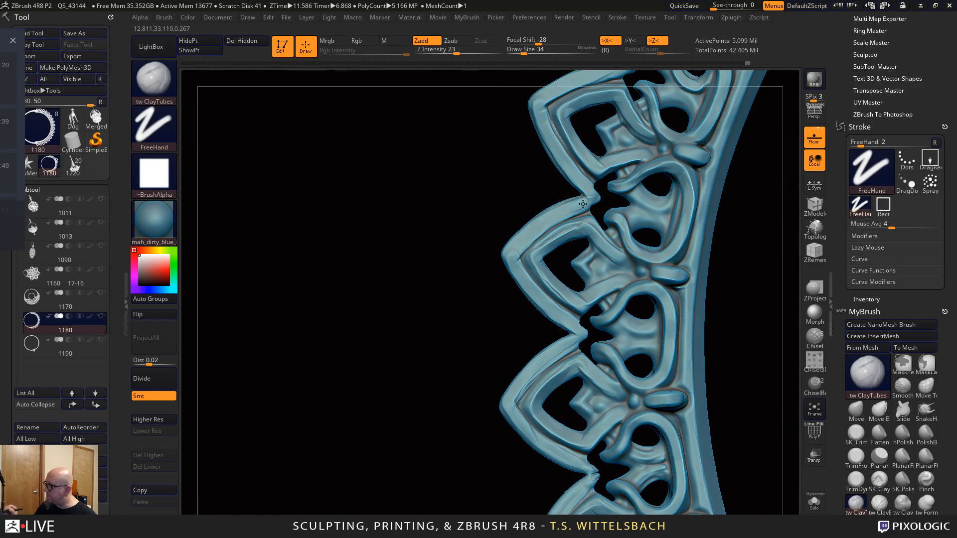
alt+drag(759, 416, 657, 249)
alt+drag(746, 329, 493, 415)
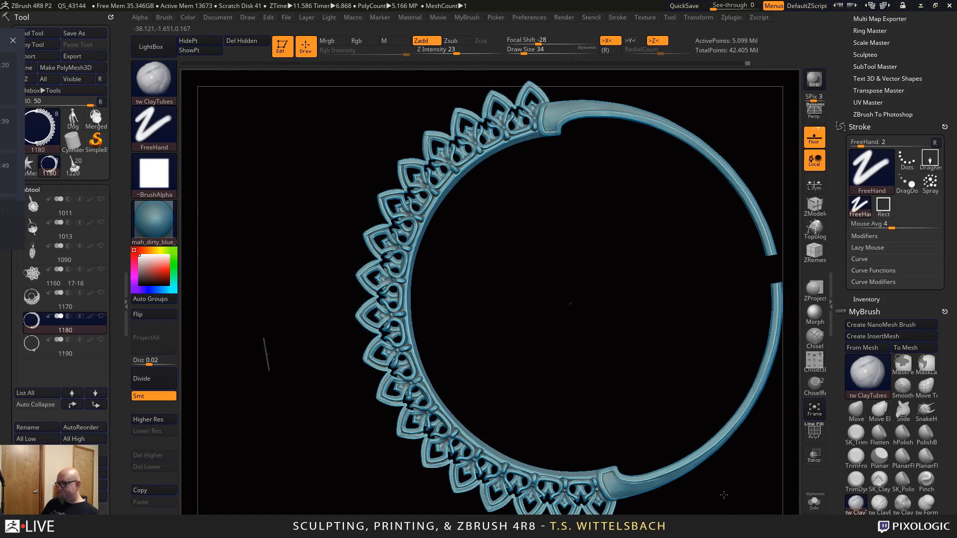
drag(718, 493, 776, 478)
Add raised edges around the round openings behind the scrolls near the middle of the band
alt+drag(535, 372, 678, 502)
alt+drag(666, 339, 686, 276)
drag(491, 344, 518, 335)
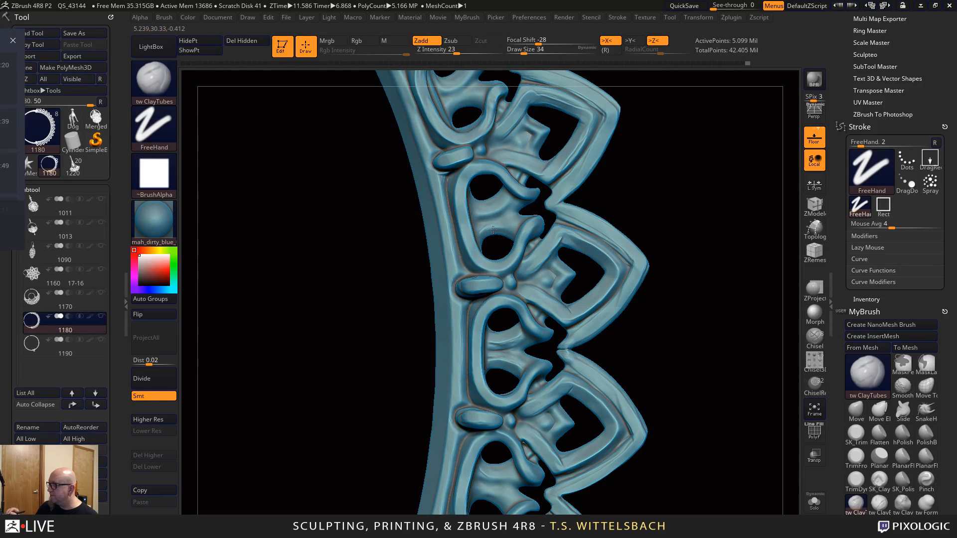
drag(484, 234, 513, 233)
drag(477, 204, 508, 198)
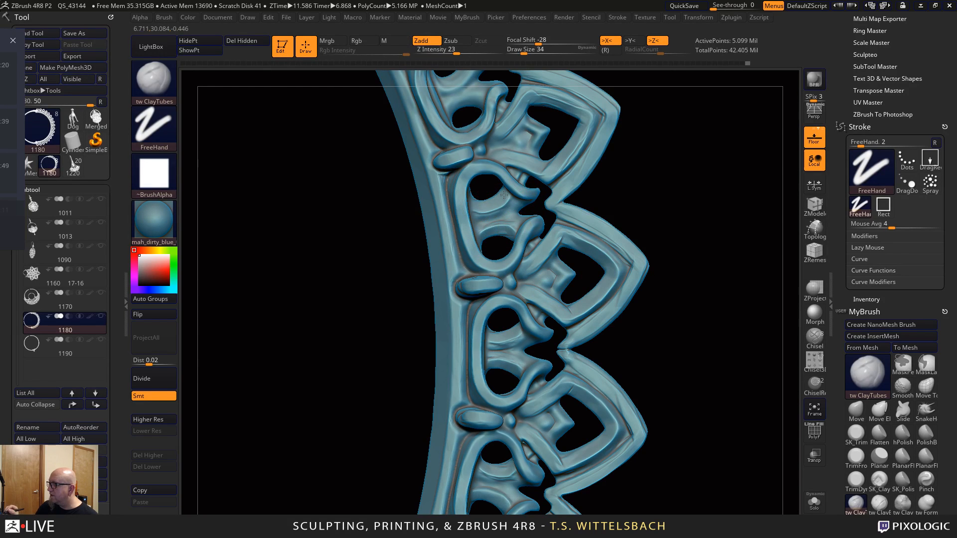
alt+drag(673, 171, 724, 399)
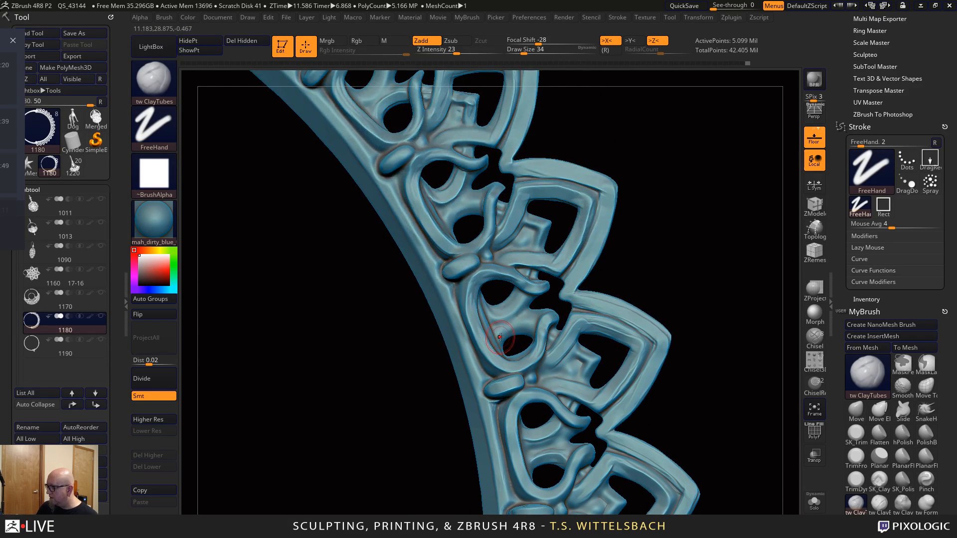
mouse_move(500, 338)
mouse_down()
mouse_move(530, 330)
mouse_move(542, 246)
mouse_up()
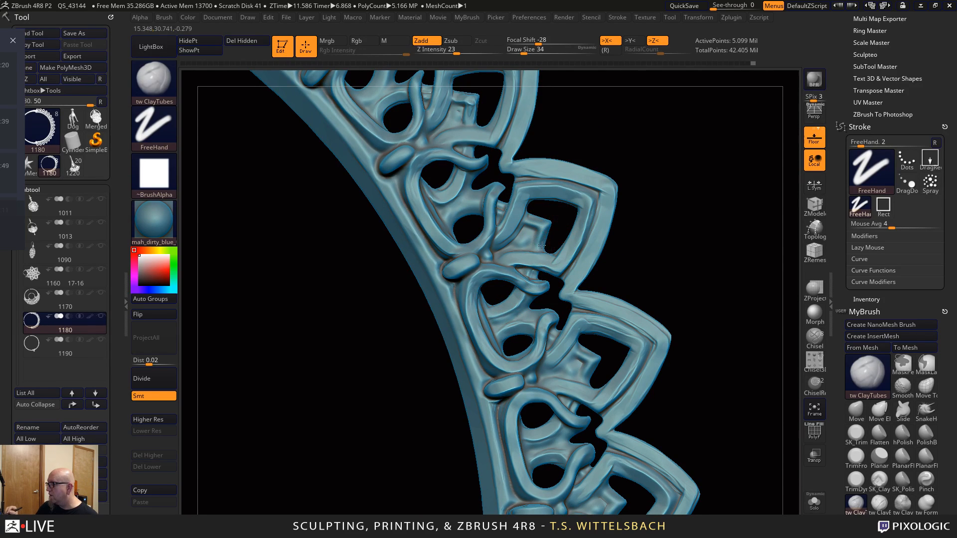
Continue the raised edges around the openings behind the scrolls on the next motifs along the band
alt+drag(659, 176, 700, 260)
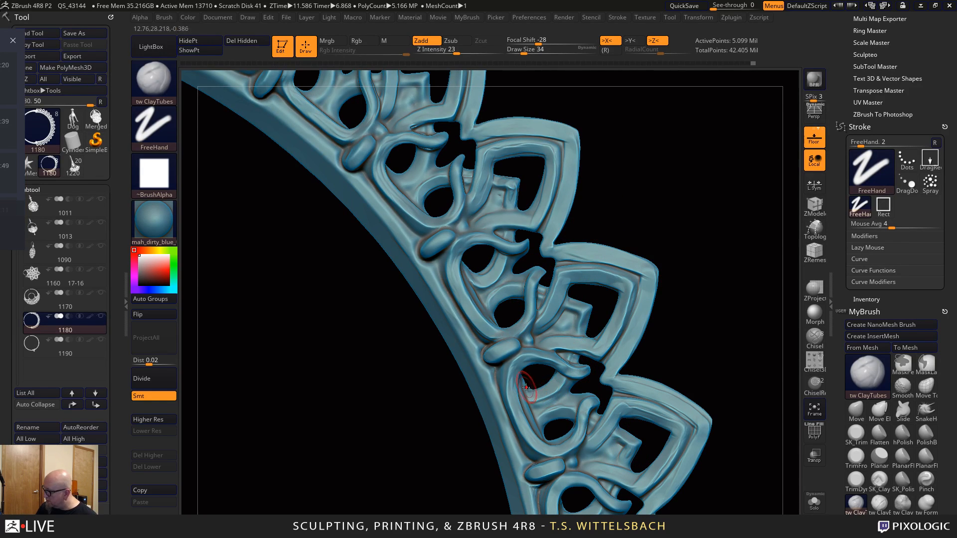
alt+drag(689, 235, 715, 345)
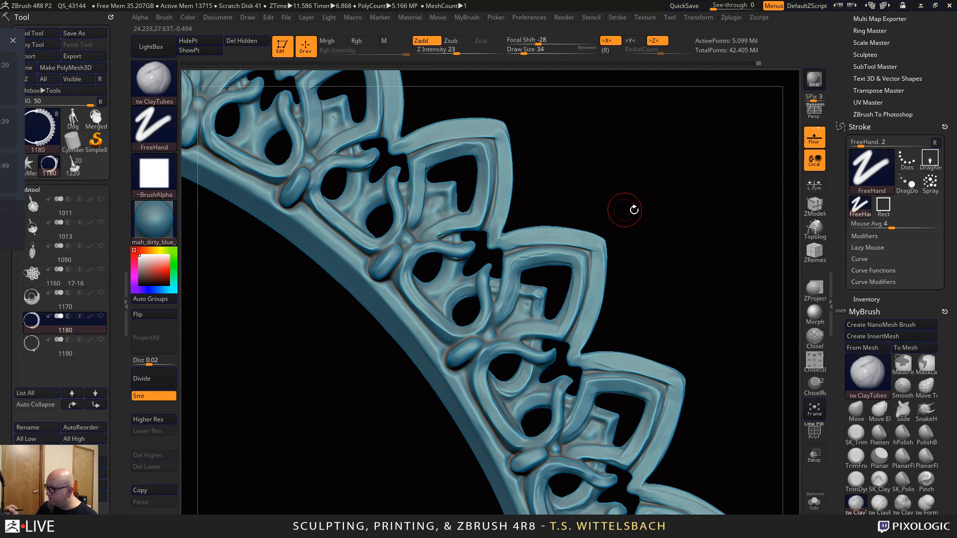
drag(634, 209, 616, 336)
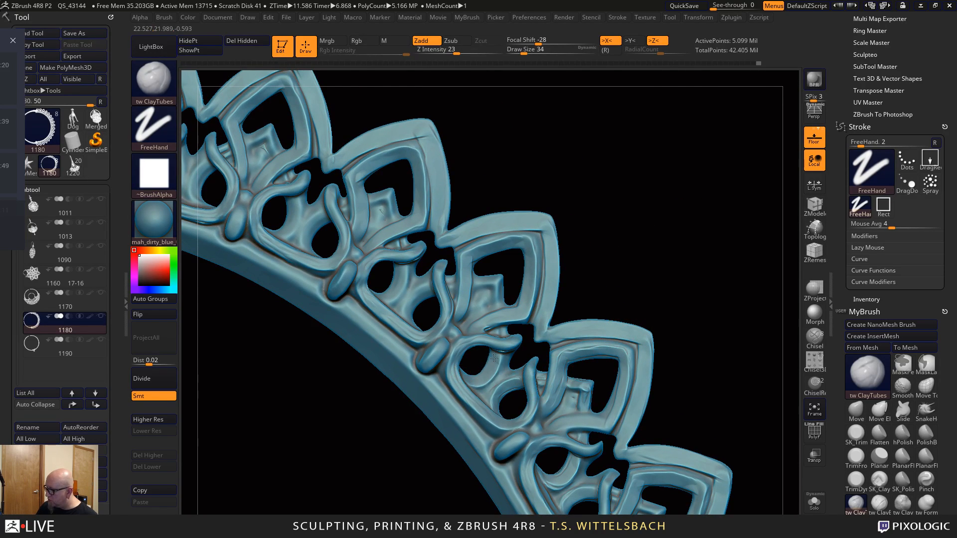
alt+drag(614, 221, 701, 252)
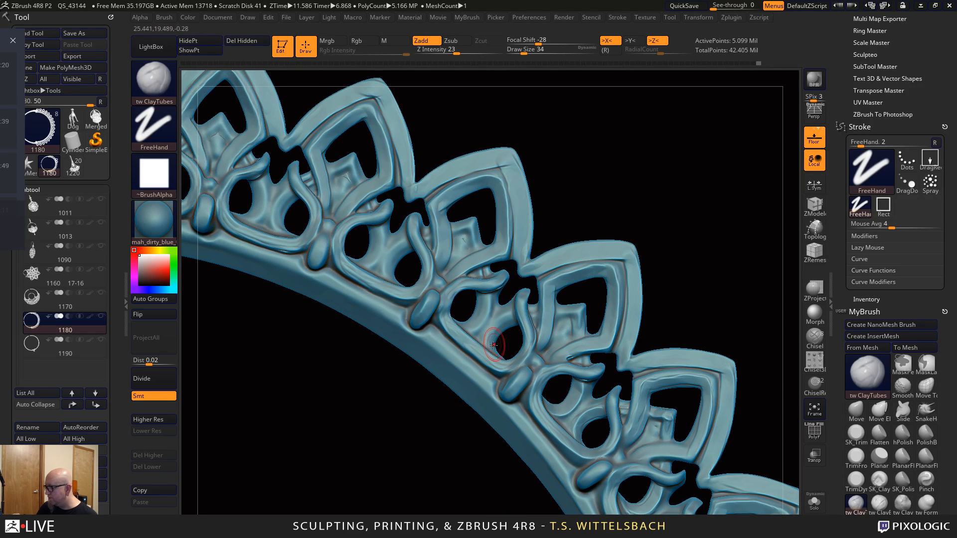
drag(565, 313, 581, 311)
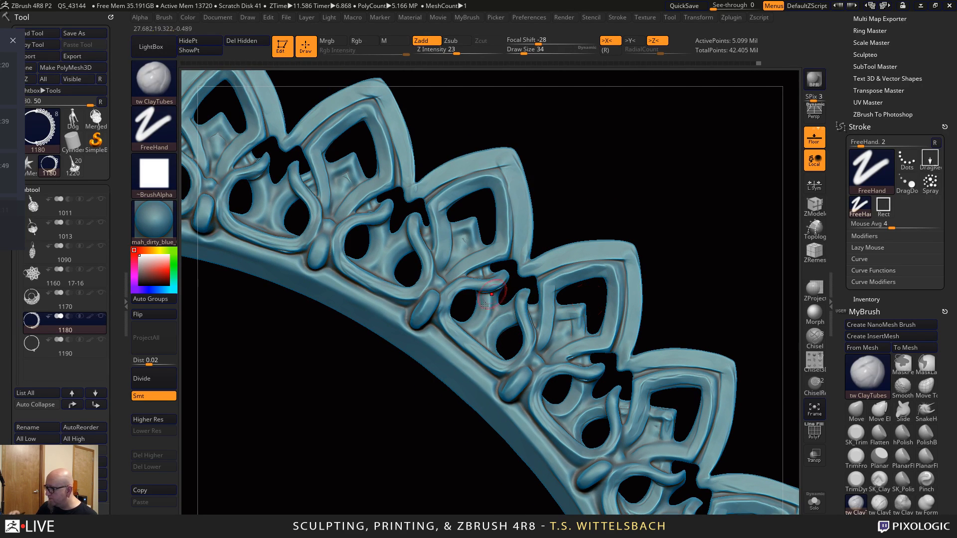
drag(652, 239, 507, 365)
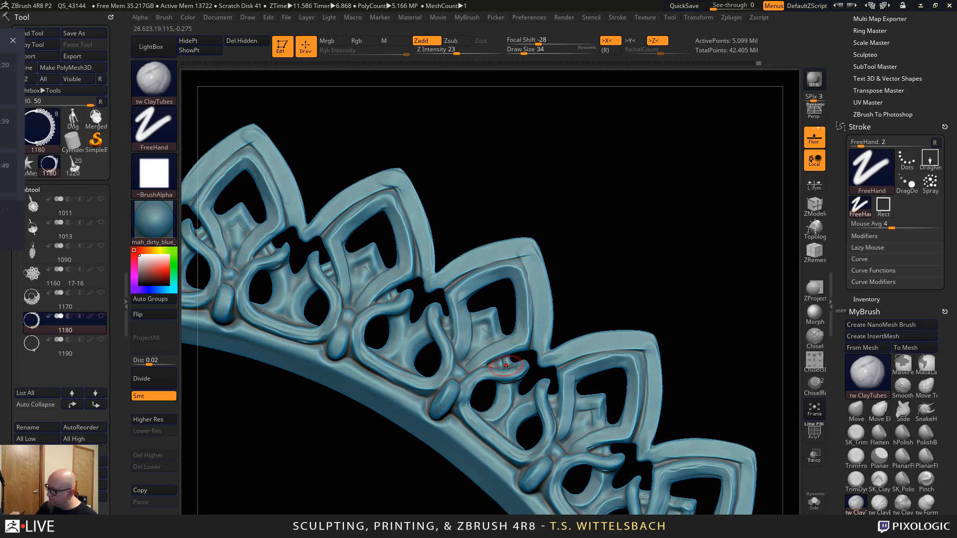
Build up the edges around the remaining scroll openings up to the plain end piece
alt+drag(601, 226, 724, 184)
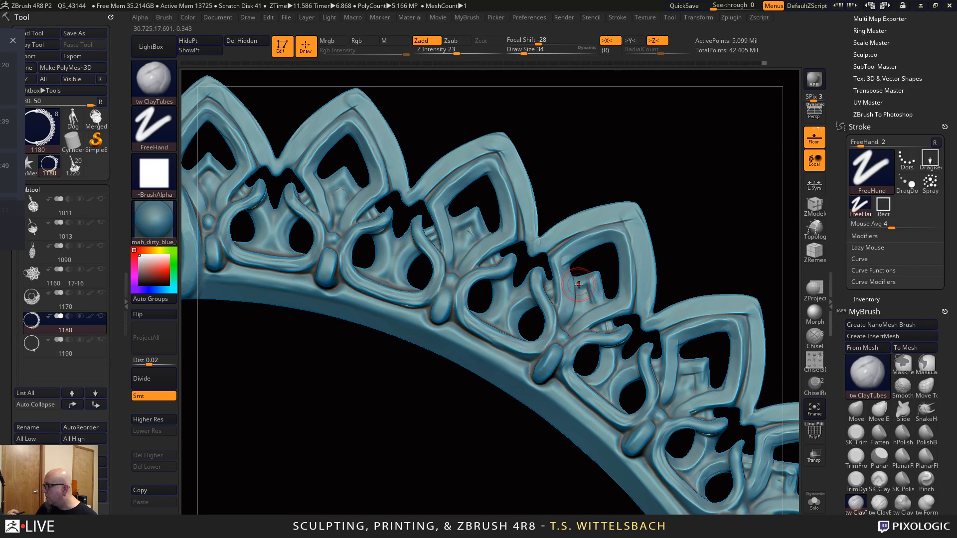
alt+drag(645, 237, 675, 280)
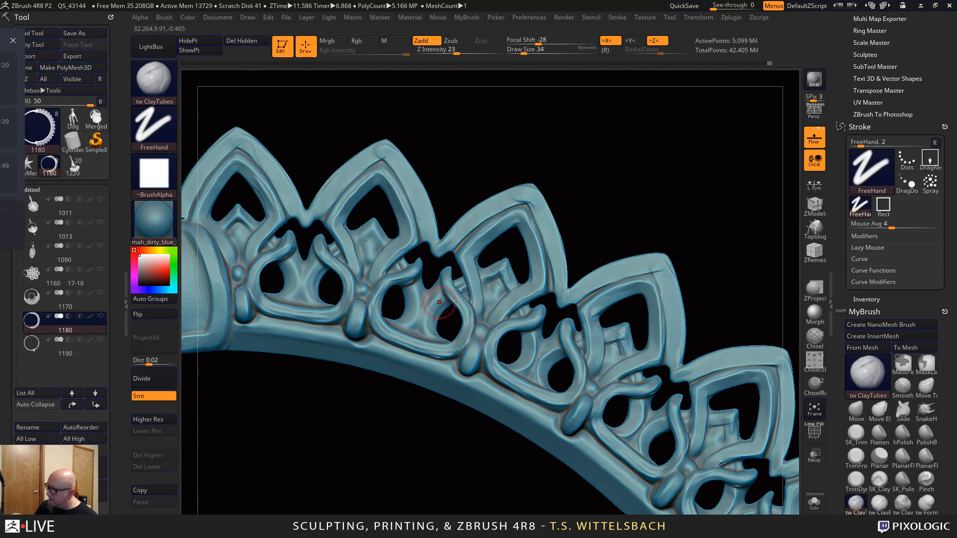
drag(628, 170, 599, 302)
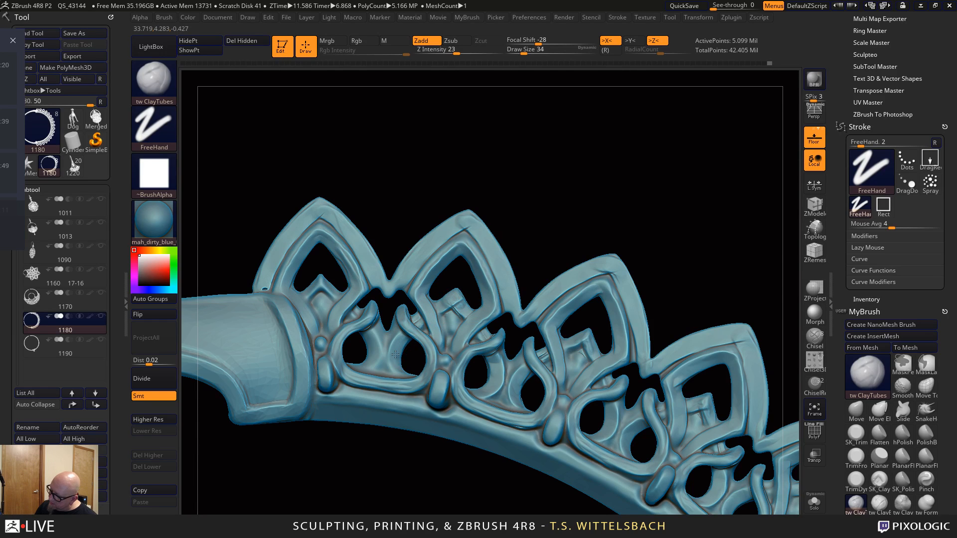
alt+drag(401, 368, 478, 382)
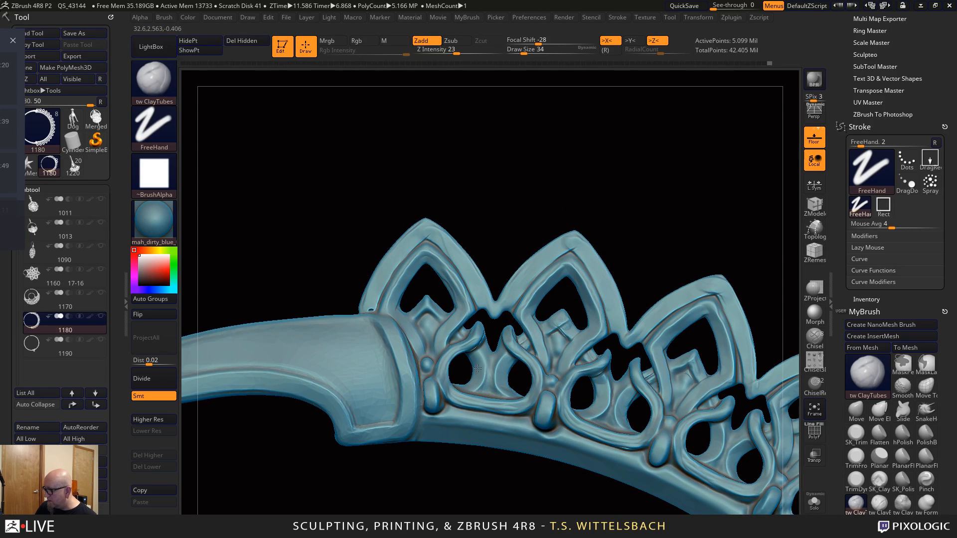
mouse_move(440, 315)
mouse_down()
mouse_move(428, 301)
mouse_move(419, 306)
mouse_up()
Examine the petal band from one plain end piece to the other for evenness
alt+drag(549, 197, 450, 116)
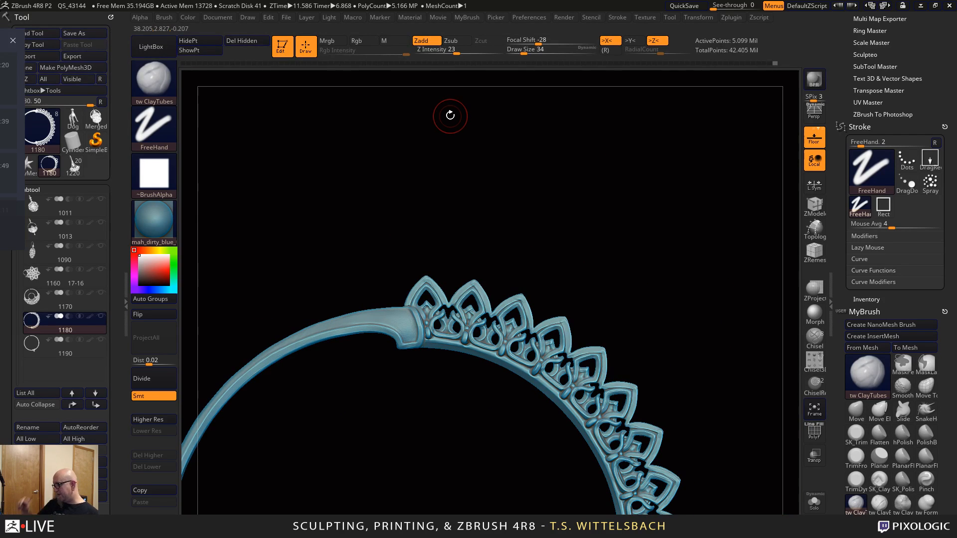
alt+drag(716, 468, 707, 307)
drag(759, 499, 679, 377)
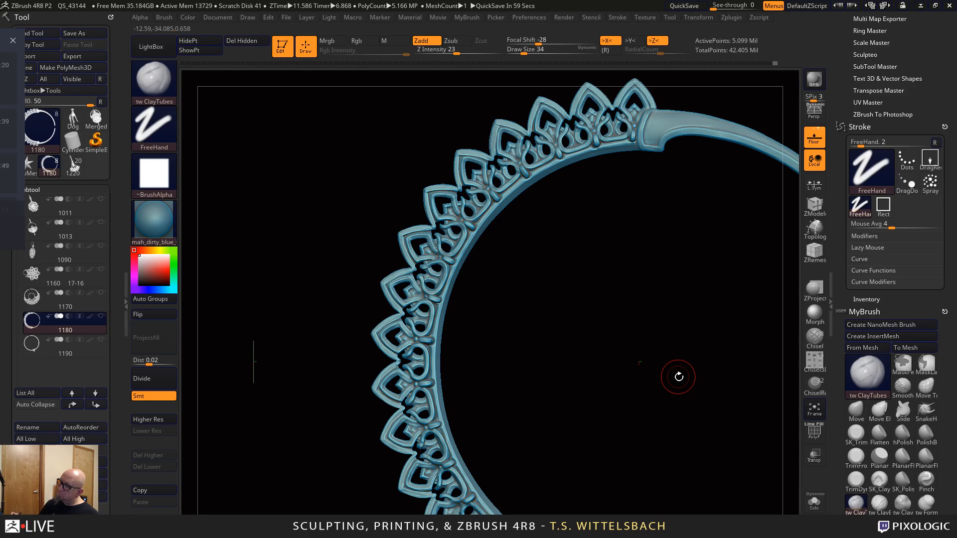
drag(673, 382, 530, 239)
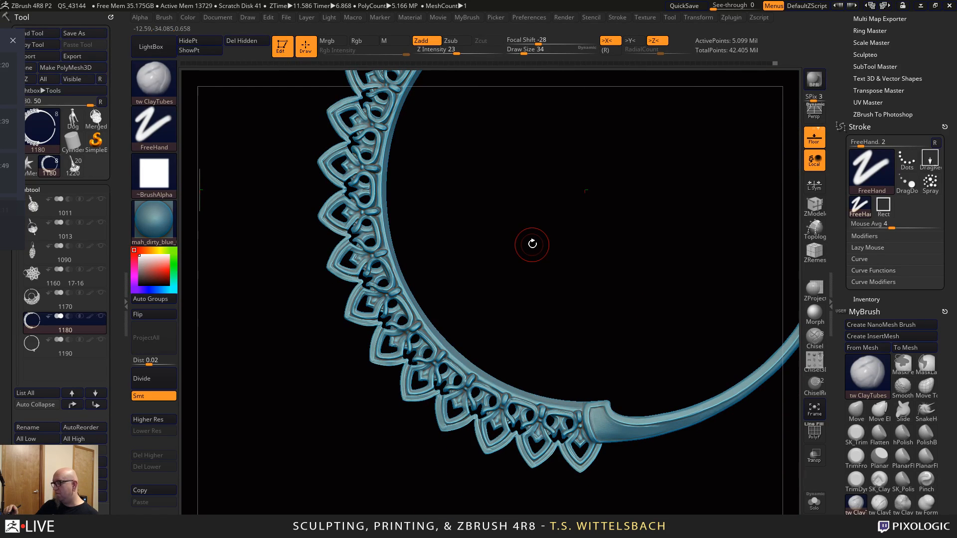
drag(525, 199, 396, 389)
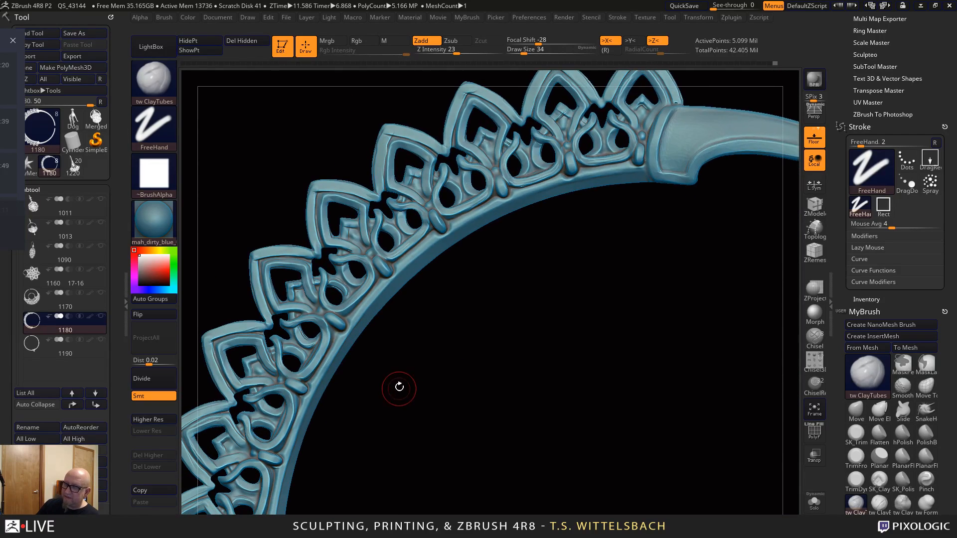
Inspect the lattice necklace in subtool 1170 for comparison and return to subtool 1180
click(82, 303)
drag(588, 486, 638, 452)
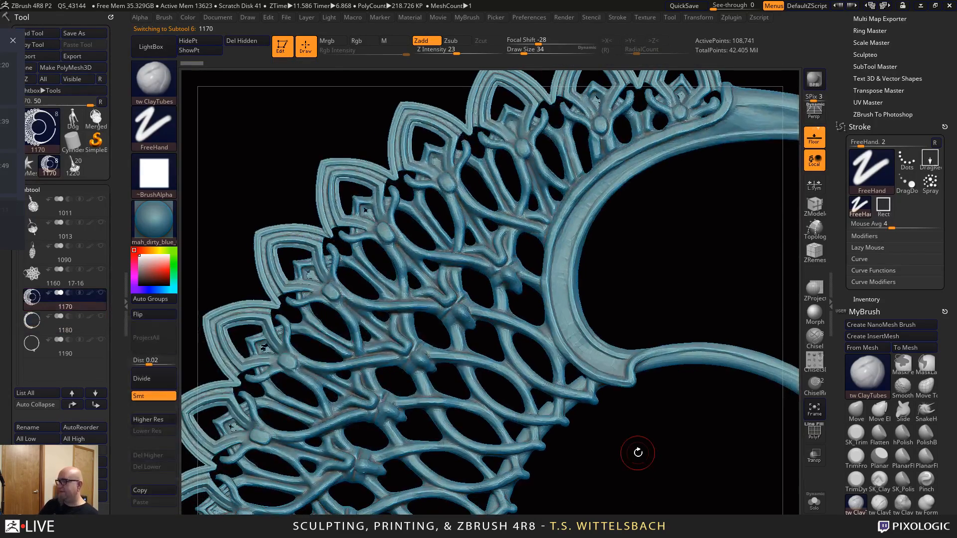
drag(668, 489, 638, 446)
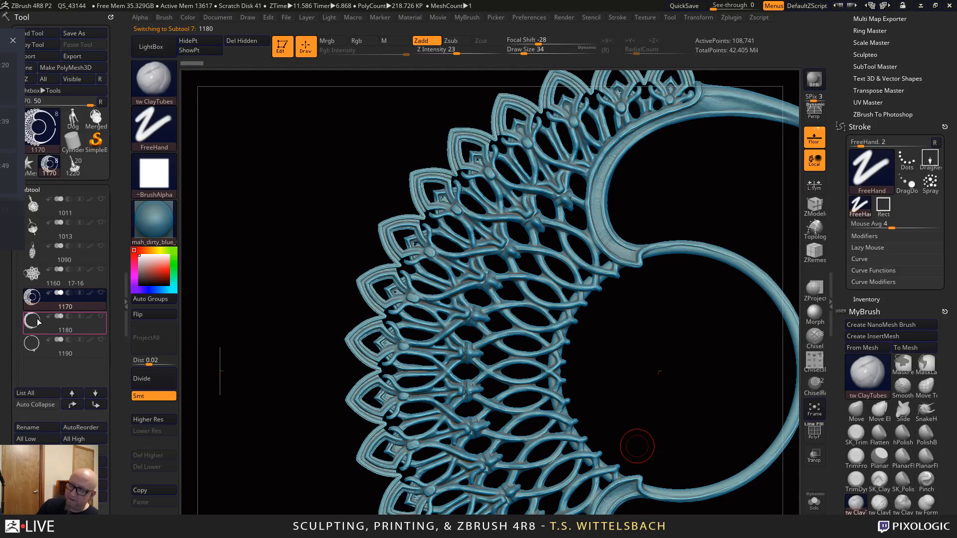
alt+drag(565, 342, 575, 379)
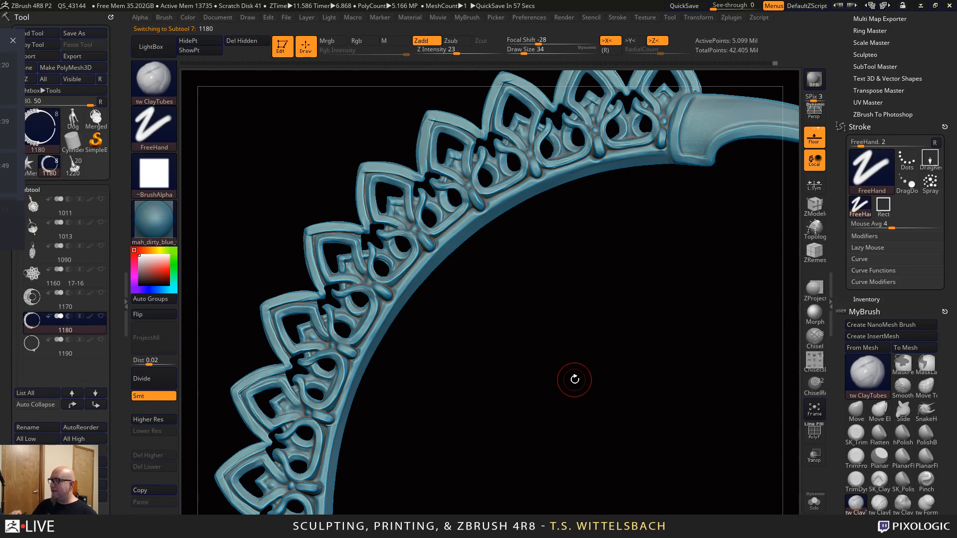
Flatten the outer rims of the petals along the band with the Flatten brush
mouse_move(574, 379)
mouse_down()
mouse_move(586, 374)
mouse_move(601, 219)
mouse_move(567, 199)
mouse_move(577, 230)
mouse_up()
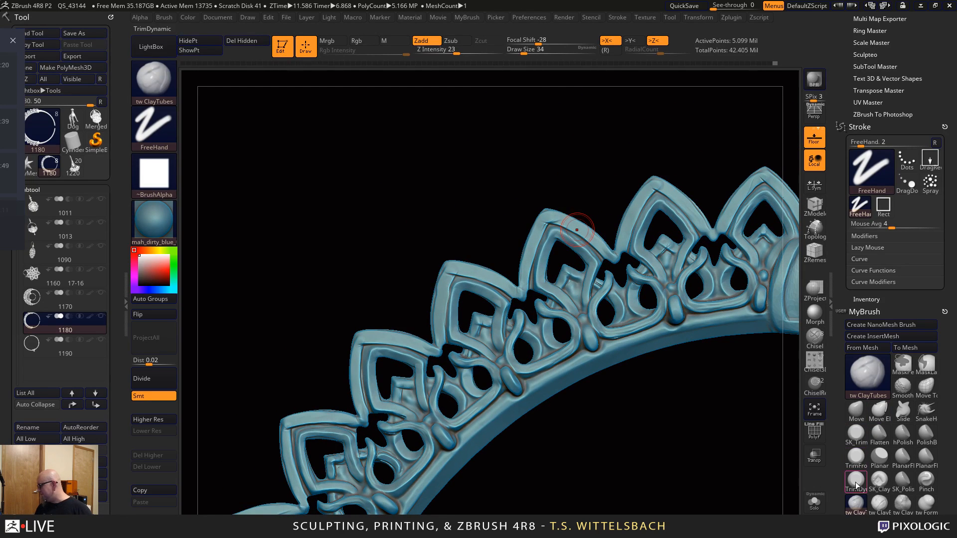
click(880, 433)
drag(730, 464, 642, 410)
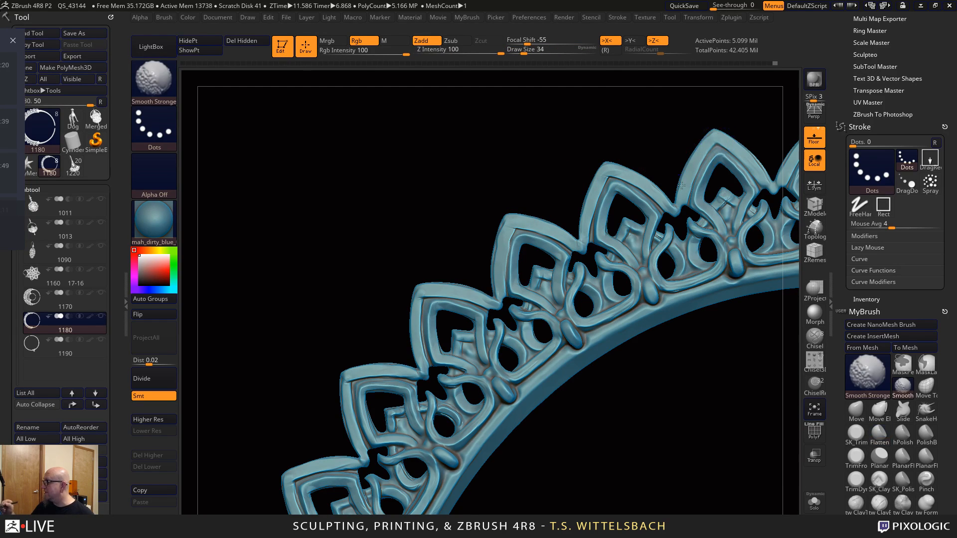
key(shift)
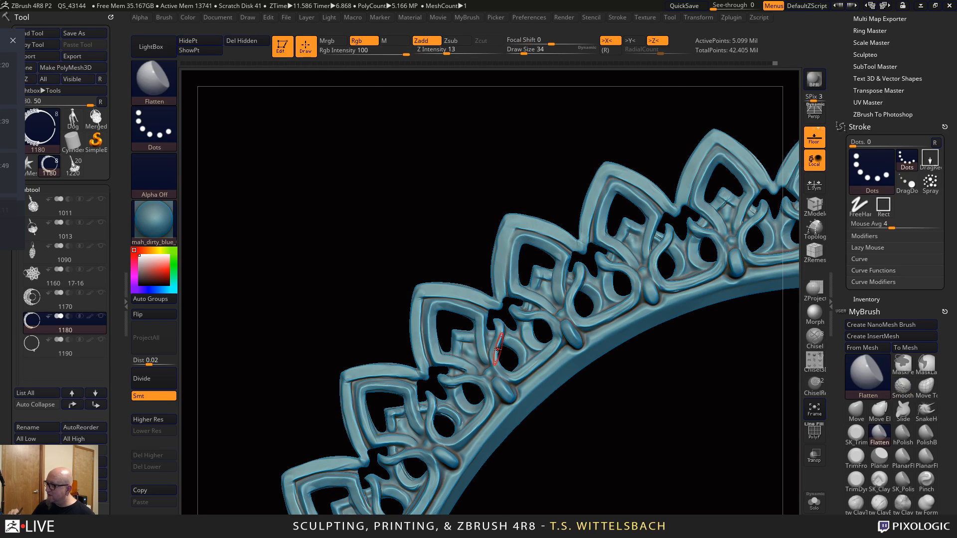
alt+right_drag(508, 387, 596, 363)
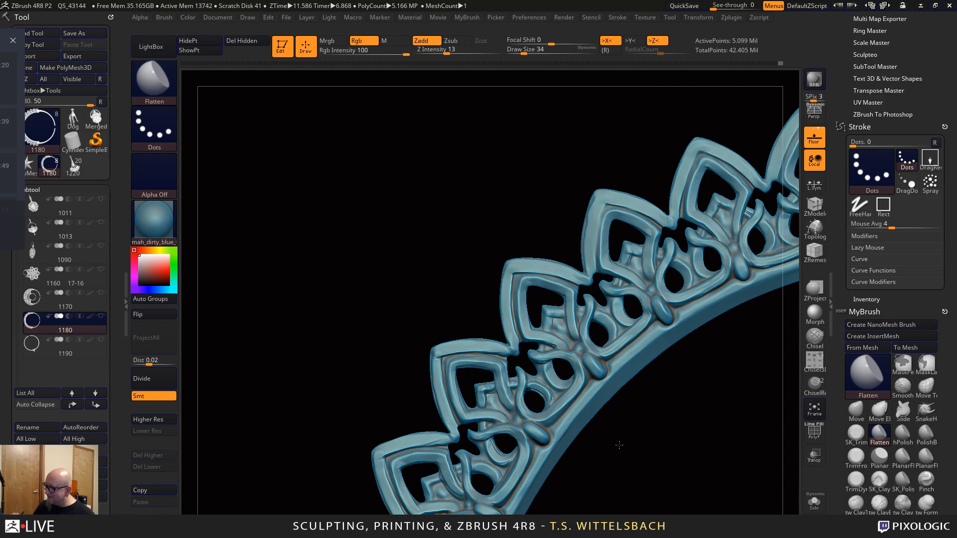
alt+right_drag(511, 268, 565, 289)
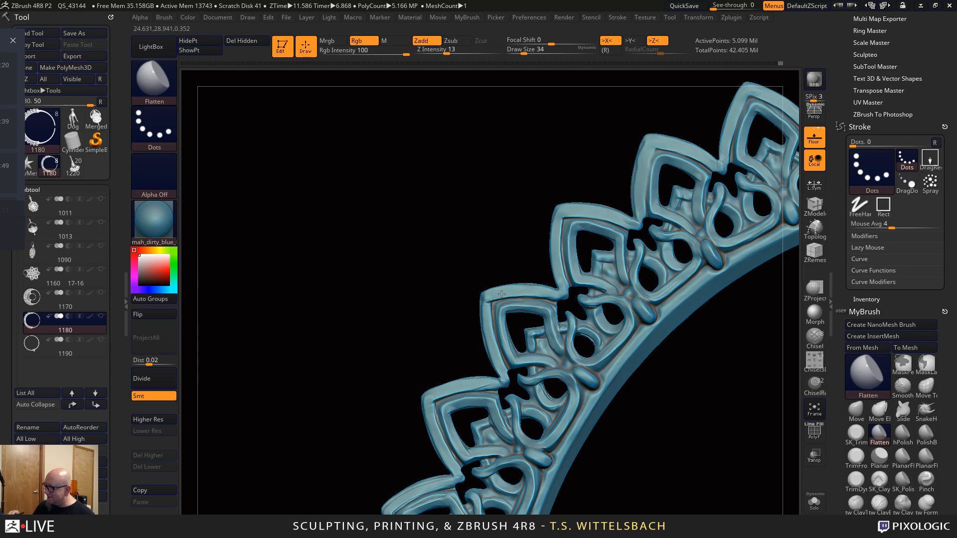
alt+right_drag(630, 410, 673, 329)
drag(544, 299, 510, 304)
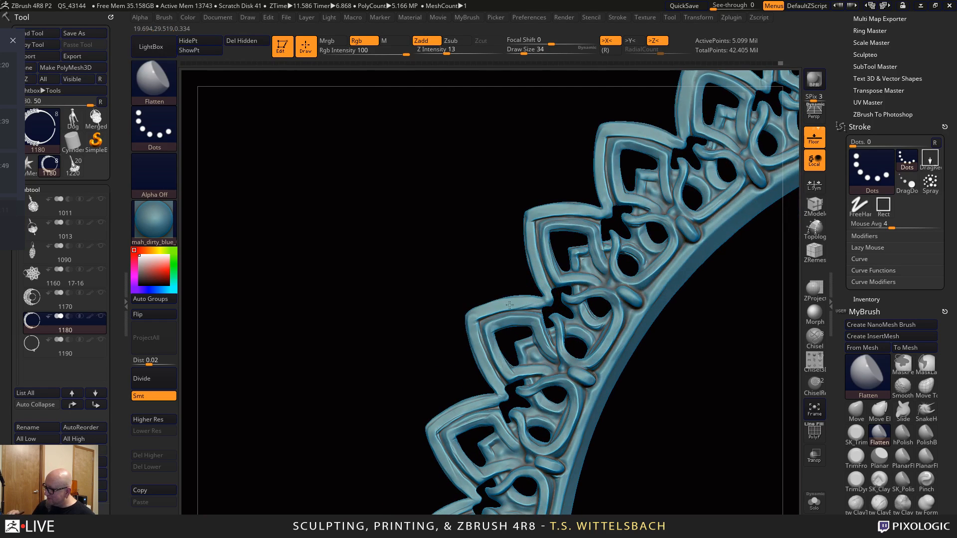
alt+right_drag(500, 393, 556, 299)
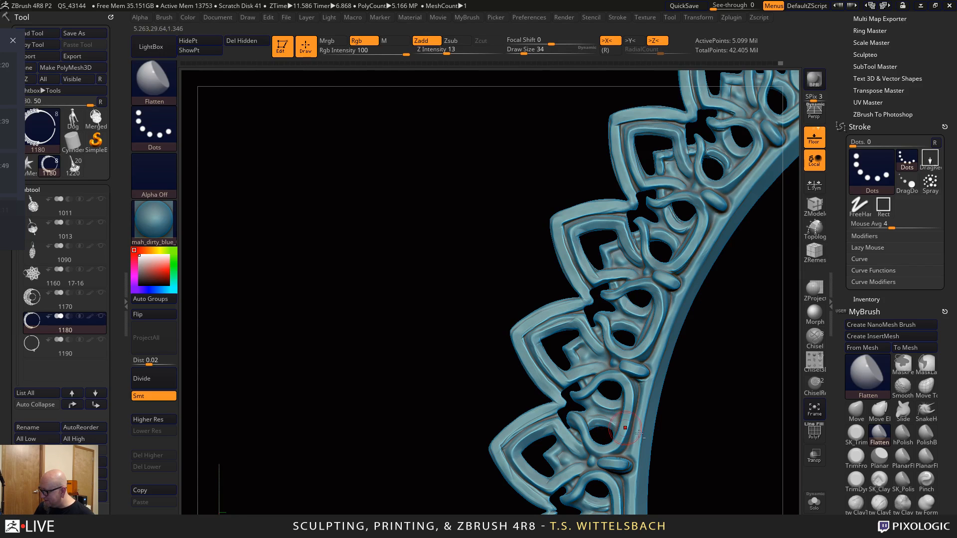
alt+right_drag(535, 369, 599, 312)
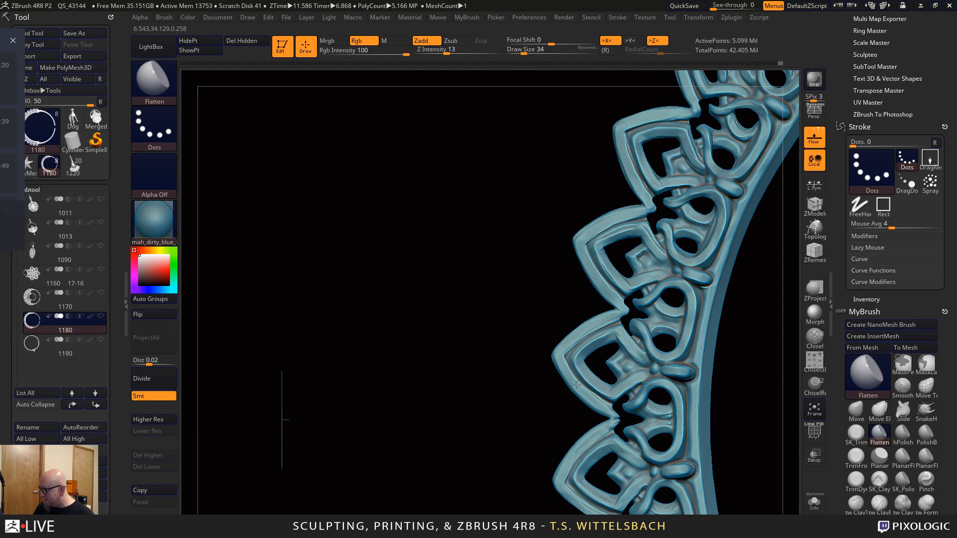
mouse_move(605, 413)
right_down()
mouse_move(690, 267)
mouse_move(675, 246)
mouse_move(625, 451)
mouse_move(628, 444)
mouse_move(572, 453)
right_up()
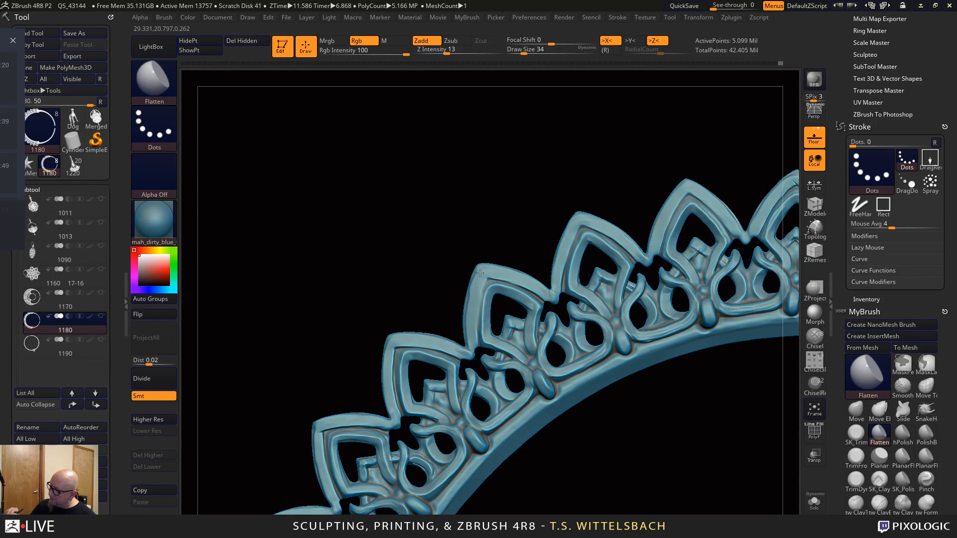
Smooth the flattened petal rims, starting beside the plain end piece and working along the first motifs
right_drag(643, 333, 648, 206)
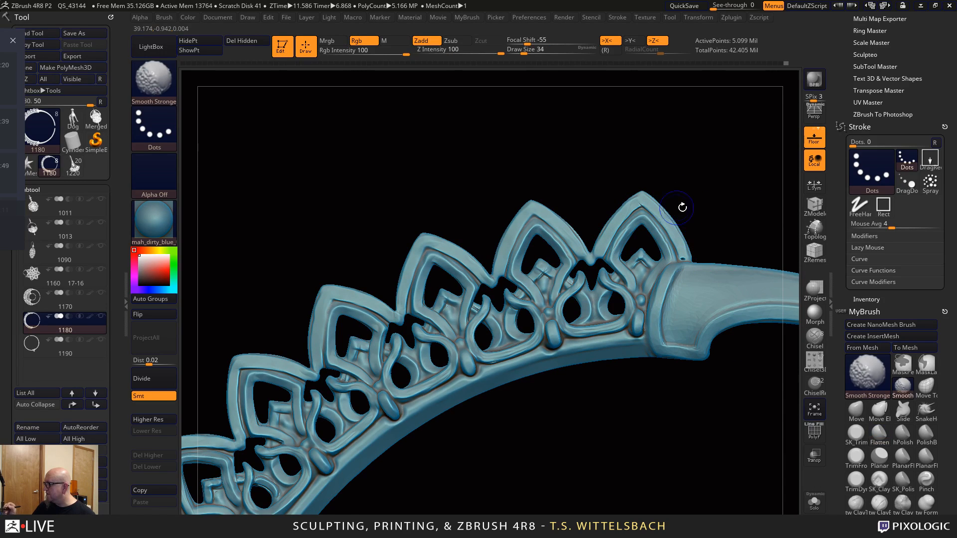
key(shift)
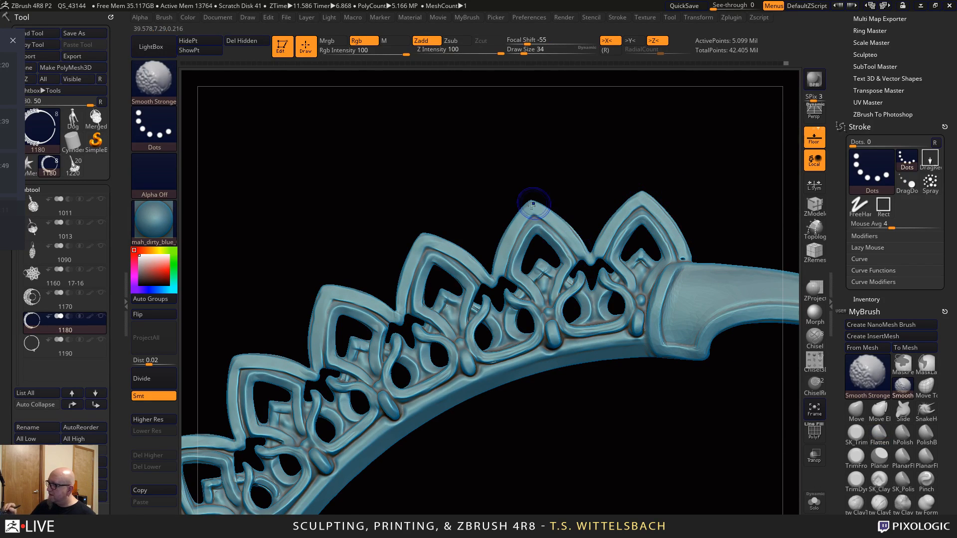
alt+drag(488, 164, 625, 131)
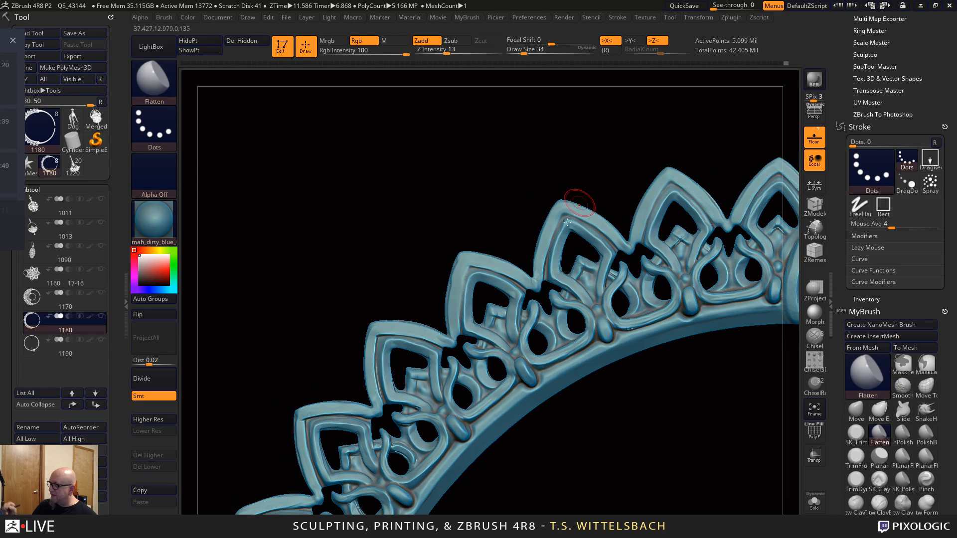
key(shift)
alt+drag(573, 446, 718, 386)
key(shift)
shift+drag(518, 277, 498, 339)
alt+drag(651, 436, 760, 362)
key(shift)
shift+drag(528, 294, 532, 319)
alt+drag(676, 461, 737, 370)
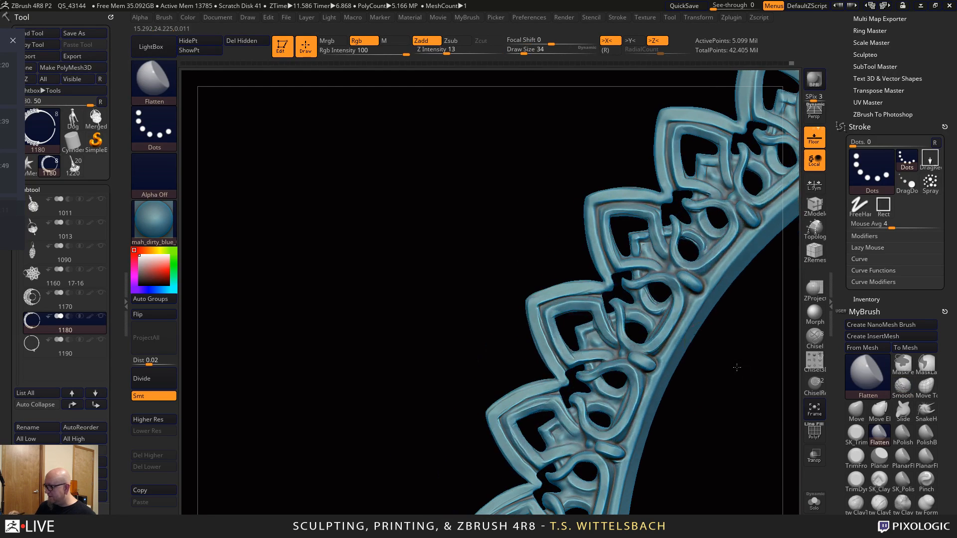
Smooth the petal rims and the notches between them on the following motifs past the middle of the band
mouse_move(599, 286)
shift+mouse_down()
mouse_move(534, 320)
mouse_move(563, 375)
shift+mouse_up()
alt+drag(708, 472, 730, 320)
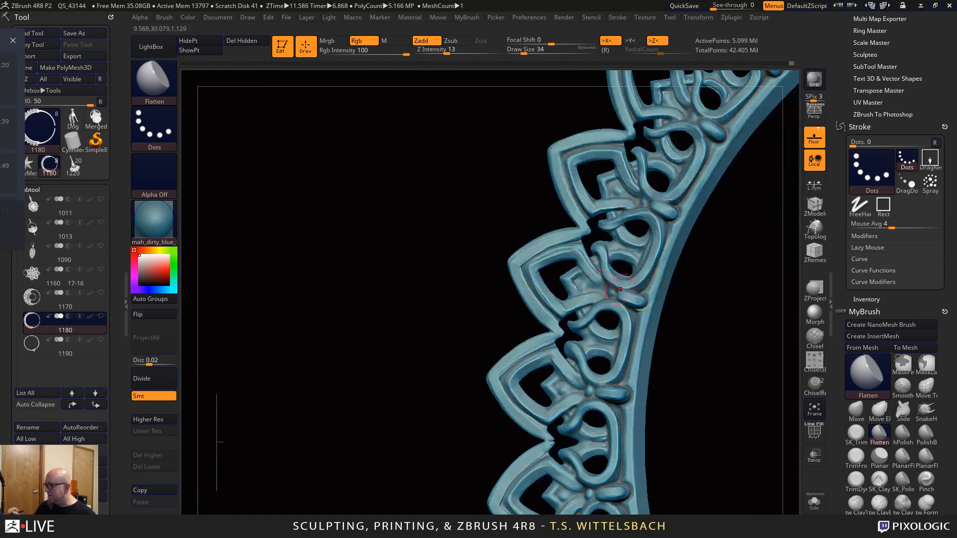
mouse_move(582, 238)
shift+mouse_down()
mouse_move(551, 244)
mouse_move(527, 287)
mouse_move(557, 325)
shift+mouse_up()
alt+drag(686, 380, 677, 296)
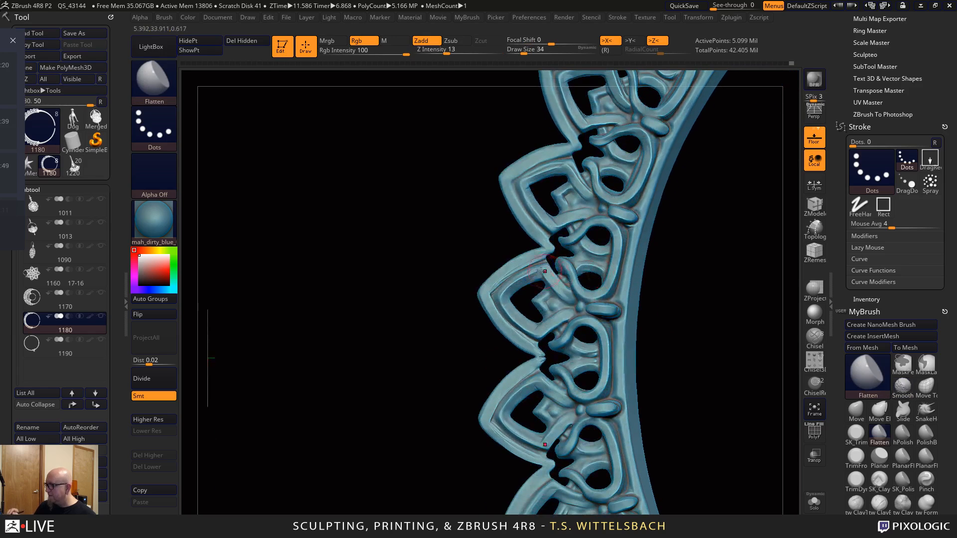
mouse_move(549, 251)
shift+mouse_down()
mouse_move(519, 261)
mouse_move(527, 344)
shift+mouse_up()
alt+drag(708, 372, 705, 280)
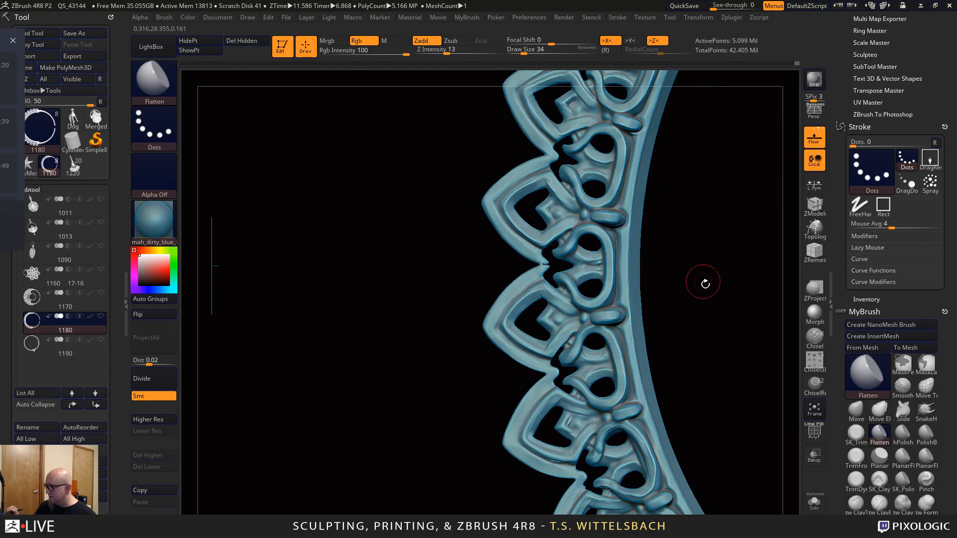
shift+drag(544, 458, 572, 469)
alt+drag(733, 432, 633, 339)
Turn to the other half of the necklace and smooth the scrolls and inner rail beside its plain end piece
shift+drag(638, 343, 695, 344)
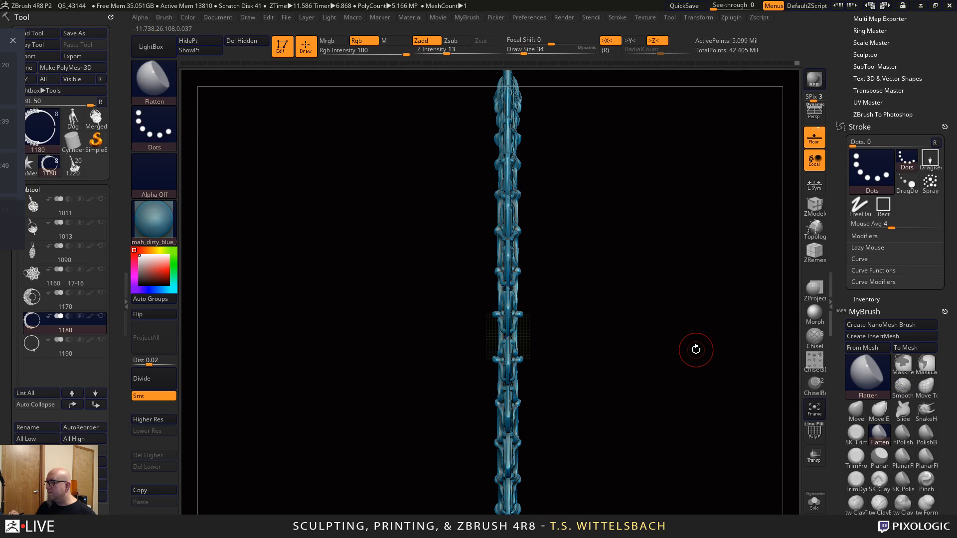
mouse_move(660, 472)
alt+mouse_down()
mouse_move(664, 392)
mouse_move(722, 359)
mouse_move(763, 352)
mouse_move(707, 421)
mouse_move(637, 406)
mouse_move(618, 352)
mouse_move(529, 292)
alt+mouse_up()
drag(586, 402, 669, 438)
mouse_move(598, 419)
shift+mouse_down()
mouse_move(652, 411)
mouse_move(739, 330)
shift+mouse_up()
mouse_move(727, 423)
alt+mouse_down()
mouse_move(556, 513)
mouse_move(548, 474)
mouse_move(631, 335)
alt+mouse_up()
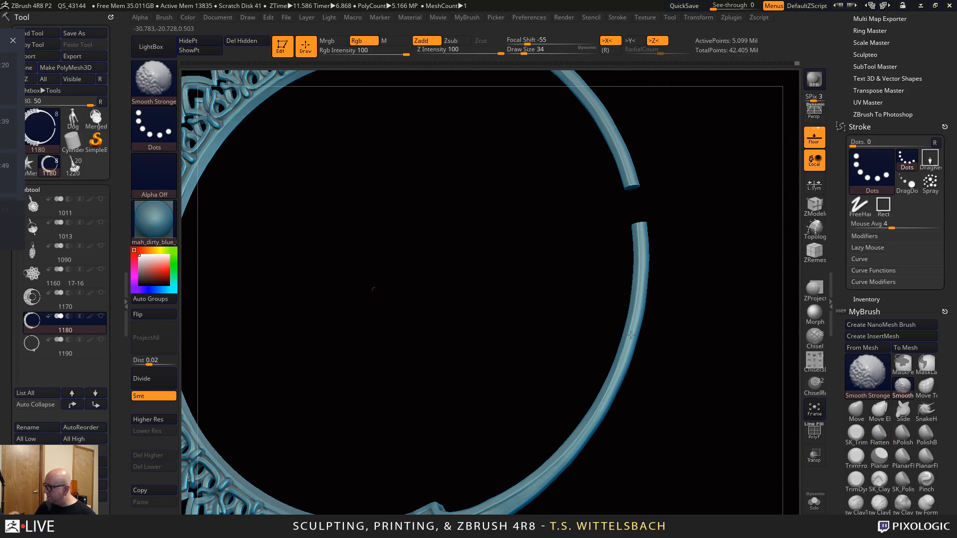
drag(695, 456, 534, 304)
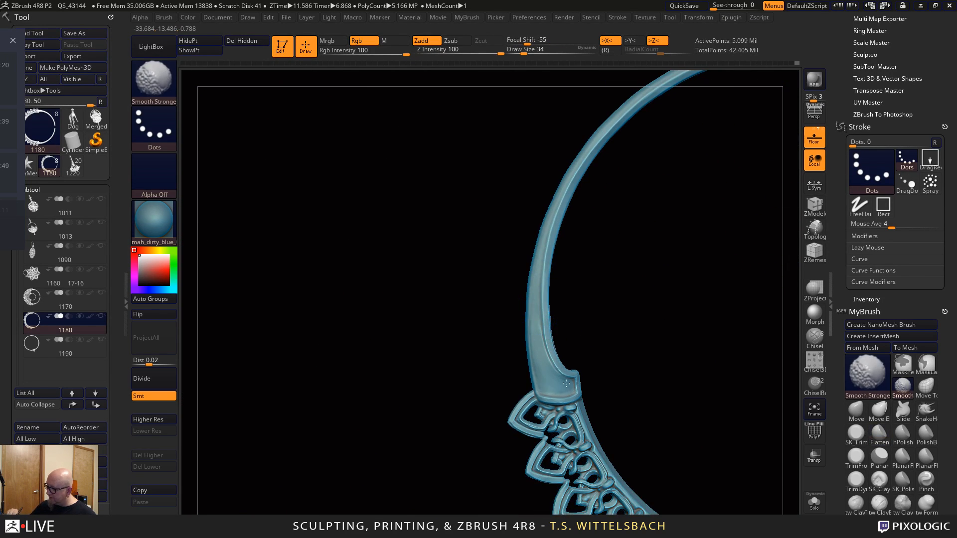
mouse_move(648, 363)
alt+mouse_down()
mouse_move(628, 359)
mouse_move(541, 252)
mouse_move(566, 330)
mouse_move(545, 291)
alt+mouse_up()
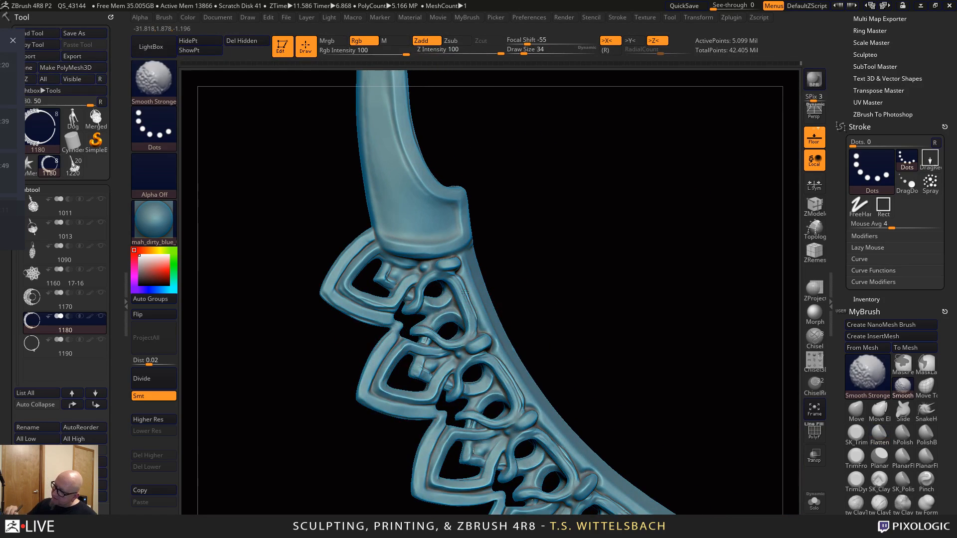
shift+drag(476, 297, 512, 389)
alt+drag(601, 414, 505, 248)
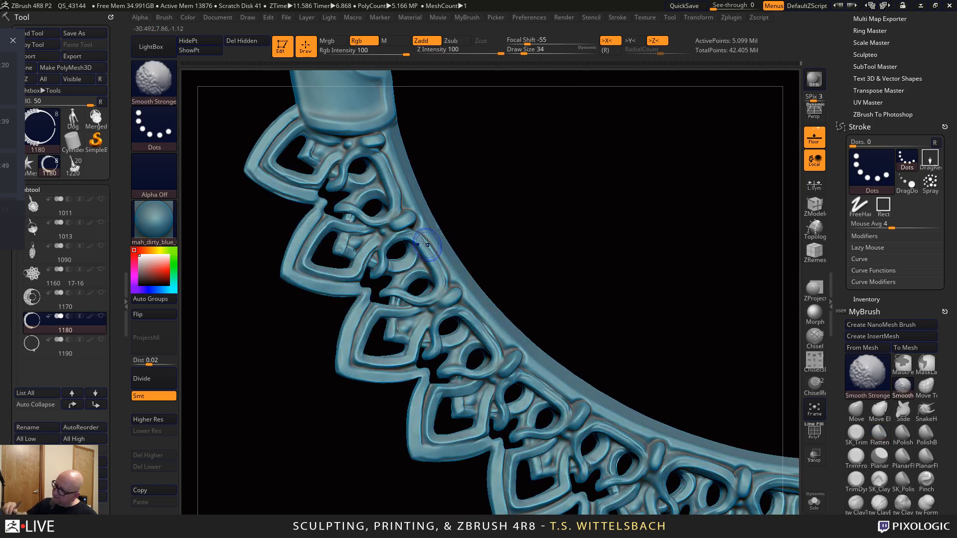
Smooth the scroll edges along the inner rail on the next motifs toward the centre of the band
shift+drag(443, 268, 477, 323)
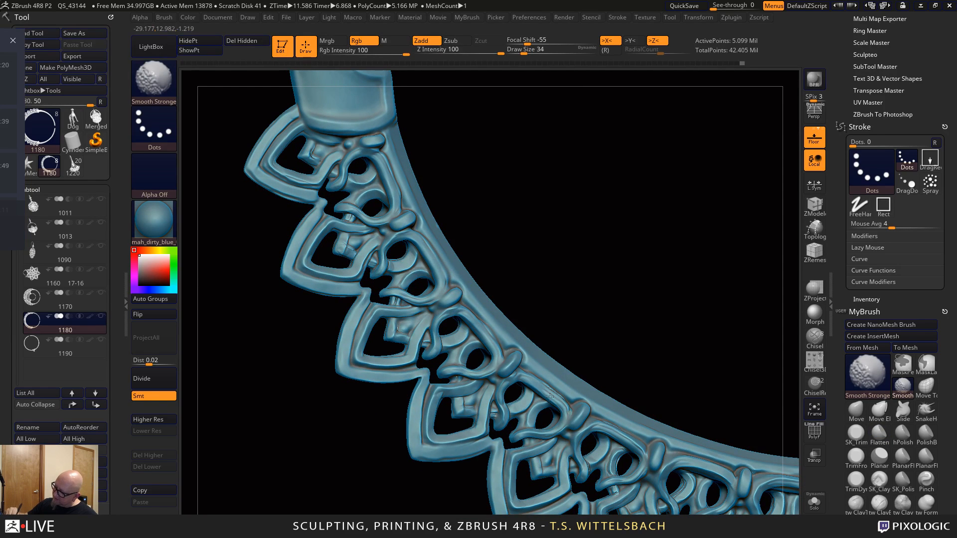
shift+drag(550, 396, 606, 421)
alt+drag(624, 343, 512, 248)
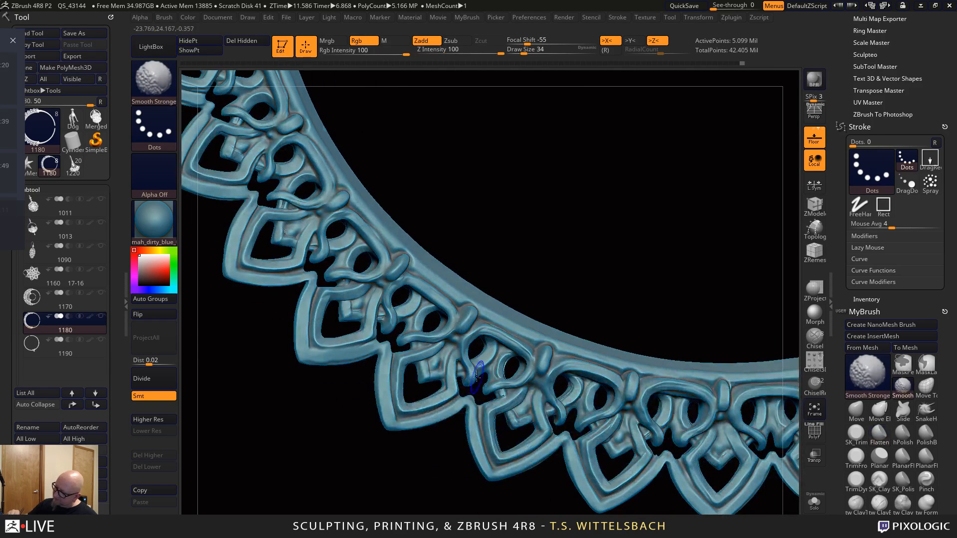
mouse_move(519, 349)
shift+mouse_down()
mouse_move(567, 397)
mouse_move(504, 372)
shift+mouse_up()
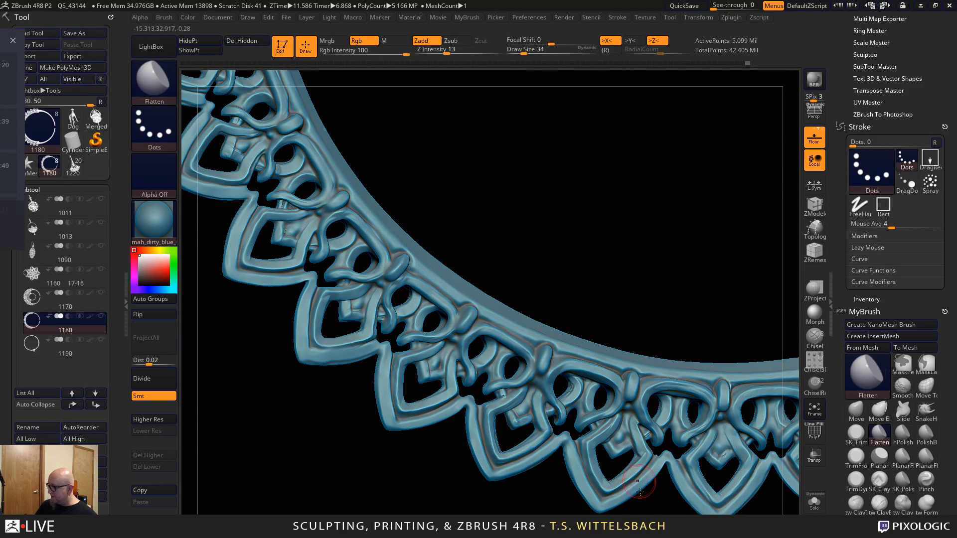
Smooth the inner details and edges of the petals around the centre of the band
alt+drag(643, 487, 577, 447)
shift+drag(551, 391, 579, 413)
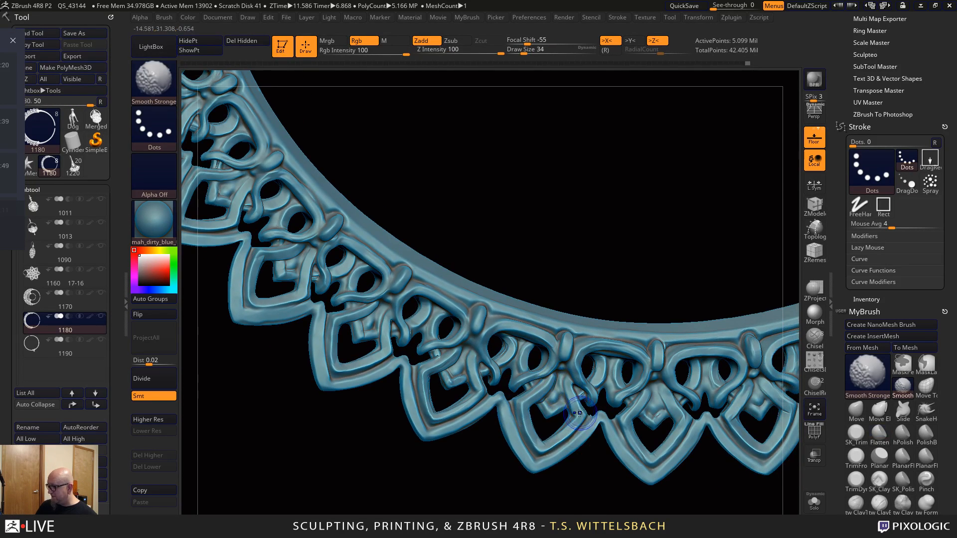
mouse_move(506, 401)
shift+mouse_down()
mouse_move(432, 420)
mouse_move(433, 369)
mouse_move(387, 353)
shift+mouse_up()
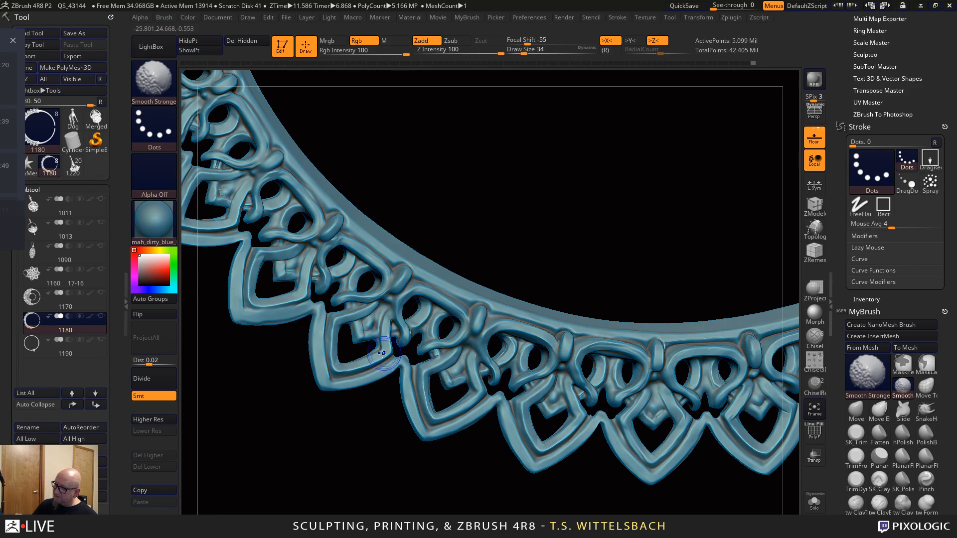
drag(463, 257, 534, 395)
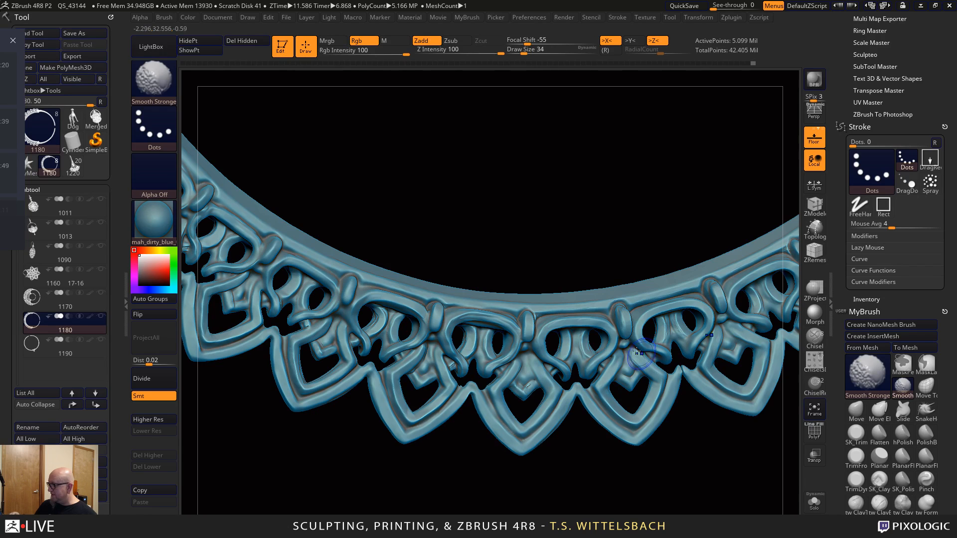
alt+drag(631, 474, 479, 484)
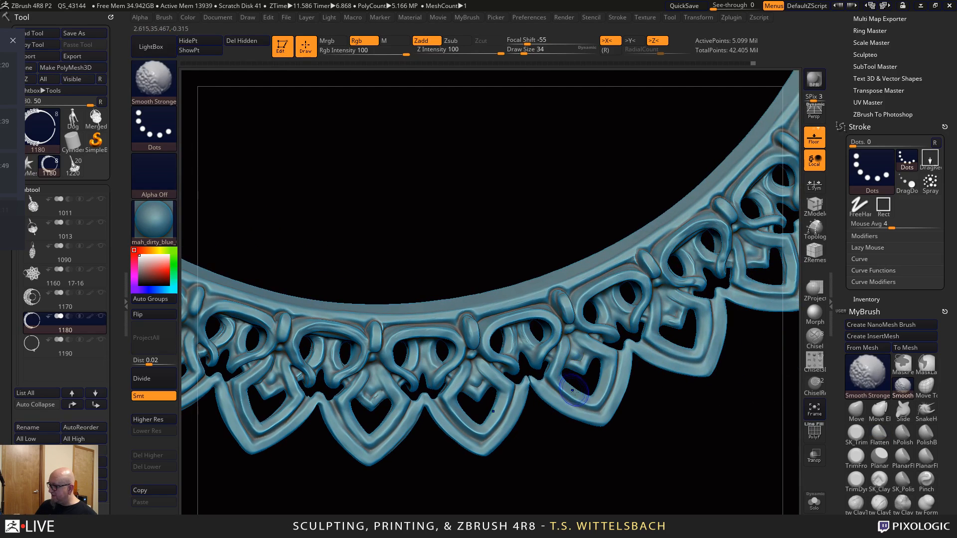
drag(647, 372, 665, 438)
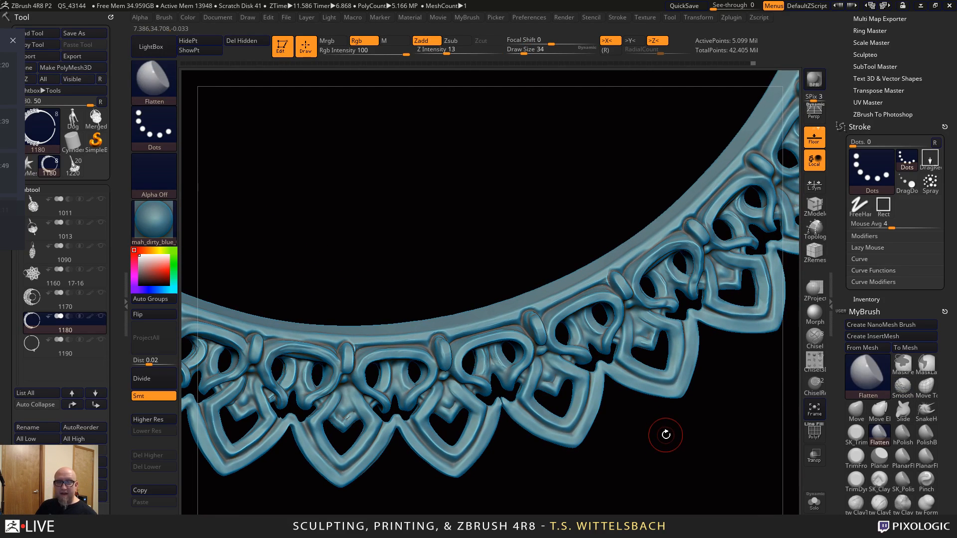
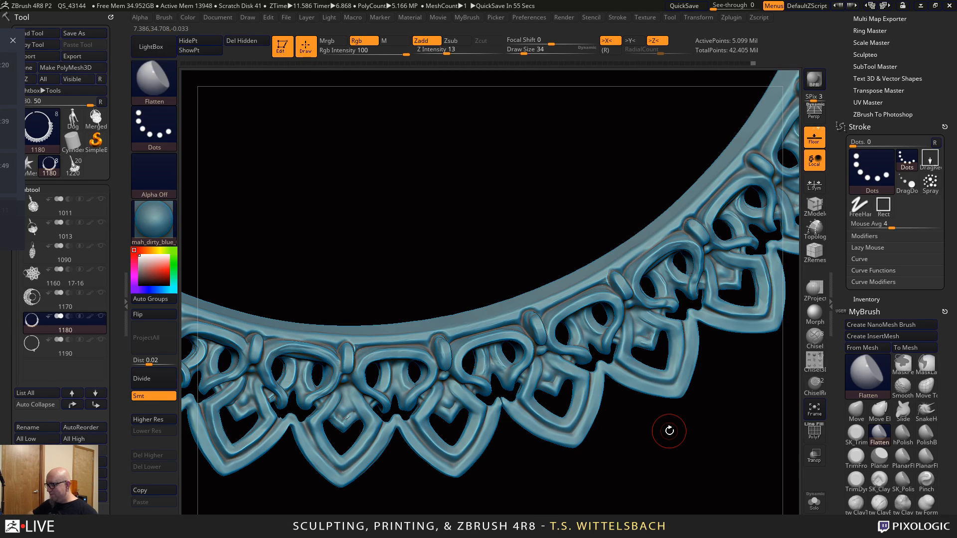
Flatten the notch where the two central petals meet
mouse_move(669, 431)
alt+mouse_down()
mouse_move(641, 421)
mouse_move(660, 438)
alt+mouse_up()
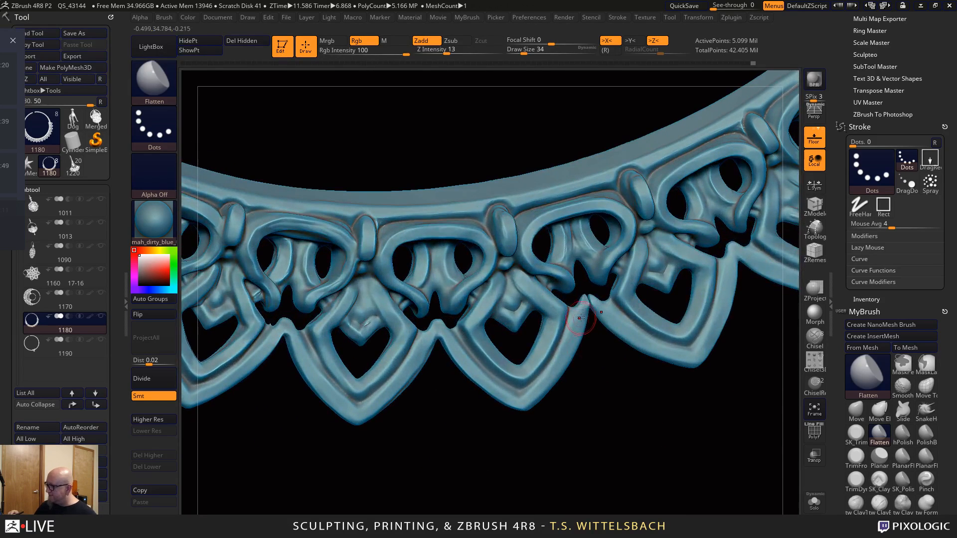
drag(581, 310, 583, 306)
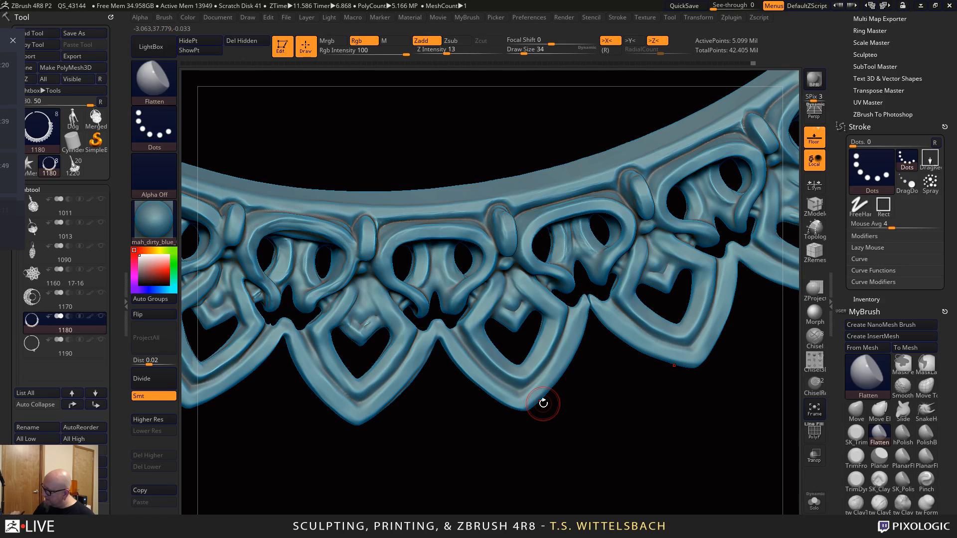
key(1)
drag(581, 299, 601, 306)
Raise a round bead on the diamond inside each central petal using the Inflat brush with draw size 30
click(878, 522)
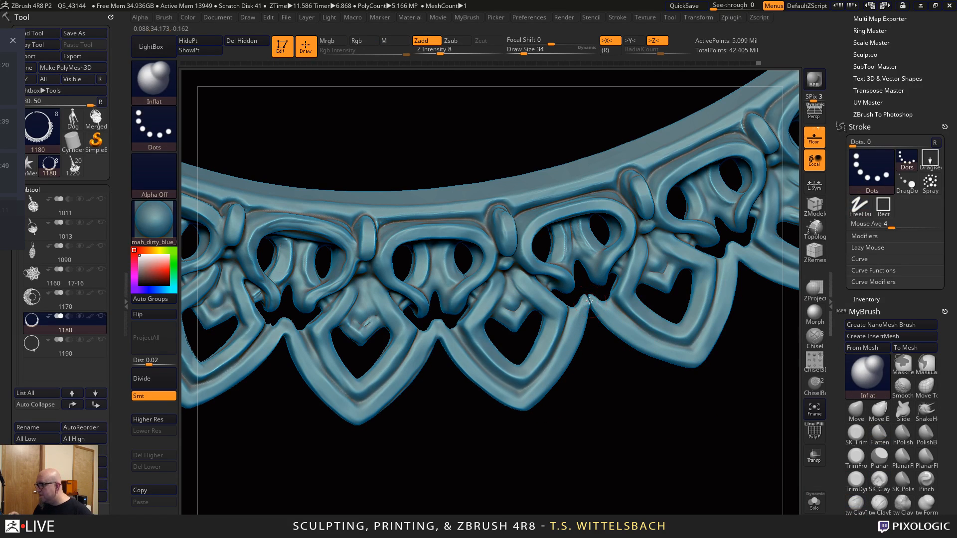
mouse_move(605, 446)
mouse_down()
mouse_move(645, 445)
mouse_move(698, 459)
mouse_move(679, 440)
mouse_move(613, 487)
mouse_move(666, 475)
mouse_move(709, 402)
mouse_up()
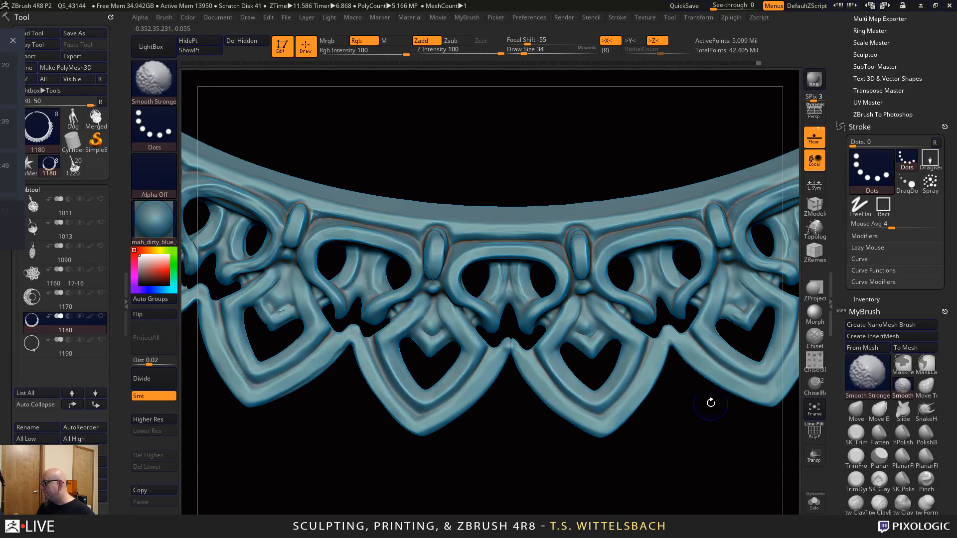
shift+drag(735, 314, 742, 311)
alt+drag(673, 474, 651, 478)
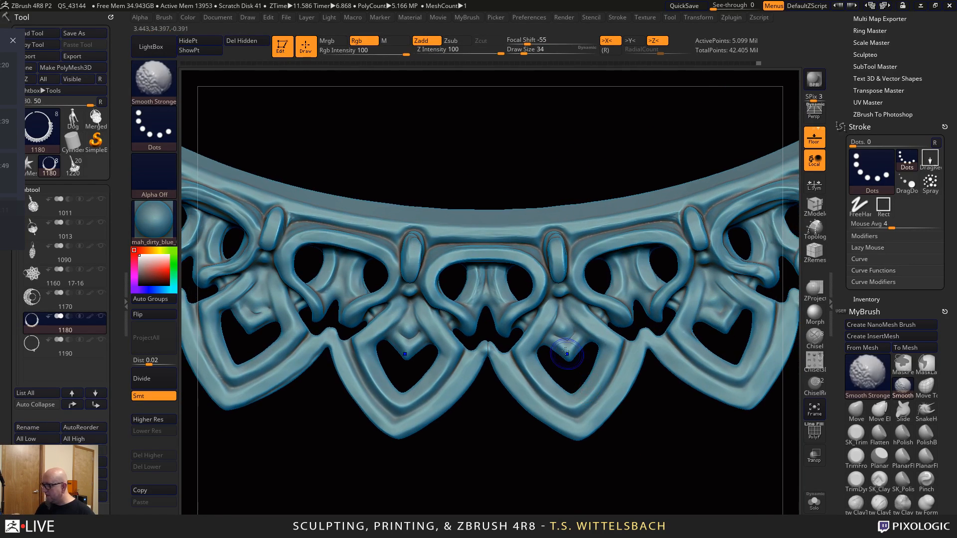
key(b)
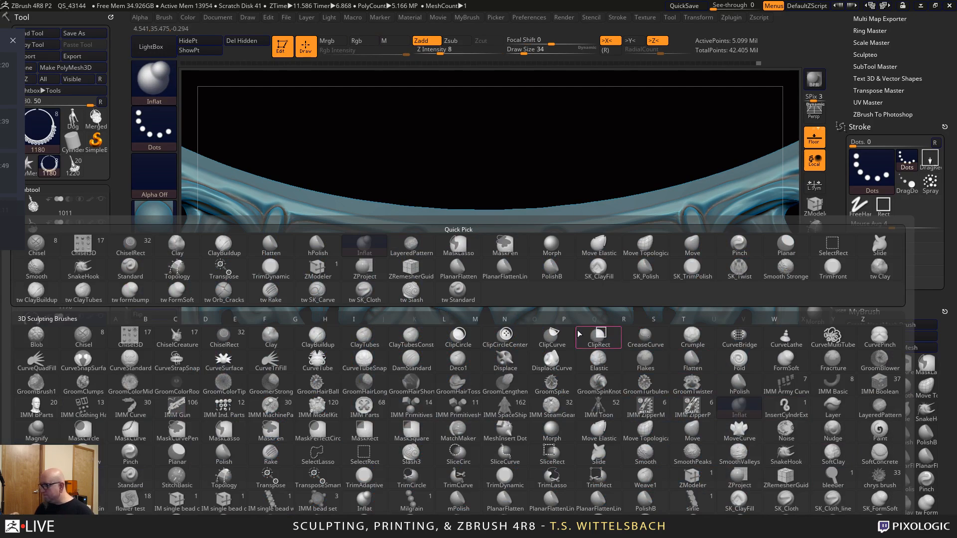
key(Escape)
key(space)
drag(565, 328, 567, 331)
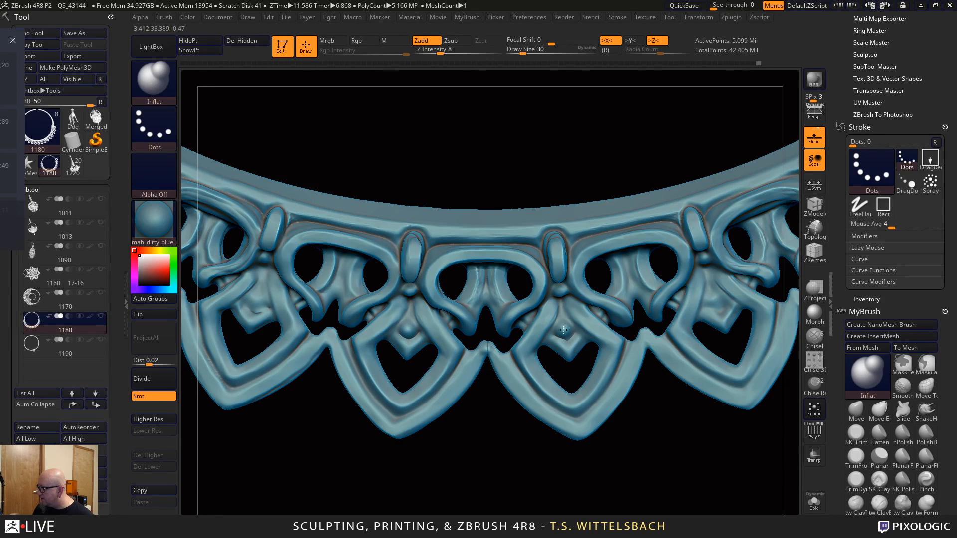
Inflate matching round beads on the petal diamonds from the centre along the band to the plain end piece
mouse_move(651, 466)
mouse_down()
mouse_move(595, 334)
mouse_move(554, 338)
mouse_up()
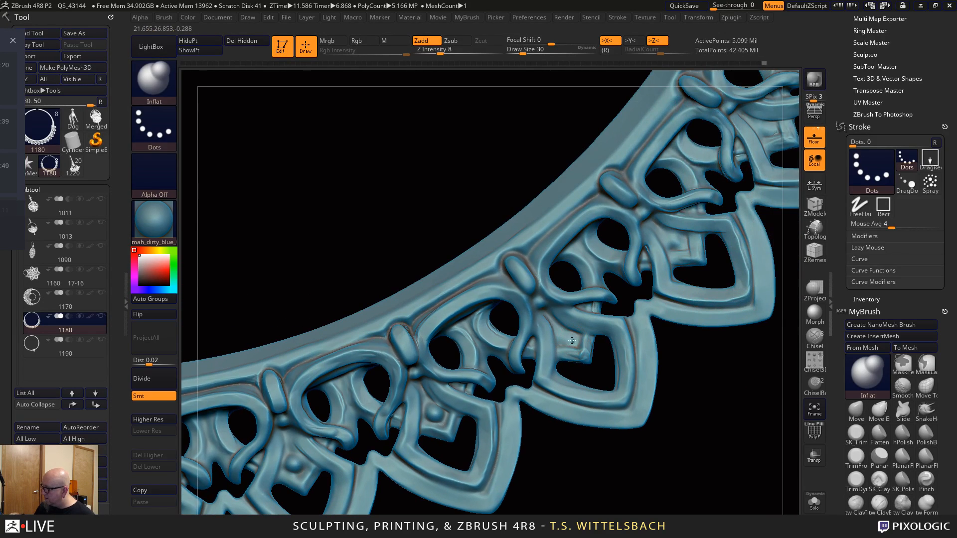
drag(700, 387, 598, 419)
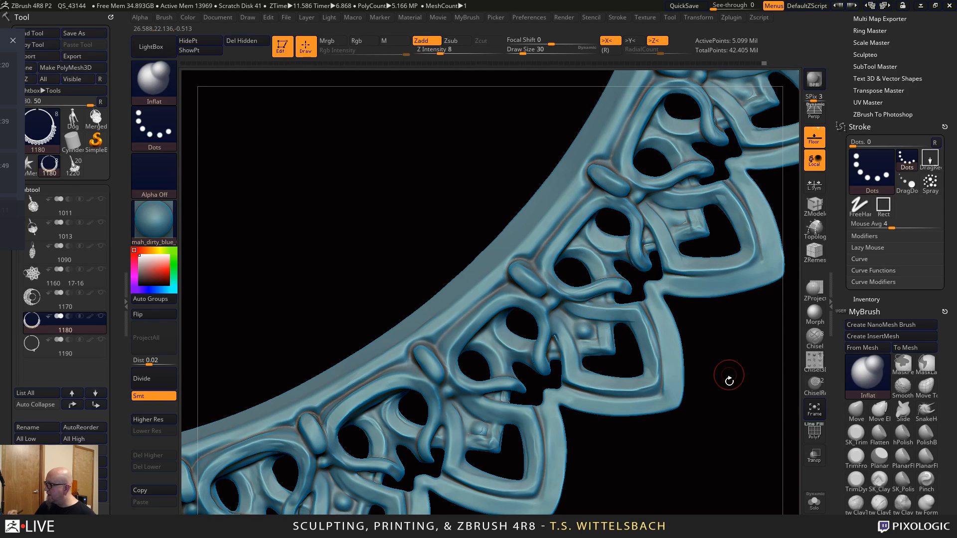
drag(728, 381, 578, 372)
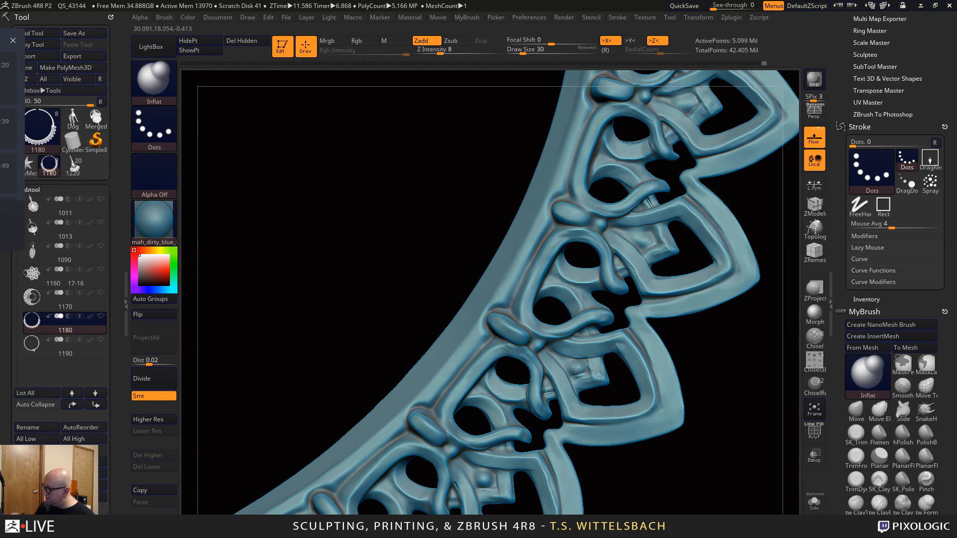
drag(728, 344, 627, 396)
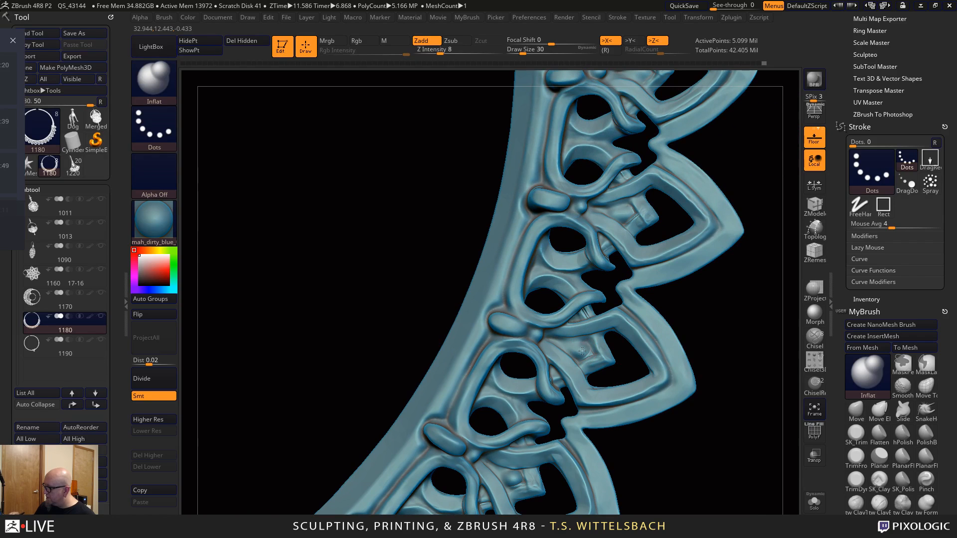
alt+drag(711, 325, 664, 513)
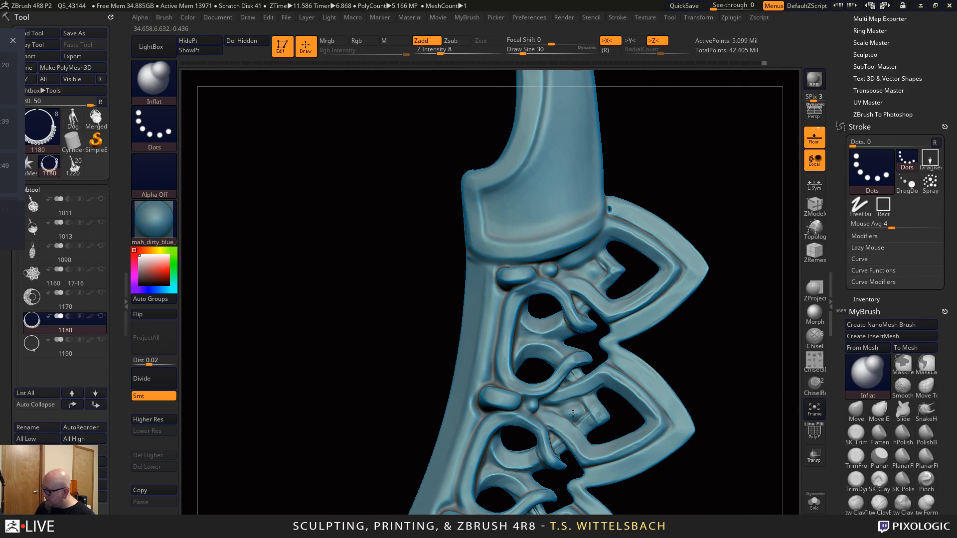
alt+drag(702, 324, 731, 405)
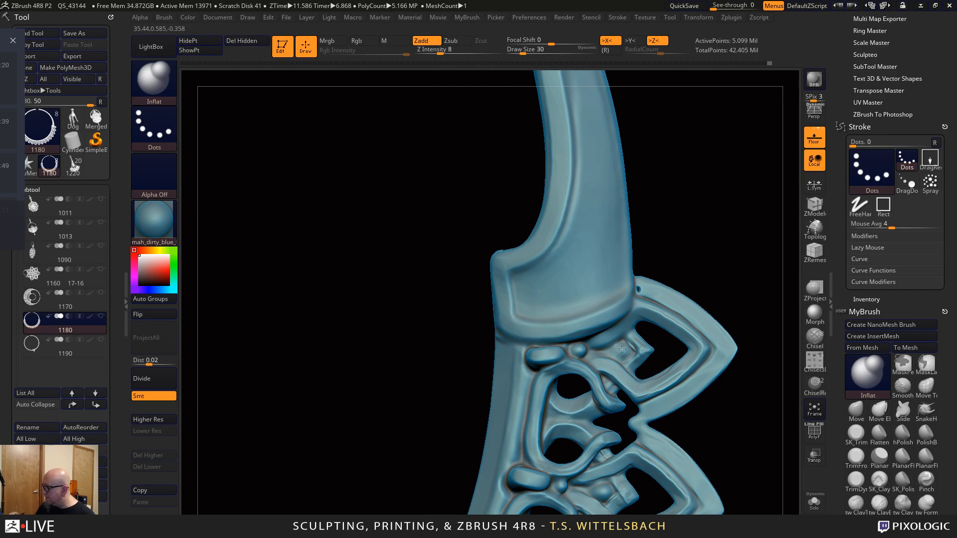
mouse_move(640, 349)
mouse_down()
mouse_move(741, 377)
mouse_move(719, 200)
mouse_up()
Smooth the diamonds and their beads from the end piece back toward the centre of the band
alt+drag(715, 310, 758, 233)
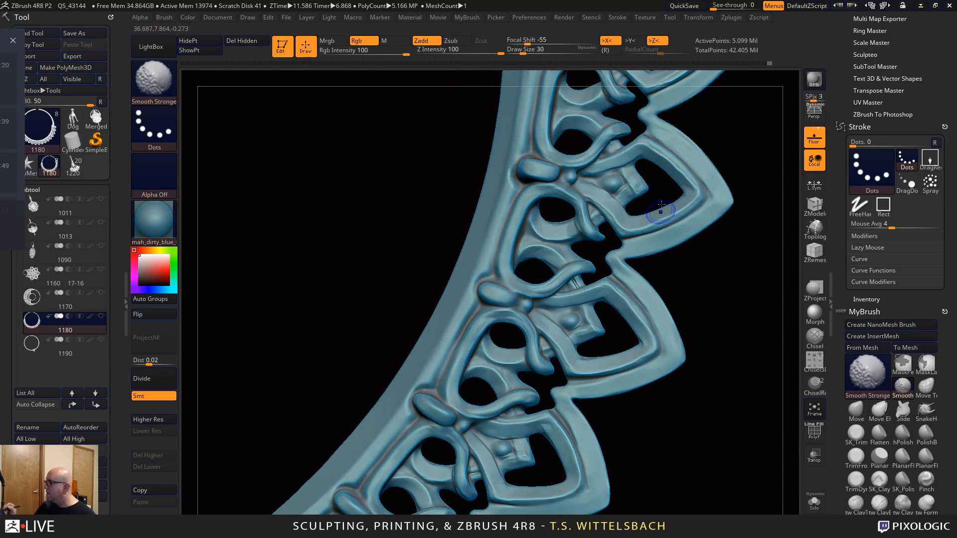
alt+drag(617, 354, 658, 301)
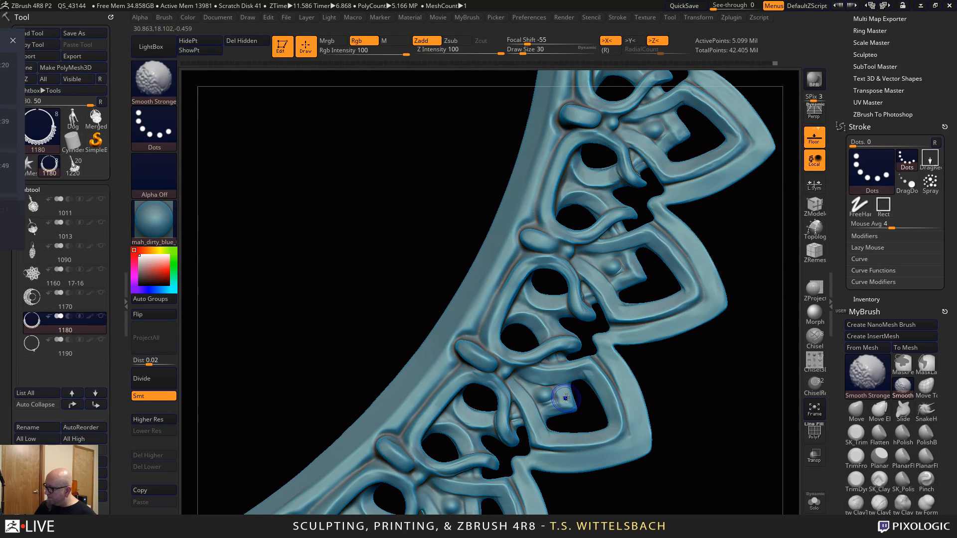
alt+drag(679, 451, 753, 324)
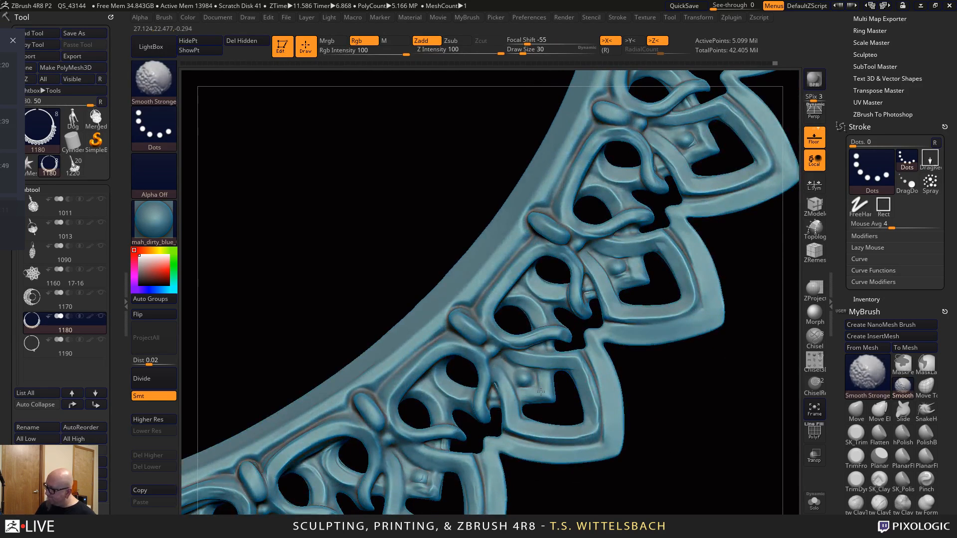
alt+drag(578, 486, 684, 393)
shift+drag(529, 385, 541, 399)
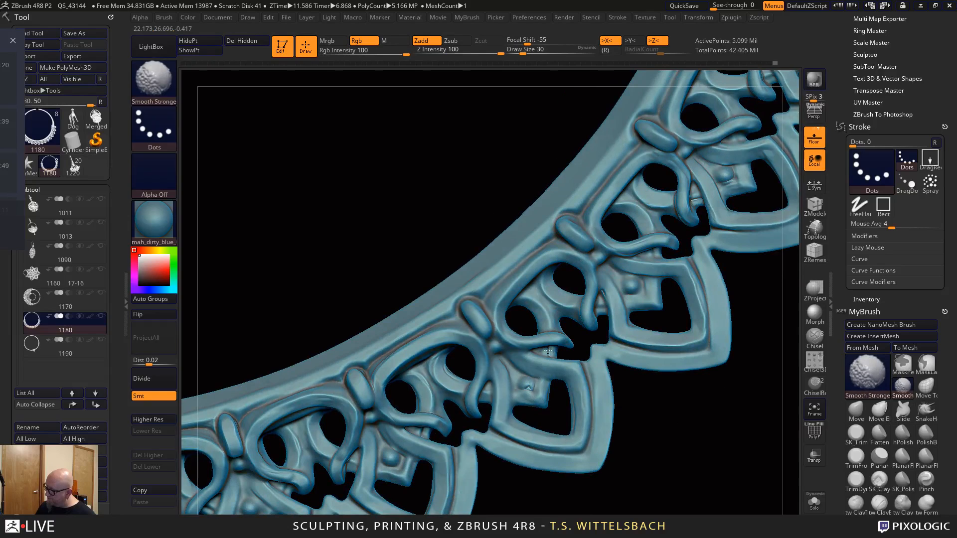
alt+drag(607, 498, 727, 424)
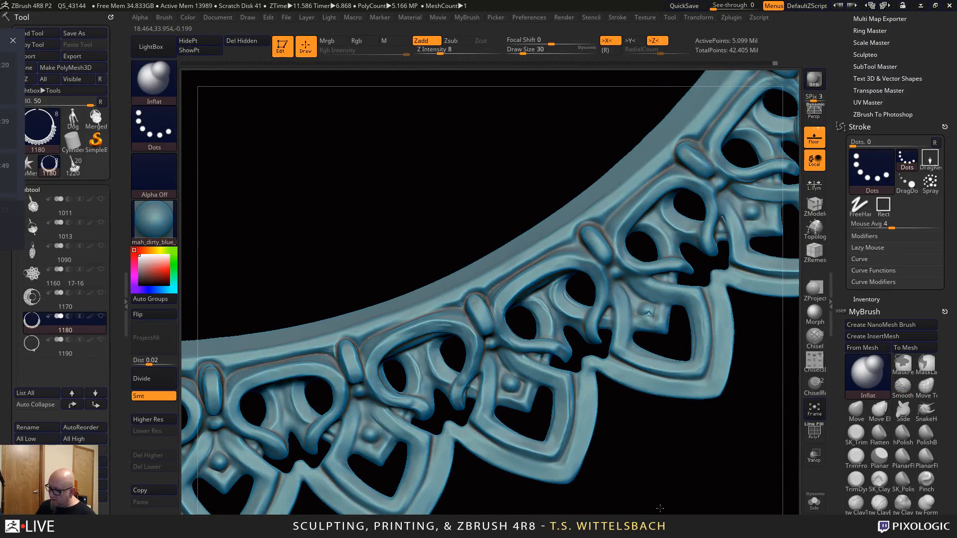
Frame the whole necklace and quick-save the project
key(f)
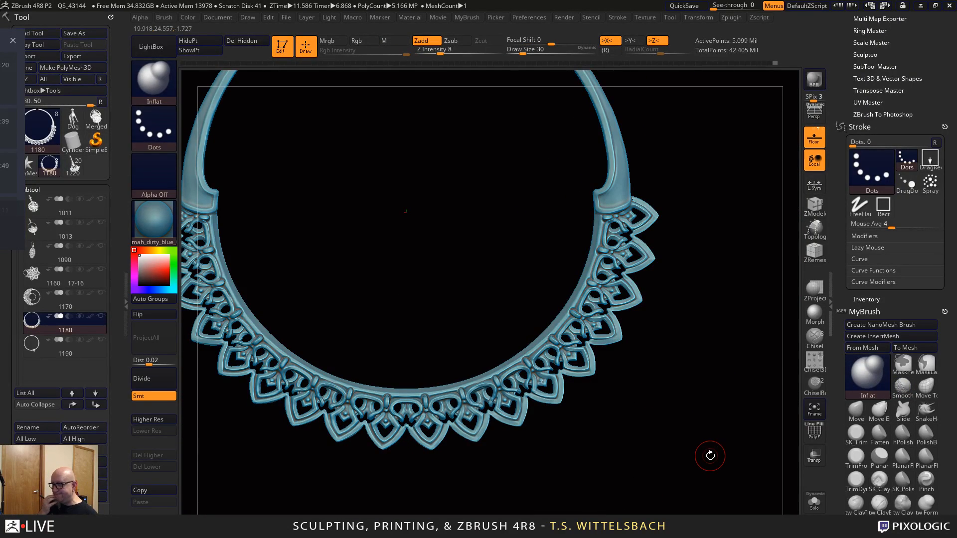
alt+drag(405, 211, 478, 209)
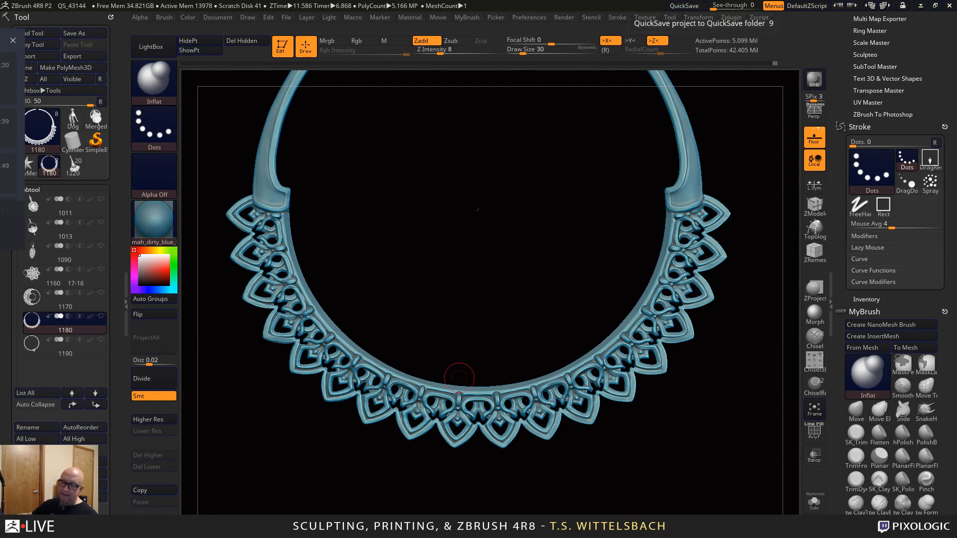
Switch to subtool 1190 and examine its pendant and the adjoining band
click(48, 349)
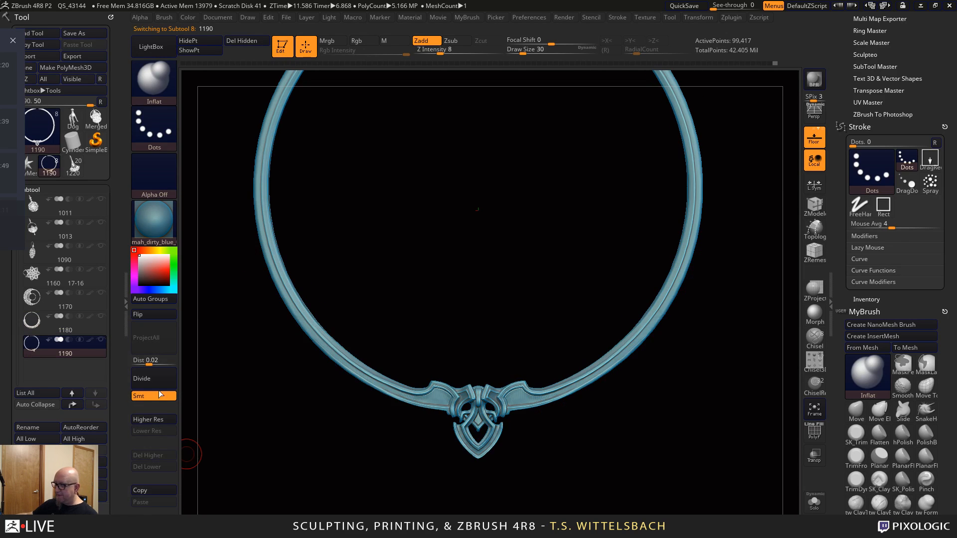
alt+drag(416, 449, 624, 439)
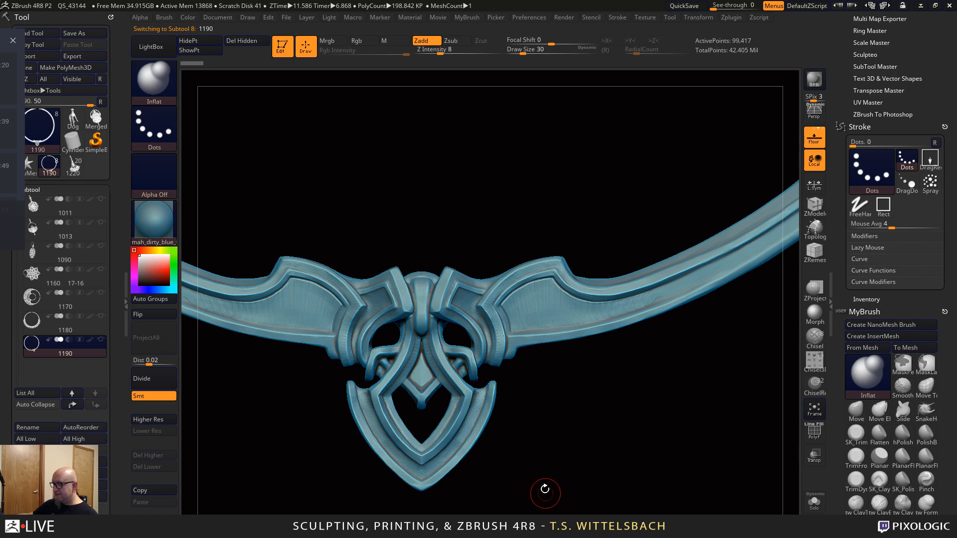
drag(545, 493, 551, 460)
drag(649, 445, 210, 433)
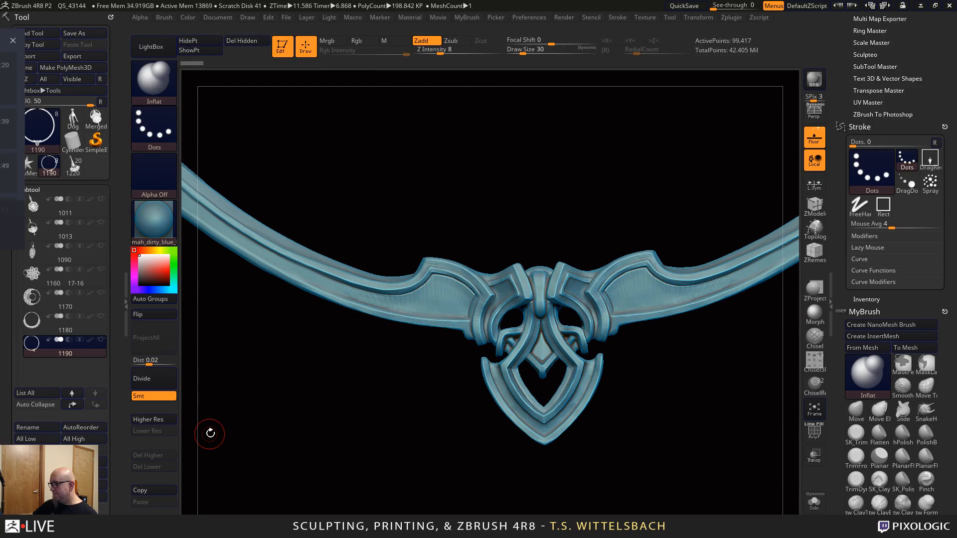
drag(666, 457, 537, 456)
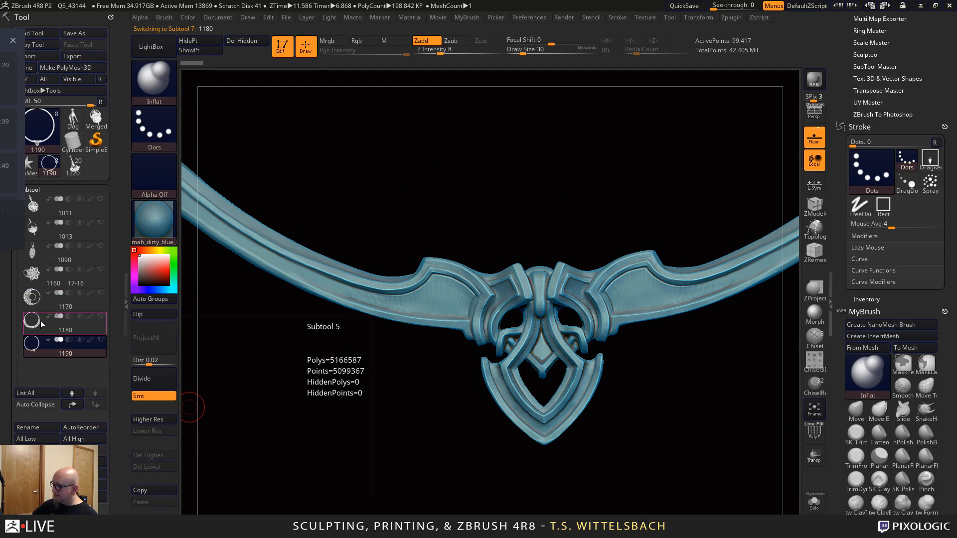
Compare the petals of subtools 1180 and 1170, ending on subtool 1180
click(40, 321)
drag(542, 485, 364, 451)
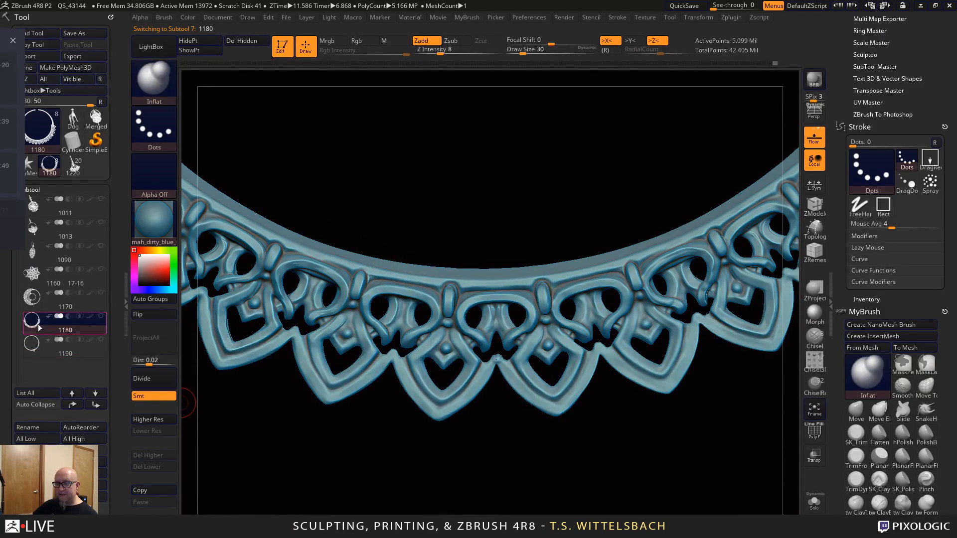
click(31, 298)
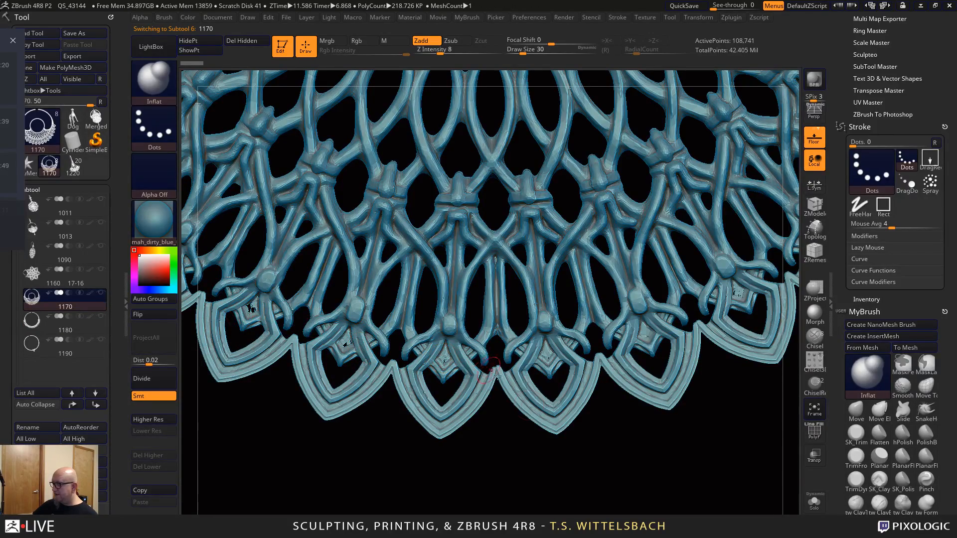
drag(632, 474, 654, 454)
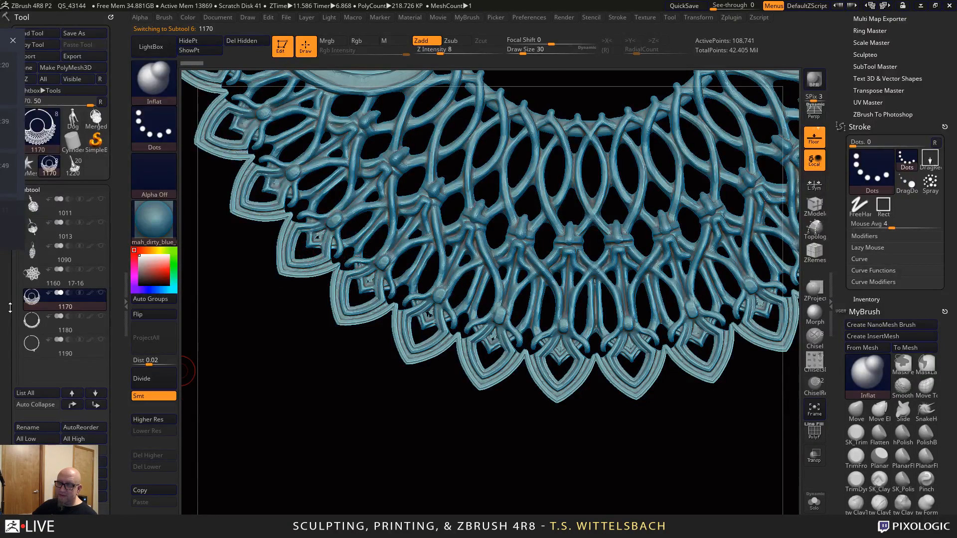
click(36, 330)
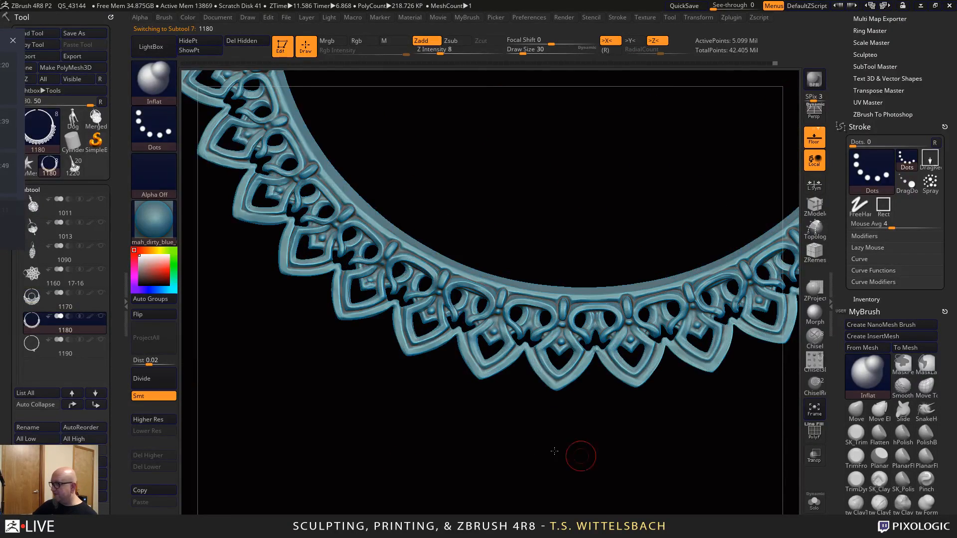
Smooth the details around the beads and loops on the motifs beside the centre of the band
mouse_move(579, 455)
mouse_down()
mouse_move(548, 464)
mouse_move(632, 506)
mouse_move(583, 454)
mouse_up()
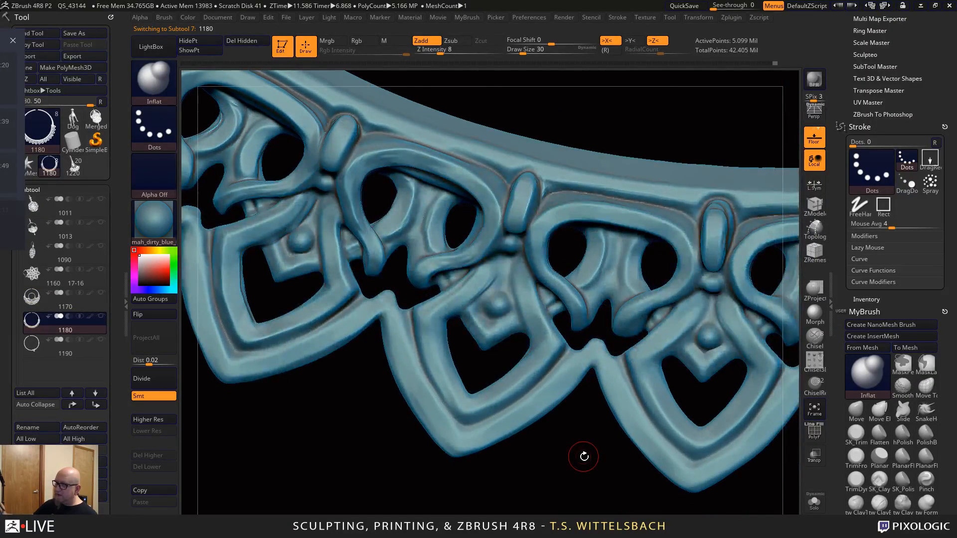
alt+drag(529, 486, 528, 473)
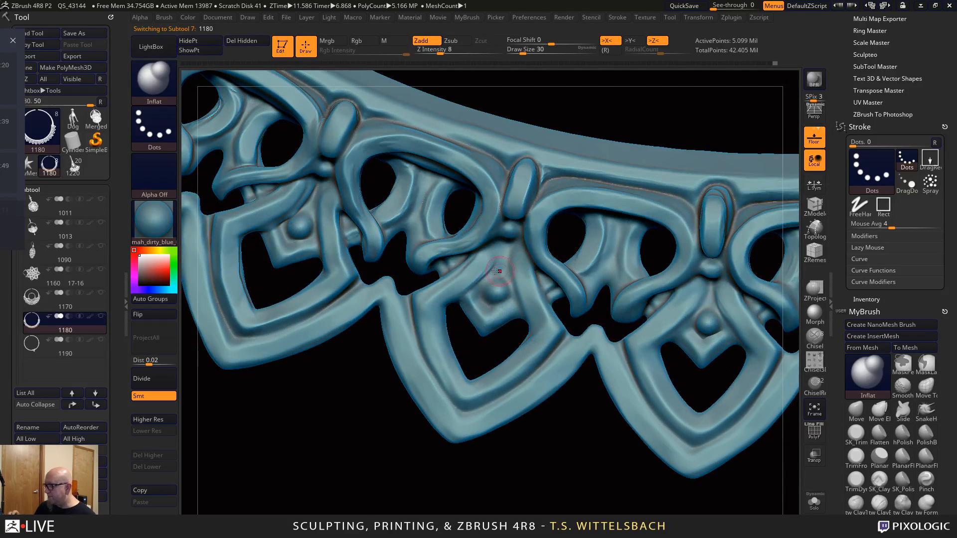
mouse_move(419, 464)
alt+mouse_down()
mouse_move(443, 466)
mouse_move(458, 497)
alt+mouse_up()
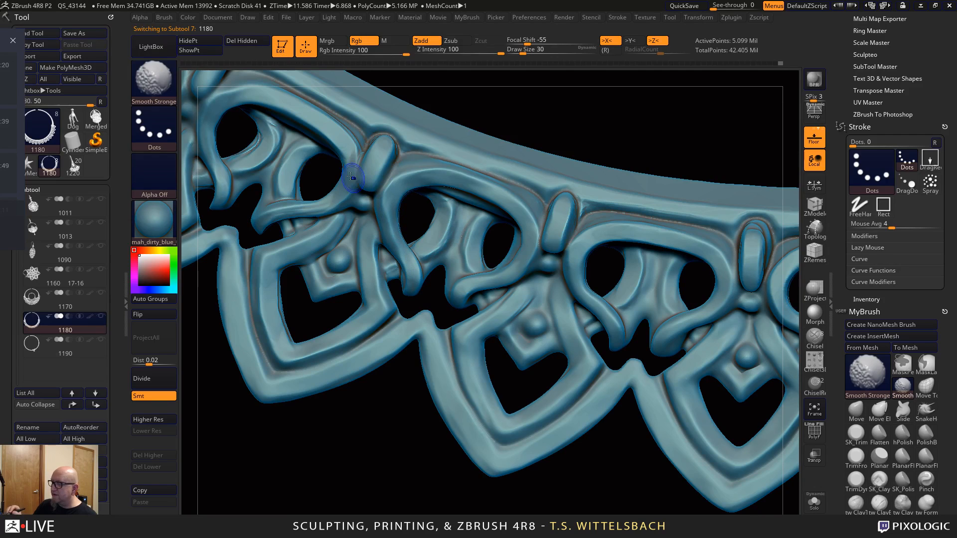
mouse_move(552, 511)
alt+mouse_down()
mouse_move(572, 468)
mouse_move(463, 447)
mouse_move(604, 458)
mouse_move(542, 405)
alt+mouse_up()
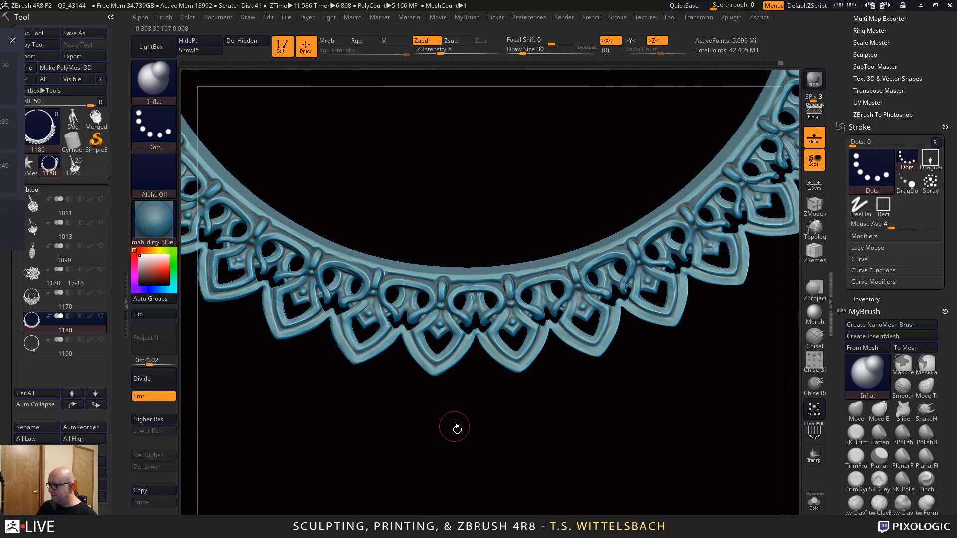
Build up the inner rim along the facing sides of the two central petals using tw ClayTubes with draw size 26
alt+drag(455, 427, 359, 430)
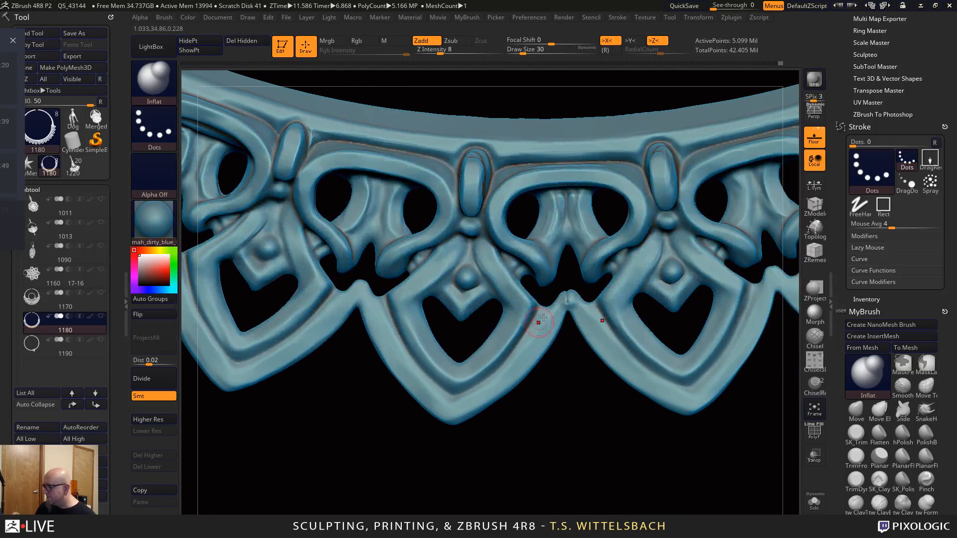
key(space)
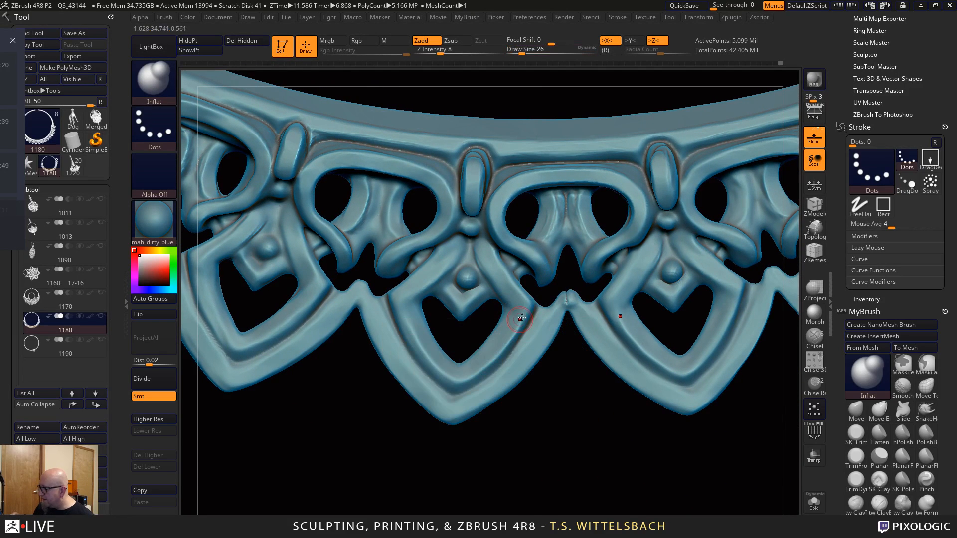
key(shift)
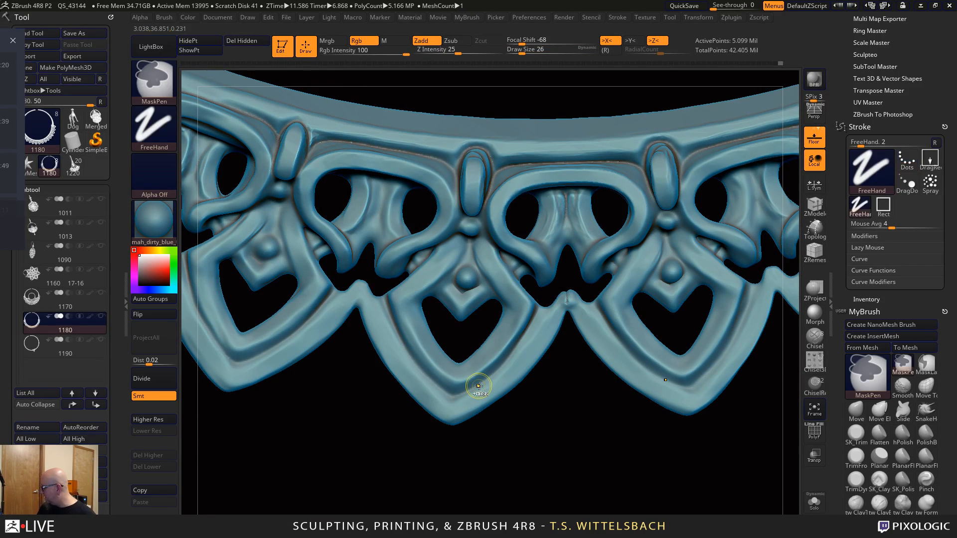
click(856, 505)
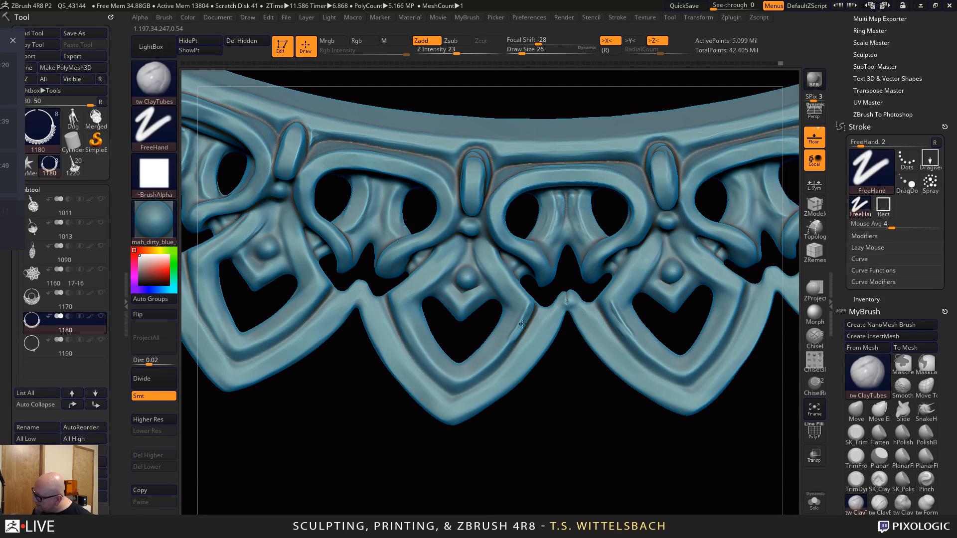
drag(522, 324, 462, 384)
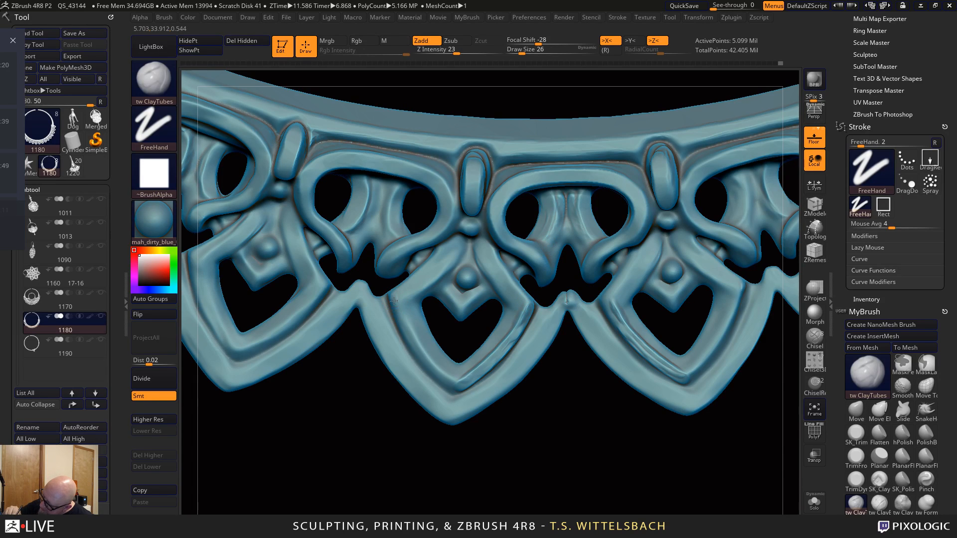
Build up the inner rim along the outward-facing sides and upper edges of the two central petals using tw ClayTubes at draw size 26
drag(394, 301, 449, 392)
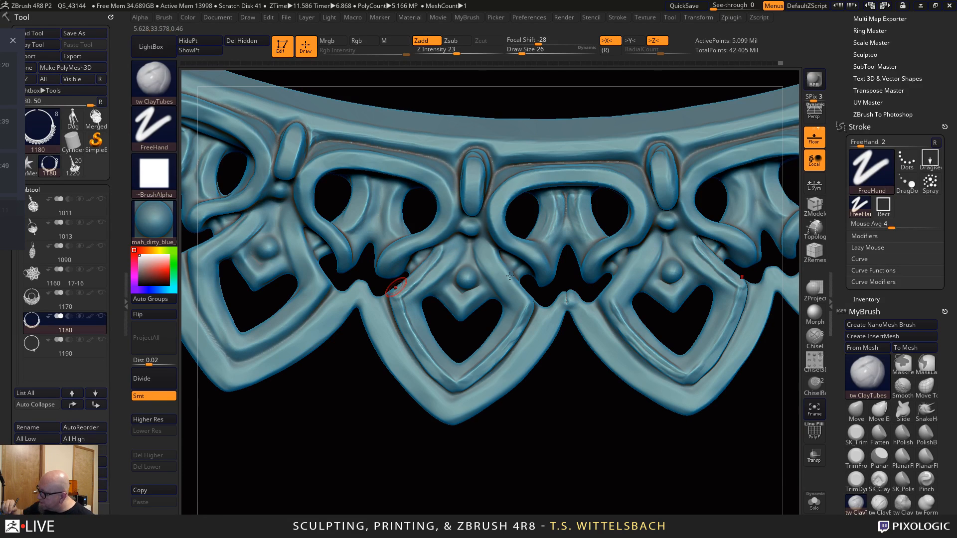
mouse_move(491, 250)
mouse_down()
mouse_move(524, 301)
mouse_move(490, 245)
mouse_up()
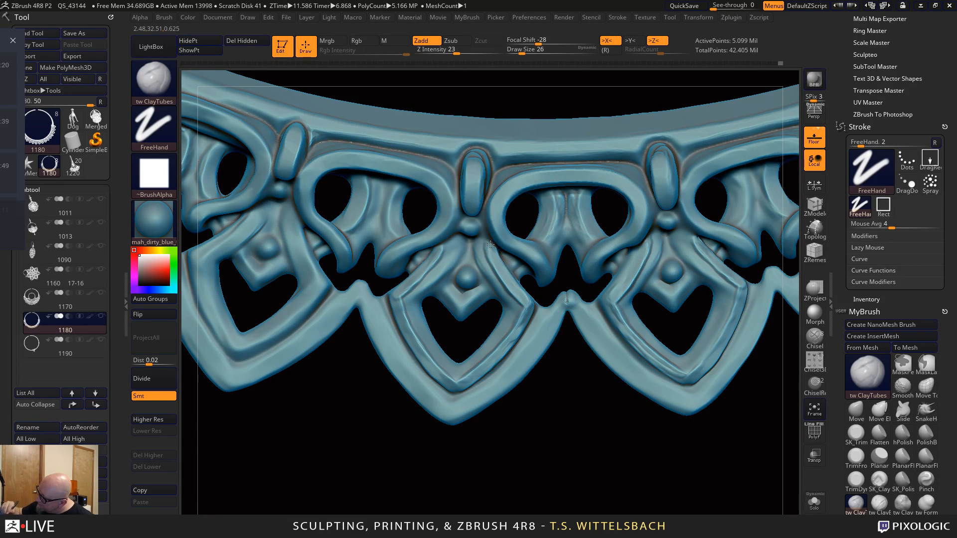
drag(517, 337, 524, 320)
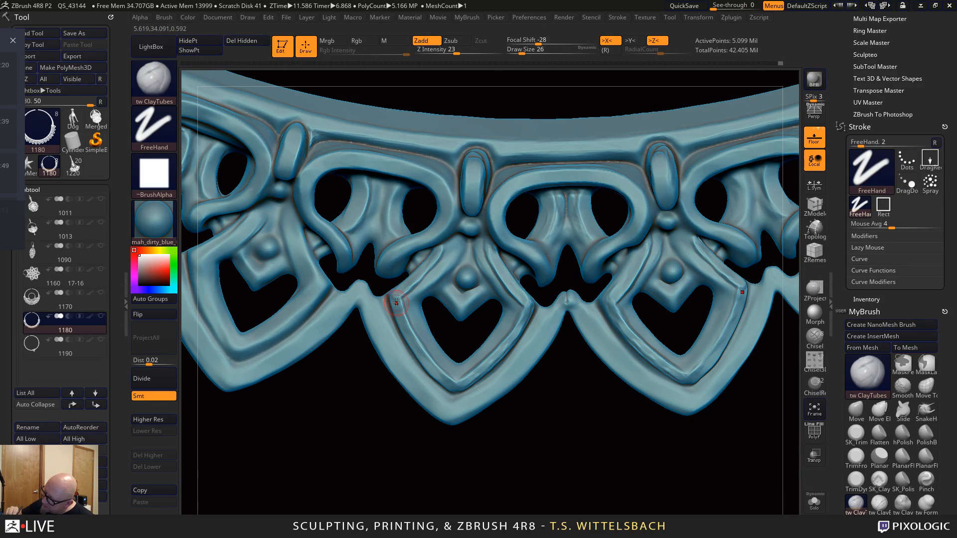
drag(397, 303, 451, 387)
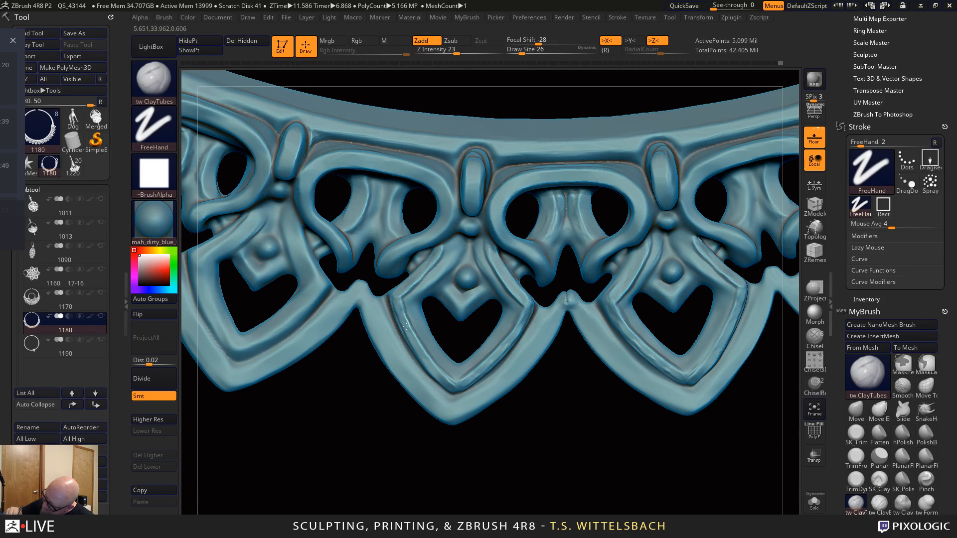
drag(396, 305, 423, 354)
mouse_move(397, 286)
mouse_down()
mouse_move(443, 245)
mouse_move(500, 266)
mouse_up()
drag(607, 482, 588, 478)
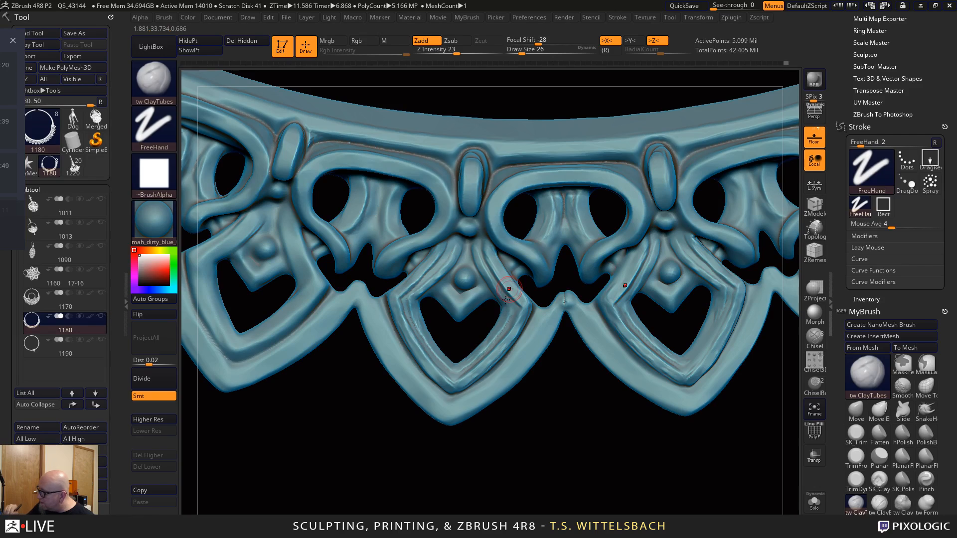
Set the brush to draw size 34 and Z intensity 8, and smooth the built-up inner rims of the central petals
drag(558, 443, 500, 480)
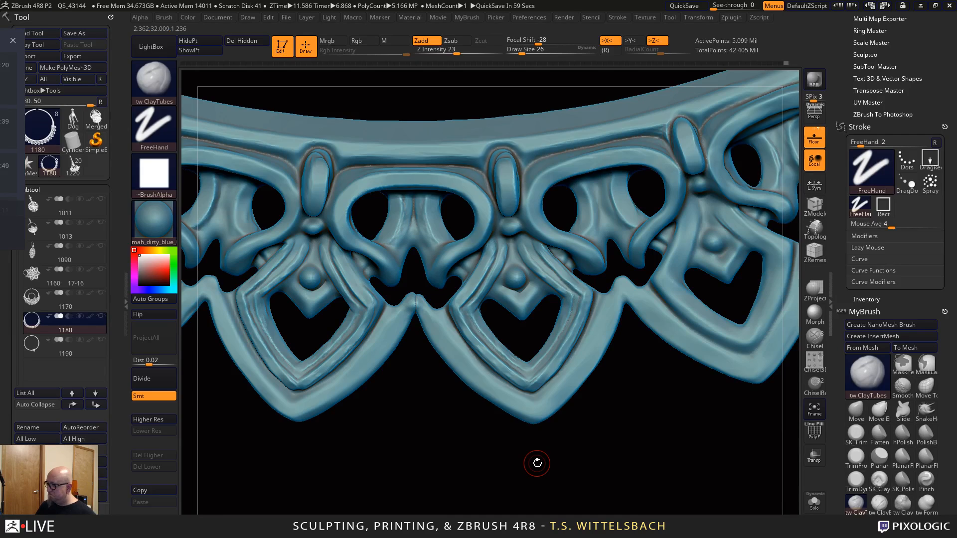
drag(573, 444, 679, 445)
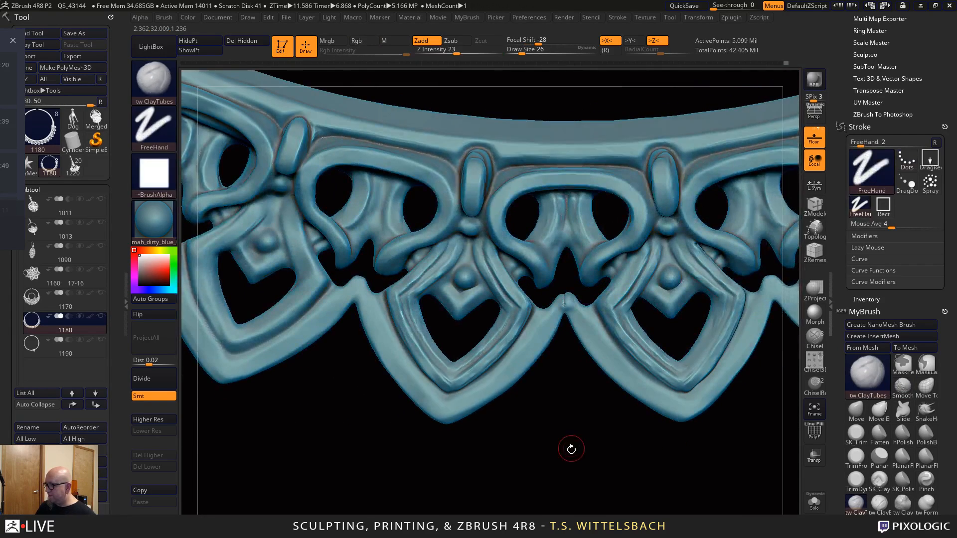
mouse_move(570, 449)
mouse_down()
mouse_move(614, 448)
mouse_move(584, 398)
mouse_up()
key(space)
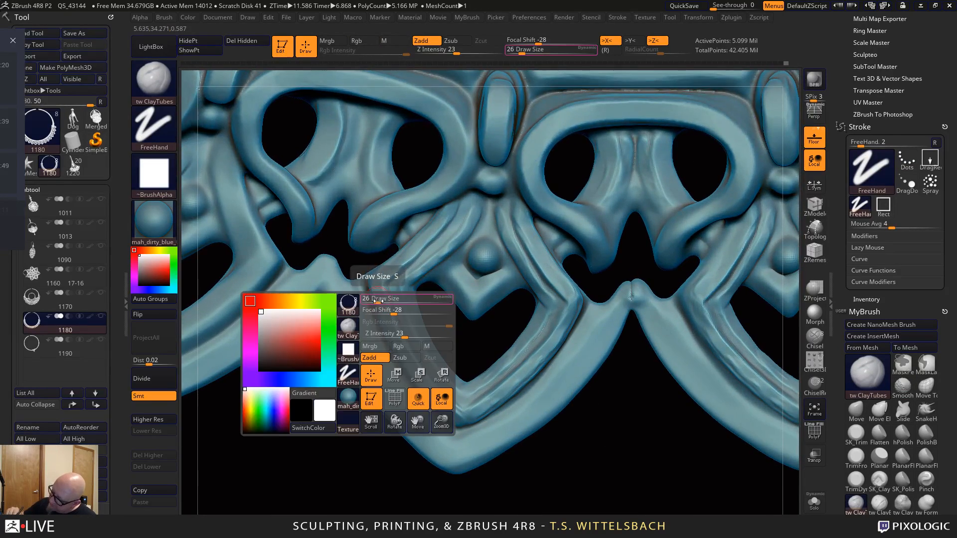
drag(377, 300, 382, 300)
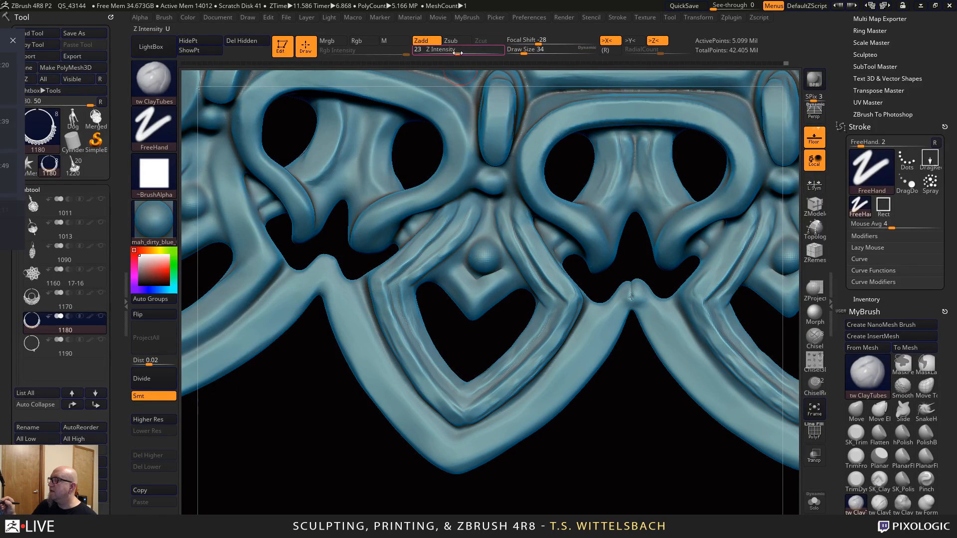
drag(458, 52, 440, 52)
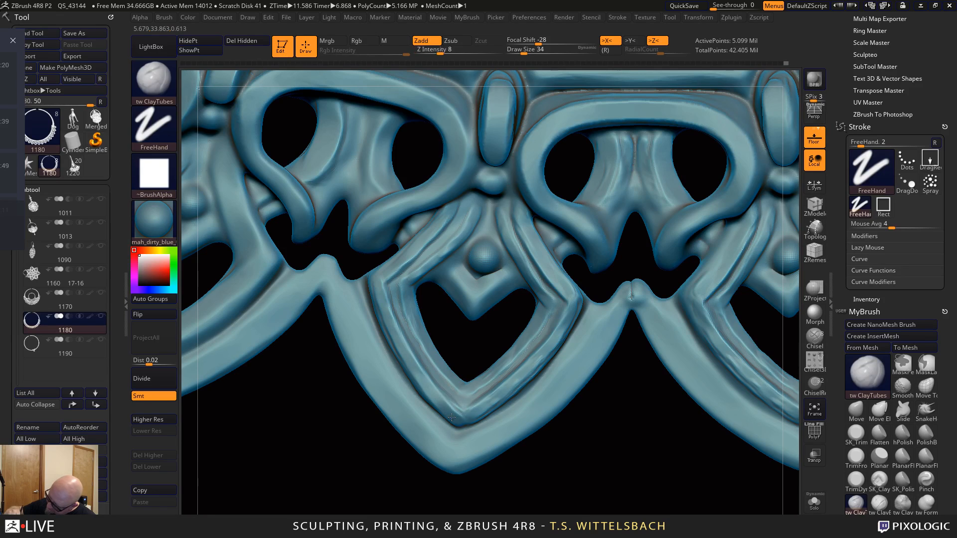
mouse_move(452, 417)
shift+mouse_down()
mouse_move(395, 344)
mouse_move(374, 279)
shift+mouse_up()
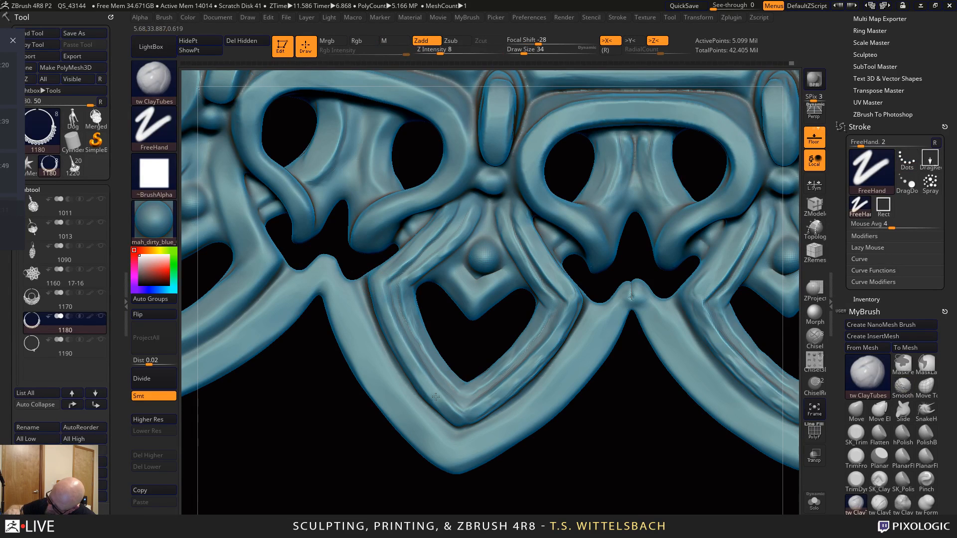
mouse_move(384, 269)
shift+mouse_down()
mouse_move(424, 234)
mouse_move(414, 277)
shift+mouse_up()
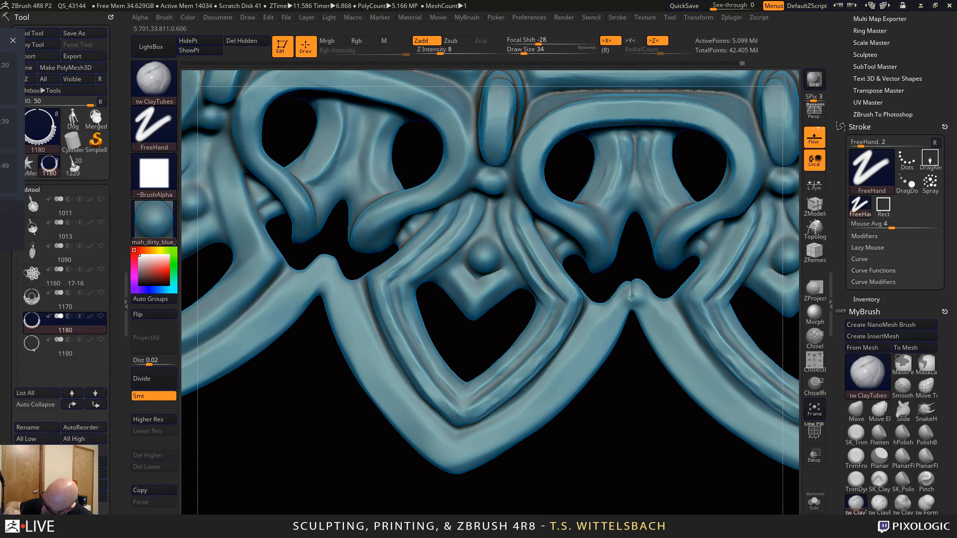
key(shift)
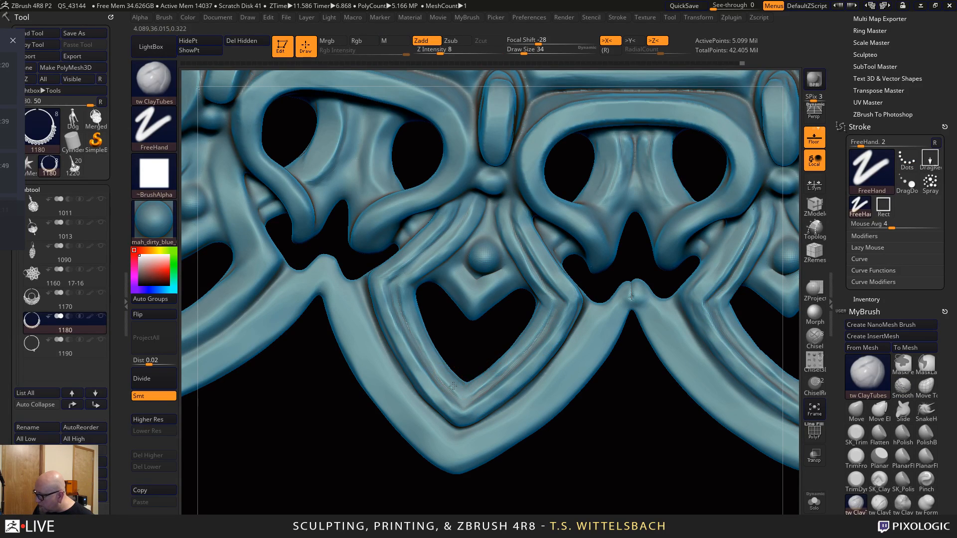
Tighten the ridges around the inner rims of the central petals using the Pinch brush at draw size 43
alt+drag(603, 487, 583, 346)
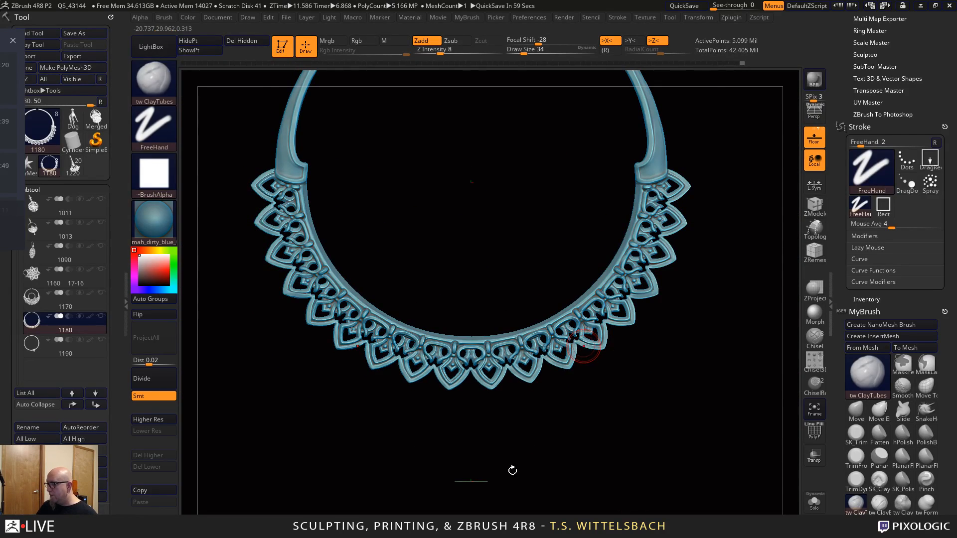
alt+drag(513, 470, 660, 234)
alt+drag(682, 411, 642, 446)
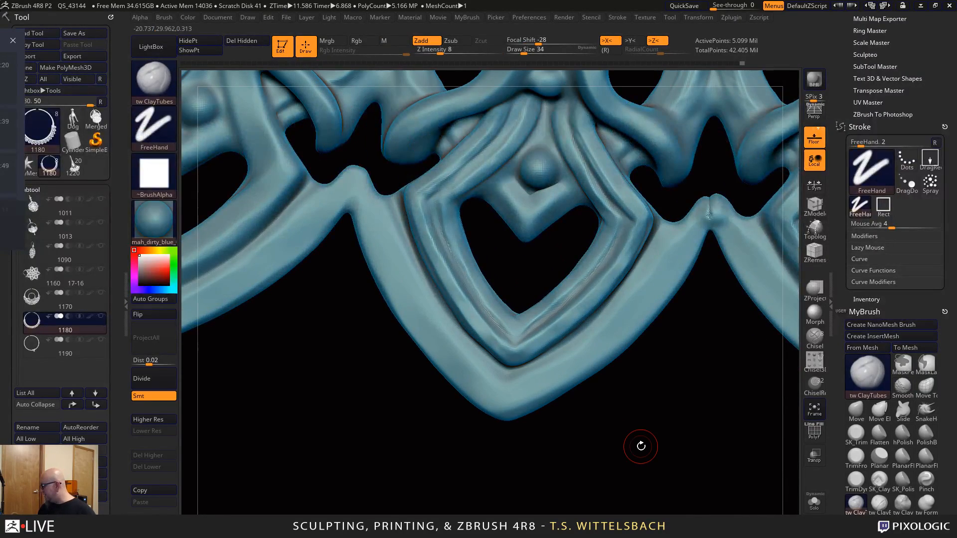
click(926, 481)
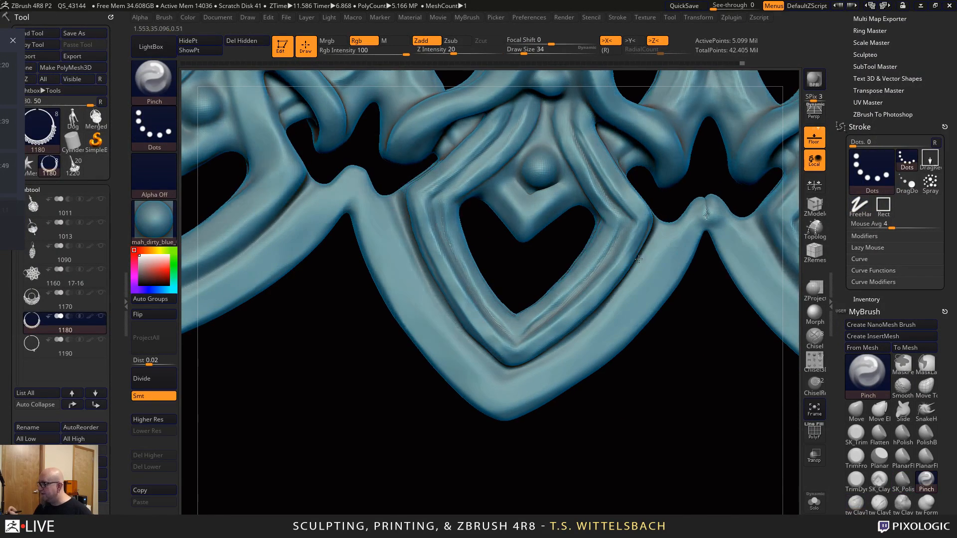
mouse_move(678, 314)
mouse_down()
mouse_move(687, 324)
mouse_move(666, 299)
mouse_up()
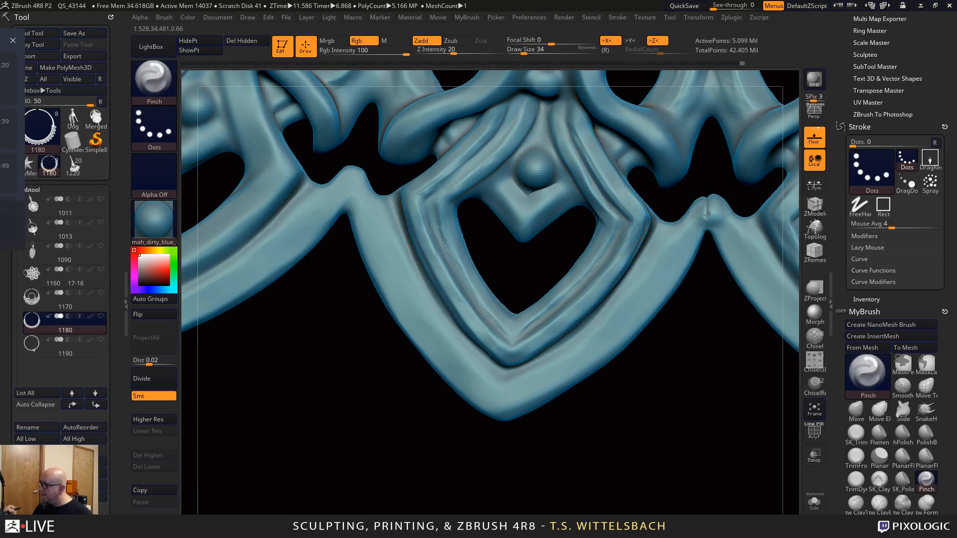
key(space)
drag(626, 241, 632, 235)
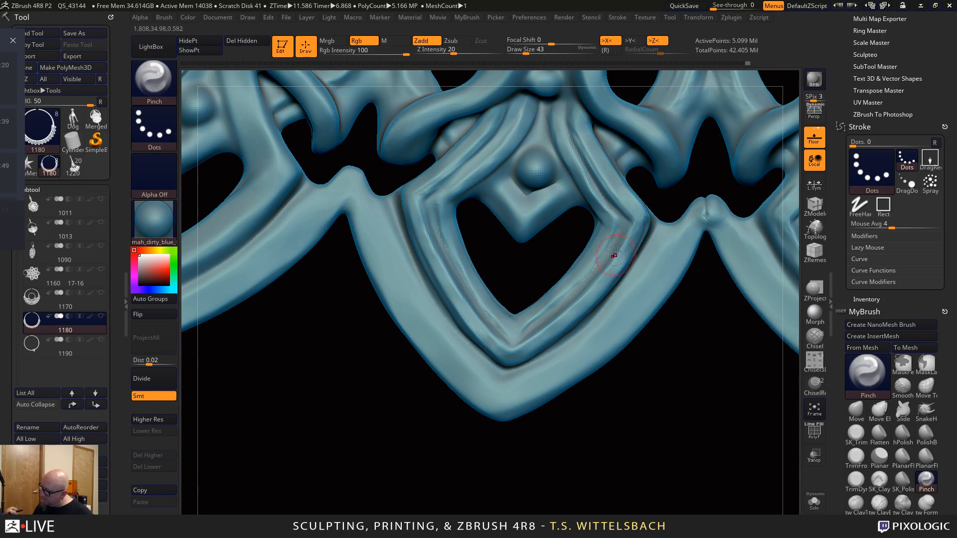
drag(615, 254, 510, 333)
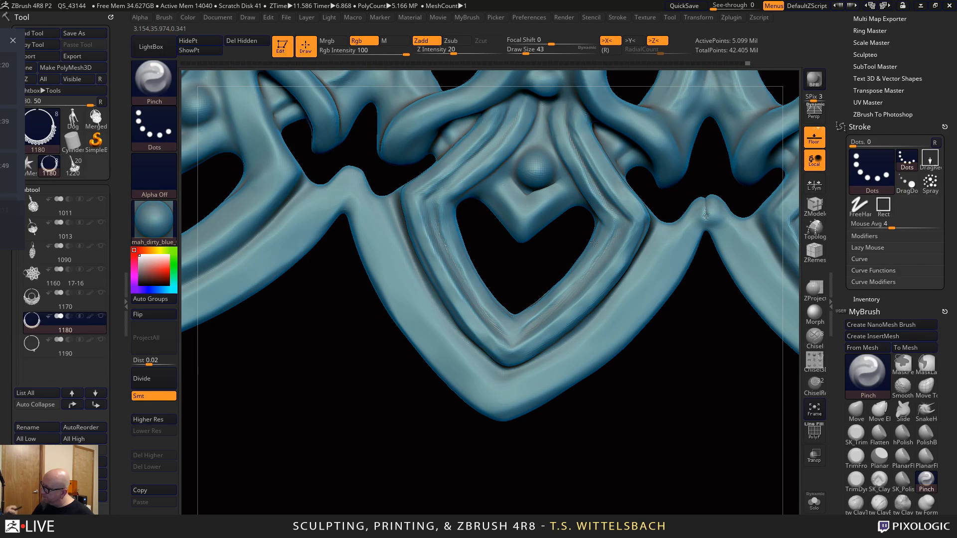
mouse_move(610, 221)
mouse_down()
mouse_move(574, 135)
mouse_move(611, 210)
mouse_move(577, 121)
mouse_move(628, 208)
mouse_up()
drag(530, 118, 449, 204)
mouse_move(473, 275)
mouse_down()
mouse_move(489, 329)
mouse_move(432, 261)
mouse_move(424, 234)
mouse_move(492, 346)
mouse_up()
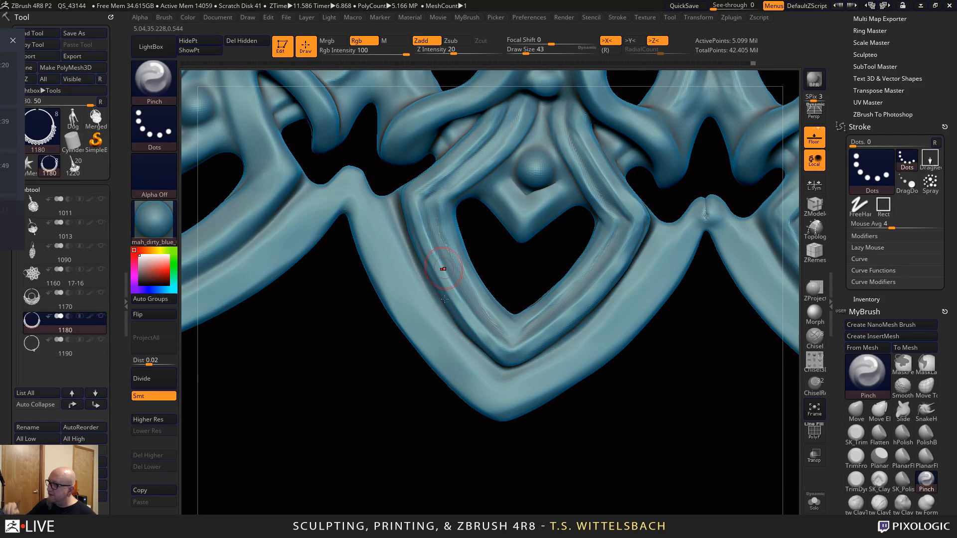
key(shift)
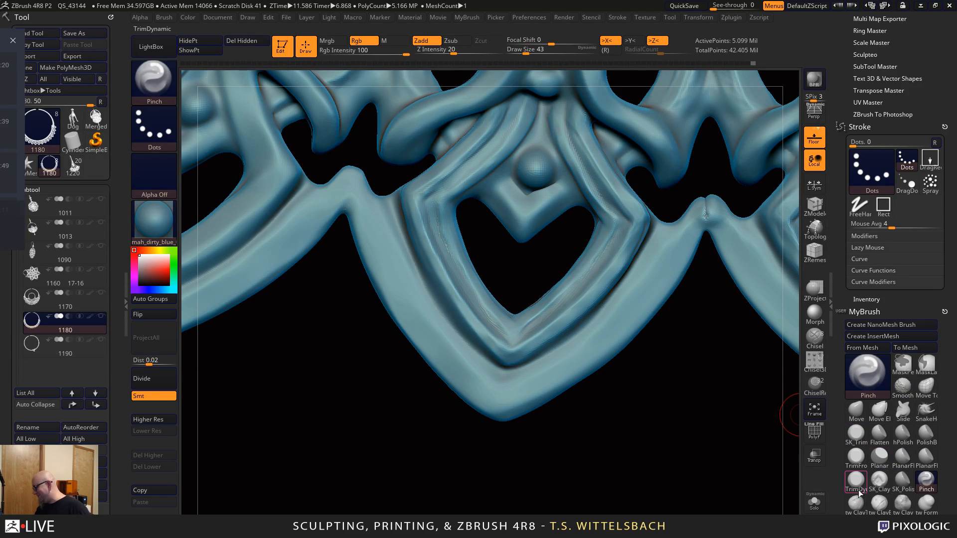
Build up the outer rims of the central petals from notch to tip using tw ClayTubes at draw size 43 and Z intensity 8
click(856, 502)
drag(387, 205, 424, 285)
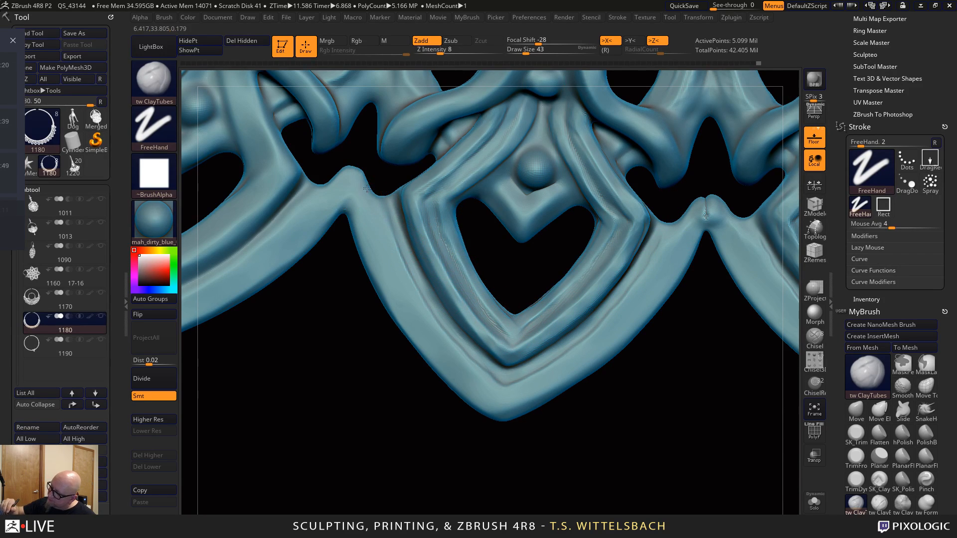
mouse_move(394, 247)
mouse_down()
mouse_move(344, 172)
mouse_move(379, 229)
mouse_move(362, 181)
mouse_up()
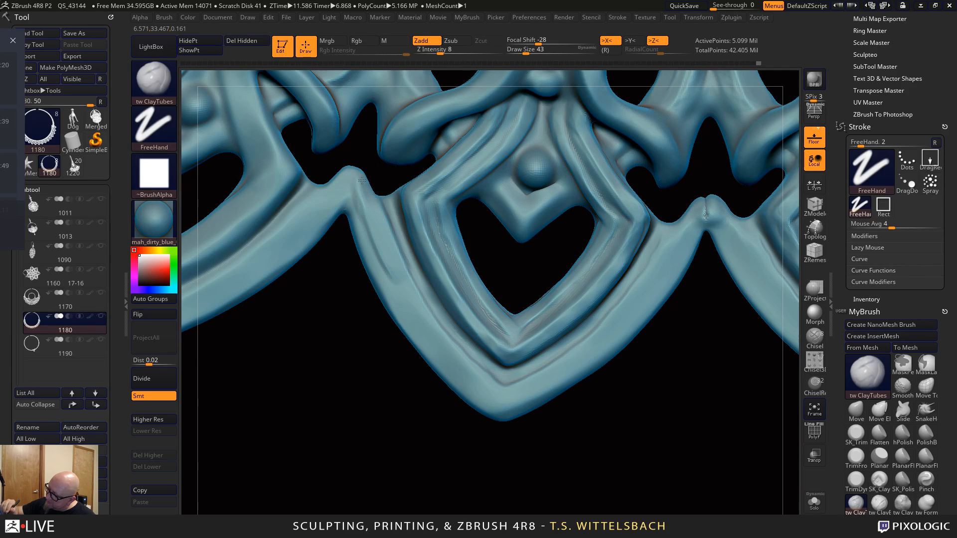
mouse_move(388, 250)
mouse_down()
mouse_move(481, 389)
mouse_move(369, 234)
mouse_move(351, 175)
mouse_move(422, 336)
mouse_move(491, 388)
mouse_up()
mouse_move(677, 239)
mouse_down()
mouse_move(697, 215)
mouse_move(580, 370)
mouse_move(521, 394)
mouse_up()
mouse_move(571, 361)
mouse_down()
mouse_move(647, 307)
mouse_move(706, 209)
mouse_up()
mouse_move(477, 379)
mouse_down()
mouse_move(382, 267)
mouse_move(349, 169)
mouse_up()
Touch up the inner rim at the pointed tips of the central petals using tw ClayTubes
alt+drag(693, 446, 657, 417)
alt+drag(717, 491, 630, 373)
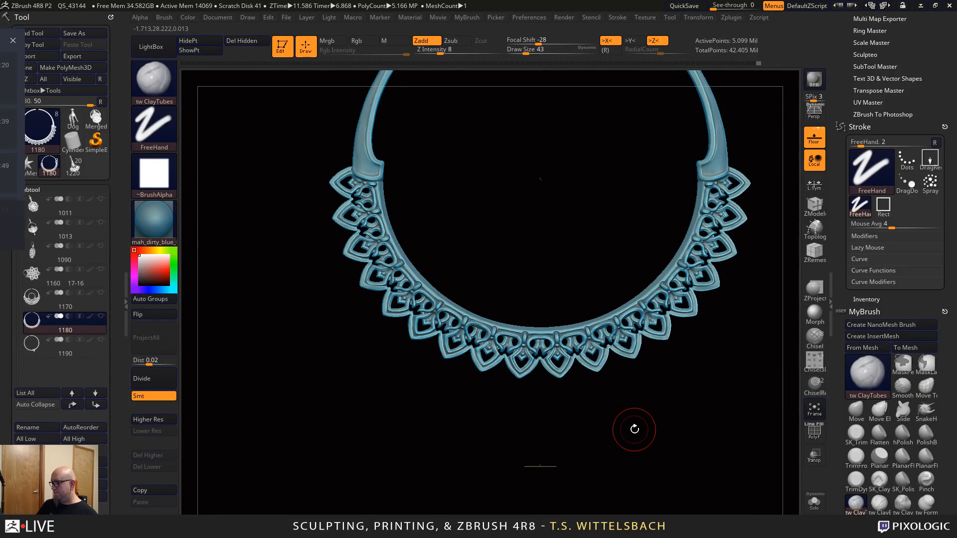
alt+drag(596, 423, 613, 517)
alt+drag(627, 430, 671, 466)
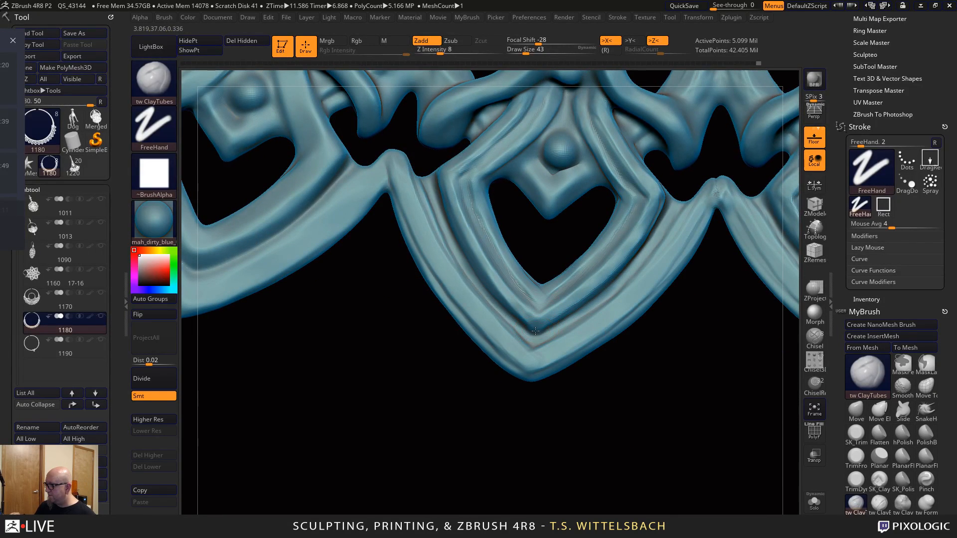
mouse_move(535, 331)
mouse_down()
mouse_move(563, 313)
mouse_move(530, 321)
mouse_up()
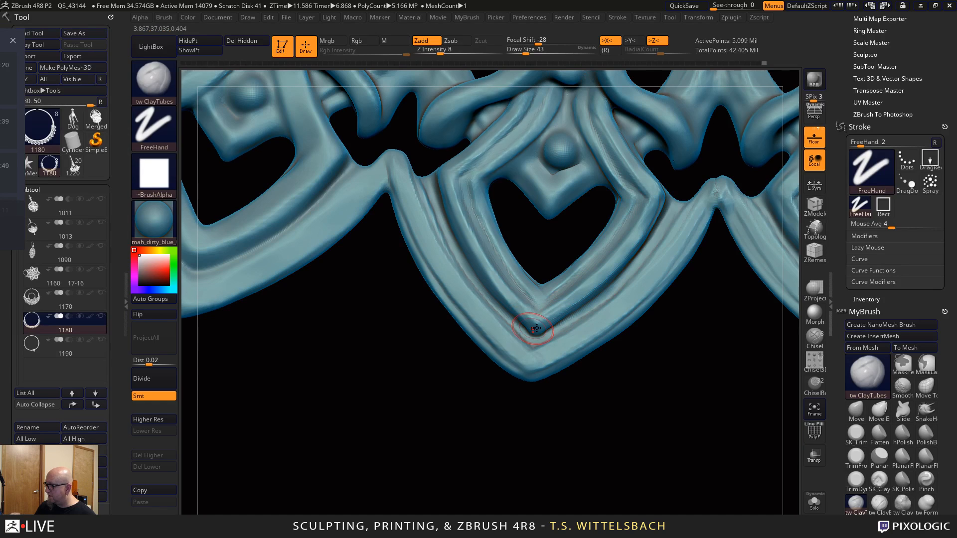
drag(561, 277, 533, 298)
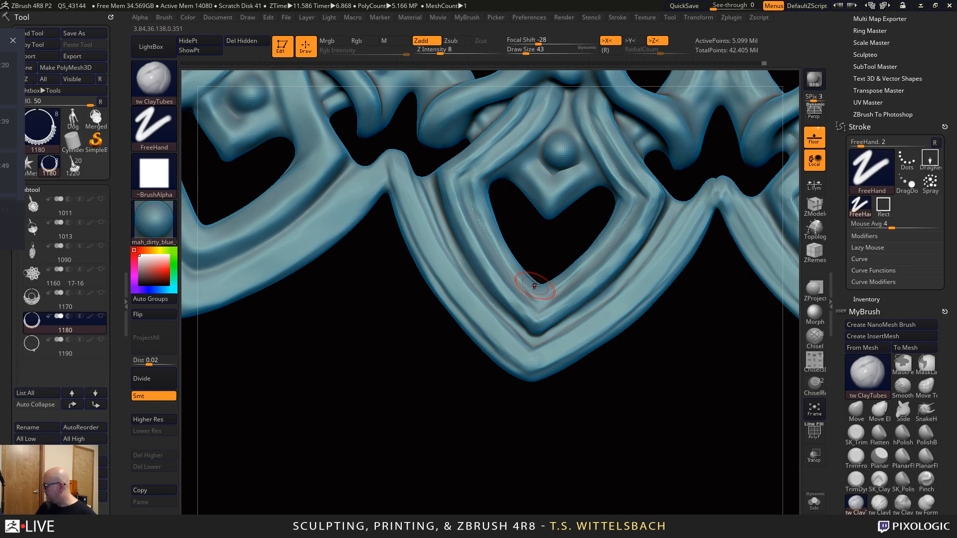
Carve along the rims of the central petals using tw SK_Carve with Z intensity 17 and draw size 62
click(856, 526)
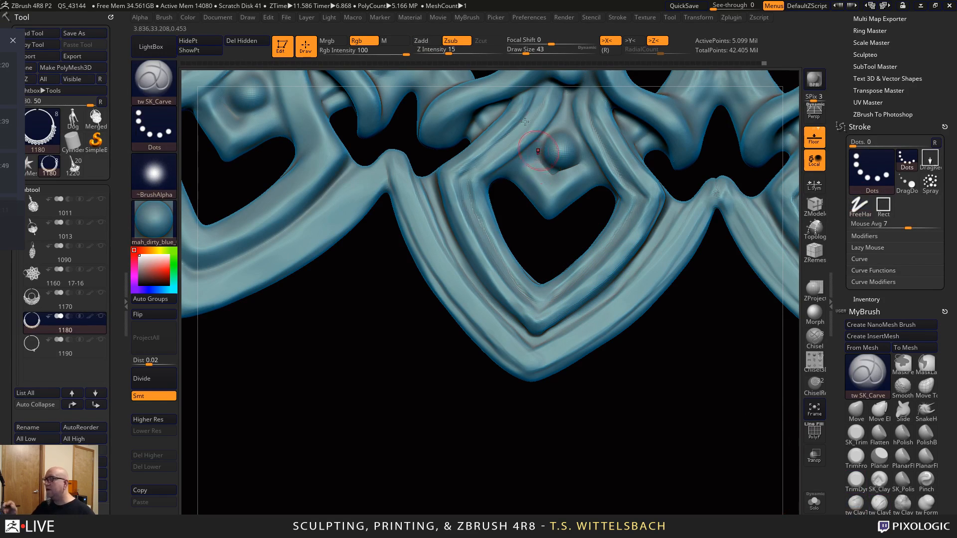
drag(449, 52, 451, 52)
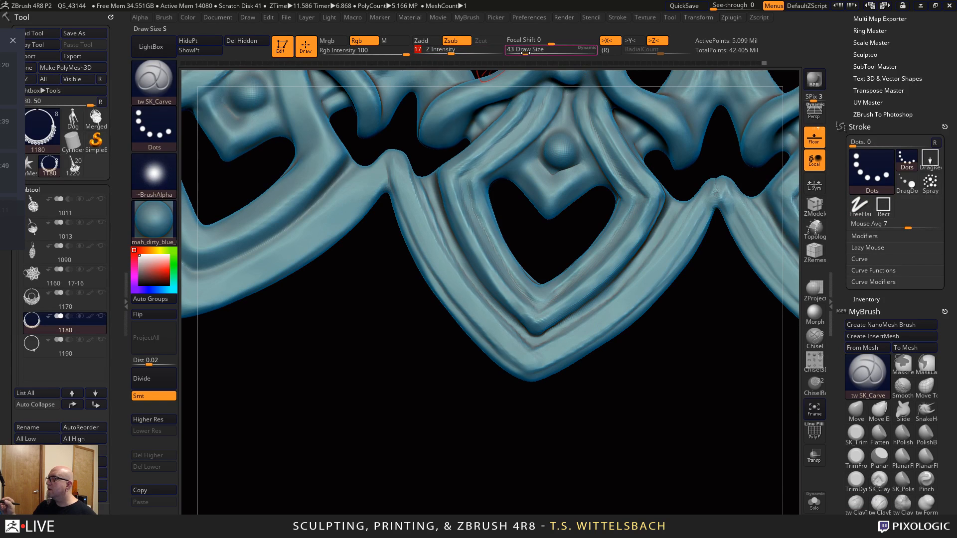
drag(526, 52, 530, 52)
mouse_move(421, 184)
mouse_down()
mouse_move(456, 257)
mouse_move(535, 342)
mouse_move(579, 319)
mouse_move(683, 212)
mouse_up()
mouse_move(698, 254)
mouse_down()
mouse_move(672, 387)
mouse_move(641, 419)
mouse_move(706, 241)
mouse_move(672, 245)
mouse_up()
mouse_move(686, 199)
ctrl+shift+mouse_down()
mouse_move(605, 303)
mouse_move(495, 503)
ctrl+shift+mouse_up()
mouse_move(614, 406)
mouse_down()
mouse_move(663, 406)
mouse_move(666, 415)
mouse_move(713, 387)
mouse_move(705, 467)
mouse_move(712, 453)
mouse_move(670, 473)
mouse_move(683, 381)
mouse_up()
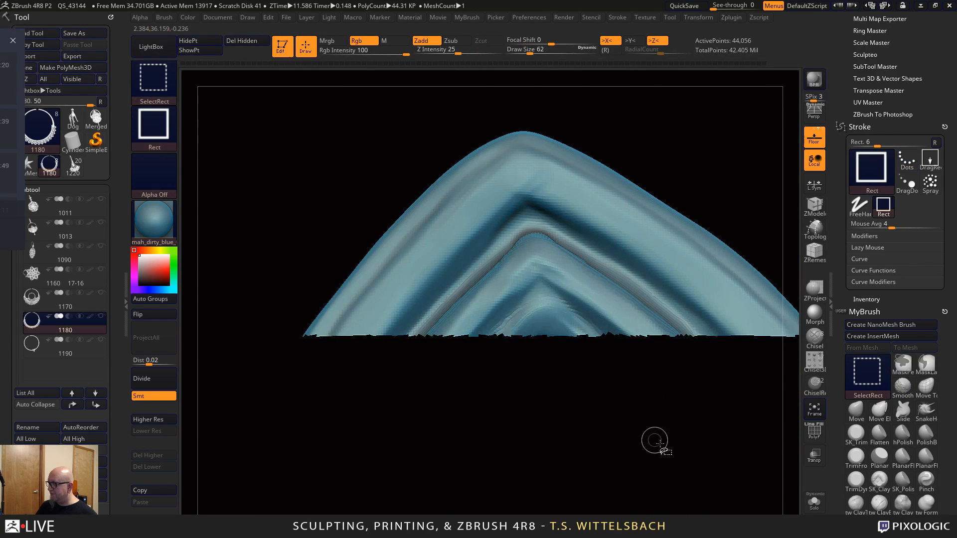
ctrl+shift+click(659, 436)
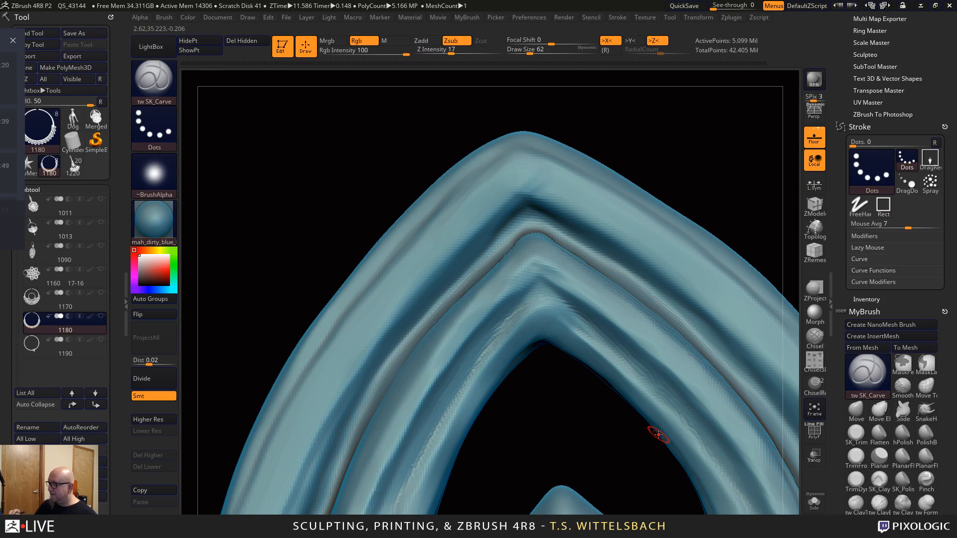
key(ctrl)
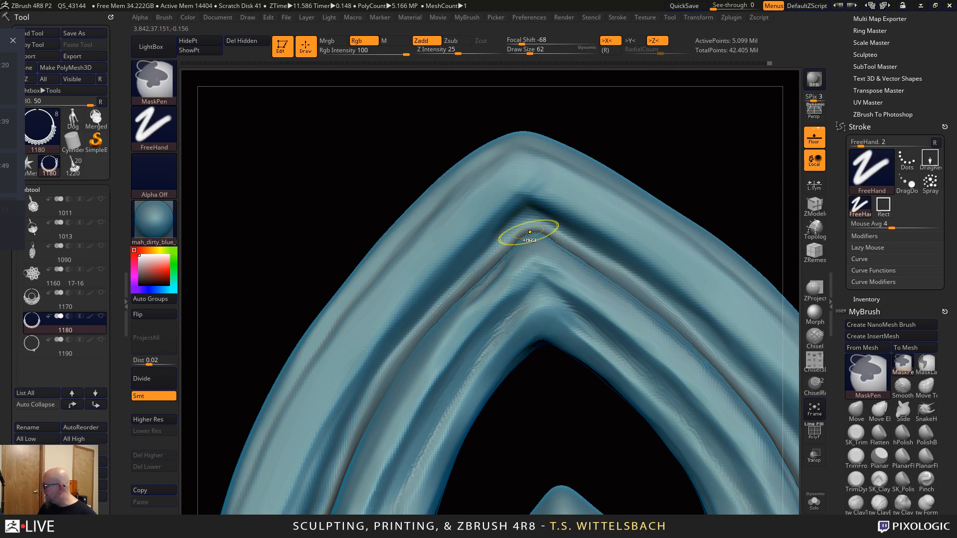
Select the tw ClayTubes brush and examine the petals around the whole band down to the plain side arms
click(855, 504)
mouse_move(601, 466)
mouse_down()
mouse_move(580, 436)
mouse_move(517, 248)
mouse_up()
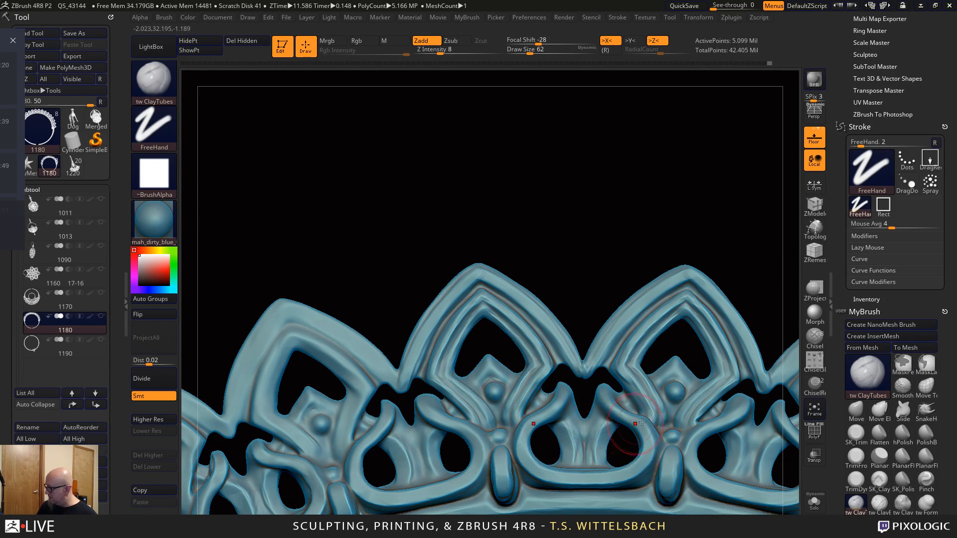
mouse_move(679, 513)
alt+right_down()
mouse_move(649, 481)
mouse_move(521, 407)
alt+right_up()
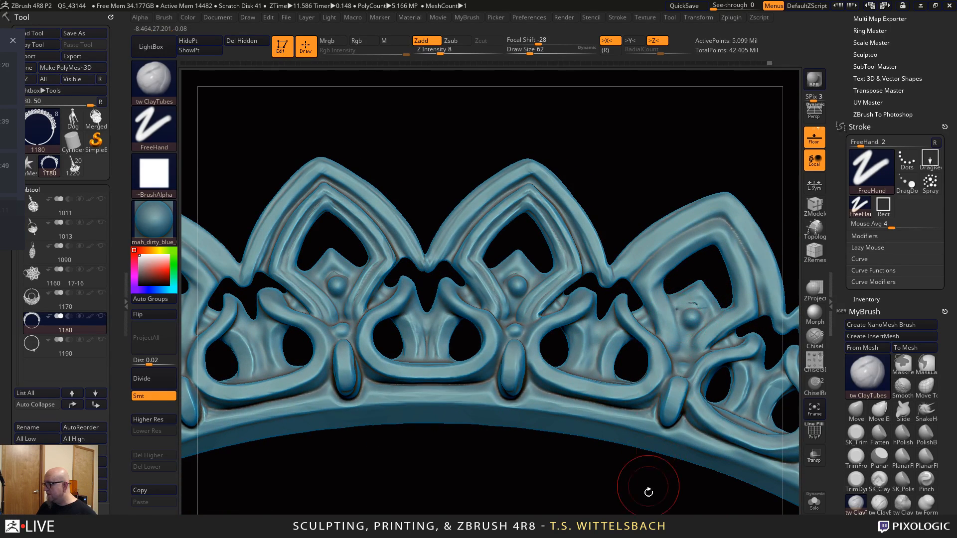
drag(648, 491, 489, 486)
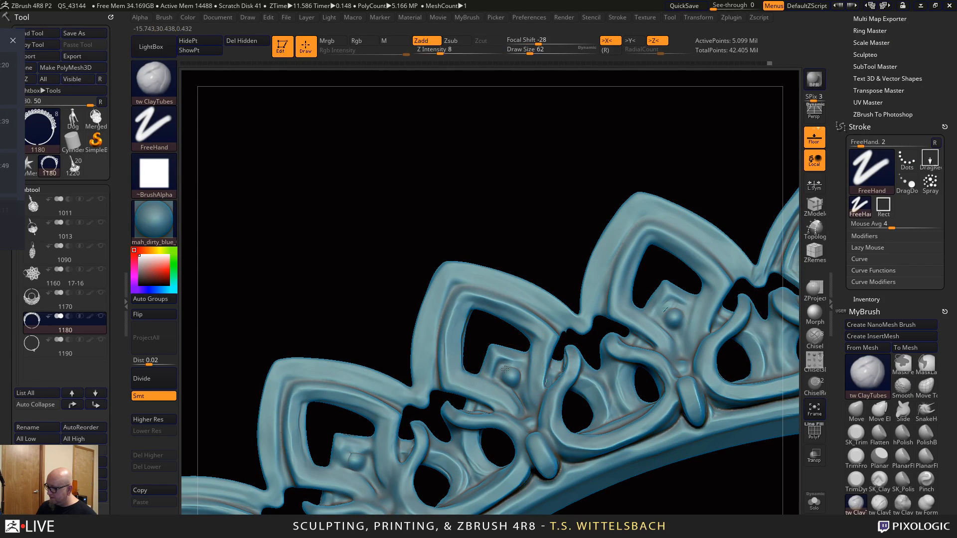
alt+right_drag(586, 502, 583, 418)
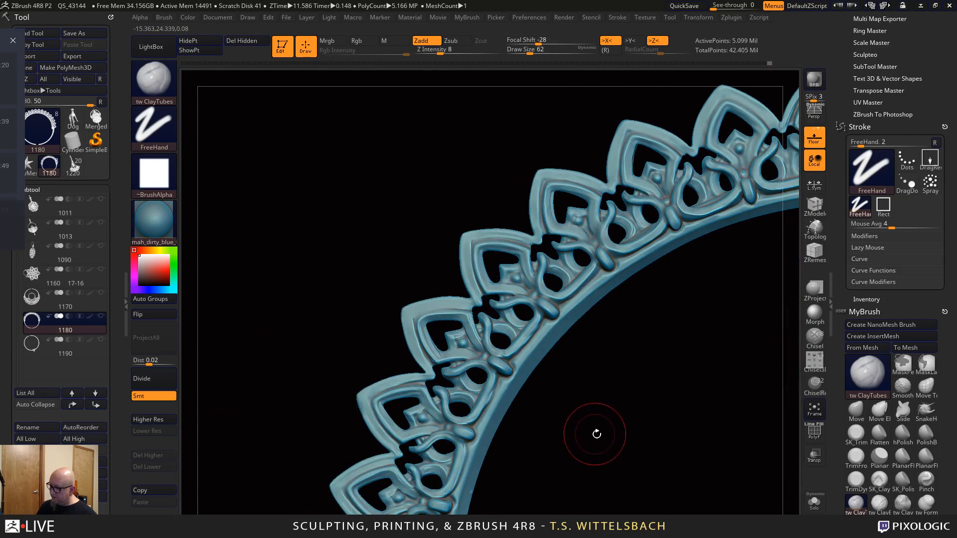
alt+right_drag(600, 454, 641, 272)
ctrl+right_drag(640, 272, 603, 400)
alt+right_drag(654, 379, 693, 289)
ctrl+right_drag(693, 289, 584, 381)
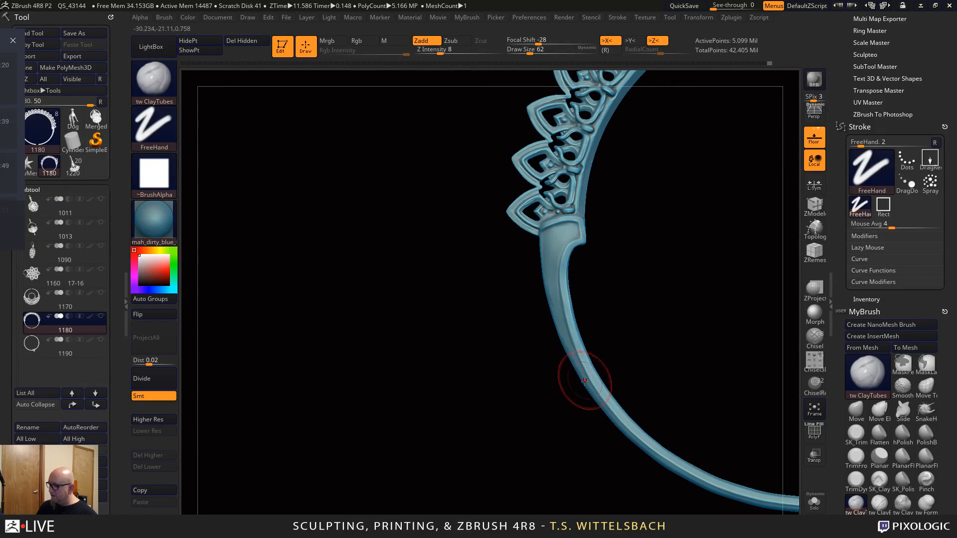
Remesh the necklace and subdivide it once with smooth subdivision
key(ctrl)
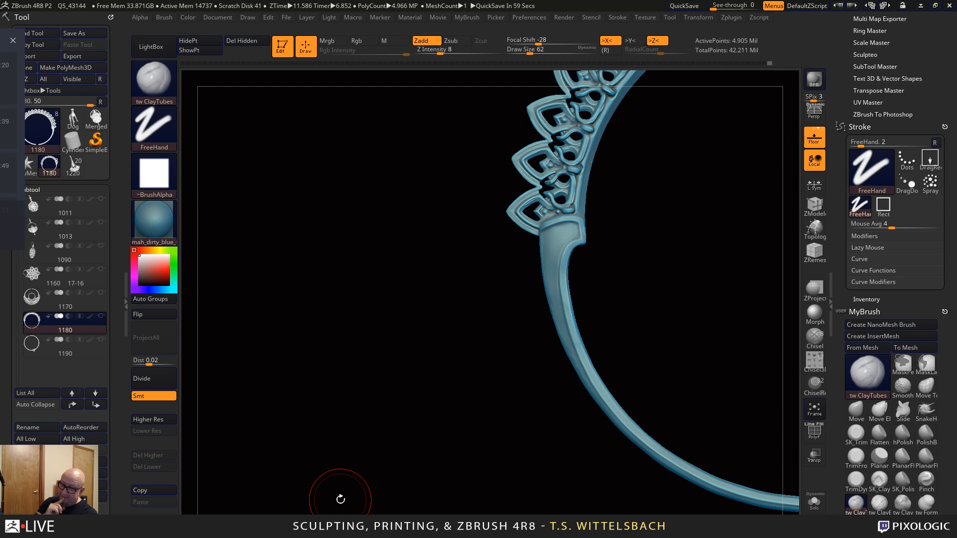
click(157, 380)
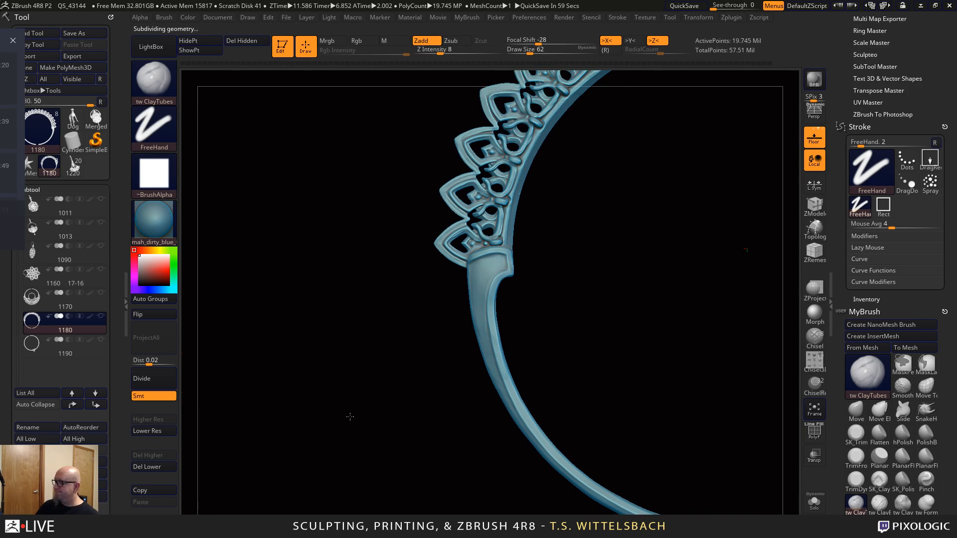
alt+drag(350, 417, 311, 440)
key(ctrl+shift)
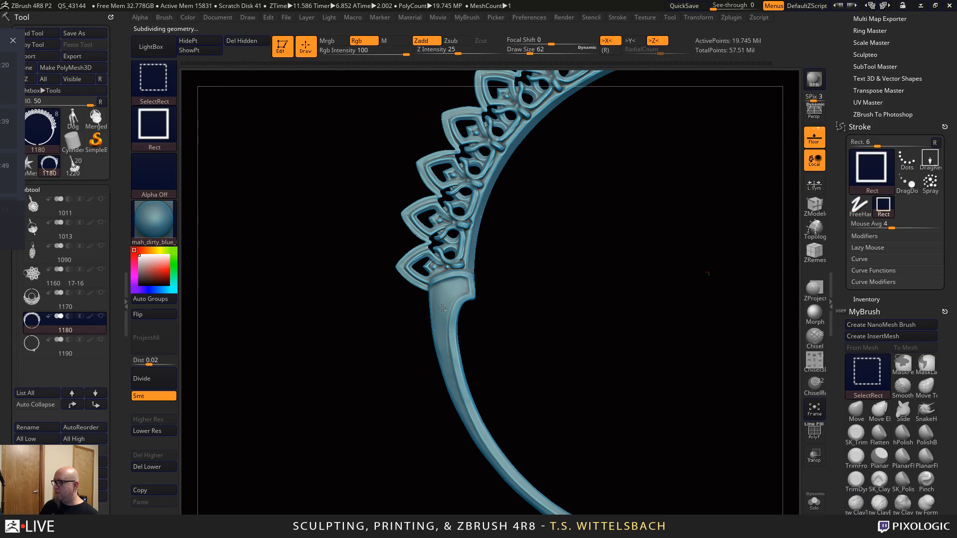
ctrl+shift+click(442, 308)
key(ctrl+shift)
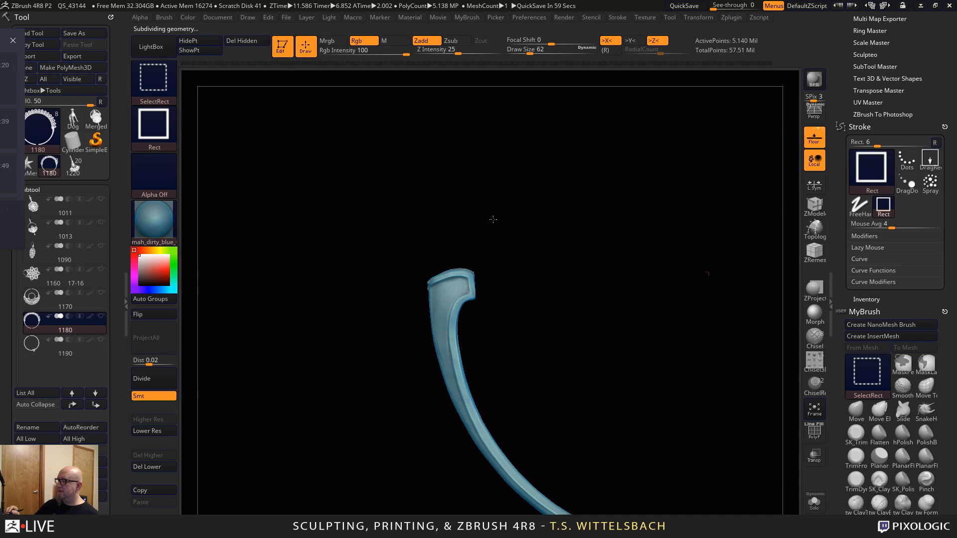
ctrl+shift+click(597, 278)
drag(603, 277, 394, 284)
Isolate the inner scrollwork band, mask all of it, and show the whole necklace again
key(ctrl+shift)
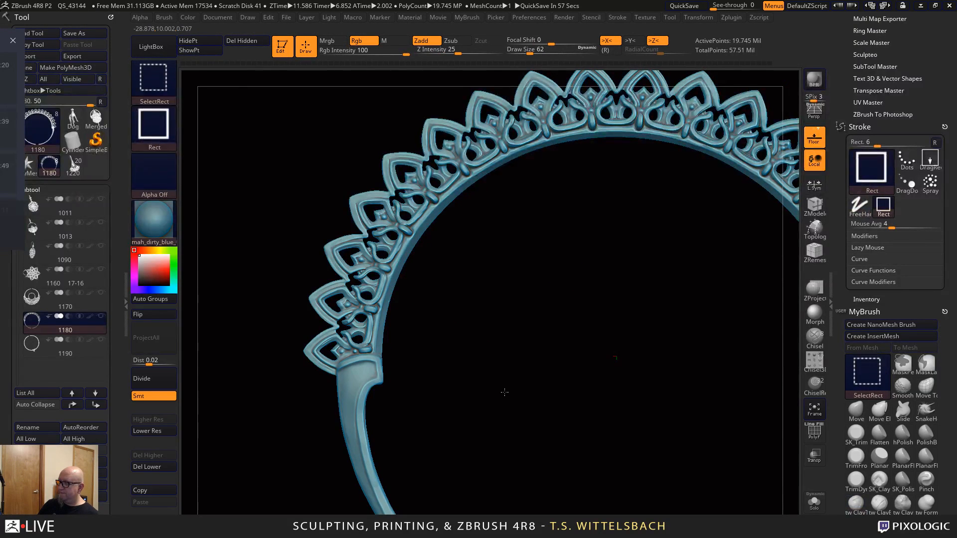
key(ctrl+z)
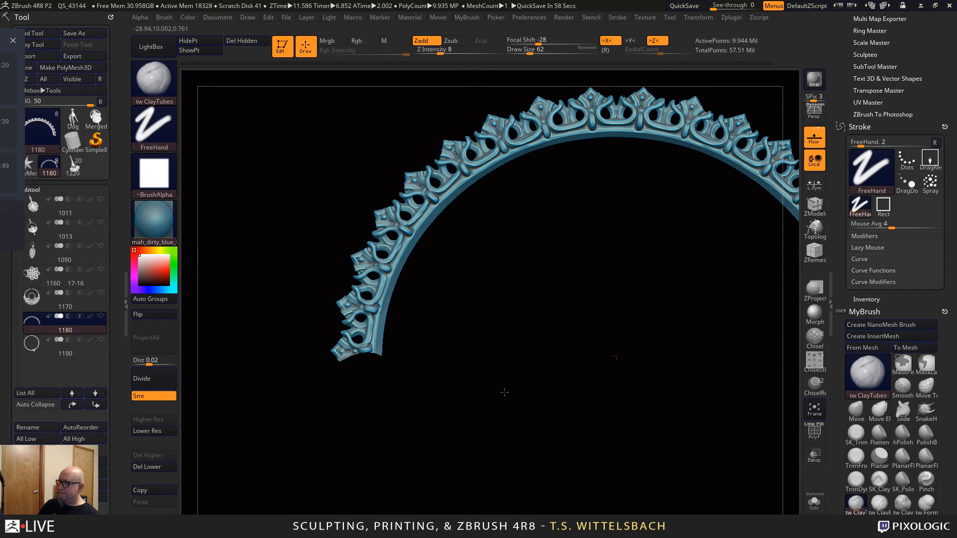
alt+drag(505, 393, 478, 363)
ctrl+drag(718, 128, 324, 383)
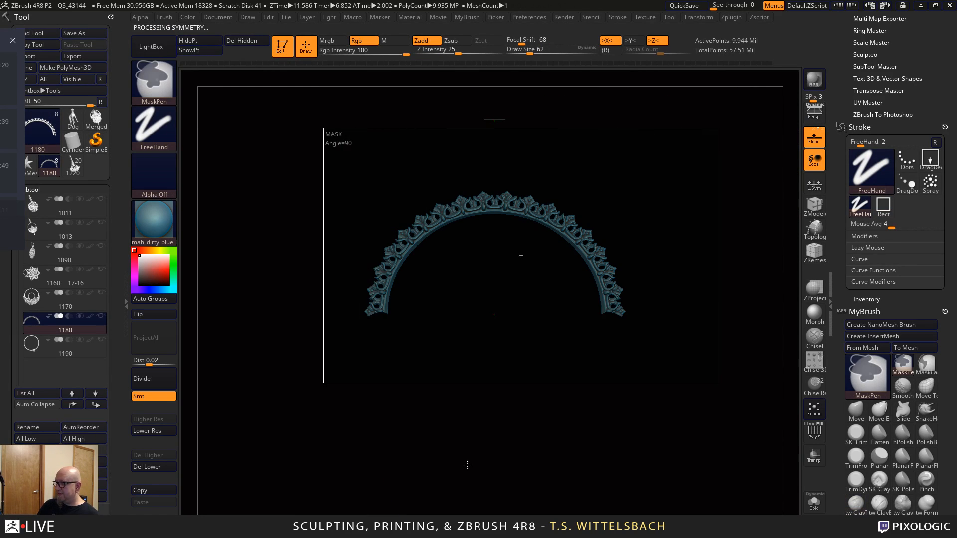
key(ctrl+shift)
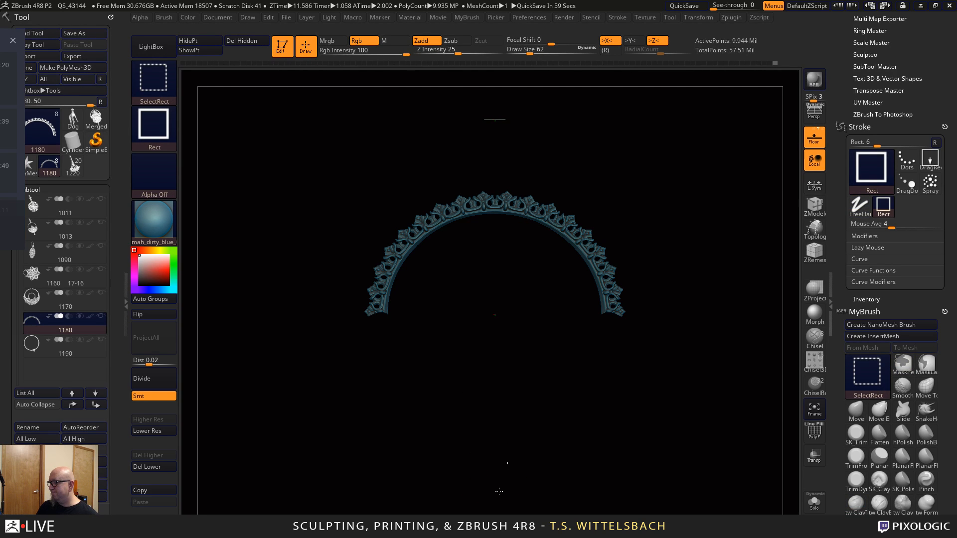
ctrl+shift+click(500, 491)
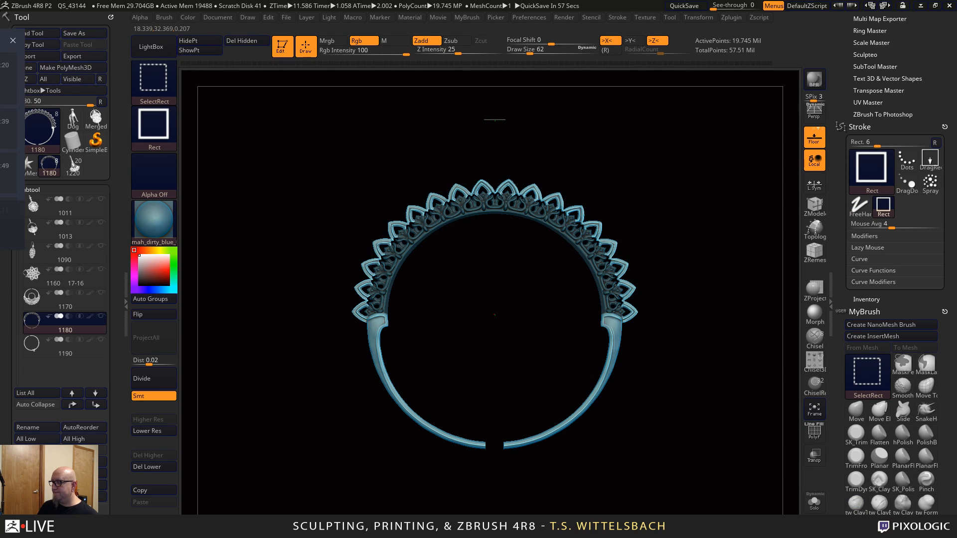
Isolate the outer petal rims, mask all of them, and bring back the hidden parts
ctrl+shift+click(560, 197)
mouse_move(725, 118)
ctrl+mouse_down()
mouse_move(697, 171)
mouse_move(305, 427)
ctrl+mouse_up()
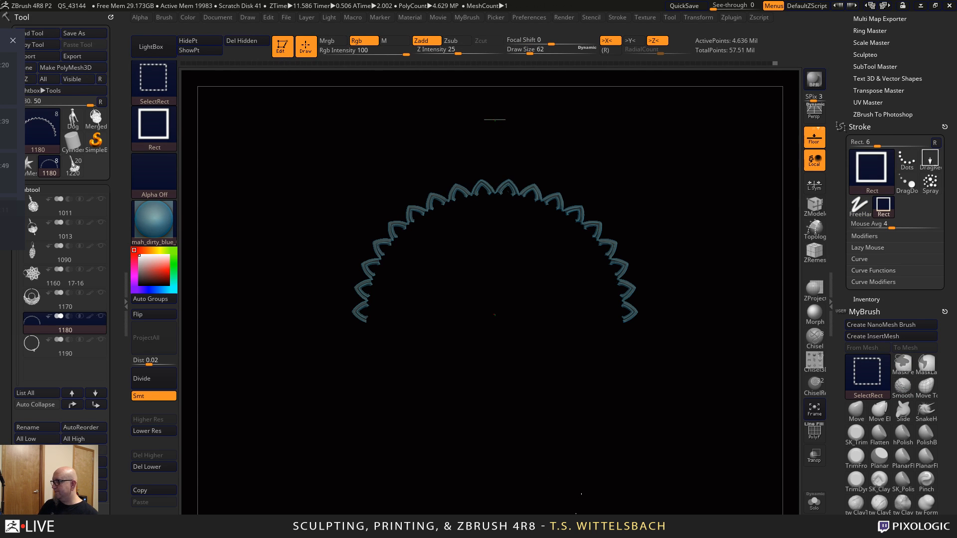
ctrl+shift+click(581, 494)
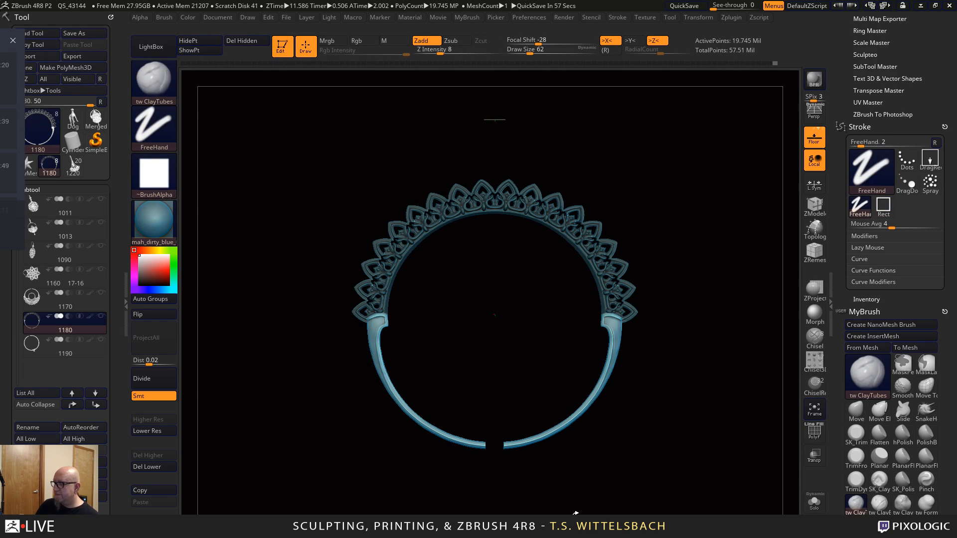
Box-mask across the ornate petal band, isolate it by hiding the plain side arms, and clear the mask
alt+drag(429, 306, 453, 363)
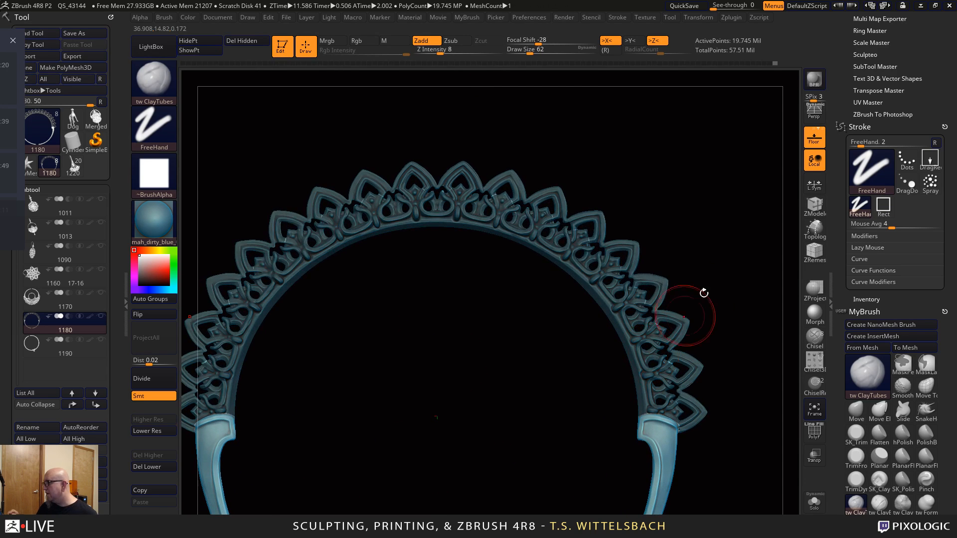
ctrl+drag(752, 202, 569, 385)
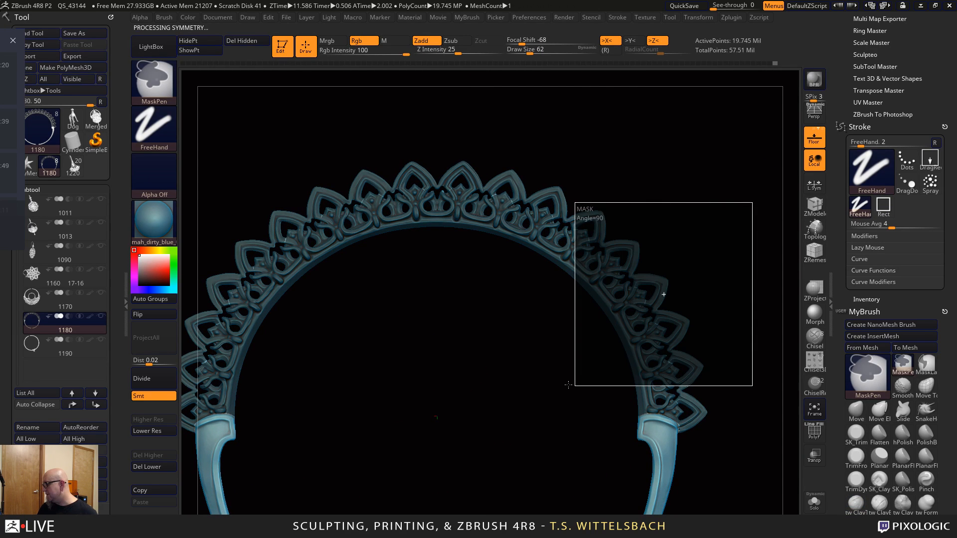
ctrl+drag(748, 340, 669, 412)
mouse_move(752, 379)
ctrl+mouse_down()
mouse_move(679, 440)
mouse_move(598, 404)
mouse_move(513, 343)
ctrl+mouse_up()
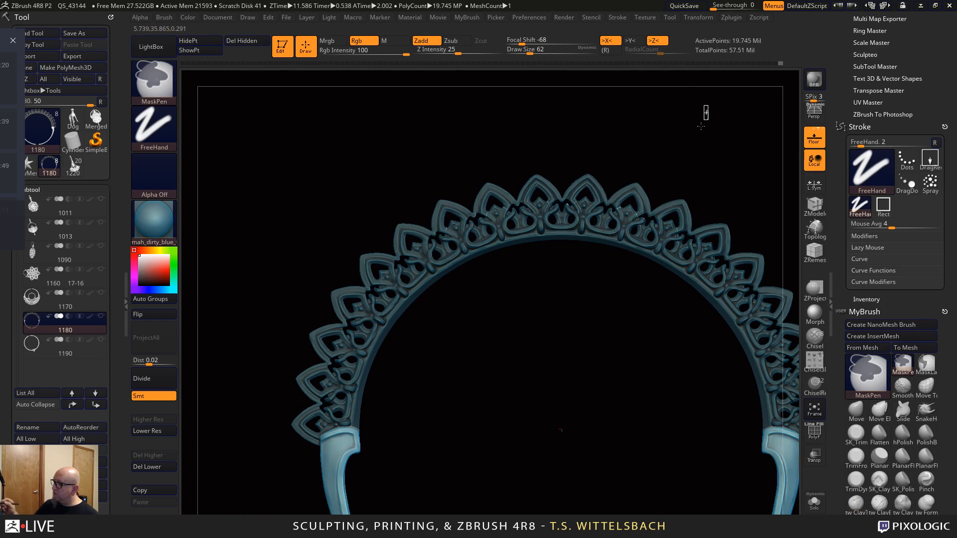
ctrl+drag(708, 106, 311, 362)
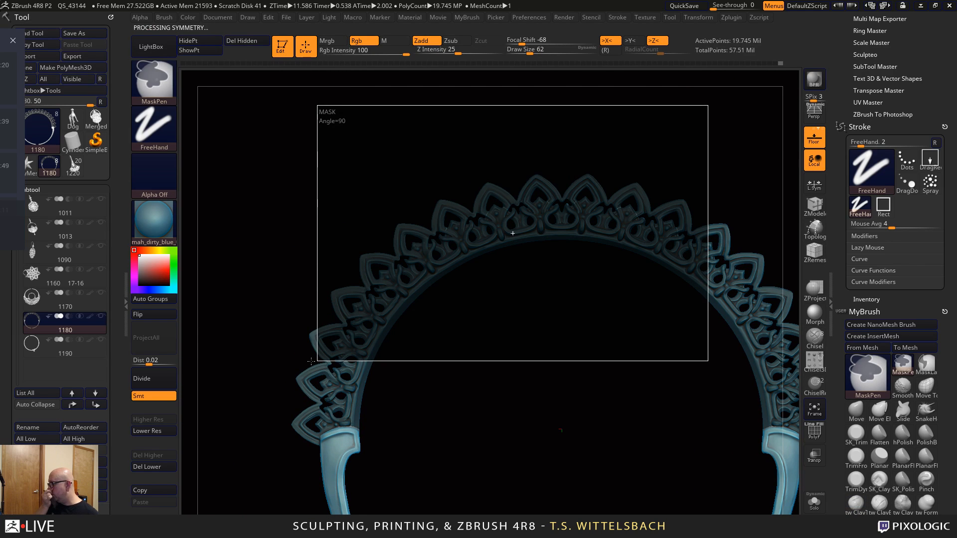
drag(566, 442, 513, 374)
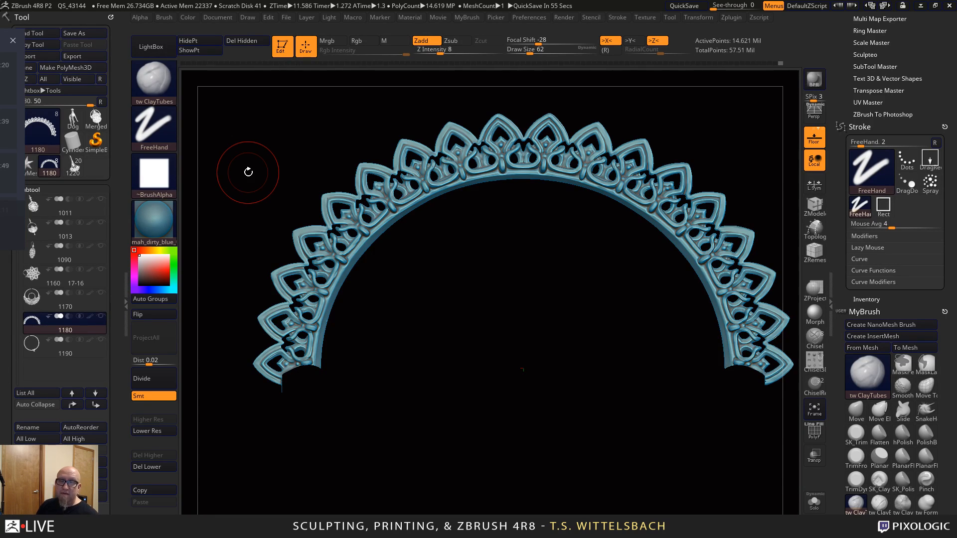
Smooth the rims and notches of the central petals using Smooth Stronger at draw size 36
alt+drag(586, 374, 606, 418)
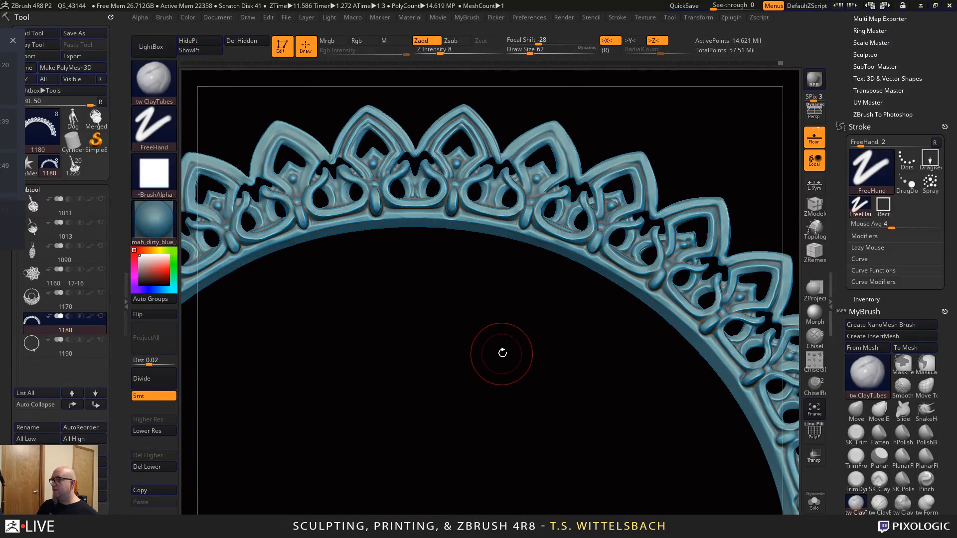
alt+drag(593, 385, 626, 489)
alt+drag(585, 418, 602, 477)
right_click(539, 233)
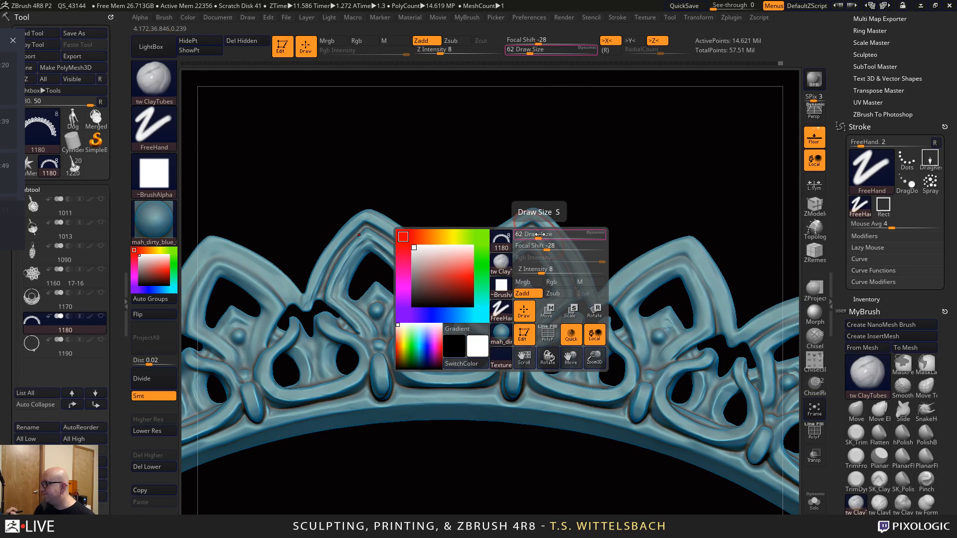
drag(540, 234, 537, 234)
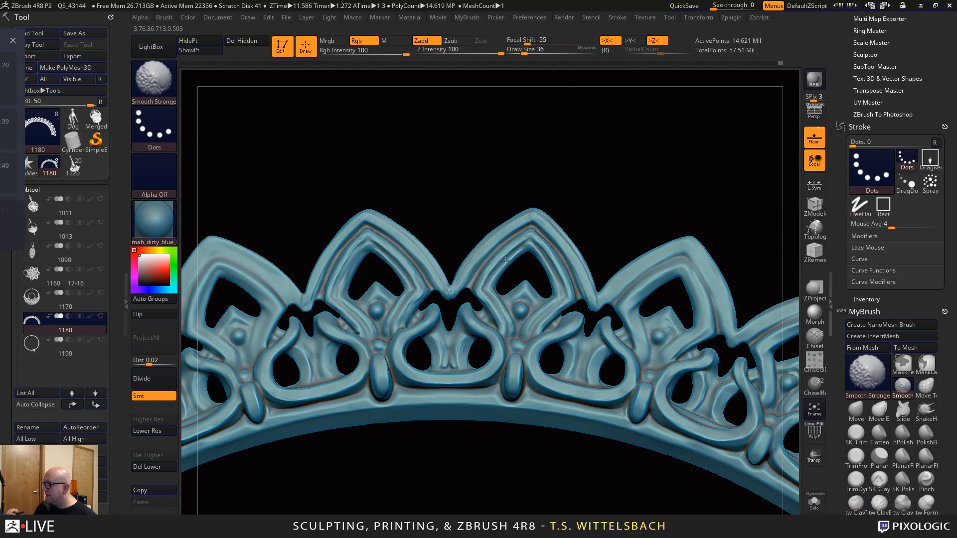
key(shift)
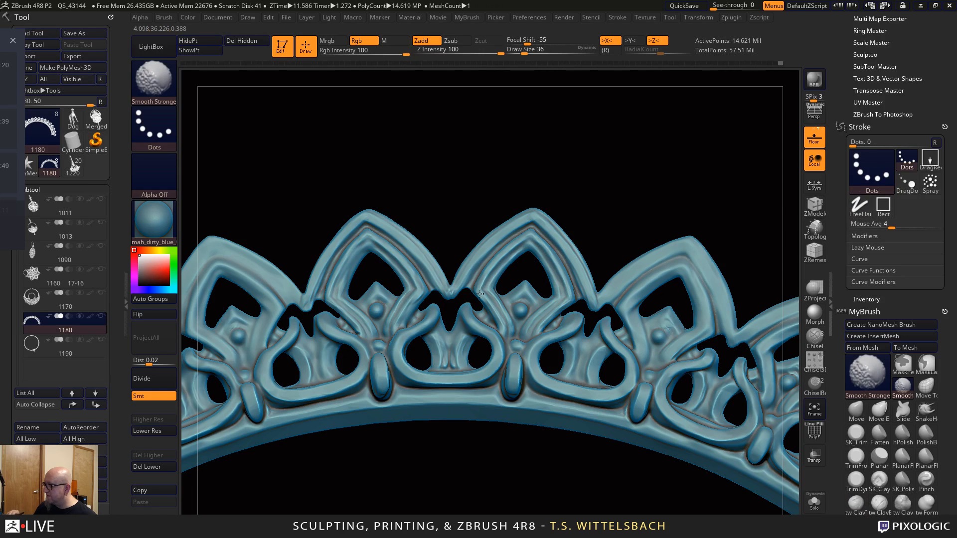
alt+drag(599, 188, 614, 227)
key(shift)
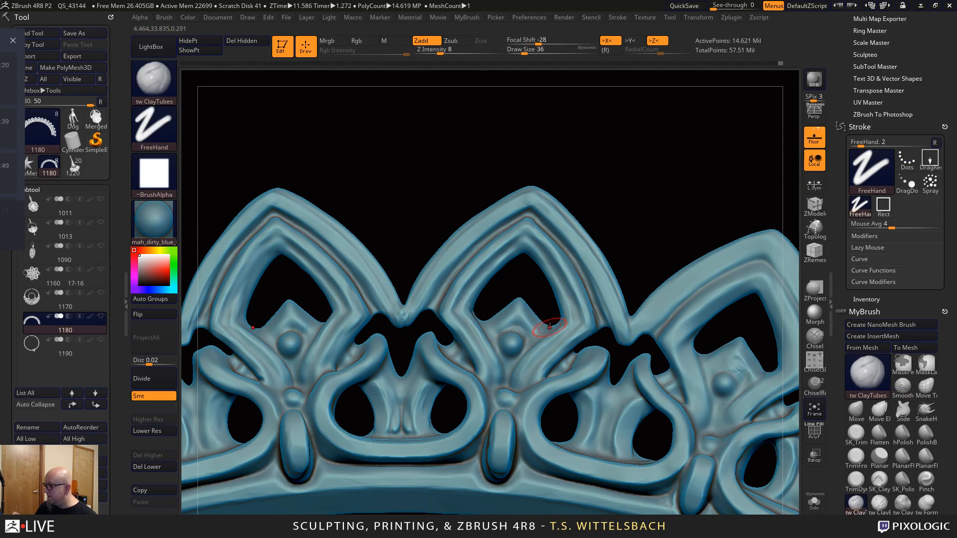
Build up the inner rims of the central petals and the stems inside the scrolls using tw ClayTubes at draw size 24
key(space)
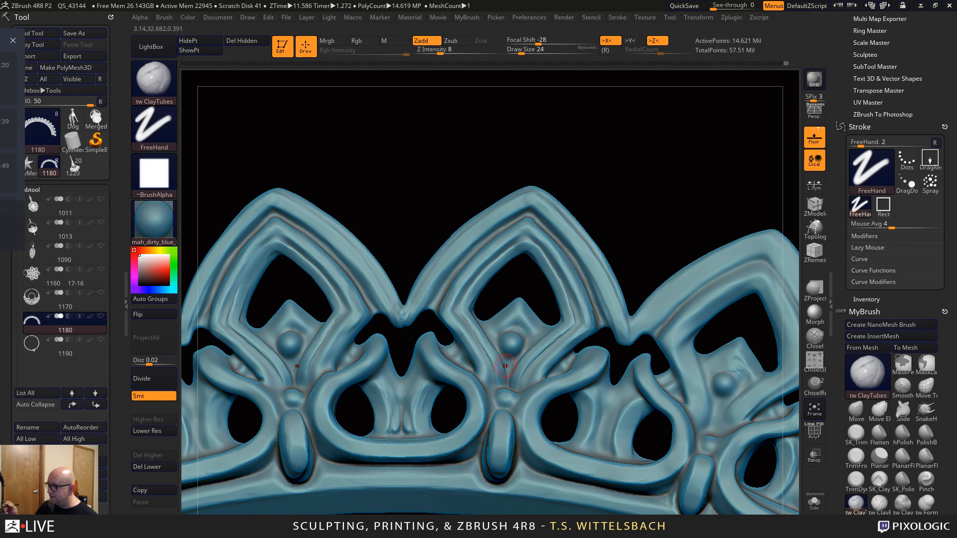
alt+drag(629, 166, 641, 188)
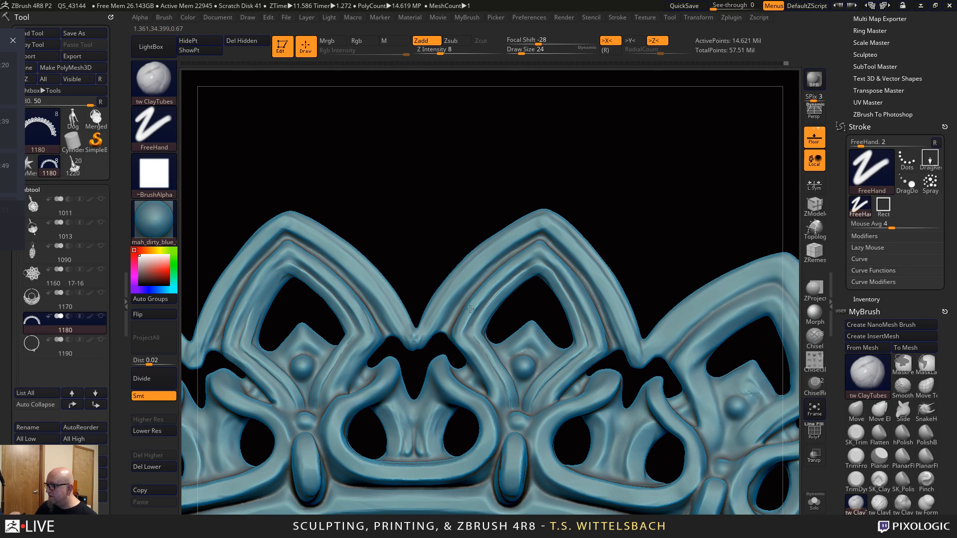
drag(495, 279, 535, 251)
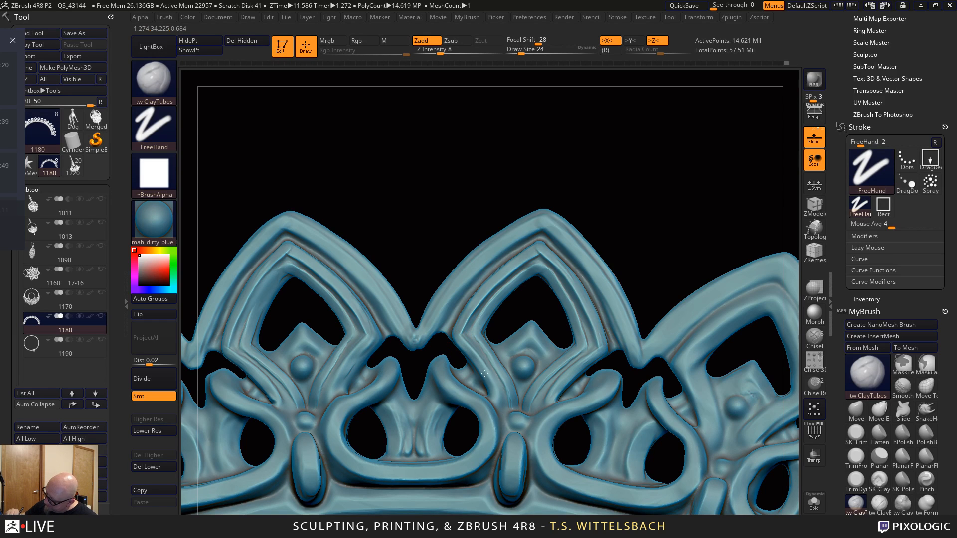
alt+drag(654, 162, 622, 95)
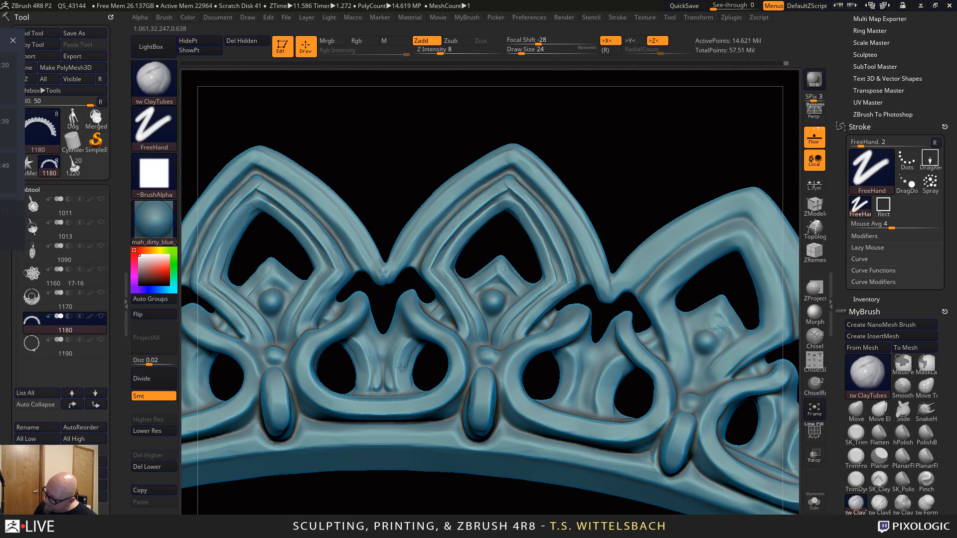
drag(402, 368, 402, 371)
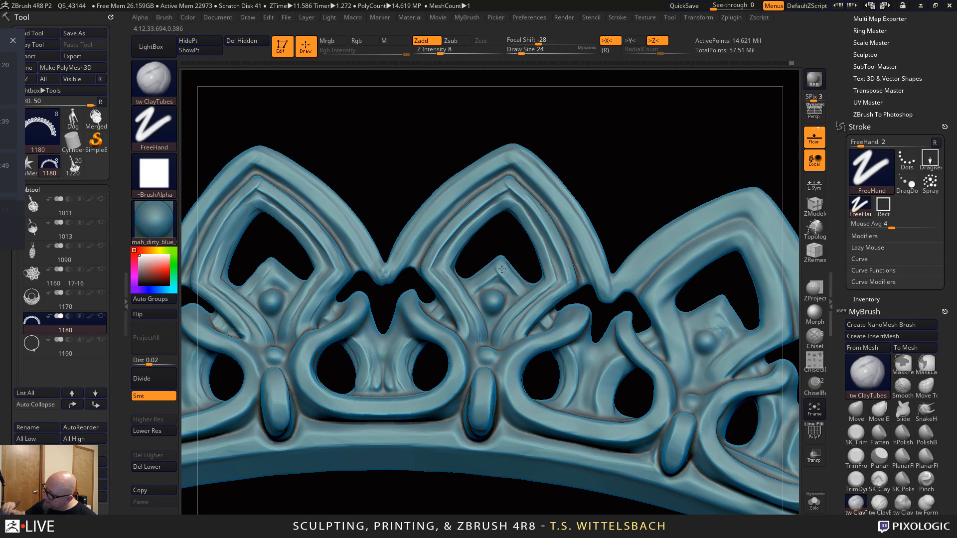
Swell the small beads at the base of the central petals using the Inflat brush at draw size 26
mouse_move(669, 119)
mouse_down()
mouse_move(674, 315)
mouse_move(643, 474)
mouse_move(539, 389)
mouse_move(596, 459)
mouse_move(526, 411)
mouse_move(548, 360)
mouse_move(541, 368)
mouse_move(570, 406)
mouse_move(723, 478)
mouse_up()
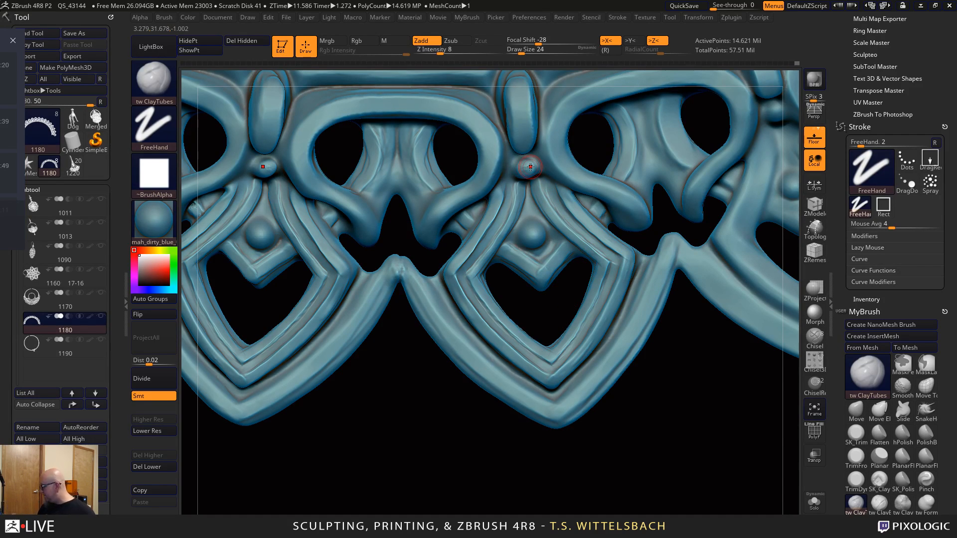
key(b)
key(i)
key(n)
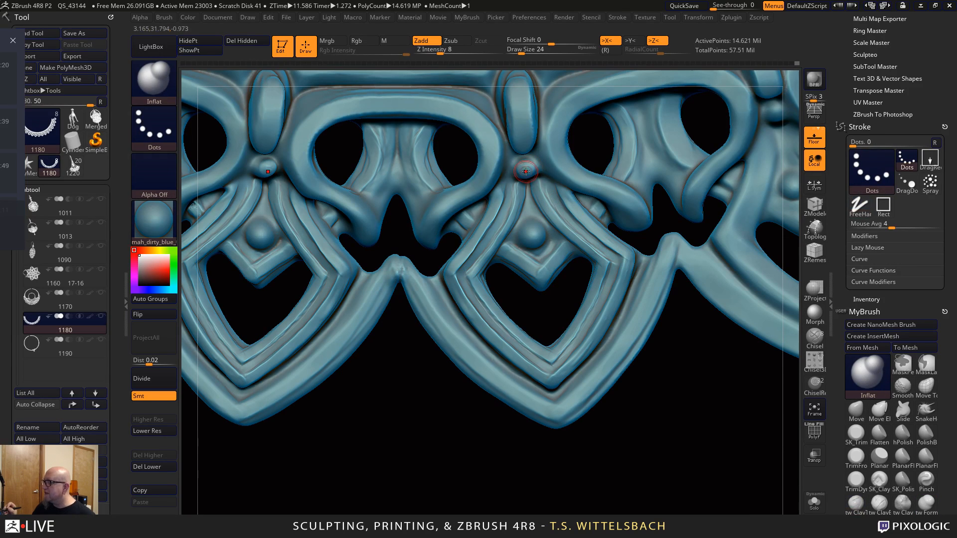
key(space)
click(524, 172)
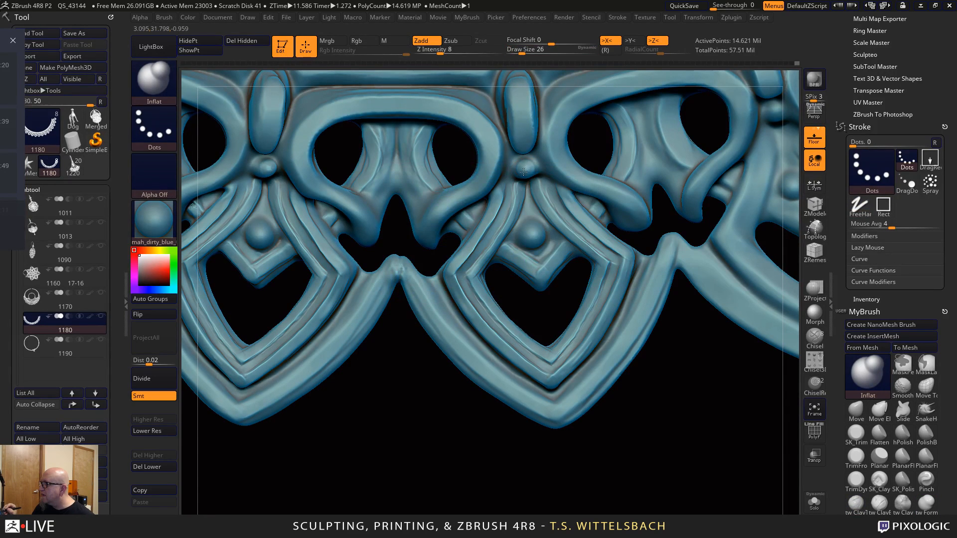
drag(524, 172, 525, 169)
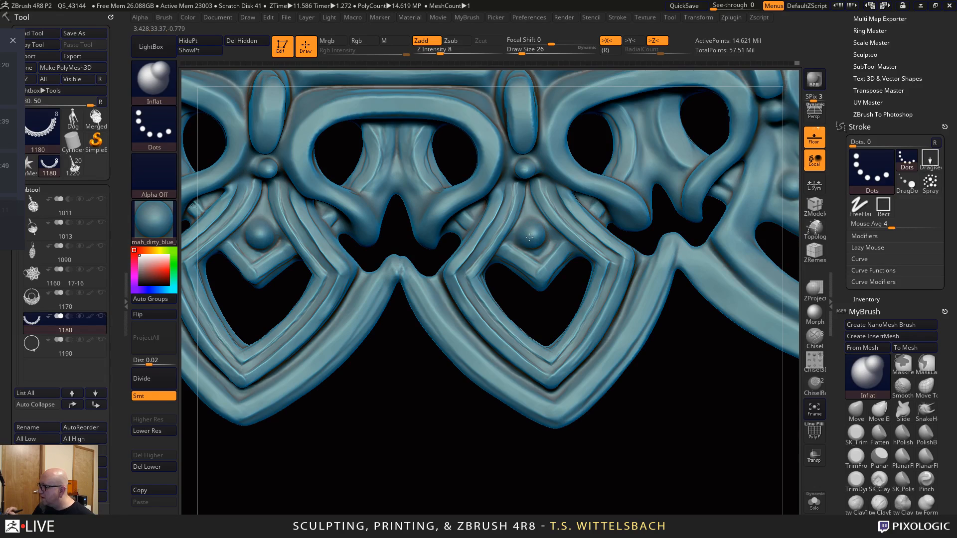
Swell the round bead inside each central petal using the Inflat brush at draw size 26
drag(530, 237, 532, 231)
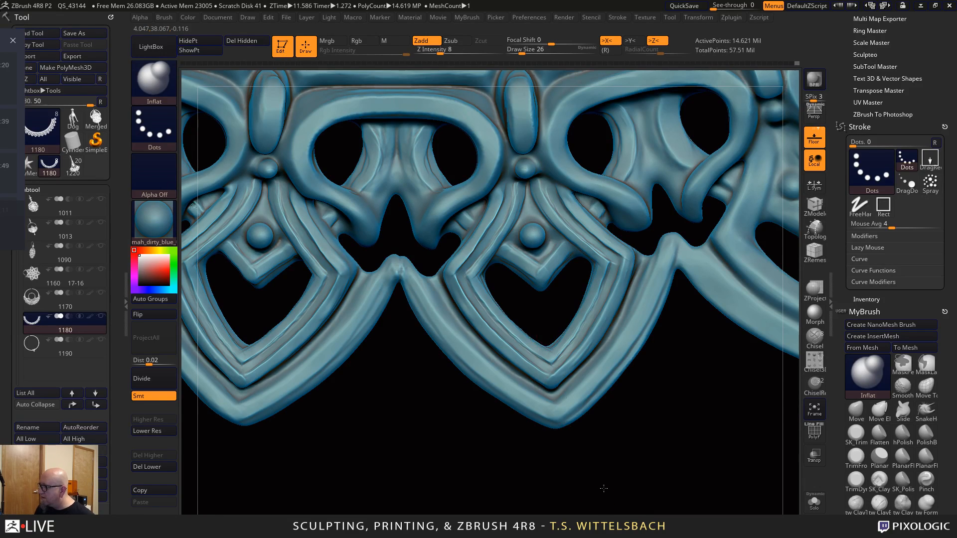
drag(604, 488, 607, 145)
alt+drag(699, 444, 675, 463)
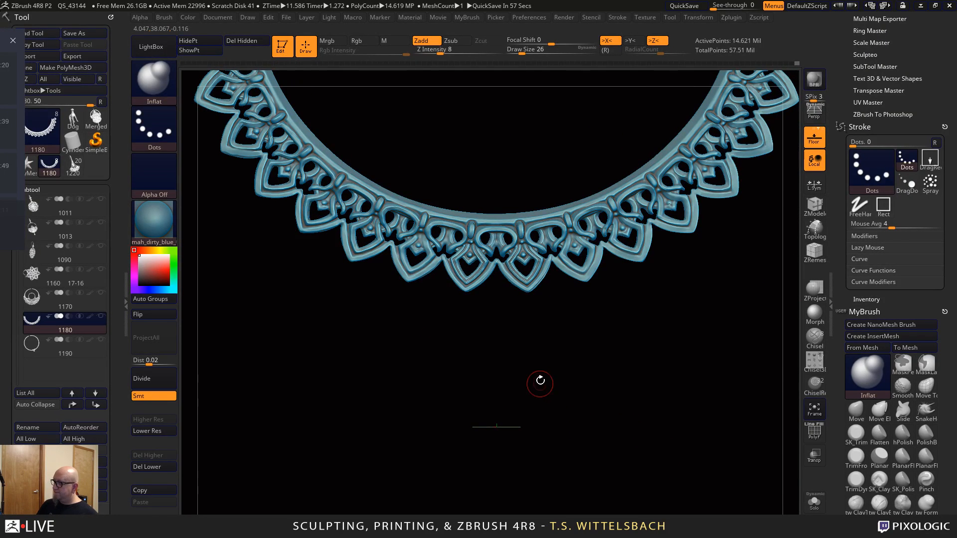
Polish the inner rims of the central petals with SK_TrimPolish at draw size 34 and soften them with Smooth Stronger
alt+drag(538, 384, 603, 426)
alt+drag(578, 387, 621, 433)
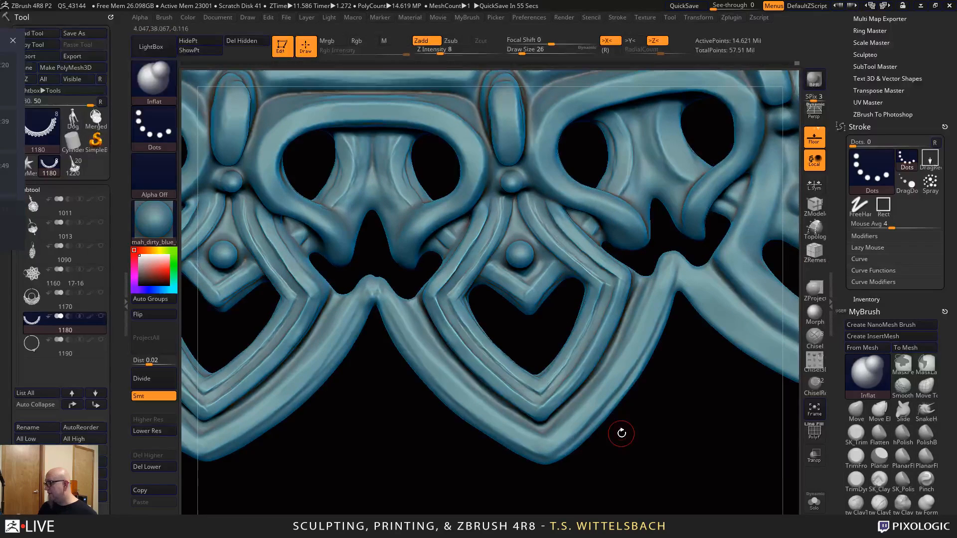
click(857, 434)
key(space)
drag(587, 367, 590, 366)
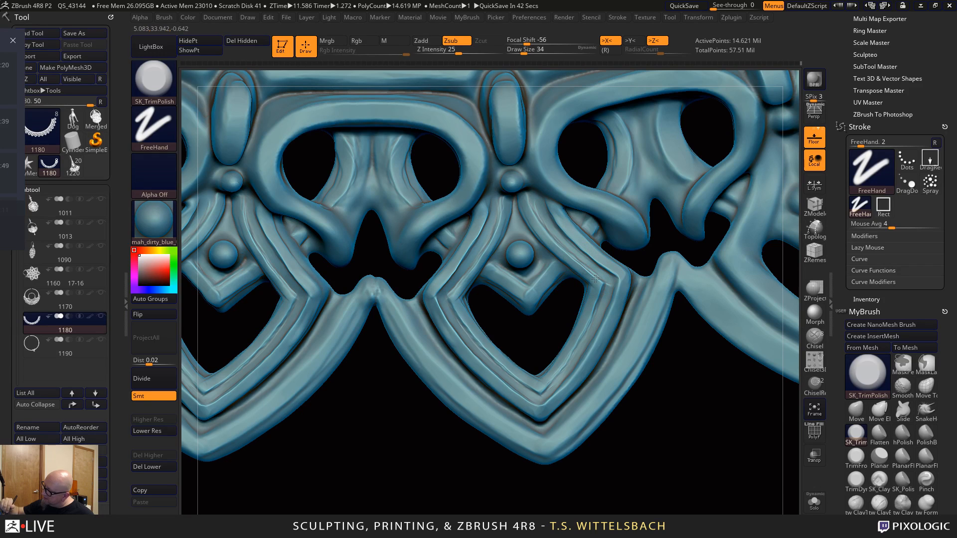
shift+drag(590, 276, 580, 268)
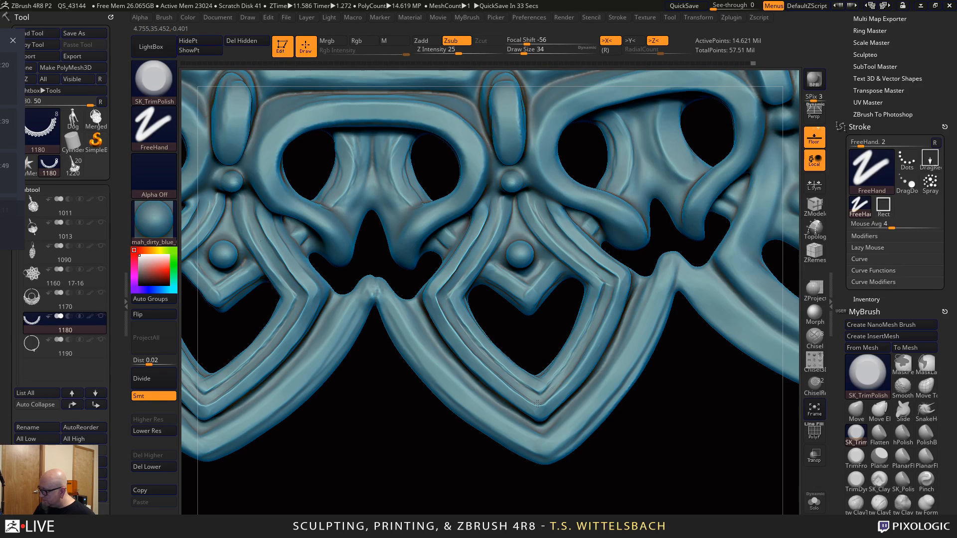
alt+drag(699, 423, 753, 368)
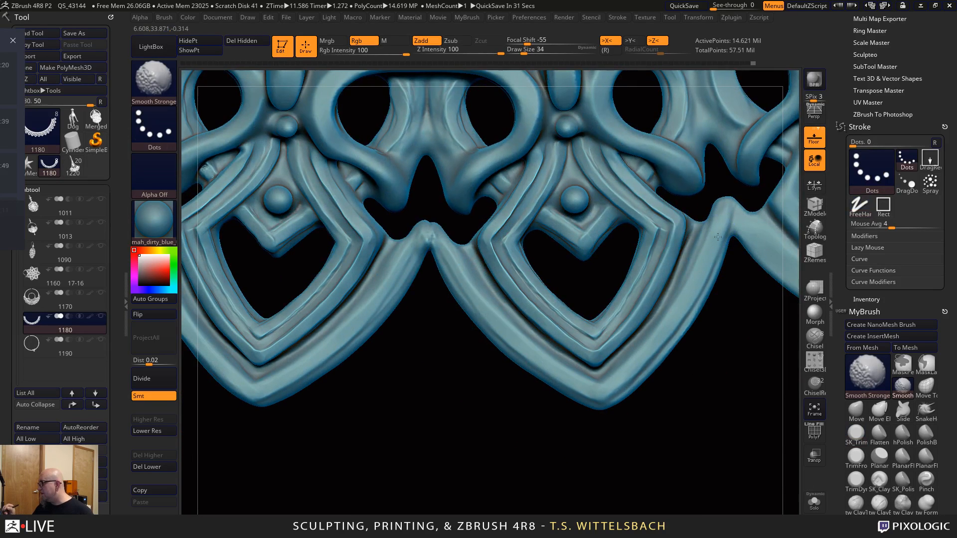
drag(628, 261, 633, 259)
Flatten the peaks between petals and the central petals' outer rims using SK_TrimPolish at draw size 41
key(space)
drag(708, 248, 711, 247)
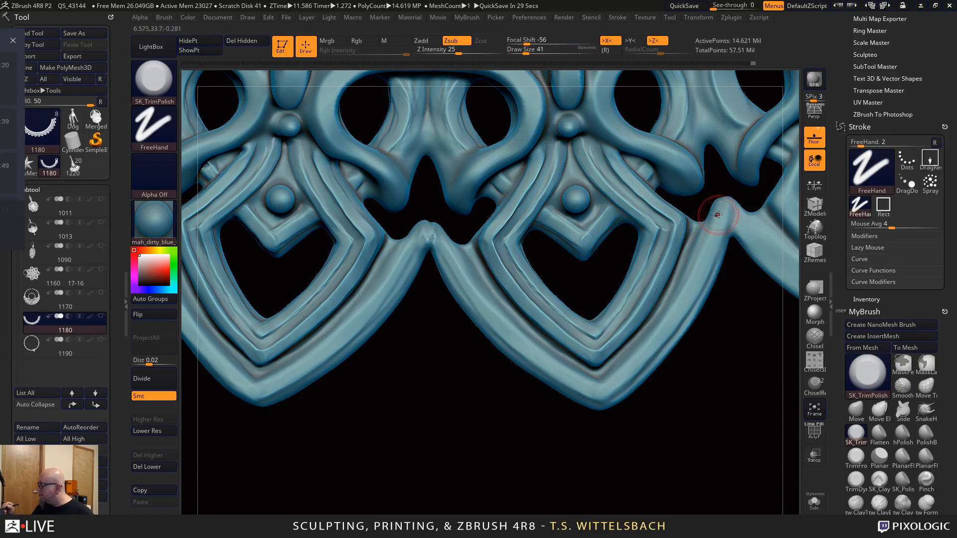
drag(719, 214, 716, 228)
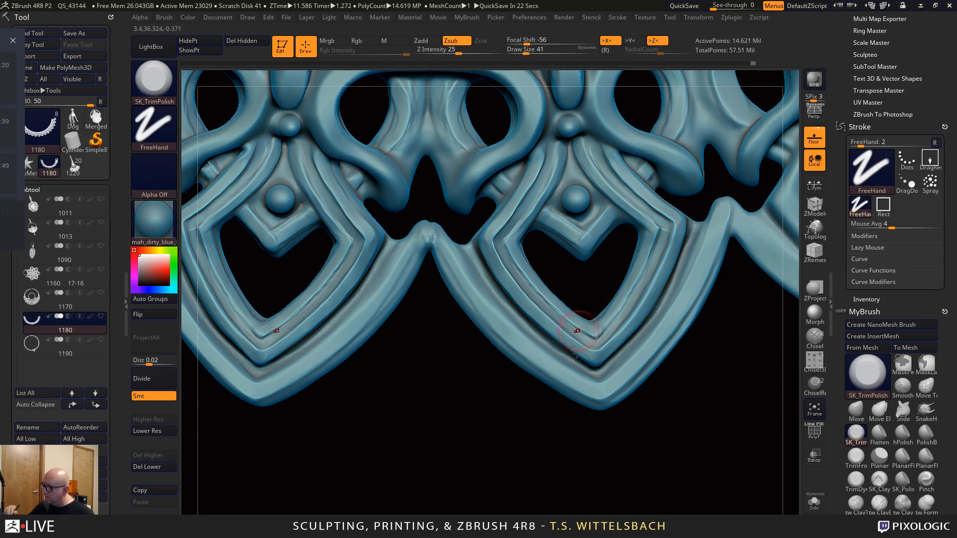
mouse_move(546, 369)
mouse_down()
mouse_move(444, 267)
mouse_move(436, 240)
mouse_up()
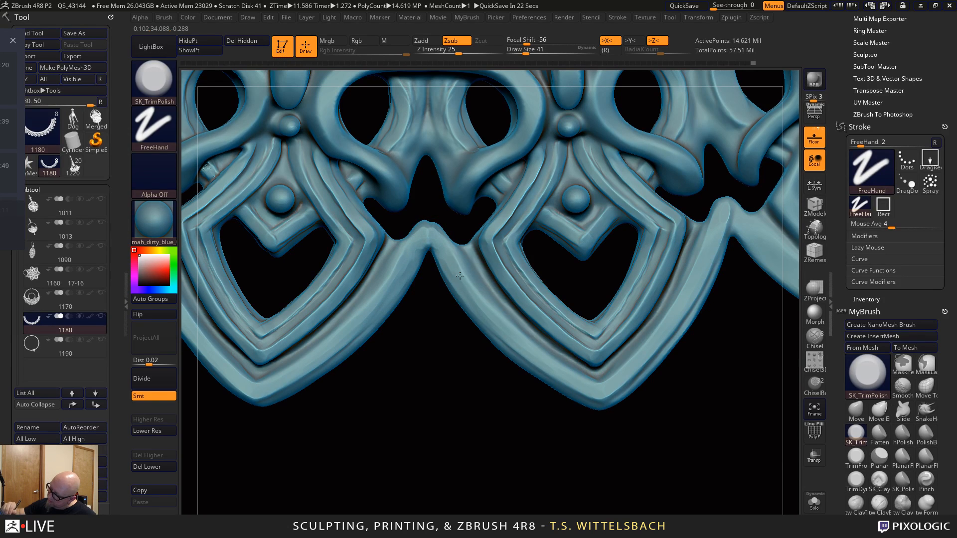
drag(459, 276, 513, 337)
drag(567, 379, 585, 389)
Even out the full length of the central petals' outer rims using SK_TrimPolish at draw size 62
key(space)
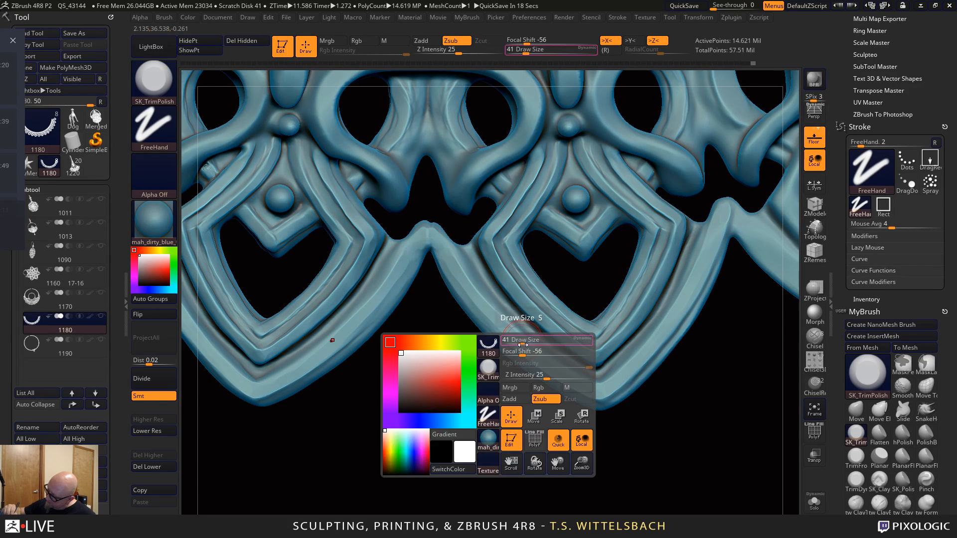
drag(509, 334, 516, 334)
mouse_move(436, 235)
mouse_down()
mouse_move(499, 324)
mouse_move(602, 392)
mouse_up()
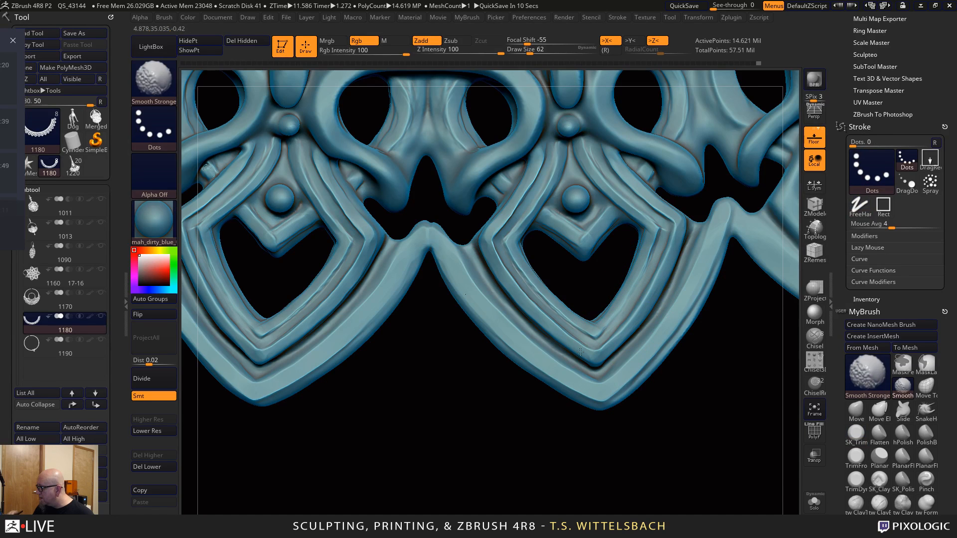
Build up crisp edges along the inner rims of the central petals using tw ClayTubes at draw size 34
drag(684, 365, 693, 433)
click(856, 504)
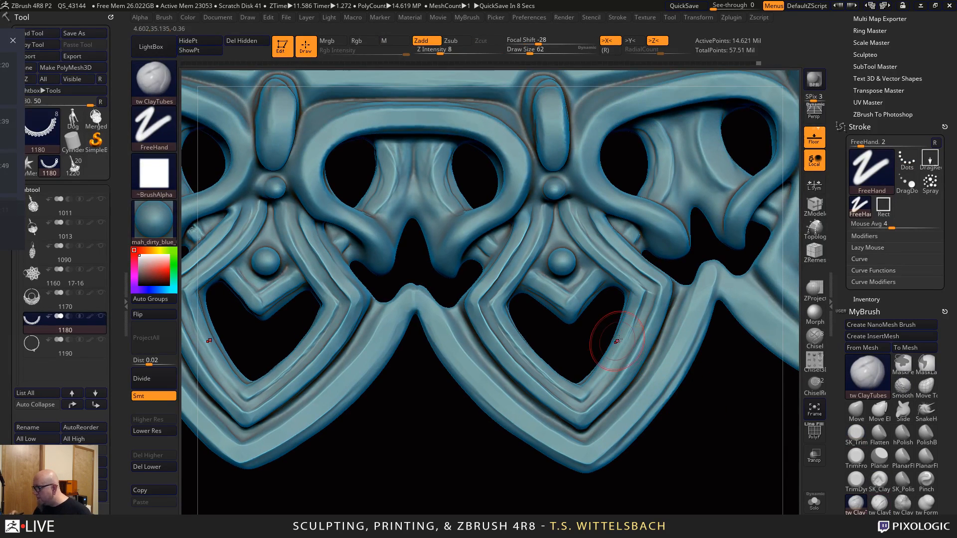
right_click(584, 399)
drag(623, 337, 617, 338)
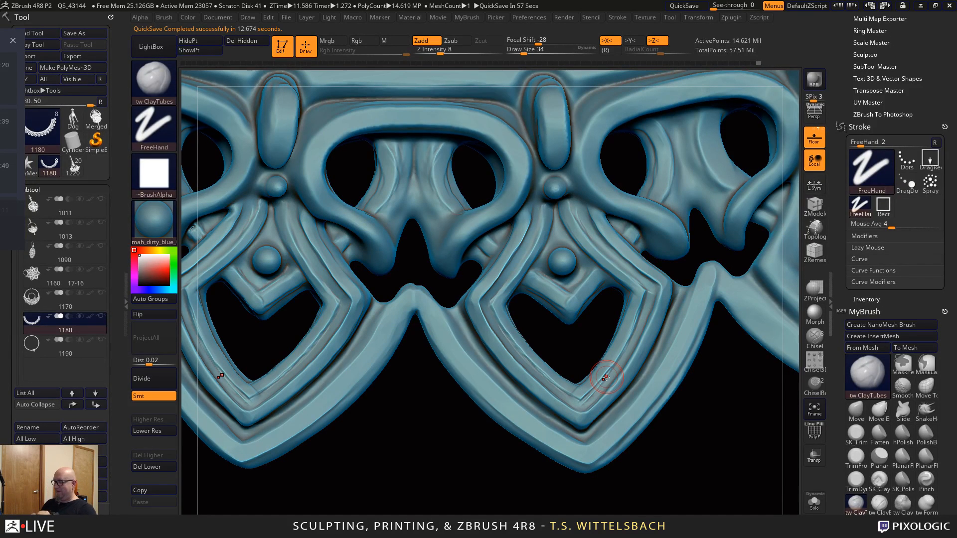
Build up the looping scroll band above the central petals, down to its curled ends, using tw ClayTubes at draw size 54
alt+drag(661, 473, 616, 445)
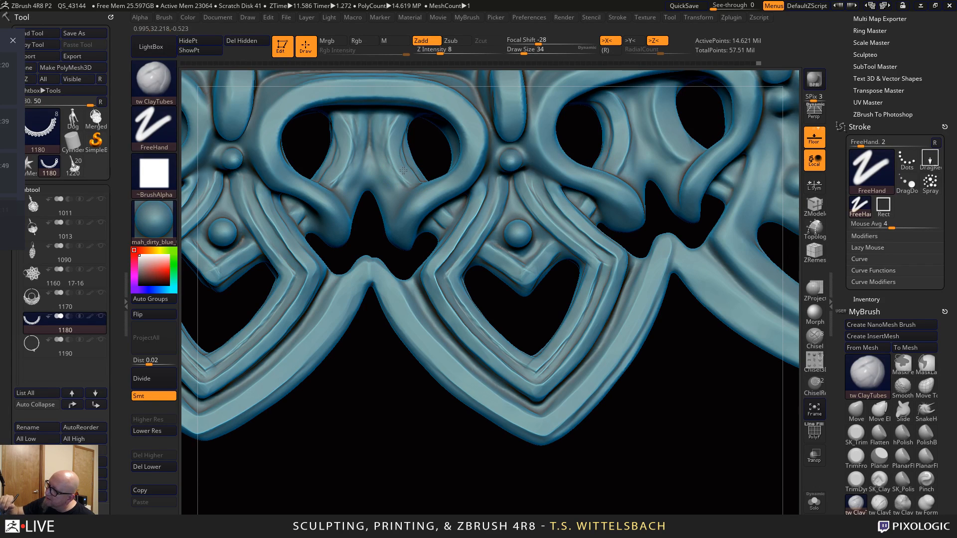
key(space)
drag(481, 133, 486, 131)
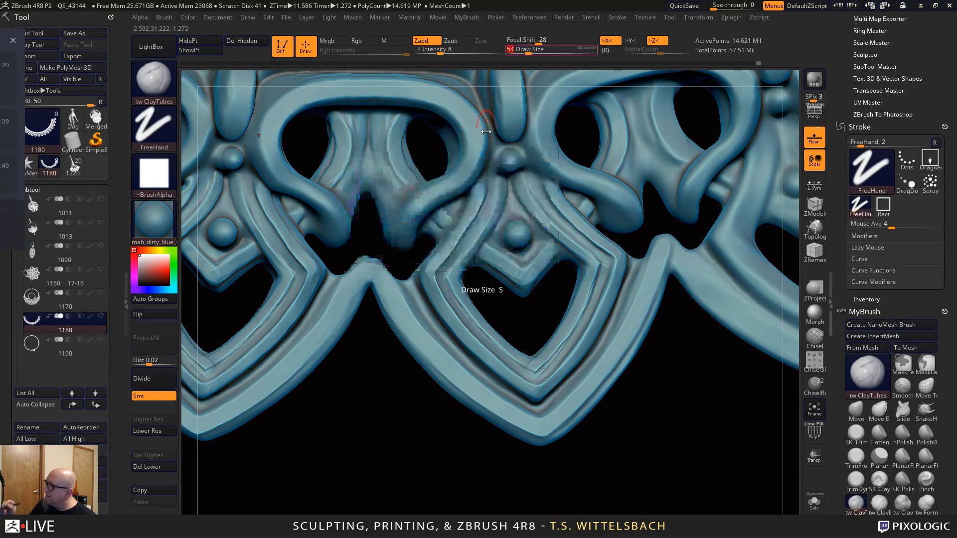
mouse_move(369, 234)
alt+mouse_down()
mouse_move(383, 276)
mouse_move(385, 261)
alt+mouse_up()
drag(375, 163, 365, 213)
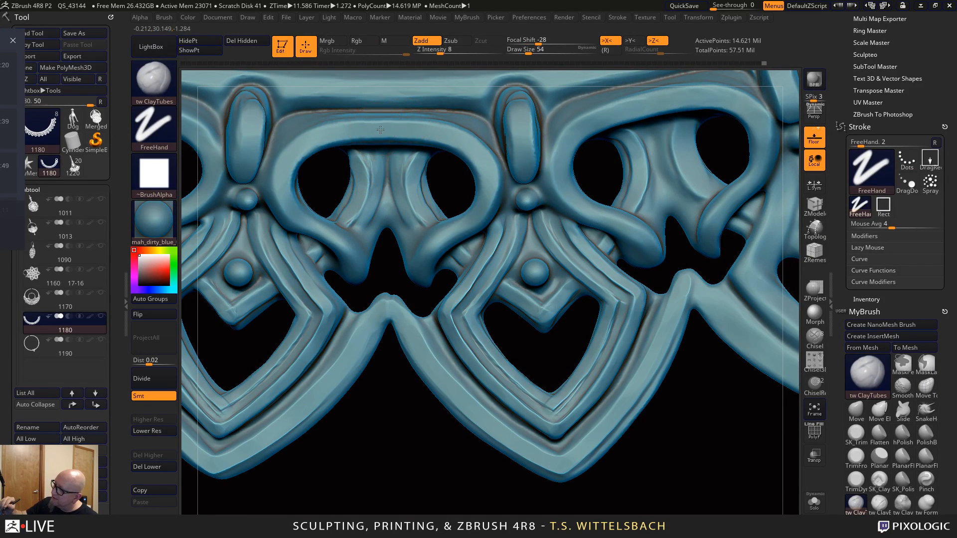
mouse_move(400, 131)
mouse_down()
mouse_move(455, 149)
mouse_move(482, 164)
mouse_move(488, 181)
mouse_up()
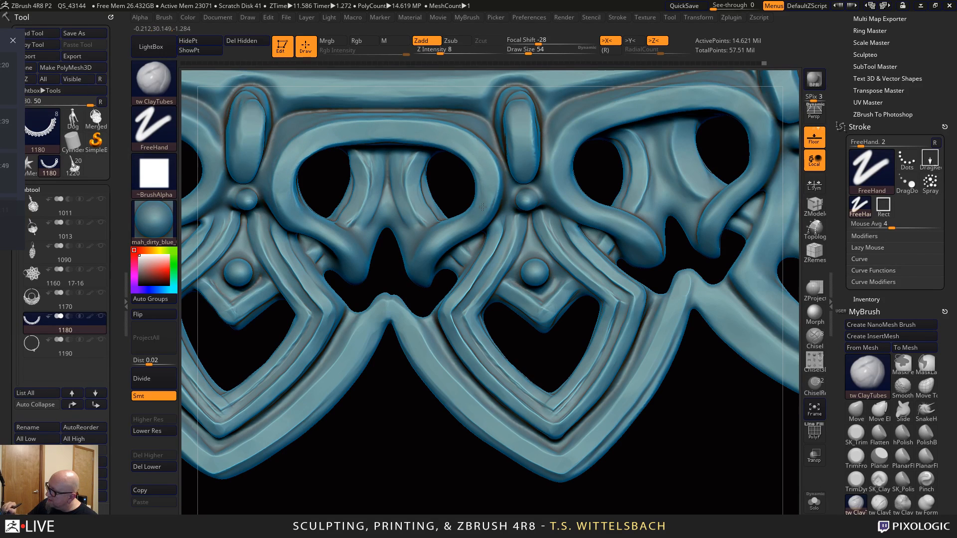
drag(464, 223, 423, 257)
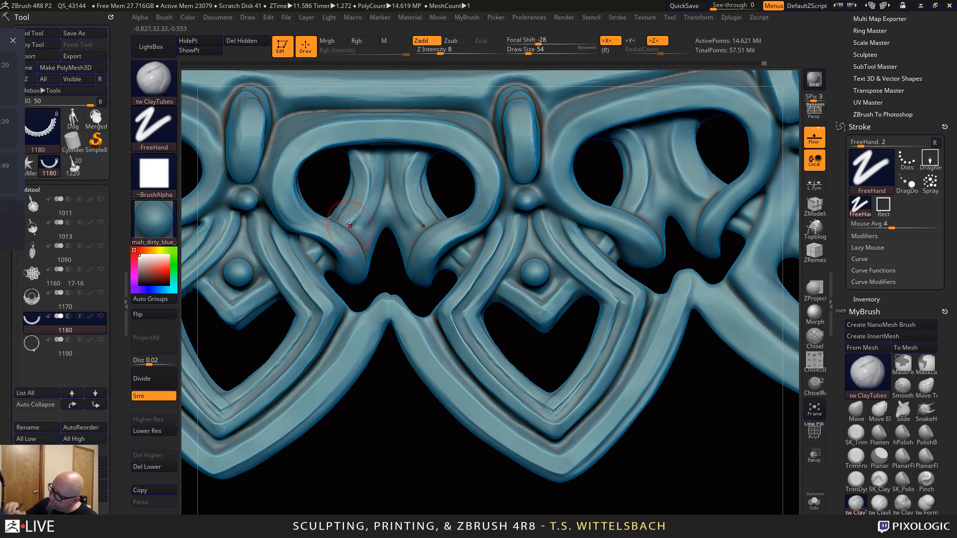
drag(288, 199, 353, 244)
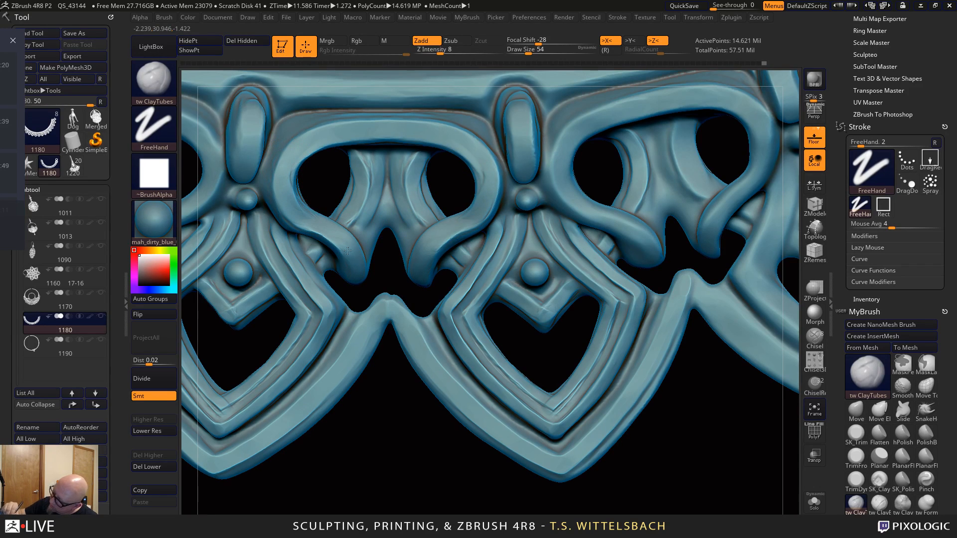
Build up the scroll and inner stems beside the next outward petal using tw ClayTubes at draw size 48
mouse_move(491, 494)
alt+mouse_down()
mouse_move(405, 373)
mouse_move(656, 464)
mouse_move(615, 473)
mouse_move(657, 465)
mouse_move(571, 472)
mouse_move(616, 480)
mouse_move(559, 205)
alt+mouse_up()
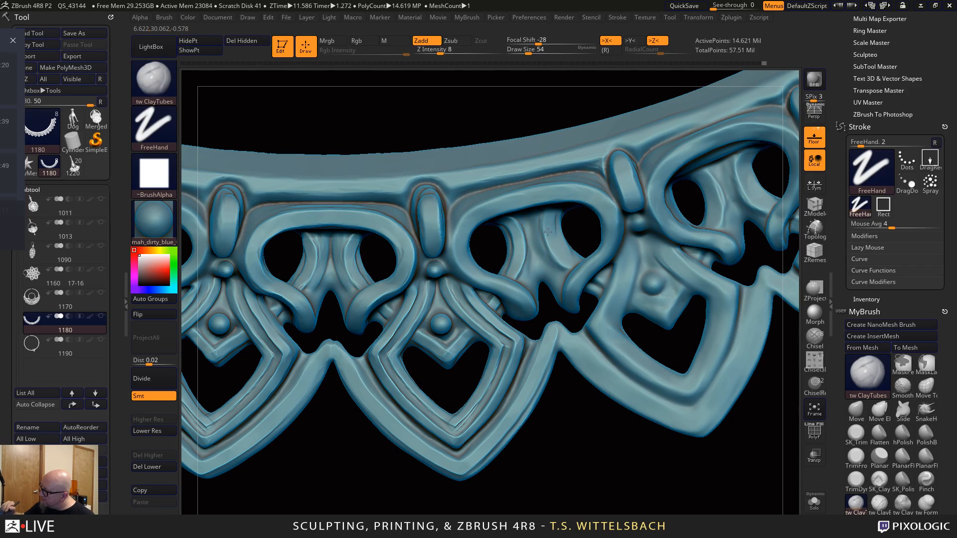
key(space)
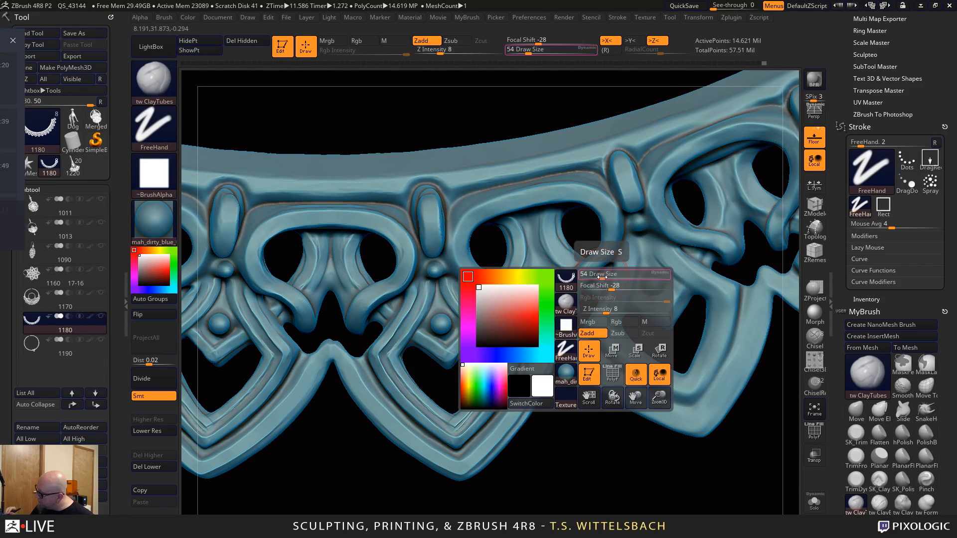
drag(614, 250, 601, 249)
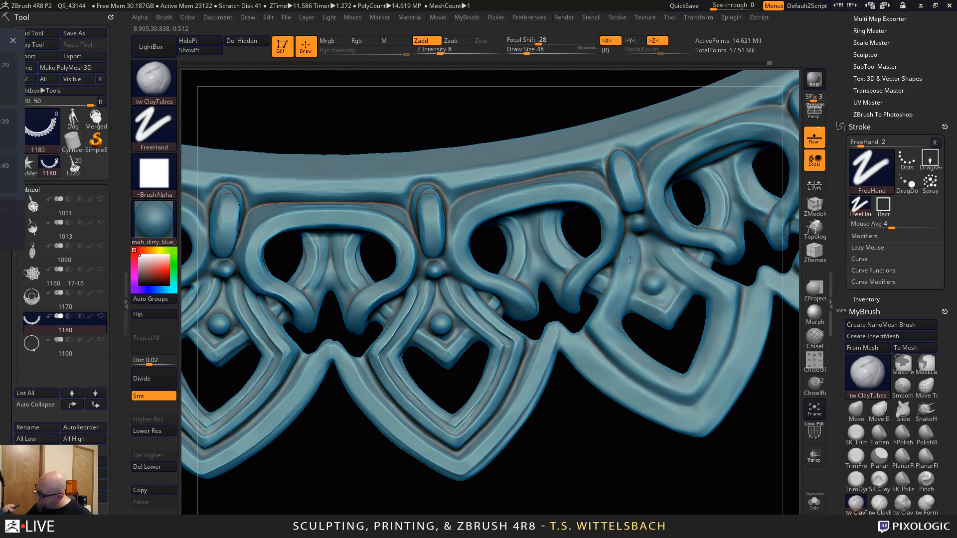
key(ctrl)
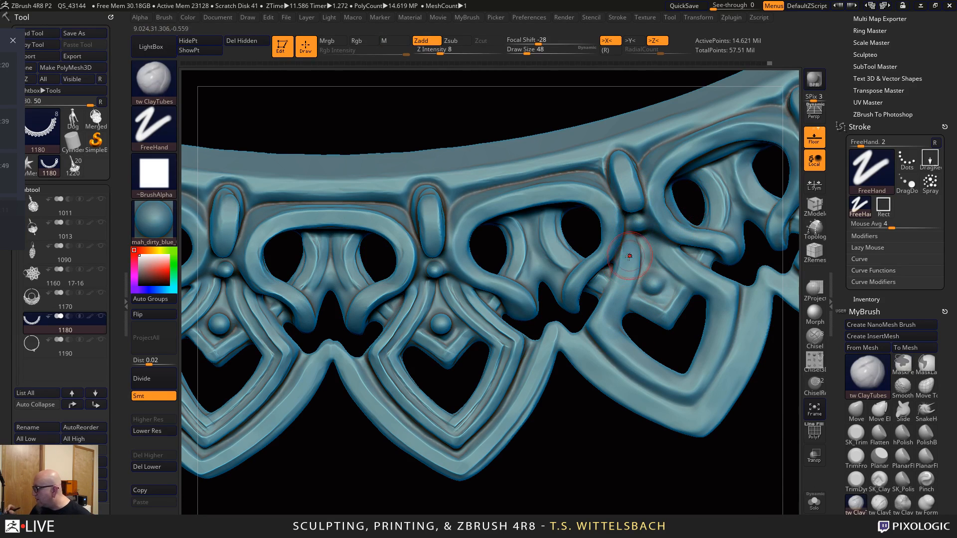
Shape the stepped inner rims of the next outward petal using tw ClayTubes at draw sizes 39 and 28
key(space)
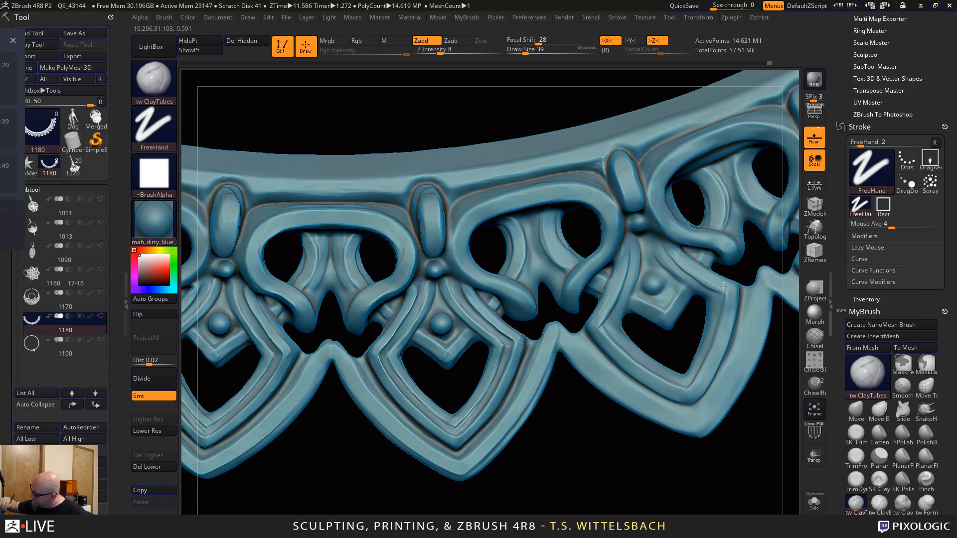
key(space)
drag(640, 263, 635, 259)
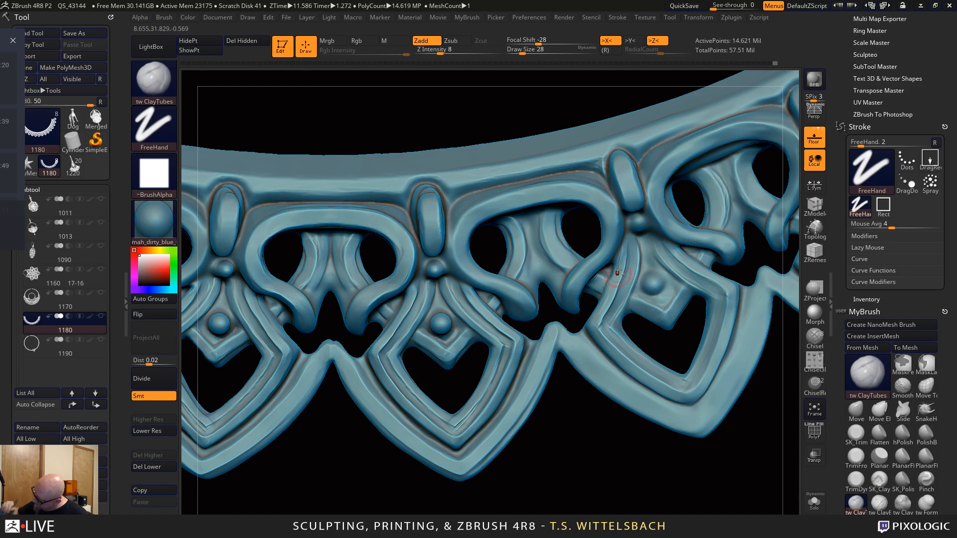
key(shift)
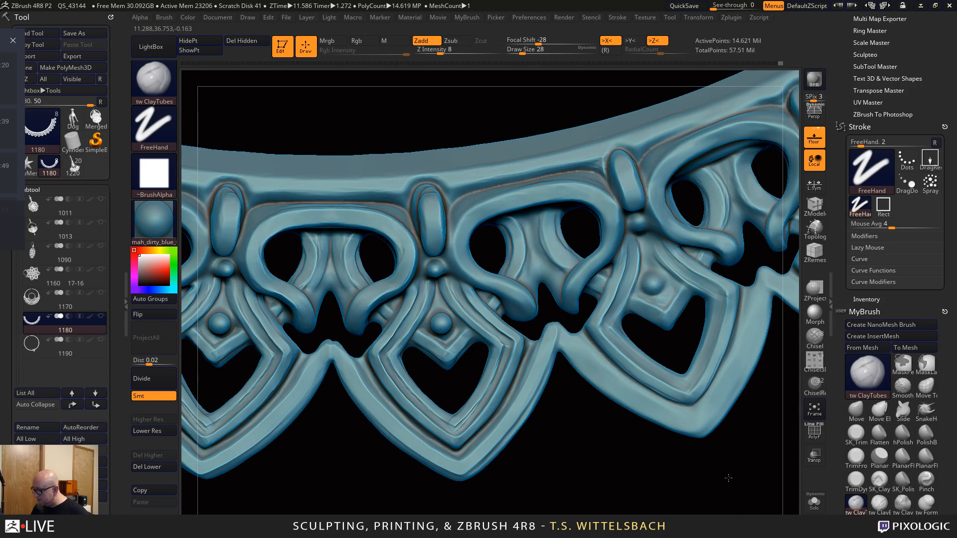
drag(729, 478, 727, 502)
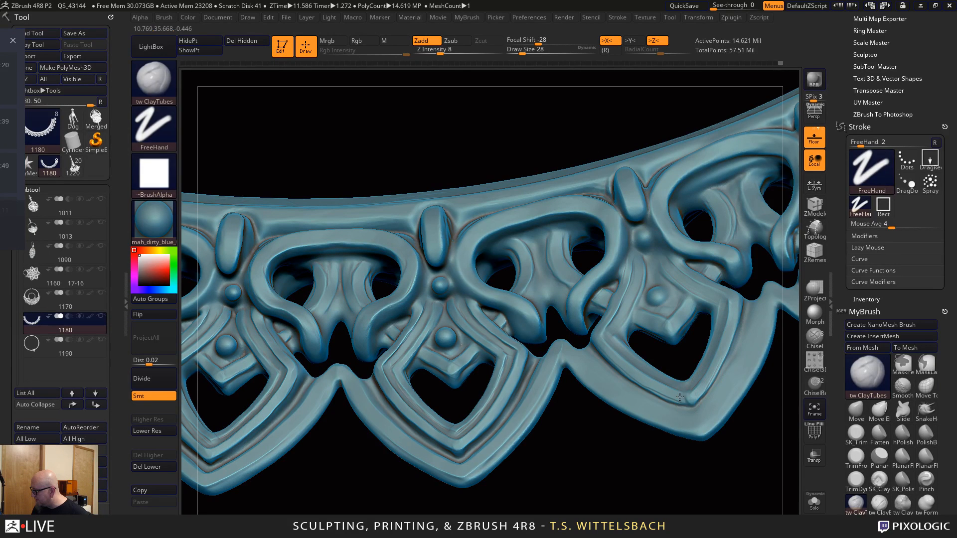
drag(634, 460, 690, 388)
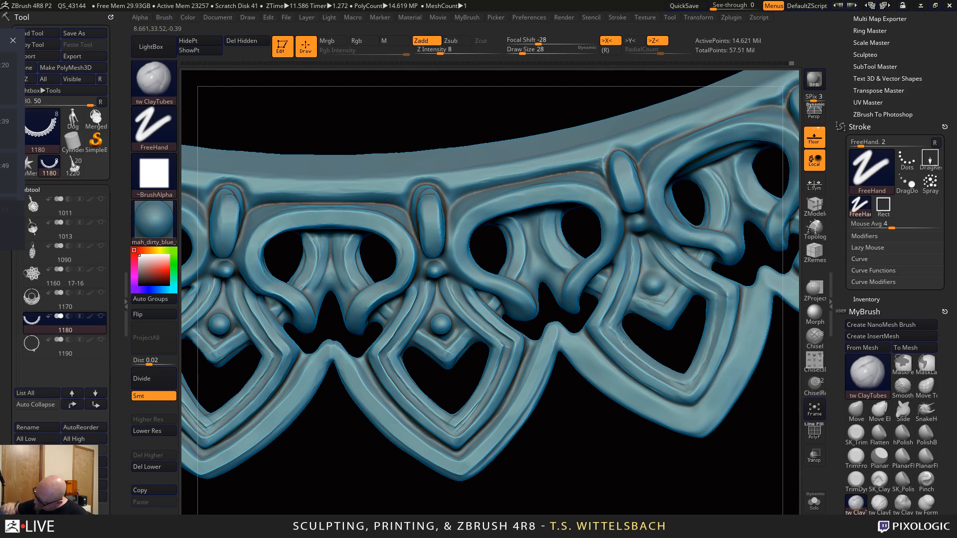
Refine the fine rims and the joints around the small bead of that outward petal using tw ClayTubes at draw size 16
drag(665, 365, 614, 421)
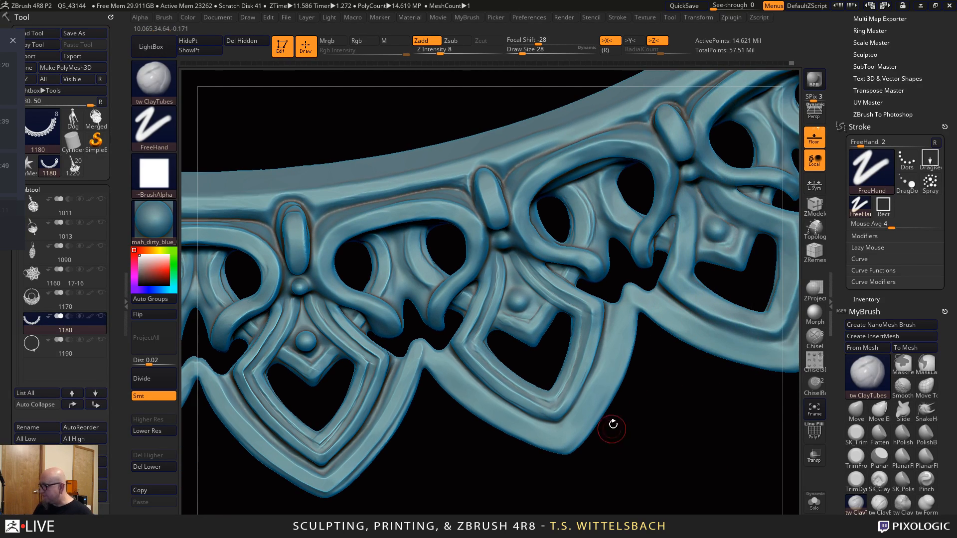
key(space)
drag(588, 318, 582, 315)
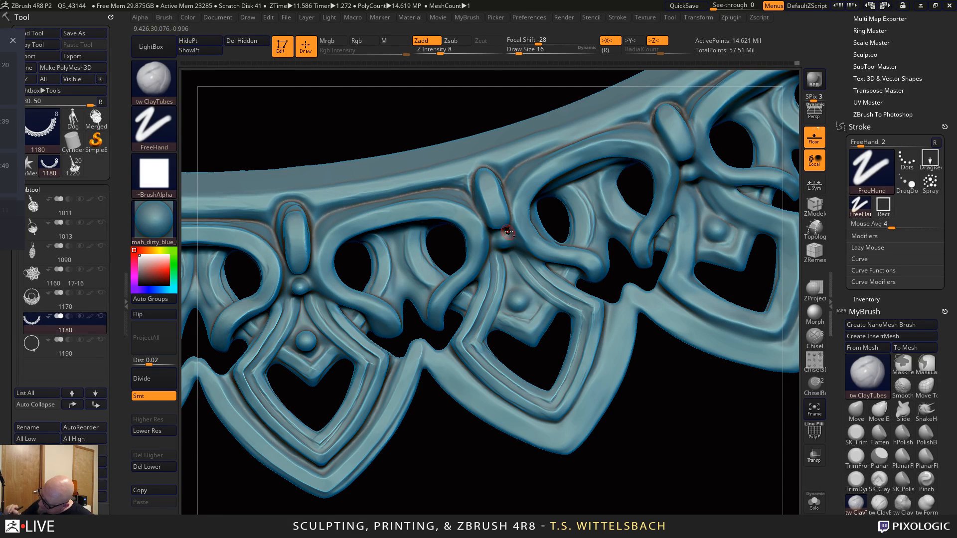
key(shift)
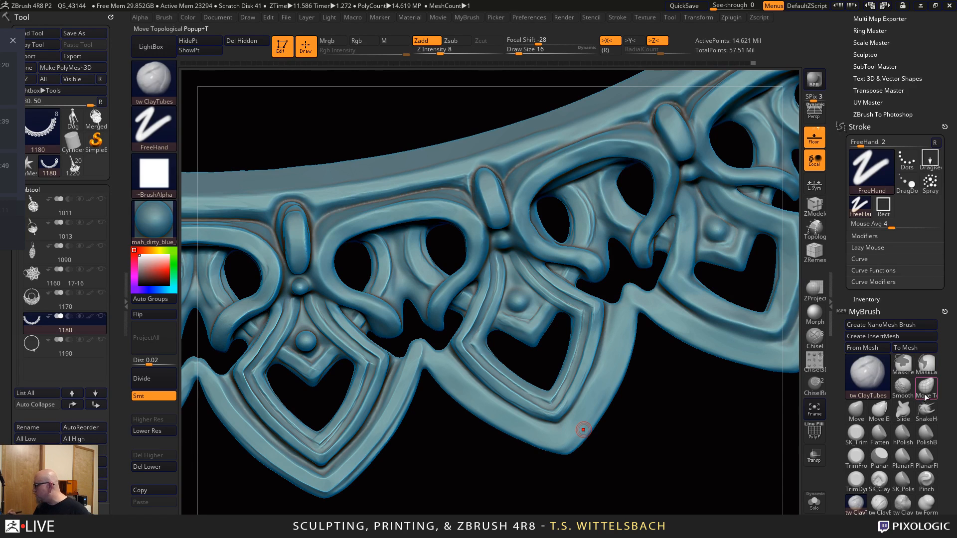
Switch to the Move Elastic brush and adjust its draw size for reshaping the outward petal
click(878, 408)
key(space)
drag(564, 405, 561, 406)
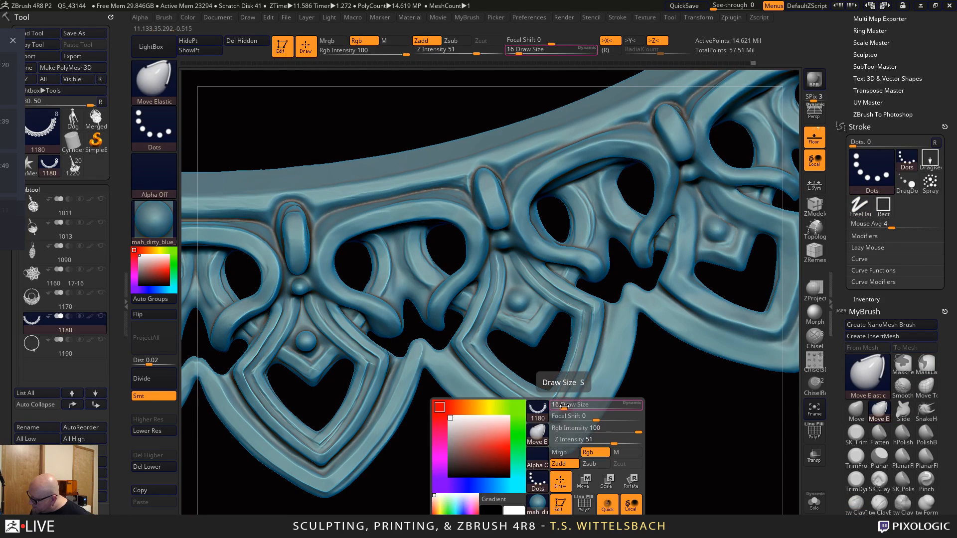